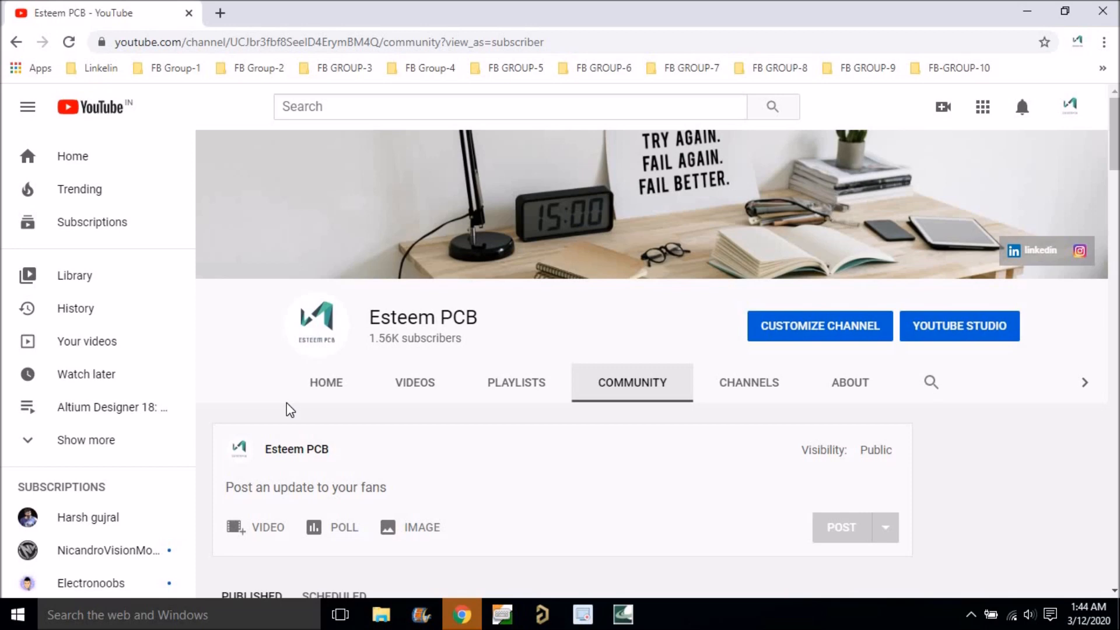
Read the giveaway post on the Esteem PCB channel's Community page and open the PCB manufacturer site.
left_click(617, 392)
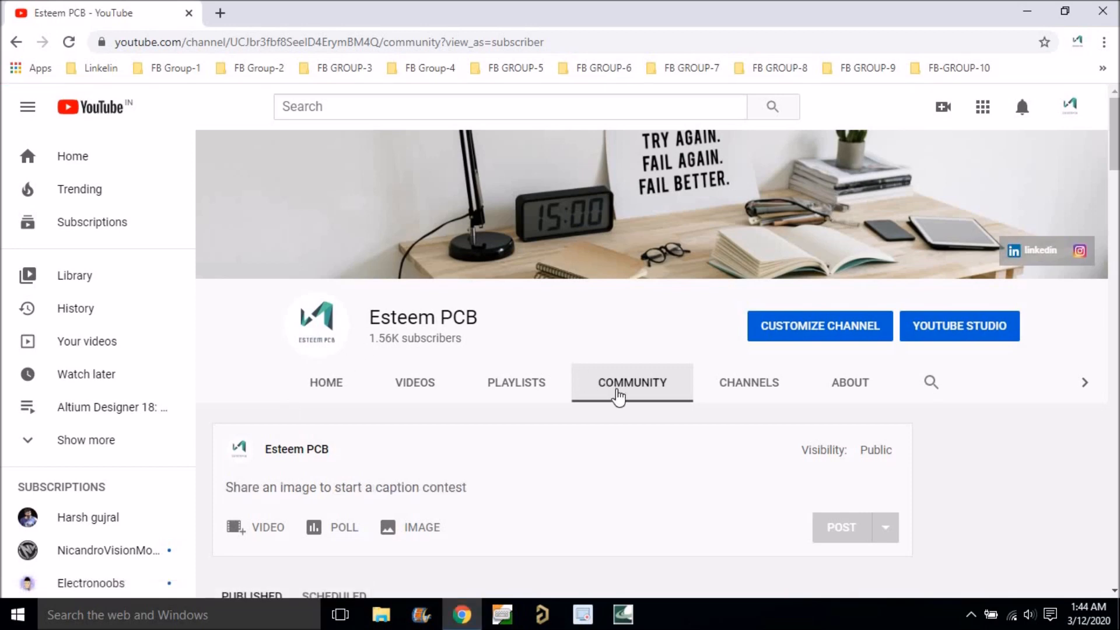
scroll(616, 396, "down", 4)
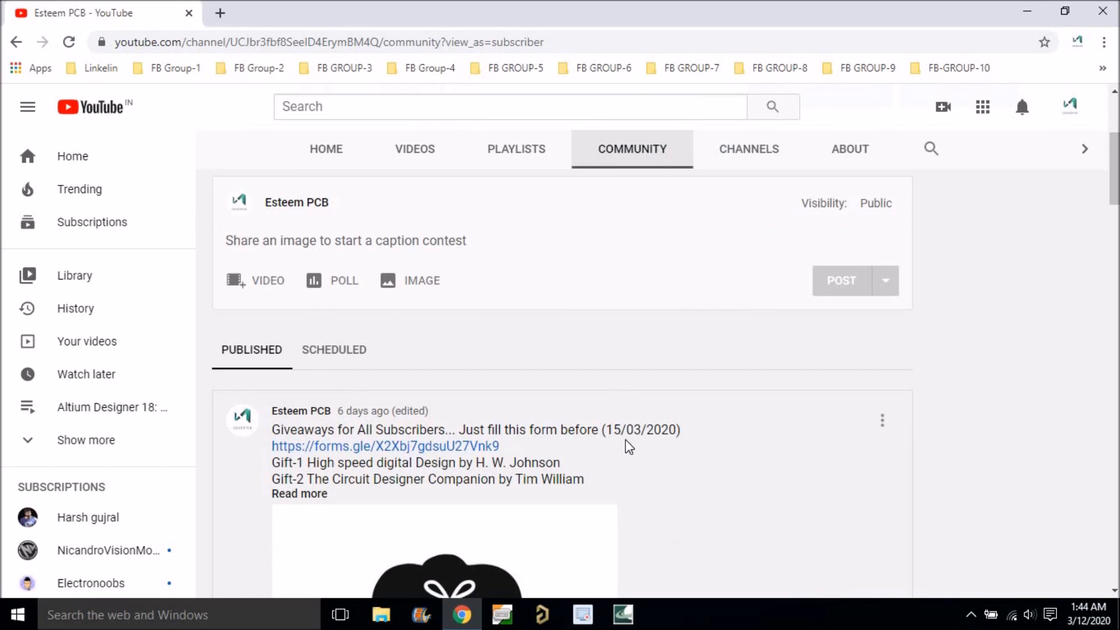
scroll(631, 437, "down", 3)
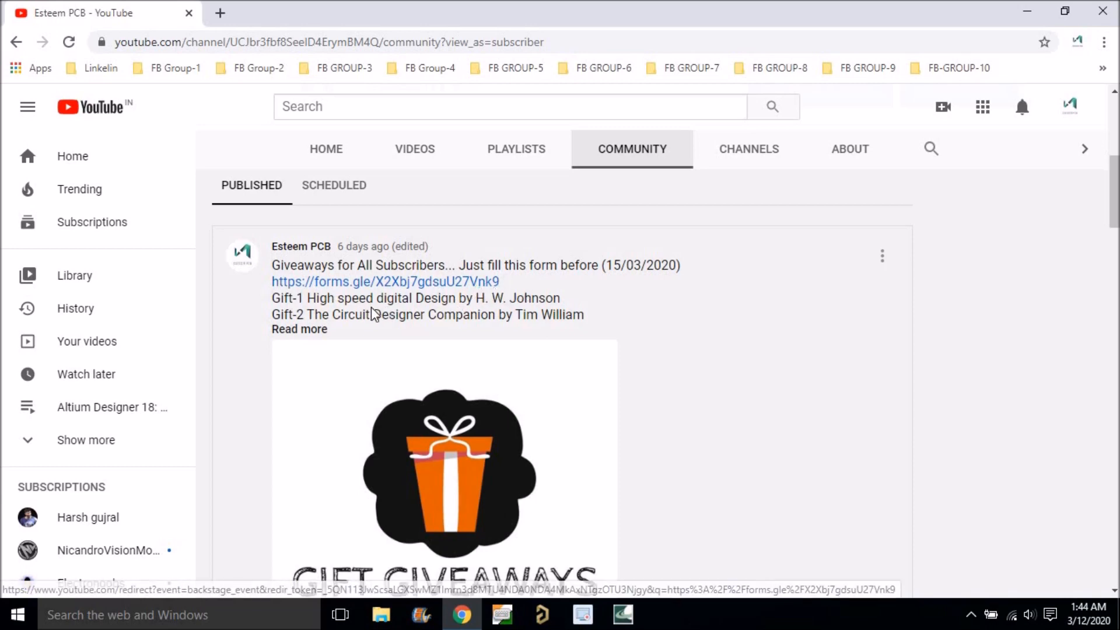
left_click(321, 329)
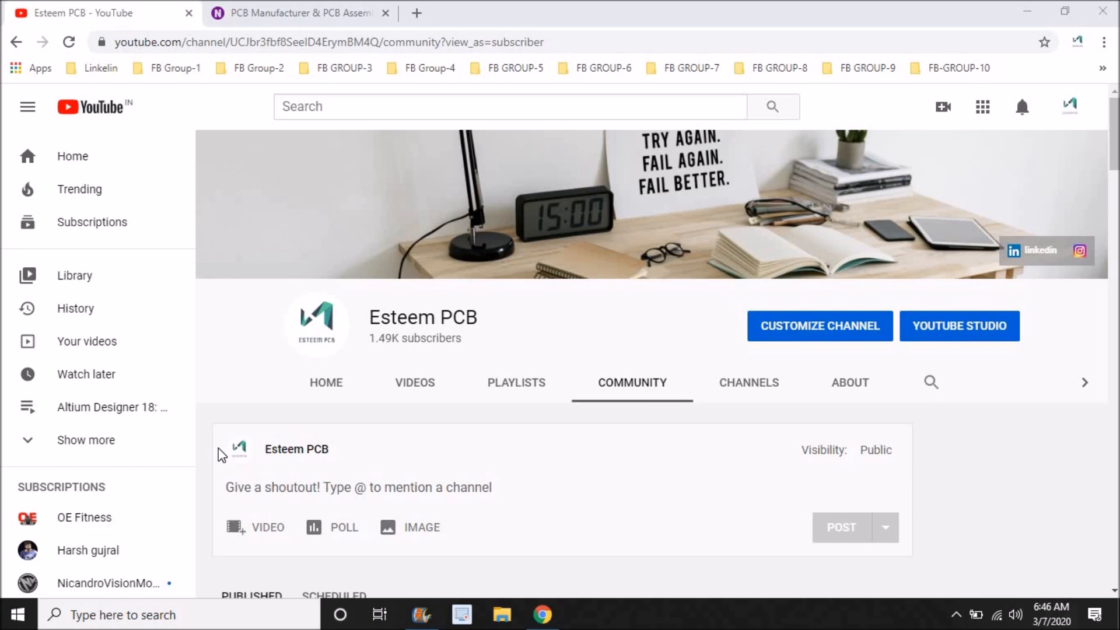
left_click(273, 12)
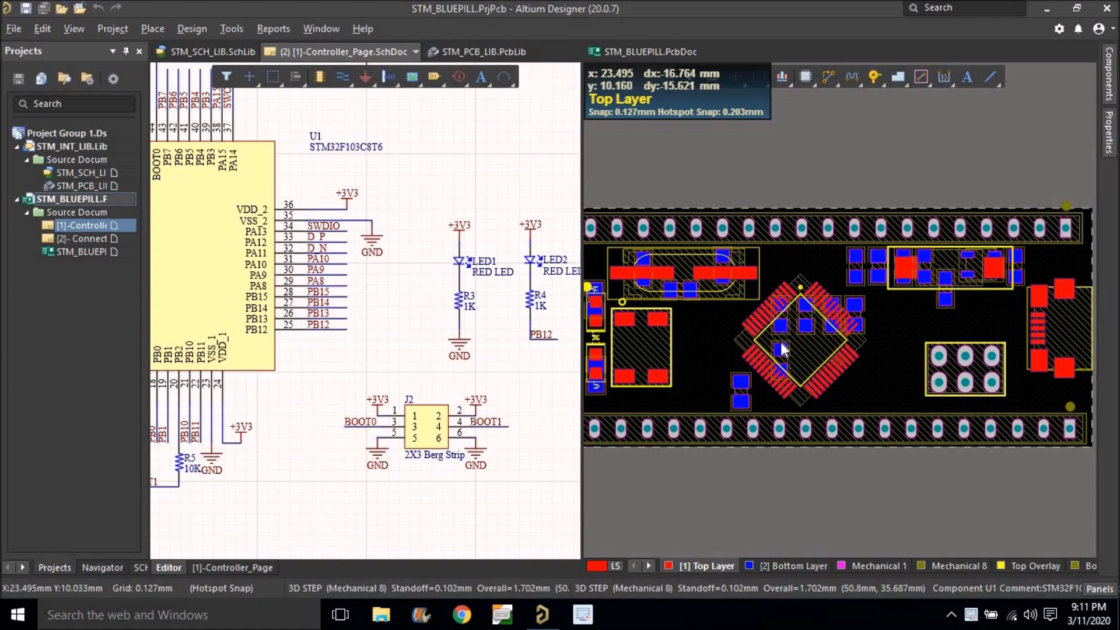
Examine the D_P and D_N nets on U1's PA12 and PA11 pins in the controller schematic.
scroll(793, 302, "down", 2, "ctrl")
right_click_drag(816, 336, 772, 324)
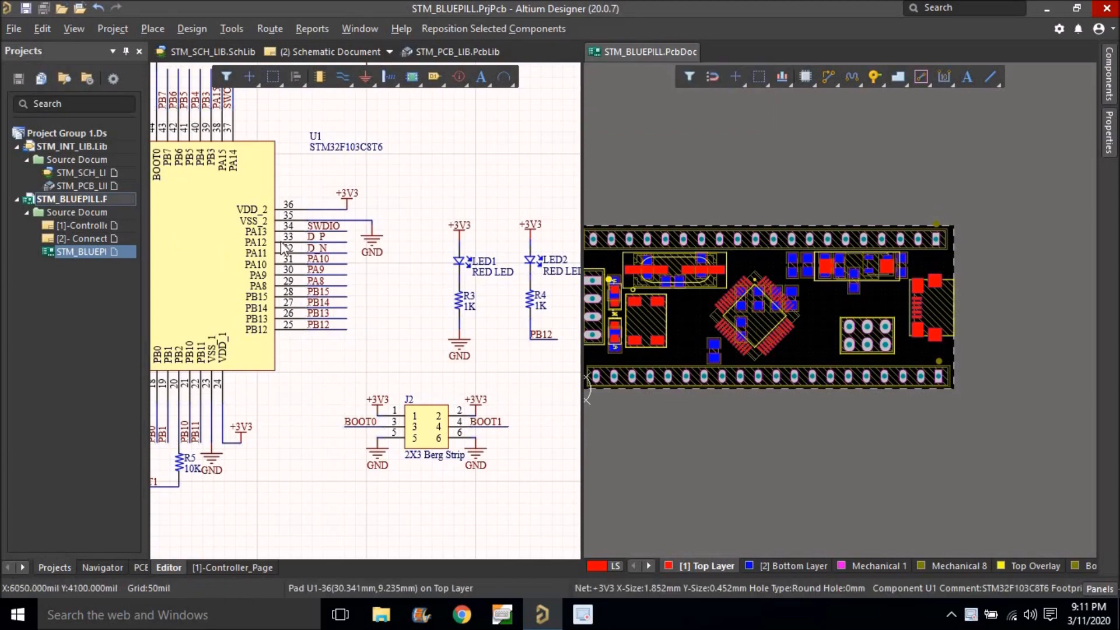
scroll(301, 234, "up", 2, "ctrl")
scroll(335, 239, "up", 2, "ctrl")
right_click_drag(335, 239, 391, 243)
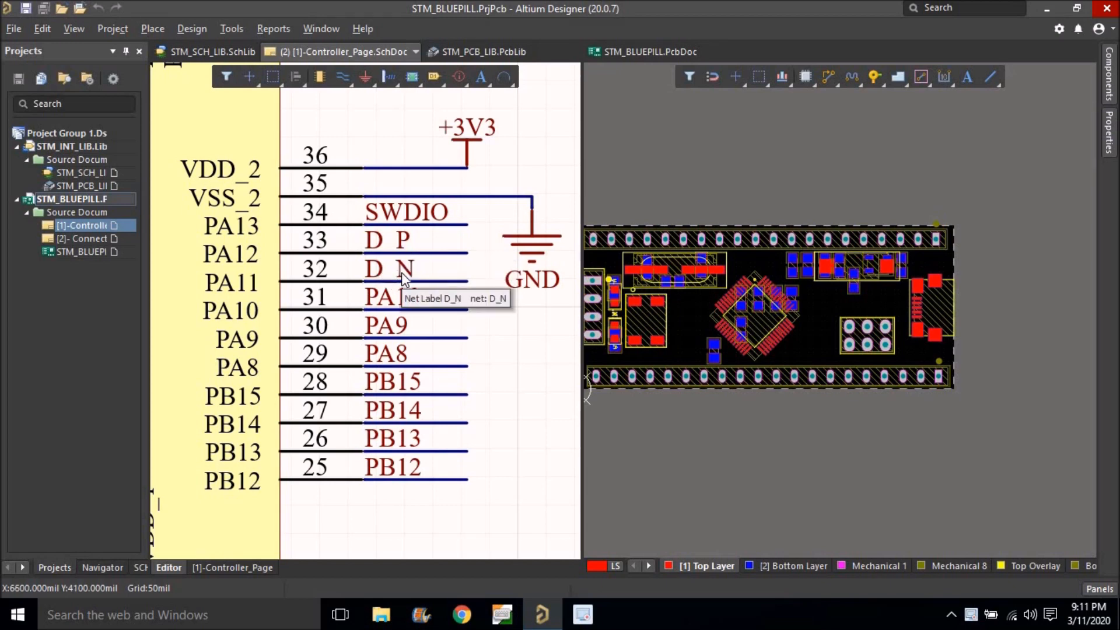
scroll(401, 271, "up", 3, "ctrl")
scroll(367, 248, "down", 2, "ctrl")
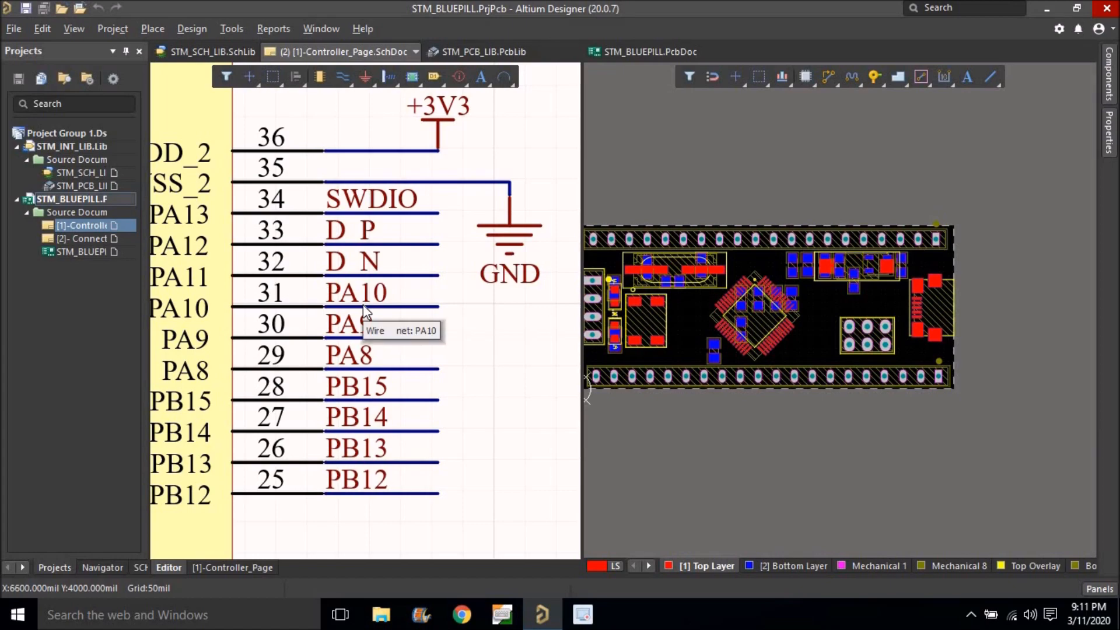
scroll(444, 335, "down", 5, "ctrl")
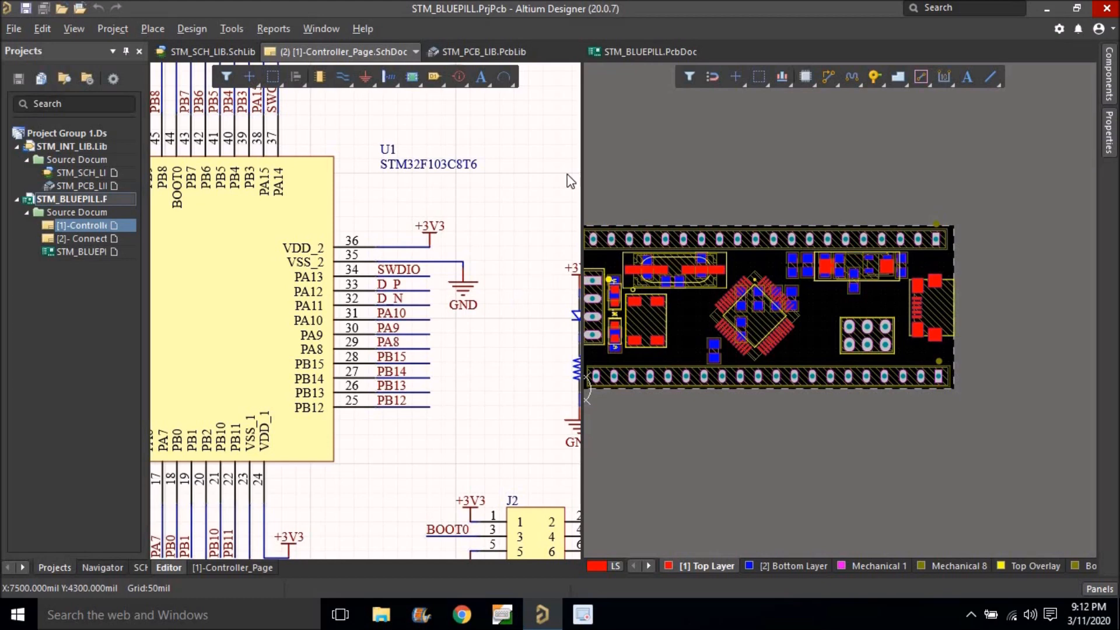
Merge the split schematic and PCB views back into a single document area.
right_click(620, 55)
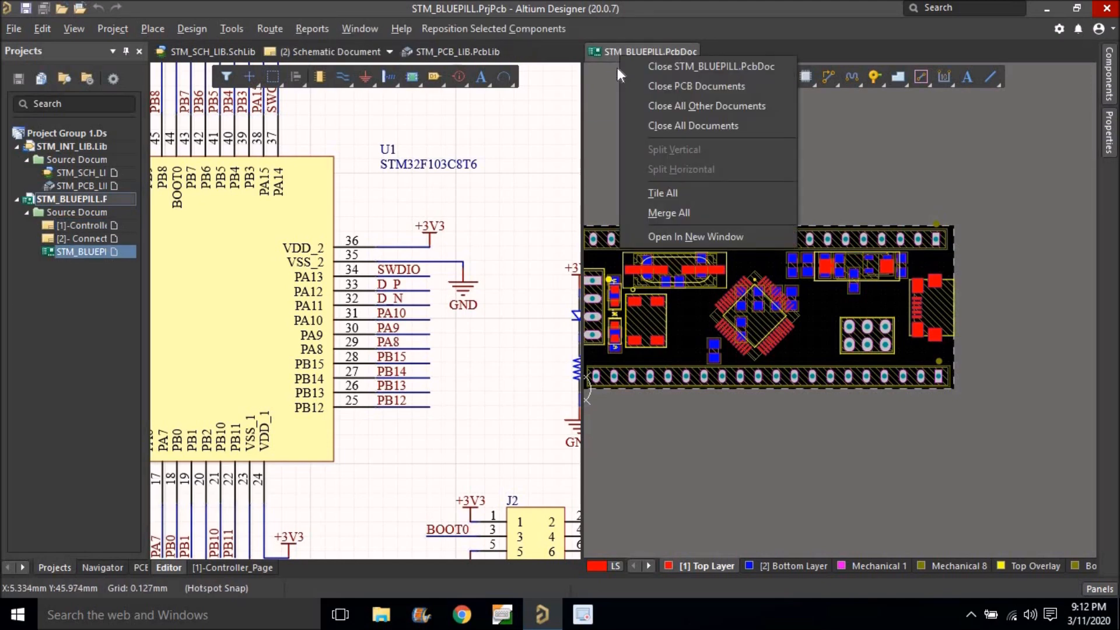
left_click(670, 213)
scroll(552, 241, "down", 1, "ctrl")
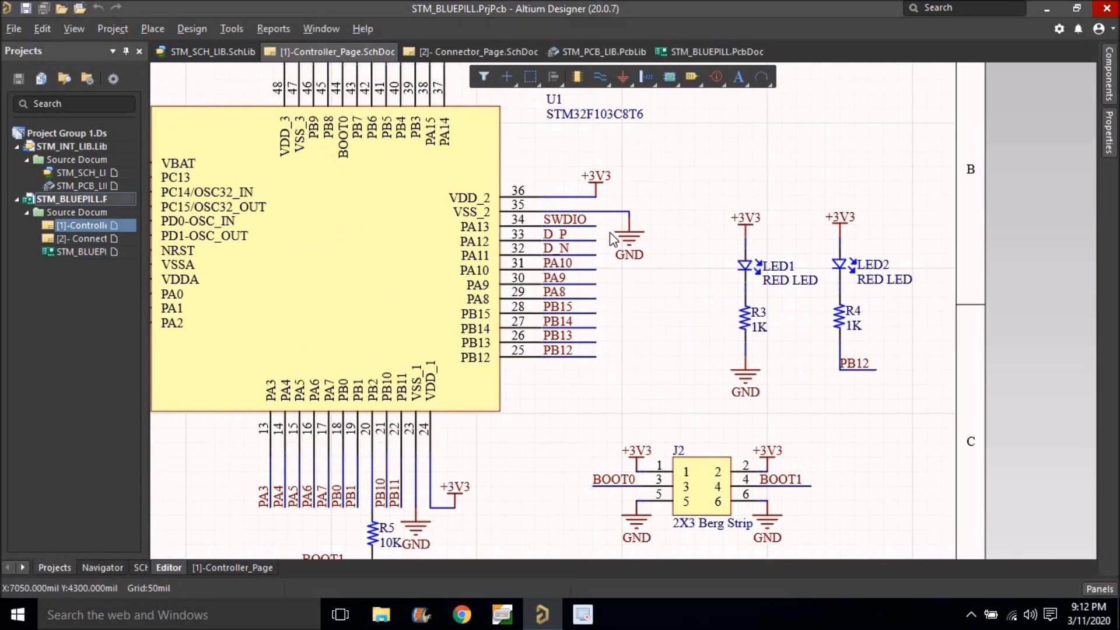
Place a Differential Pair directive on the D_P wire at U1 pin 33.
scroll(599, 242, "up", 3, "ctrl")
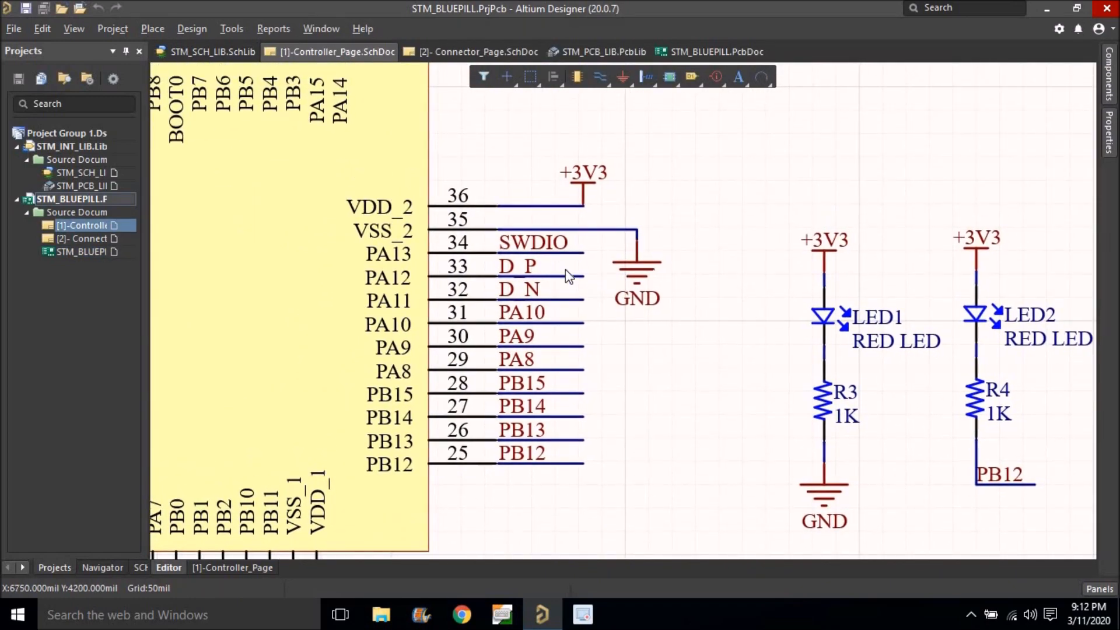
scroll(565, 269, "up", 1, "ctrl")
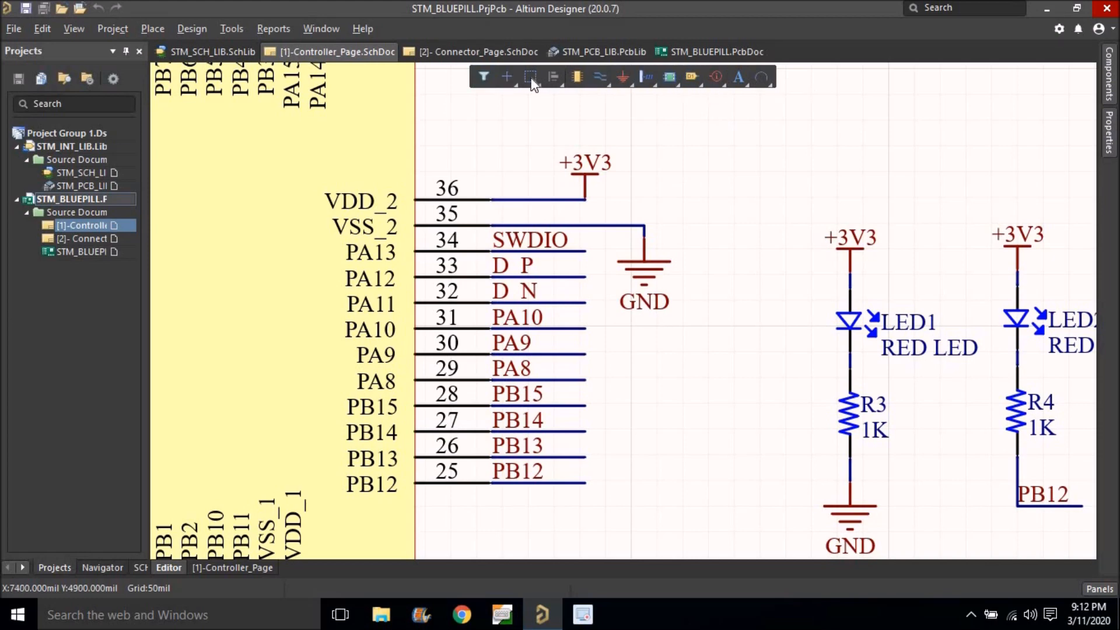
left_click(723, 84)
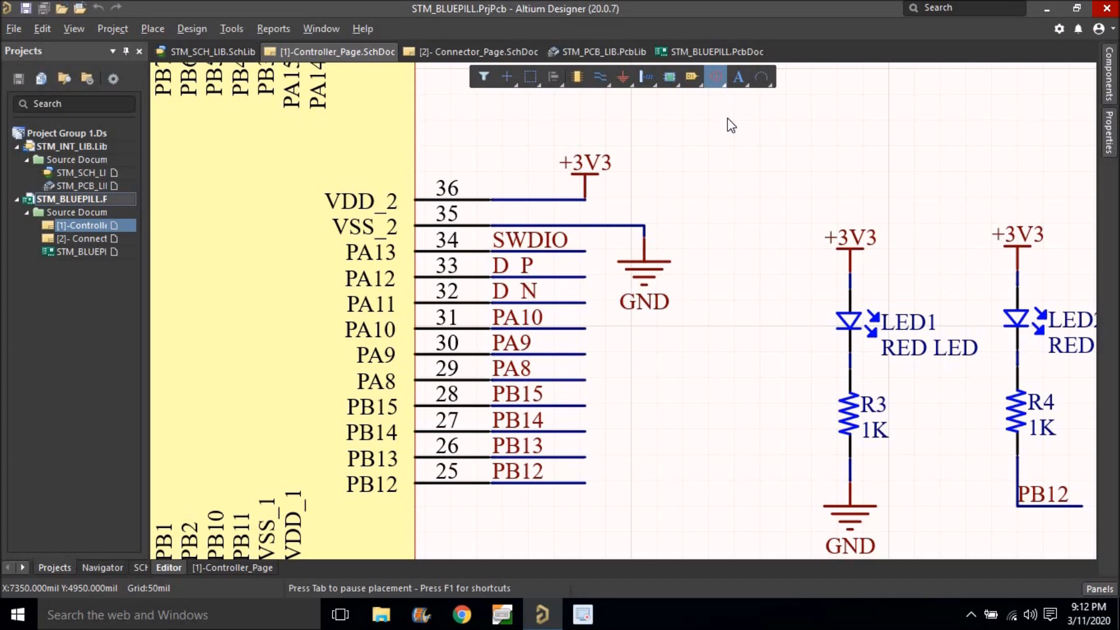
left_click(719, 85)
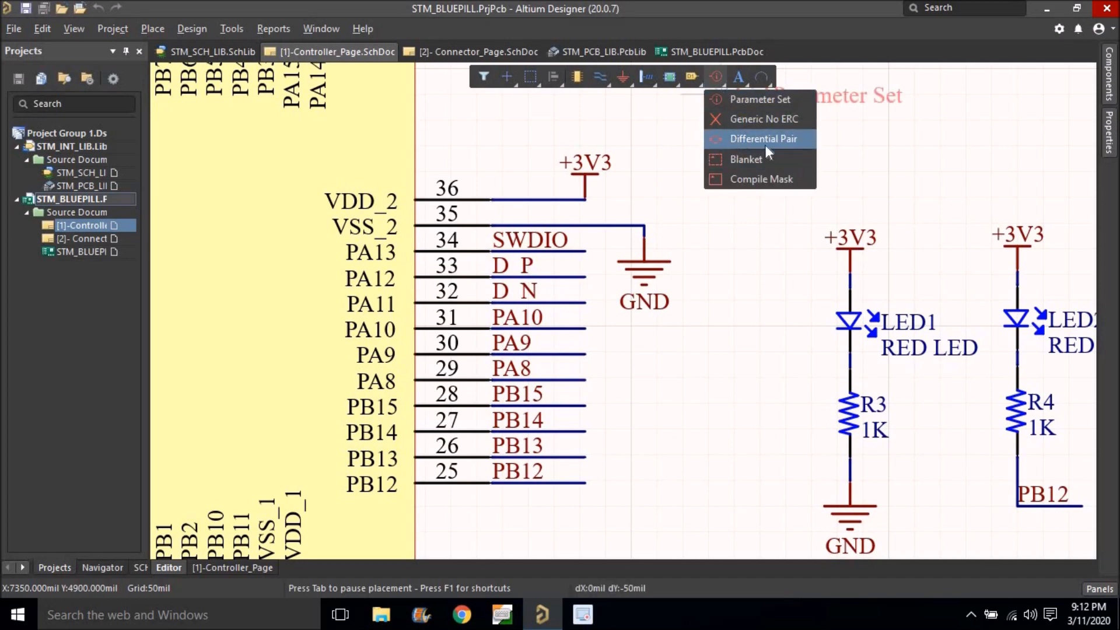
left_click(741, 140)
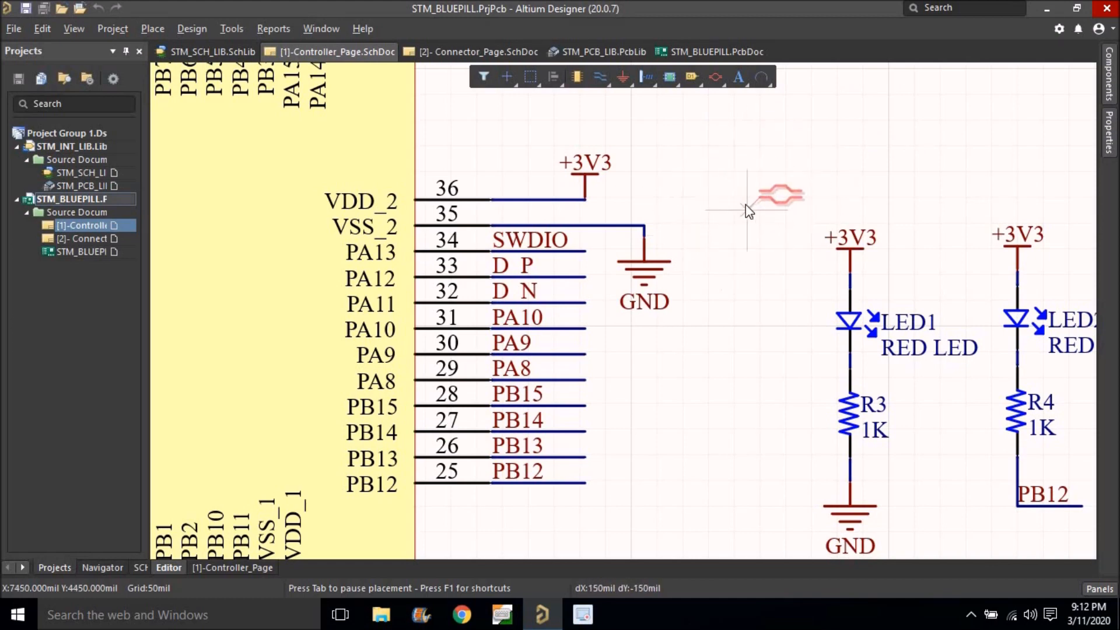
scroll(583, 273, "up", 3, "ctrl")
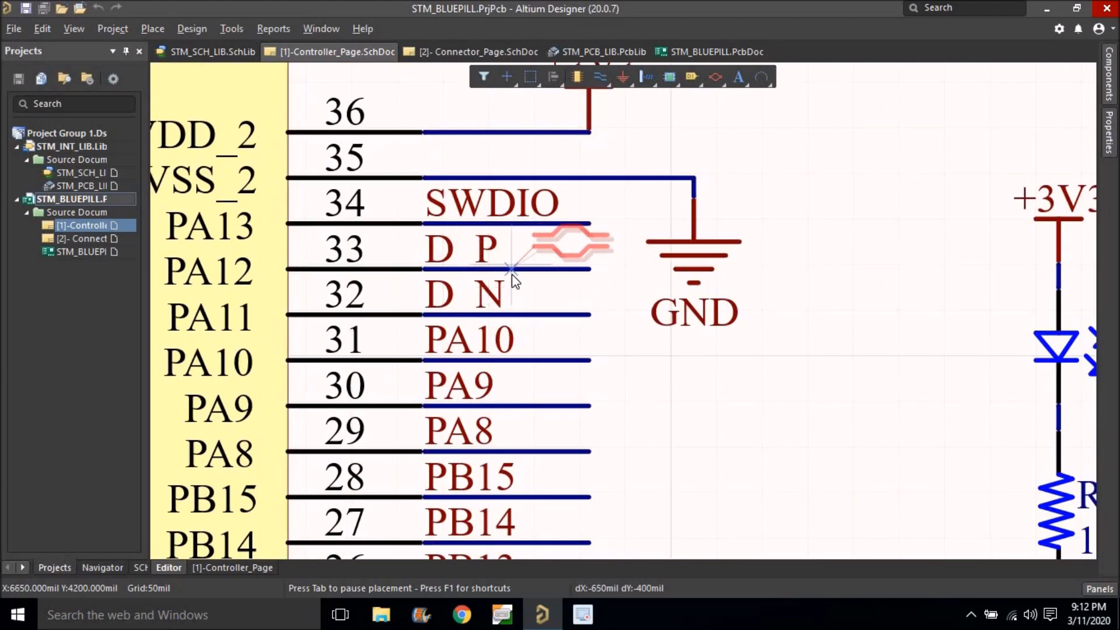
left_click(513, 274)
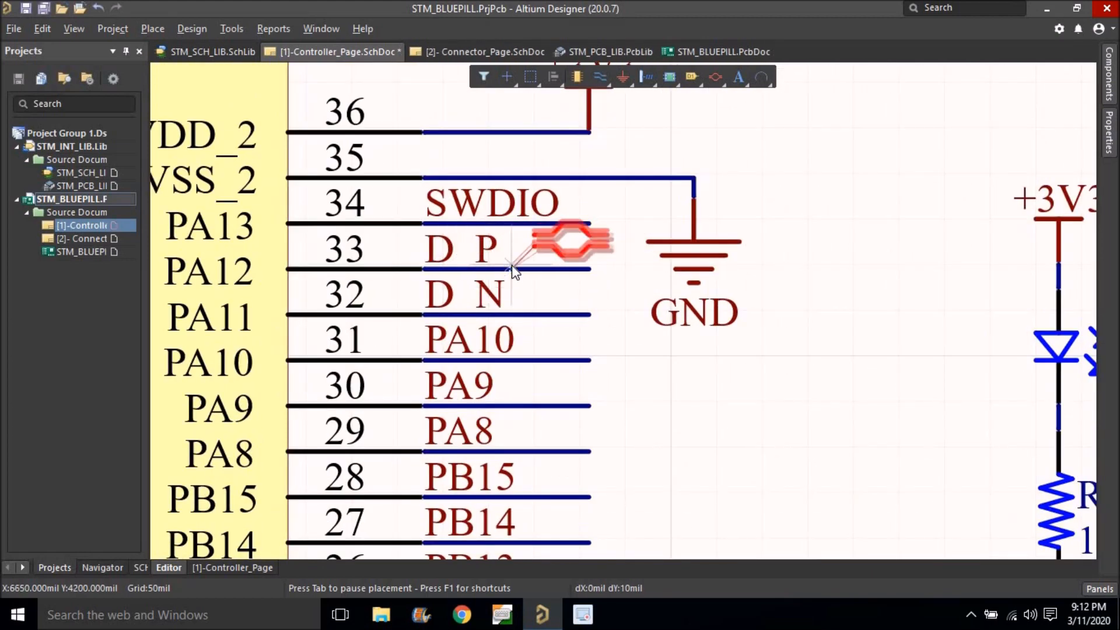
right_click(786, 211)
left_click(604, 264)
scroll(607, 259, "down", 1, "ctrl")
left_click(615, 298)
Set the label of the D_P wire's differential pair directive to DIFFPAIR_90.
left_click(590, 251)
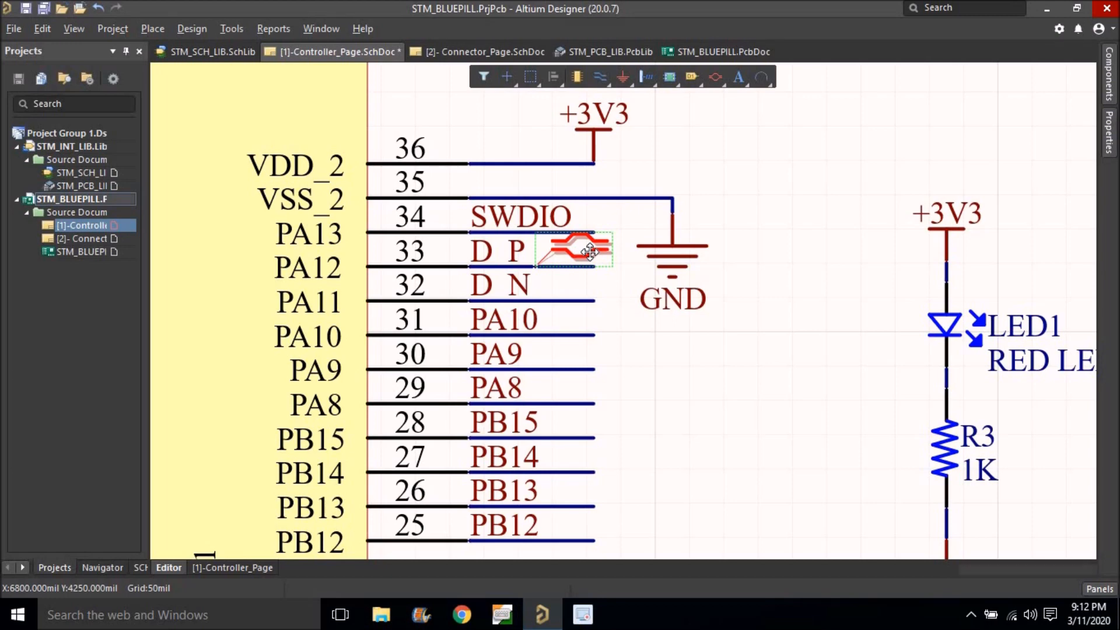
key("F11")
left_click(1074, 73)
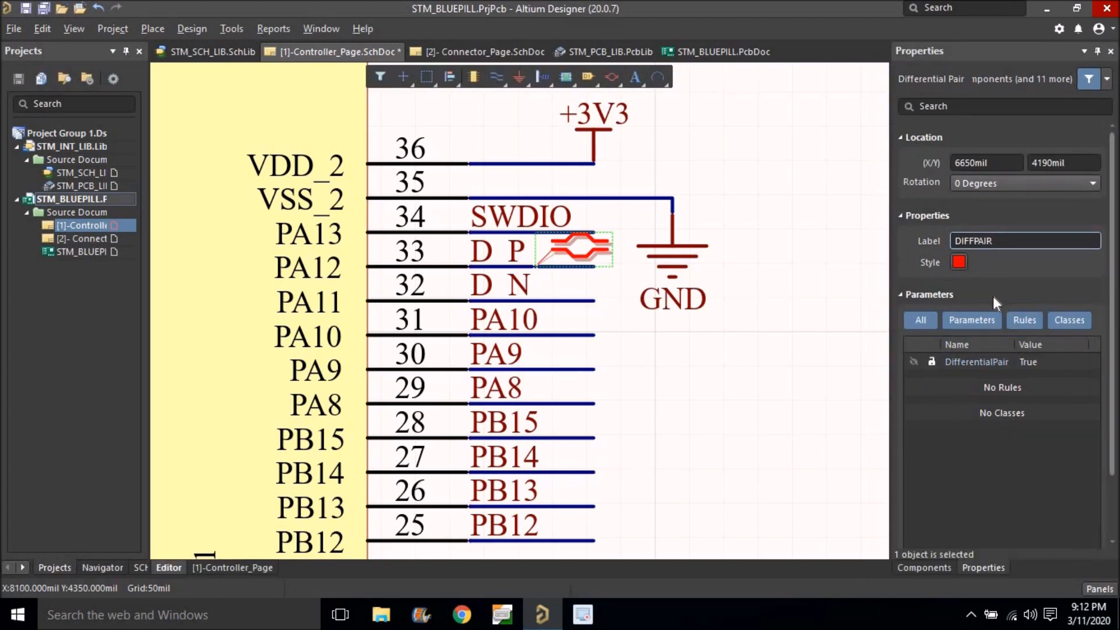
left_click(995, 241)
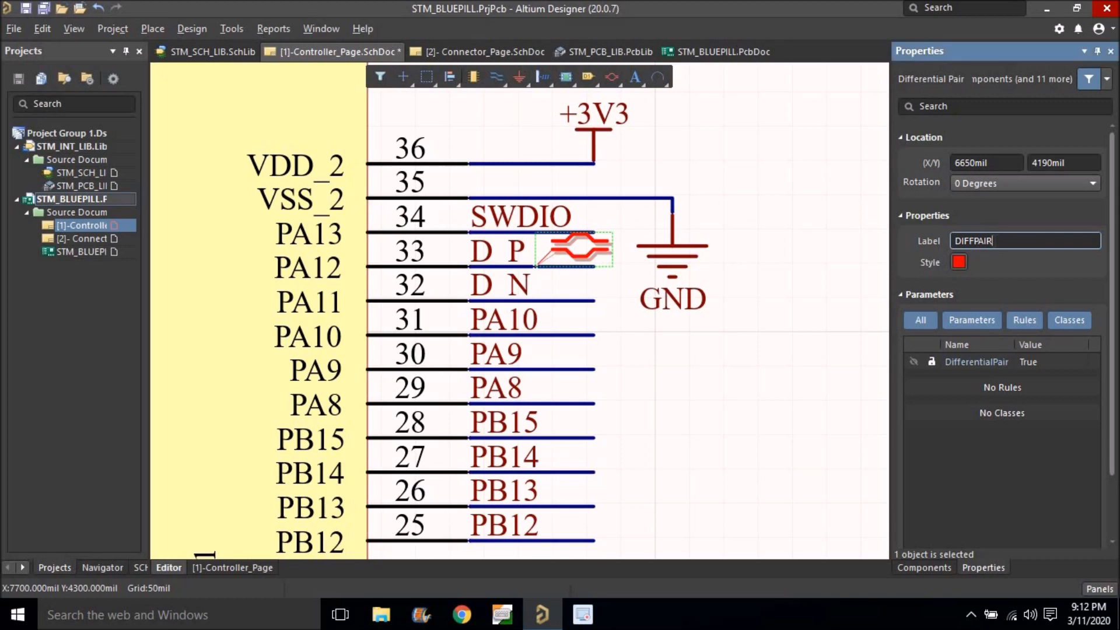
type("_90")
left_click(764, 303)
Add a Diff. Pair Net Class named diff_90 to the D_P wire's differential pair directive.
double_click(595, 249)
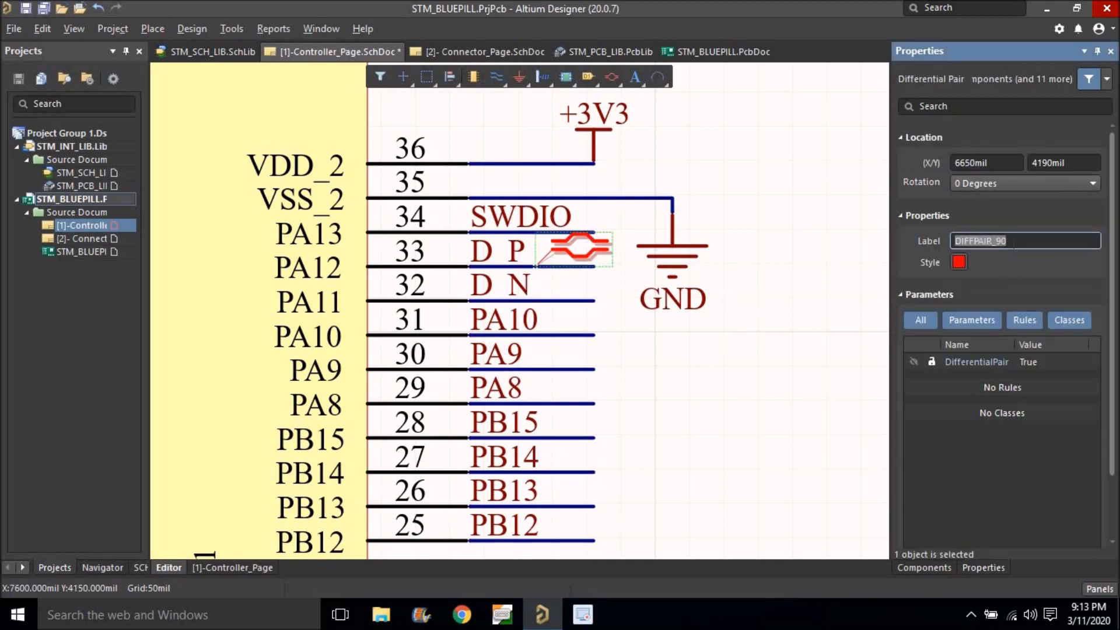
left_click(1014, 242)
scroll(1062, 527, "down", 3)
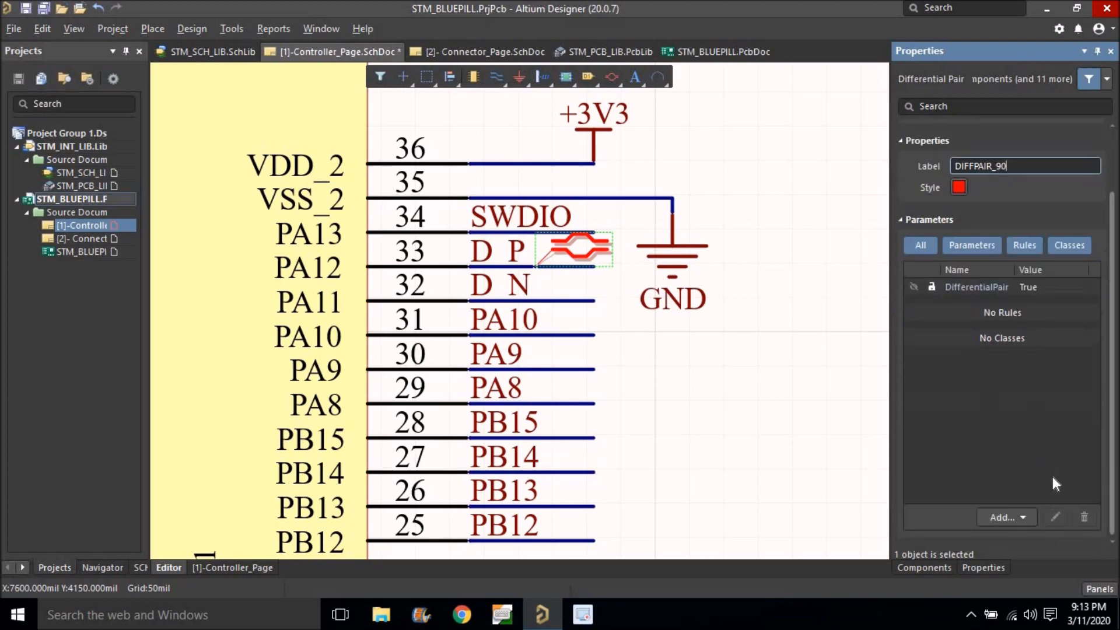
left_click(1026, 515)
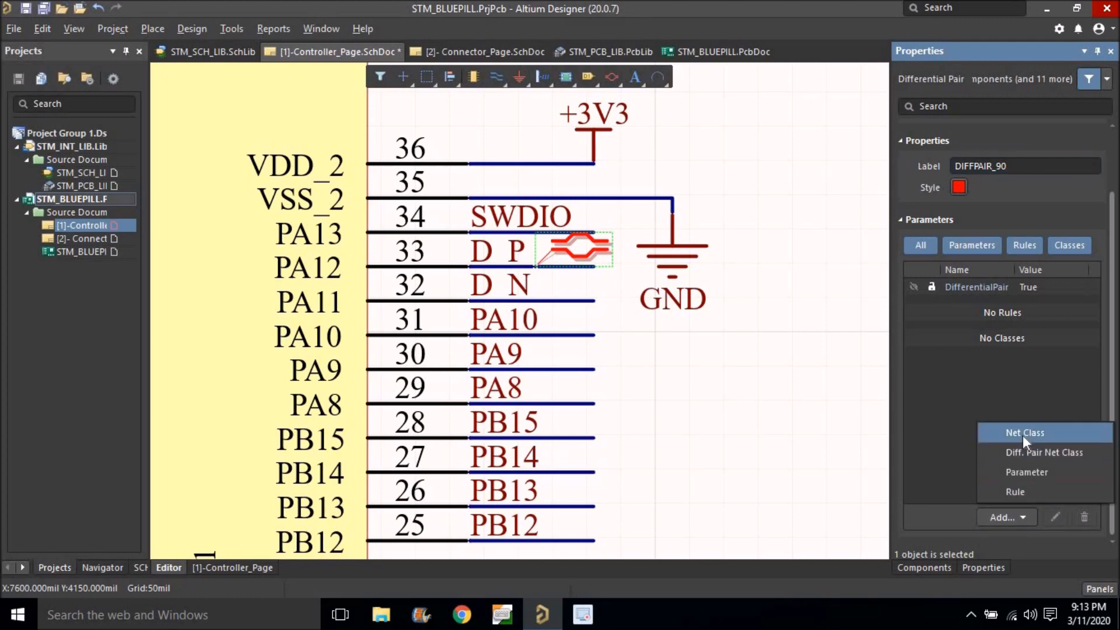
left_click(1051, 457)
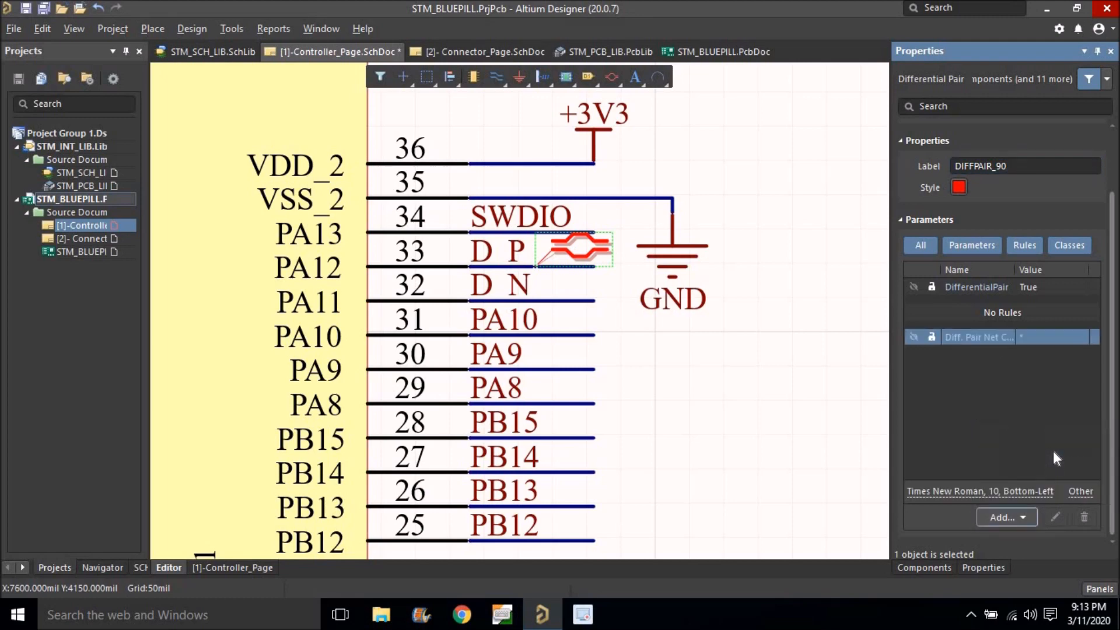
left_click(1028, 338)
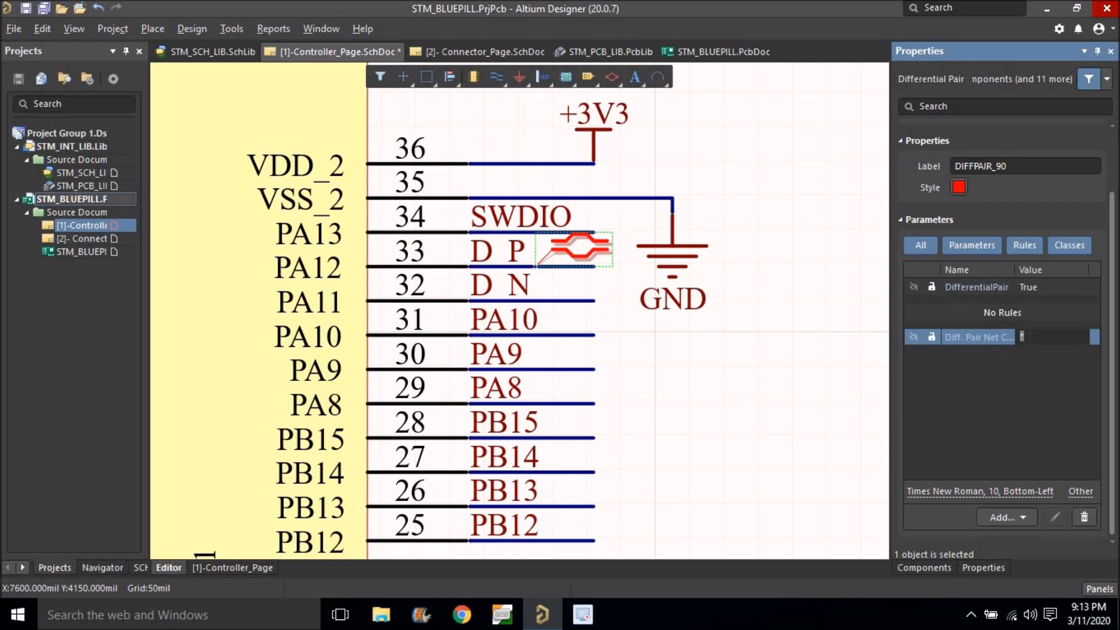
type("diff_90")
left_click(802, 400)
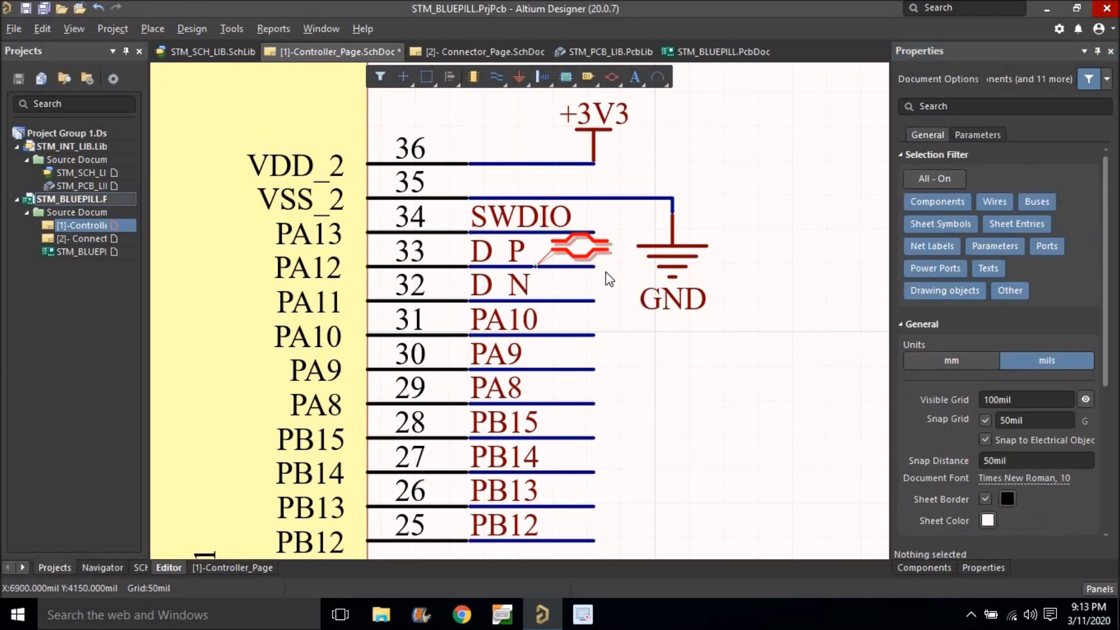
Copy the configured differential pair directive onto the D_N wire at U1 pin 32.
left_click(583, 251)
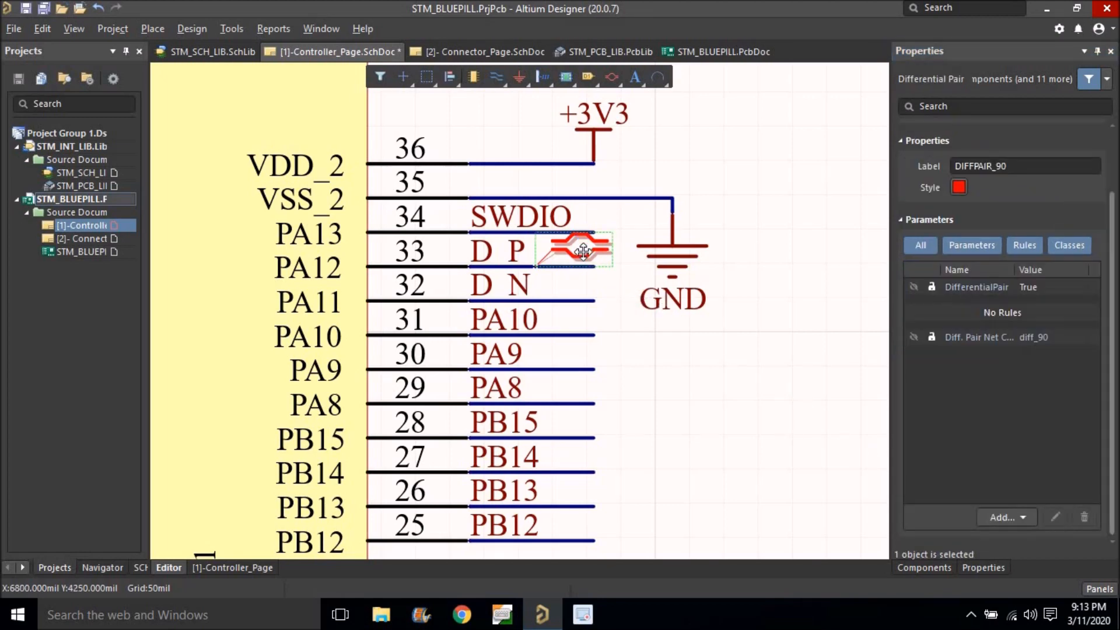
left_click(675, 385)
key("ctrl+v")
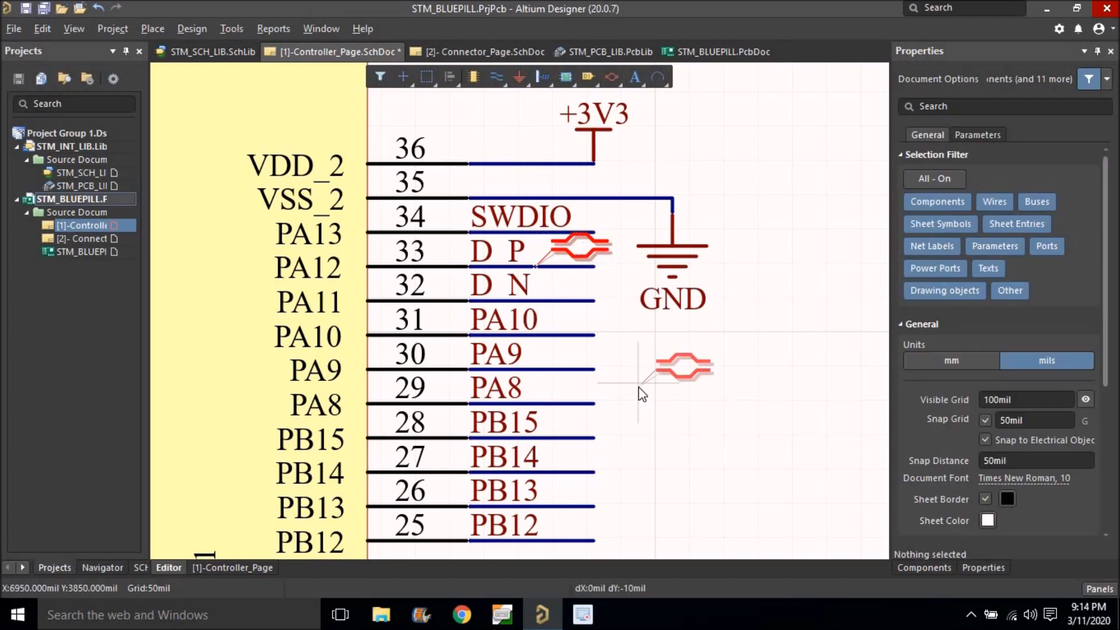
key("Escape")
left_click(556, 303)
Open the [2]- Connector_Page schematic and examine the D_N and D_P nets at the Micro USB connector J3.
scroll(609, 219, "down", 7, "ctrl")
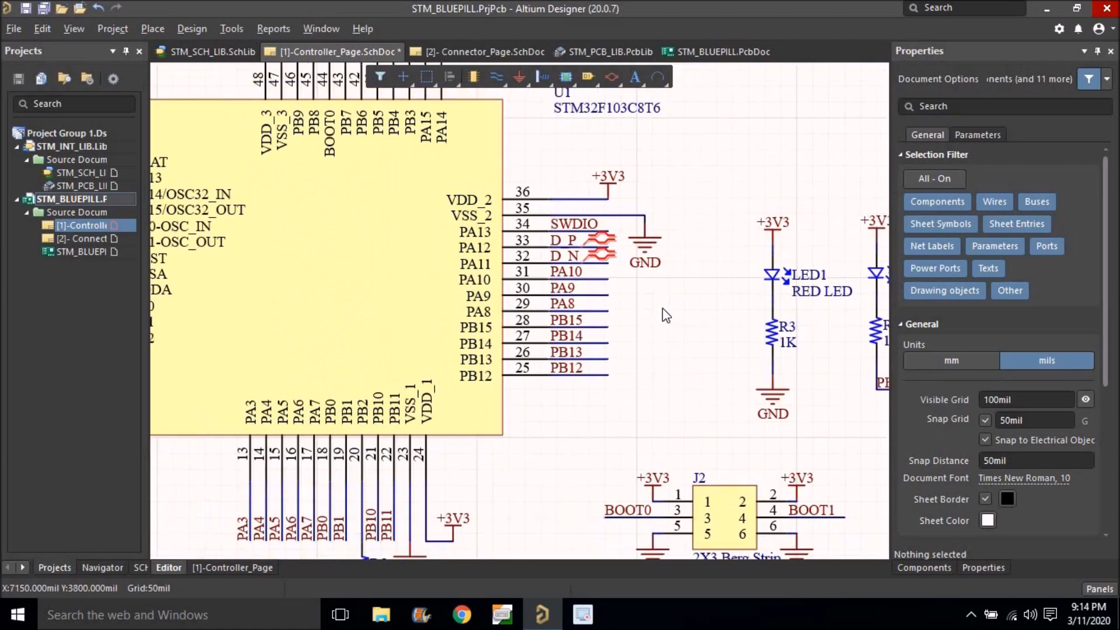
right_click_drag(700, 330, 737, 280)
scroll(736, 323, "down", 6, "ctrl")
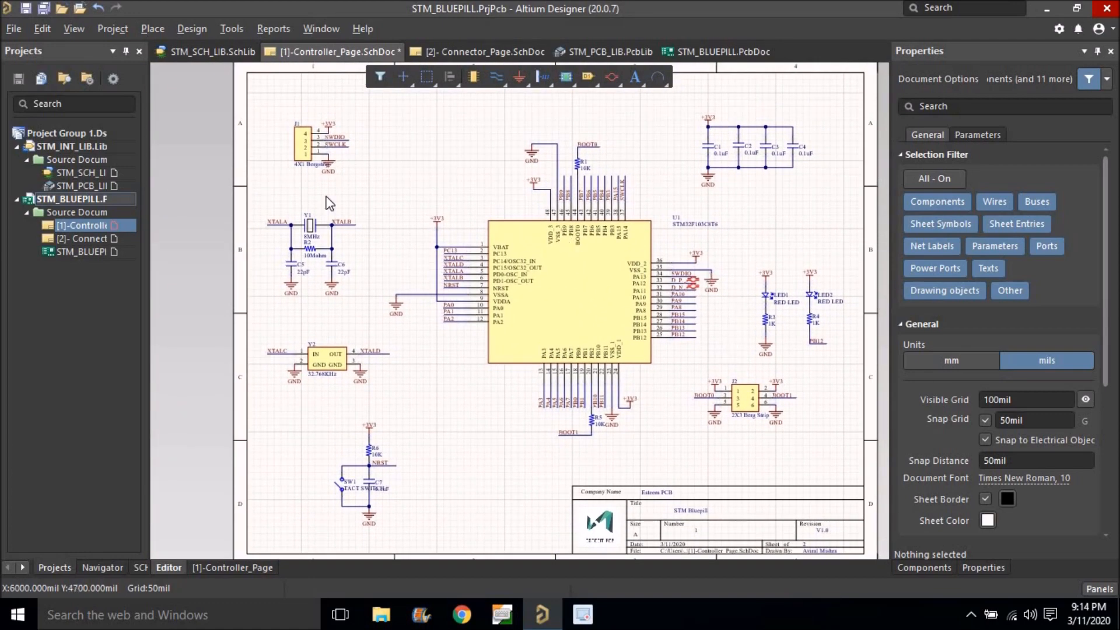
left_click(78, 238)
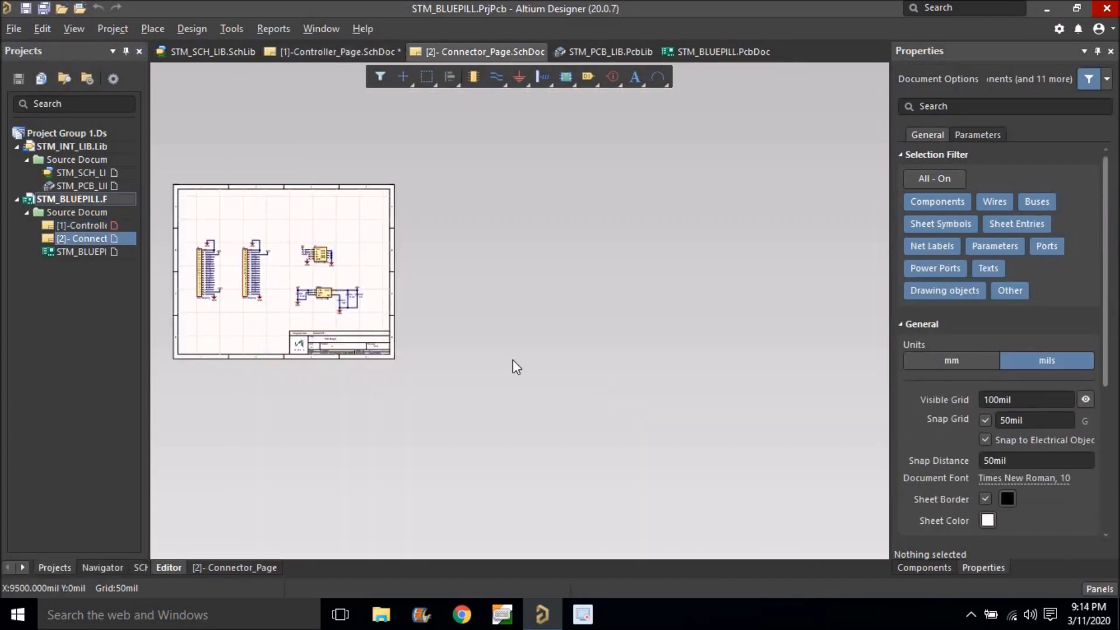
right_click_drag(349, 269, 541, 270)
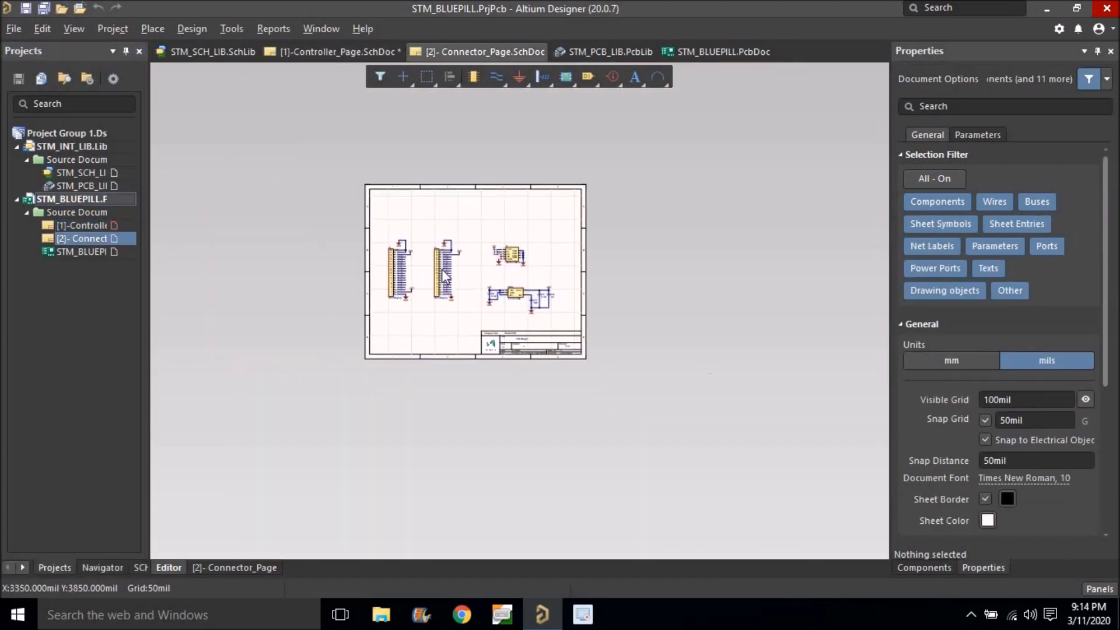
scroll(505, 271, "up", 5, "ctrl")
right_click_drag(619, 271, 748, 340)
scroll(698, 258, "up", 3, "ctrl")
right_click_drag(614, 193, 612, 261)
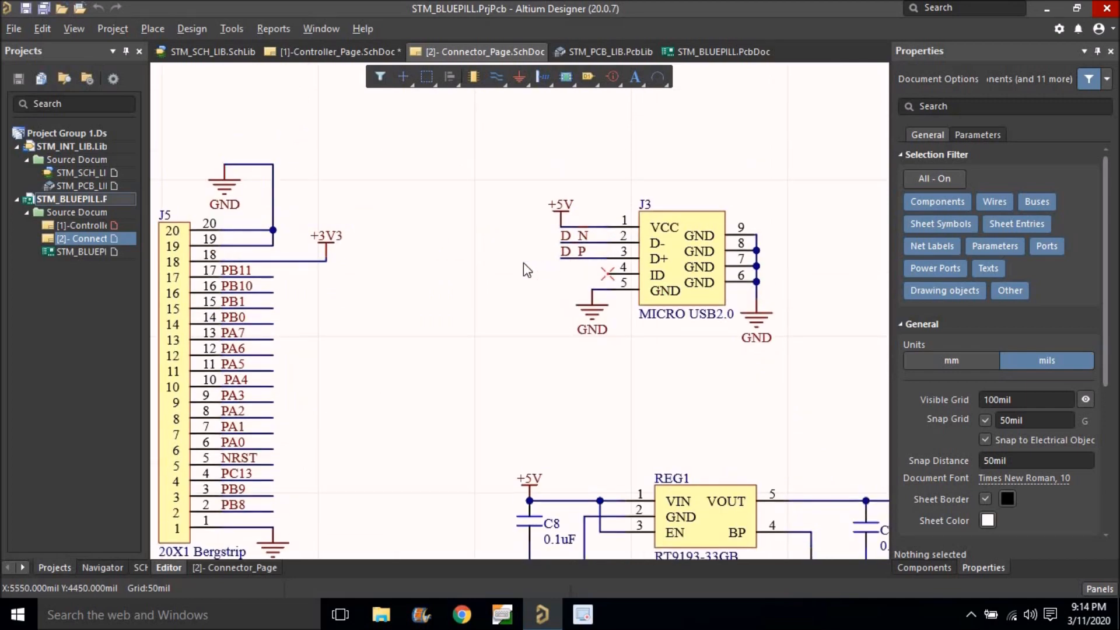
scroll(549, 273, "down", 4, "ctrl")
right_click_drag(548, 297, 582, 303)
scroll(565, 293, "down", 3, "ctrl")
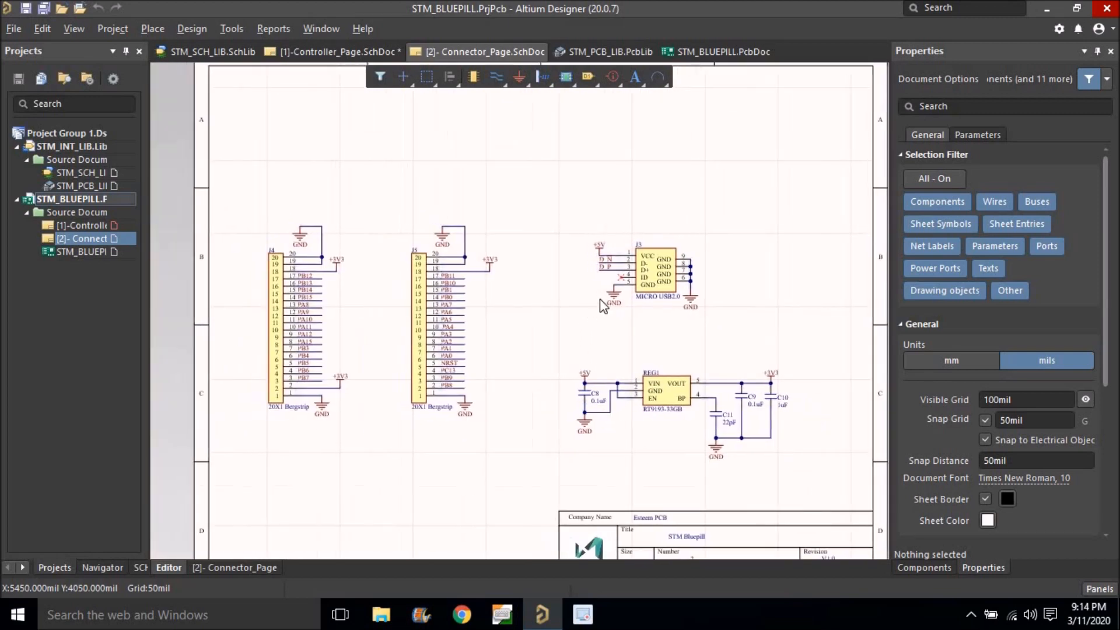
Compare the D_N and D_P connections at the Micro USB connector J3 with those at U1 on the [1]-Controller_Page schematic.
scroll(610, 263, "up", 2, "ctrl")
scroll(611, 269, "up", 2, "ctrl")
right_click_drag(582, 293, 566, 296)
double_click(83, 225)
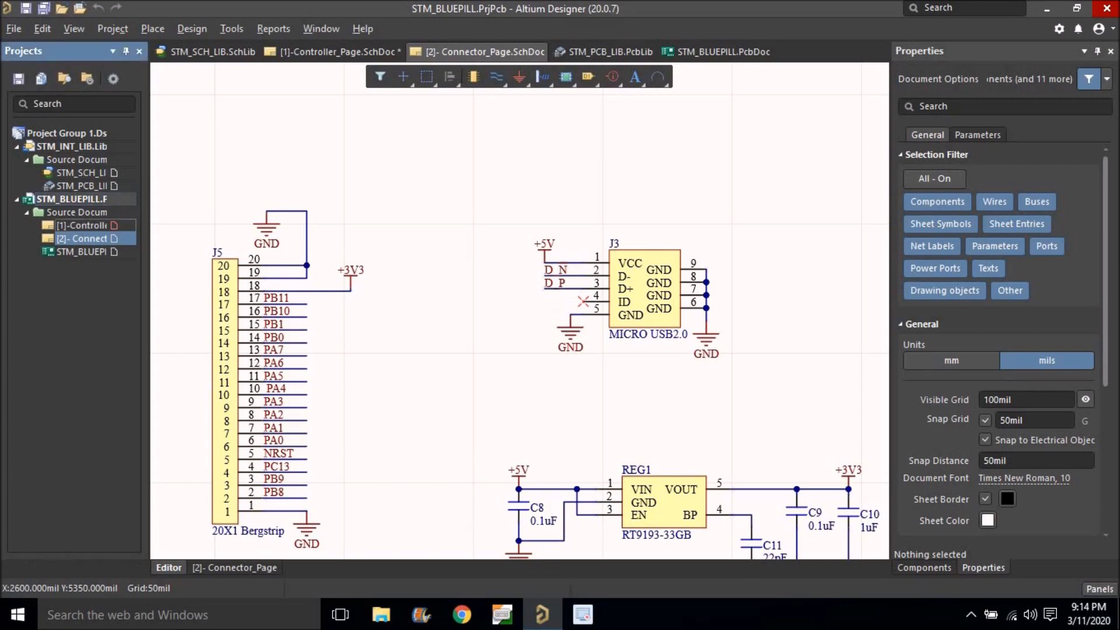
scroll(613, 329, "up", 5, "ctrl")
right_click_drag(552, 294, 632, 281)
scroll(607, 268, "down", 2, "ctrl")
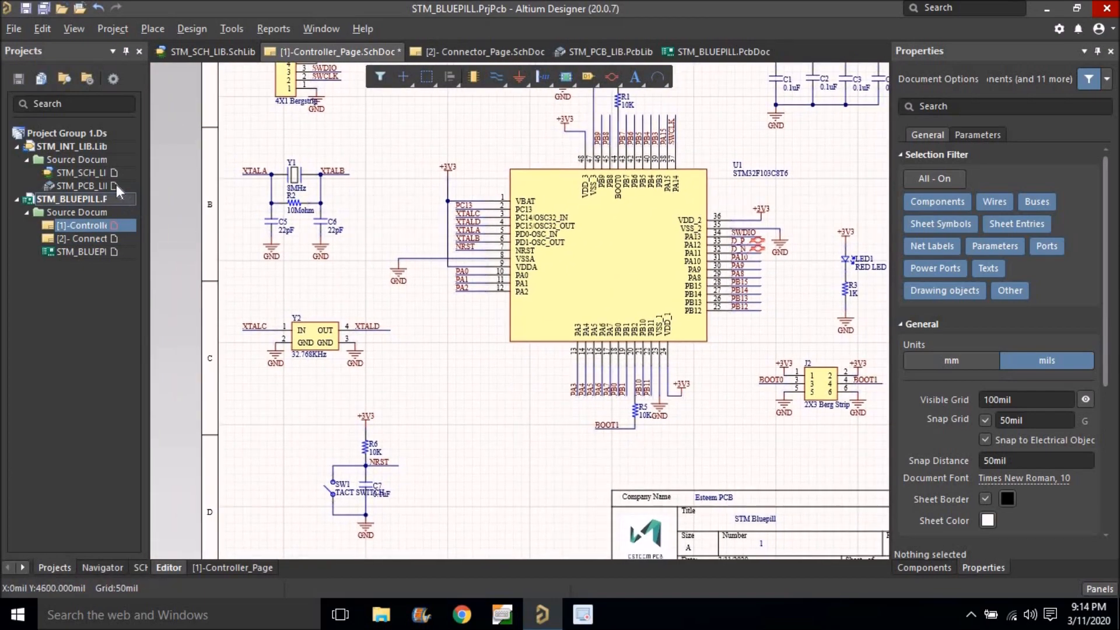
double_click(86, 238)
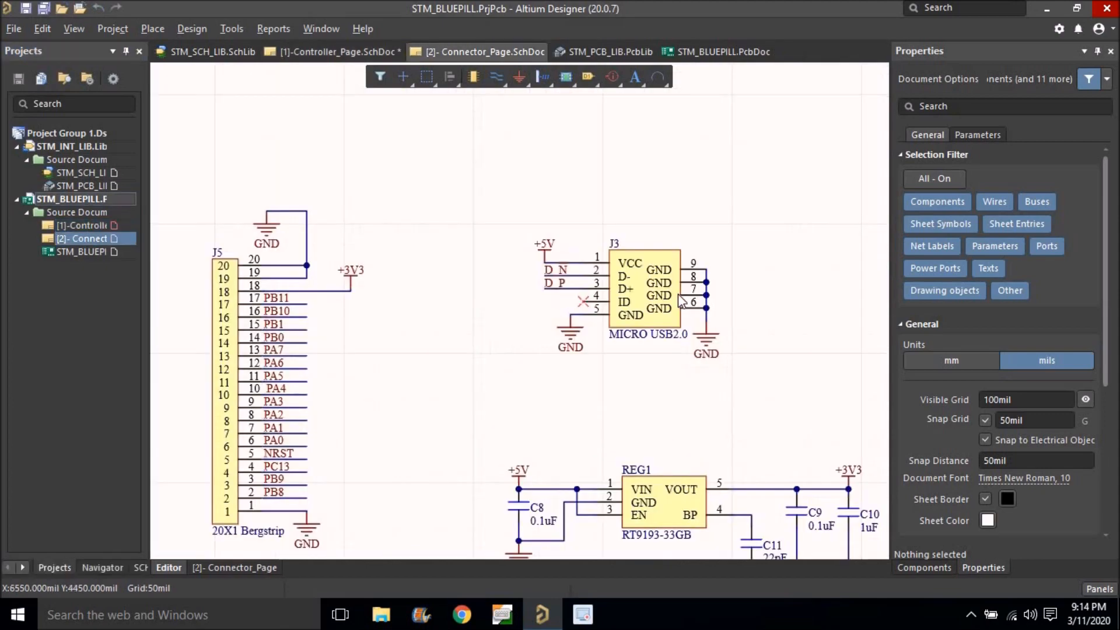
scroll(579, 314, "up", 3, "ctrl")
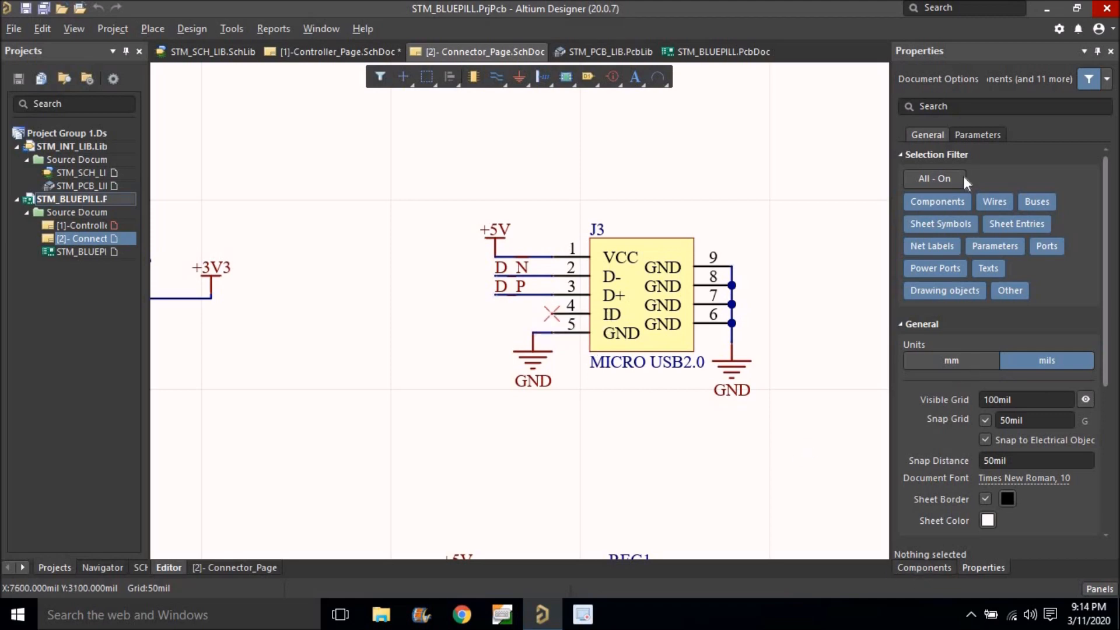
Place the RES_10K resistor from STM_INT_LIB.IntLib vertically beside the +5V, D_N and D_P wires of connector J3.
left_click(927, 569)
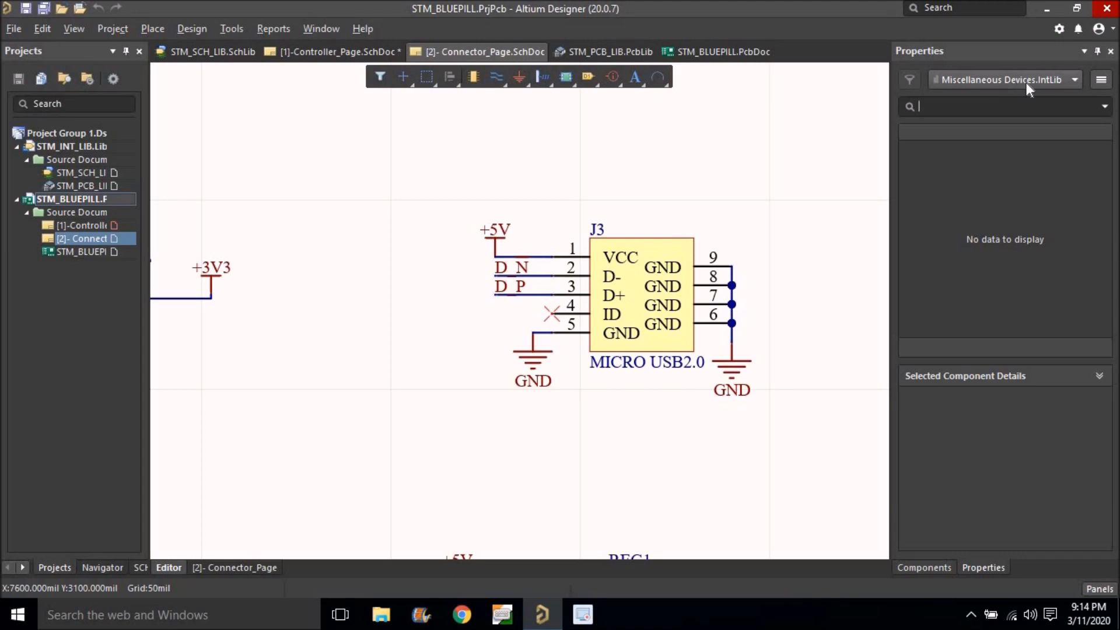
left_click(1072, 80)
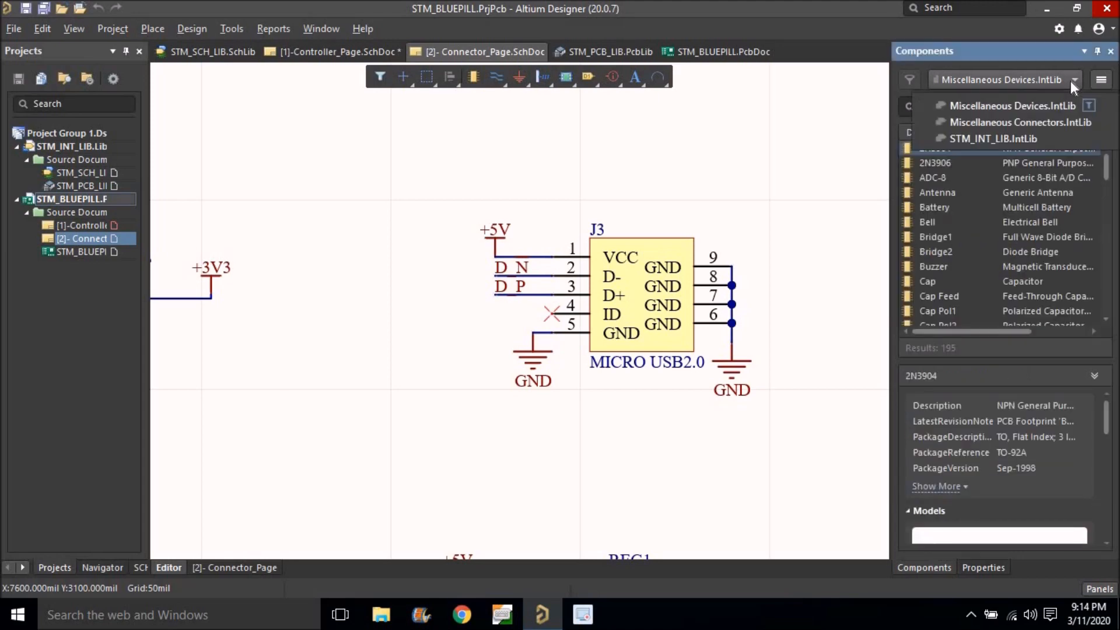
left_click(966, 139)
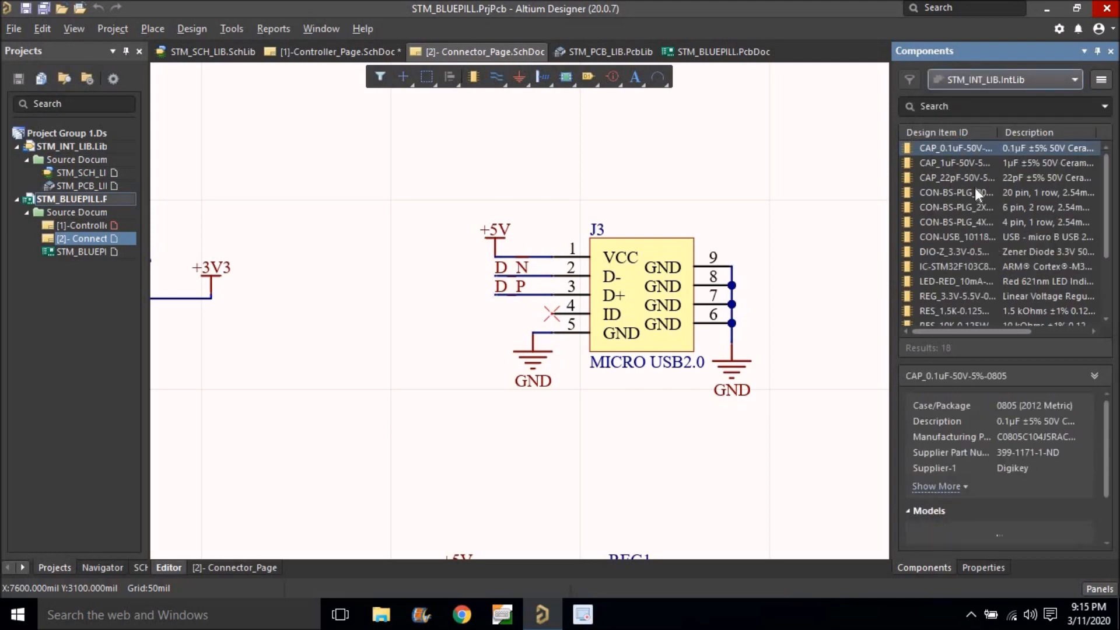
scroll(973, 197, "down", 3)
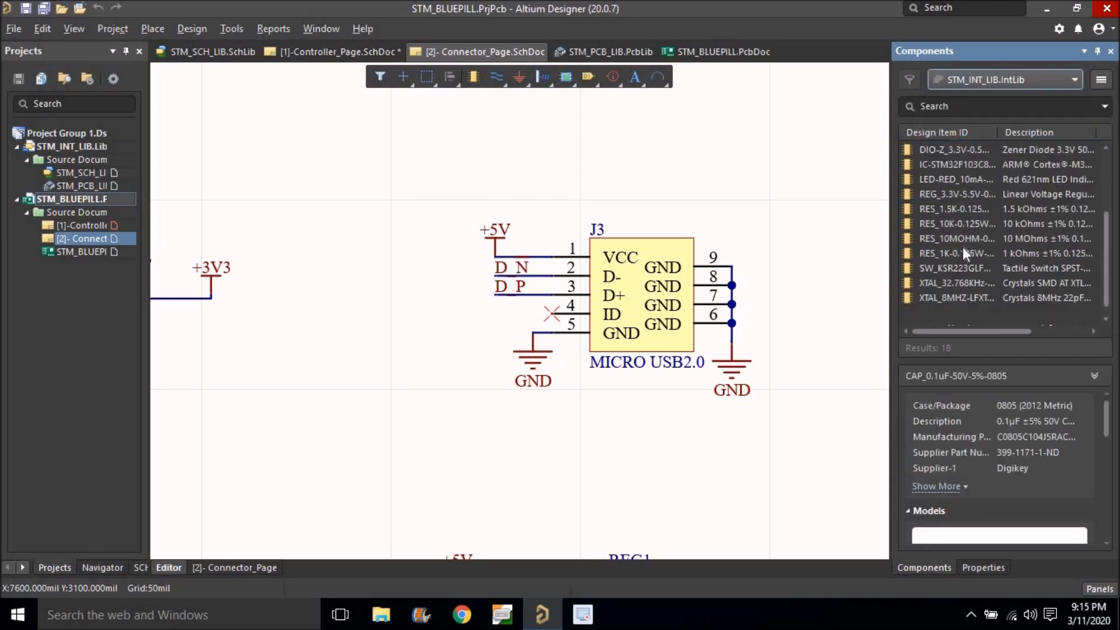
left_click(962, 228)
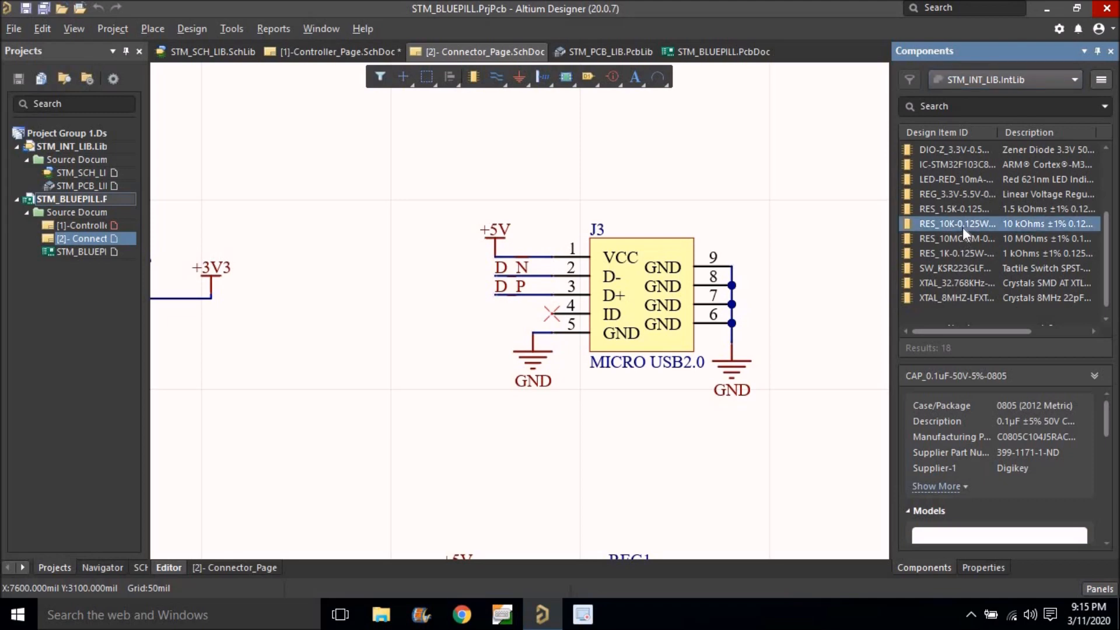
left_click_drag(962, 225, 414, 285)
key("space")
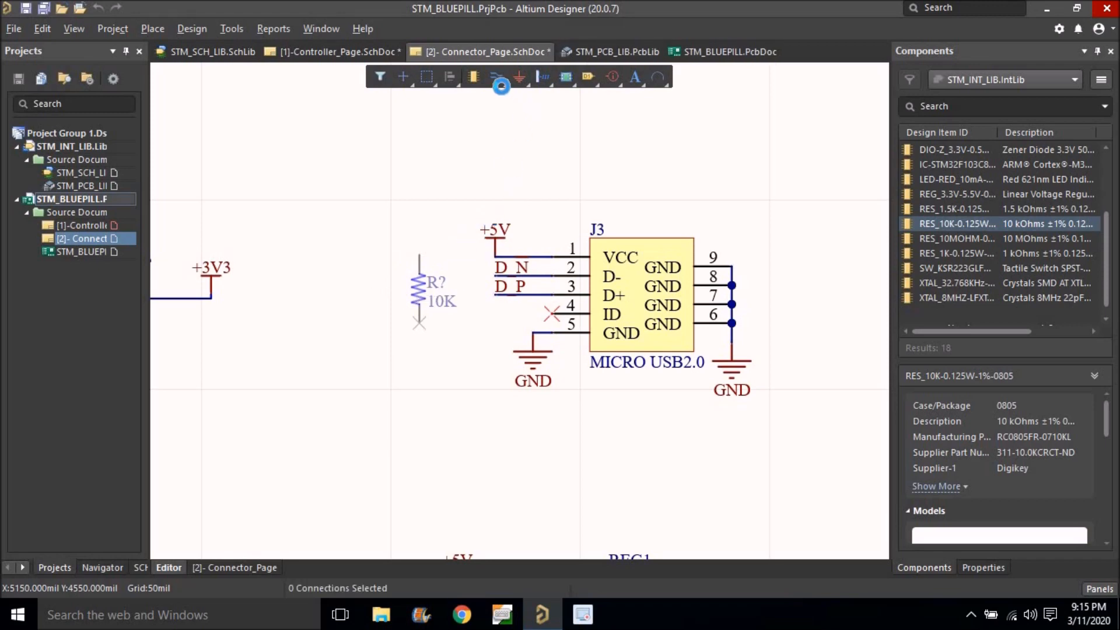
left_click(418, 280)
scroll(419, 297, "up", 2, "ctrl")
mouse_move(419, 296)
left_mouse_down()
mouse_move(444, 296)
mouse_move(429, 297)
left_mouse_up()
Wire the lower end of the 10K resistor to the D_P wire at J3 pin 3.
left_click(536, 104)
left_click(500, 80)
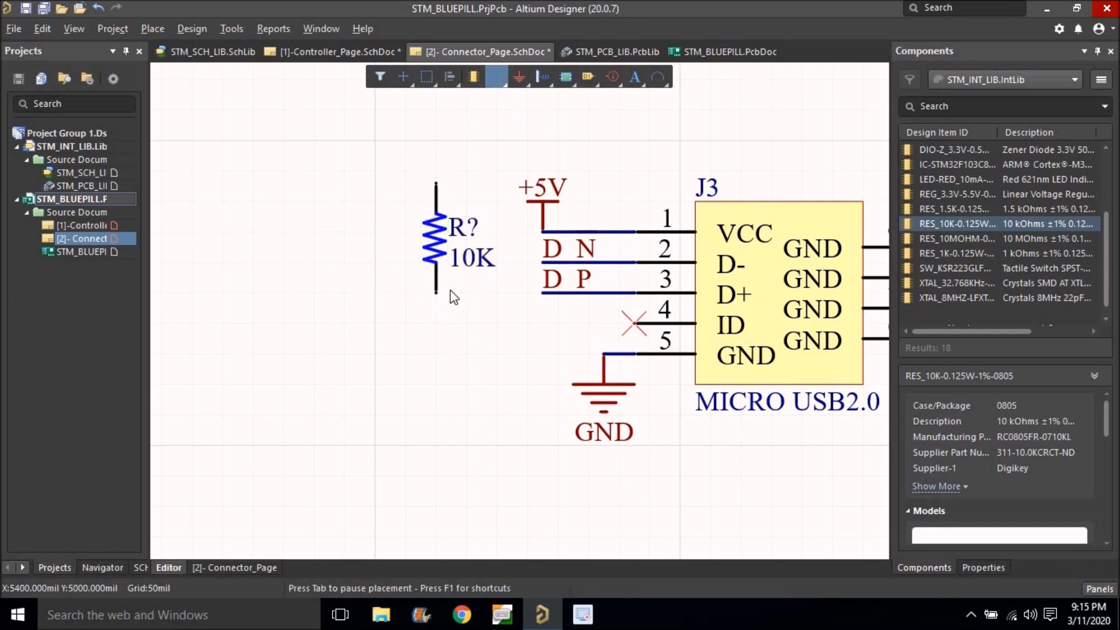
left_click(437, 295)
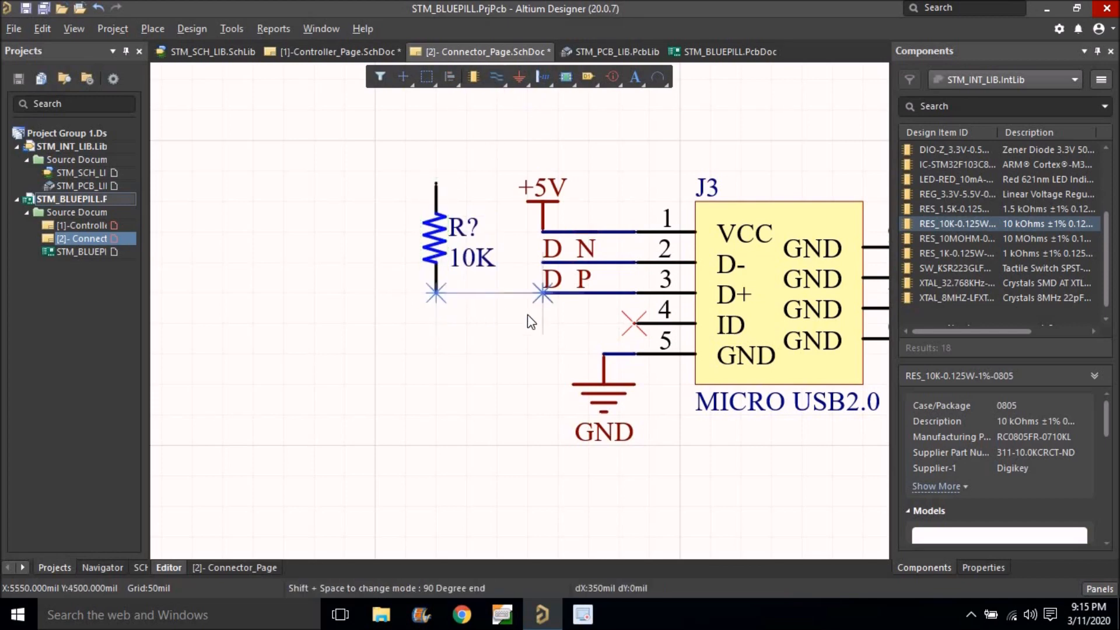
left_click(542, 292)
key("Escape")
Relocate the +5V port above the 10K resistor, wire it to the resistor's upper end and J3 pin 1, and save all documents.
left_click_drag(542, 230, 437, 186)
left_click(512, 161)
scroll(444, 199, "up", 2, "ctrl")
scroll(444, 185, "up", 3, "ctrl")
key("ctrl+w")
left_click_drag(432, 168, 475, 180)
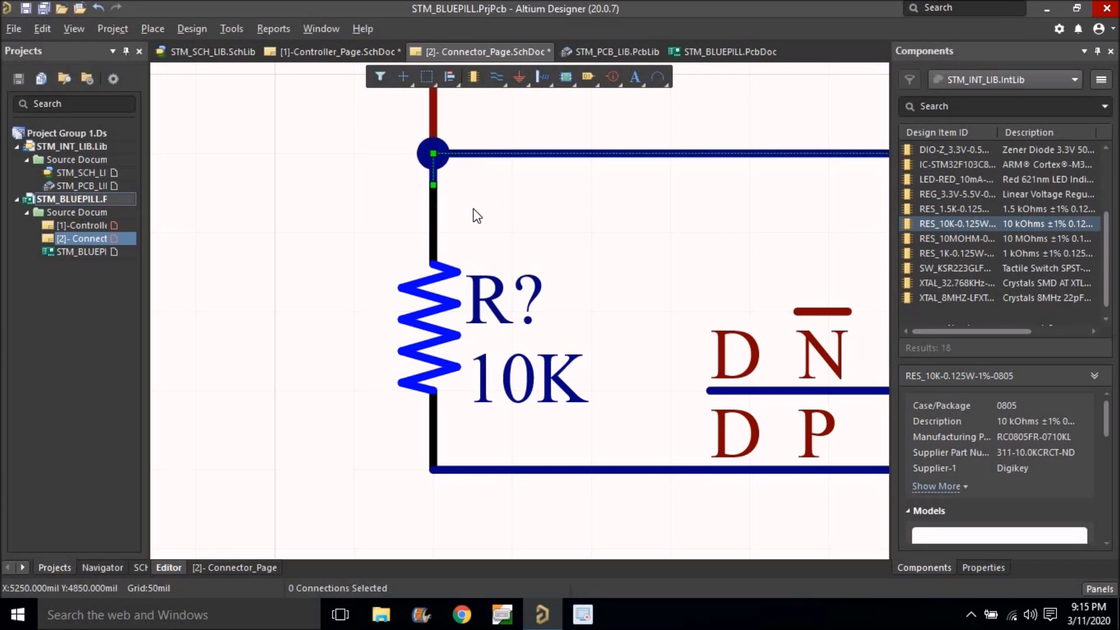
scroll(475, 207, "down", 4, "ctrl")
left_click(46, 8)
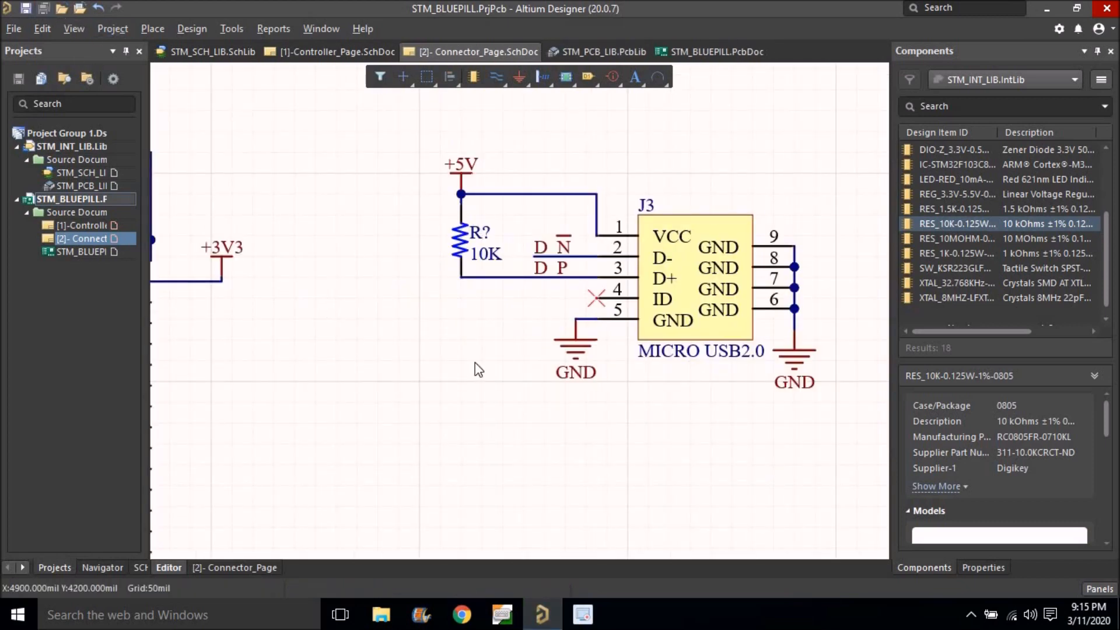
Correct the net label at J3 pin 2 to D_N and save all documents.
scroll(463, 367, "down", 3, "ctrl")
scroll(509, 325, "up", 5, "ctrl")
scroll(539, 240, "up", 3, "ctrl")
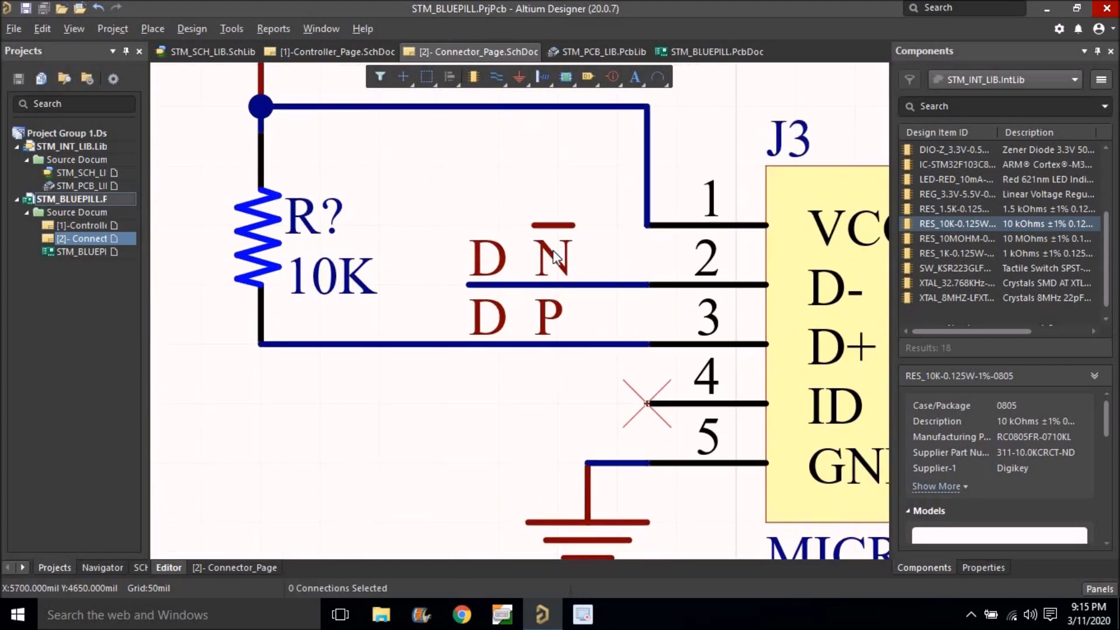
double_click(554, 255)
left_click(998, 243)
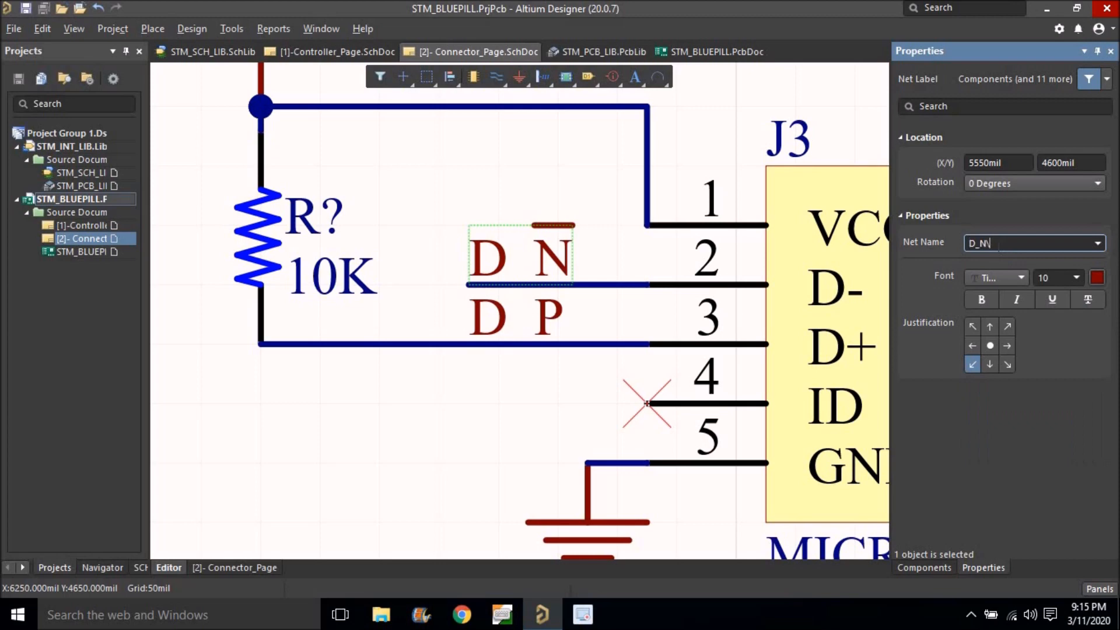
key("Return")
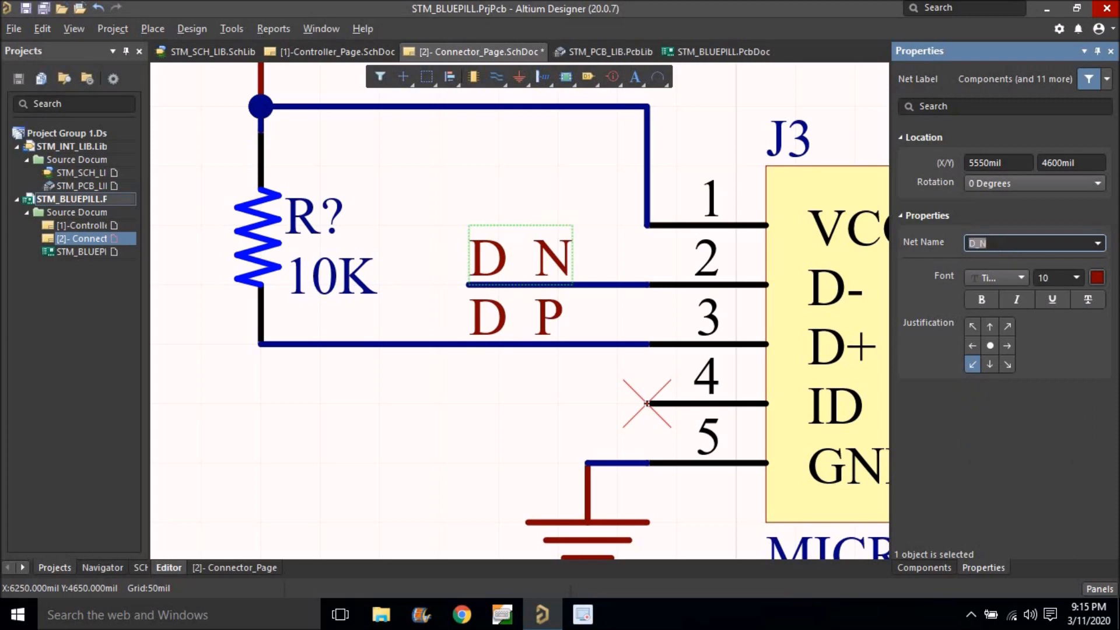
scroll(545, 257, "down", 2, "ctrl")
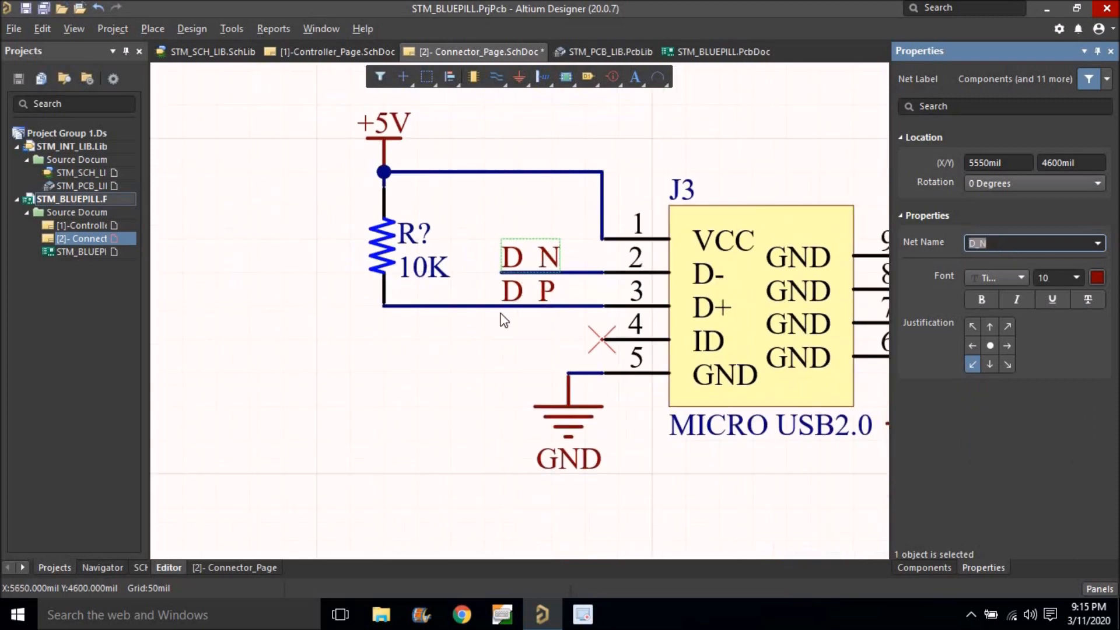
left_click(489, 341)
left_click(45, 9)
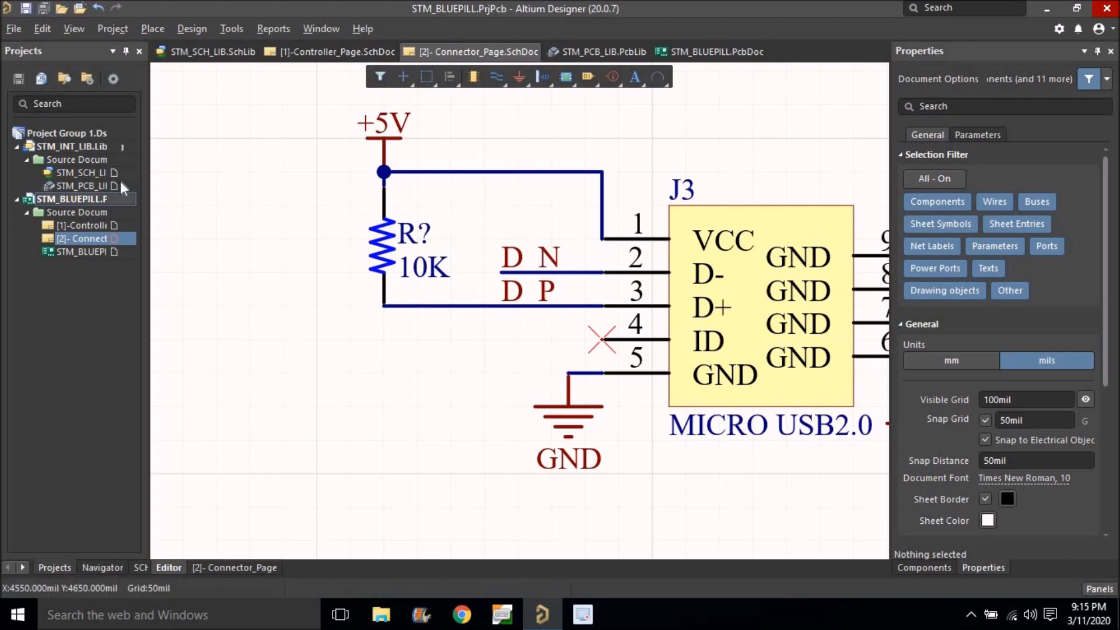
Open the schematic annotation settings and update the proposed change list to number the new 10K resistor.
scroll(311, 277, "down", 2, "ctrl")
right_click_drag(311, 296, 425, 292)
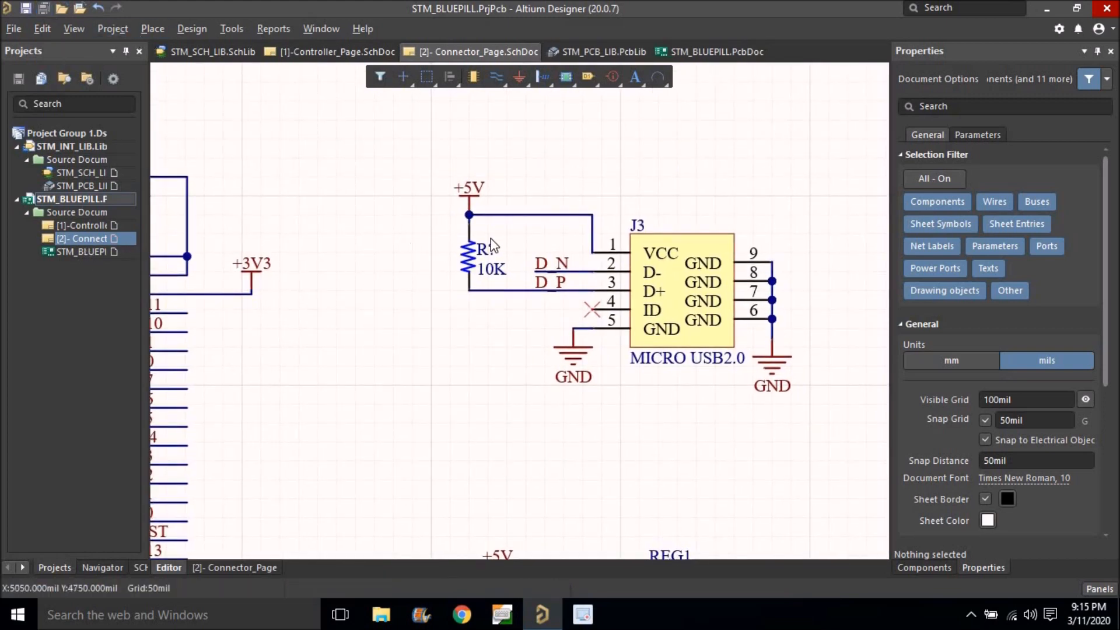
scroll(492, 250, "up", 2, "ctrl")
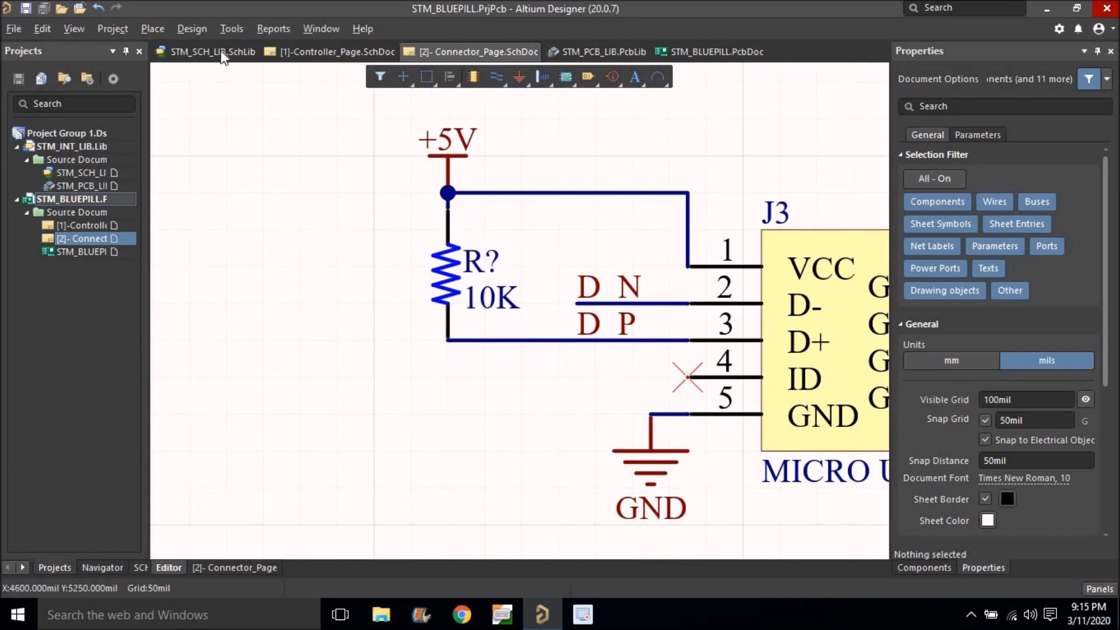
left_click(192, 29)
left_click(226, 27)
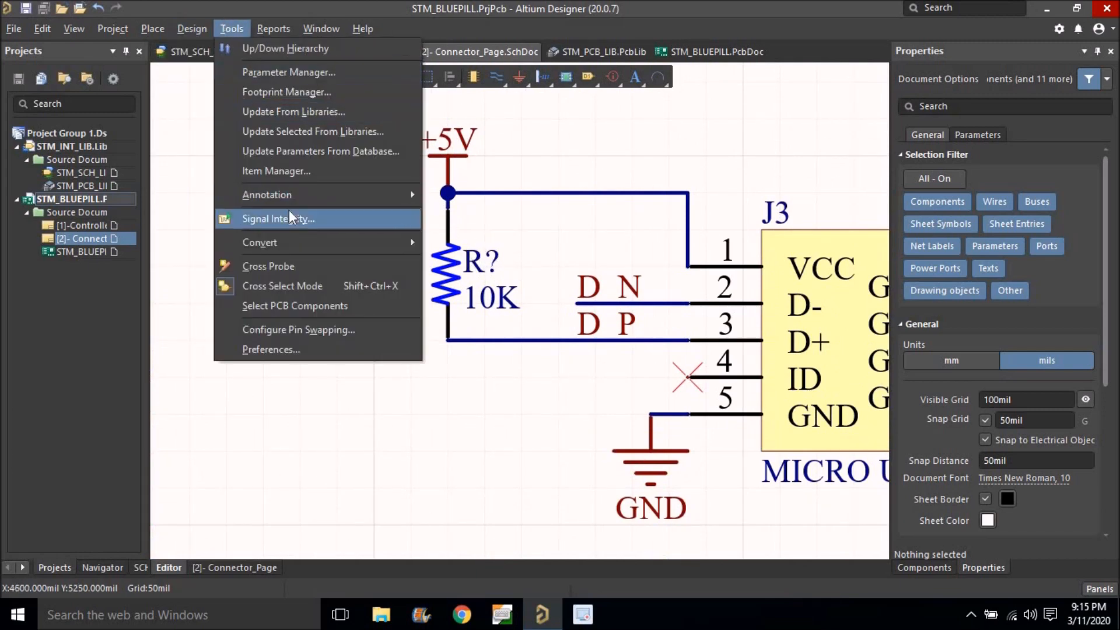
mouse_move(299, 198)
left_click(449, 195)
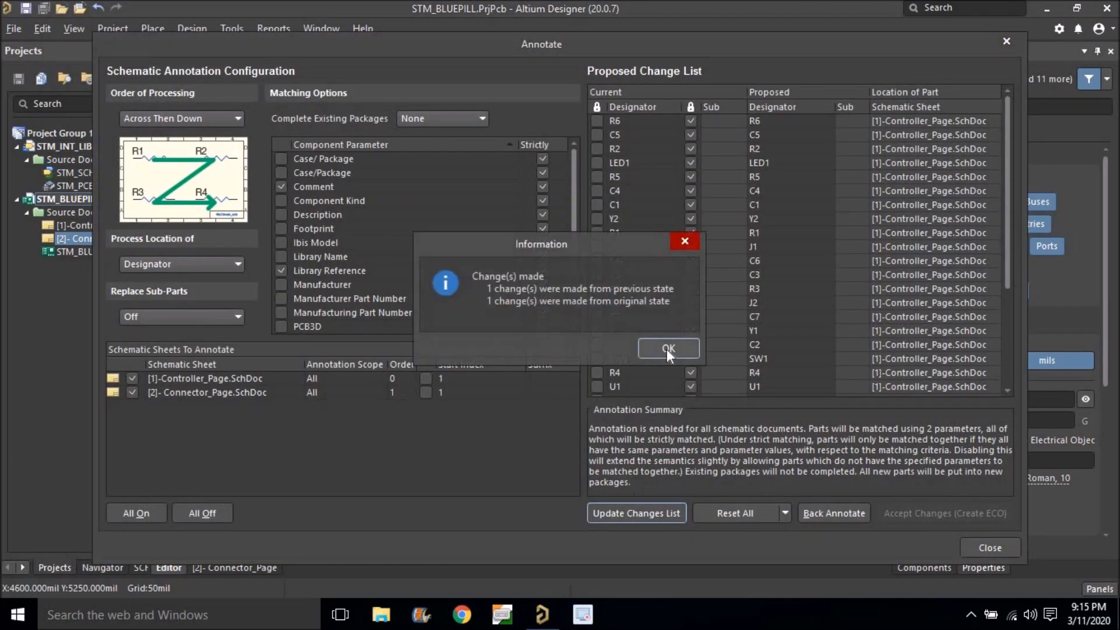
left_click(667, 348)
Accept and execute the annotation change from R? to R7, close the annotation dialogs, and save all documents.
left_click(944, 512)
left_click(253, 488)
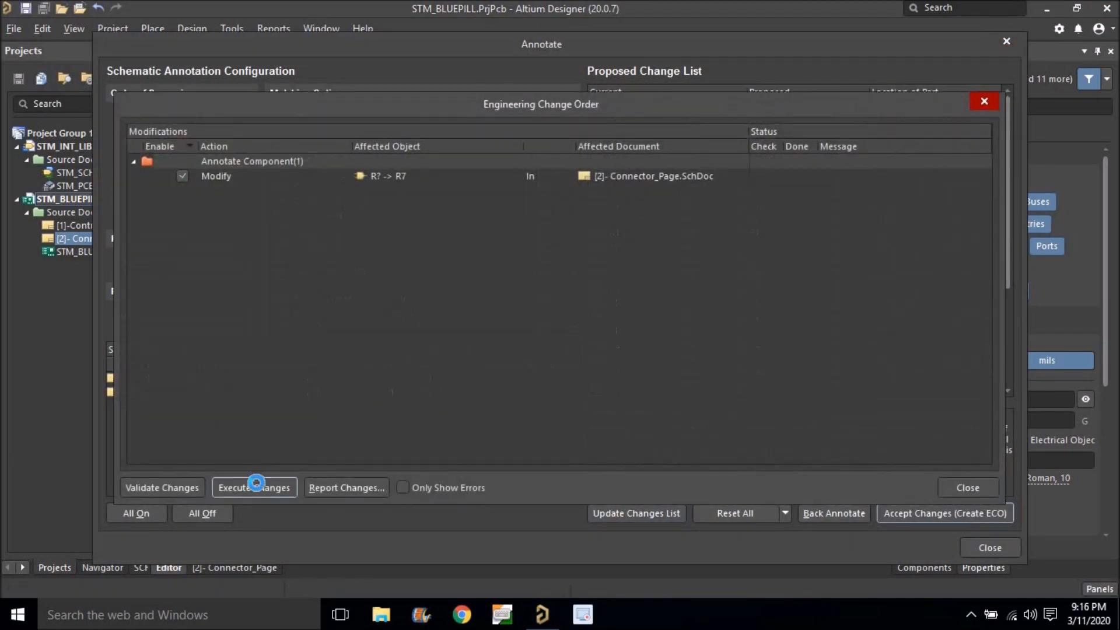
left_click(978, 494)
left_click(989, 548)
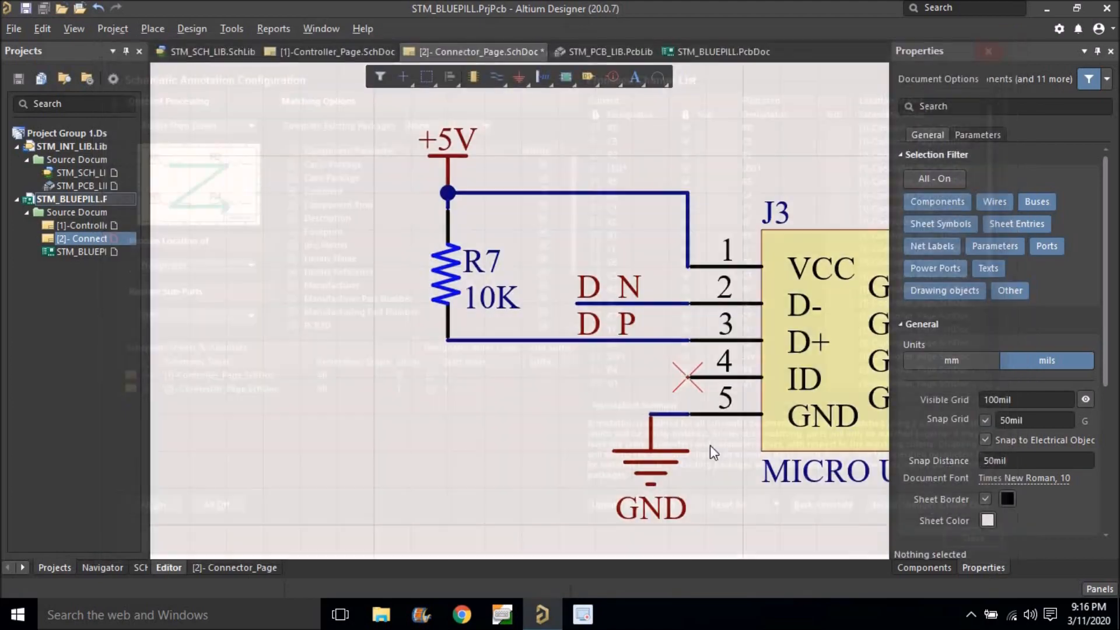
scroll(378, 279, "down", 2, "ctrl")
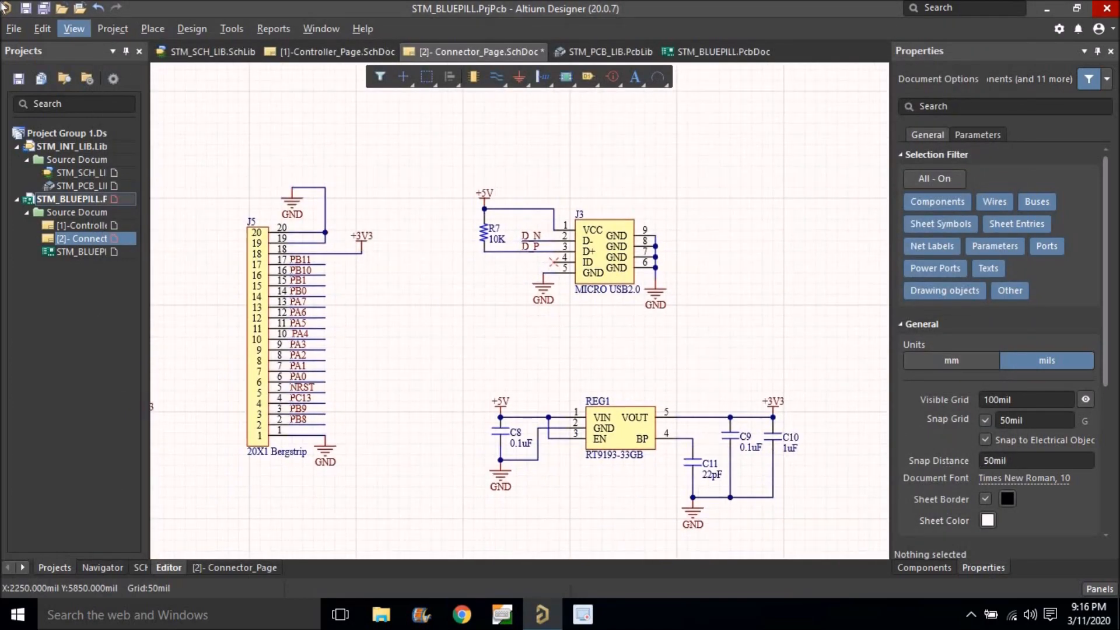
left_click(40, 10)
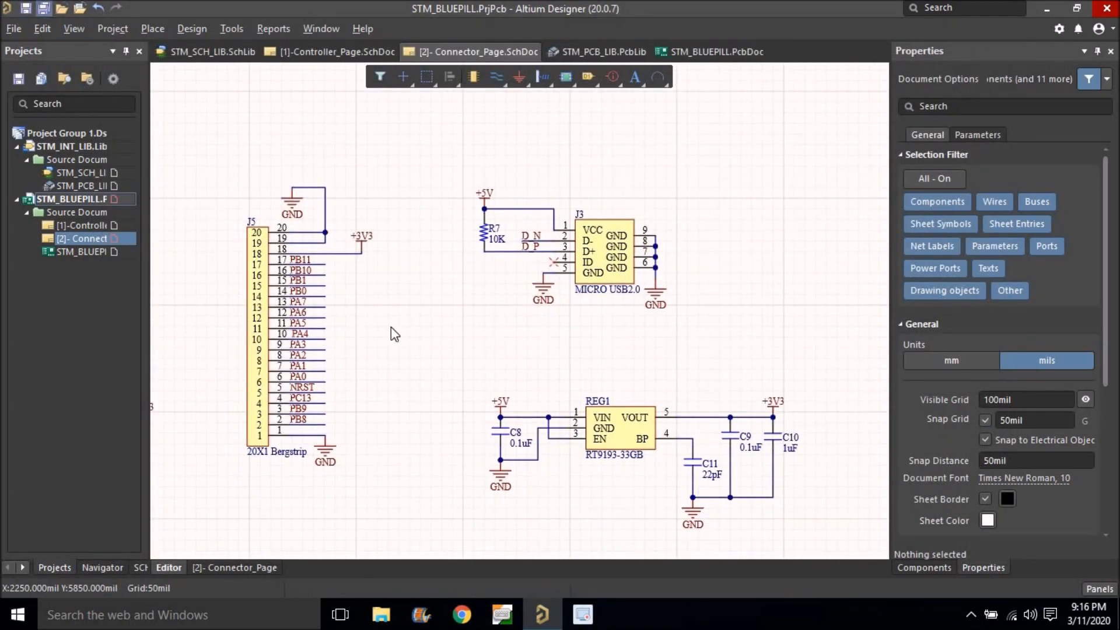
Import the project's schematic changes into STM_BLUEPILL.PcbDoc, including resistor R7, differential pair D and the diff_90 class.
left_click(85, 255)
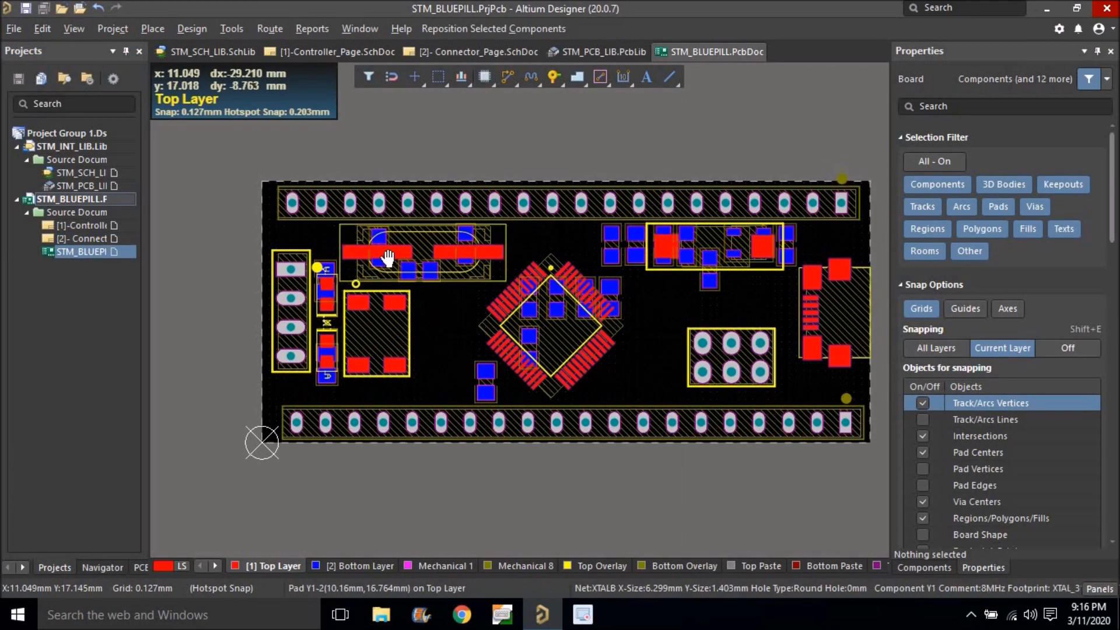
right_click_drag(386, 257, 358, 240)
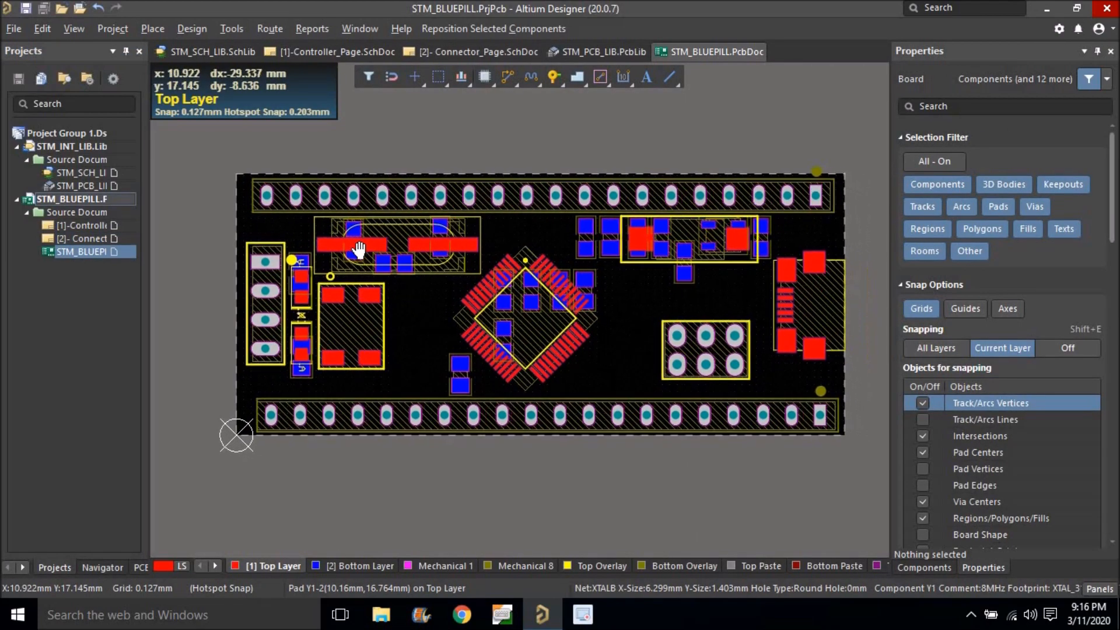
left_click(202, 27)
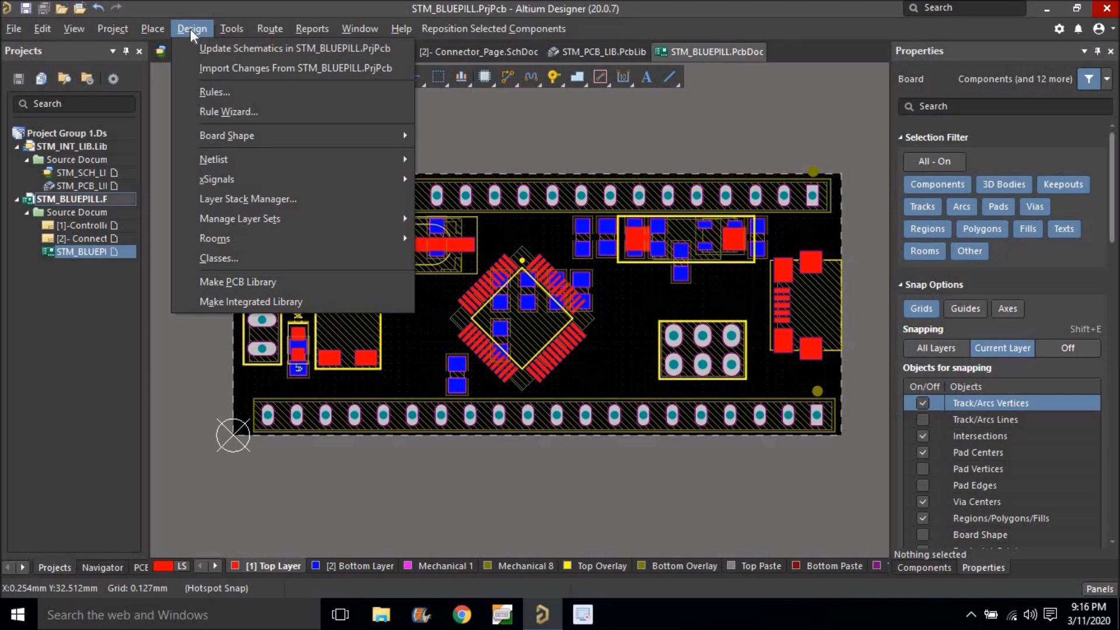
left_click(318, 69)
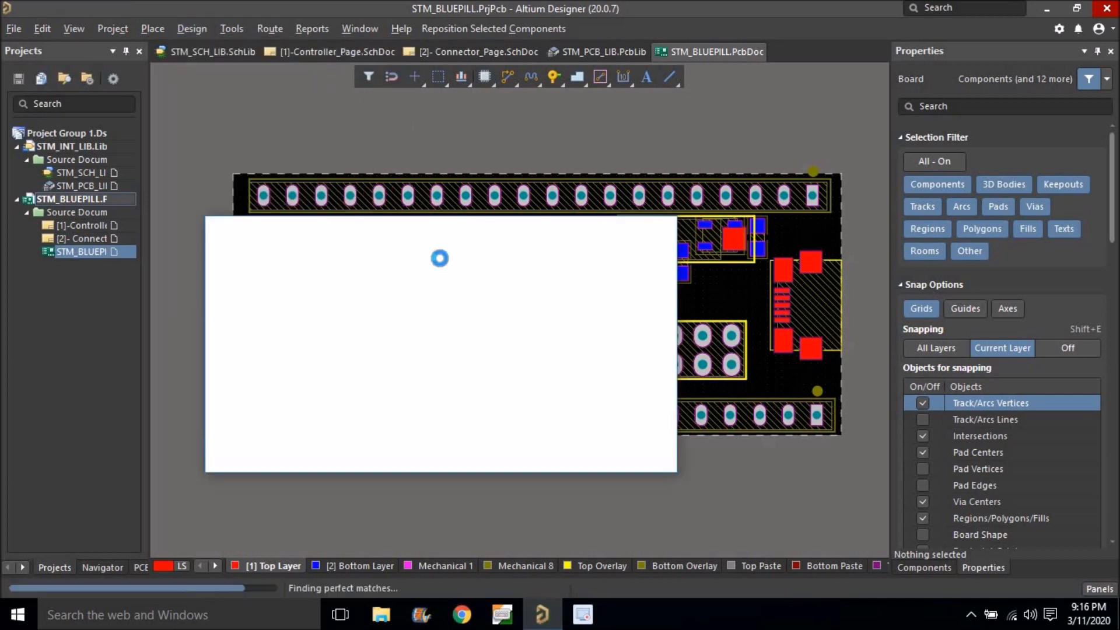
scroll(359, 320, "up", 1)
scroll(357, 326, "down", 1)
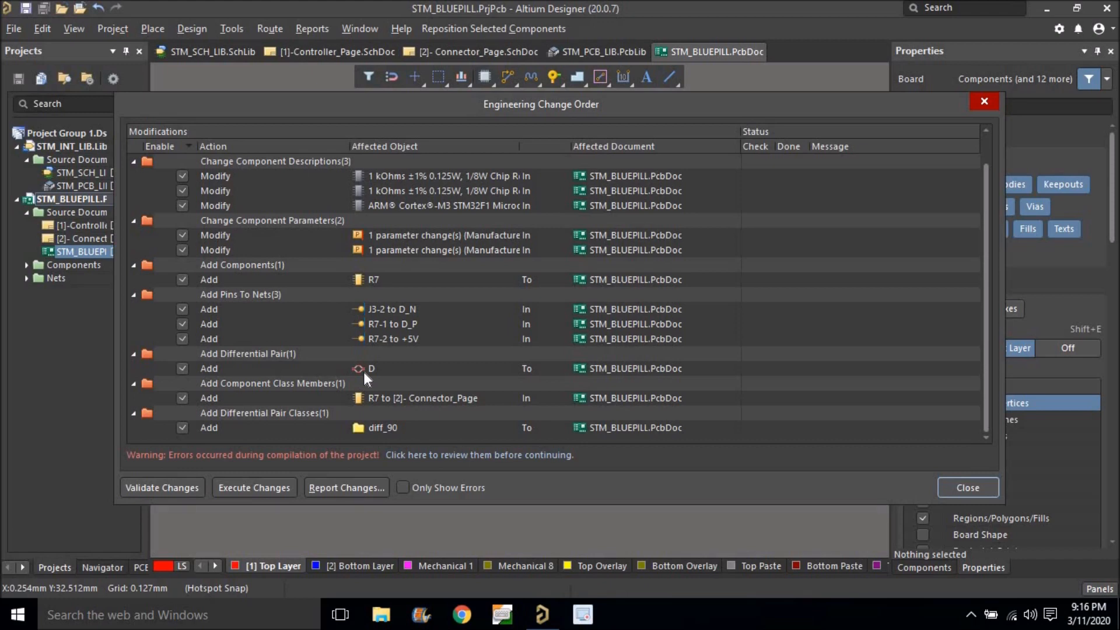
left_click(236, 487)
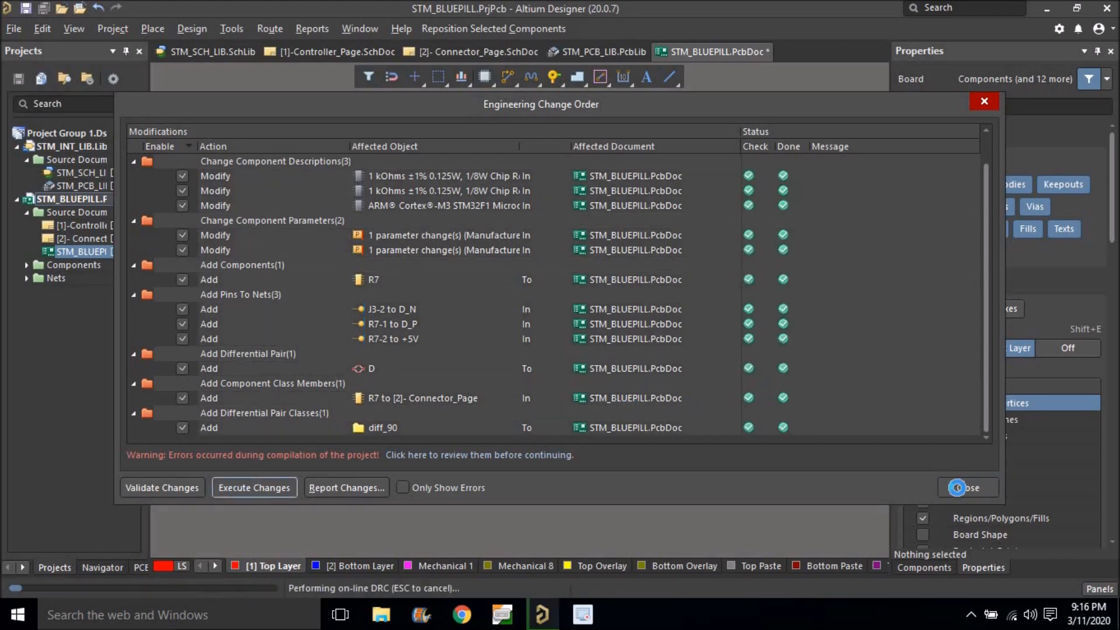
left_click(957, 487)
Select the R7 designator text beside the board and hide it.
left_click(668, 232)
scroll(603, 355, "down", 3, "ctrl")
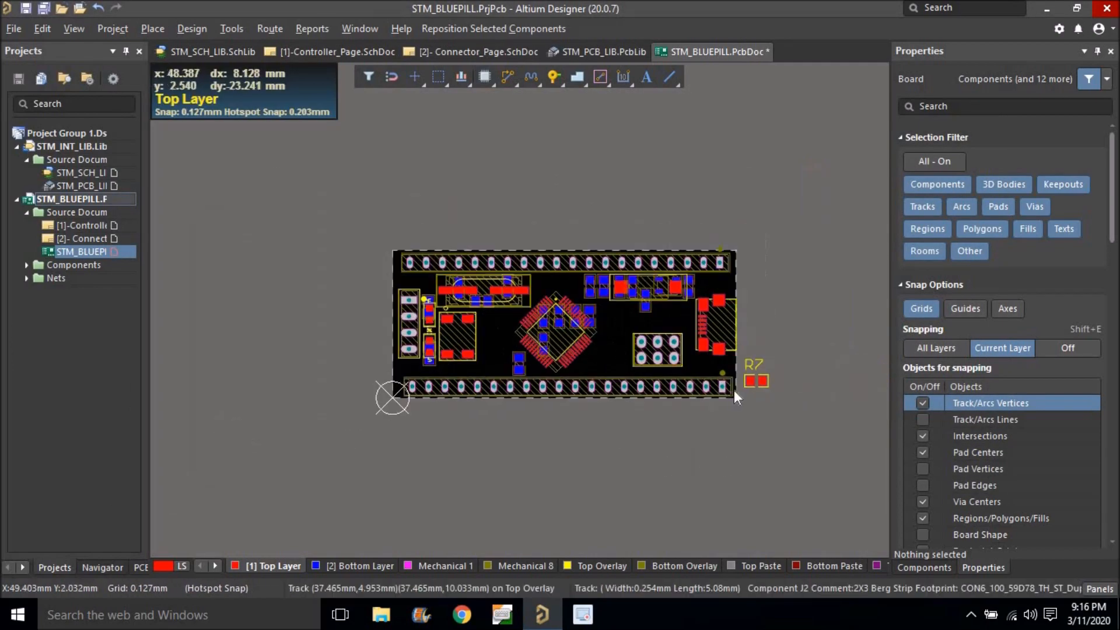
scroll(735, 390, "up", 5, "ctrl")
left_click(767, 345)
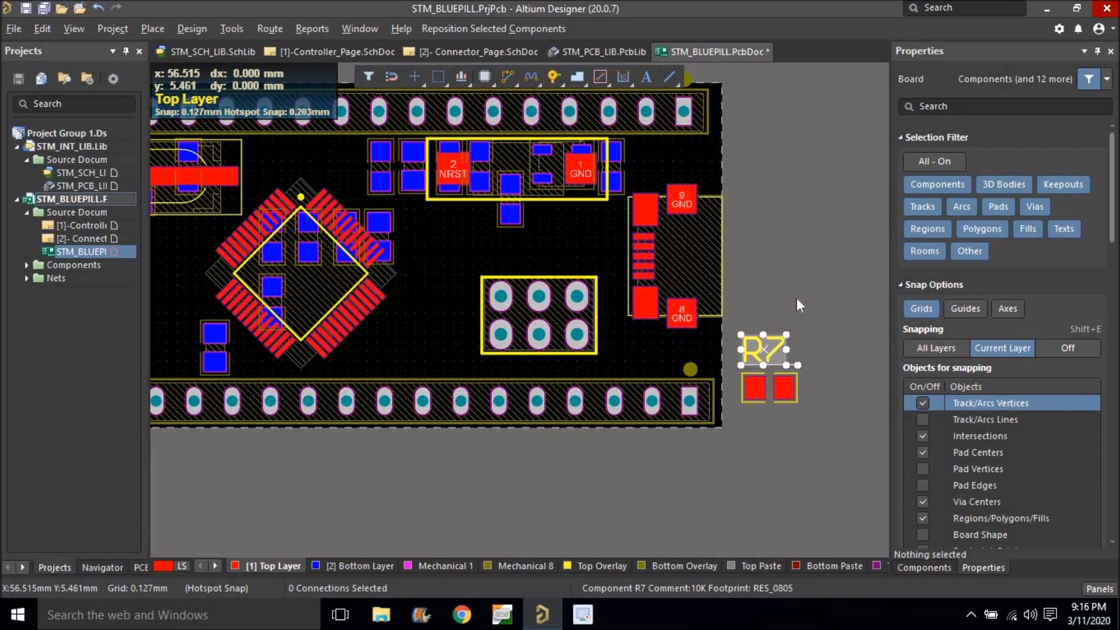
left_click(798, 348)
scroll(792, 391, "down", 2, "ctrl")
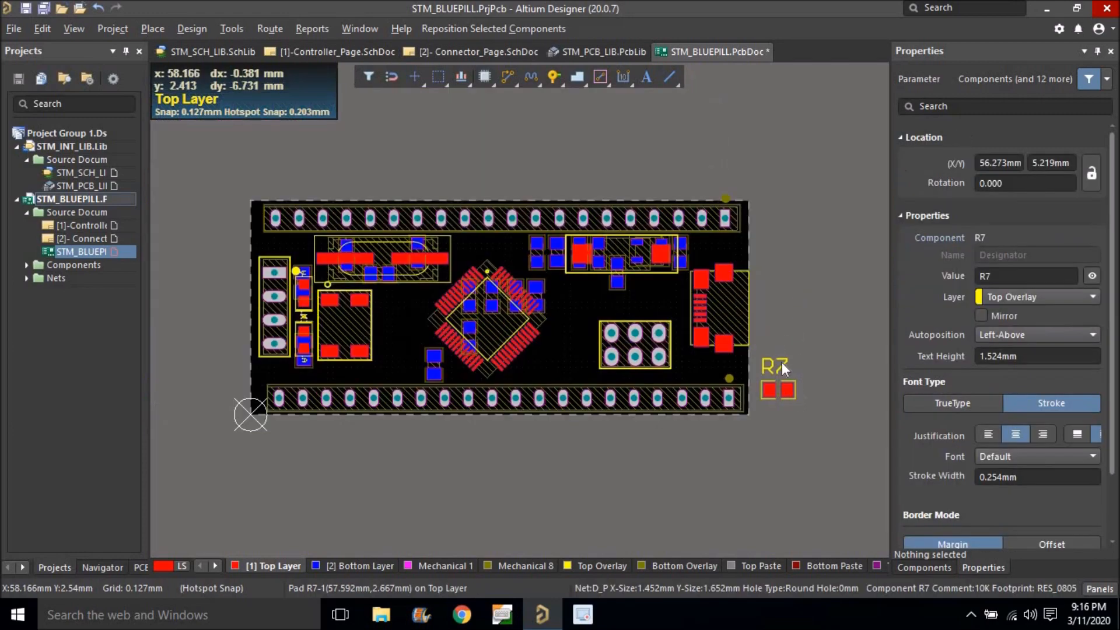
left_click(781, 362)
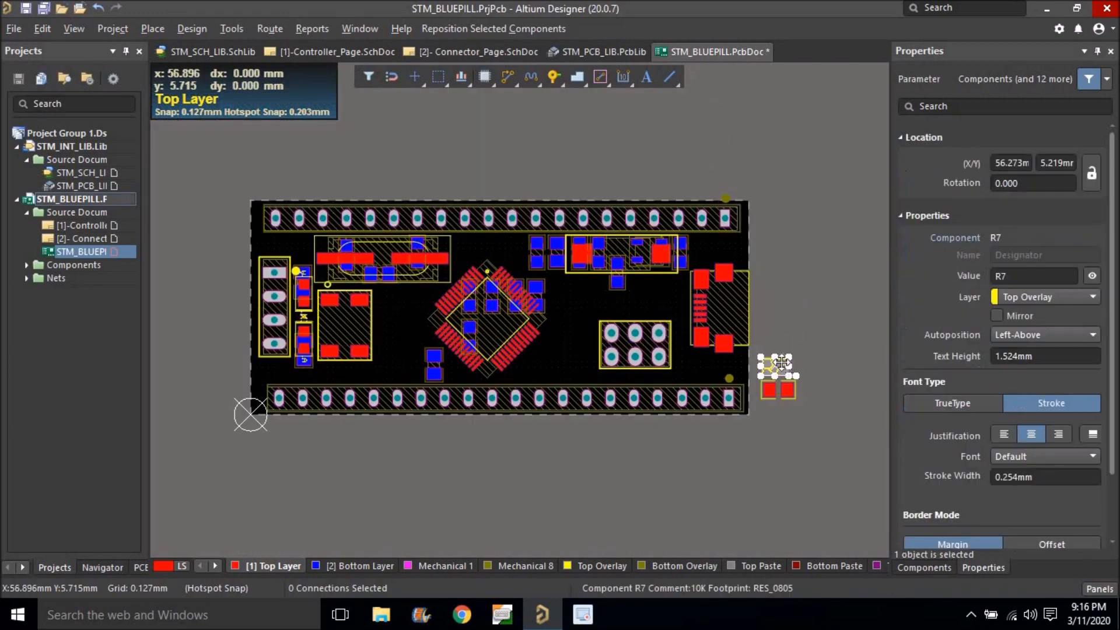
left_click(1089, 276)
Rotate resistor R7 to vertical and place it on the board between the 2x3 header J2 and the micro USB connector J3.
scroll(774, 389, "up", 2, "ctrl")
left_click_drag(774, 390, 560, 482)
scroll(678, 171, "up", 3, "ctrl")
key("space")
right_click_drag(572, 373, 602, 282)
scroll(595, 310, "down", 3, "ctrl")
left_click_drag(692, 325, 684, 289)
left_click(827, 288)
scroll(826, 287, "down", 3, "ctrl")
right_click_drag(731, 341, 731, 341)
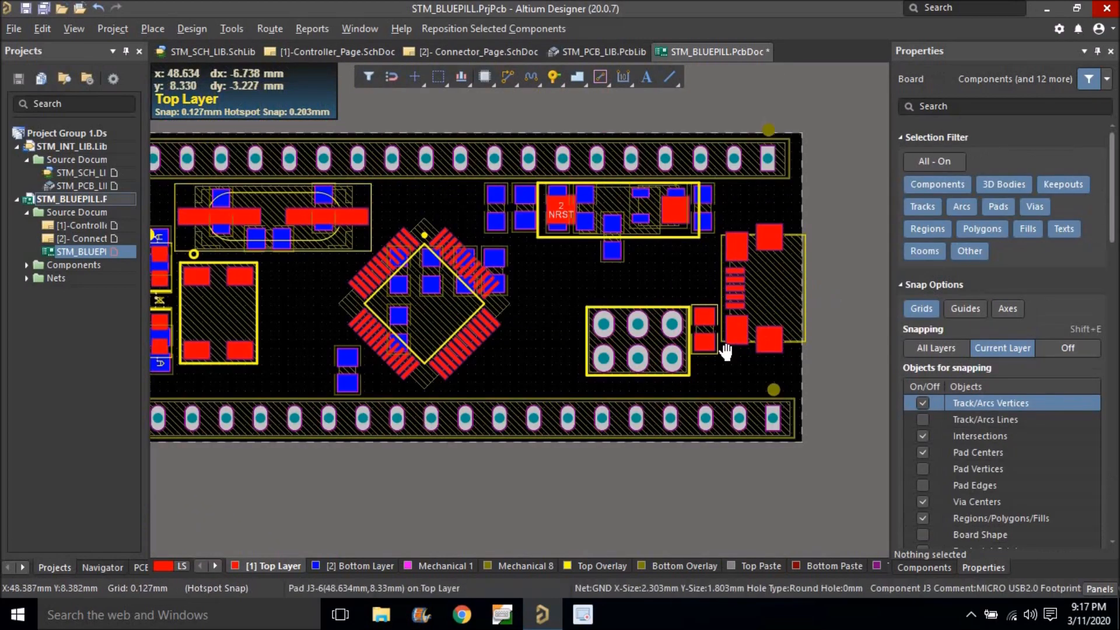
scroll(705, 338, "up", 5, "ctrl")
left_click_drag(704, 341, 701, 316)
scroll(701, 316, "down", 3, "ctrl")
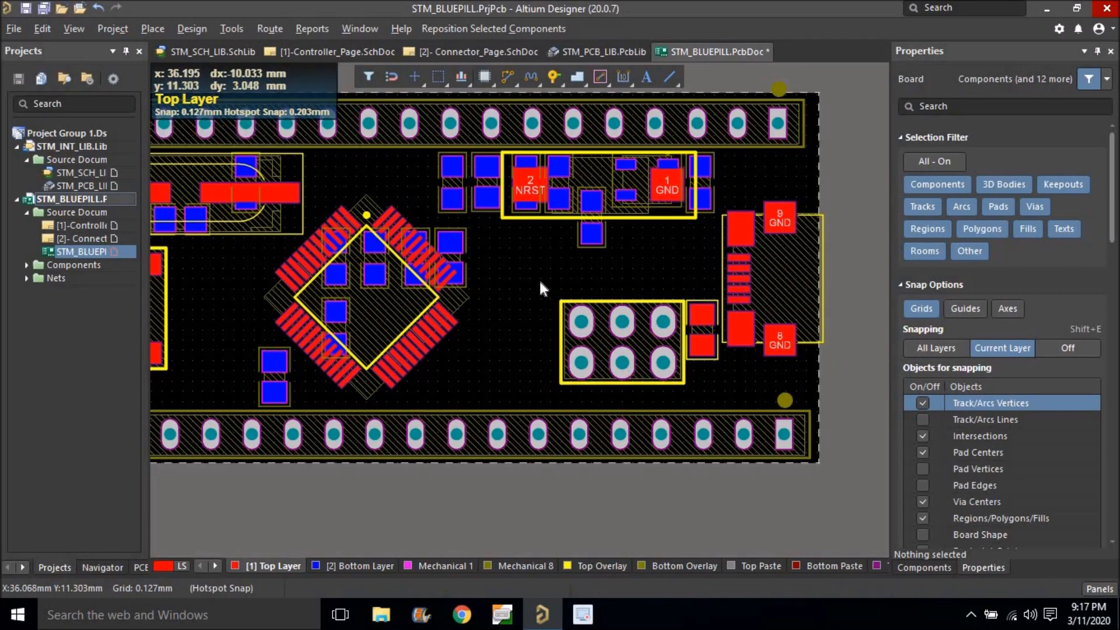
scroll(541, 287, "up", 2, "ctrl")
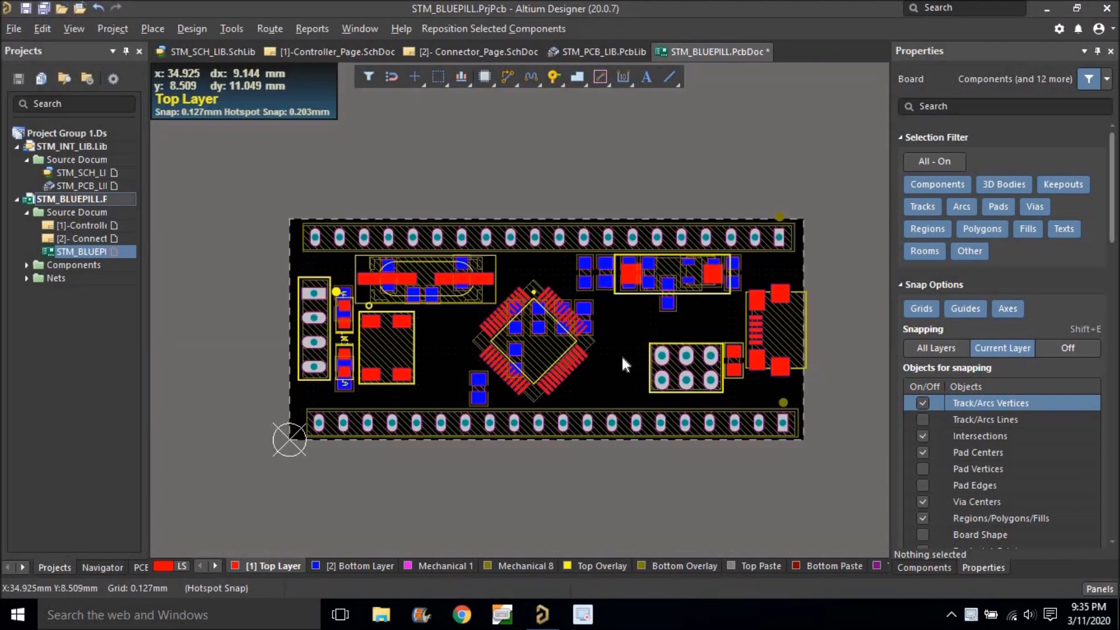
scroll(618, 352, "up", 2, "ctrl")
right_click_drag(592, 356, 608, 358)
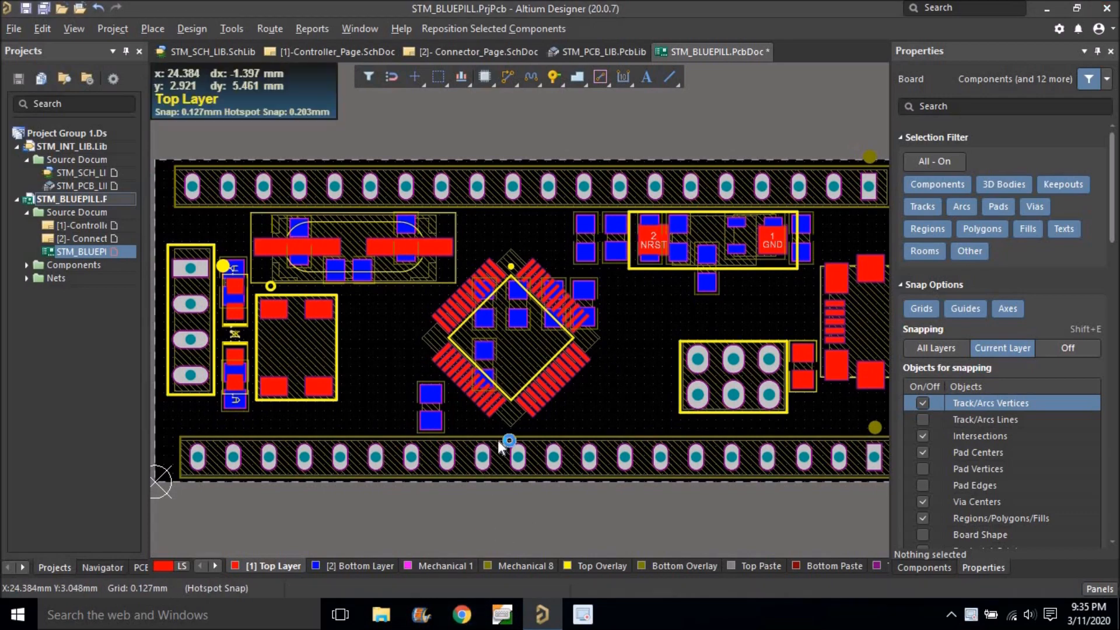
Switch to Chrome and search the web for "saturn pcb toolkit".
key("F1")
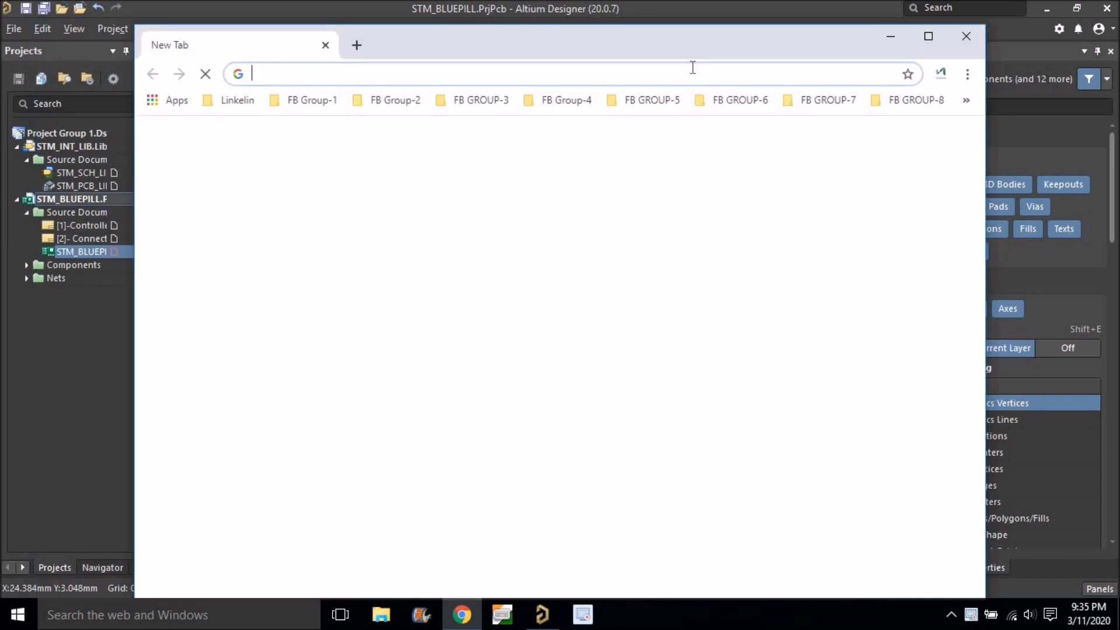
type("satu")
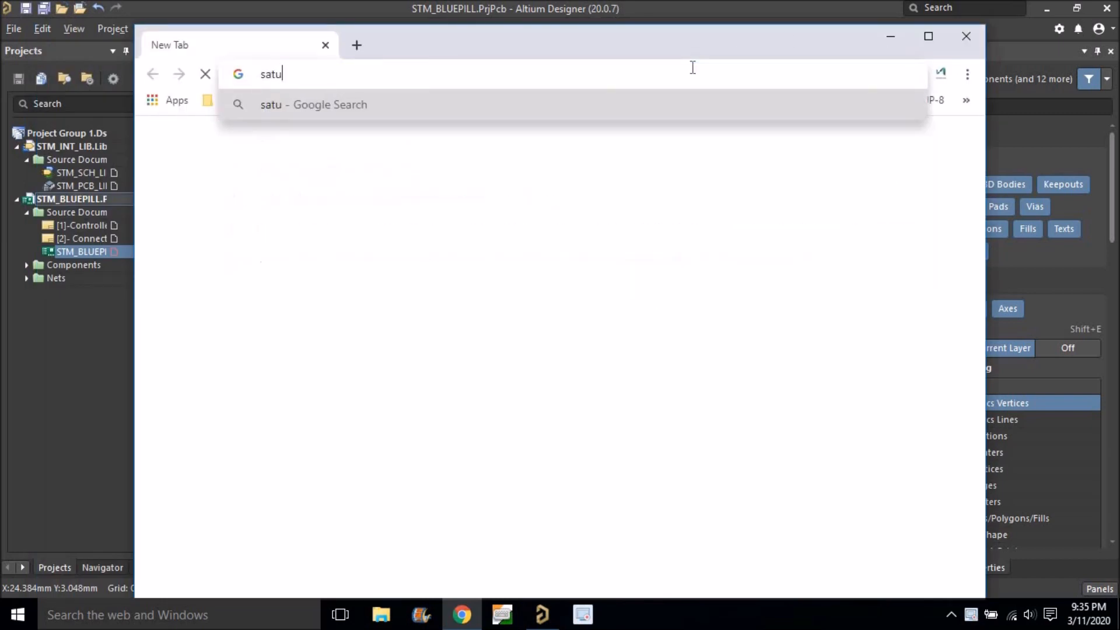
type("rn pcb ")
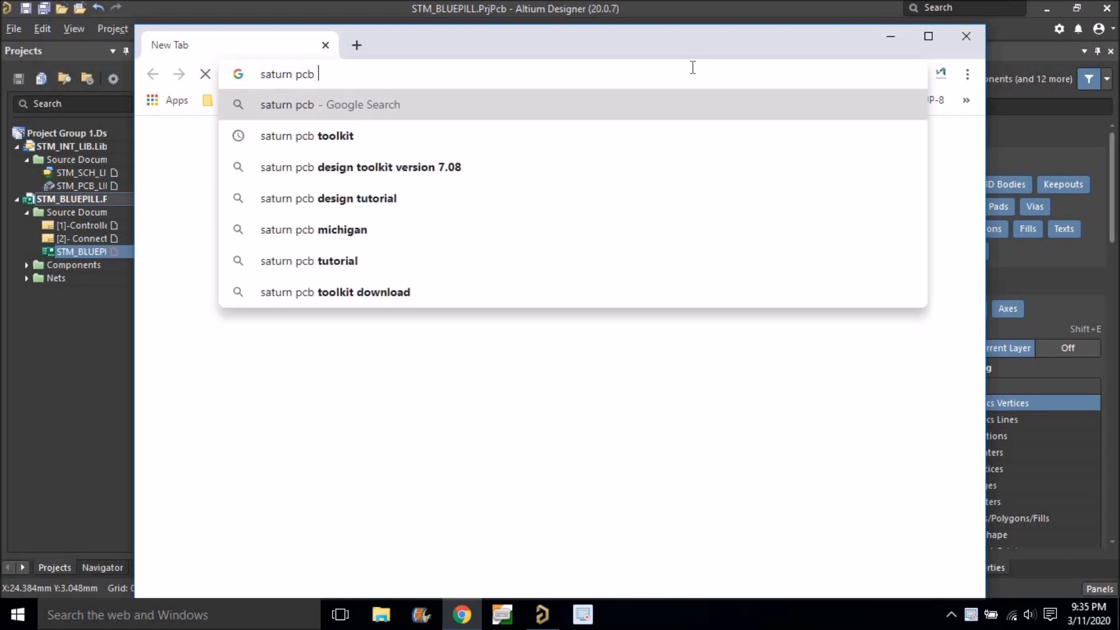
type("toolkit")
key("Return")
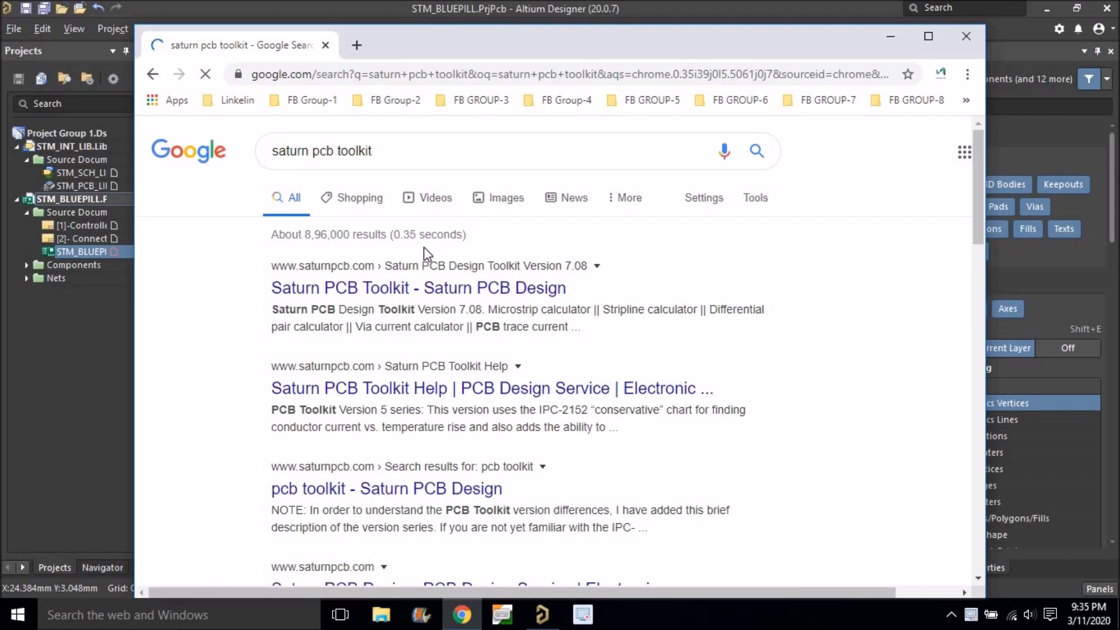
Open the Saturn PCB Toolkit page and bring up the download form for Windows Version 7.08.
double_click(663, 37)
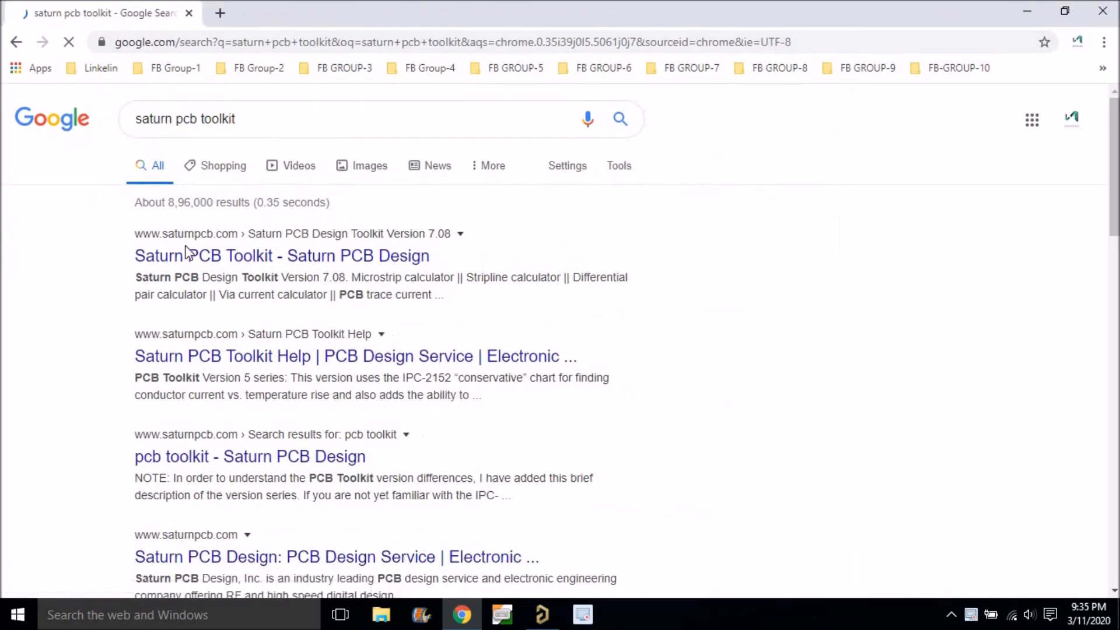
scroll(195, 270, "down", 1)
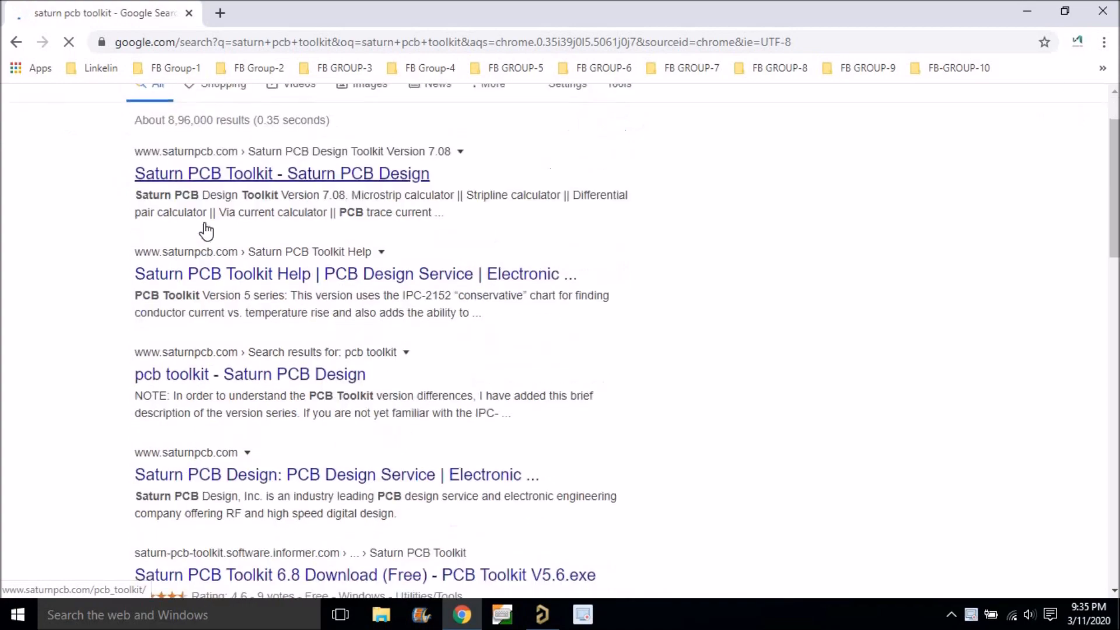
left_click(213, 177)
scroll(133, 252, "down", 8)
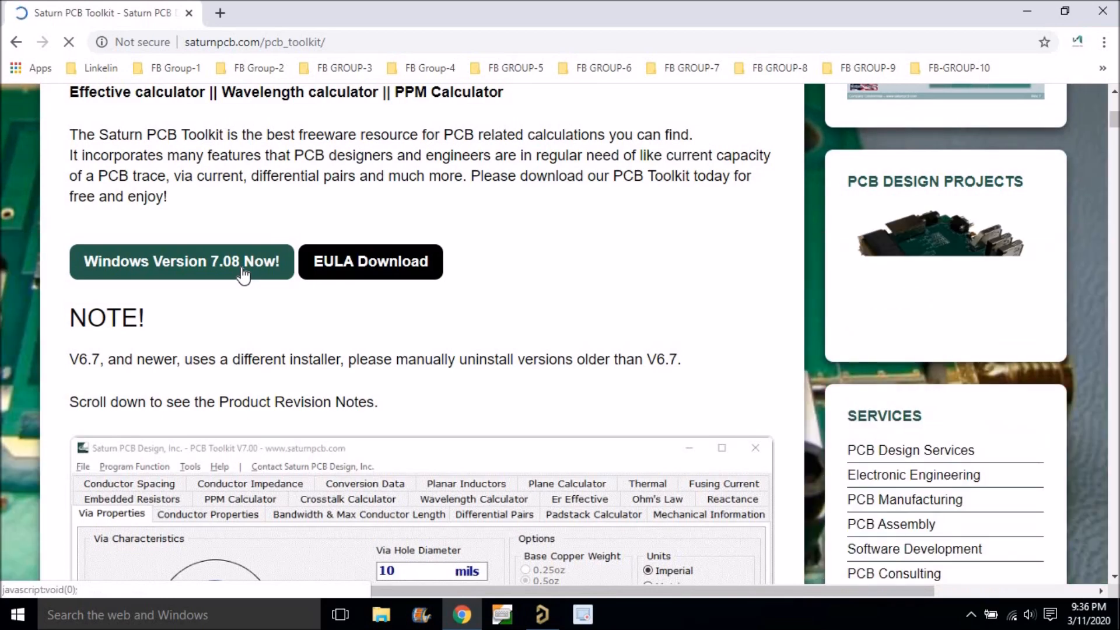
left_click(243, 274)
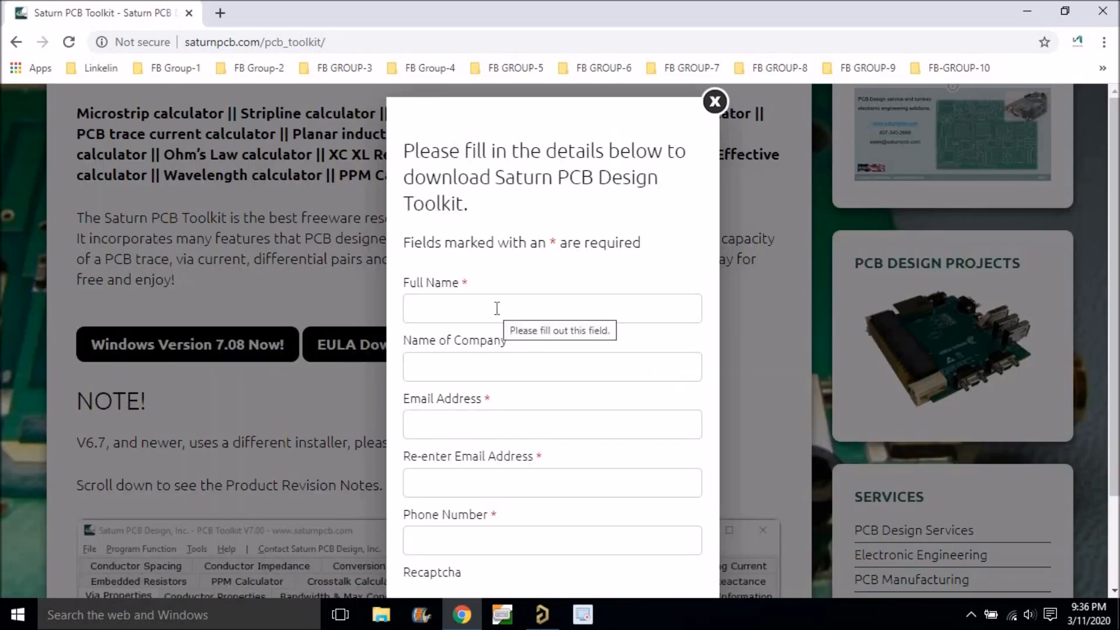
scroll(496, 308, "down", 2)
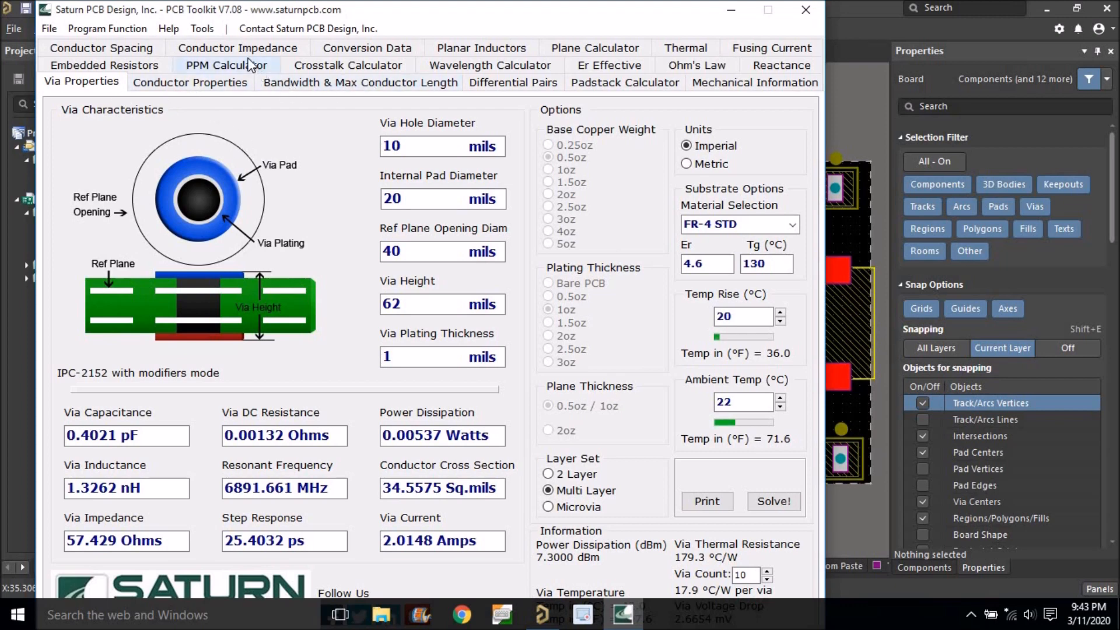
In Saturn PCB Toolkit, open the Conductor Impedance calculator and choose the Coplanar Wave circuit.
left_click(247, 49)
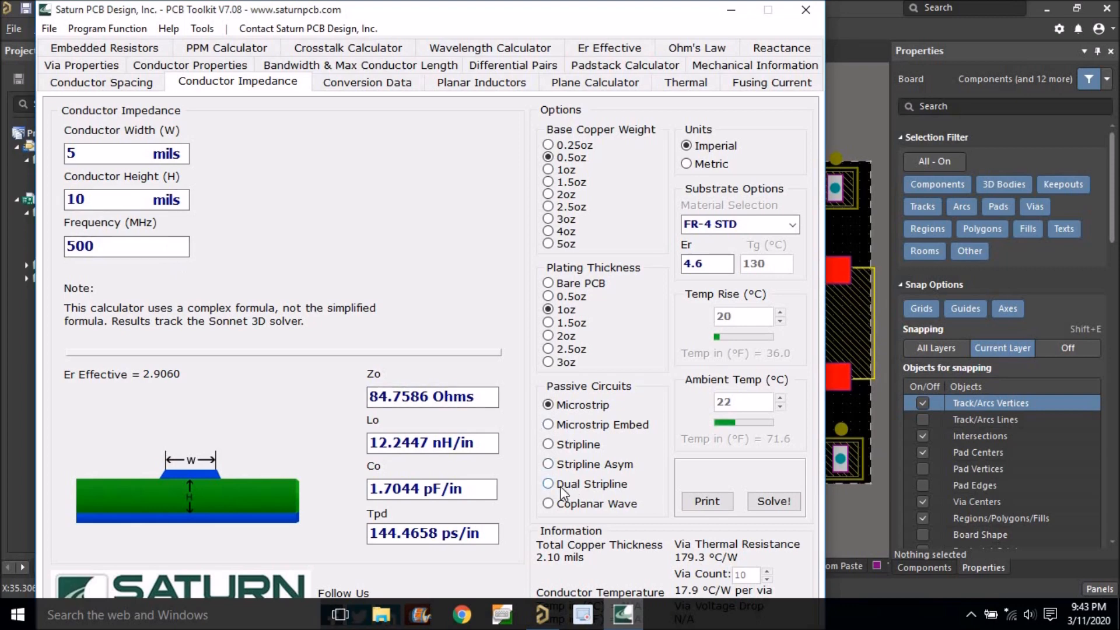
left_click(569, 505)
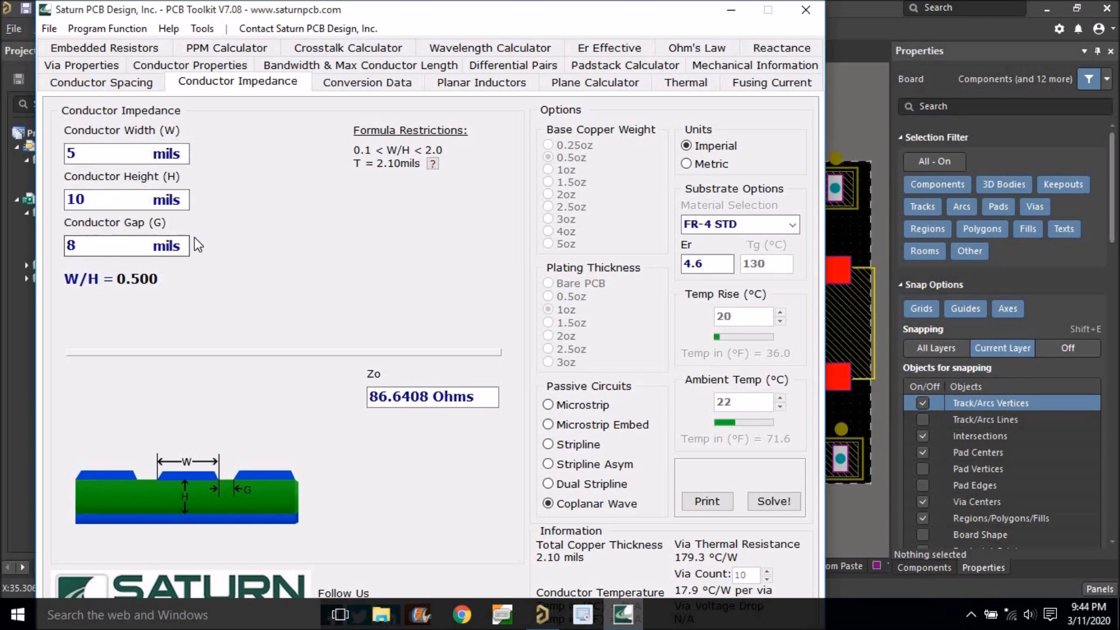
Switch to Chrome and search for "mills to mm" to bring up the length converter.
left_click(462, 615)
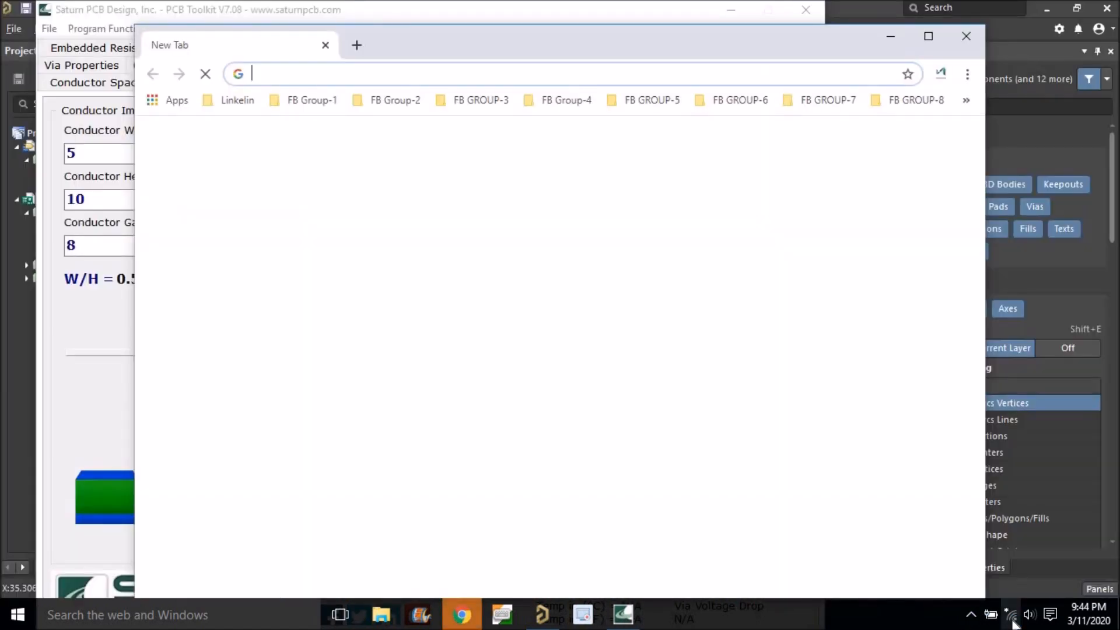
left_click(928, 36)
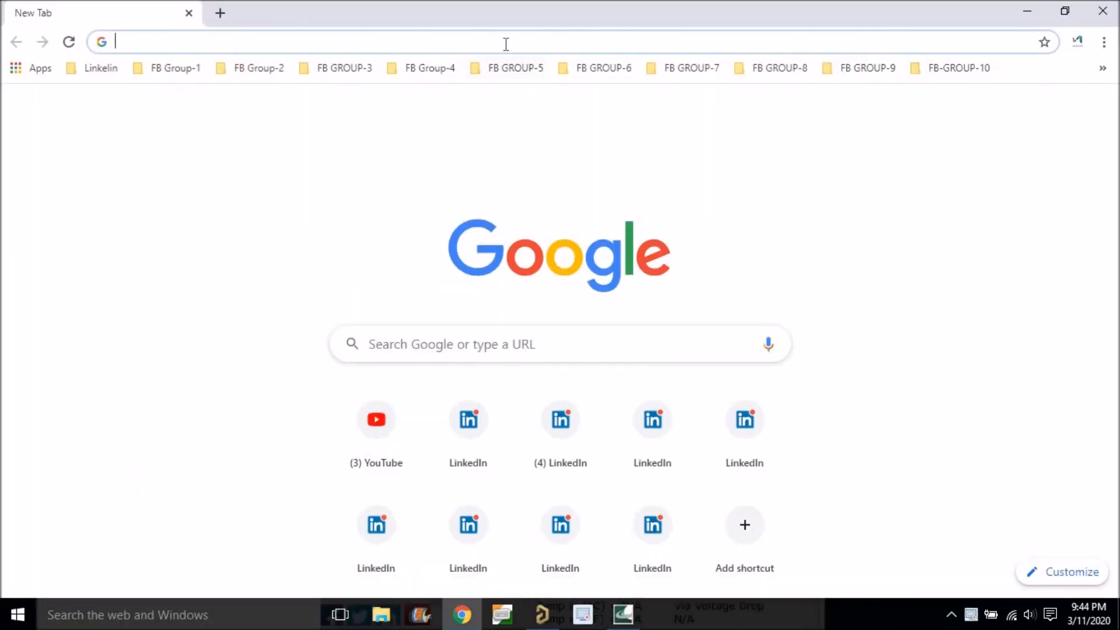
type("mills t")
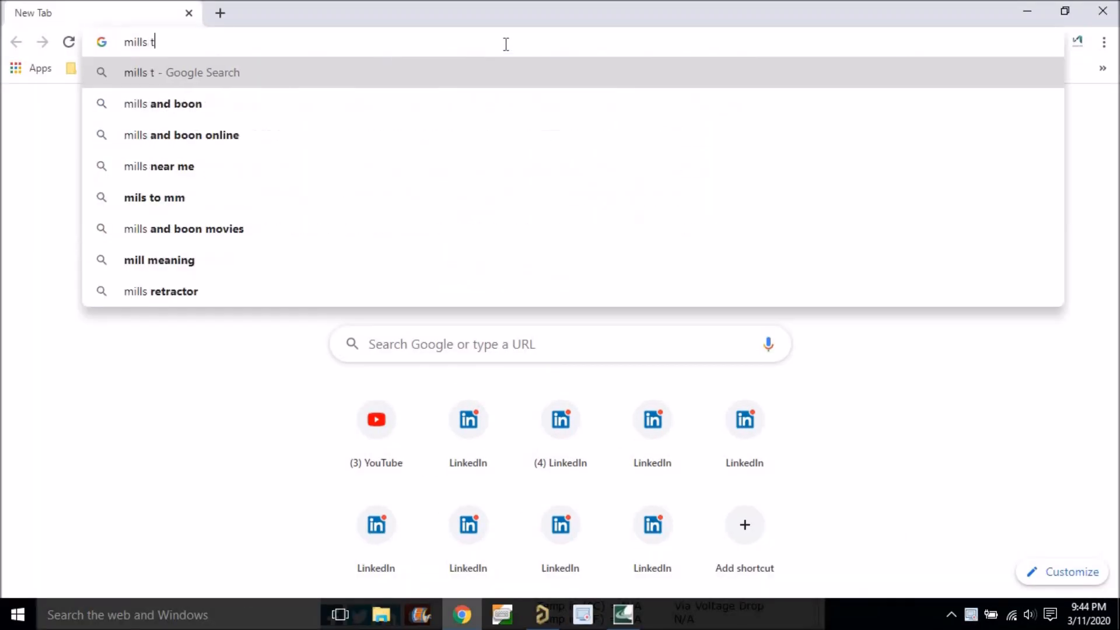
type("o mm")
key("Return")
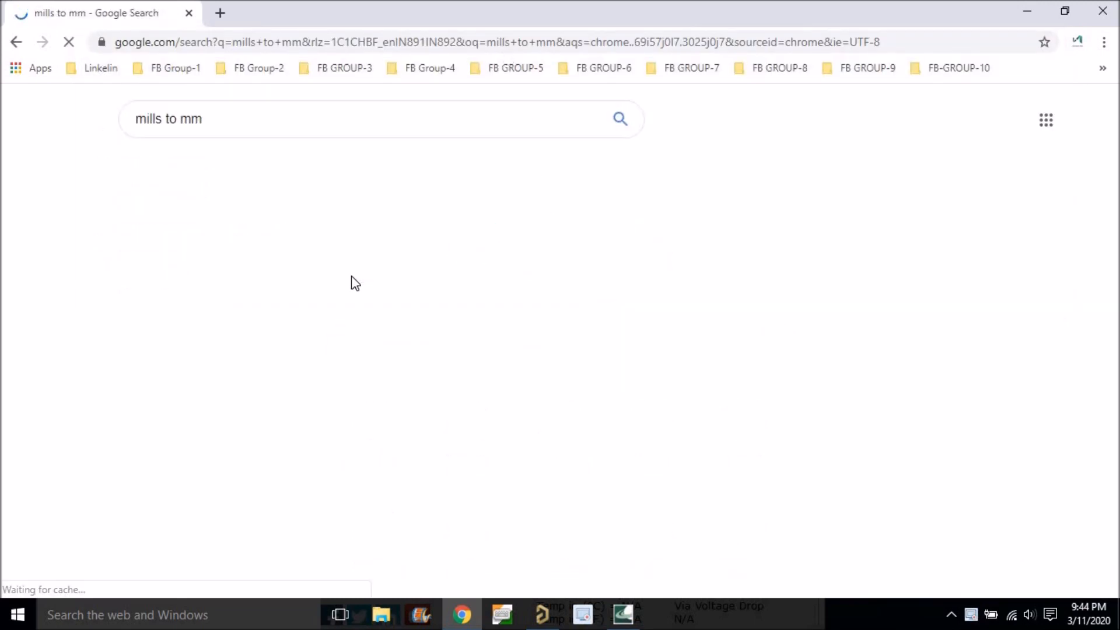
left_click(251, 303)
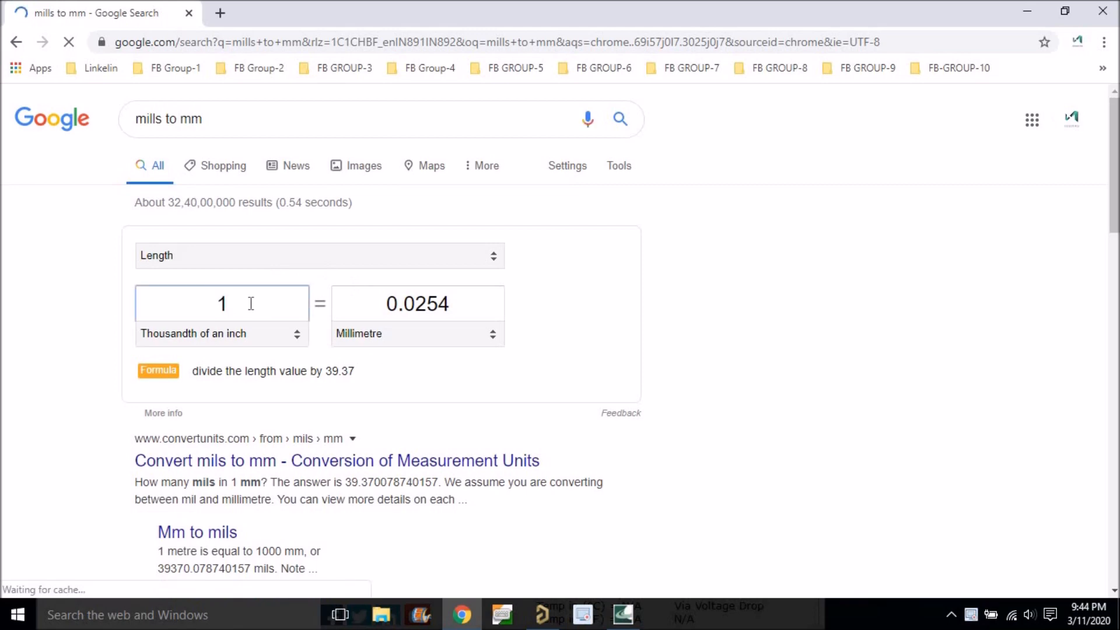
Check the impedance calculator's inputs, return to the length converter, and convert 1.6 millimetres to thousandths of an inch.
left_click(616, 611)
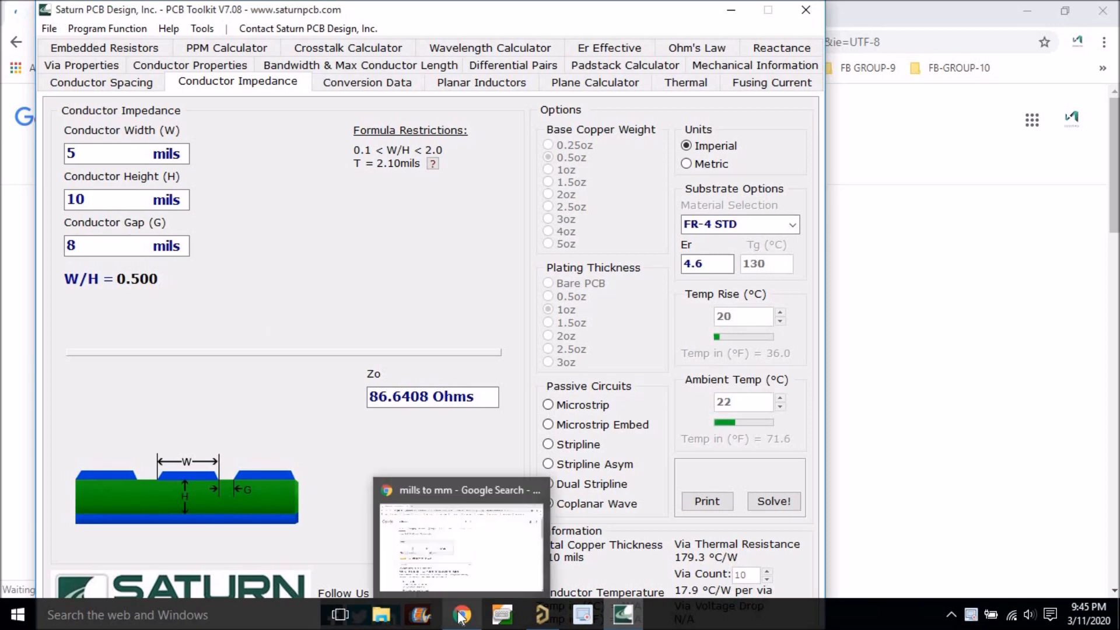
left_click(1002, 321)
left_click(220, 301)
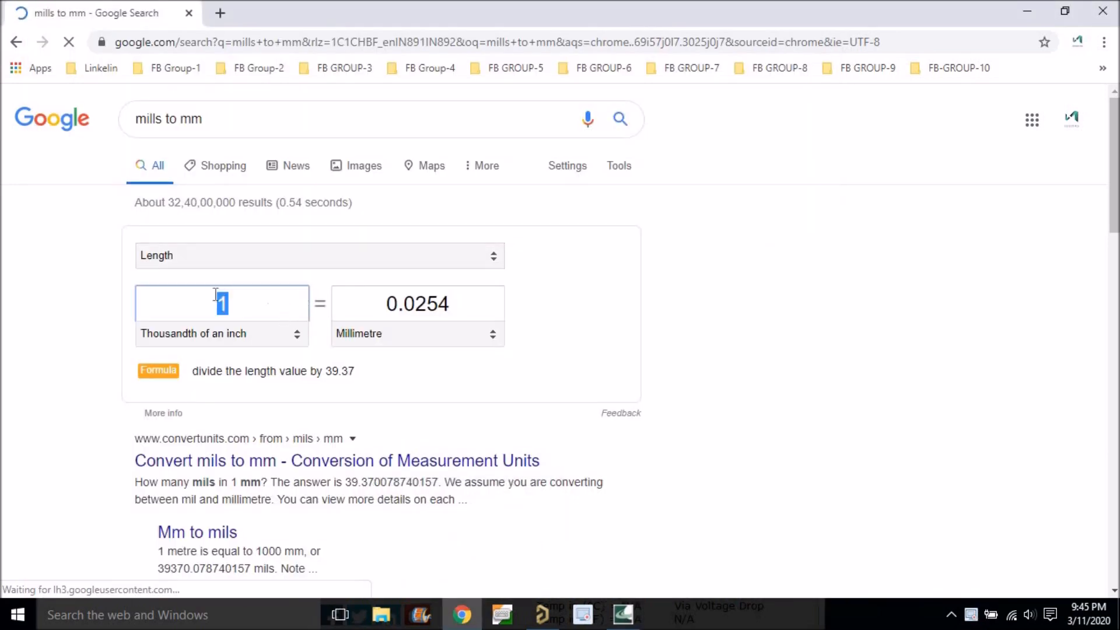
left_click(216, 294)
type(".")
left_click(447, 314)
type("1.6")
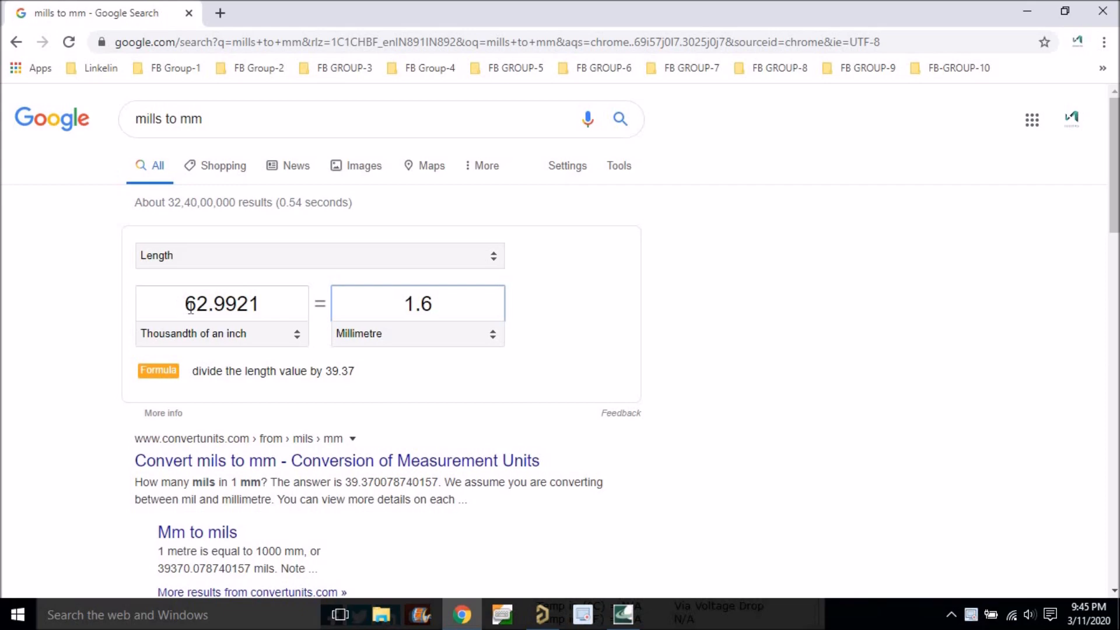
left_click_drag(180, 307, 262, 307)
Back in Saturn PCB Toolkit, set the conductor height to 63 mils and solve for the impedance.
left_click(619, 620)
left_click_drag(130, 198, 64, 197)
type("63")
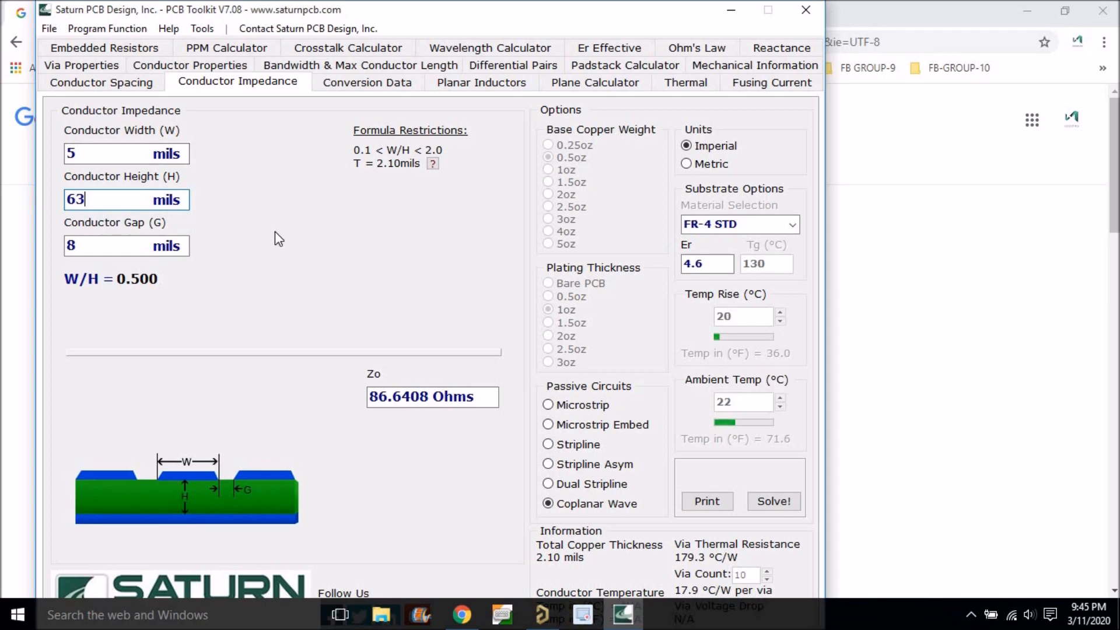
left_click(778, 503)
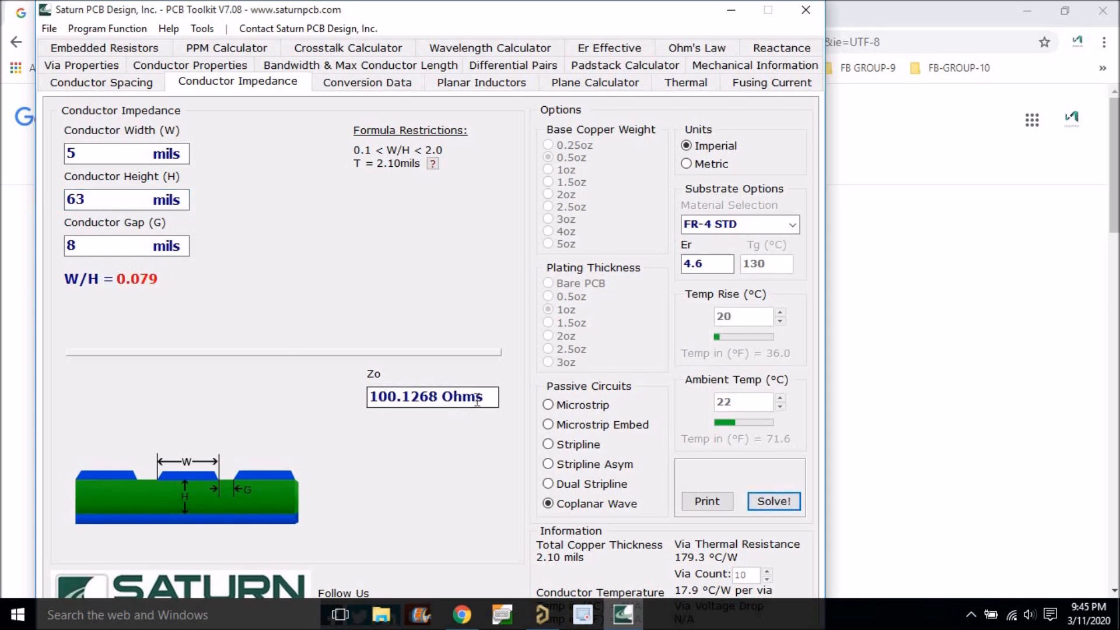
mouse_move(482, 396)
left_mouse_down()
mouse_move(381, 392)
mouse_move(489, 398)
left_mouse_up()
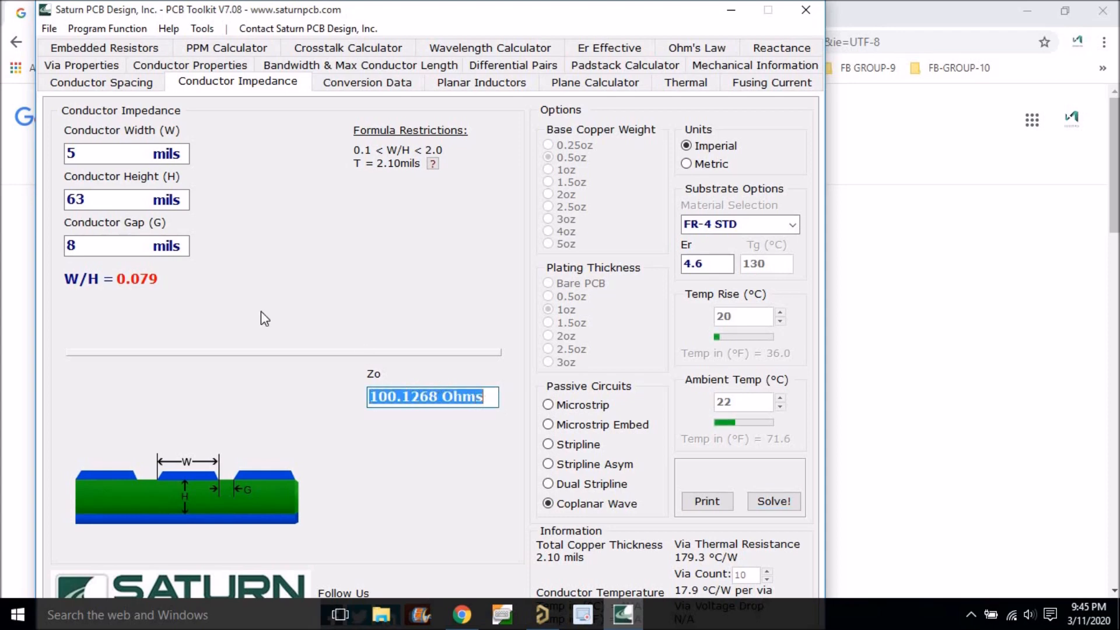
Set the conductor width to 8 mils and the conductor gap to 10 mils, and solve for the impedance again.
left_click_drag(94, 150, 62, 155)
type("8")
left_click_drag(93, 243, 62, 247)
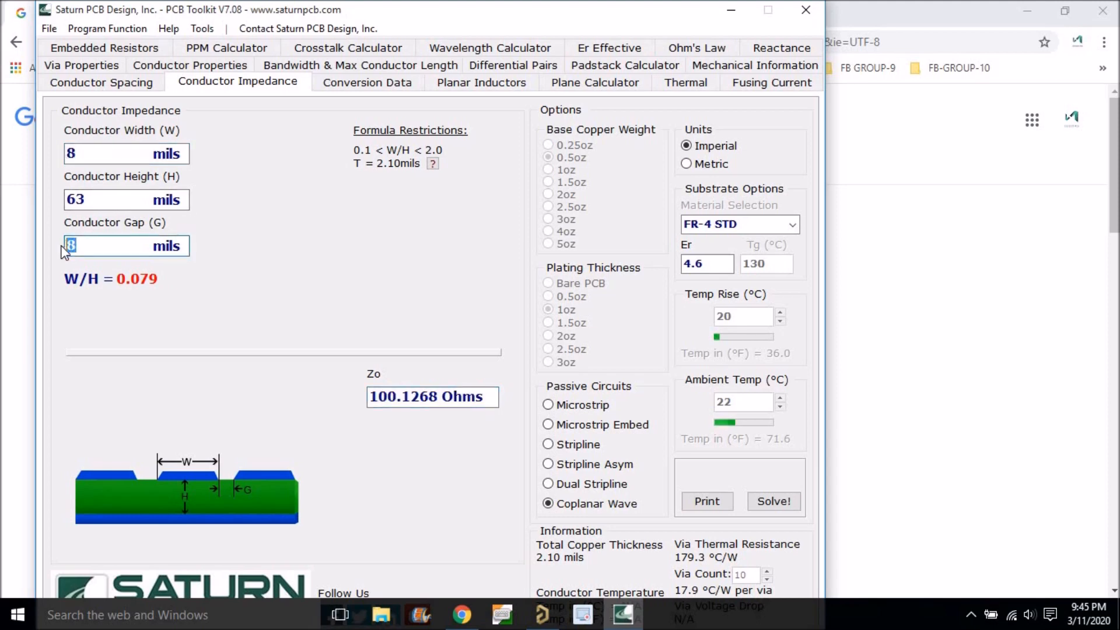
type("10")
left_click(771, 500)
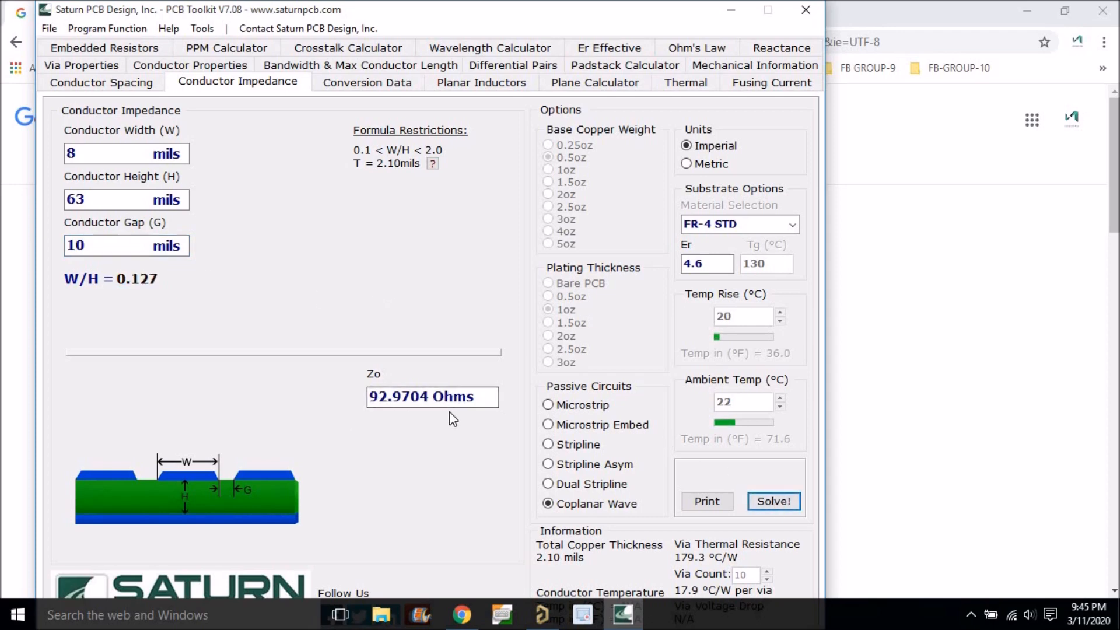
left_click_drag(369, 396, 475, 397)
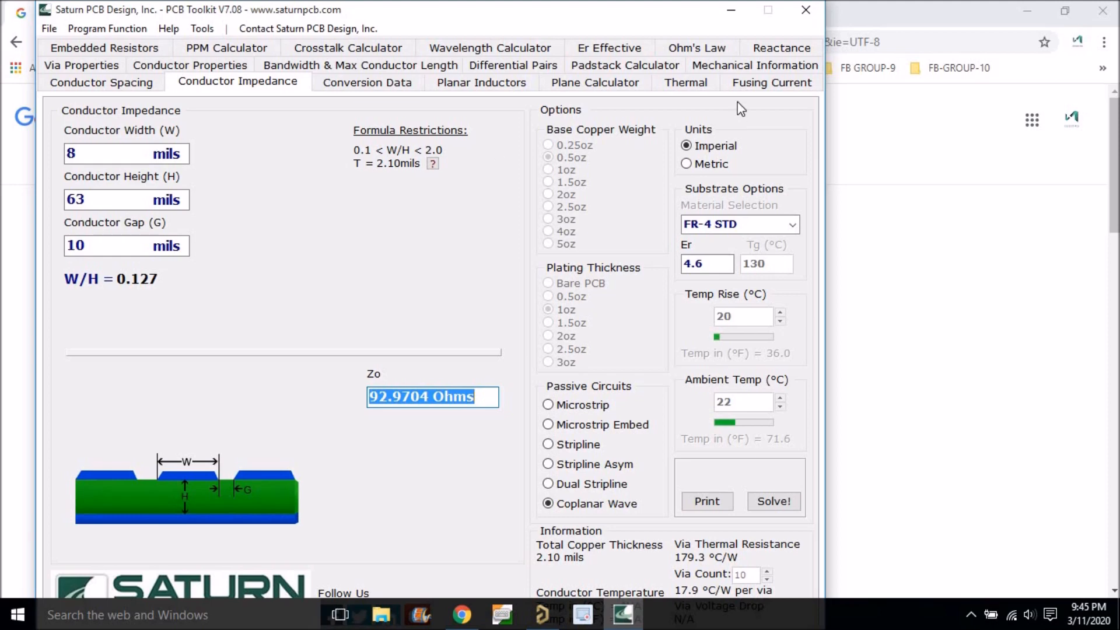
Switch to Altium Designer and display the board's browser of net classes, nets and primitives.
left_click(541, 614)
right_click_drag(386, 313, 394, 302)
scroll(393, 303, "down", 1, "ctrl")
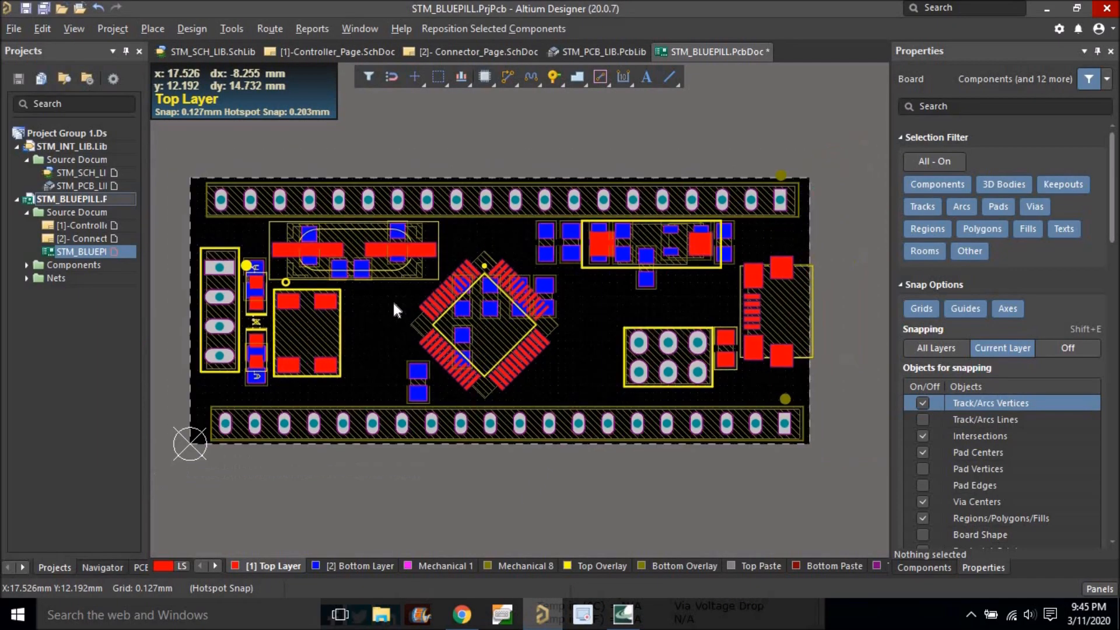
left_click(23, 565)
left_click(24, 565)
left_click(46, 567)
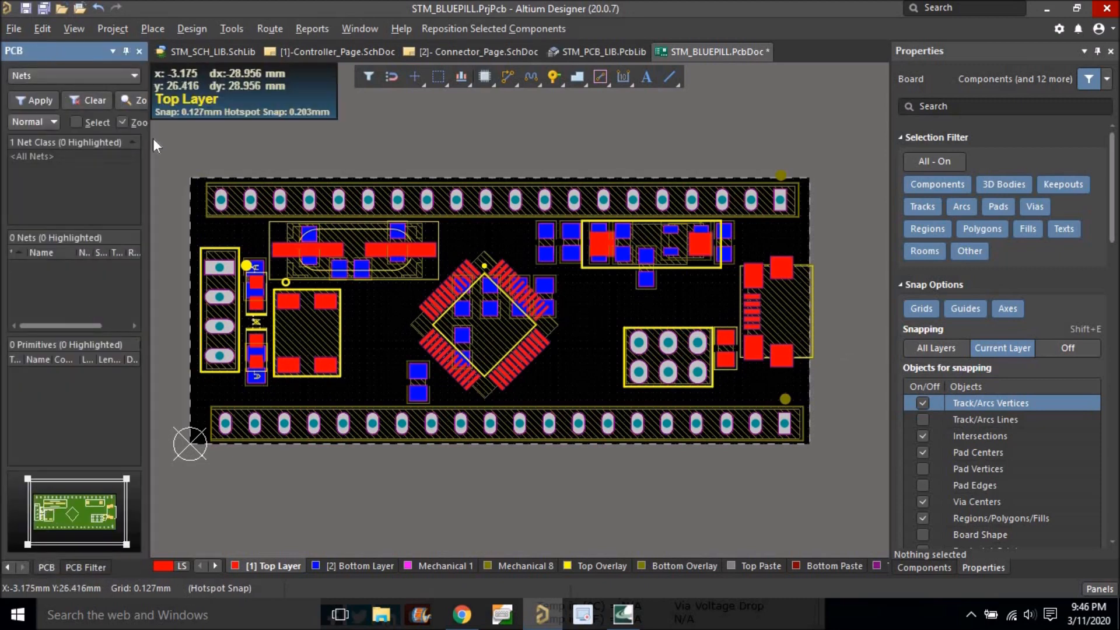
Switch the board browser to the Differential Pairs Editor and select the diff_90 class.
left_click_drag(148, 139, 200, 139)
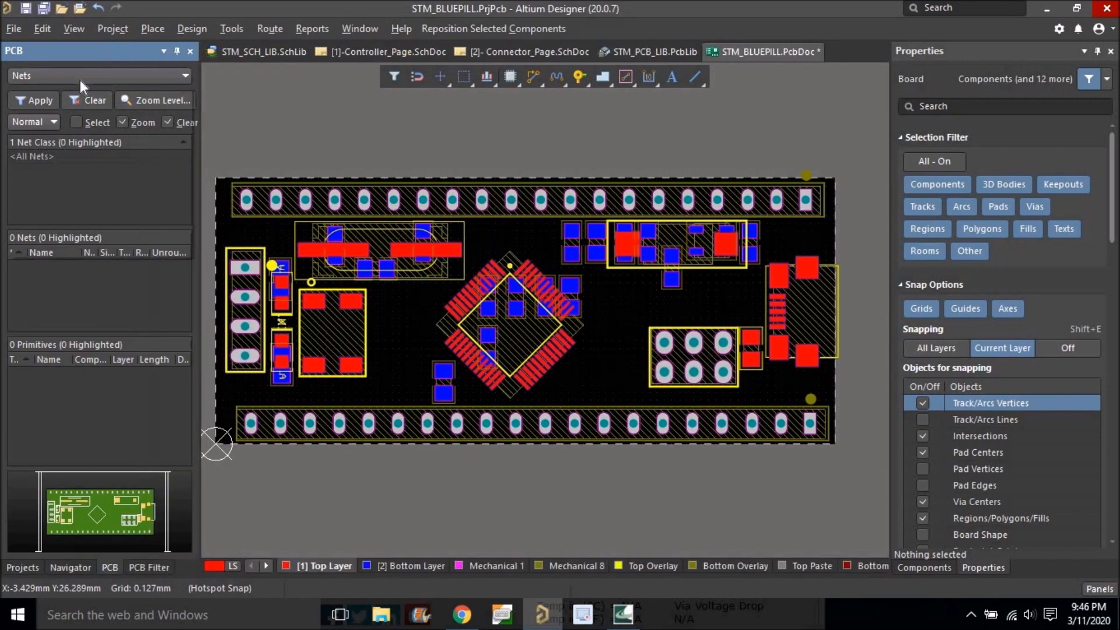
left_click(79, 80)
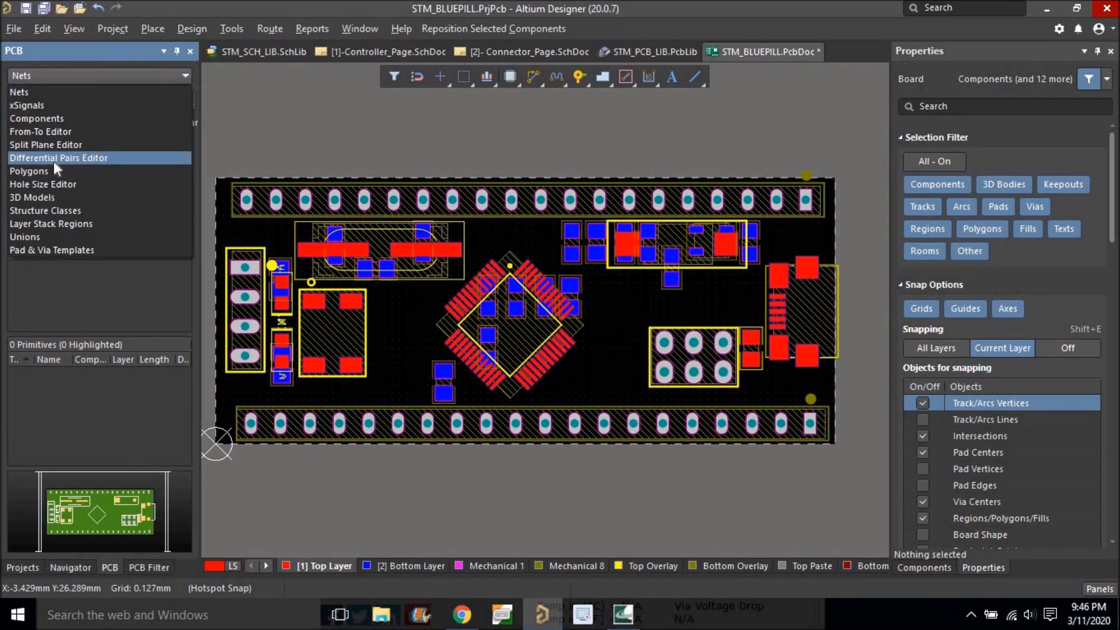
left_click(72, 160)
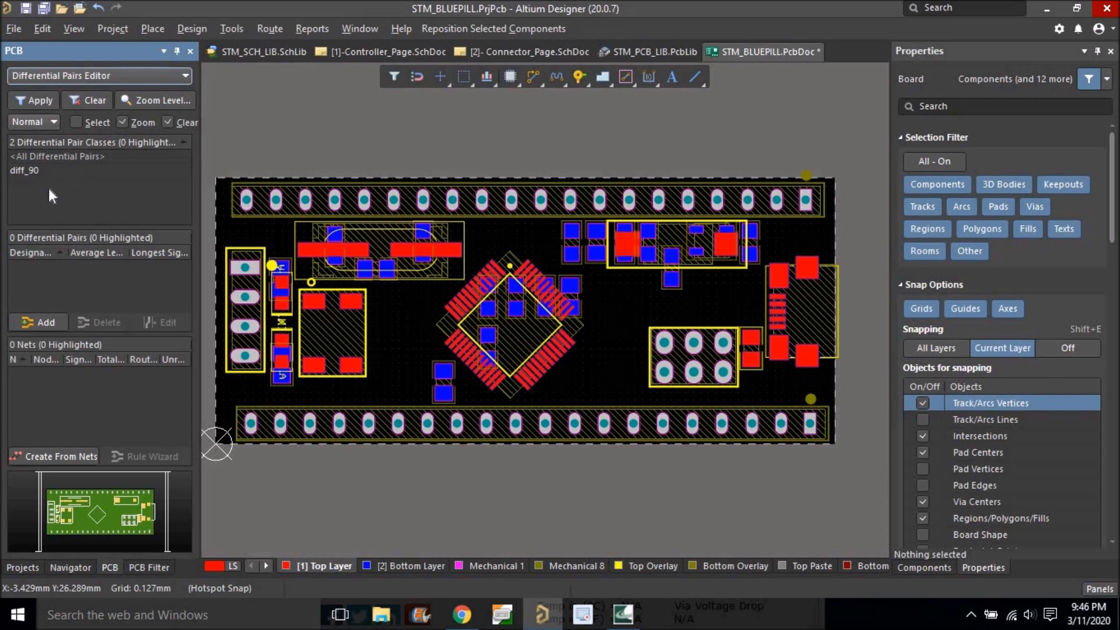
left_click(38, 170)
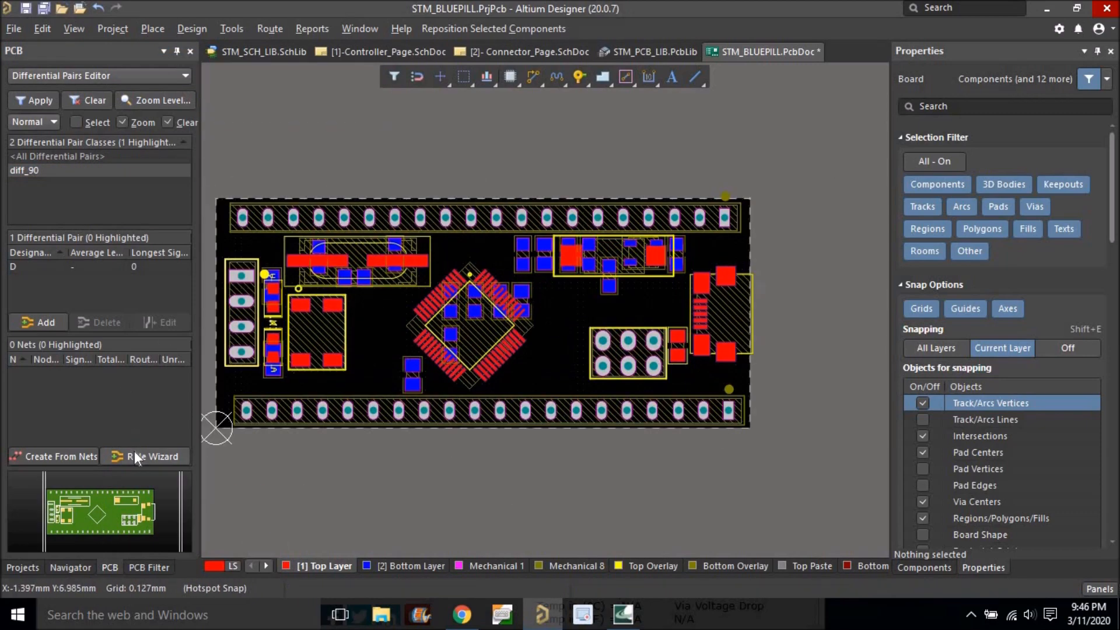
left_click(148, 457)
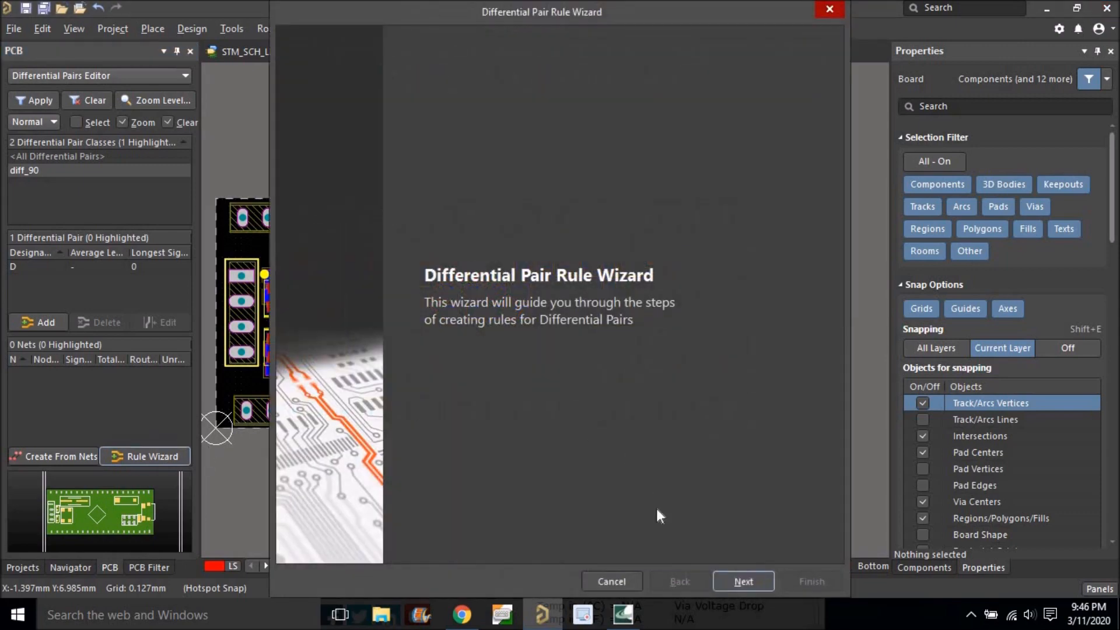
left_click(729, 576)
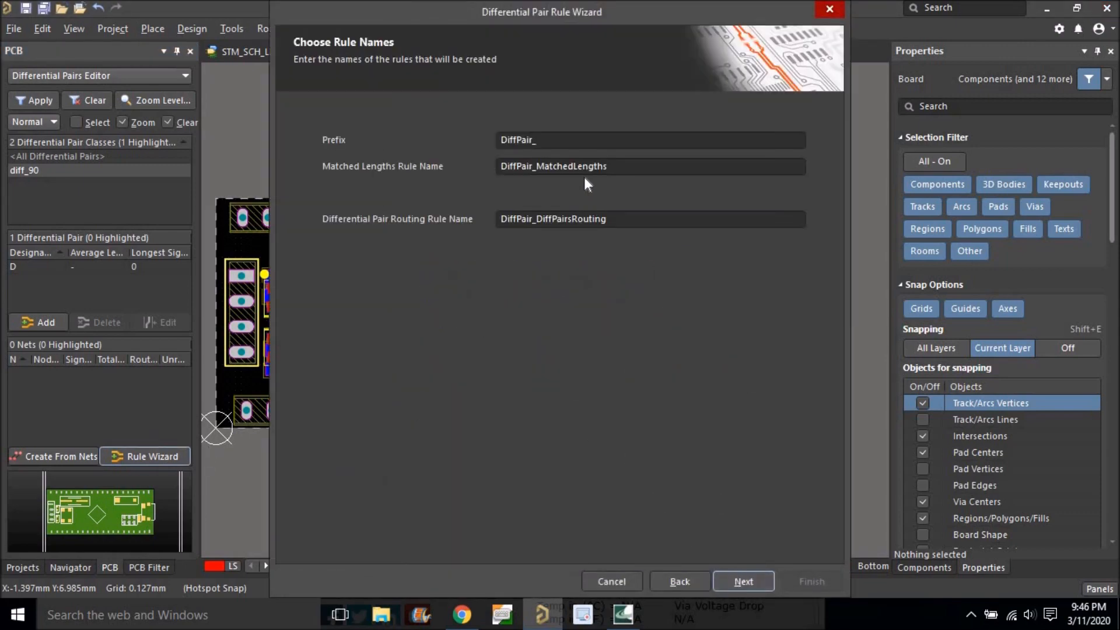
left_click(572, 143)
left_click(572, 143)
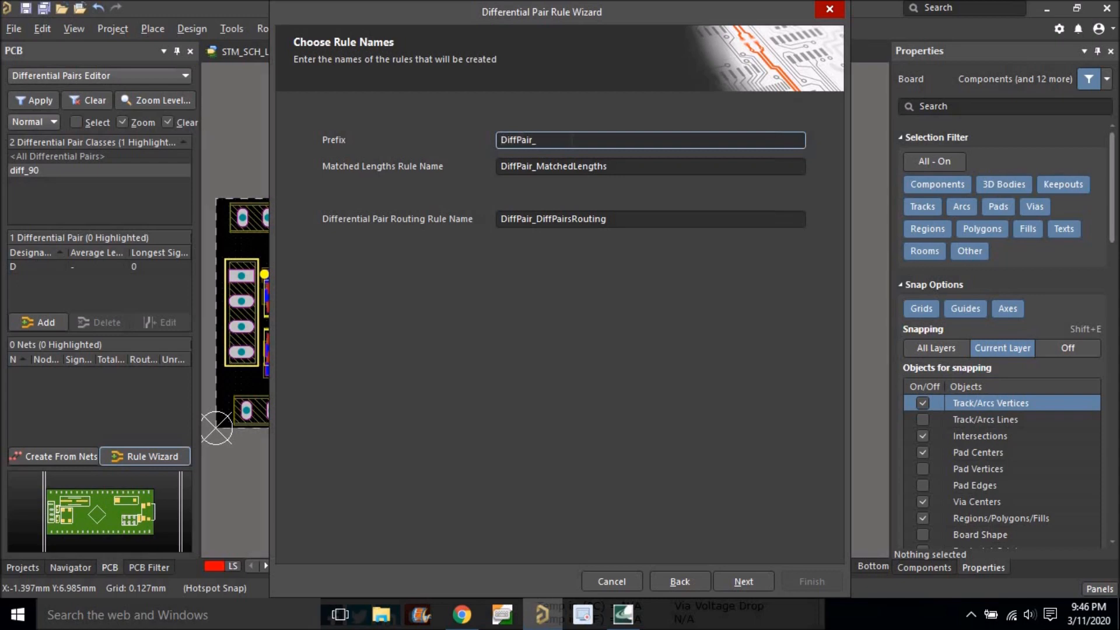
type("90")
left_click(747, 586)
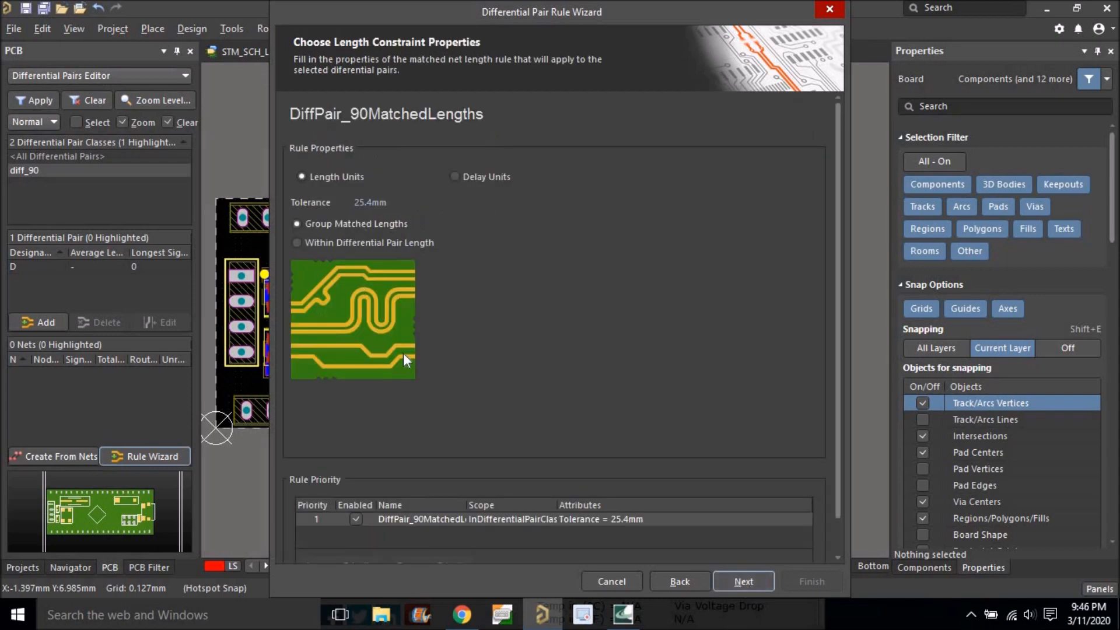
left_click(753, 581)
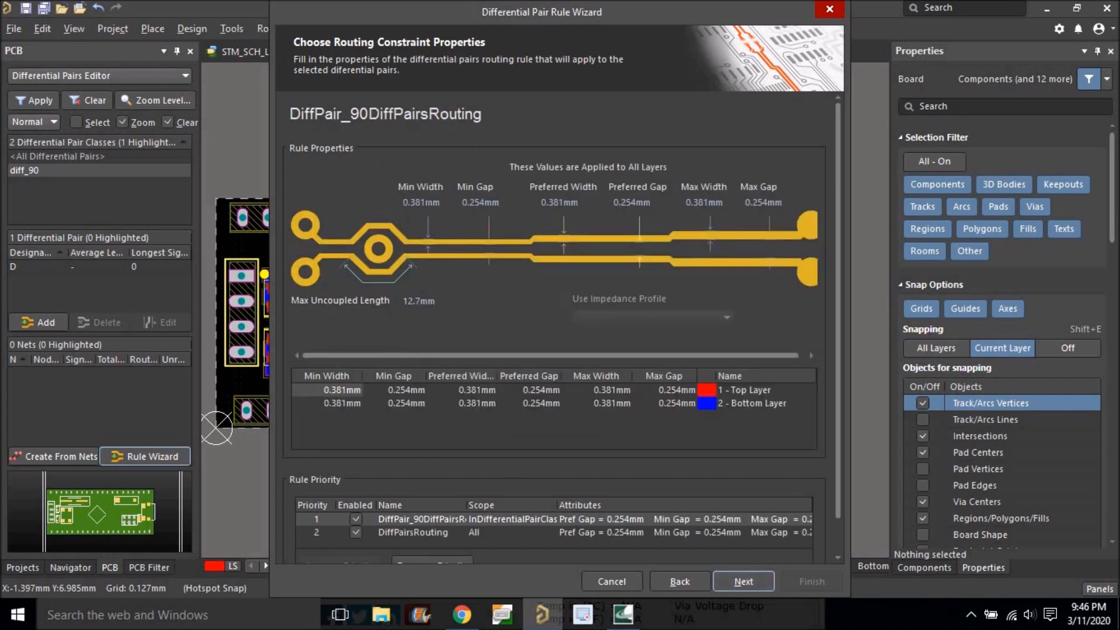
Check the conductor width and gap in Saturn PCB Toolkit, and return to Altium Designer's differential pair rule wizard.
left_click(622, 614)
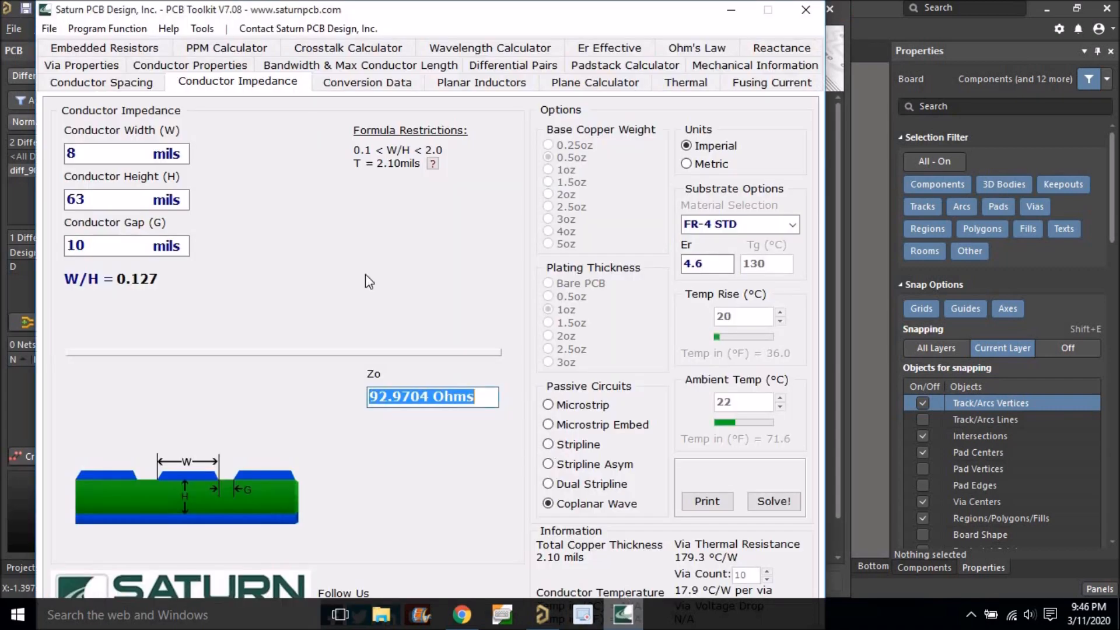
double_click(69, 154)
double_click(73, 245)
left_click(834, 58)
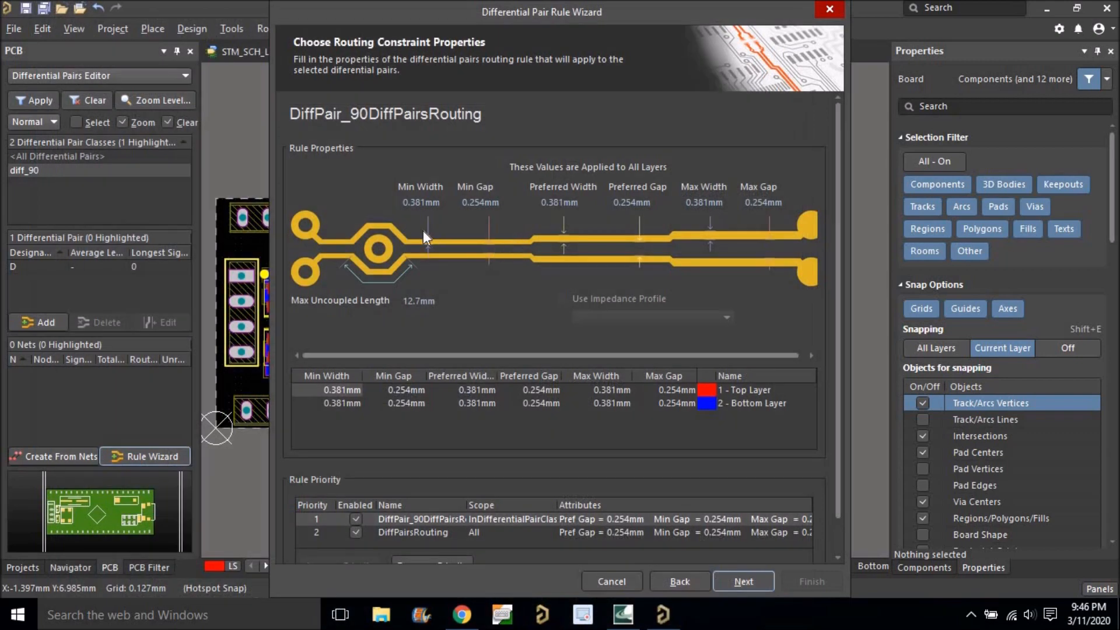
double_click(421, 202)
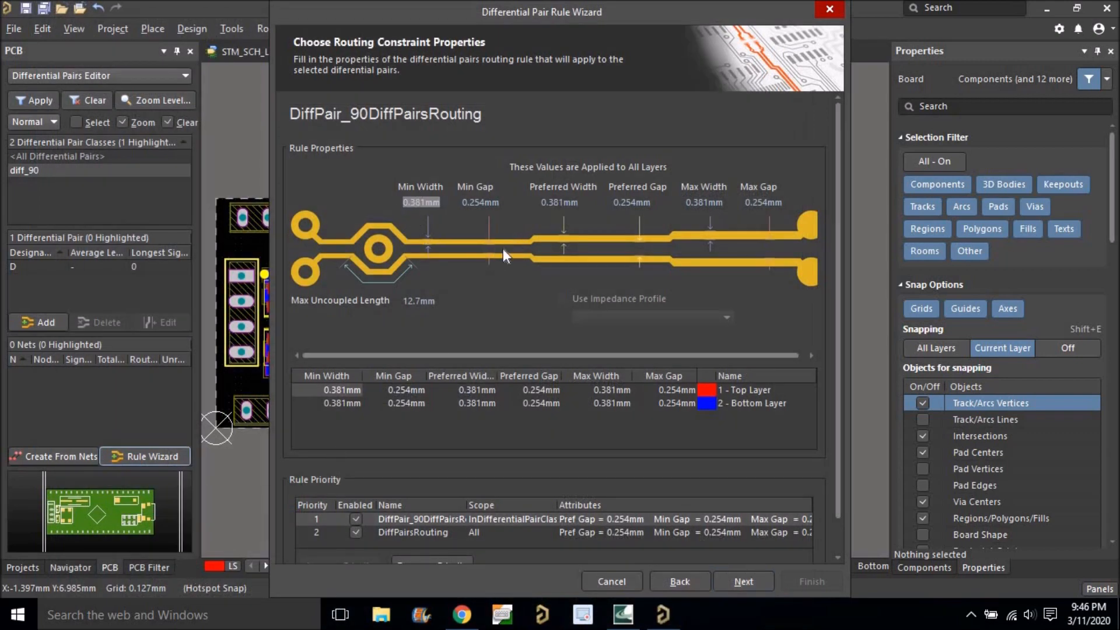
left_click(359, 201)
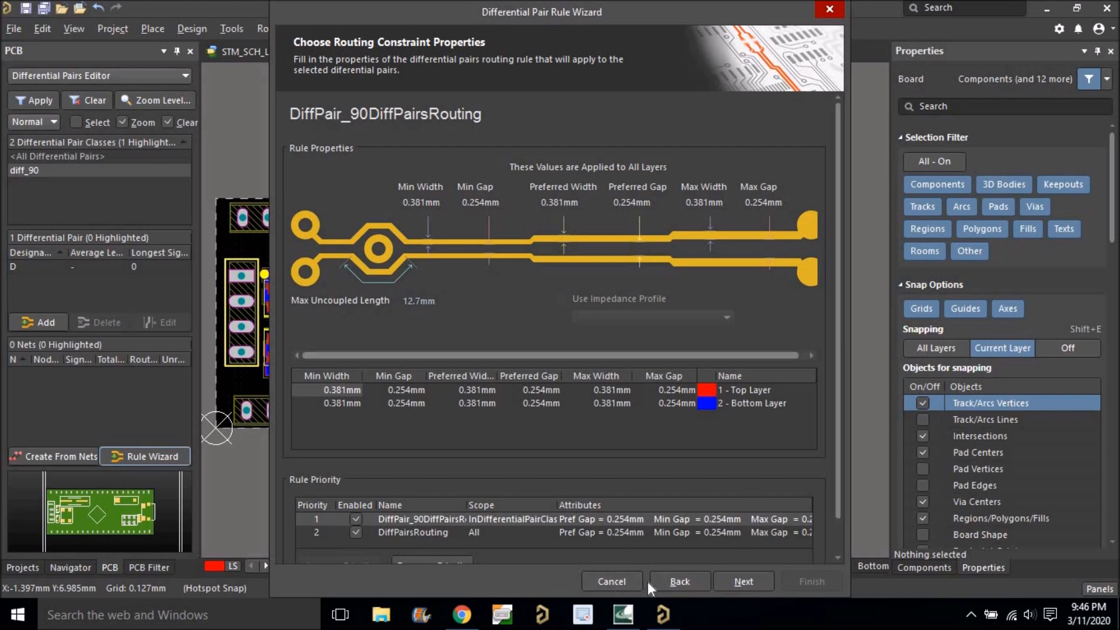
left_click(611, 581)
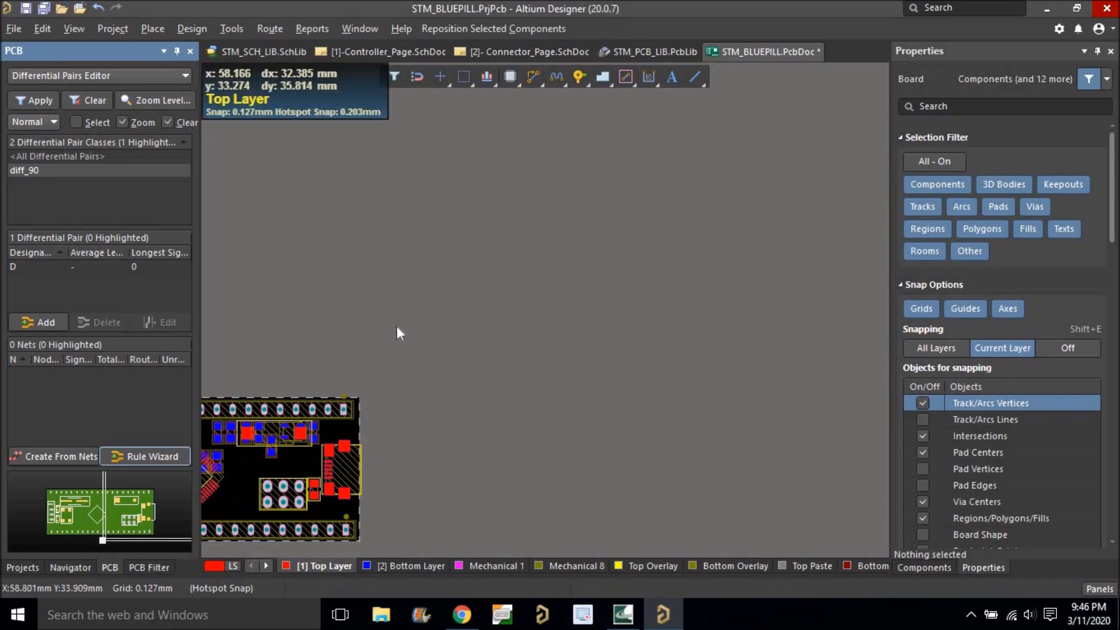
Switch the board units to mils and run the differential pair rule wizard for diff_90 with the prefix DiffPair_90, keeping the default length constraints.
key("q")
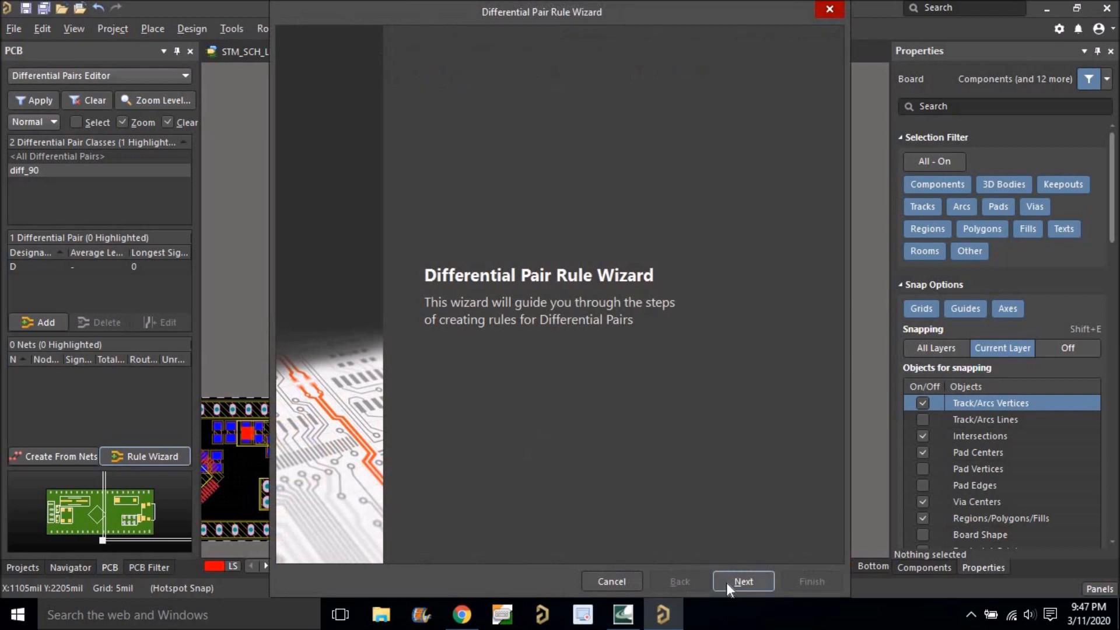
left_click(736, 582)
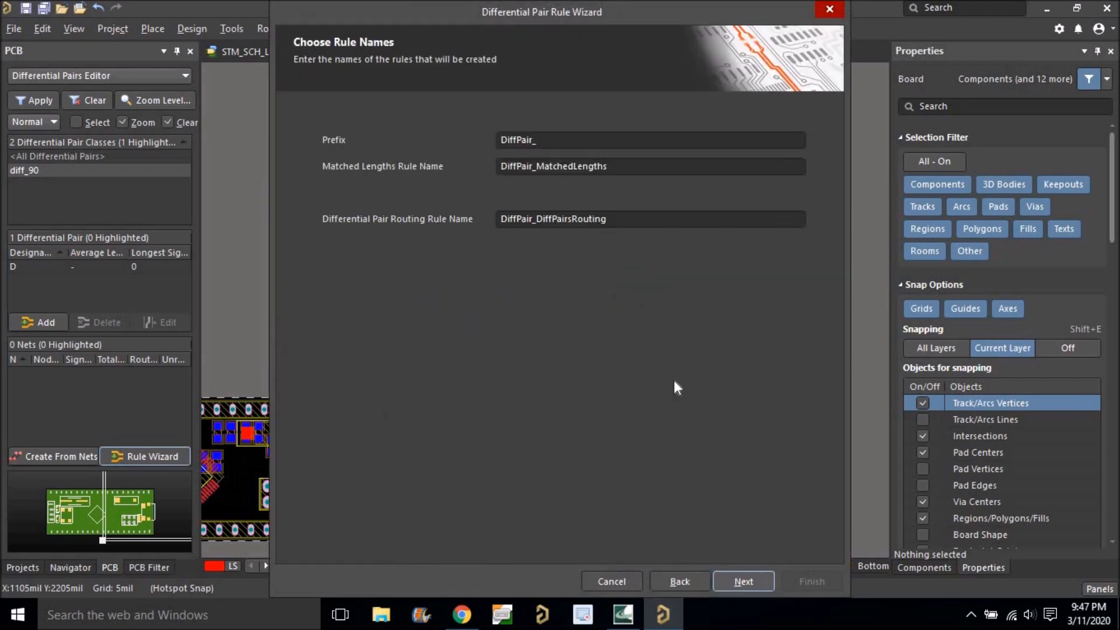
left_click(545, 139)
type("90")
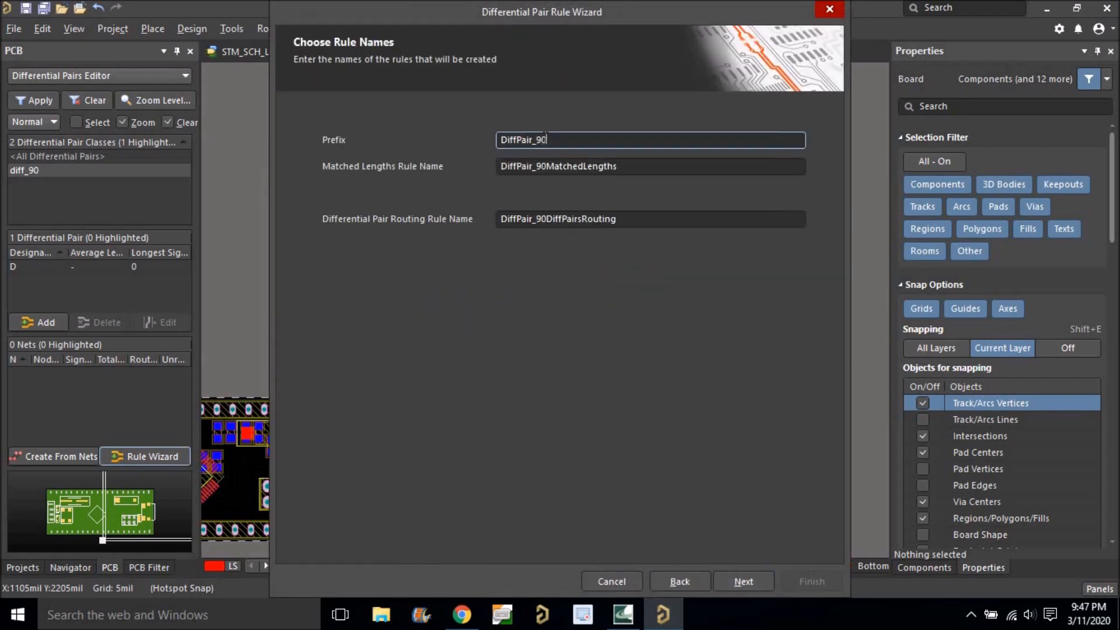
left_click(736, 580)
left_click(736, 581)
Set the routing rule's minimum, preferred and maximum widths to 8 mil, and finish creating the DiffPair_90 rules.
left_click(413, 202)
type("8mil")
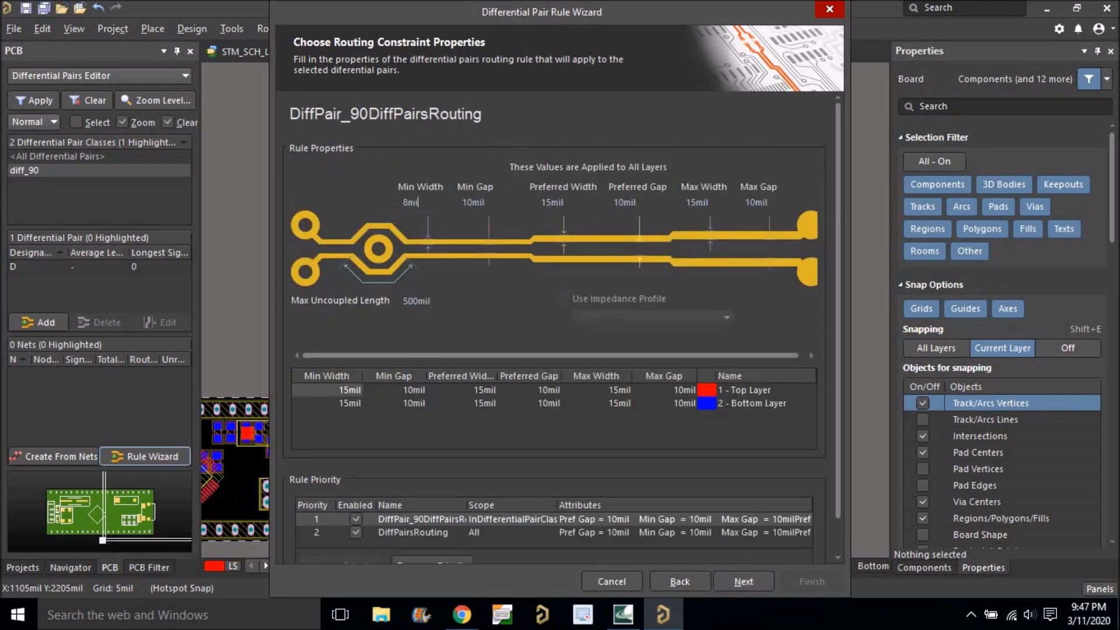
left_click(545, 200)
double_click(546, 202)
left_click(700, 203)
double_click(698, 202)
type("8")
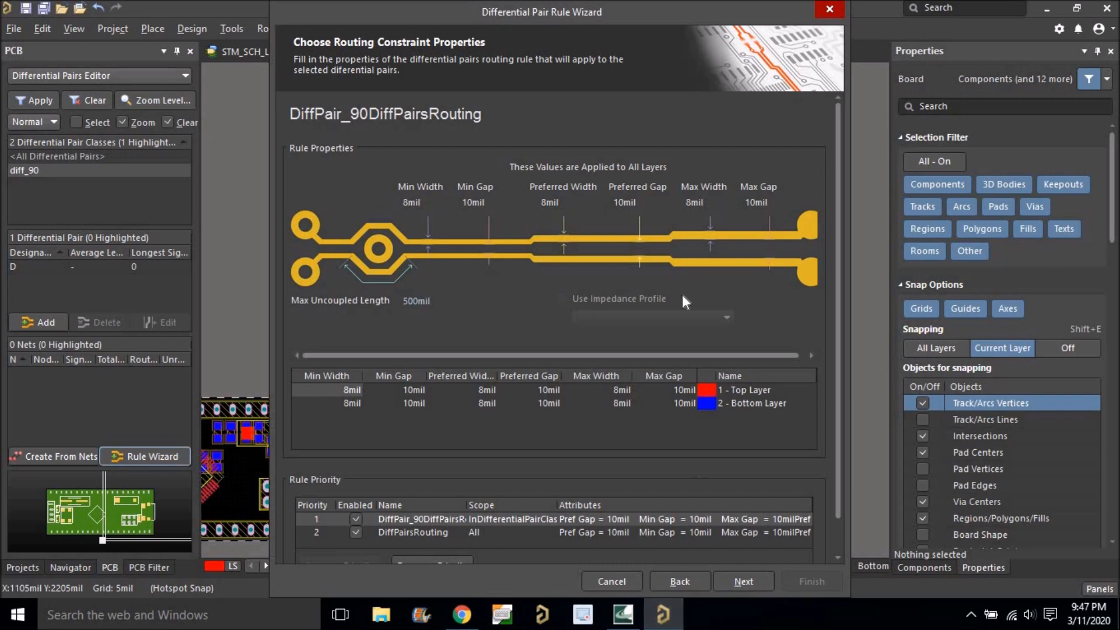
left_click(732, 580)
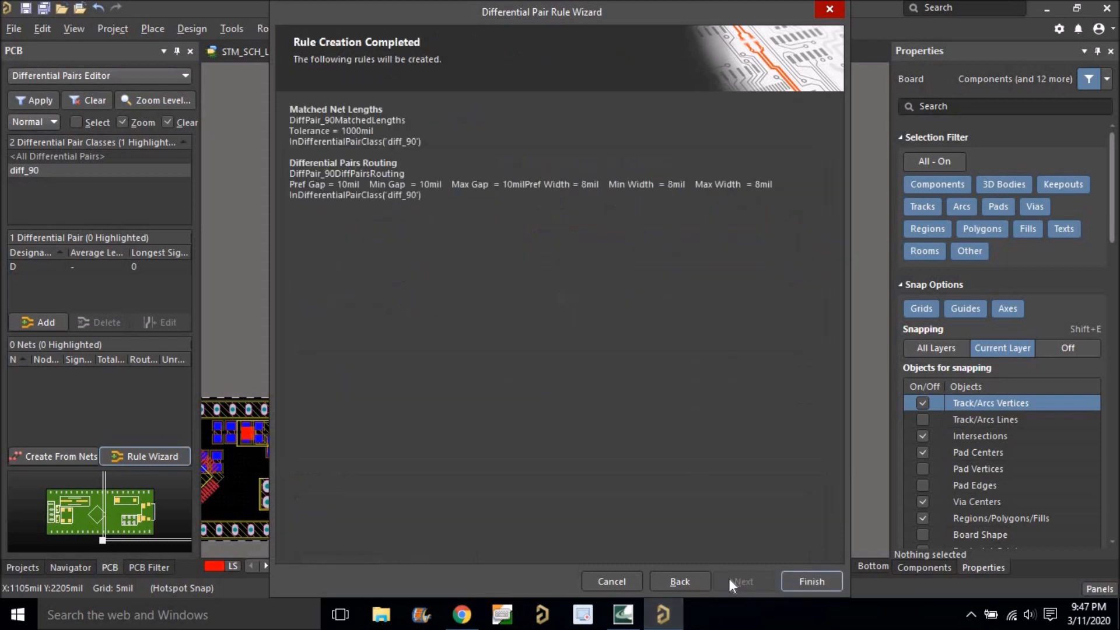
left_click(787, 579)
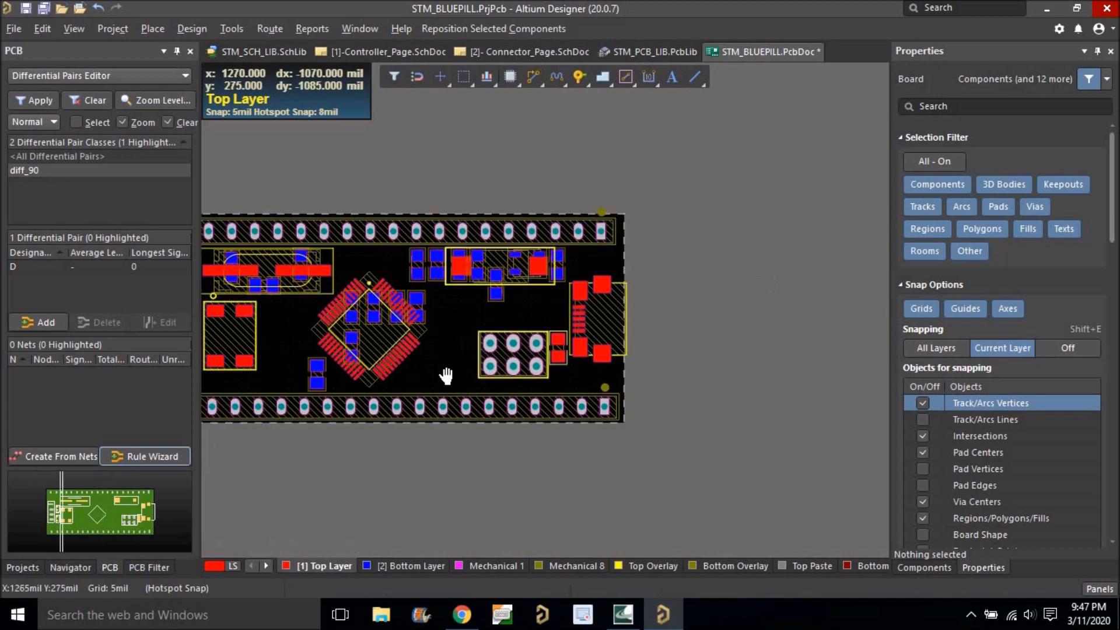
right_click_drag(429, 361, 551, 376)
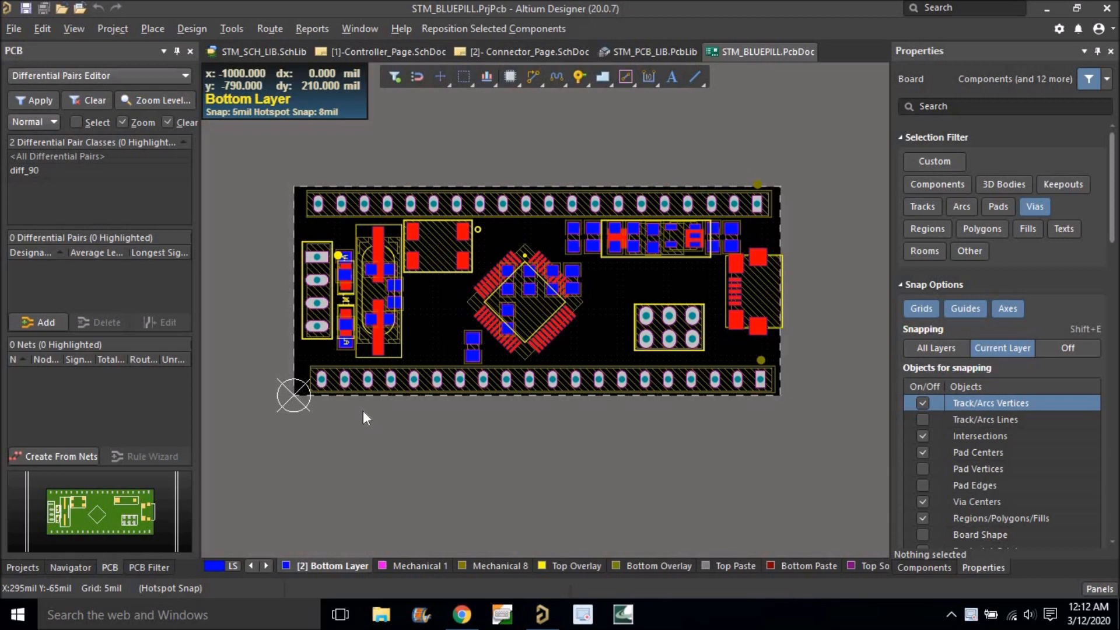
right_click_drag(389, 435, 392, 429)
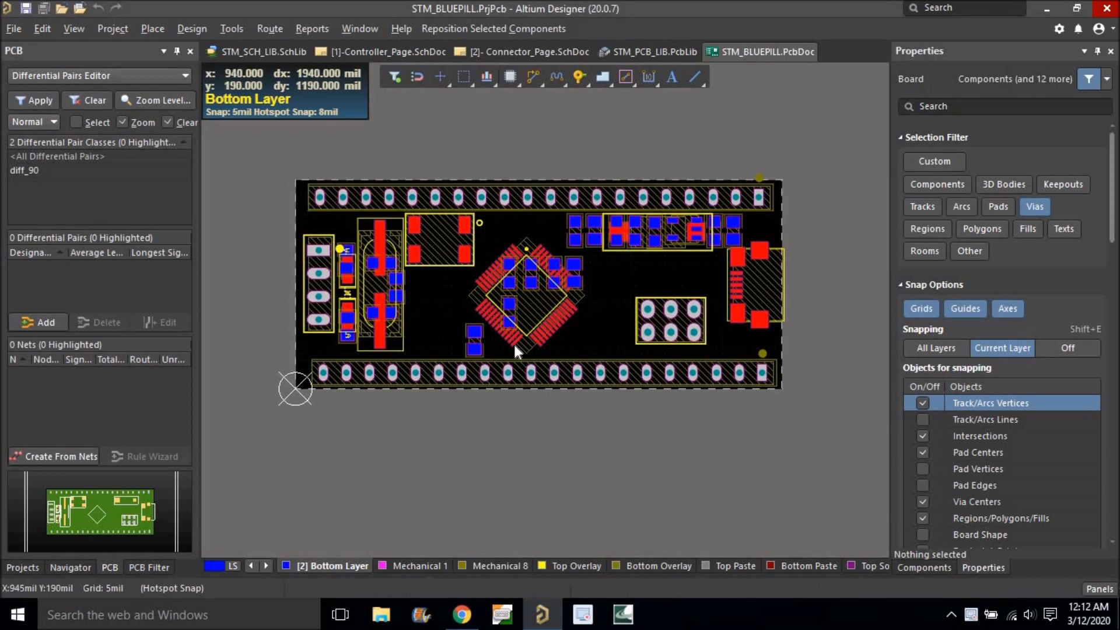
right_click_drag(516, 350, 517, 366)
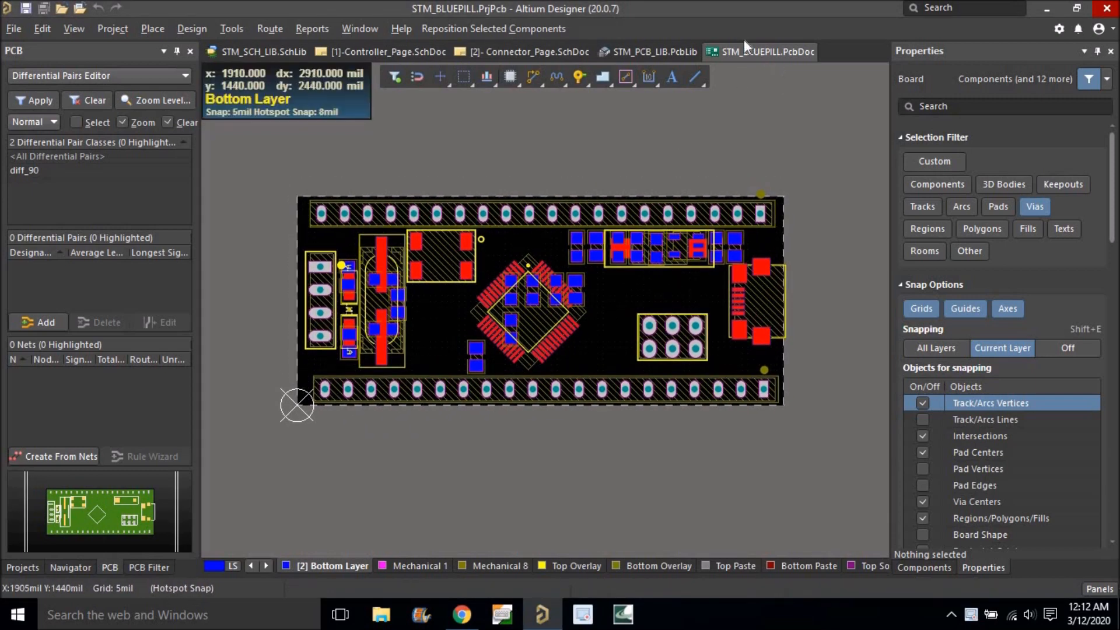
Split the workspace vertically and open the [1]-Controller_Page schematic beside the STM_BLUEPILL board.
right_click(739, 54)
left_click(716, 183)
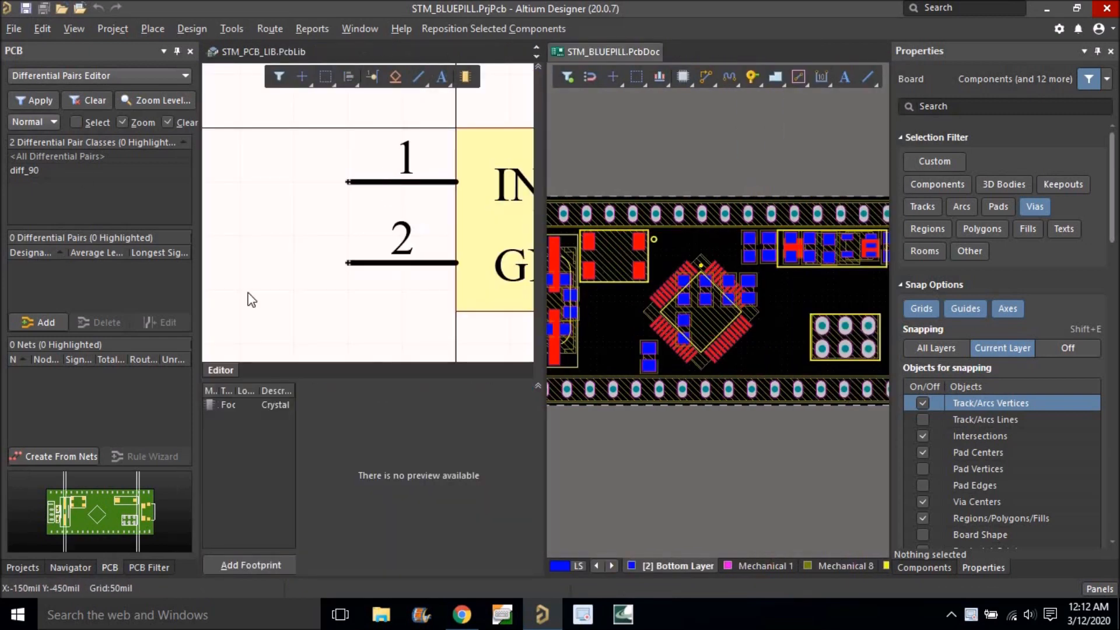
left_click(23, 566)
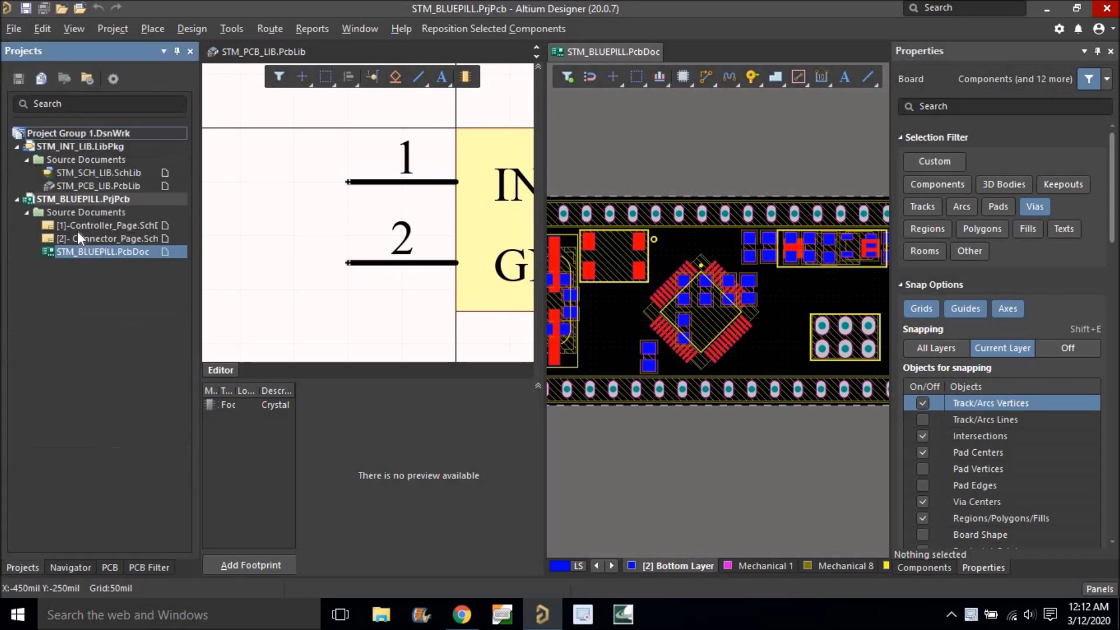
left_click(74, 227)
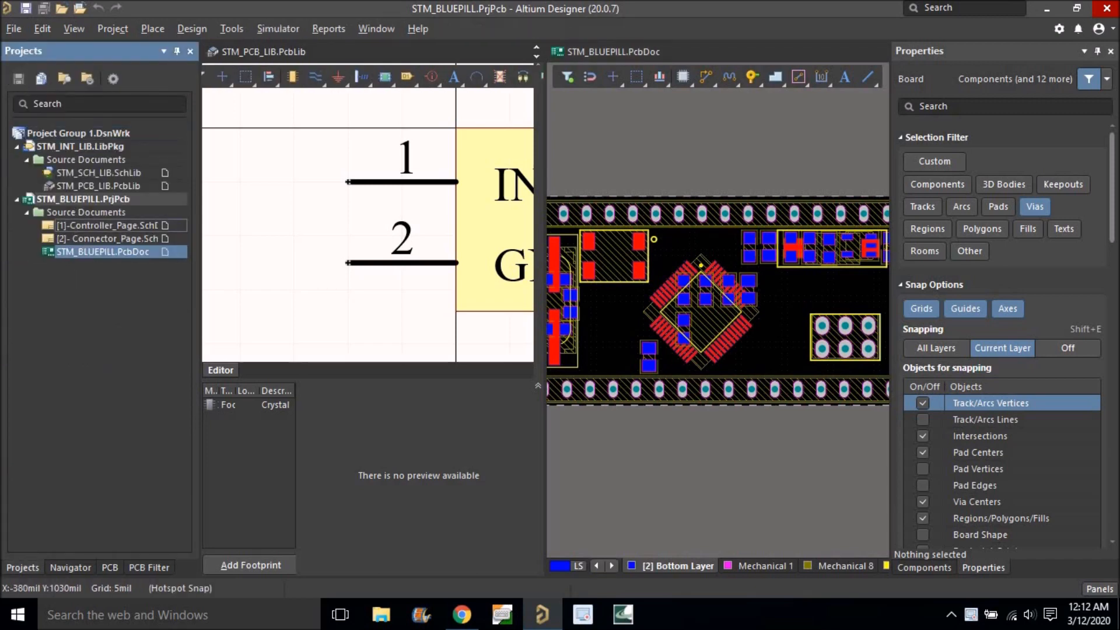
right_click_drag(400, 241, 318, 248)
right_click_drag(459, 237, 290, 236)
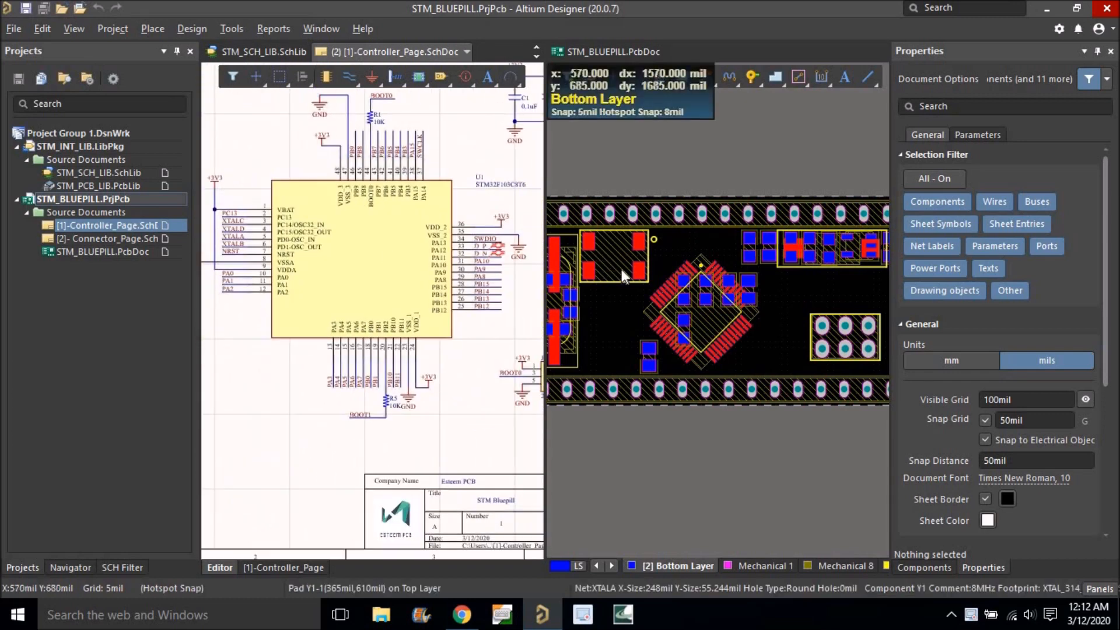
scroll(620, 267, "down", 2, "ctrl")
right_click_drag(702, 262, 768, 266)
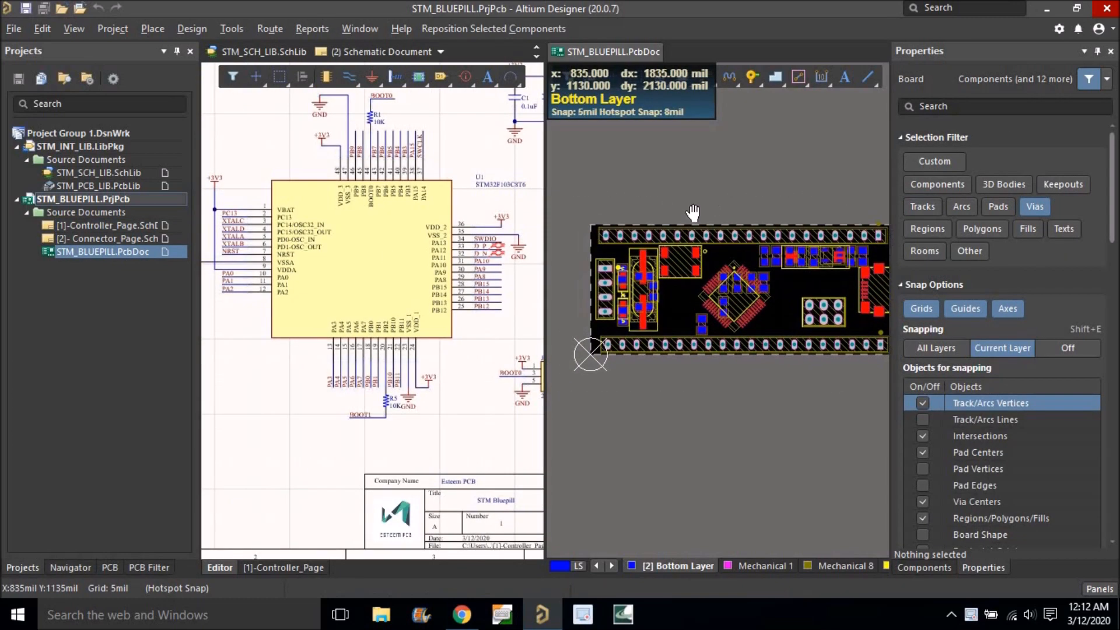
right_click_drag(693, 215, 677, 229)
right_click_drag(739, 145, 732, 184)
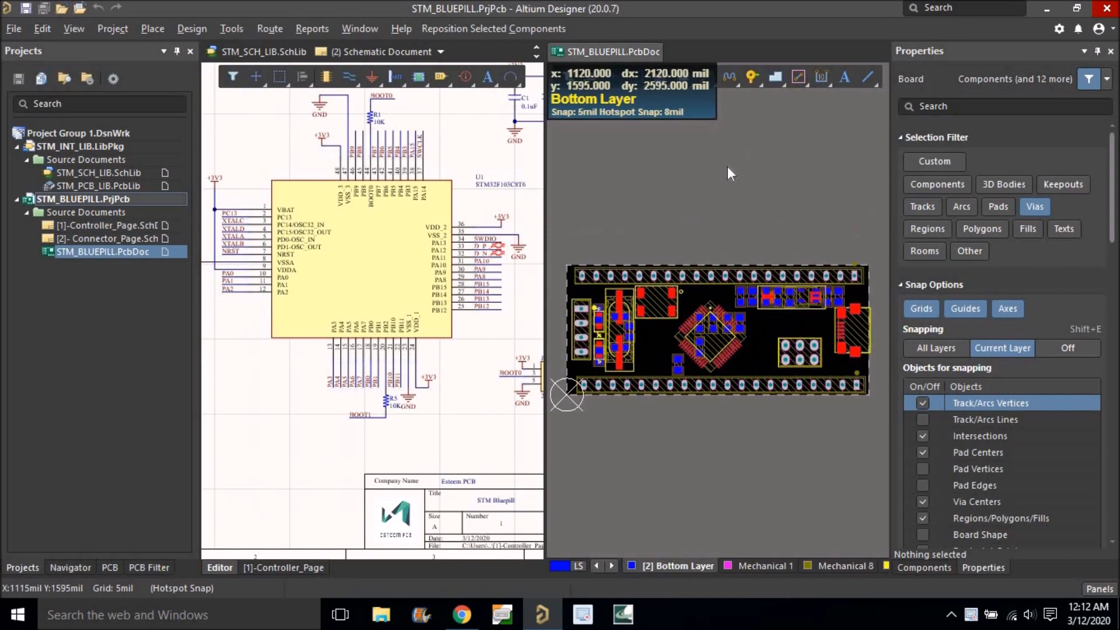
right_click(727, 166)
right_click(633, 101)
right_click(598, 148)
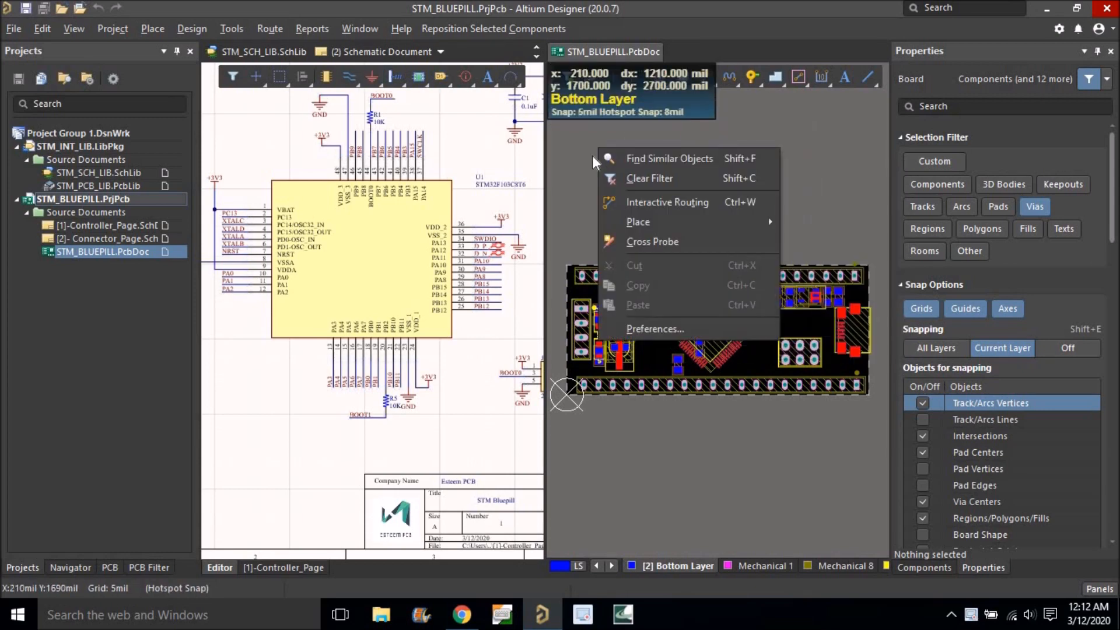
left_click(587, 147)
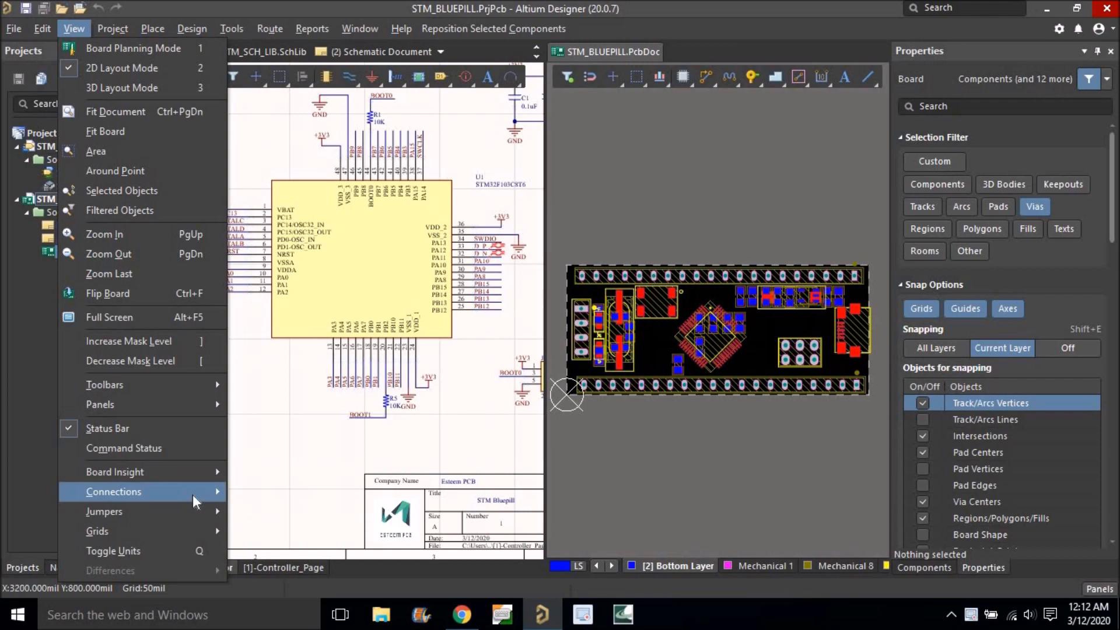
Show the connection lines for all nets on the STM_BLUEPILL board.
mouse_move(194, 501)
left_click(274, 523)
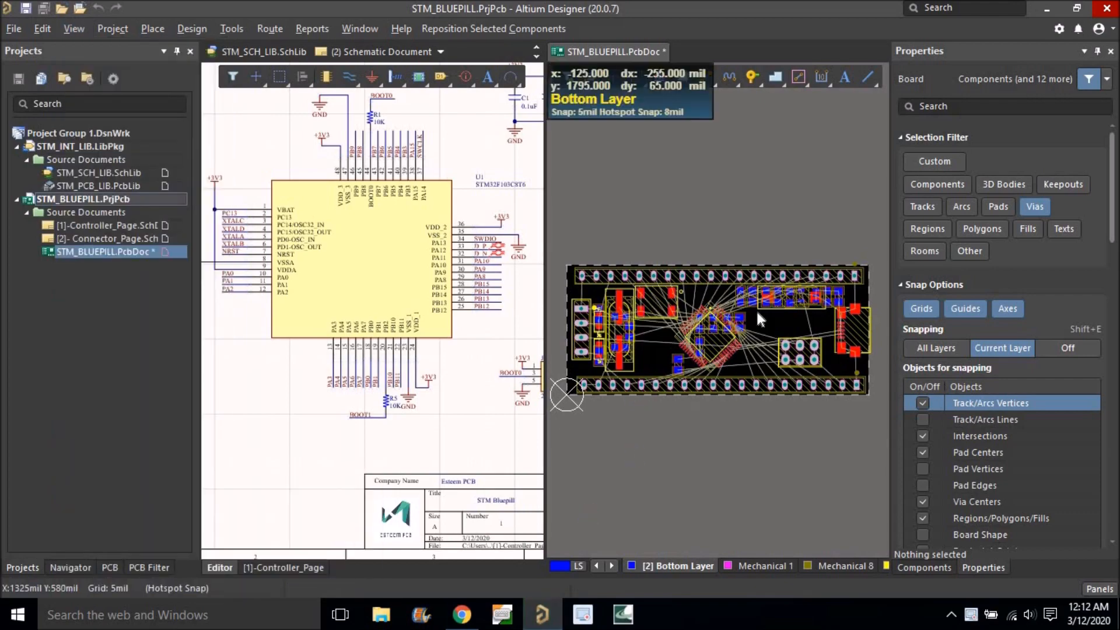
scroll(705, 345, "up", 2, "ctrl")
scroll(690, 350, "up", 2, "ctrl")
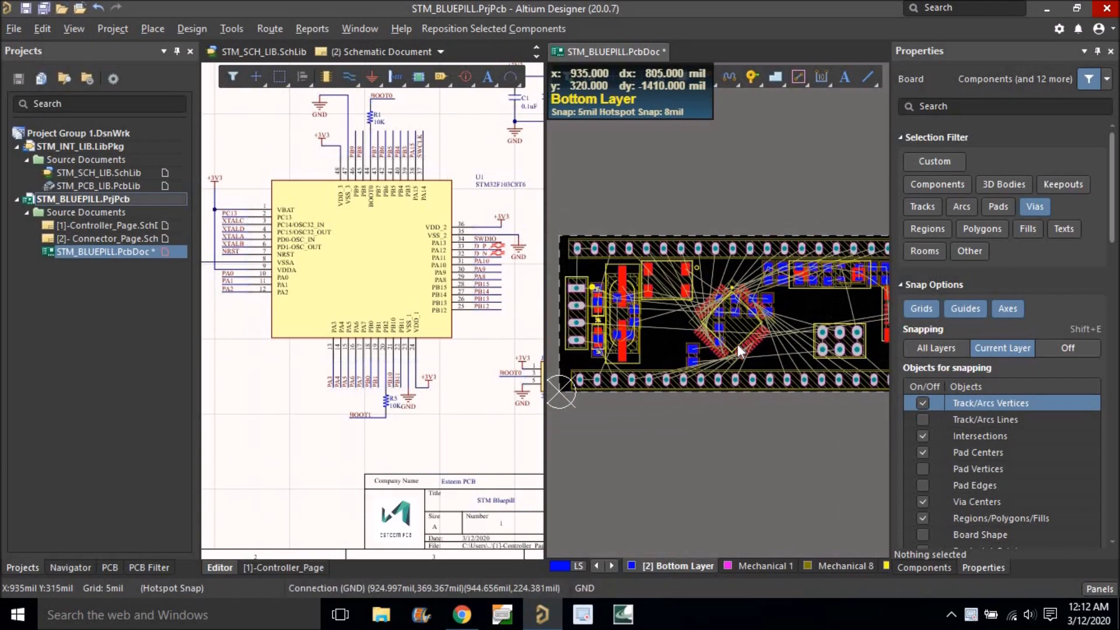
right_click_drag(711, 321, 758, 309)
scroll(681, 251, "down", 1, "ctrl")
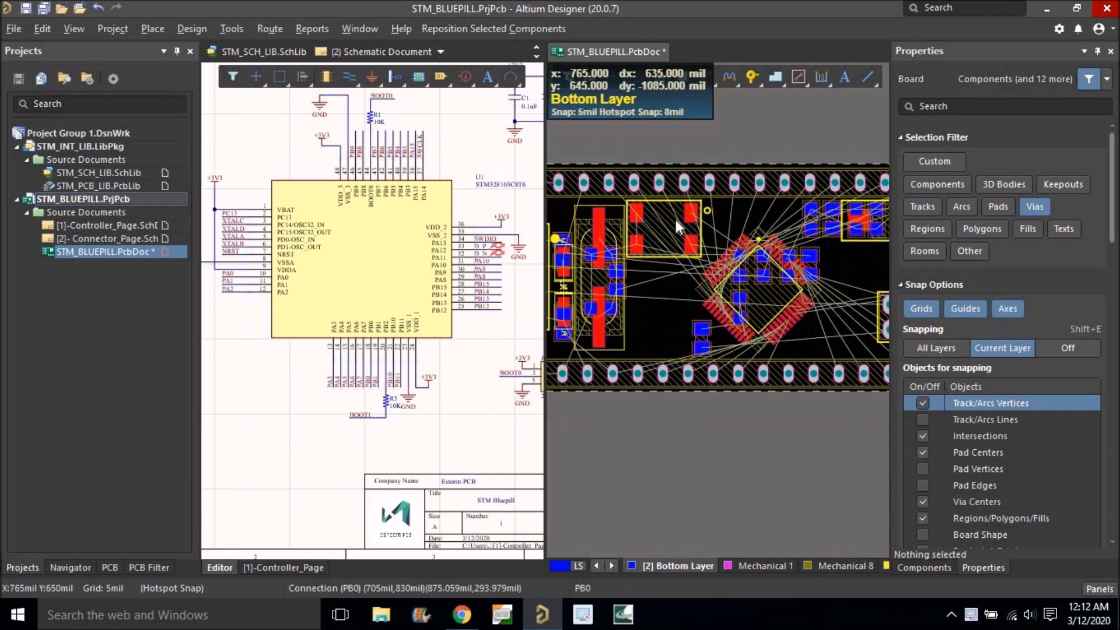
Examine how the connection lines run between microcontroller U1, the pin headers and the surrounding components on the board.
scroll(611, 188, "down", 1, "ctrl")
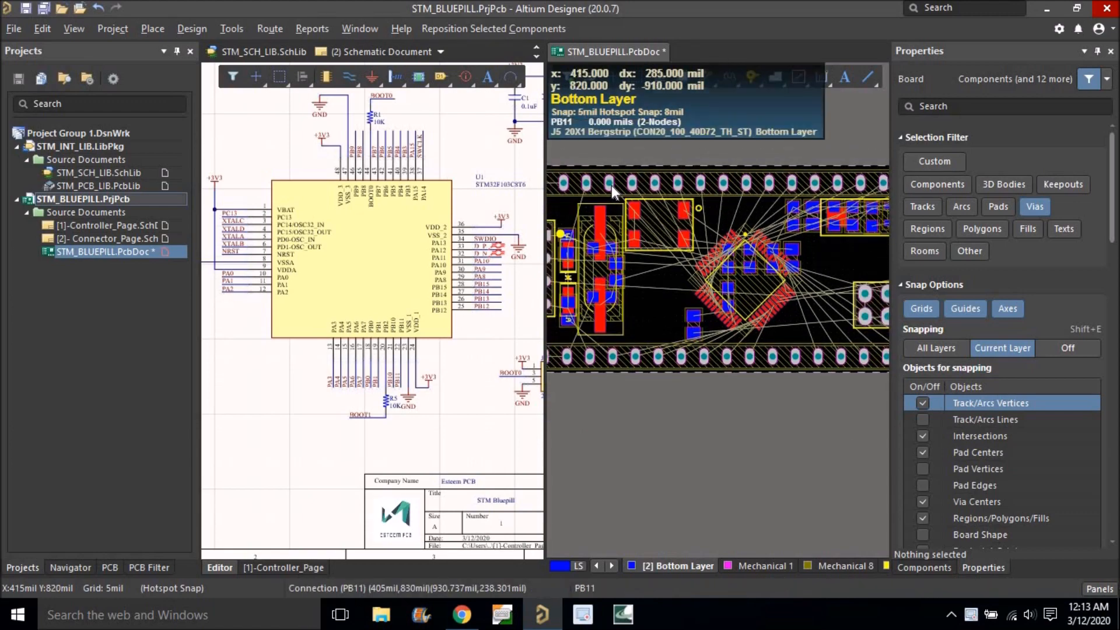
scroll(611, 185, "up", 1, "ctrl")
key("Insert")
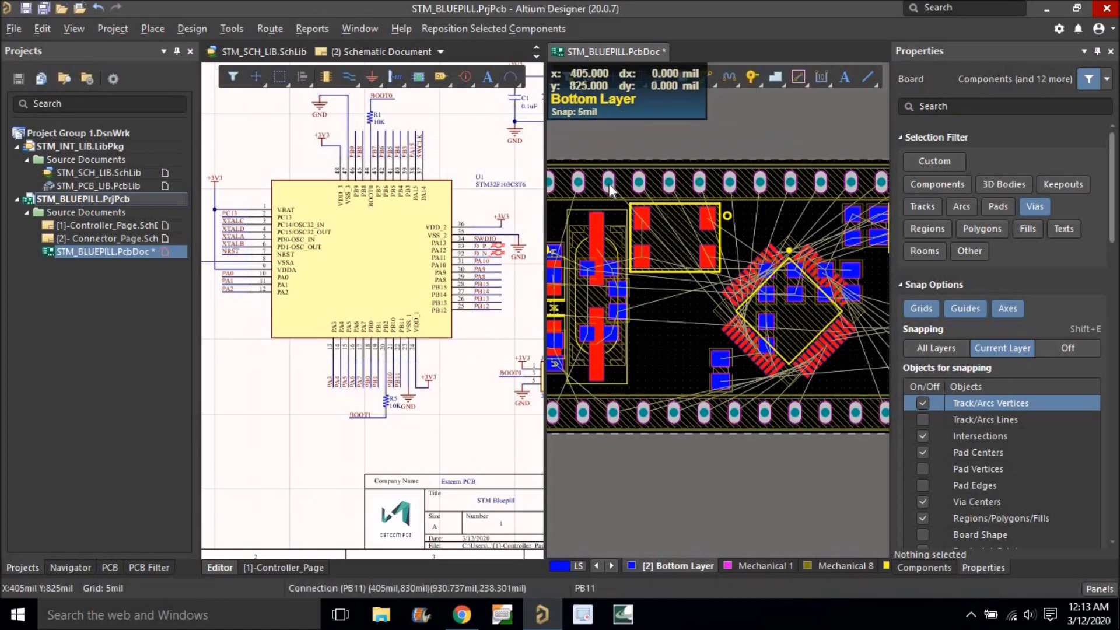
scroll(610, 185, "down", 1, "ctrl")
scroll(700, 280, "down", 1, "ctrl")
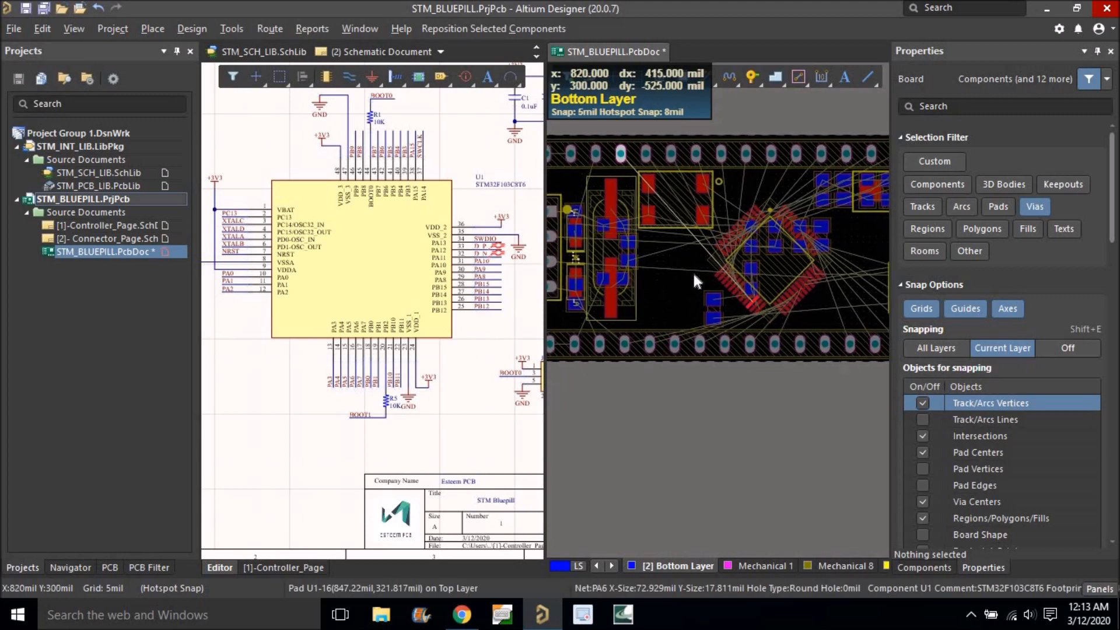
right_click_drag(694, 295, 717, 277)
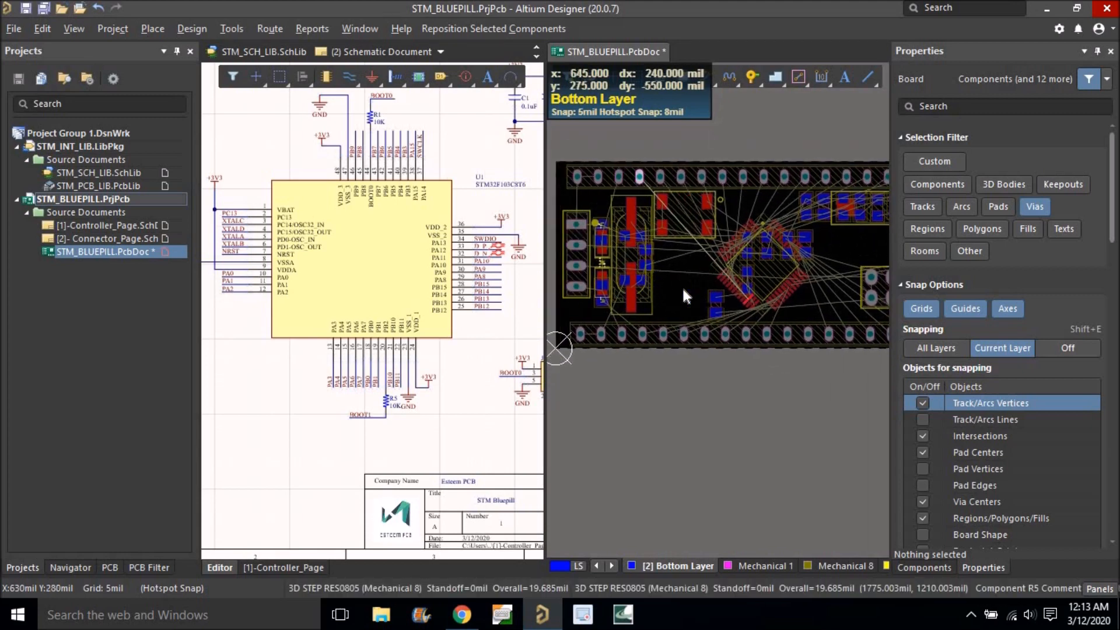
scroll(677, 281, "down", 1, "ctrl")
scroll(691, 273, "up", 1, "ctrl")
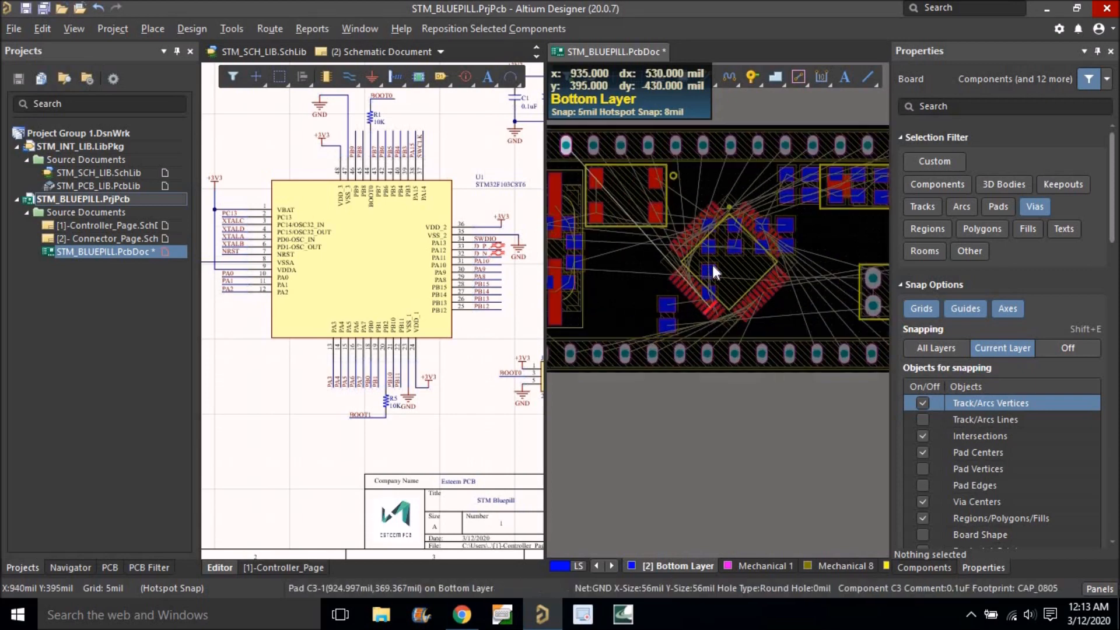
scroll(714, 263, "down", 1, "ctrl")
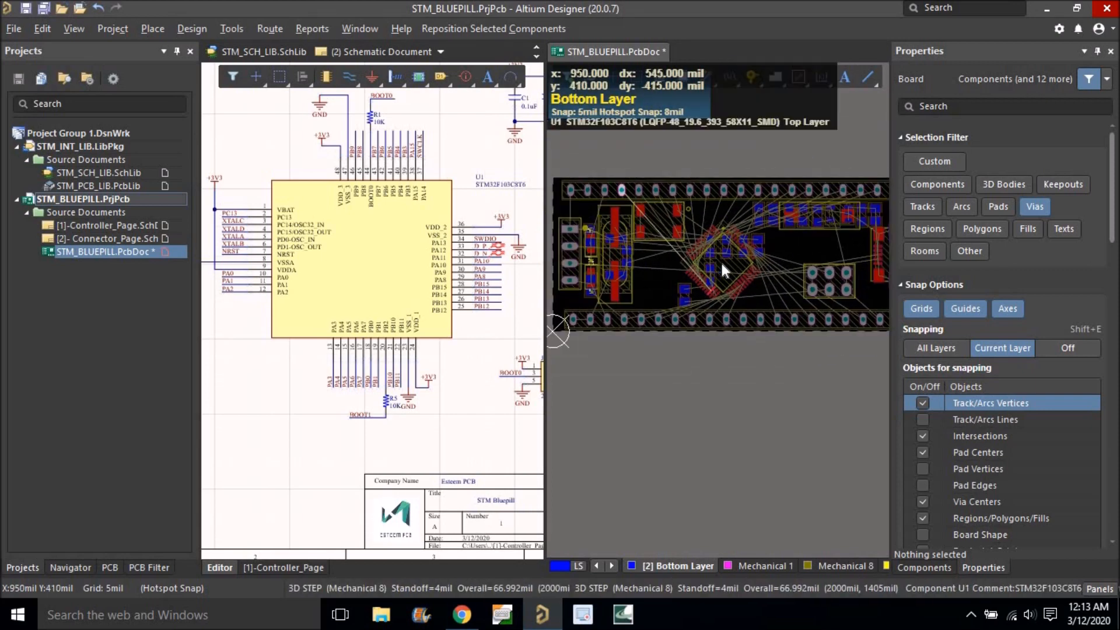
right_click_drag(718, 271, 698, 281)
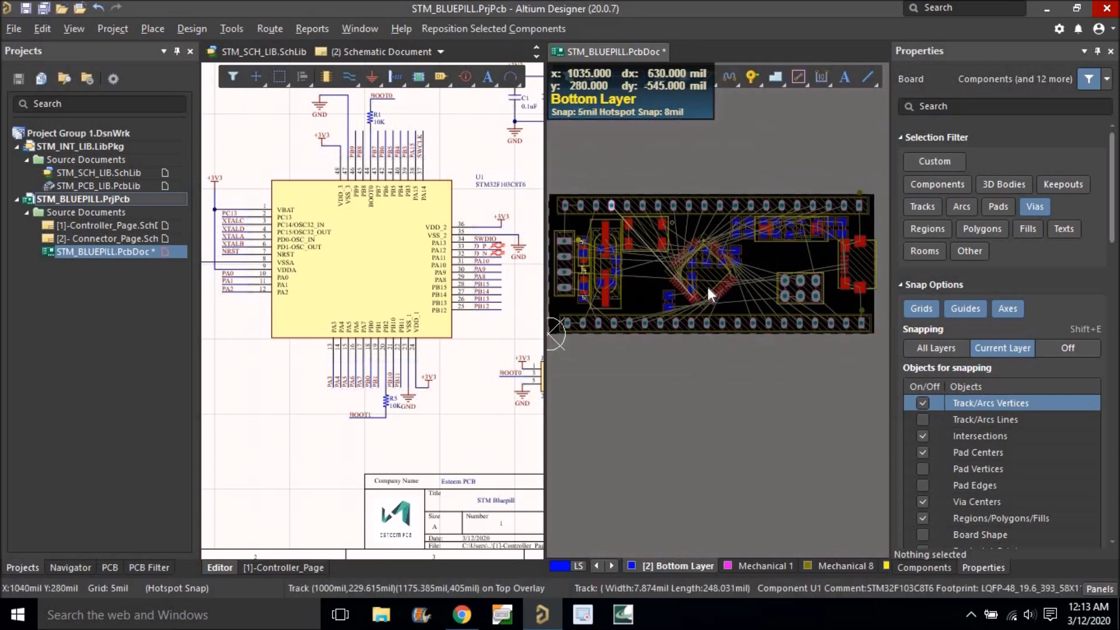
scroll(701, 273, "up", 1, "ctrl")
scroll(702, 279, "up", 1, "ctrl")
right_click_drag(717, 282, 701, 329)
left_click_drag(619, 295, 651, 304)
right_click_drag(649, 301, 688, 278)
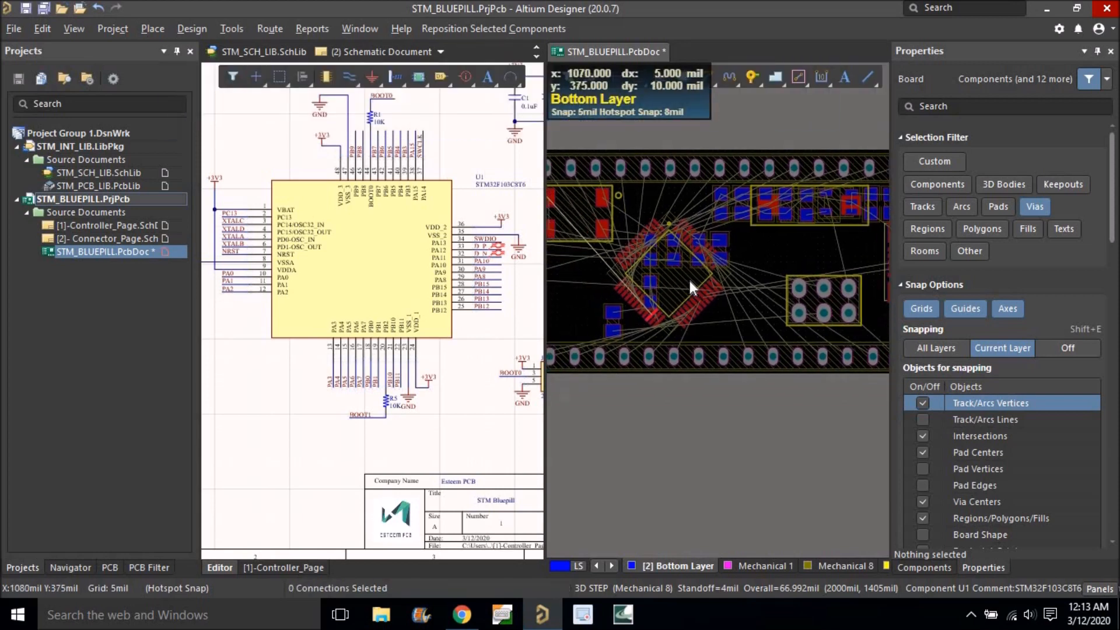
Cross-select microcontroller U1 from the schematic to locate it on the board, and clear the selection.
left_click(435, 279)
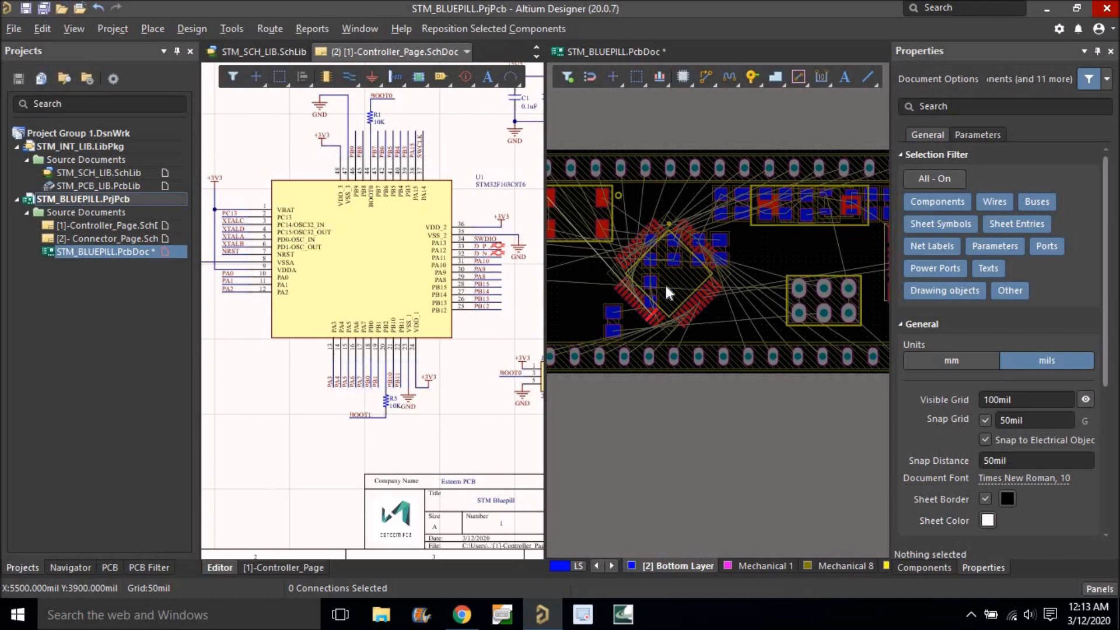
left_click(407, 293)
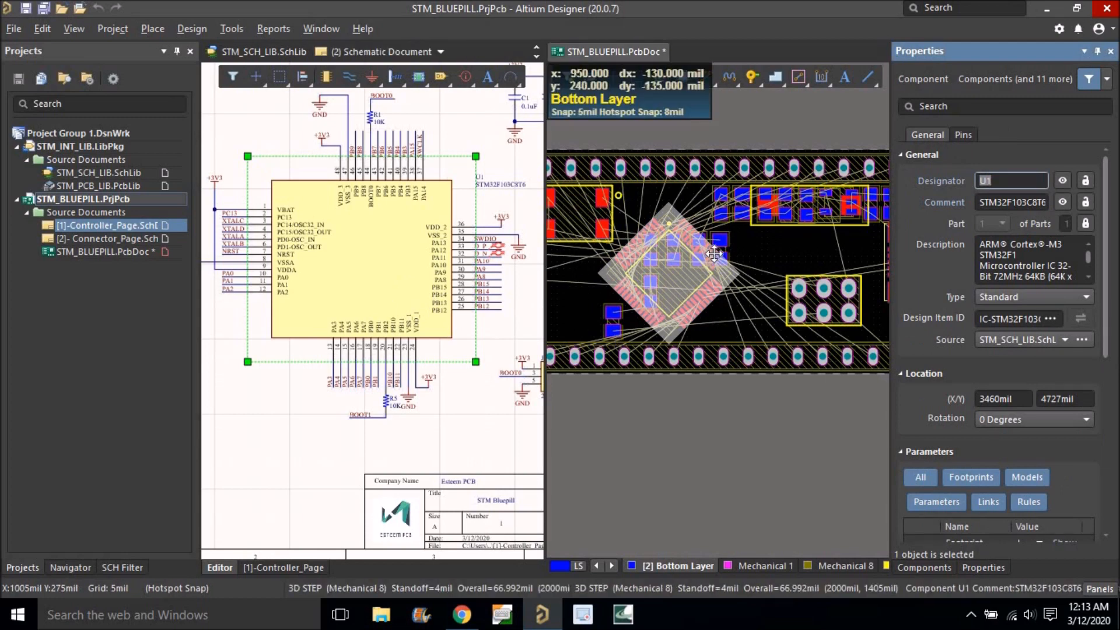
scroll(733, 314, "down", 1, "ctrl")
right_click_drag(733, 313, 771, 317)
left_click(740, 443)
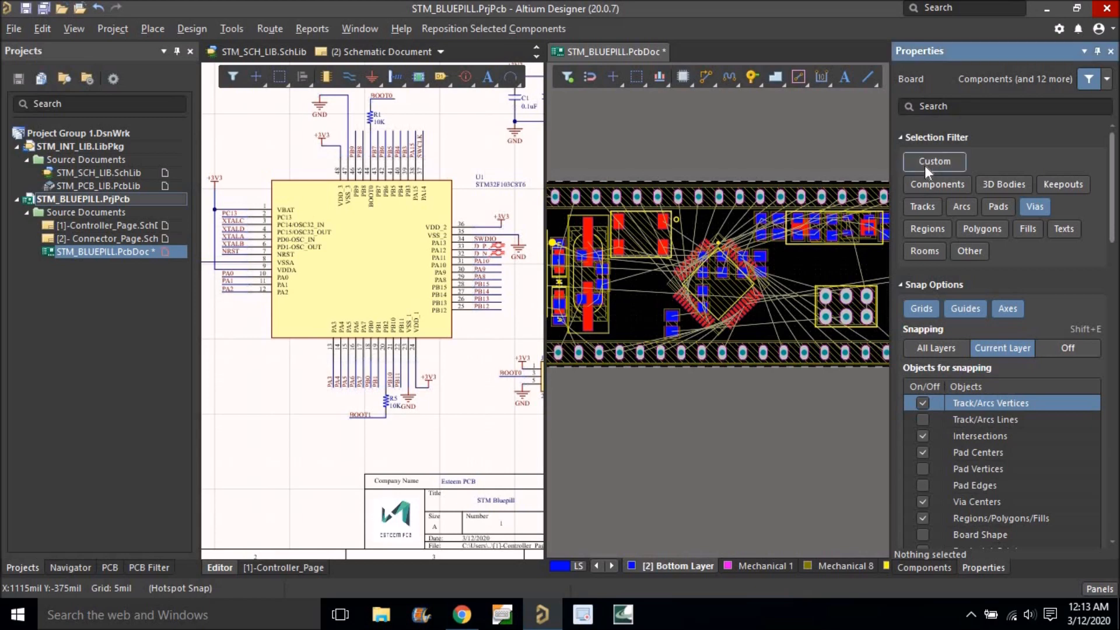
Allow all object types in the board's selection filter, and unlock the location of U1.
left_click(925, 166)
scroll(696, 285, "up", 3, "ctrl")
left_click(695, 285)
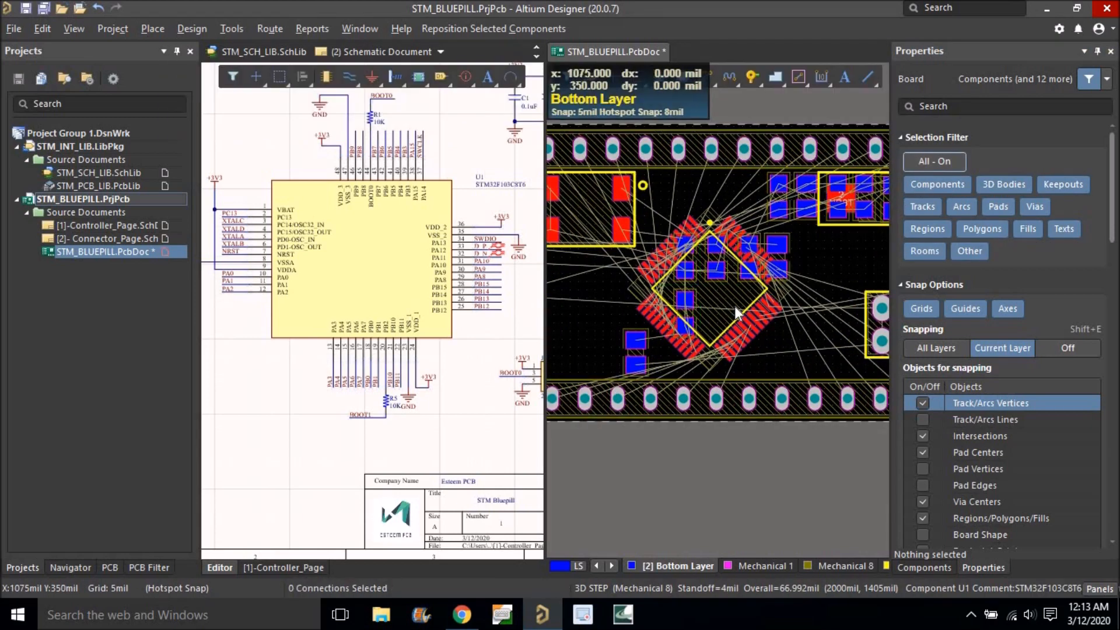
left_click(722, 305)
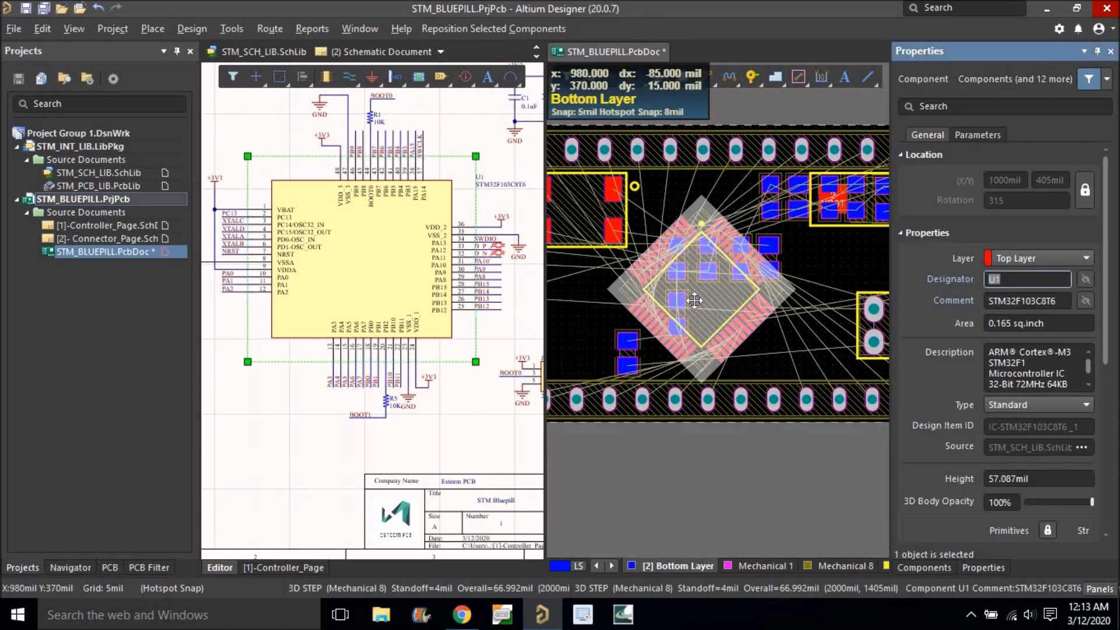
scroll(694, 300, "down", 1, "ctrl")
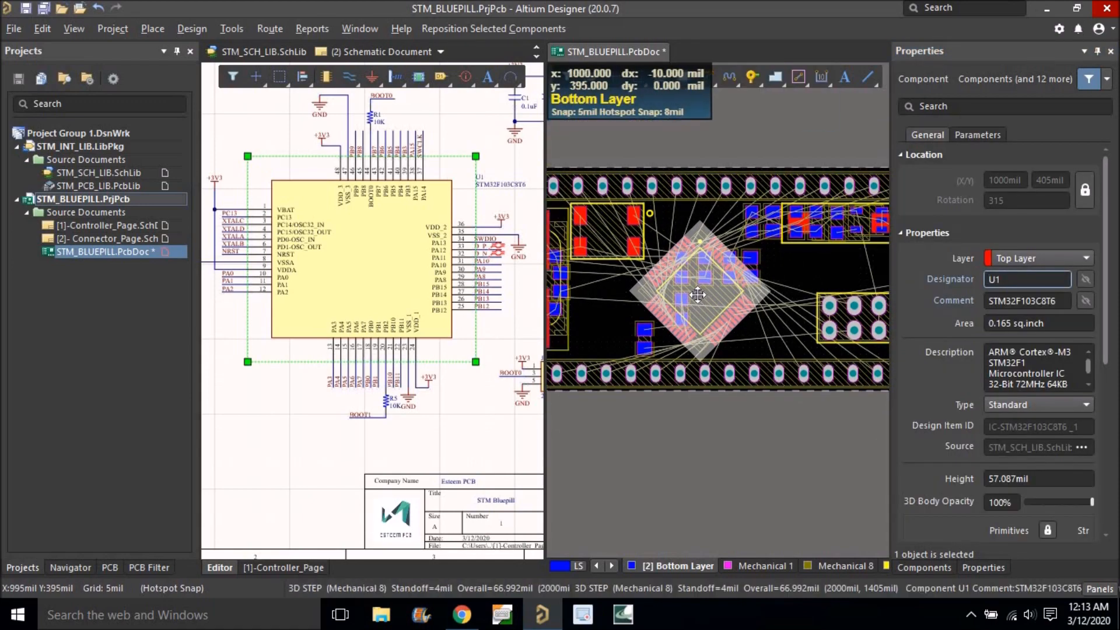
left_click(1083, 198)
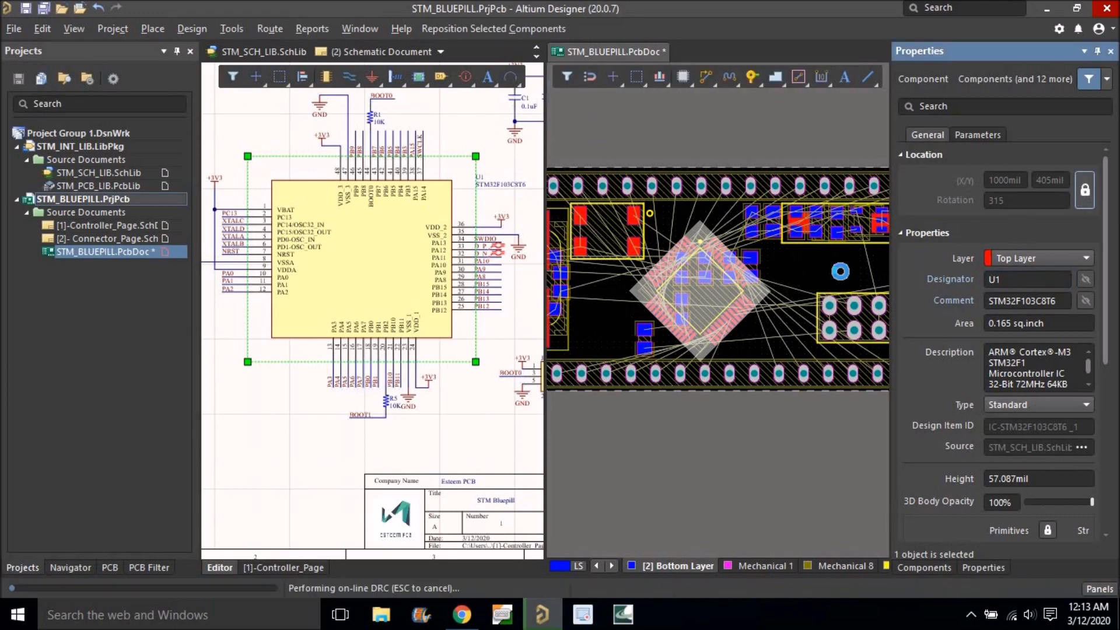
Rotate U1 to 45 degrees and move it to about X 1025 mil, Y 435 mil.
scroll(723, 300, "up", 1, "ctrl")
left_click_drag(697, 295, 694, 289)
key("space")
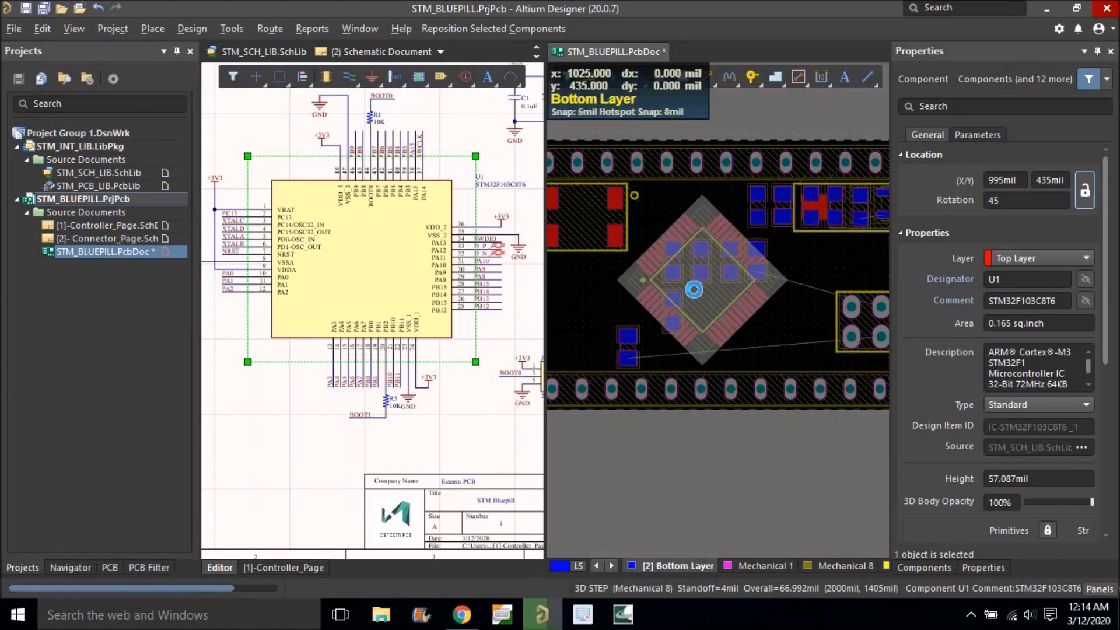
scroll(694, 289, "down", 1, "ctrl")
scroll(720, 307, "down", 4, "ctrl")
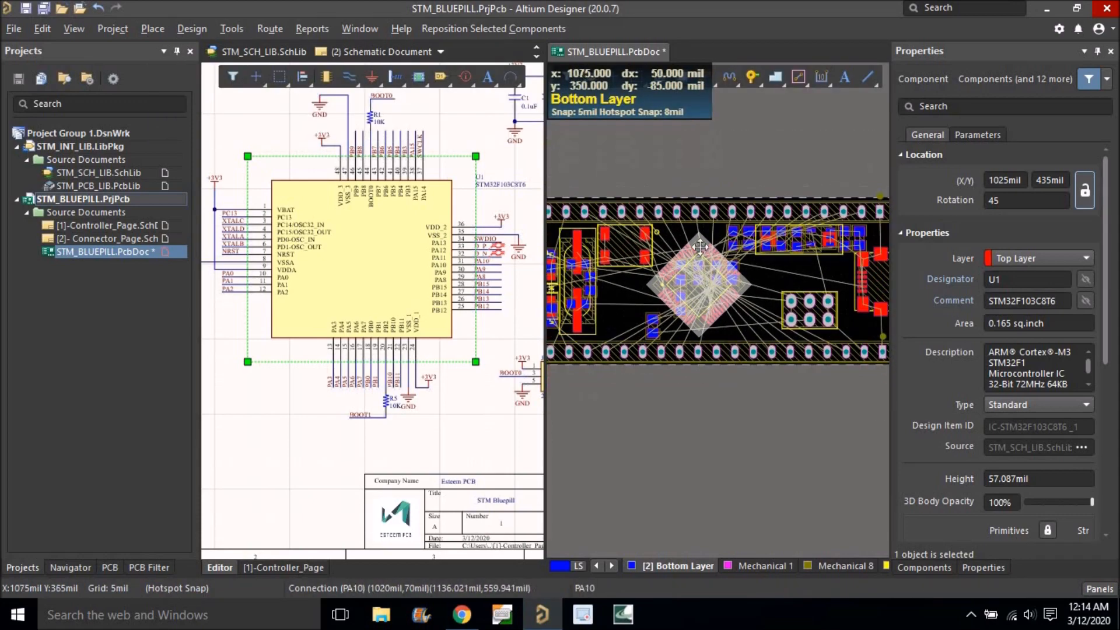
Rotate pin header J5 and move it from the board's upper edge to just below the board outline.
left_click_drag(698, 222, 705, 344)
key("space")
key("space")
key("space")
key("space")
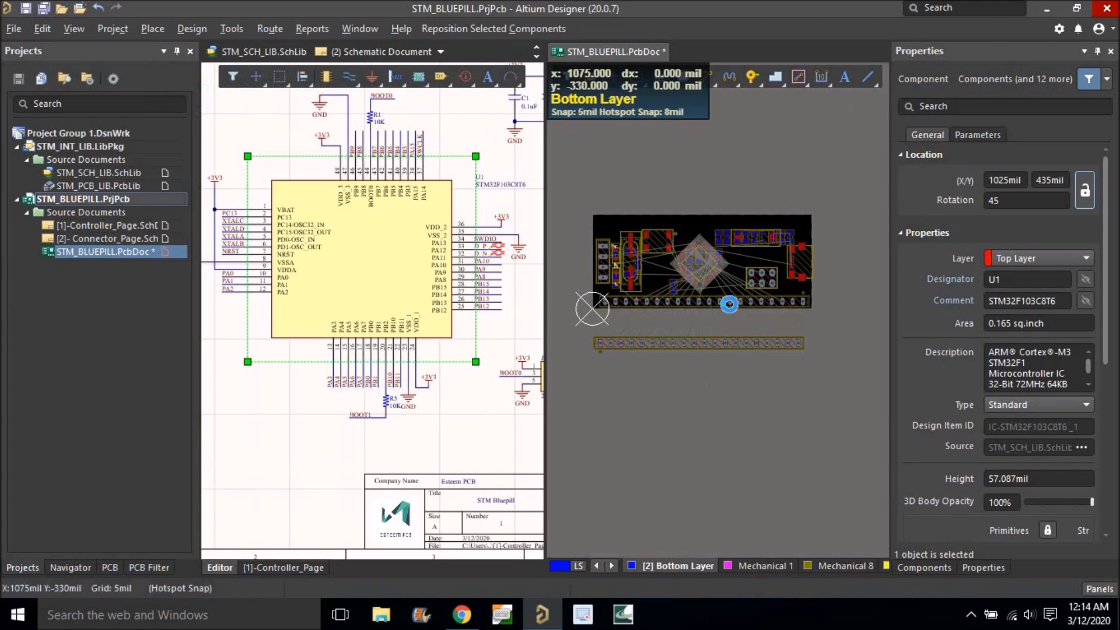
Rotate pin header J4 to 270 degrees and move it from the board's lower edge to just above the board outline.
scroll(729, 304, "up", 2, "ctrl")
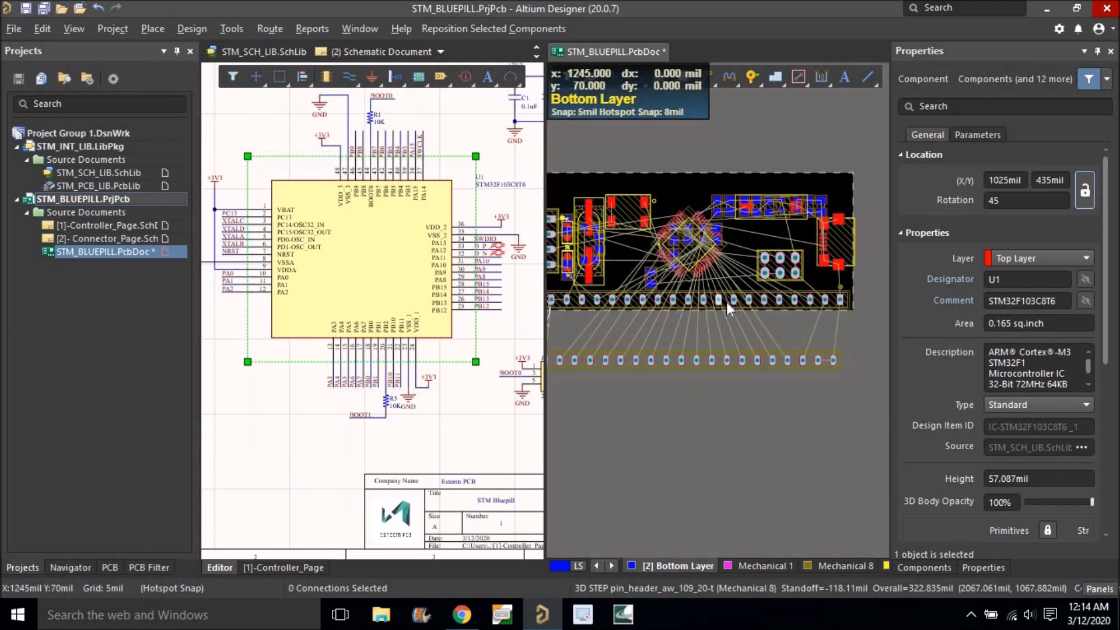
left_click(849, 301)
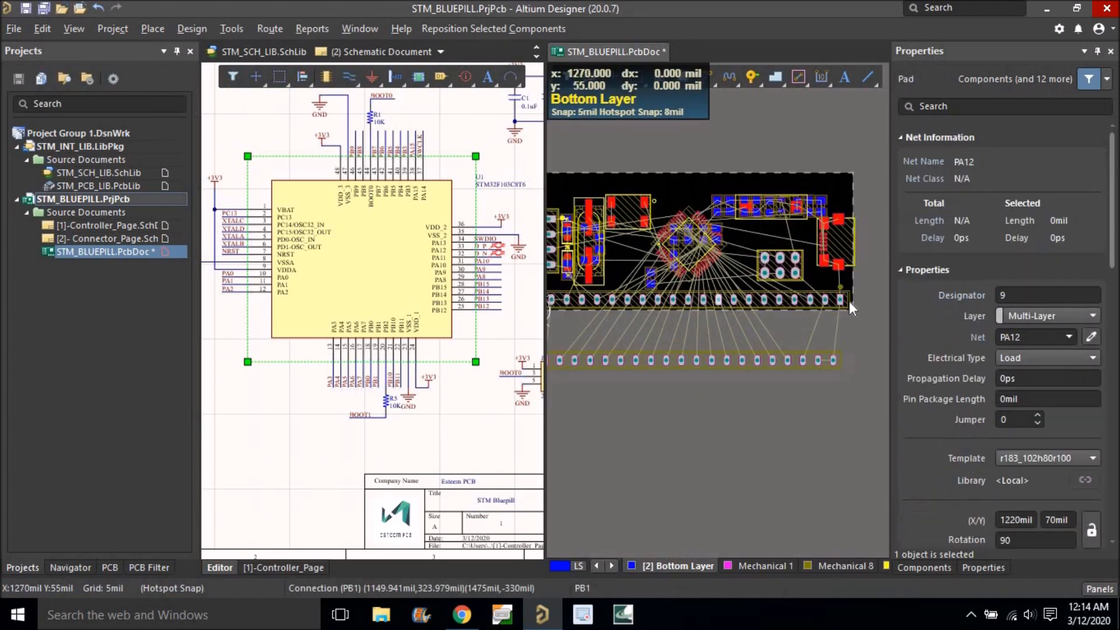
left_click_drag(849, 301, 531, 186)
key("space")
right_click_drag(661, 206, 625, 183)
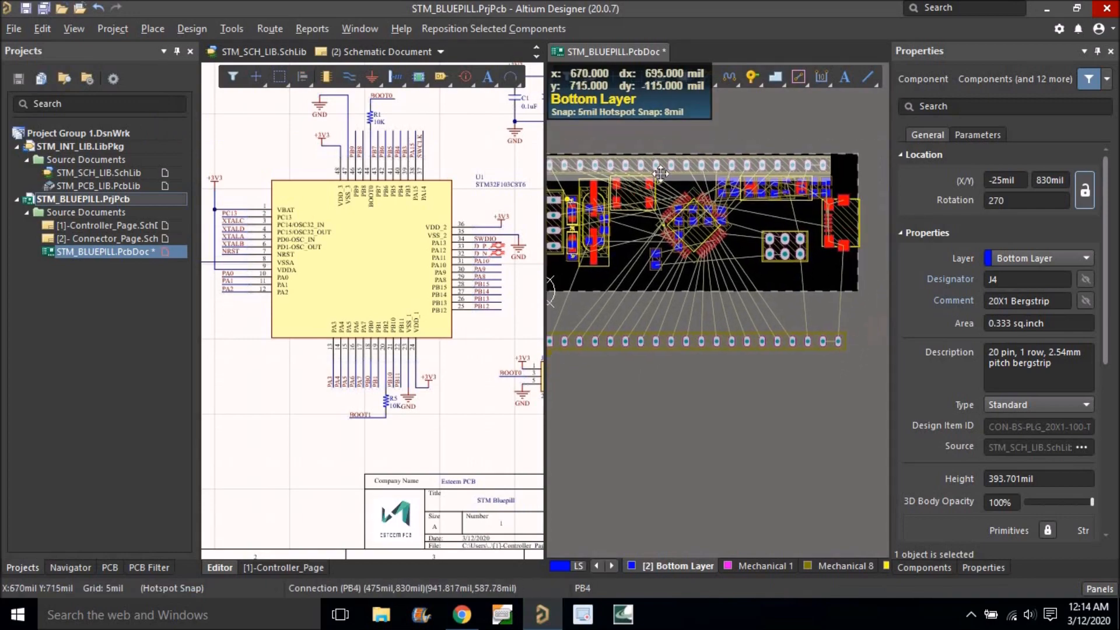
scroll(659, 167, "down", 1, "ctrl")
left_click_drag(660, 167, 669, 145)
left_click(669, 145)
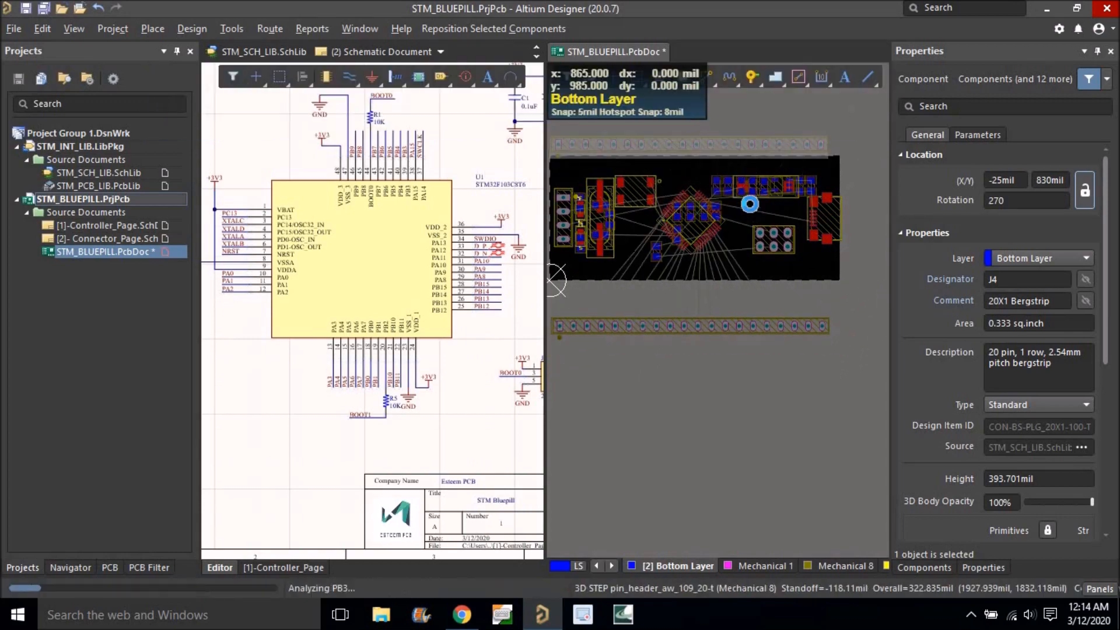
scroll(706, 211, "down", 1, "ctrl")
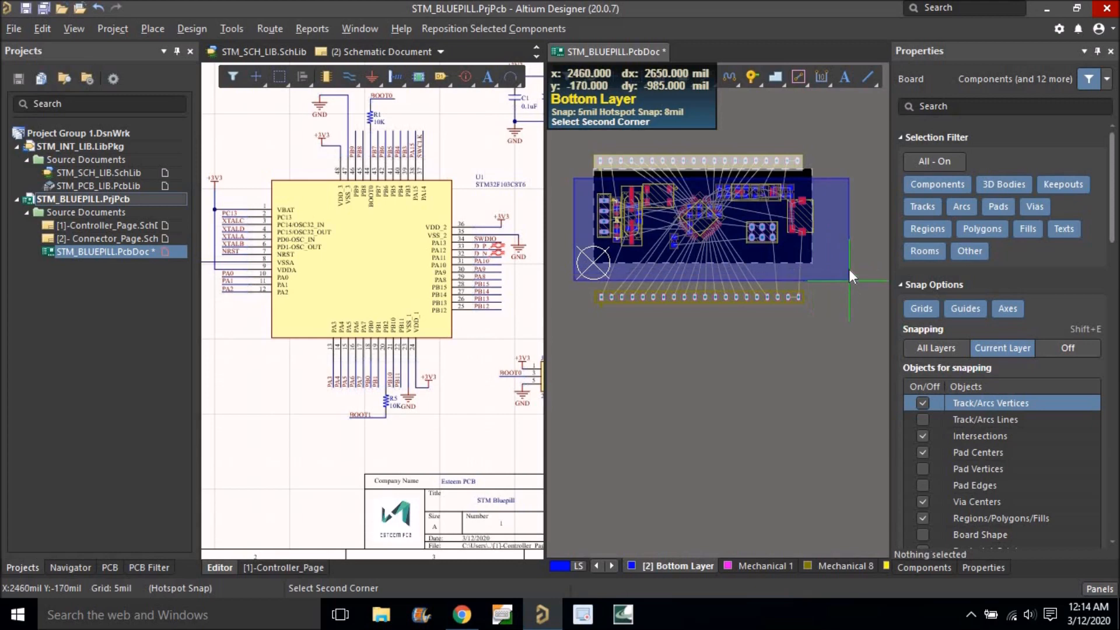
left_click(830, 265)
scroll(801, 273, "down", 1, "ctrl")
scroll(726, 233, "up", 3, "ctrl")
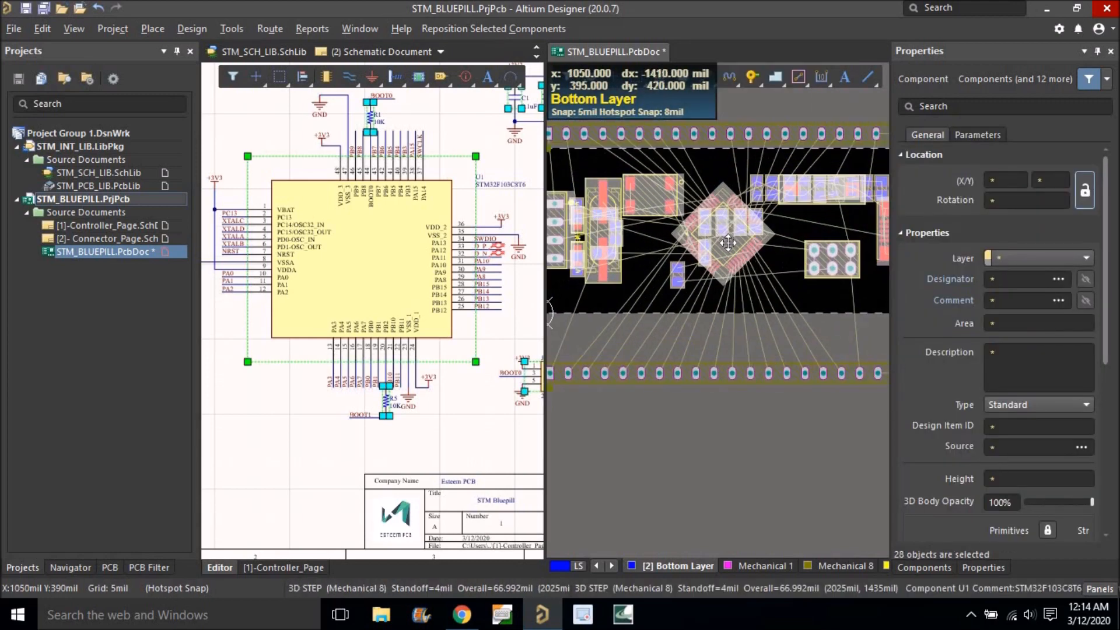
key("x")
key("a")
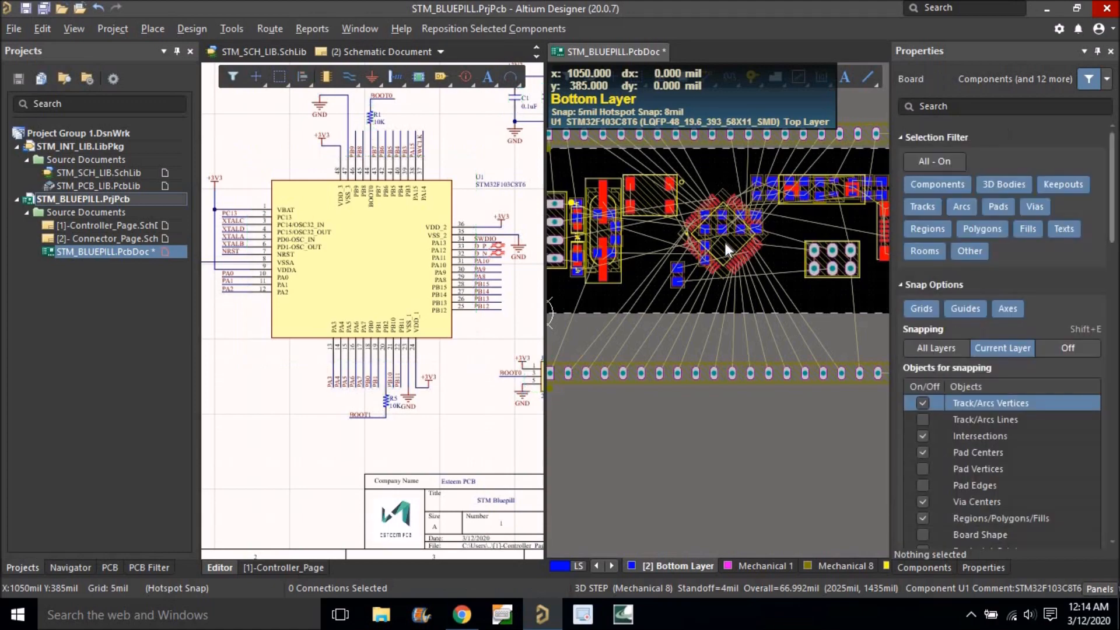
Select all components between the two pin headers and move them together off the board, above header J4.
scroll(726, 243, "down", 2, "ctrl")
left_click_drag(579, 202, 880, 278)
right_click_drag(811, 285, 752, 305)
scroll(755, 261, "down", 2, "ctrl")
left_click_drag(763, 259, 775, 126)
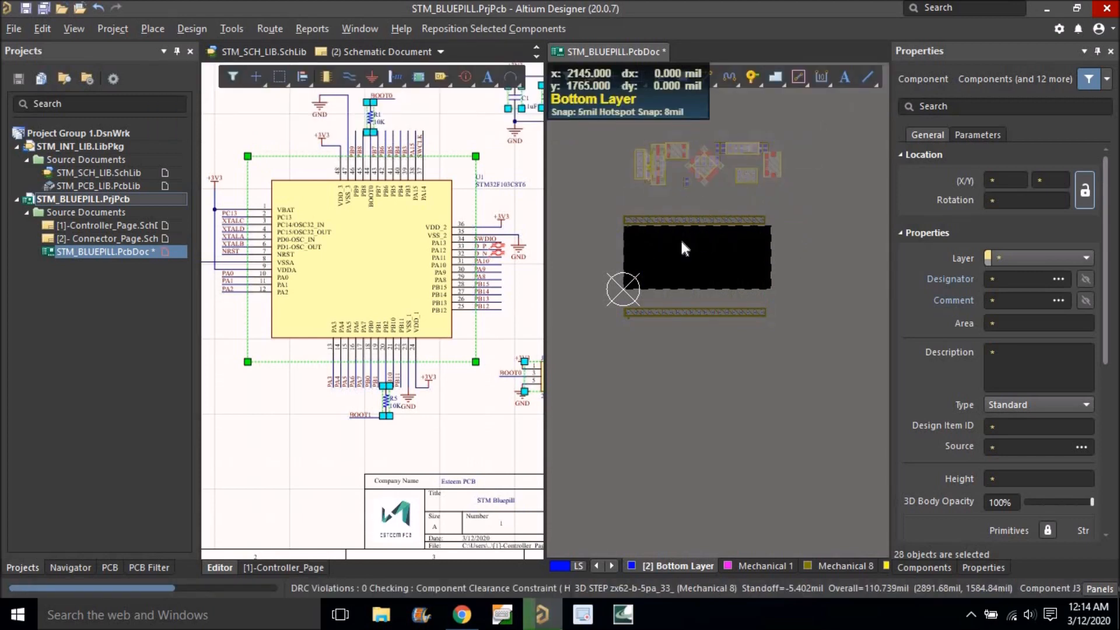
left_click(695, 279)
scroll(688, 249, "up", 4, "ctrl")
right_click_drag(680, 250, 731, 336)
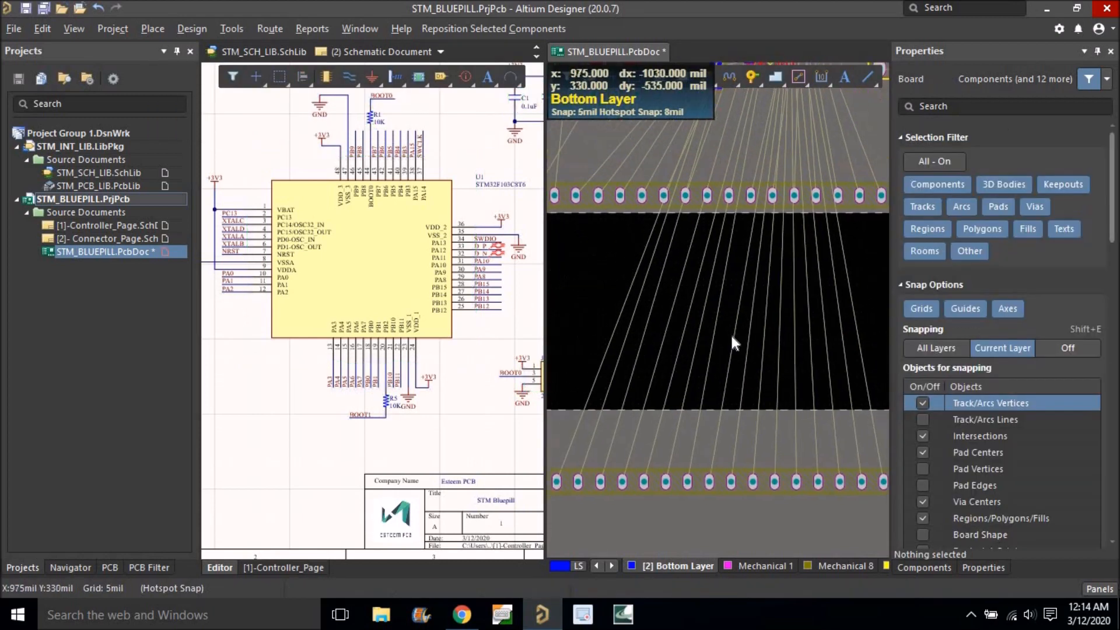
Place headers J4 and J5 inside the board's upper and lower long edges, and position U1 between them.
scroll(716, 263, "down", 3, "ctrl")
left_click_drag(718, 253, 747, 363)
left_click_drag(742, 178, 723, 341)
scroll(719, 345, "up", 4, "ctrl")
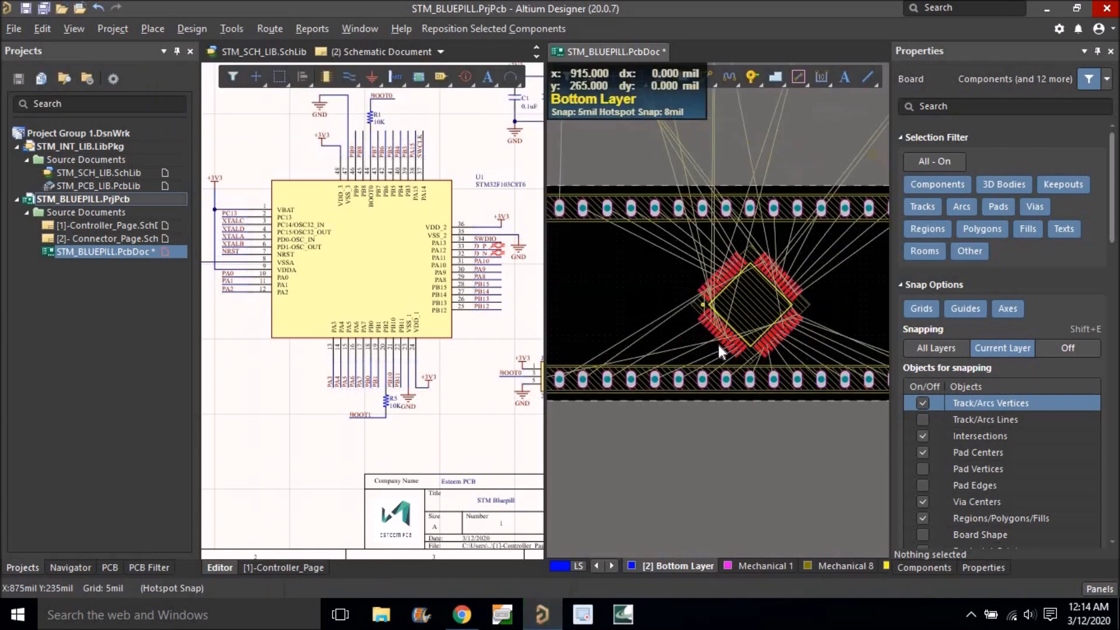
right_click_drag(717, 346, 696, 319)
scroll(698, 316, "down", 1, "ctrl")
left_click_drag(733, 286, 725, 274)
Move the four-pin header from the parked components to the left end of the board.
scroll(726, 271, "down", 5, "ctrl")
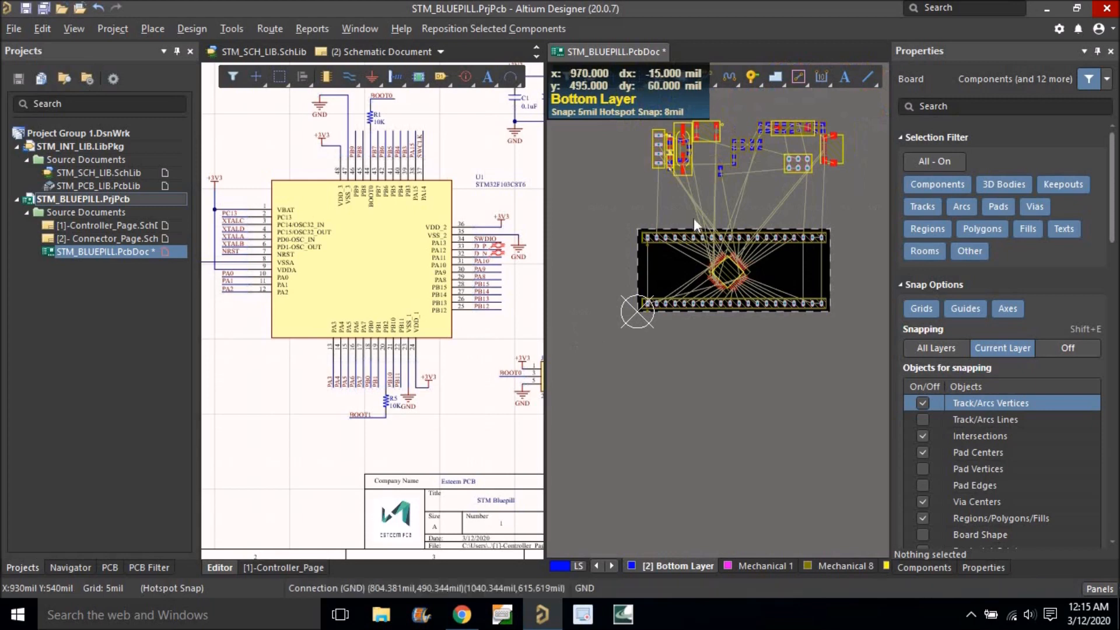
left_click_drag(658, 164, 645, 276)
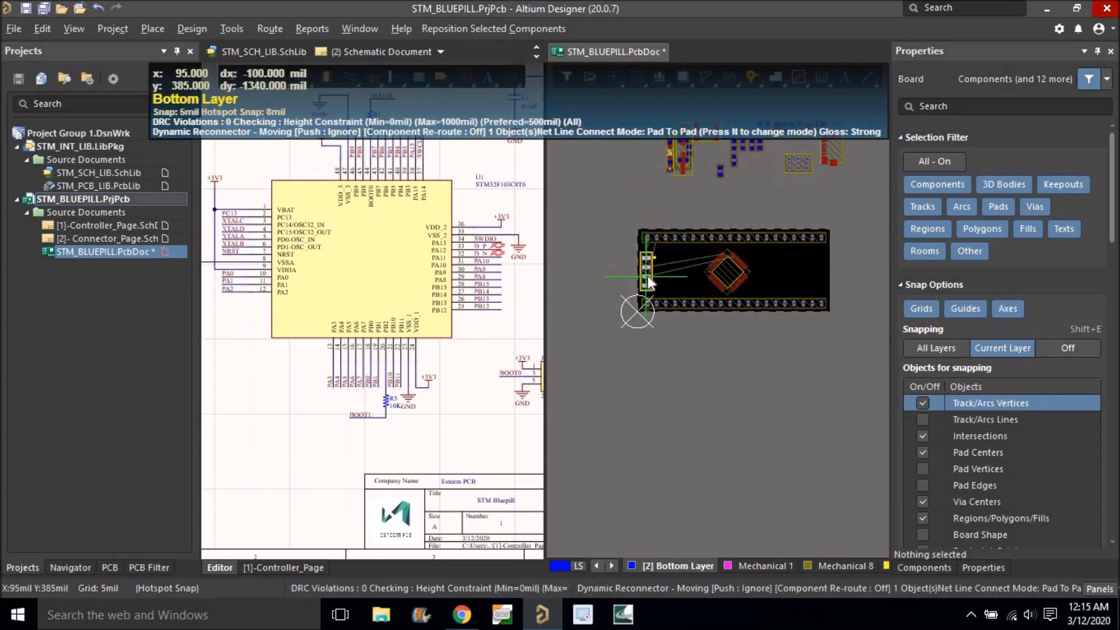
left_click(645, 277)
scroll(645, 276, "up", 2, "ctrl")
right_click_drag(652, 195, 648, 222)
scroll(647, 222, "down", 1, "ctrl")
Bring the four-pad component and the elongated two-pad component onto the board between the four-pin header and U1.
left_click_drag(695, 157, 626, 351)
scroll(666, 334, "up", 3, "ctrl")
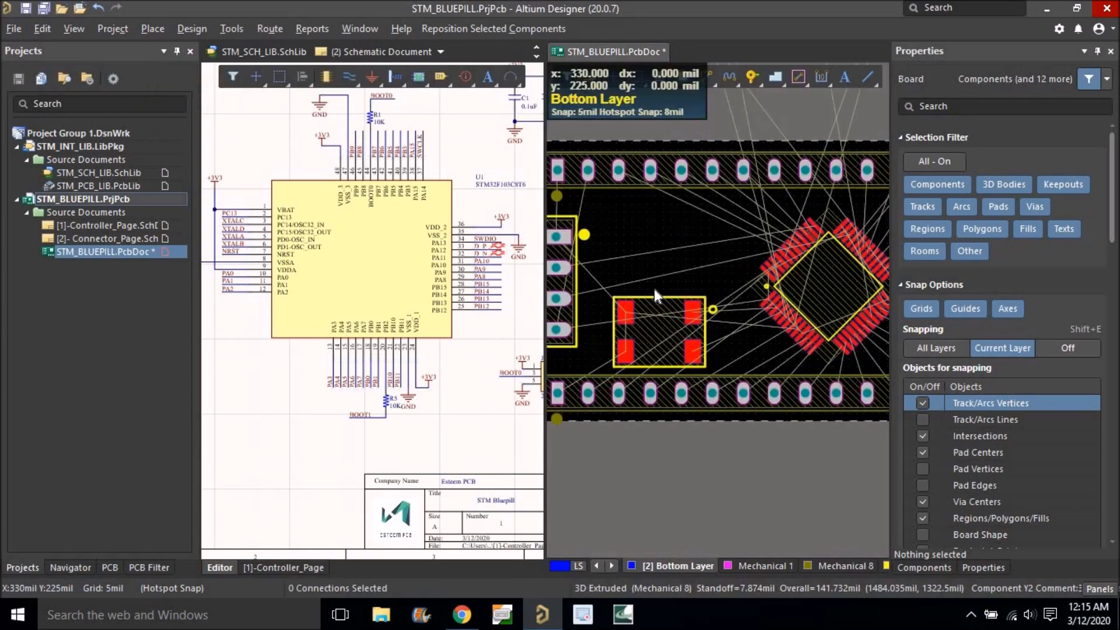
scroll(653, 291, "down", 4, "ctrl")
left_click_drag(663, 168, 647, 277)
scroll(655, 291, "up", 4, "ctrl")
Arrange the elongated component upright beside the four-pin header, with the four-pad component to its right near the upper pin row.
left_click_drag(668, 318, 709, 324)
left_click_drag(642, 279, 651, 515)
left_click_drag(680, 333, 708, 228)
left_click_drag(655, 517, 617, 328)
mouse_move(670, 262)
left_mouse_down()
mouse_move(650, 257)
mouse_move(660, 255)
left_mouse_up()
Select the parked column of LEDs and 1K resistors and move it beside the board edge near the four-pin header.
scroll(657, 272, "down", 5, "ctrl")
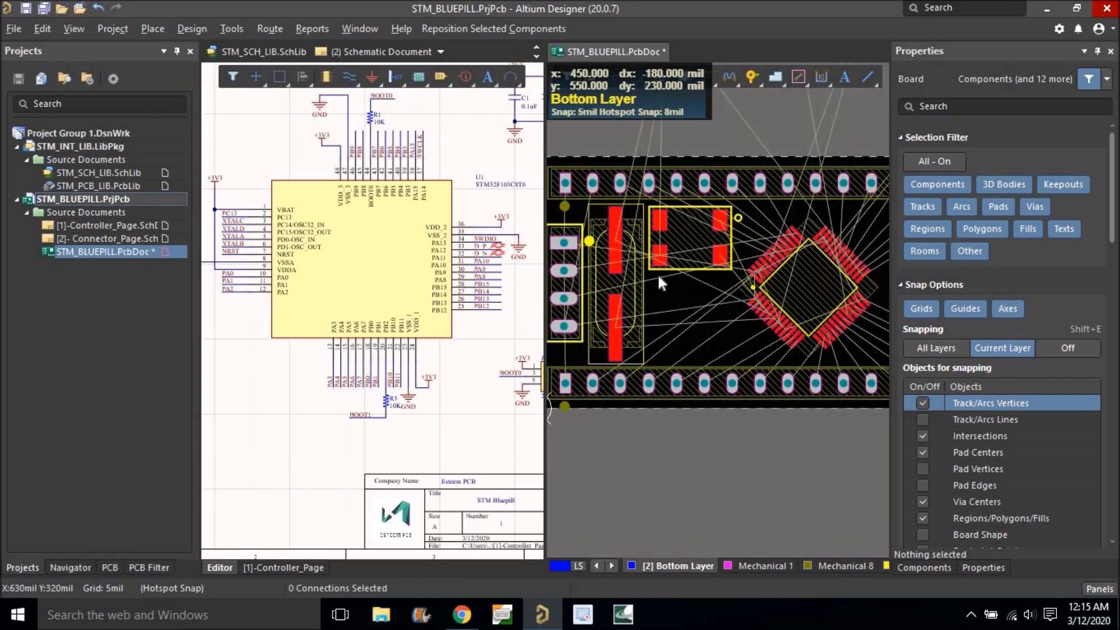
scroll(714, 220, "up", 2, "ctrl")
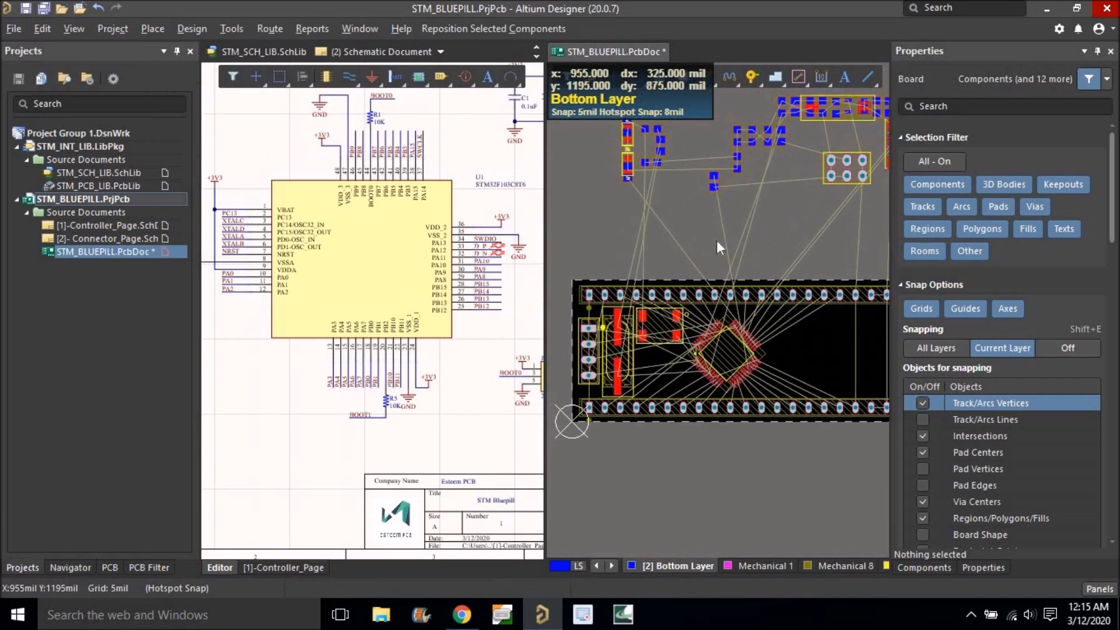
right_click_drag(611, 248, 641, 233)
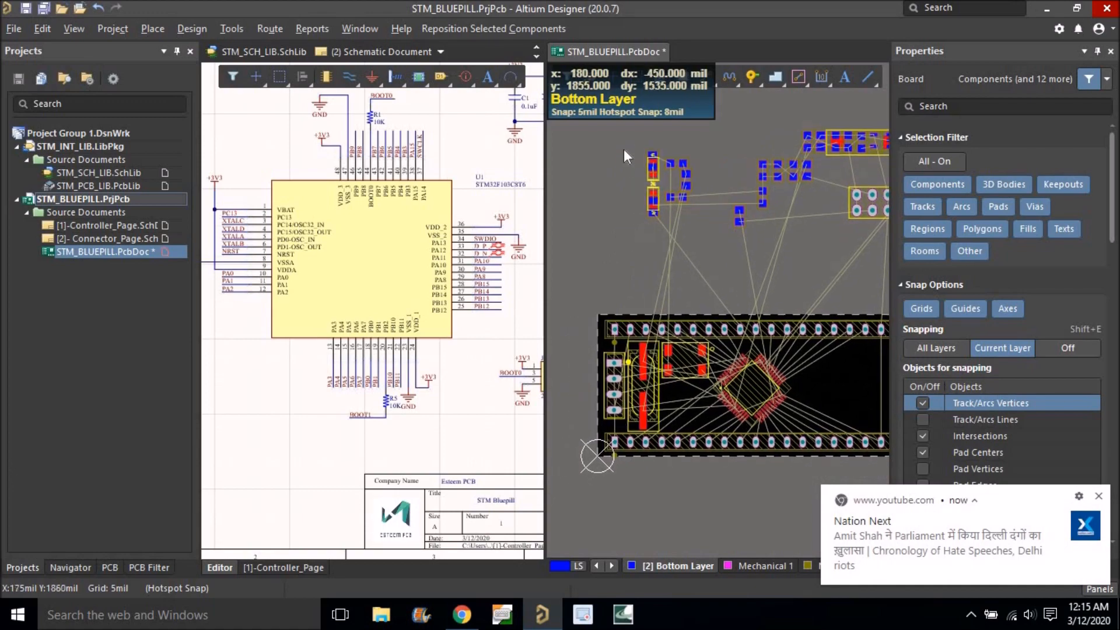
left_click_drag(639, 168, 664, 225)
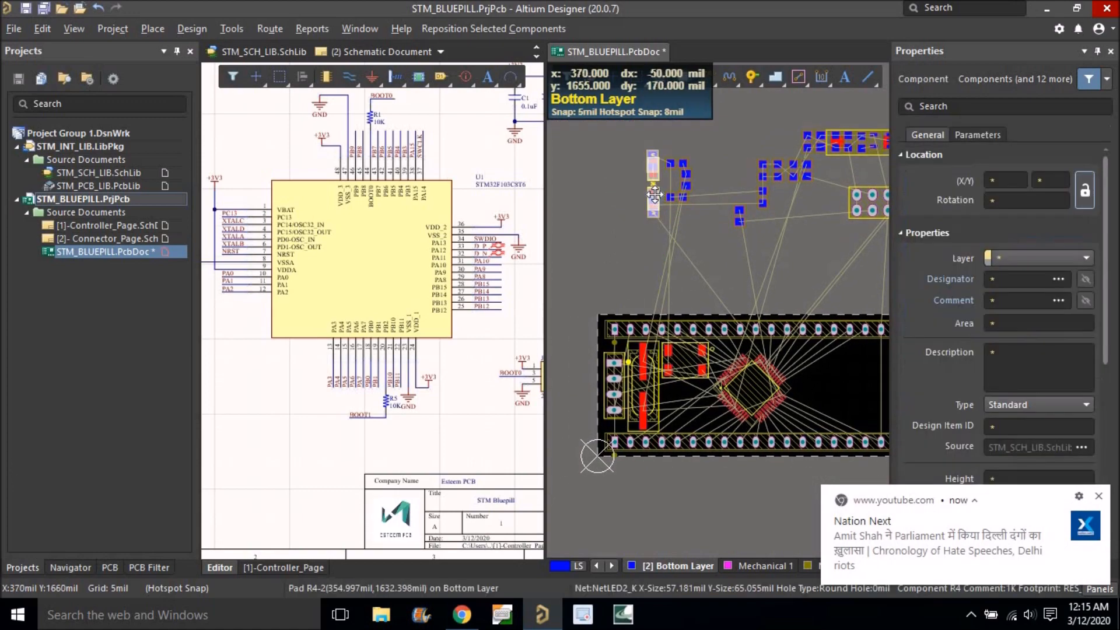
scroll(654, 192, "up", 2, "ctrl")
right_click_drag(651, 214, 661, 184)
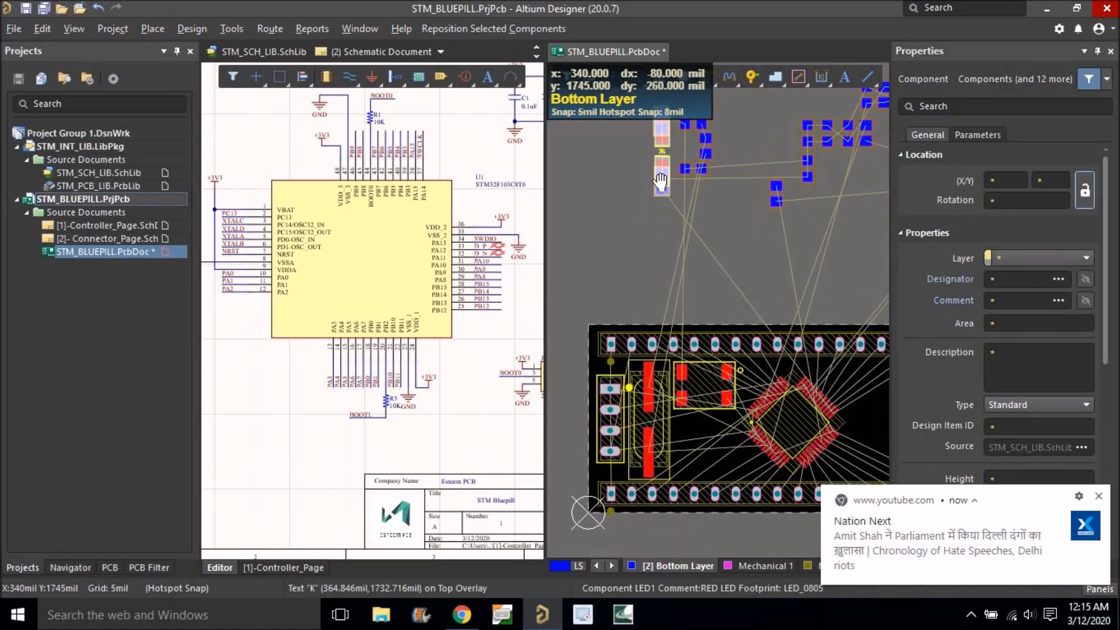
right_click_drag(660, 146, 660, 162)
left_click_drag(660, 162, 569, 400)
right_click_drag(597, 363, 578, 253)
scroll(586, 274, "down", 1, "ctrl")
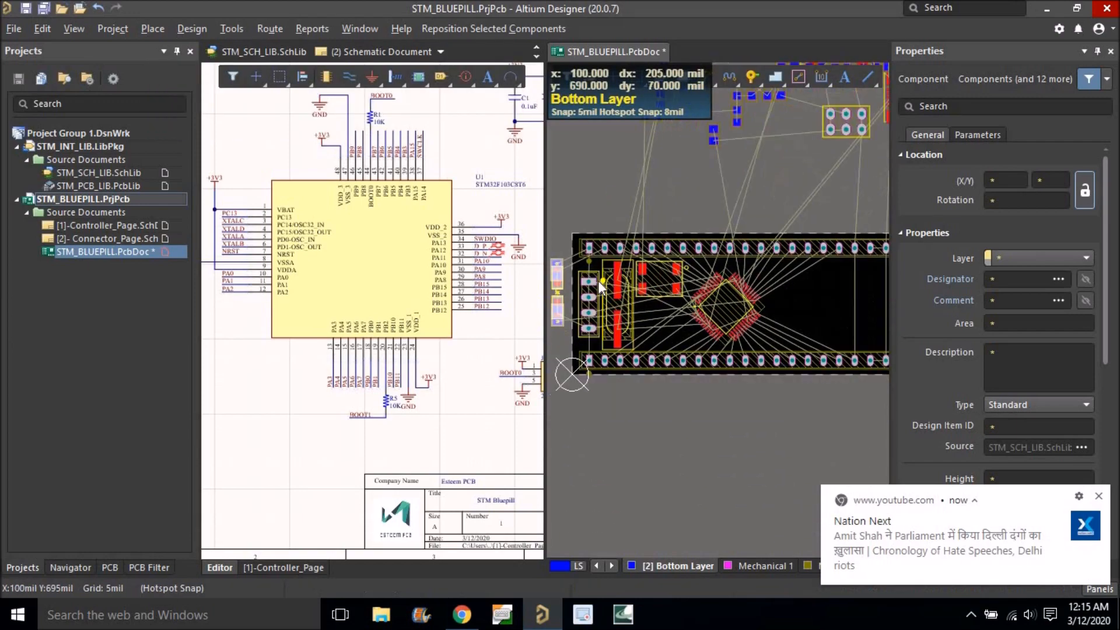
Shift U1, the four-pad component and the upright elongated component away from the four-pin header to make room.
scroll(716, 306, "up", 1, "ctrl")
left_click_drag(736, 301, 760, 304)
left_click_drag(649, 272, 681, 303)
left_click_drag(604, 306, 607, 335)
scroll(717, 330, "down", 3, "ctrl")
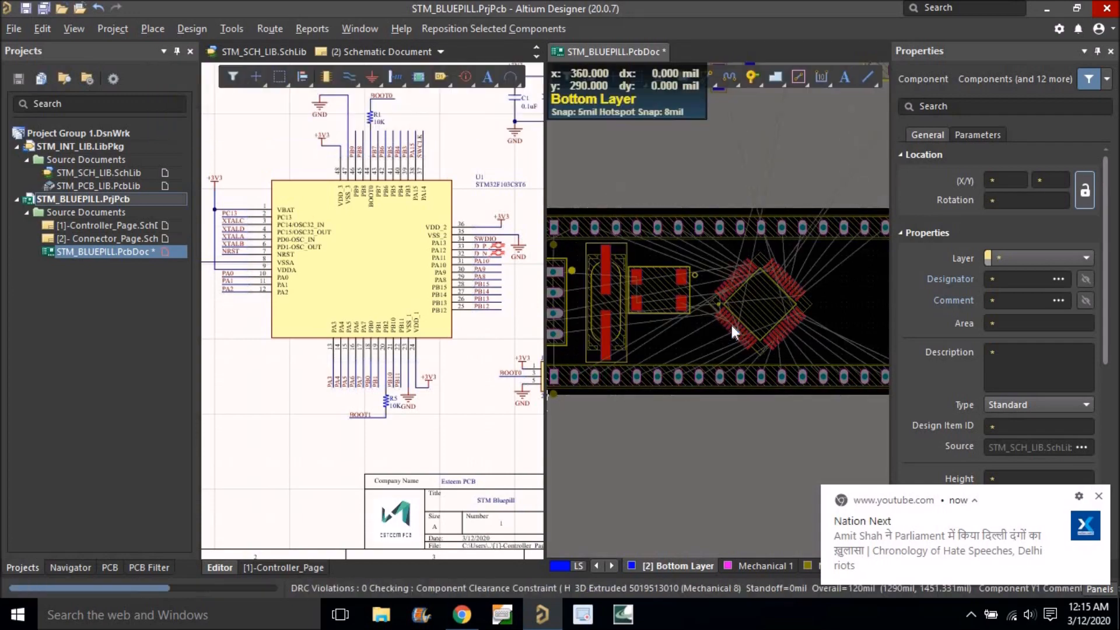
Place the LED and resistor column between the four-pin header and the elongated component, and clear the selection.
scroll(639, 303, "up", 3, "ctrl")
left_click_drag(590, 316, 662, 335)
left_click(583, 347)
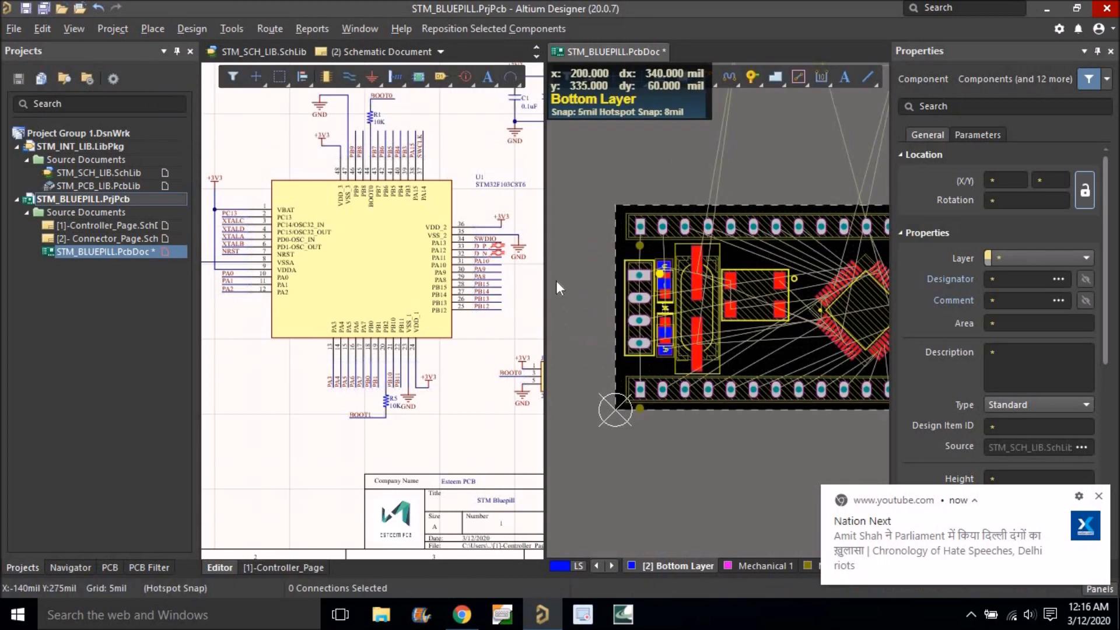
Examine the remaining parked components and the circuitry around U1 in the controller schematic.
scroll(554, 279, "down", 3, "ctrl")
scroll(662, 265, "up", 3, "ctrl")
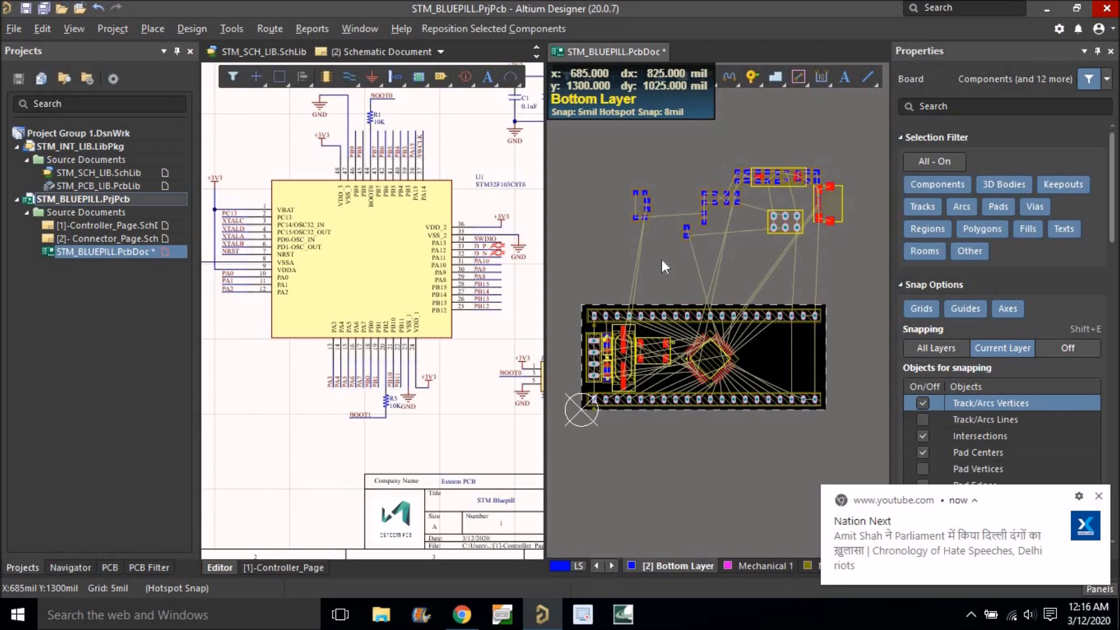
right_click_drag(645, 269, 661, 211)
mouse_move(663, 231)
right_mouse_down()
mouse_move(663, 210)
mouse_move(668, 223)
right_mouse_up()
scroll(673, 215, "down", 2, "ctrl")
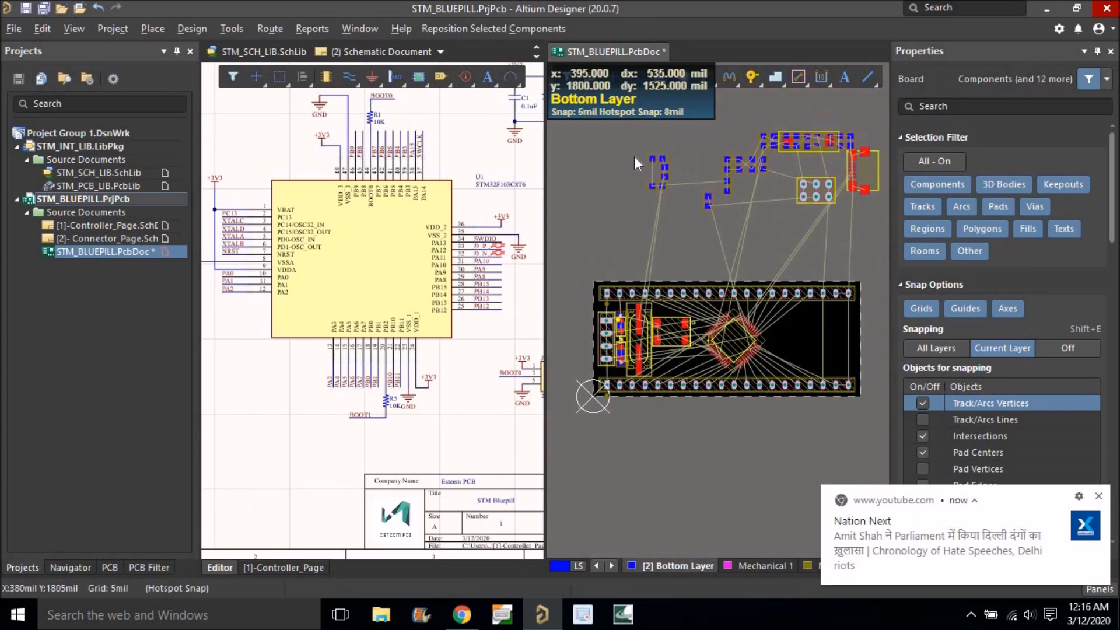
scroll(615, 423, "up", 2, "ctrl")
scroll(345, 232, "down", 3, "ctrl")
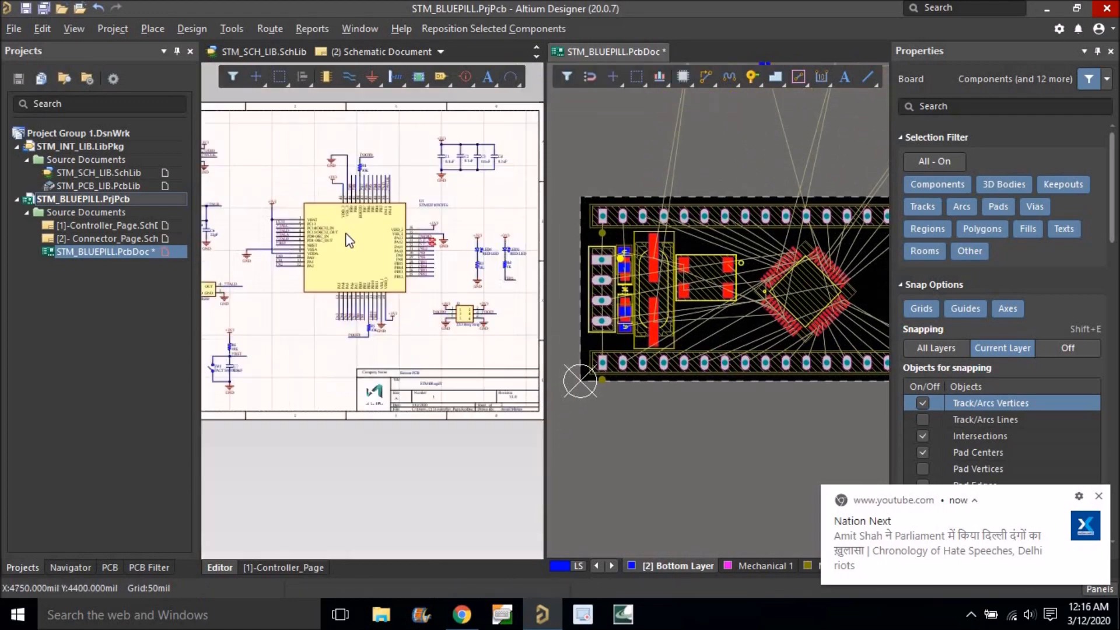
left_click(367, 212)
right_click_drag(462, 188, 412, 211)
scroll(412, 204, "up", 1, "ctrl")
scroll(330, 286, "up", 2, "ctrl")
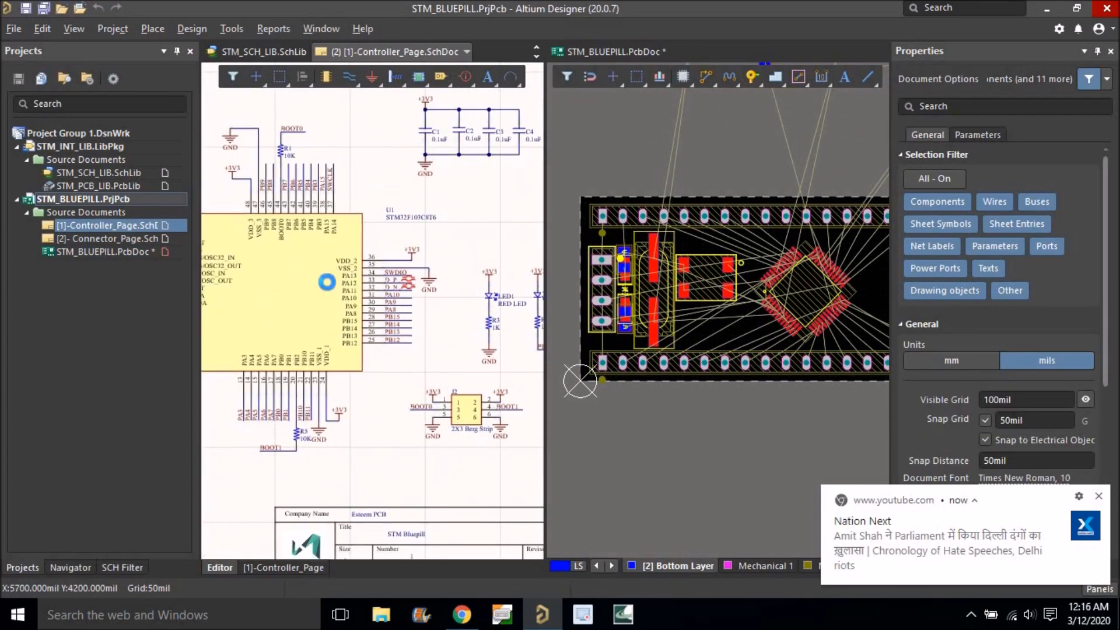
left_click(326, 282)
scroll(388, 226, "down", 2, "ctrl")
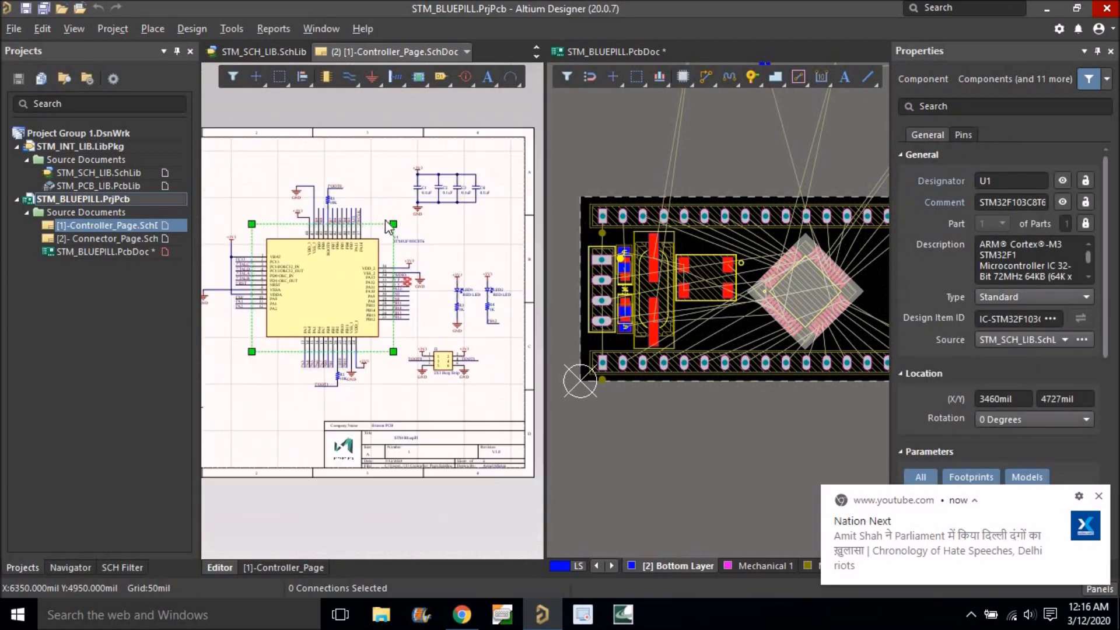
left_click(304, 218)
scroll(385, 175, "up", 3, "ctrl")
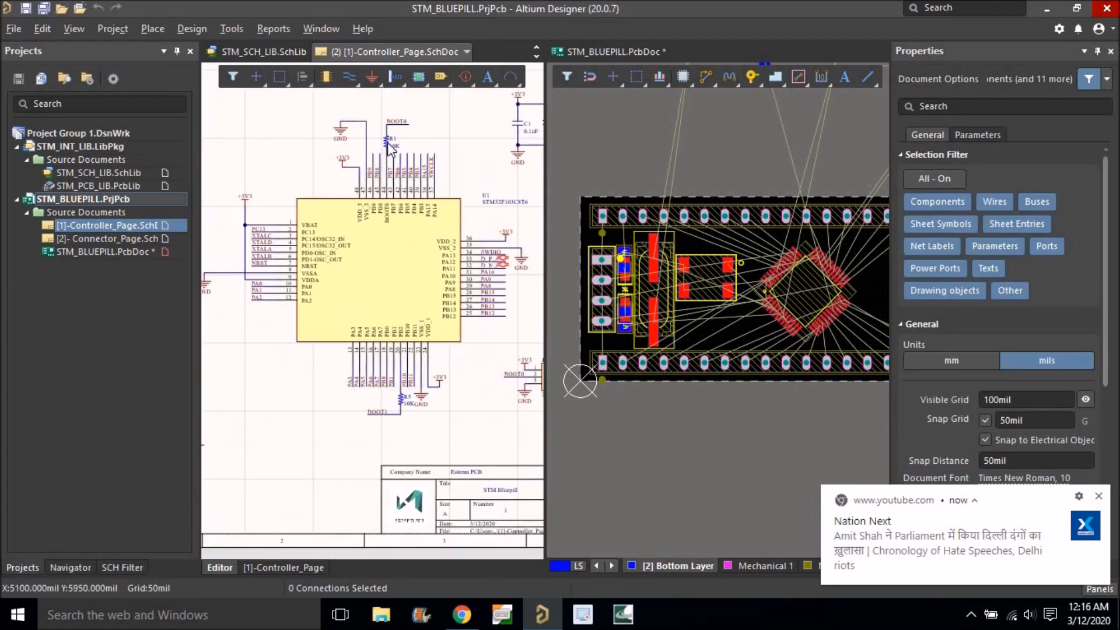
Select 10K resistors R1 and R5 in the schematic, reposition them on the PCB, and place R1 between the four-pad component and U1.
left_click(388, 149)
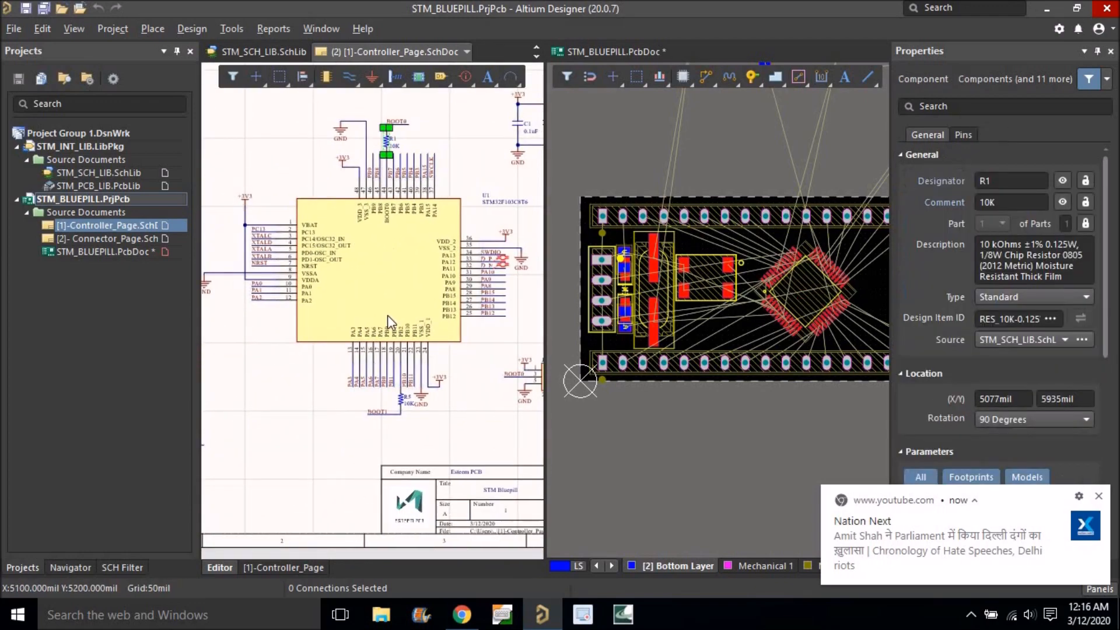
left_click(401, 402, "shift")
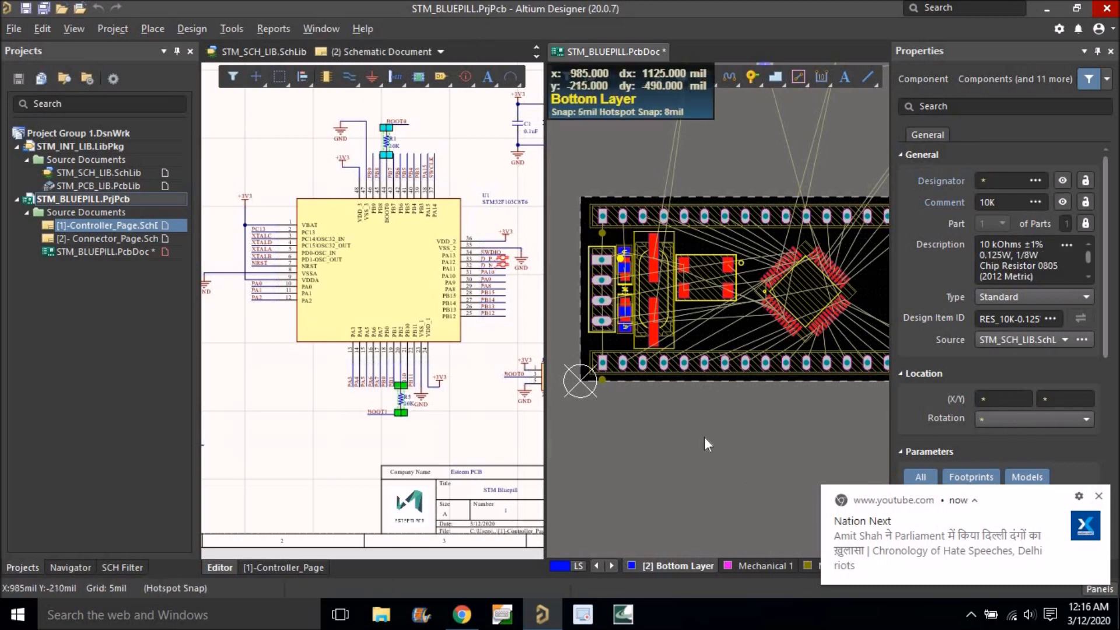
right_click_drag(696, 415, 652, 421)
scroll(654, 405, "down", 1, "ctrl")
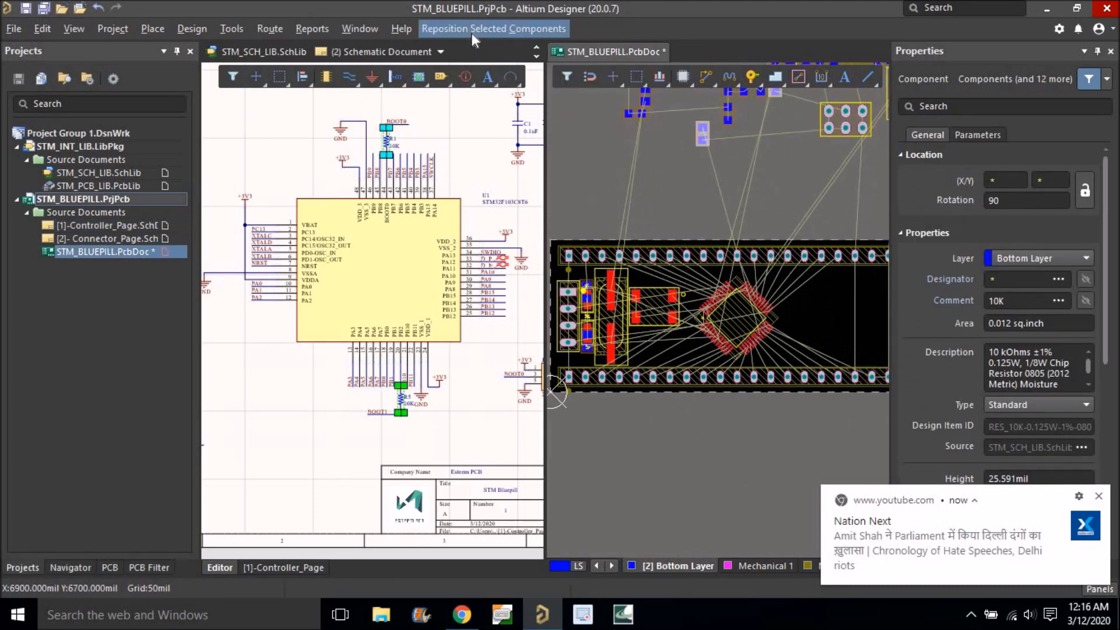
left_click(472, 29)
scroll(680, 306, "up", 2, "ctrl")
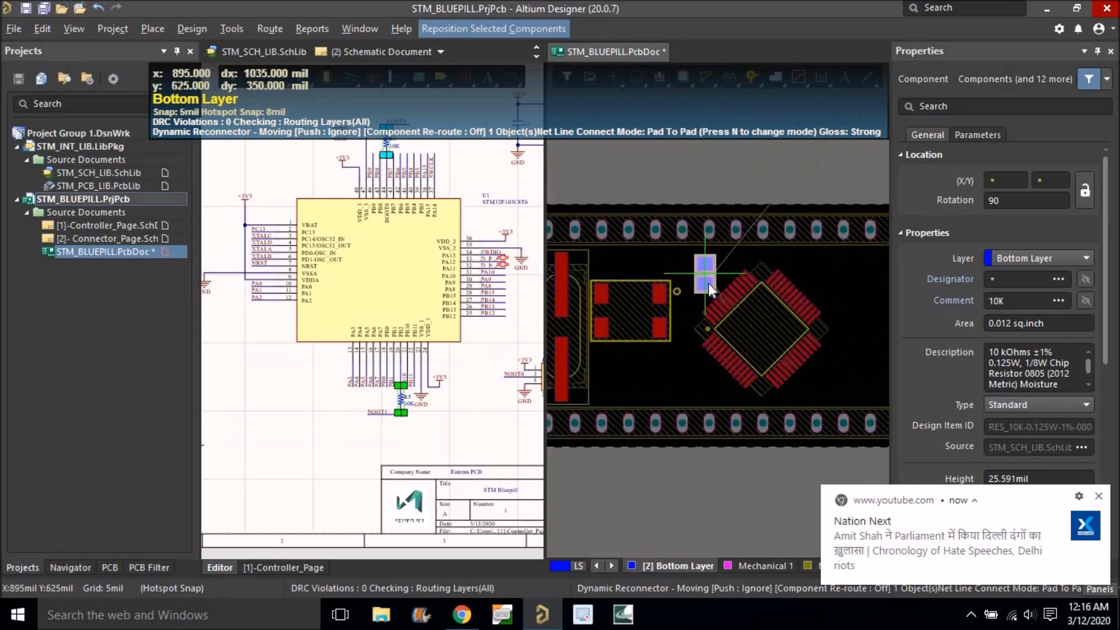
scroll(723, 289, "up", 3, "ctrl")
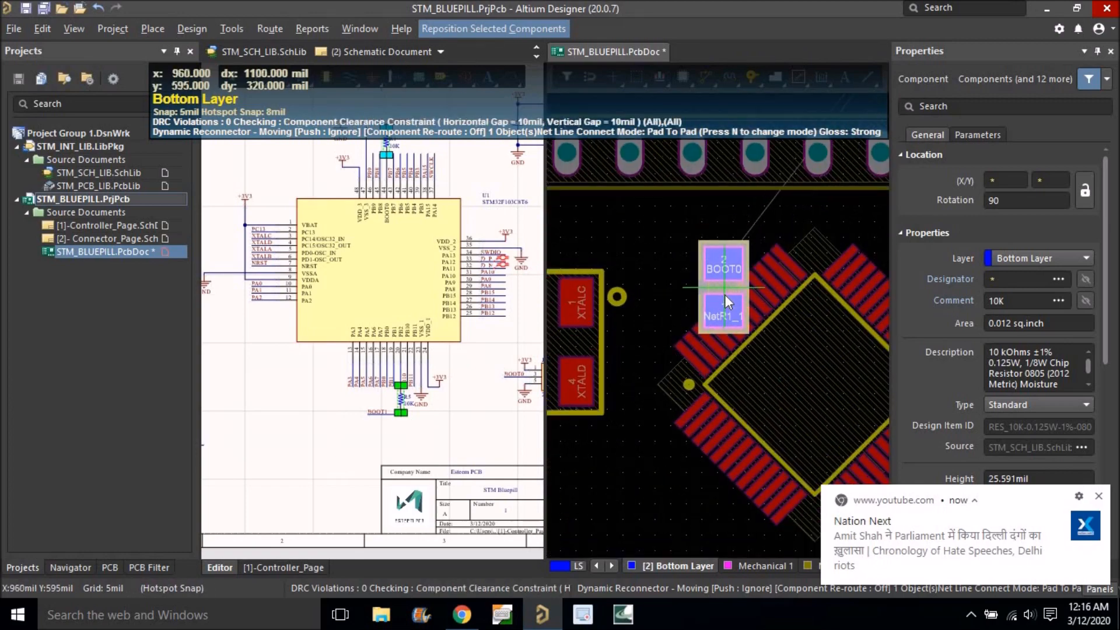
left_click(684, 271)
Place R5 at X 1300, Y 235 mil, between U1's lower-right pads and the lower pin row.
scroll(653, 275, "down", 2, "ctrl")
scroll(664, 297, "down", 2, "ctrl")
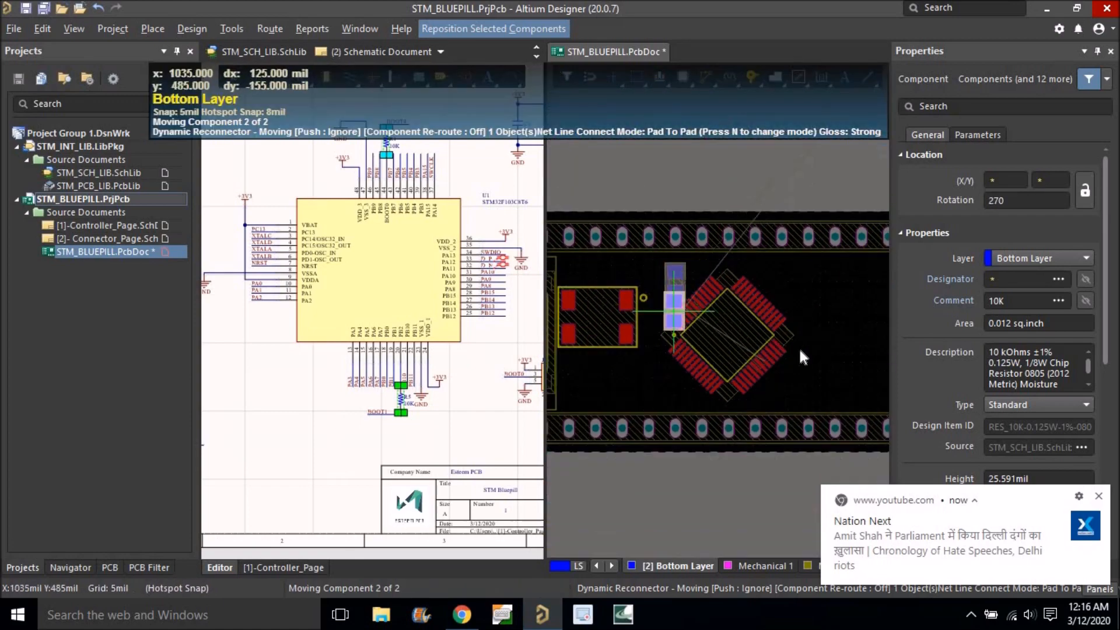
scroll(810, 354, "up", 2, "ctrl")
scroll(770, 396, "up", 3, "ctrl")
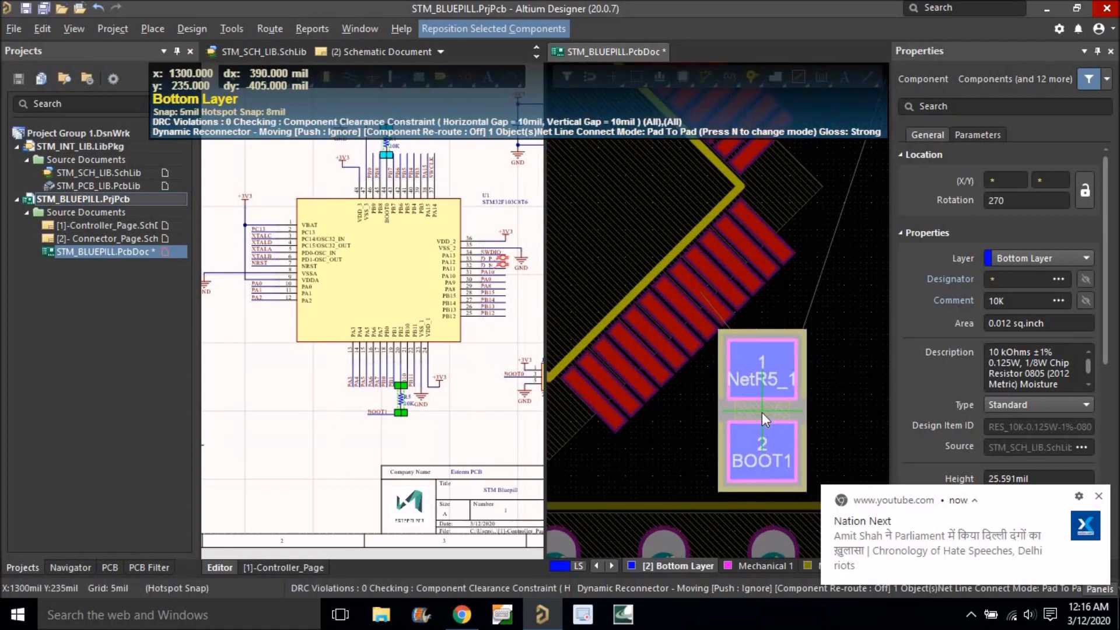
left_click(762, 412)
scroll(803, 312, "down", 2, "ctrl")
left_click(603, 436)
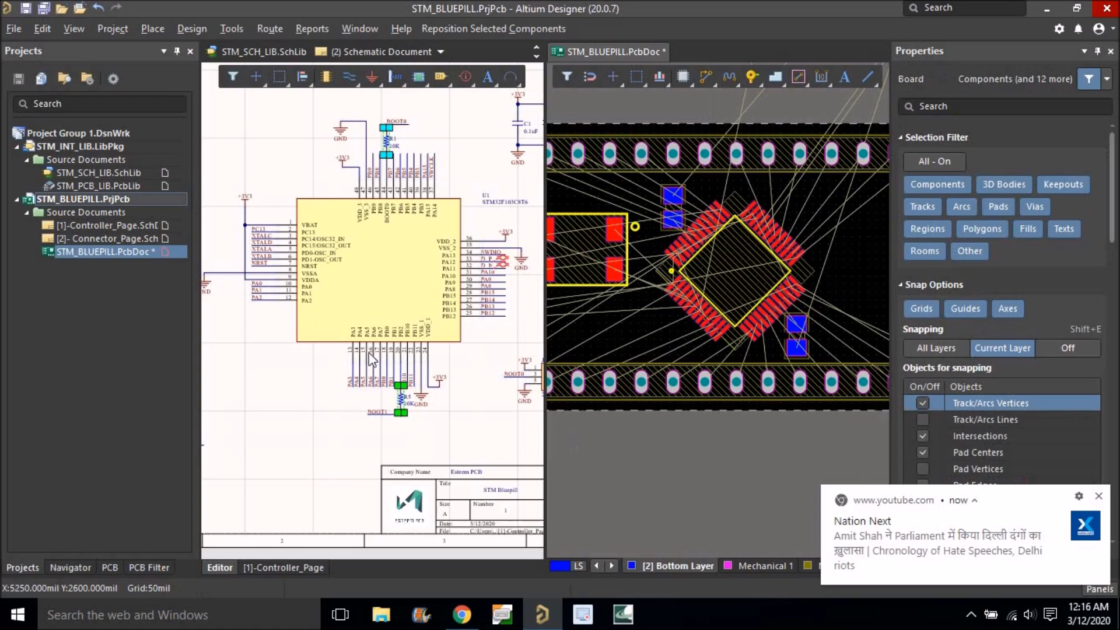
Select the four 0.1uF capacitors C1, C2, C3 and C4 together in the controller schematic.
scroll(434, 382, "down", 2, "ctrl")
left_click(435, 382)
scroll(442, 258, "up", 3, "ctrl")
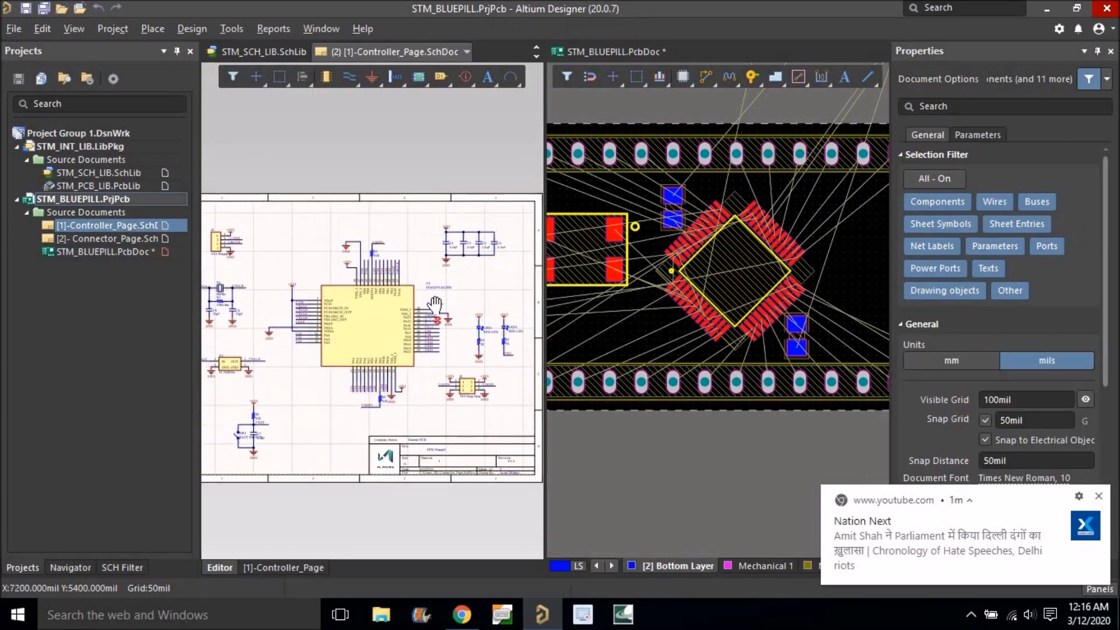
scroll(360, 271, "up", 2, "ctrl")
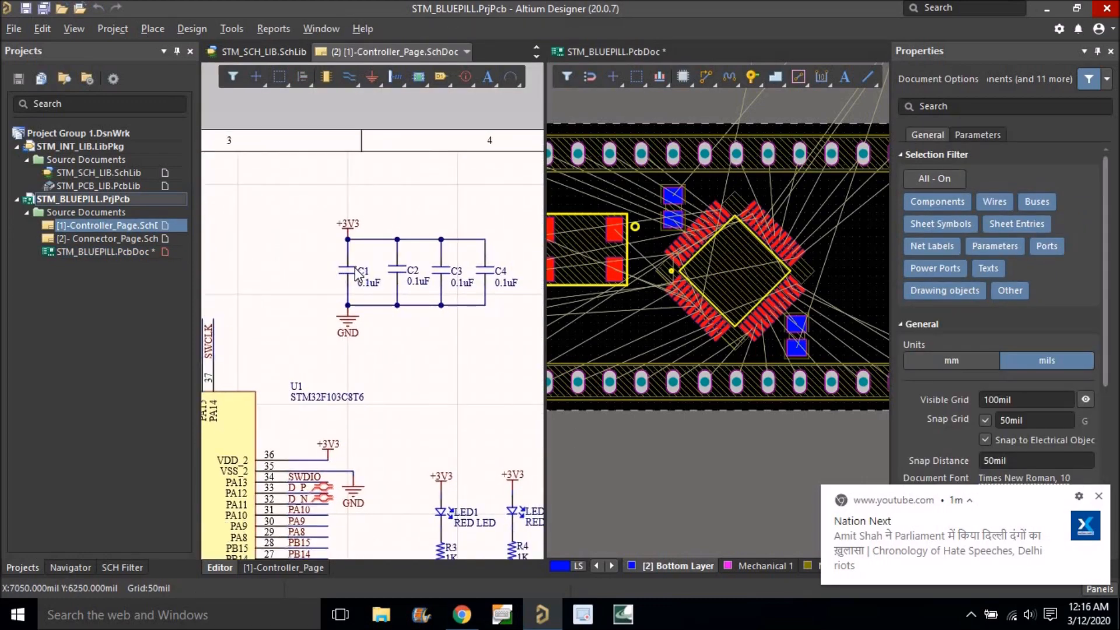
left_click(351, 270)
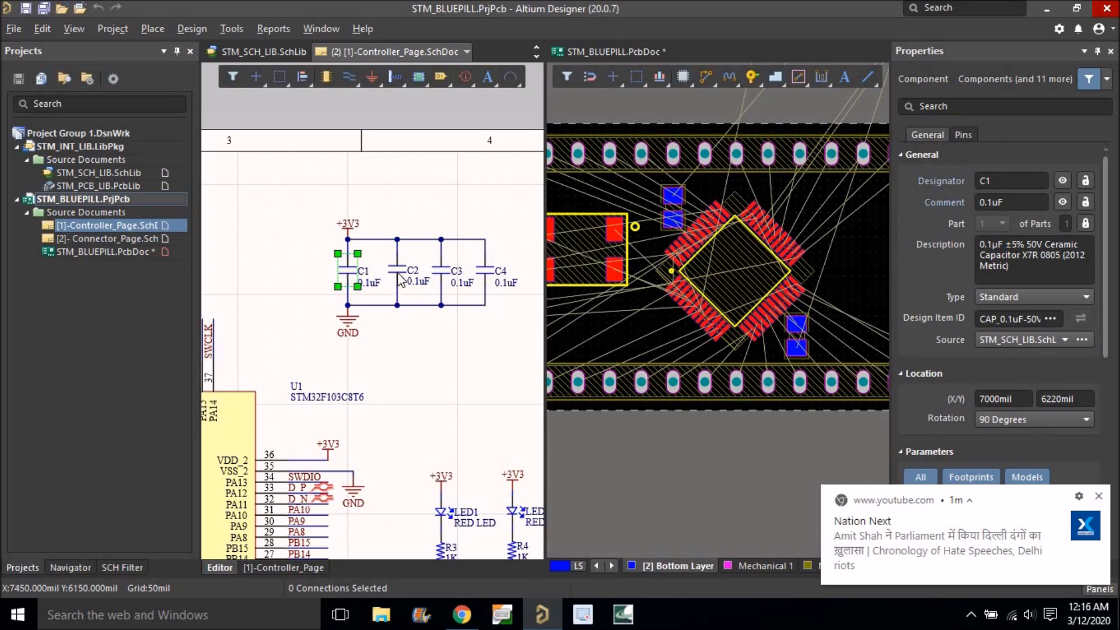
left_click(414, 272, "shift")
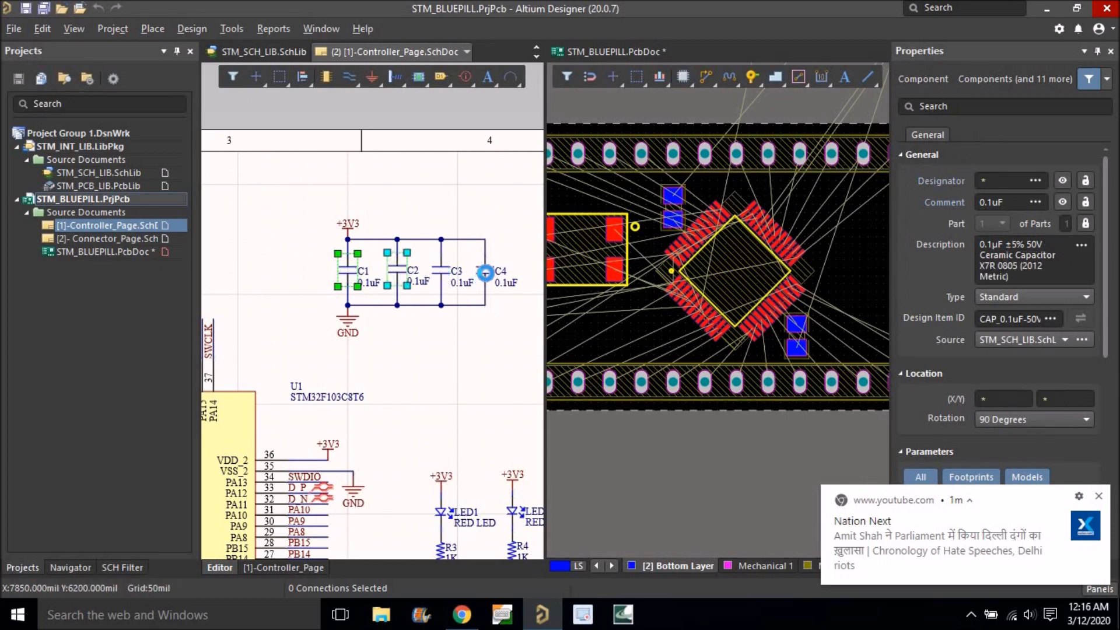
left_click(489, 275, "shift")
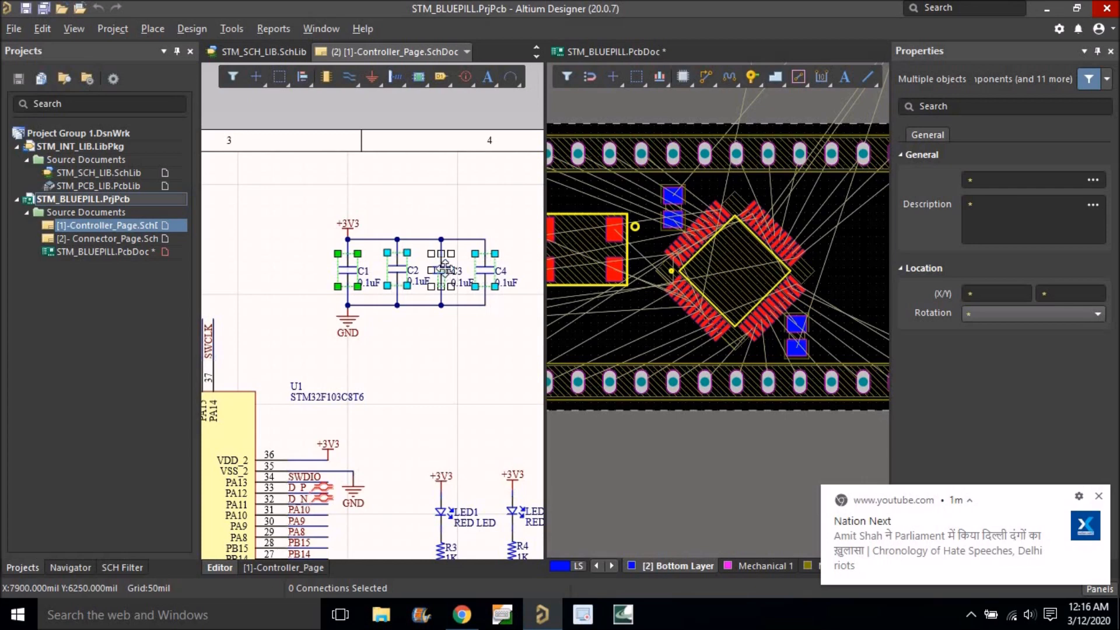
left_click(447, 277, "shift")
Reposition the selected capacitors, placing the first two side by side within U1's outline, the first rotated so its +3V3 pad points down.
scroll(661, 297, "down", 2, "ctrl")
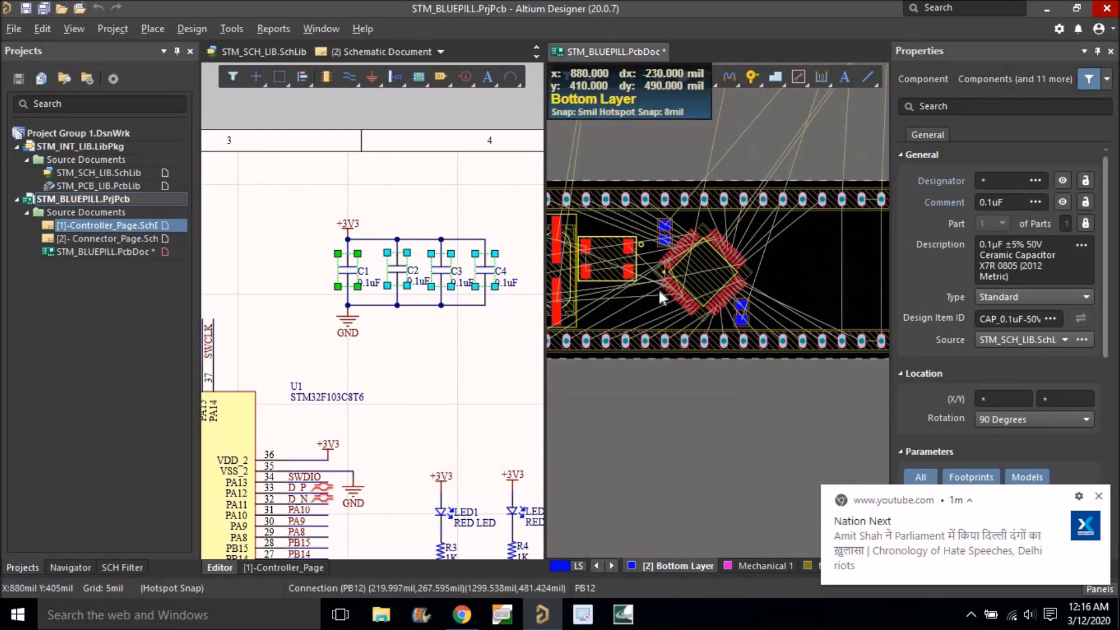
left_click(717, 299)
scroll(718, 299, "down", 1, "ctrl")
scroll(716, 299, "up", 1)
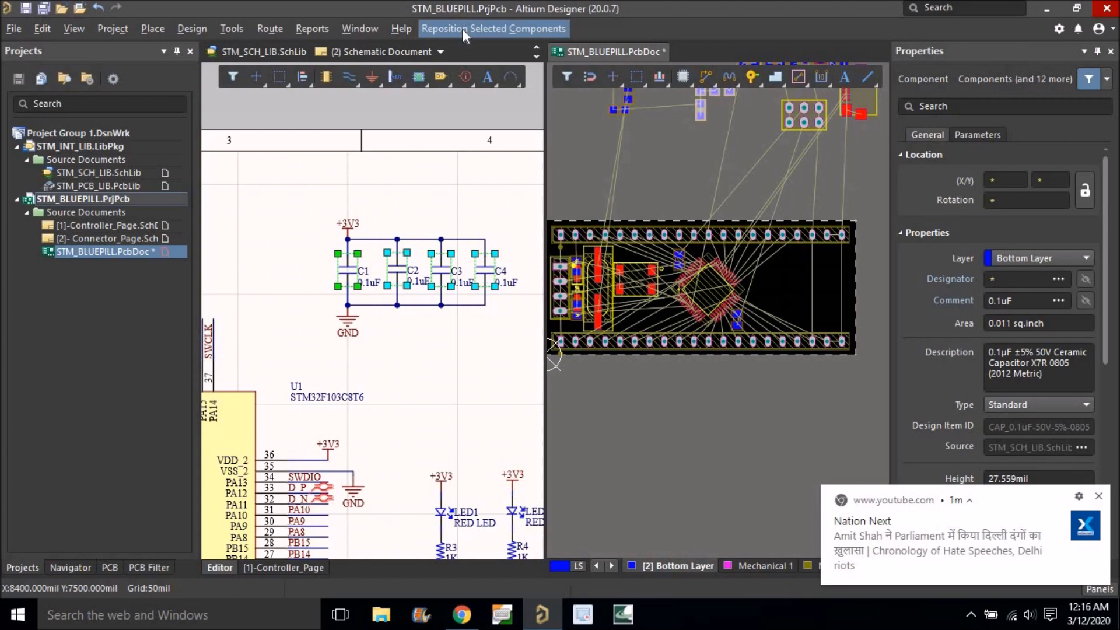
left_click(465, 30)
scroll(717, 327, "up", 5, "ctrl")
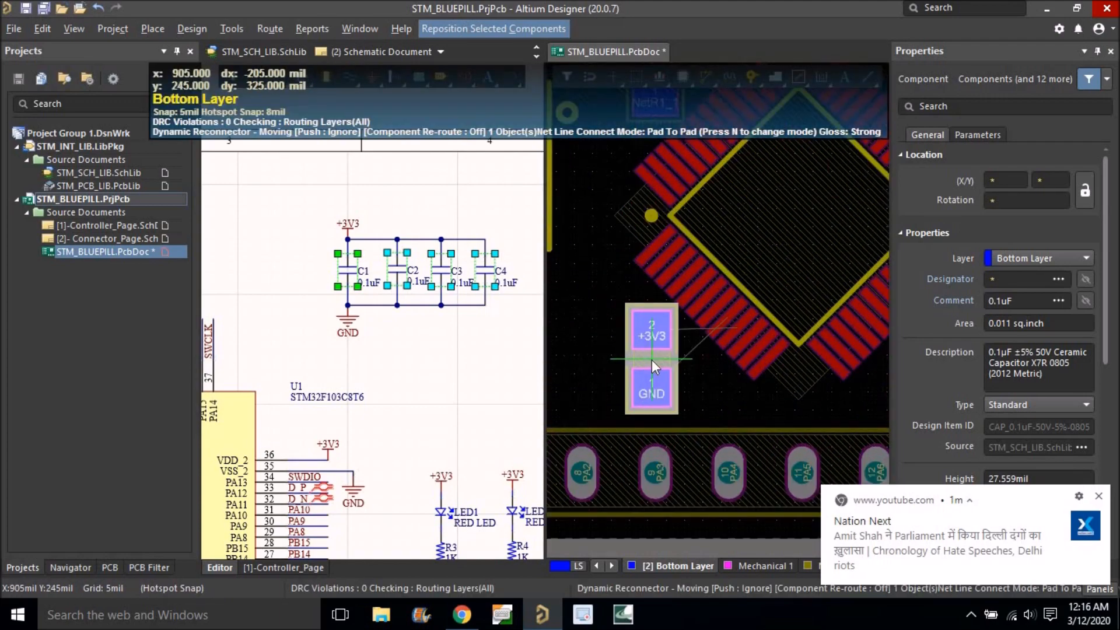
scroll(652, 359, "up", 3, "ctrl")
key("space")
key("space")
key("space")
key("space")
key("space")
key("space")
key("space")
key("space")
scroll(636, 332, "down", 2, "ctrl")
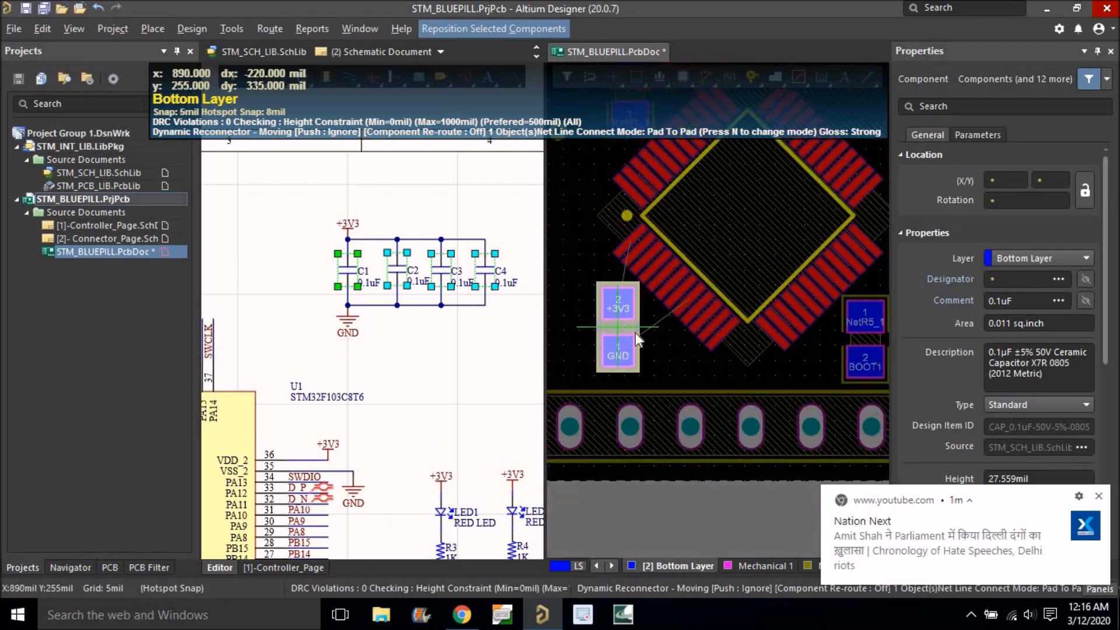
scroll(726, 213, "up", 2, "ctrl")
key("space")
key("space")
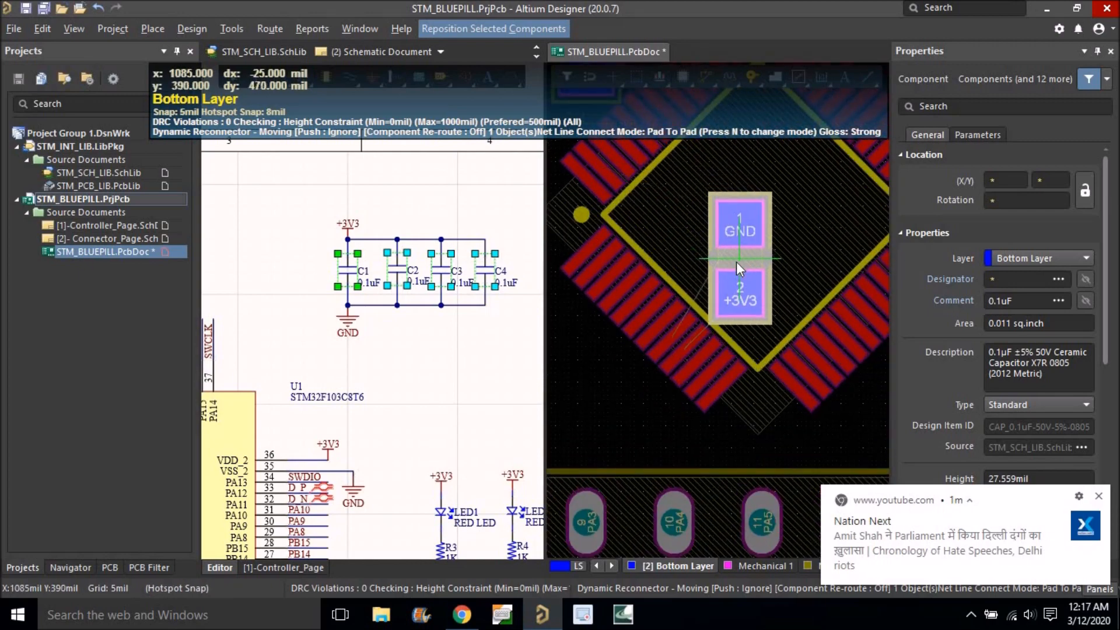
left_click(724, 259)
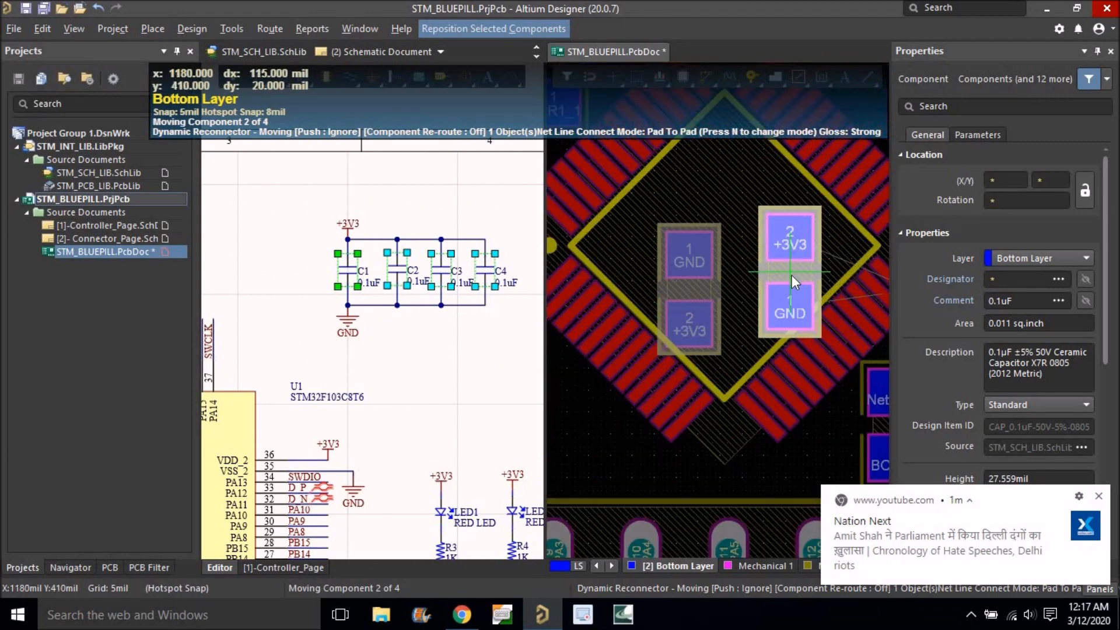
scroll(767, 274, "up", 1, "ctrl")
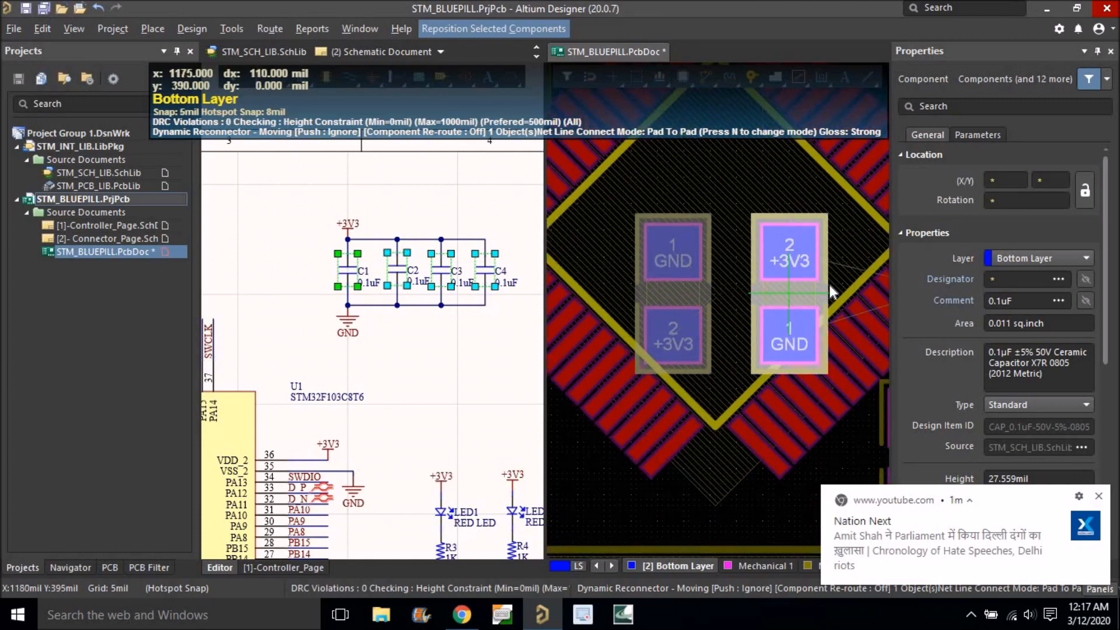
left_click(794, 293)
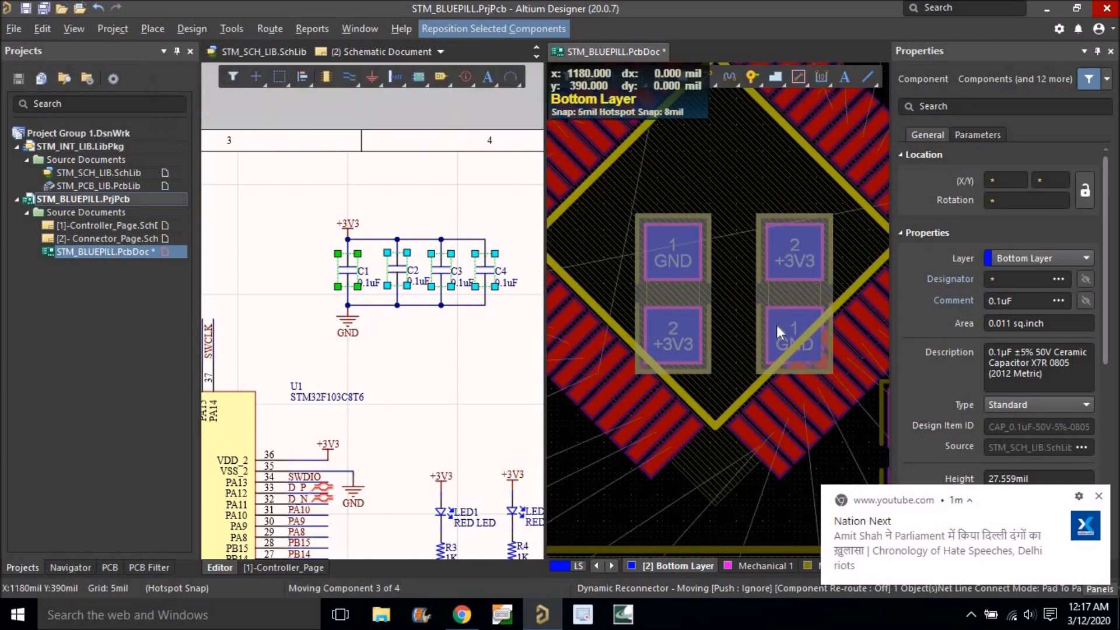
Rotate the third capacitor so its +3V3 pad points up and place it at X 1180, Y 550 mil, directly above the second.
scroll(726, 213, "up", 3, "ctrl")
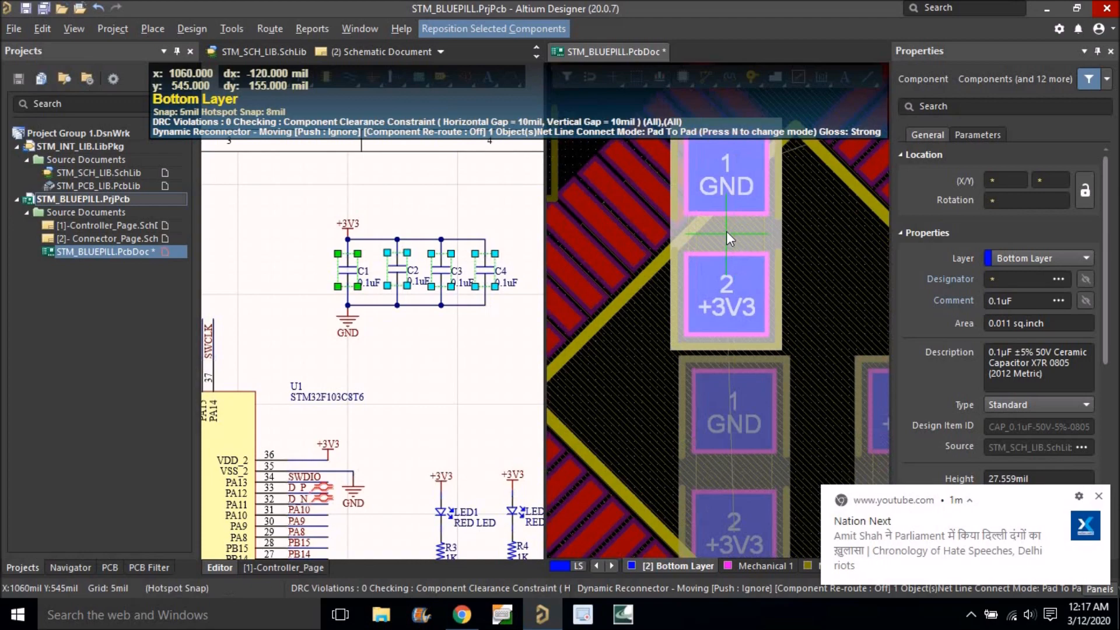
key("space")
key("space")
scroll(710, 227, "down", 1, "ctrl")
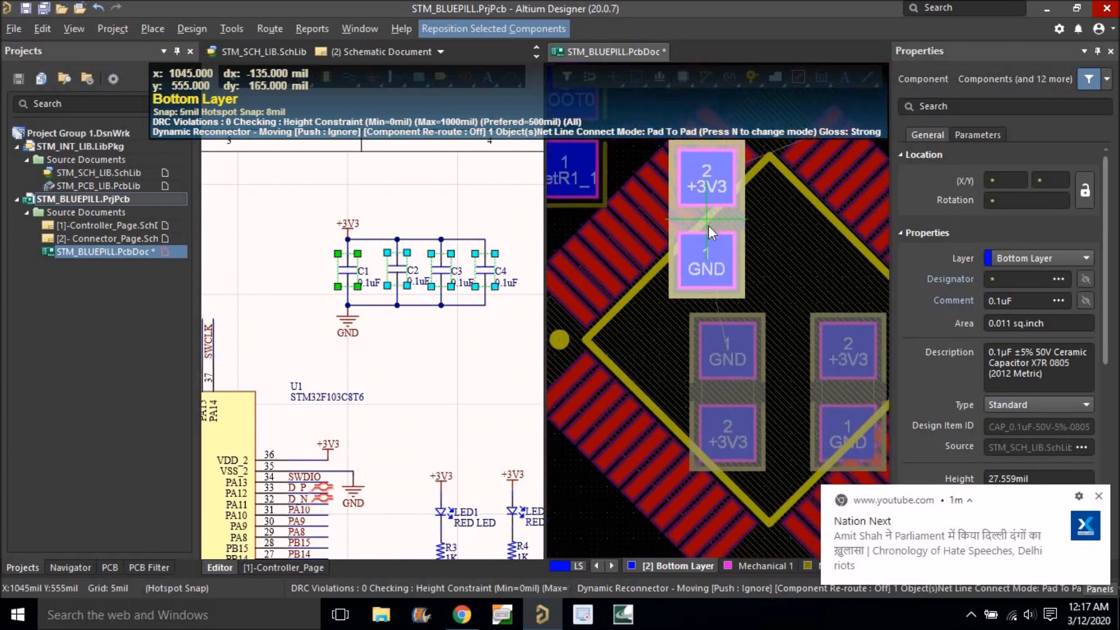
scroll(709, 226, "down", 1, "ctrl")
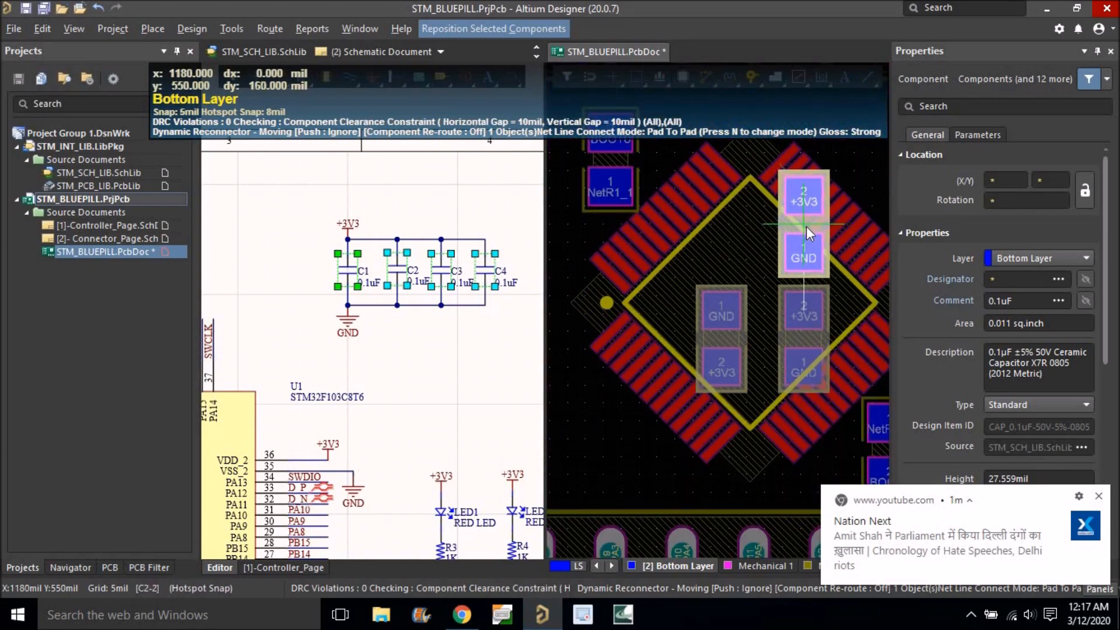
left_click(806, 226)
Rotate the last capacitor with its +3V3 pad up and place it at X 990, Y 385 mil, left of the first within U1's outline.
key("space")
key("space")
key("space")
key("space")
key("space")
key("space")
key("space")
key("space")
key("space")
key("space")
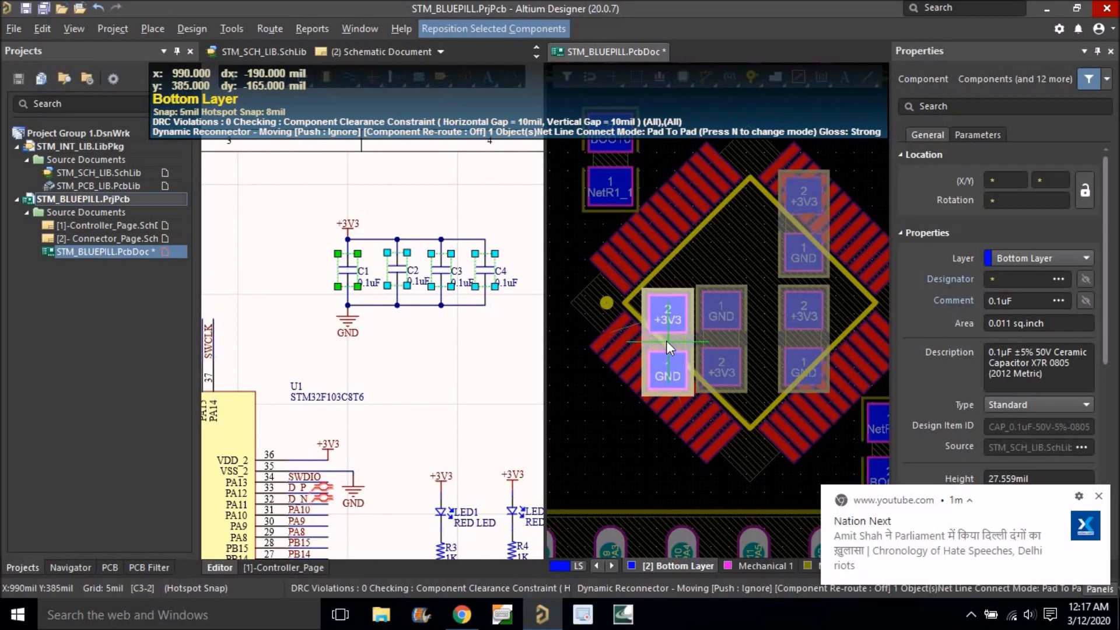
left_click(666, 341)
scroll(695, 255, "down", 3, "ctrl")
left_click(711, 351)
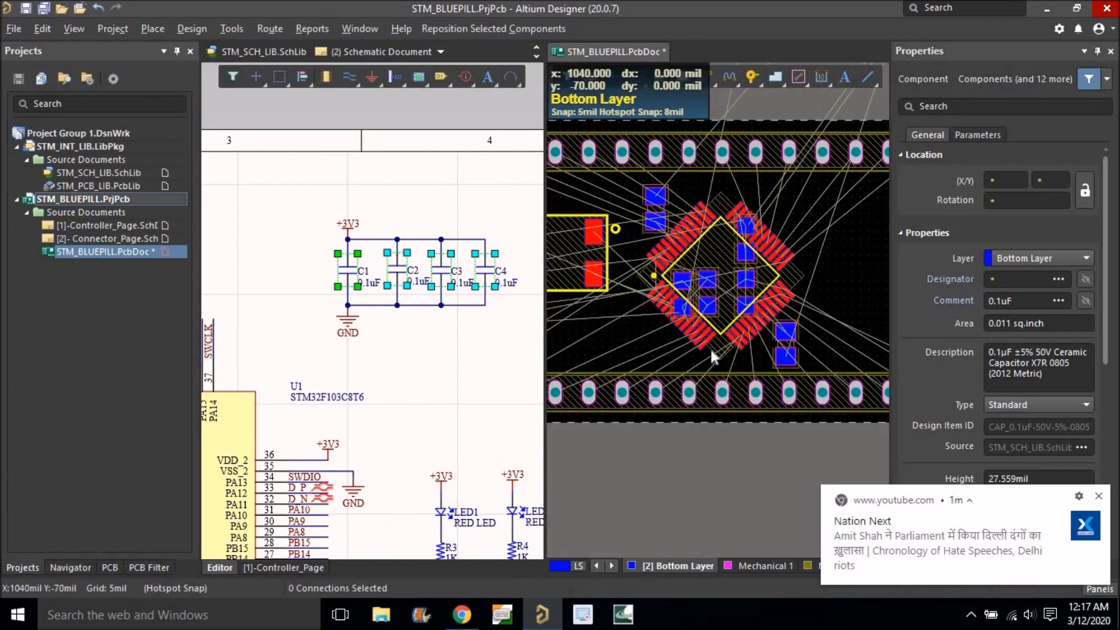
Select LED1, LED2, R3 and R4 in the controller schematic to check where they sit on the PCB, and clear the selection.
scroll(711, 354, "down", 3, "ctrl")
scroll(432, 282, "down", 5, "ctrl")
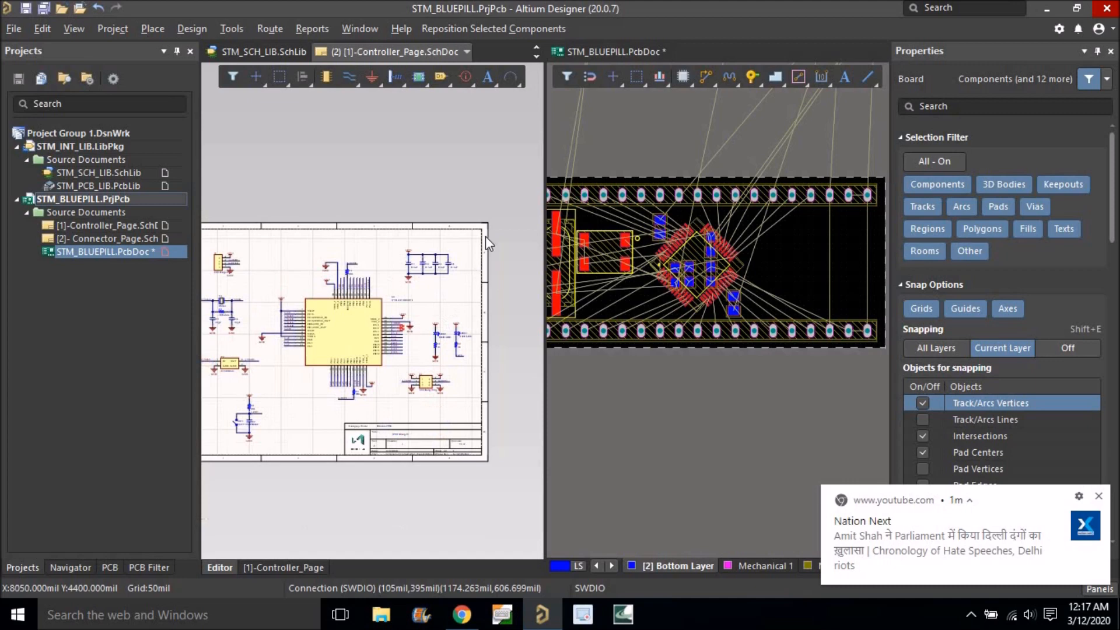
left_click(456, 283)
scroll(444, 315, "up", 4, "ctrl")
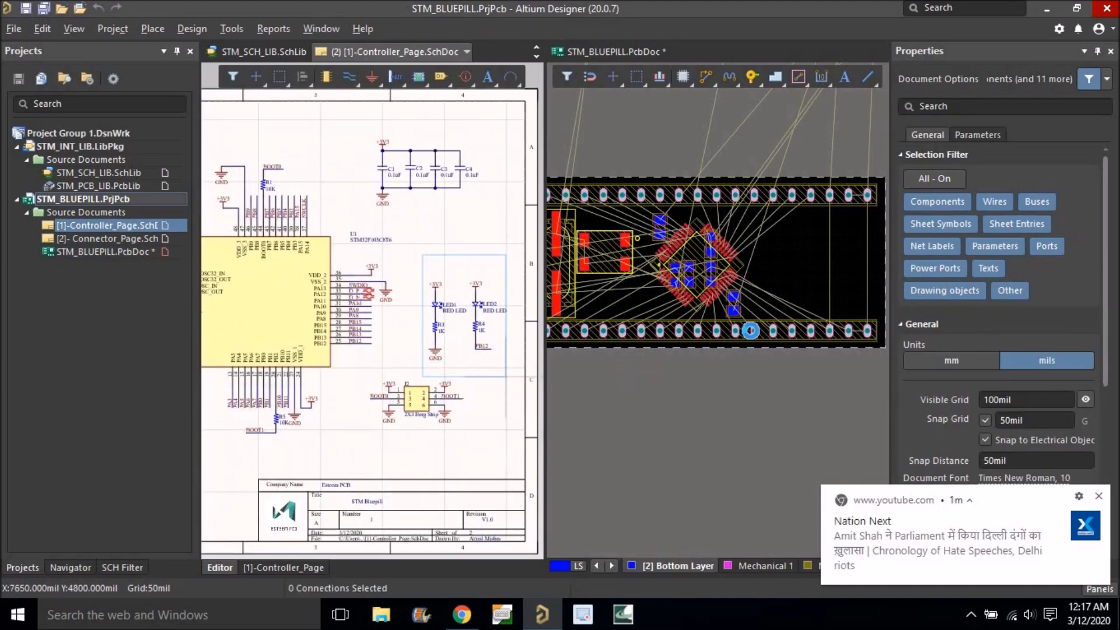
scroll(732, 324, "down", 4, "ctrl")
scroll(646, 304, "up", 2, "ctrl")
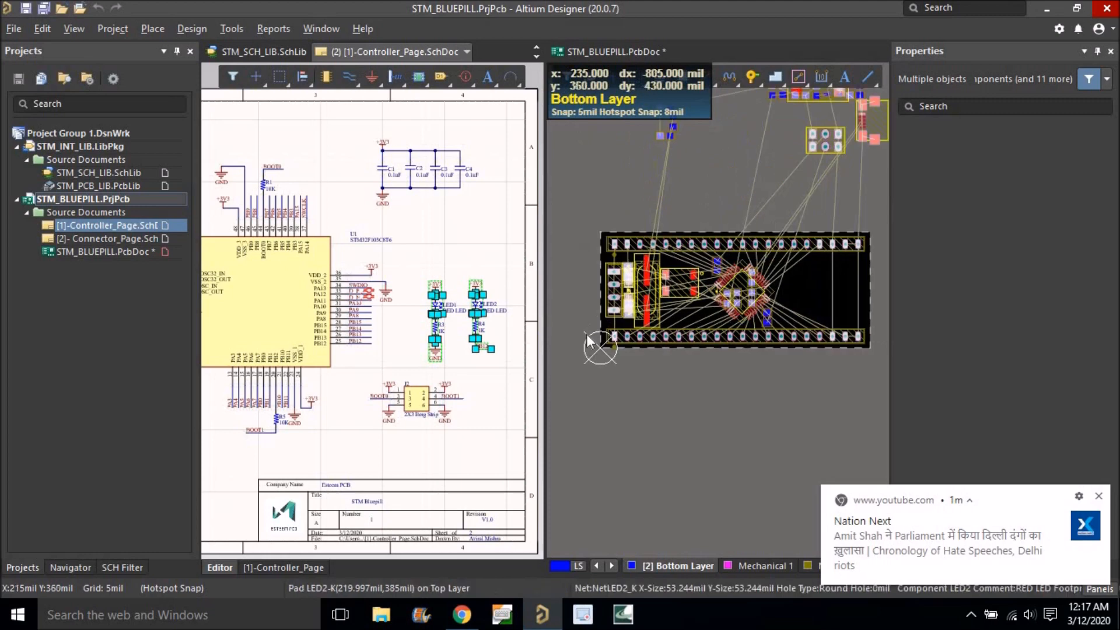
left_click(487, 401)
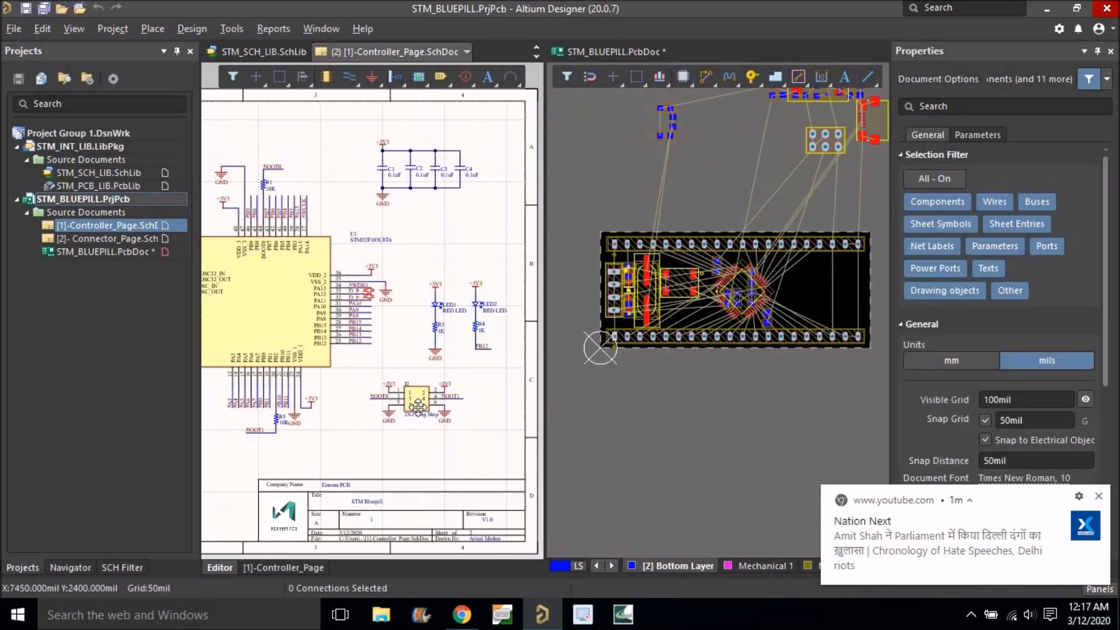
Select the 2X3 berg strip J2 in the schematic and place micro USB connector J3 at the board's right edge between the pin rows.
left_click(417, 402)
scroll(590, 349, "down", 1, "ctrl")
left_click_drag(830, 162, 808, 306)
scroll(807, 306, "up", 3, "ctrl")
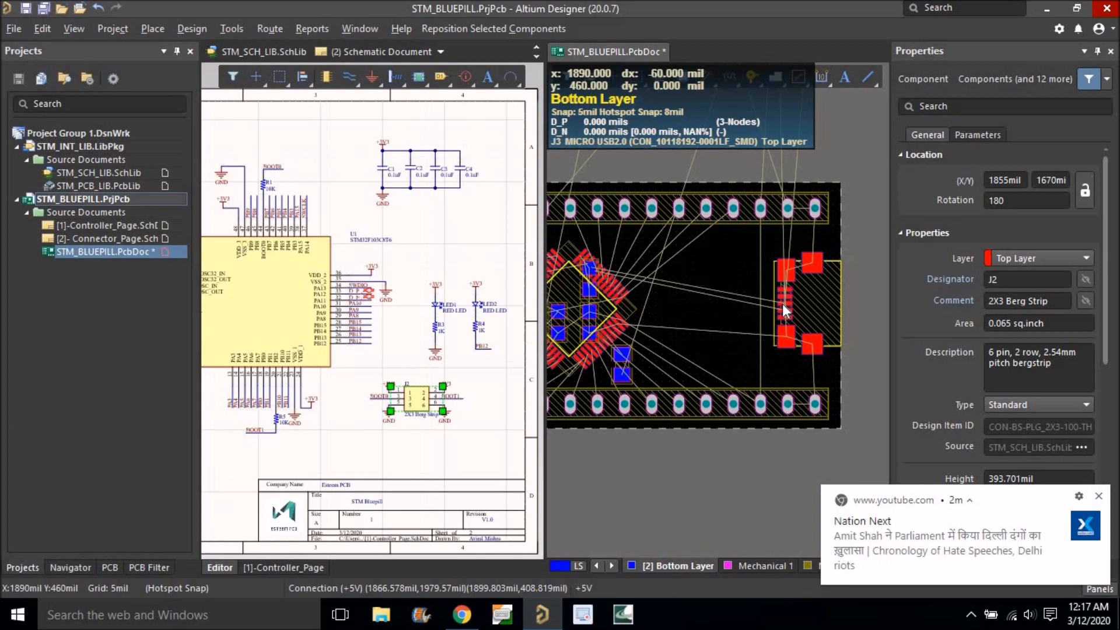
Move berg strip J2 onto the board between U1 and the micro USB connector, just above the lower pin row.
scroll(796, 298, "down", 2, "ctrl")
scroll(797, 297, "down", 2, "ctrl")
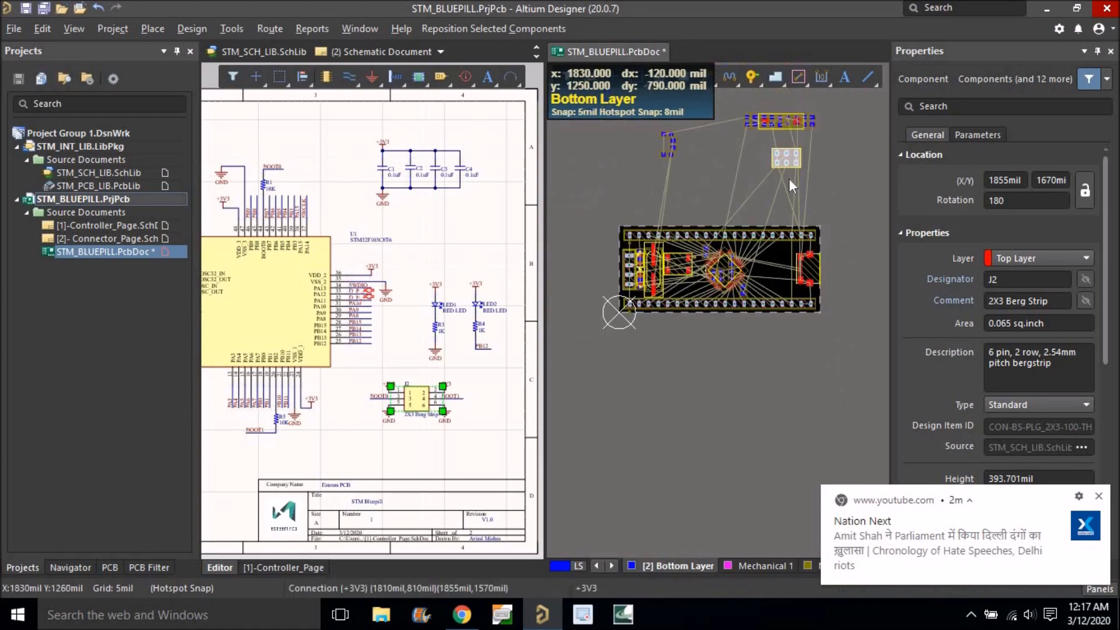
left_click_drag(789, 283, 775, 291)
Select the off-board component group containing the NRST part and move it between U1 and J3, just below the upper pin row.
left_click_drag(723, 98, 832, 150)
scroll(789, 120, "up", 2, "ctrl")
left_click_drag(783, 120, 758, 288)
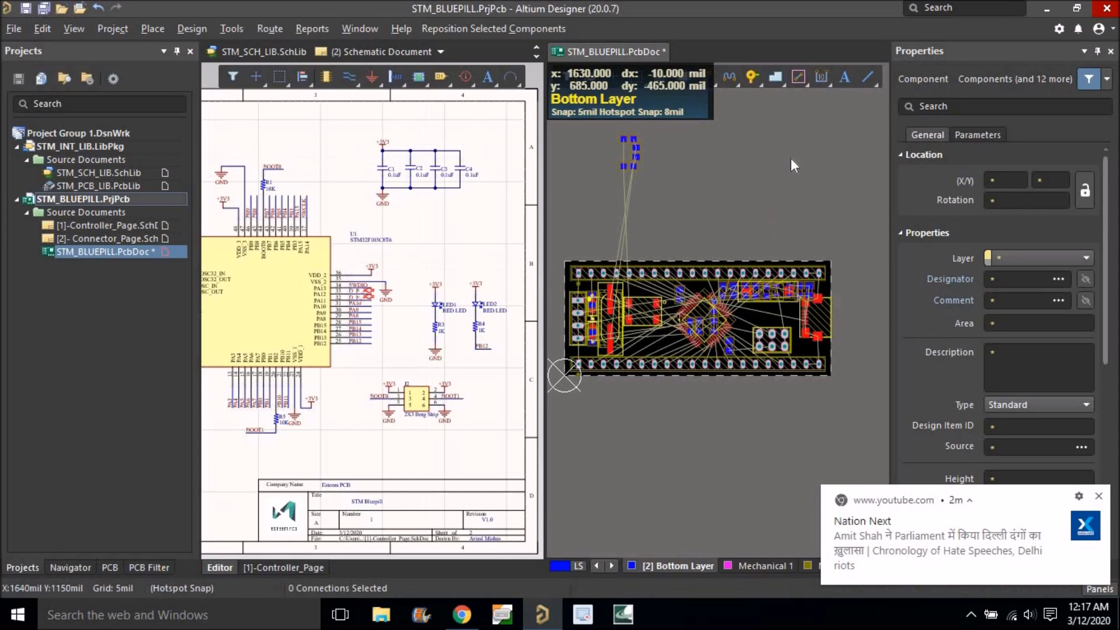
left_click(771, 229)
Nudge C4 and the capacitor directly below it slightly toward U1's centre, keeping the two vertically aligned.
scroll(752, 210, "down", 2, "ctrl")
scroll(753, 273, "up", 6, "ctrl")
scroll(644, 268, "up", 2, "ctrl")
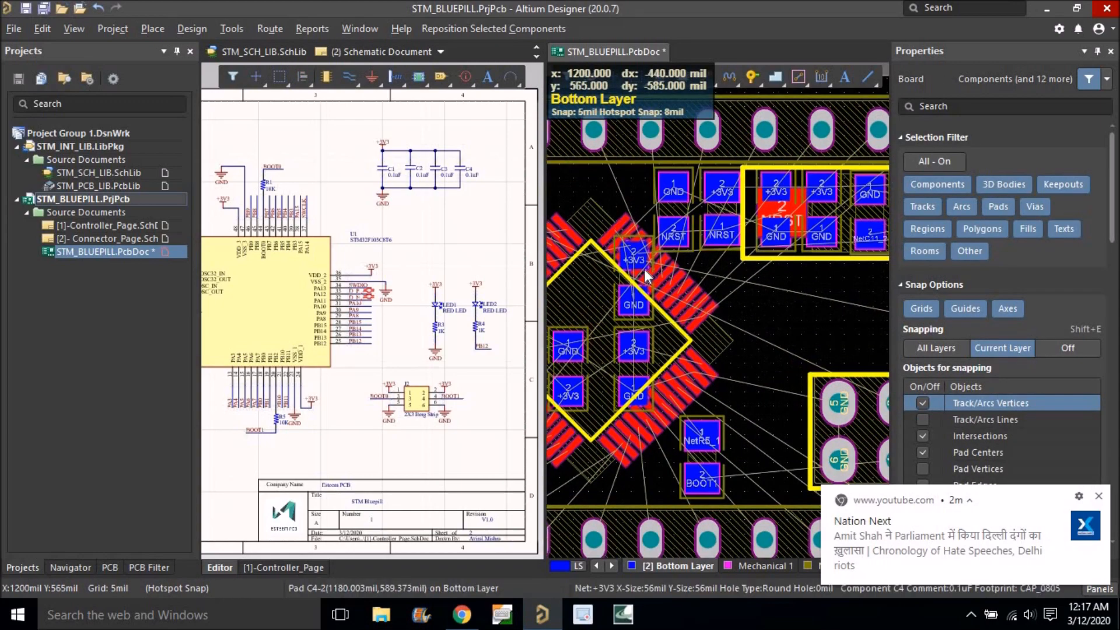
scroll(604, 293, "up", 2, "ctrl")
left_click_drag(605, 293, 617, 283)
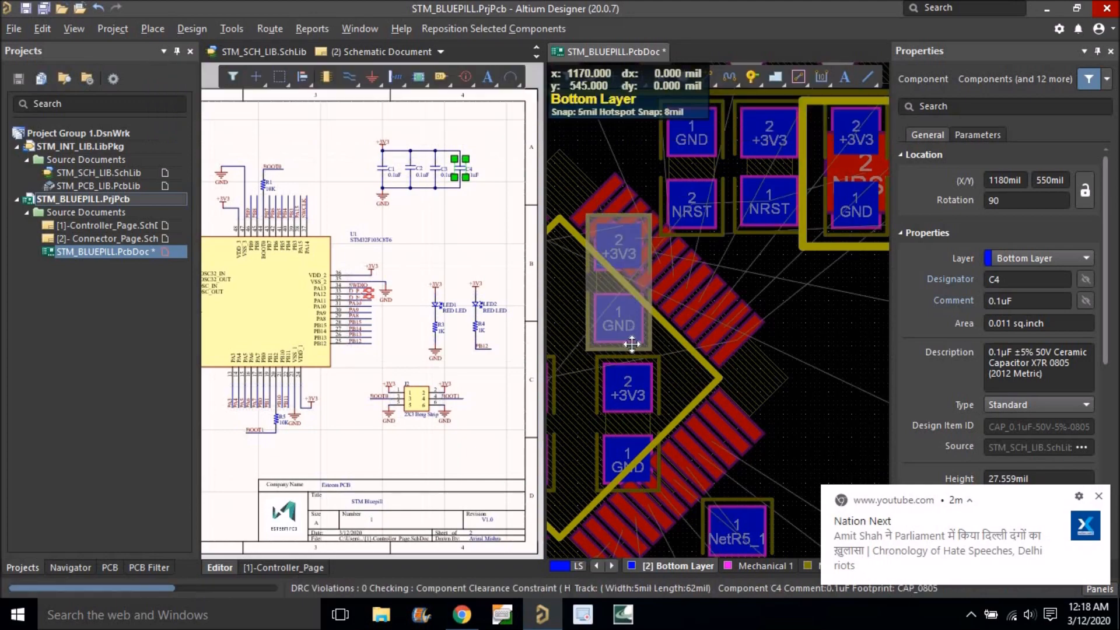
left_click_drag(658, 379, 618, 389)
scroll(640, 227, "down", 4, "ctrl")
left_click(673, 381)
right_click_drag(693, 383, 779, 375)
Select the last off-board group of small components and move it onto the board within the tall two-pad component's outline.
scroll(641, 327, "down", 2, "ctrl")
scroll(698, 282, "down", 2, "ctrl")
scroll(652, 206, "up", 5, "ctrl")
scroll(642, 163, "down", 2, "ctrl")
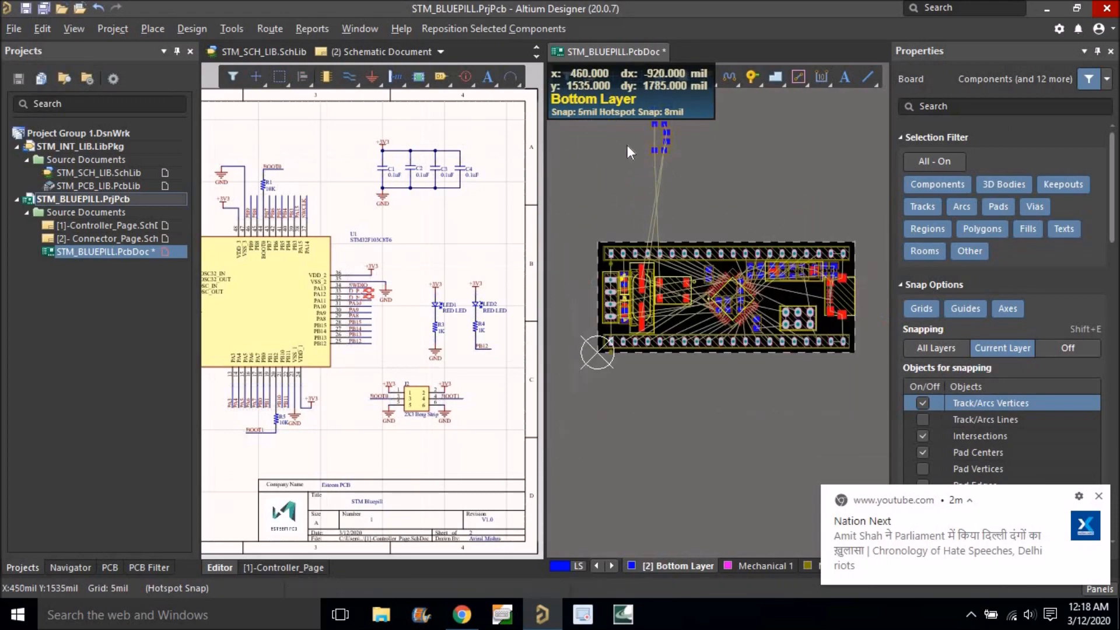
left_click_drag(691, 212, 700, 227)
left_click_drag(636, 140, 709, 232)
scroll(683, 182, "up", 2, "ctrl")
mouse_move(706, 171)
right_mouse_down()
mouse_move(732, 88)
mouse_move(705, 153)
right_mouse_up()
scroll(731, 89, "down", 1, "ctrl")
left_click_drag(705, 153, 674, 326)
left_click(693, 252)
Hide all connection lines on the PCB and save the PCB document.
scroll(677, 206, "down", 2, "ctrl")
right_click_drag(790, 394, 699, 458)
scroll(667, 343, "up", 2, "ctrl")
right_click_drag(667, 349, 702, 354)
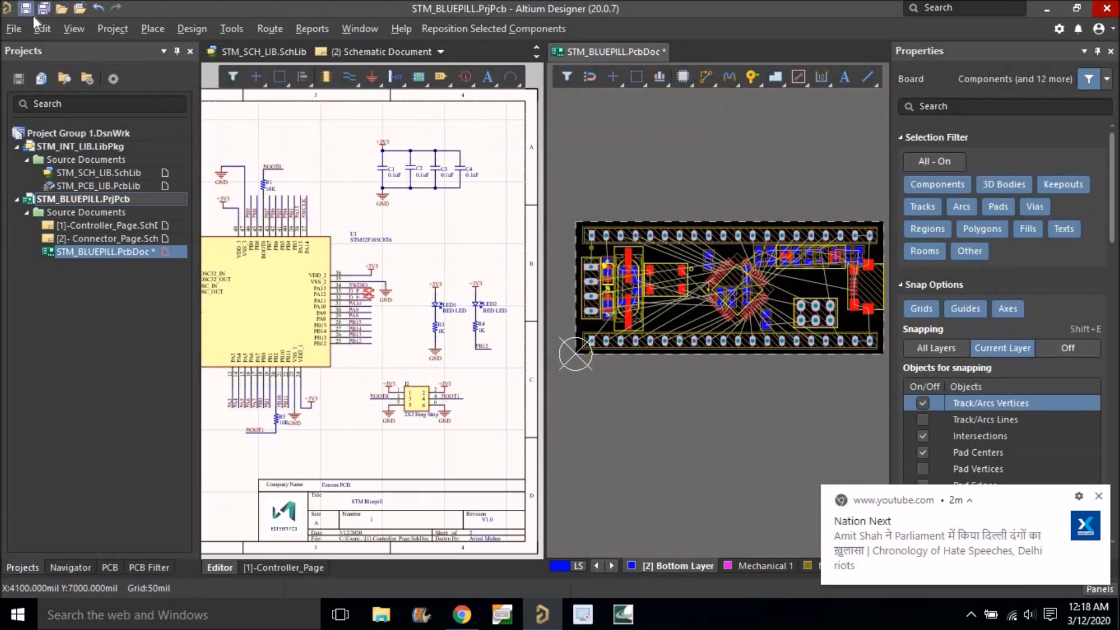
left_click(42, 28)
mouse_move(42, 28)
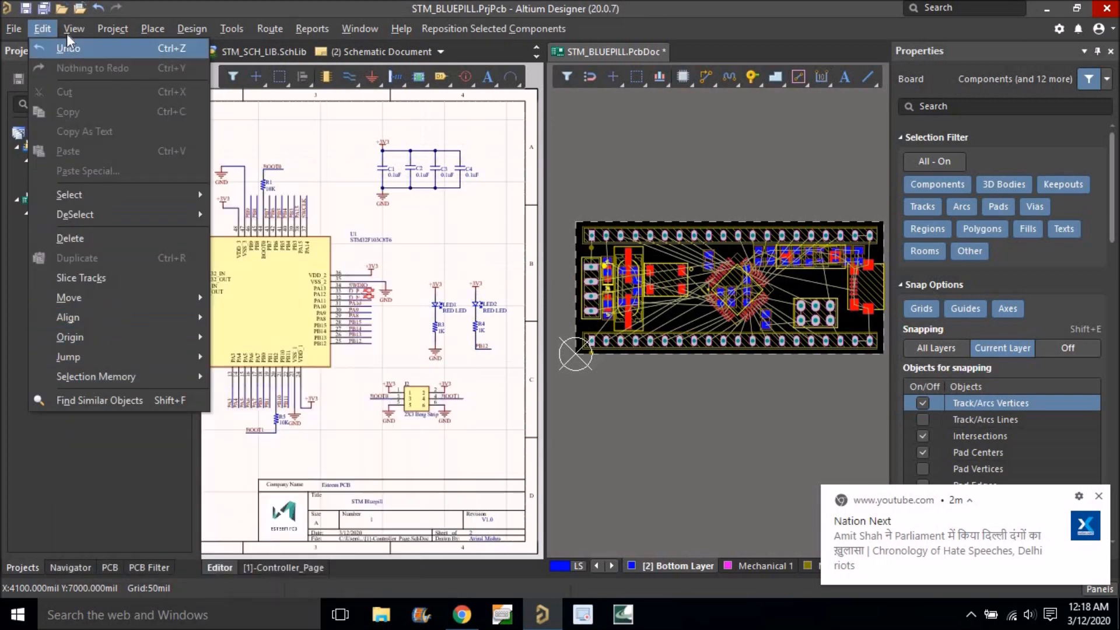
mouse_move(196, 491)
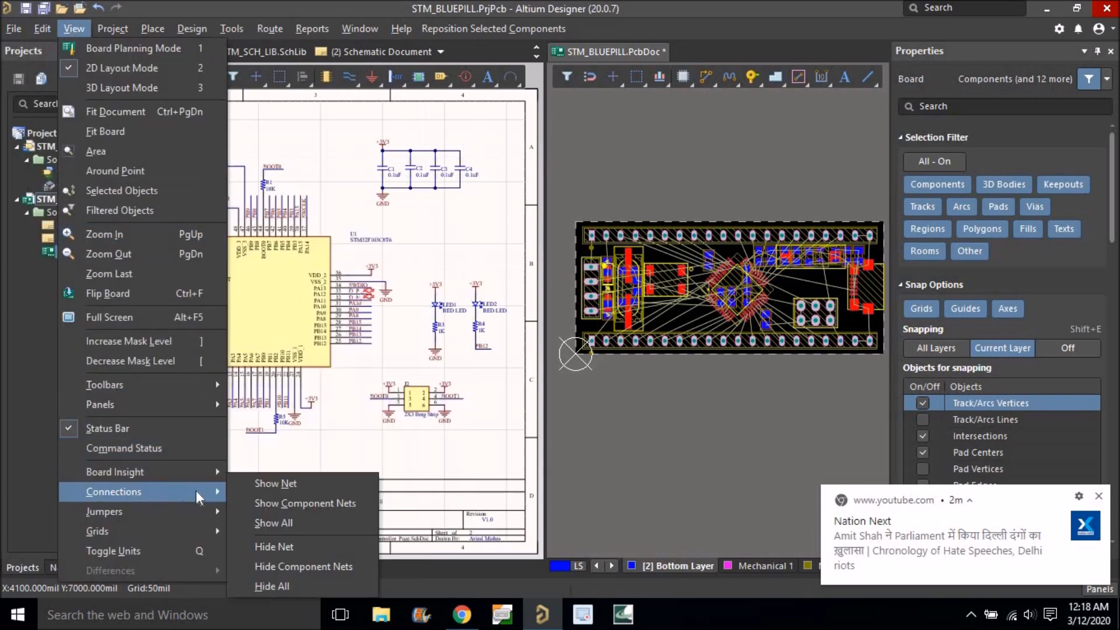
left_click(280, 585)
scroll(667, 358, "up", 2, "ctrl")
scroll(671, 408, "down", 3, "ctrl")
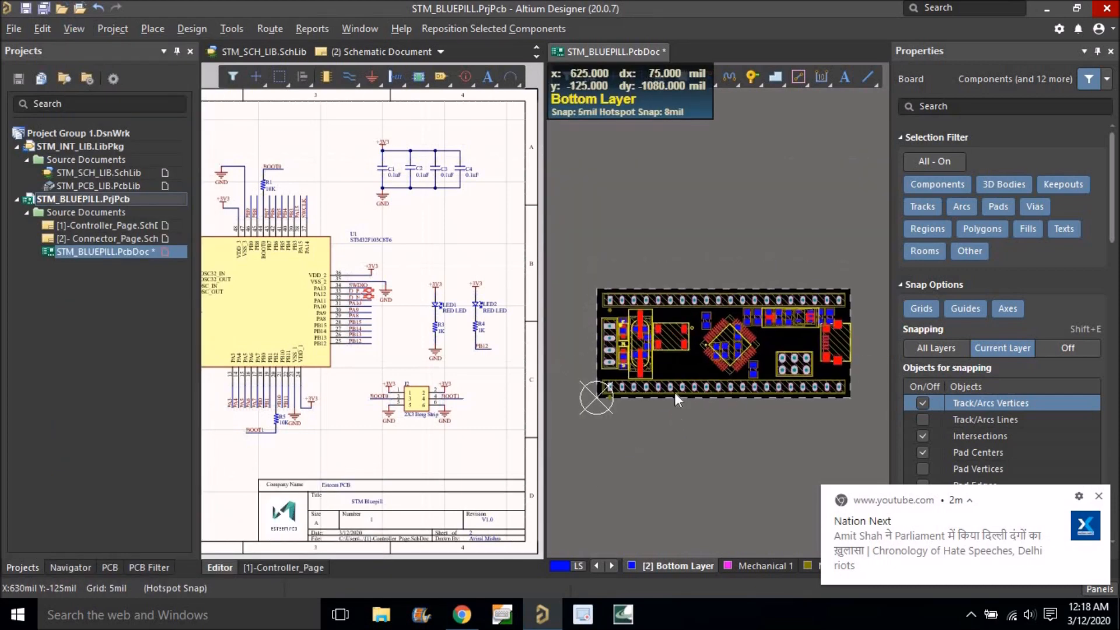
left_click(231, 28)
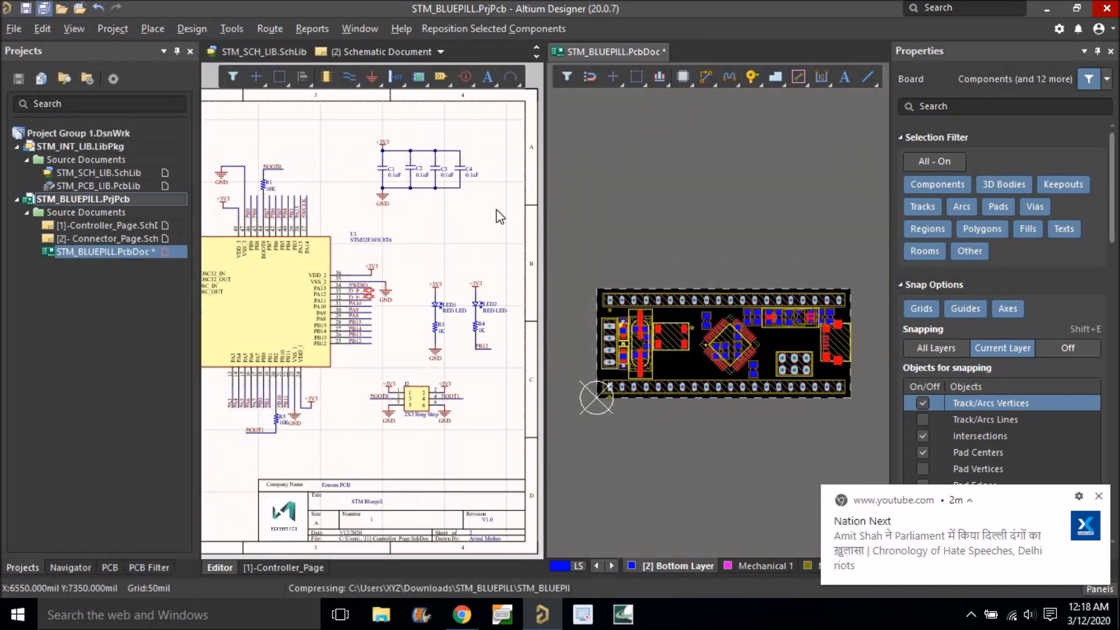
Examine the component placement around U1 and between U1, J2 and the micro USB connector.
scroll(754, 359, "up", 2, "ctrl")
right_click_drag(717, 353, 621, 322)
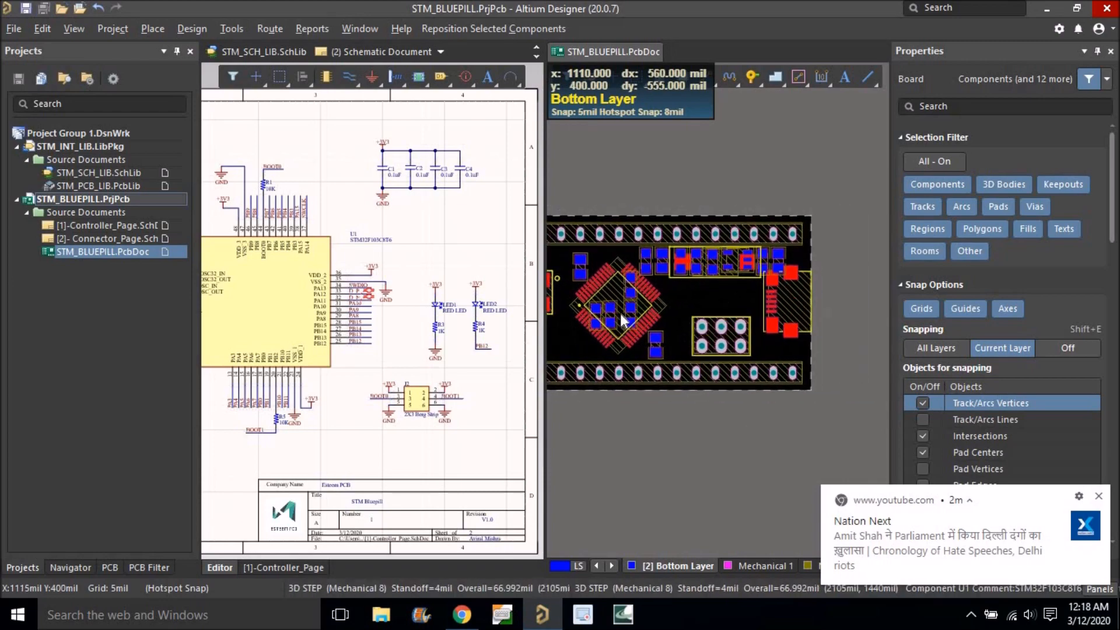
scroll(698, 322, "up", 4, "ctrl")
right_click_drag(705, 338, 677, 364)
scroll(710, 286, "down", 1, "ctrl")
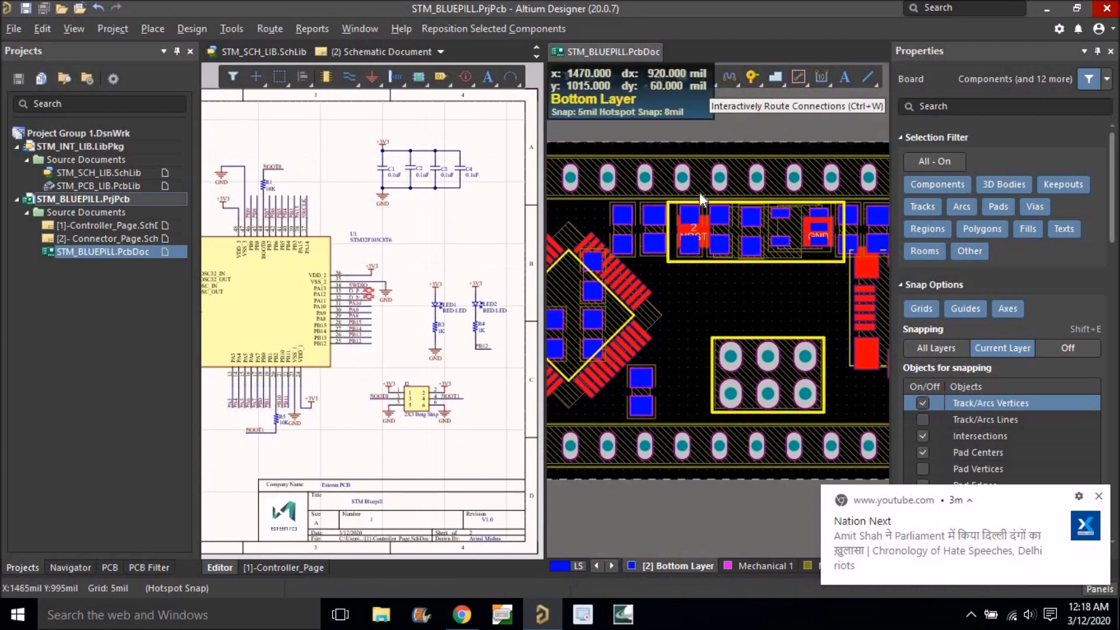
right_click_drag(709, 228, 715, 216)
right_click_drag(704, 290, 675, 354)
Route the D_P/D_N differential pair on the top layer from the micro USB connector's pads to U1's upper-right side, and end routing.
left_click(700, 79)
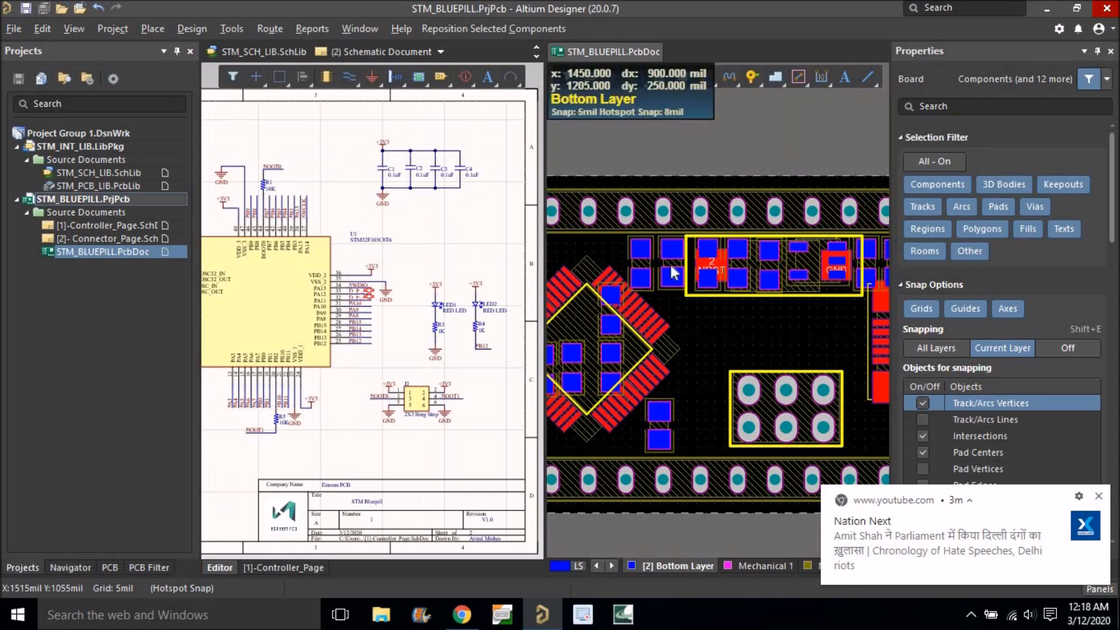
scroll(663, 313, "down", 1, "ctrl")
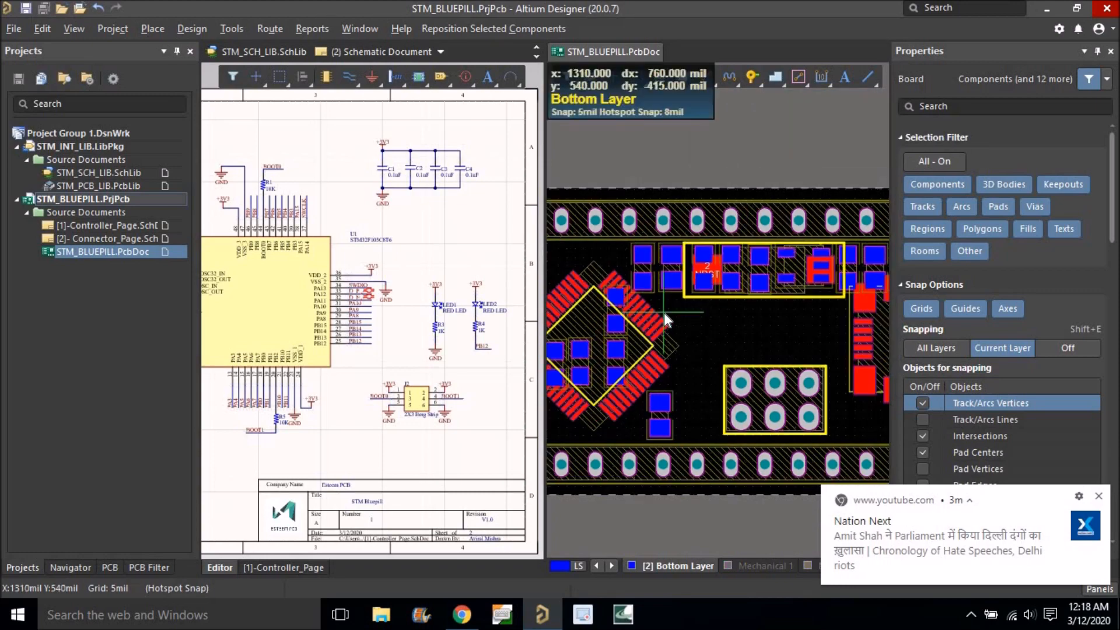
scroll(661, 319, "down", 1, "ctrl")
scroll(796, 331, "up", 4, "ctrl")
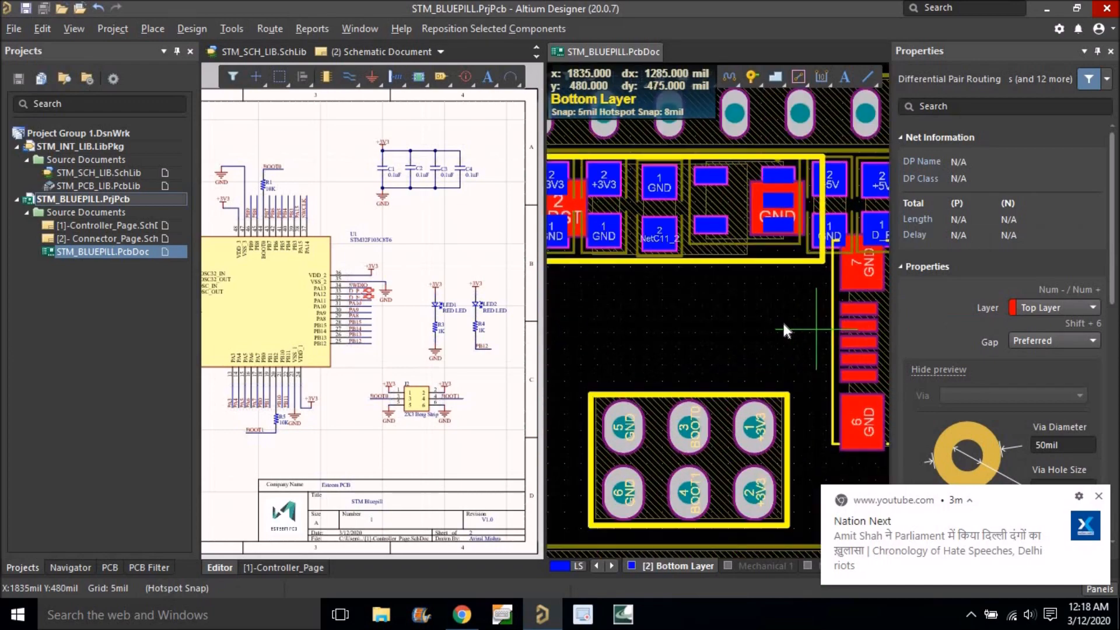
scroll(752, 325, "down", 2, "ctrl")
scroll(753, 327, "down", 1, "ctrl")
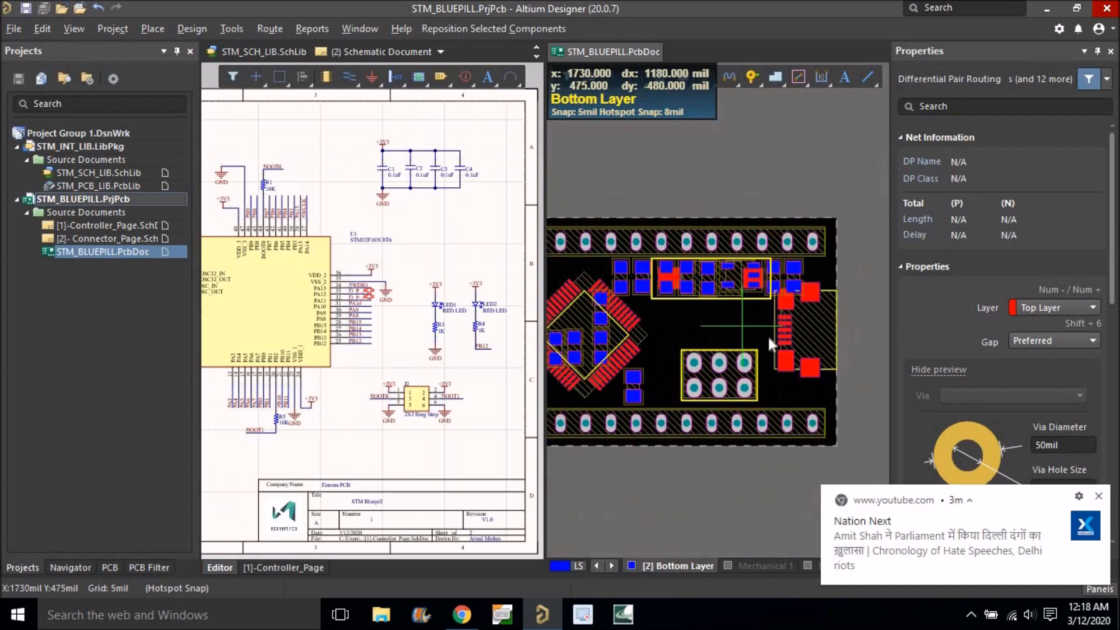
scroll(768, 334, "up", 4, "ctrl")
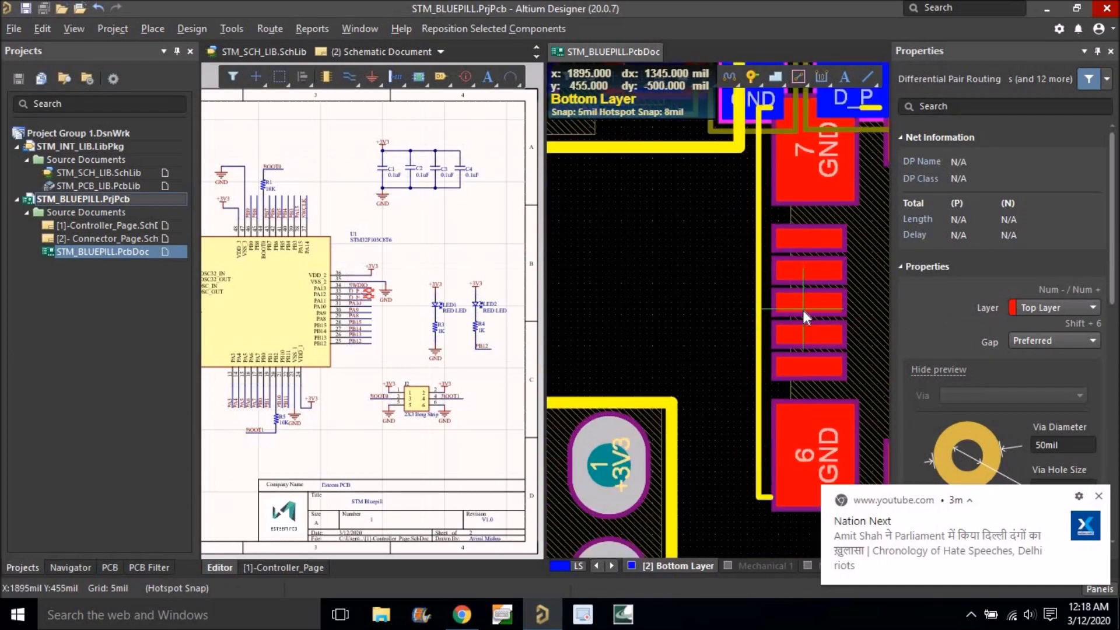
scroll(802, 310, "up", 2, "ctrl")
left_click(792, 351)
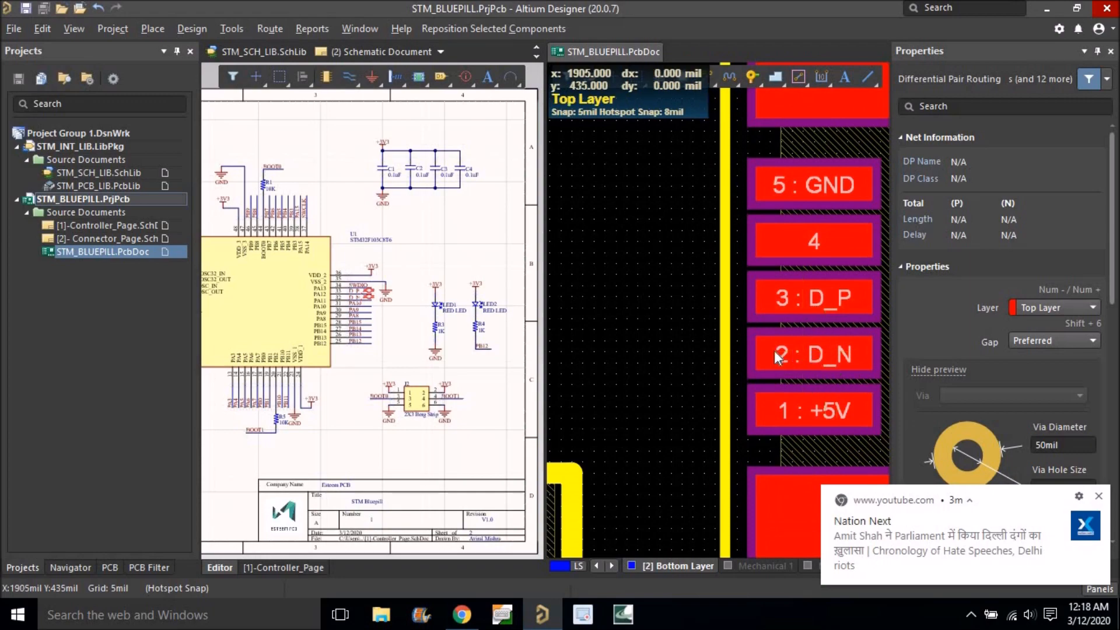
scroll(775, 345, "down", 2, "ctrl")
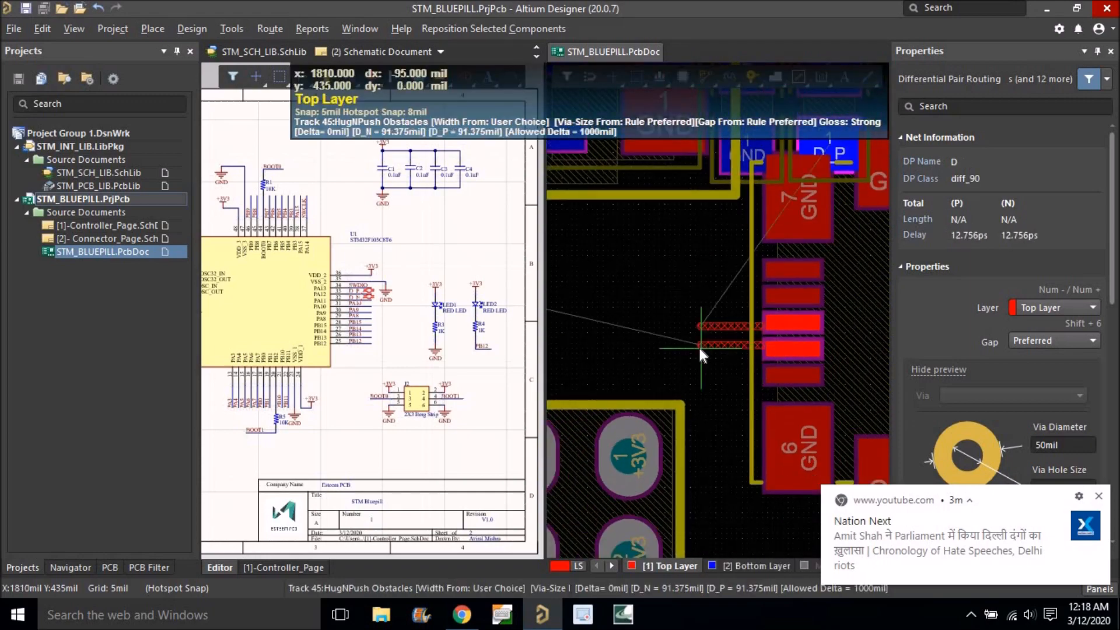
scroll(700, 347, "down", 6, "ctrl")
scroll(642, 345, "up", 2, "ctrl")
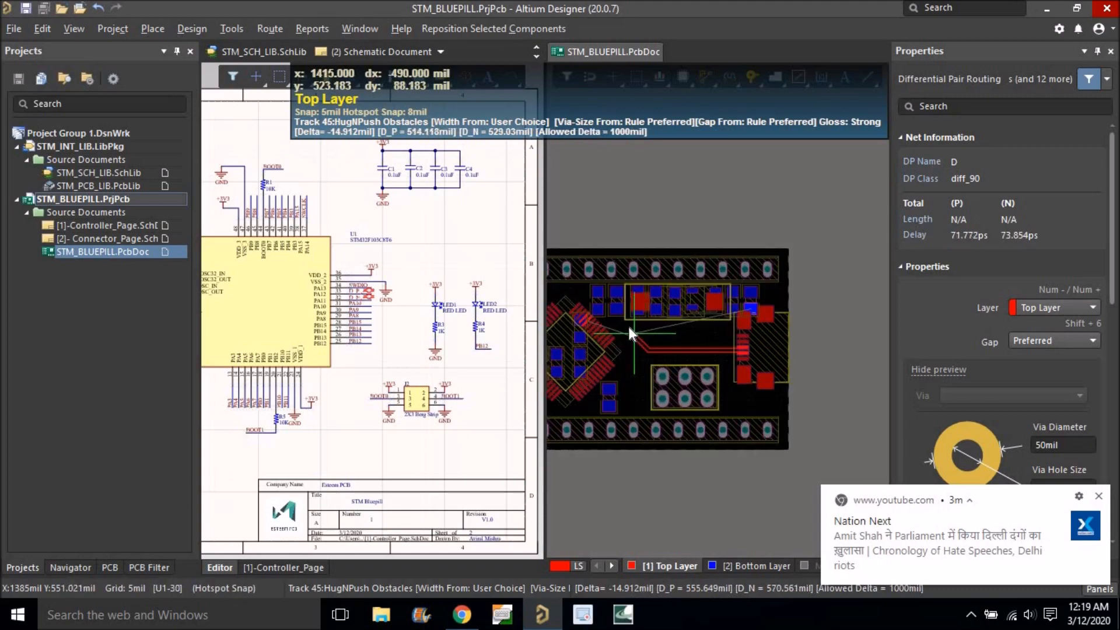
scroll(609, 315, "up", 4, "ctrl")
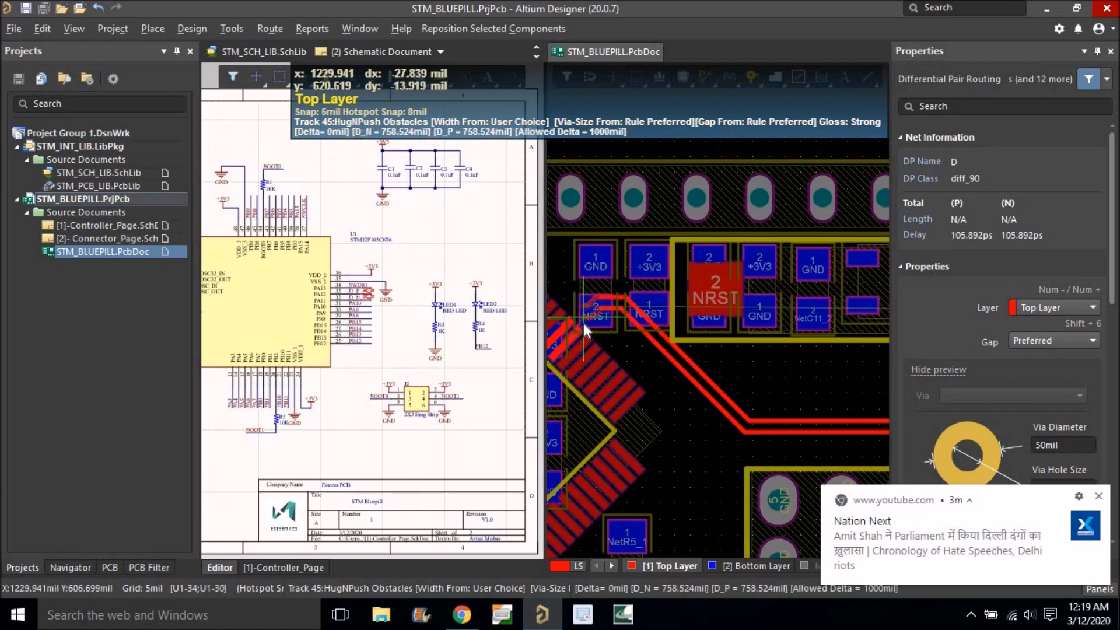
scroll(569, 331, "up", 1, "ctrl")
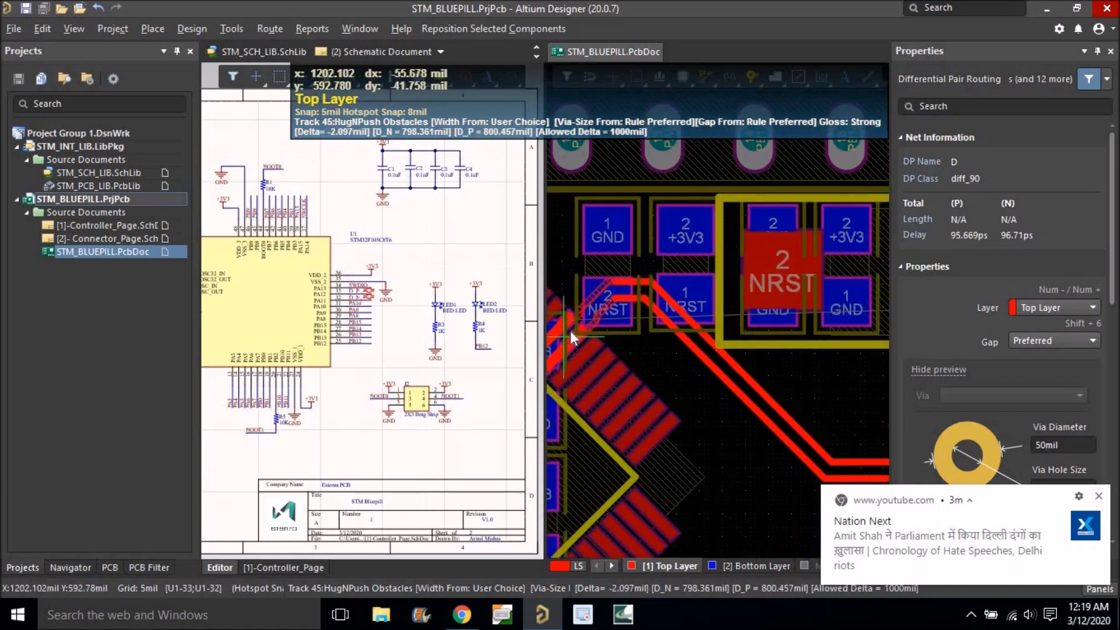
left_click(569, 330)
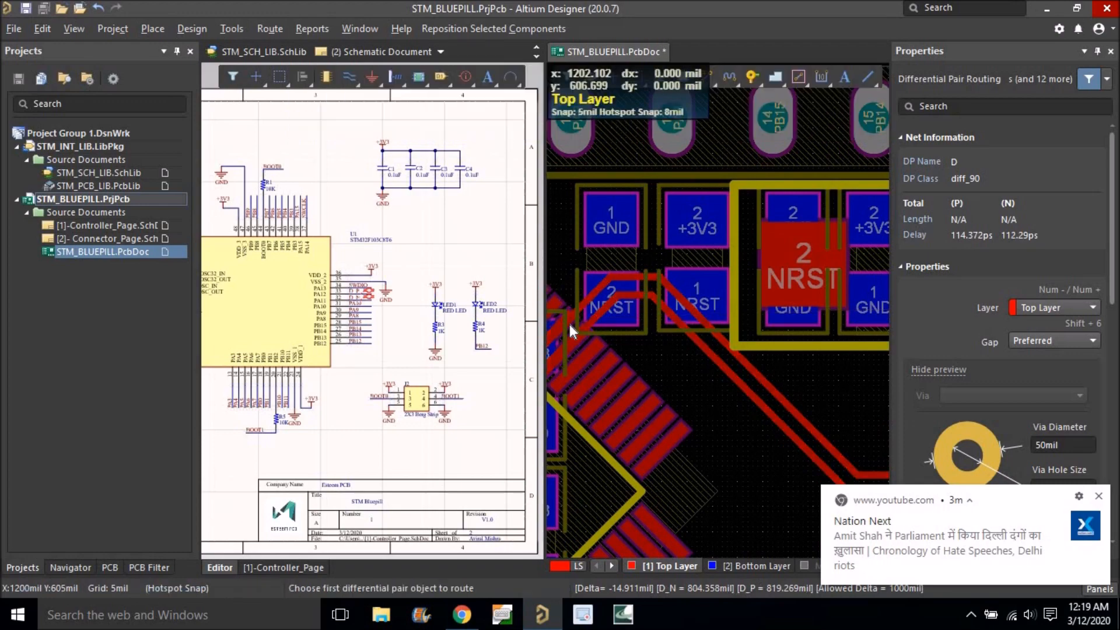
scroll(569, 324, "down", 5, "ctrl")
key("Escape")
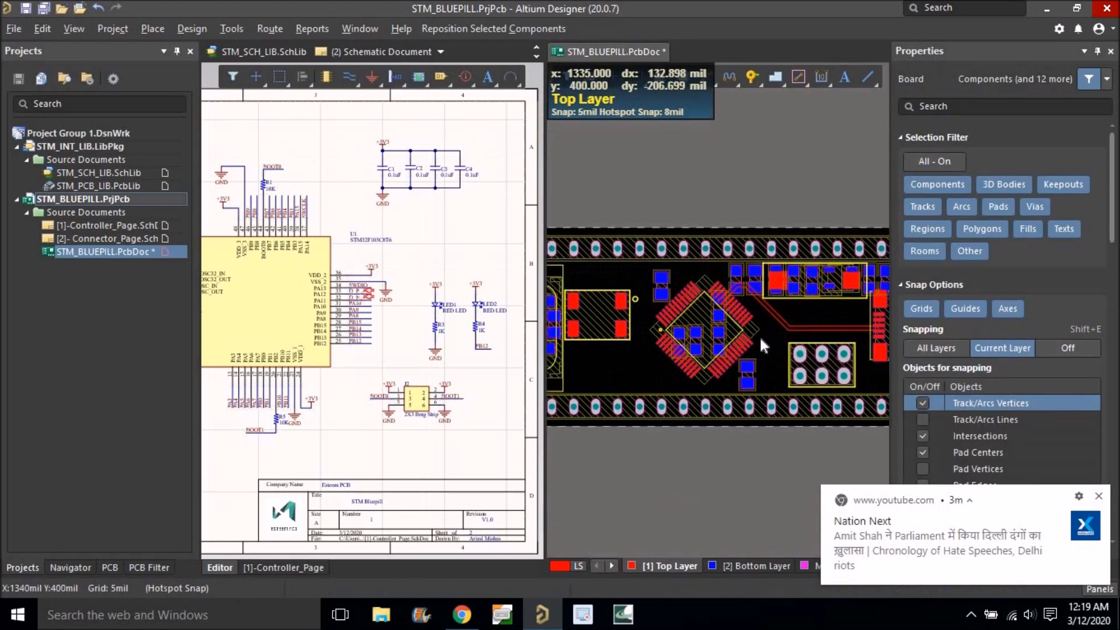
scroll(691, 348, "down", 3, "ctrl")
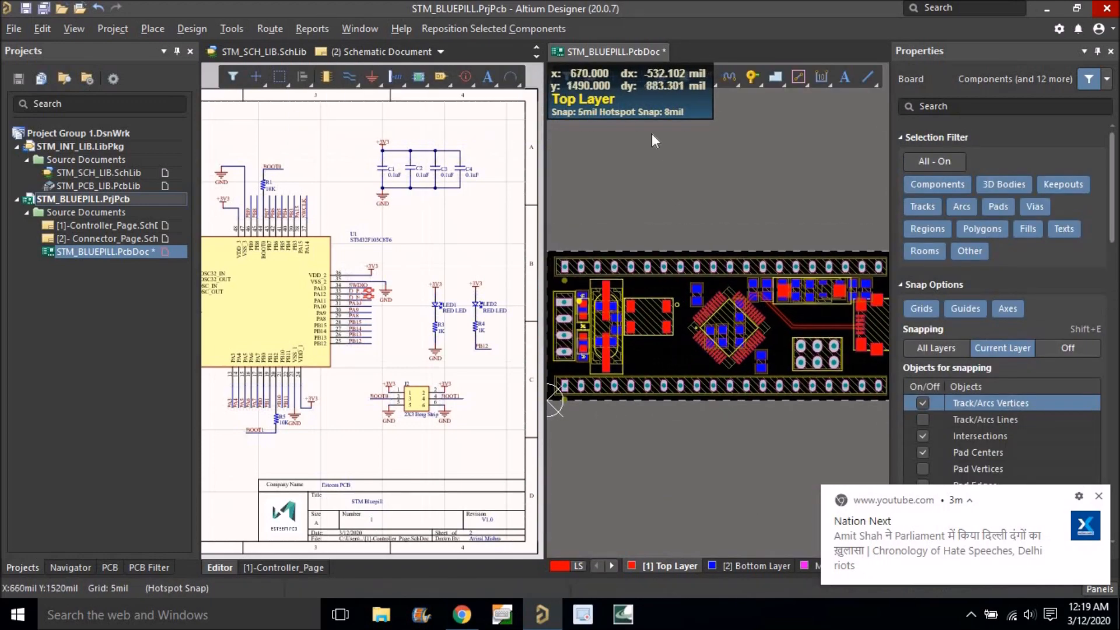
Route the XTALD net on the top layer from the four-pad crystal's pad 4 to its pin on U1's lower-left side.
right_click(708, 80)
left_click(713, 97)
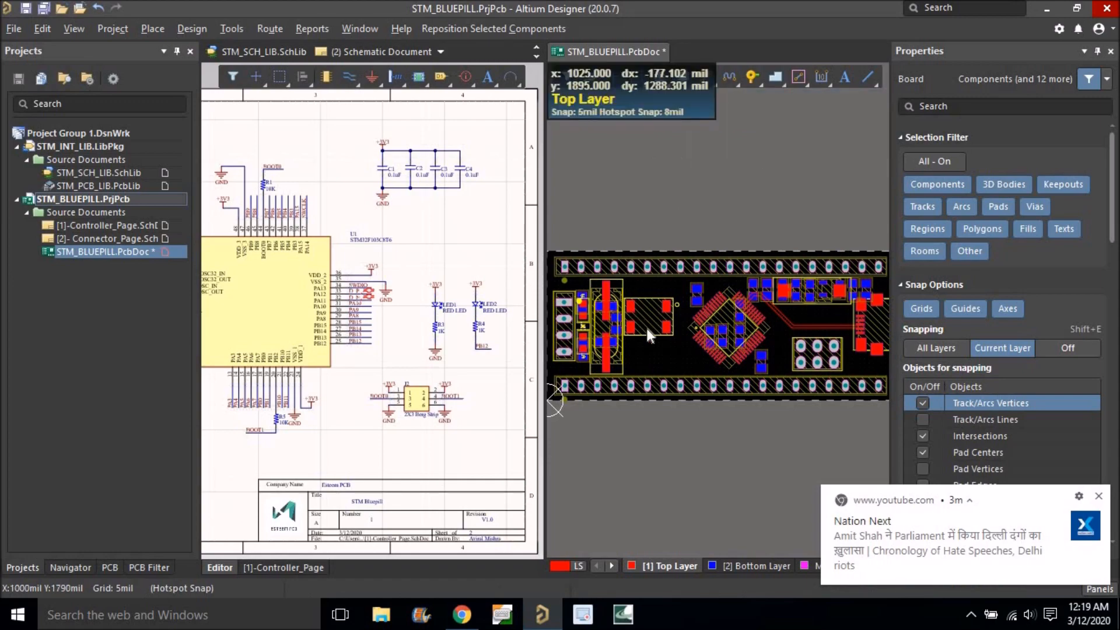
scroll(676, 321, "up", 6, "ctrl")
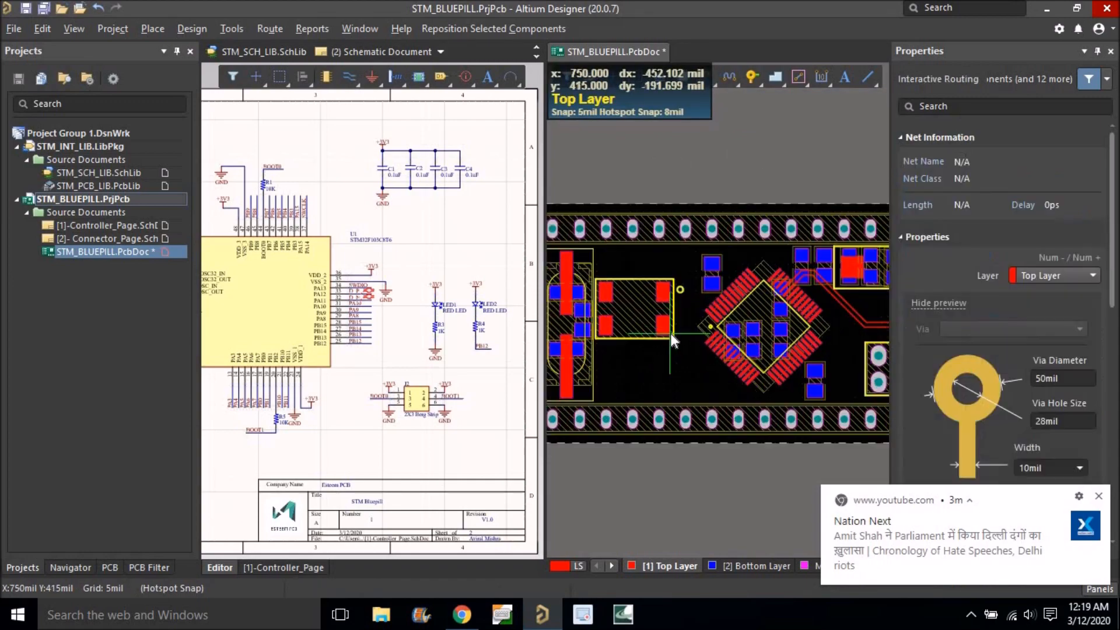
scroll(665, 334, "up", 2, "ctrl")
scroll(652, 313, "down", 2, "ctrl")
left_click(644, 309)
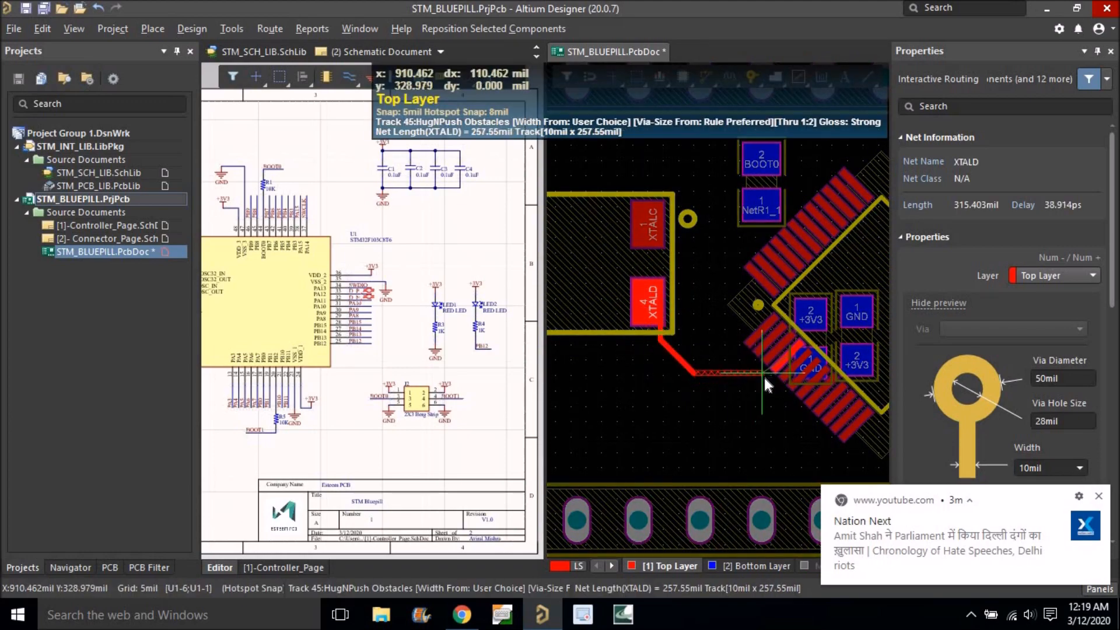
left_click(787, 356)
Route the XTALC net on the top layer from the crystal's pad 1 around pad 4 to its U1 pin, alongside the XTALD track.
left_click(682, 264)
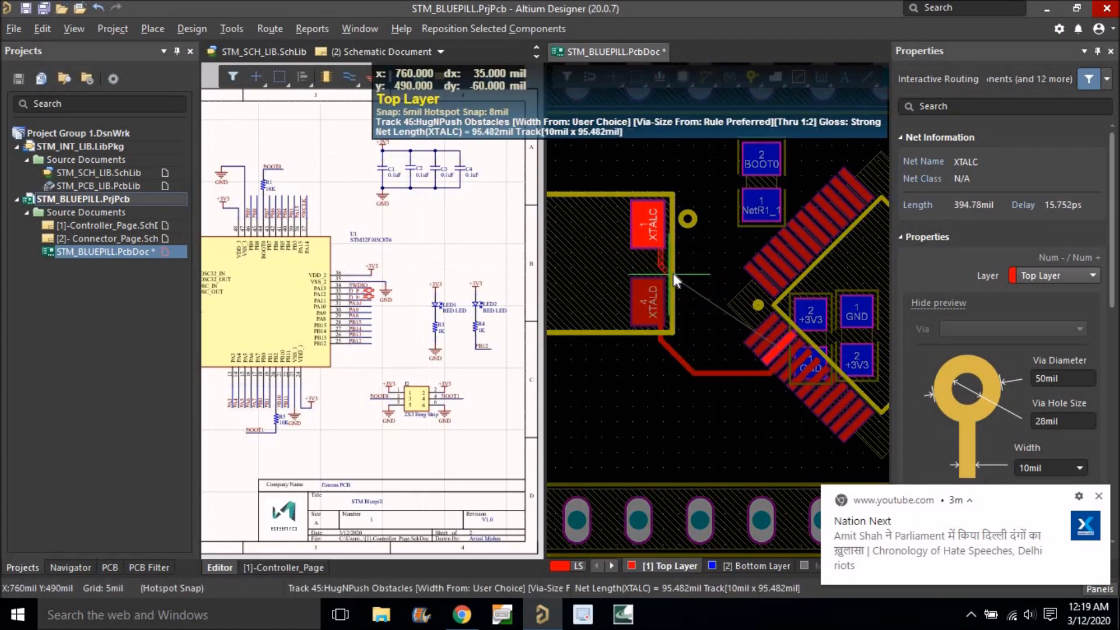
left_click(688, 343)
left_click(723, 365)
left_click(774, 352)
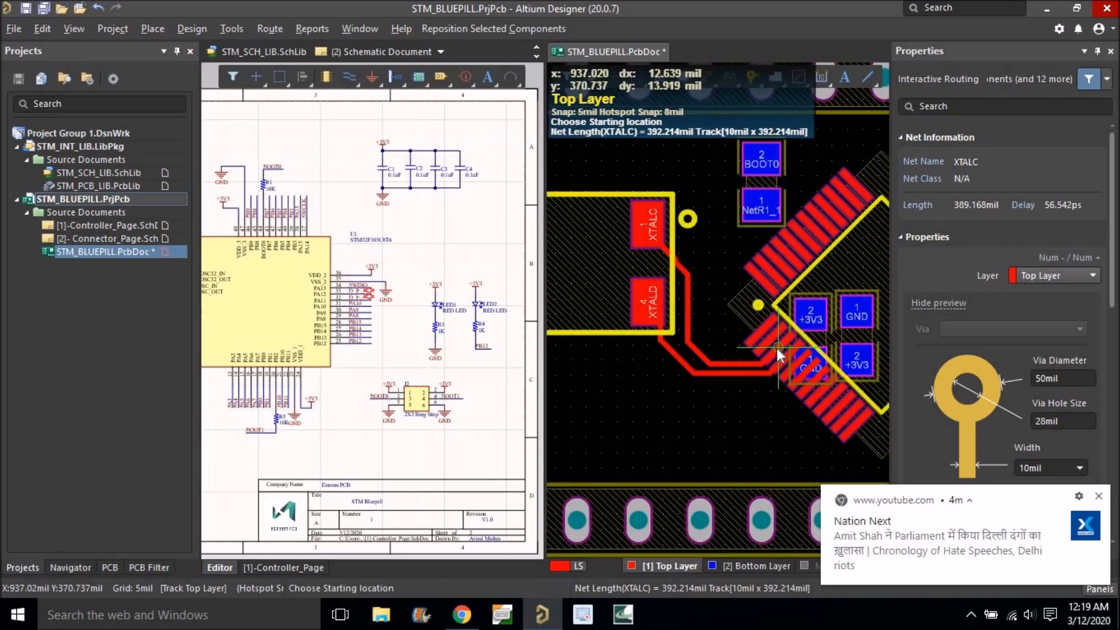
Route the XTALB net on the top layer from the tall two-pad component's lower pad to its pin on U1.
scroll(777, 348, "down", 6, "ctrl")
scroll(662, 356, "up", 3, "ctrl")
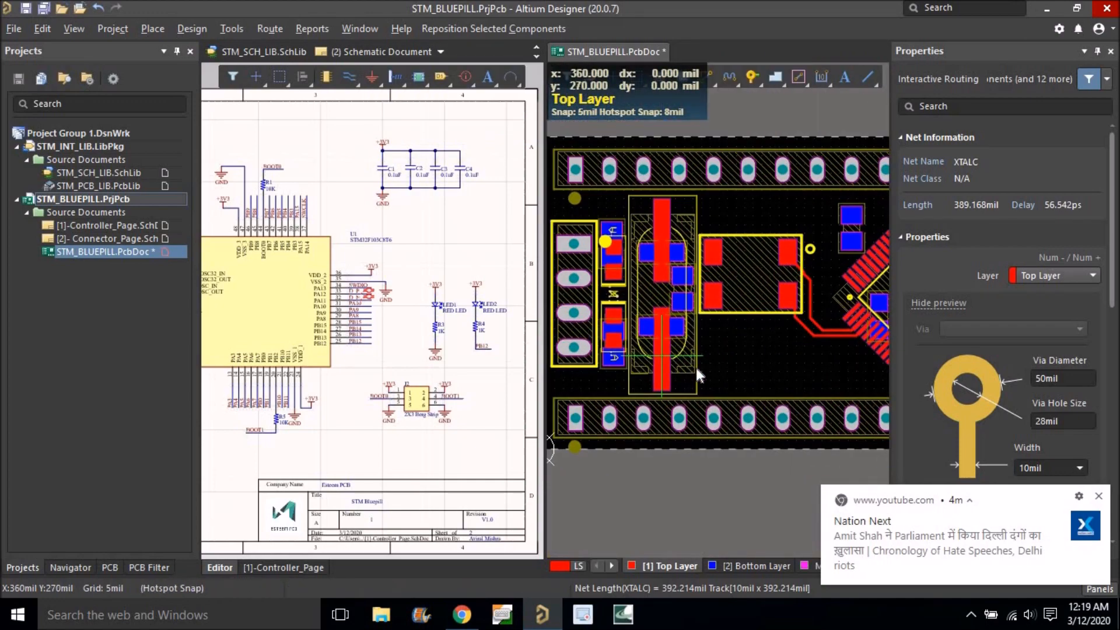
left_click(667, 358)
scroll(717, 359, "down", 2, "ctrl")
scroll(787, 359, "up", 2, "ctrl")
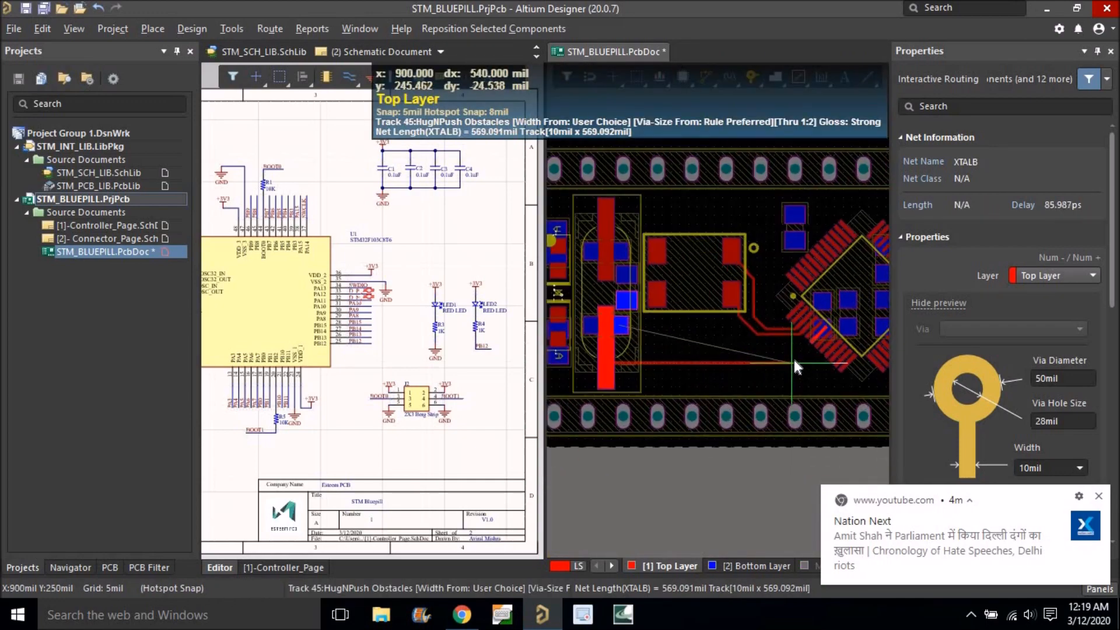
scroll(796, 355, "up", 2, "ctrl")
left_click(828, 324)
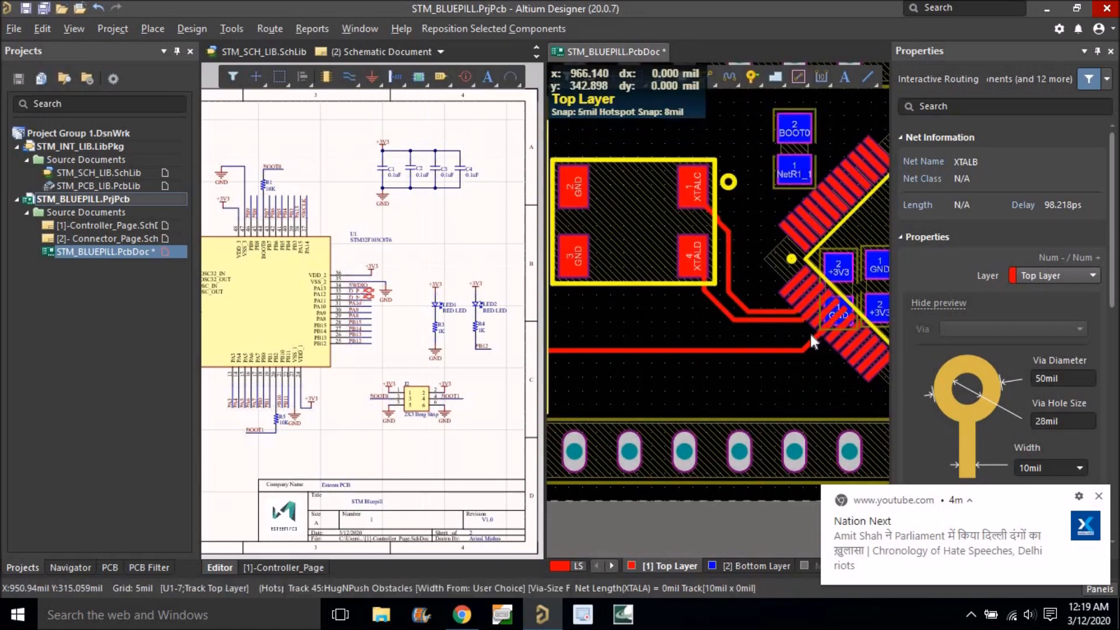
Route the XTALA net on the top layer from U1 to the tall two-pad component's upper pad, and end routing.
scroll(793, 337, "down", 2, "ctrl")
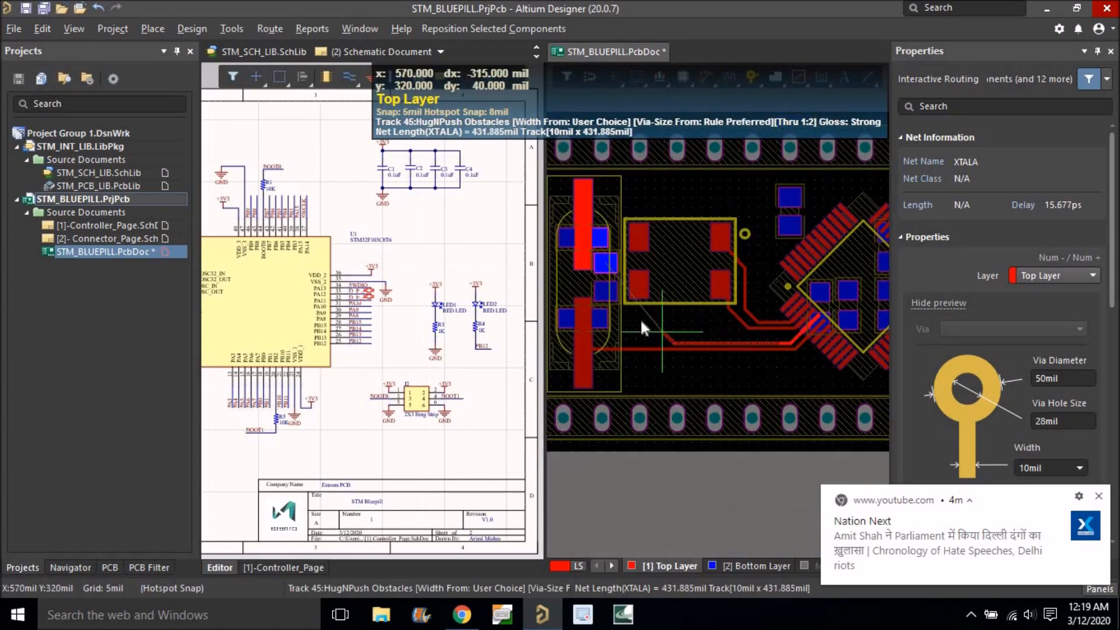
left_click(603, 260)
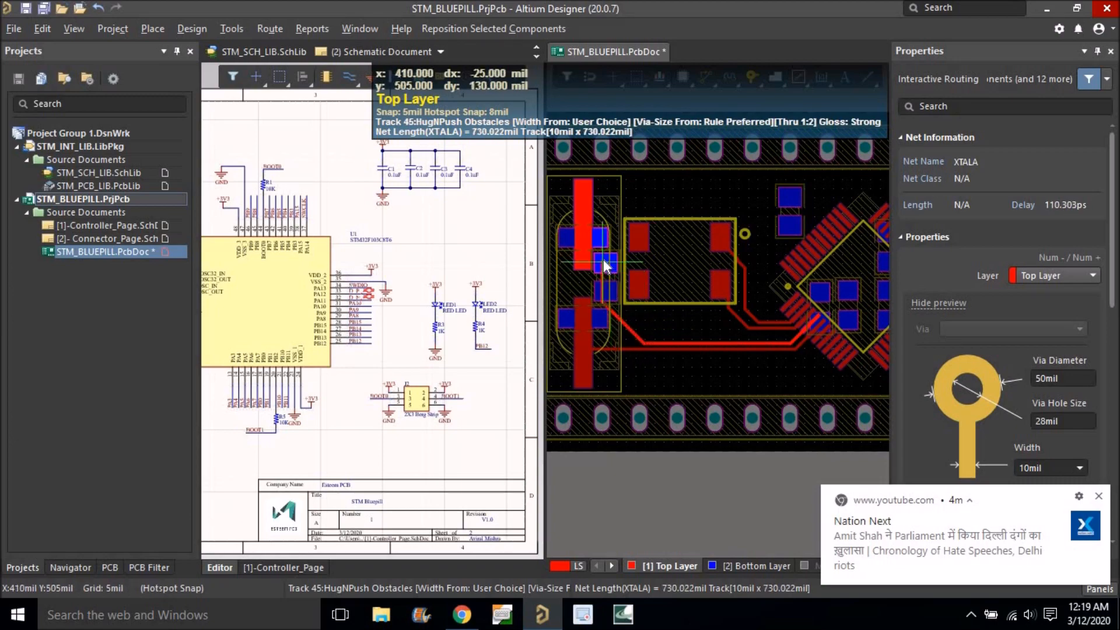
left_click(583, 245)
right_click(597, 272)
Reroute the end of the XTALA track so it enters the upper pad diagonally at its lower corner.
scroll(597, 269, "up", 4, "ctrl")
right_click_drag(597, 268, 686, 265)
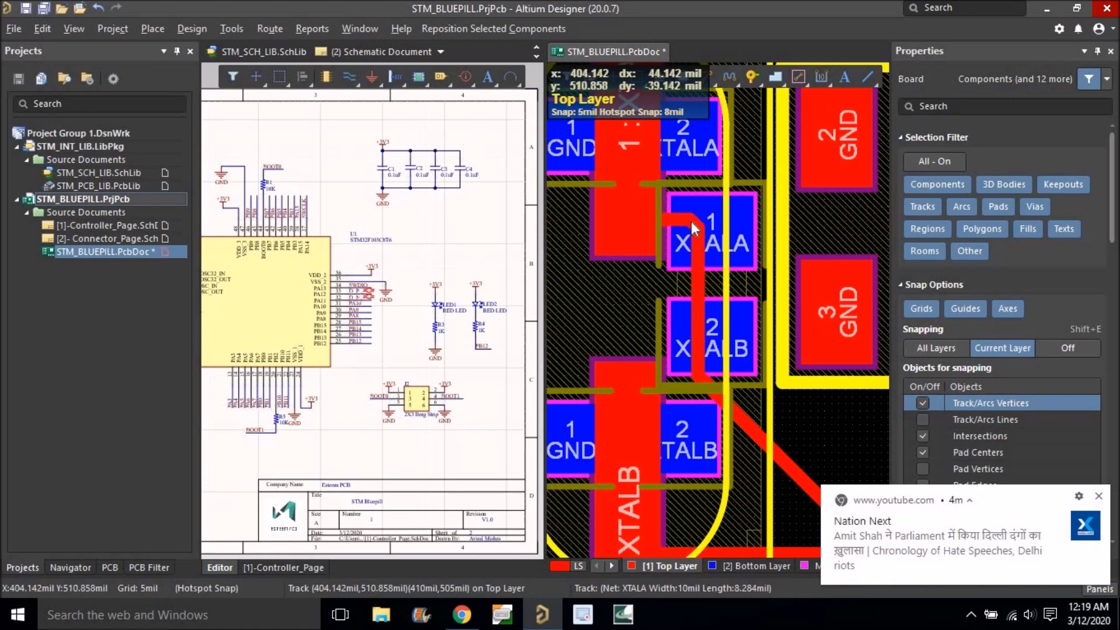
key("ctrl+w")
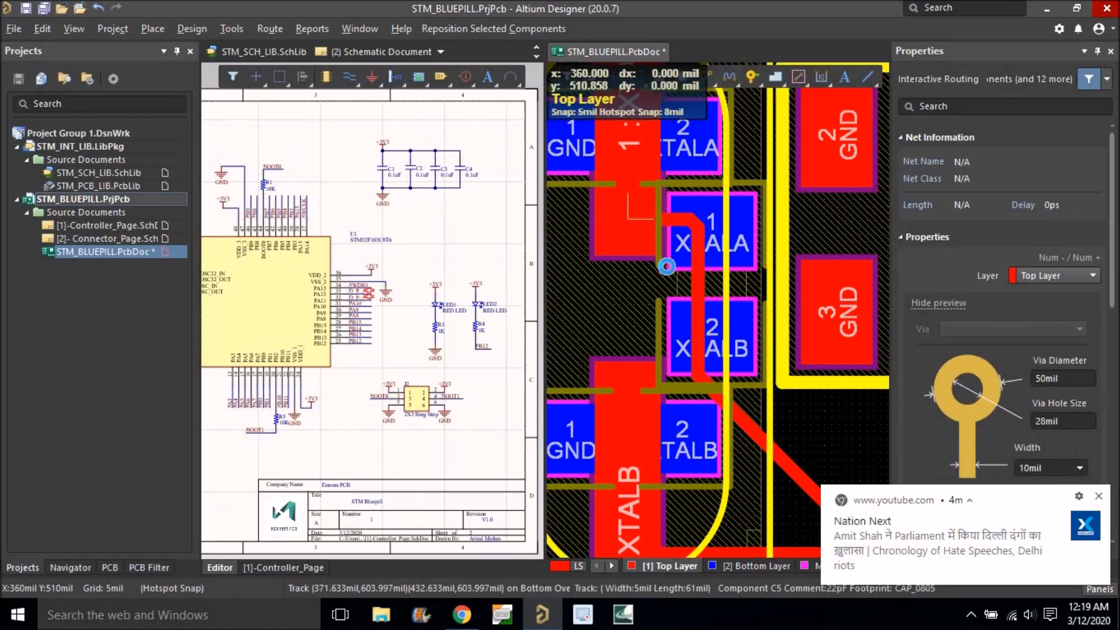
left_click(698, 298)
right_click(655, 266)
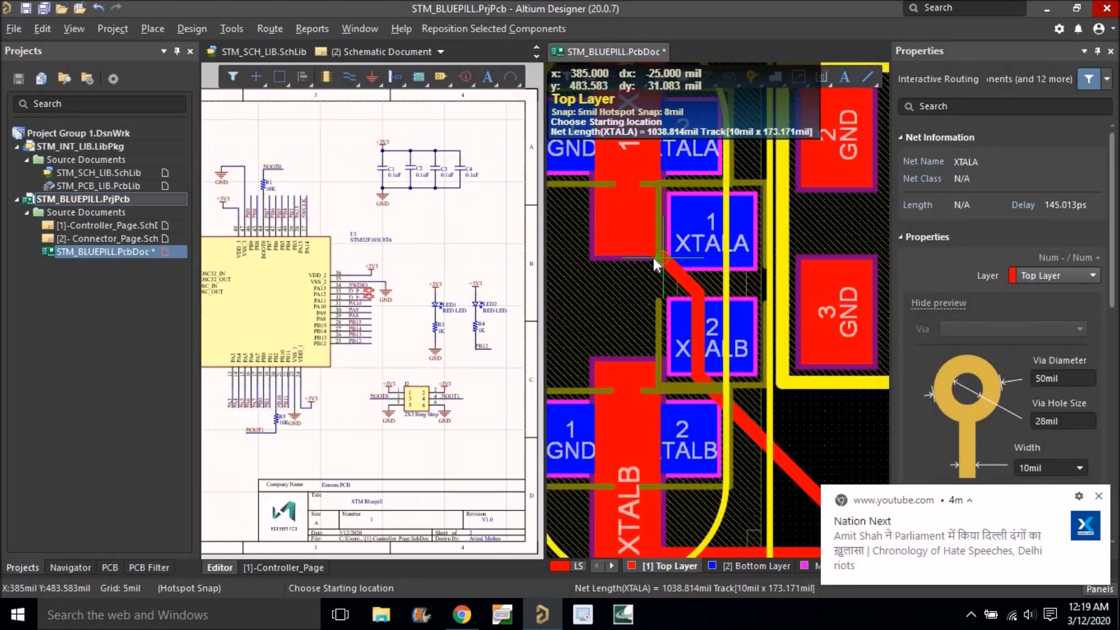
Check the crystal tracks across the whole board and save the PCB document.
scroll(653, 257, "down", 4, "ctrl")
scroll(652, 256, "down", 4, "ctrl")
mouse_move(702, 335)
right_mouse_down()
mouse_move(724, 327)
mouse_move(671, 332)
mouse_move(691, 340)
right_mouse_up()
scroll(724, 326, "down", 2, "ctrl")
scroll(680, 325, "down", 2, "ctrl")
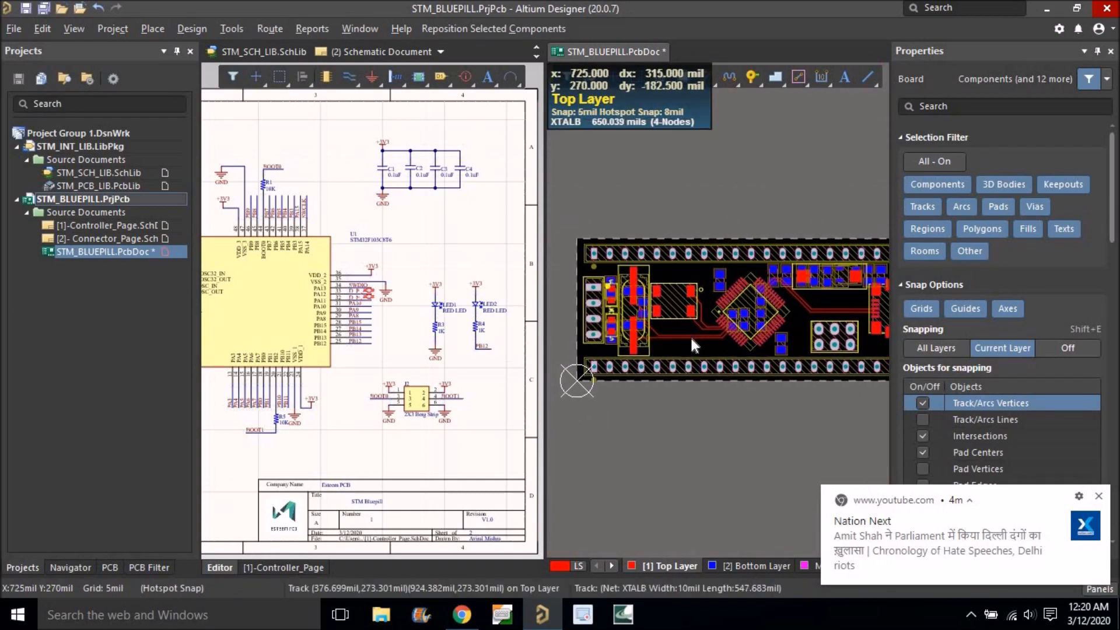
key("ctrl+s")
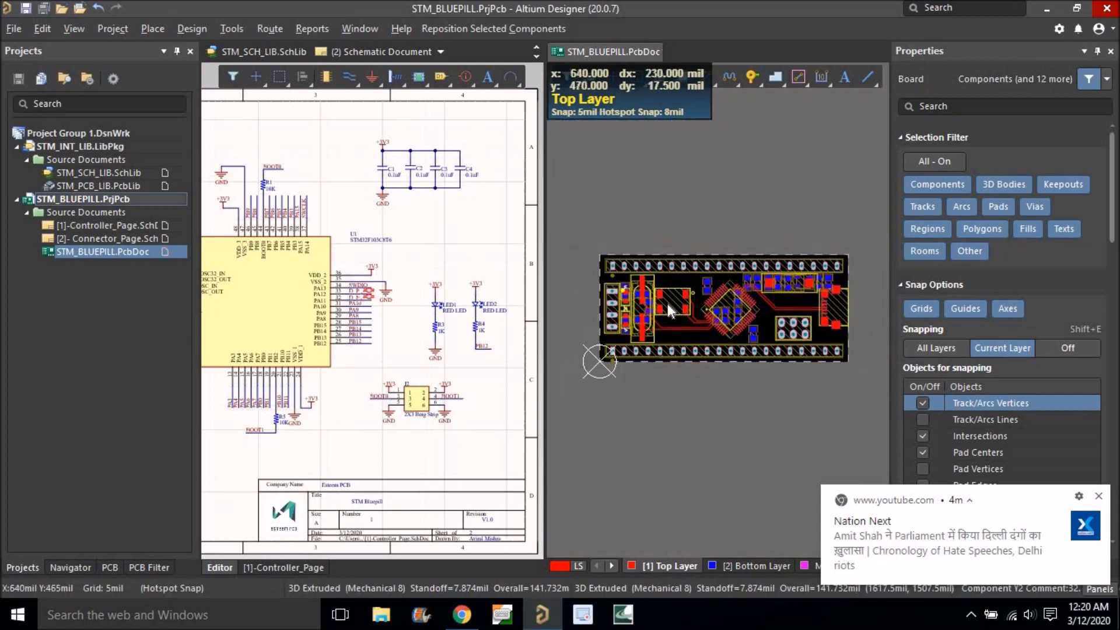
Route the PB7 net on the top layer from header J4's pad 3 past the crystal to its pin on U1's upper-left side.
scroll(667, 303, "up", 1, "ctrl")
scroll(624, 268, "up", 5, "ctrl")
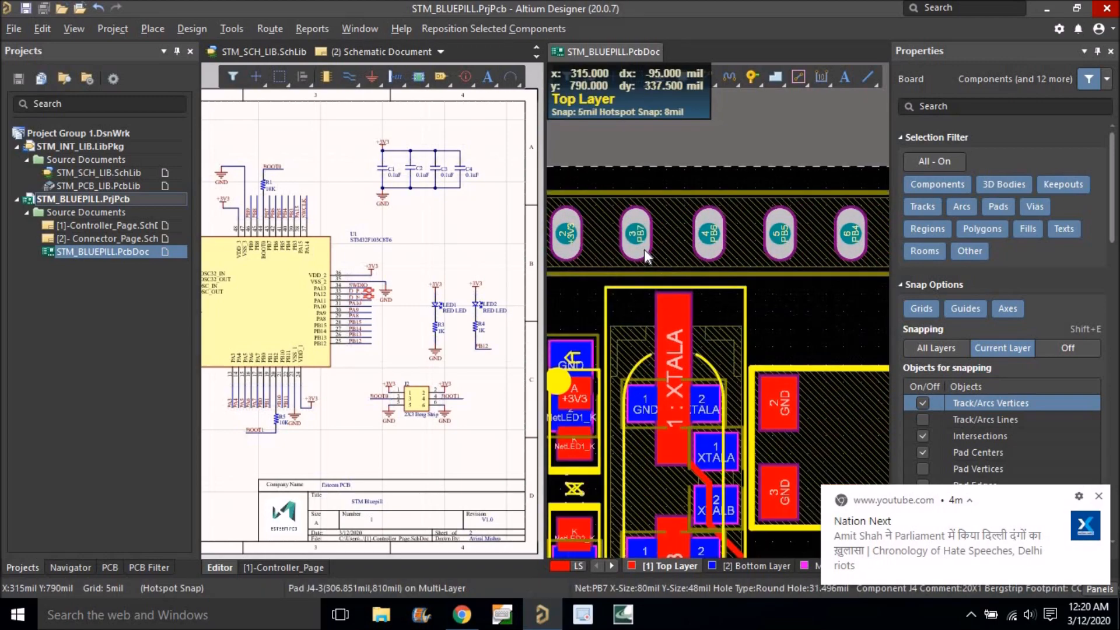
right_click_drag(637, 255, 664, 247)
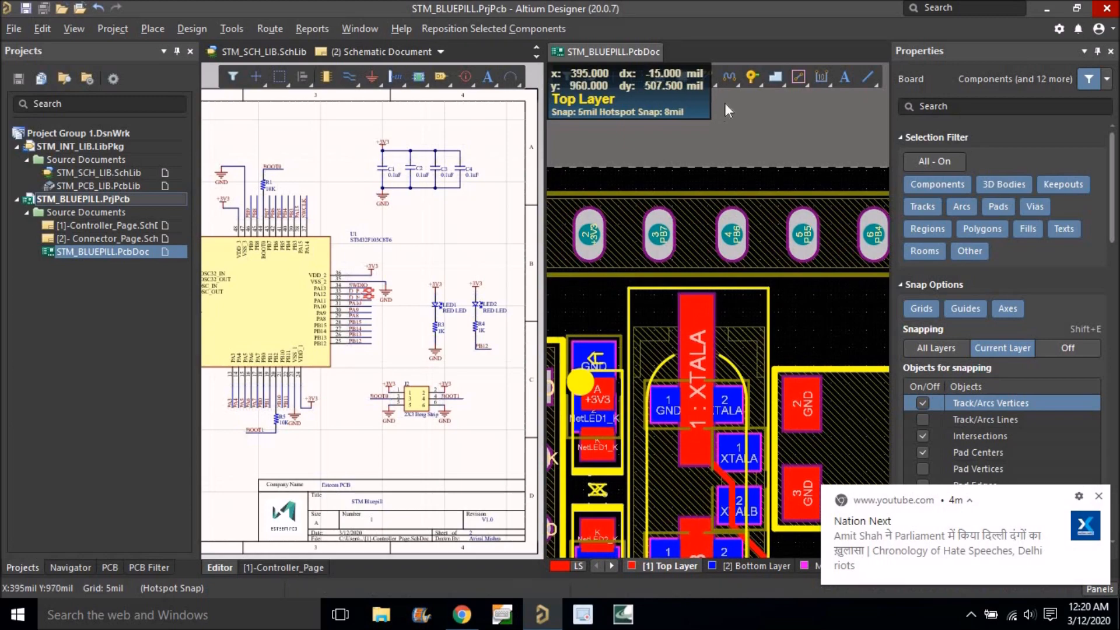
left_click(656, 231)
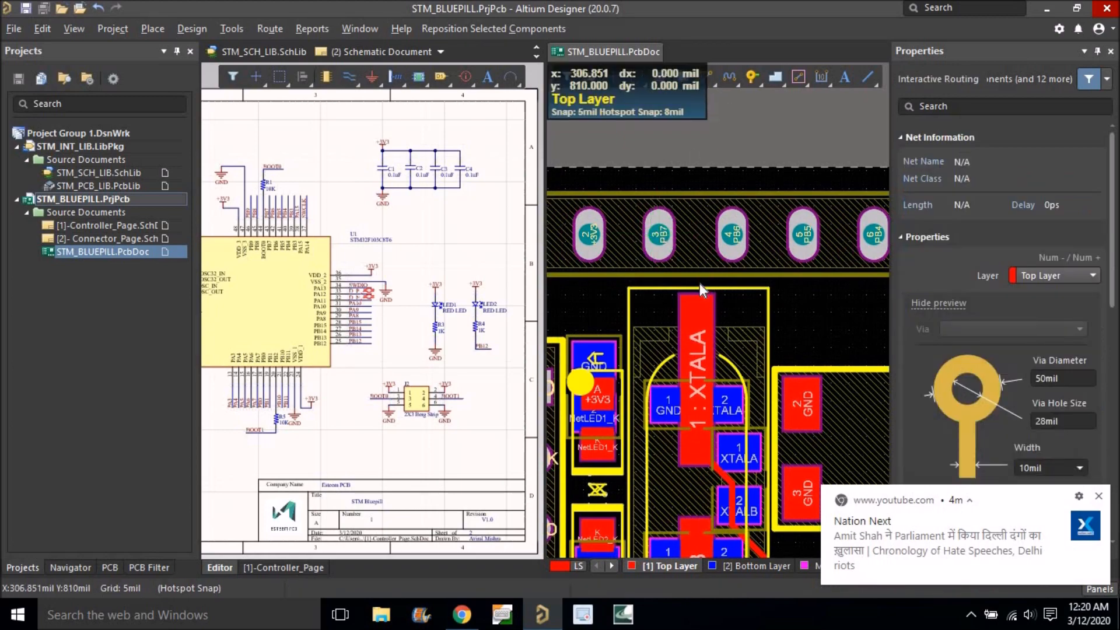
scroll(694, 281, "down", 1, "ctrl")
scroll(698, 282, "down", 2, "ctrl")
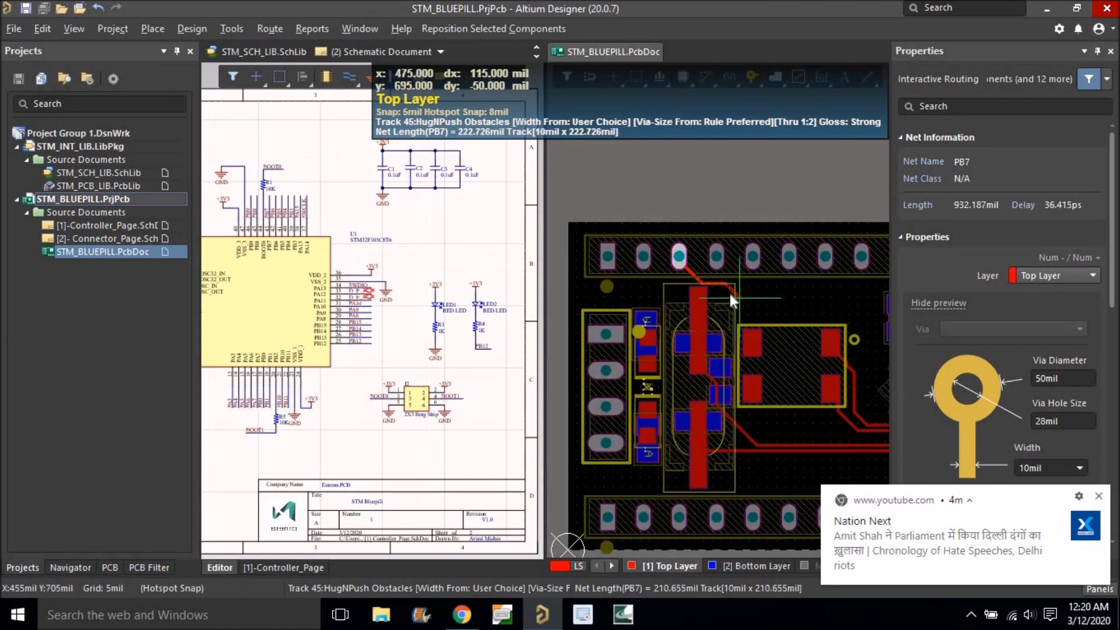
scroll(732, 293, "up", 1, "ctrl")
scroll(728, 289, "down", 1, "ctrl")
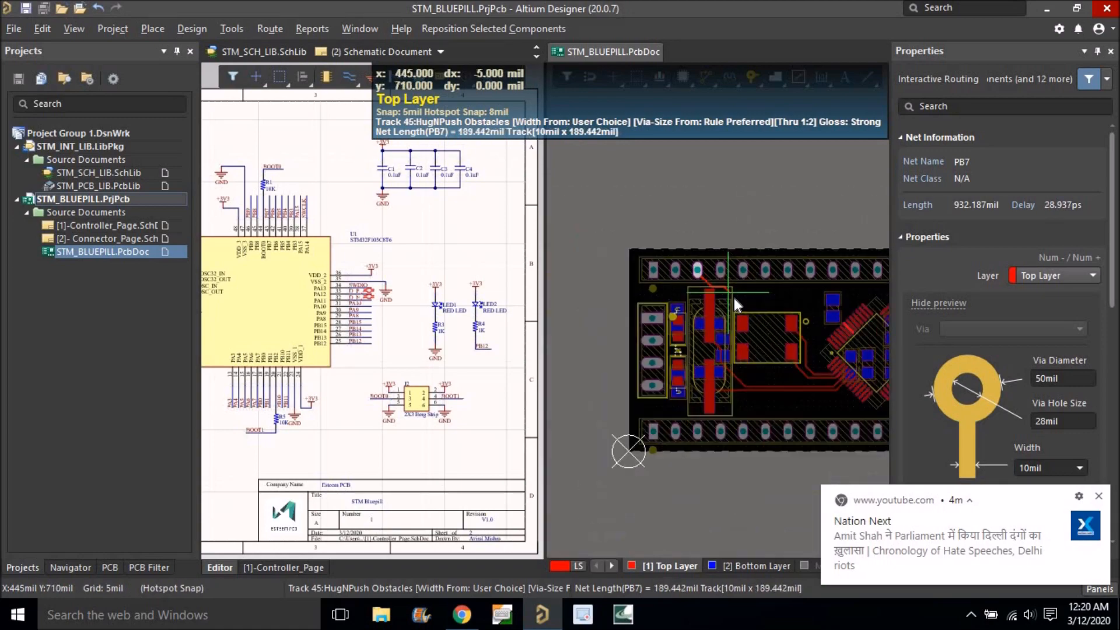
scroll(834, 320, "up", 2, "ctrl")
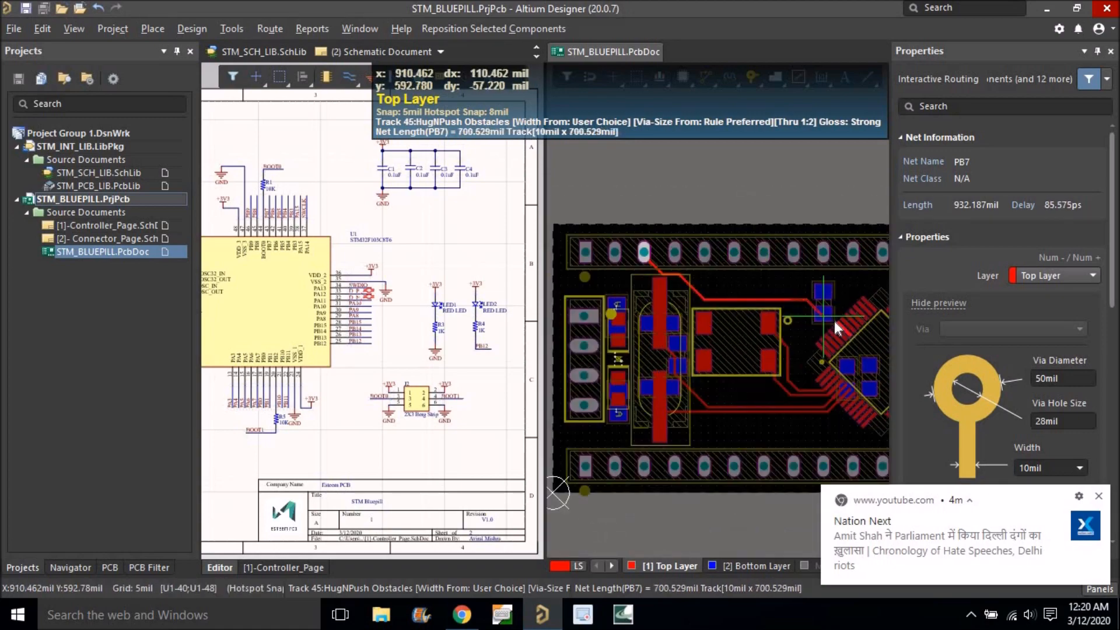
left_click(847, 336)
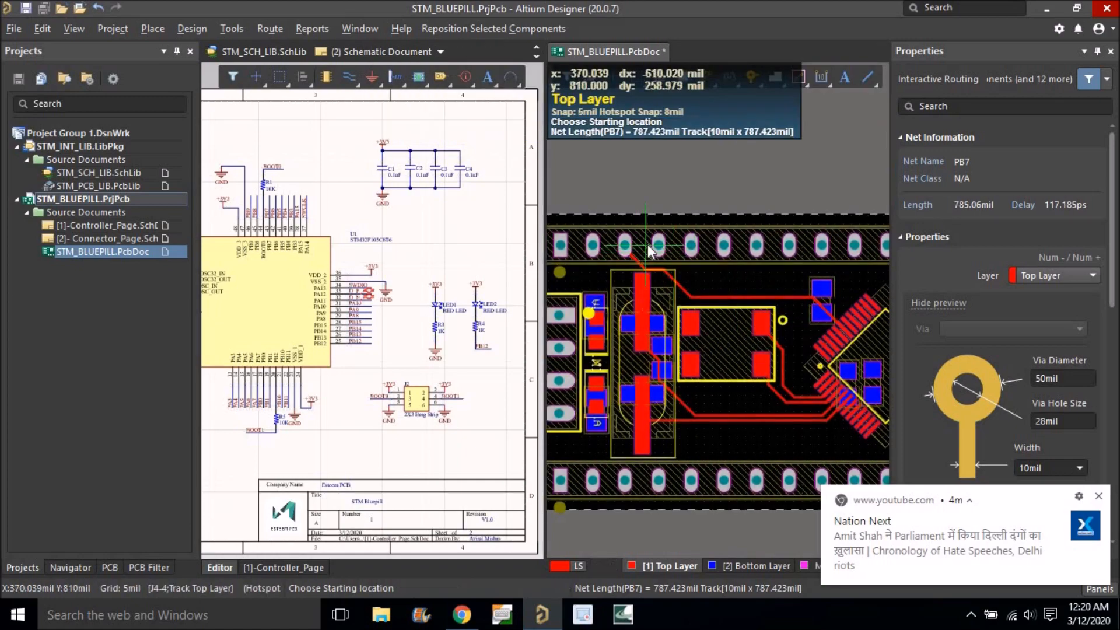
Route the PB6 and PB5 nets on the top layer from J4's pads 4 and 5 to U1, parallel to the PB7 track.
left_click(661, 264)
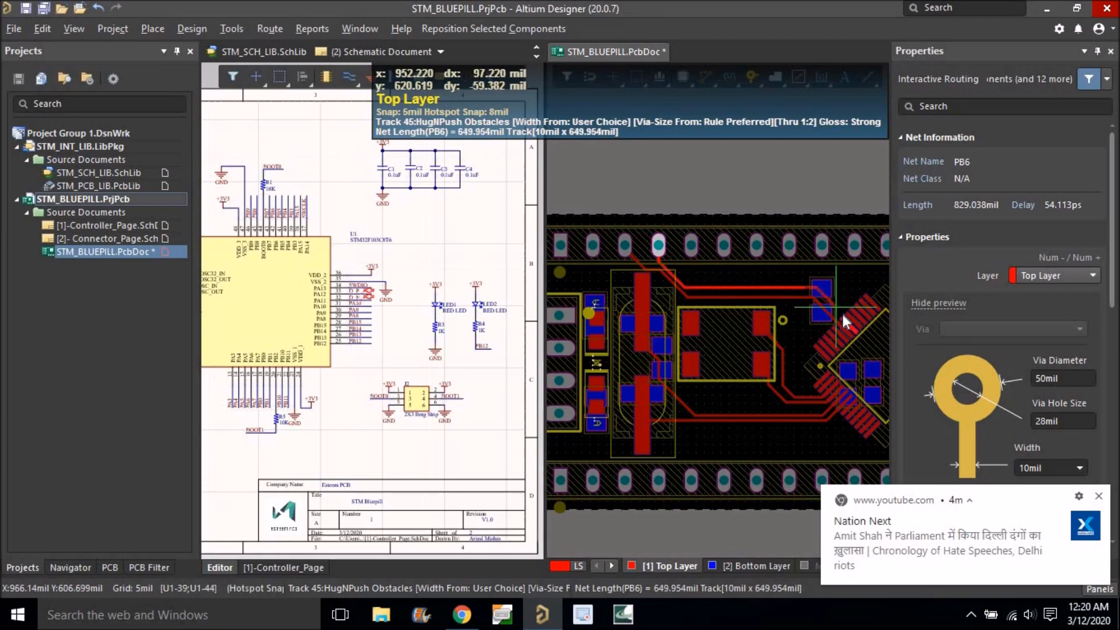
left_click(816, 288)
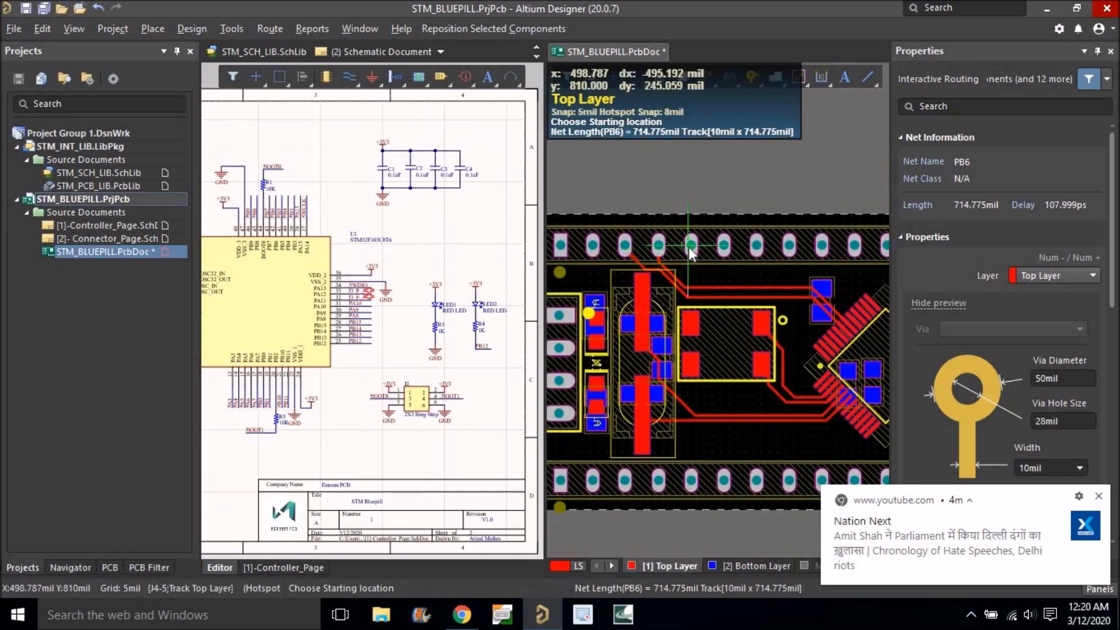
left_click(691, 248)
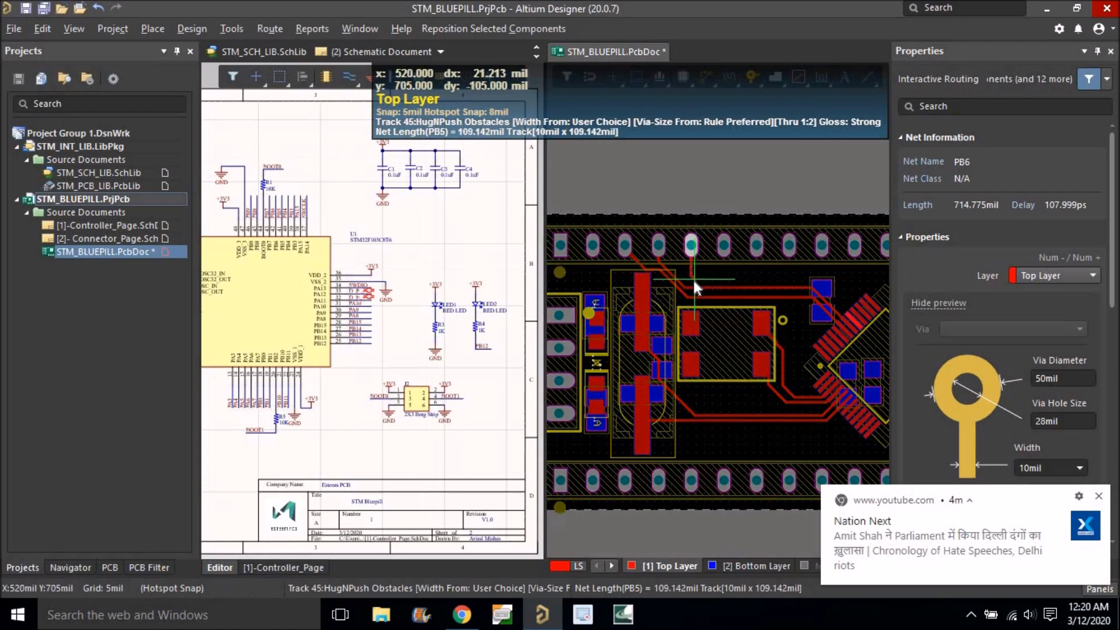
left_click(823, 291)
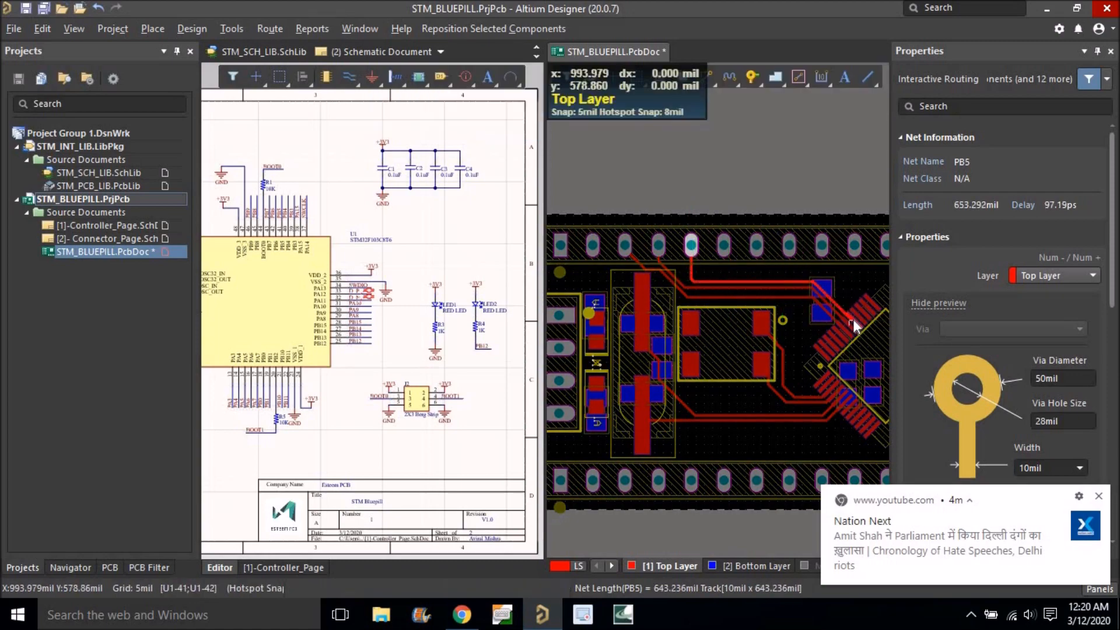
Route the PB4 and PB3 nets on the top layer from J4's pads 6 and 7 to U1, parallel to the PB5 track.
left_click(724, 252)
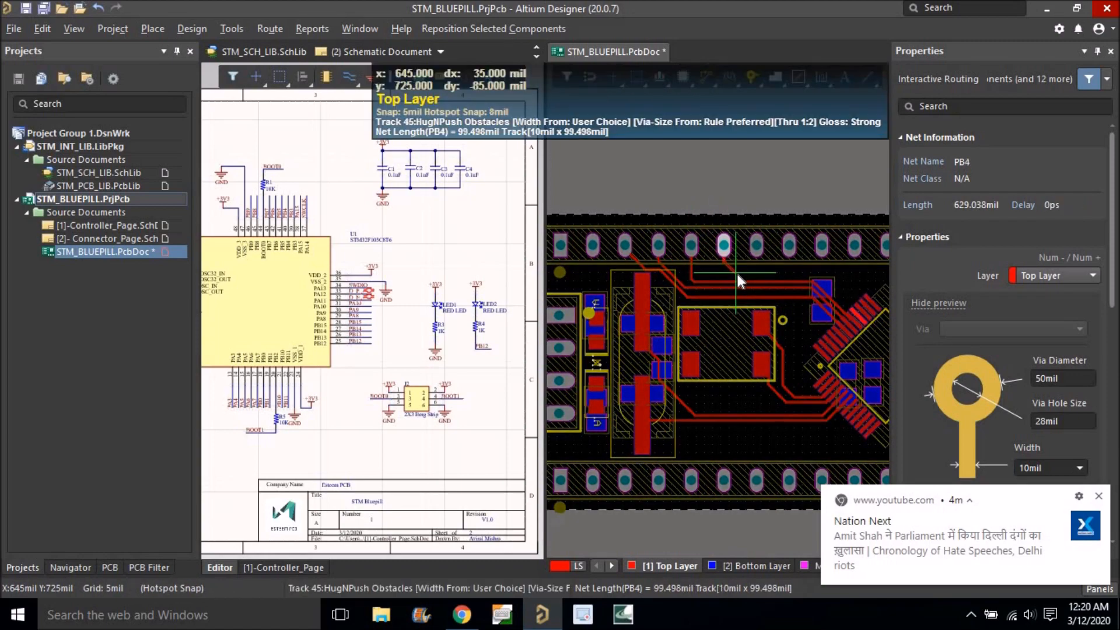
left_click(739, 276)
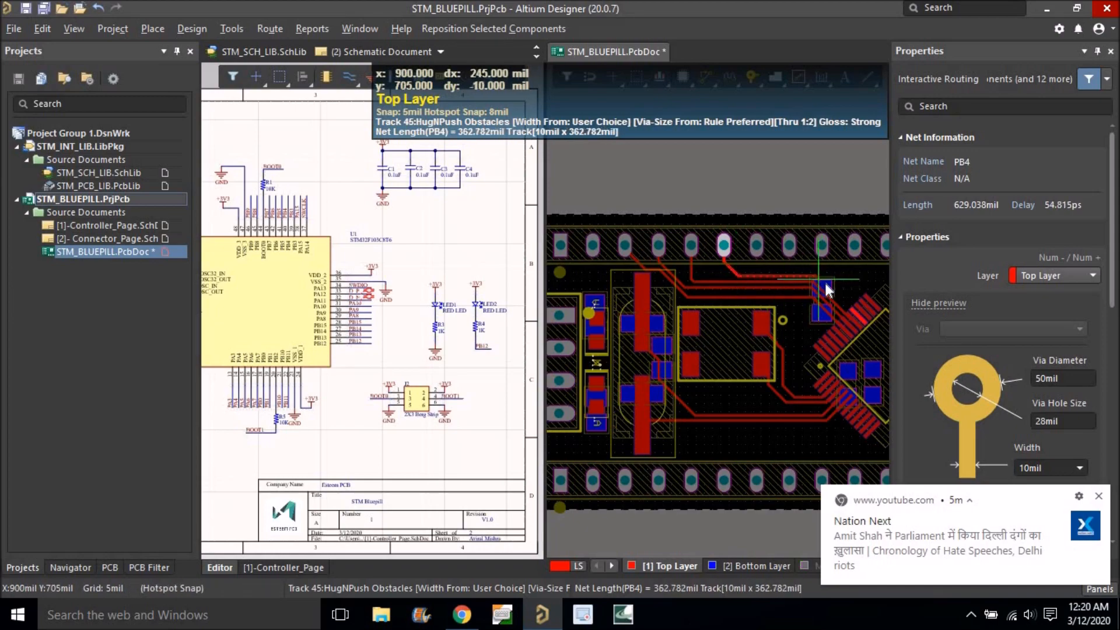
left_click(823, 287)
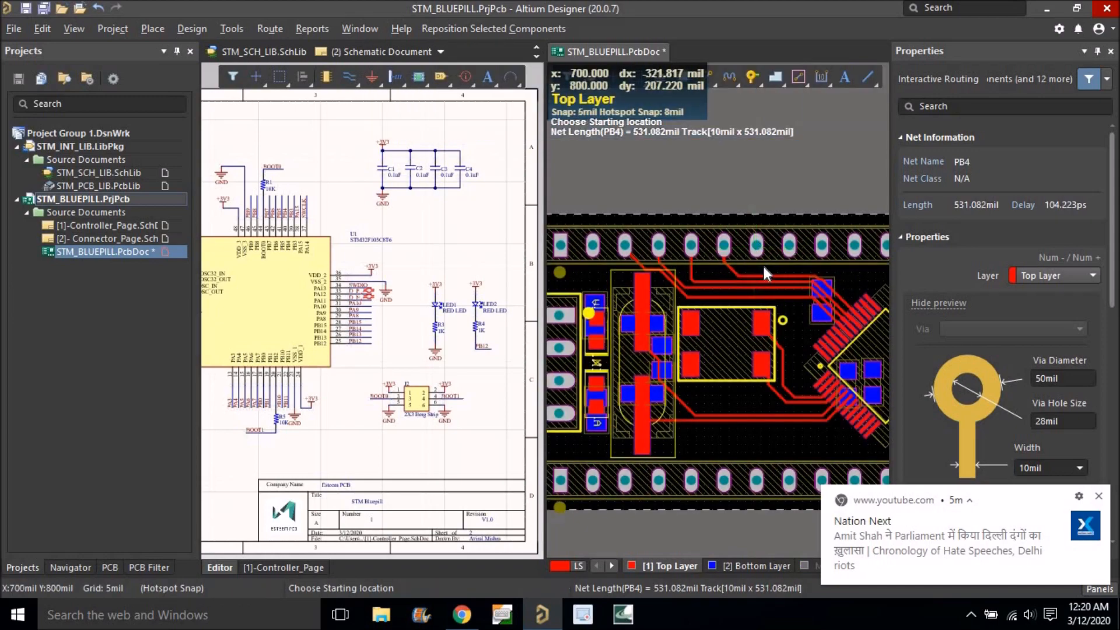
left_click(760, 261)
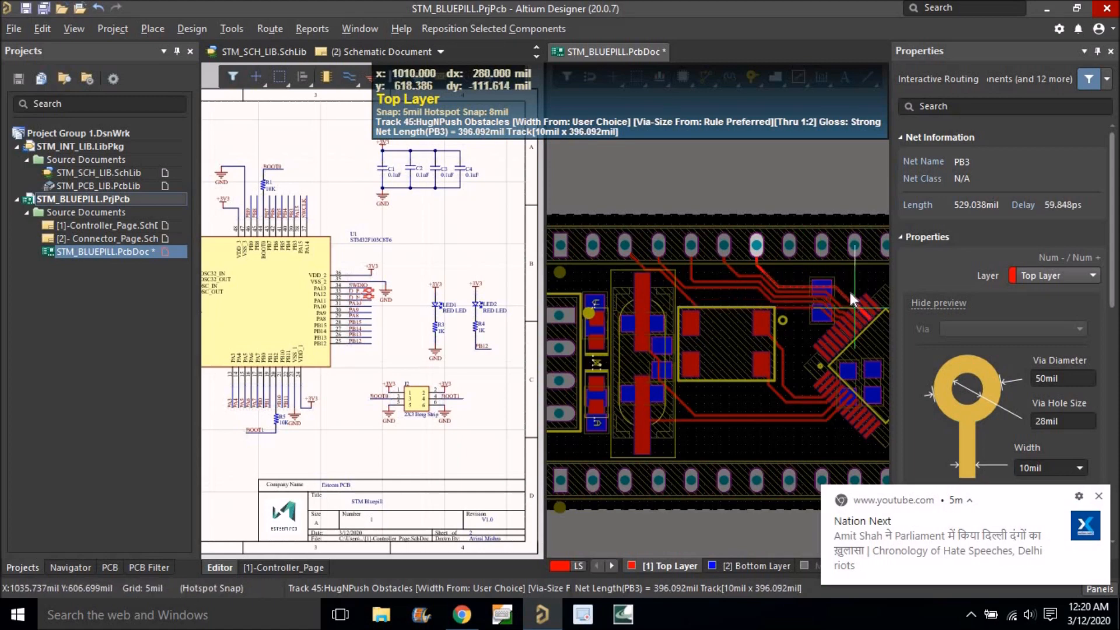
left_click(823, 276)
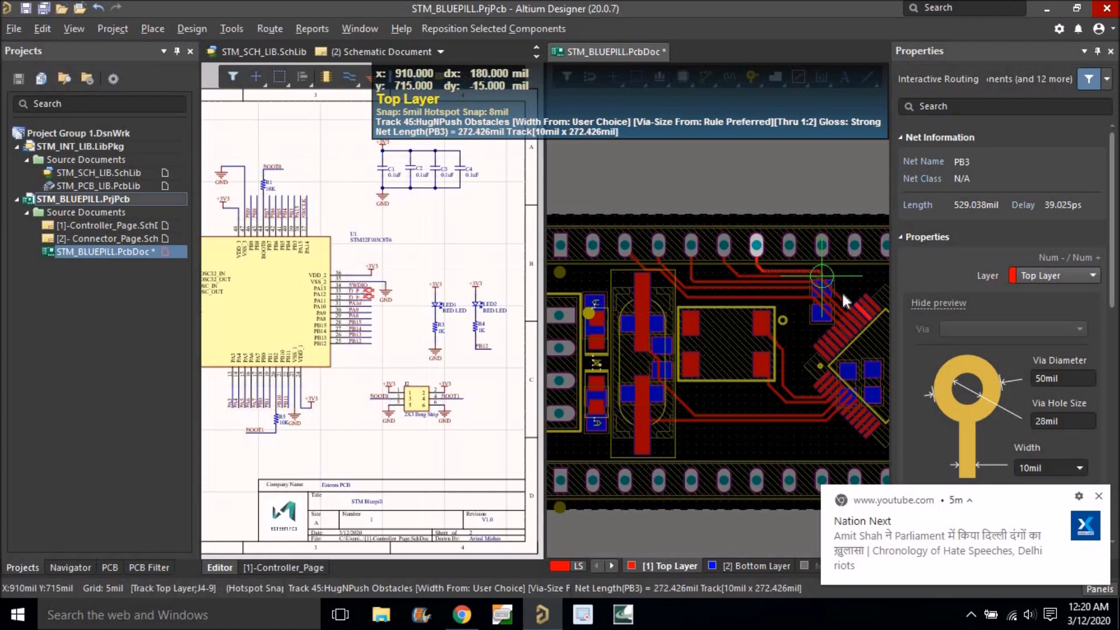
left_click(860, 311)
Route the PA15 net on the top layer from J4's pad 8 to the uppermost pin on U1's upper-left side.
left_click(788, 245)
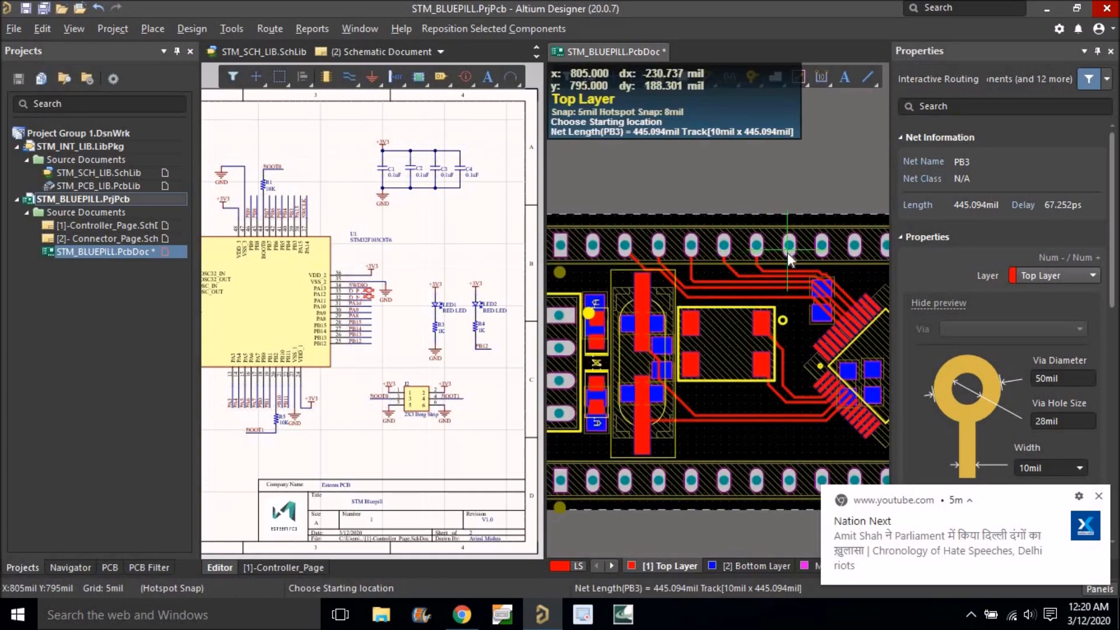
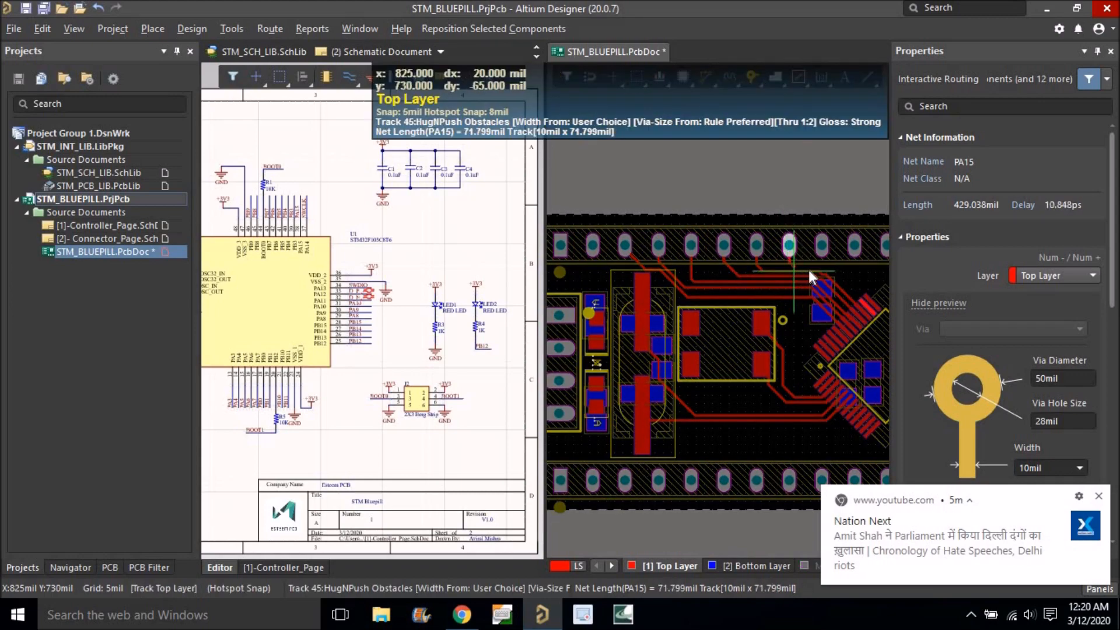
left_click(866, 307)
right_click_drag(726, 326, 627, 363)
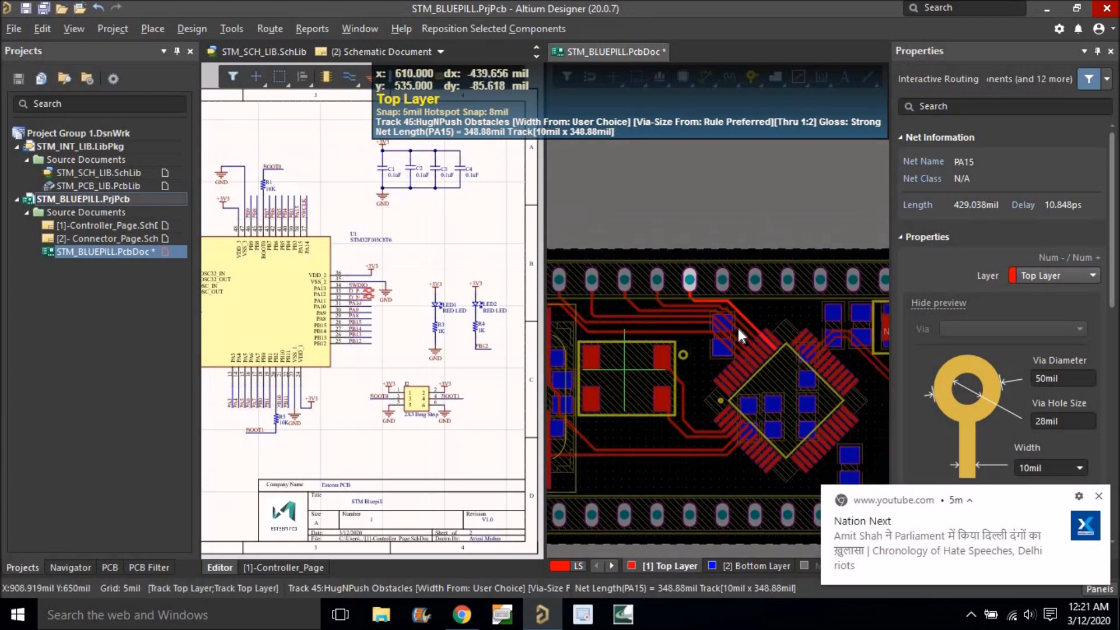
scroll(766, 338, "up", 1, "ctrl")
scroll(762, 338, "up", 3, "ctrl")
left_click(765, 342)
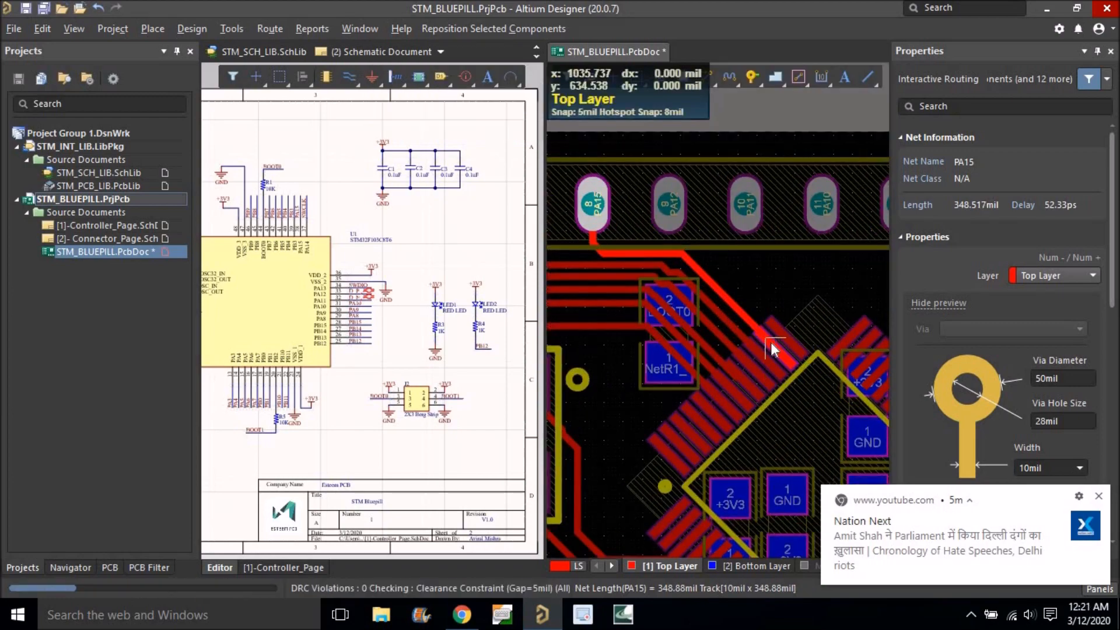
left_click(696, 239)
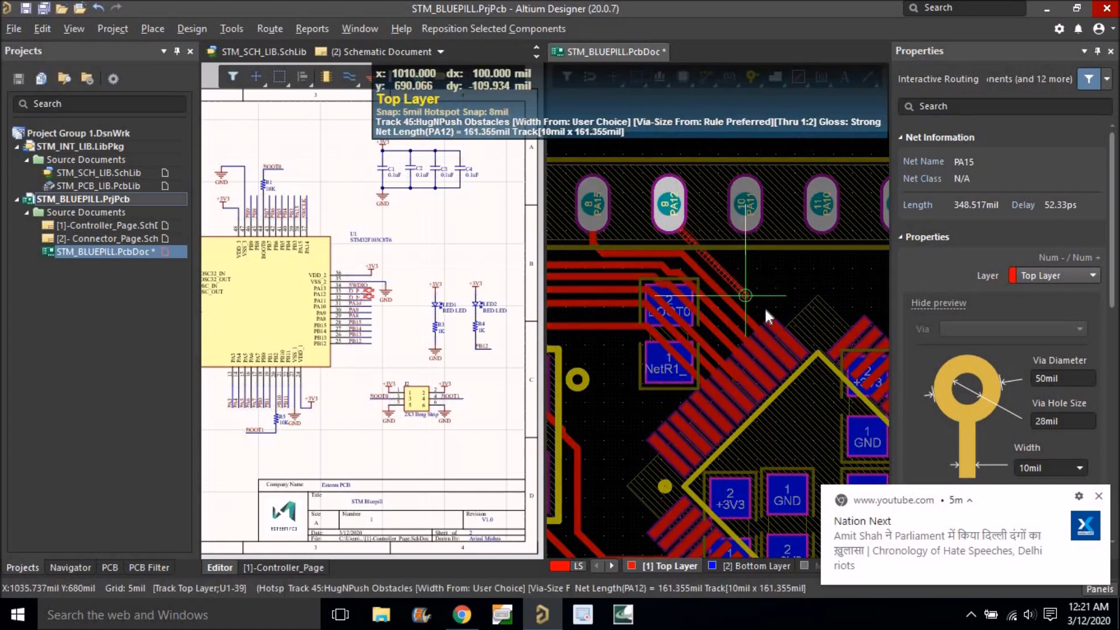
scroll(733, 280, "down", 1, "ctrl")
scroll(733, 280, "down", 2, "ctrl")
scroll(760, 286, "down", 3, "ctrl")
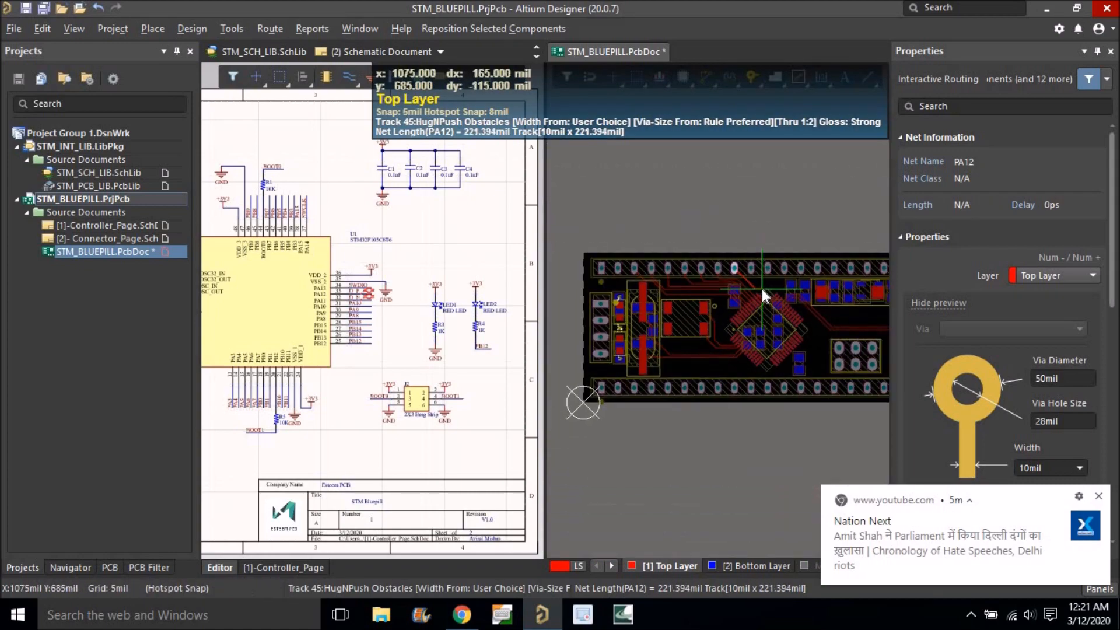
scroll(746, 288, "down", 1, "ctrl")
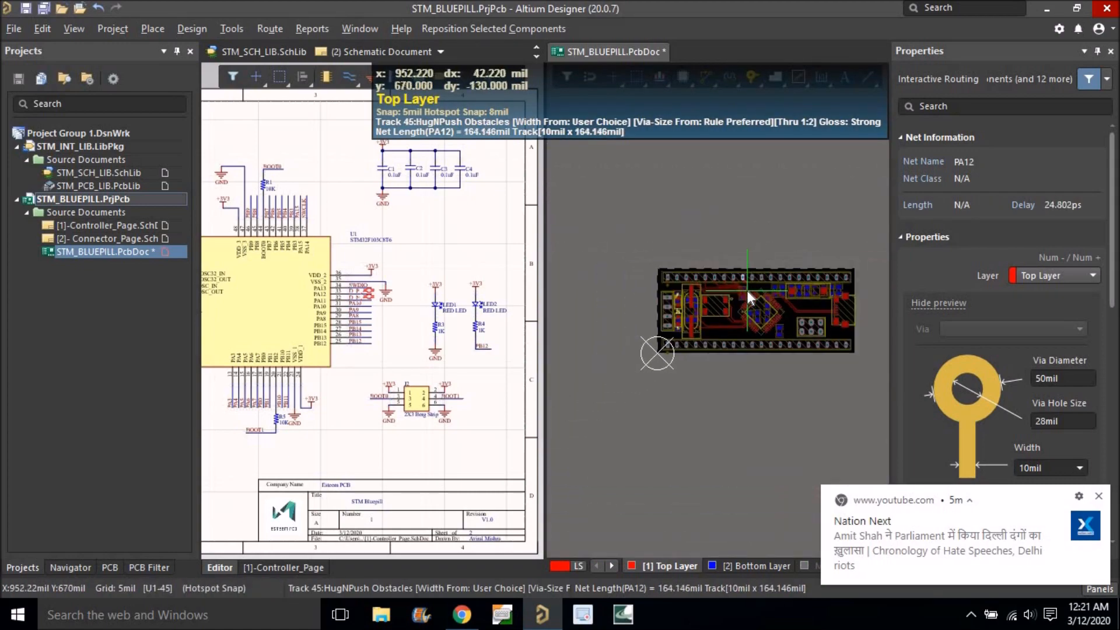
right_click(747, 291)
scroll(747, 290, "up", 1, "ctrl")
right_click(746, 290)
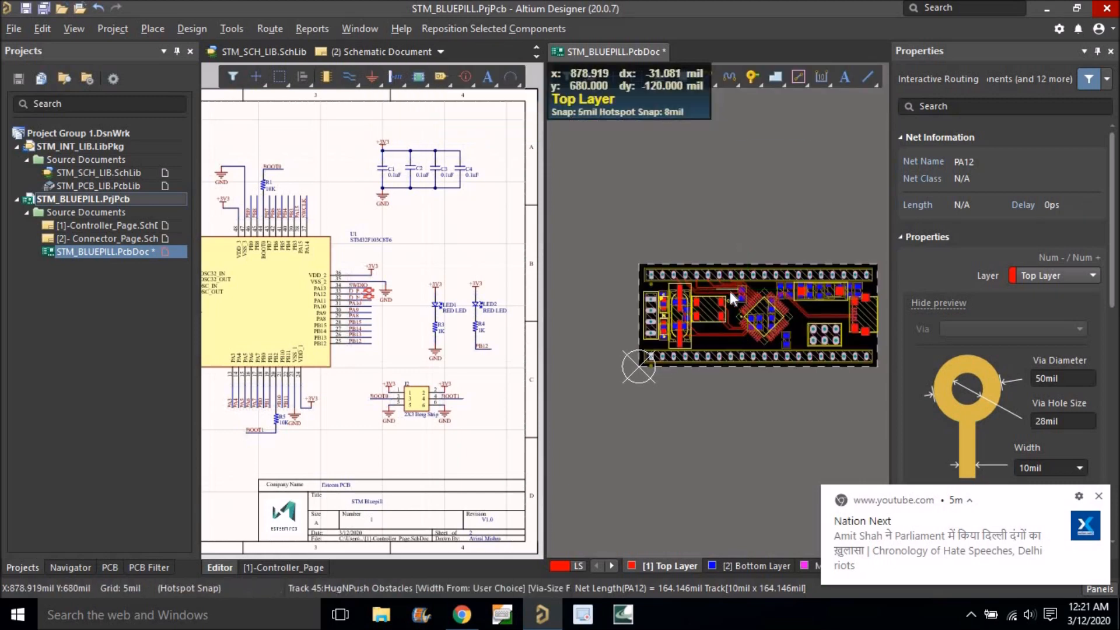
Lock the header component J4 in position.
scroll(693, 288, "up", 4, "ctrl")
scroll(694, 293, "up", 3, "ctrl")
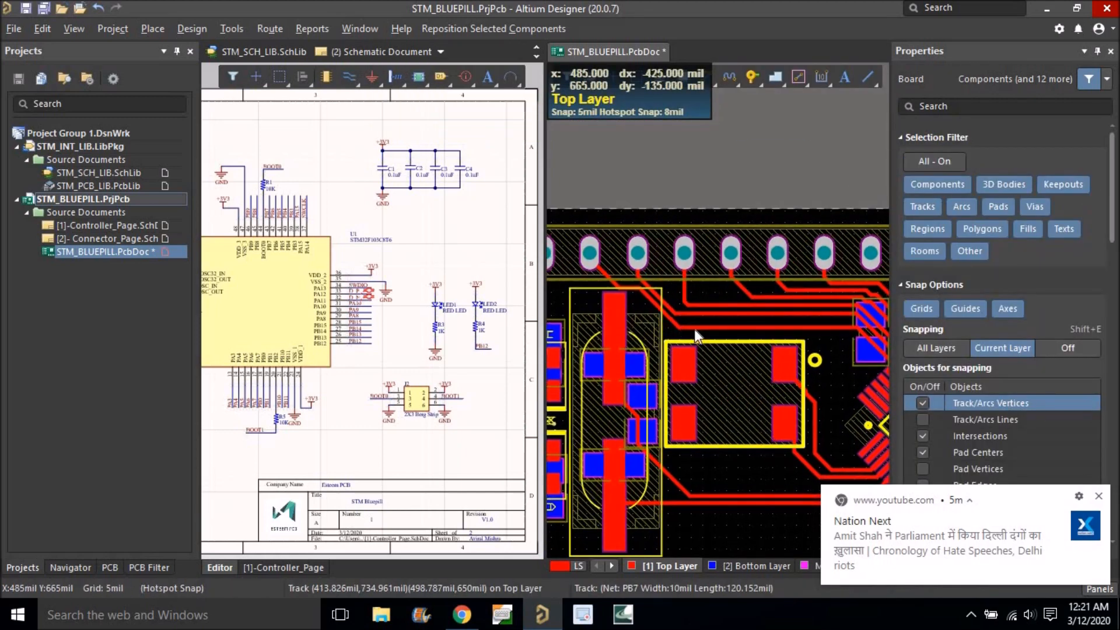
left_click(697, 327)
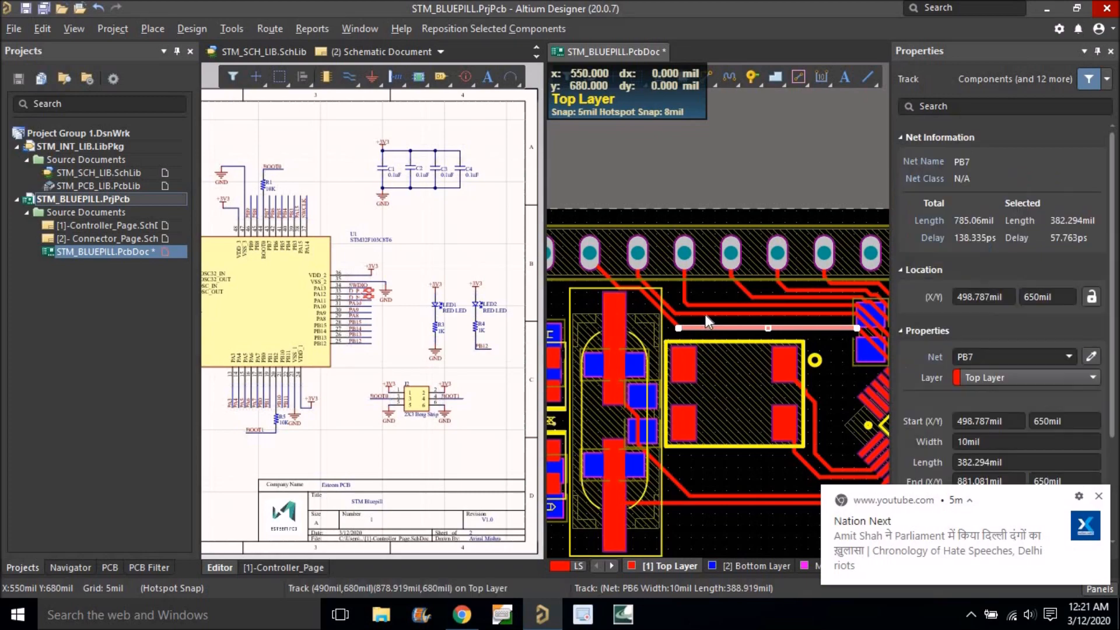
left_click(709, 304, "shift")
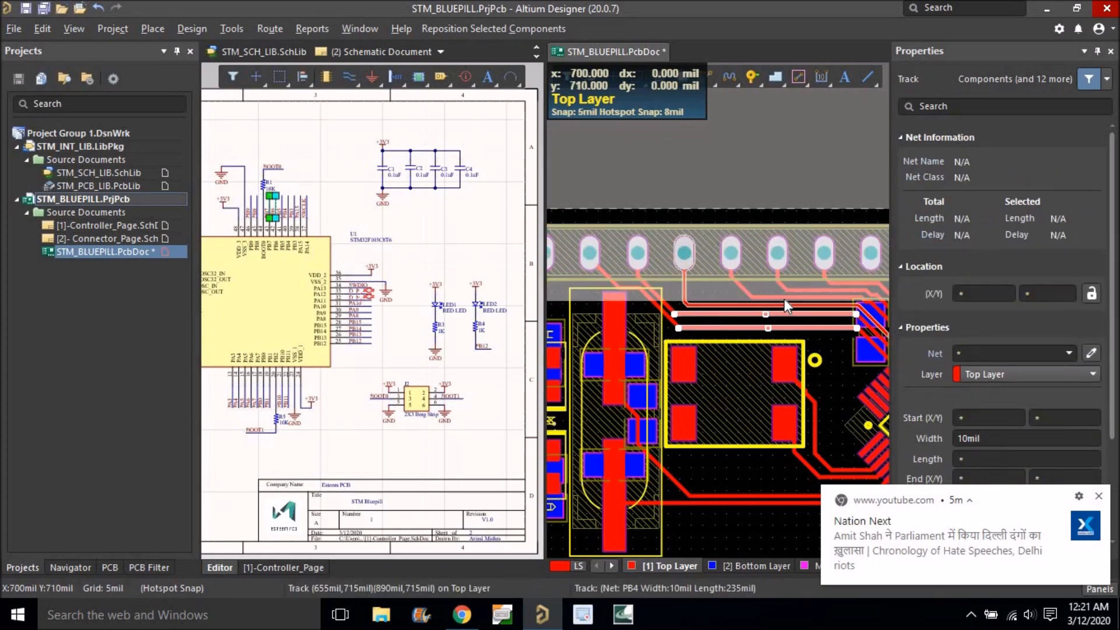
left_click(746, 237)
left_click(746, 236)
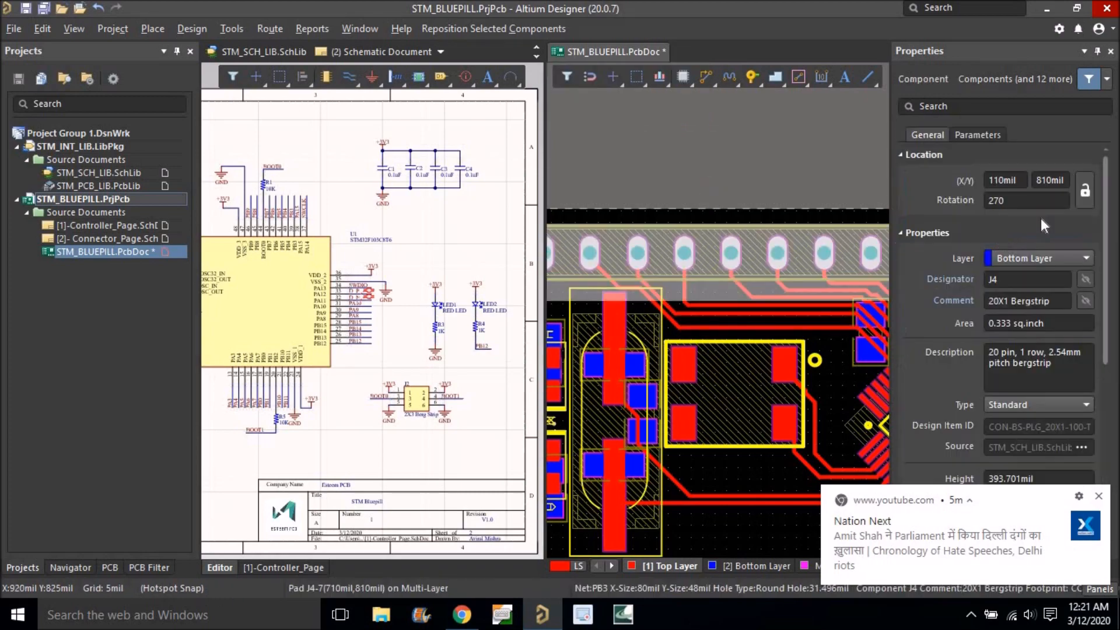
left_click(1084, 192)
left_click(756, 202)
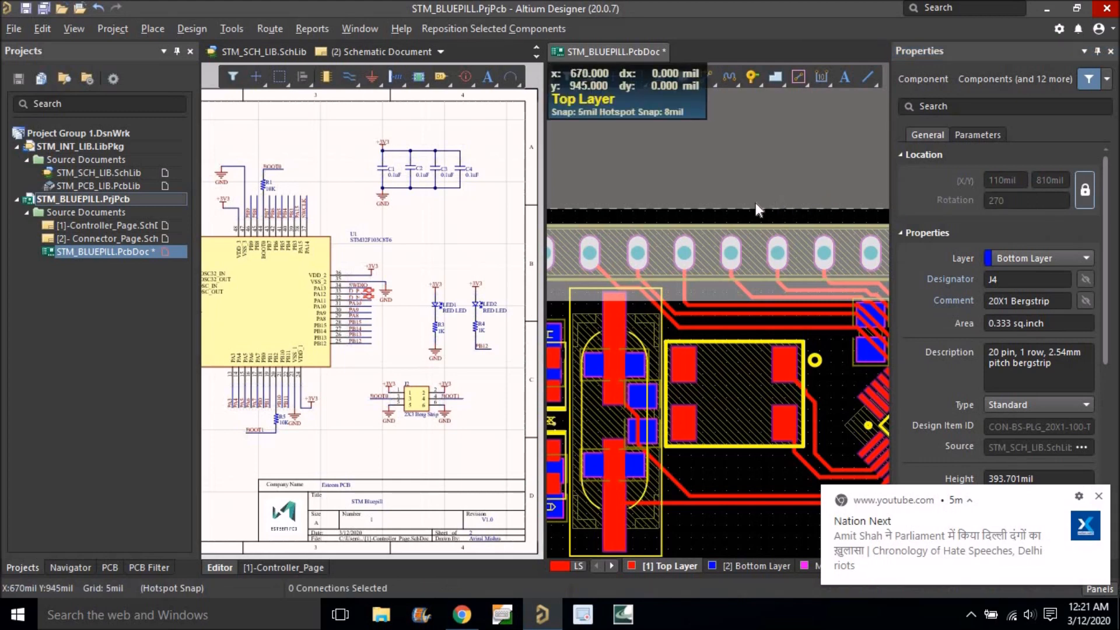
Select the PB7, PB6, PB5, PB4, PB3 and PA15 tracks running from J4 to U1 and gloss them.
left_click(734, 328)
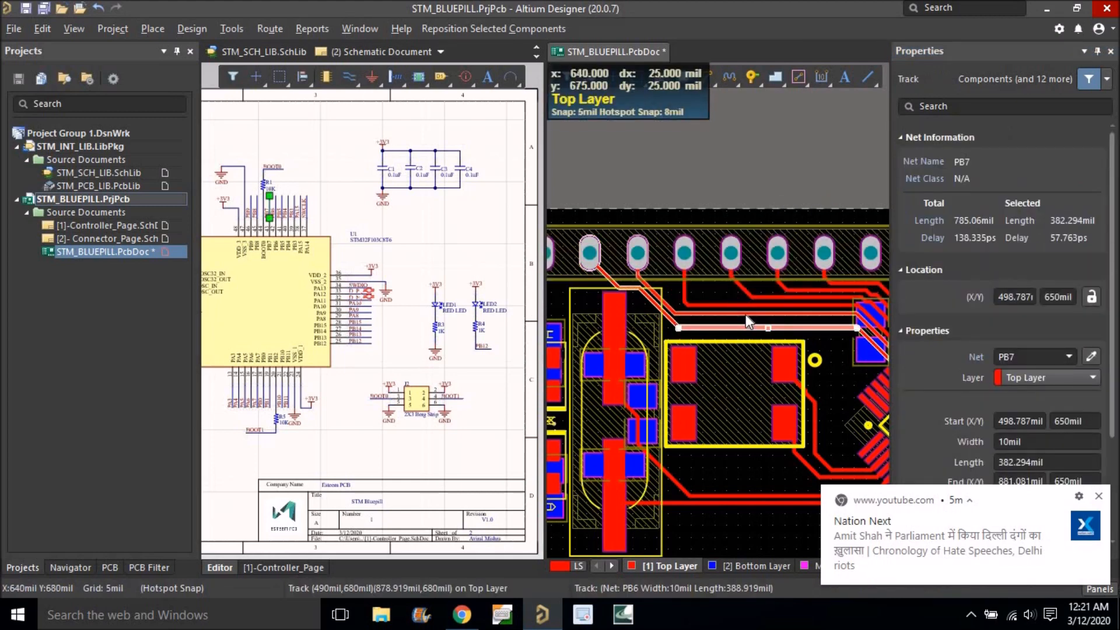
left_click(746, 314, "shift")
left_click(755, 305, "shift")
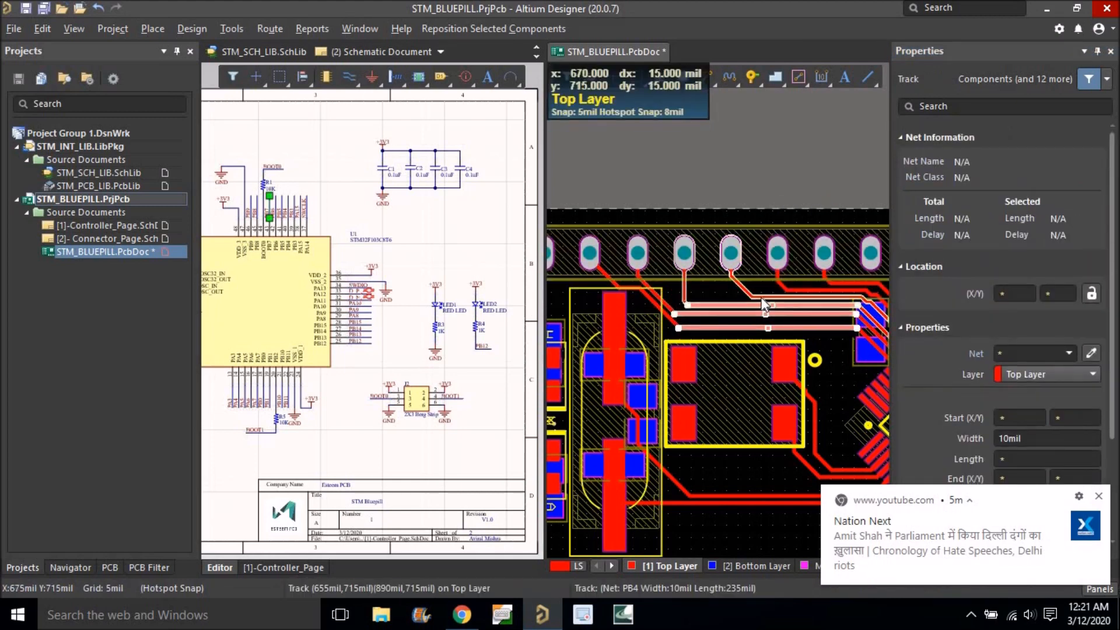
left_click(834, 290, "shift")
left_click(843, 284, "shift")
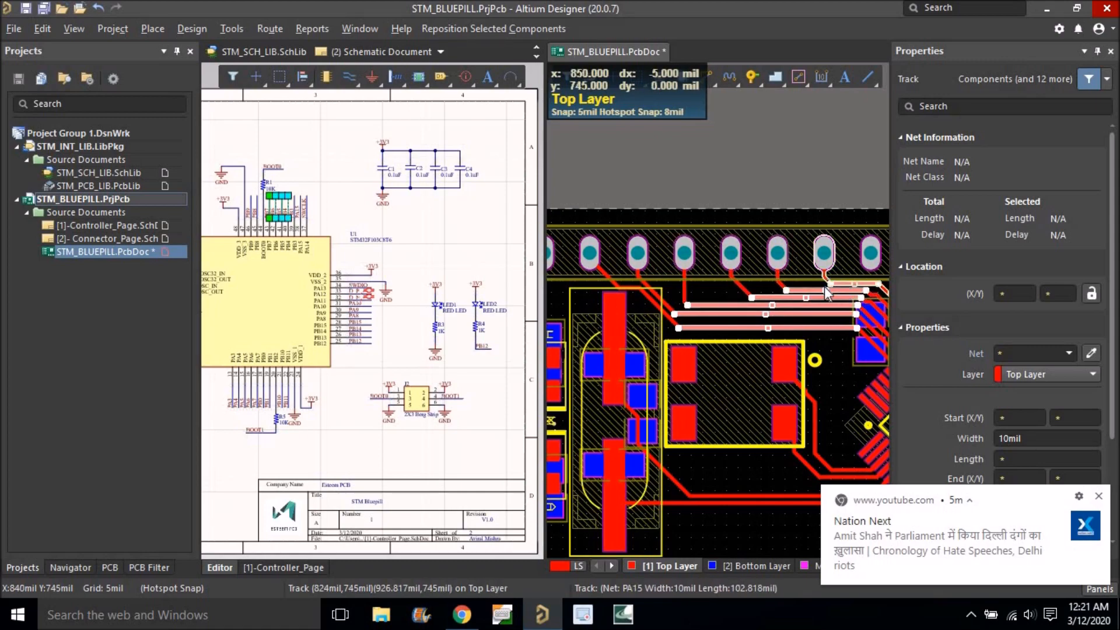
scroll(708, 283, "down", 2, "ctrl")
scroll(707, 290, "down", 1, "ctrl")
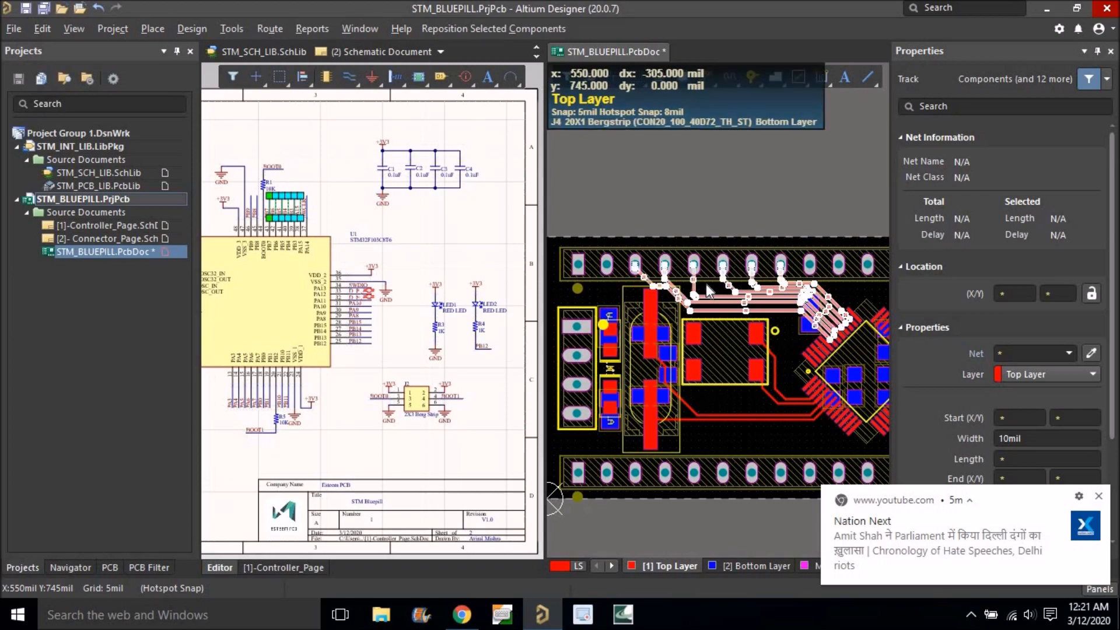
key("ctrl+alt+g")
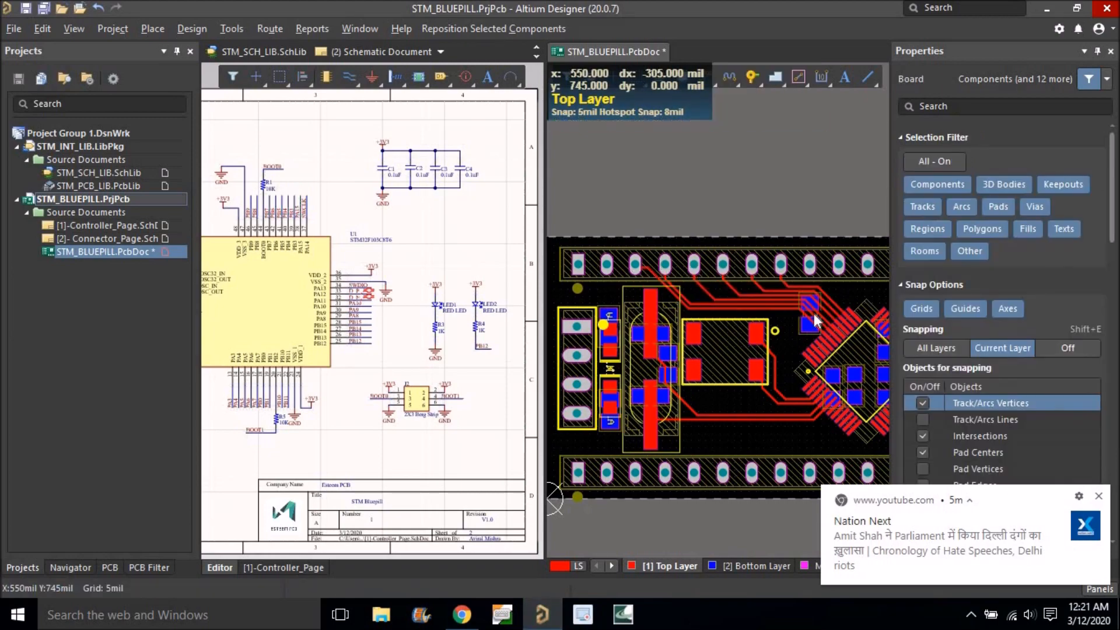
Check the glossed tracks between J4 and U1, and save the board document.
scroll(815, 321, "up", 3, "ctrl")
scroll(775, 319, "down", 1, "ctrl")
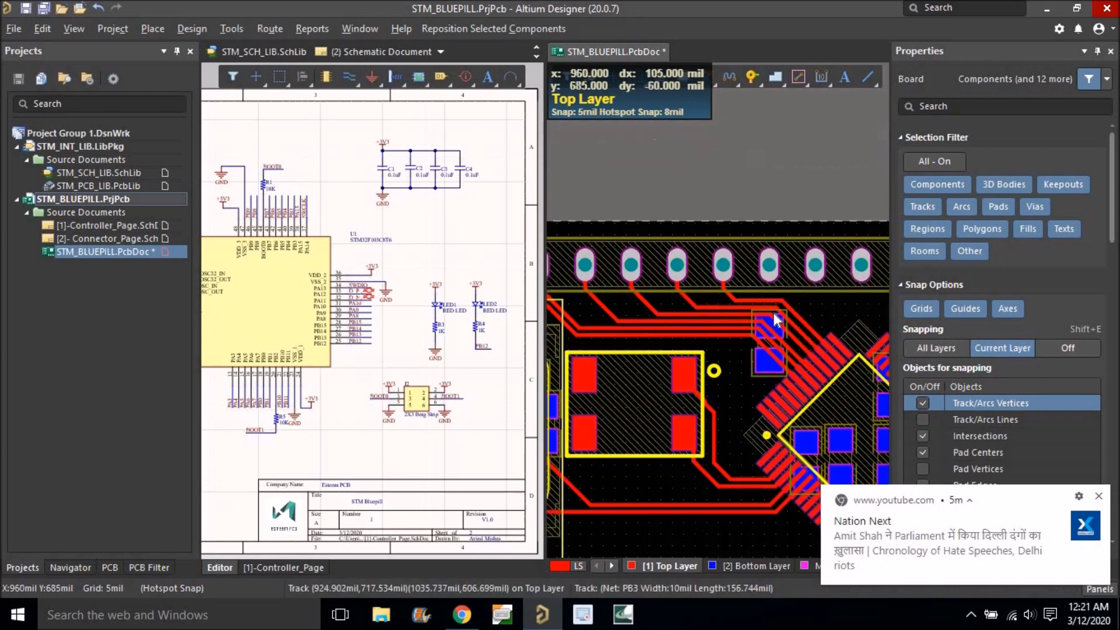
scroll(773, 317, "down", 3, "ctrl")
right_click_drag(770, 339, 782, 320)
scroll(677, 299, "up", 5, "ctrl")
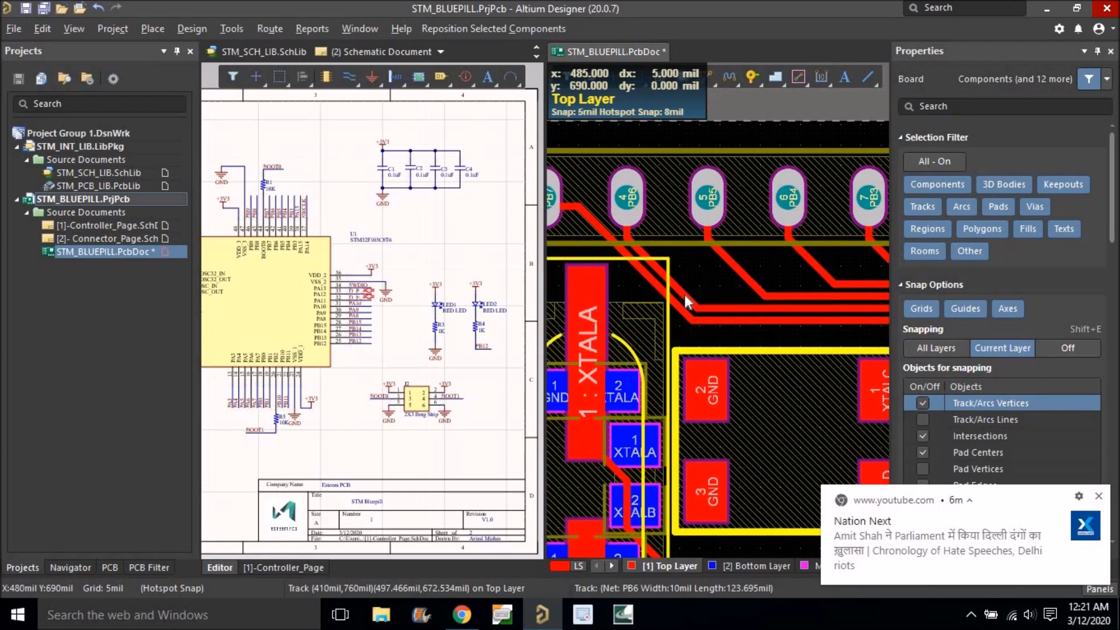
left_click_drag(699, 285, 708, 281)
scroll(666, 246, "down", 3, "ctrl")
scroll(666, 246, "down", 3, "ctrl")
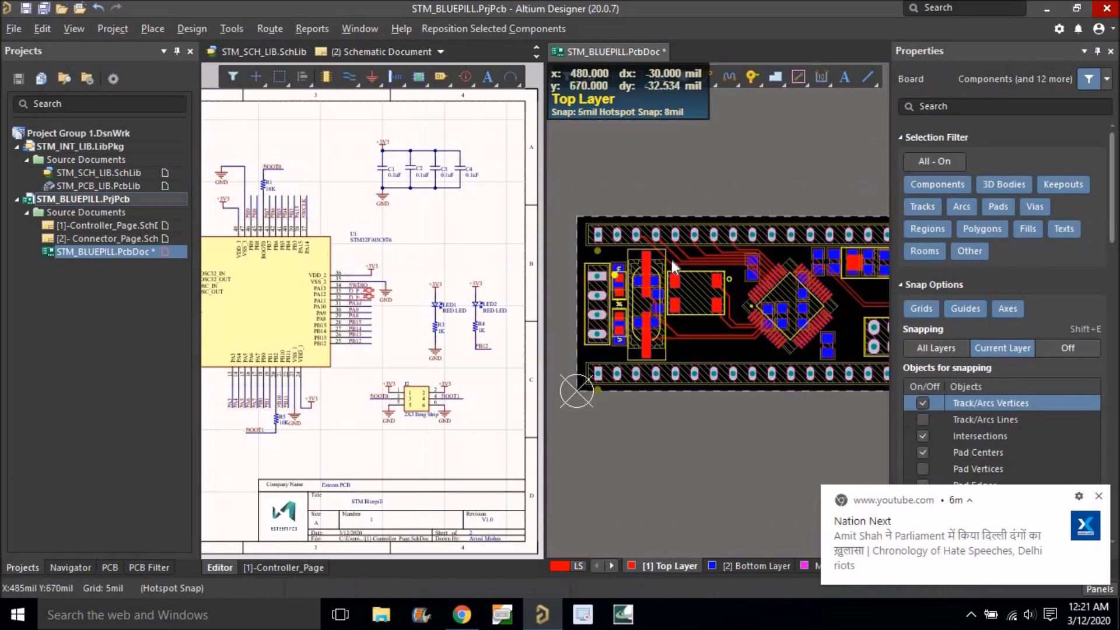
left_click(43, 11)
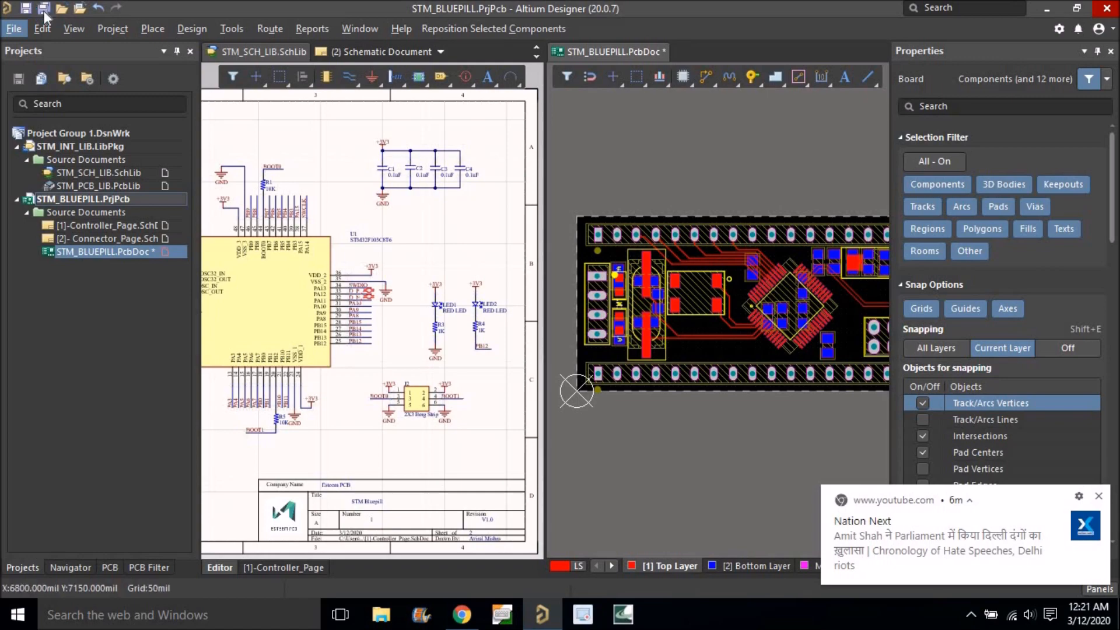
Examine the unrouted J4 header pads and the parts between U1 and the USB connector.
scroll(840, 336, "up", 5, "ctrl")
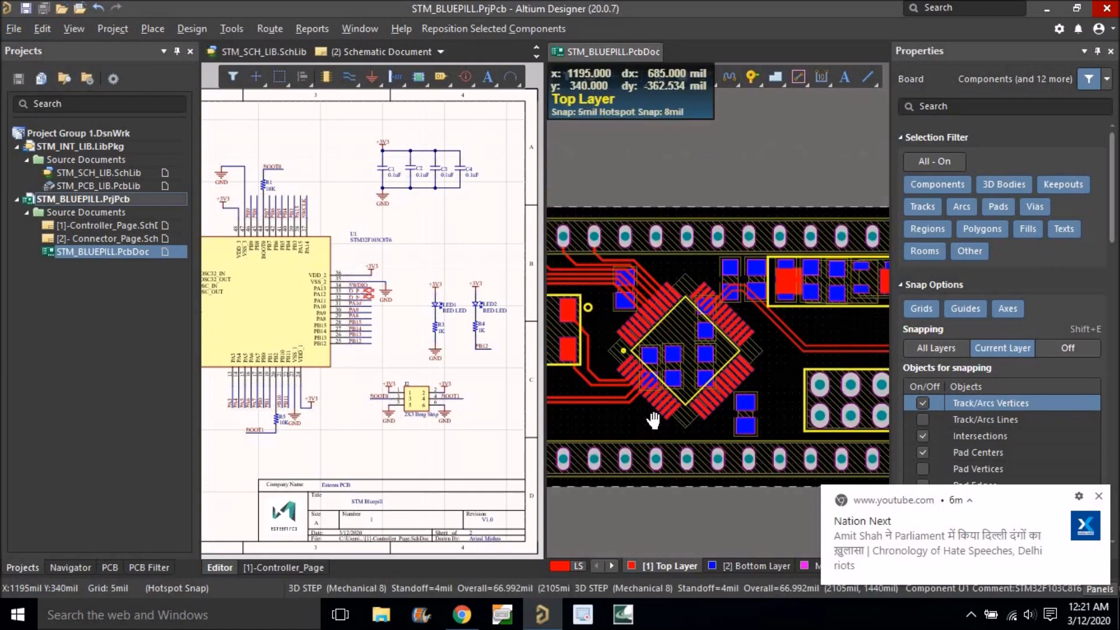
scroll(784, 337, "up", 3, "ctrl")
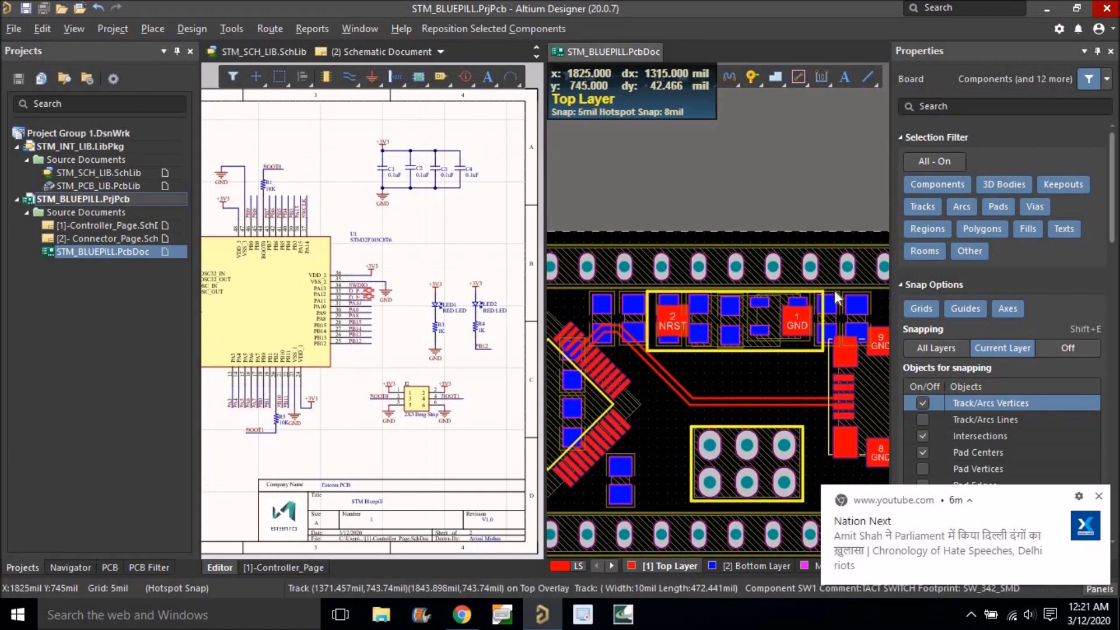
scroll(841, 278, "down", 2, "ctrl")
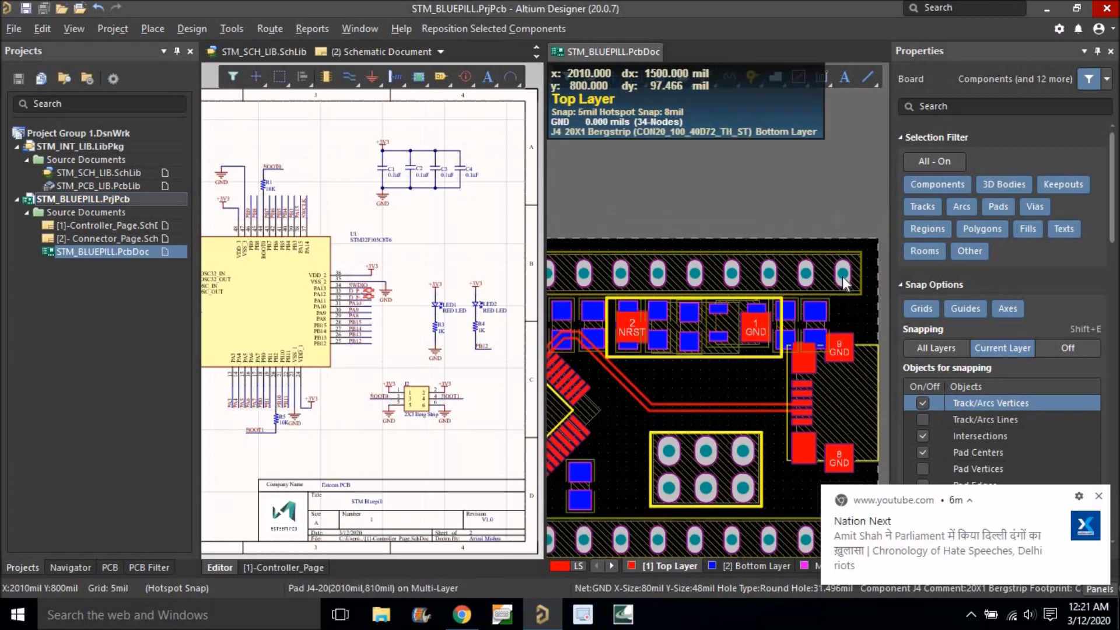
scroll(844, 283, "down", 3, "ctrl")
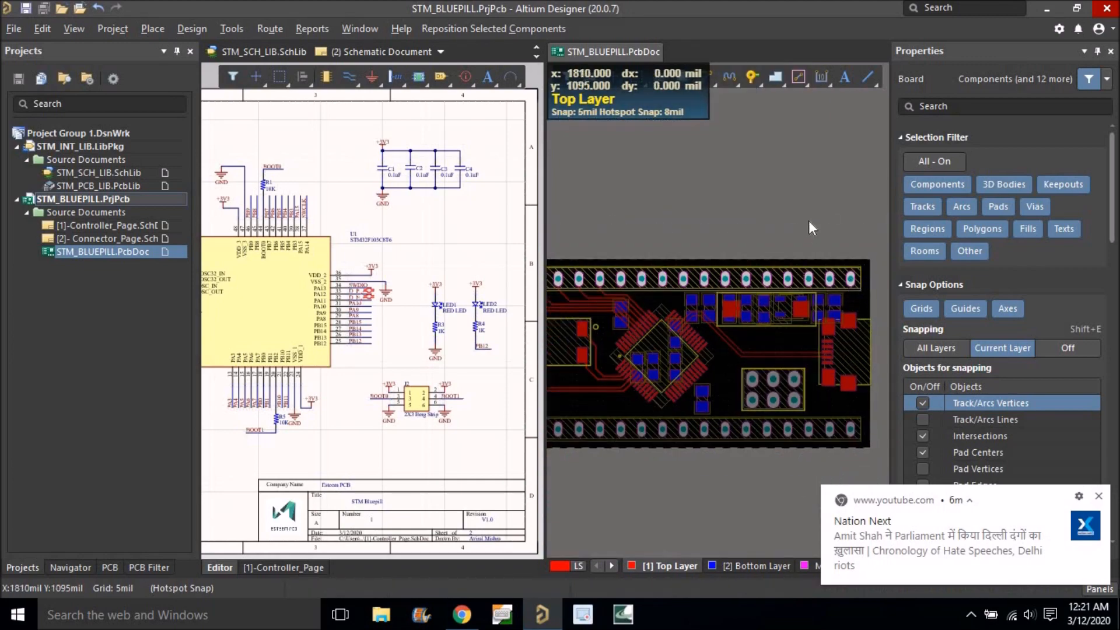
left_click(834, 231)
scroll(816, 285, "up", 5, "ctrl")
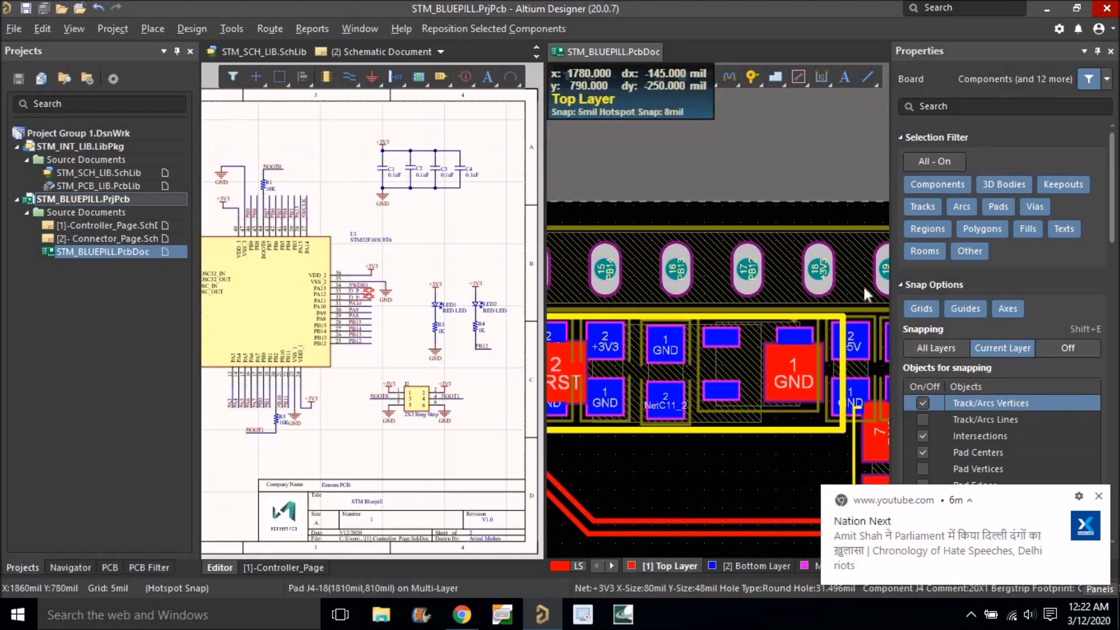
scroll(863, 284, "down", 3, "ctrl")
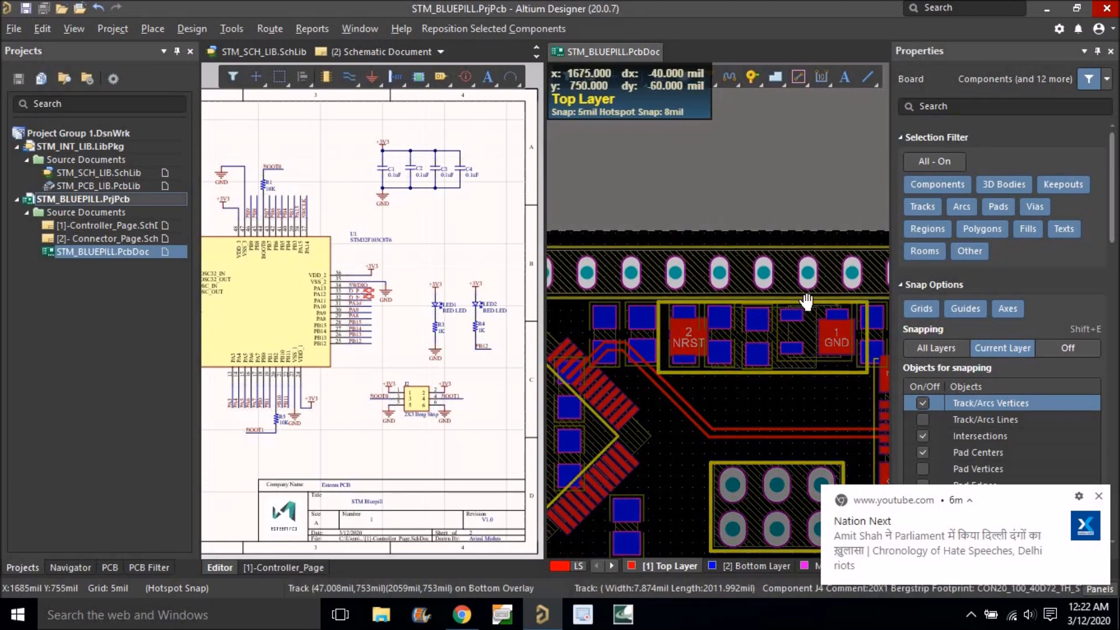
scroll(816, 279, "down", 2, "ctrl")
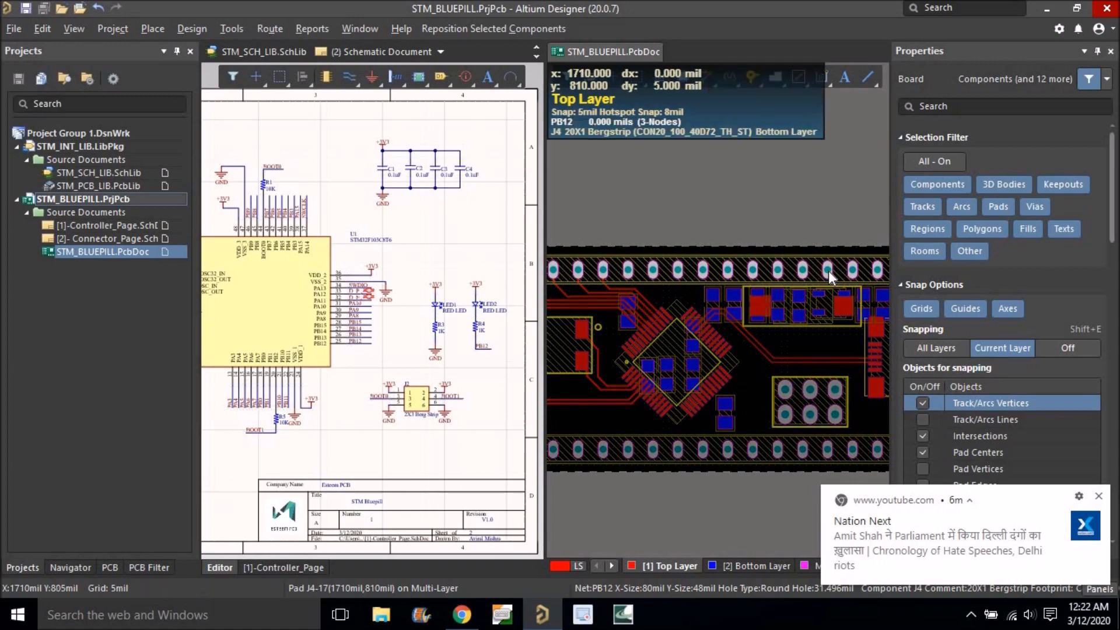
Highlight the PB12 net from J4's pad 17 and examine the path between that pad and its pin on U1.
left_click(828, 270, "ctrl")
scroll(789, 310, "up", 2, "ctrl")
right_click_drag(787, 325, 811, 375)
scroll(751, 364, "up", 2, "ctrl")
scroll(771, 350, "down", 1, "ctrl")
scroll(757, 356, "down", 1, "ctrl")
right_click_drag(722, 386, 660, 401)
scroll(660, 396, "down", 1, "ctrl")
right_click_drag(778, 338, 845, 342)
right_click_drag(751, 374, 719, 374)
mouse_move(718, 370)
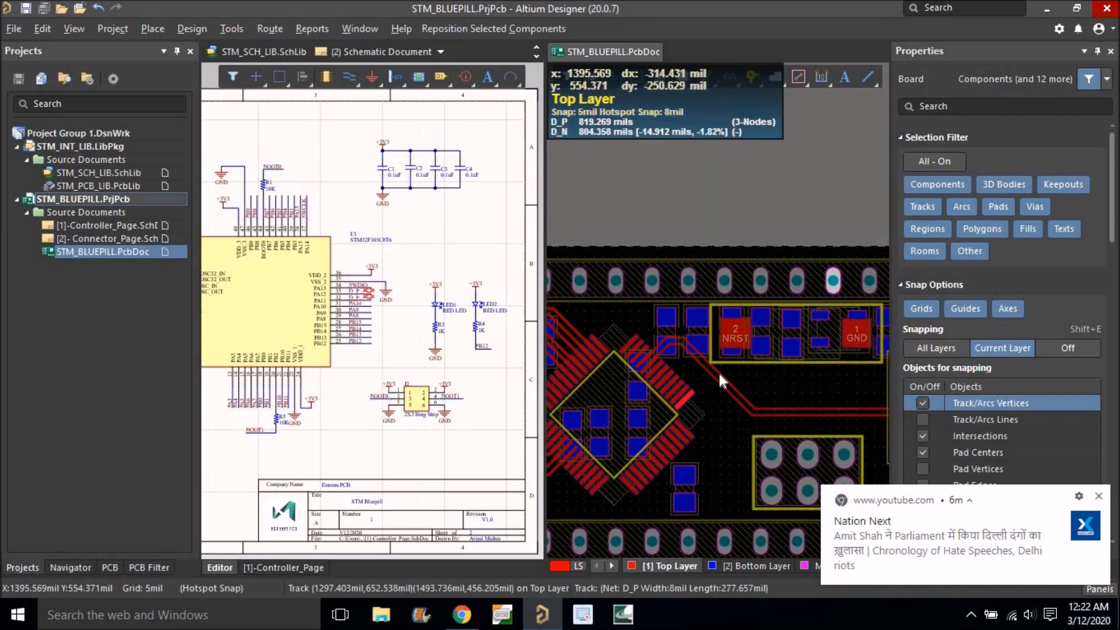
scroll(663, 415, "up", 2, "ctrl")
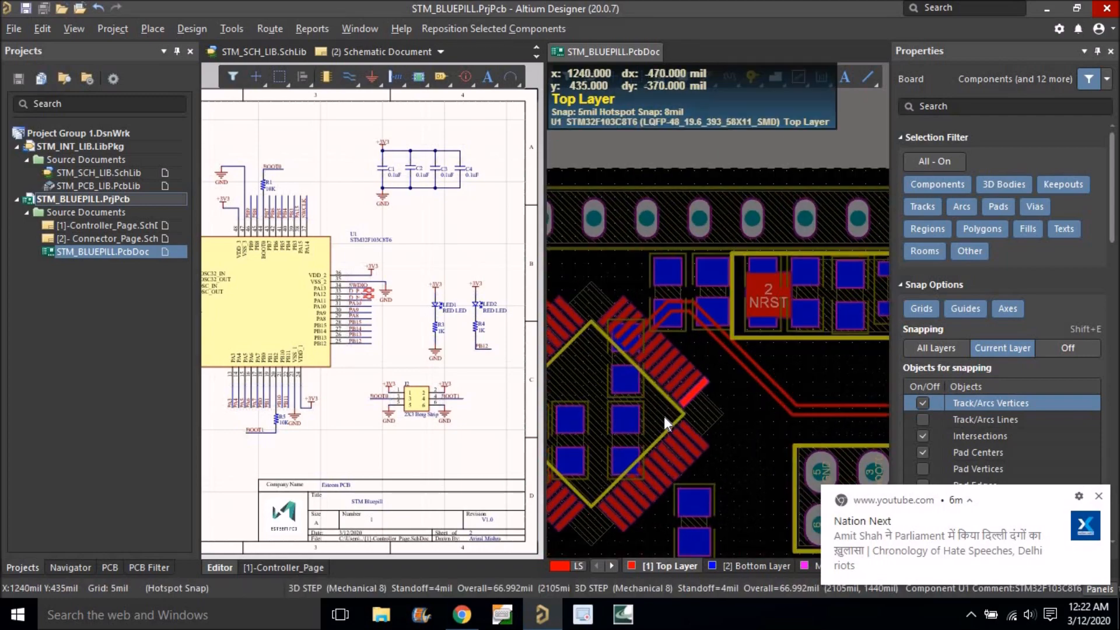
mouse_move(646, 412)
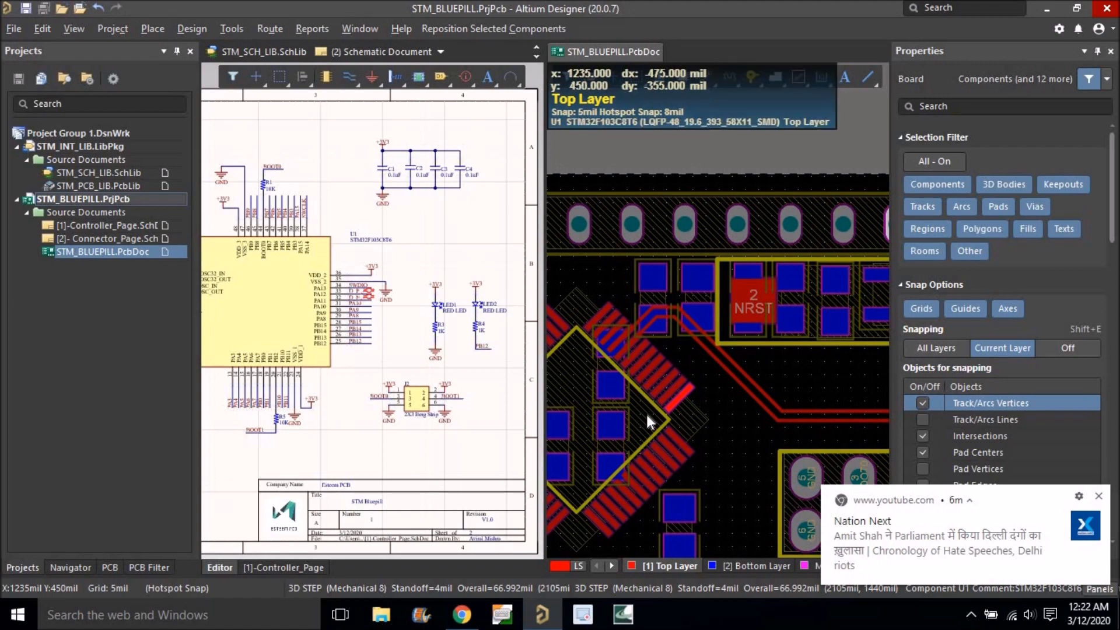
right_click_drag(670, 361, 688, 408)
scroll(661, 417, "down", 2, "ctrl")
scroll(718, 347, "down", 1, "ctrl")
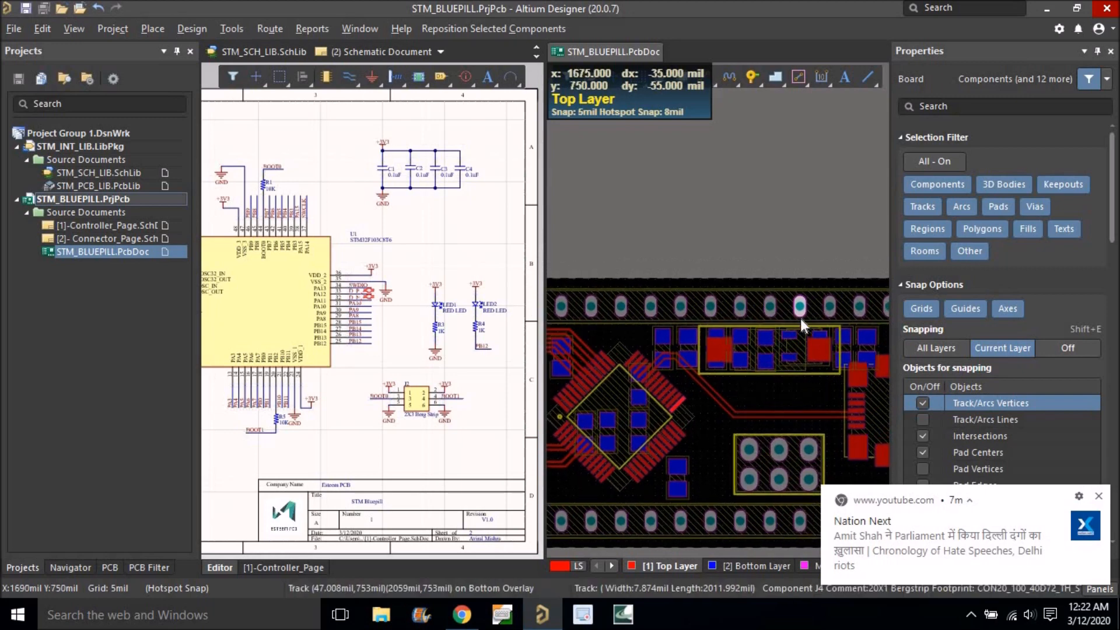
right_click_drag(783, 346, 807, 340)
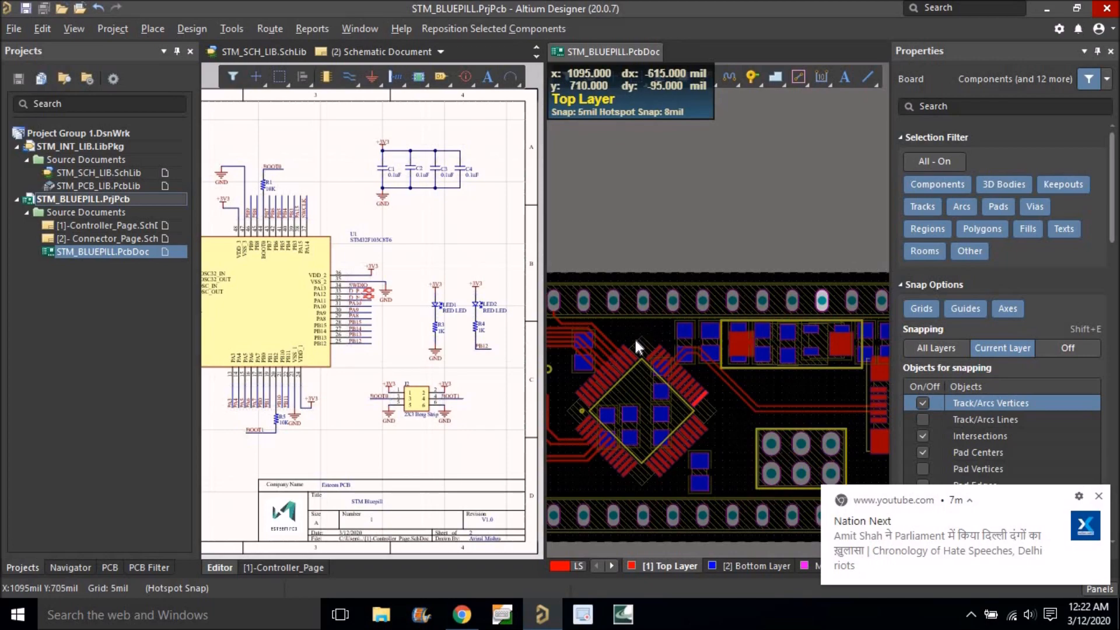
Move capacitor C1 from under U1 to the free area below U1's lower-left side and turn it horizontal.
right_click_drag(633, 421, 692, 344)
left_click(791, 334)
scroll(792, 334, "down", 1, "ctrl")
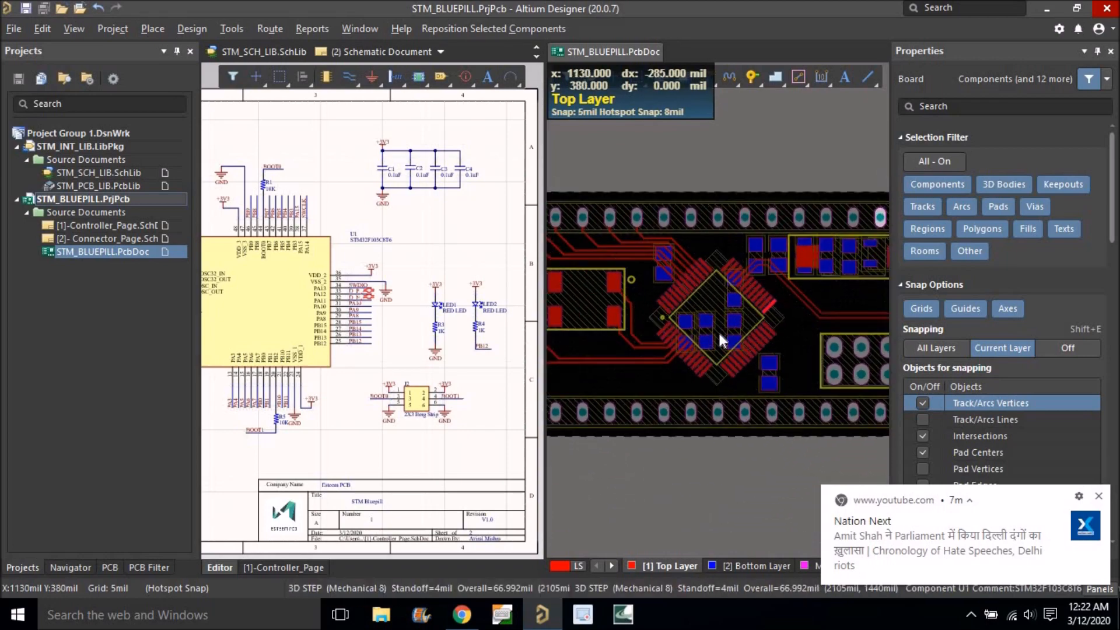
scroll(697, 338, "up", 3, "ctrl")
left_click(698, 334)
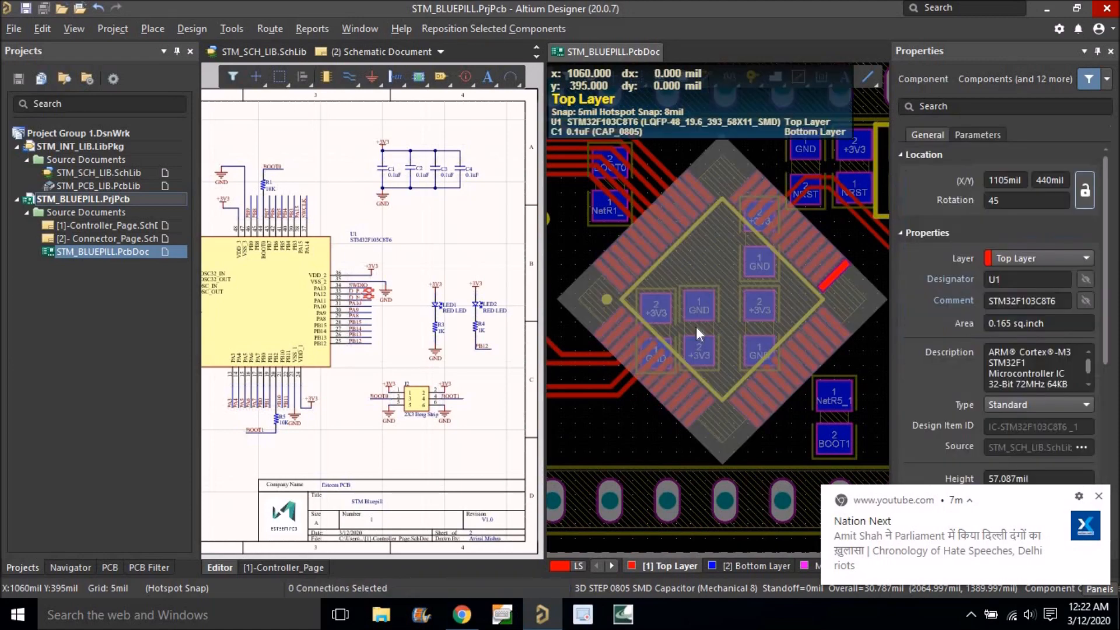
scroll(695, 326, "down", 2, "ctrl")
left_click_drag(711, 314, 666, 370)
key("space")
key("space")
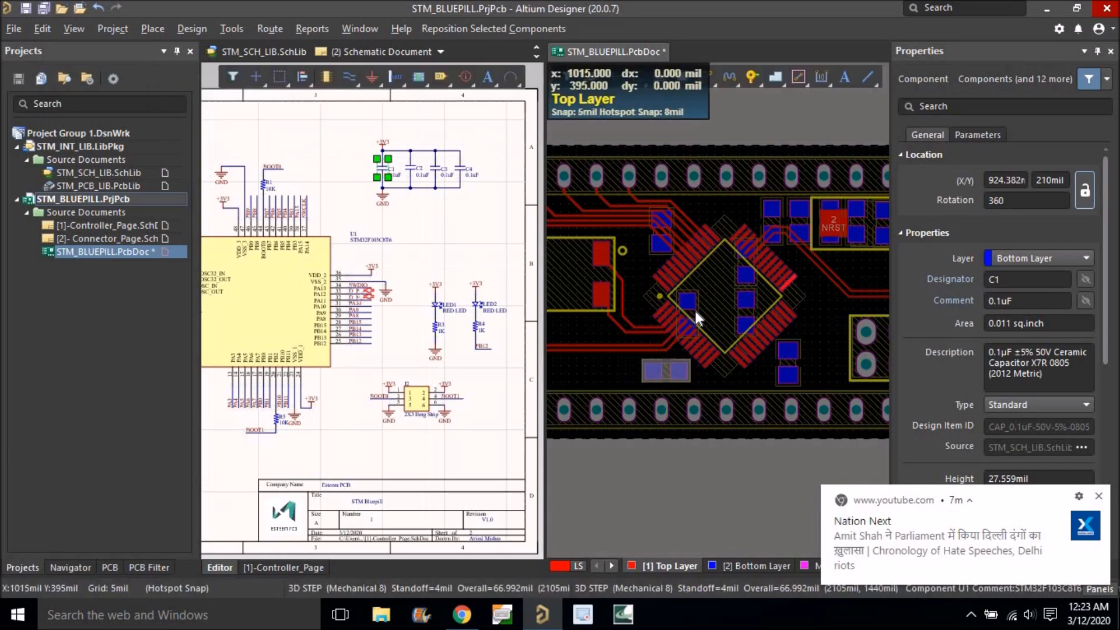
Move capacitor C3 from under U1 to about (835, 350) mil, over the crystal tracks beside U1's lower-left side.
left_click(695, 310)
left_click(695, 311)
left_click_drag(695, 311, 624, 341)
scroll(637, 310, "up", 5, "ctrl")
scroll(607, 191, "down", 2, "ctrl")
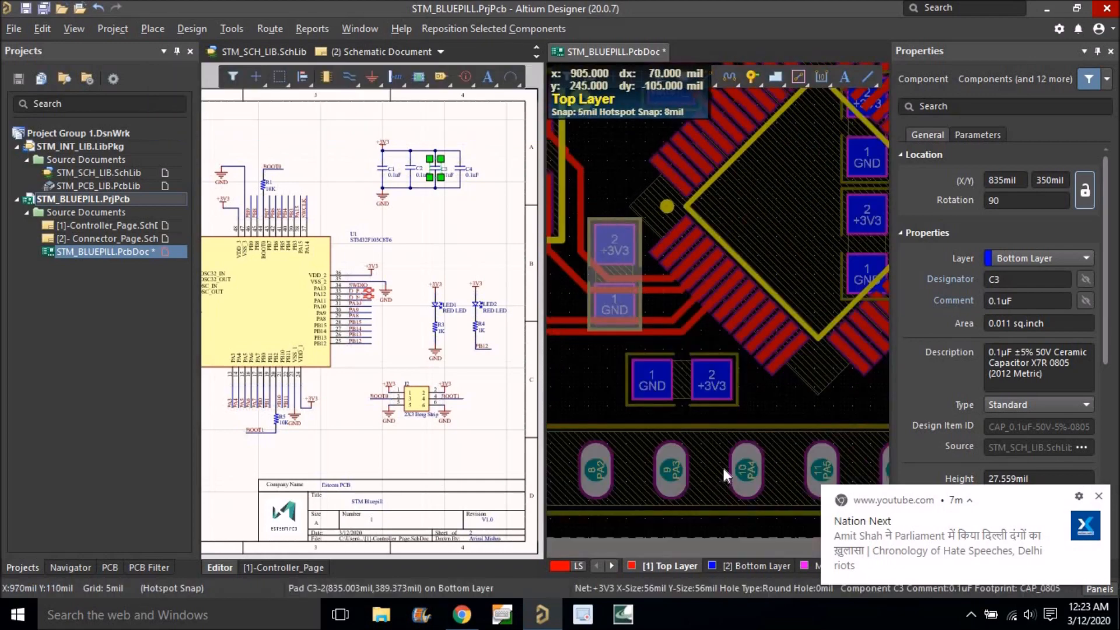
Shift capacitor C1 slightly closer to U1's lower-left side and rotate it to a vertical orientation.
left_click_drag(687, 393, 670, 361)
key("space")
scroll(638, 358, "down", 3, "ctrl")
right_click_drag(768, 366, 732, 378)
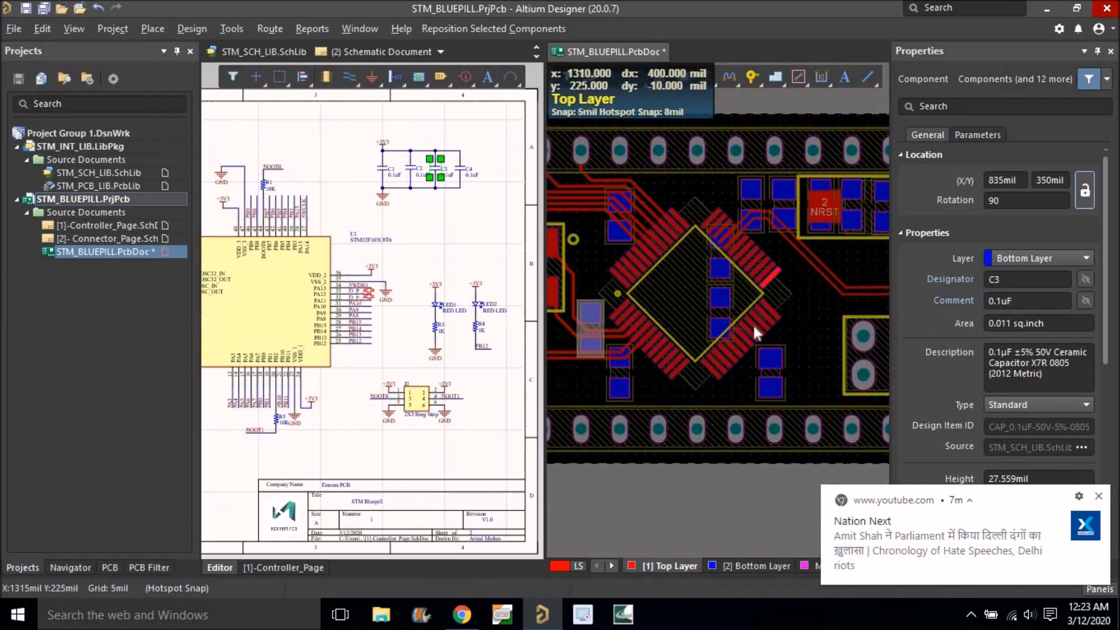
Move capacitor C4 from under U1 to a vertical position beside resistor R1 at U1's upper-left side.
left_click(712, 256)
left_click(712, 255)
left_click_drag(712, 255, 653, 213)
key("space")
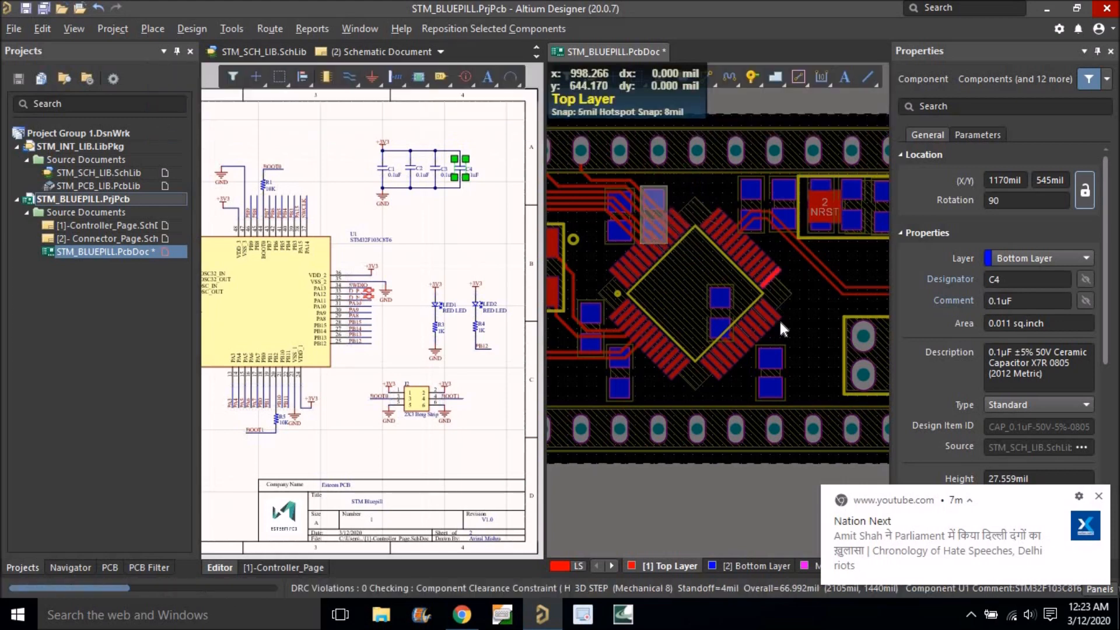
Move capacitor C2 from under U1 to the free area beside the resistor at U1's lower-right side.
left_click(723, 310)
left_click_drag(723, 312, 805, 370)
left_click(809, 320)
scroll(799, 313, "down", 2, "ctrl")
right_click_drag(790, 326, 771, 336)
scroll(658, 324, "up", 4, "ctrl")
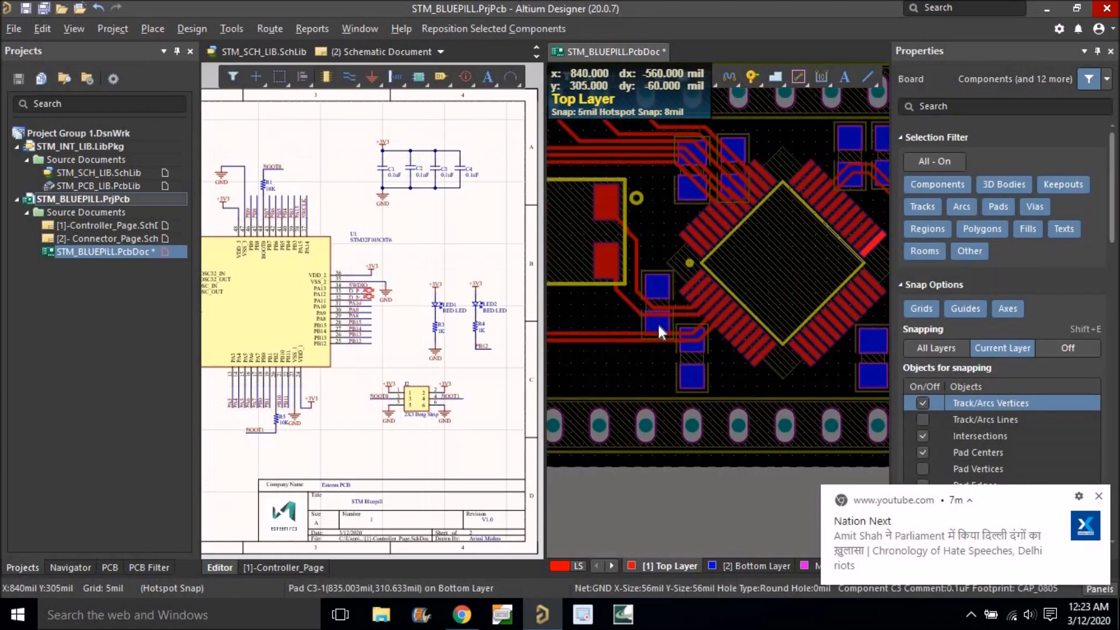
Move capacitor C3 down to (835, 235) mil, next to C1 and clear of the crystal tracks.
left_click_drag(666, 296, 657, 373)
scroll(655, 312, "down", 5, "ctrl")
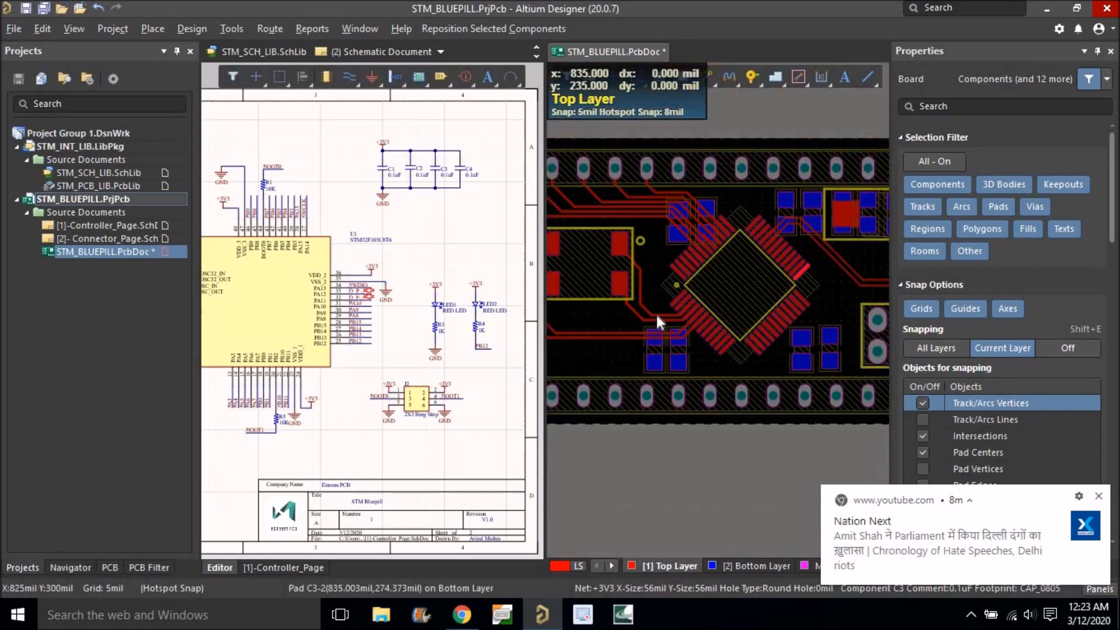
scroll(719, 307, "up", 2, "ctrl")
scroll(716, 307, "down", 3, "ctrl")
scroll(747, 296, "up", 3, "ctrl")
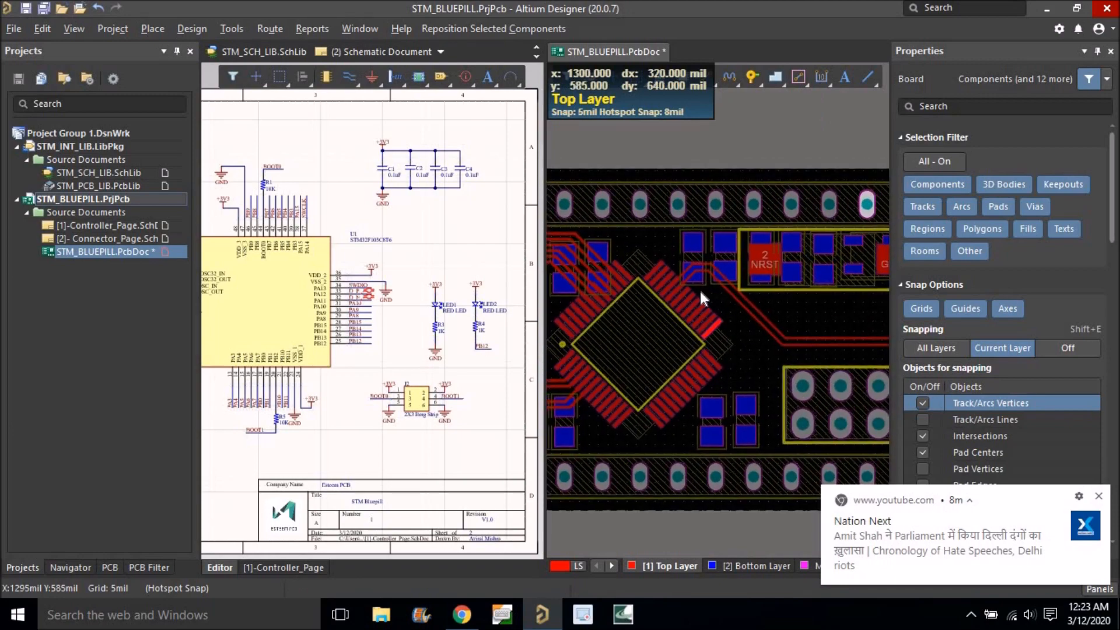
left_click(712, 79)
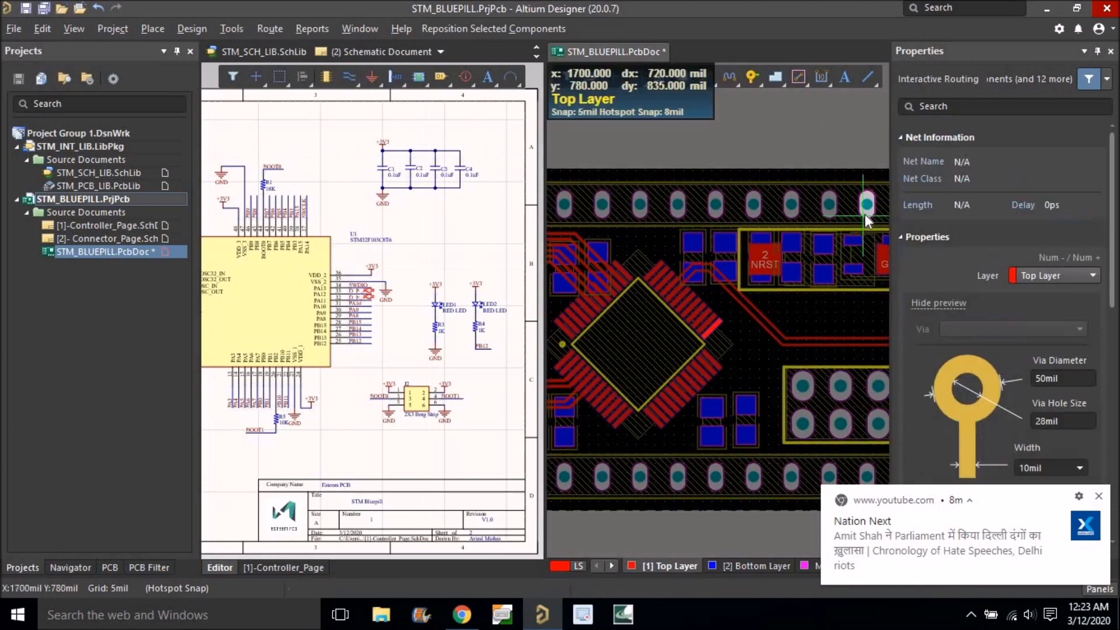
scroll(864, 214, "down", 1, "ctrl")
right_click(722, 239)
Highlight the PA12 net from J4's pad 9 and dim the rest of the board to look for its pin on U1.
scroll(722, 239, "up", 3, "ctrl")
right_click_drag(586, 206, 669, 251)
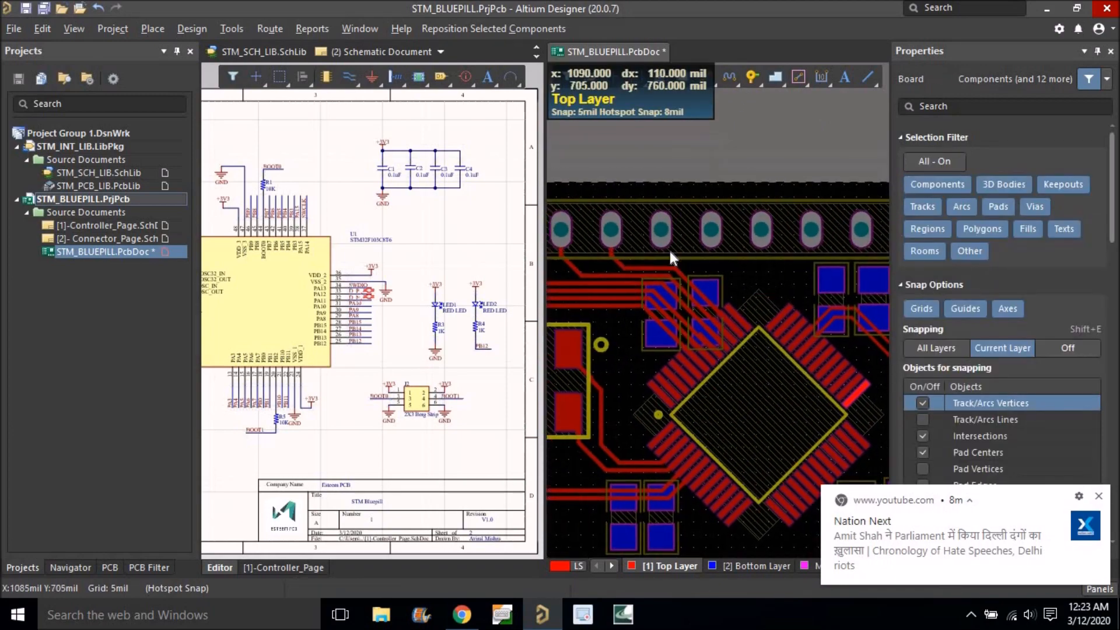
scroll(661, 231, "up", 3, "ctrl")
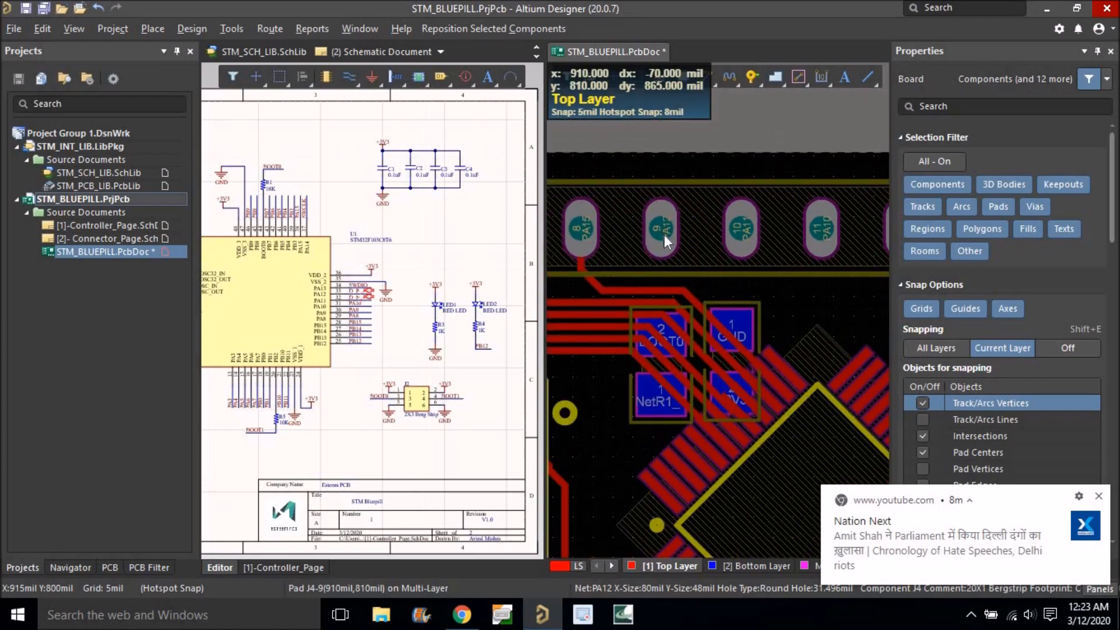
left_click(664, 235)
left_click(659, 226)
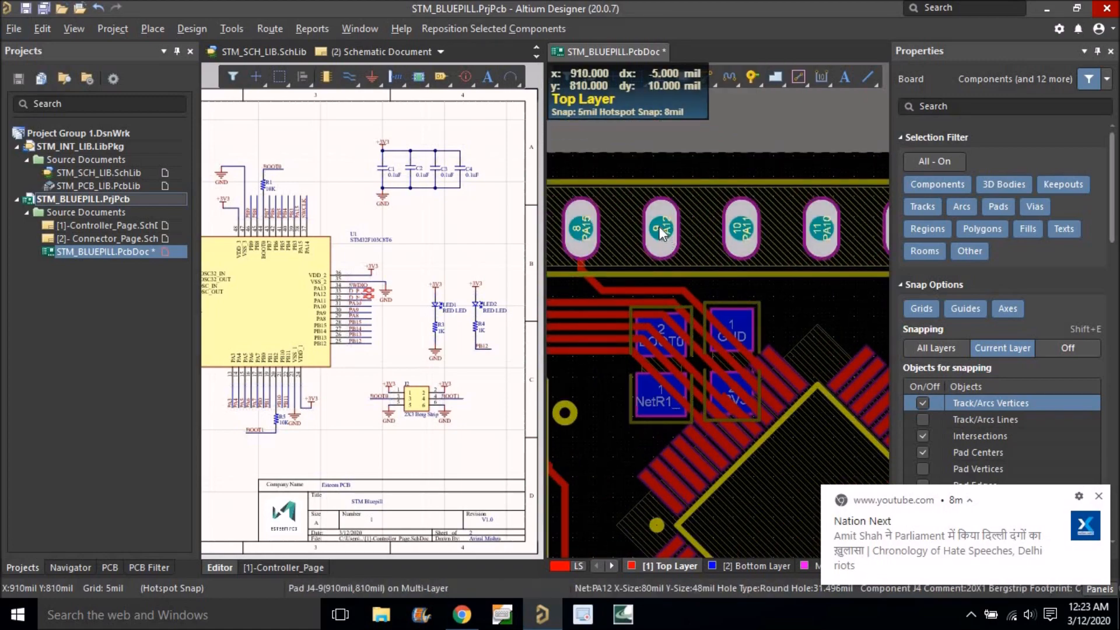
scroll(659, 226, "down", 5, "ctrl")
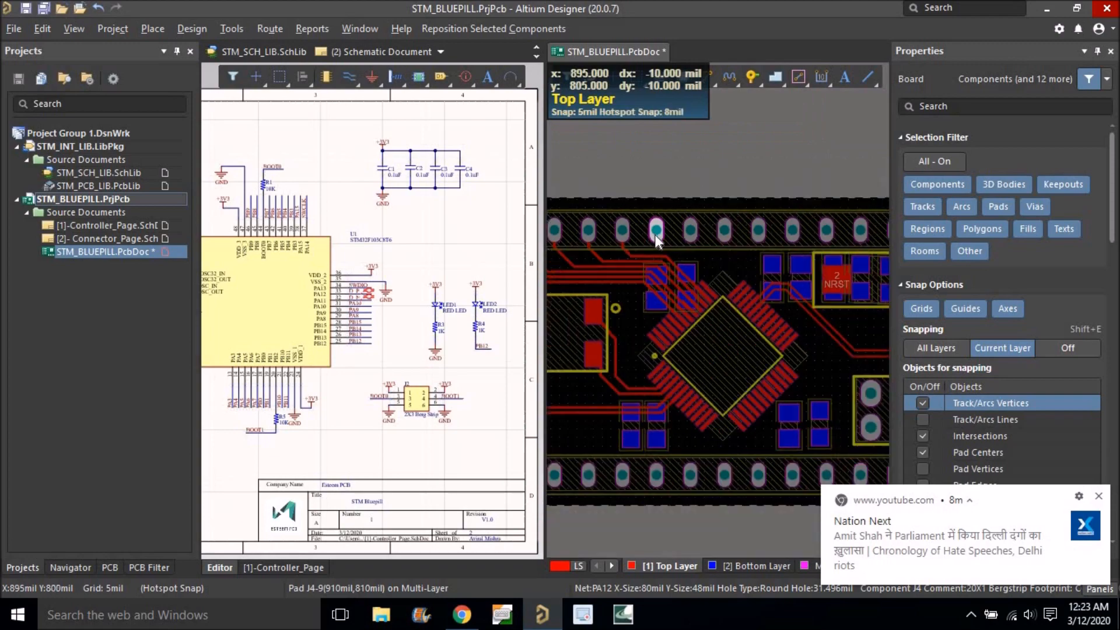
right_click_drag(719, 277, 719, 277)
key("bracketleft")
key("bracketleft")
key("bracketleft")
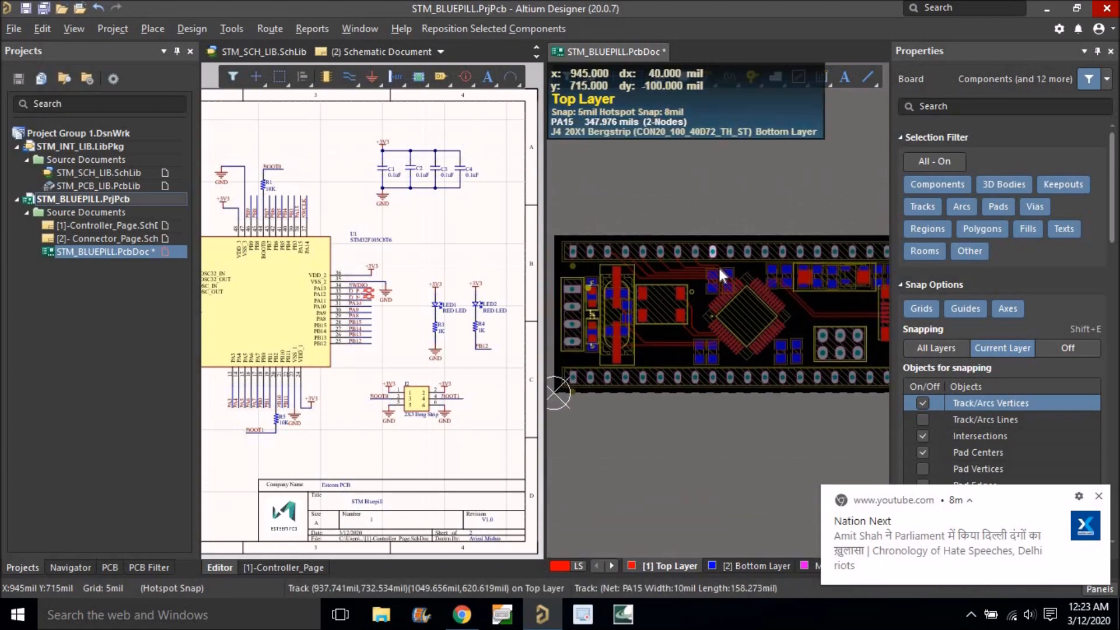
key("XF86AudioLowerVolume")
scroll(686, 282, "down", 1, "ctrl")
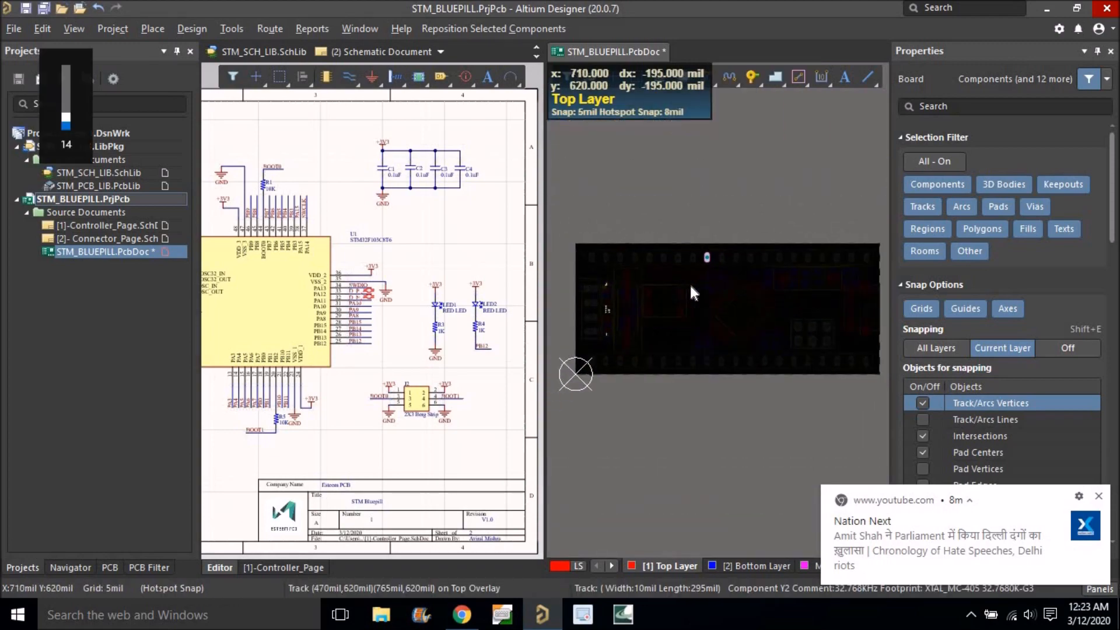
Highlight the nets of J4's pads 9 to 11 in turn and examine which U1 pins they lead to.
scroll(720, 259, "up", 3, "ctrl")
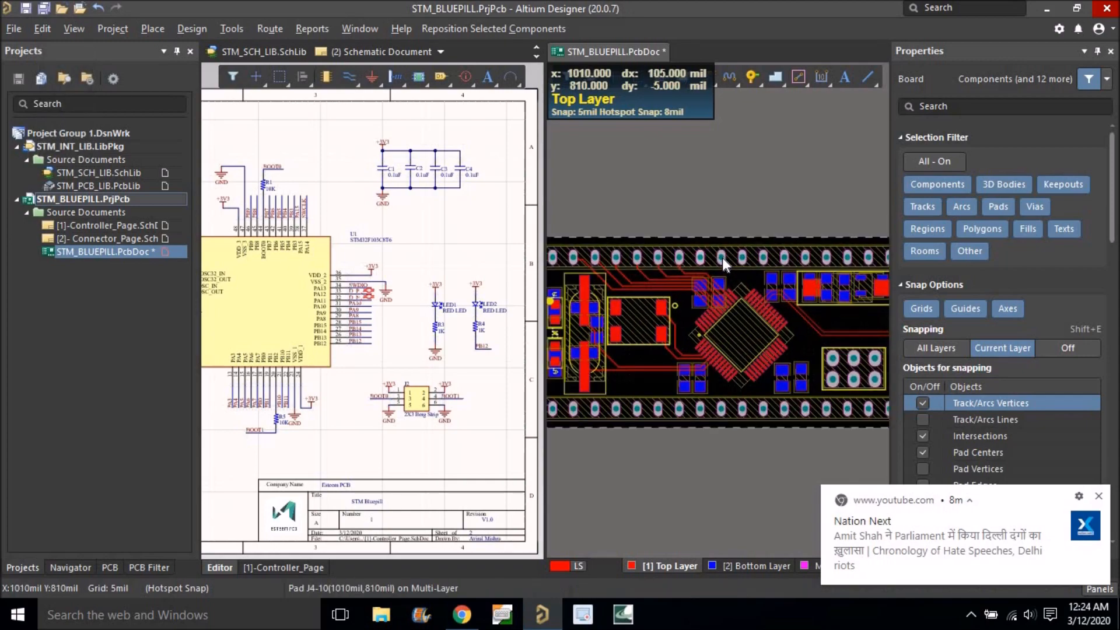
scroll(721, 258, "up", 1, "ctrl")
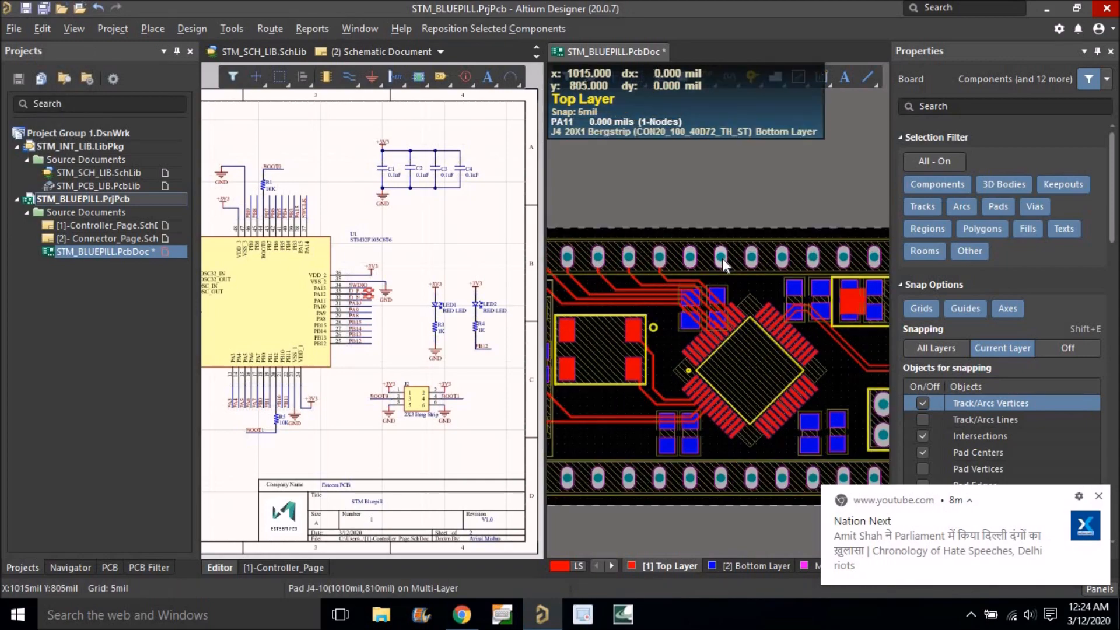
left_click(752, 262, "ctrl")
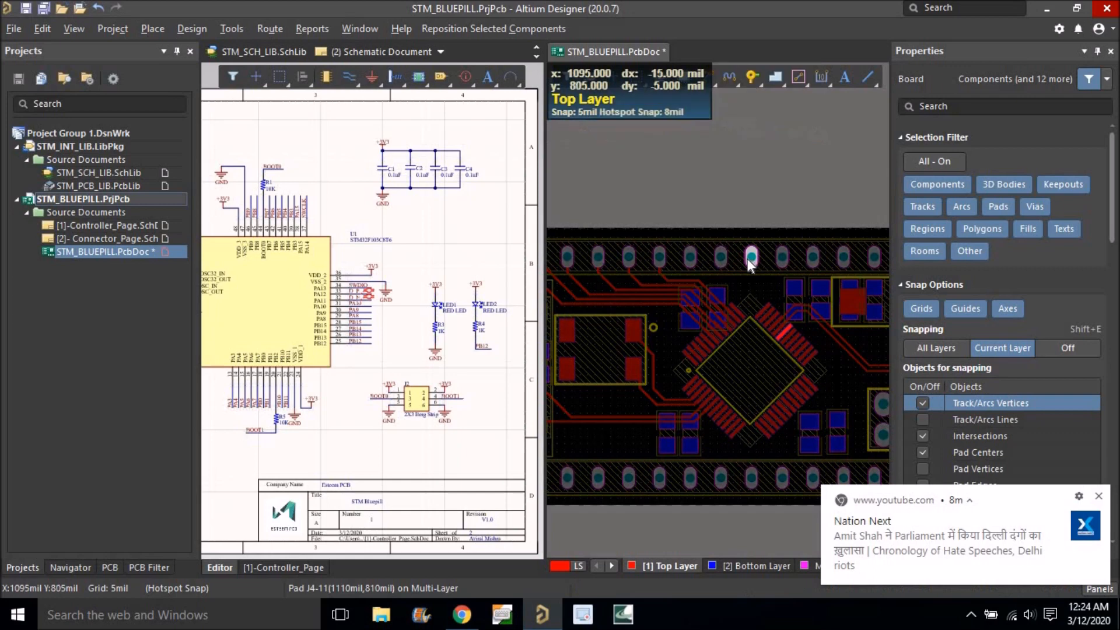
left_click(721, 256, "ctrl")
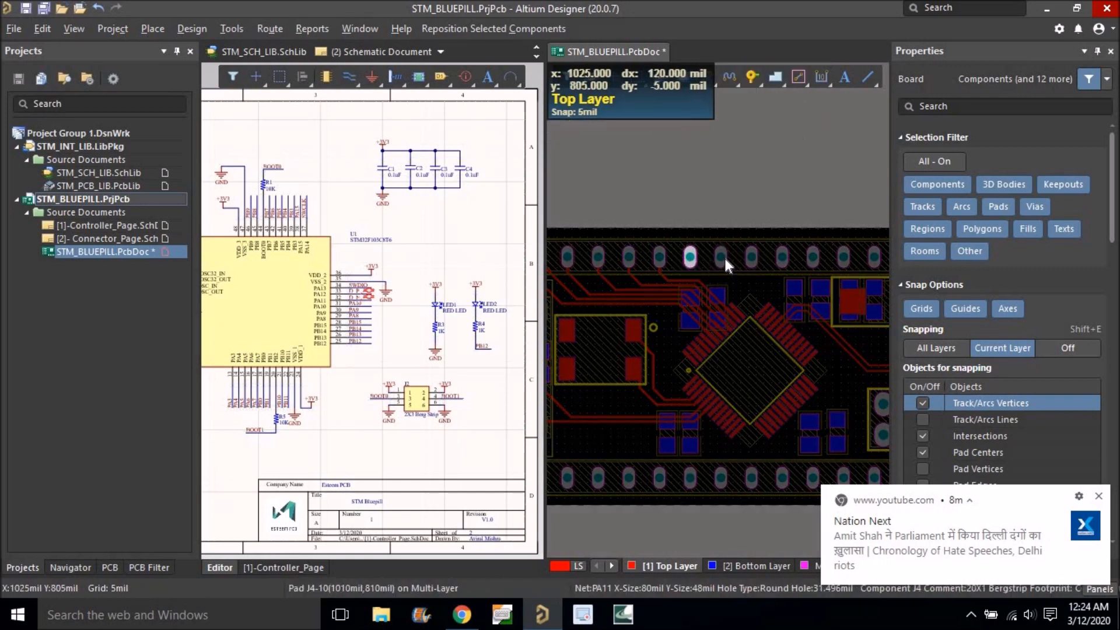
scroll(758, 268, "up", 5, "ctrl")
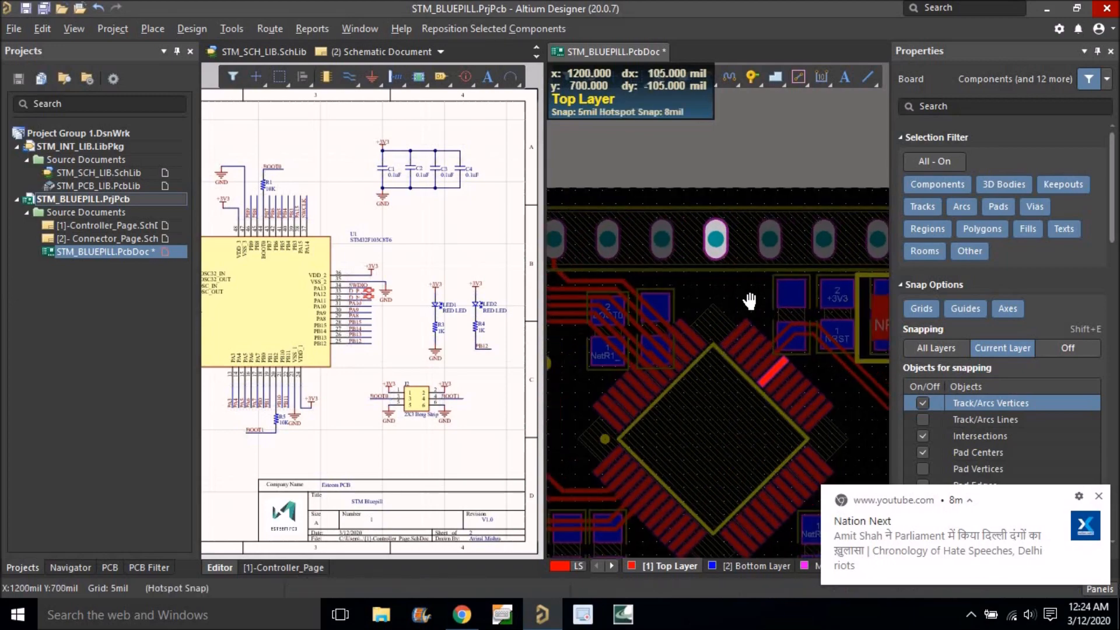
Route a short 10 mil top-layer track from the chip's PA10 pad inward, ending at about X 1160, Y 509 mil.
scroll(777, 325, "up", 1, "ctrl")
right_click_drag(769, 333, 745, 326)
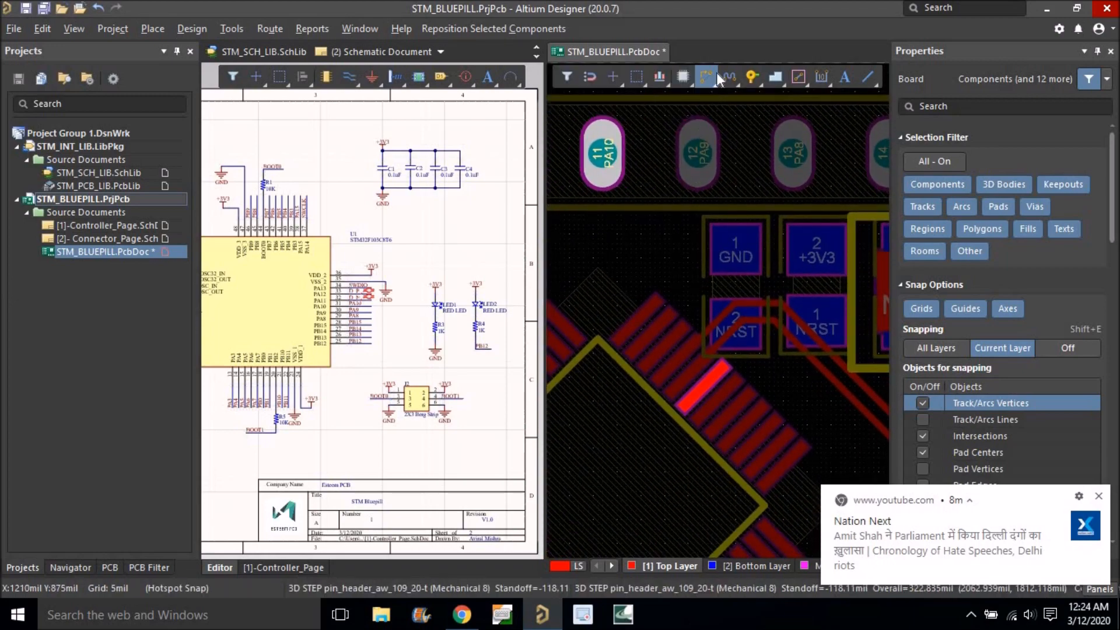
left_click(723, 365)
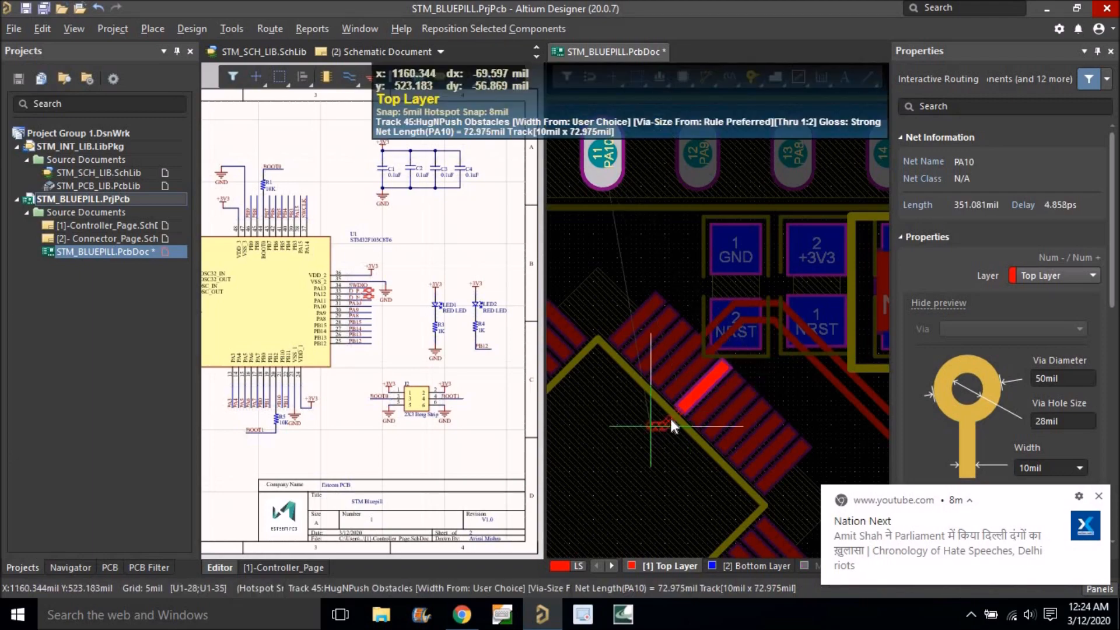
left_click(650, 437)
right_click(652, 438)
scroll(703, 330, "down", 1, "ctrl")
right_click(706, 337)
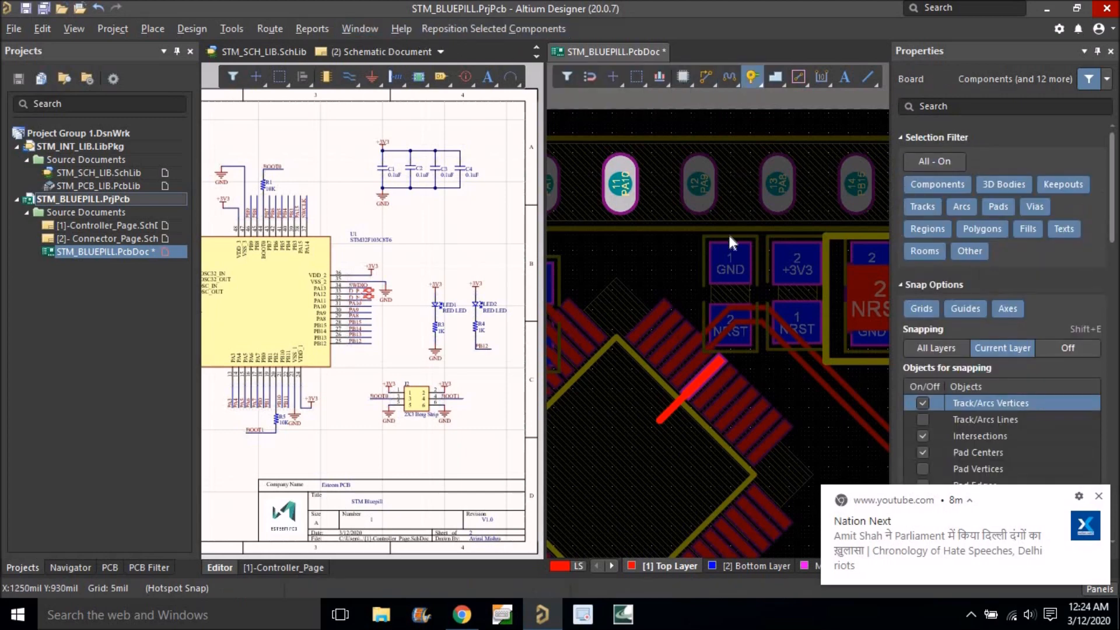
Place a via on the inner end of the PA10 track stub.
left_click(658, 420)
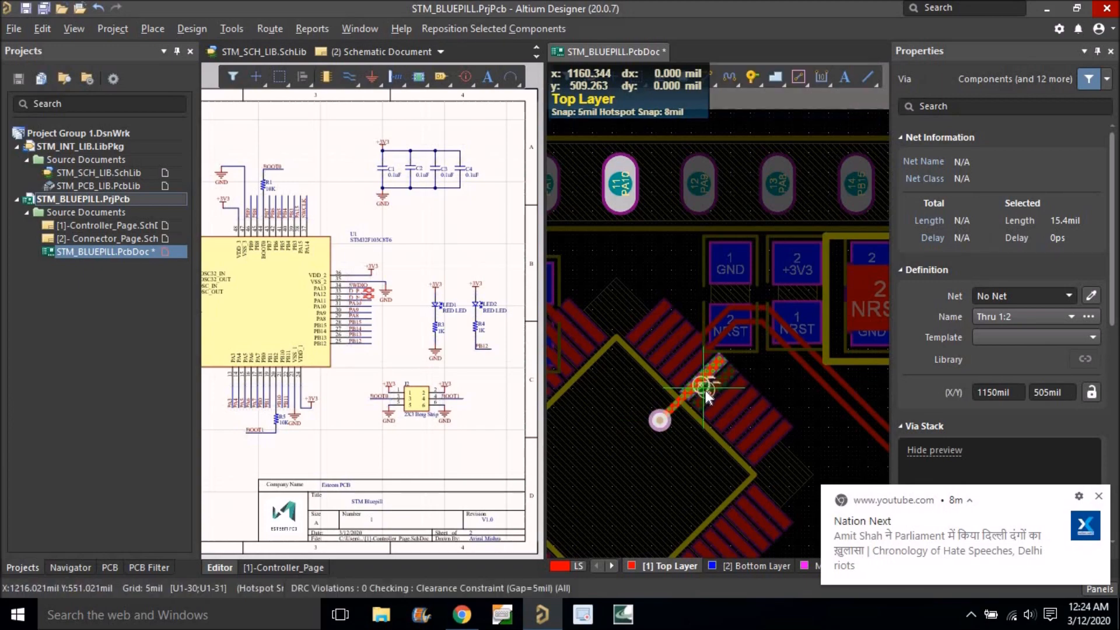
scroll(750, 247, "down", 3, "ctrl")
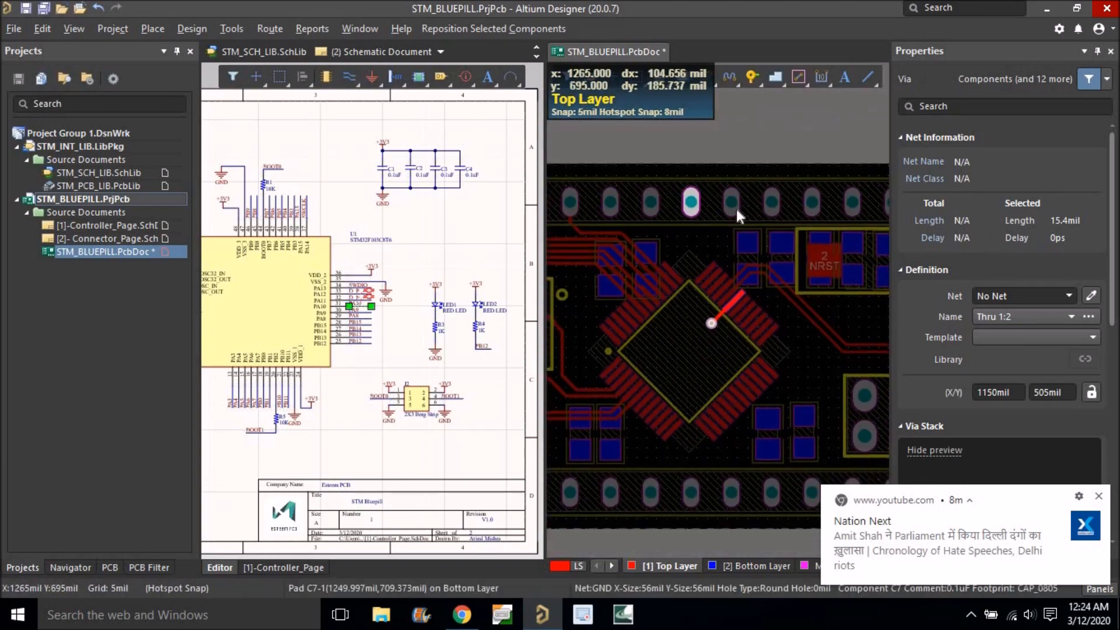
scroll(709, 300, "up", 4, "ctrl")
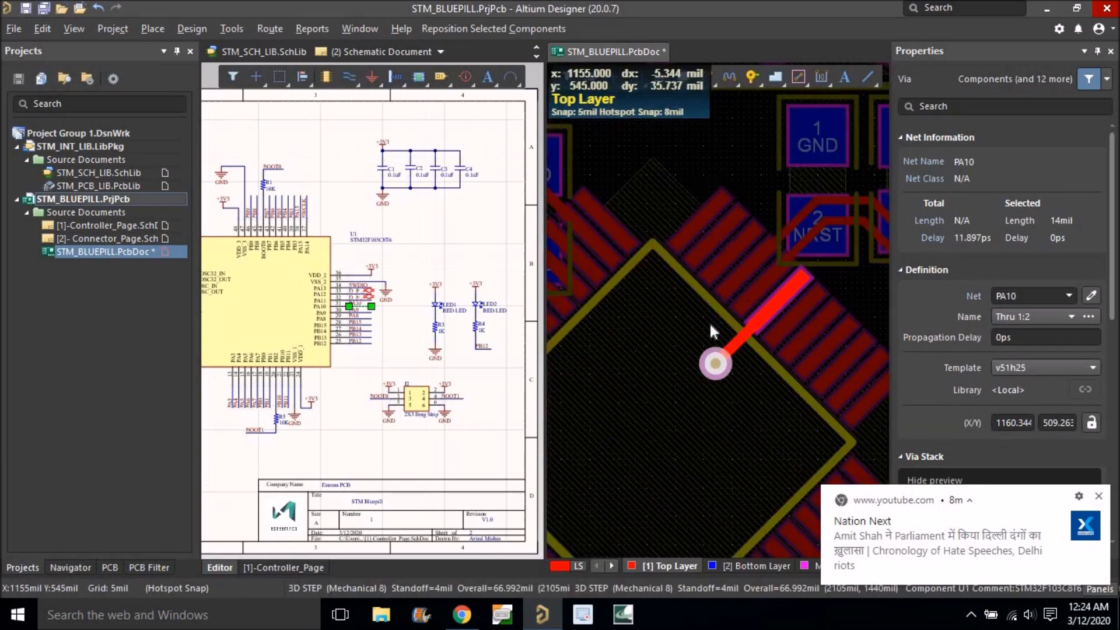
scroll(710, 330, "down", 2, "ctrl")
right_click_drag(730, 243, 731, 257)
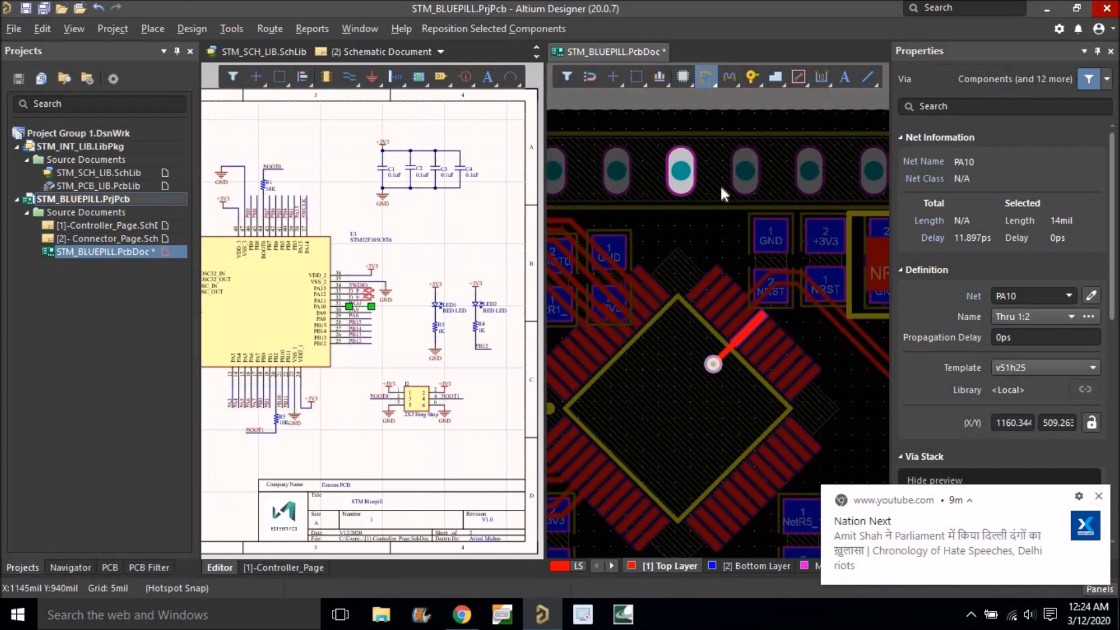
left_click(694, 274)
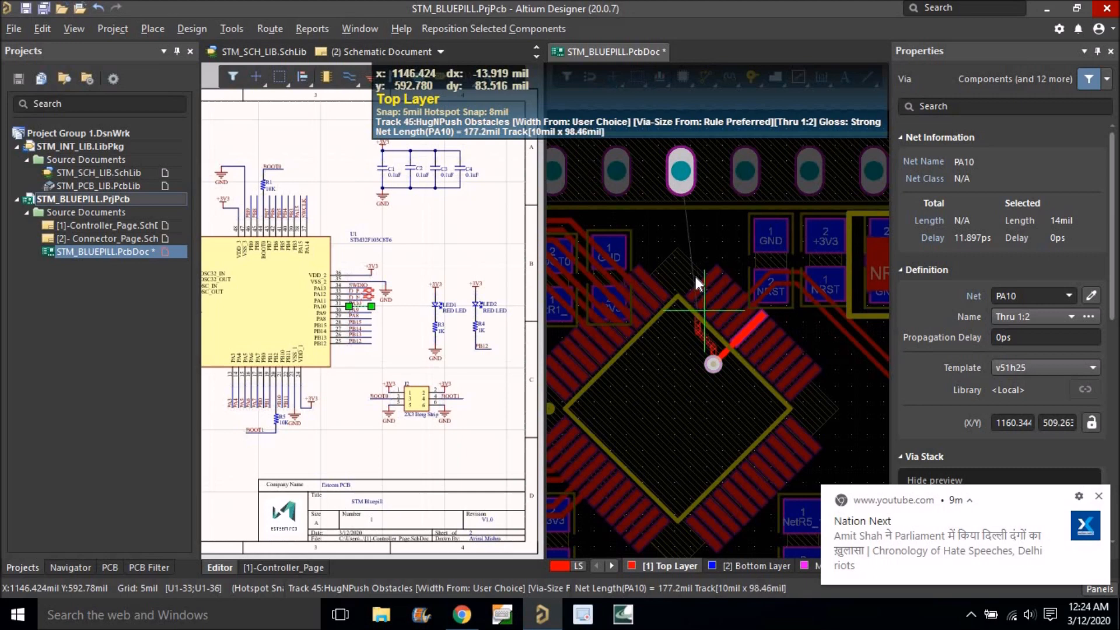
right_click(681, 330)
right_click(681, 331)
left_click(711, 363)
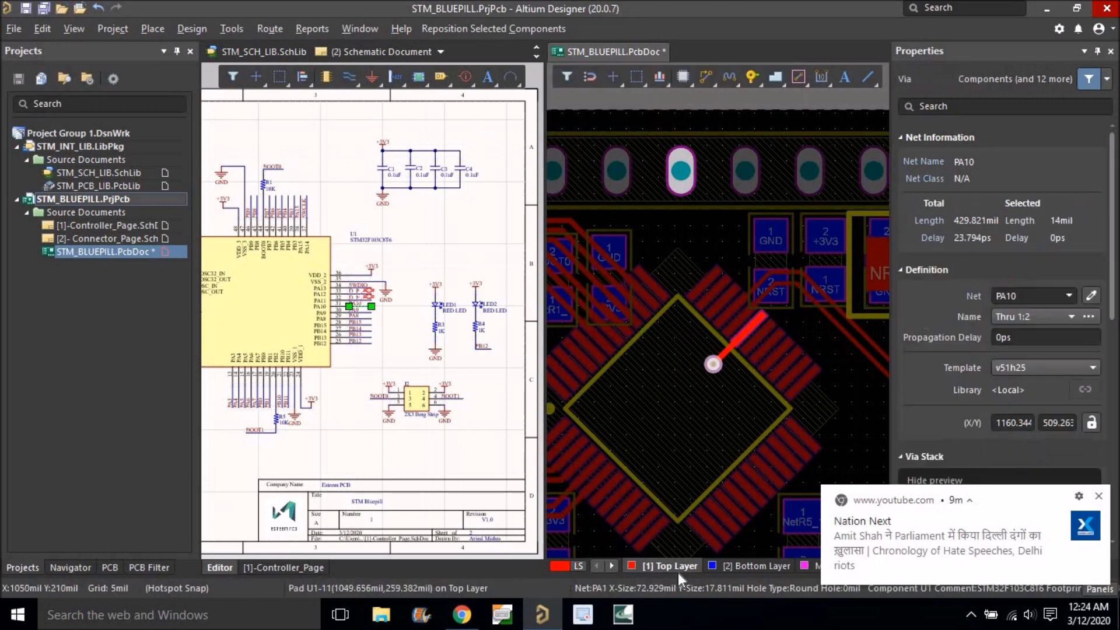
Route PA10 on the Bottom Layer from its via to header pad 11 with a 10 mil track.
left_click(731, 566)
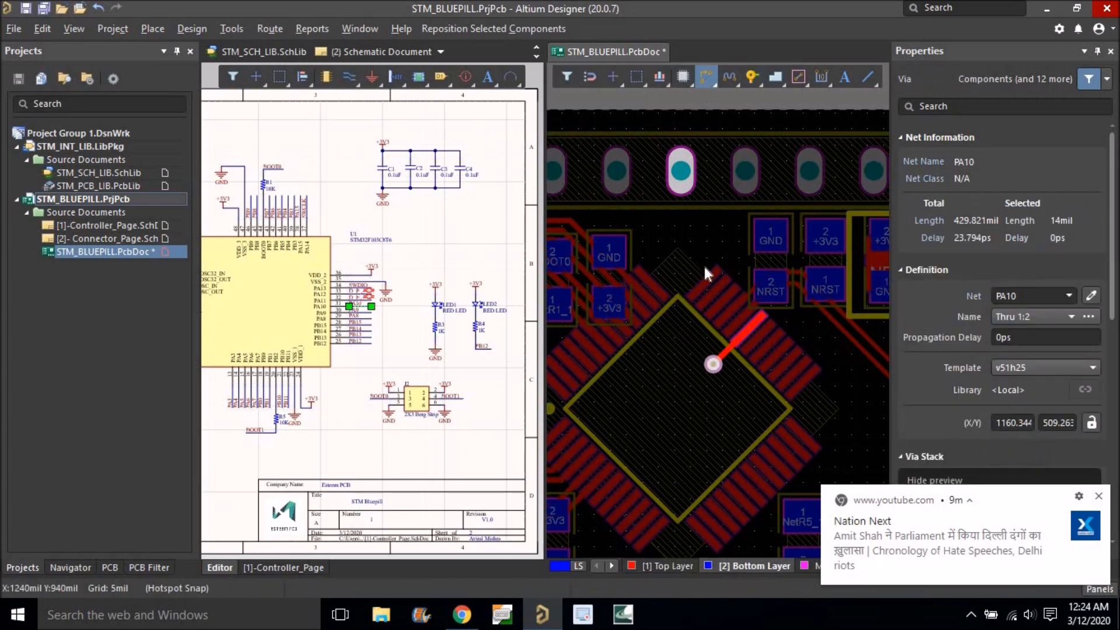
key("ctrl+w")
left_click(699, 350)
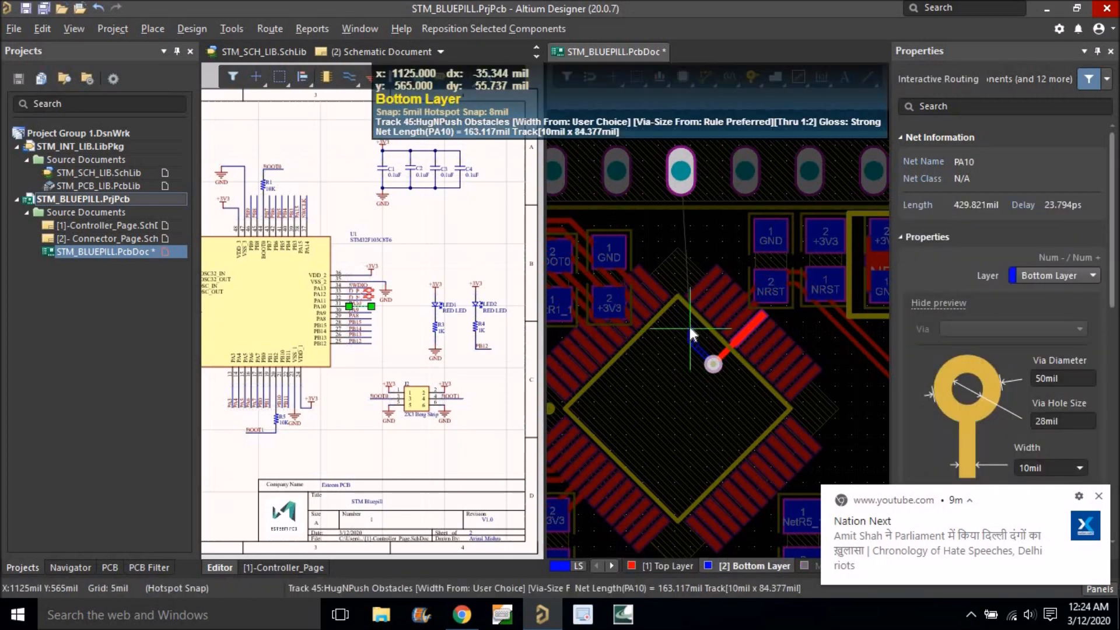
left_click(680, 172)
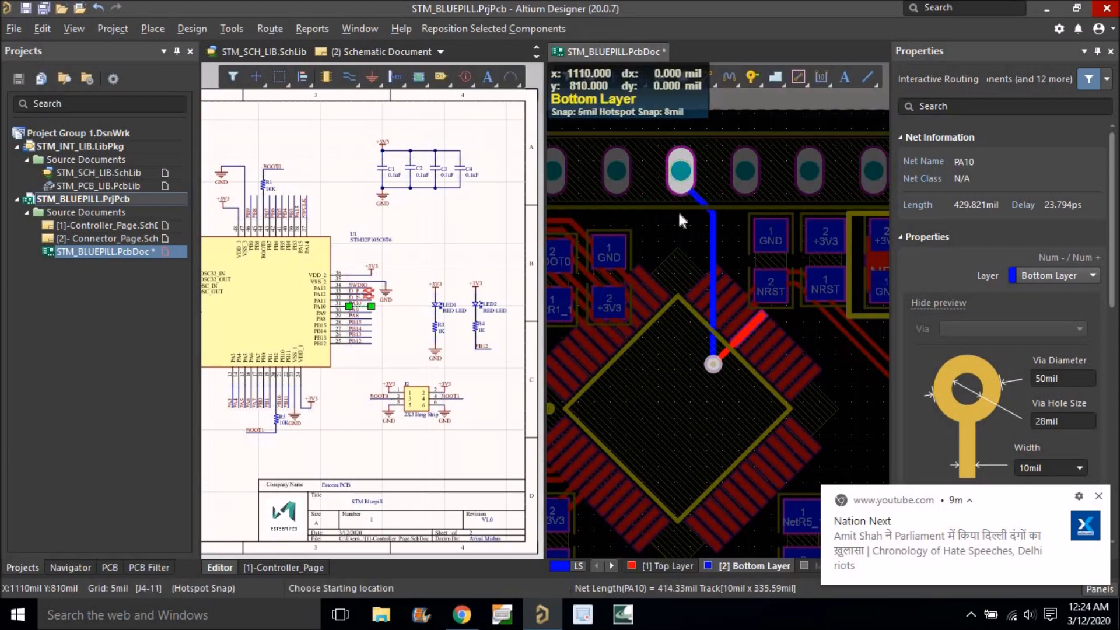
right_click(681, 261)
Slide the bottom-layer PA10 track so that it runs straight down from header pad 11 before angling to the via.
scroll(768, 325, "down", 1, "ctrl")
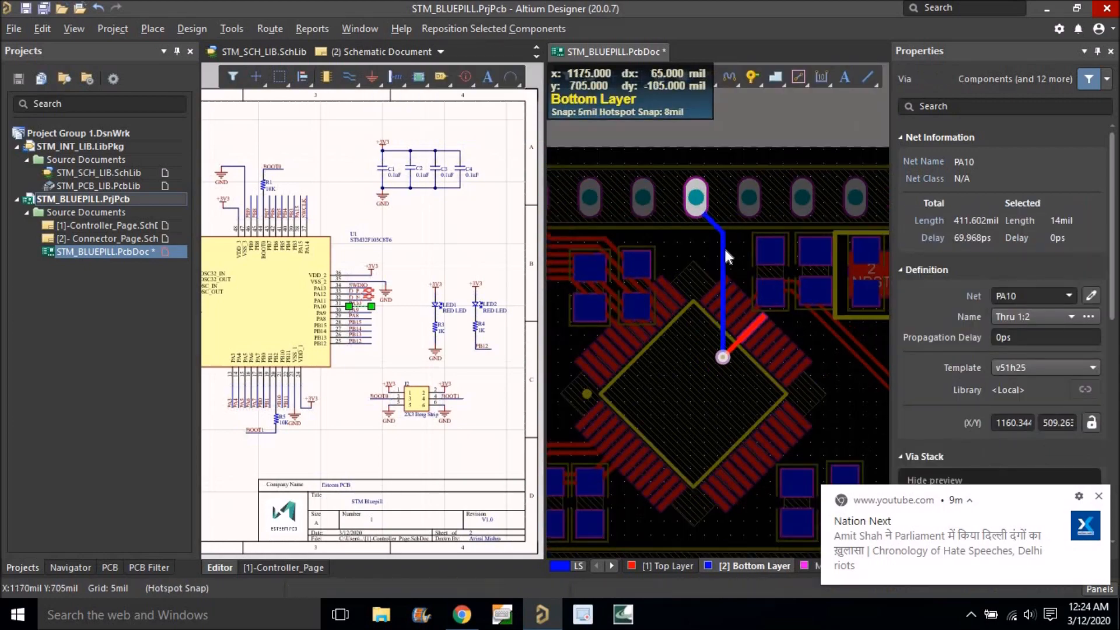
left_click_drag(712, 244, 683, 247)
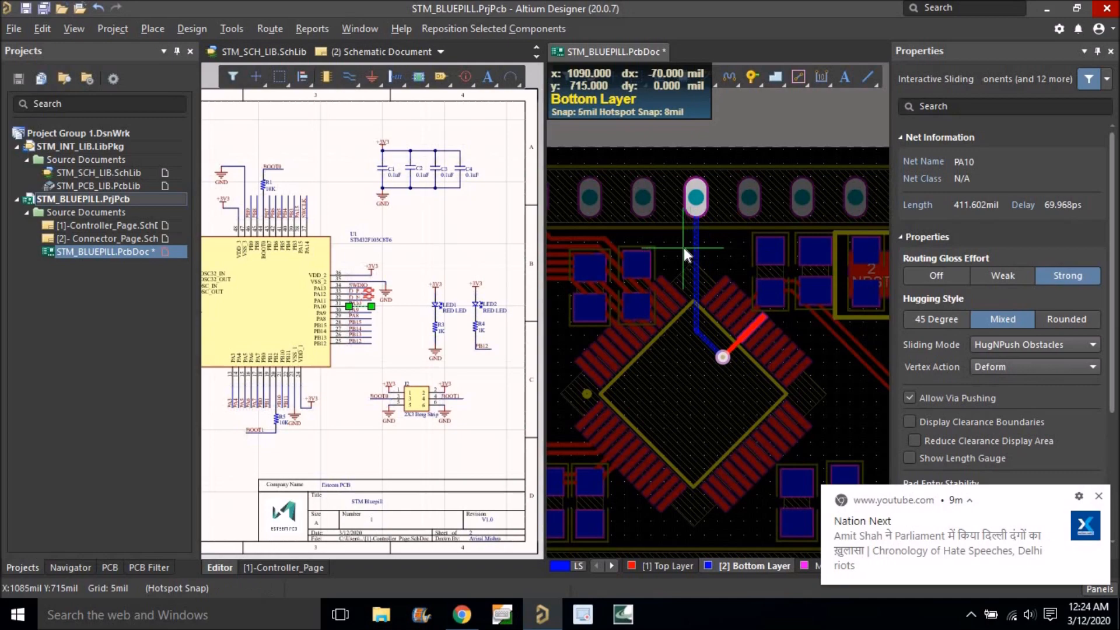
left_click(756, 209)
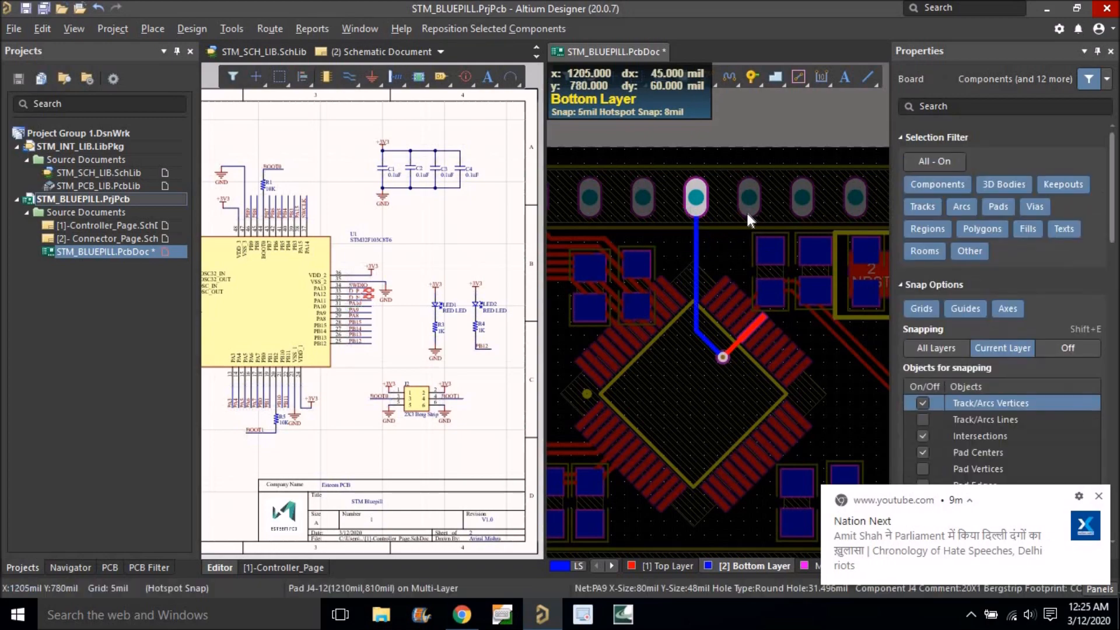
Move the PA10 via deeper inside the chip outline, to about X 1100, Y 485 mil.
right_click_drag(733, 262, 702, 231)
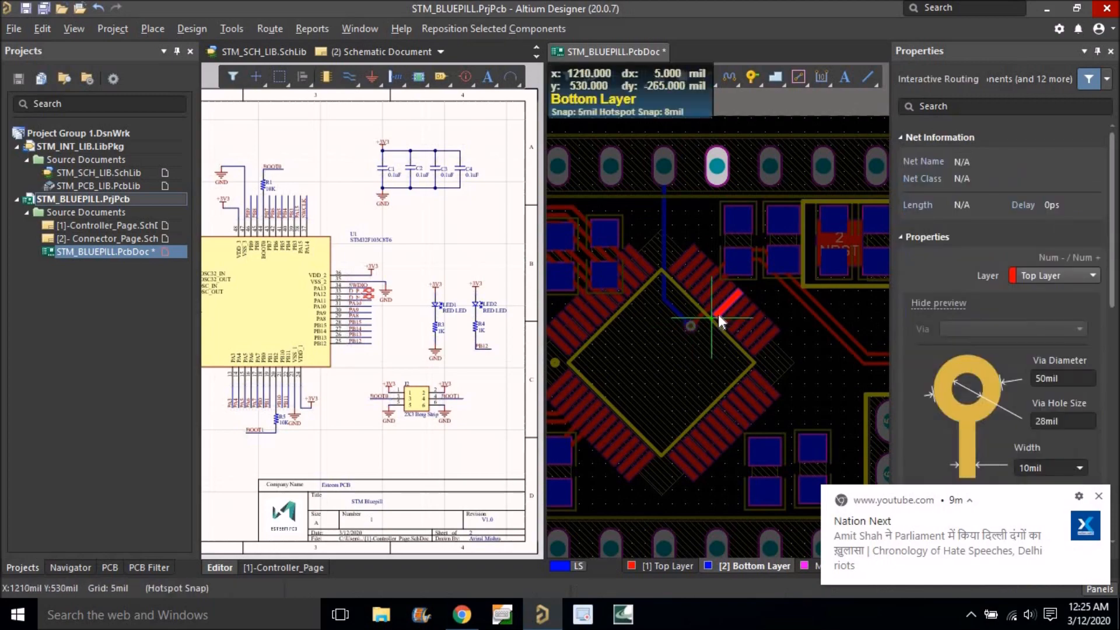
right_click(698, 326)
scroll(694, 325, "up", 2, "ctrl")
left_click(689, 326)
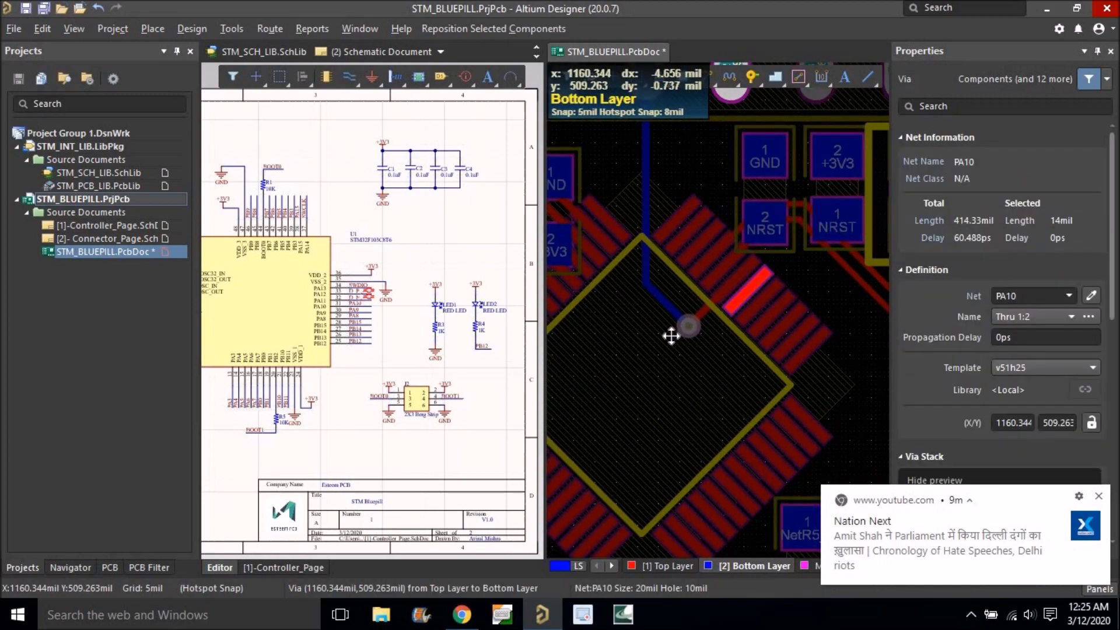
left_click_drag(684, 333, 659, 315)
left_click(648, 341)
scroll(660, 323, "down", 2, "ctrl")
Route a short top-layer track from the chip's PA9 pad inward, ending at about X 1174, Y 495 mil.
left_click(705, 76)
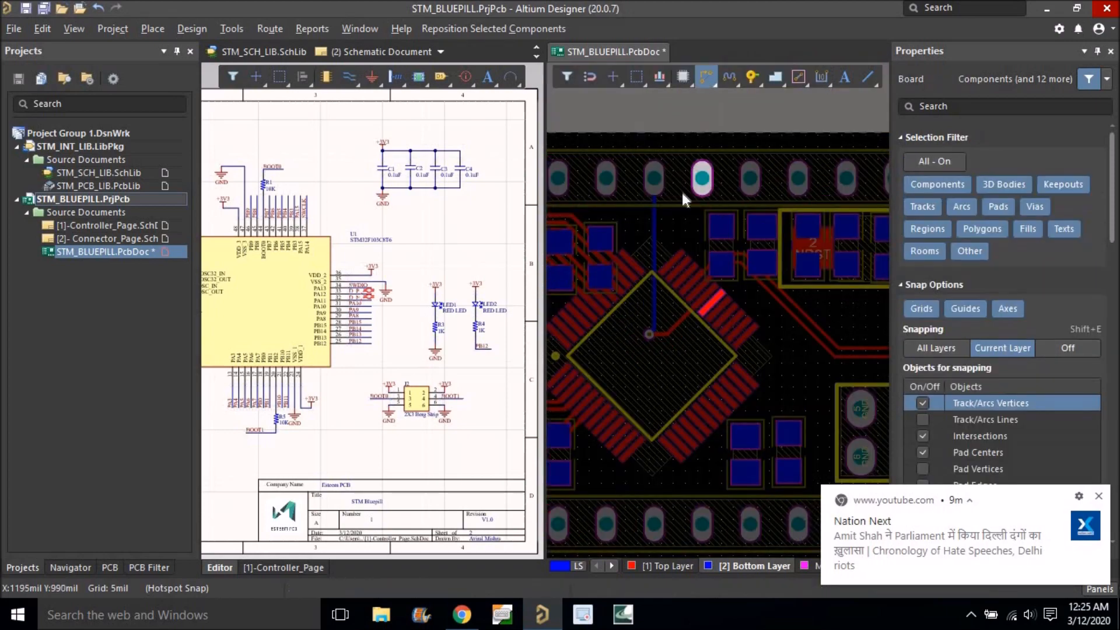
scroll(688, 303, "up", 2, "ctrl")
left_click(726, 312)
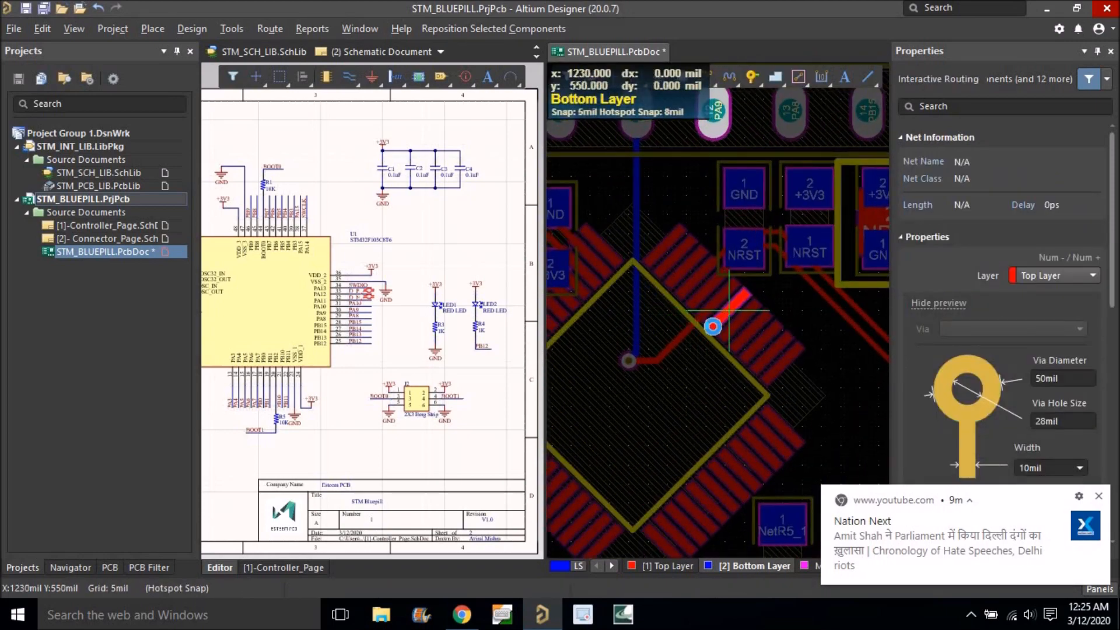
right_click(681, 354)
right_click(679, 365)
scroll(680, 366, "down", 2, "ctrl")
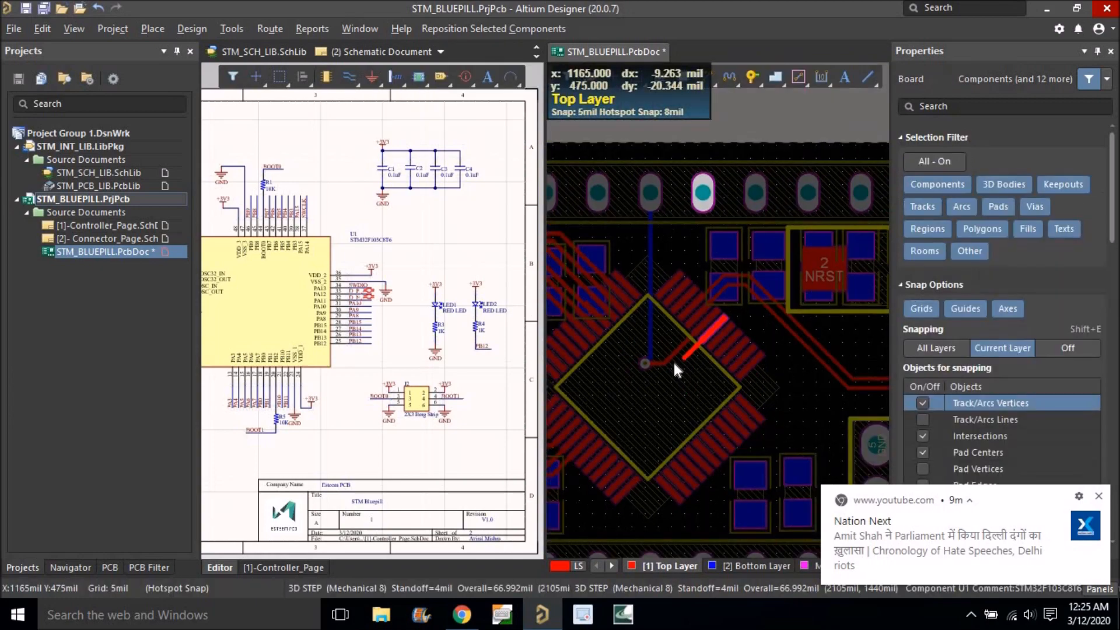
Copy the PA10 via and paste it onto the inner end of the PA9 track stub.
scroll(646, 365, "up", 2, "ctrl")
left_click(644, 363)
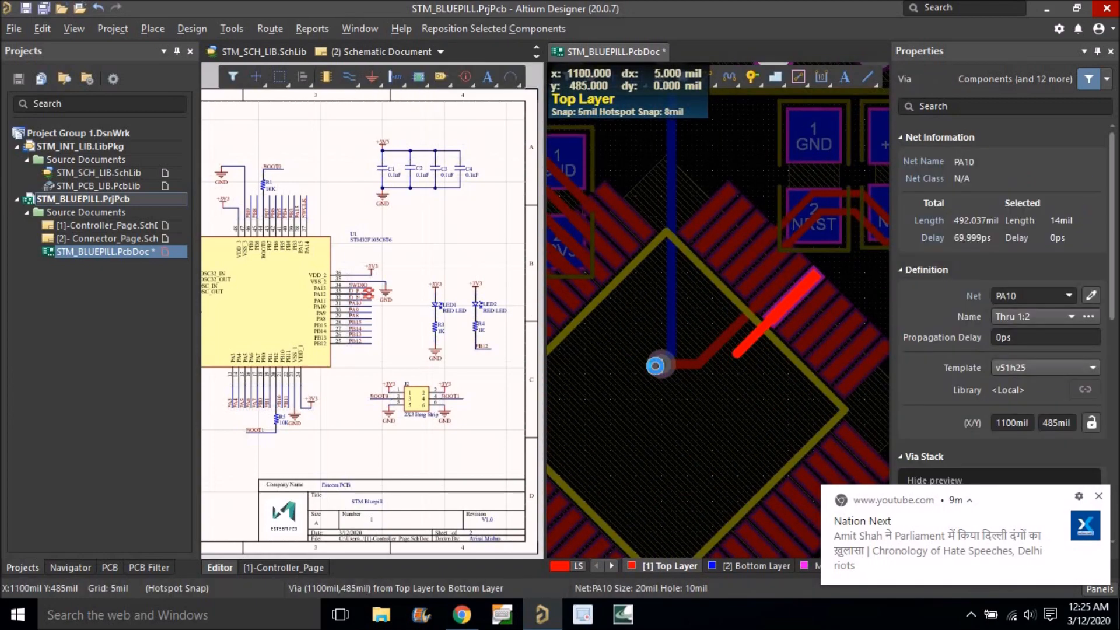
key("ctrl+c")
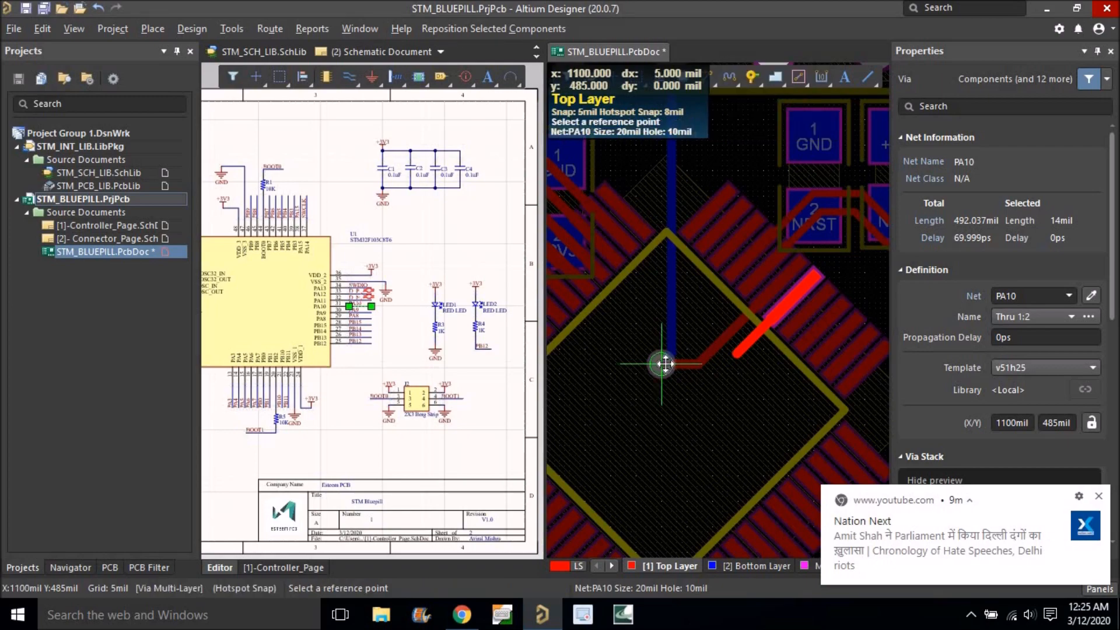
left_click(665, 364)
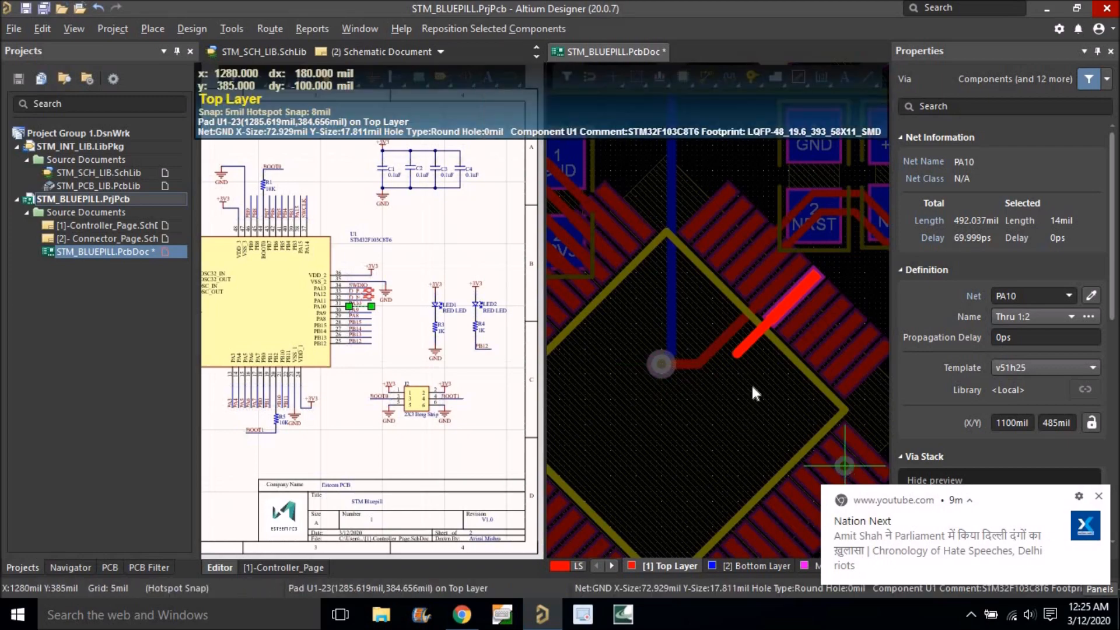
left_click(734, 349)
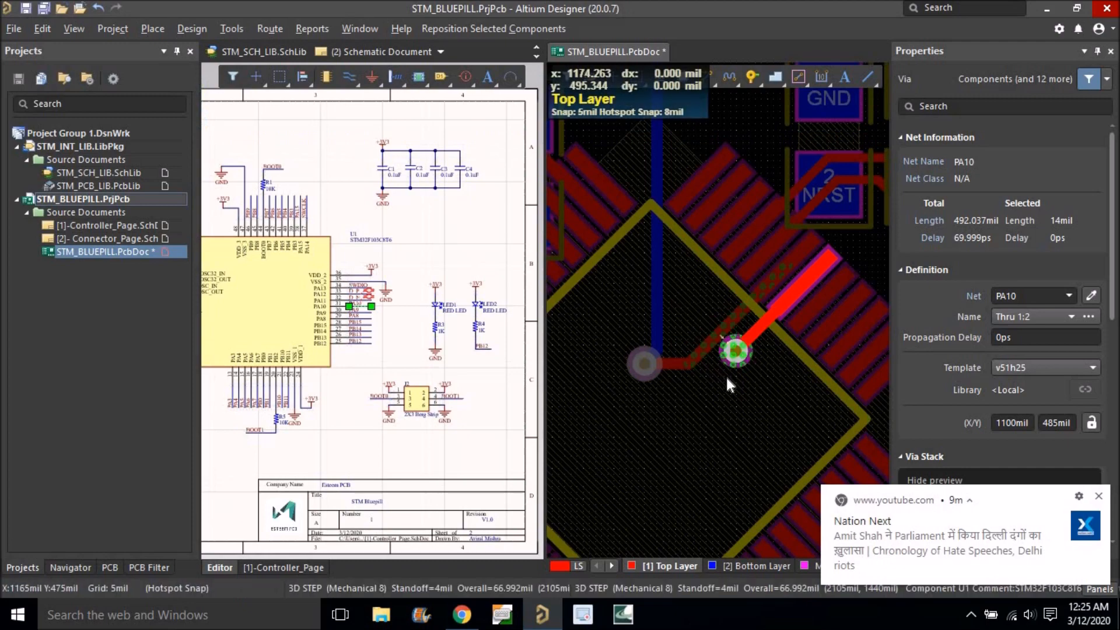
Slide the top-layer PA10 track away from the PA9 via to clear the overlap.
scroll(725, 374, "up", 3, "ctrl")
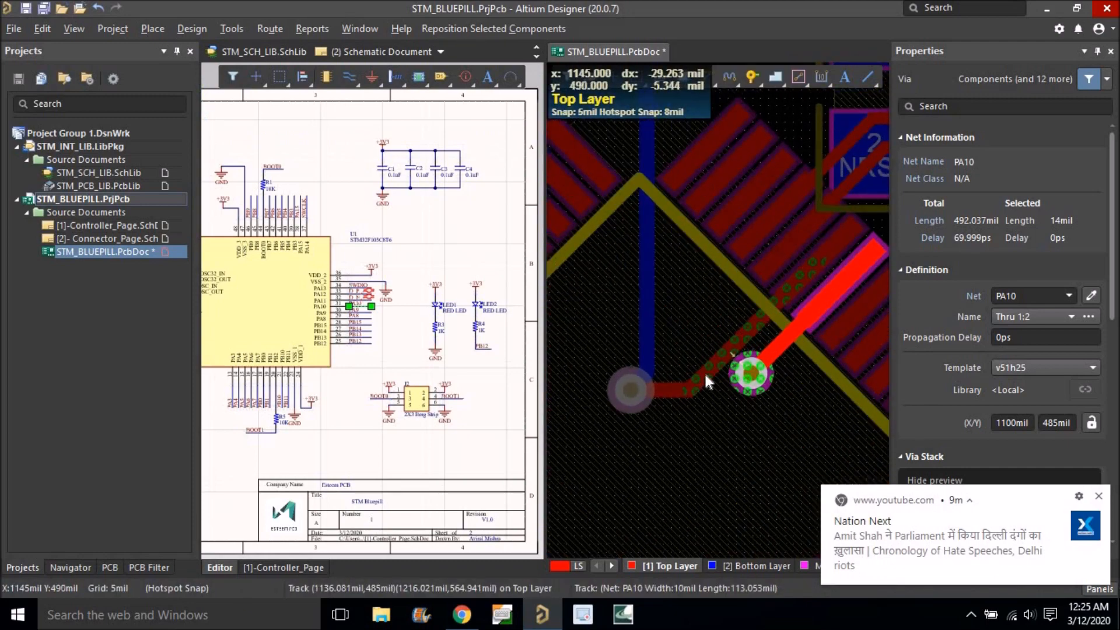
left_click_drag(675, 387, 696, 340)
scroll(695, 341, "down", 2, "ctrl")
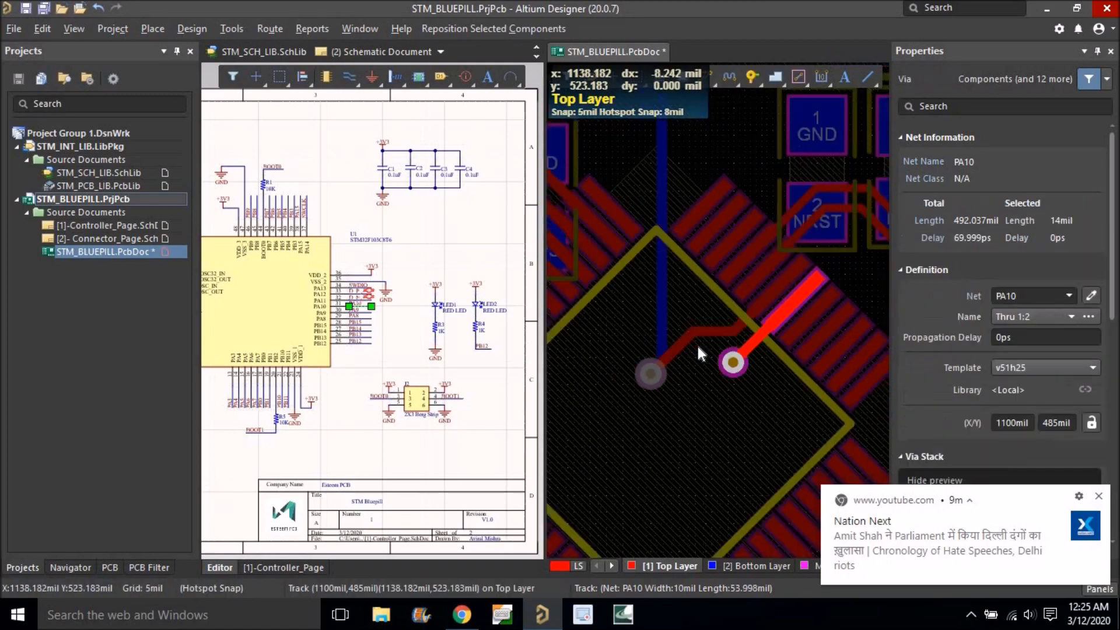
Route PA9 from its via to header pad 12 on the Bottom Layer.
scroll(706, 101, "down", 2, "ctrl")
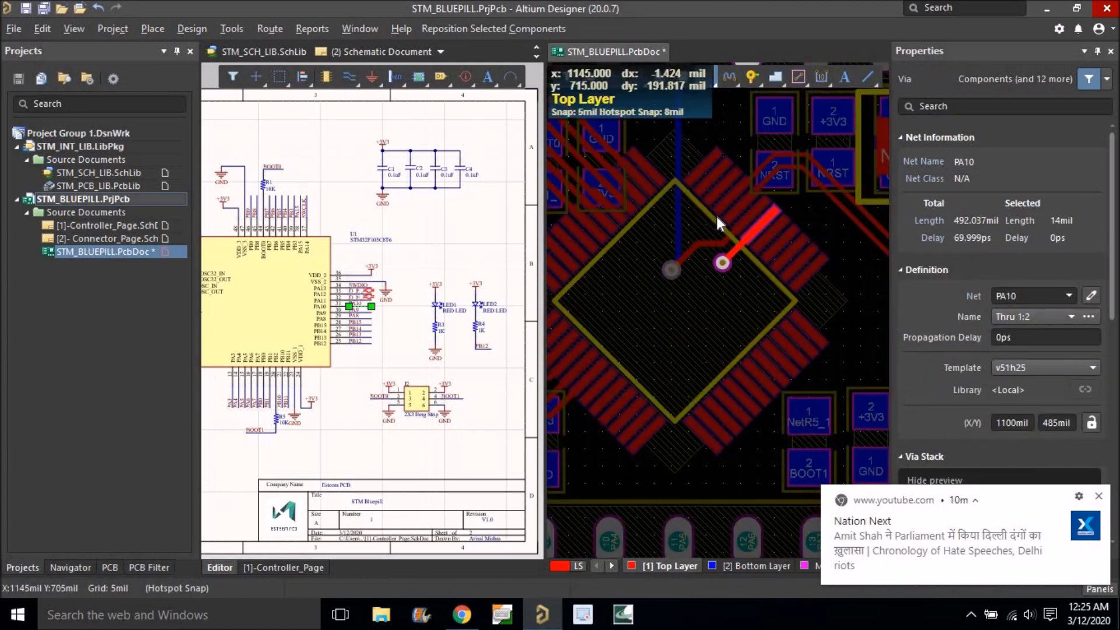
key("ctrl+w")
scroll(734, 373, "up", 3)
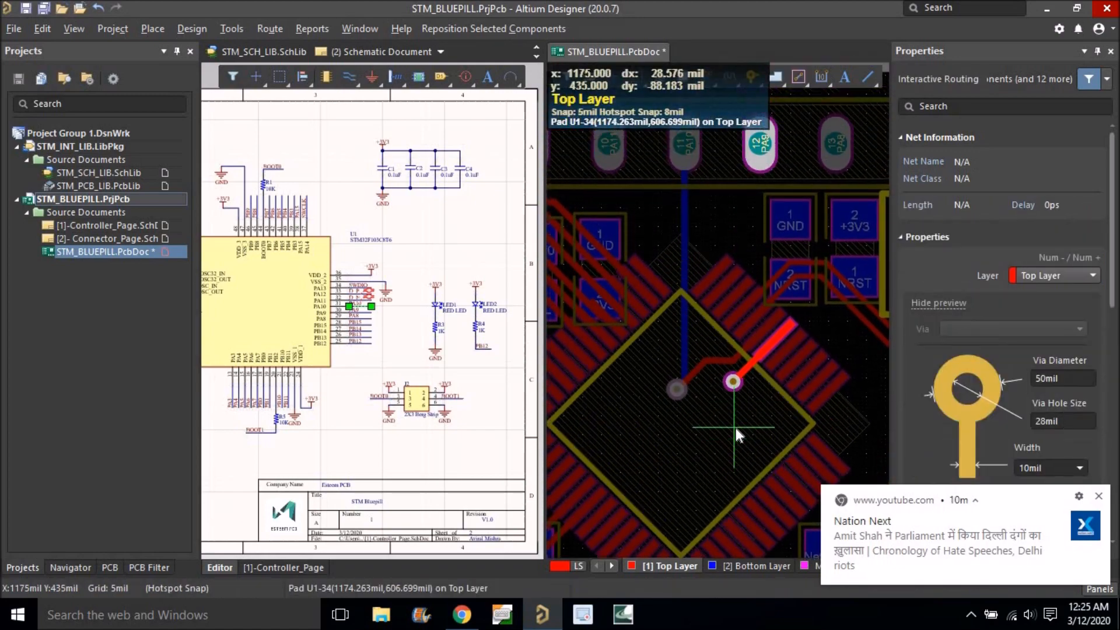
left_click(732, 386)
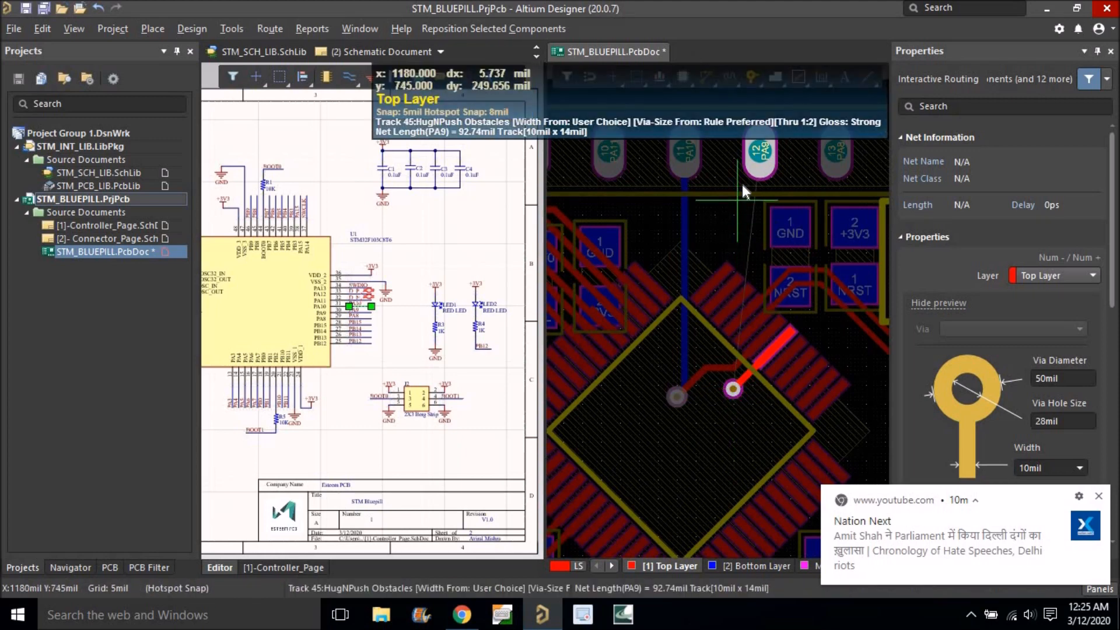
key("KP_Multiply")
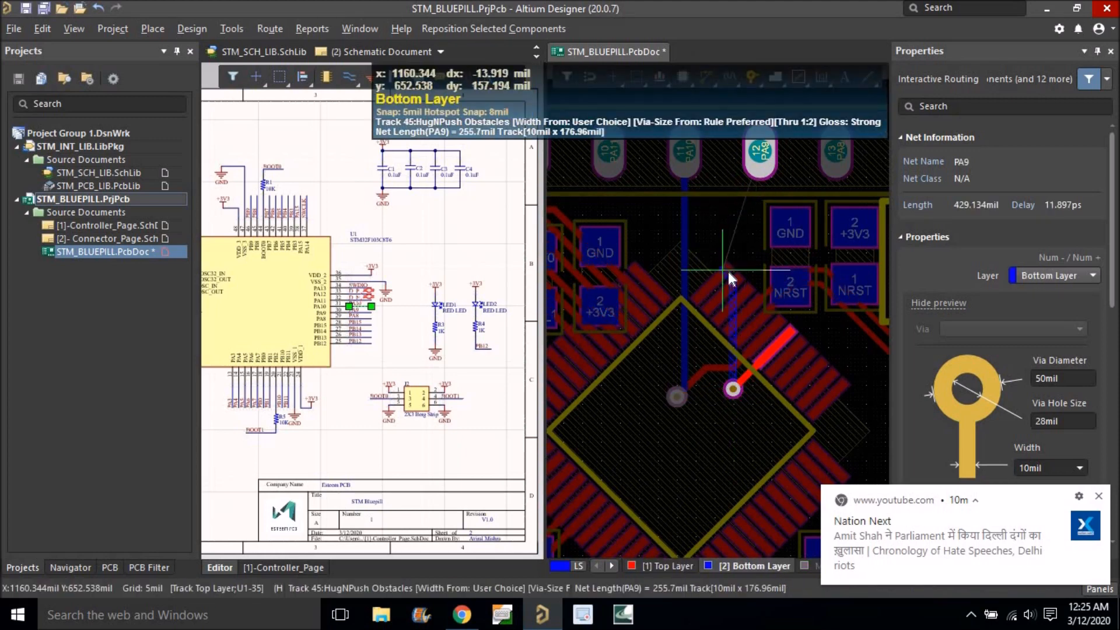
left_click(761, 151)
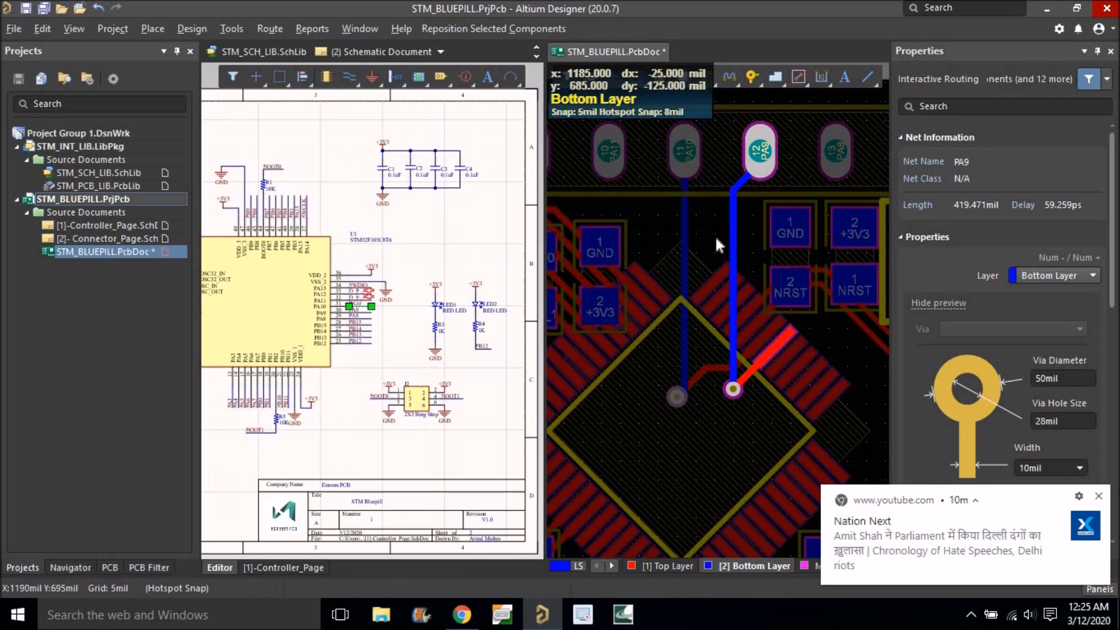
right_click_drag(693, 238, 674, 236)
right_click(675, 236)
Move the PA9 via inward, right beside the PA10 via, with its tracks attached.
left_click_drag(715, 244, 689, 394)
scroll(689, 394, "down", 2, "ctrl")
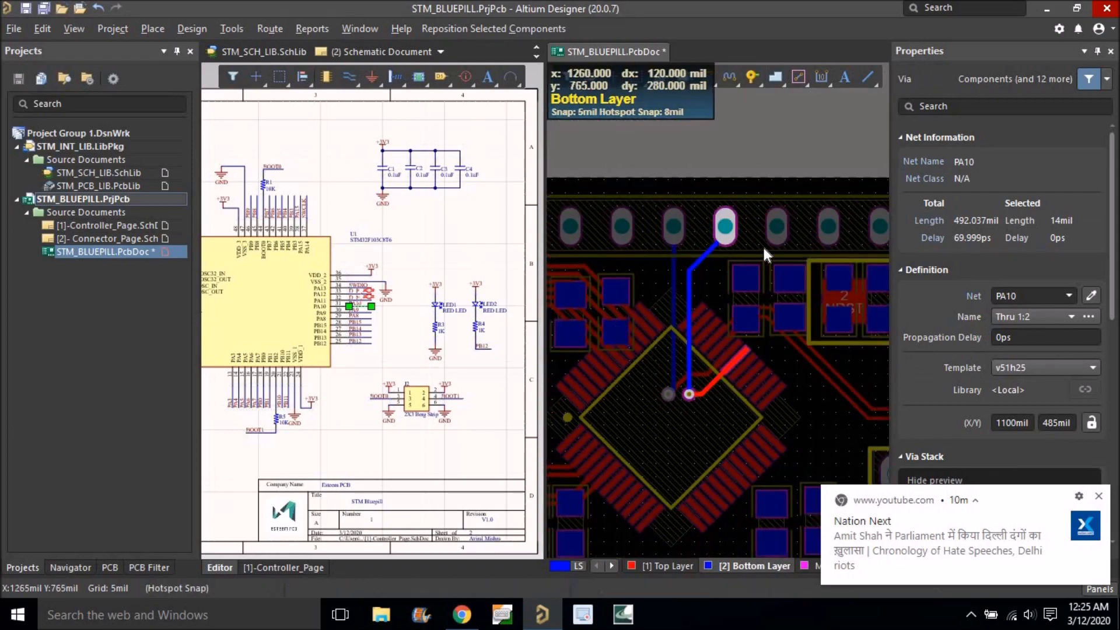
Highlight the PA8 net and route a Top Layer stub from its microcontroller pad inward past the PA9 via, ending it with a via.
left_click(773, 227, "ctrl")
right_click_drag(771, 335, 732, 333)
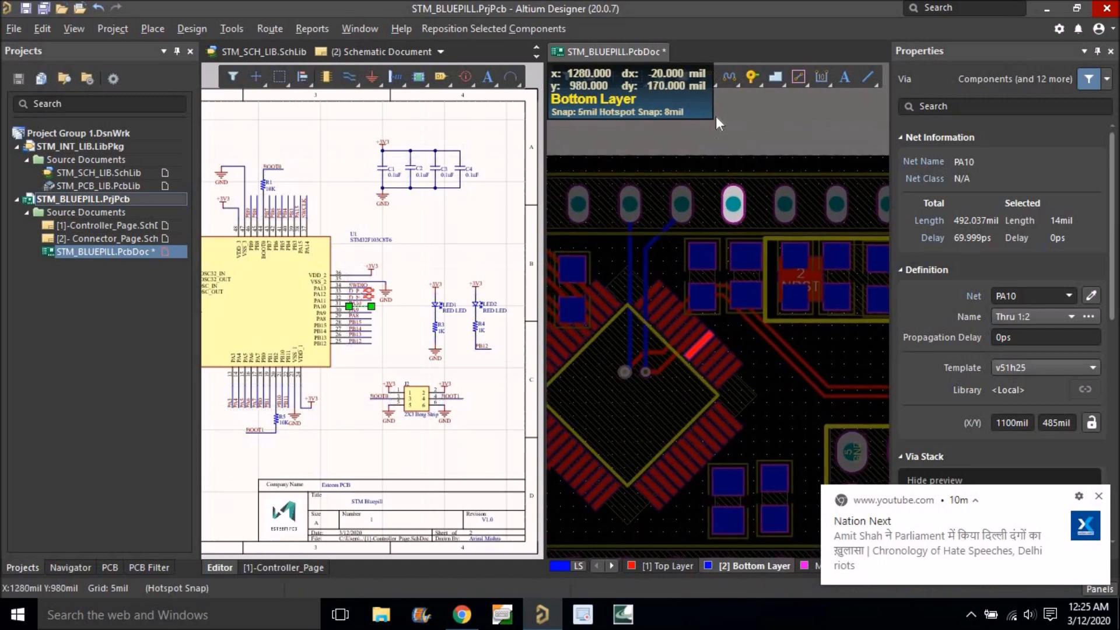
right_click_drag(806, 339, 865, 356)
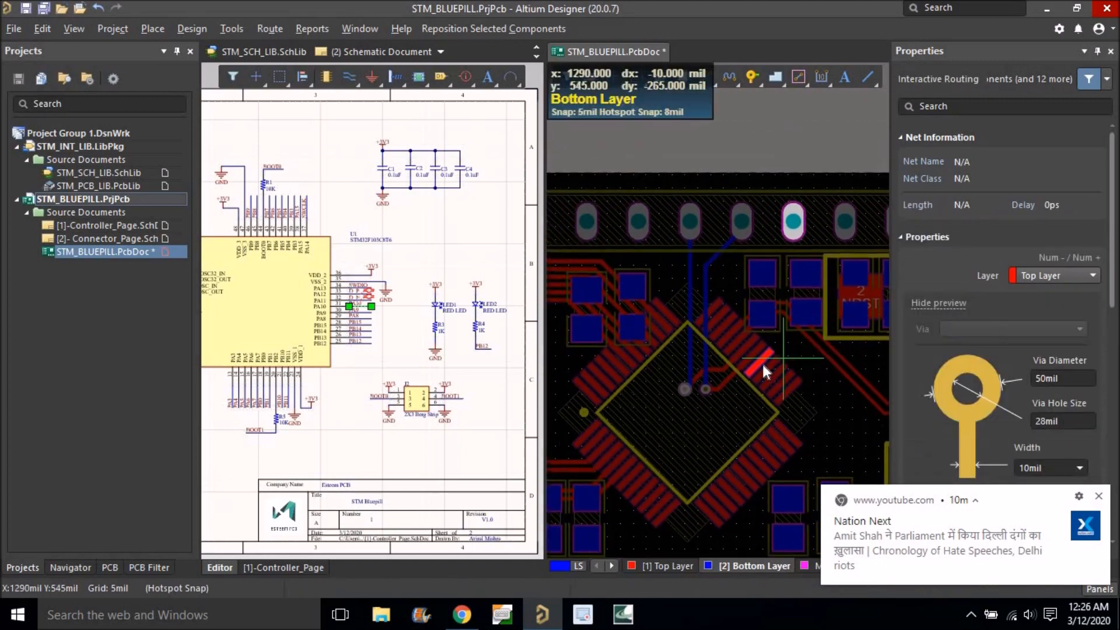
left_click(758, 365)
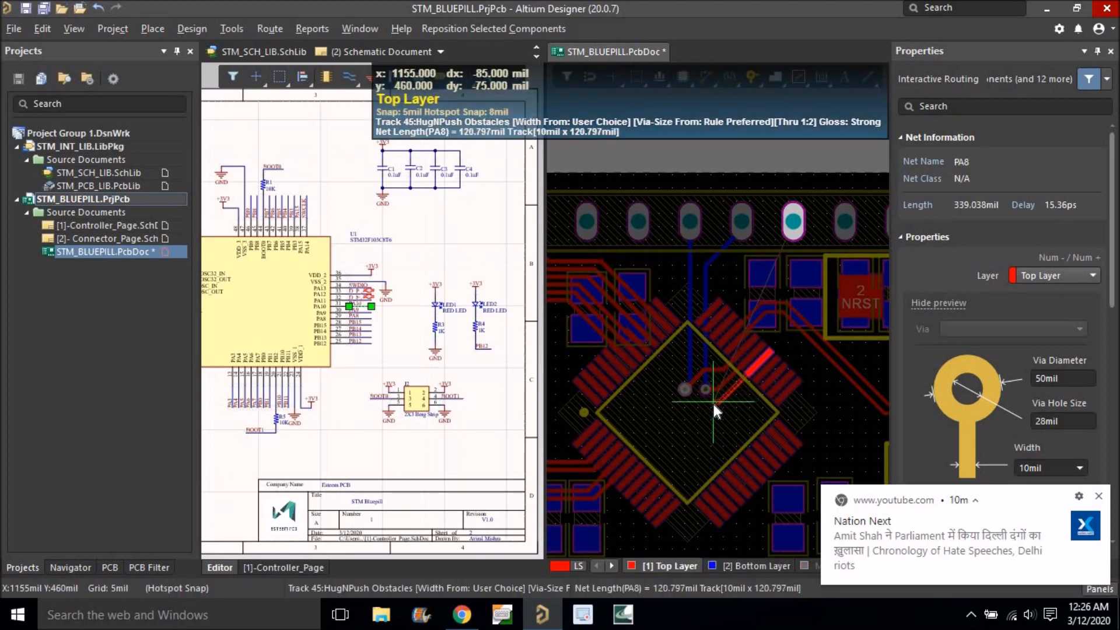
left_click(713, 404)
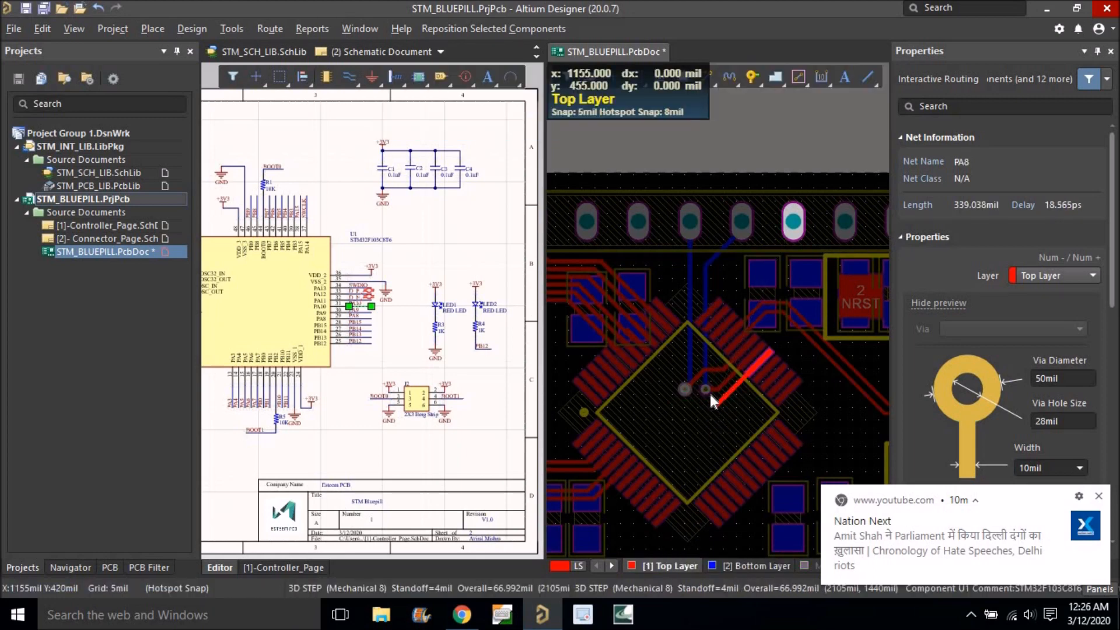
right_click(712, 419)
right_click_drag(661, 296, 663, 290)
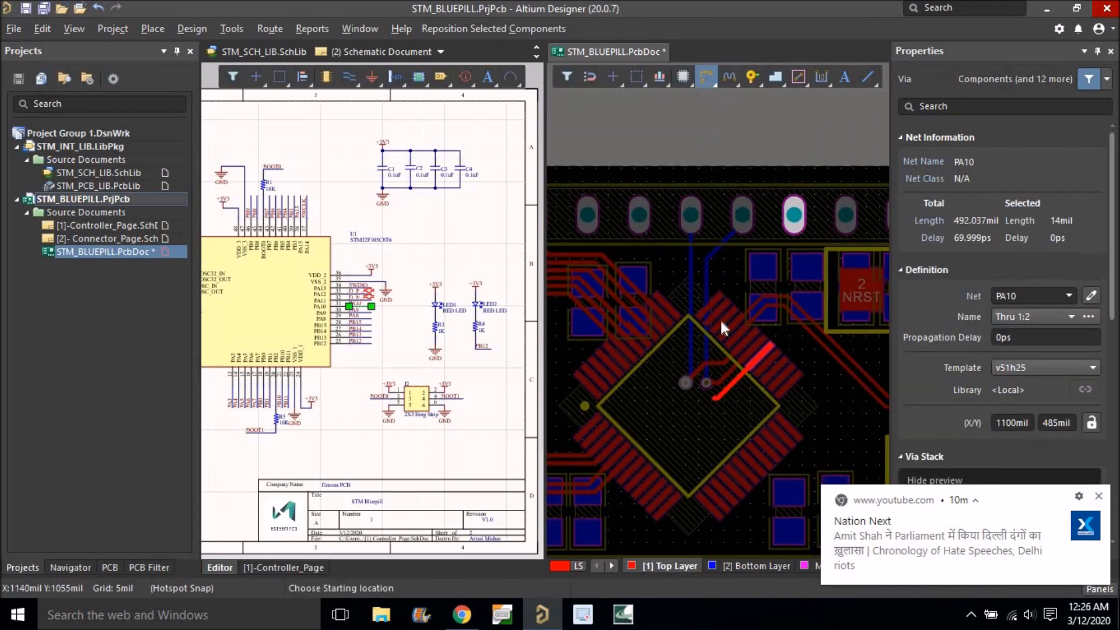
scroll(714, 362, "up", 1, "ctrl")
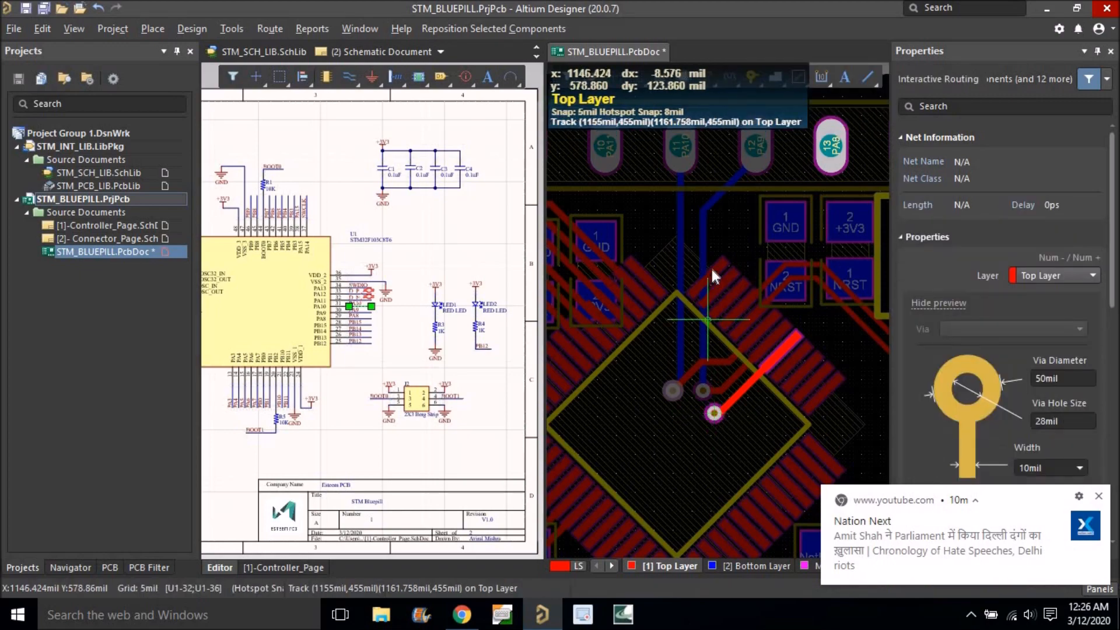
Route PA8 from its via to header pad 13 on the Bottom Layer, alongside the PA9 track.
scroll(713, 271, "down", 2, "ctrl")
left_click(705, 77)
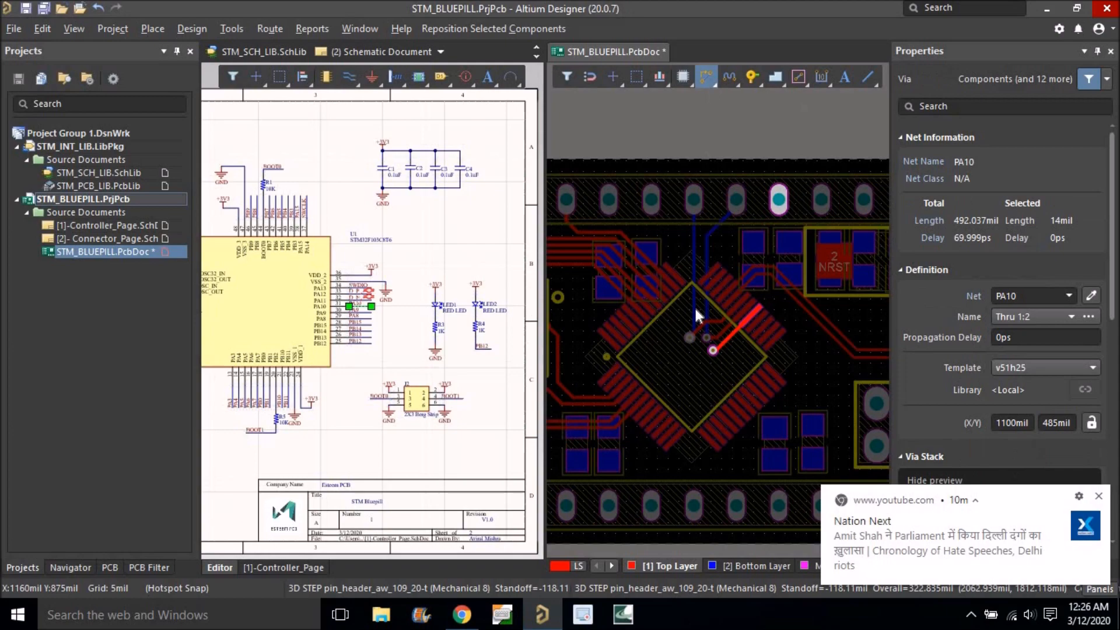
left_click(712, 352)
scroll(713, 353, "up", 2, "ctrl")
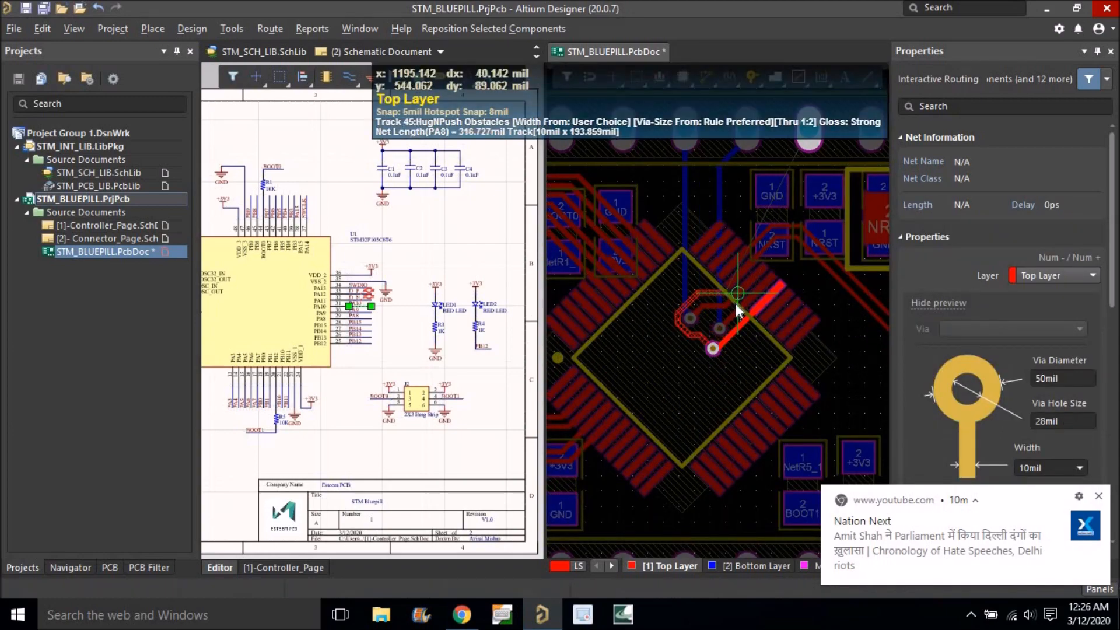
key("KP_Multiply")
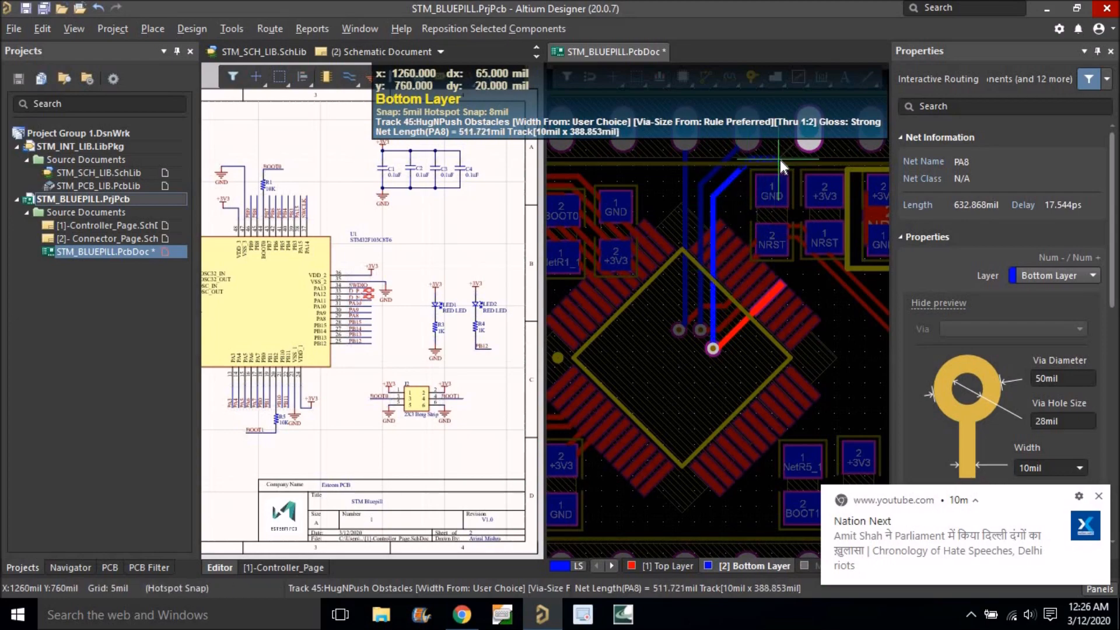
left_click(808, 128)
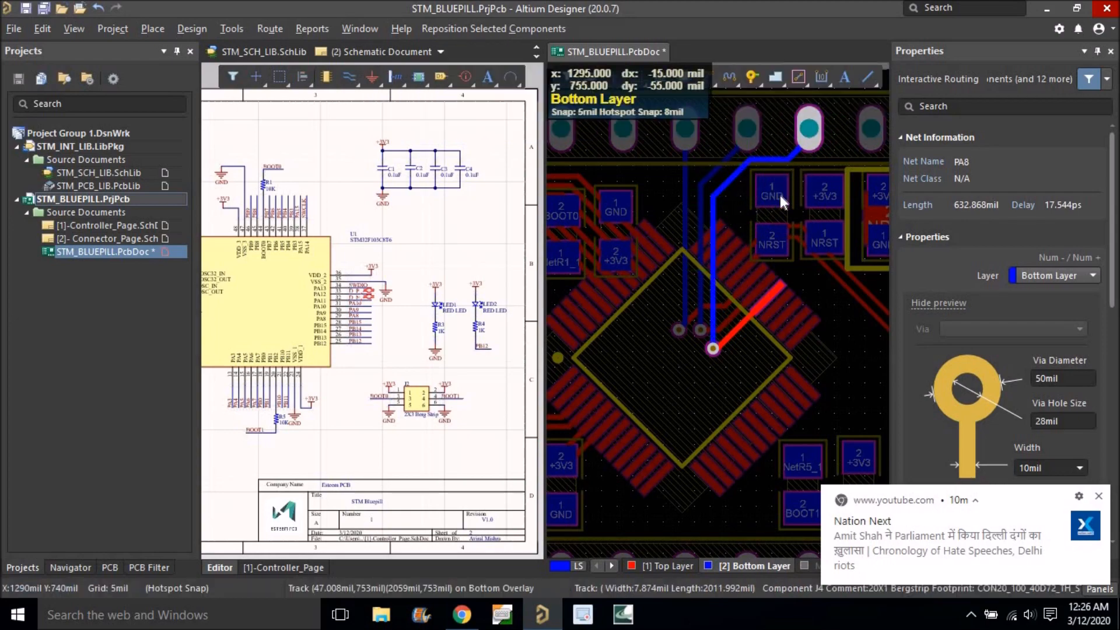
Highlight the PB15 net and route a Top Layer track from header pad 14 across the GND pad toward the microcontroller.
right_click_drag(749, 241, 705, 275)
scroll(700, 270, "down", 2, "ctrl")
right_click_drag(754, 211, 737, 219)
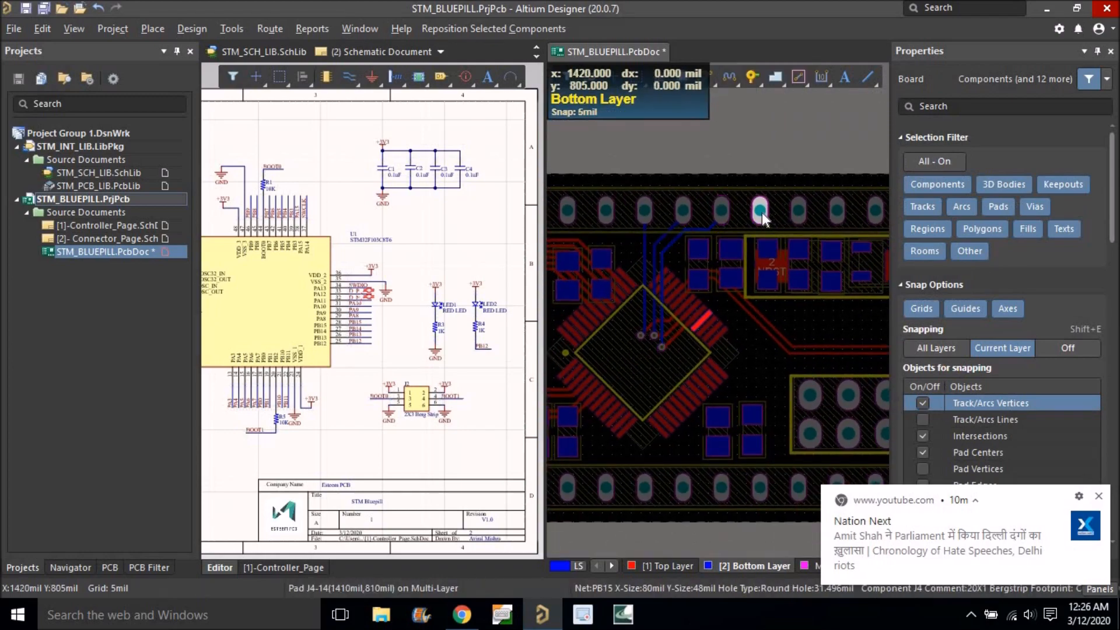
scroll(730, 277, "up", 1, "ctrl")
right_click_drag(729, 286, 739, 318)
scroll(722, 327, "down", 1, "ctrl")
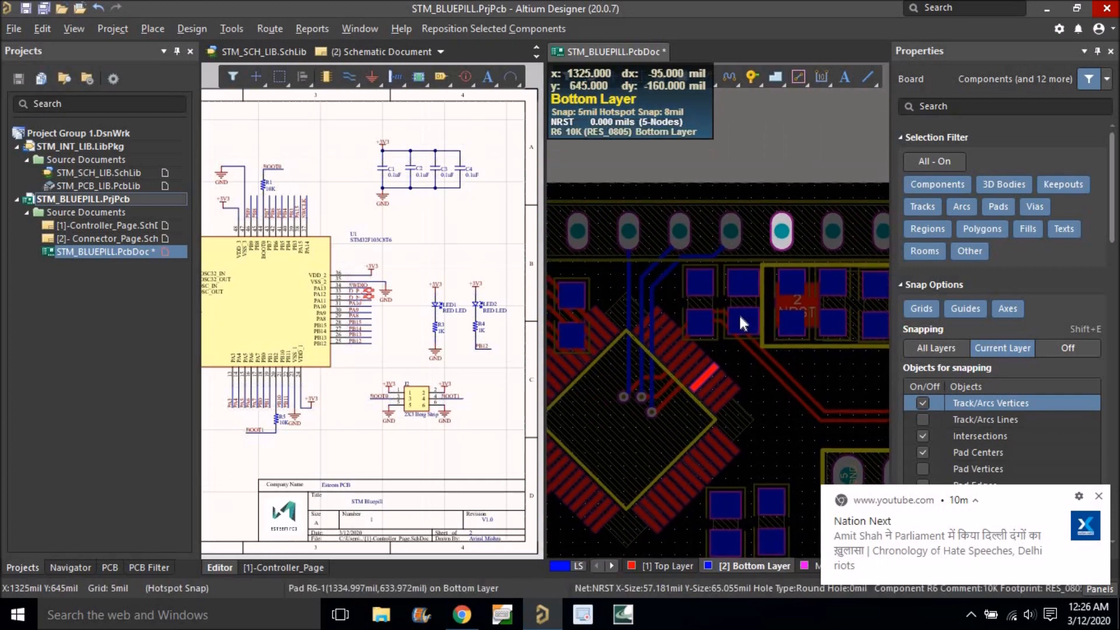
left_click(712, 74)
left_click(784, 235)
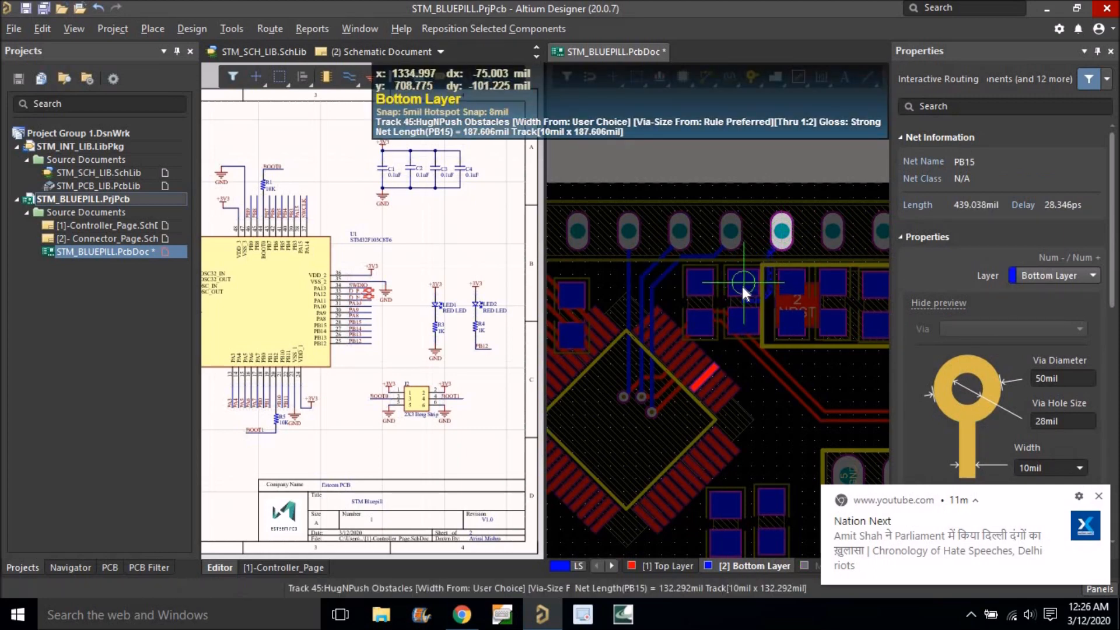
key("KP_Multiply")
left_click(670, 289)
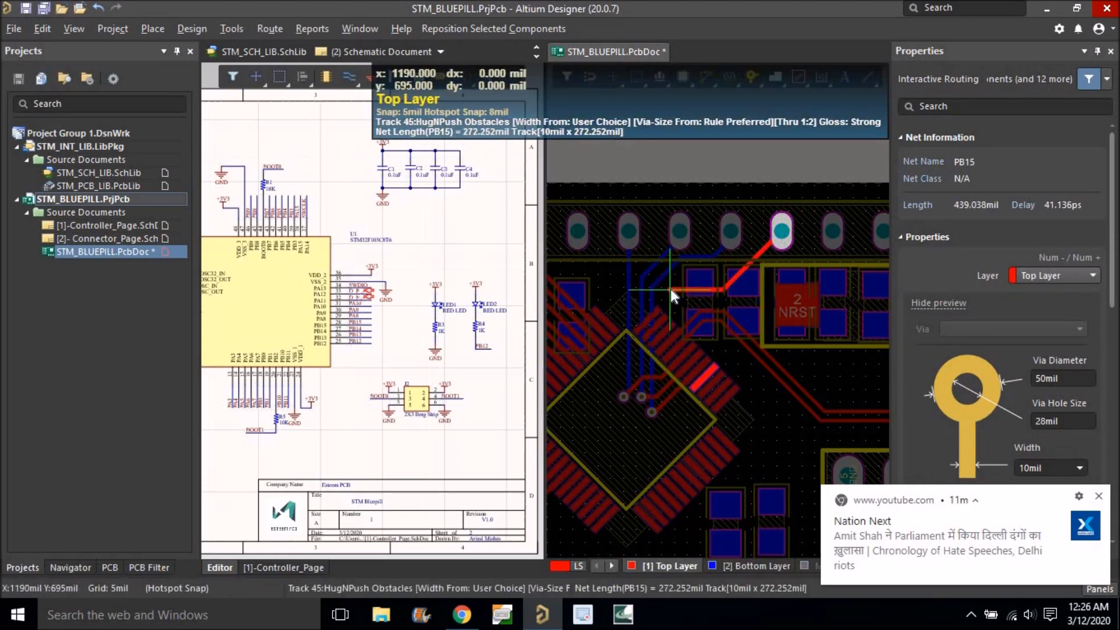
Place a via on the free end of the PB15 Top Layer track.
scroll(659, 296, "up", 1, "ctrl")
right_click_drag(661, 296, 723, 263)
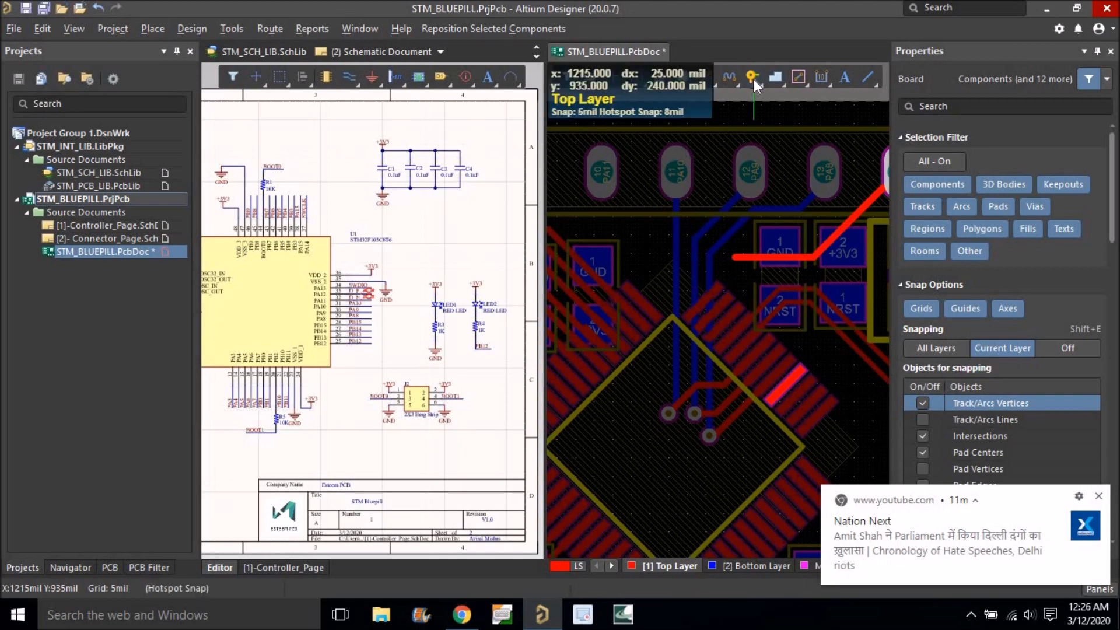
left_click(734, 256)
right_click(757, 271)
Route PB15 on the Bottom Layer from the new via straight down to a point beside the PA8 via.
left_click(735, 257)
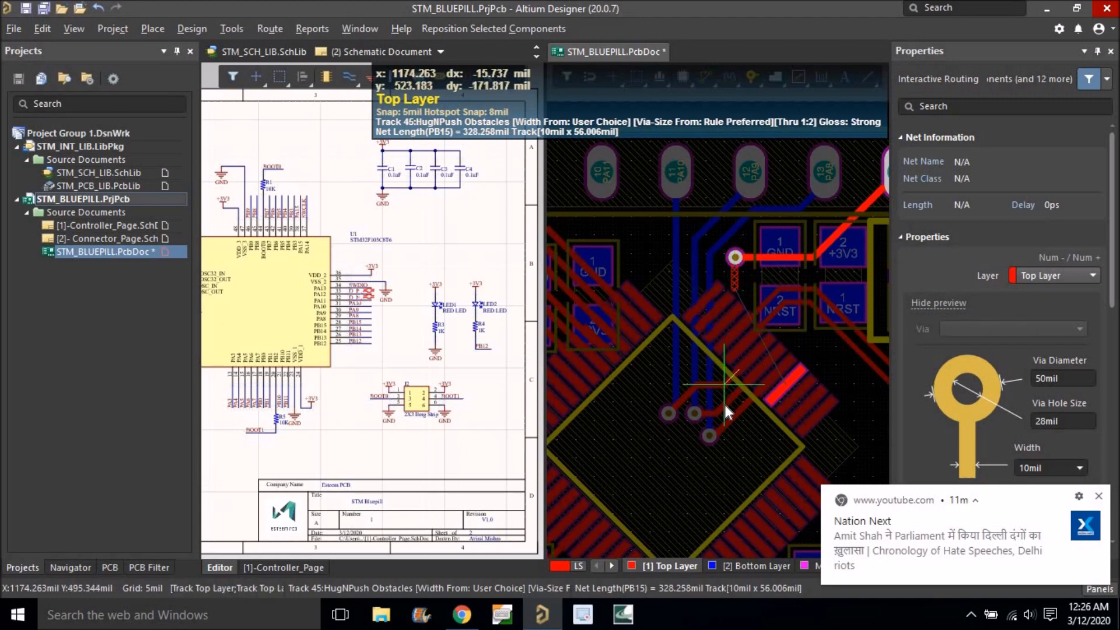
key("KP_Multiply")
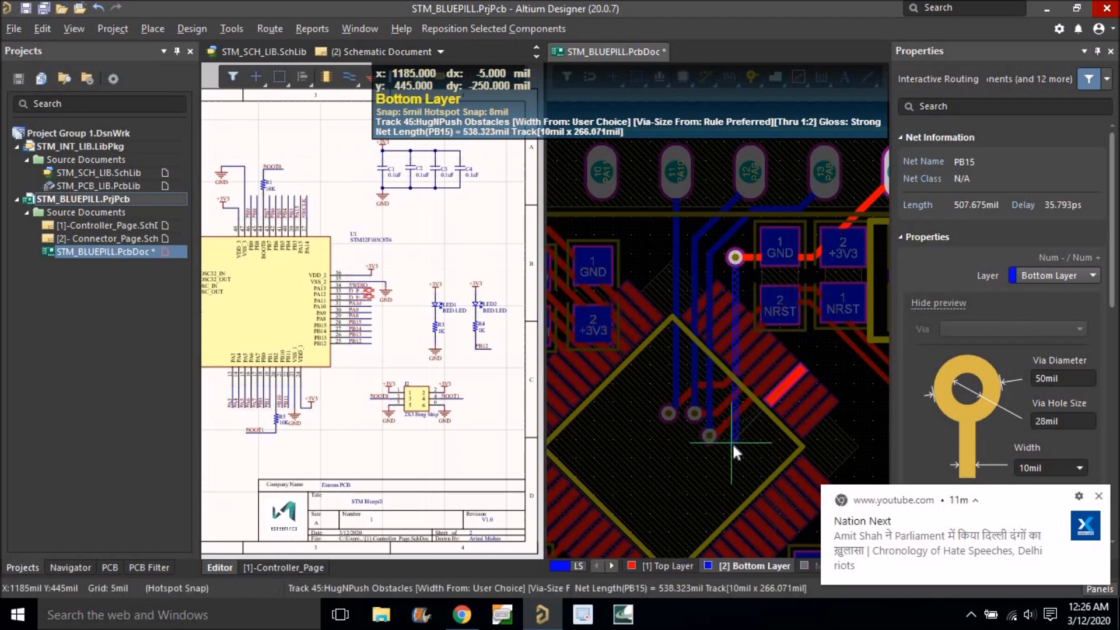
left_click(735, 436)
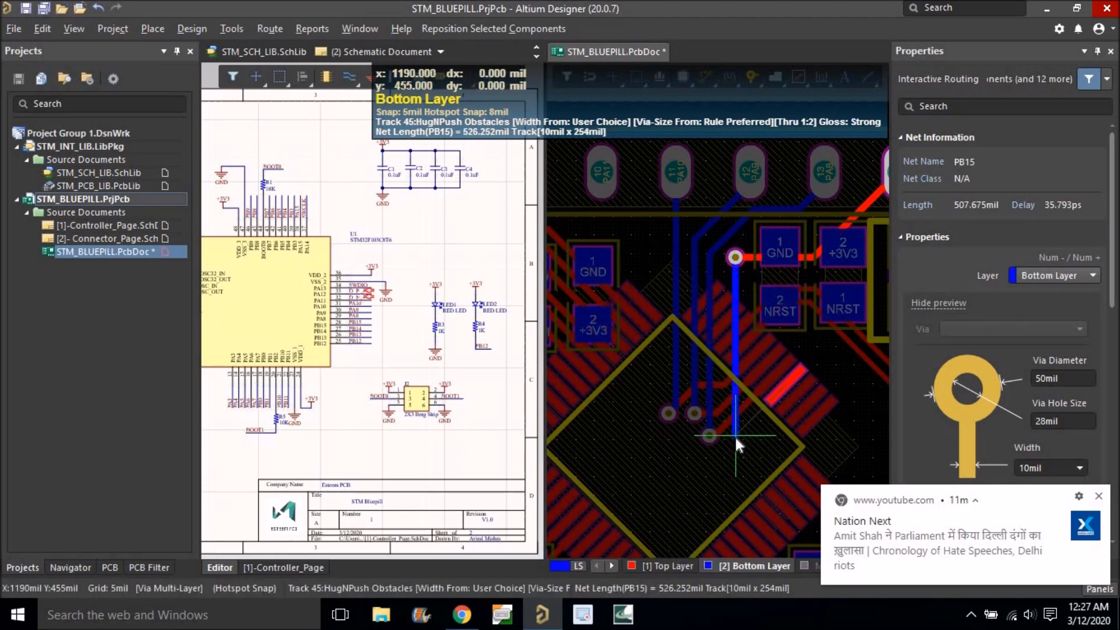
right_click(737, 440)
right_click(739, 446)
Place a via on the lower end of the Bottom Layer PB15 track and shift it about 10 mil down with the track attached.
right_click_drag(738, 446, 713, 408)
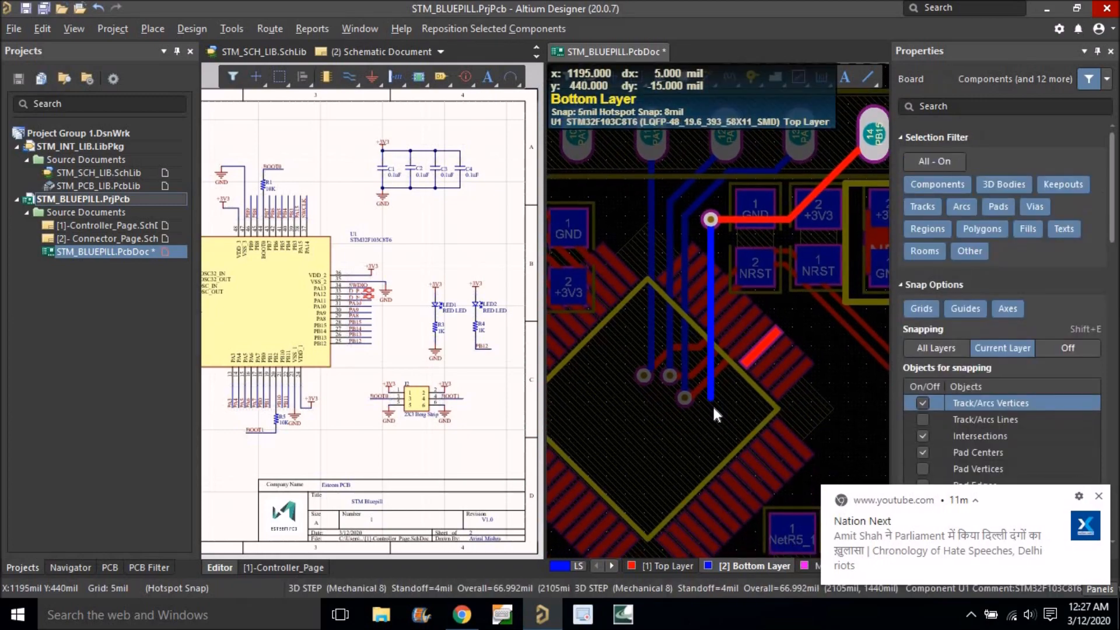
key("ctrl+w")
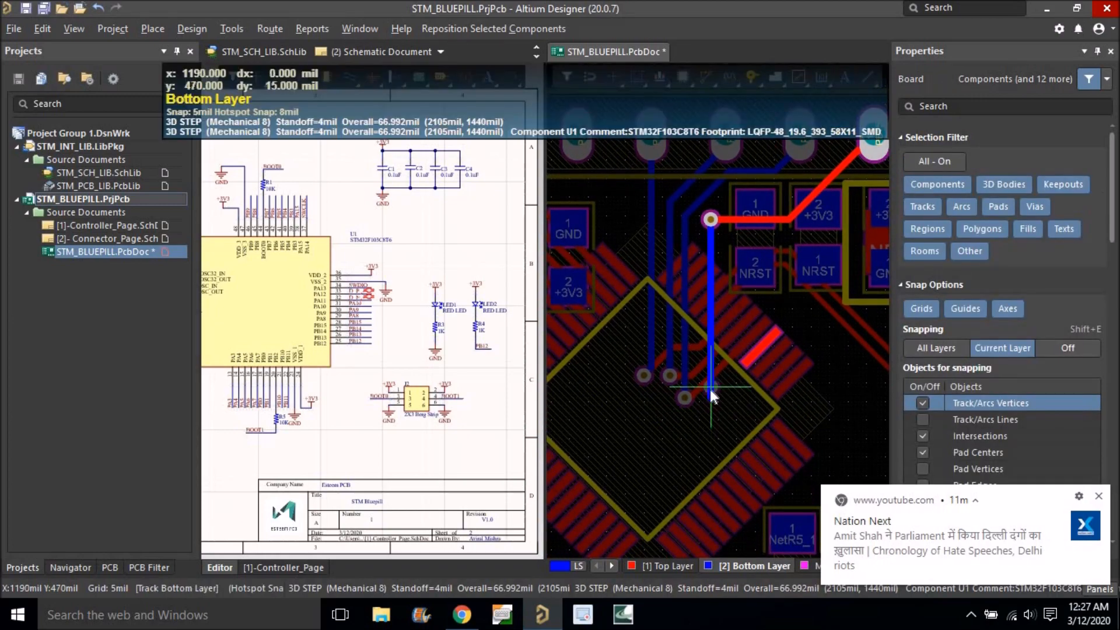
left_click(711, 397)
right_click(711, 397)
scroll(692, 398, "up", 4, "ctrl")
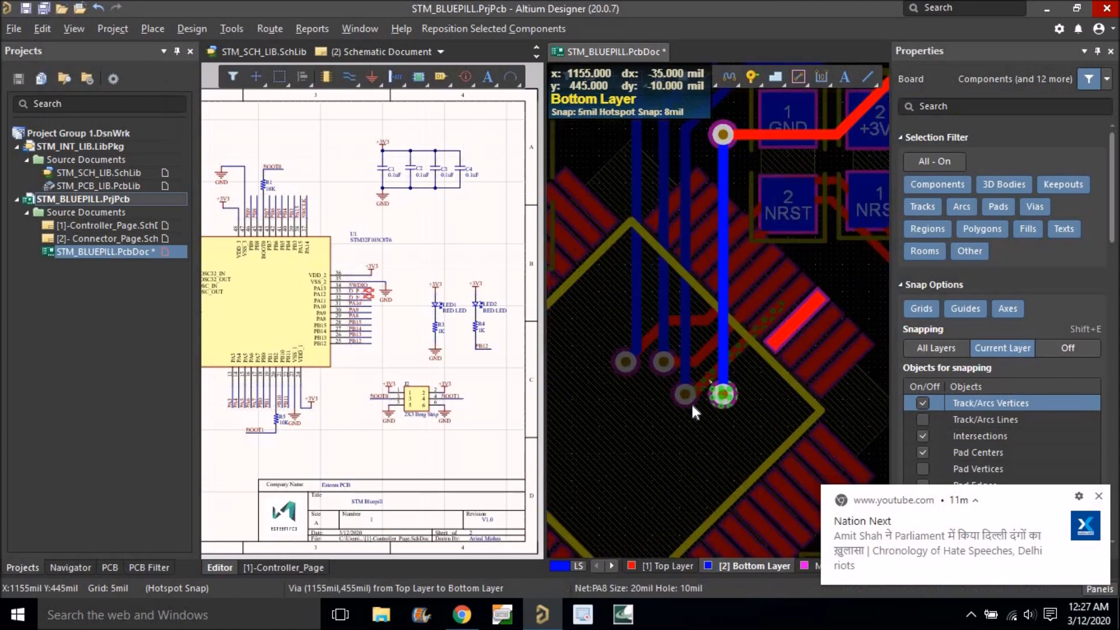
mouse_move(705, 377)
left_mouse_down()
mouse_move(694, 368)
mouse_move(739, 410)
left_mouse_up()
scroll(701, 306, "down", 2, "ctrl")
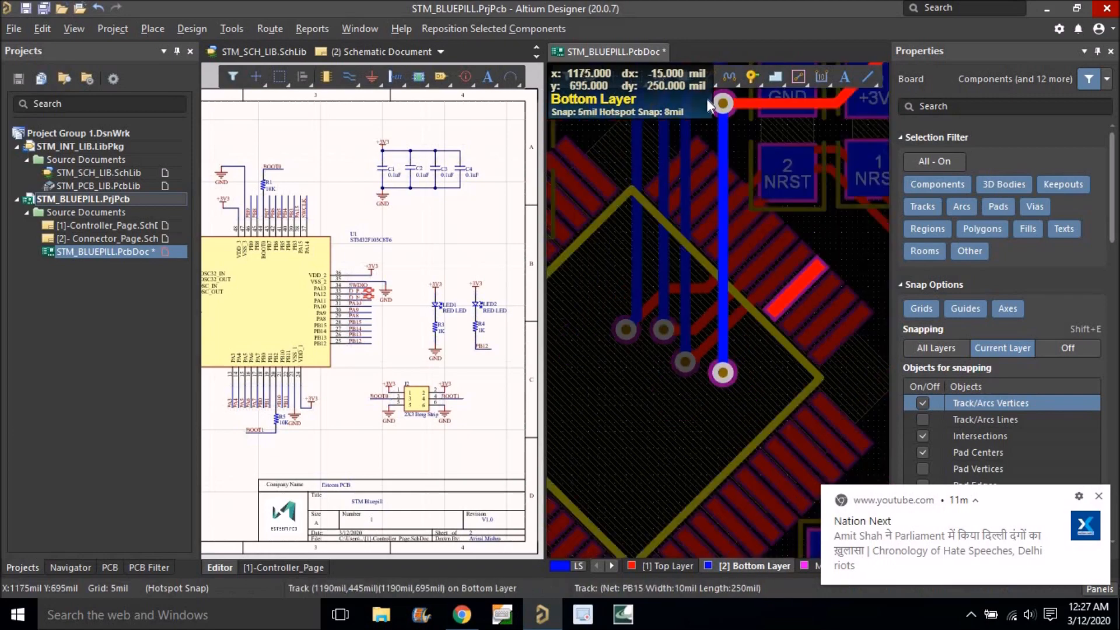
Route PB15 on the Top Layer from its microcontroller pad to the lower PB15 via.
left_click(705, 77)
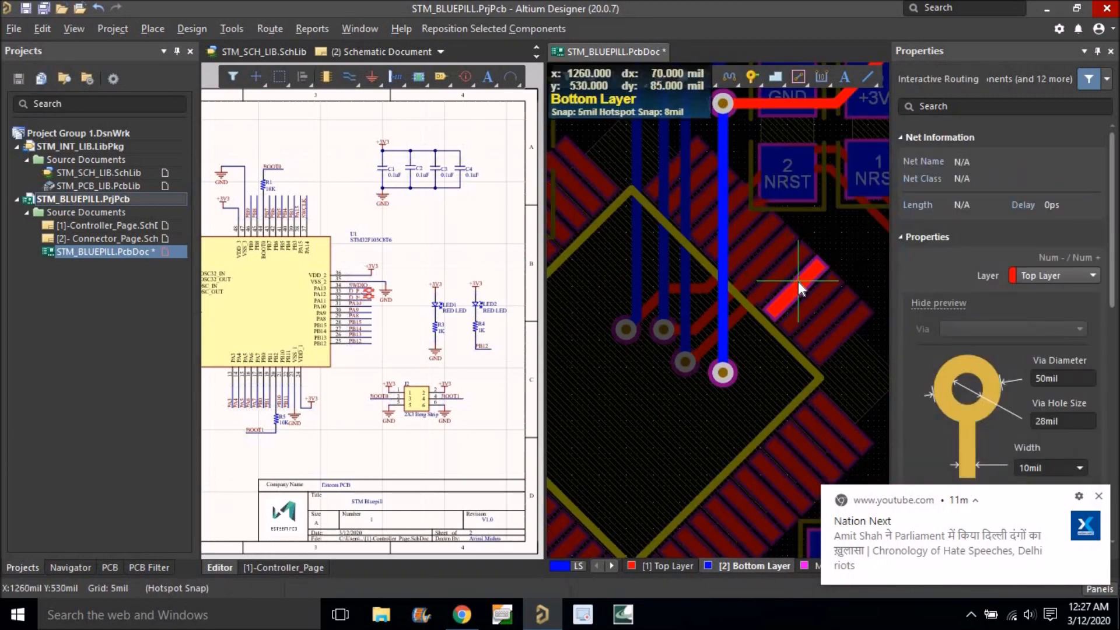
left_click(773, 313)
left_click(722, 373)
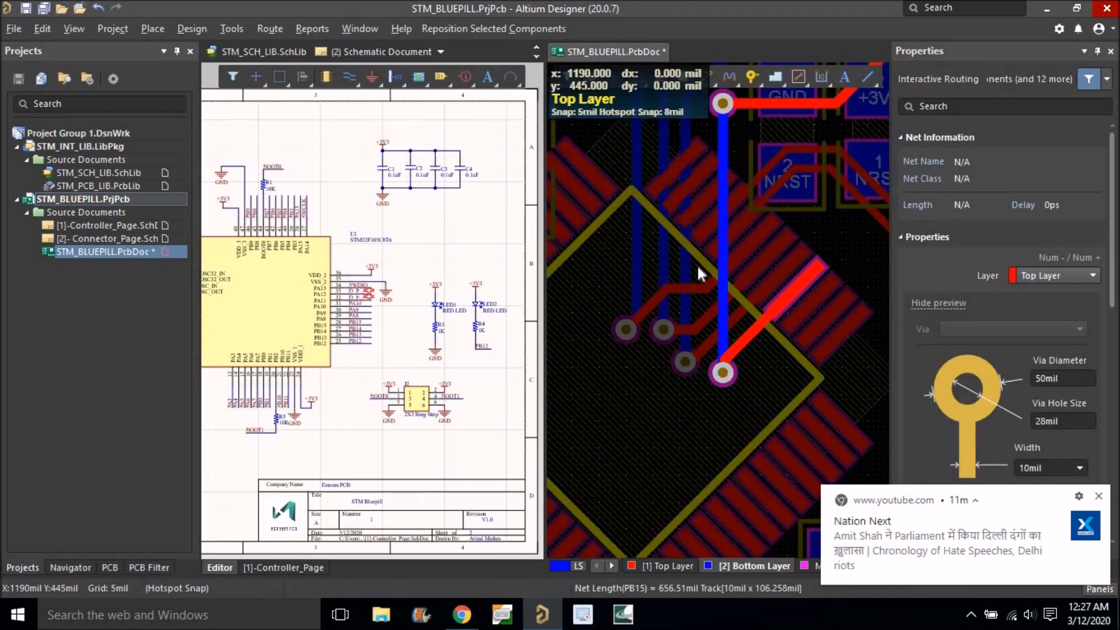
right_click(697, 264)
scroll(690, 264, "down", 3, "ctrl")
scroll(683, 284, "down", 2, "ctrl")
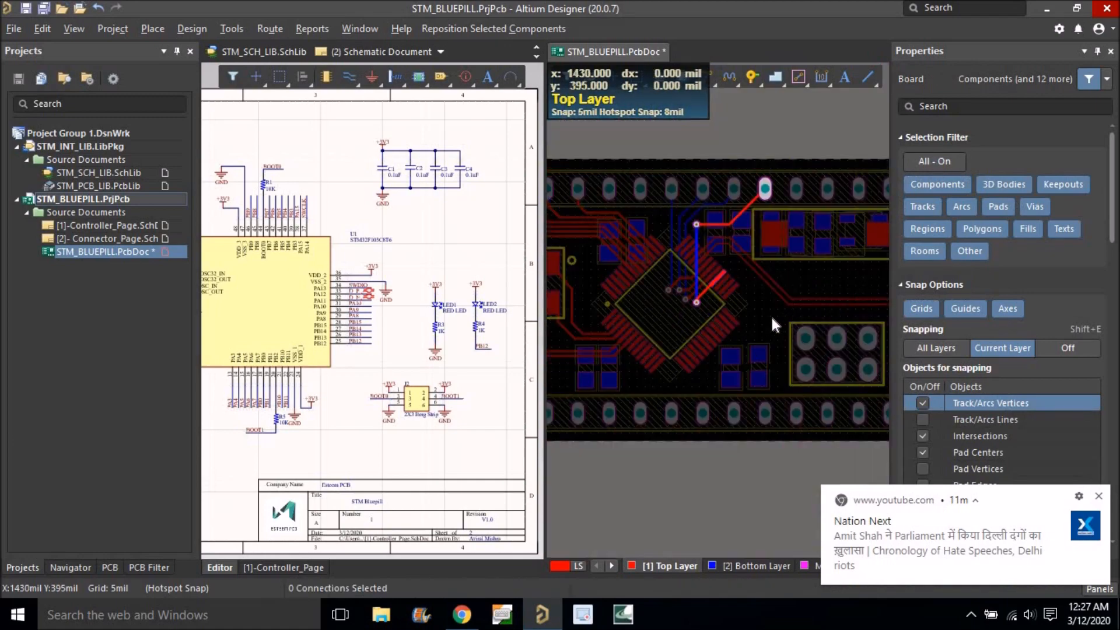
Highlight the PB14 net and route a Top Layer track from its microcontroller pad around the PB15 via to below the PA8 via.
scroll(791, 201, "up", 2, "ctrl")
left_click(794, 188, "ctrl")
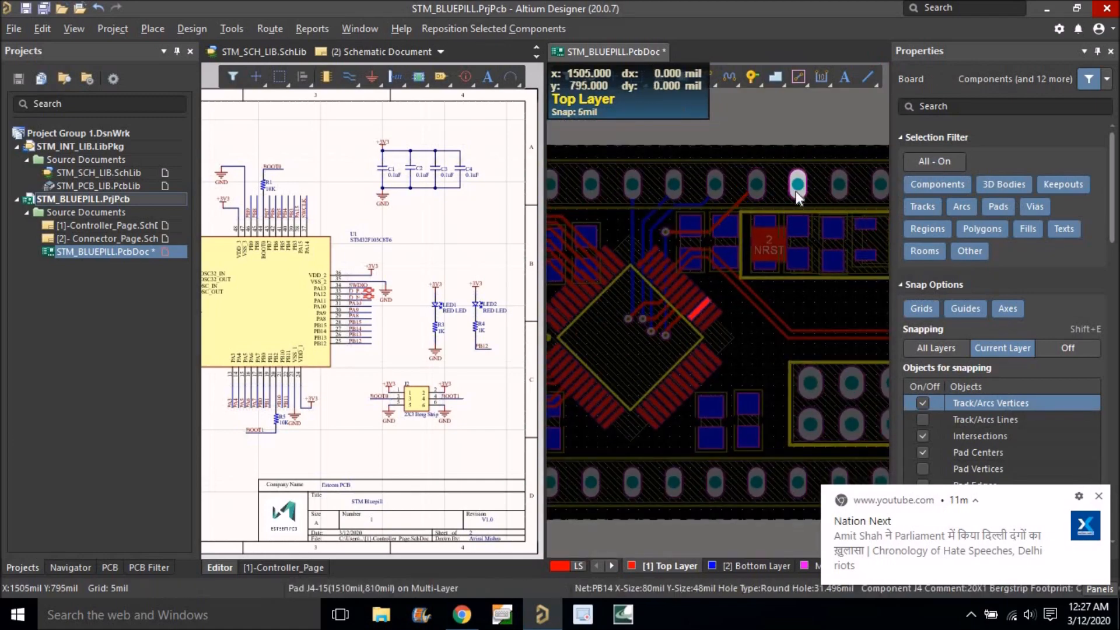
right_click_drag(756, 285, 731, 284)
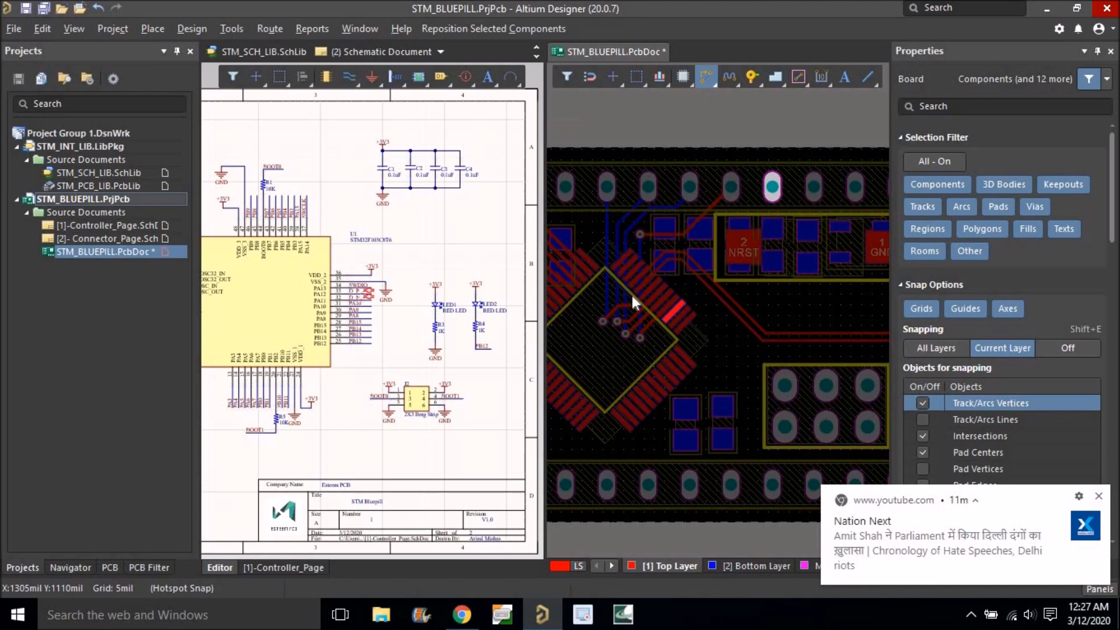
scroll(635, 291, "up", 3, "ctrl")
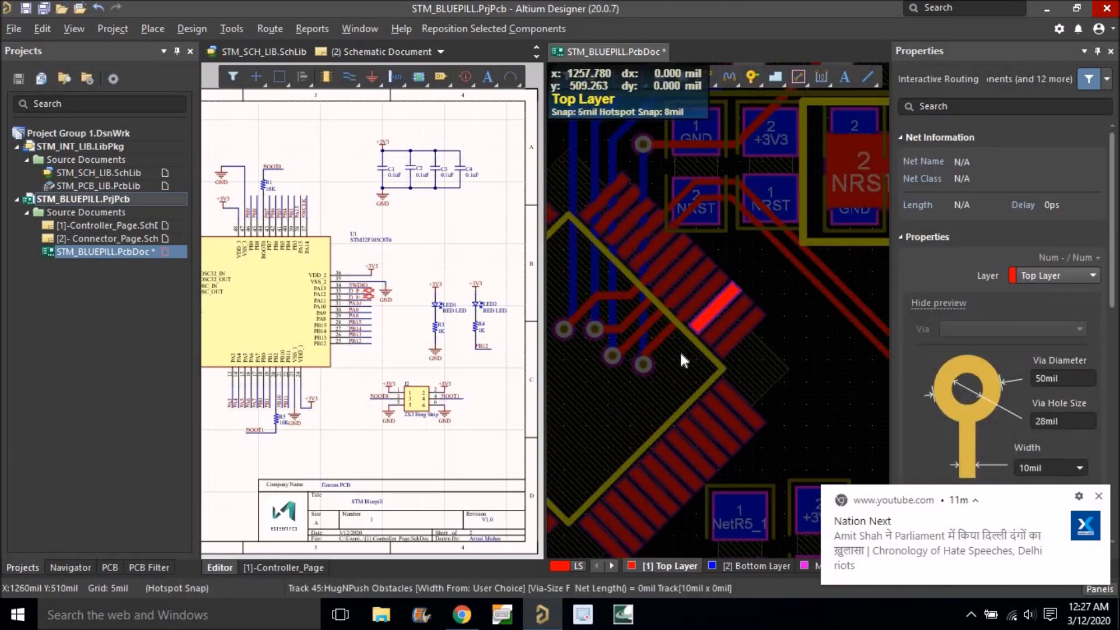
scroll(700, 336, "up", 2, "ctrl")
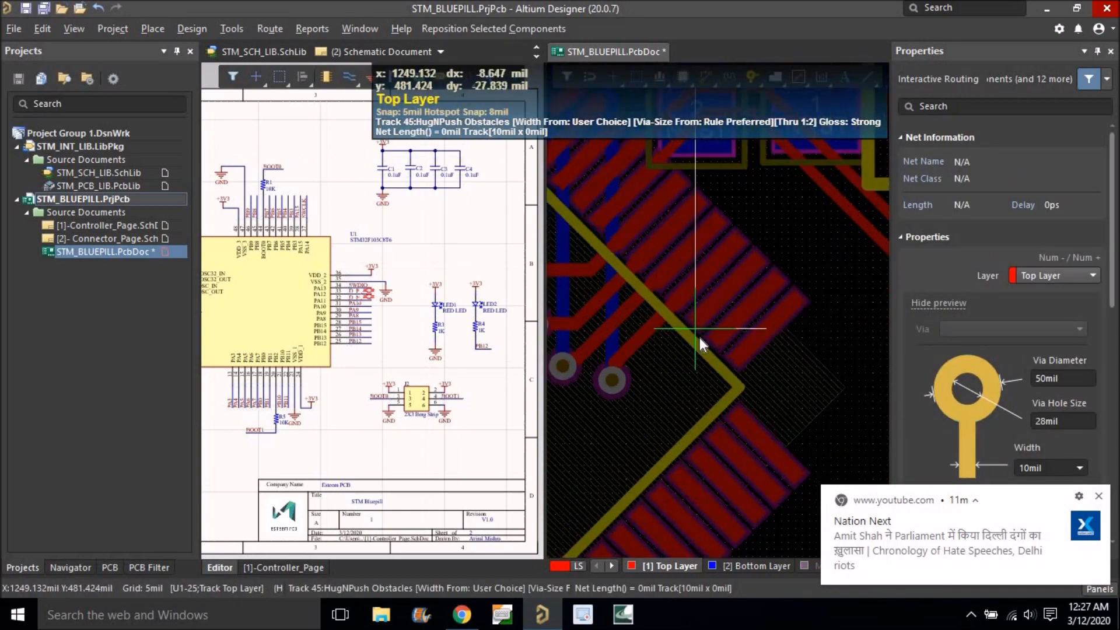
scroll(724, 296, "up", 1, "ctrl")
left_click(730, 287)
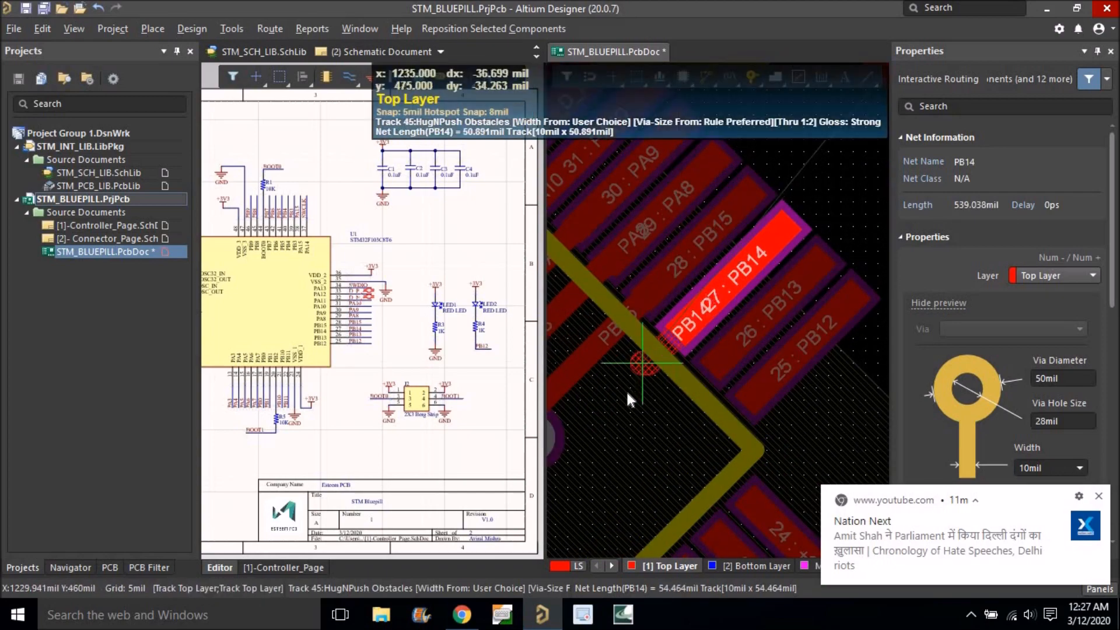
scroll(618, 431, "down", 1, "ctrl")
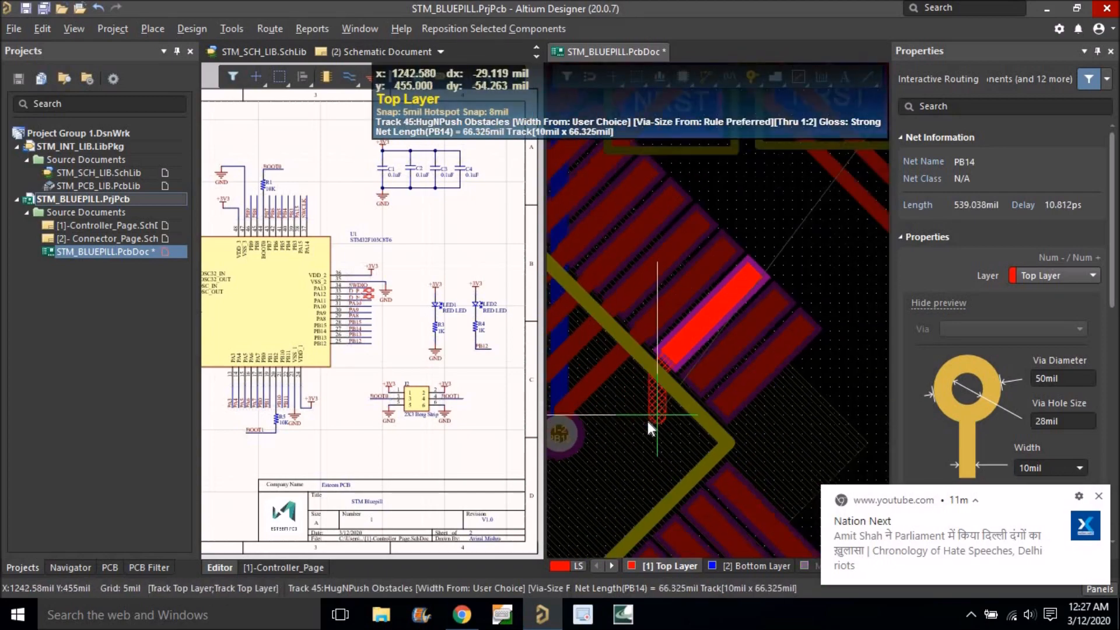
left_click(617, 438)
right_click_drag(633, 435, 759, 249)
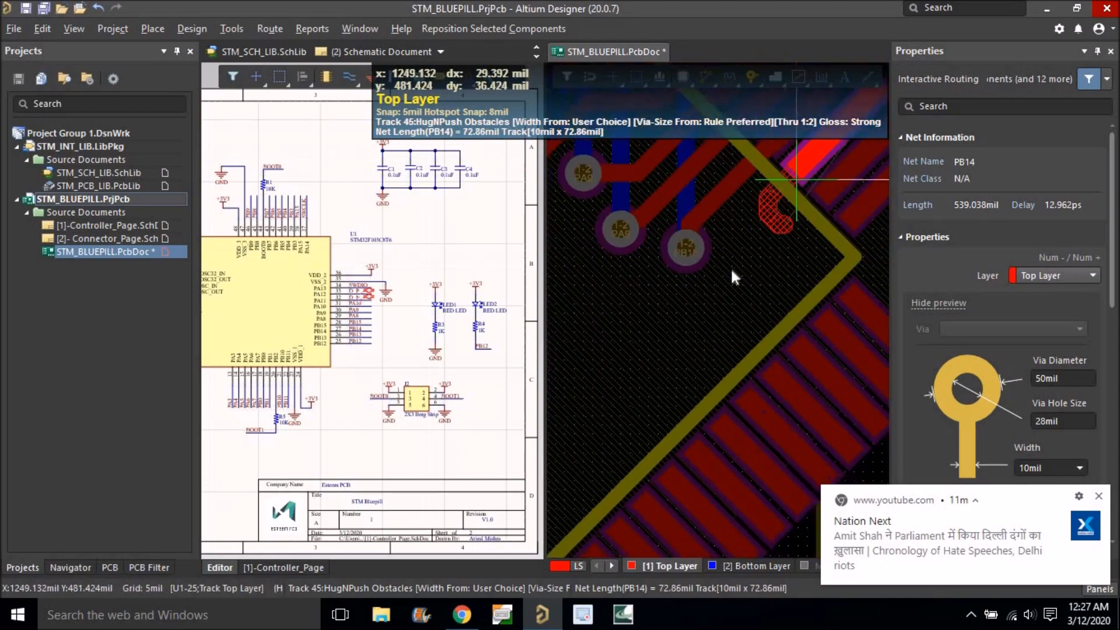
left_click(638, 310)
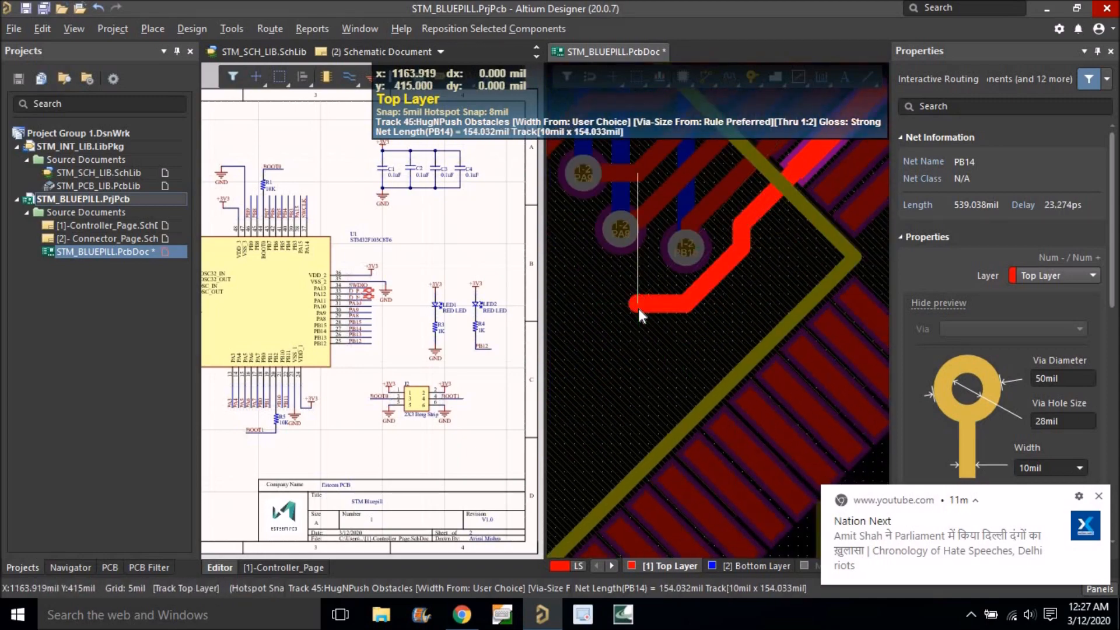
right_click(637, 309)
Route PB13 on the Top Layer from its microcontroller pad around the PB14 track to a point below and left of it.
scroll(615, 275, "down", 1, "ctrl")
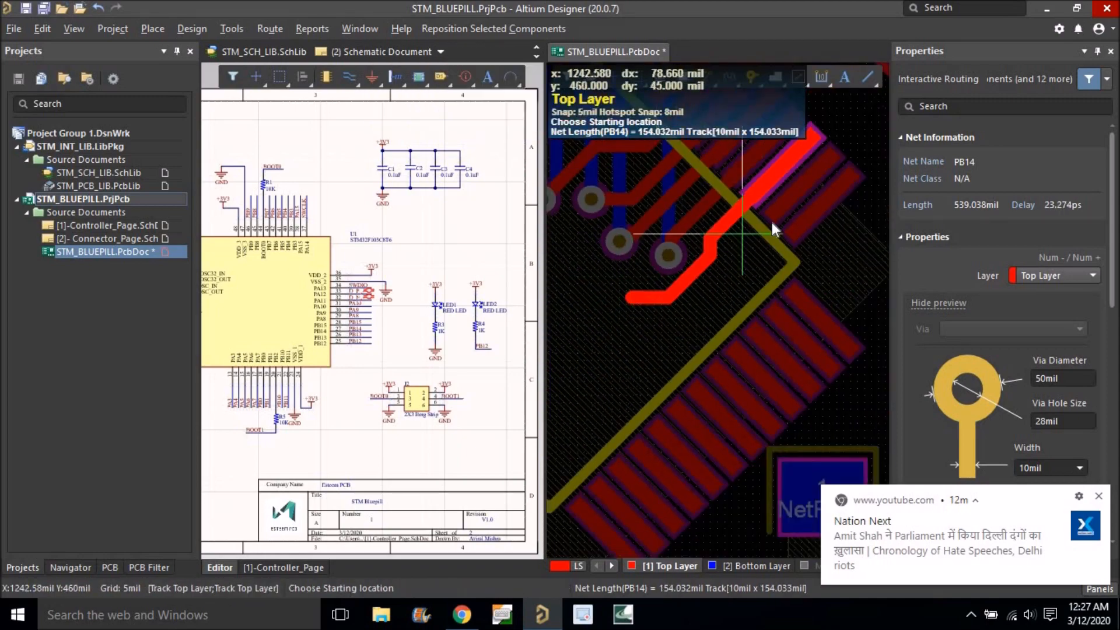
left_click(797, 191)
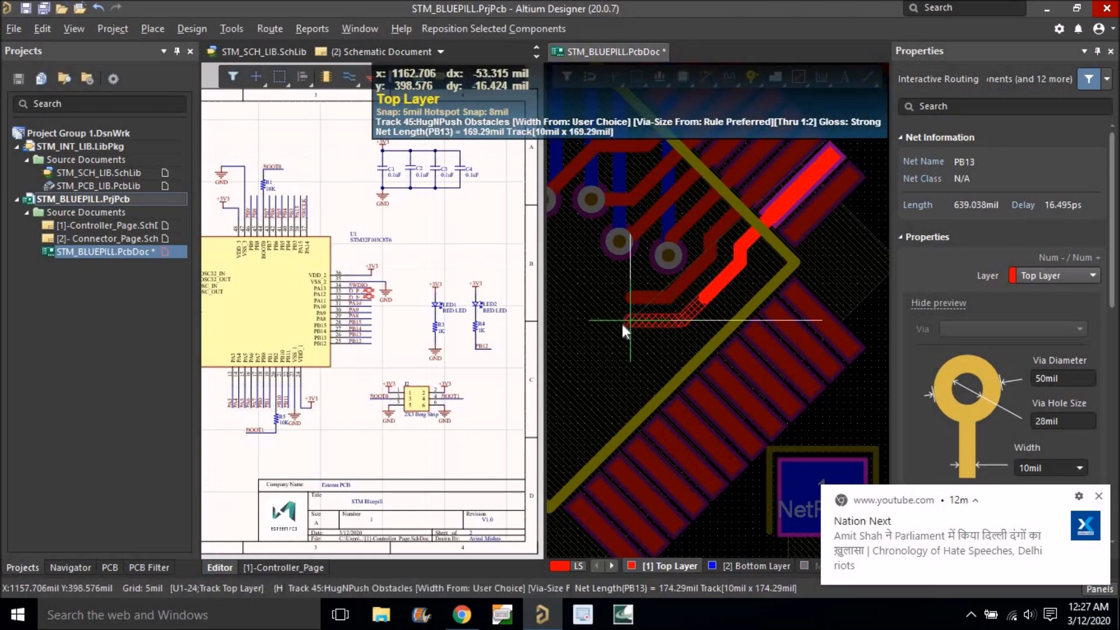
left_click(598, 320)
right_click(600, 321)
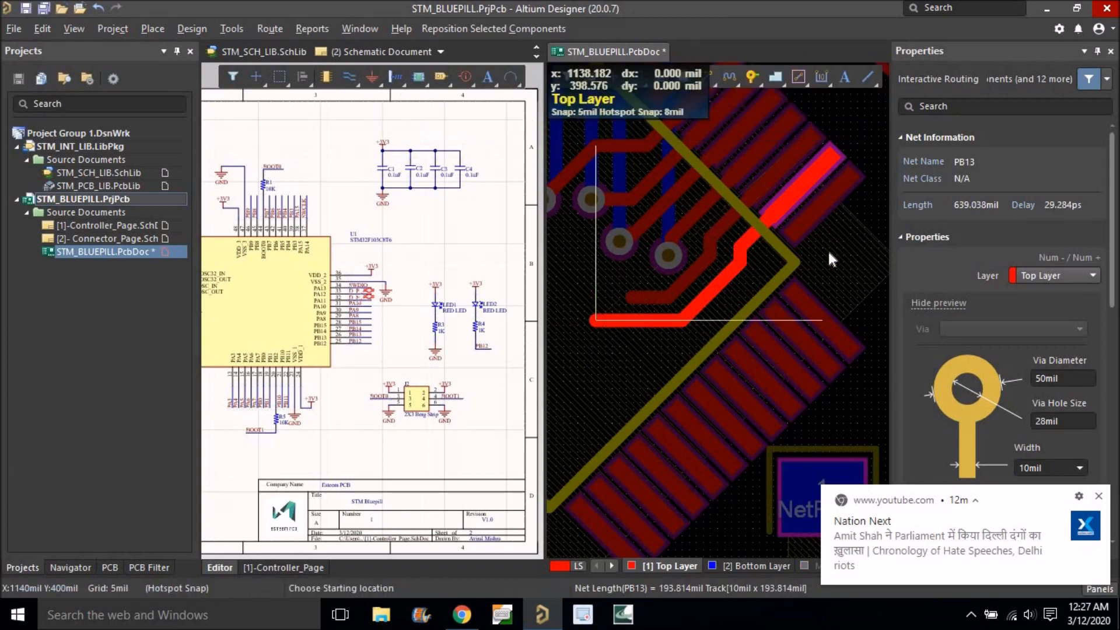
Route a short PB12 stub, about 30 mil long, on the Top Layer outward from its microcontroller pad.
left_click(823, 205)
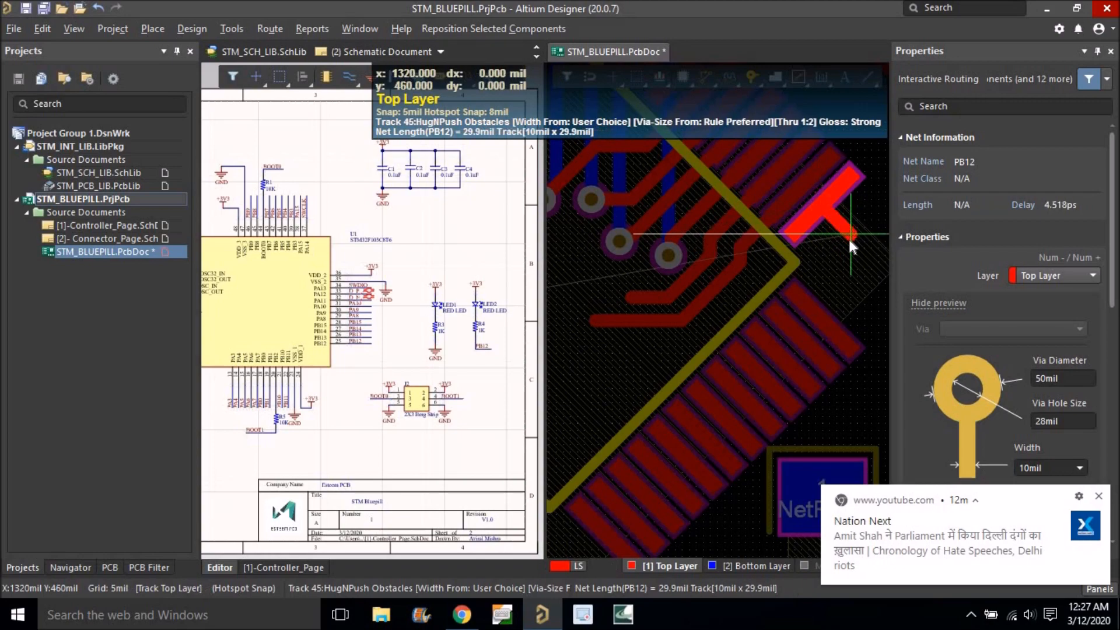
right_click(850, 239)
right_click(841, 248)
Route PB14 on the Top Layer from its header pad to an end point just below the upper PB15 via.
right_click_drag(766, 292, 746, 322)
scroll(729, 292, "down", 5, "ctrl")
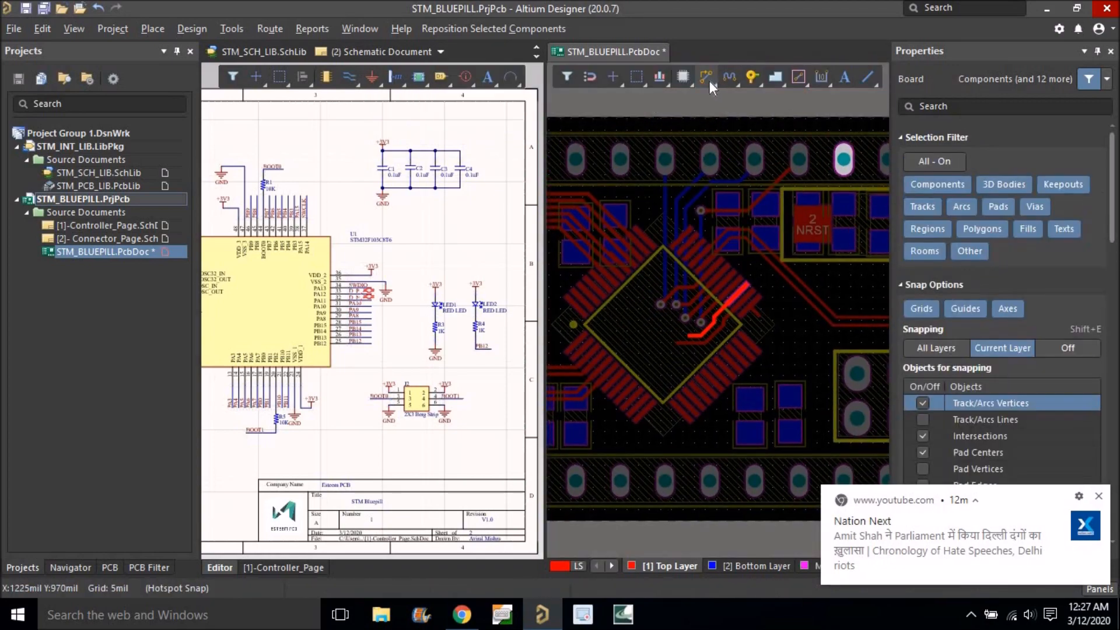
left_click(706, 77)
scroll(841, 179, "up", 3, "ctrl")
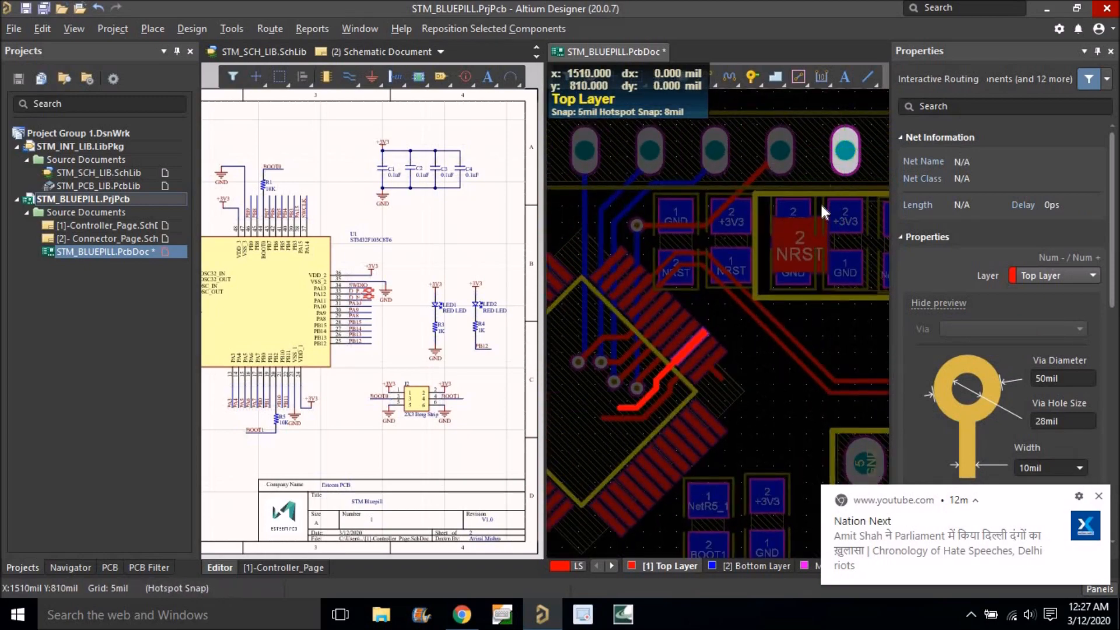
left_click(828, 197)
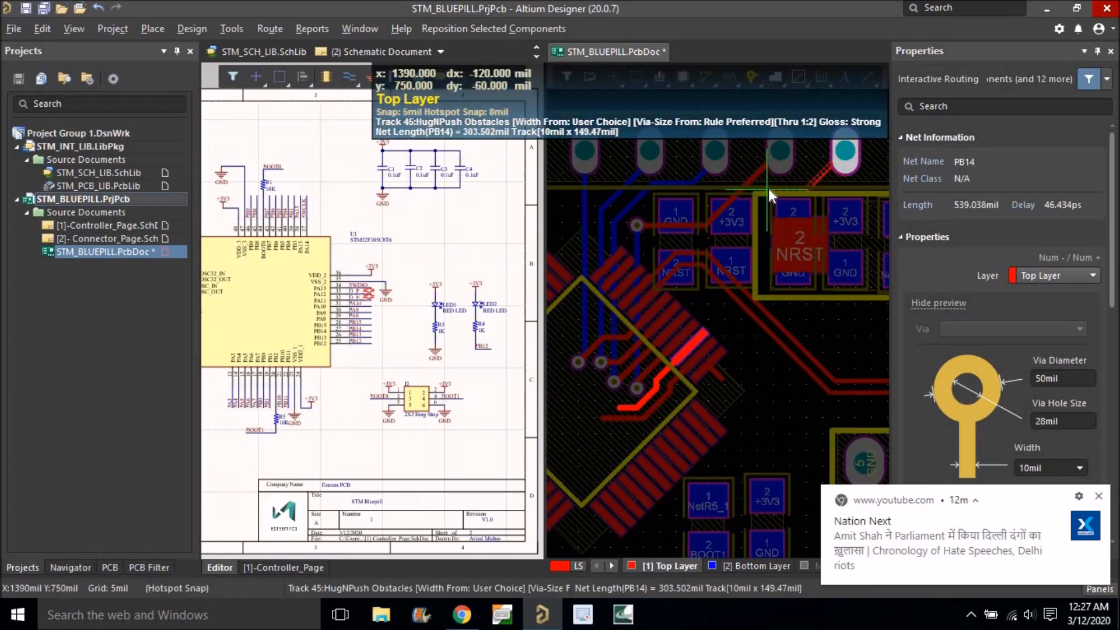
left_click(626, 238)
right_click(626, 247)
right_click_drag(645, 261, 794, 294)
right_click(719, 258)
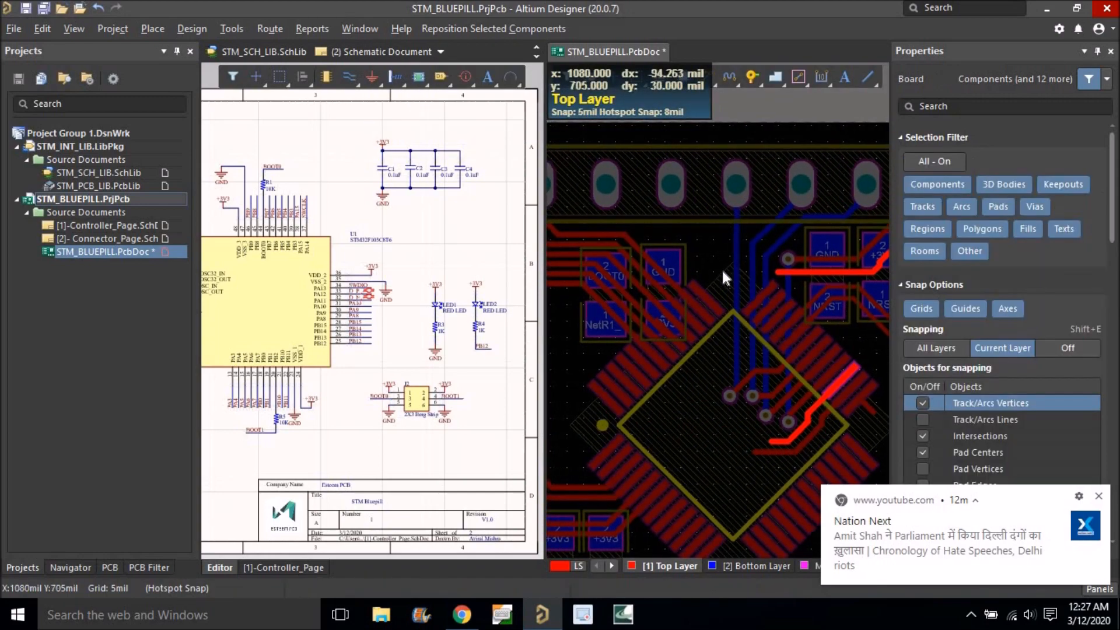
Shift the vertical Bottom Layer tracks of PA10, PA9 and PA8 left to make room beside the PB14 track end.
right_click_drag(716, 259, 659, 237)
scroll(671, 235, "up", 3, "ctrl")
left_click_drag(673, 235, 708, 291)
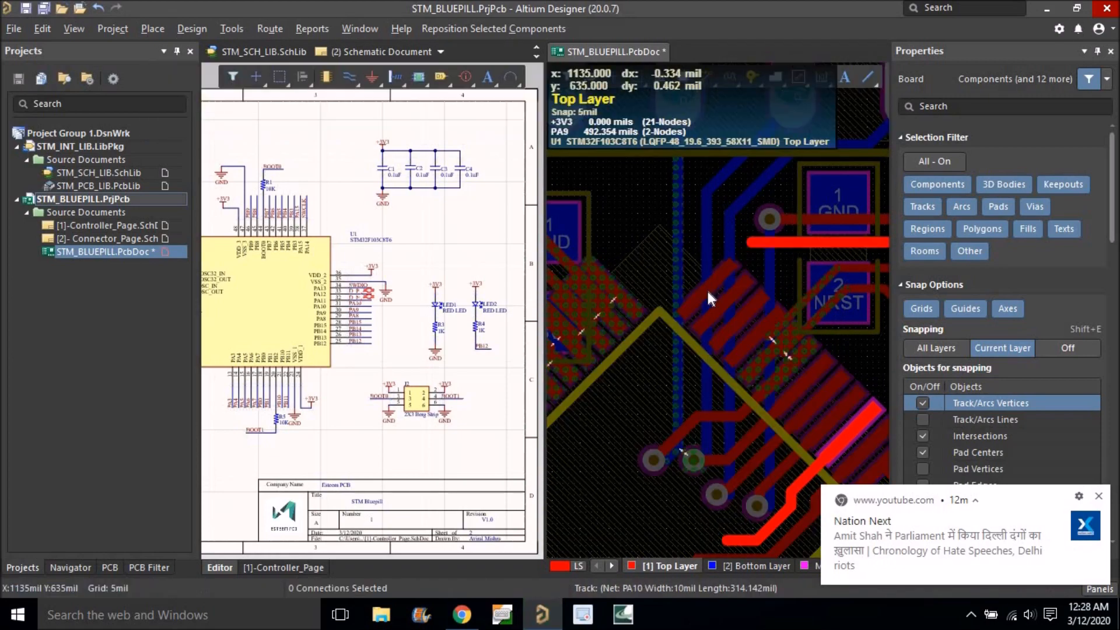
scroll(734, 298, "down", 2, "ctrl")
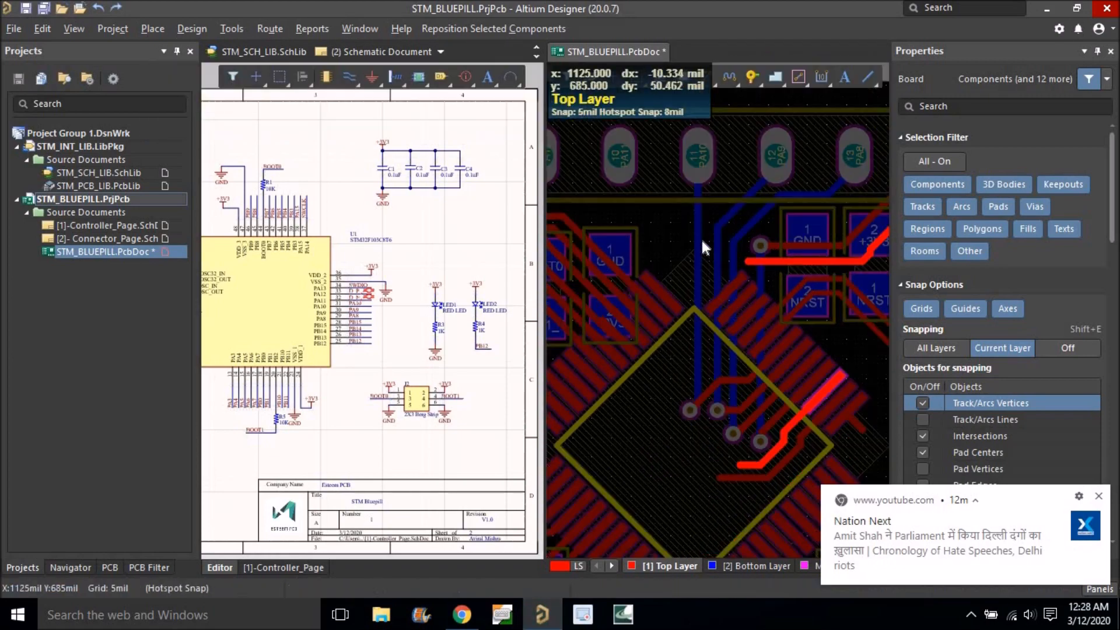
left_click(670, 368)
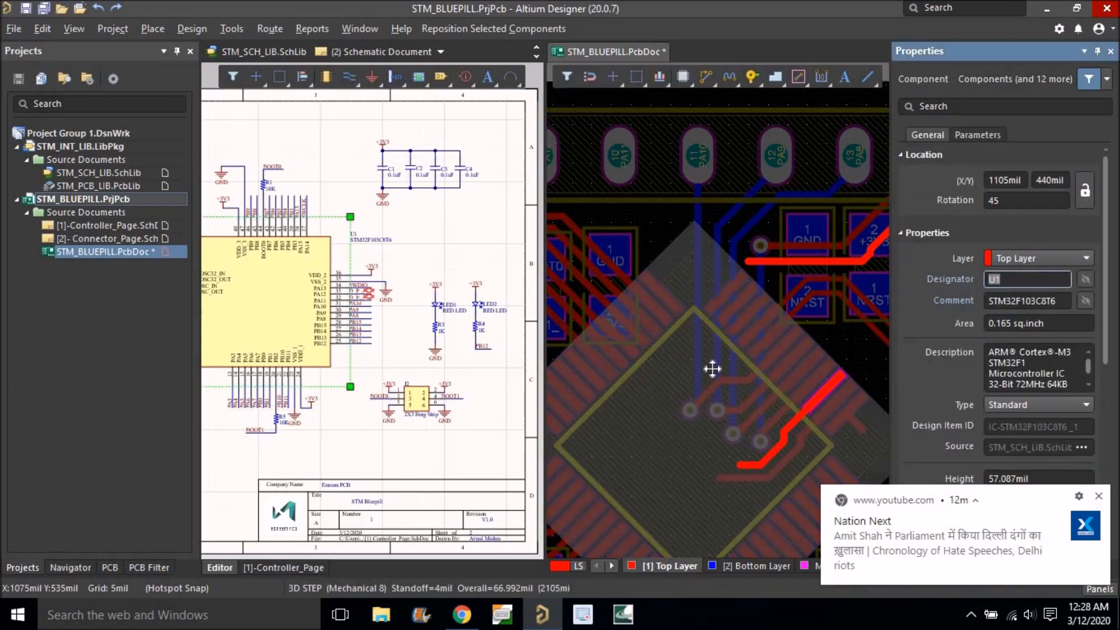
left_click(702, 219)
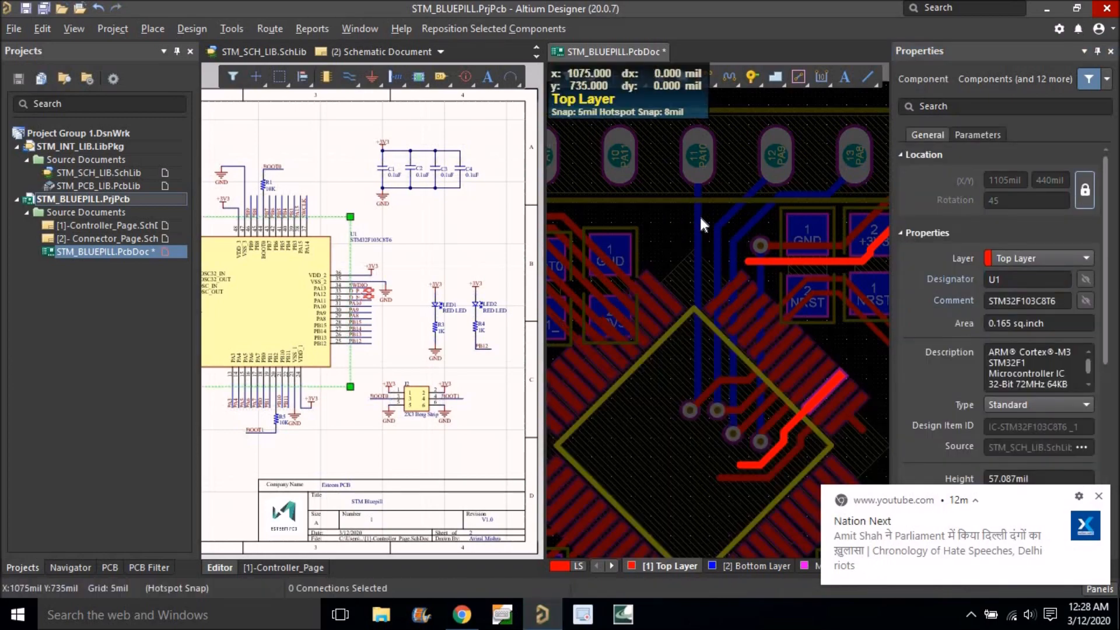
left_click_drag(691, 216, 720, 260)
scroll(747, 263, "up", 1, "ctrl")
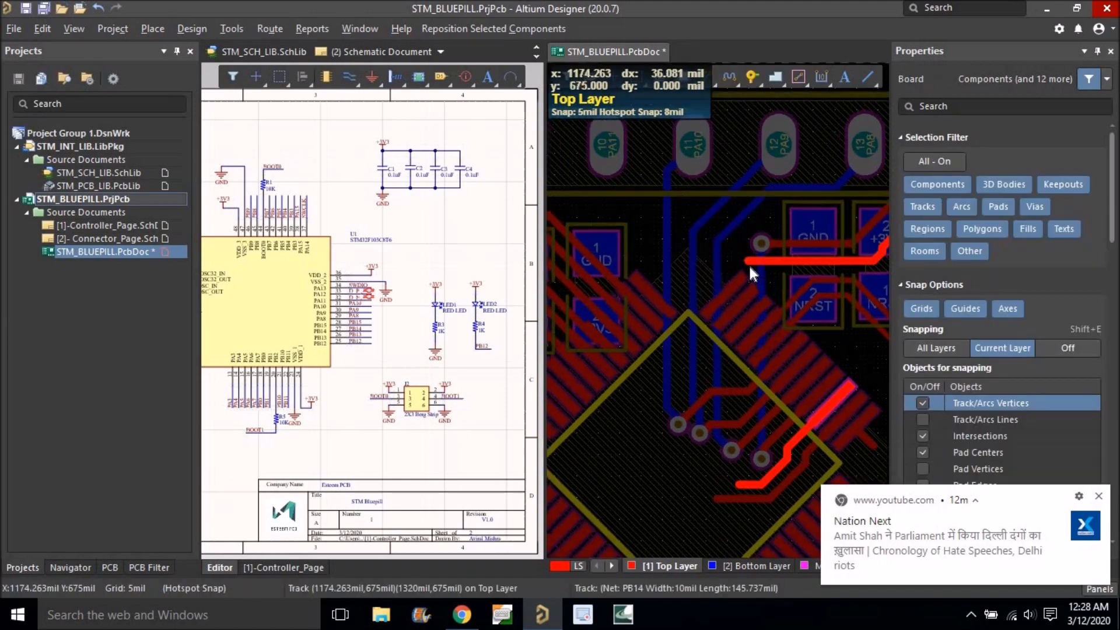
Shift the upper PB15 via with its track and the horizontal PB14 Top Layer track up about 25 mil each.
scroll(750, 266, "up", 3, "ctrl")
right_click_drag(761, 242, 681, 280)
left_click_drag(682, 273, 688, 232)
right_click_drag(670, 294, 676, 270)
left_click_drag(683, 286, 680, 251)
scroll(667, 270, "up", 1, "ctrl")
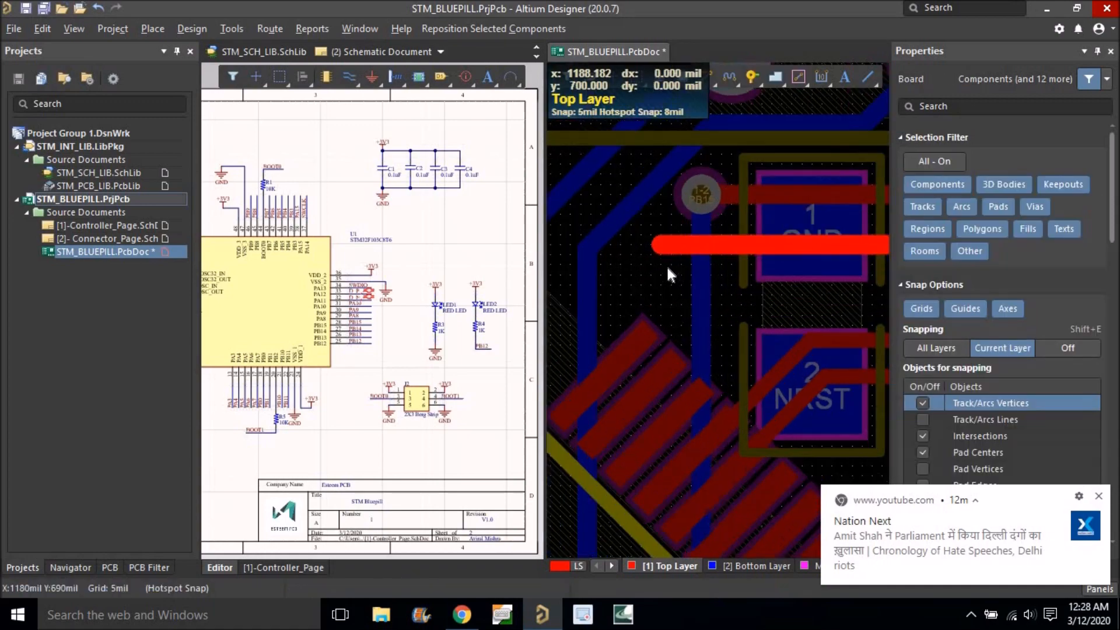
Place a via on the left end of the upper PB14 track and nudge it slightly down and right with the track attached.
key("p")
key("v")
left_click(657, 252)
right_click(657, 181)
scroll(657, 181, "down", 2, "ctrl")
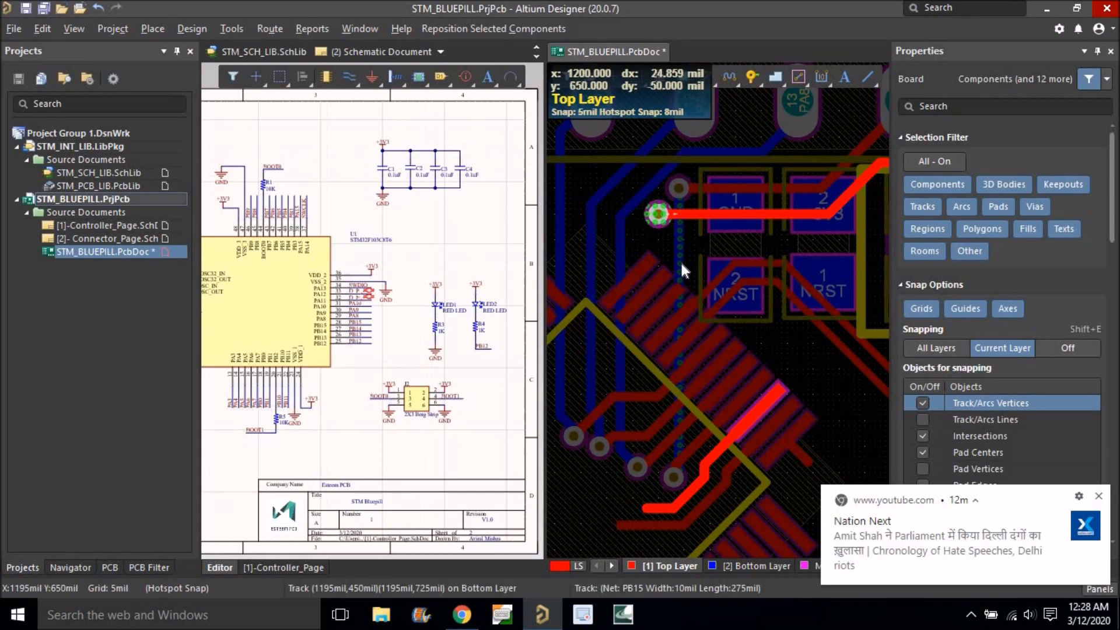
mouse_move(675, 252)
right_mouse_down()
mouse_move(692, 255)
mouse_move(654, 250)
right_mouse_up()
mouse_move(653, 219)
left_mouse_down()
mouse_move(642, 210)
mouse_move(642, 244)
mouse_move(686, 253)
mouse_move(662, 256)
mouse_move(672, 235)
mouse_move(662, 224)
left_mouse_up()
left_click(662, 225)
Route PB14 on the Bottom Layer from the new via down around the lower PB15 via to the controller-side PB14 track end.
right_click_drag(705, 254, 672, 169)
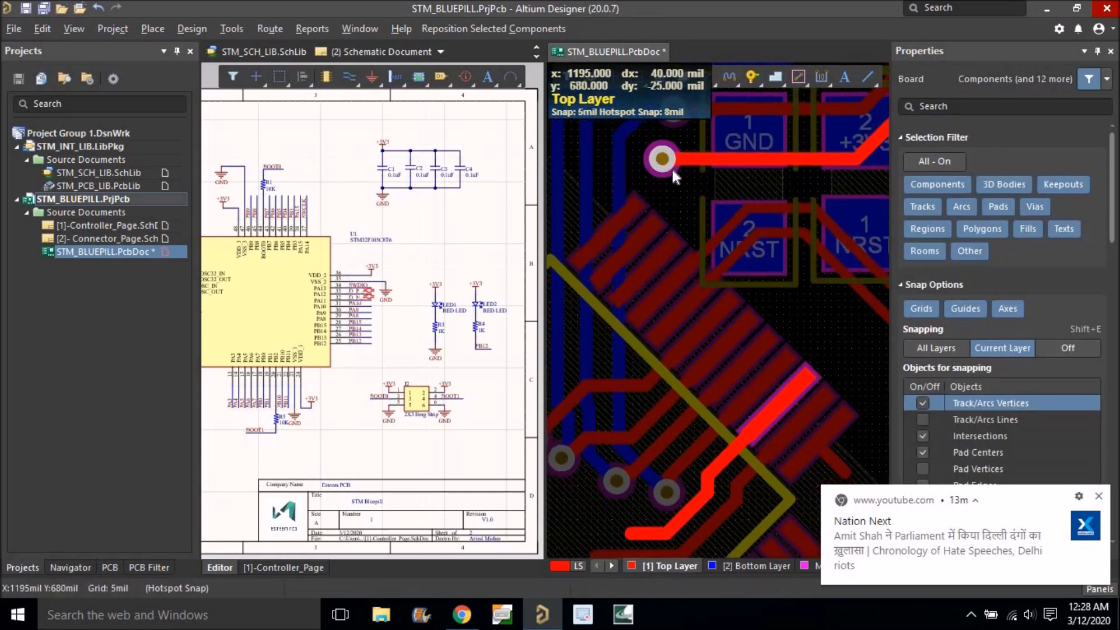
left_click(663, 164)
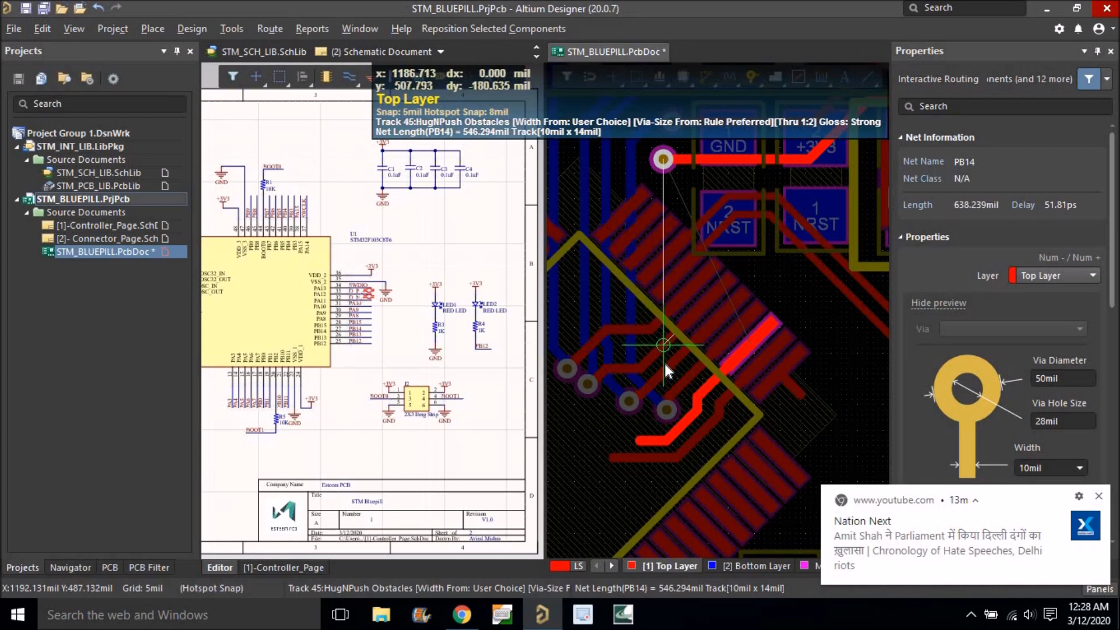
key("KP_Multiply")
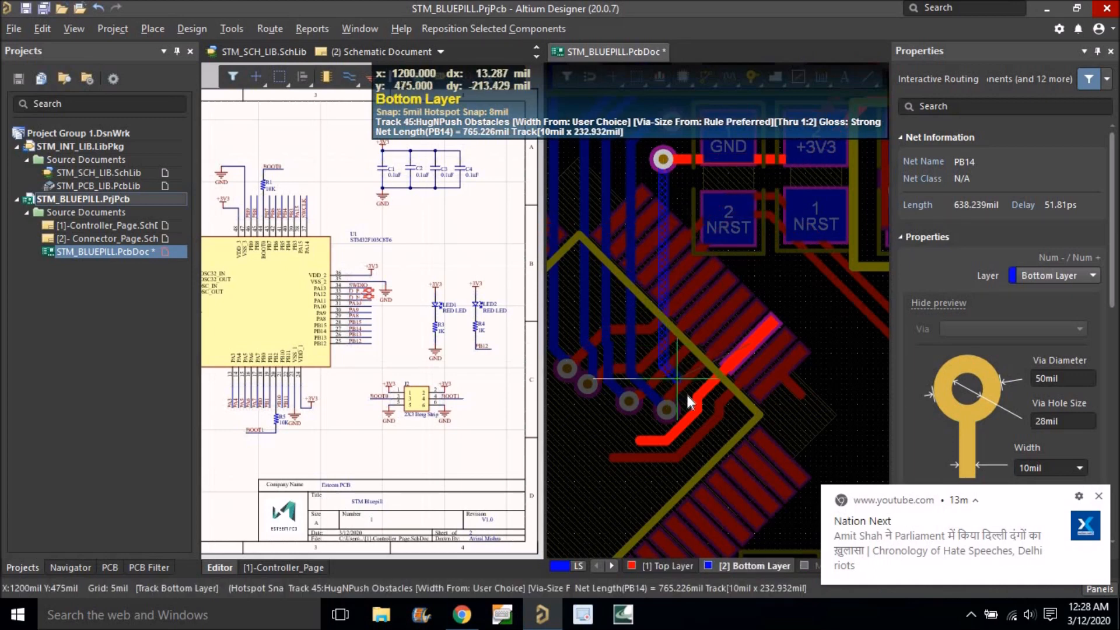
left_click(691, 415)
left_click(663, 436)
left_click(637, 441)
right_click(640, 440)
scroll(642, 440, "up", 1, "ctrl")
right_click(645, 440)
Place a via on the lower PB14 track end at 1170, 415 mil and shift the parallel PB13 track down clear of it.
right_click_drag(646, 443, 666, 357)
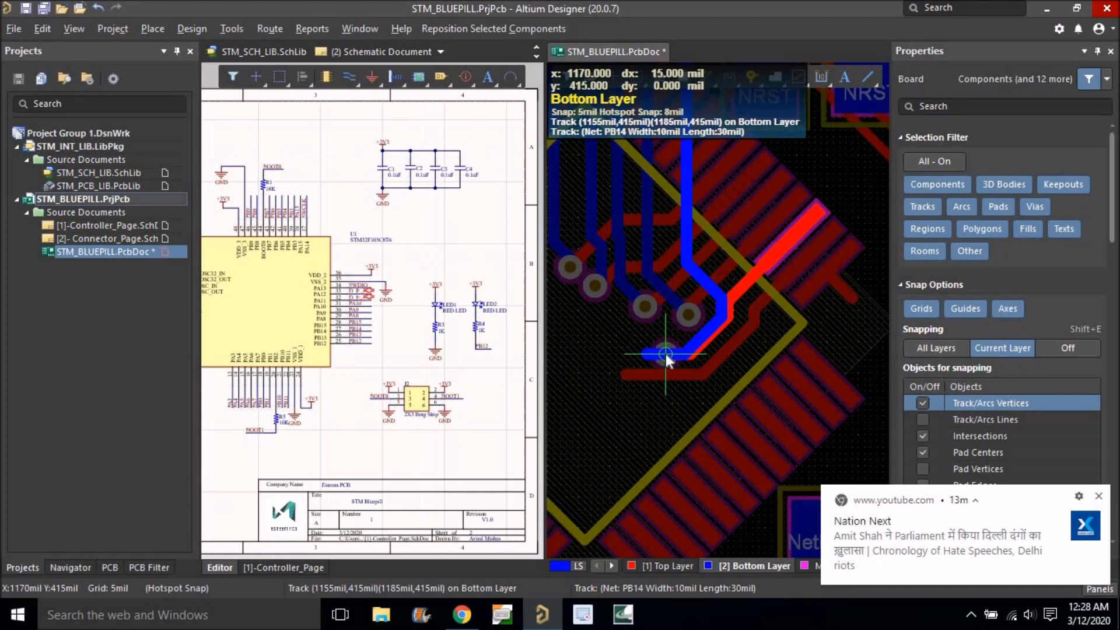
left_click(665, 354)
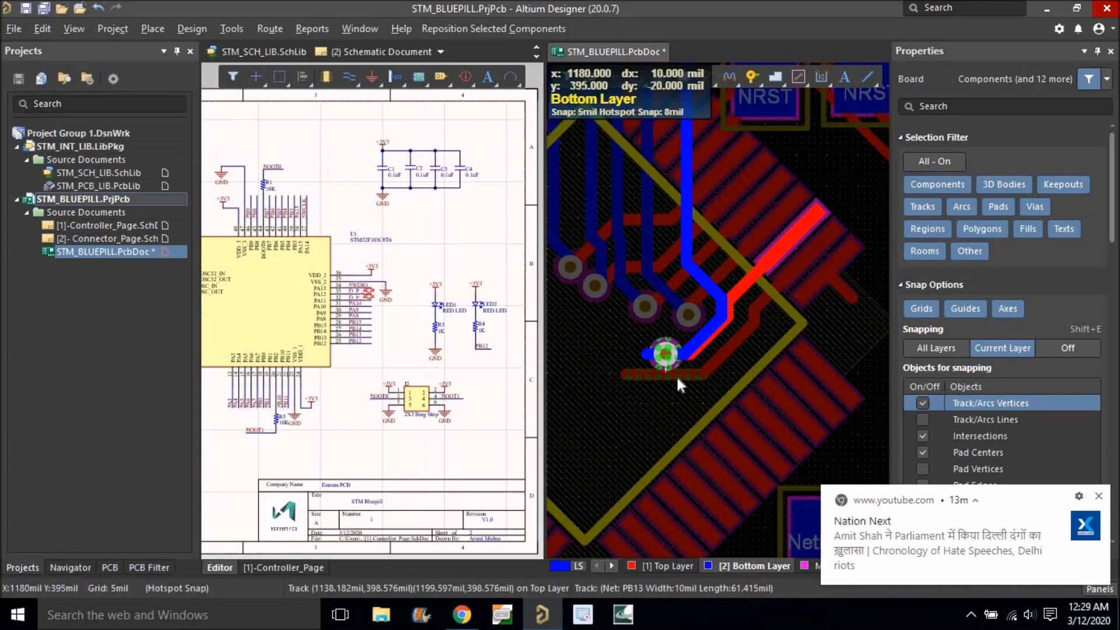
left_click_drag(677, 379, 676, 387)
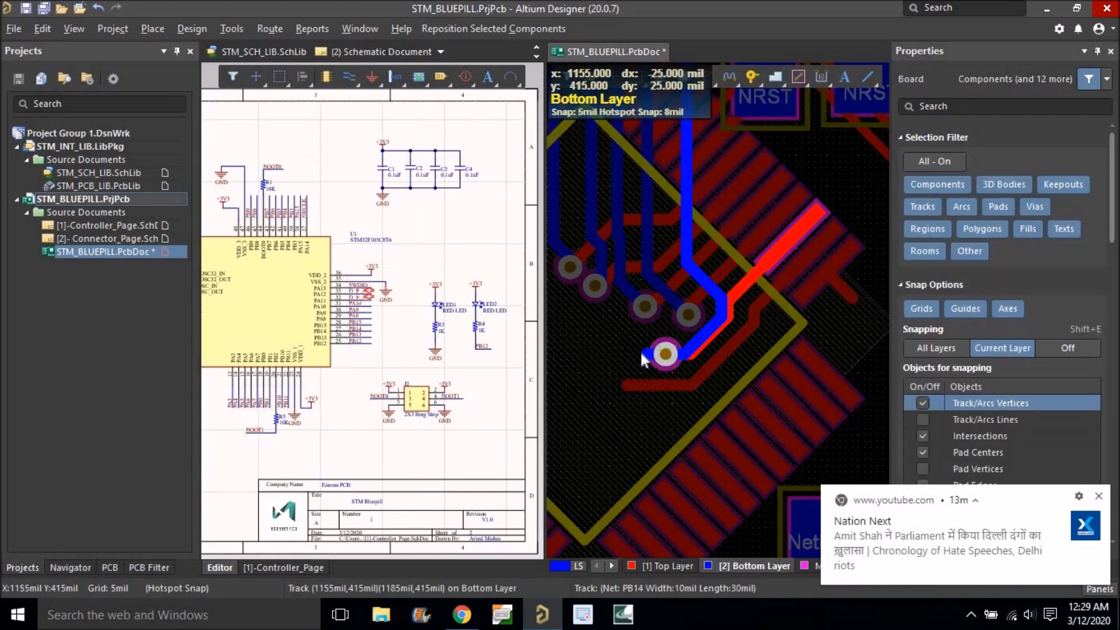
Delete the 30 mil PB14 Bottom Layer segment under the lower via and reroute from the remaining track end to the via.
left_click(646, 354)
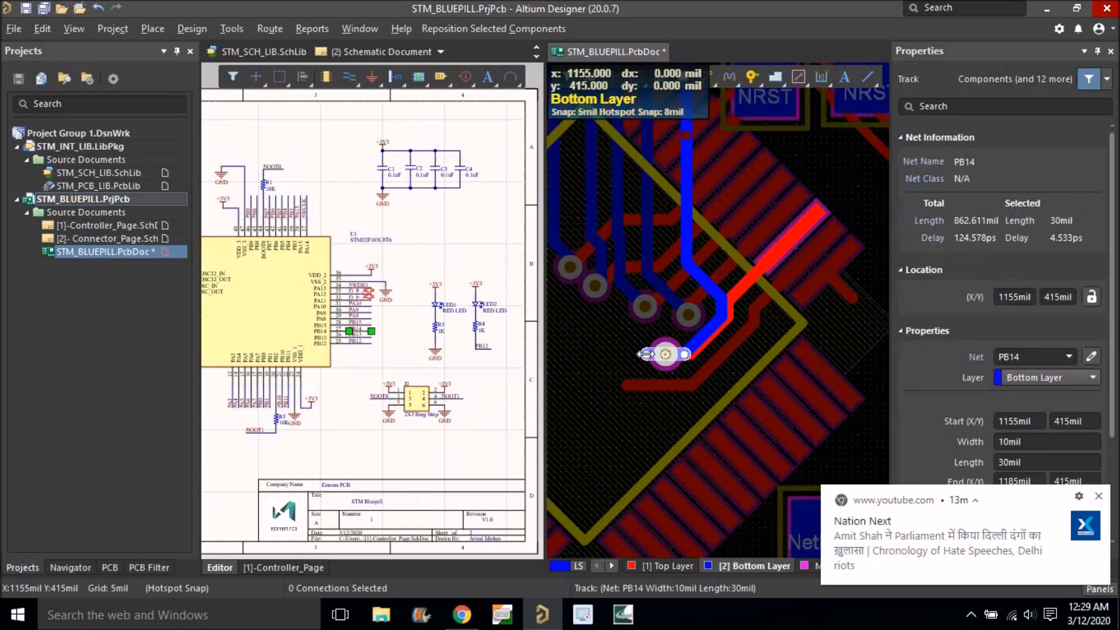
key("Delete")
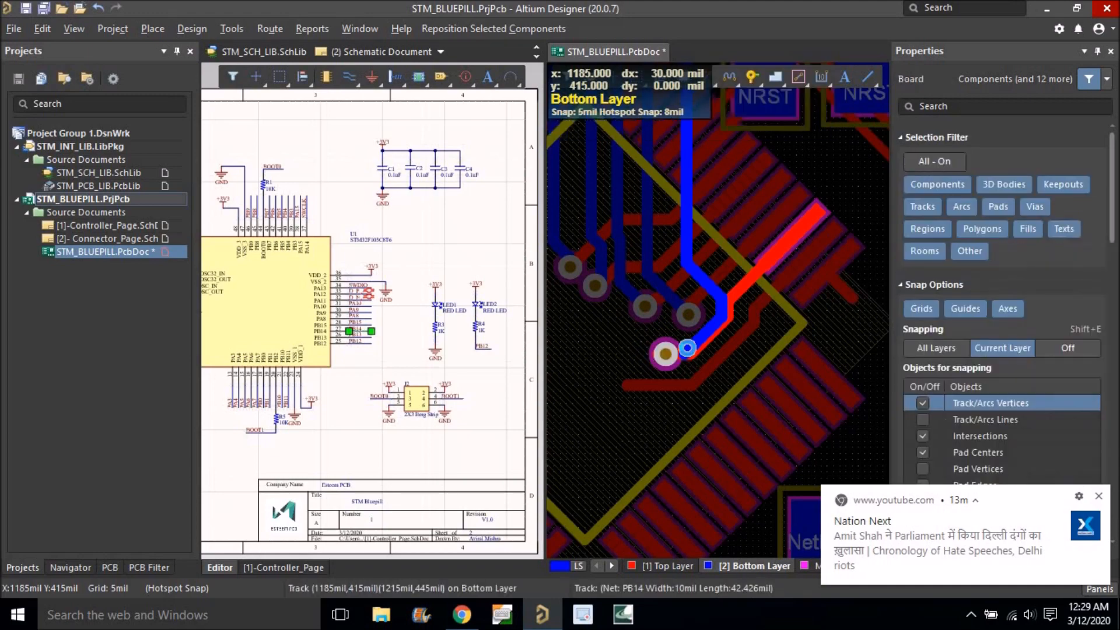
left_click(685, 354)
left_click(684, 354)
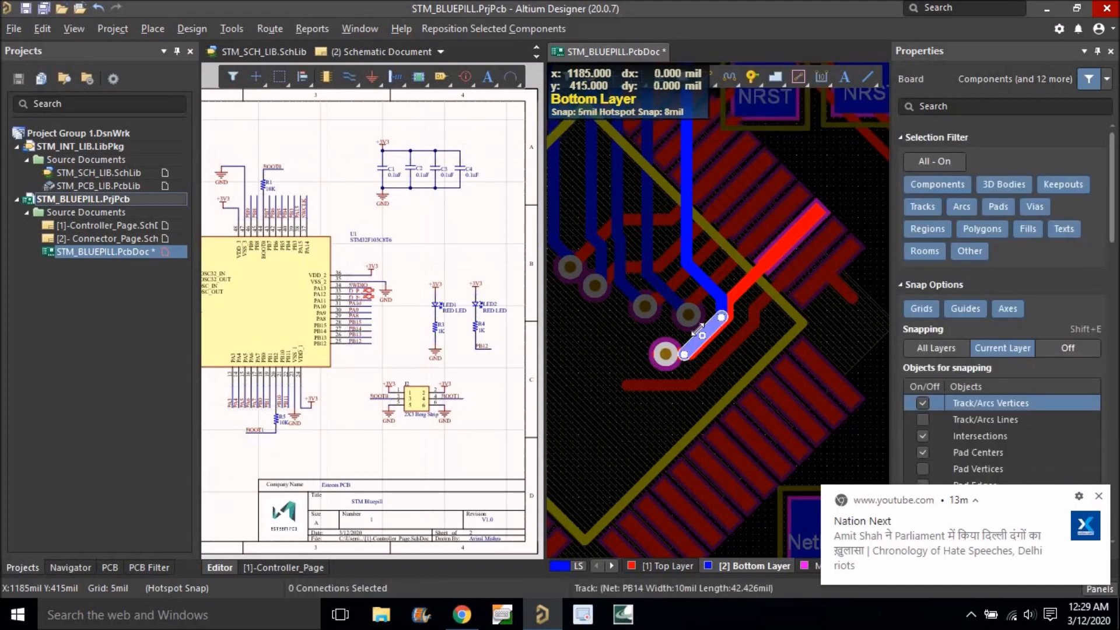
left_click(704, 82)
scroll(667, 354, "up", 2, "ctrl")
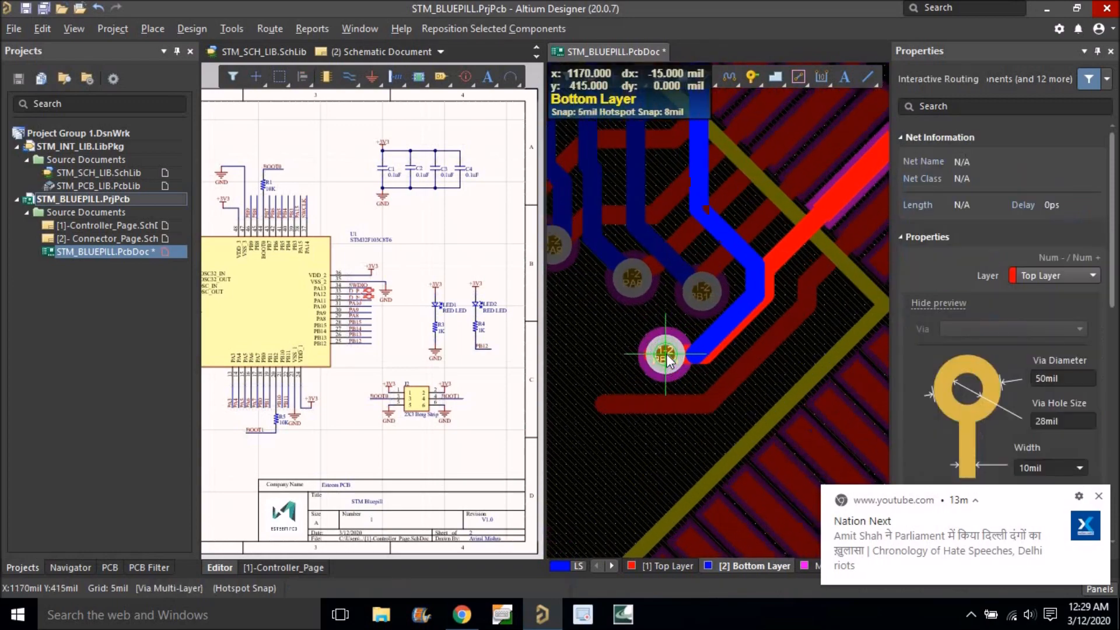
right_click(695, 354)
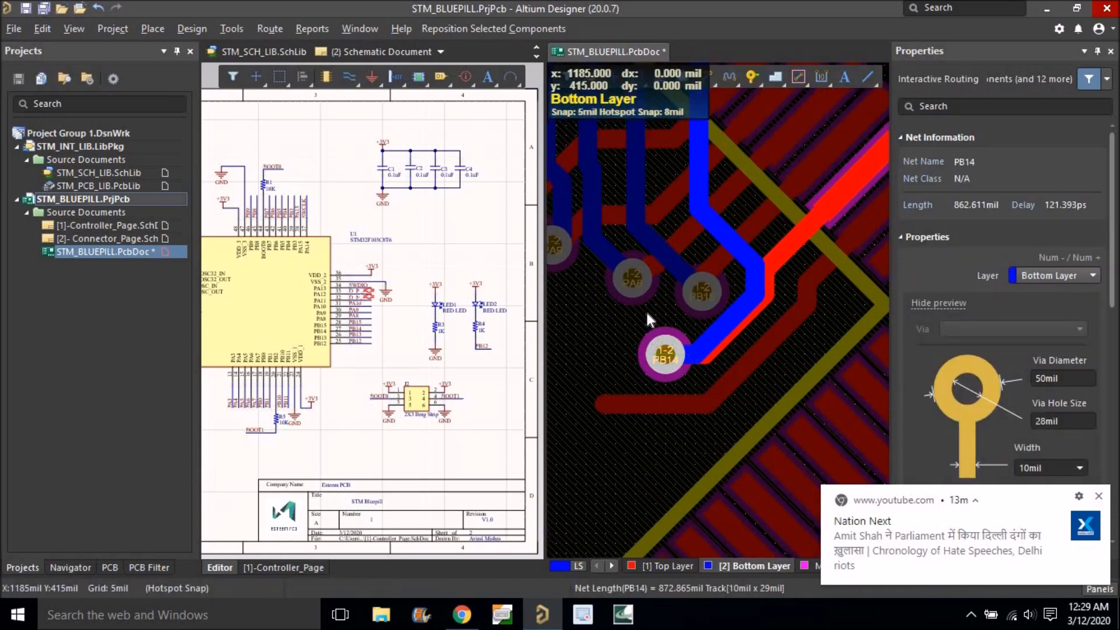
Examine the complete PB14 route between the microcontroller and its header pad, and clear the net highlighting.
scroll(644, 312, "down", 3, "ctrl")
right_click_drag(655, 359, 621, 405)
scroll(650, 362, "down", 3, "ctrl")
scroll(699, 314, "down", 3, "ctrl")
mouse_move(725, 339)
right_mouse_down()
mouse_move(709, 333)
mouse_move(726, 317)
right_mouse_up()
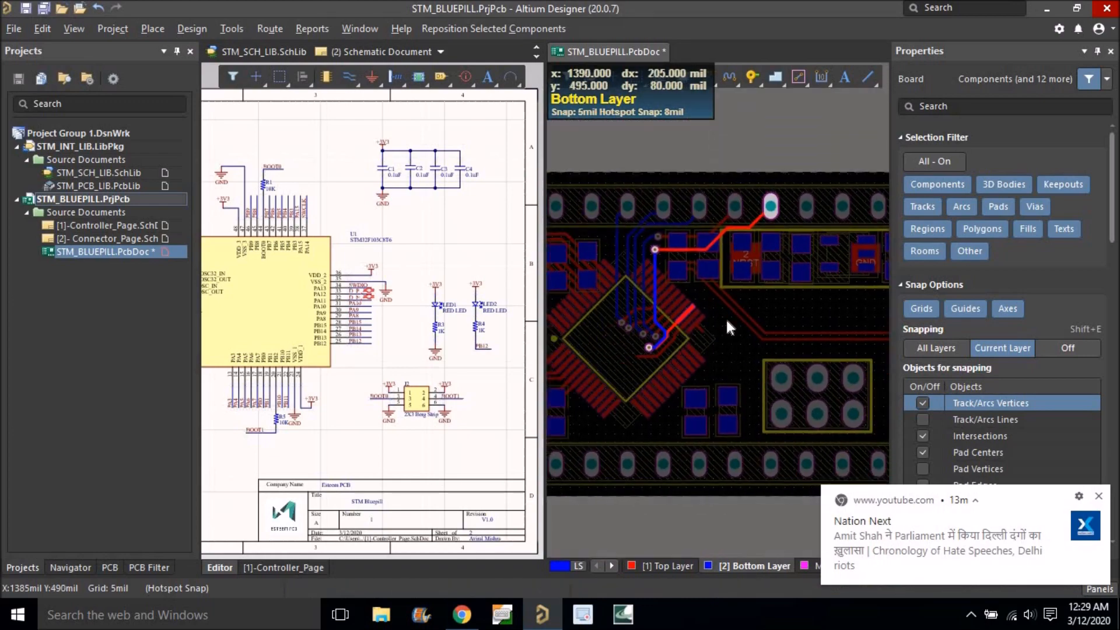
scroll(712, 229, "up", 3, "ctrl")
scroll(712, 232, "up", 3, "ctrl")
right_click_drag(688, 238, 814, 229)
scroll(845, 227, "down", 3, "ctrl")
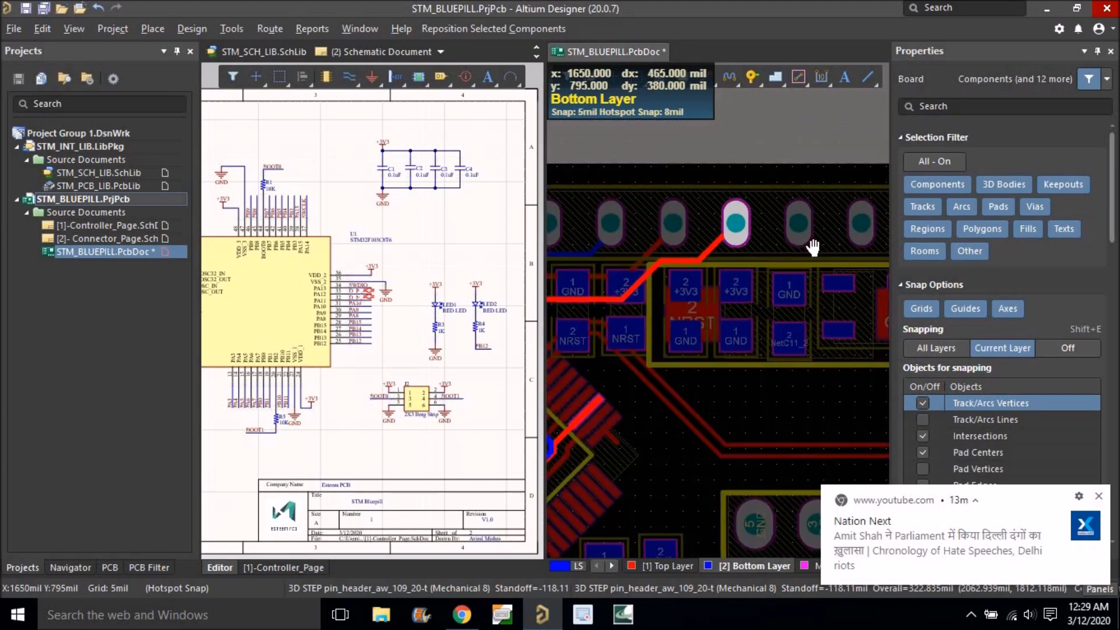
scroll(846, 227, "down", 3, "ctrl")
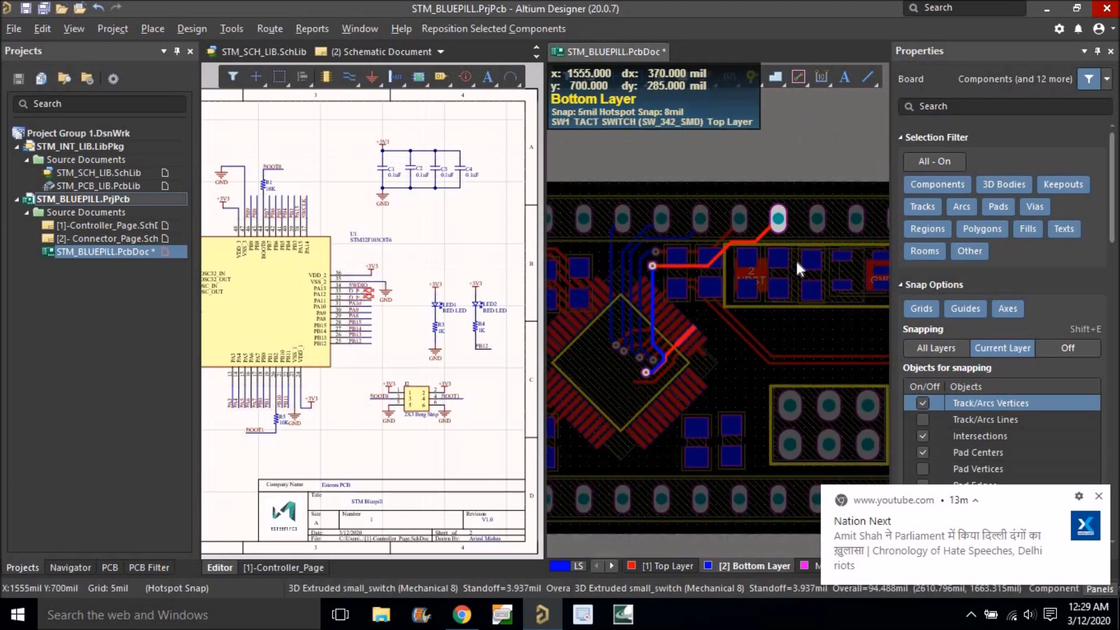
right_click_drag(803, 246, 754, 255)
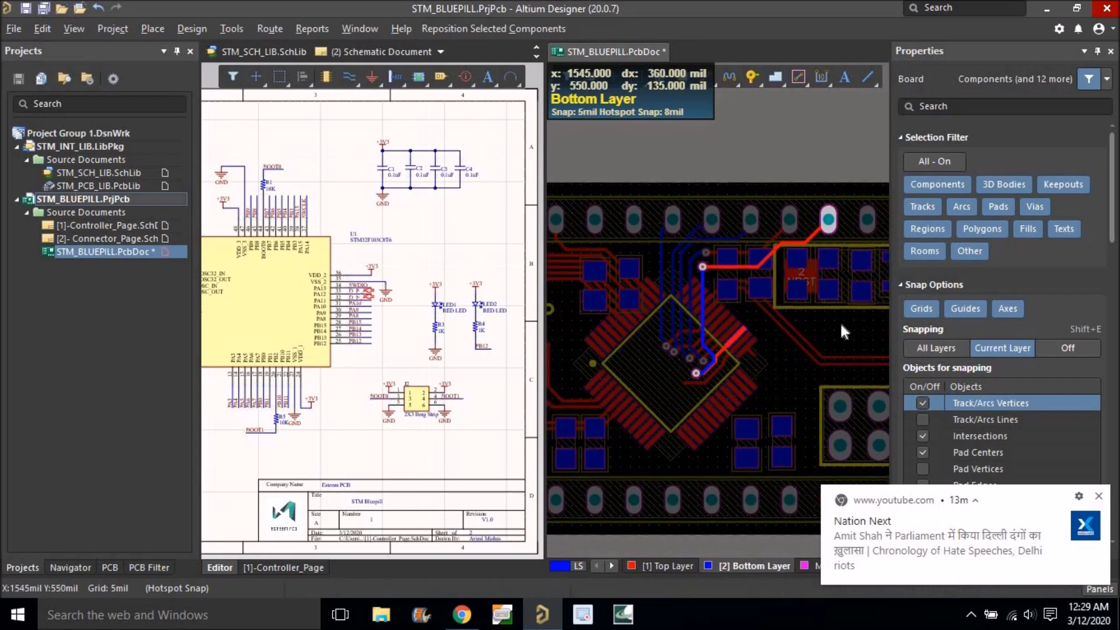
left_click(840, 327)
right_click_drag(753, 339, 771, 291)
left_click(785, 306)
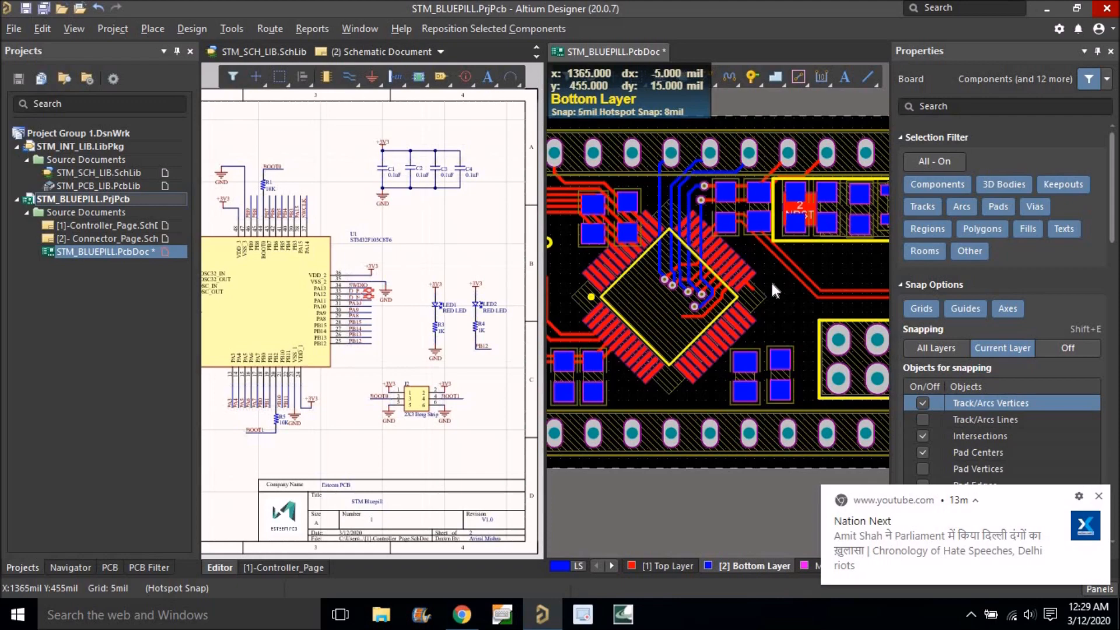
Examine the first pads of header J5 and highlight the PB8 net from its header pad.
scroll(762, 239, "down", 1, "ctrl")
right_click_drag(763, 239, 770, 140)
right_click_drag(761, 318, 794, 349)
scroll(794, 347, "down", 2, "ctrl")
right_click_drag(612, 330, 688, 333)
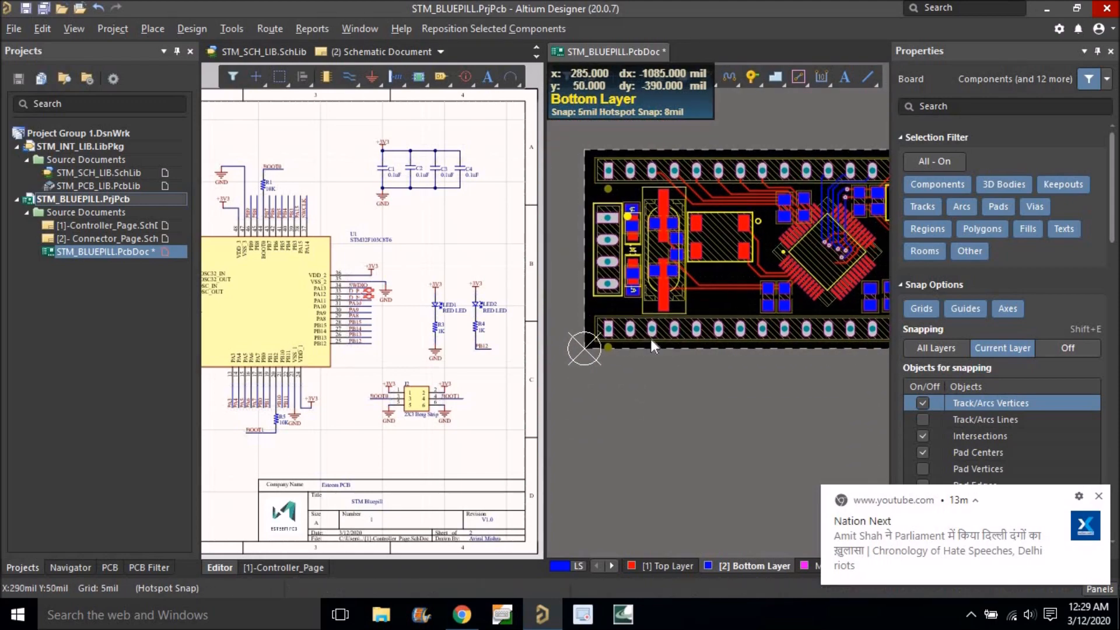
scroll(649, 341, "up", 6, "ctrl")
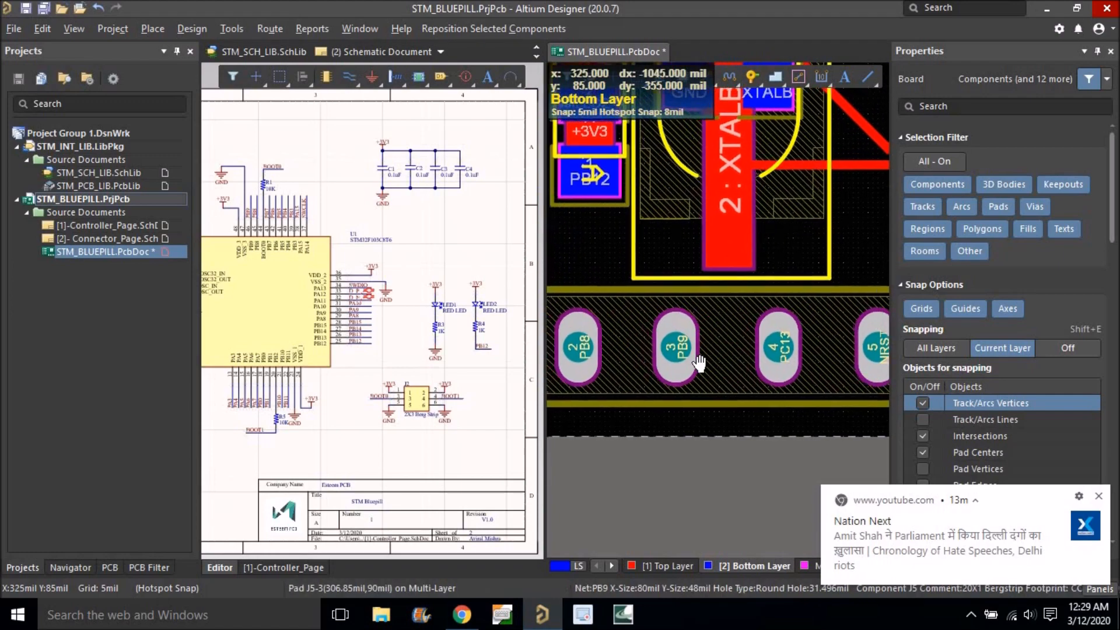
right_click_drag(698, 362, 775, 371)
scroll(654, 361, "down", 1, "ctrl")
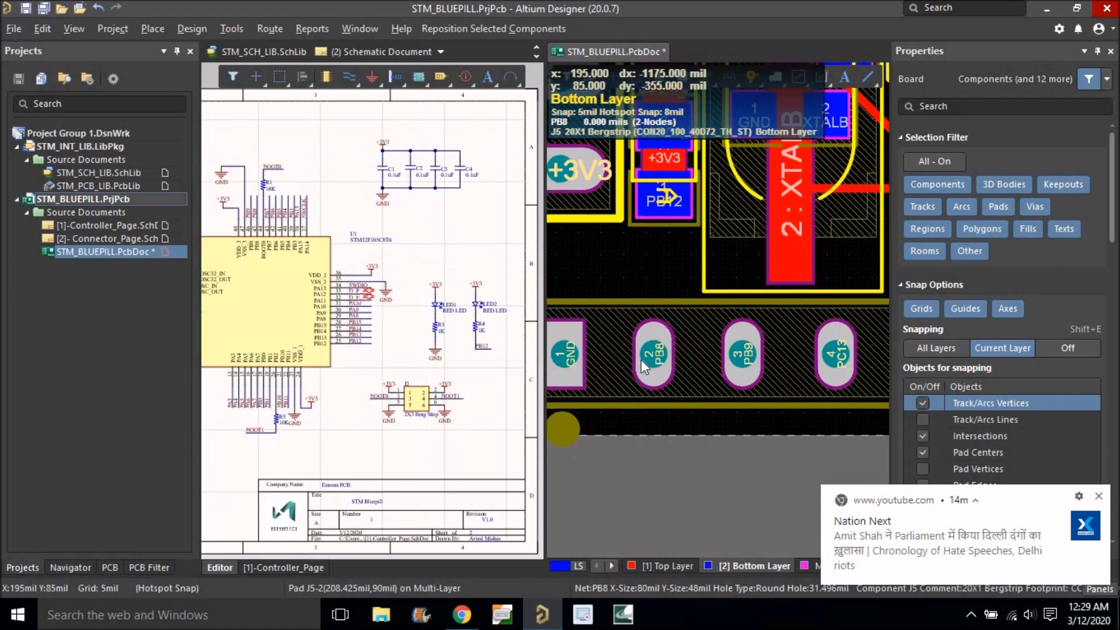
scroll(642, 359, "down", 3, "ctrl")
scroll(605, 369, "down", 1, "ctrl")
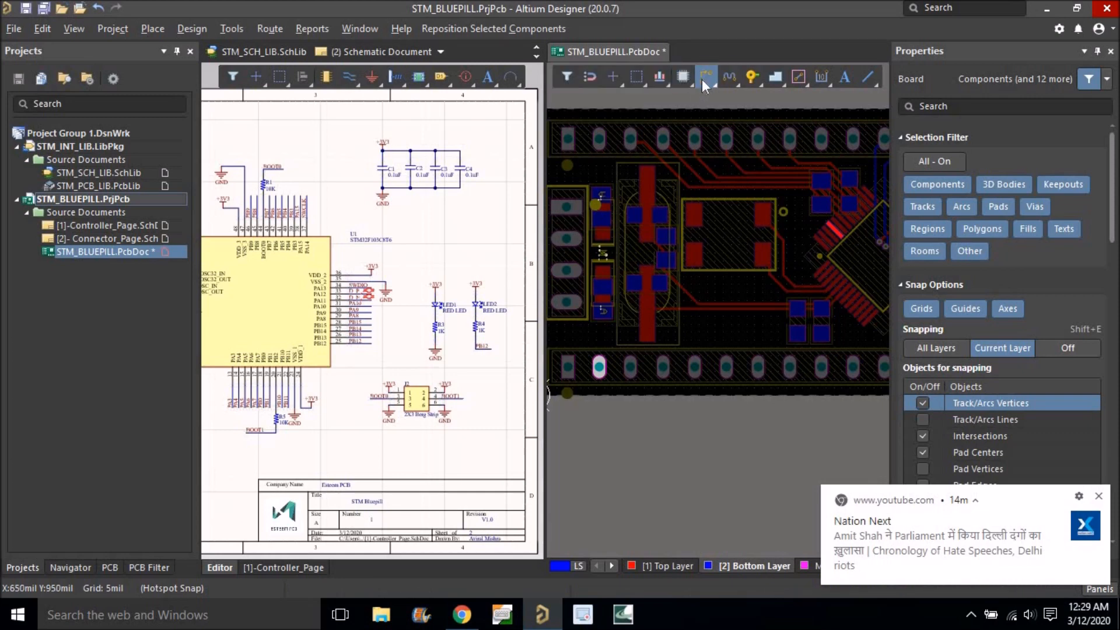
Route PB8 on the Bottom Layer from its header pad to a track end at about 860, 535 mil beside the microcontroller.
left_click(609, 357)
left_click(627, 324)
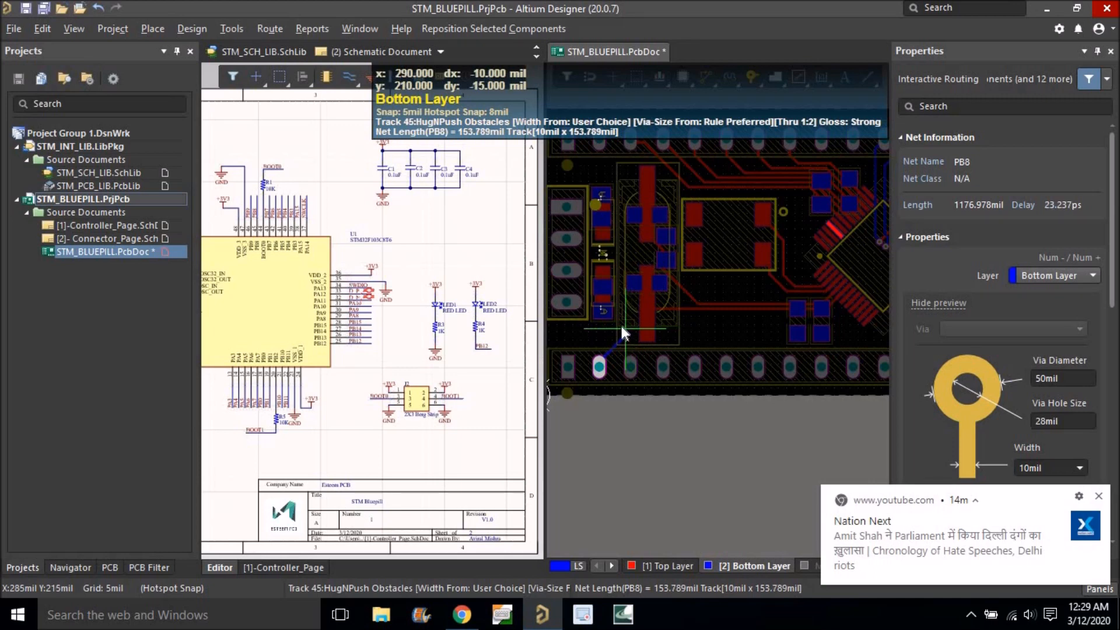
left_click(677, 307)
left_click(798, 222)
scroll(807, 225, "up", 2, "ctrl")
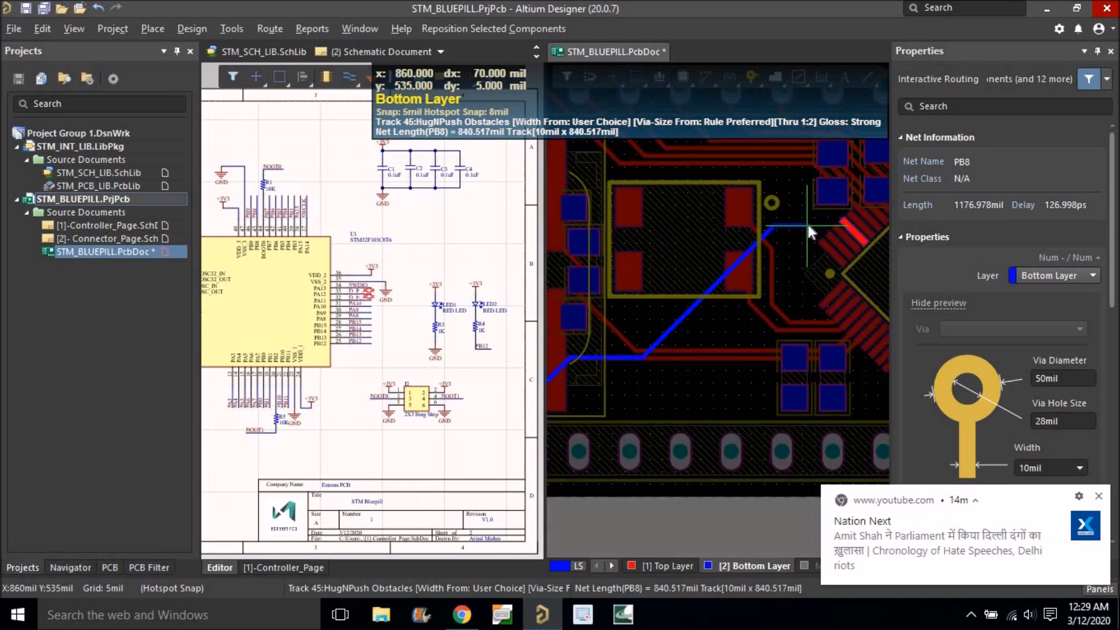
left_click(807, 225)
right_click(807, 225)
scroll(799, 225, "down", 2, "ctrl")
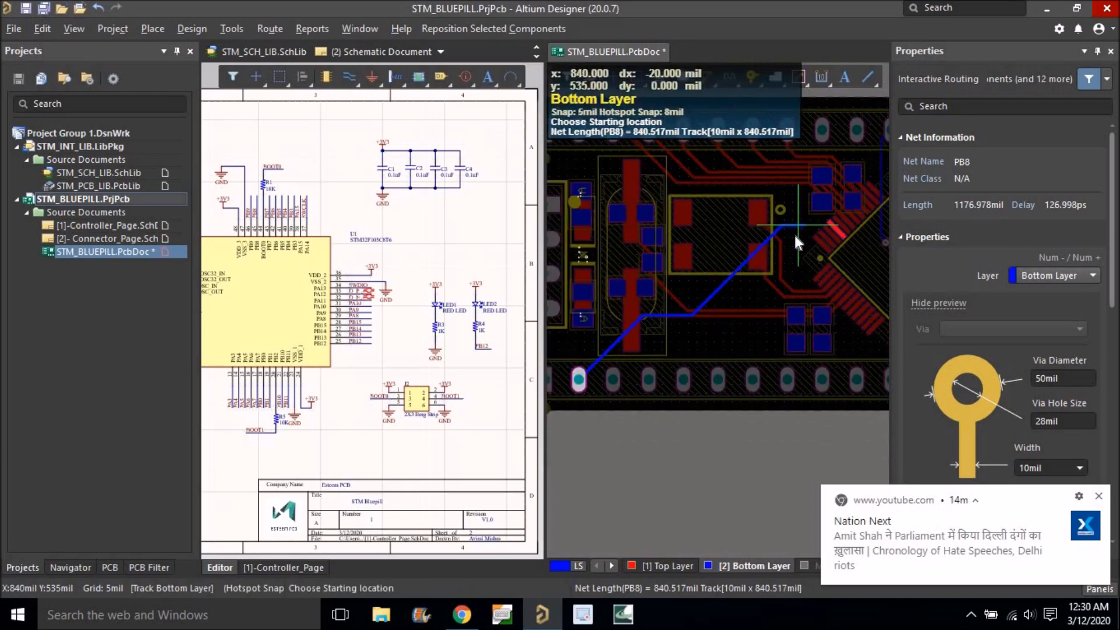
Route PB9 and PC13 on the Bottom Layer from their header pads to track ends just short of the microcontroller.
left_click(610, 379)
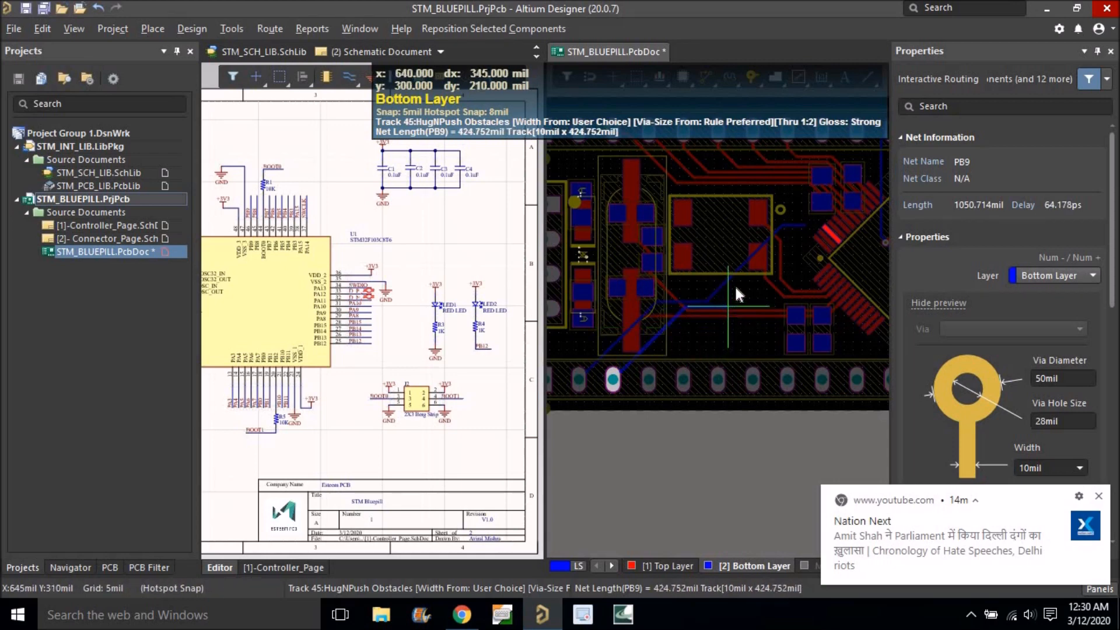
left_click(786, 231)
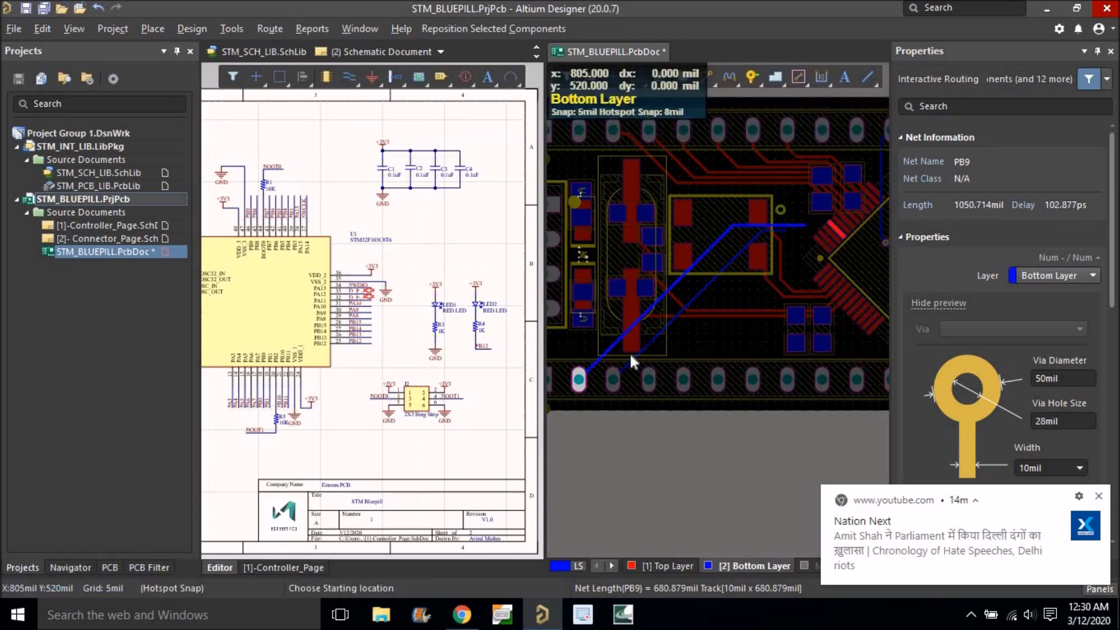
left_click(645, 378)
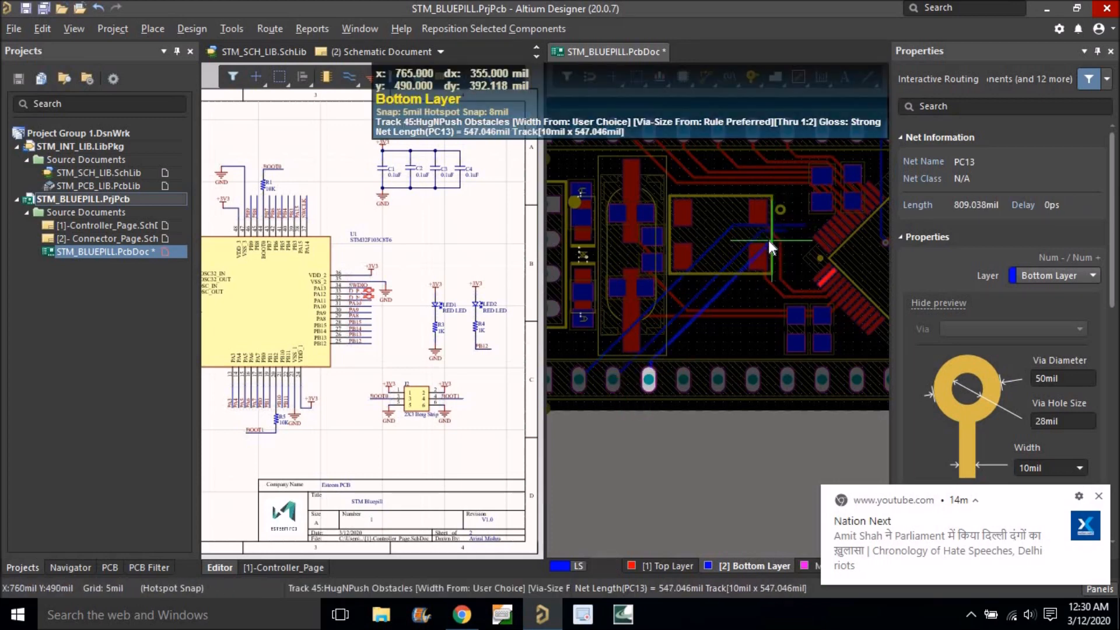
left_click(800, 270)
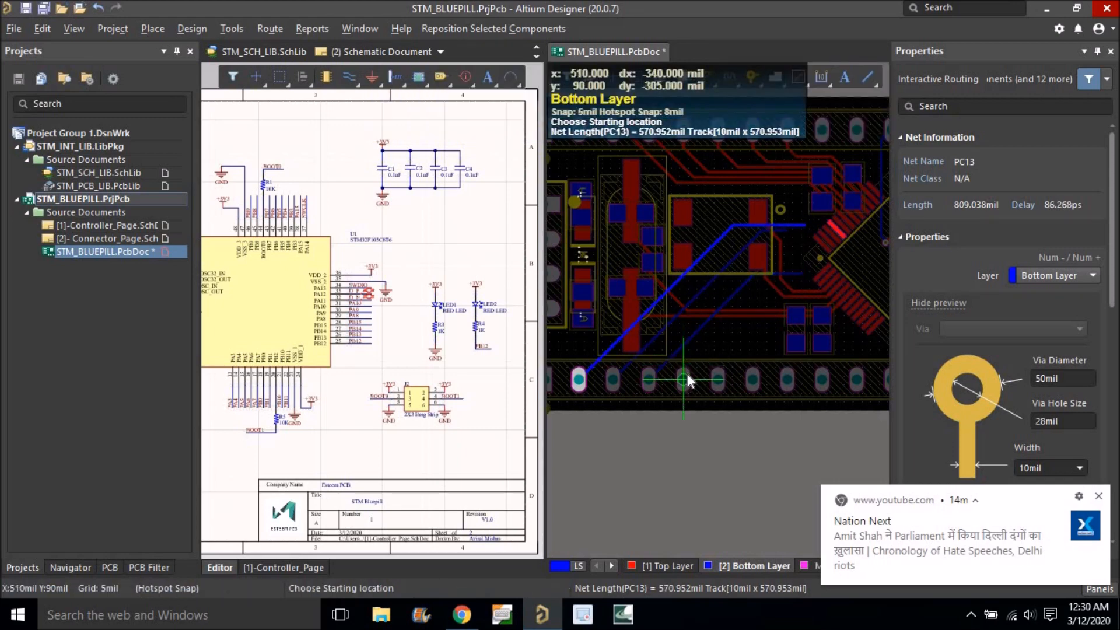
Route NRST on the Top Layer from its header pad to the microcontroller pad.
left_click(687, 374)
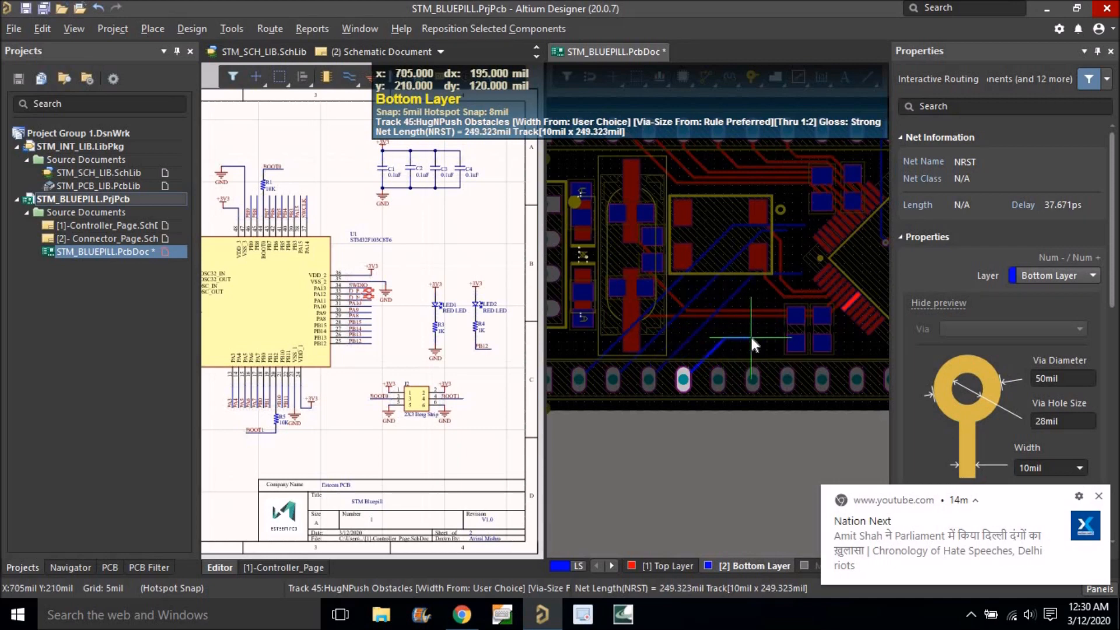
key("KP_Multiply")
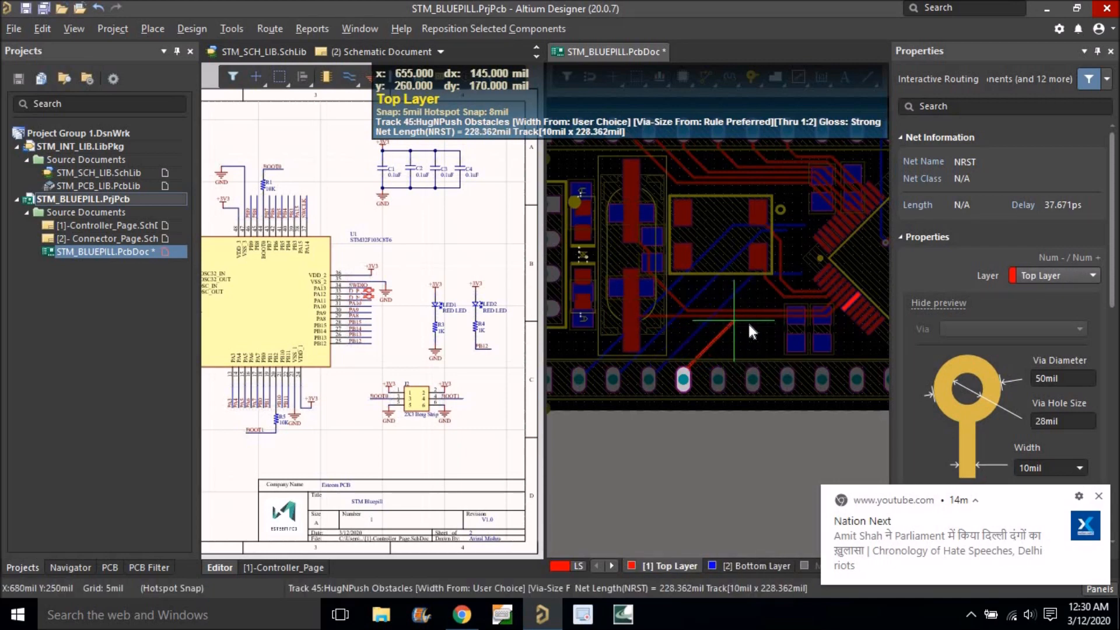
scroll(836, 321, "up", 2, "ctrl")
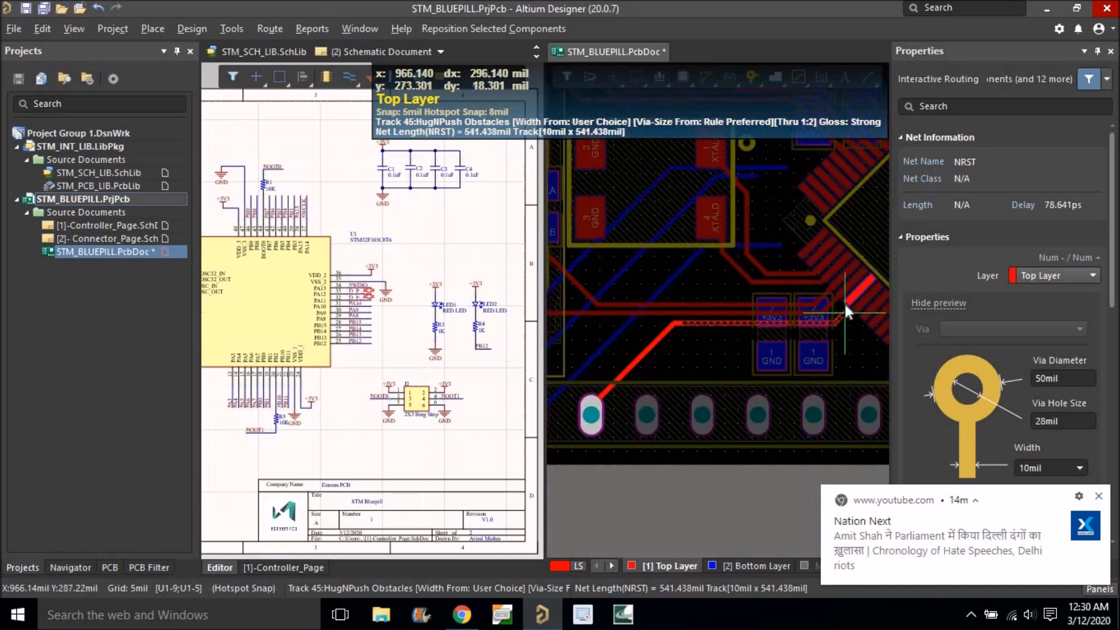
scroll(845, 304, "up", 1, "ctrl")
left_click(854, 294)
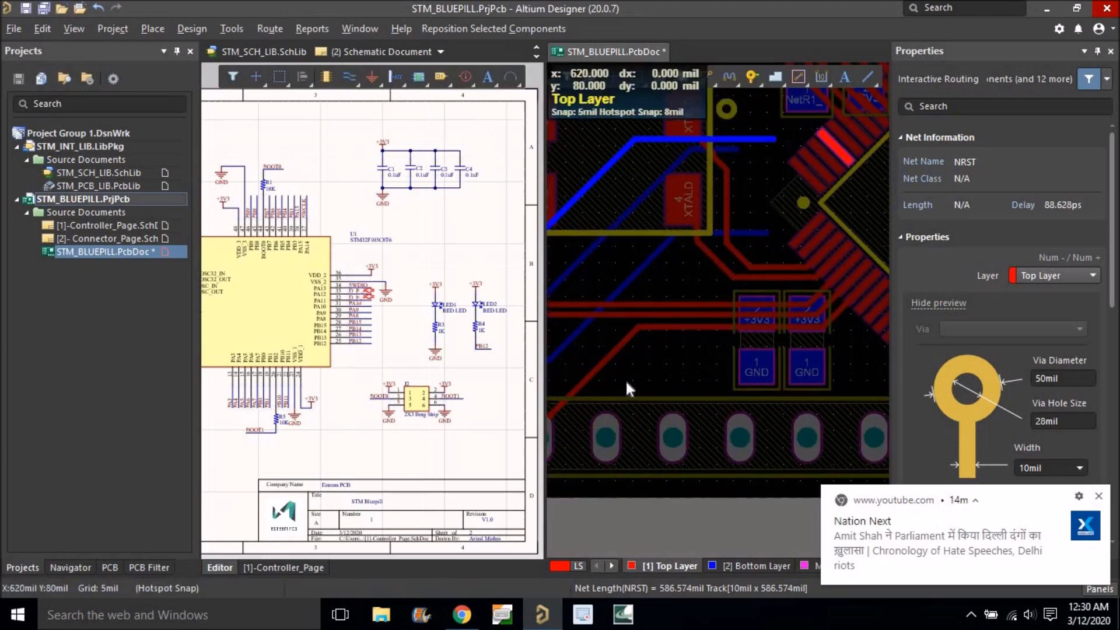
Route PA0 on the Top Layer from its header pad to the microcontroller pad.
left_click(607, 436)
scroll(635, 351, "down", 1, "ctrl")
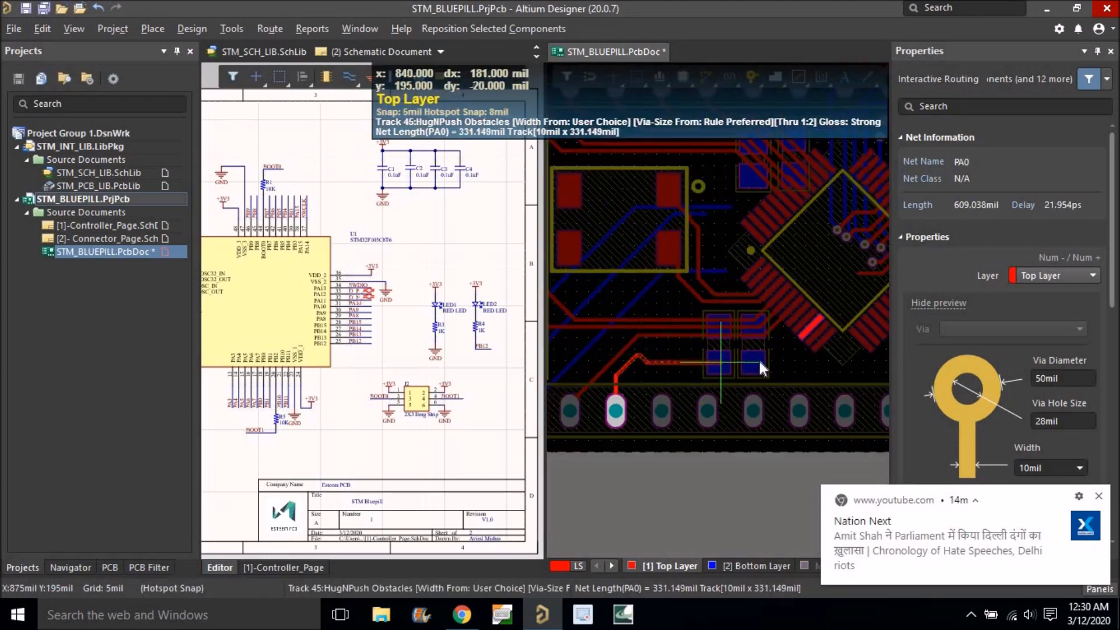
scroll(800, 335, "up", 1, "ctrl")
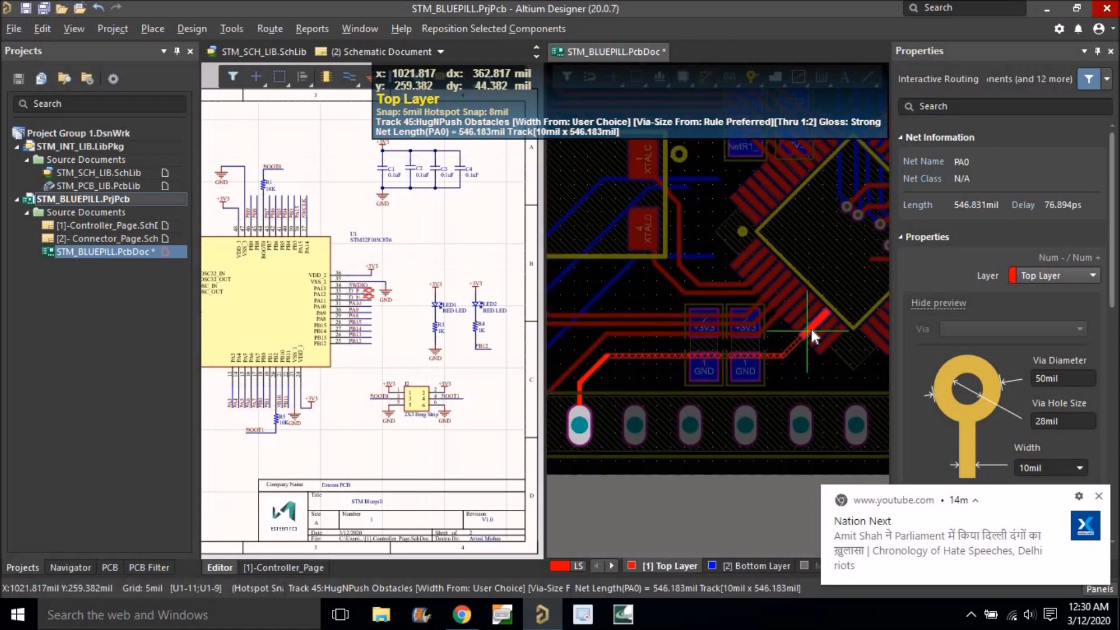
left_click(810, 327)
Route PA1 and PA2 on the Top Layer from their header pads to the microcontroller, parallel to the PA0 track.
left_click(633, 425)
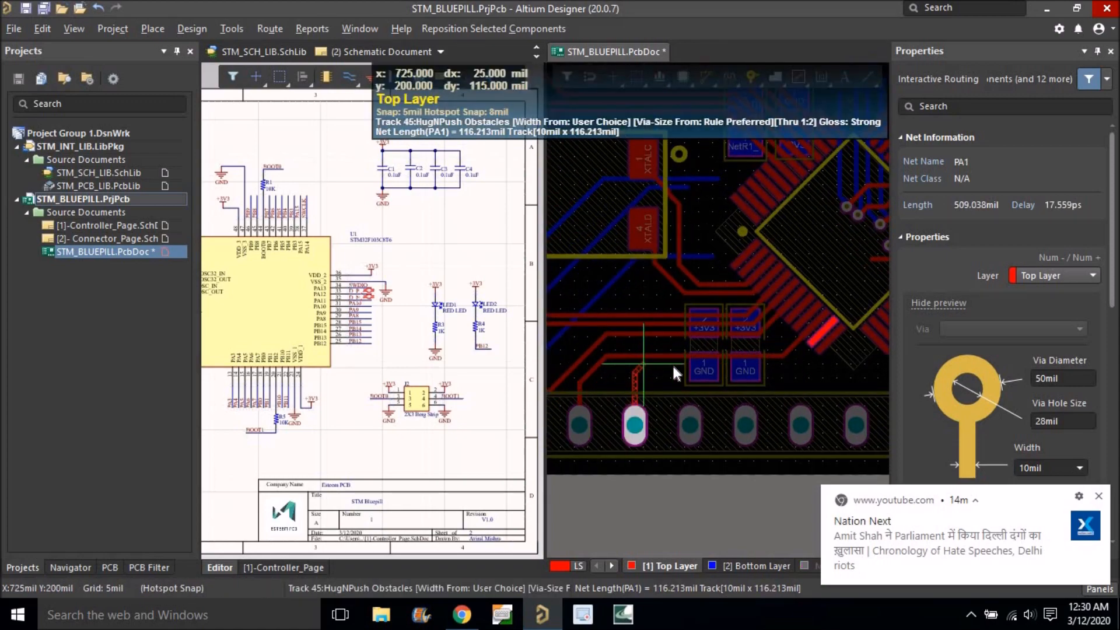
left_click(817, 339)
left_click(692, 417)
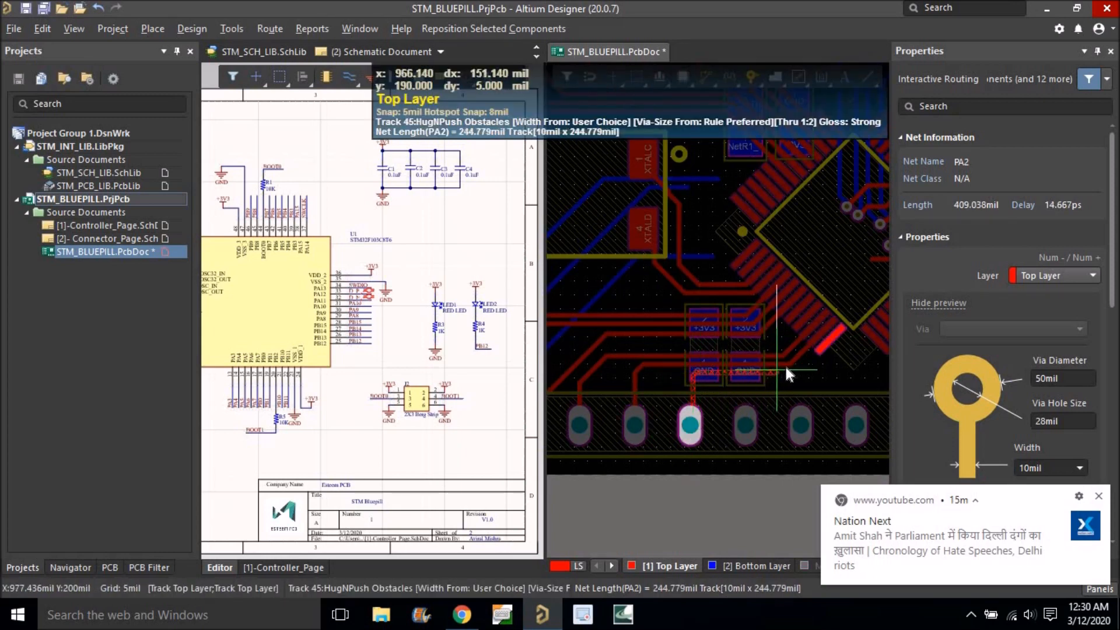
left_click(822, 343)
Route PA3 on the Top Layer from its header pad to the microcontroller pad around the lower corner.
scroll(645, 347, "down", 1, "ctrl")
scroll(647, 348, "down", 2, "ctrl")
scroll(736, 359, "up", 4, "ctrl")
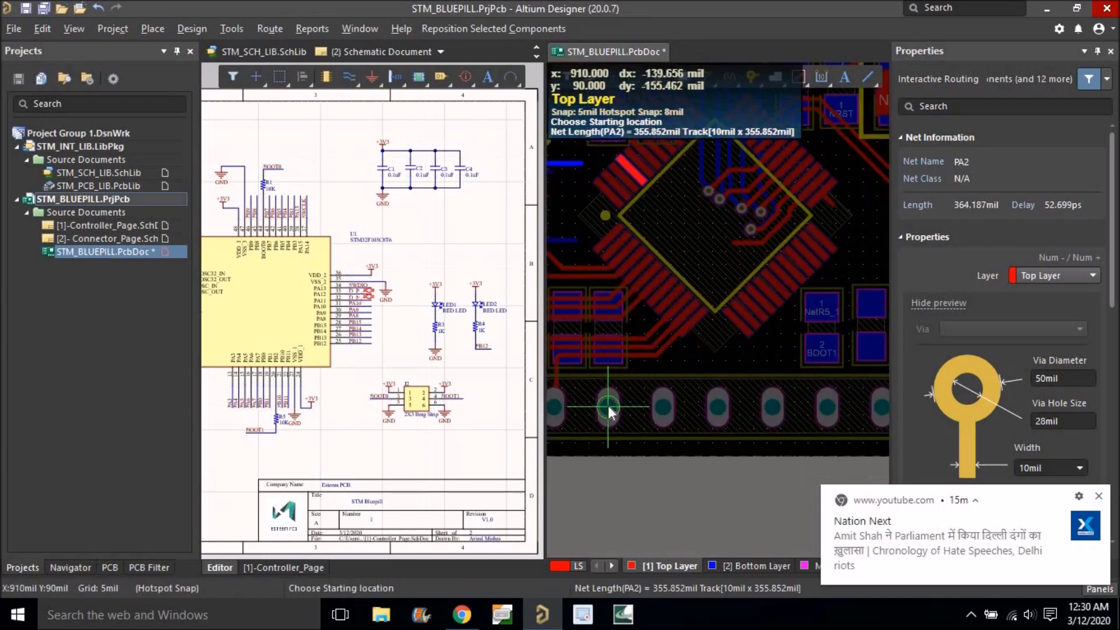
left_click(608, 407)
left_click(631, 371)
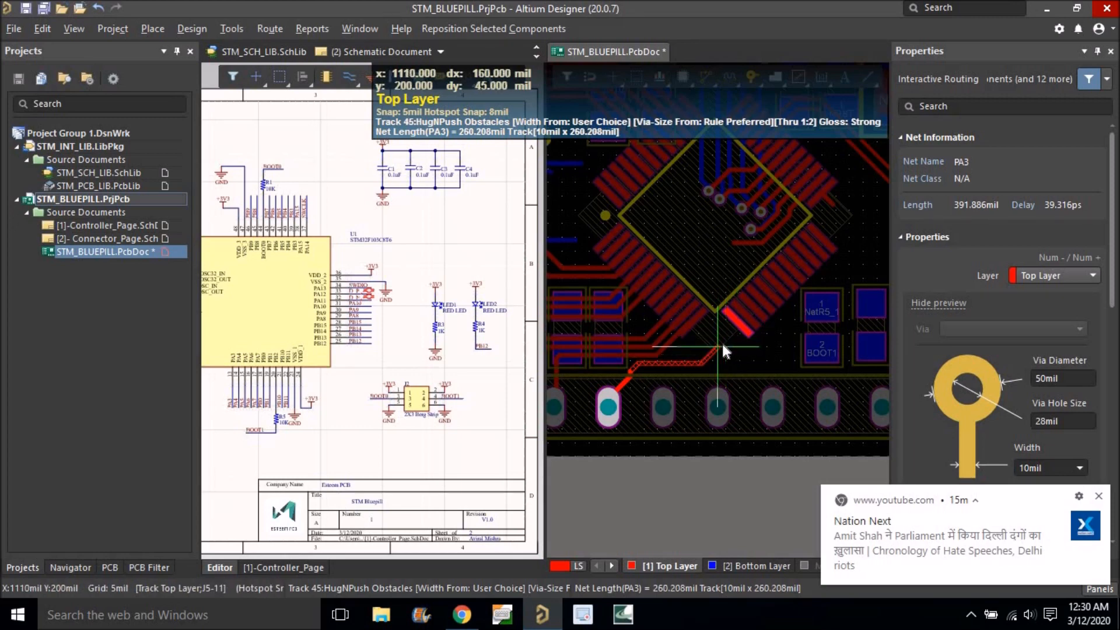
left_click(733, 323)
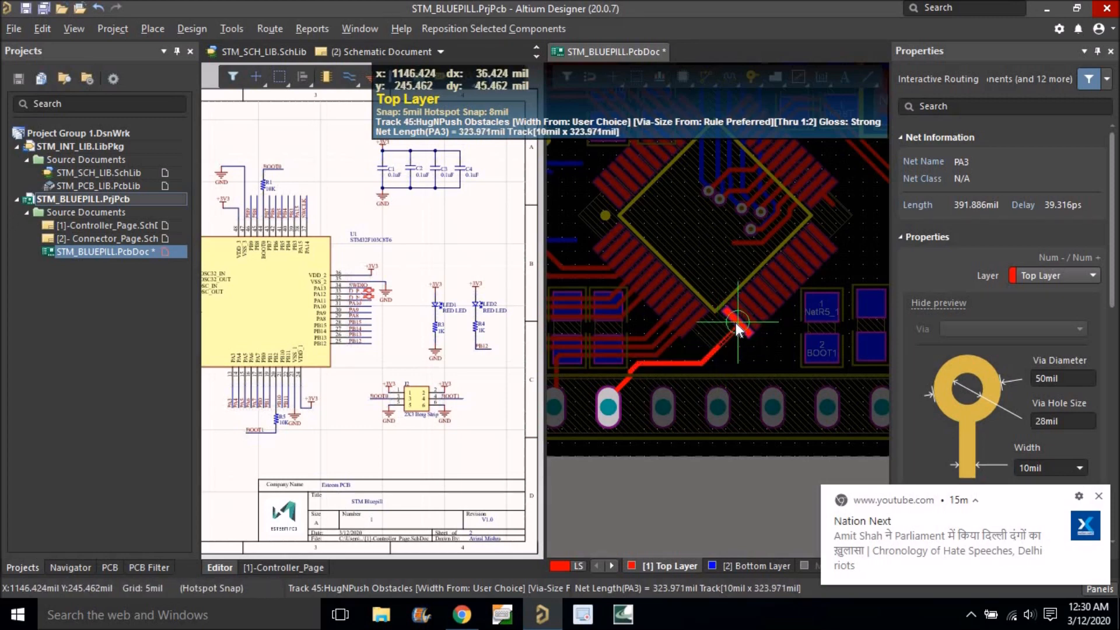
Route PA4 and PA5 on the Top Layer from their header pads to the microcontroller pads.
left_click(664, 394)
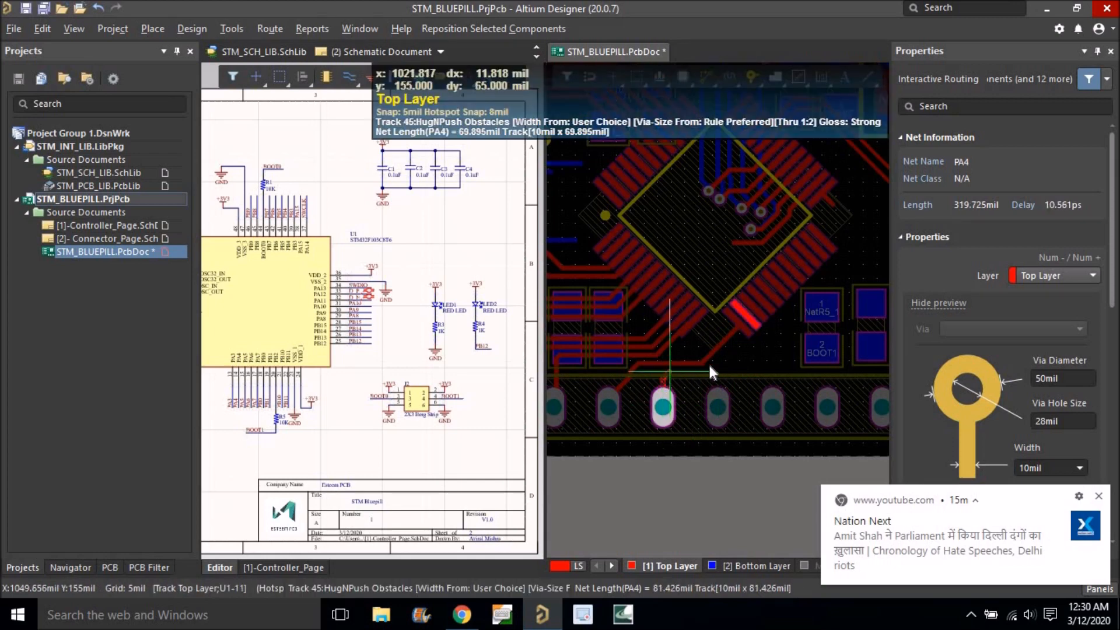
left_click(751, 322)
left_click(717, 407)
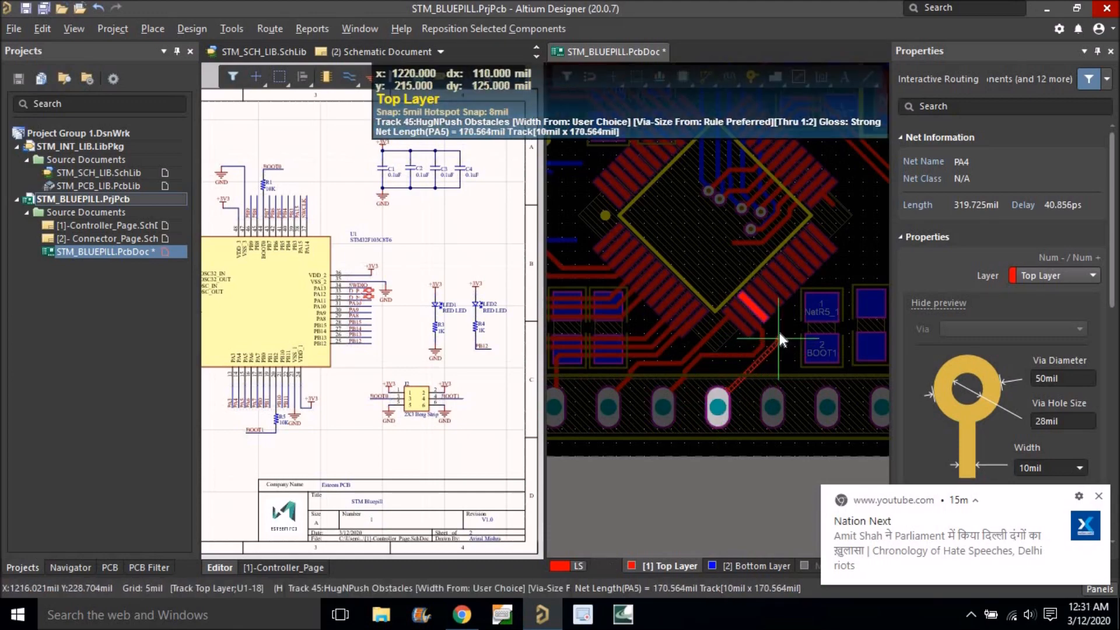
scroll(779, 332, "up", 2, "ctrl")
left_click(754, 309)
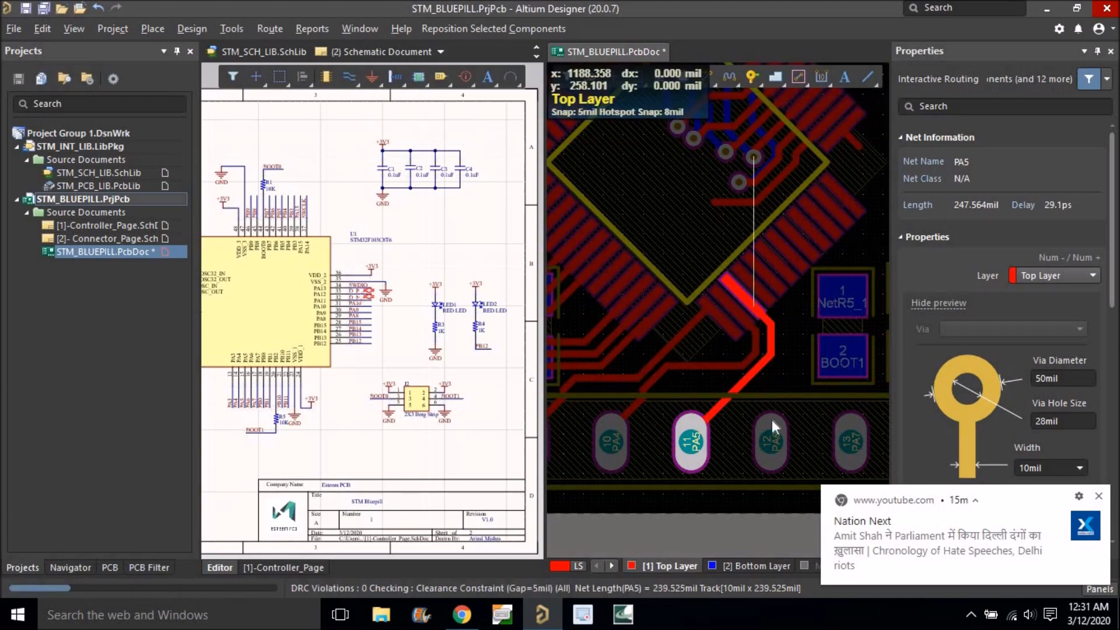
Route PA6 and PA7 on the Top Layer between their header pads and the microcontroller pads.
left_click(775, 425)
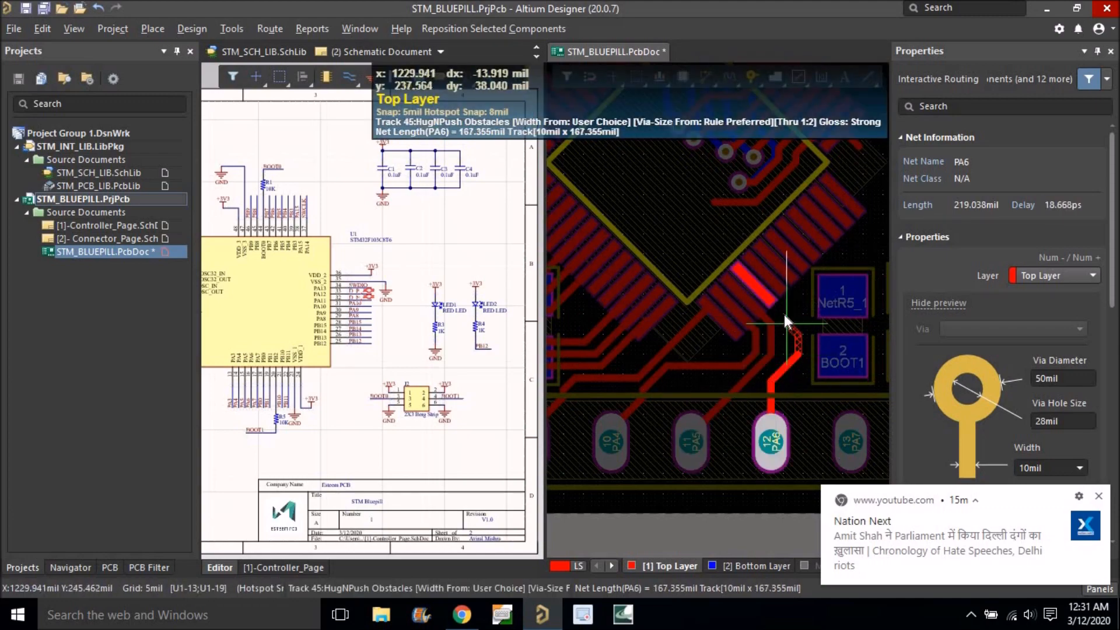
left_click(767, 304)
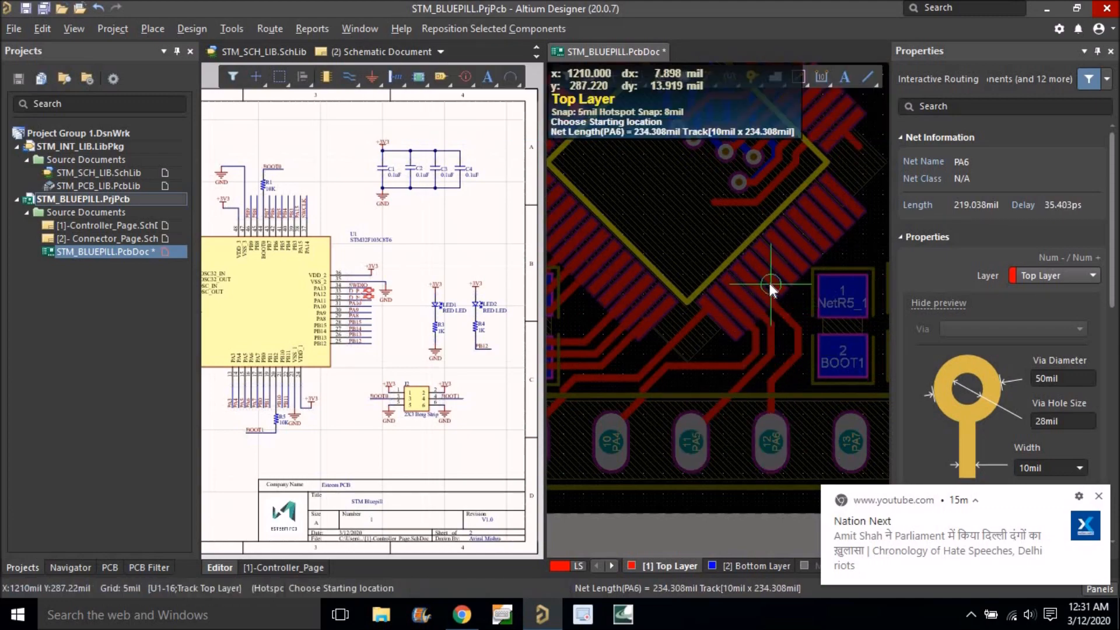
left_click(850, 441)
left_click(846, 442)
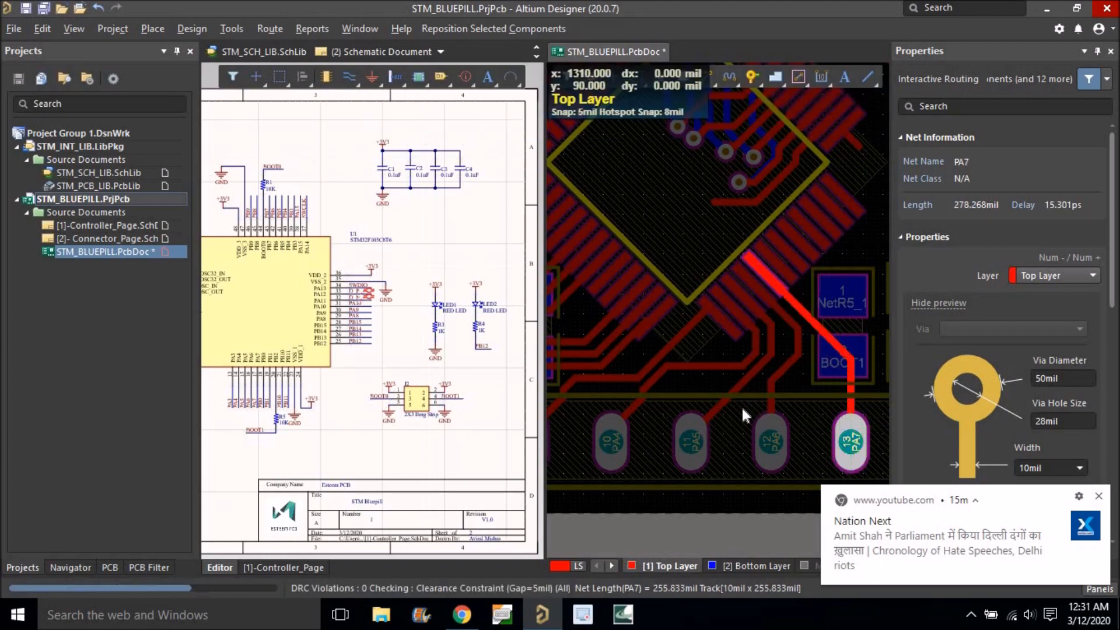
Route PB0 and PB1 on the Top Layer between header pads 14 and 15 and the microcontroller pads.
scroll(711, 370, "down", 3, "ctrl")
scroll(680, 360, "down", 3, "ctrl")
scroll(702, 351, "up", 6, "ctrl")
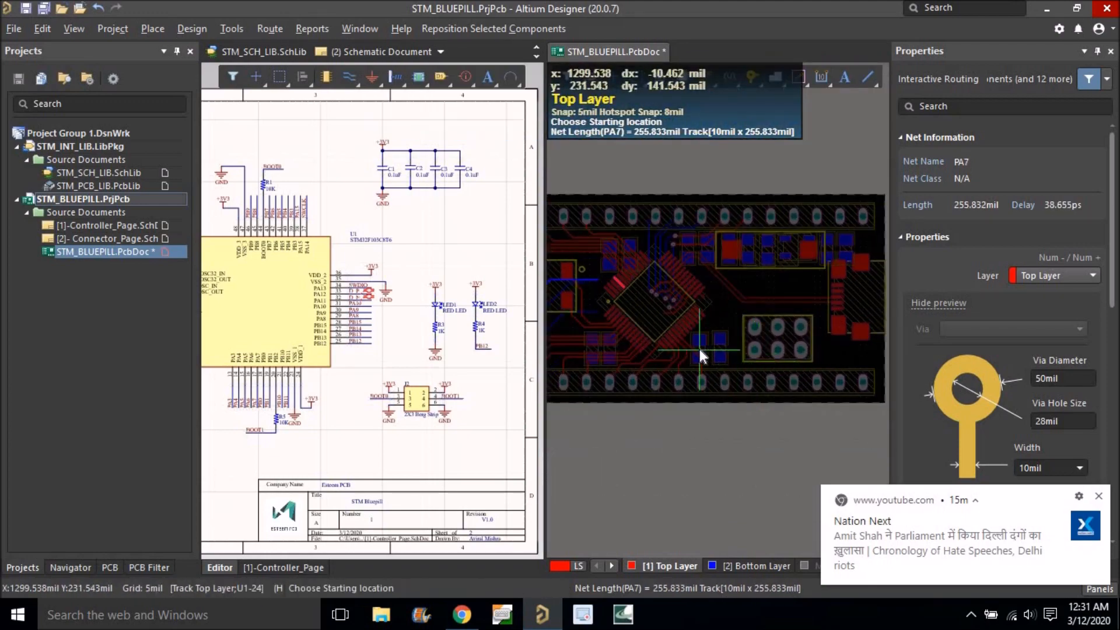
left_click(762, 441)
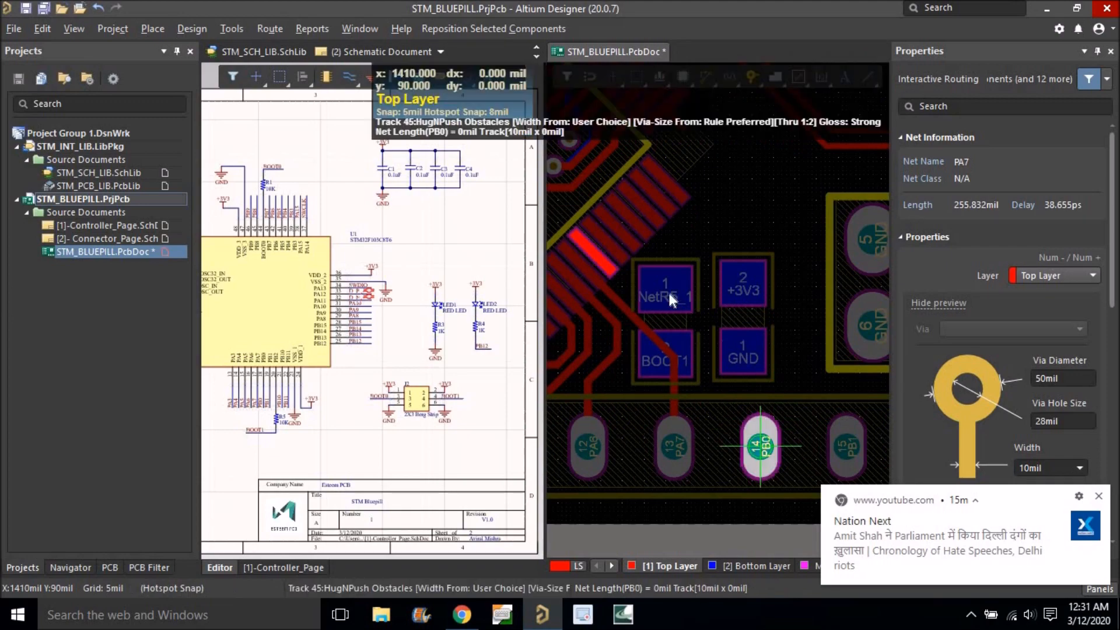
left_click(613, 254)
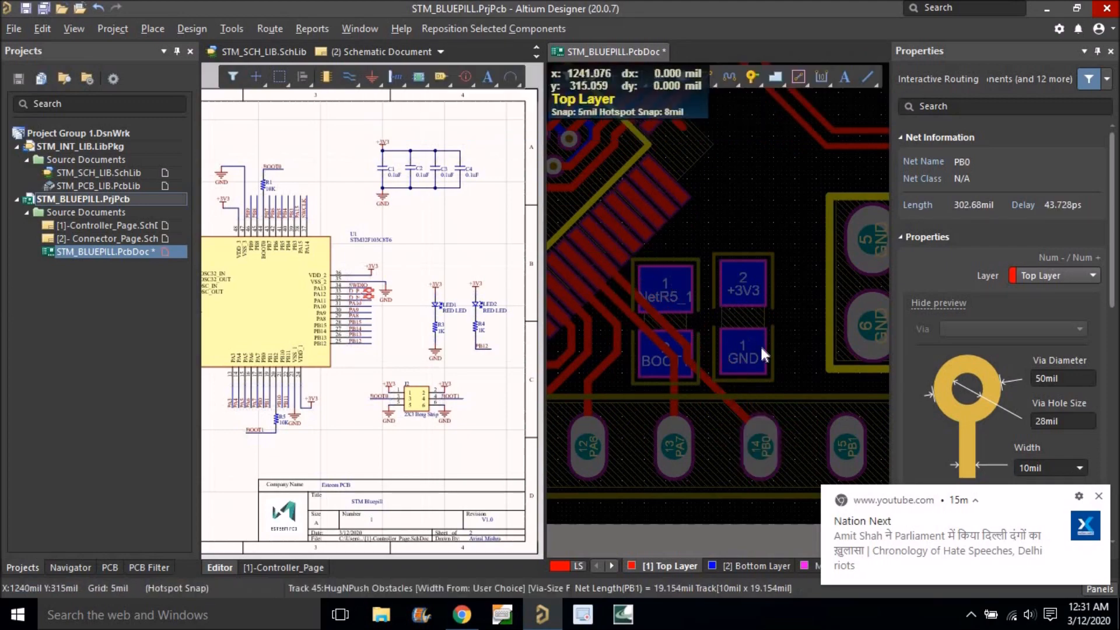
left_click(839, 416)
left_click(842, 429)
scroll(691, 365, "down", 2, "ctrl")
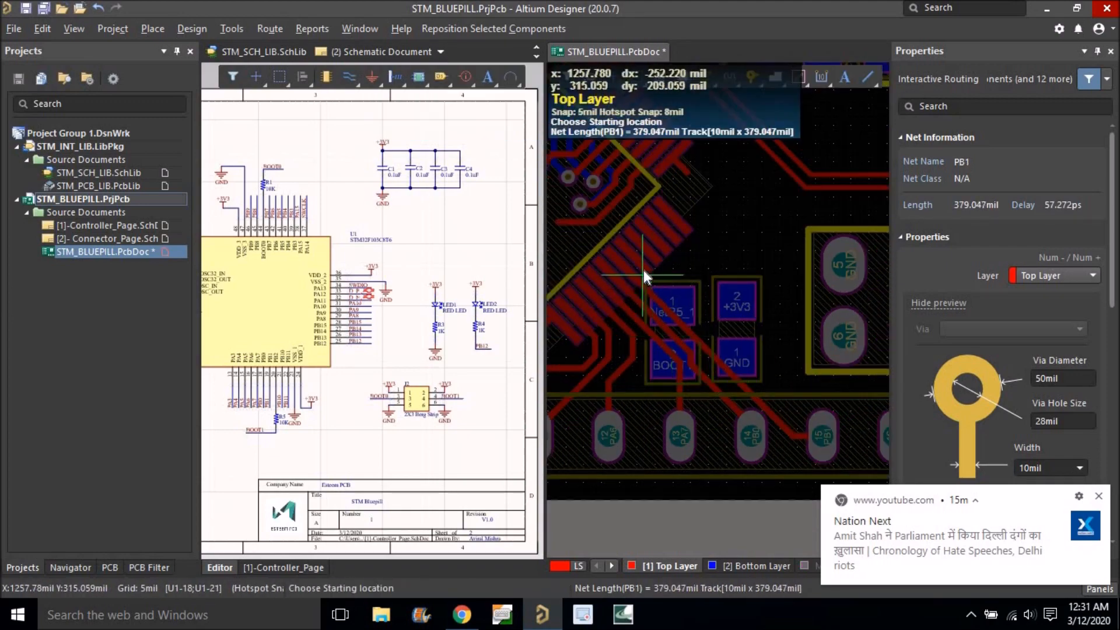
left_click(649, 282)
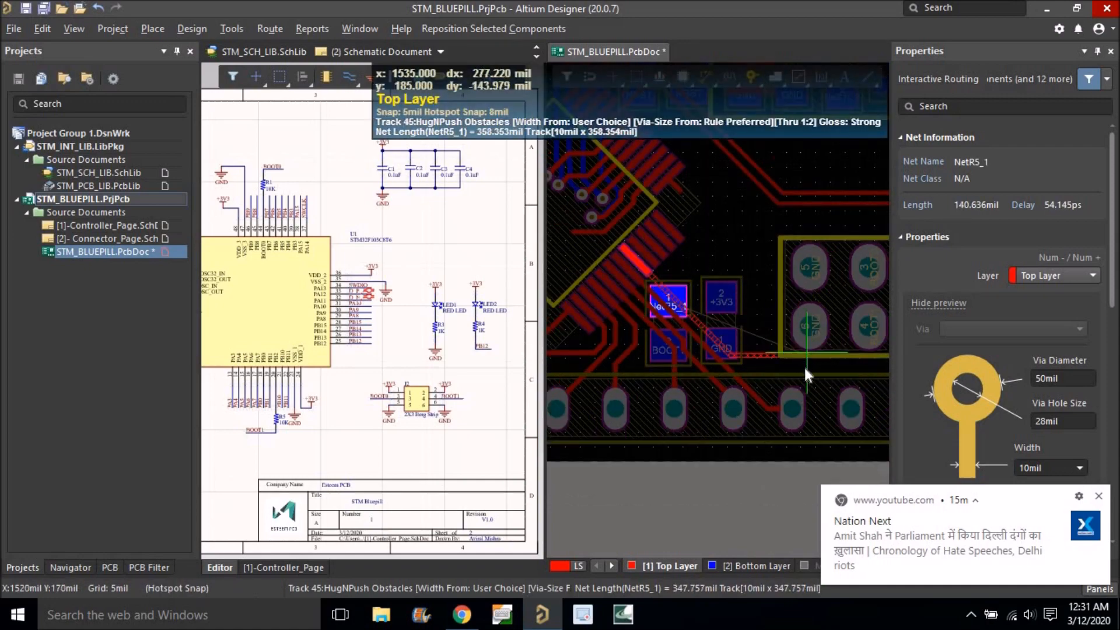
scroll(772, 362, "down", 5, "ctrl")
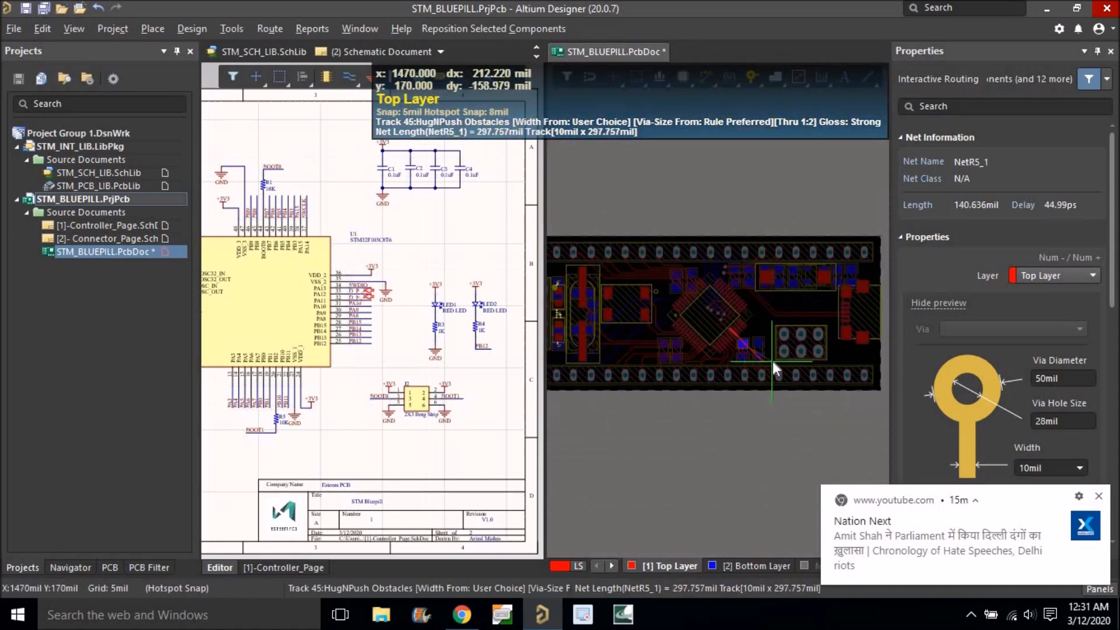
right_click(772, 361)
Route PB10 and PB11 on the Top Layer between the microcontroller pads and their header pads.
scroll(744, 344, "up", 4, "ctrl")
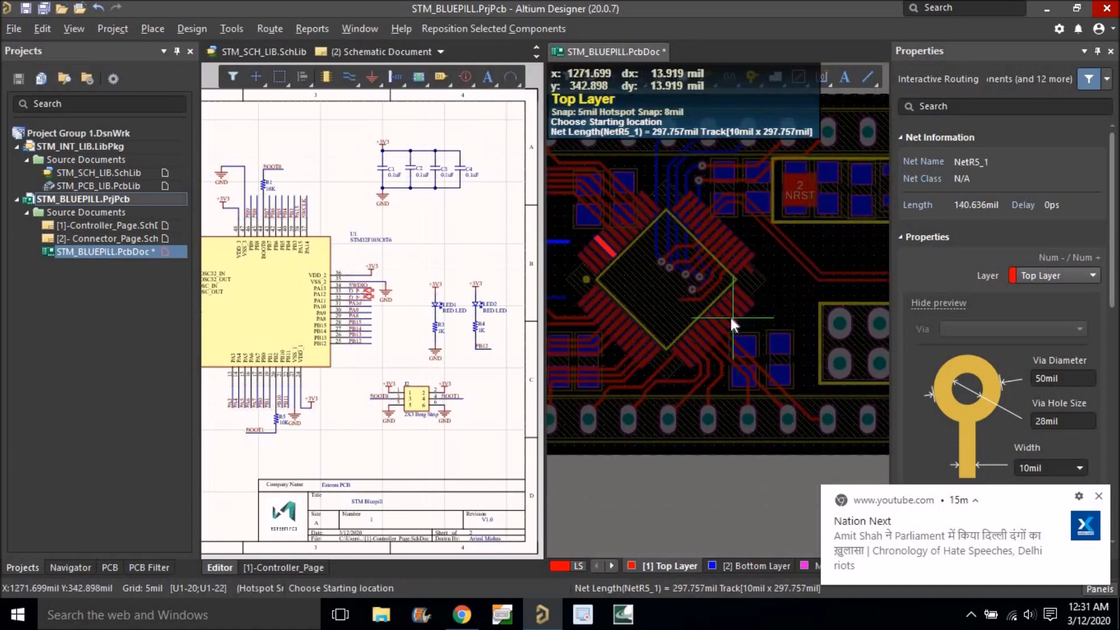
left_click(730, 314)
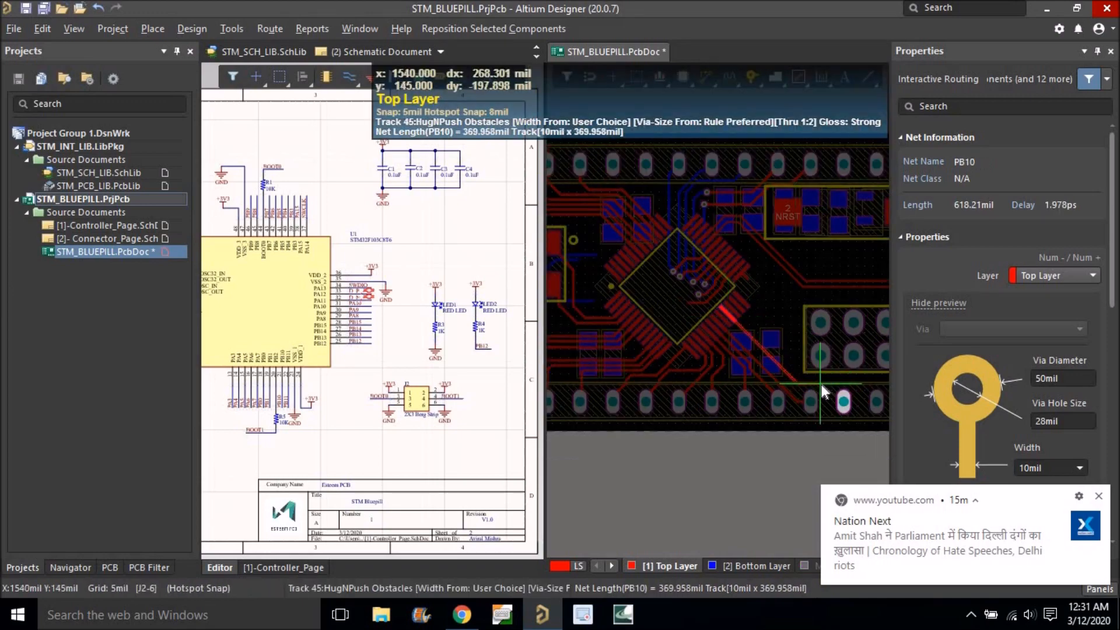
right_click(870, 408)
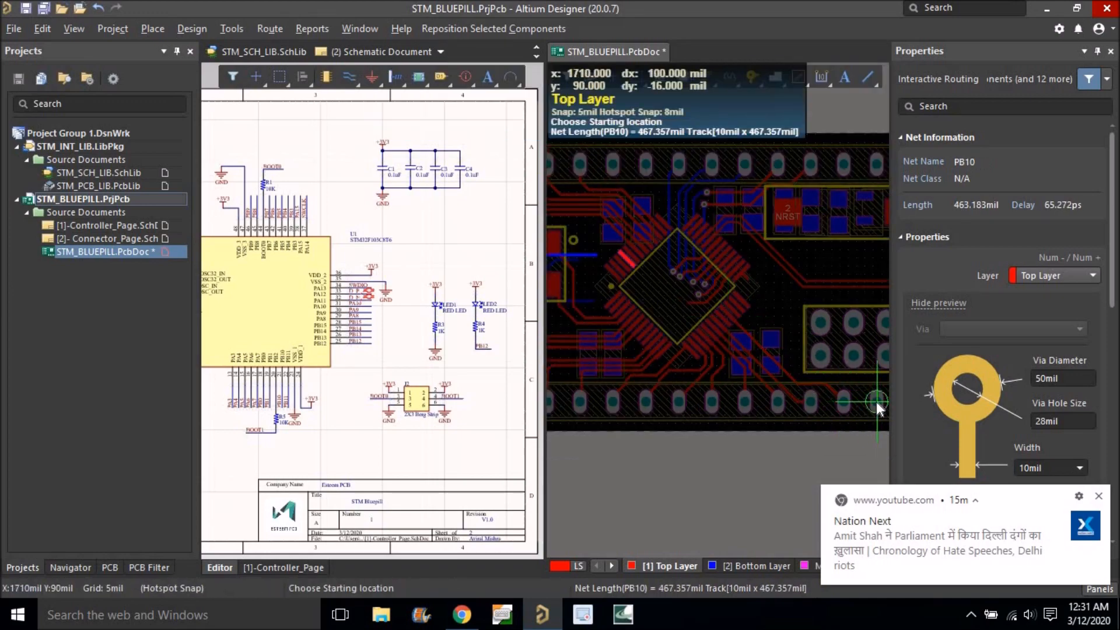
left_click(876, 402)
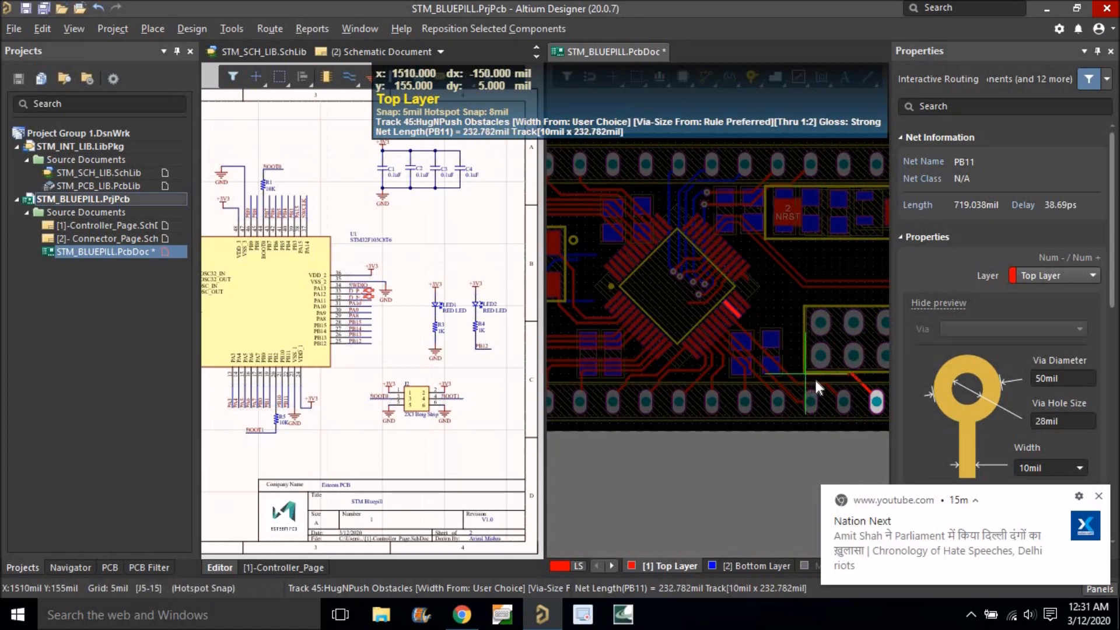
left_click(734, 312)
left_click(740, 306)
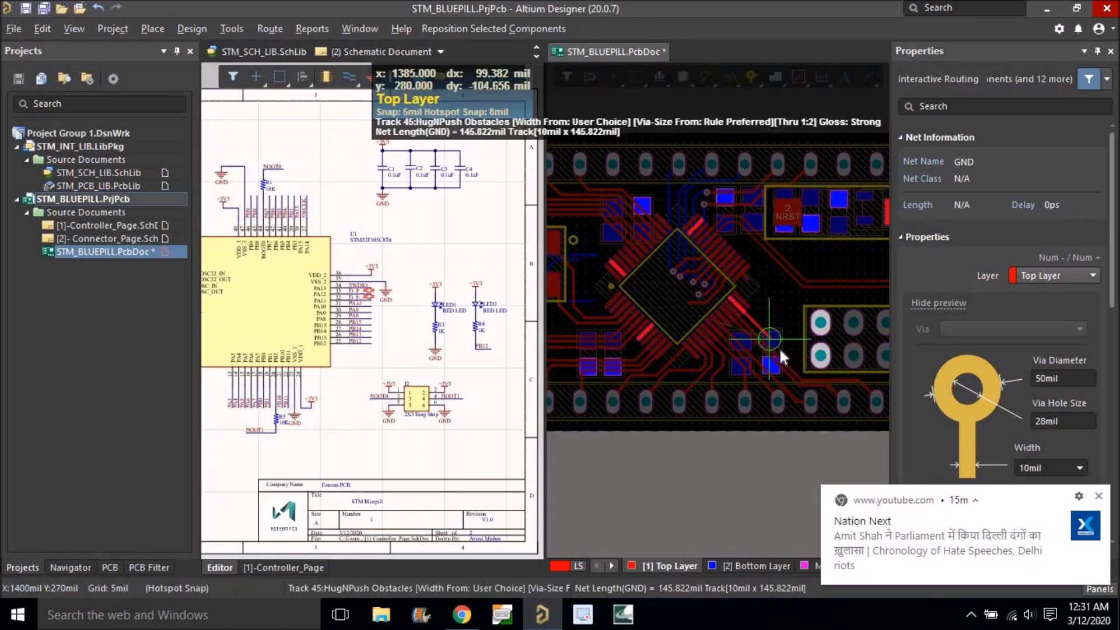
scroll(782, 351, "down", 1, "ctrl")
right_click(781, 350)
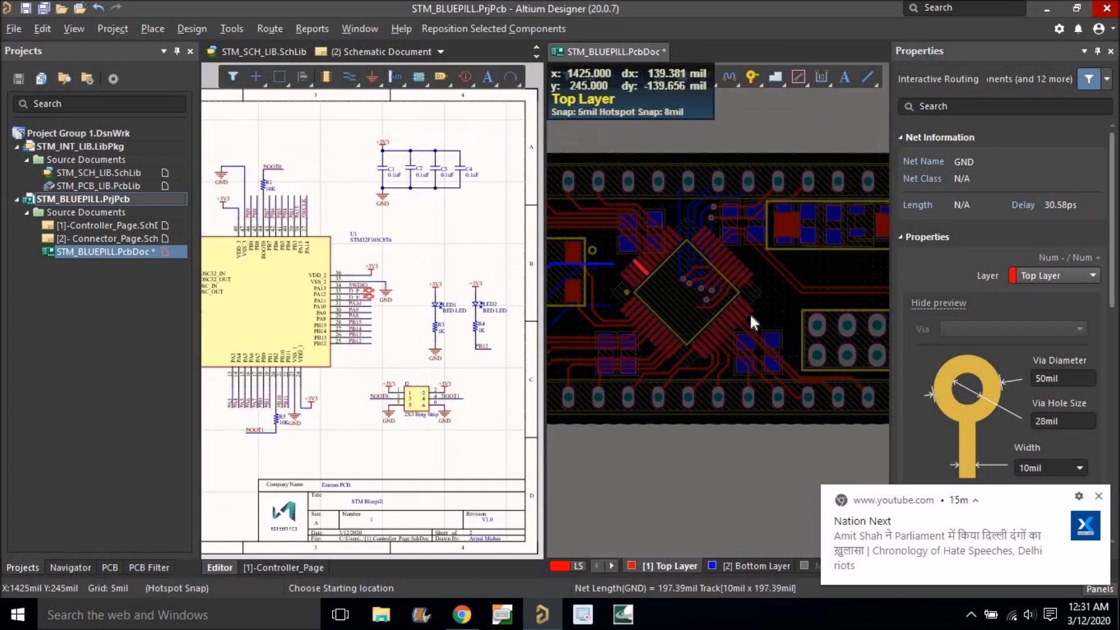
left_click(748, 309)
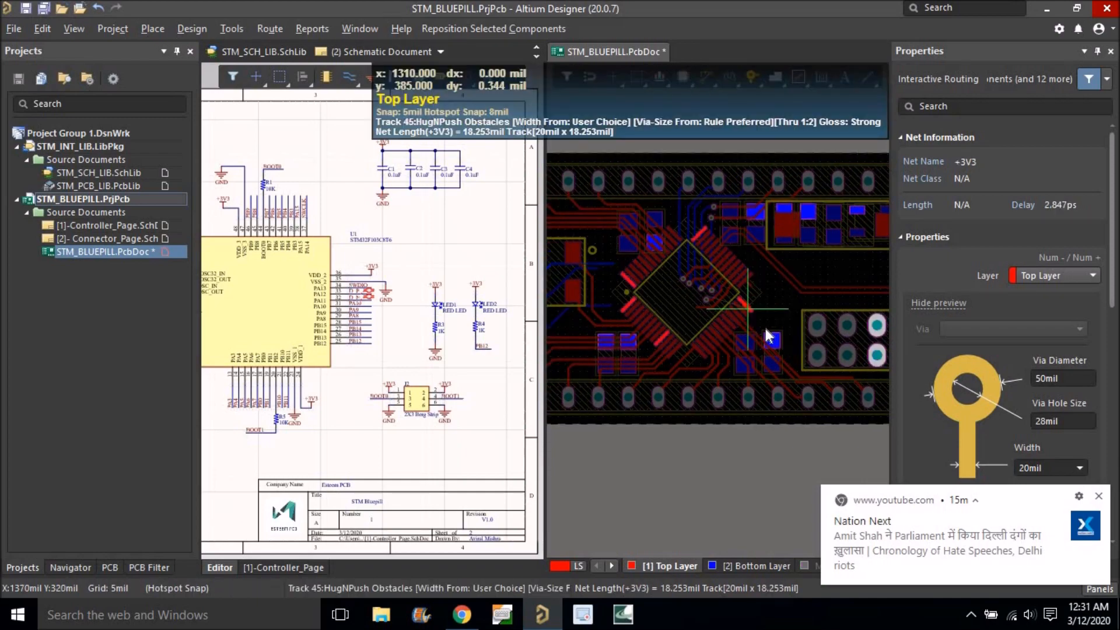
scroll(770, 337, "down", 2, "ctrl")
scroll(784, 349, "up", 3, "ctrl")
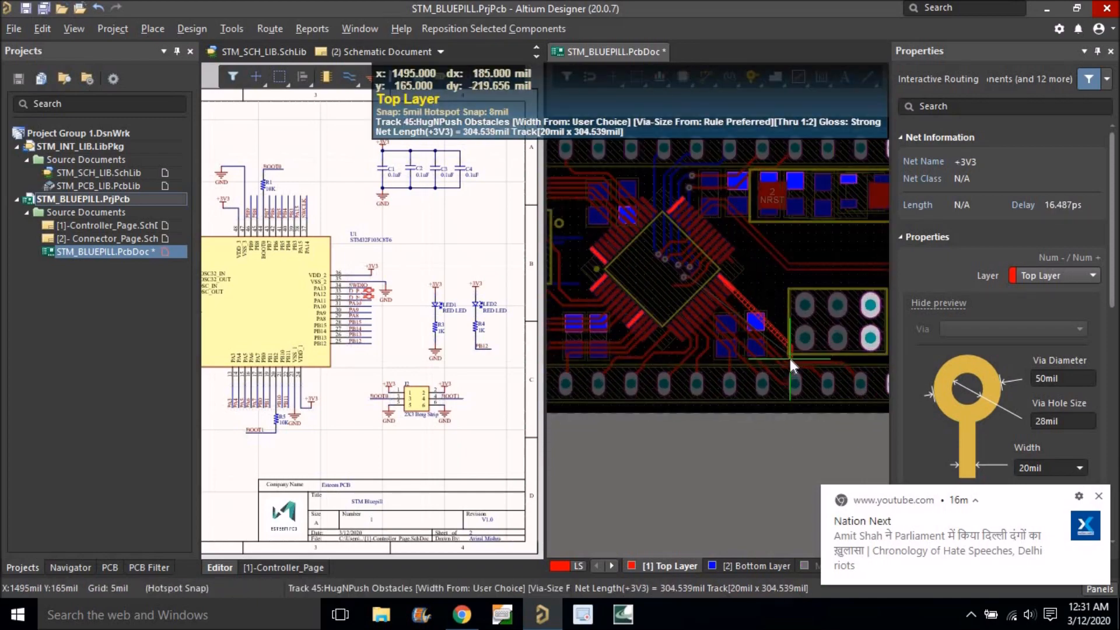
scroll(835, 357, "up", 1, "ctrl")
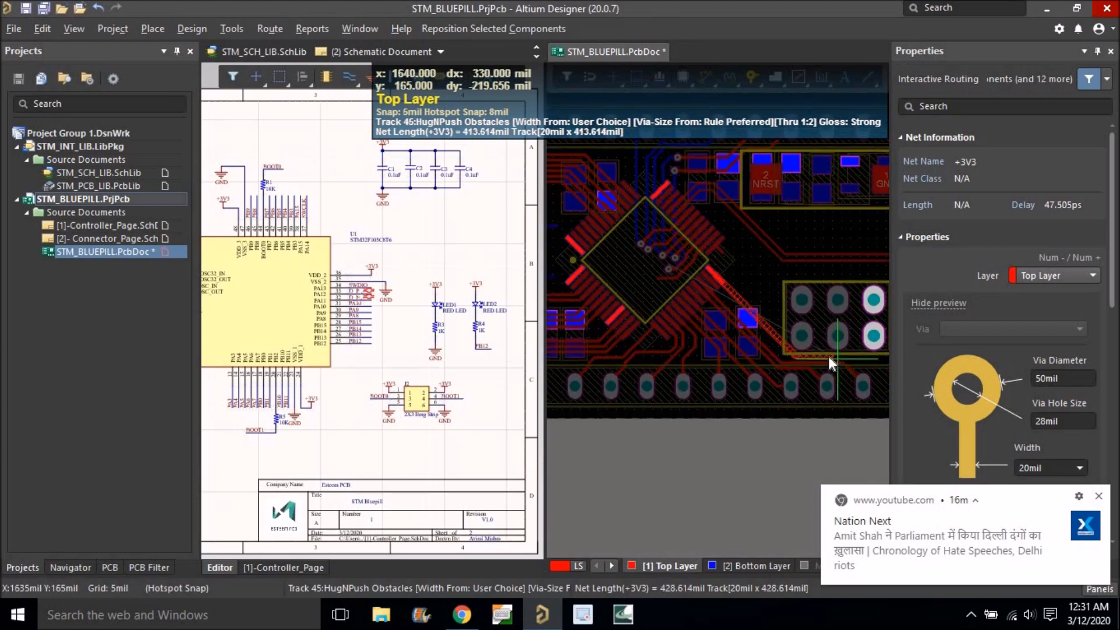
left_click(832, 357)
right_click_drag(798, 351, 685, 317)
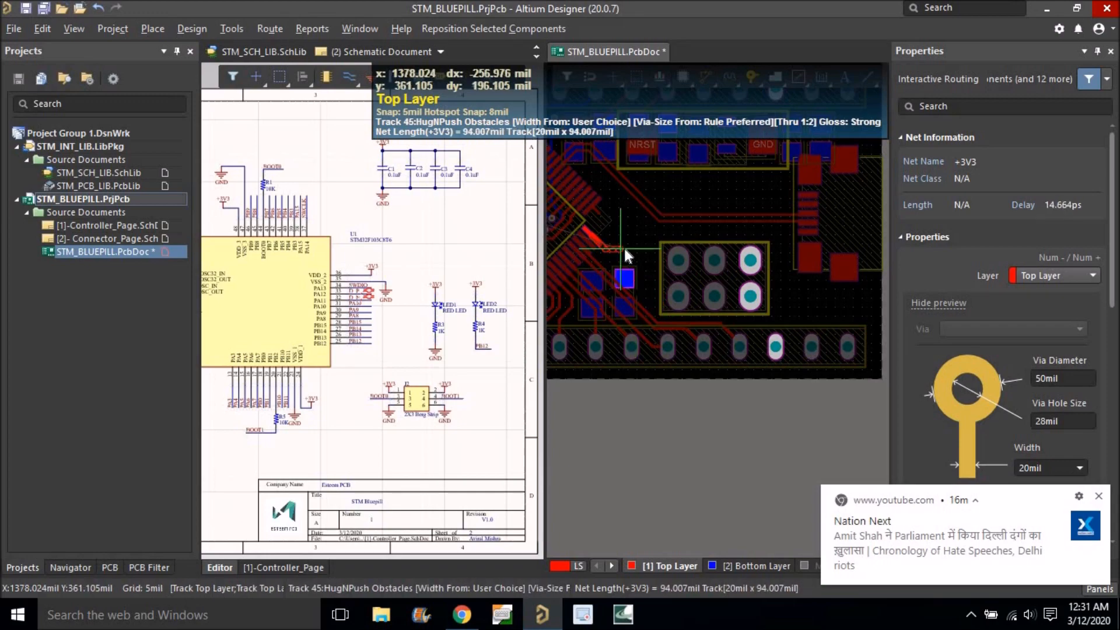
right_click(628, 247)
scroll(781, 350, "up", 3, "ctrl")
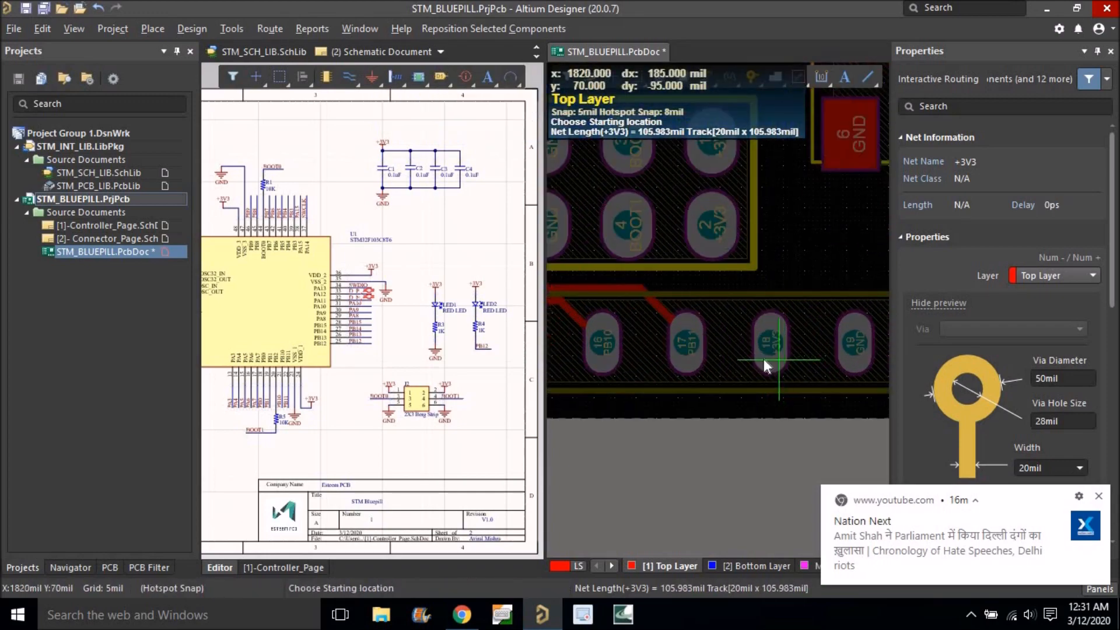
scroll(796, 365, "down", 4, "ctrl")
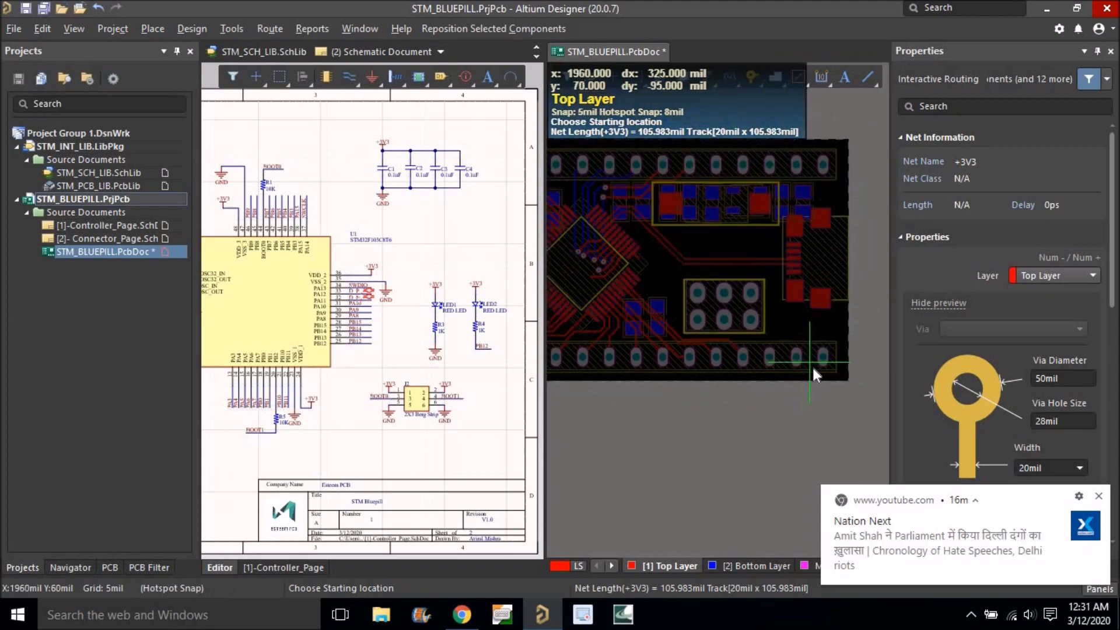
right_click(737, 416)
Select the Top Layer tracks from NRST through PB11 between the lower header row and the microcontroller, and gloss the selection.
scroll(719, 376, "up", 4, "ctrl")
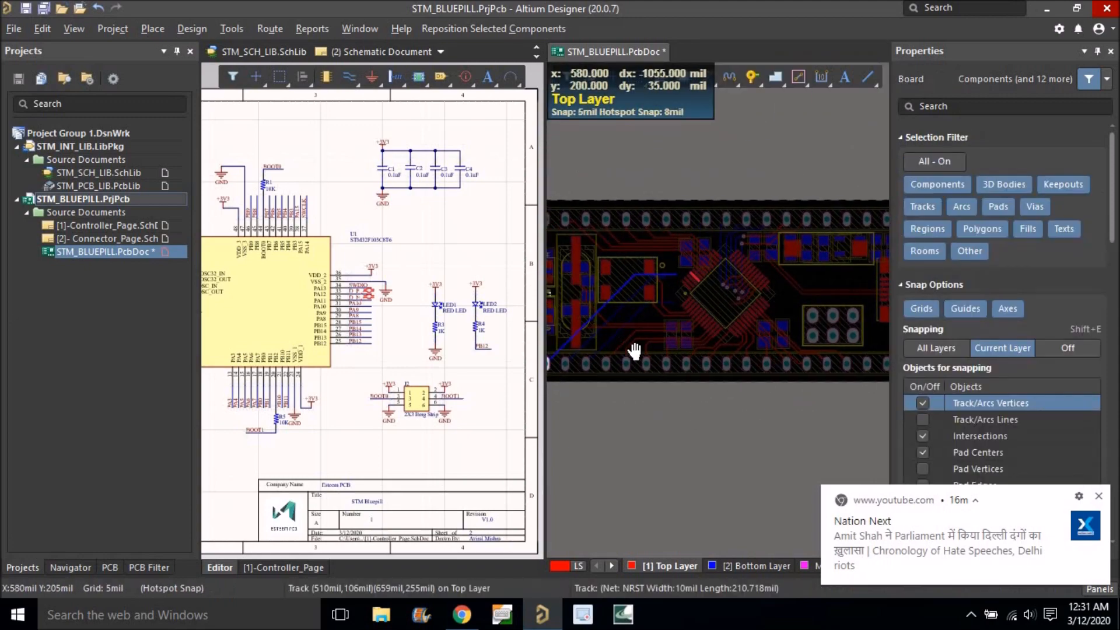
left_click(674, 349)
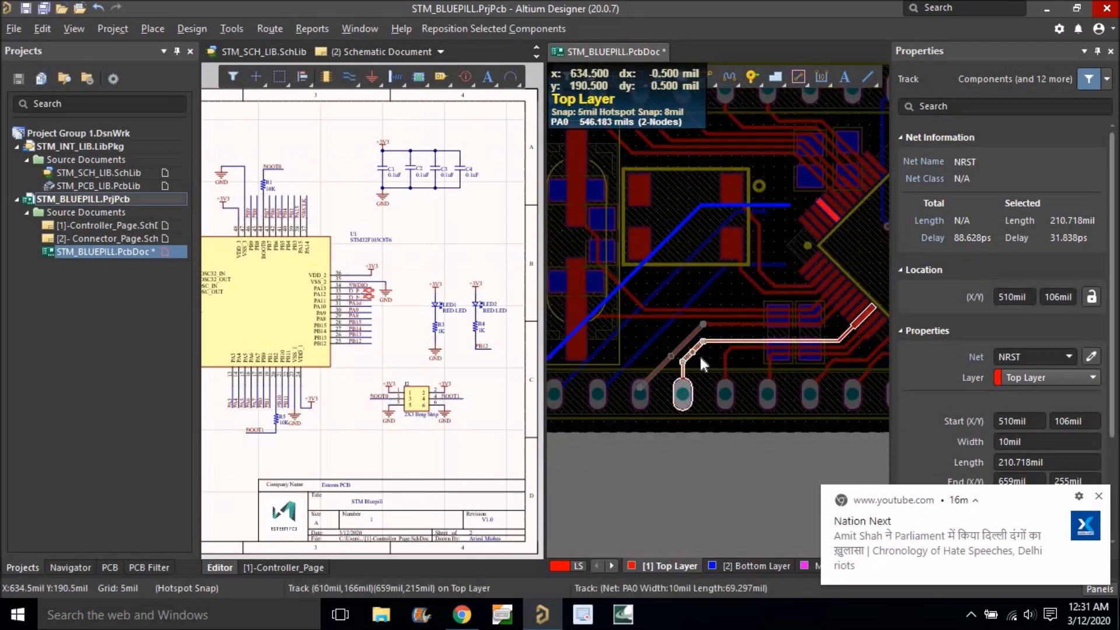
left_click(725, 353, "shift")
left_click(771, 358)
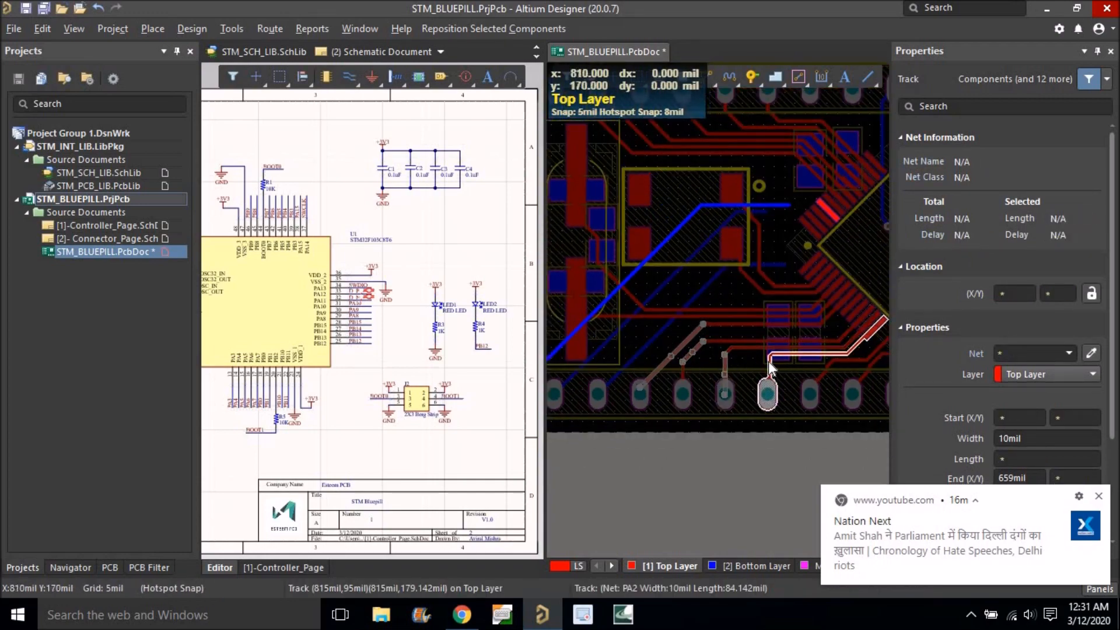
left_click(834, 363, "shift")
right_click_drag(840, 365, 717, 358)
left_click(760, 344, "shift")
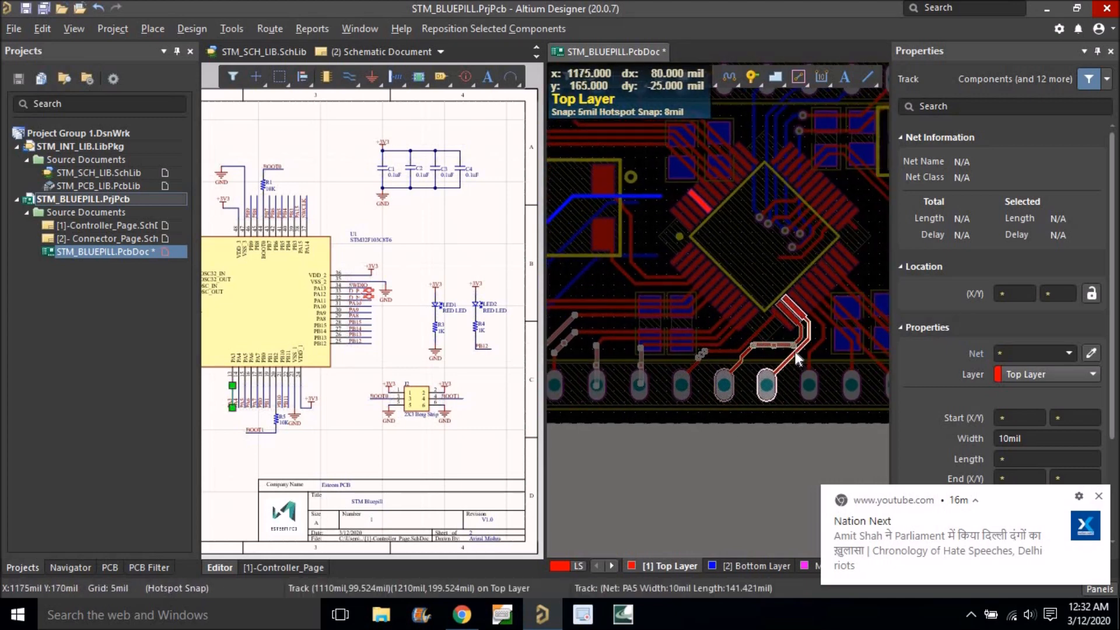
left_click(794, 353, "shift")
left_click(809, 353, "shift")
key("Delete")
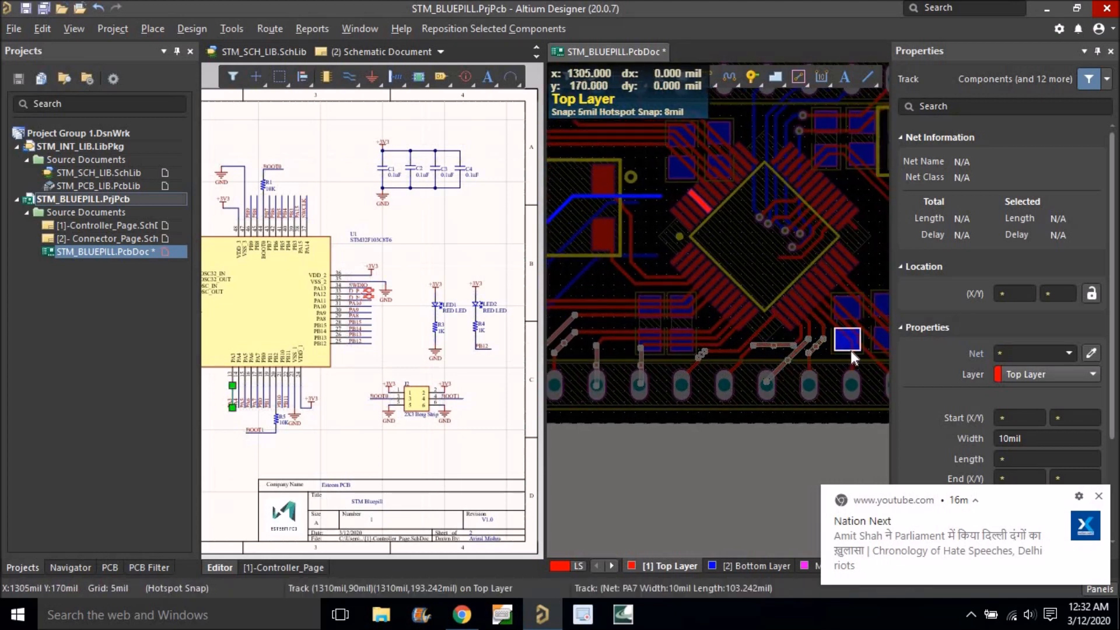
left_click(827, 317, "shift")
left_click(830, 306, "shift")
left_click(842, 302, "shift")
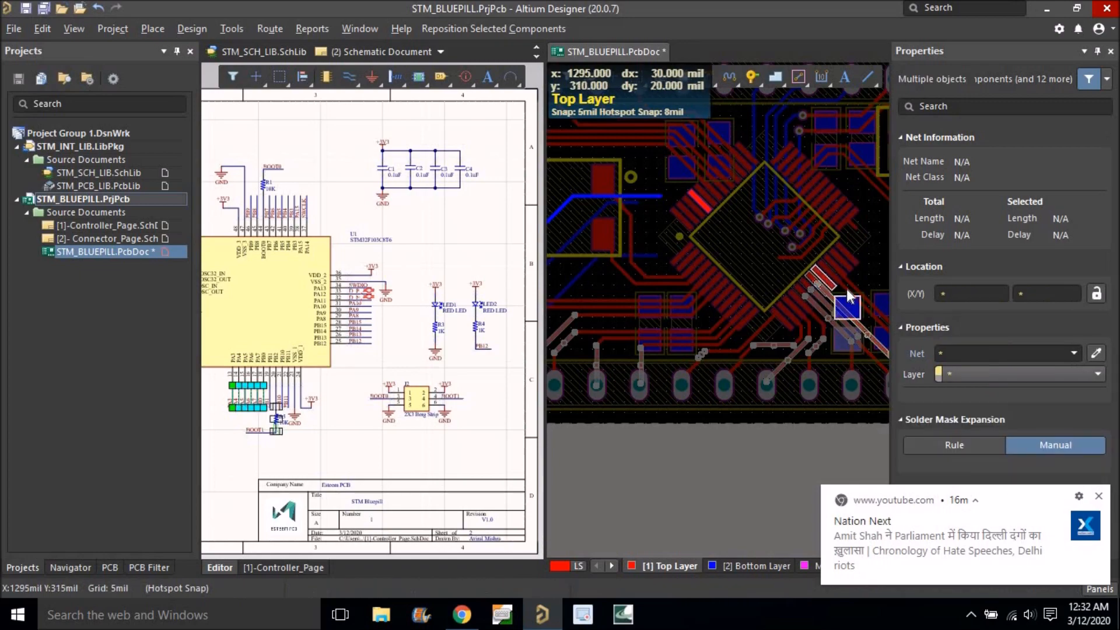
scroll(720, 305, "down", 3, "ctrl")
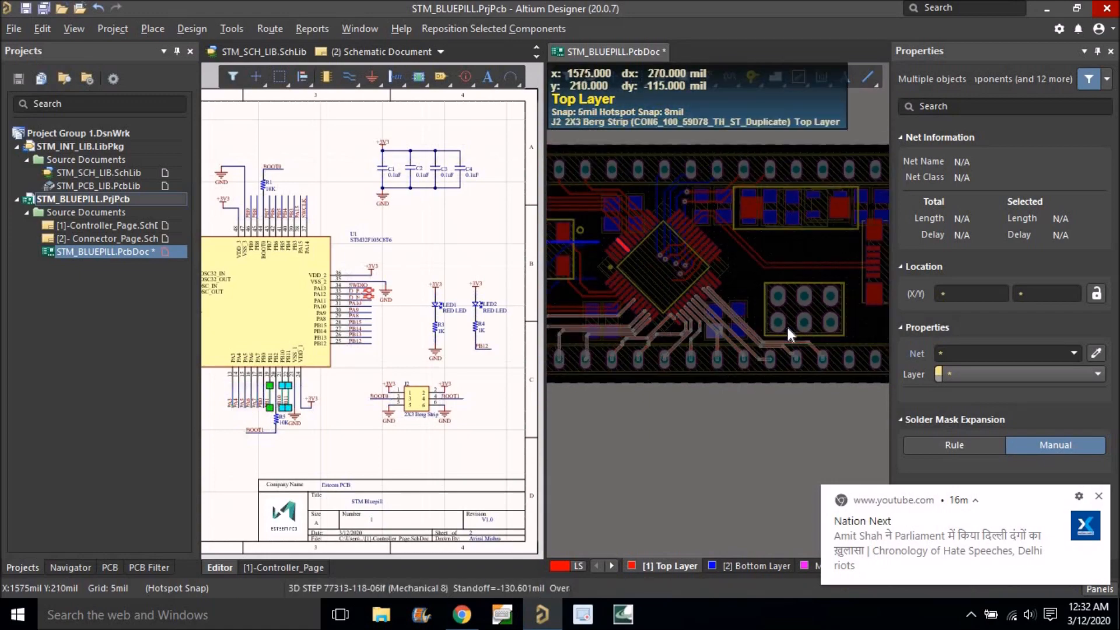
key("ctrl+alt+g")
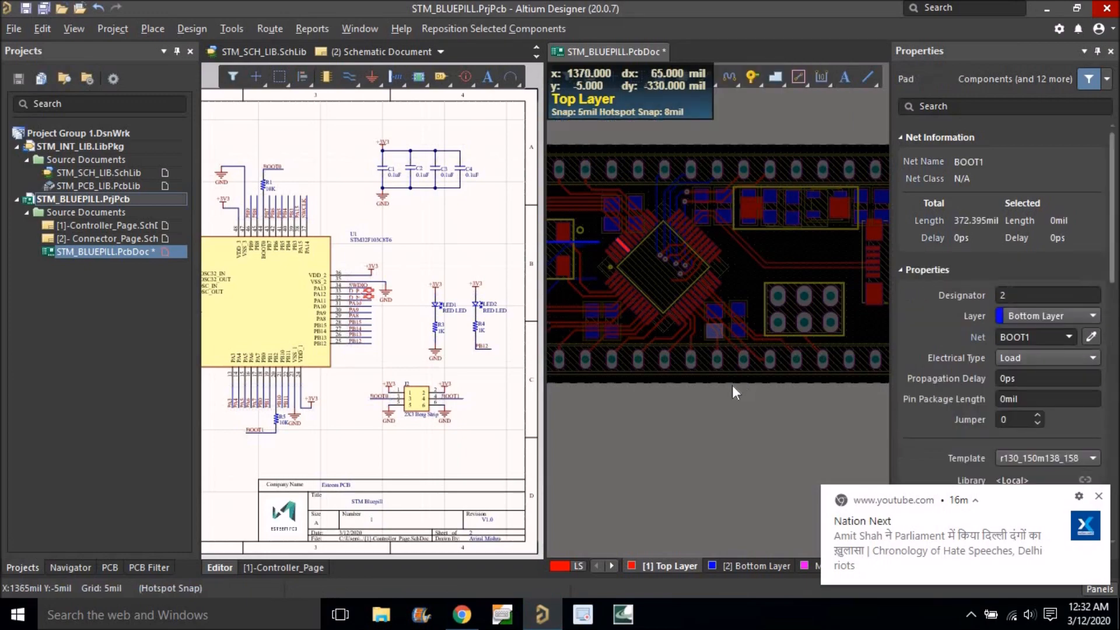
Place a via at the microcontroller end of the PB8 track on the Bottom Layer.
scroll(697, 293, "up", 4, "ctrl")
scroll(717, 293, "up", 2, "ctrl")
right_click_drag(718, 294, 802, 279)
right_click_drag(752, 330, 837, 308)
scroll(755, 291, "down", 5, "ctrl")
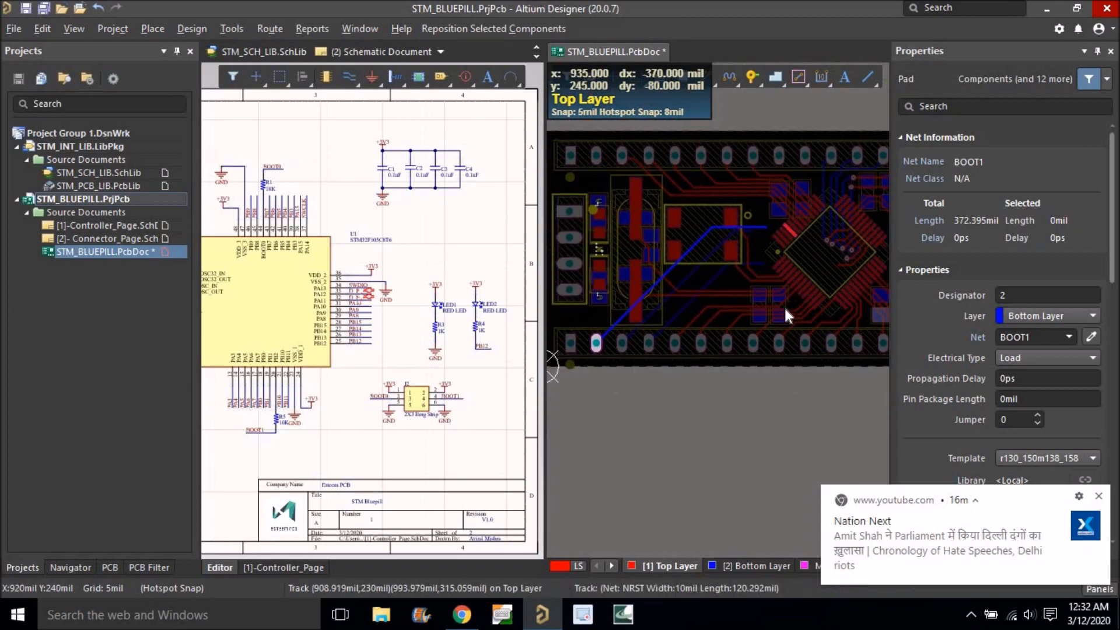
scroll(782, 300, "up", 4, "ctrl")
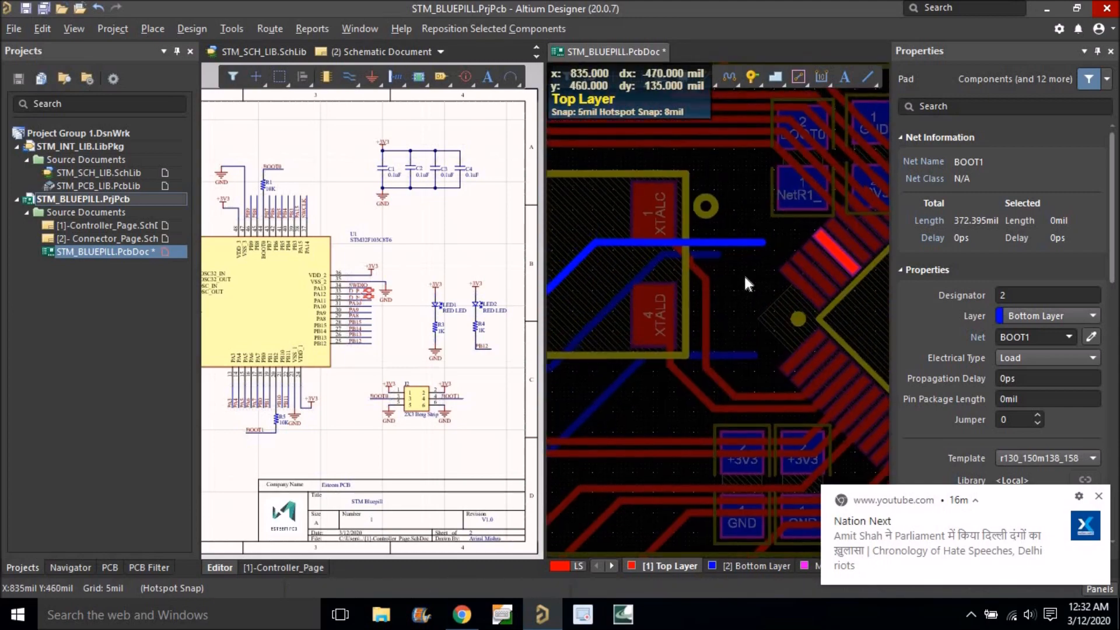
right_click_drag(711, 322, 686, 361)
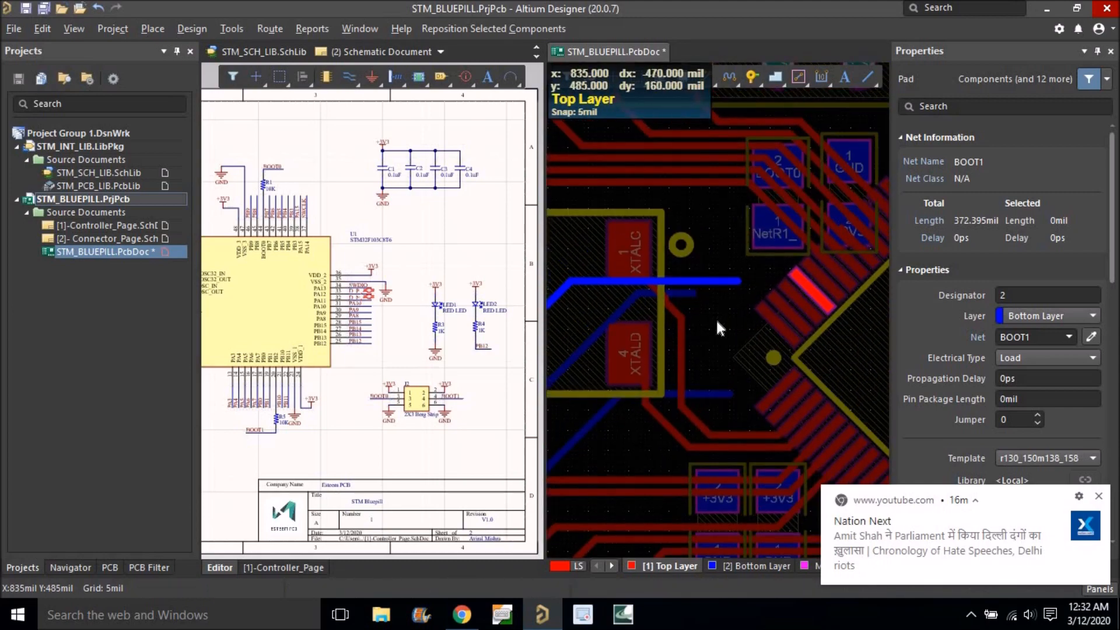
scroll(718, 321, "up", 2, "ctrl")
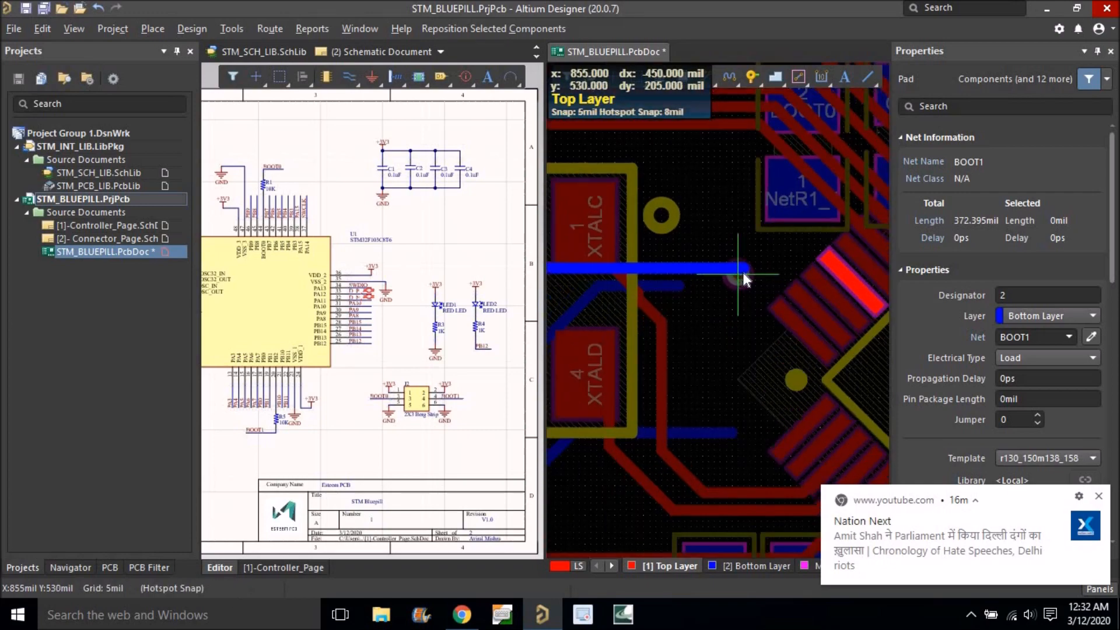
left_click(743, 268)
left_click_drag(669, 285, 586, 236)
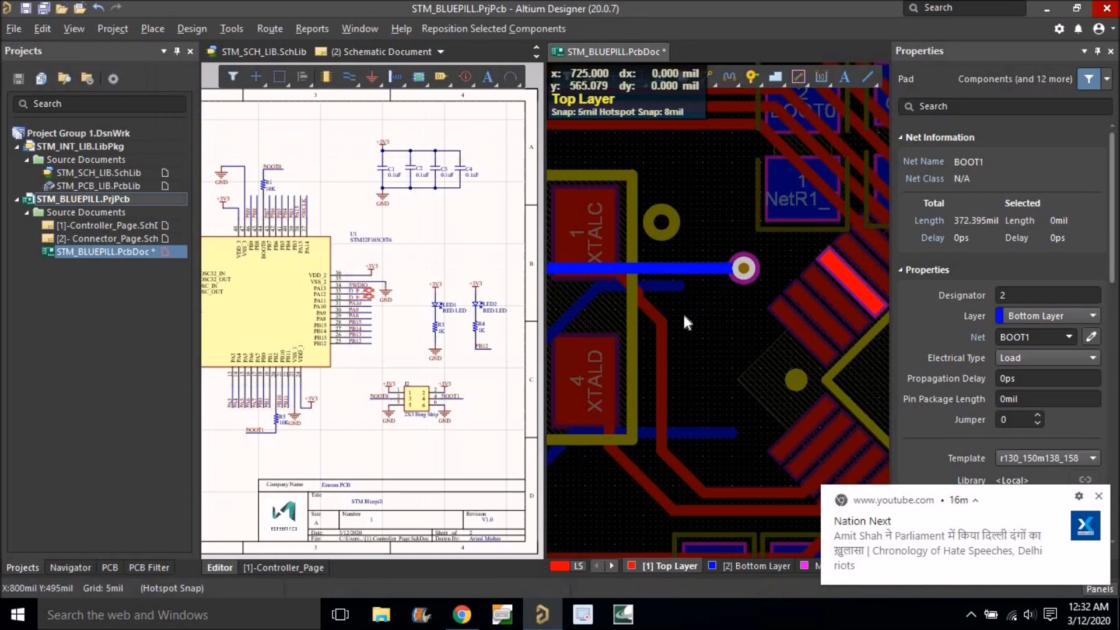
Slide the end segment of the PB9 Bottom Layer track away from the PB8 via and place a via on its free end.
scroll(683, 315, "down", 5, "ctrl")
right_click_drag(680, 316, 726, 294)
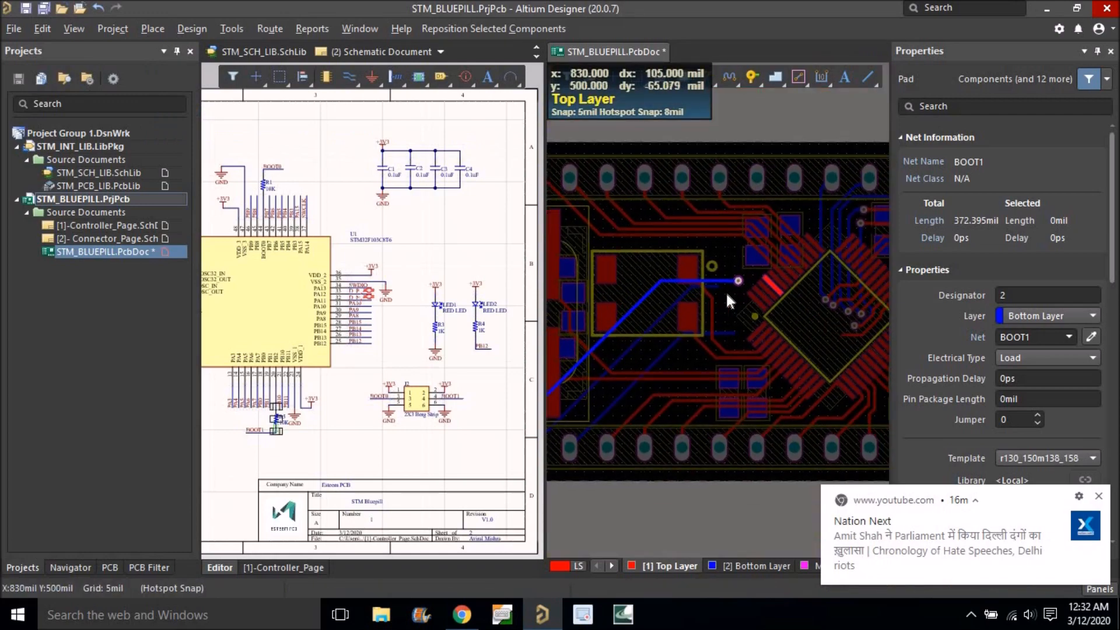
scroll(723, 290, "up", 4, "ctrl")
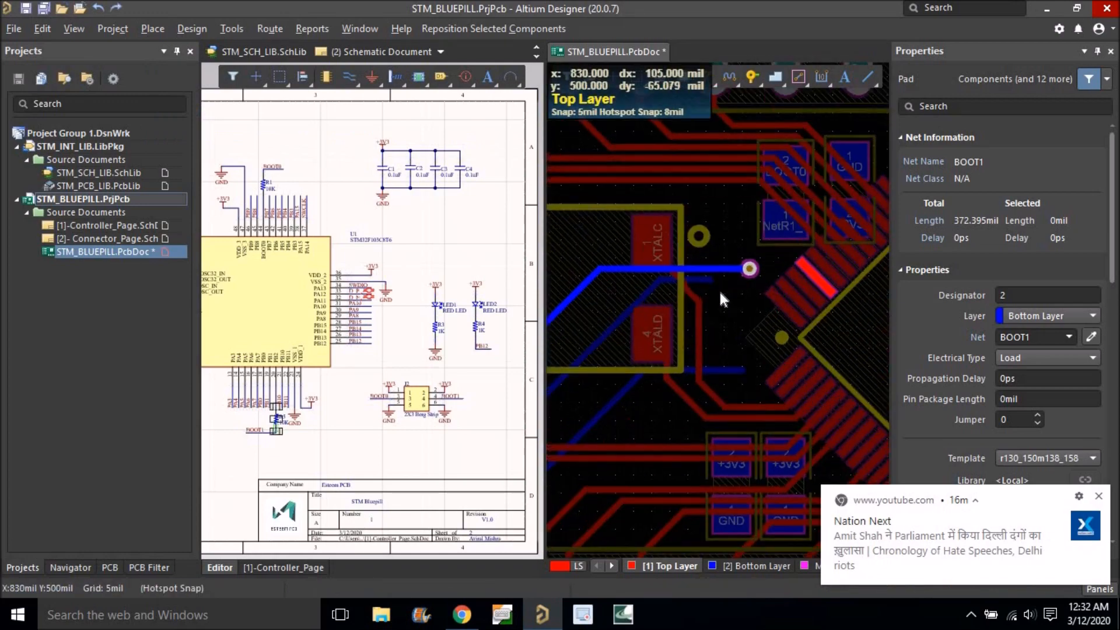
left_click(703, 277)
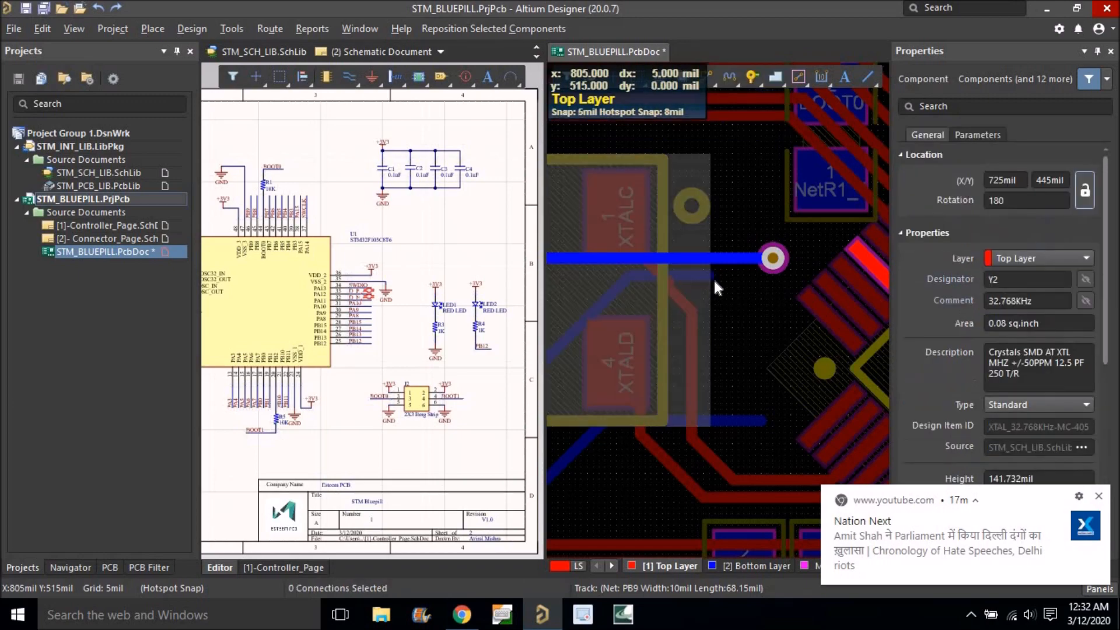
left_click_drag(692, 276, 704, 289)
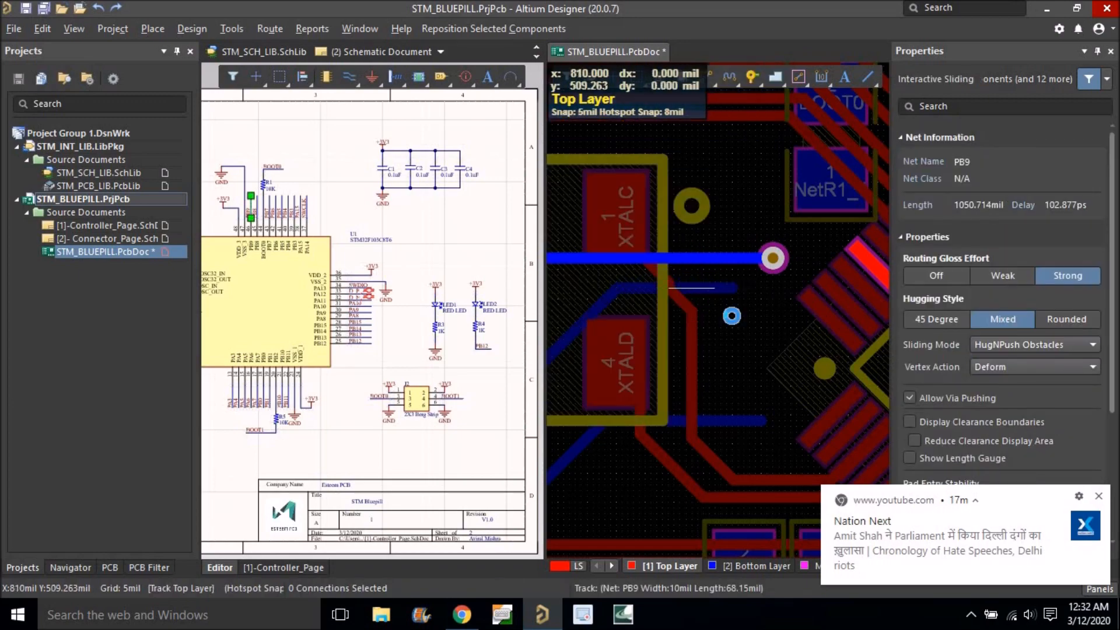
key("ctrl+v")
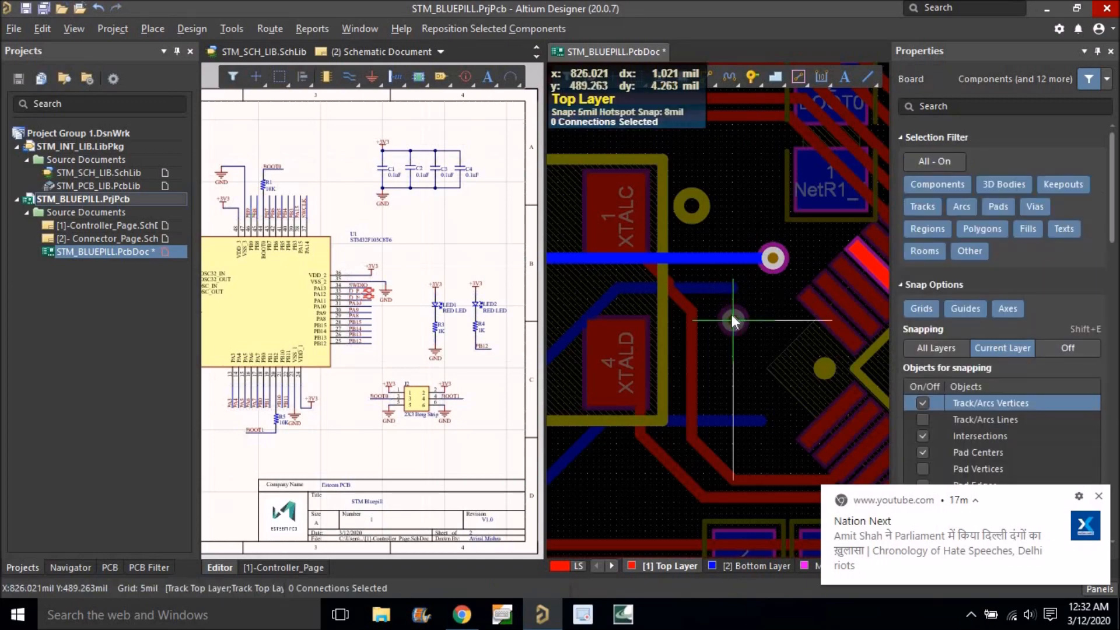
left_click(733, 288)
Place a via at the microcontroller end of the PC13 track on the Bottom Layer.
right_click_drag(716, 299, 719, 263)
scroll(733, 300, "down", 4, "ctrl")
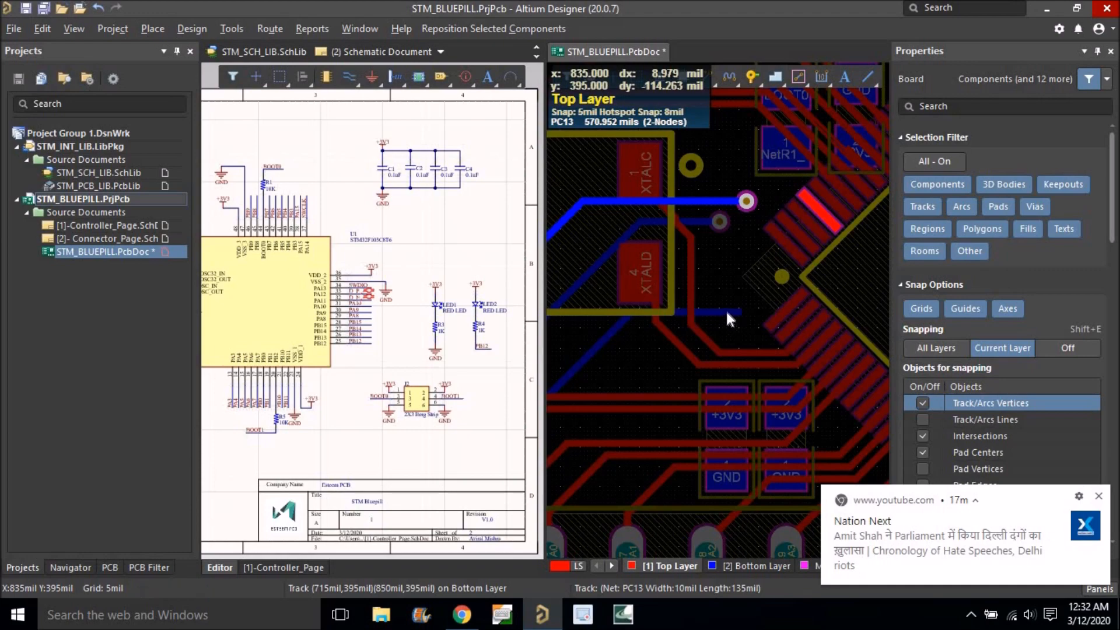
scroll(728, 312, "up", 2, "ctrl")
left_click_drag(742, 317, 742, 314)
Route PB8 on the Top Layer from its microcontroller pad to the PB8 via.
scroll(716, 237, "down", 3, "ctrl")
right_click_drag(714, 248, 700, 302)
left_click(703, 78)
scroll(749, 235, "up", 2, "ctrl")
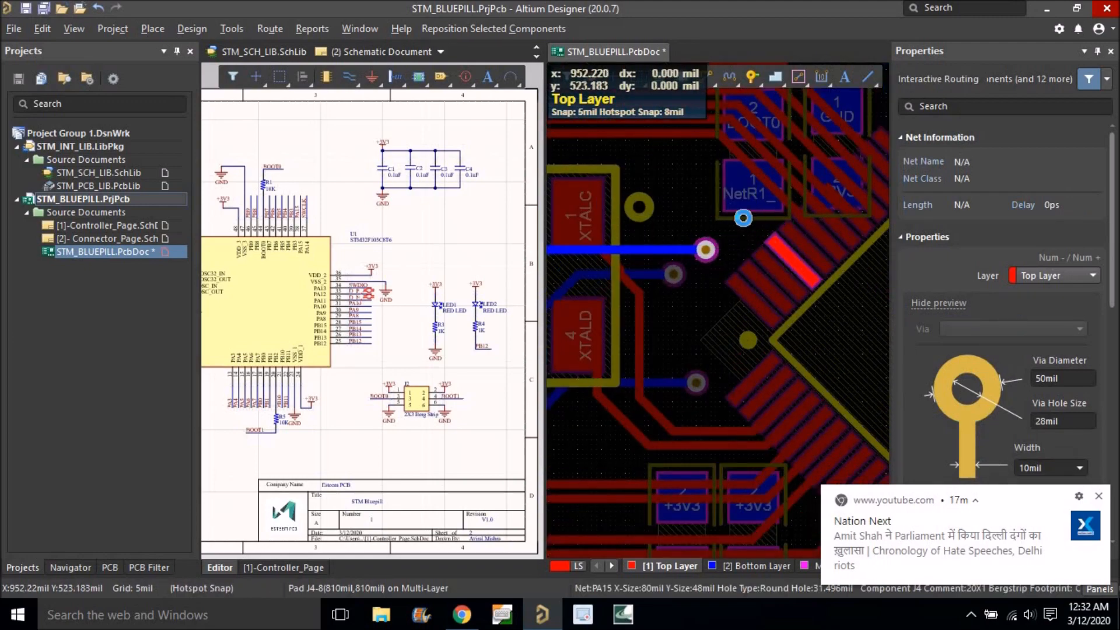
left_click(793, 262)
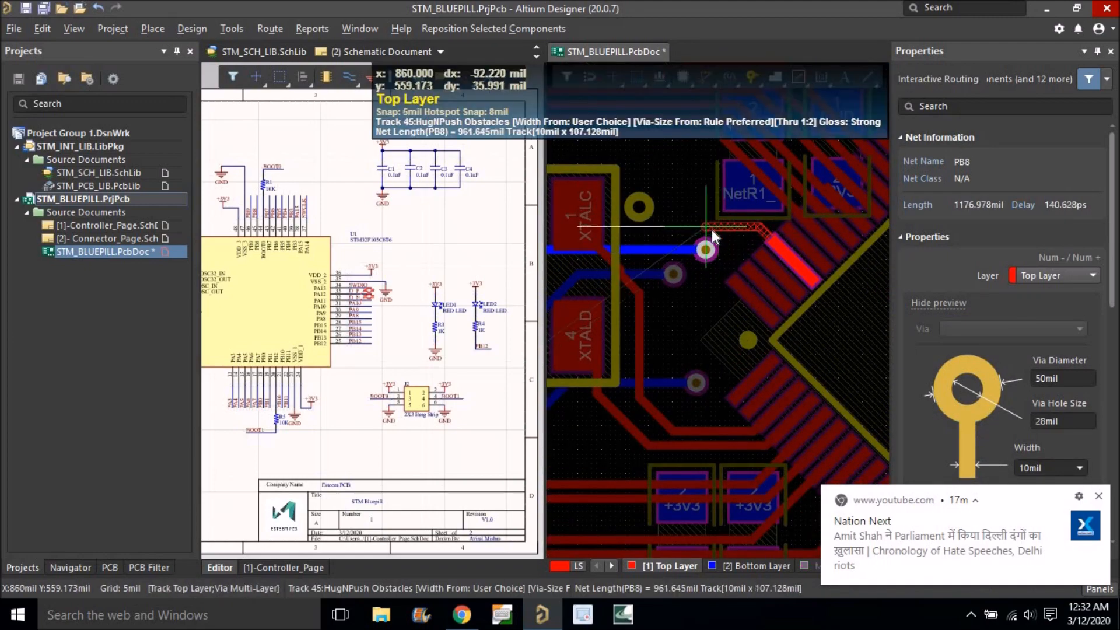
left_click(705, 250)
right_click(692, 258)
right_click_drag(693, 262, 812, 294)
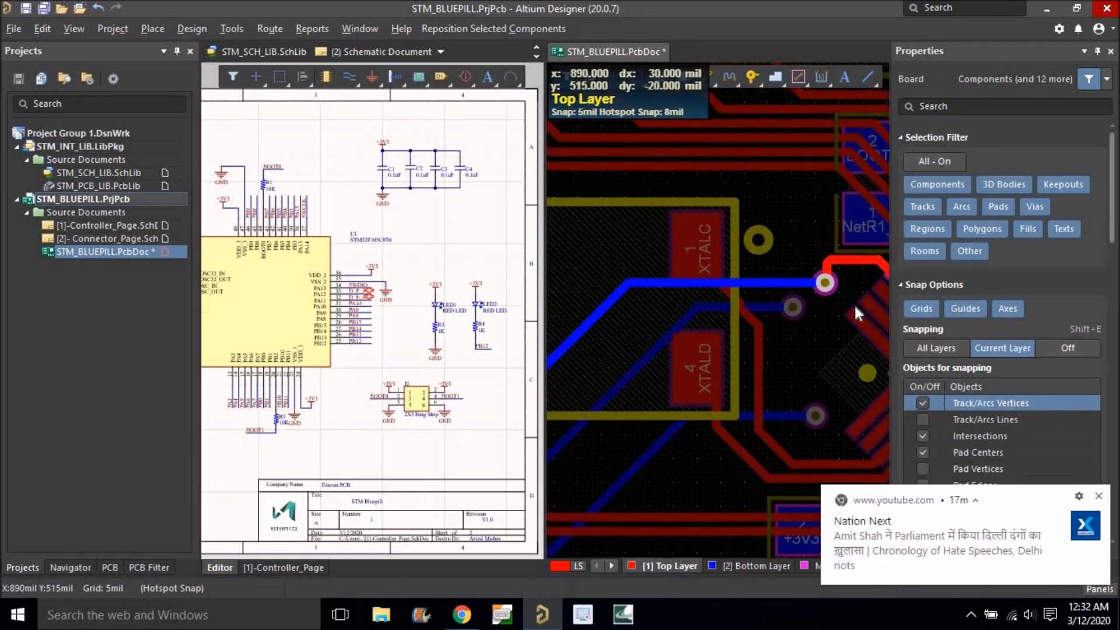
Move the PB8 via and its track upward so they line up straight with the Top Layer segment to the microcontroller.
scroll(854, 305, "down", 2, "ctrl")
left_click_drag(815, 288, 805, 280)
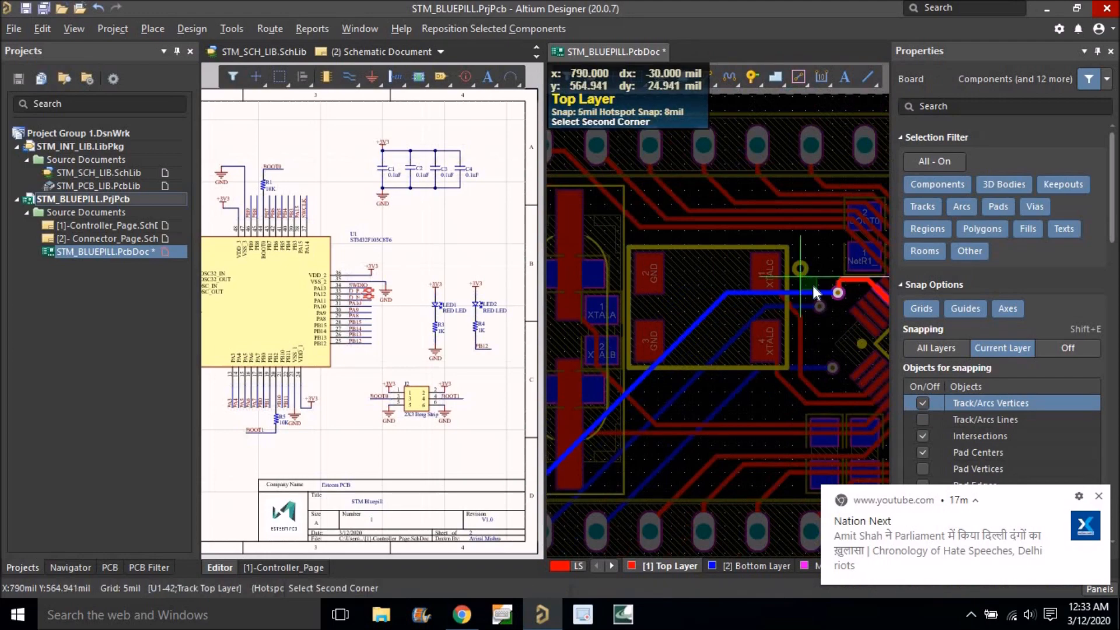
left_click(805, 280)
scroll(808, 275, "up", 4, "ctrl")
left_click_drag(810, 272, 806, 253)
scroll(805, 257, "down", 3, "ctrl")
right_click_drag(794, 294, 737, 291)
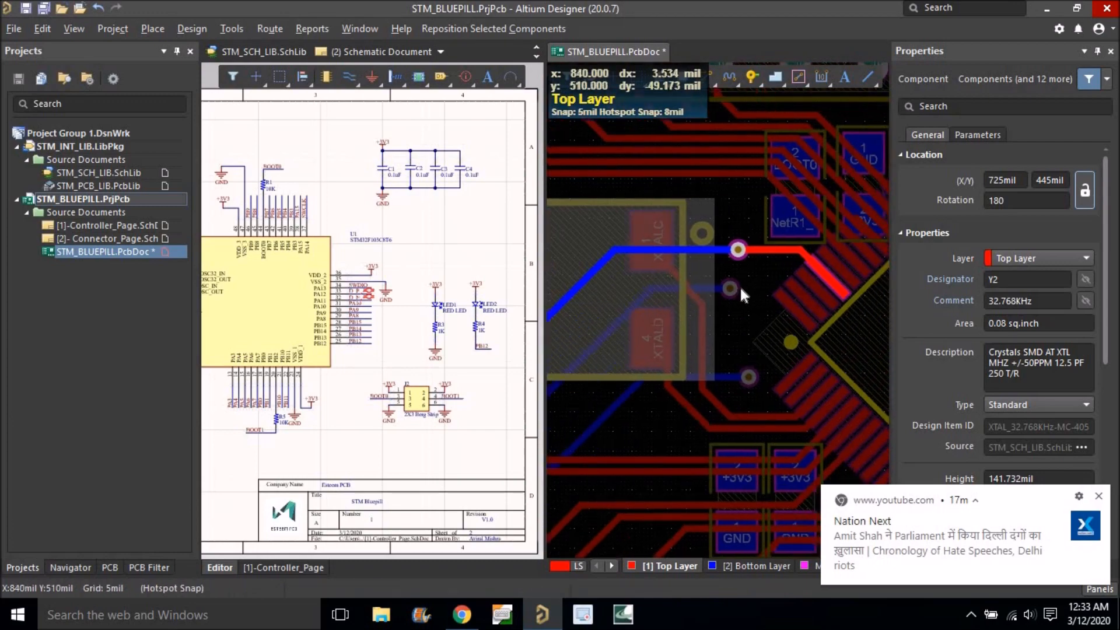
Route PB9 on the Top Layer from its microcontroller pad to the PB9 via and shift the via into line with the track.
left_click(733, 288)
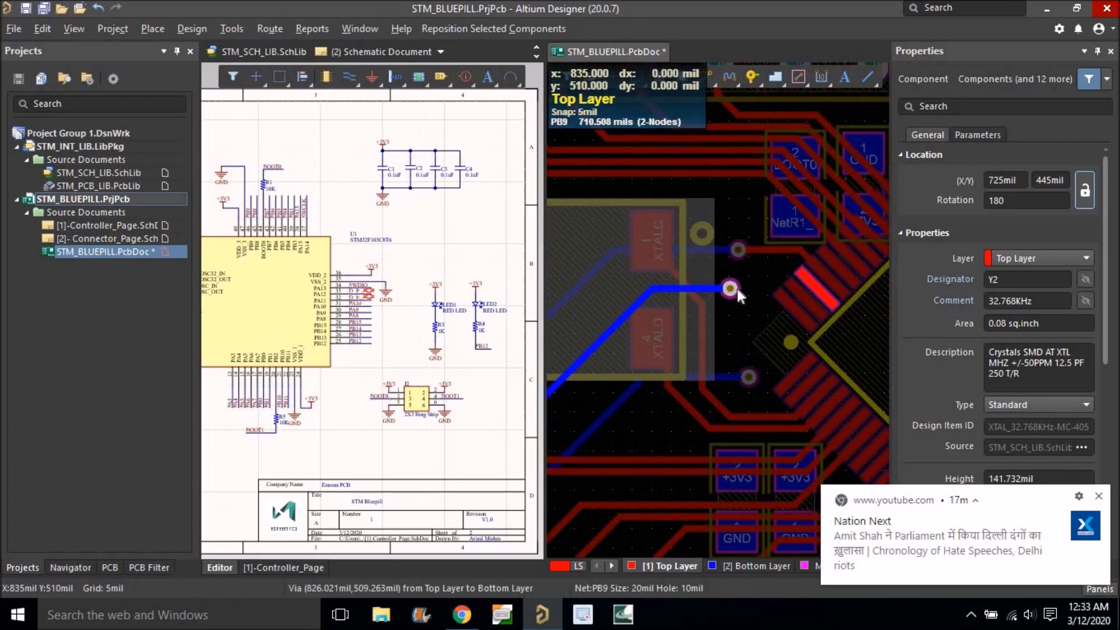
scroll(800, 281, "up", 2, "ctrl")
left_click(819, 287)
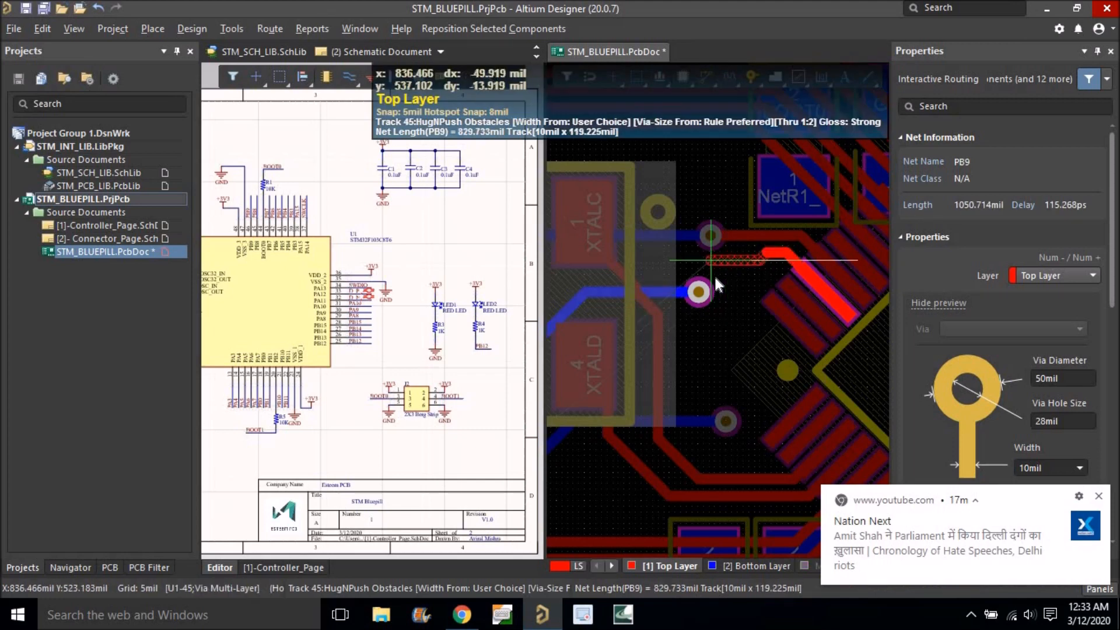
left_click(698, 293)
right_click(698, 295)
left_click_drag(698, 294, 771, 270)
scroll(708, 370, "down", 3, "ctrl")
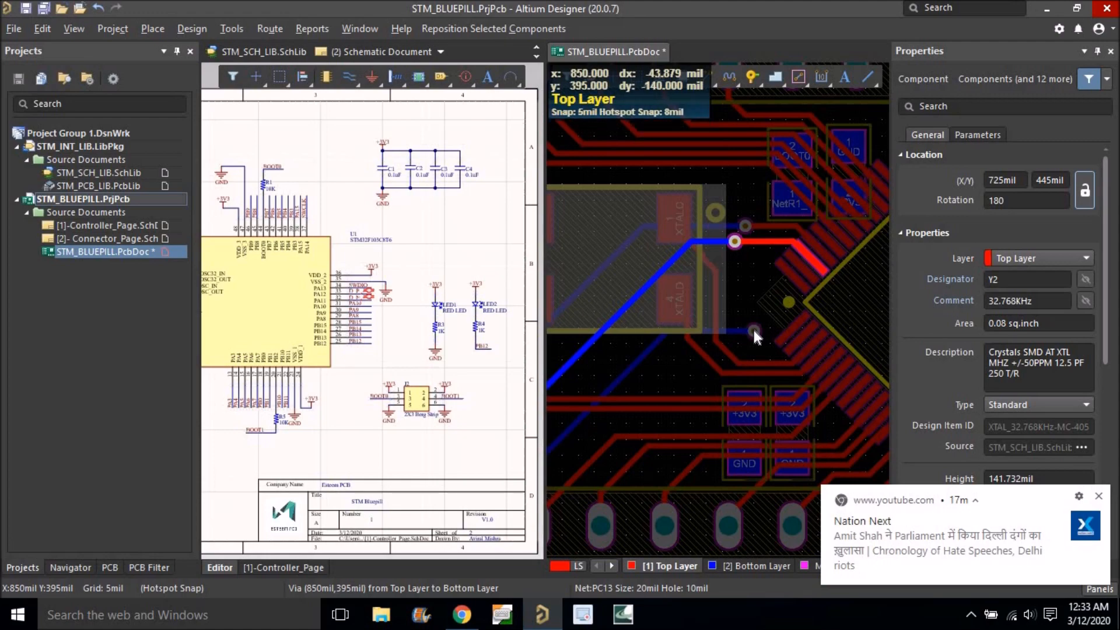
Adjust the PC13 via position and route PC13 on the Top Layer from the microcontroller pad to that via.
left_click(752, 331, "ctrl")
right_click_drag(756, 337, 736, 327)
scroll(736, 327, "up", 3, "ctrl")
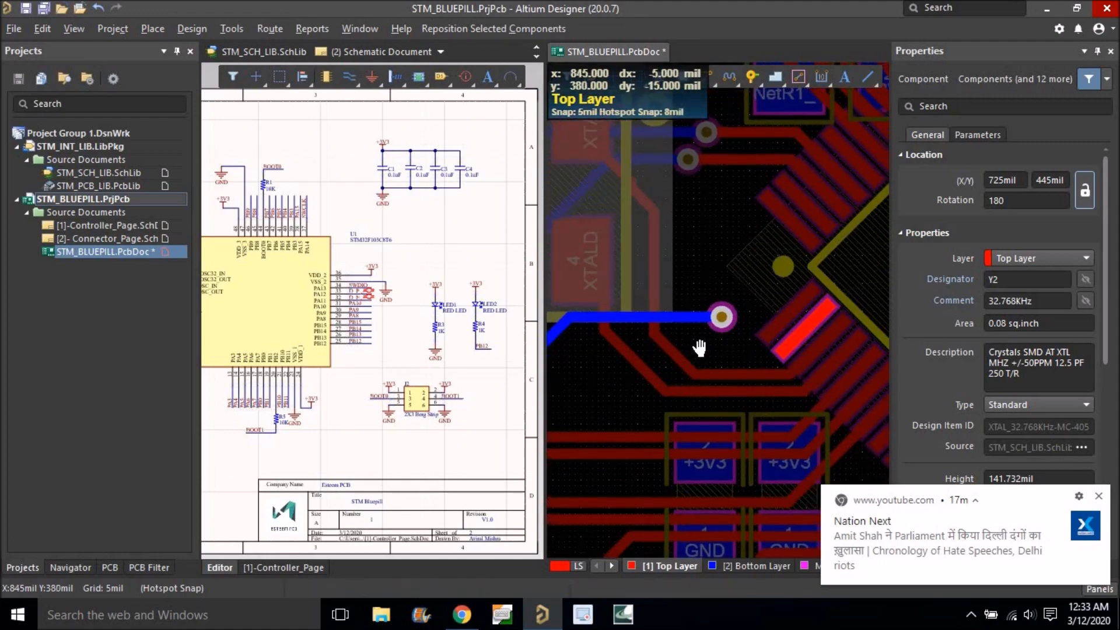
left_click_drag(706, 323, 687, 353)
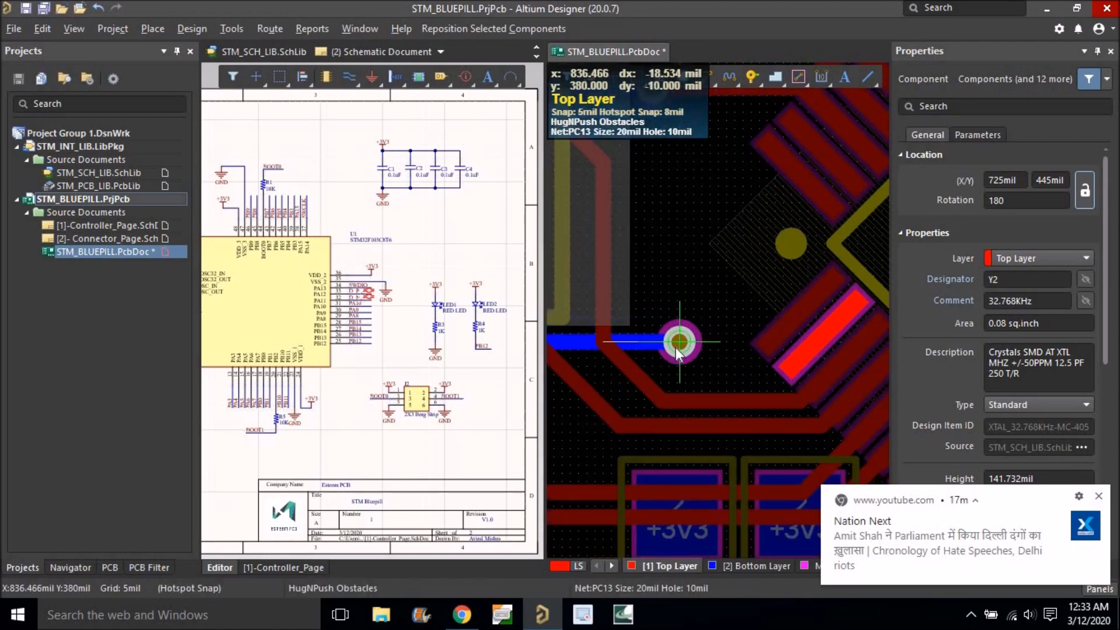
key("ctrl+w")
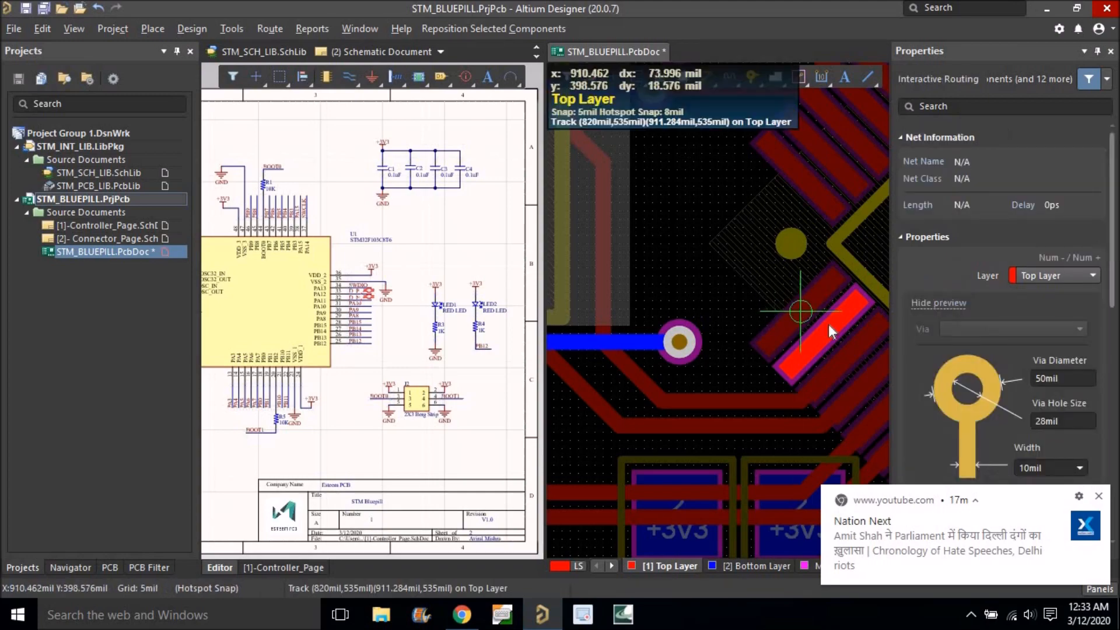
left_click(782, 375)
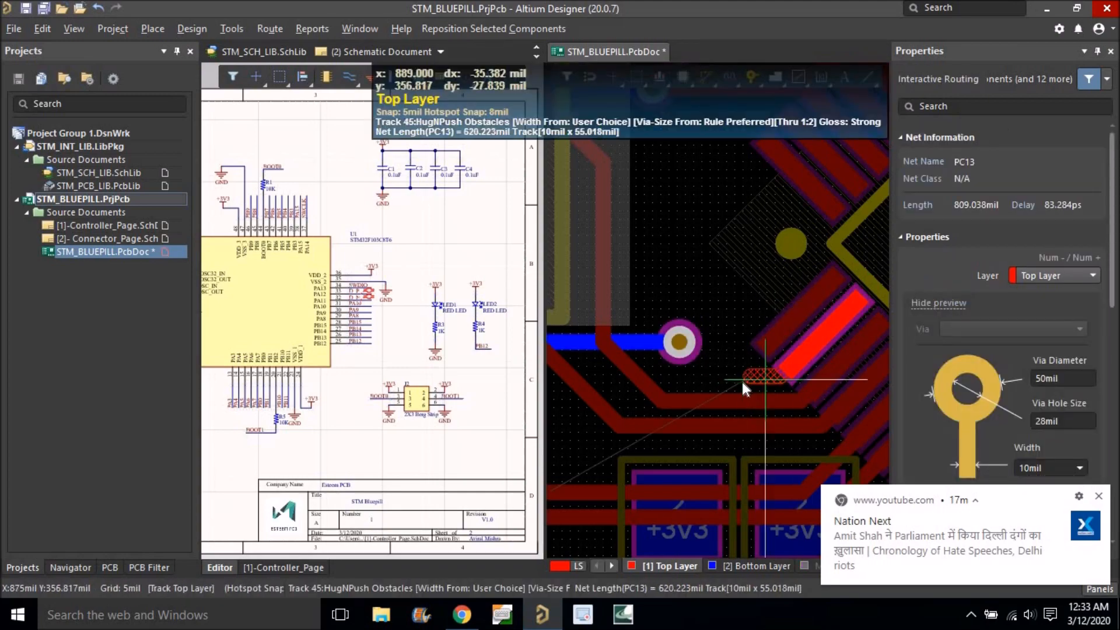
left_click(681, 344)
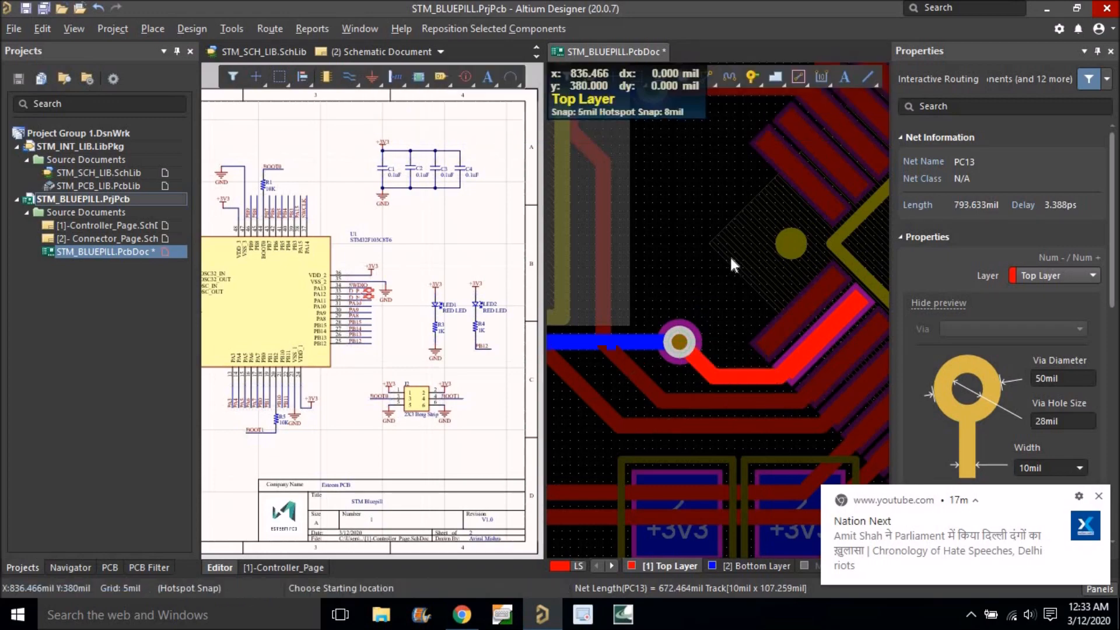
right_click(728, 256)
Examine the whole board, the microcontroller's fan-out and the upper header row for nets still to route.
scroll(710, 257, "down", 7, "ctrl")
left_click(712, 350)
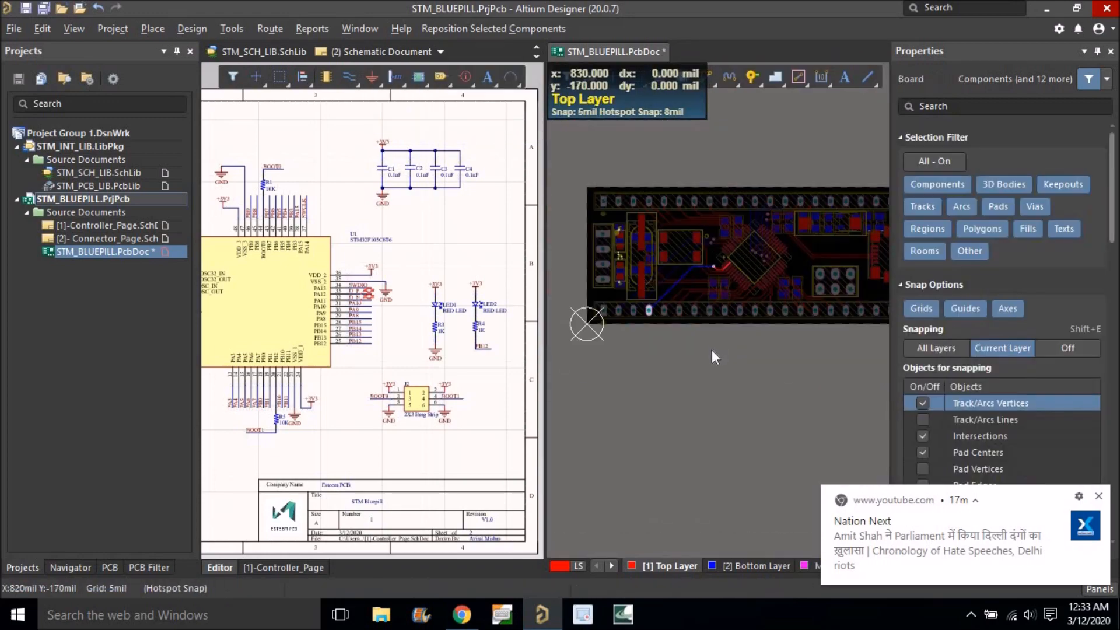
right_click_drag(709, 351, 737, 391)
scroll(727, 378, "down", 1, "ctrl")
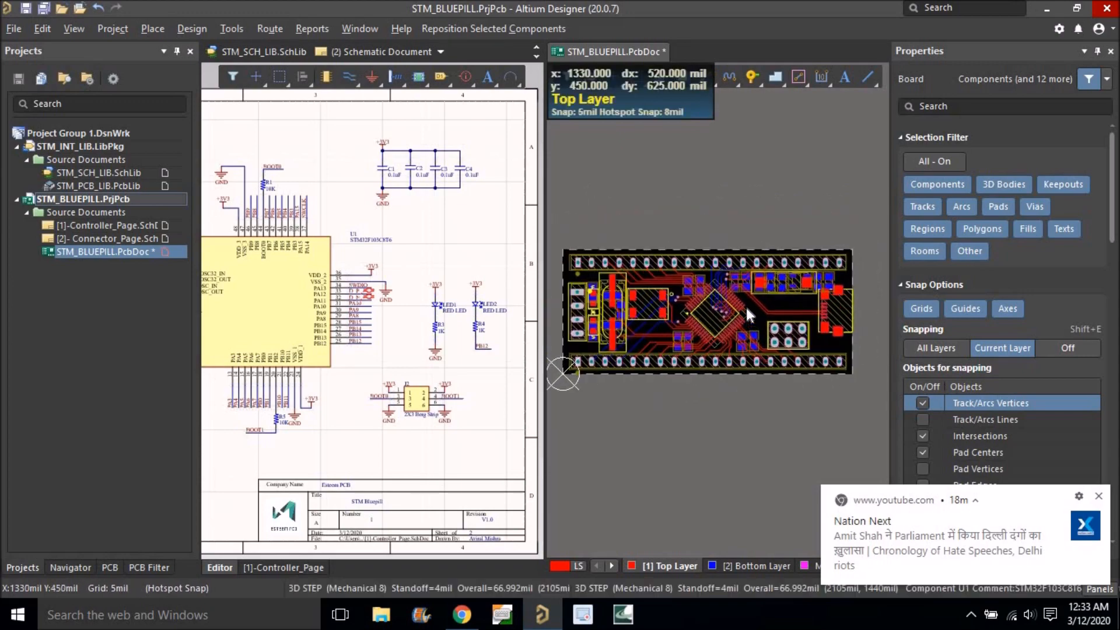
scroll(745, 305, "up", 8, "ctrl")
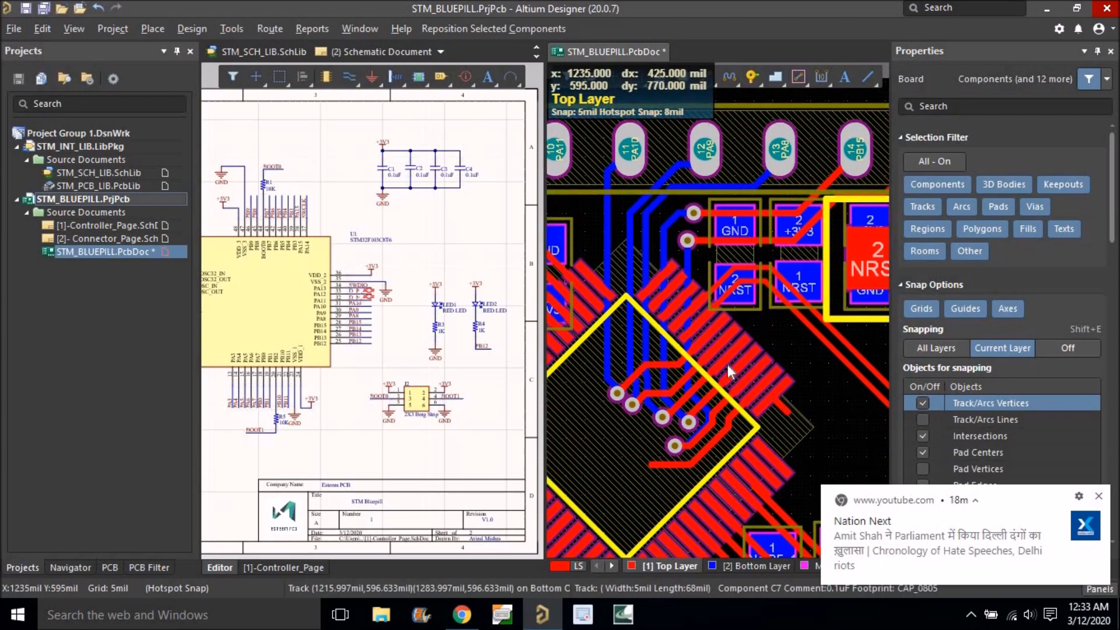
right_click_drag(727, 367, 682, 381)
right_click_drag(752, 359, 703, 376)
scroll(793, 247, "down", 2, "ctrl")
right_click_drag(791, 239, 763, 221)
scroll(763, 221, "down", 4, "ctrl")
scroll(819, 198, "up", 5, "ctrl")
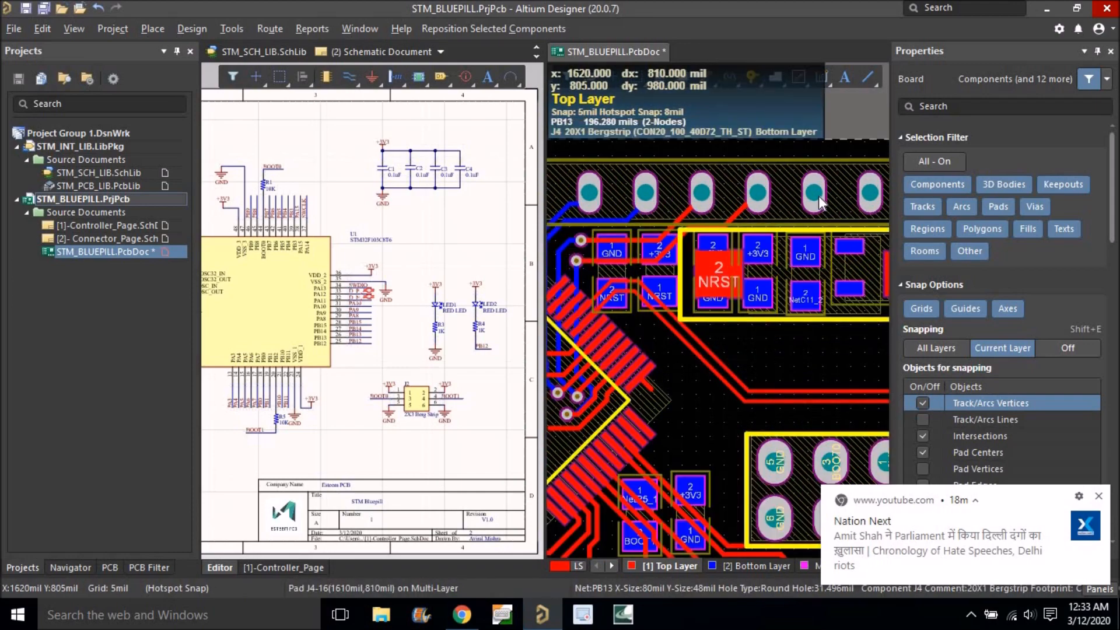
Route PB13 on the Top Layer from its header pad, between the capacitor pads, to a free end beside the PB14 via.
left_click(819, 201, "ctrl")
left_click(705, 80)
scroll(803, 225, "up", 2, "ctrl")
left_click(840, 195)
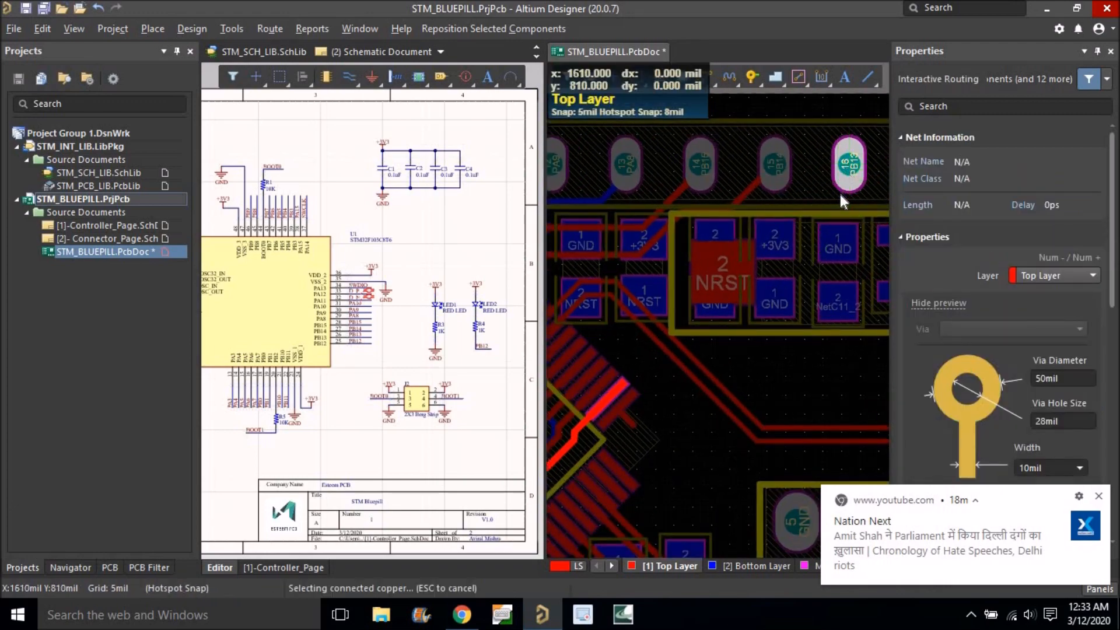
scroll(838, 192, "down", 1, "ctrl")
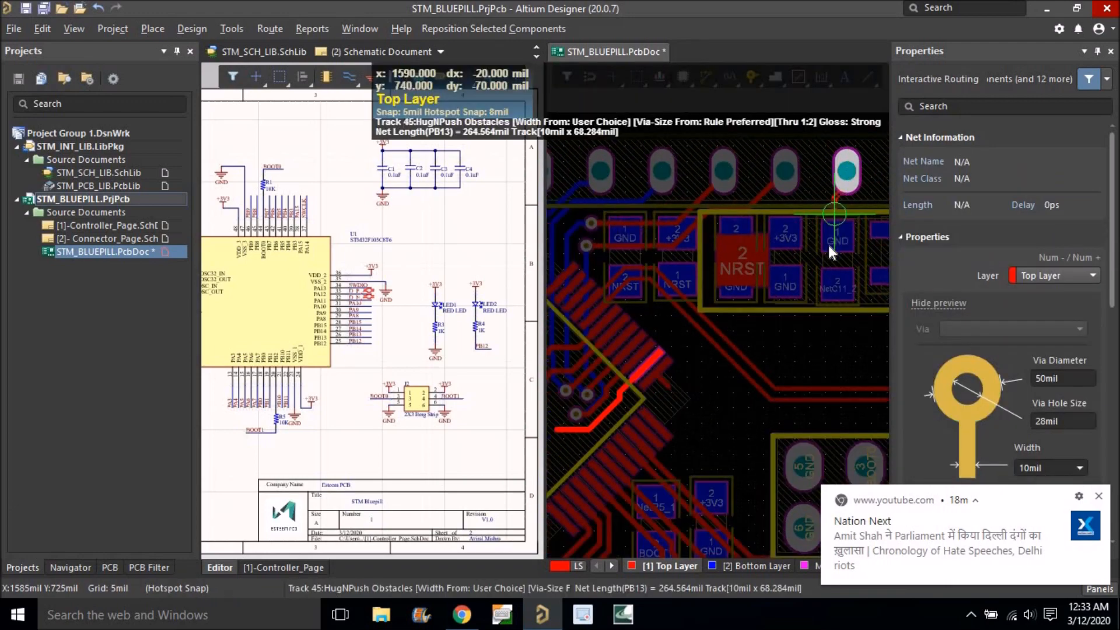
left_click(744, 212)
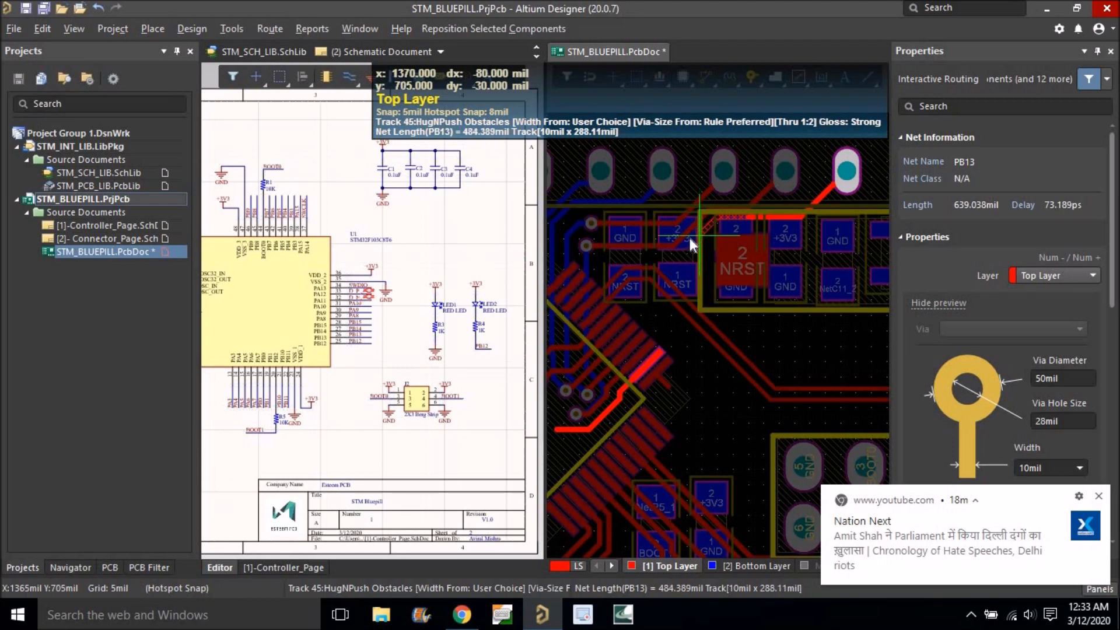
left_click(595, 256)
key("Escape")
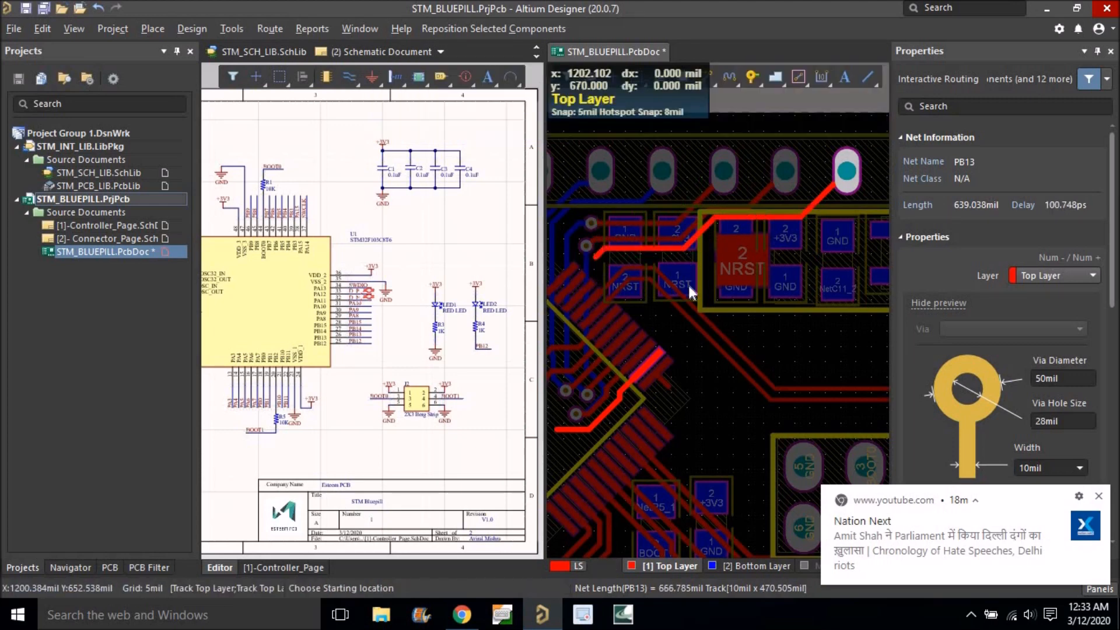
Shift the PB14 via clear of the PB13 track and straighten the free end of the PB13 track.
right_click_drag(651, 272, 809, 290)
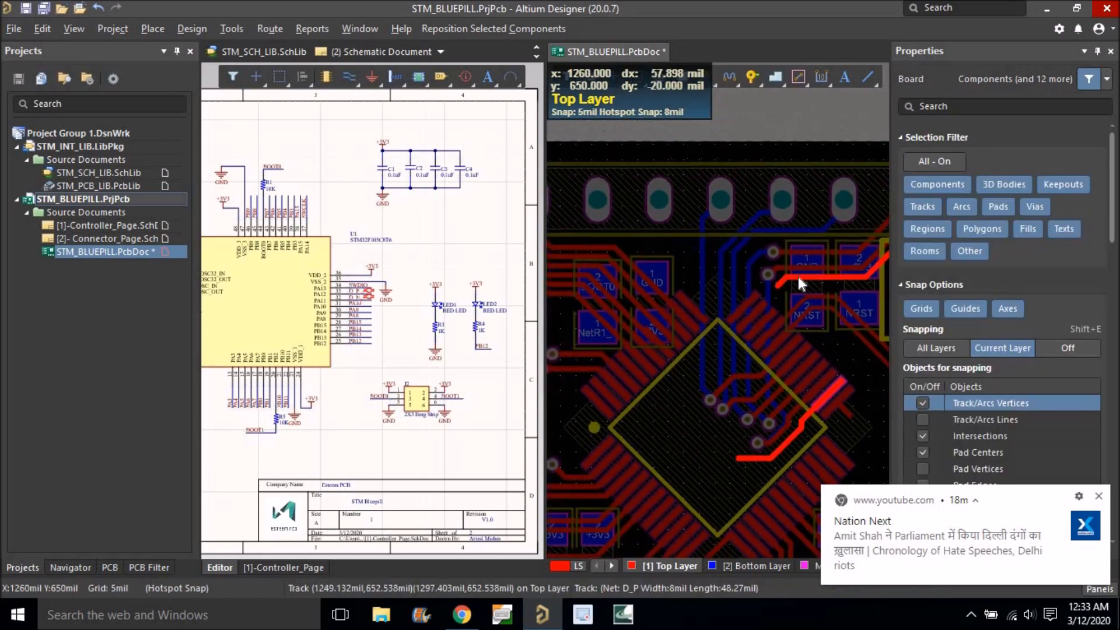
scroll(809, 290, "up", 5, "ctrl")
left_click_drag(719, 252, 672, 270)
left_click_drag(742, 298, 721, 260)
right_click_drag(744, 303, 704, 270)
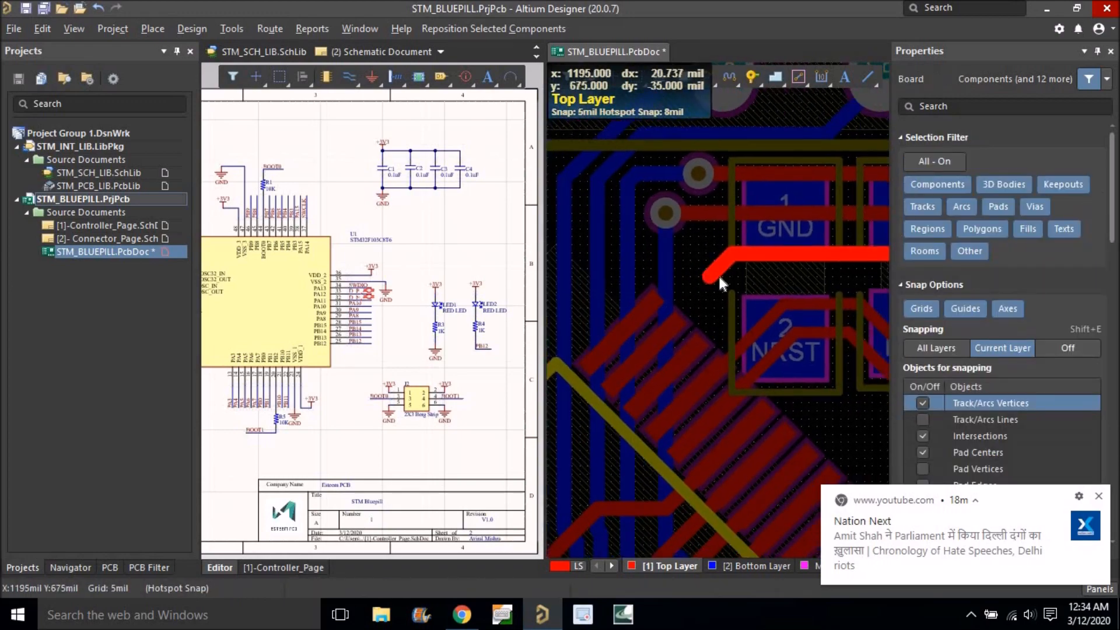
left_click_drag(712, 273, 739, 288)
Paste a via below the PB14 via and align it with the free end of the header-side PB13 track.
right_click(739, 285)
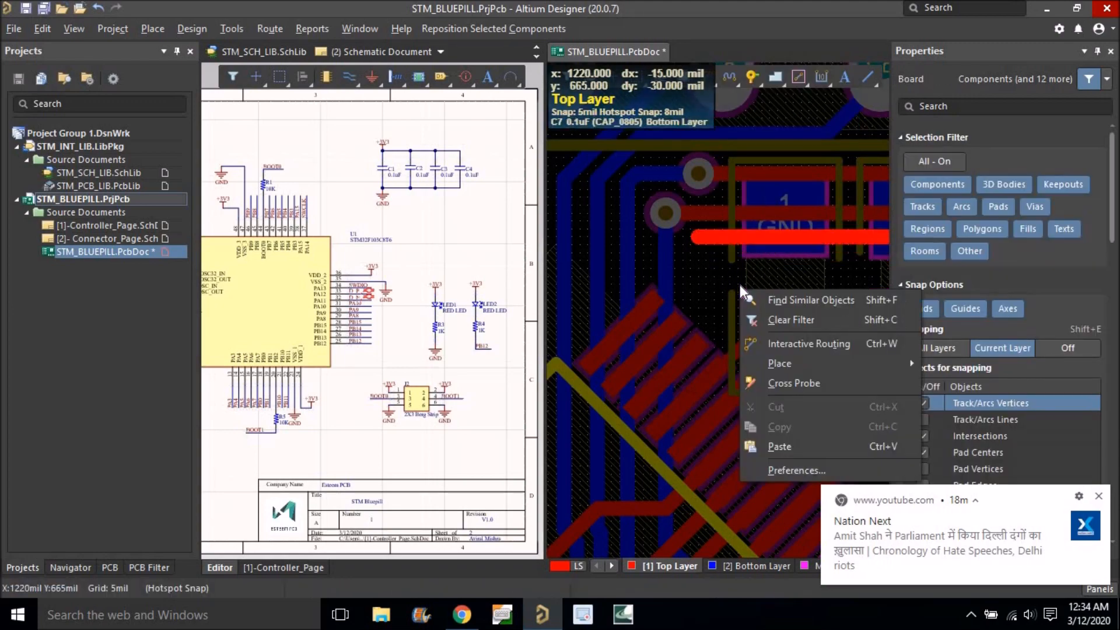
right_click_drag(719, 282, 715, 298)
key("ctrl+v")
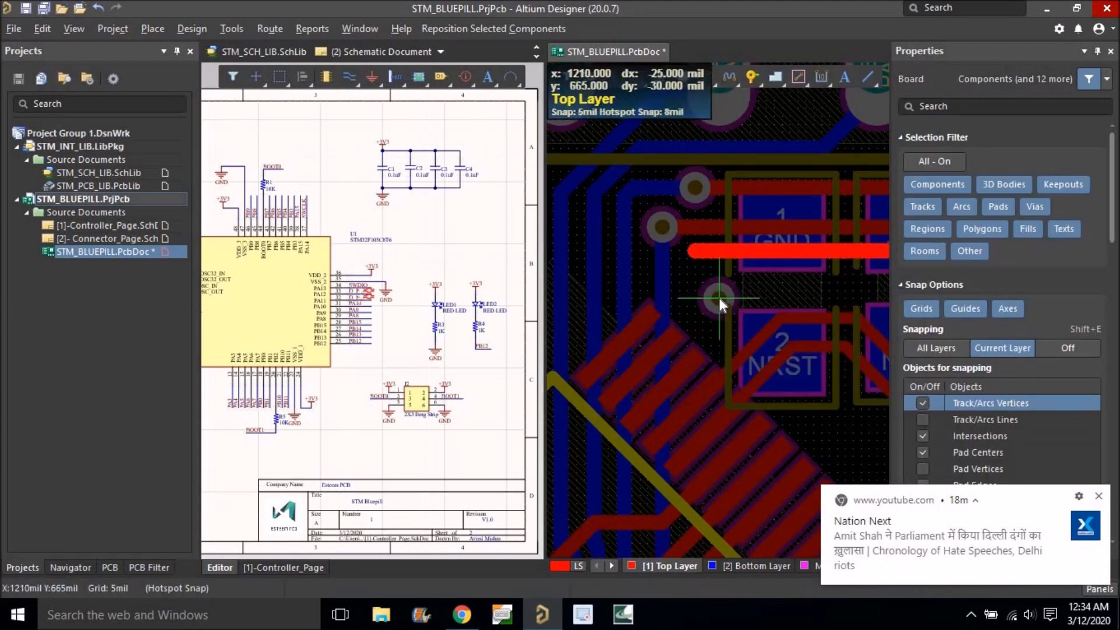
left_click(702, 264)
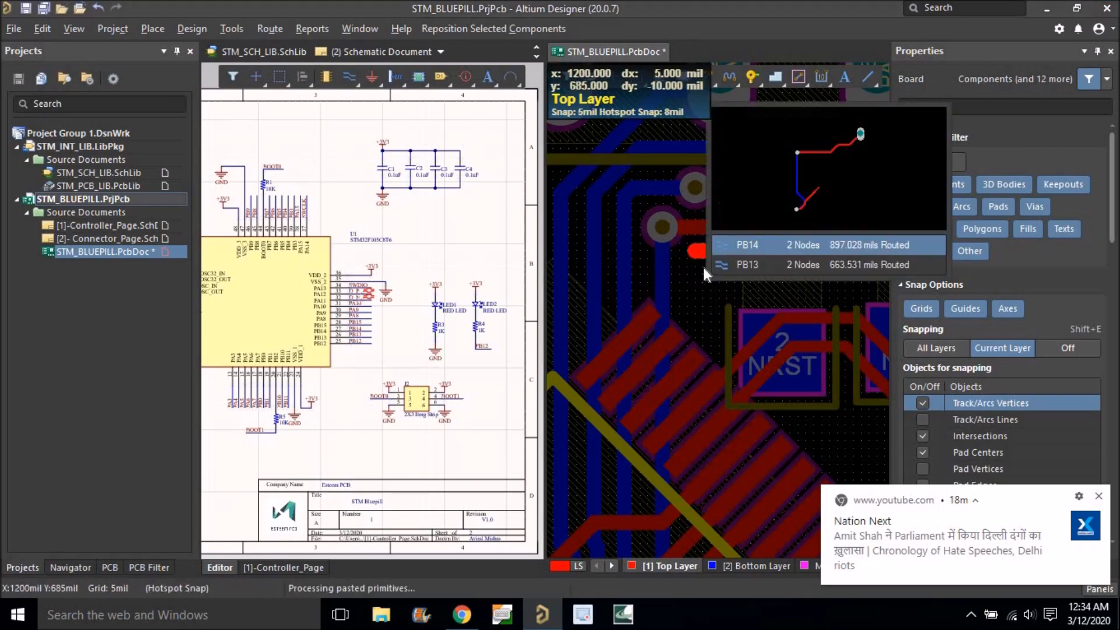
left_click(714, 262)
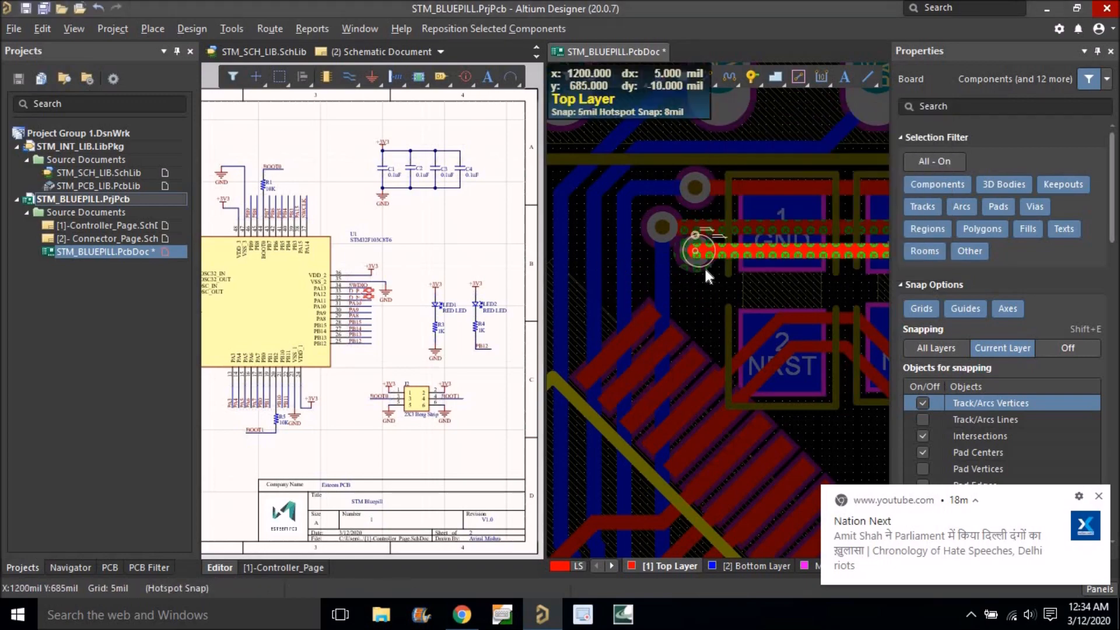
scroll(704, 266, "up", 2, "ctrl")
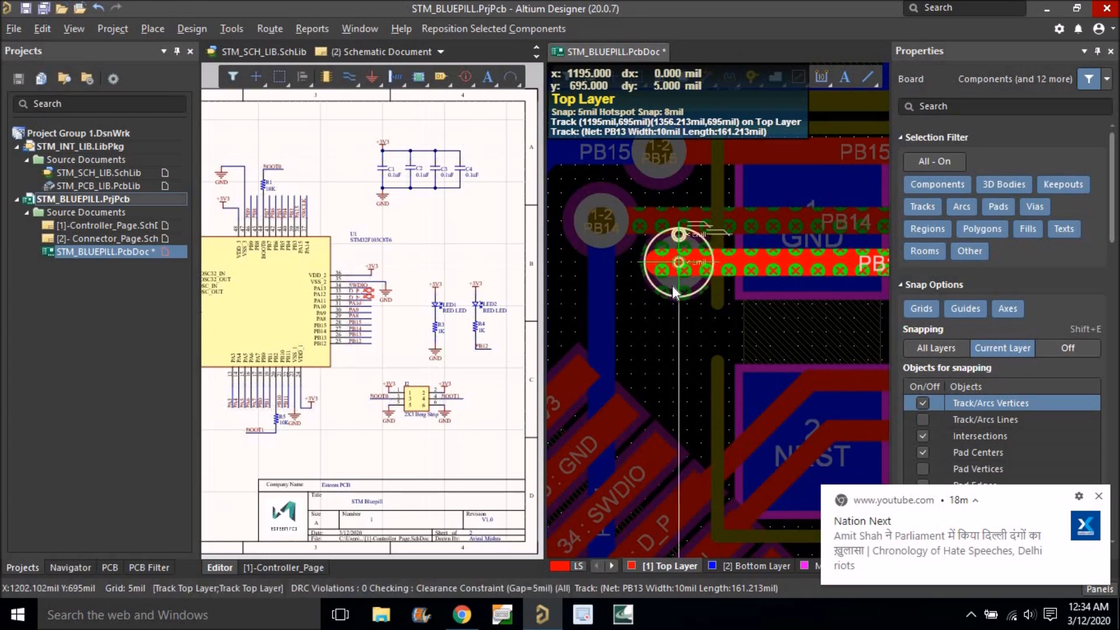
left_click(670, 270)
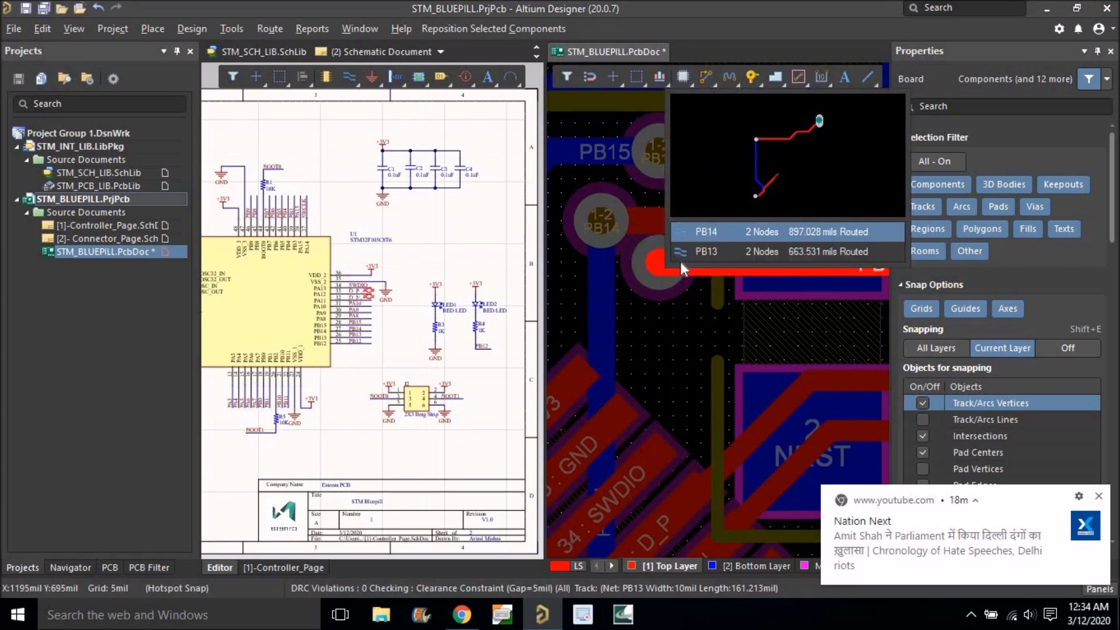
left_click(680, 260)
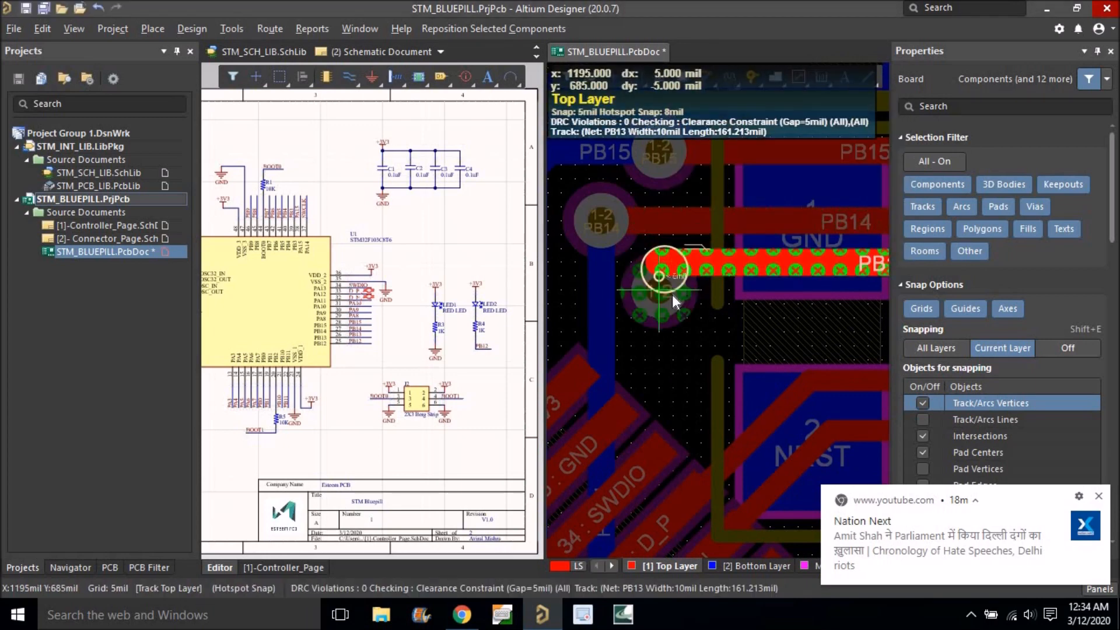
left_click(672, 295)
left_click_drag(691, 268, 679, 287)
Place a via at the free end of the PB13 track inside the microcontroller outline.
scroll(670, 268, "down", 4, "ctrl")
right_click_drag(672, 261, 680, 227)
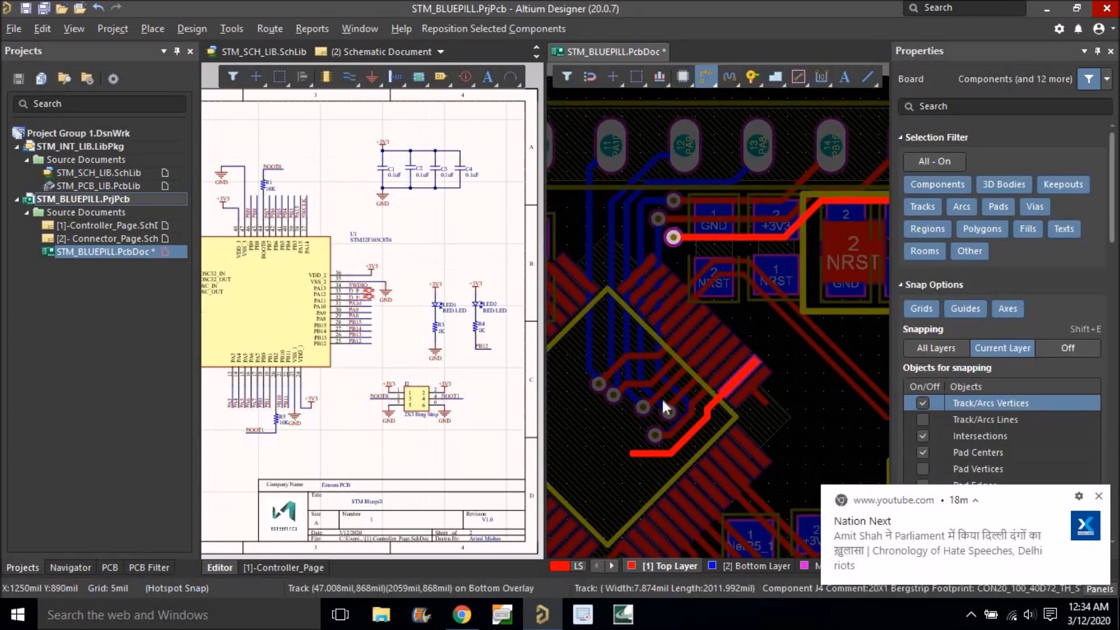
right_click(630, 454)
right_click_drag(669, 380, 702, 277)
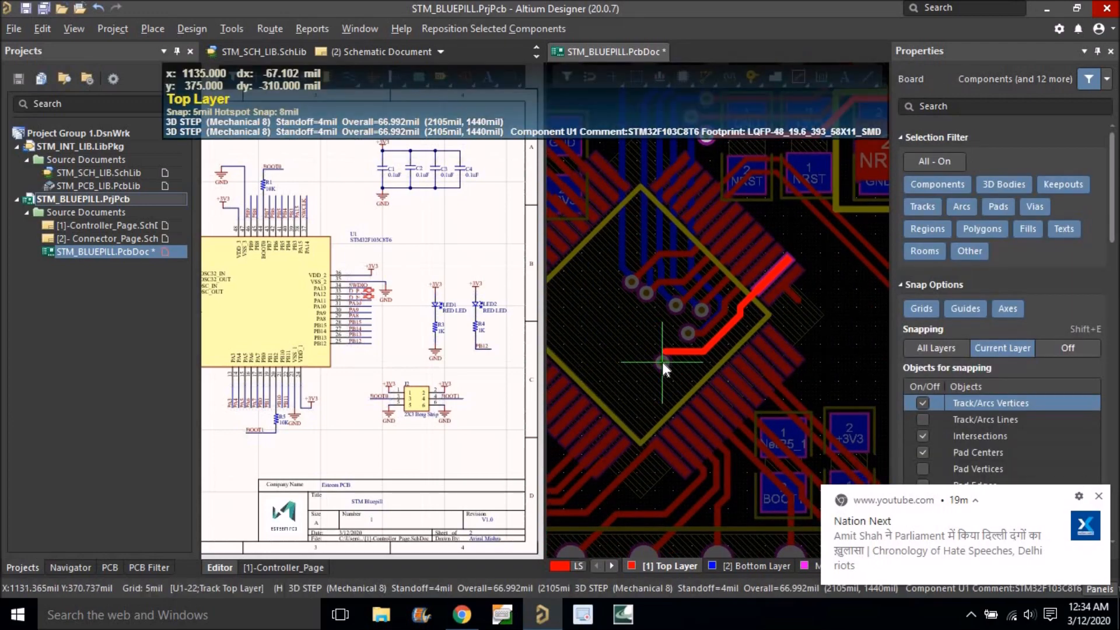
right_click_drag(662, 362, 666, 348)
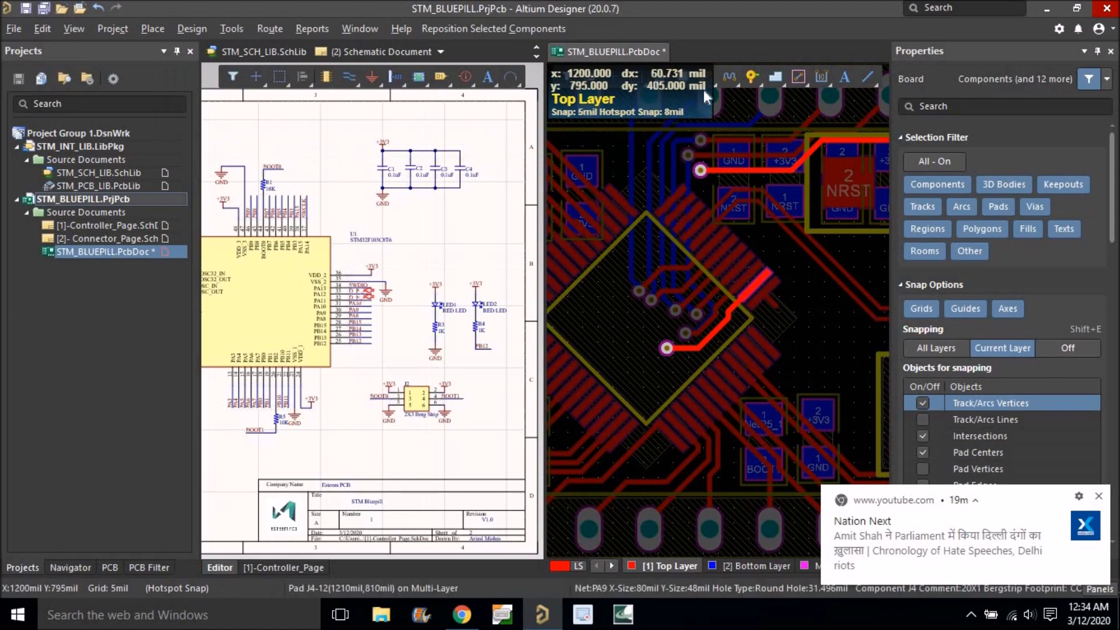
Route PB13 on the Bottom Layer between the via inside the microcontroller outline and the header-side via.
key("ctrl+w")
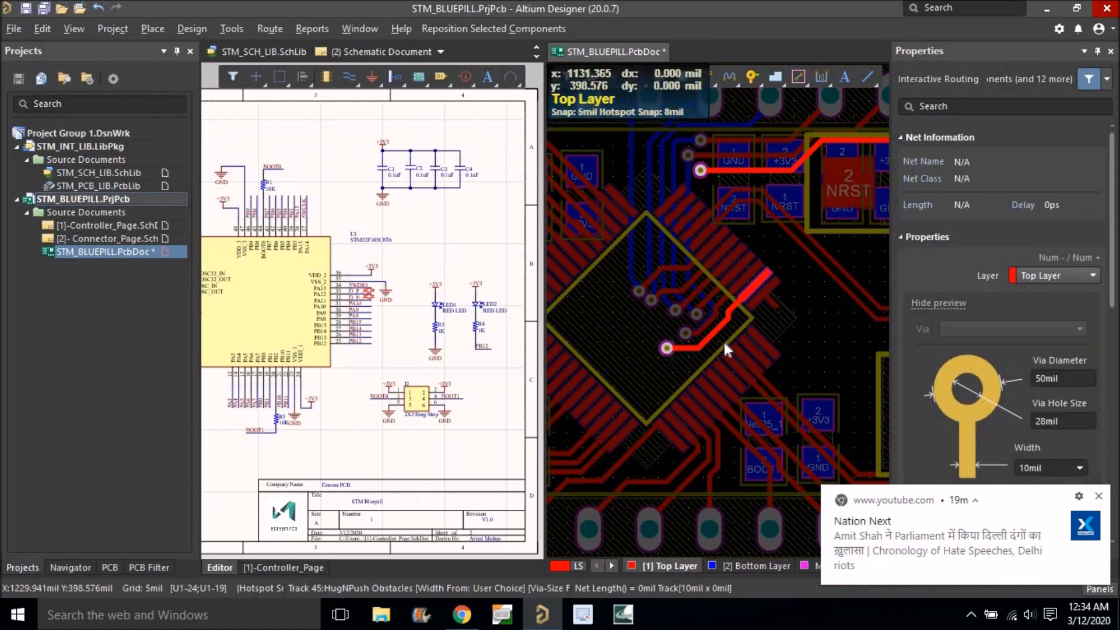
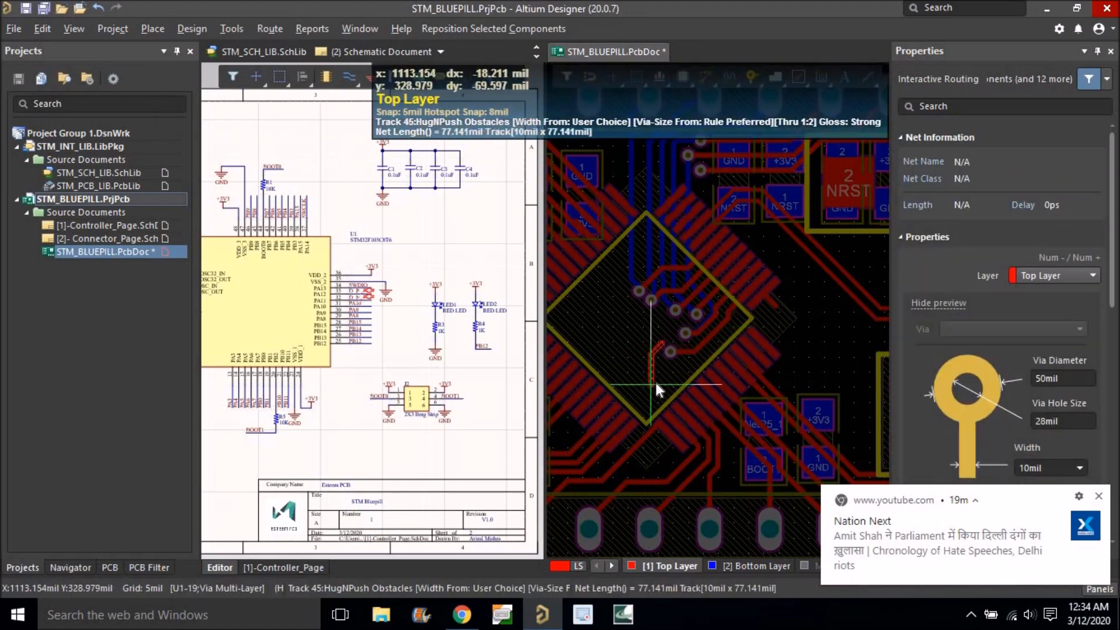
left_click(669, 355)
left_click(668, 352)
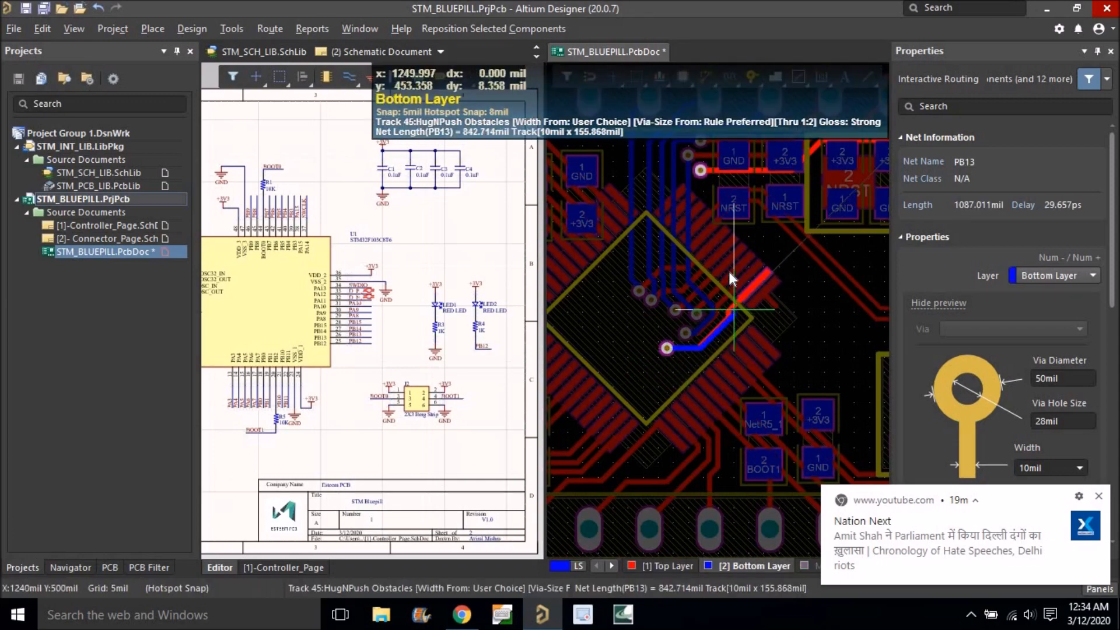
left_click(699, 171)
scroll(719, 256, "down", 2, "ctrl")
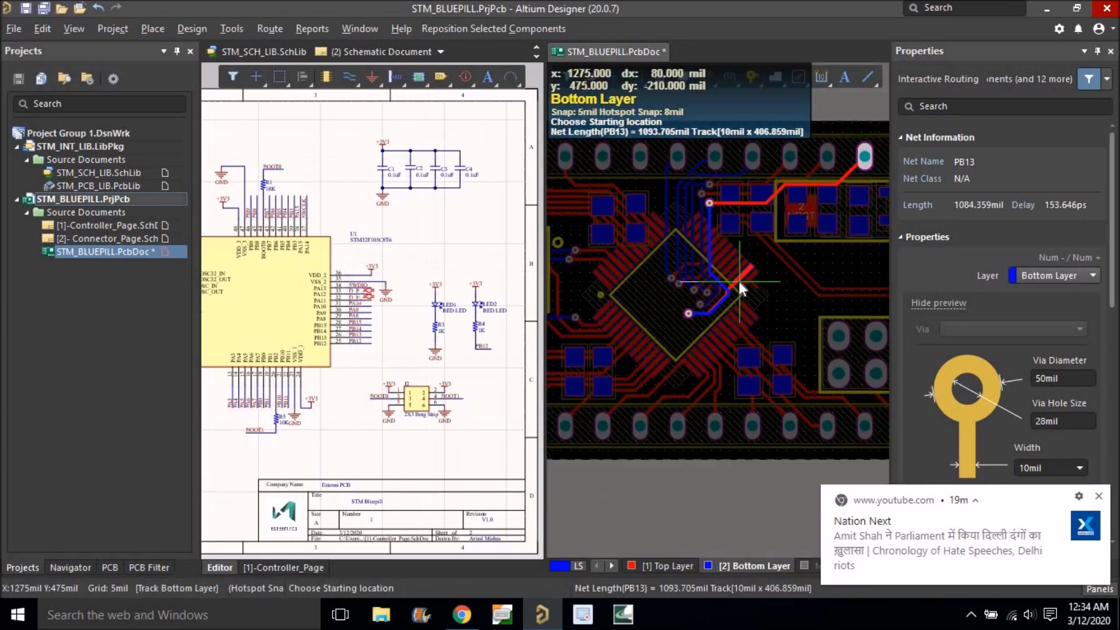
key("Escape")
Place a via at the end of the short PB12 track outside the microcontroller pad.
scroll(736, 286, "up", 3, "ctrl")
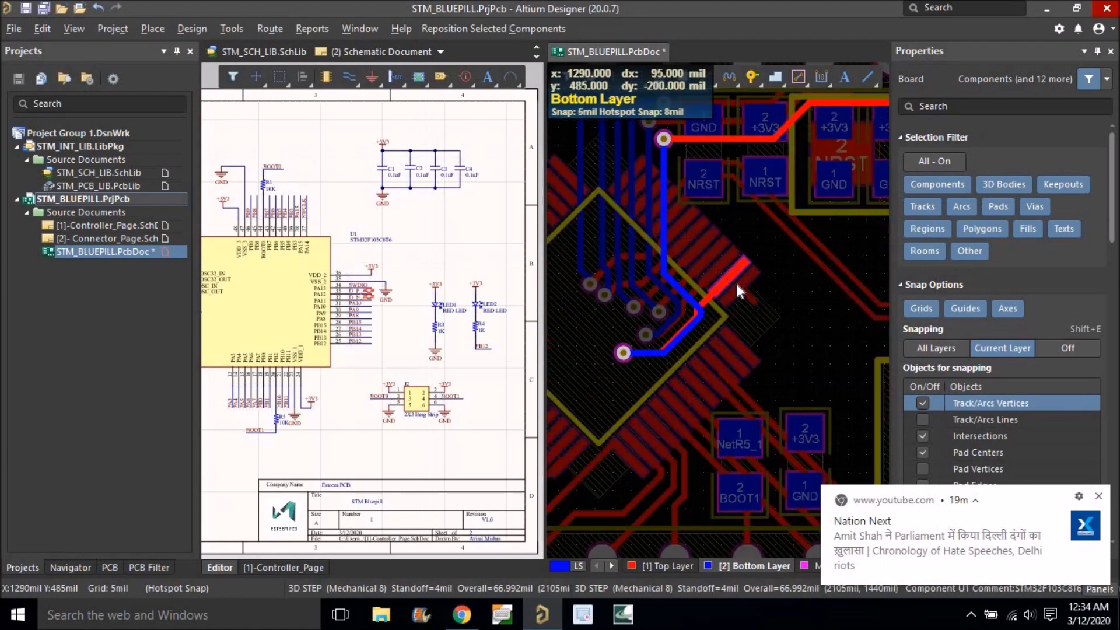
scroll(736, 284, "up", 3, "ctrl")
scroll(728, 288, "down", 4, "ctrl")
right_click_drag(738, 296, 738, 378)
left_click(724, 369)
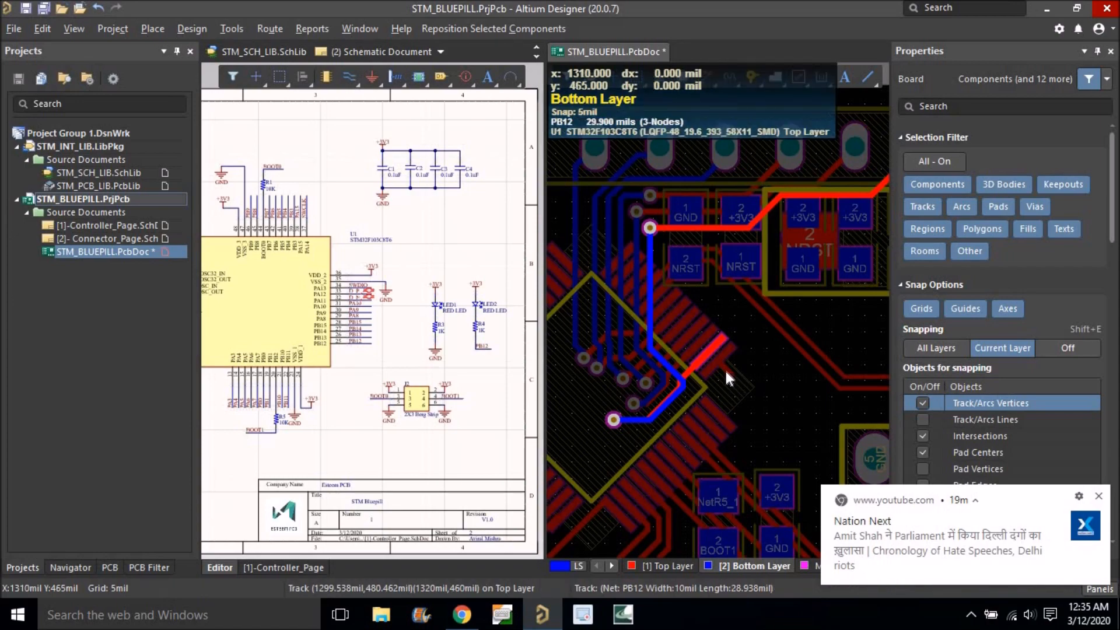
scroll(726, 372, "down", 2, "ctrl")
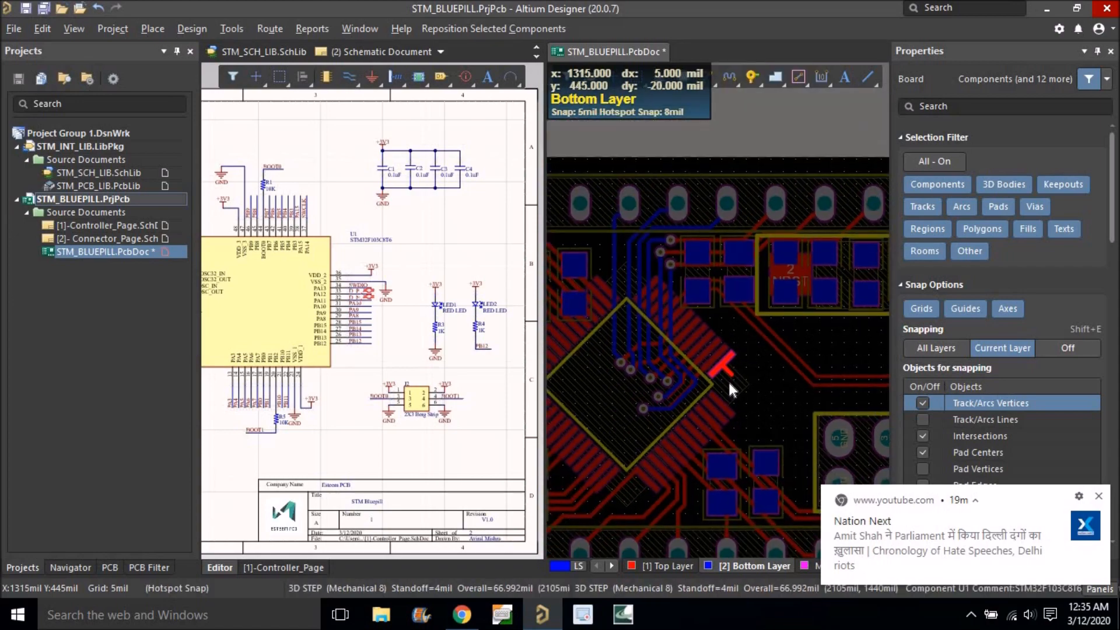
key("ctrl+w")
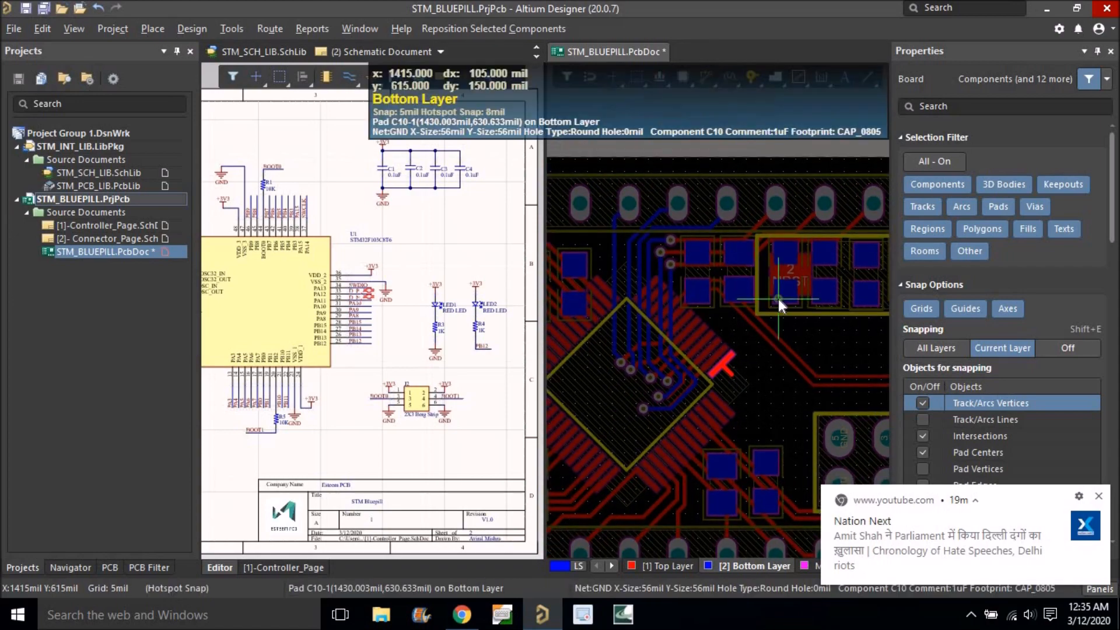
scroll(743, 377, "up", 2, "ctrl")
left_click(725, 373)
right_click(739, 384)
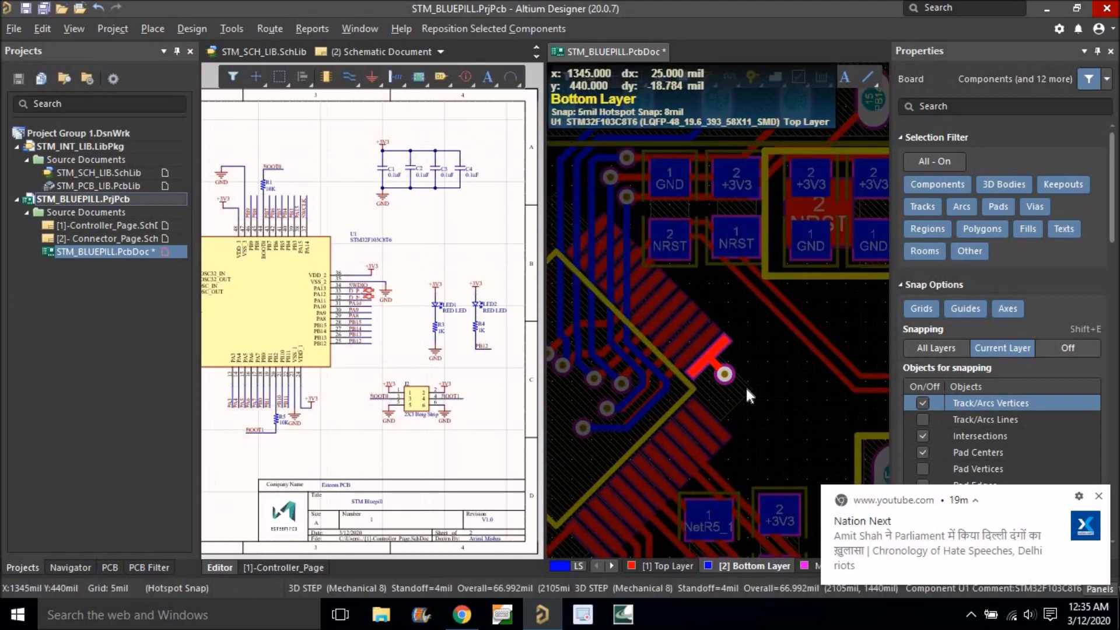
scroll(703, 336, "up", 2, "ctrl")
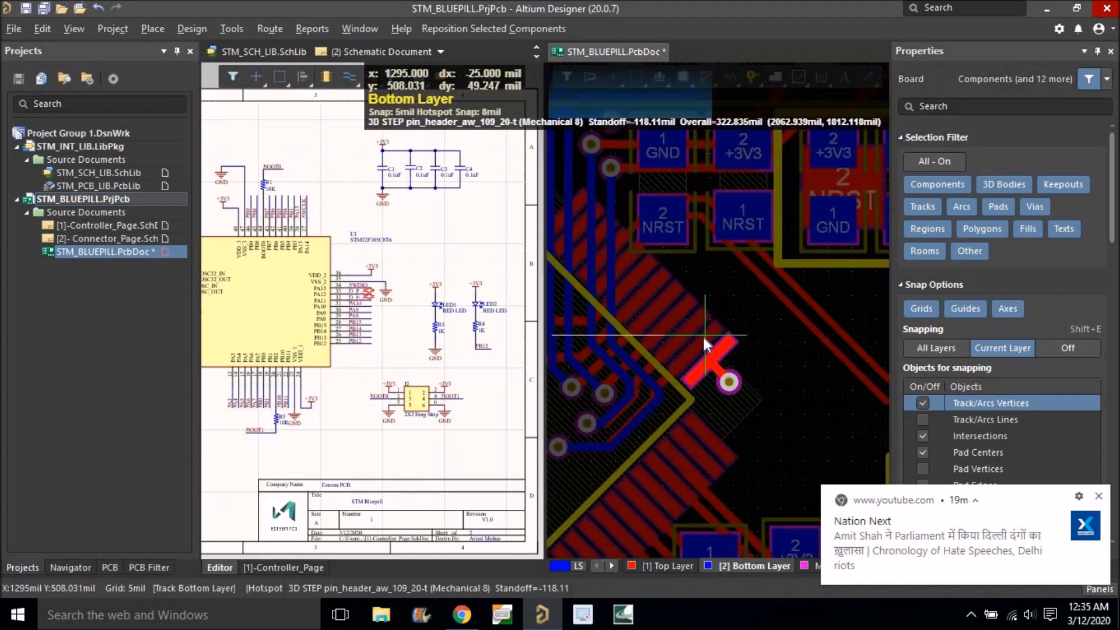
Route PB12 on the Bottom Layer from the via beside its microcontroller pad to a point below the header-side PB13 via.
left_click(731, 386)
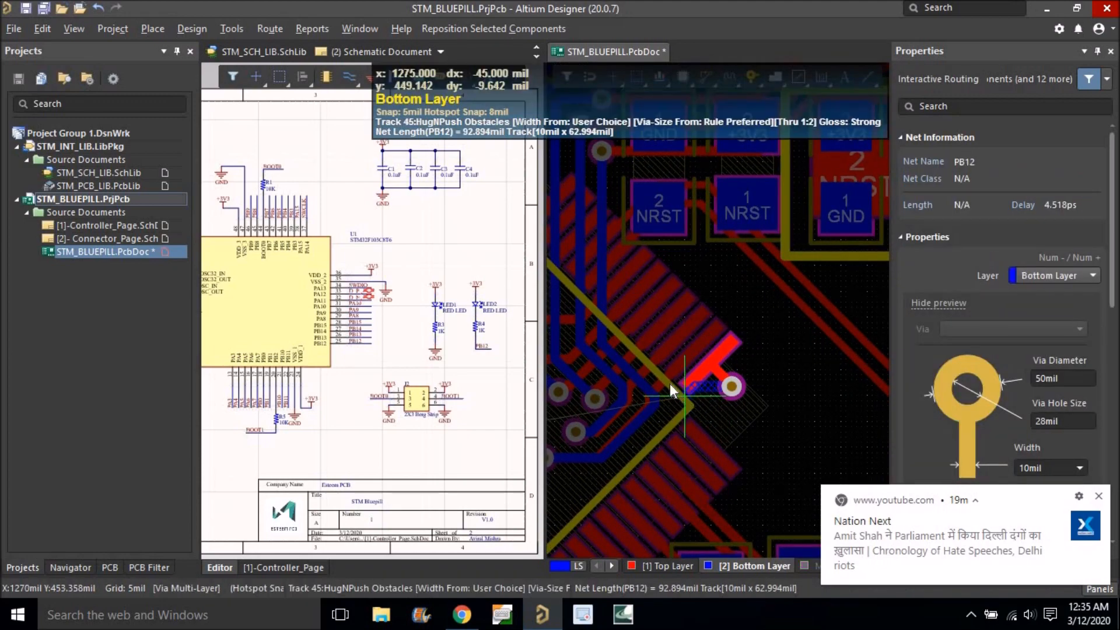
left_click(621, 172)
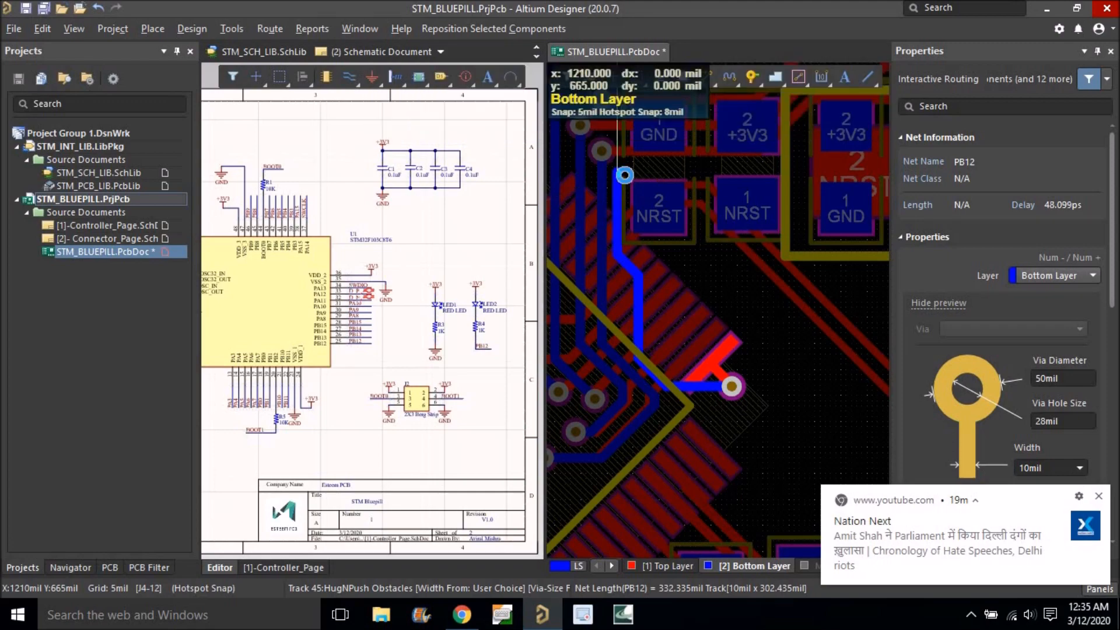
right_click_drag(569, 241, 685, 364)
right_click(645, 302)
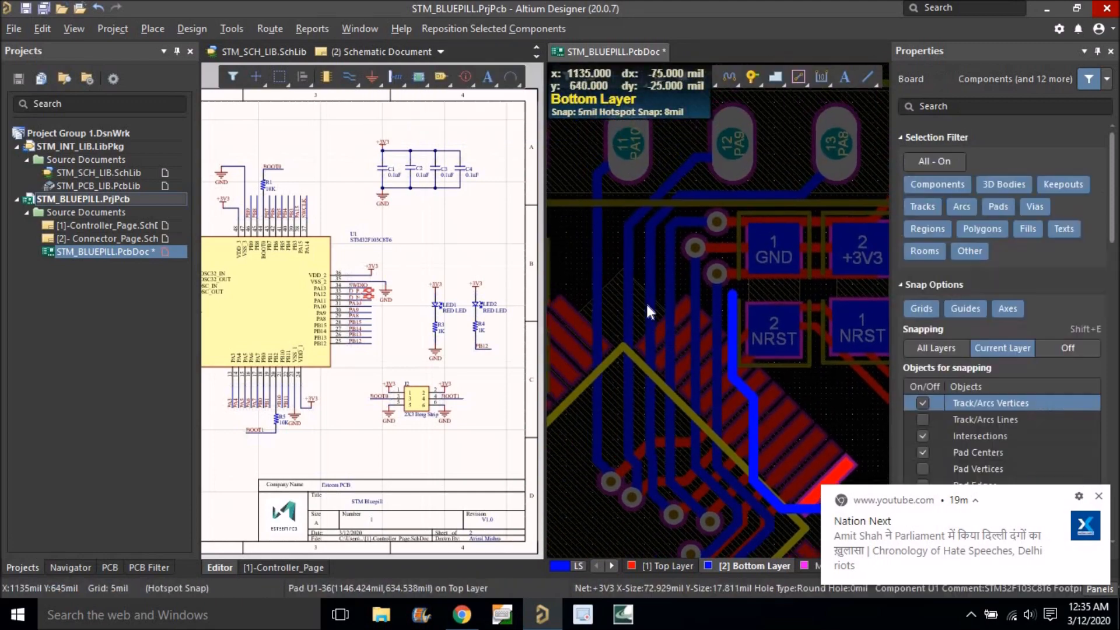
Slide the PA9, PB15 and neighbouring Bottom Layer tracks closer together toward the PA10 track below the header.
left_click_drag(625, 254, 613, 257)
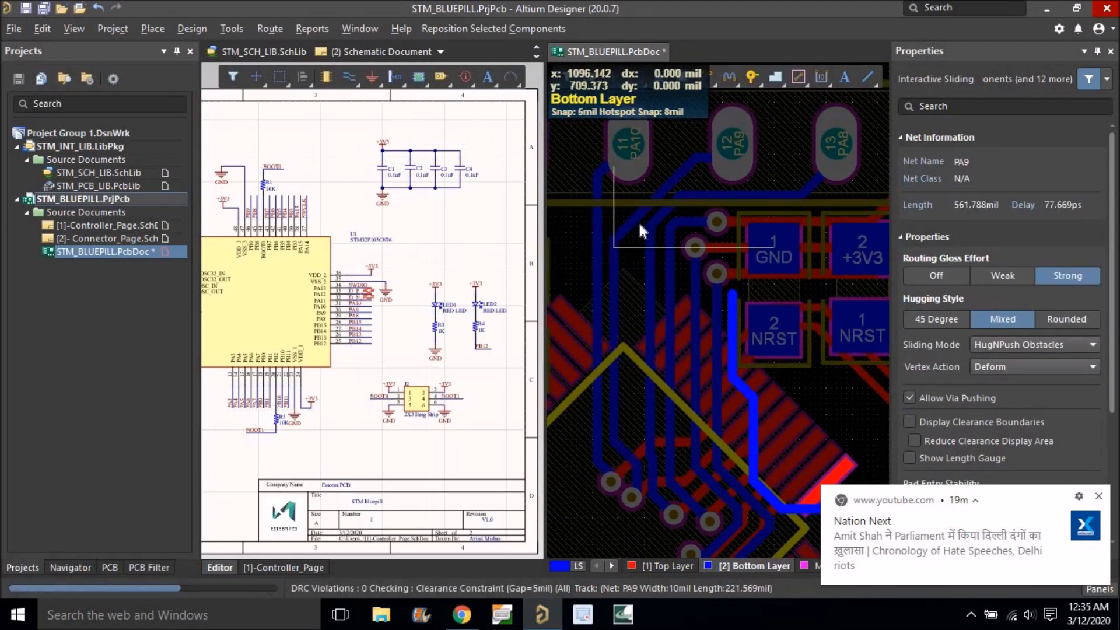
left_click_drag(633, 217, 626, 211)
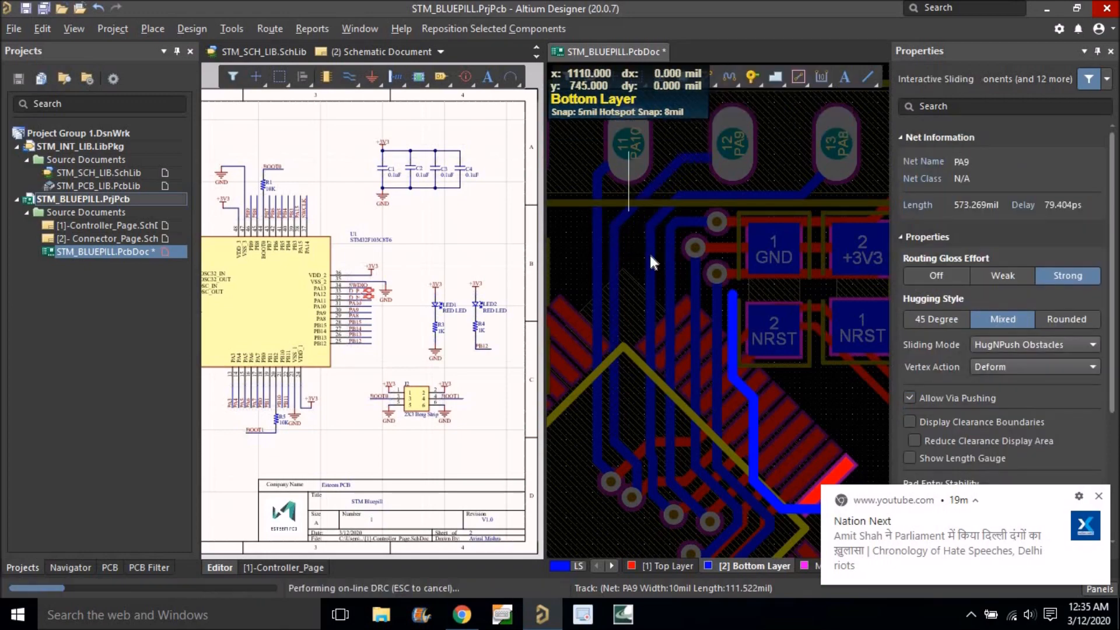
mouse_move(647, 254)
left_mouse_down()
mouse_move(629, 255)
mouse_move(634, 223)
mouse_move(648, 263)
mouse_move(631, 260)
left_mouse_up()
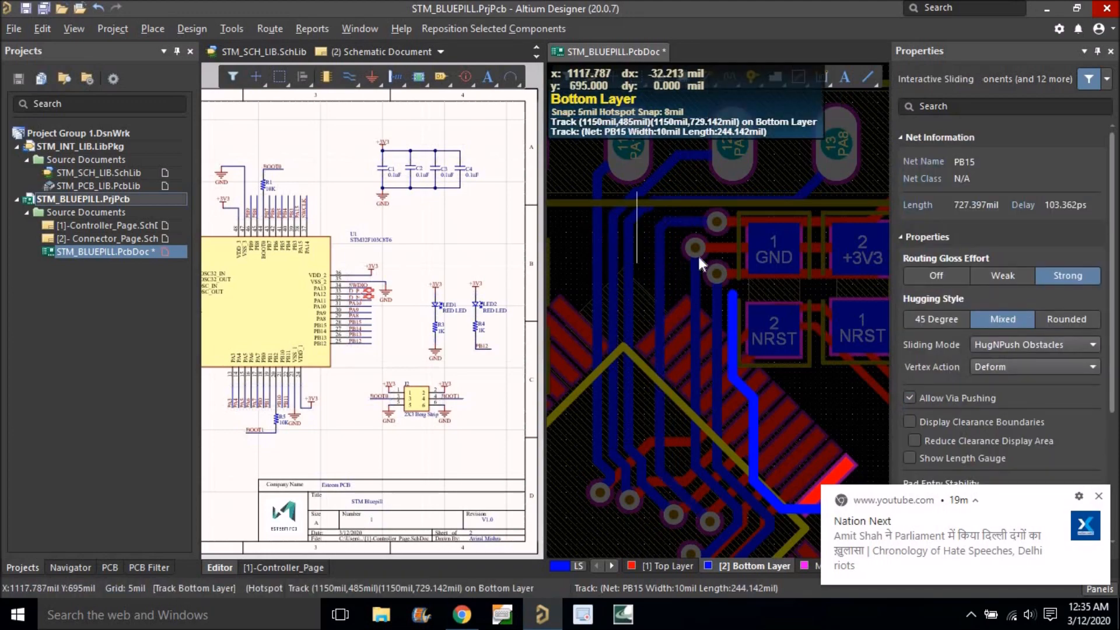
left_click_drag(677, 198, 680, 200)
left_click_drag(661, 266, 674, 216)
Move the header-side PB13 via closer to the neighbouring vias and delete its leftover short Top Layer track.
scroll(686, 258, "up", 2, "ctrl")
left_click_drag(730, 288, 703, 265)
left_click(729, 284)
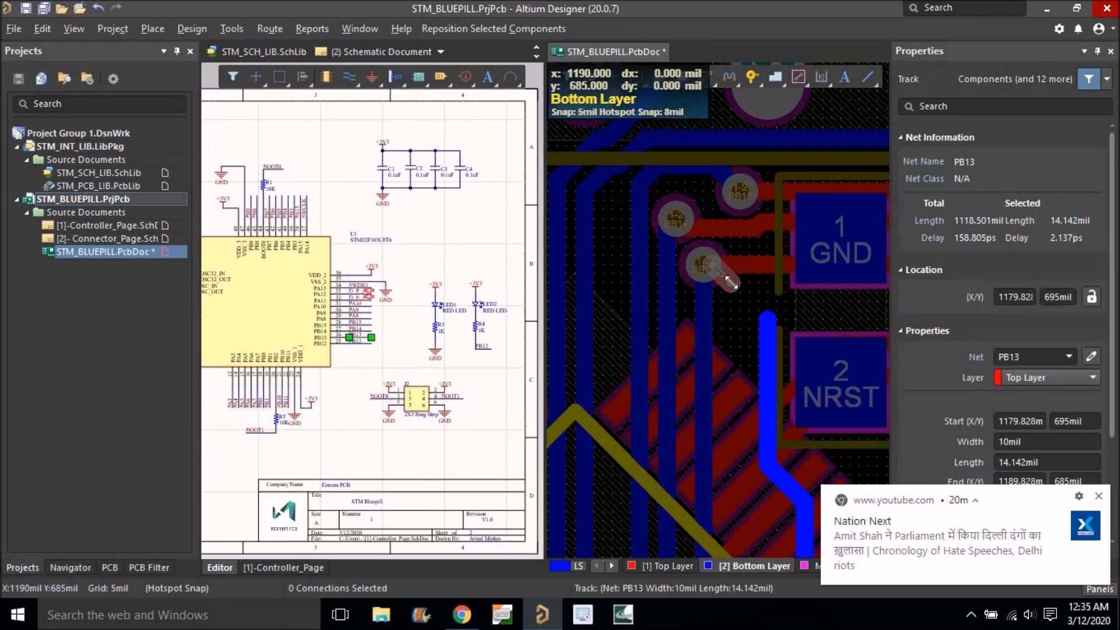
key("Delete")
Pull the free end of the Bottom Layer PB12 track toward the PB13 via and place a via on it.
key("Home")
scroll(736, 315, "up", 1, "ctrl")
left_click_drag(736, 315, 719, 301)
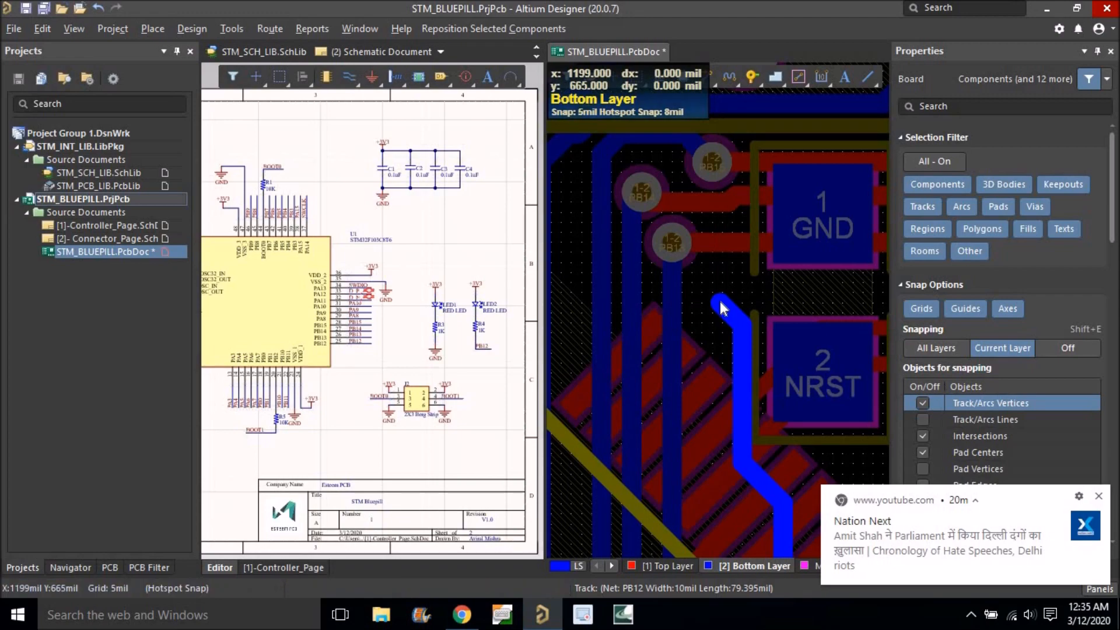
key("p")
key("v")
left_click(722, 303)
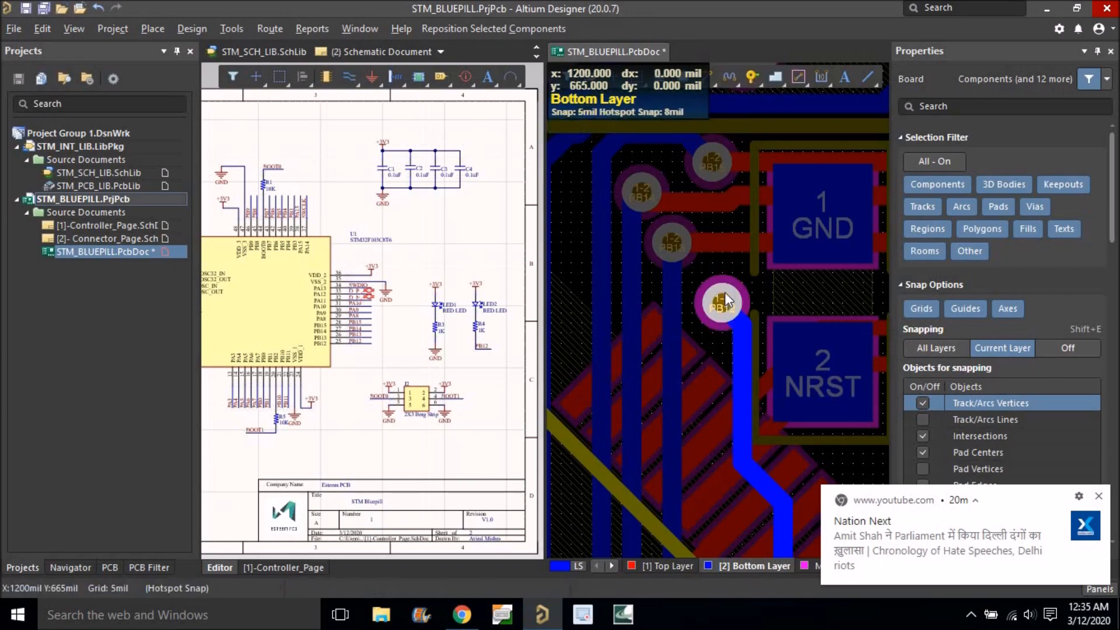
Route PB12 on the Top Layer from the new via, between the GND and NRST pads, to its header pad.
scroll(725, 296, "down", 4, "ctrl")
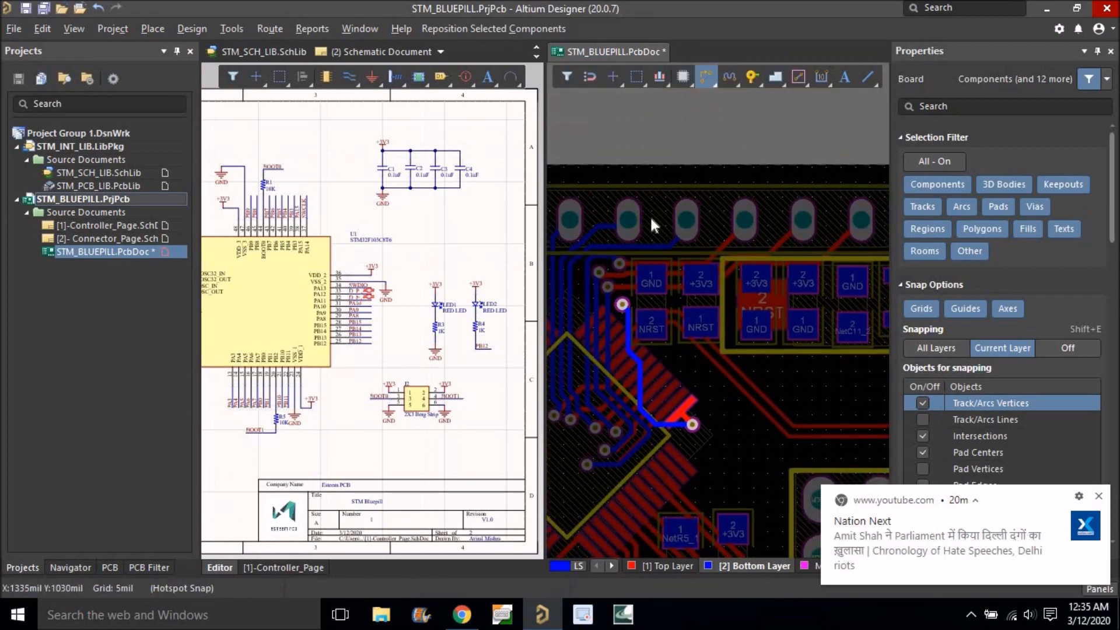
scroll(618, 311, "up", 1, "ctrl")
left_click(622, 303)
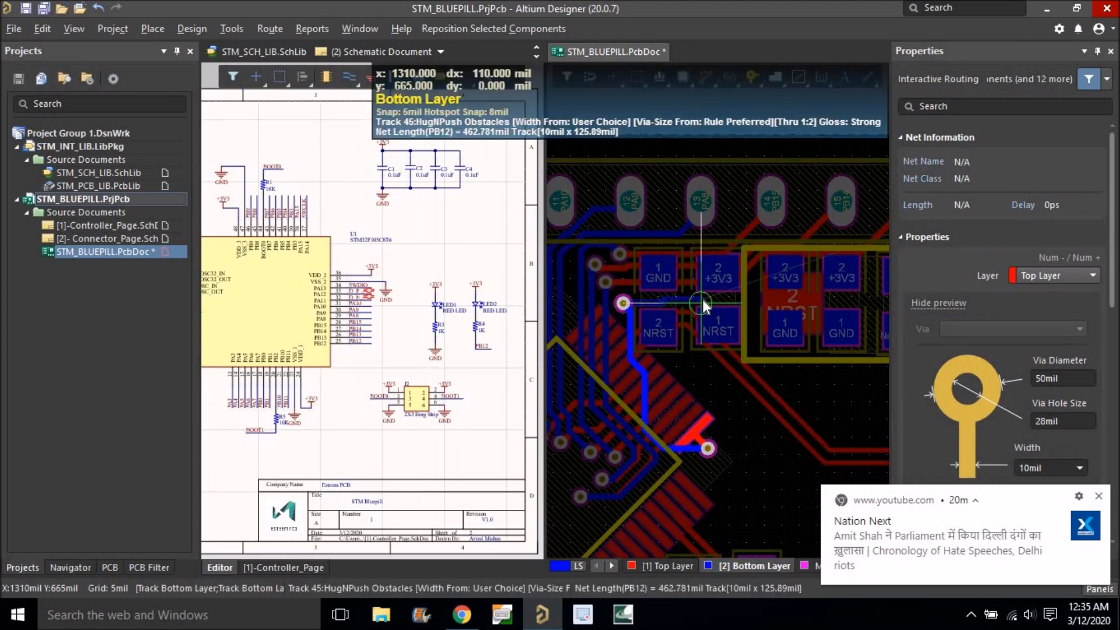
key("KP_Multiply")
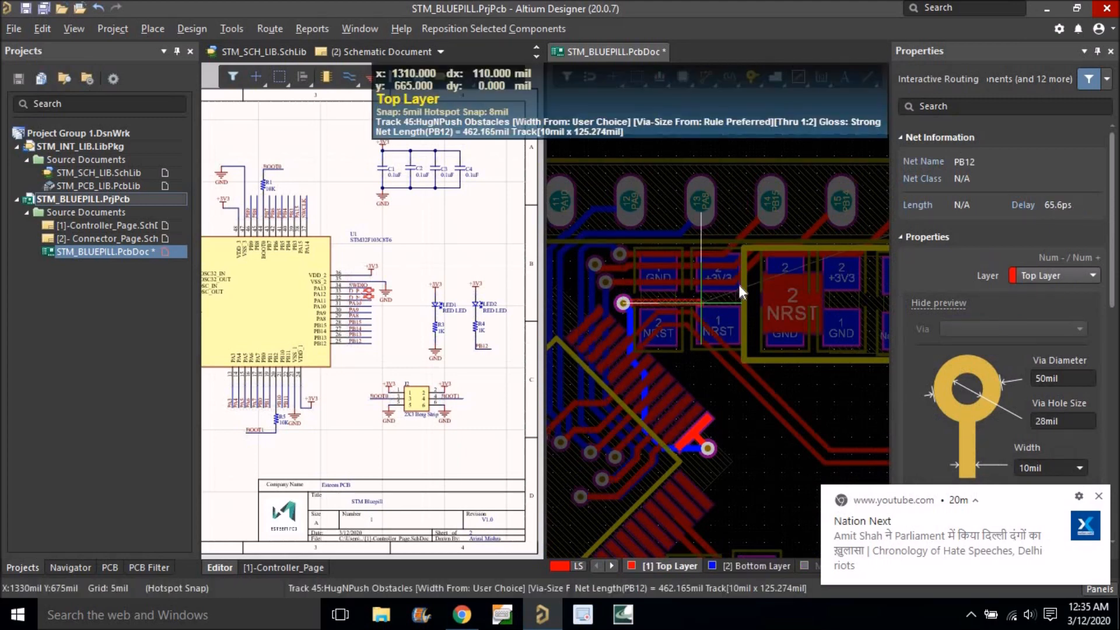
left_click(758, 263)
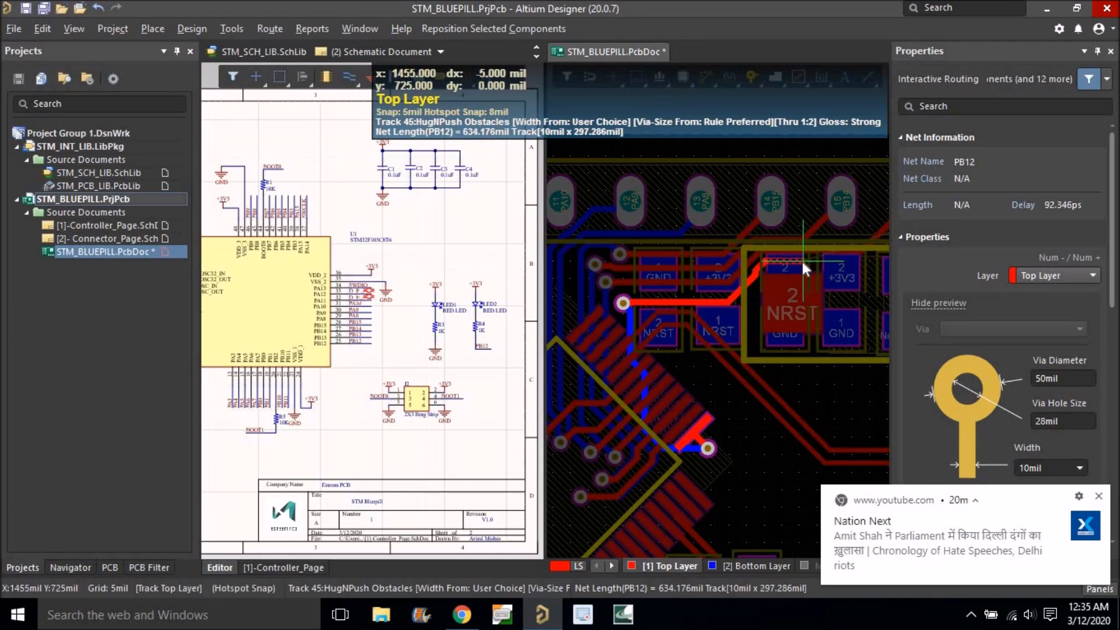
scroll(804, 267, "down", 2, "ctrl")
scroll(800, 261, "down", 1, "ctrl")
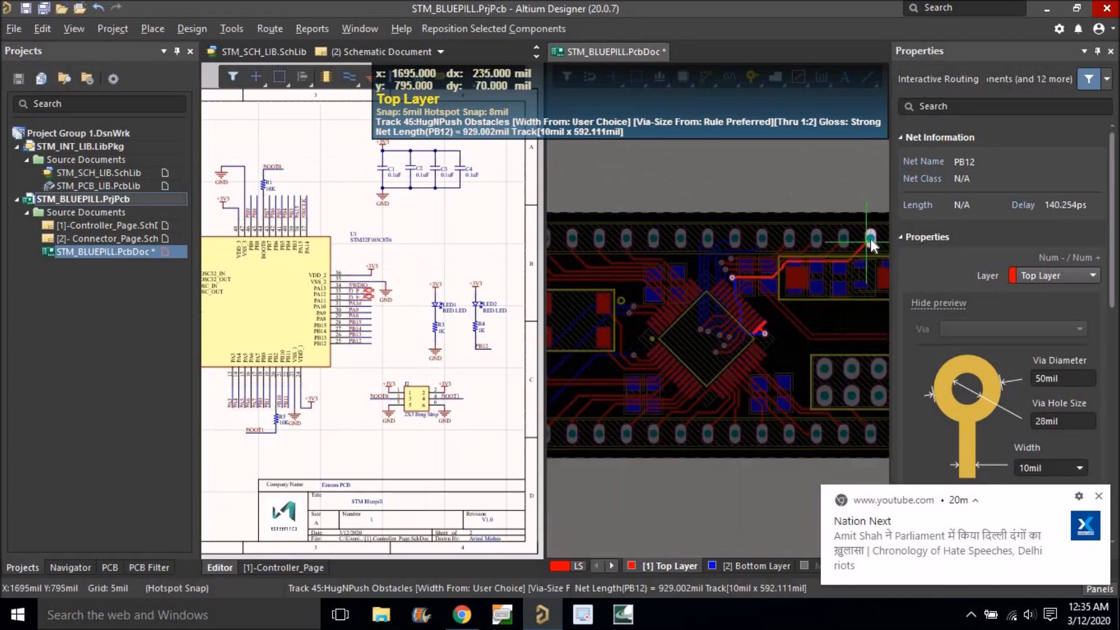
scroll(793, 261, "down", 2, "ctrl")
right_click(778, 288)
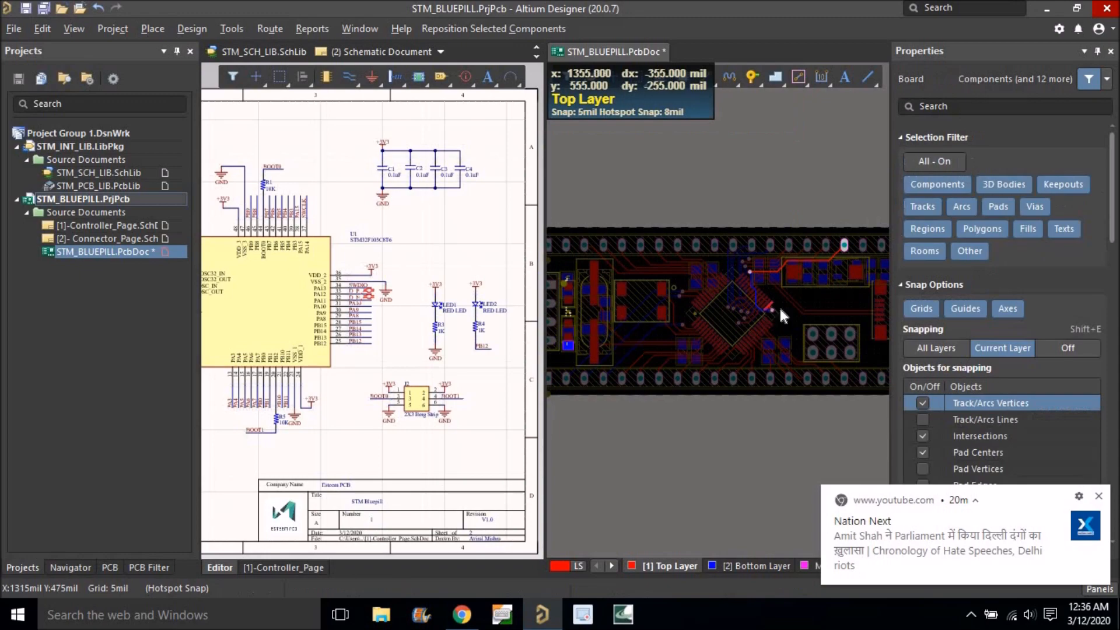
Select the parallel Bottom Layer tracks from PA10 to PB12, extend the selection to their connected routing, and gloss it.
scroll(784, 307, "up", 3, "ctrl")
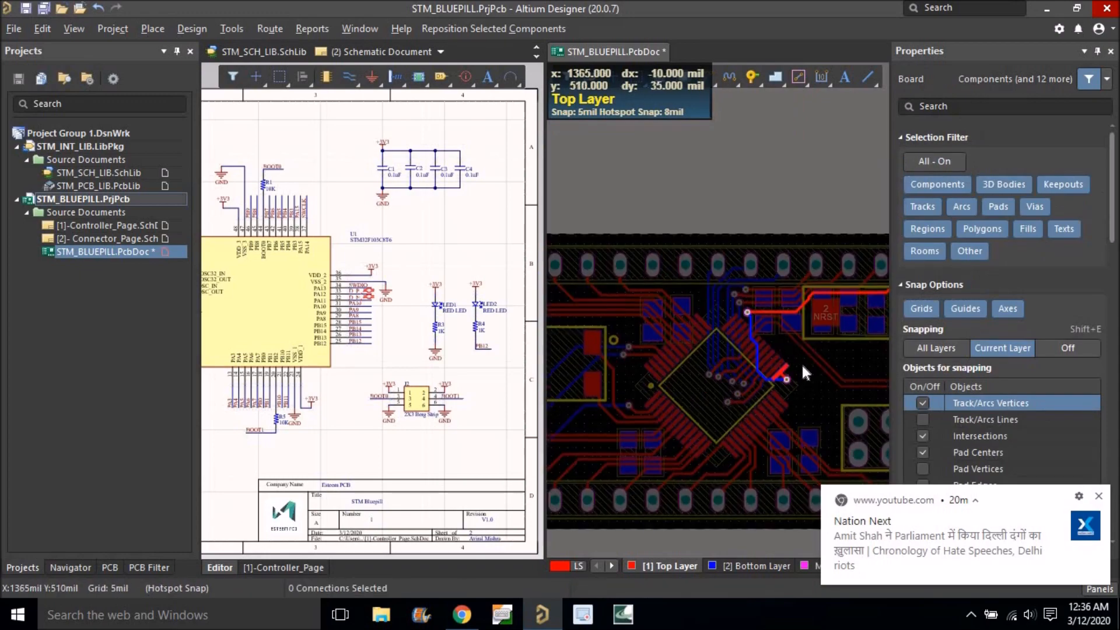
scroll(729, 344, "up", 2, "ctrl")
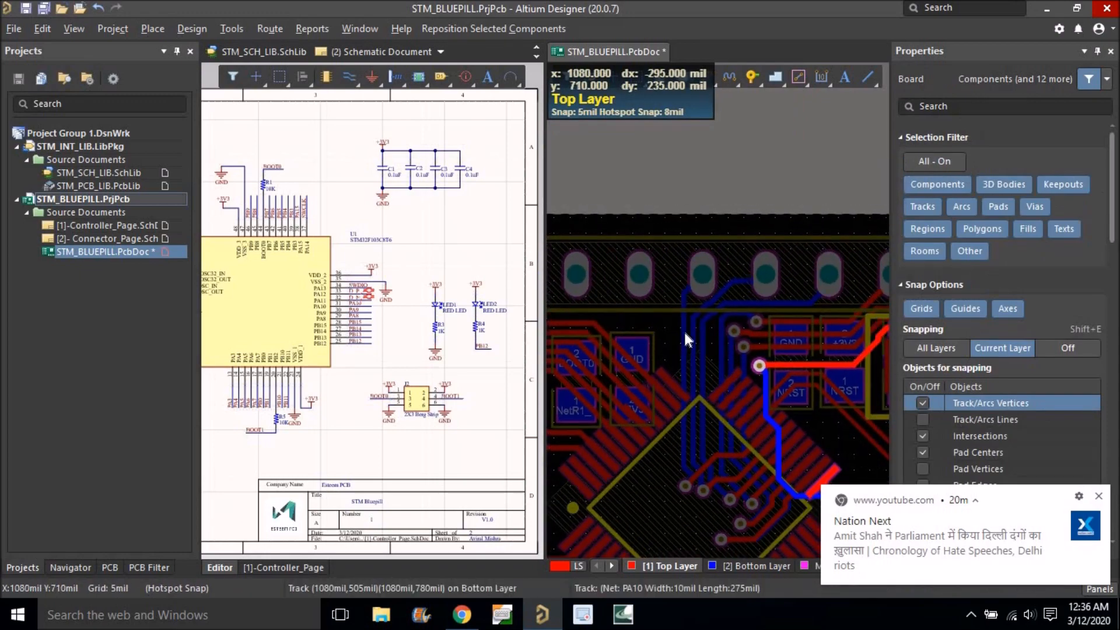
left_click(683, 333)
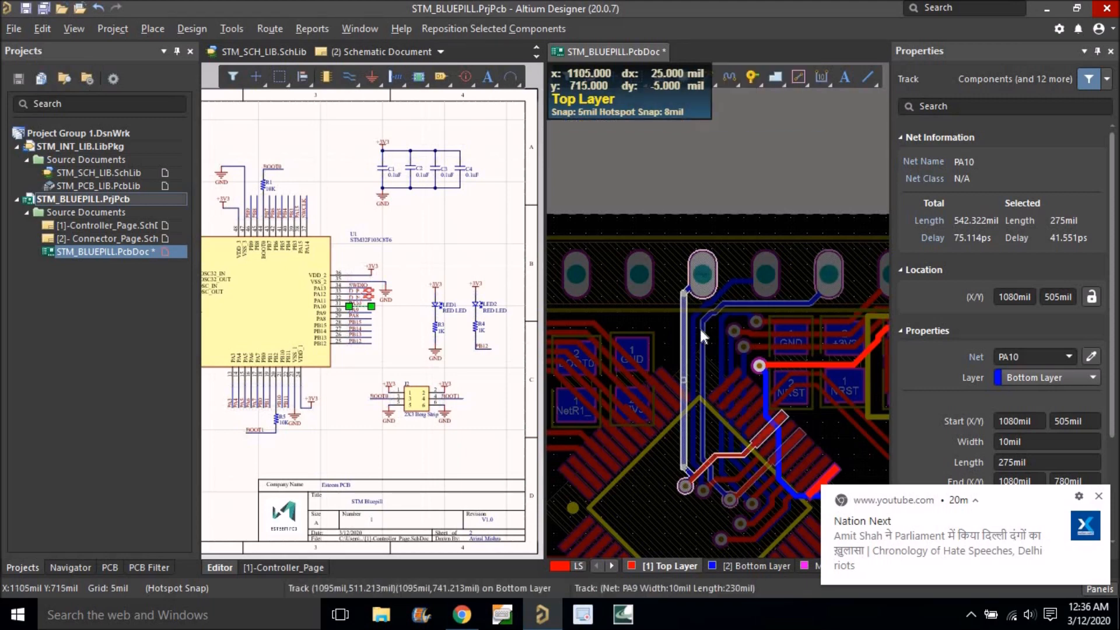
left_click(696, 330, "shift")
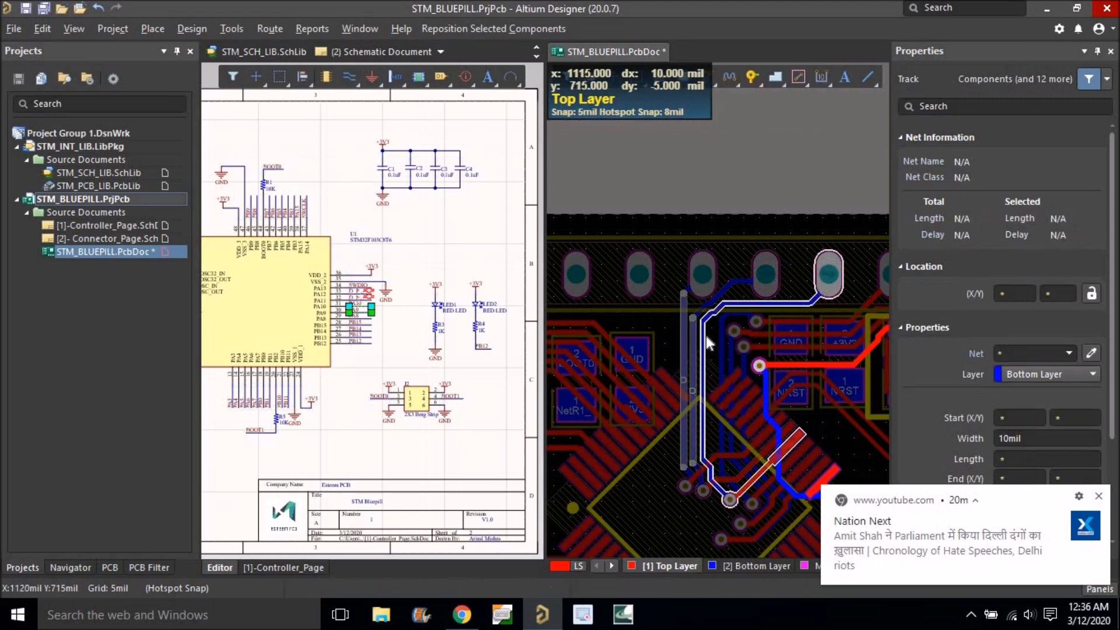
left_click(724, 337)
left_click_drag(728, 340, 779, 435)
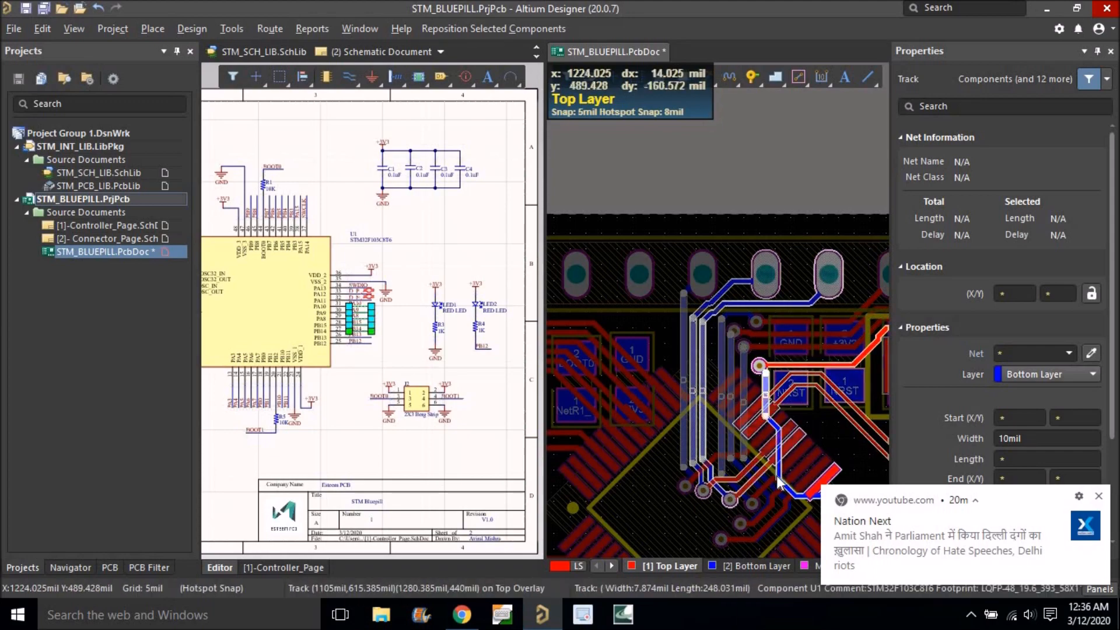
right_click_drag(790, 424, 730, 355)
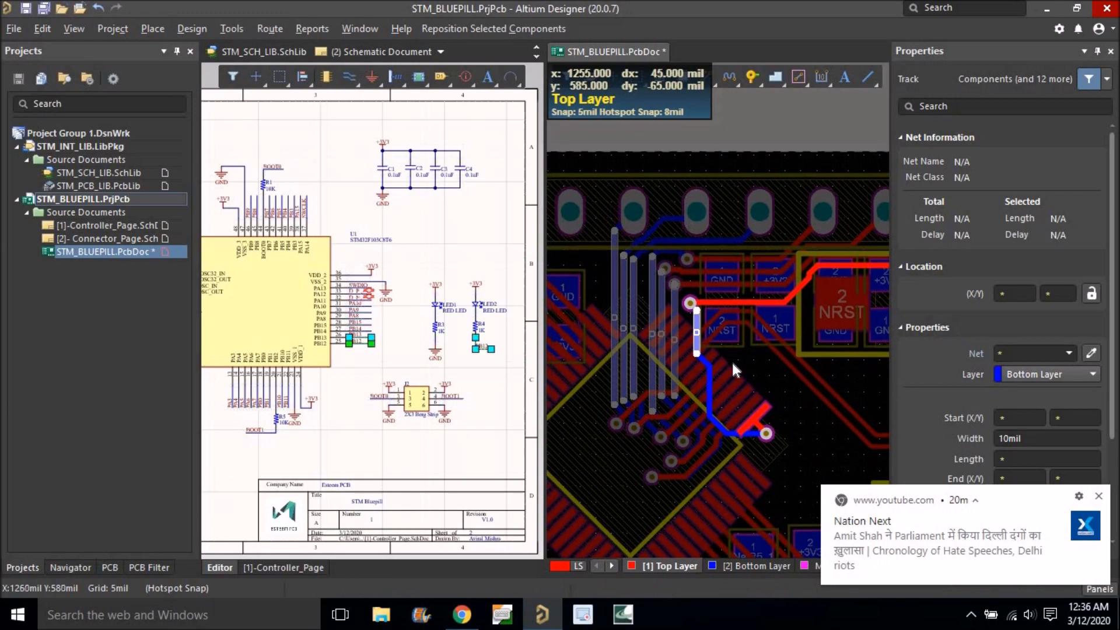
key("Tab")
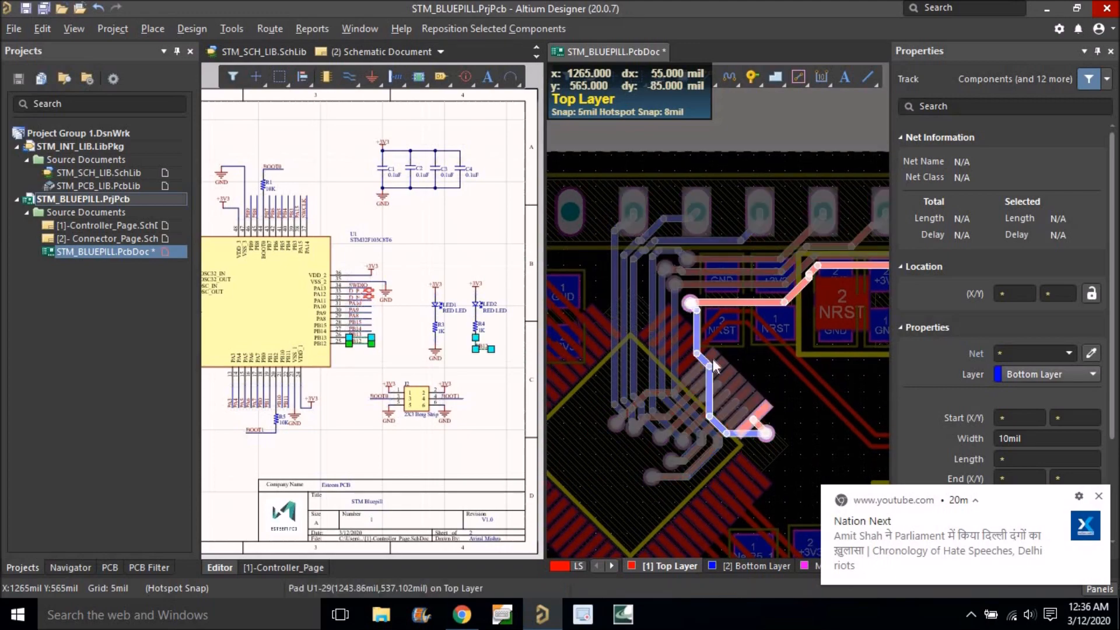
scroll(683, 345, "down", 2, "ctrl")
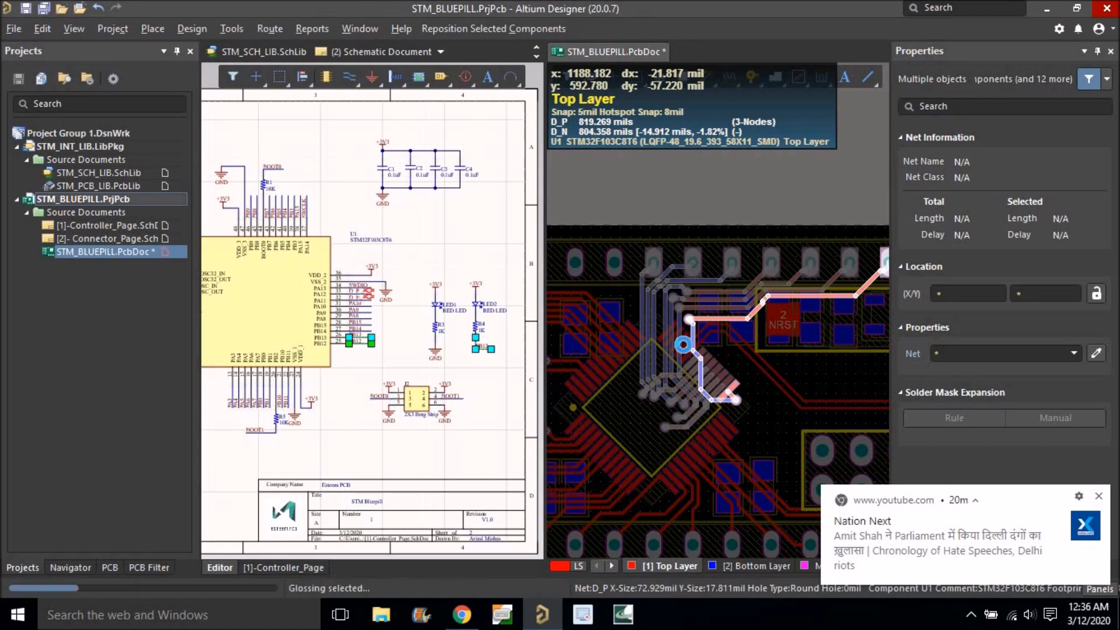
left_click(684, 344)
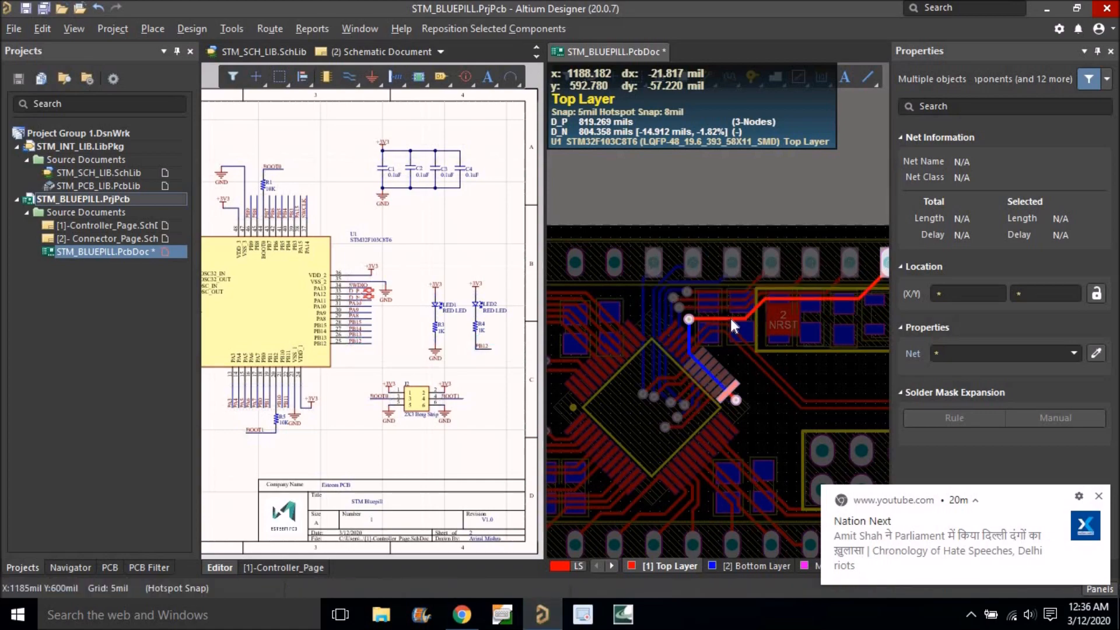
Merge the split schematic and PCB document groups into one full-width editor view showing the PCB.
scroll(708, 344, "down", 1, "ctrl")
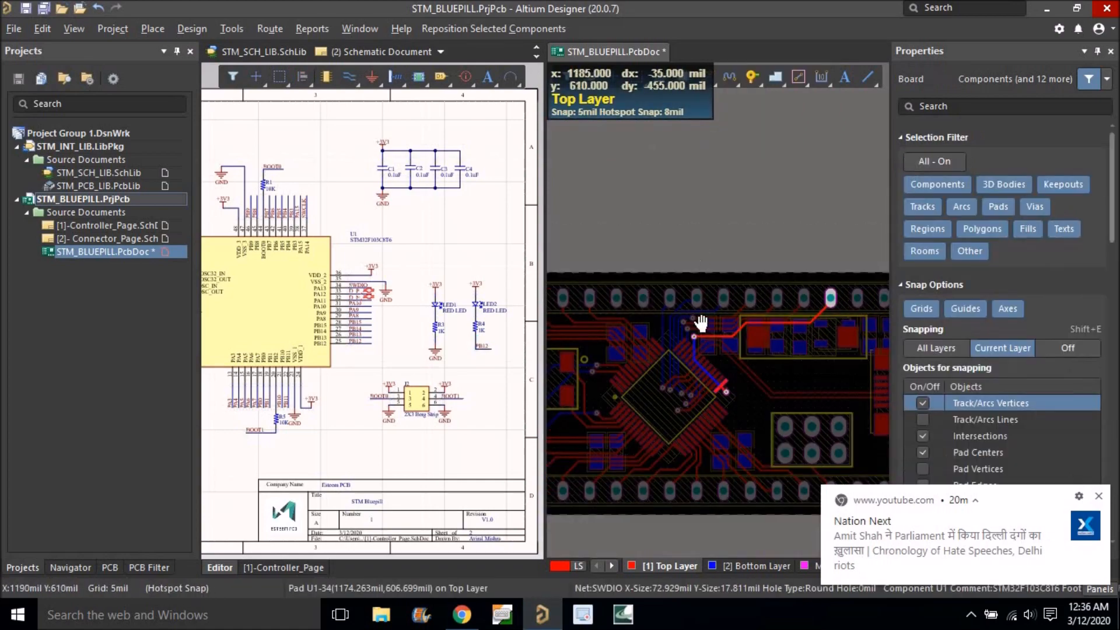
scroll(691, 444, "down", 3)
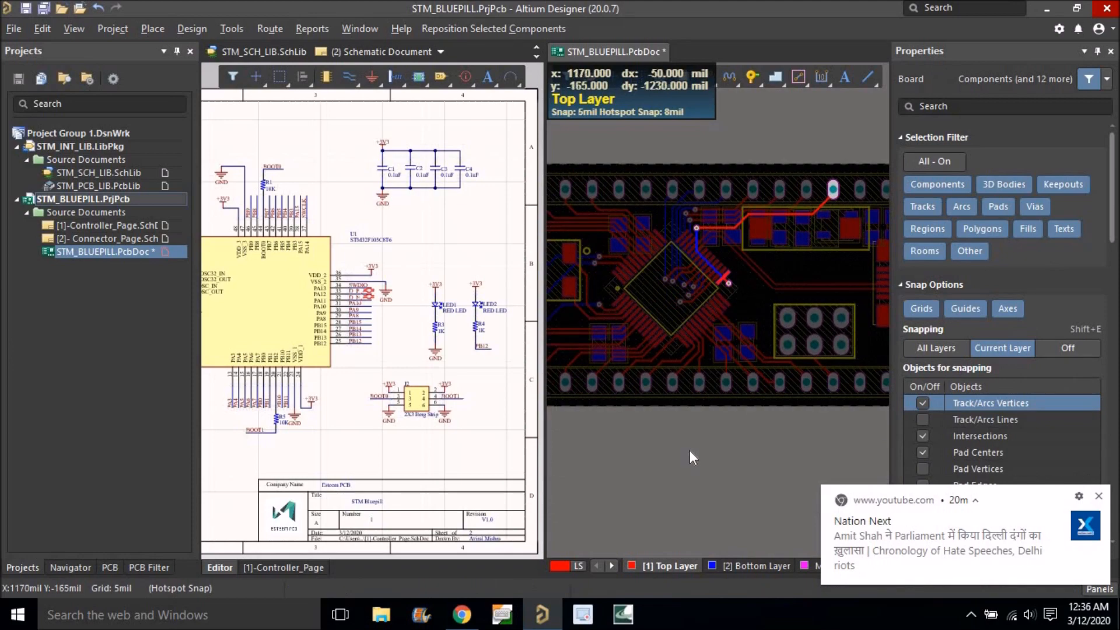
scroll(689, 450, "down", 2, "ctrl")
right_click_drag(737, 409, 745, 382)
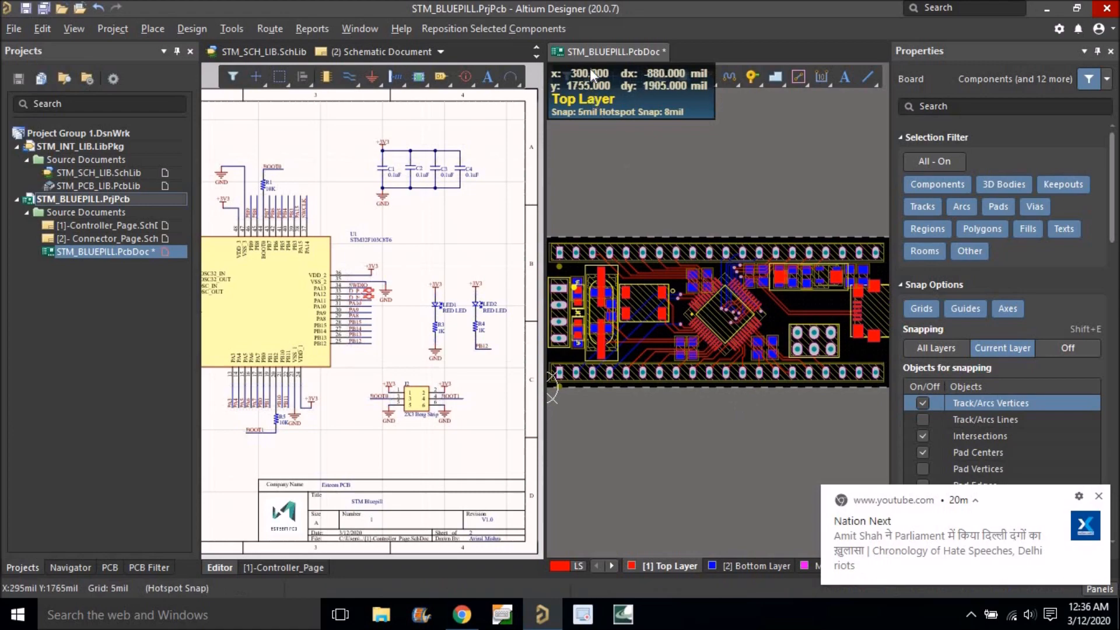
left_click_drag(506, 47, 501, 47)
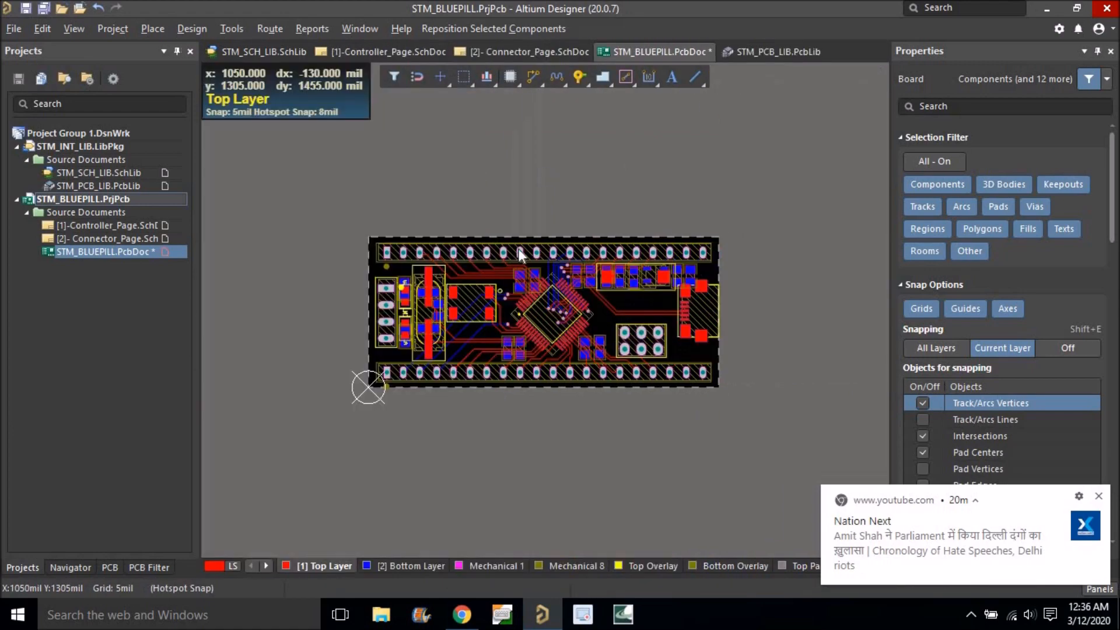
Show the connection lines of all nets on the board and look over the connections around the microcontroller.
right_click_drag(507, 305, 552, 287)
scroll(519, 230, "up", 4, "ctrl")
scroll(508, 290, "down", 2, "ctrl")
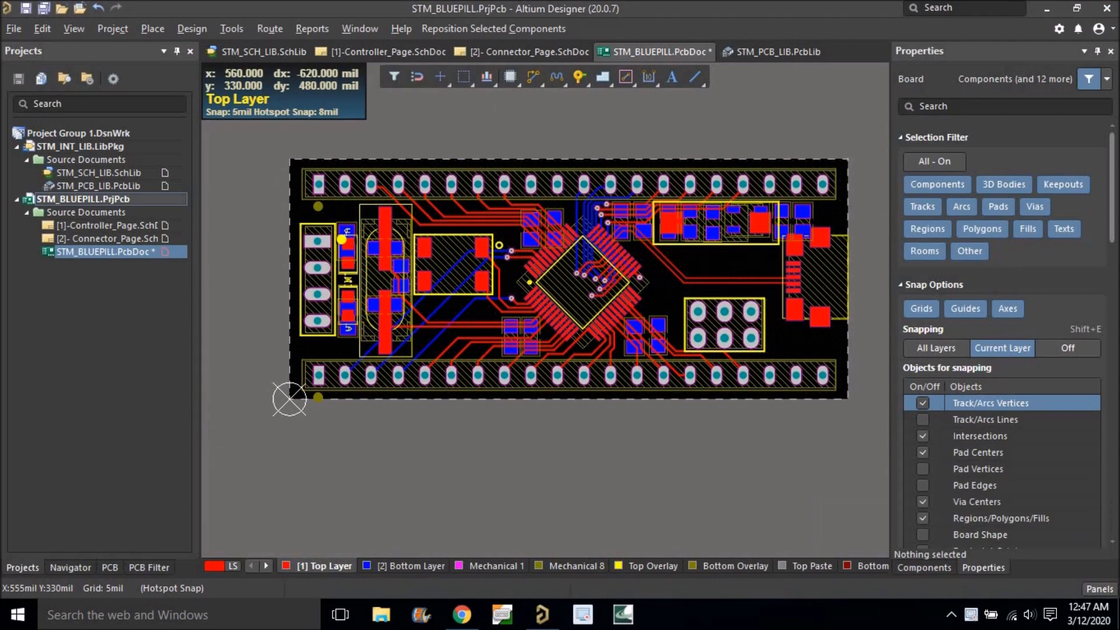
scroll(431, 315, "up", 2, "ctrl")
right_click_drag(442, 317, 426, 314)
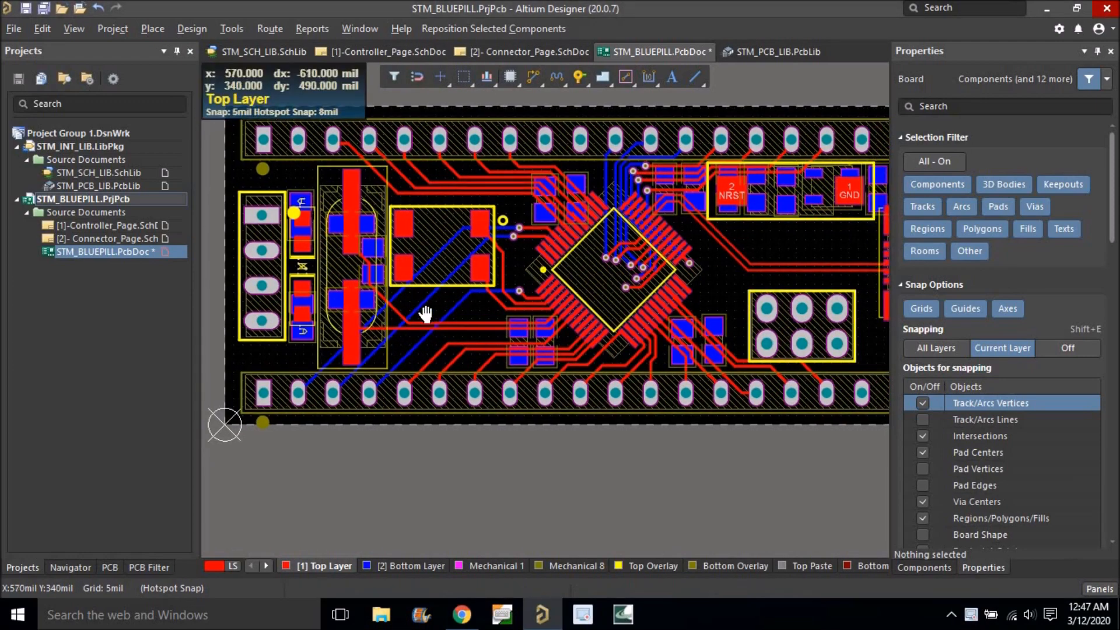
scroll(424, 306, "down", 2, "ctrl")
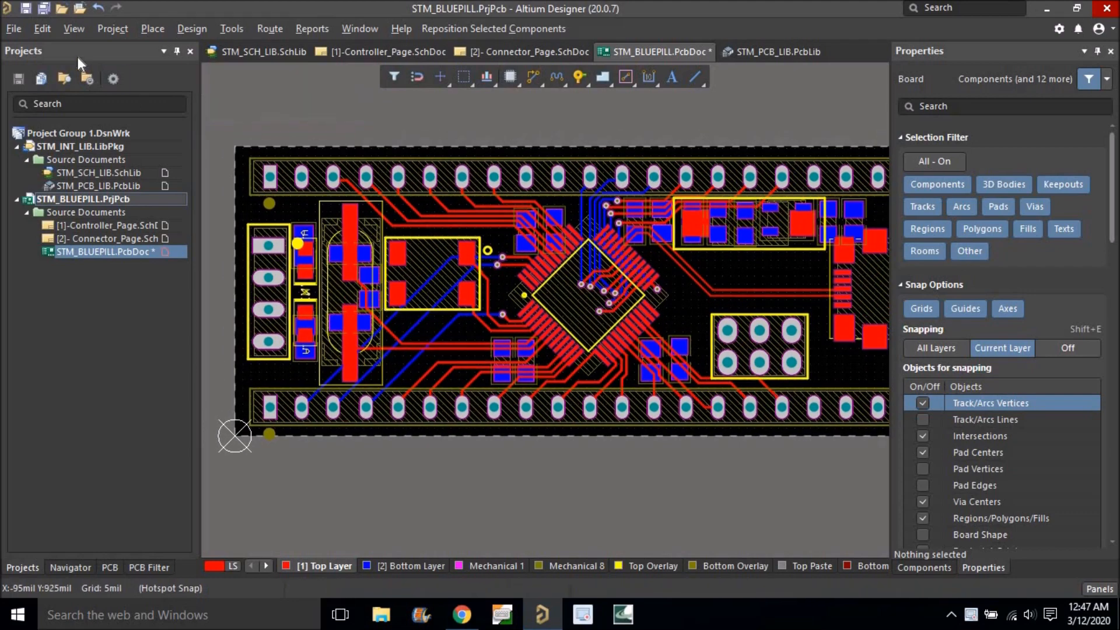
left_click(75, 29)
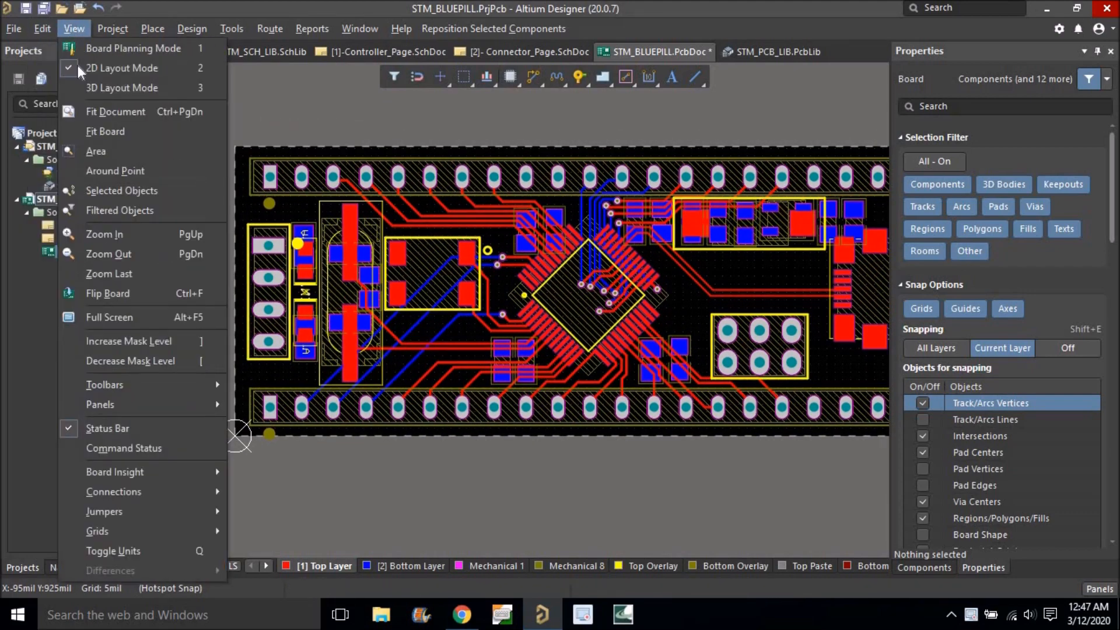
mouse_move(132, 493)
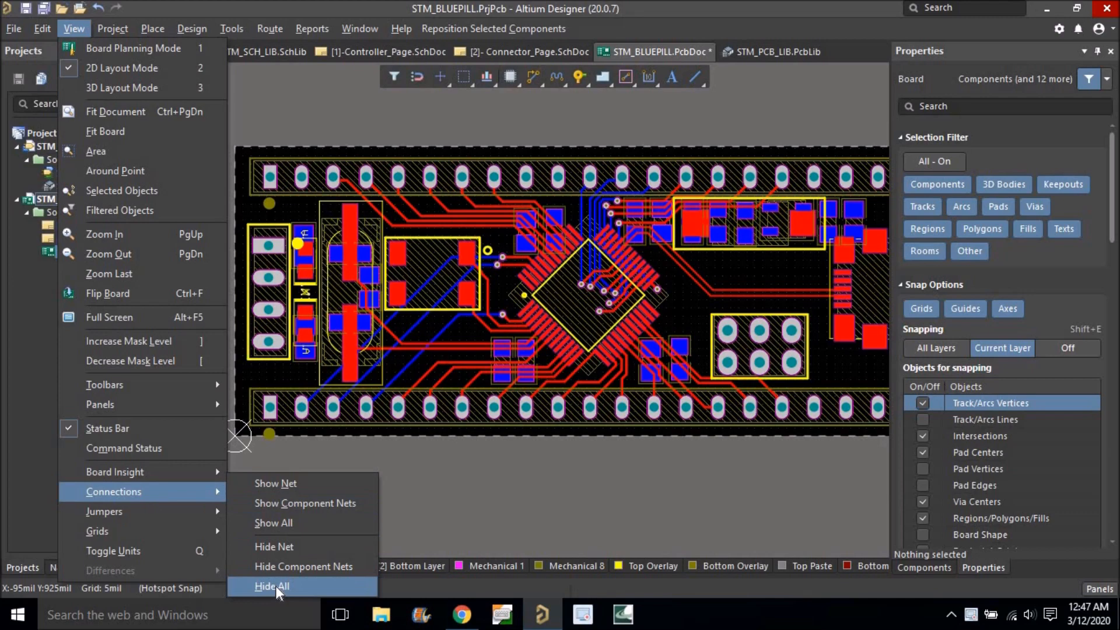
left_click(288, 525)
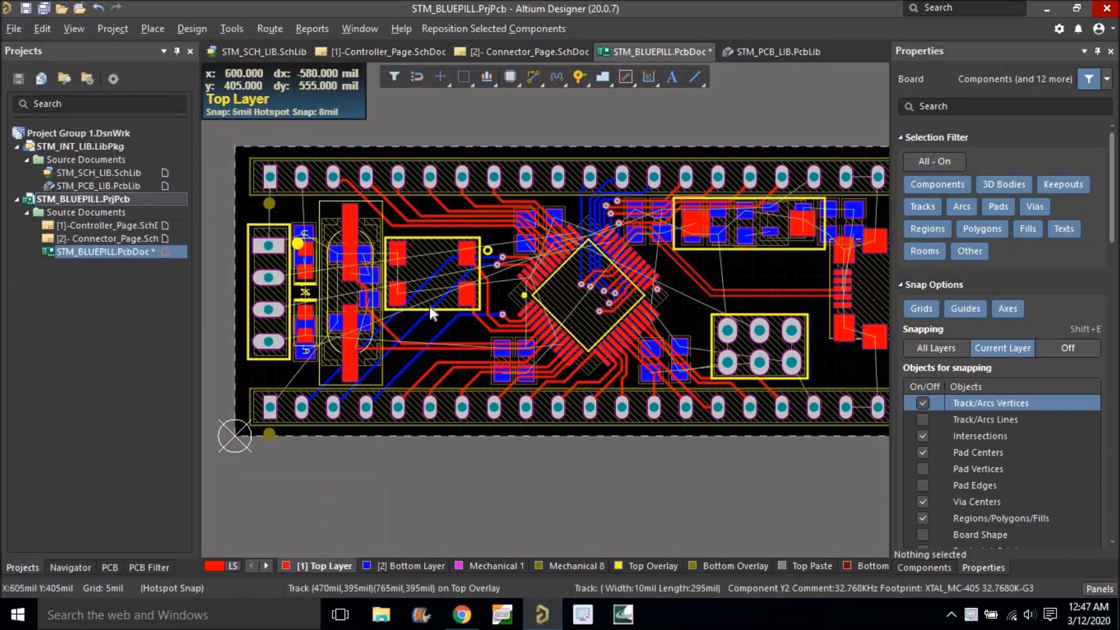
scroll(429, 306, "down", 3, "ctrl")
right_click_drag(544, 316, 520, 326)
scroll(669, 281, "up", 4, "ctrl")
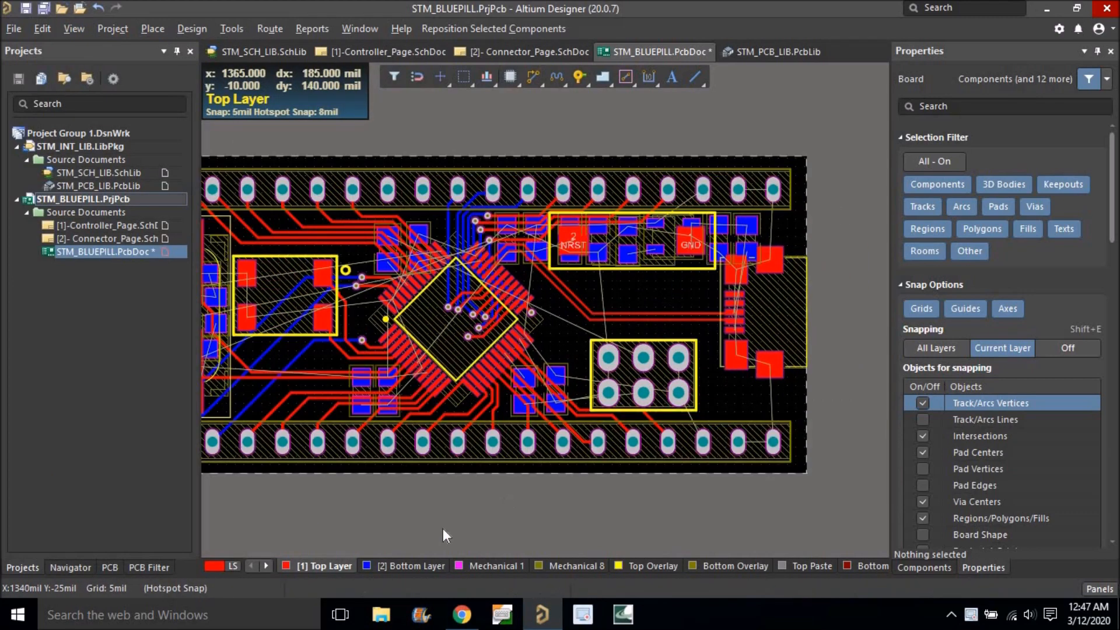
Make the Bottom Layer active and show it alone in single-layer mode, with the board in view.
left_click(407, 566)
scroll(618, 261, "up", 2, "ctrl")
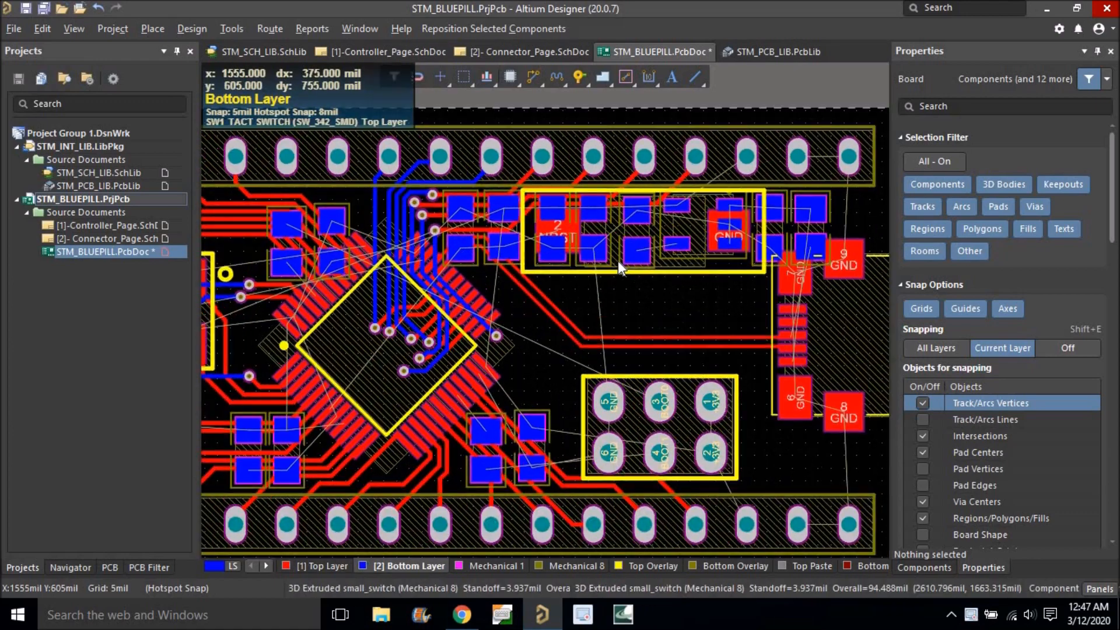
key("shift+s")
scroll(710, 214, "up", 2, "ctrl")
mouse_move(612, 245)
right_mouse_down()
mouse_move(532, 252)
mouse_move(620, 240)
right_mouse_up()
scroll(527, 282, "down", 5, "ctrl")
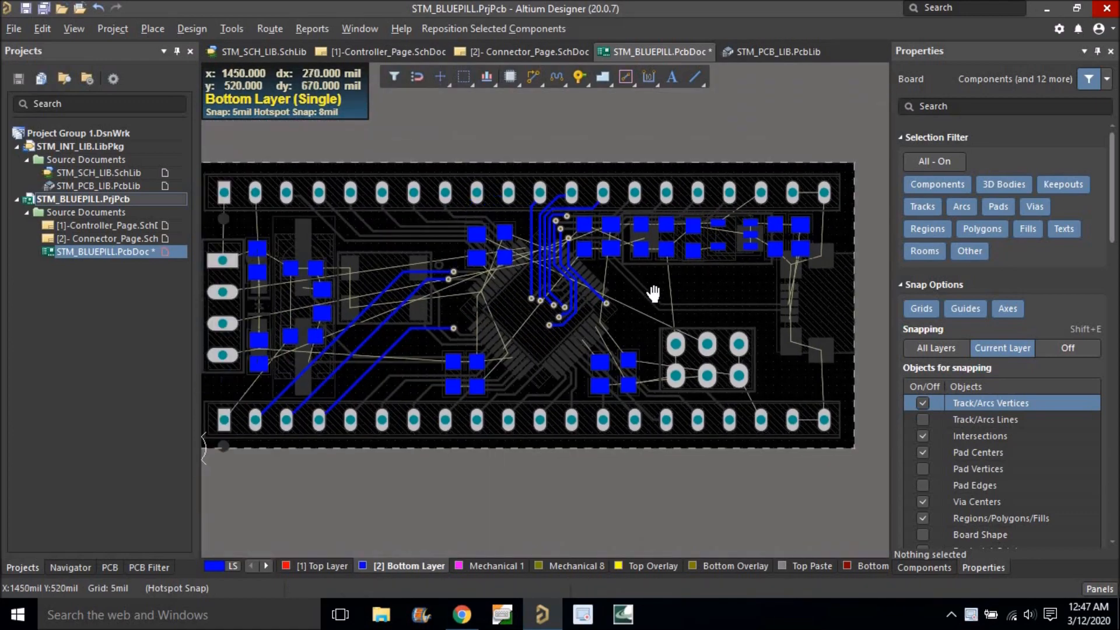
mouse_move(654, 294)
right_mouse_down()
mouse_move(667, 294)
mouse_move(651, 303)
right_mouse_up()
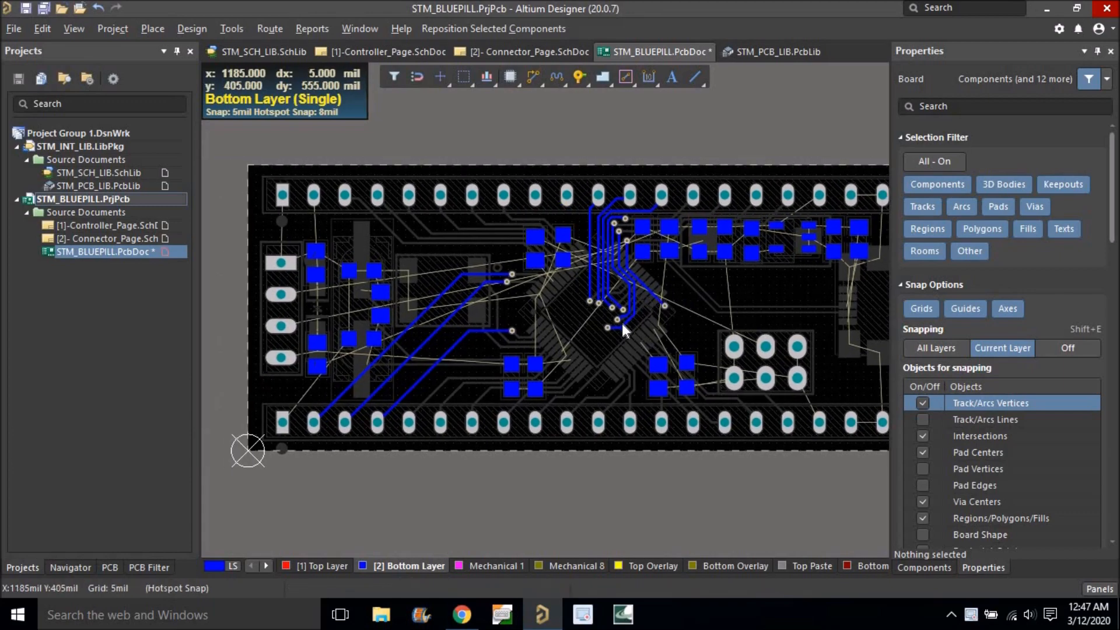
Compare the board in all-layer view and Bottom Layer single-layer view, examining the routing and remaining connections around the microcontroller.
key("shift+s")
key("shift+s")
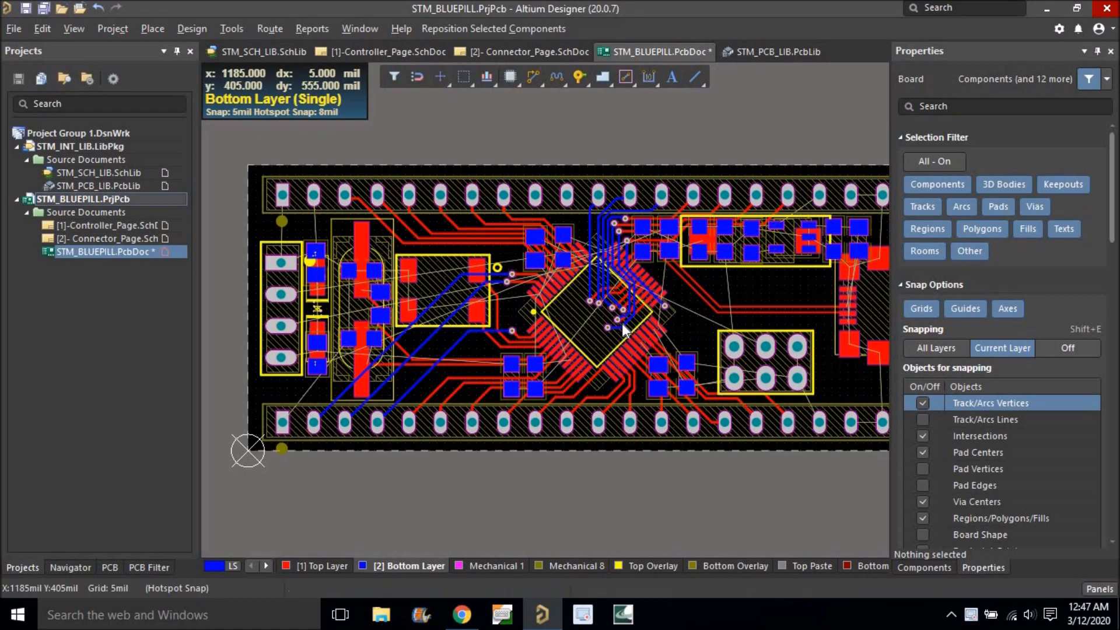
key("shift+s")
key("shift+s")
key("shift+s")
key("shift+s")
scroll(621, 320, "up", 5, "ctrl")
scroll(673, 297, "down", 5, "ctrl")
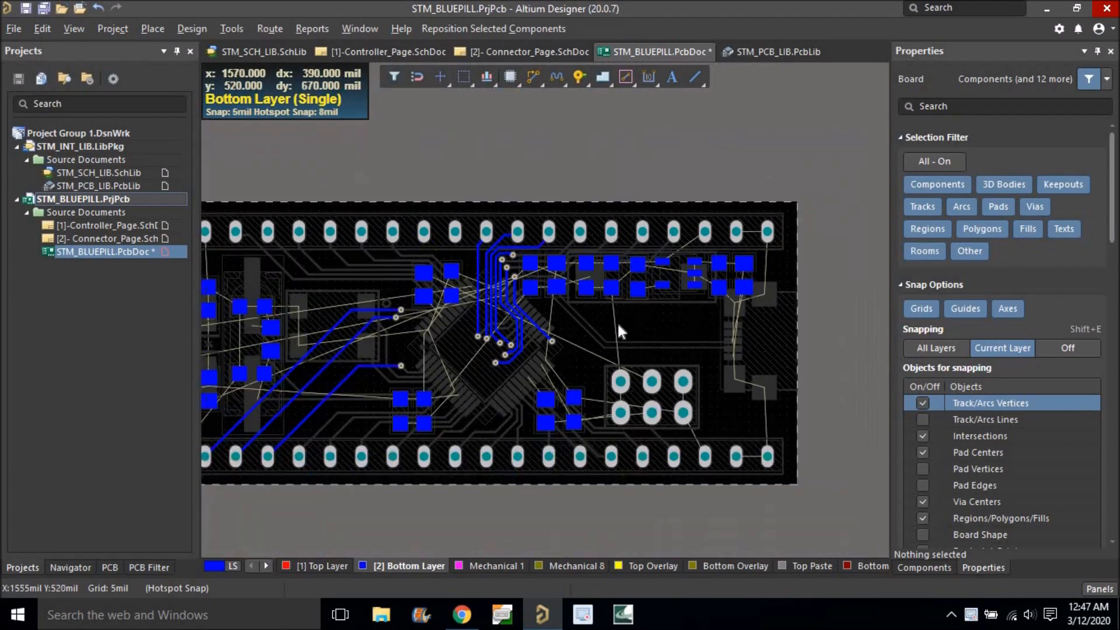
right_click_drag(617, 320, 707, 299)
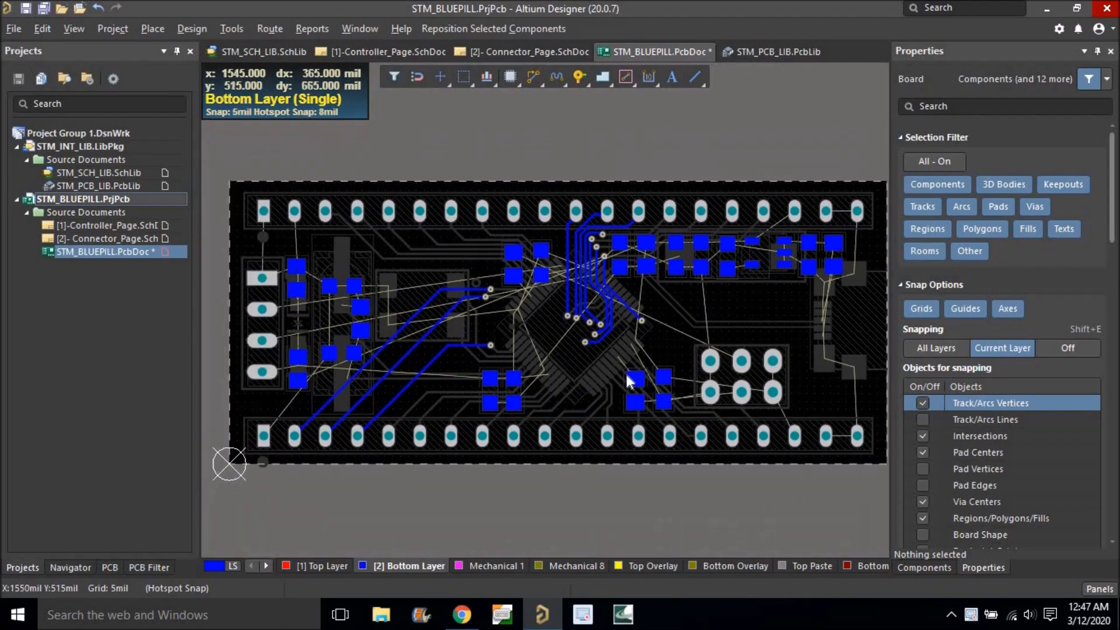
Look over the Top Layer routing on its own and return to the Bottom Layer.
left_click(330, 565)
right_click_drag(510, 465, 498, 460)
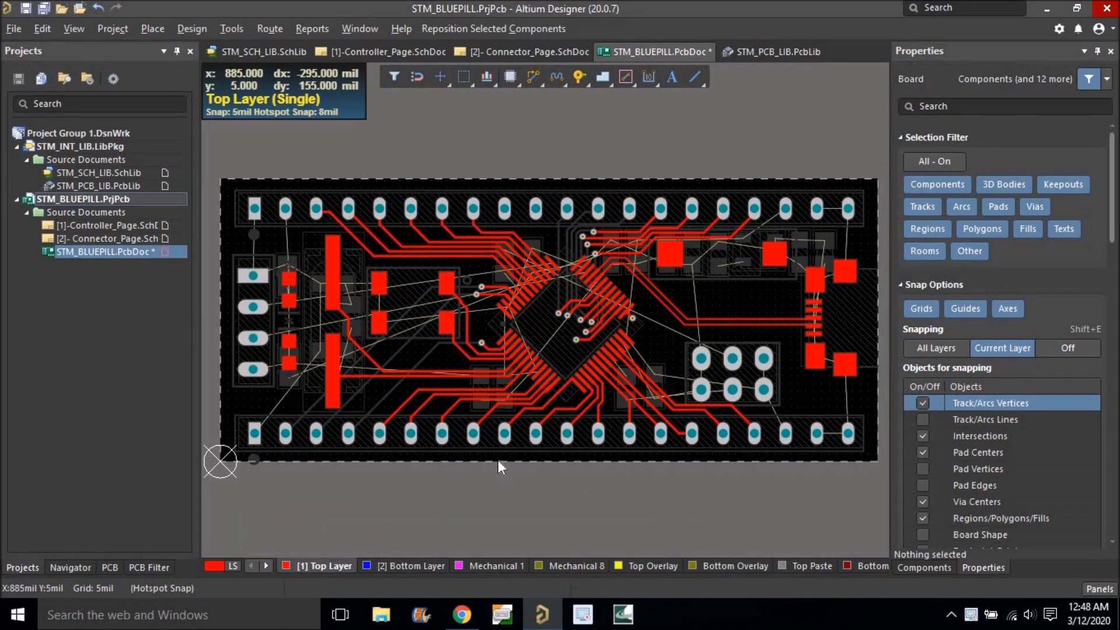
left_click(411, 566)
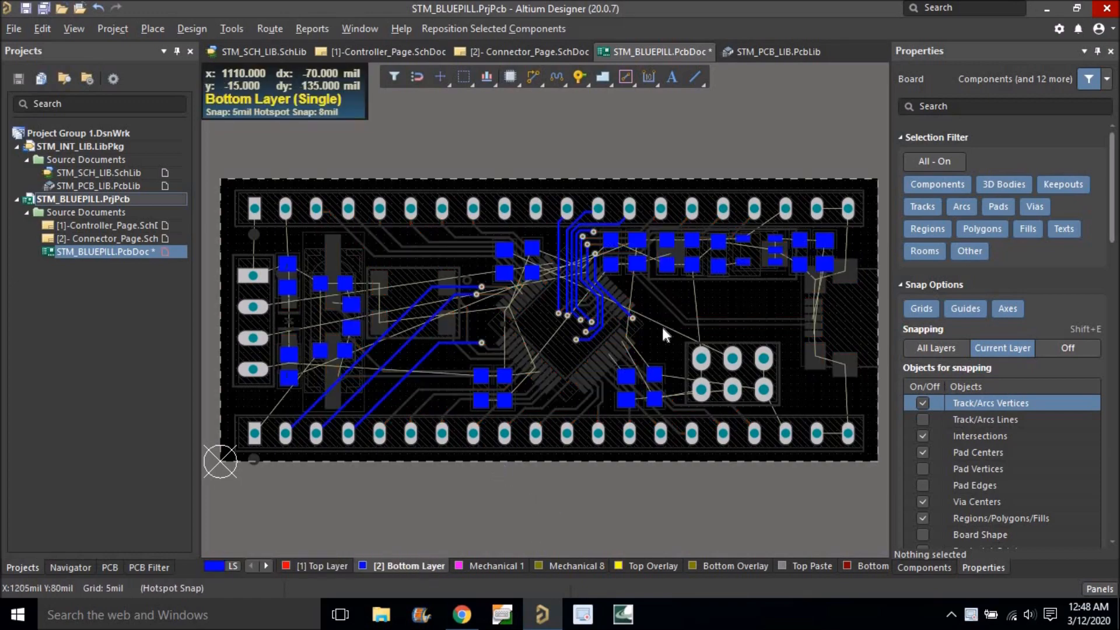
Route +5V on the Bottom Layer at 20 mil across the two +5V pads 2 to the regulator's pad 1.
right_click_drag(727, 262, 669, 275)
scroll(666, 264, "up", 4, "ctrl")
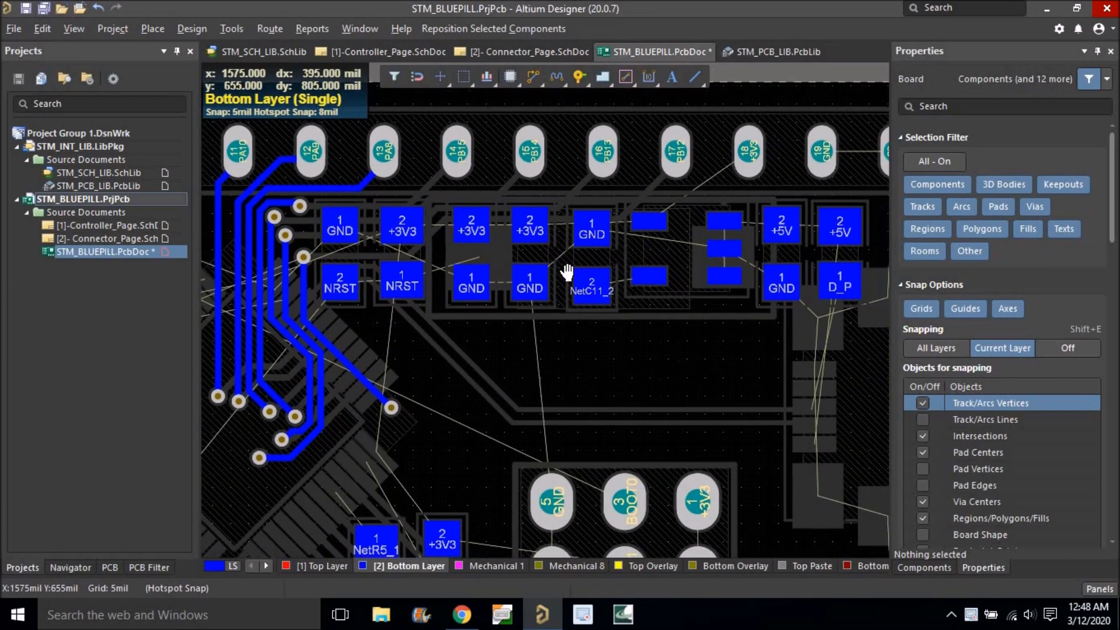
left_click(532, 78)
scroll(811, 246, "up", 2, "ctrl")
left_click(764, 217)
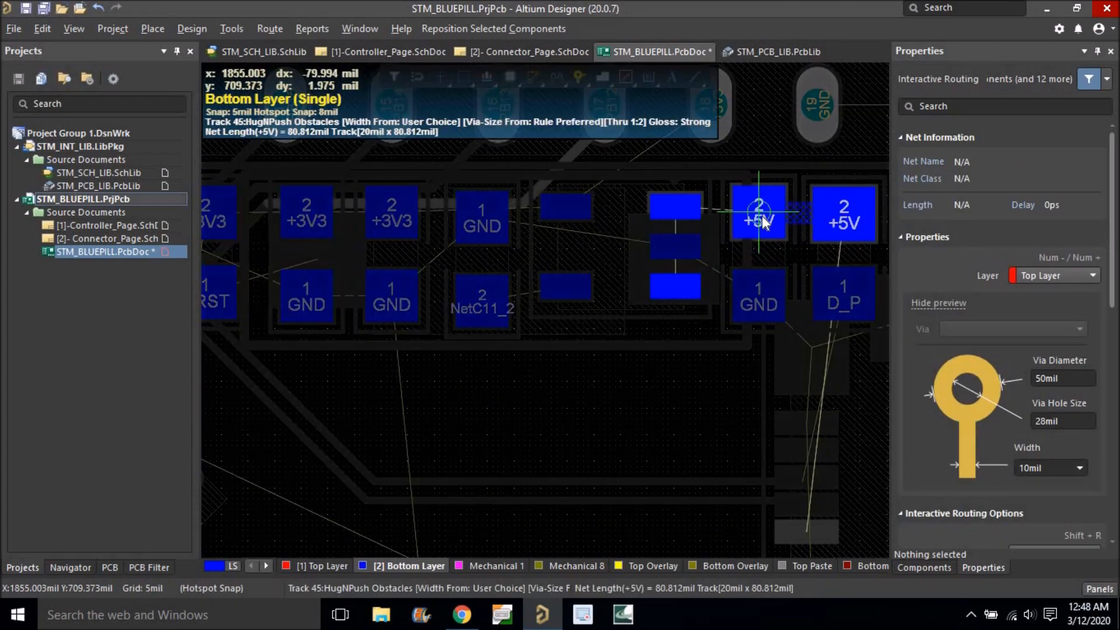
scroll(760, 215, "up", 2, "ctrl")
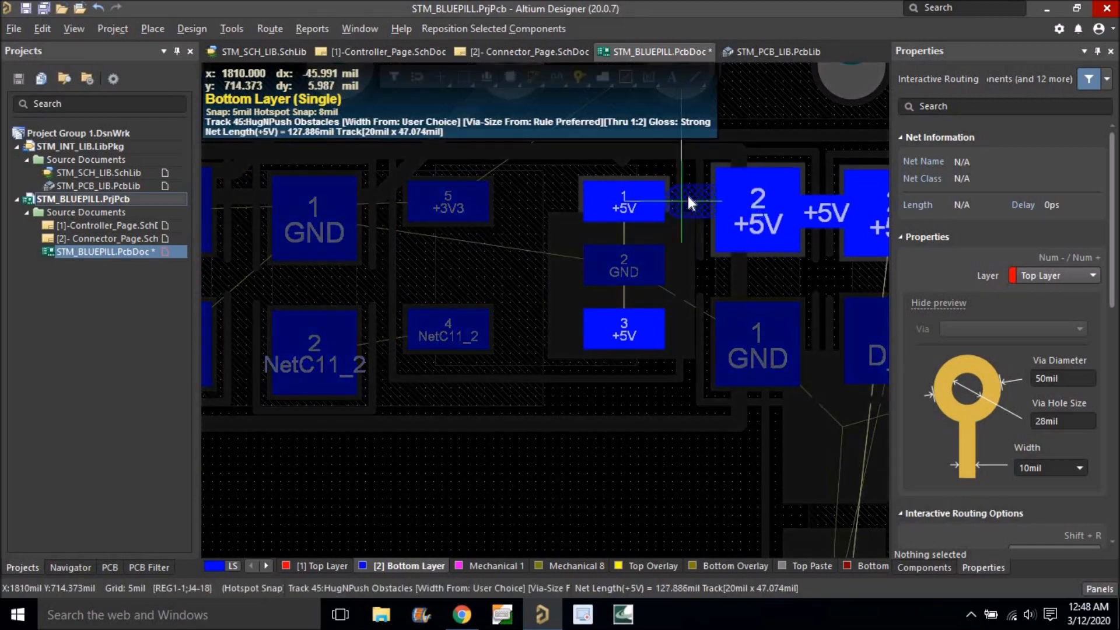
left_click(638, 195)
scroll(605, 200, "down", 2, "ctrl")
right_click(666, 219)
left_click(670, 210)
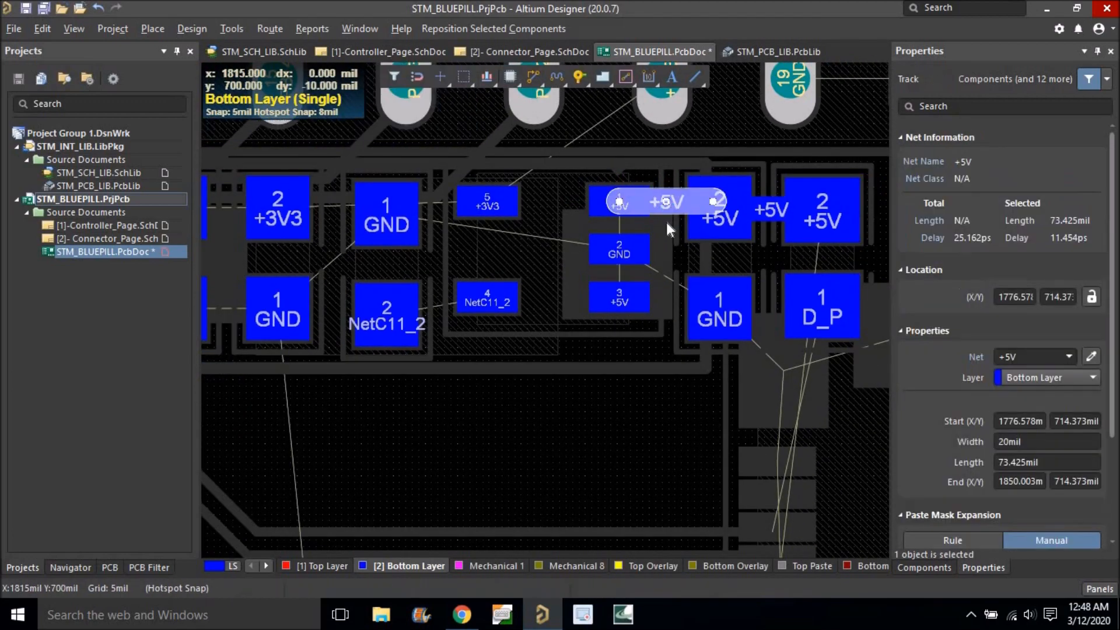
Route +5V on the Bottom Layer at 20 mil from the regulator's pad 3 around its GND pad to pad 1.
scroll(664, 195, "down", 3, "ctrl")
left_click(691, 174)
scroll(691, 174, "up", 3, "ctrl")
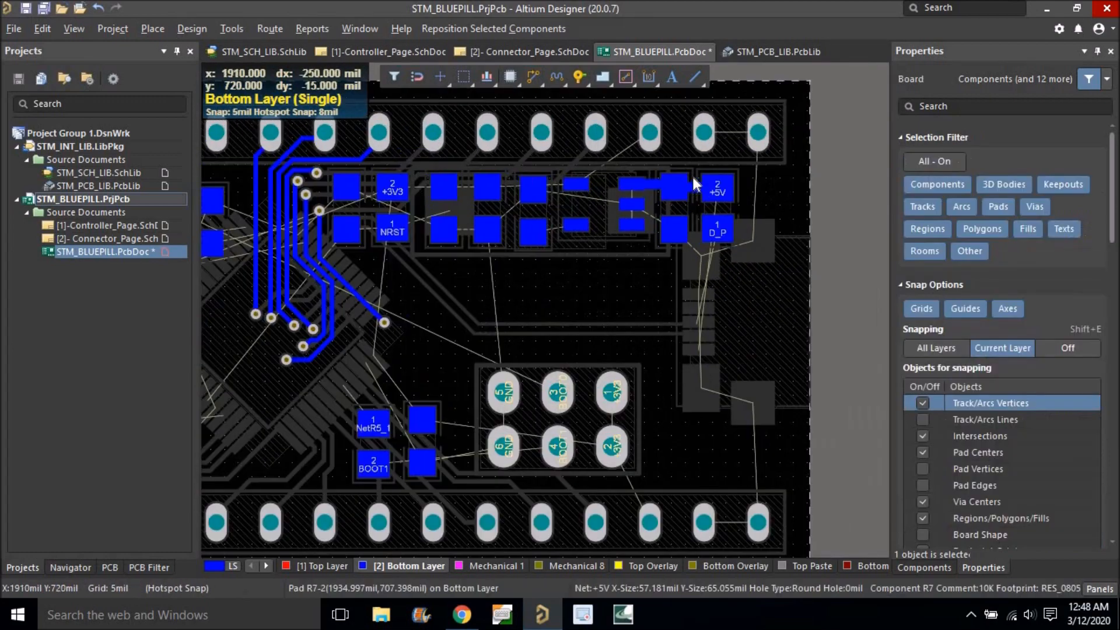
key("ctrl+w")
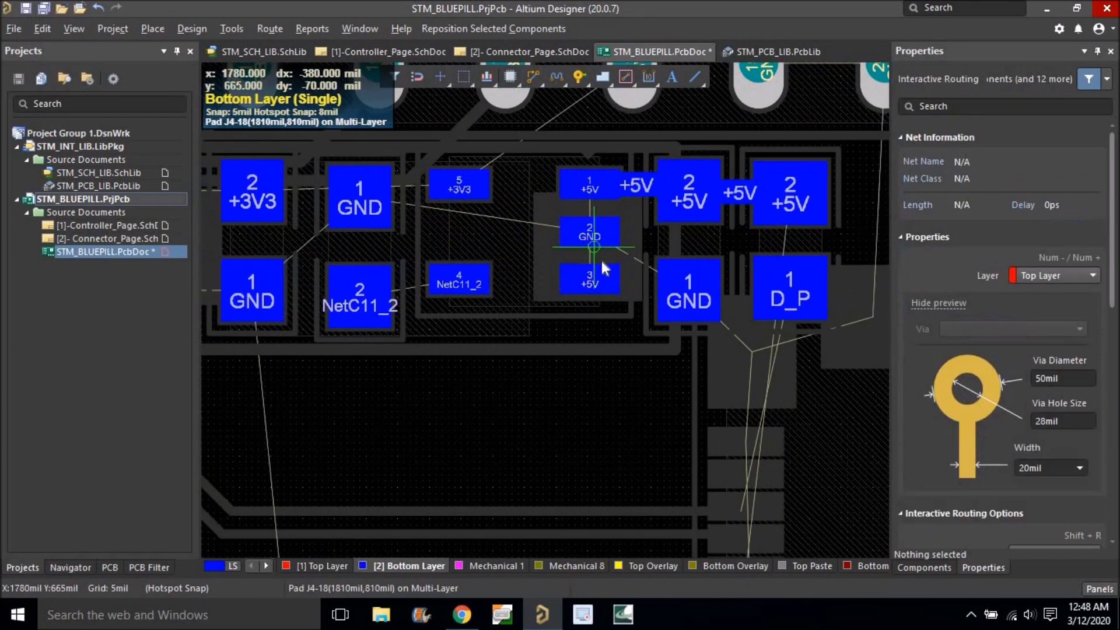
left_click(592, 281)
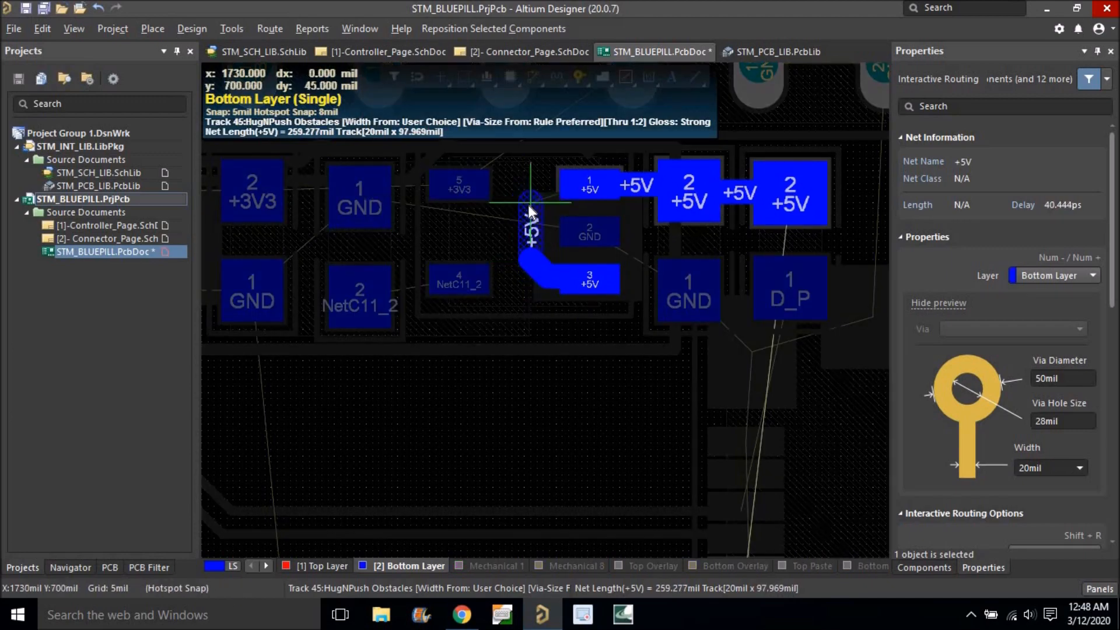
left_click(566, 187)
right_click(595, 190)
scroll(627, 205, "down", 4, "ctrl")
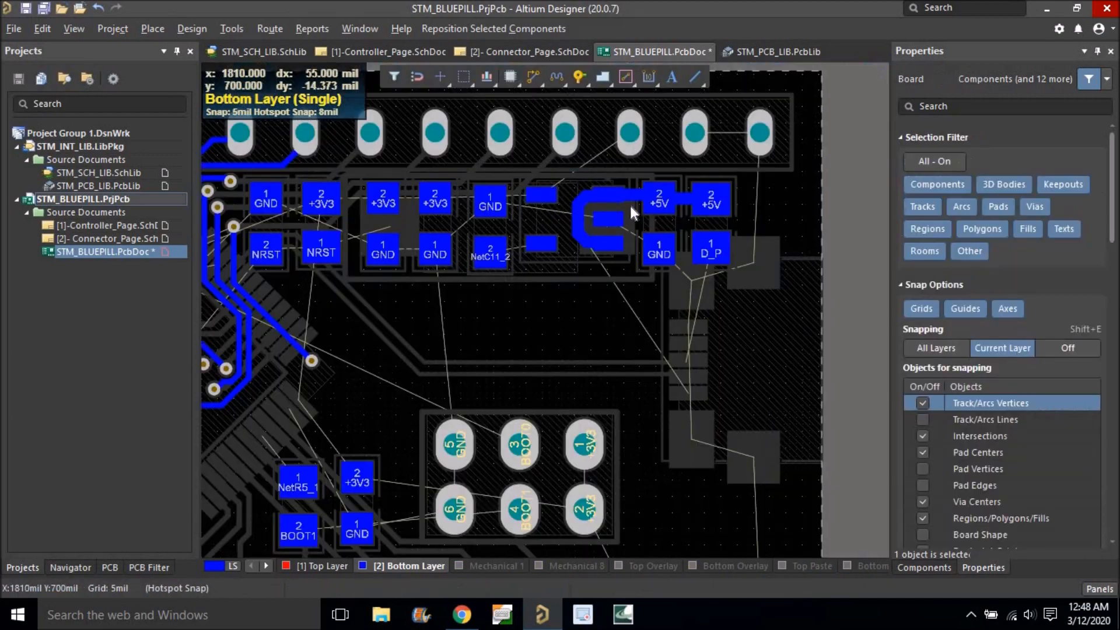
Check the minimum, preferred and maximum track widths in the Width design rule and apply the rules as they are.
scroll(636, 202, "up", 2, "ctrl")
scroll(635, 201, "up", 1, "ctrl")
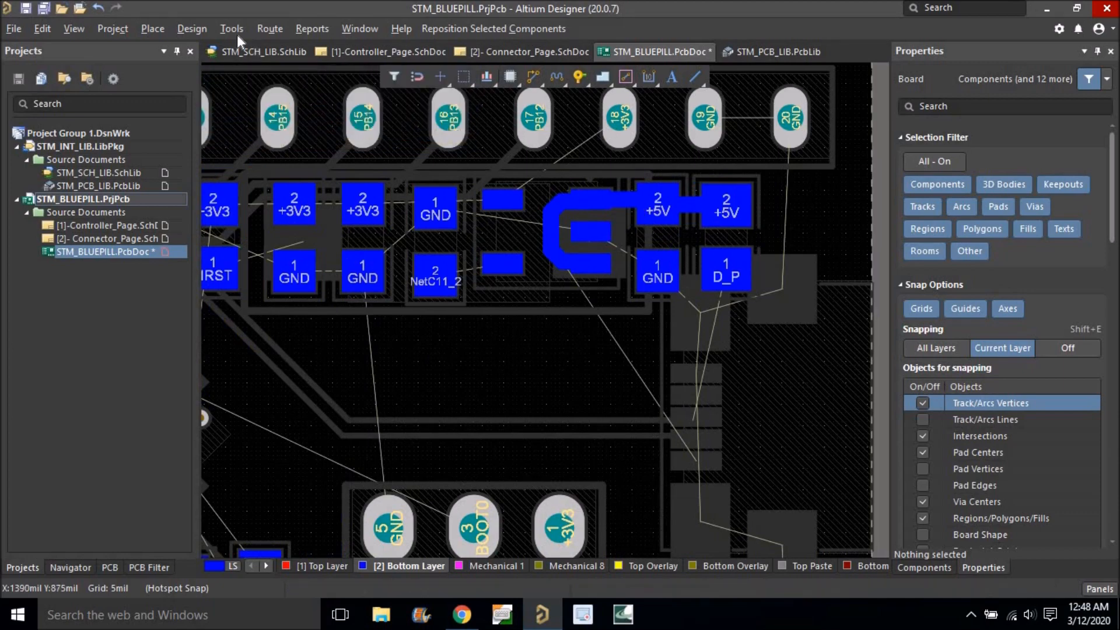
left_click(193, 29)
left_click(217, 94)
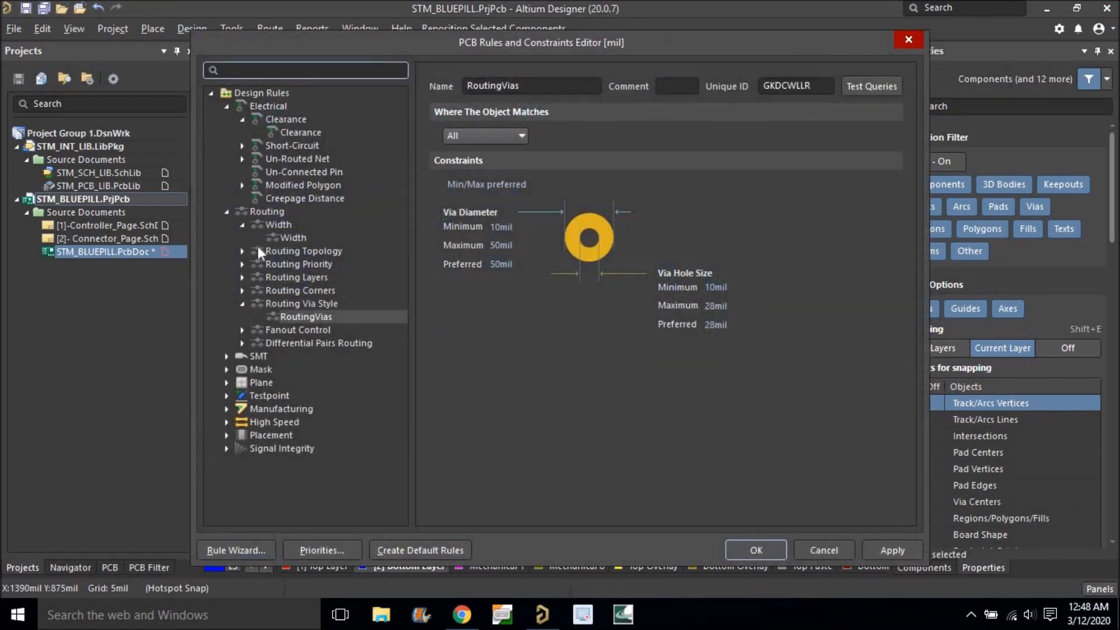
left_click(274, 224)
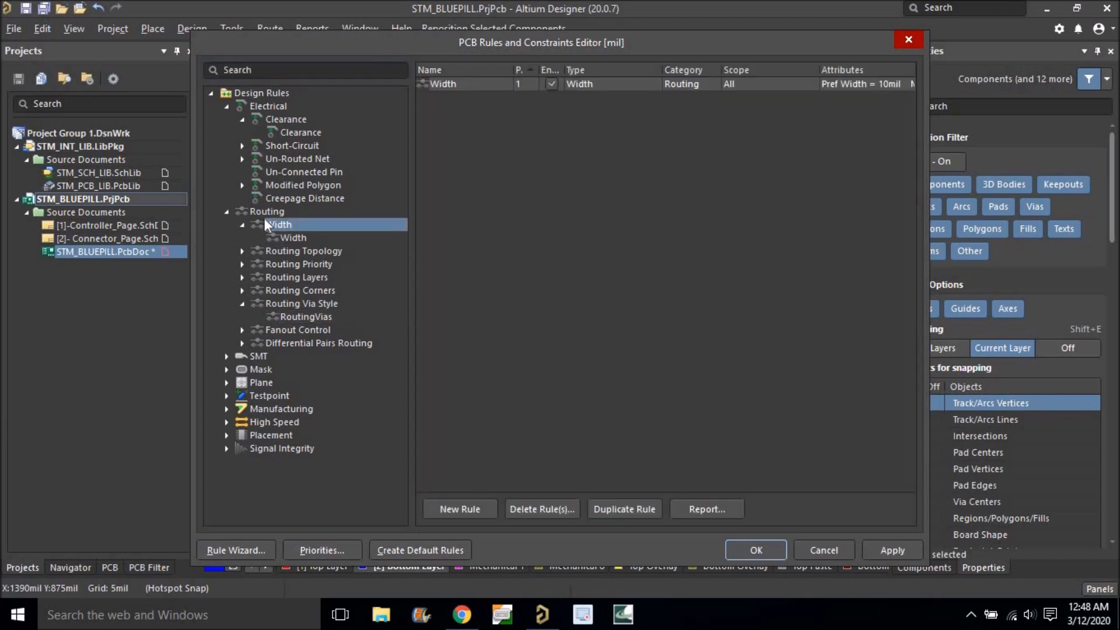
left_click(290, 240)
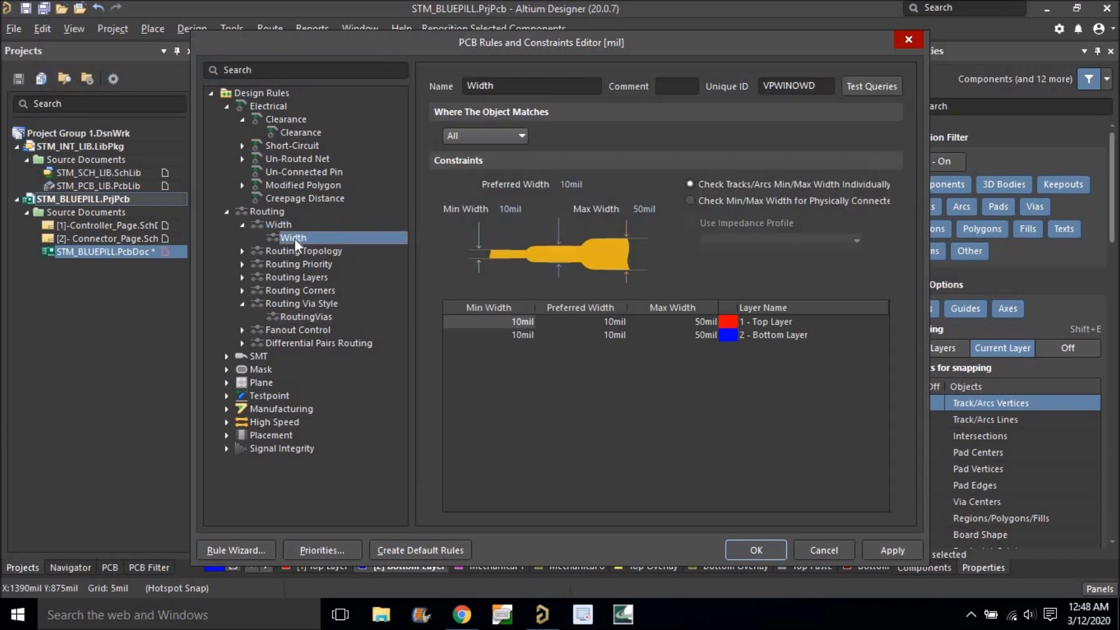
left_click(644, 208)
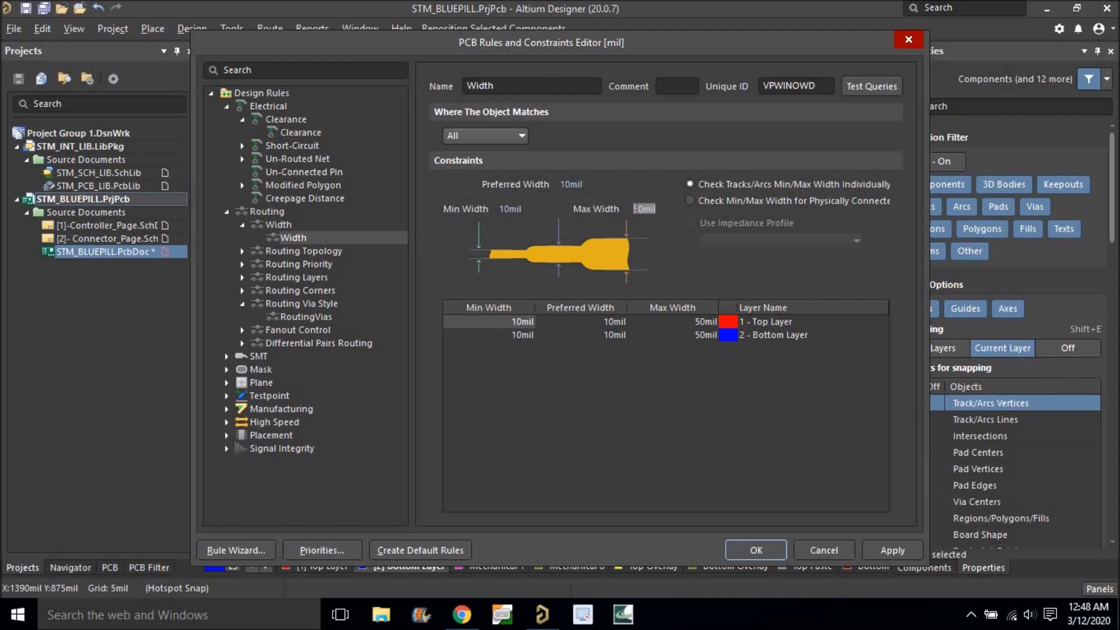
left_click(890, 550)
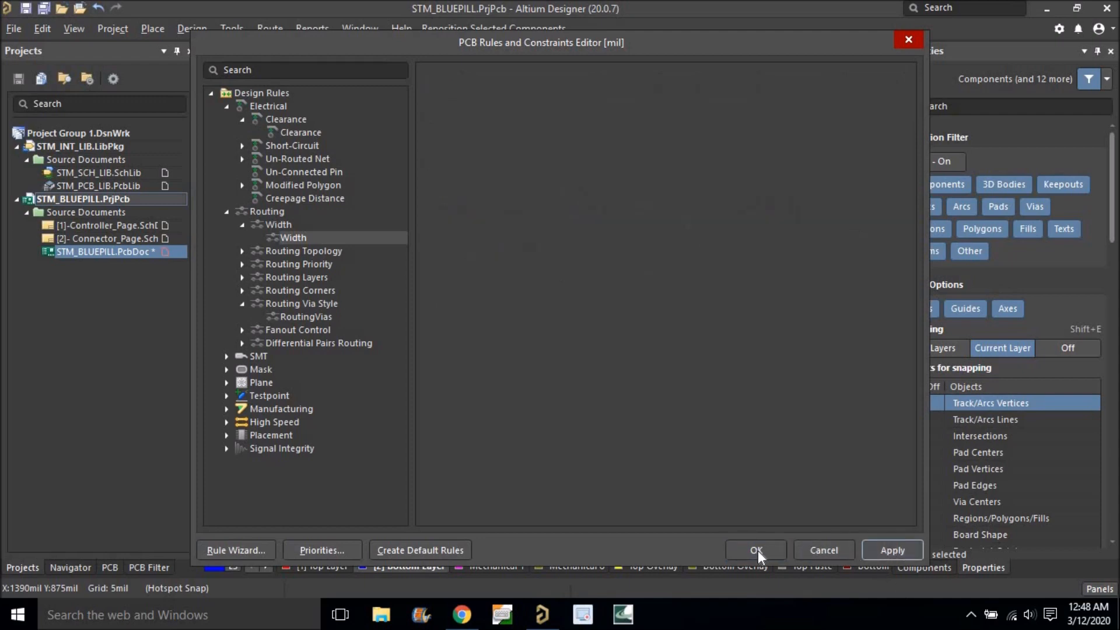
left_click(757, 551)
Check the minimum clearance in the Clearance design rule and leave the rules editor without changes.
left_click(197, 32)
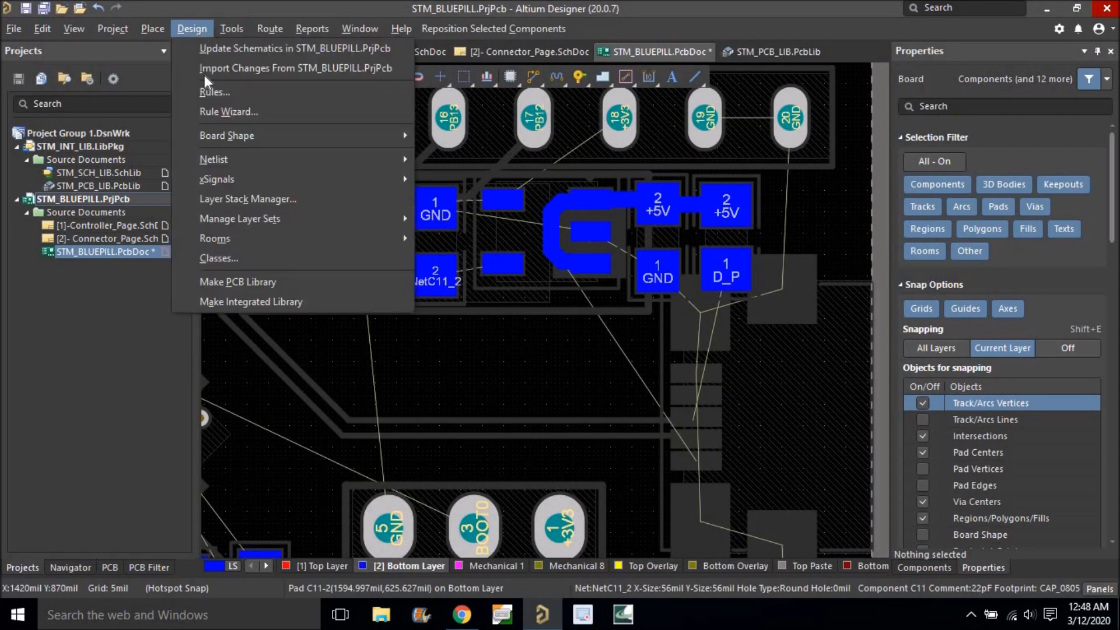
left_click(215, 91)
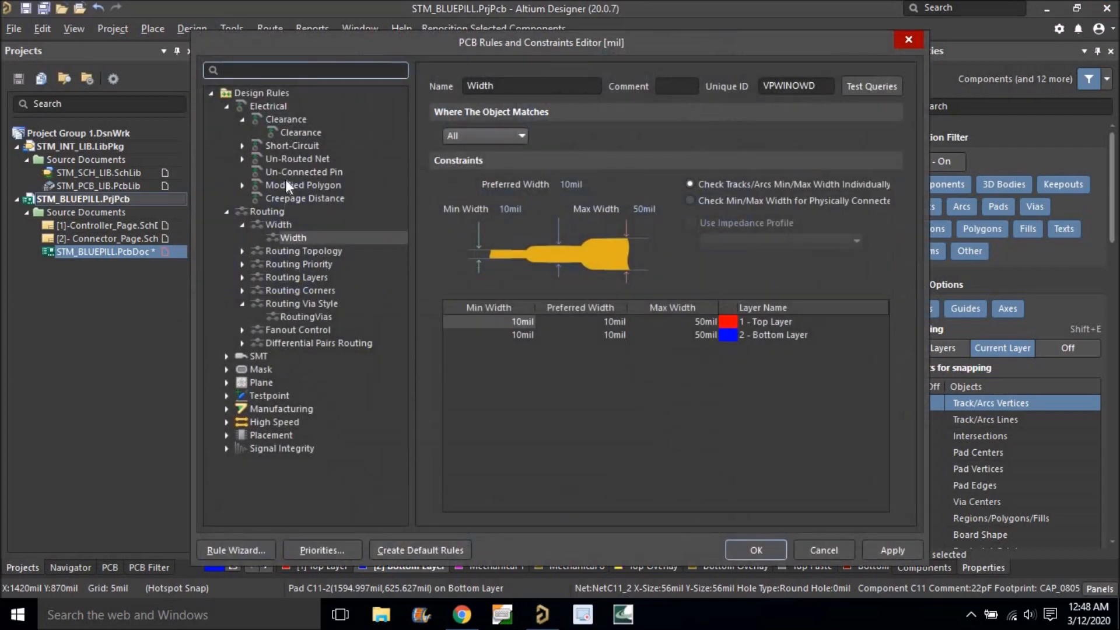
left_click(289, 135)
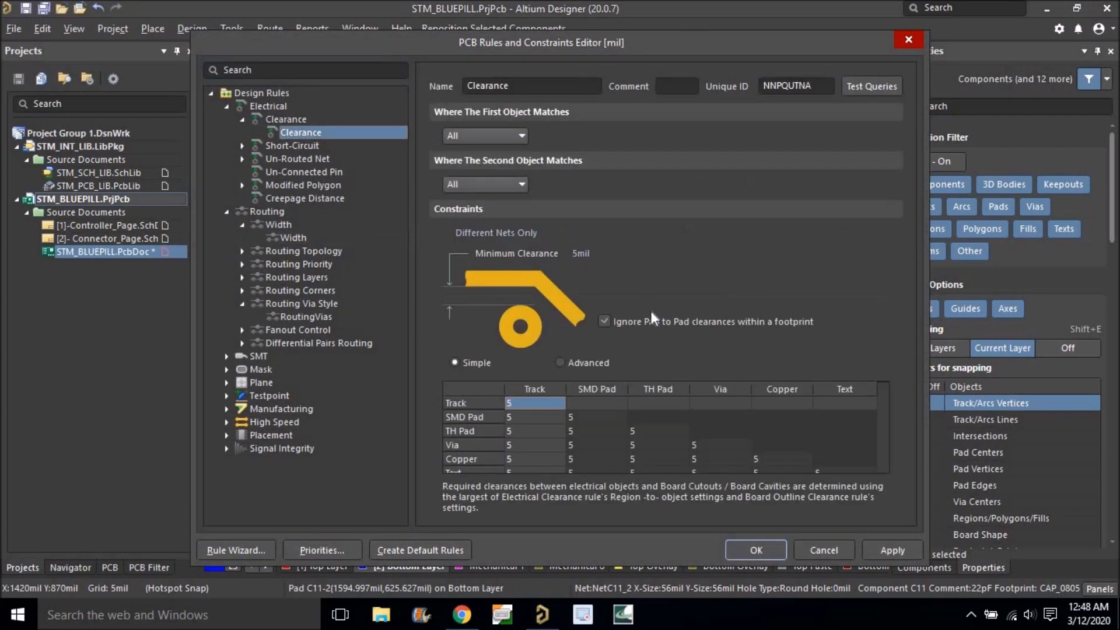
left_click(581, 253)
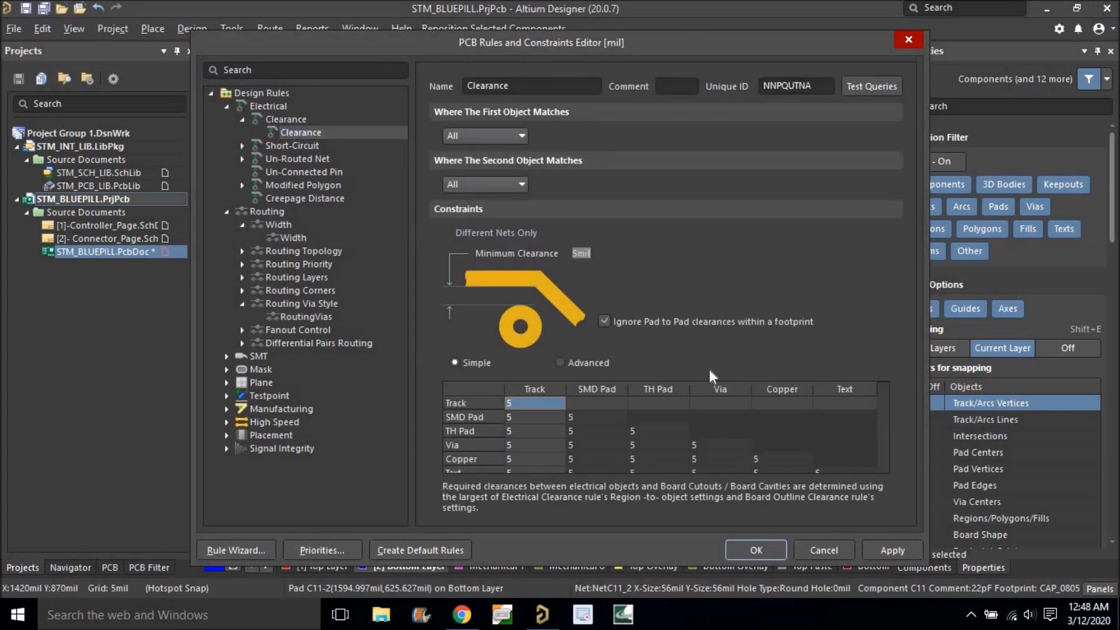
left_click(818, 548)
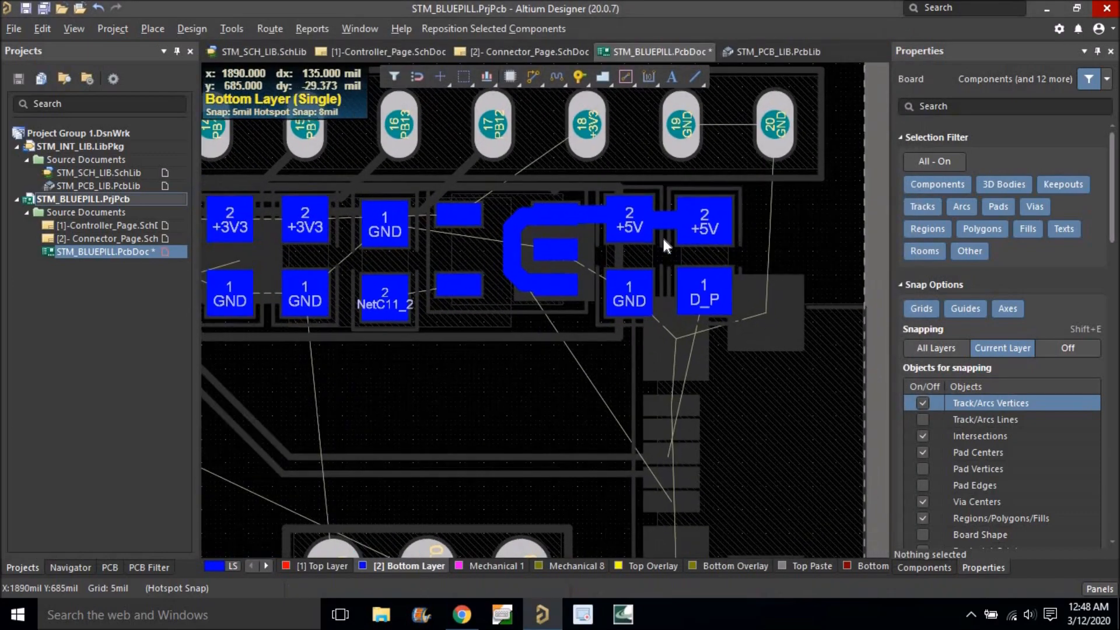
Inspect the properties of the +5V track between the two capacitor and resistor pads labelled +5V.
scroll(663, 238, "up", 4, "ctrl")
left_click(673, 210)
scroll(673, 209, "down", 5, "ctrl")
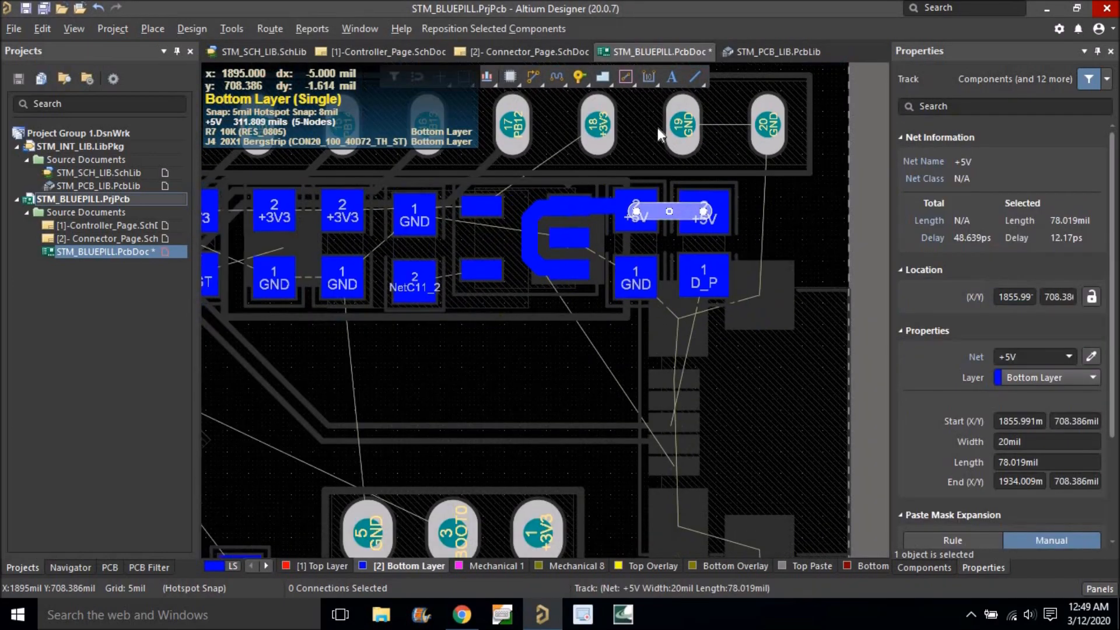
Route +3V3 on the Bottom Layer with a 20 mil track from the regulator's pad 5 to header pad 18.
left_click(532, 77)
key("Escape")
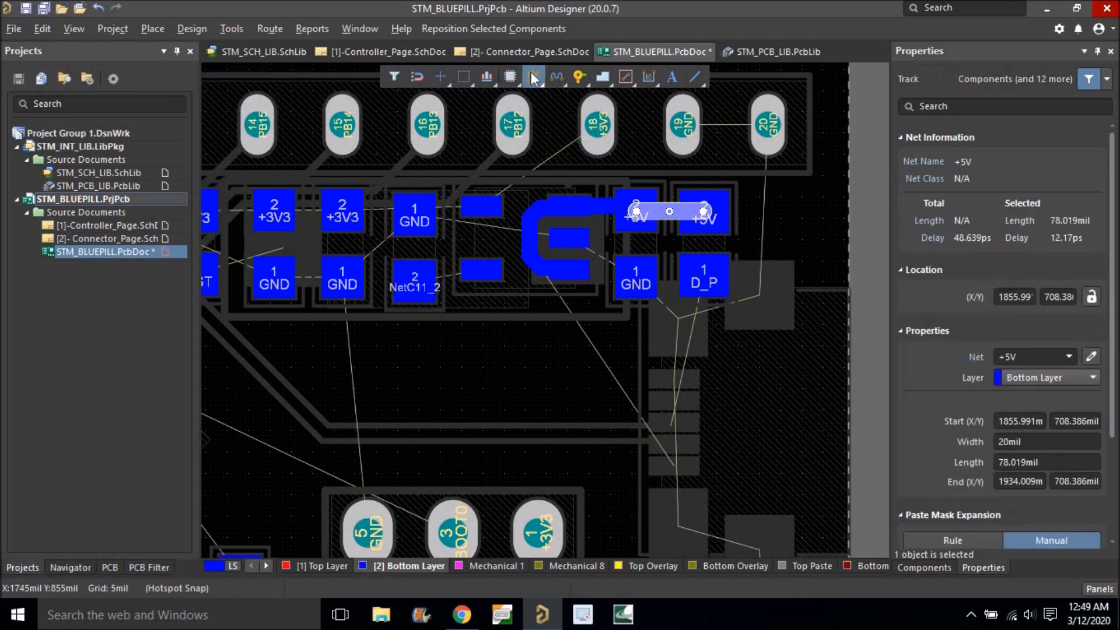
key("ctrl+w")
key("Tab")
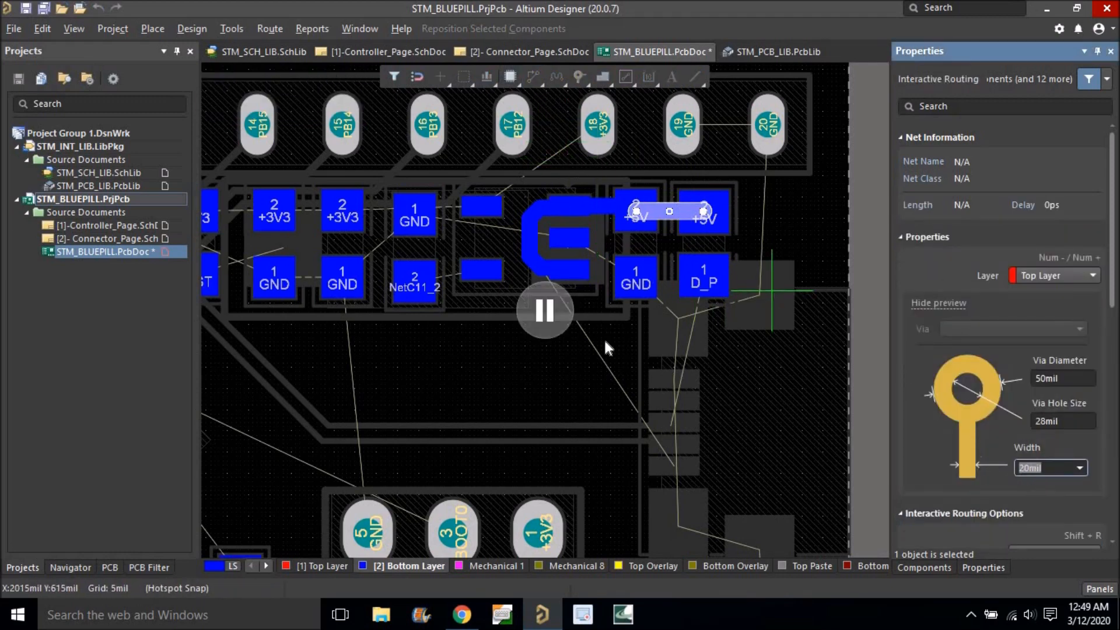
key("Return")
scroll(578, 240, "up", 3, "ctrl")
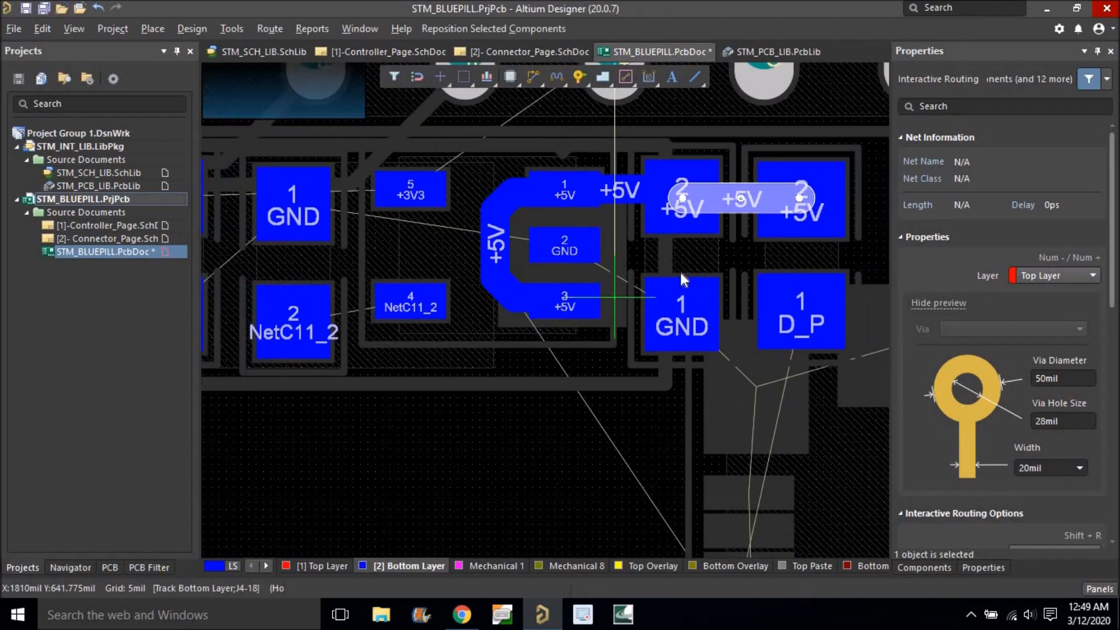
scroll(725, 299, "down", 2, "ctrl")
scroll(498, 249, "up", 4, "ctrl")
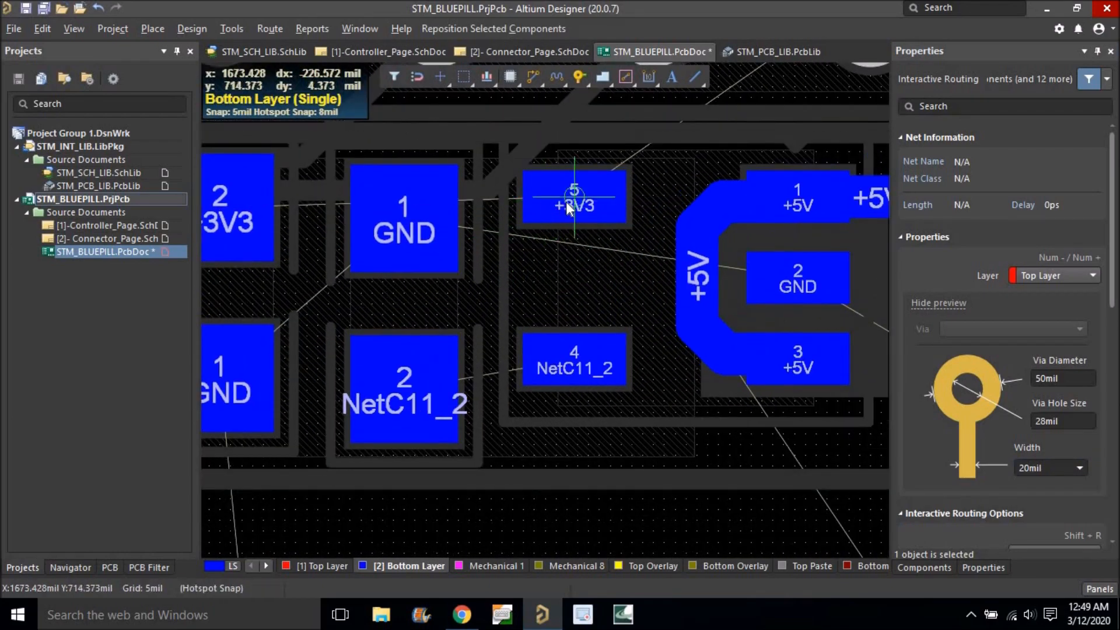
left_click(564, 202)
scroll(557, 245, "down", 4, "ctrl")
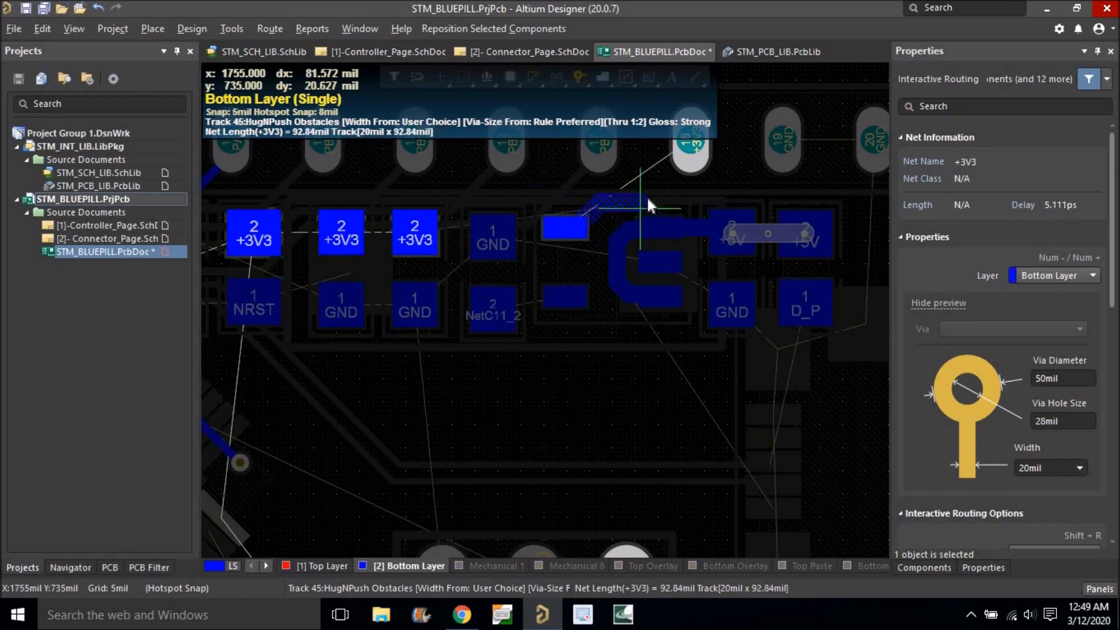
left_click(688, 144)
right_click(676, 186)
scroll(675, 186, "up", 3, "ctrl")
left_click_drag(662, 186, 666, 149)
scroll(666, 148, "down", 3, "ctrl")
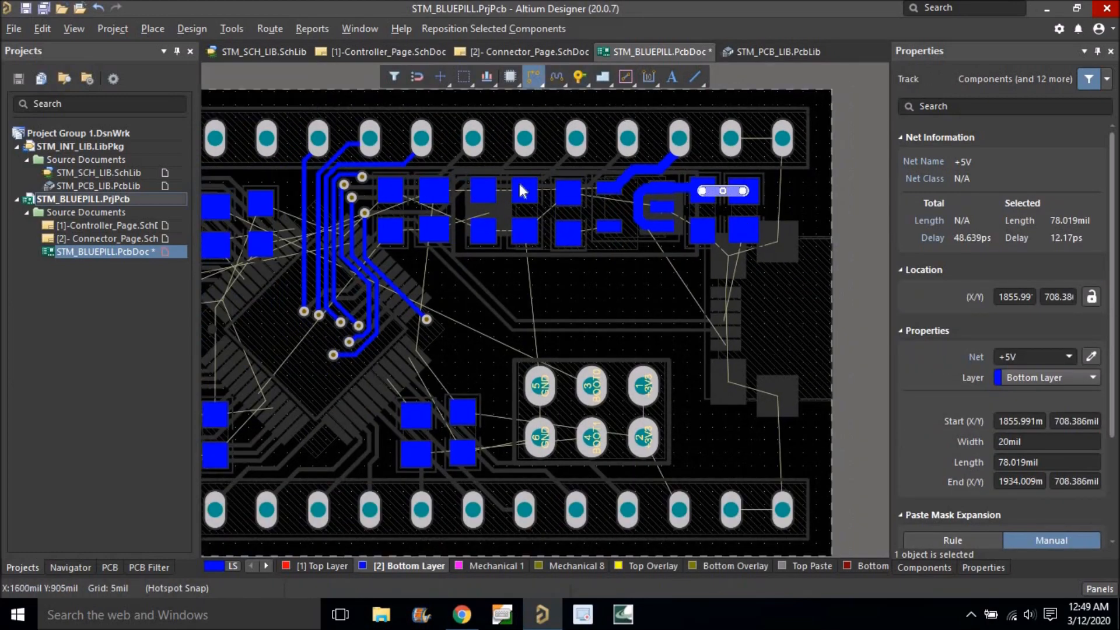
Route NetC11_2 from the capacitor's pad 2 to the adjacent regulator pad with a 20 mil track on the Bottom Layer.
key("ctrl+w")
scroll(522, 191, "up", 3, "ctrl")
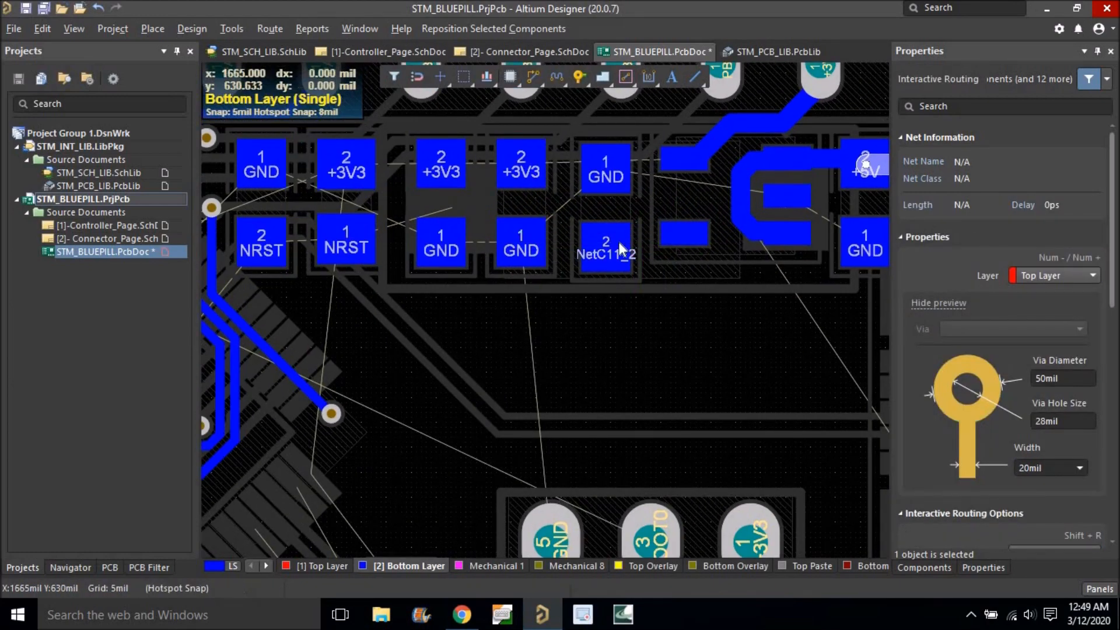
left_click(614, 250)
right_click_drag(565, 197, 714, 319)
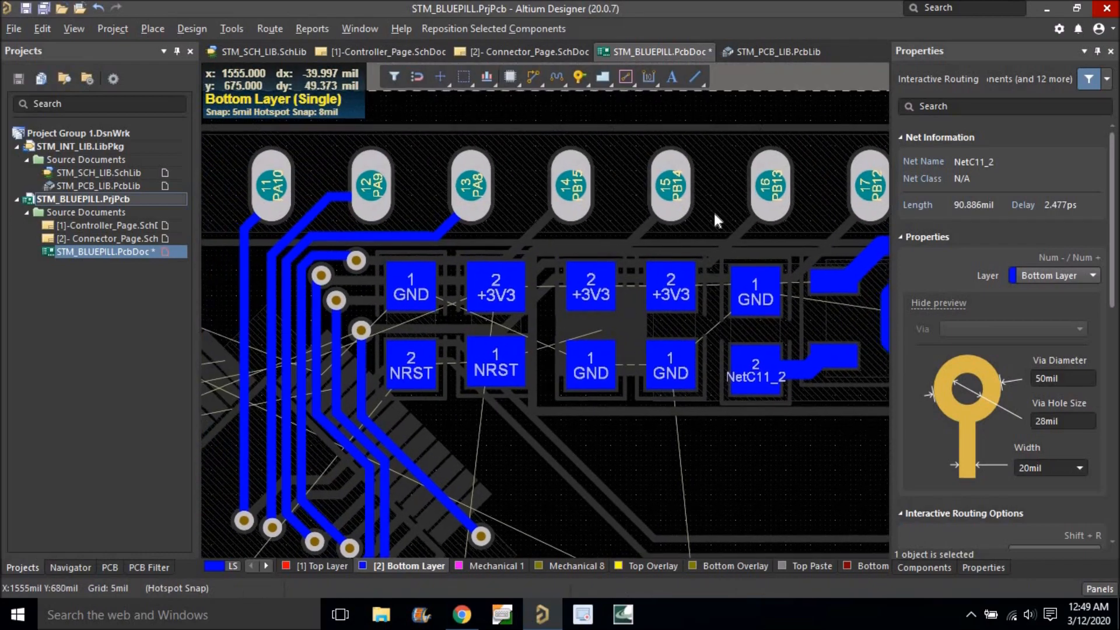
right_click(714, 214)
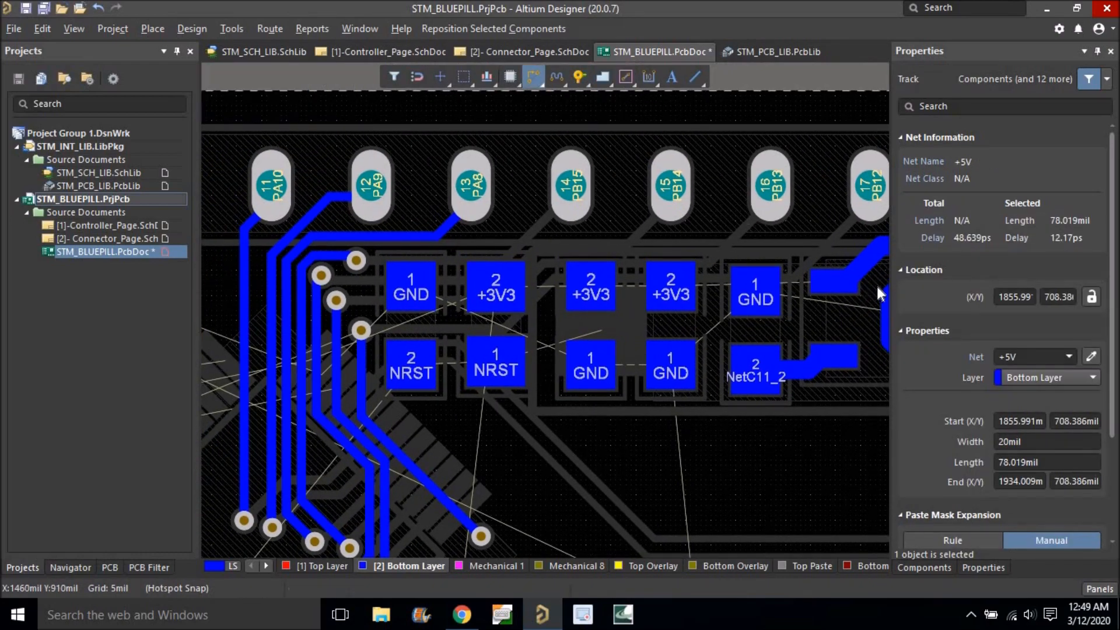
Route +3V3 on the Bottom Layer with a 20 mil track from the regulator's +3V3 track through the three +3V3 pads in the upper component row.
left_click(878, 246)
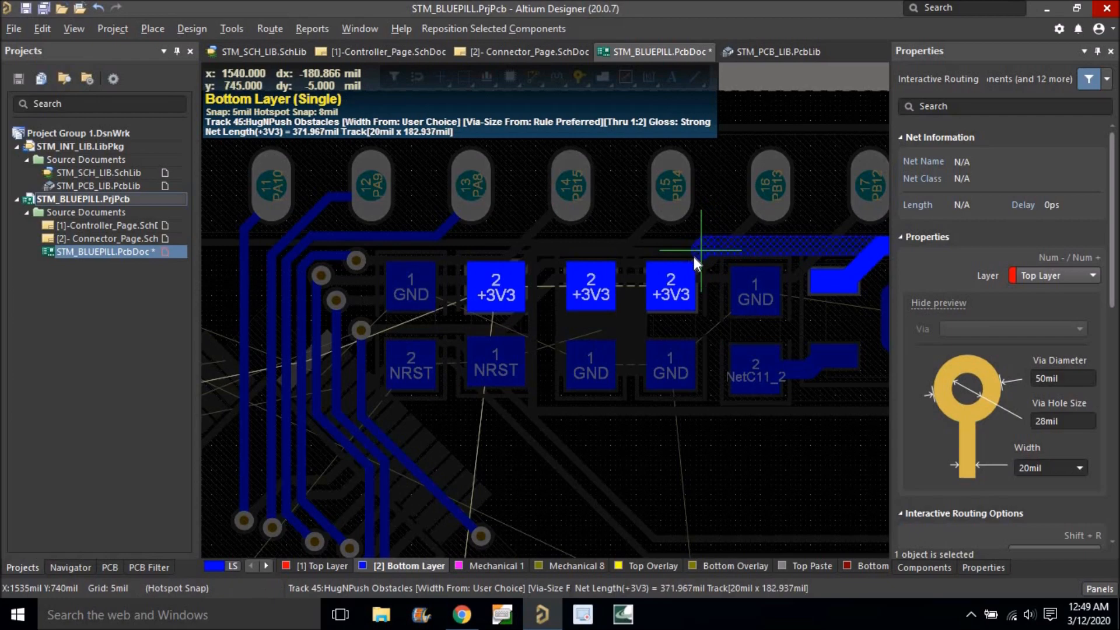
left_click(676, 282)
left_click(677, 282)
left_click(578, 284)
left_click(575, 287)
left_click(492, 289)
Connect the two neighbouring NRST pads with a 10 mil track on the Bottom Layer.
left_click(490, 367)
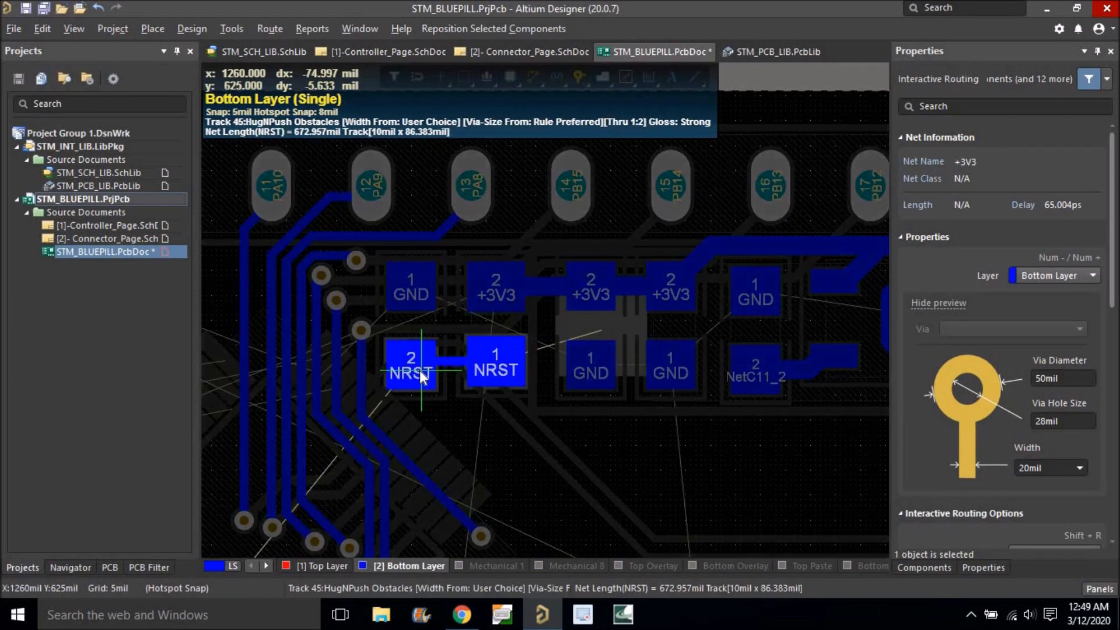
left_click(420, 371)
scroll(478, 282, "down", 2, "ctrl")
right_click(474, 348)
Inspect the width of the NRST track between the two neighbouring NRST pads.
scroll(470, 331, "up", 2, "ctrl")
right_click_drag(461, 317, 478, 322)
left_click(478, 319)
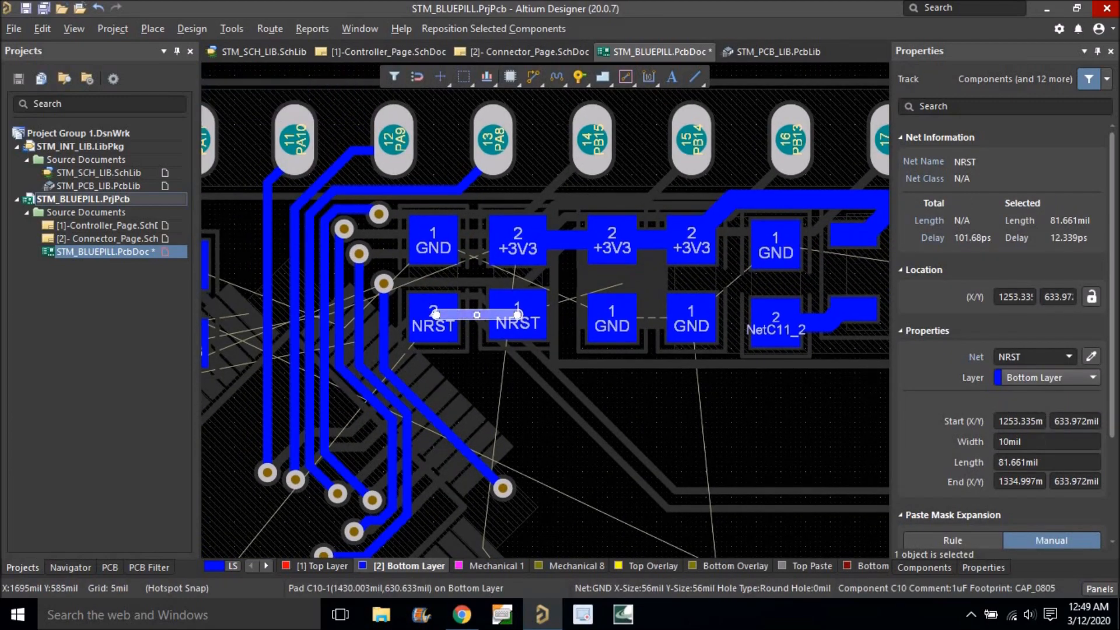
left_click(1012, 445)
right_click_drag(805, 421, 636, 145)
left_click(597, 373)
scroll(597, 373, "down", 4, "ctrl")
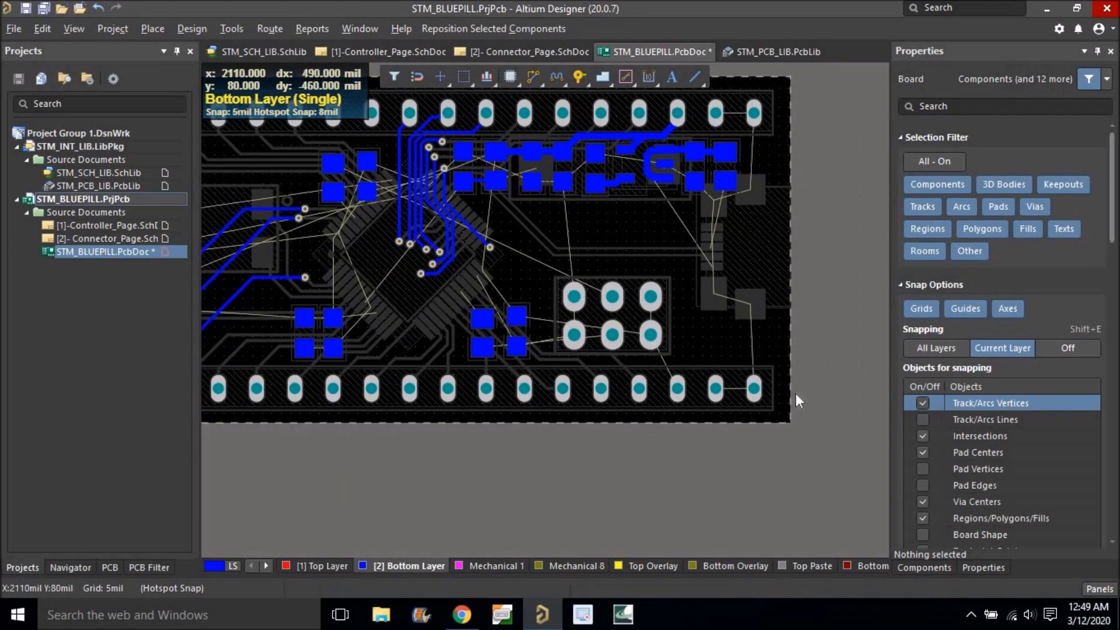
Leave single-layer view, switch the PCB object list to Nets and list all nets in an enlarged net list.
key("shift+s")
mouse_move(682, 439)
right_mouse_down()
mouse_move(785, 448)
mouse_move(741, 450)
mouse_move(673, 413)
mouse_move(694, 447)
right_mouse_up()
scroll(784, 448, "down", 2, "ctrl")
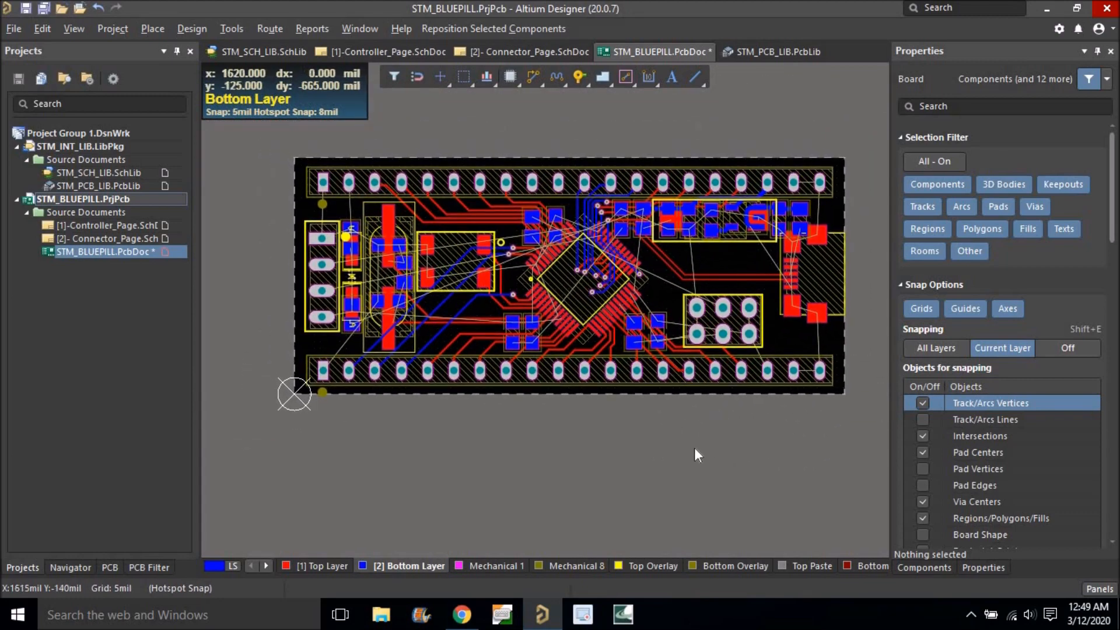
left_click(109, 567)
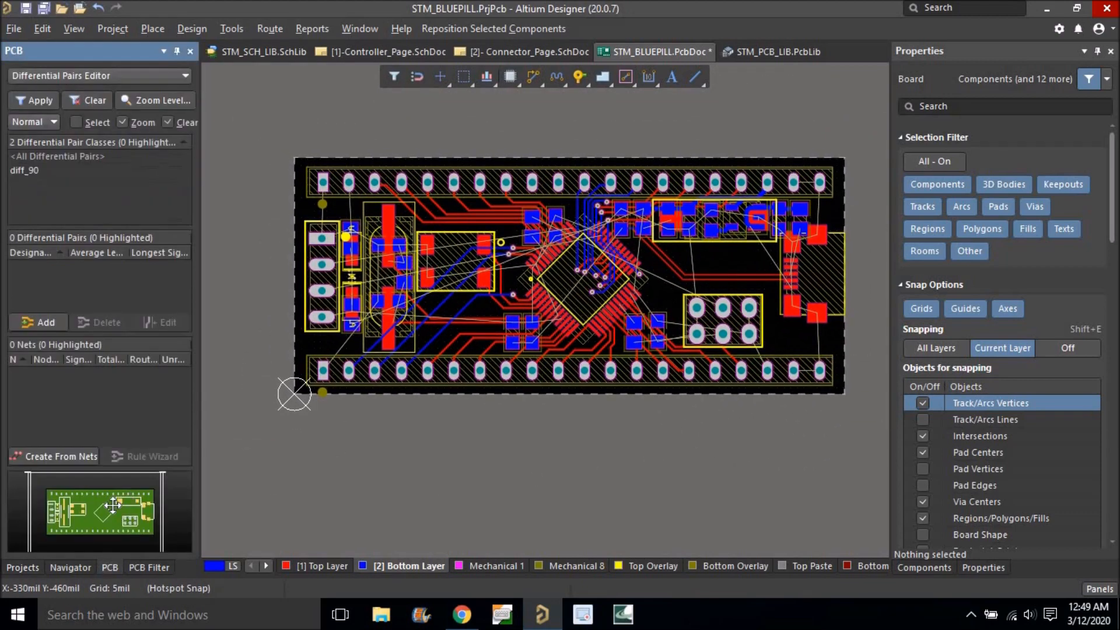
left_click(54, 75)
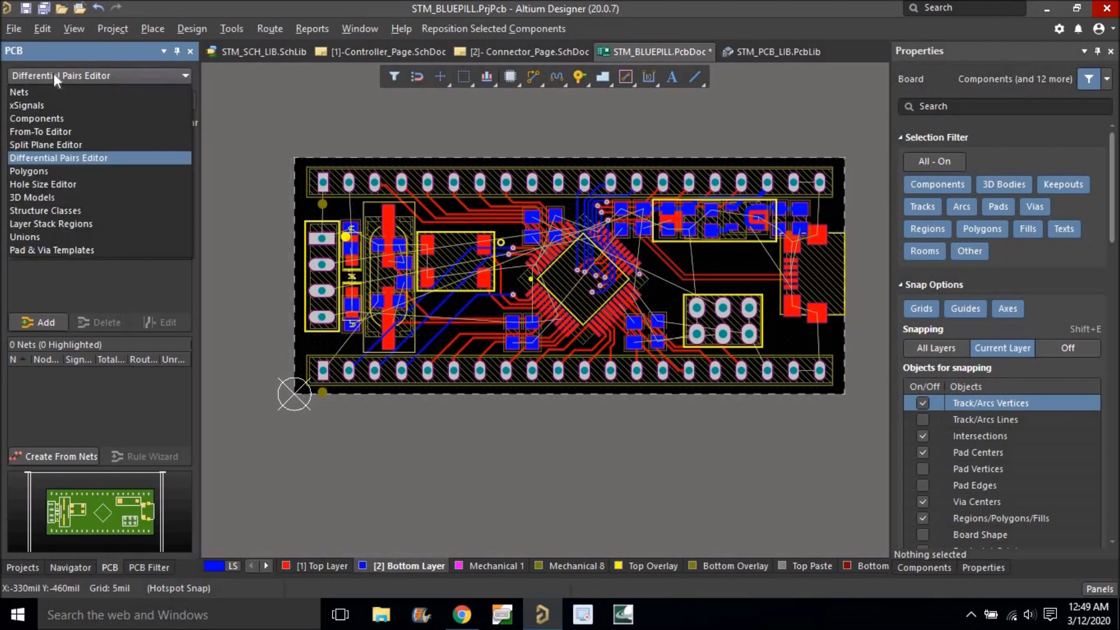
left_click(47, 96)
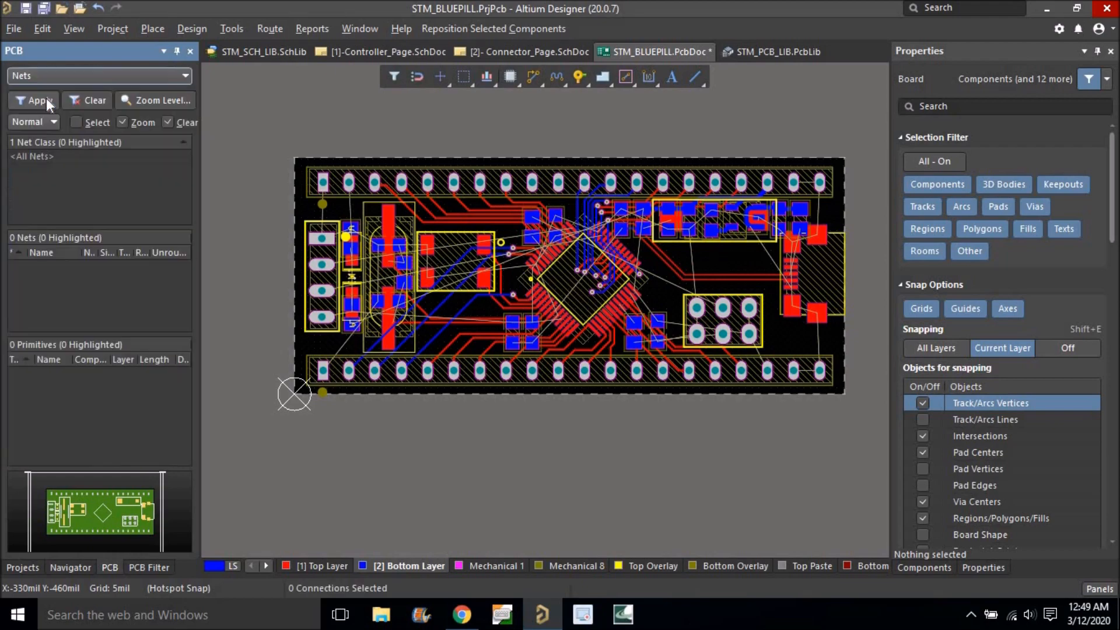
left_click(39, 154)
scroll(102, 309, "up", 3)
scroll(103, 309, "down", 3)
left_click_drag(97, 335, 91, 407)
scroll(93, 358, "up", 10)
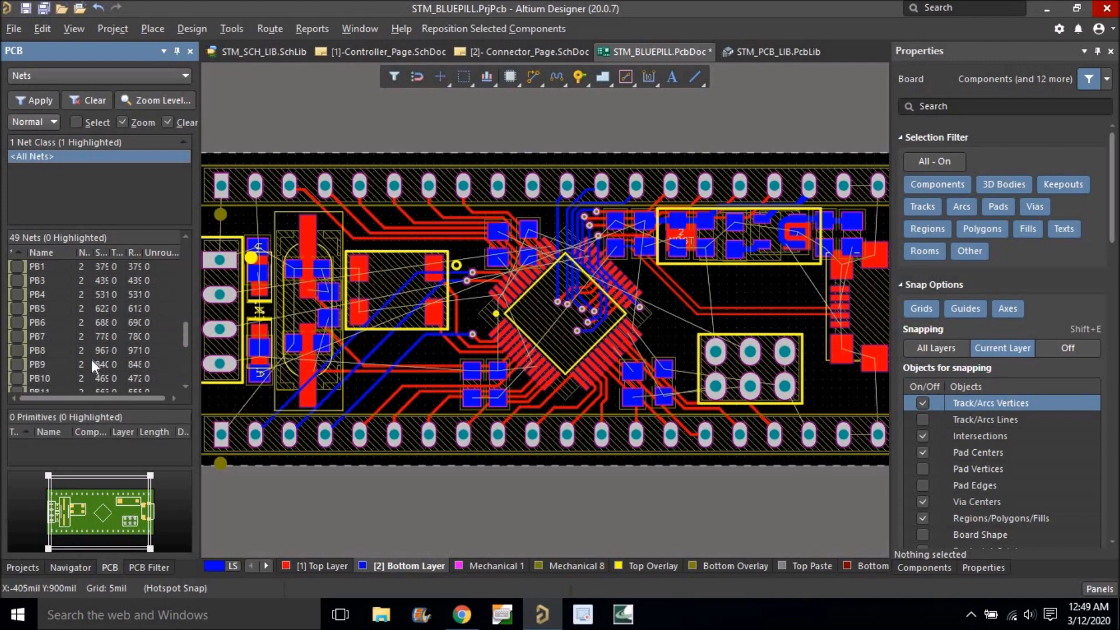
Change the GND net color to light blue, basic color 2, and enable the color override for GND.
left_click(52, 339)
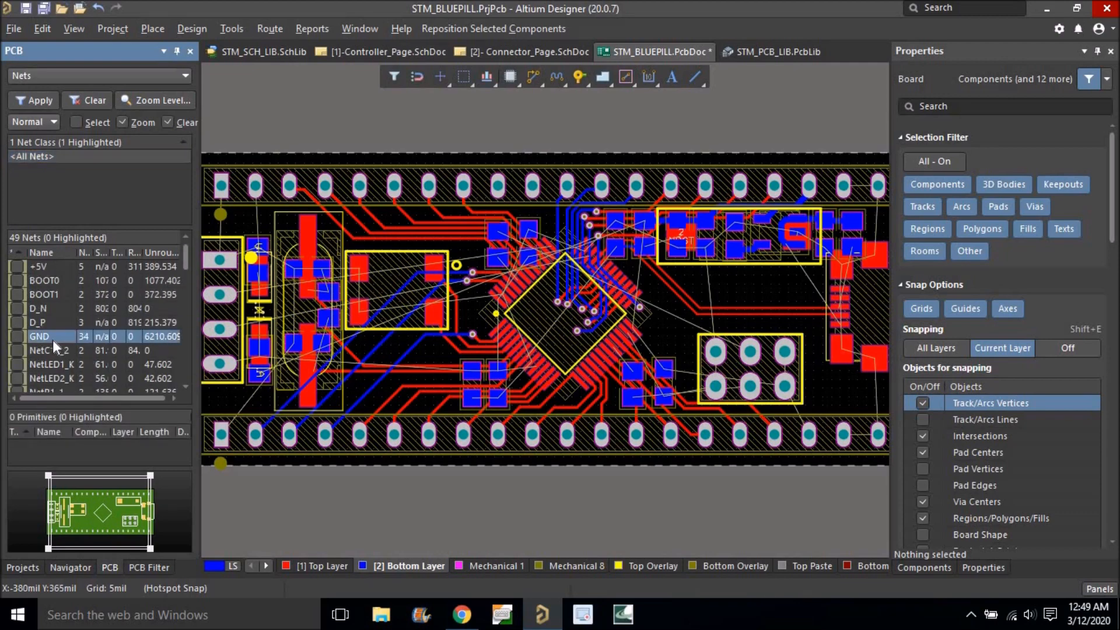
right_click(52, 337)
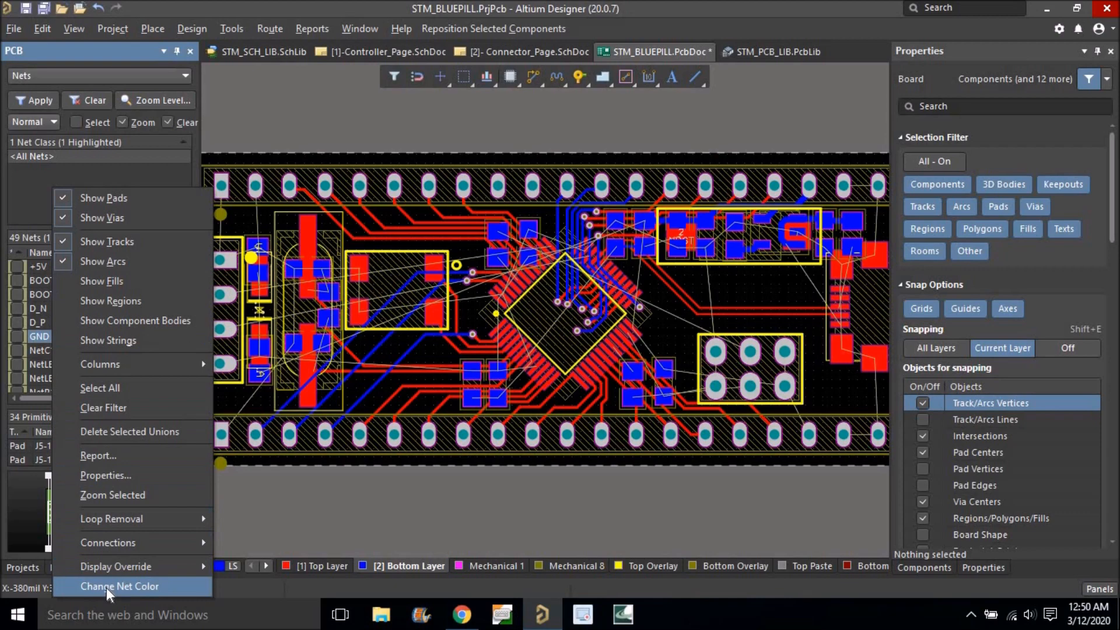
left_click(128, 587)
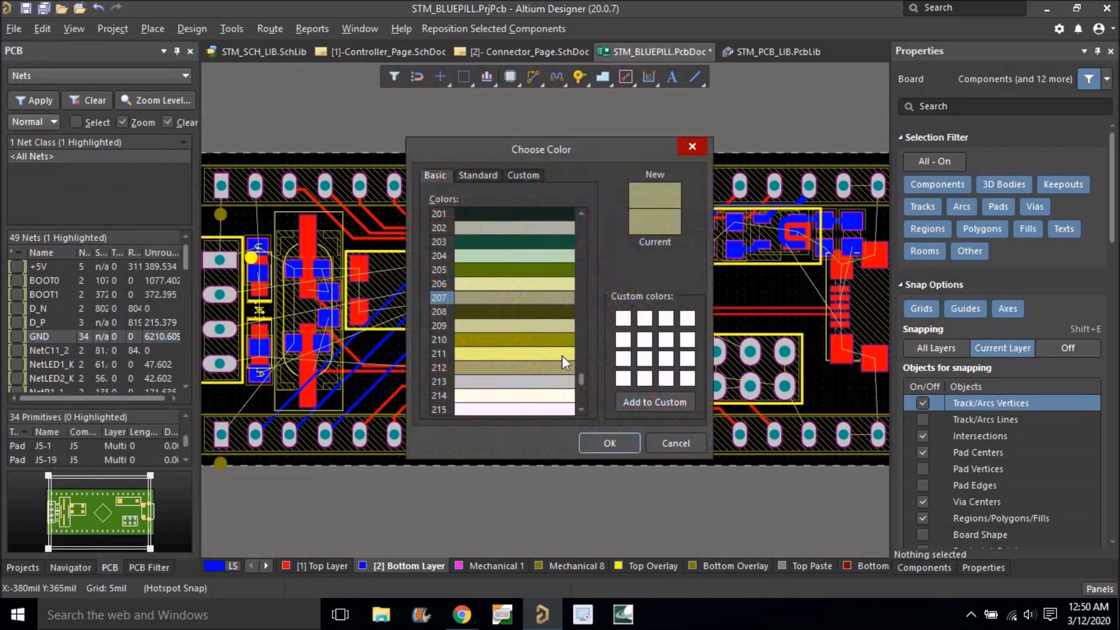
left_click_drag(582, 380, 546, 243)
left_click(544, 242)
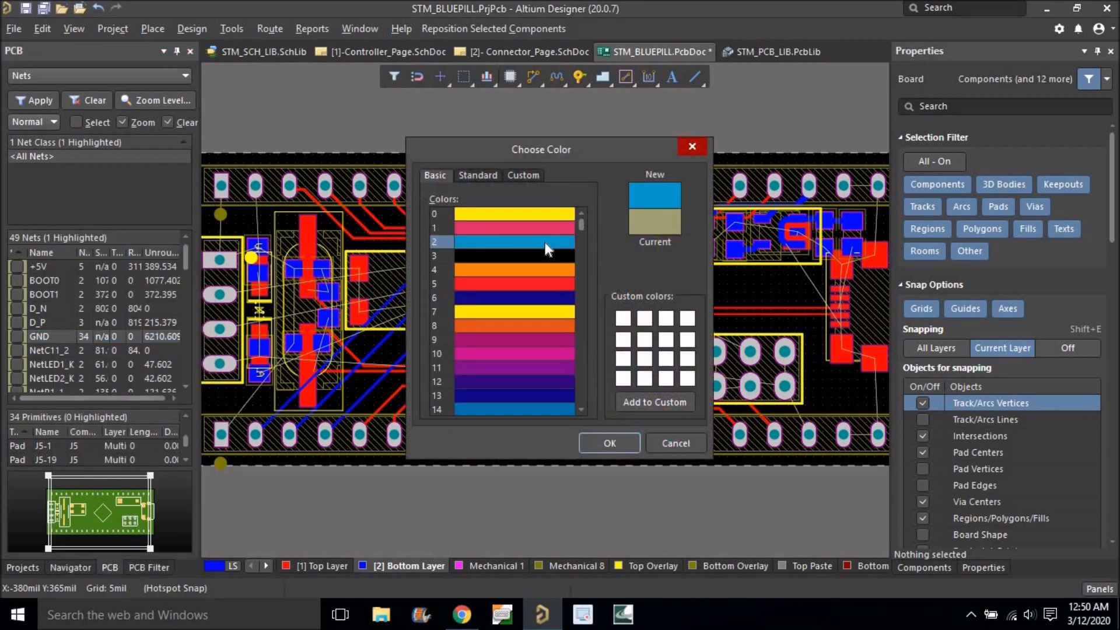
left_click(586, 440)
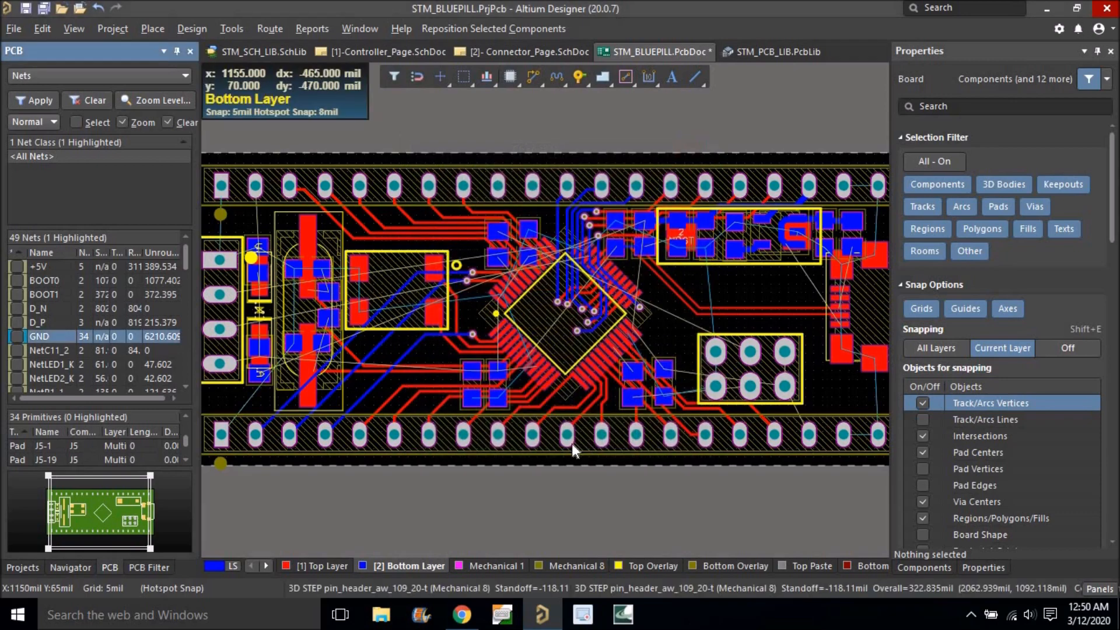
left_click(17, 338)
right_click_drag(287, 350, 359, 324)
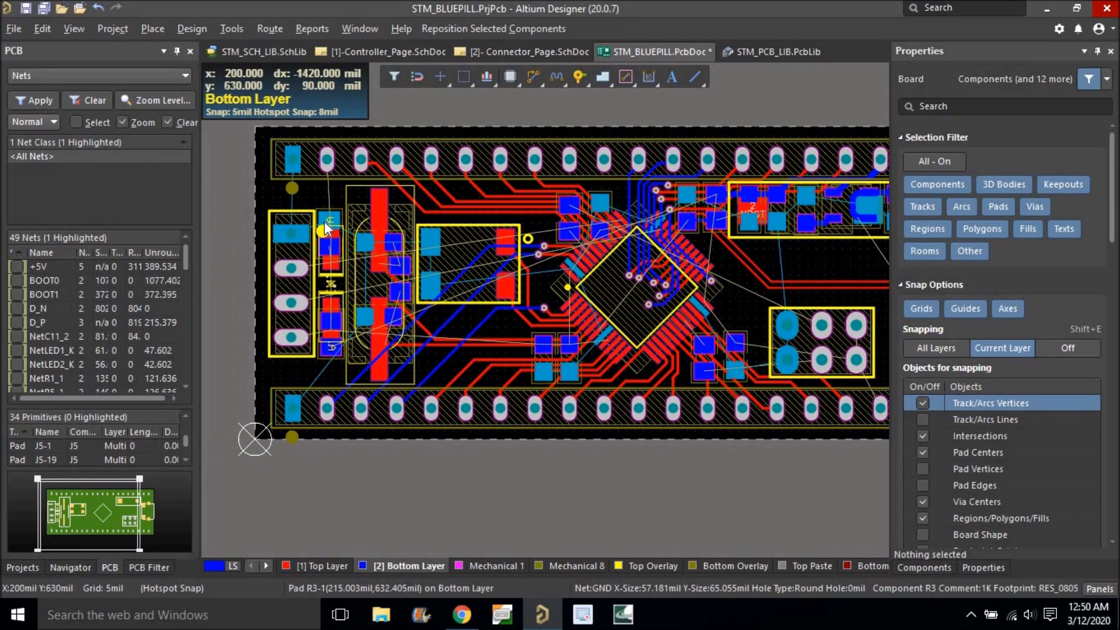
Examine the remaining unrouted connections with only Mechanical 1 displayed, and the pads around the microcontroller with all layers displayed.
scroll(344, 268, "down", 3, "ctrl")
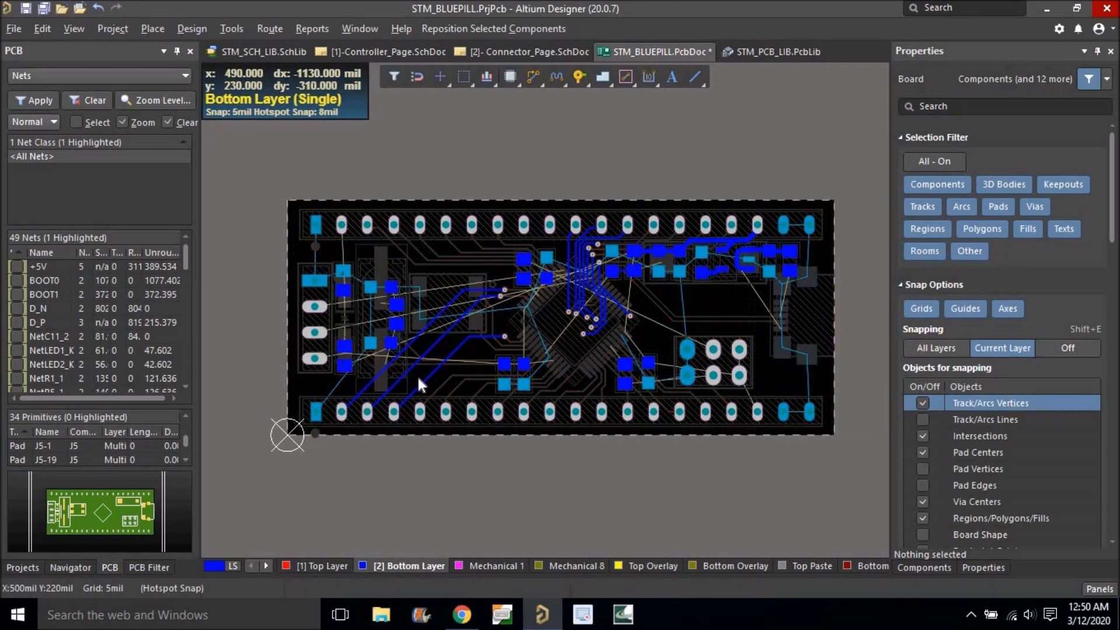
key("shift+s")
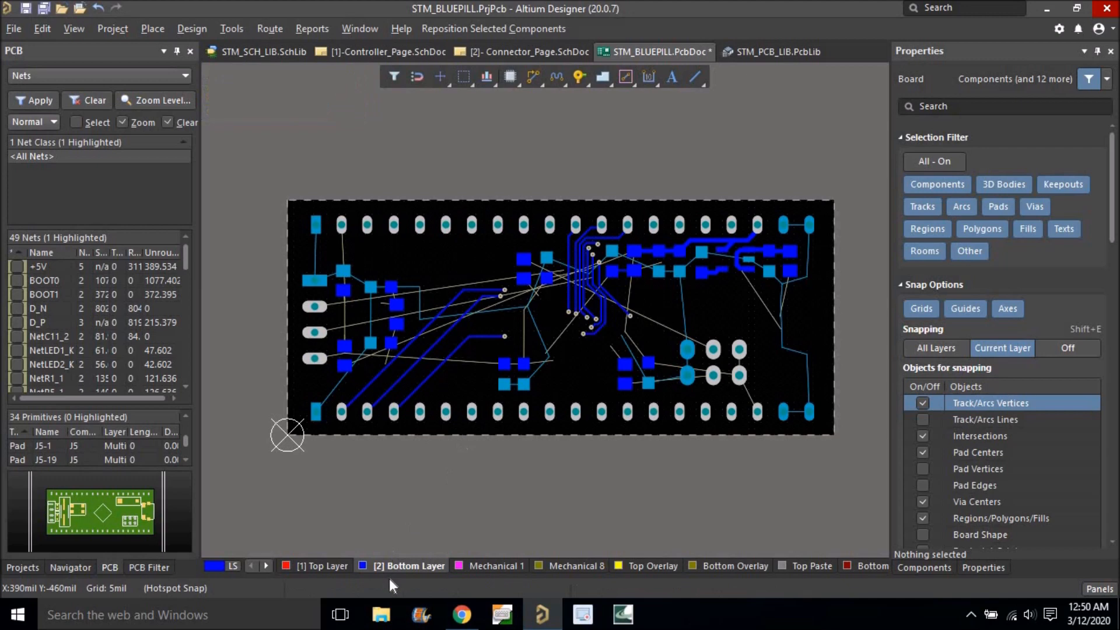
left_click(471, 567)
scroll(729, 323, "up", 5, "ctrl")
mouse_move(513, 295)
right_mouse_down()
mouse_move(617, 290)
mouse_move(678, 253)
right_mouse_up()
right_click_drag(489, 273, 533, 284)
right_click_drag(367, 240, 371, 297)
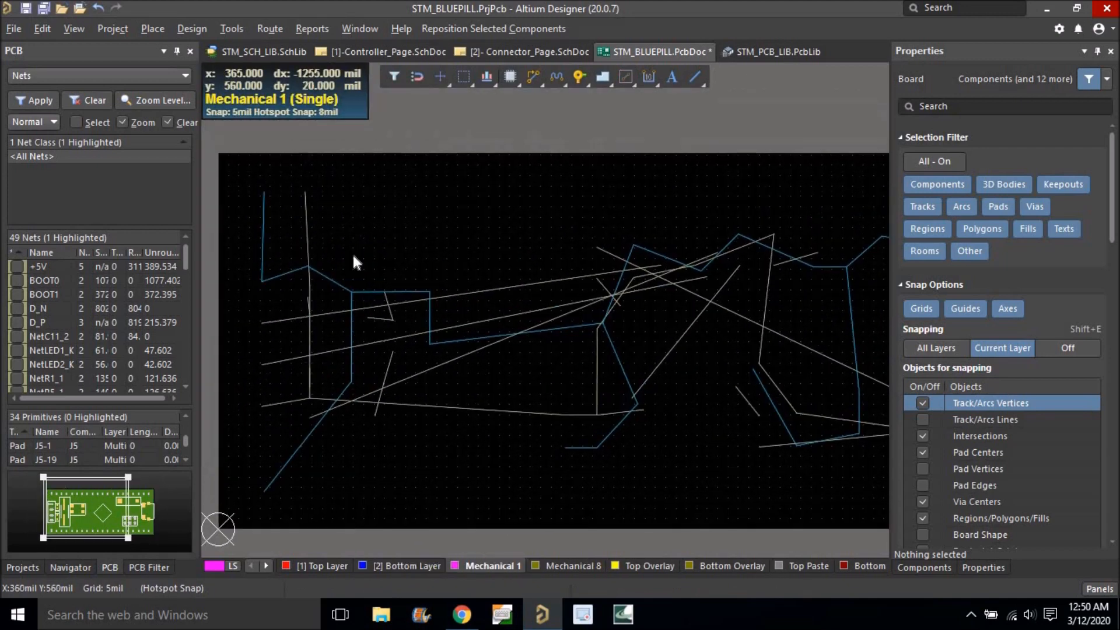
right_click_drag(394, 408, 377, 383)
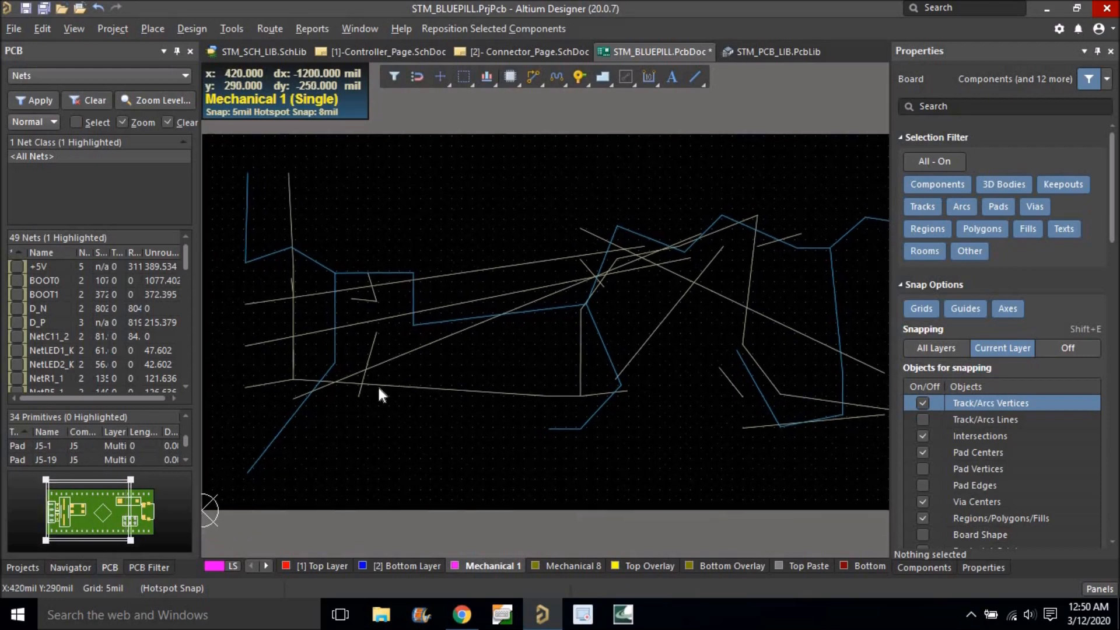
scroll(318, 276, "down", 1, "ctrl")
scroll(360, 305, "down", 3, "ctrl")
right_click_drag(398, 320, 318, 301)
scroll(495, 330, "up", 5, "ctrl")
right_click_drag(509, 347, 477, 351)
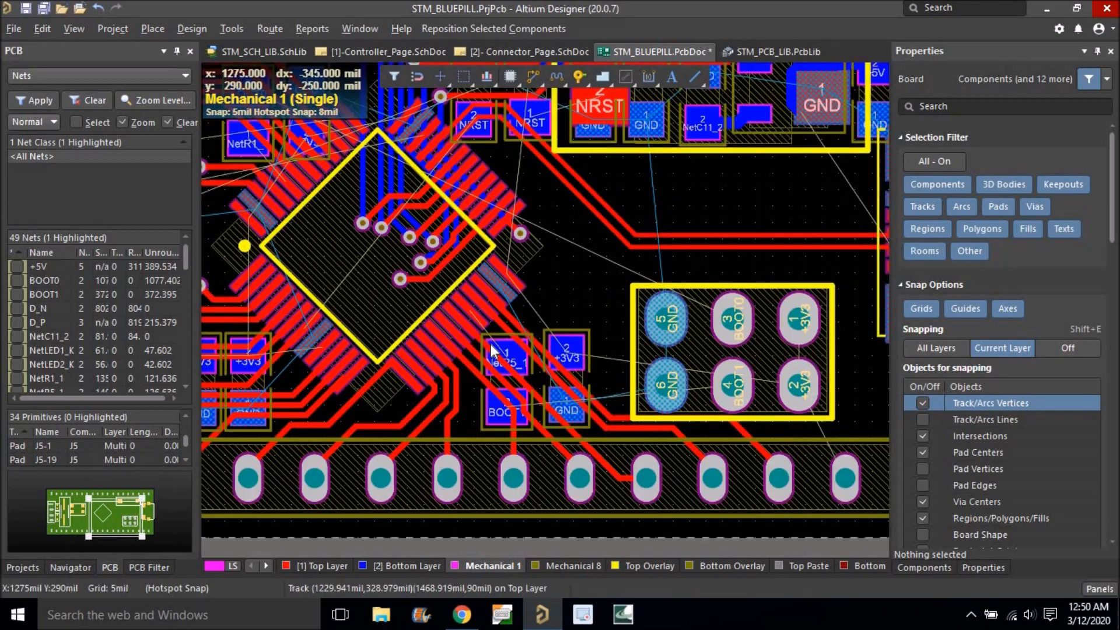
scroll(491, 346, "up", 3, "ctrl")
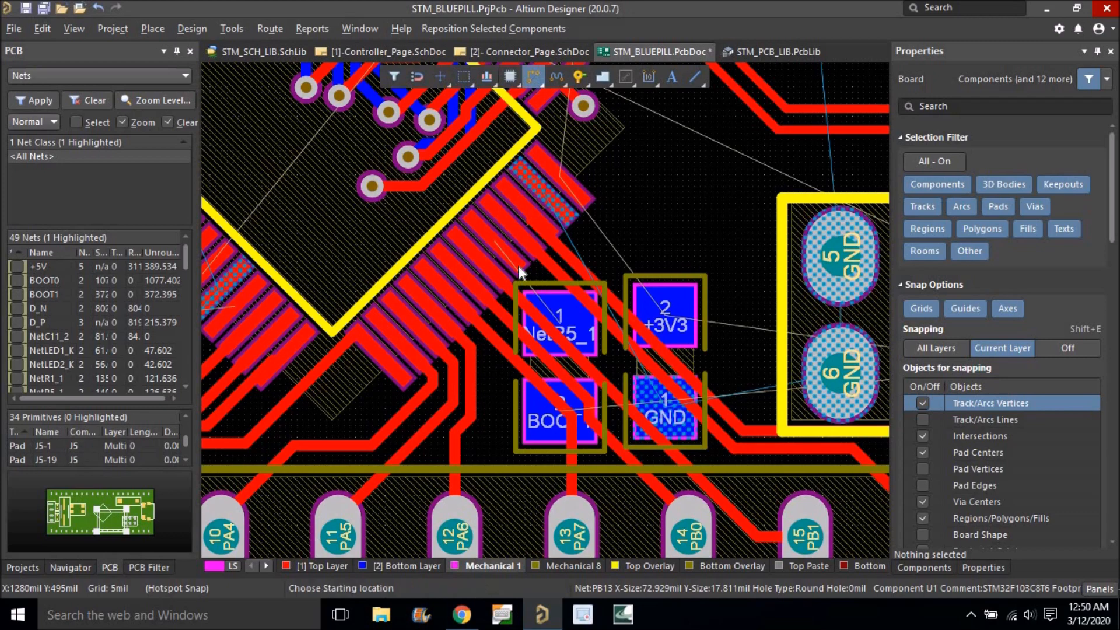
scroll(516, 267, "up", 1, "ctrl")
left_click(497, 250)
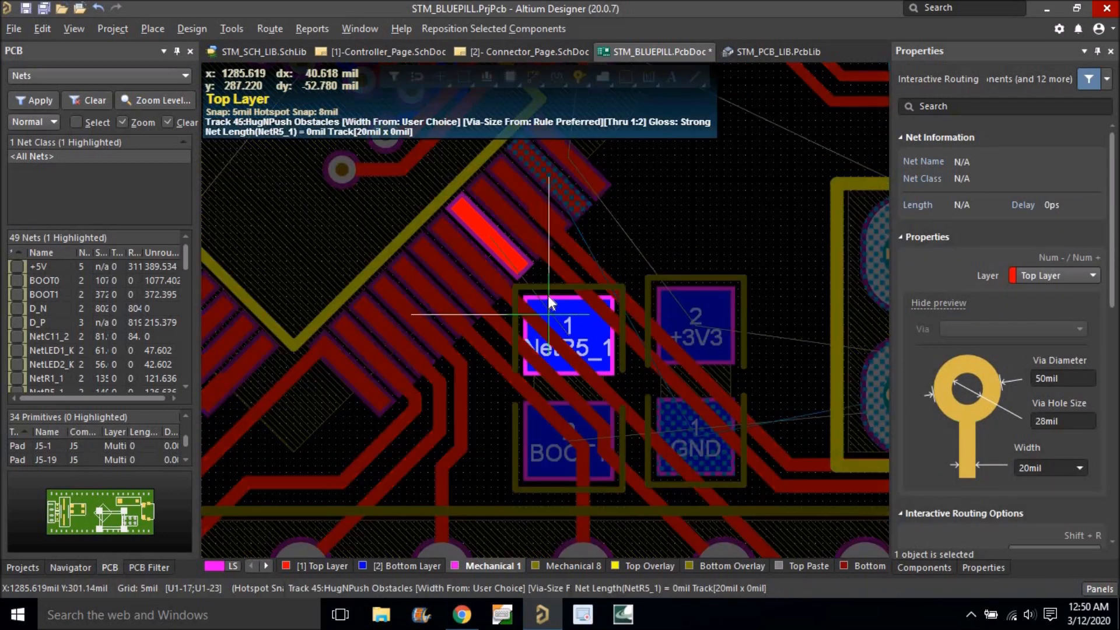
scroll(547, 295, "up", 1, "ctrl")
right_click(550, 295)
right_click_drag(562, 269, 547, 242)
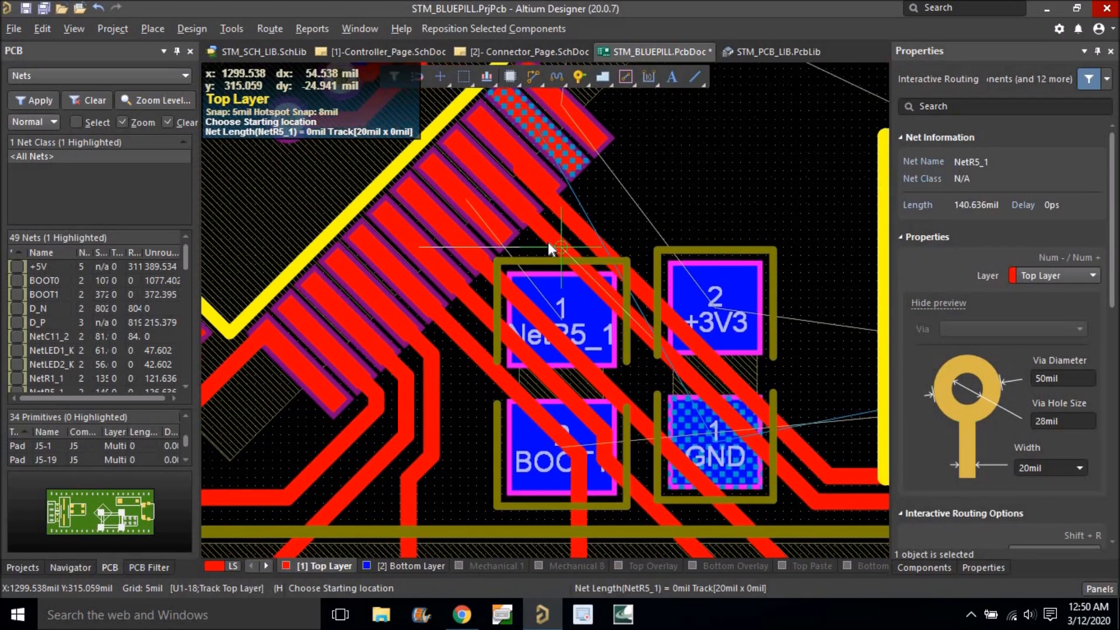
scroll(536, 263, "down", 2, "ctrl")
right_click(579, 385)
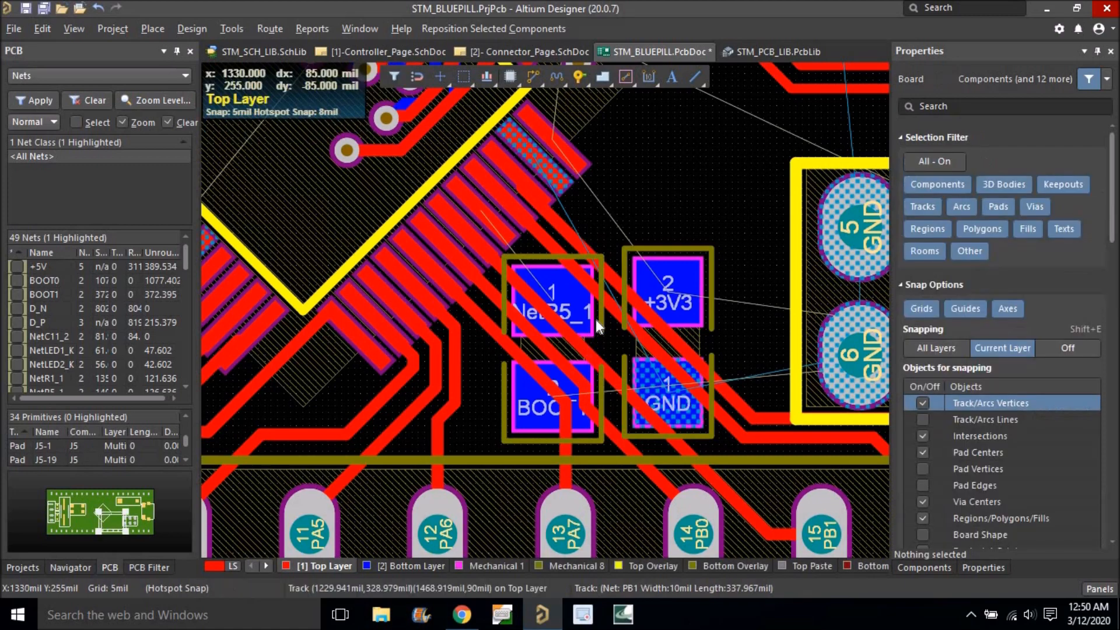
Reroute PA7 and PB0 on the Top Layer with 10 mil tracks running down beside the BOOT1 pad to header pads 13 and 14.
right_click_drag(601, 324, 596, 354)
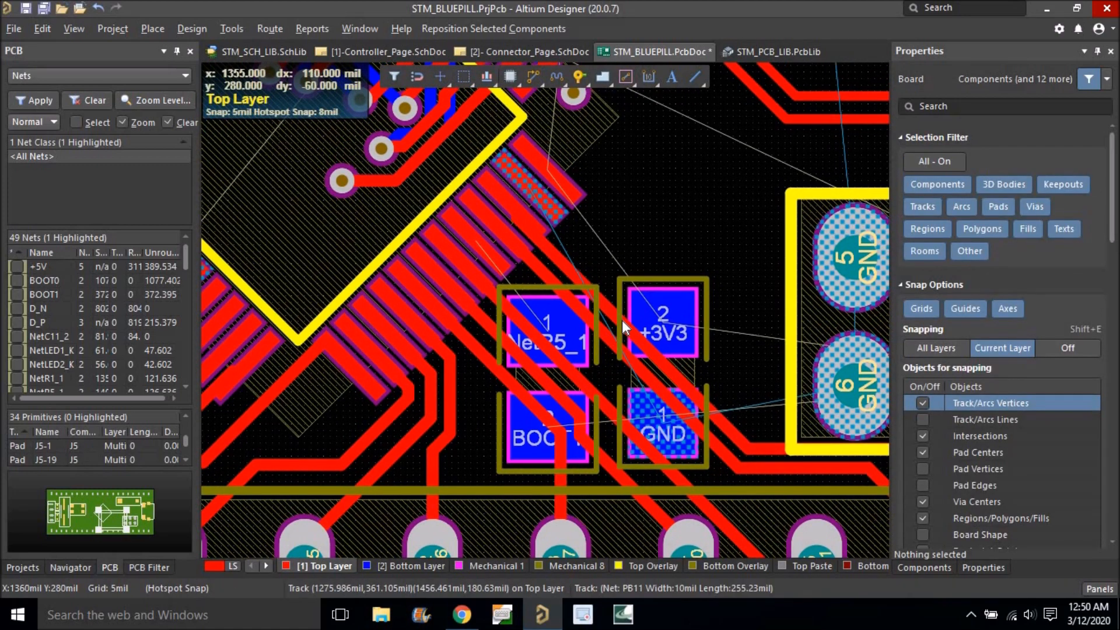
scroll(665, 355, "down", 1)
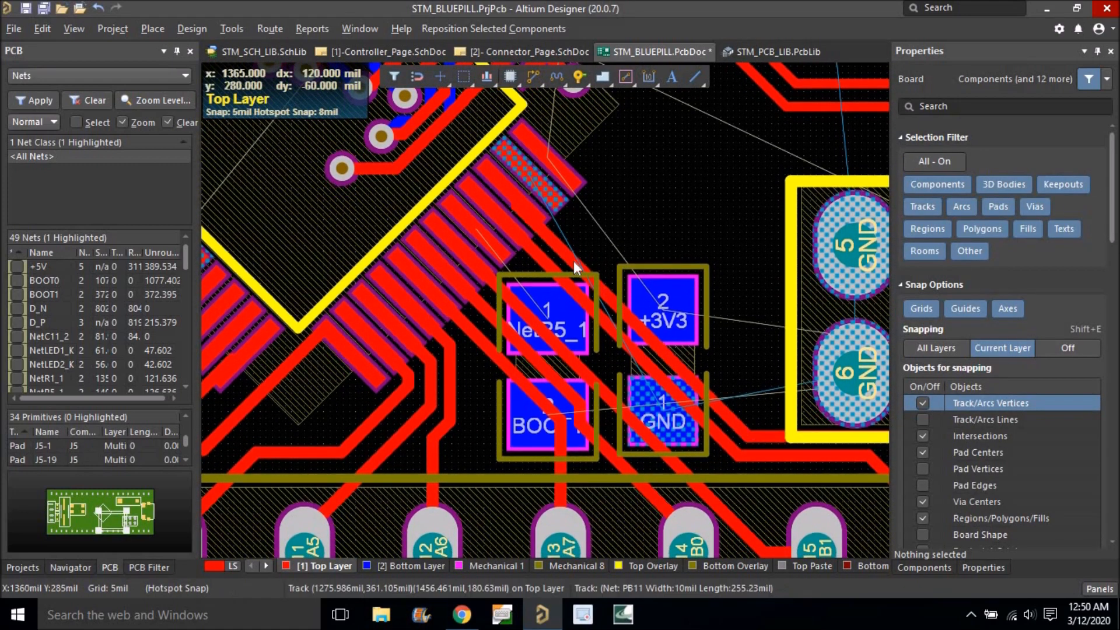
scroll(489, 274, "up", 2, "ctrl")
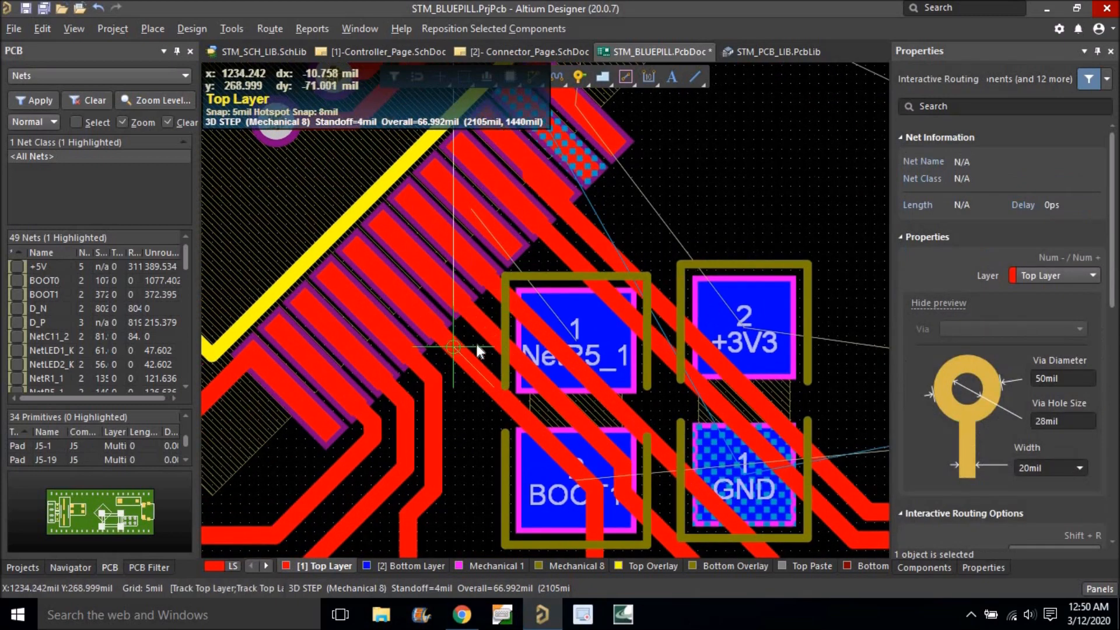
scroll(477, 346, "down", 2, "ctrl")
left_click(487, 350)
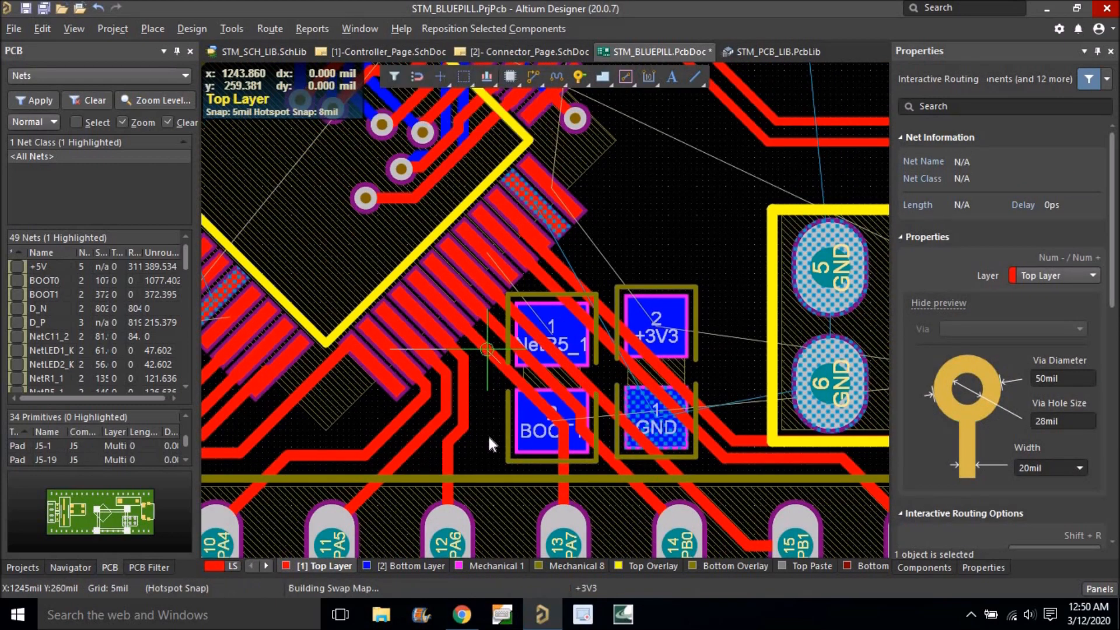
left_click(561, 543)
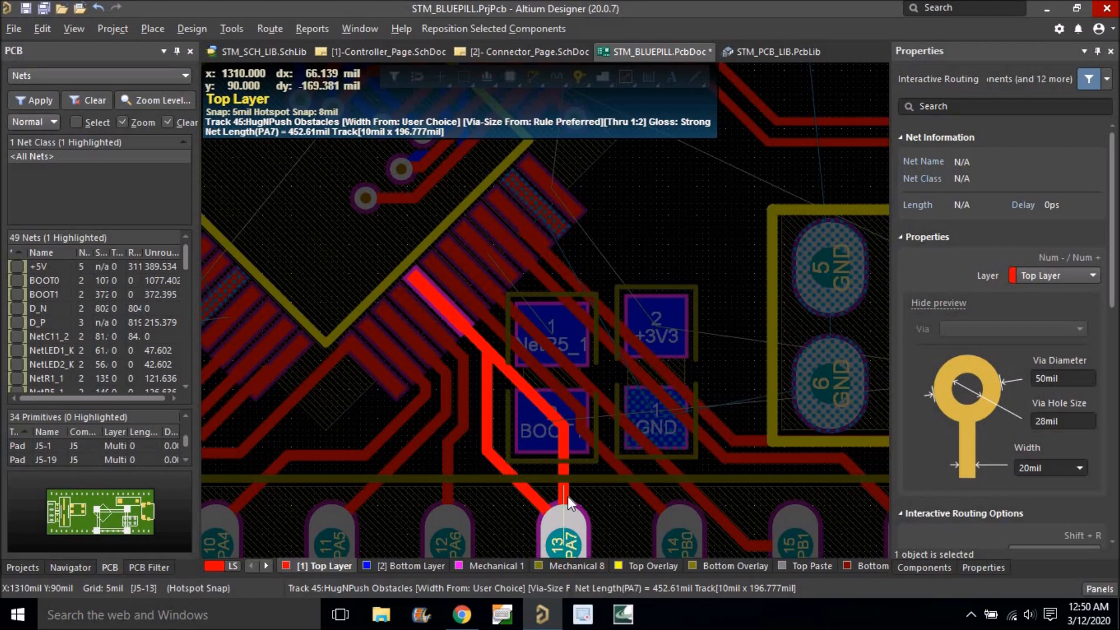
left_click(512, 345)
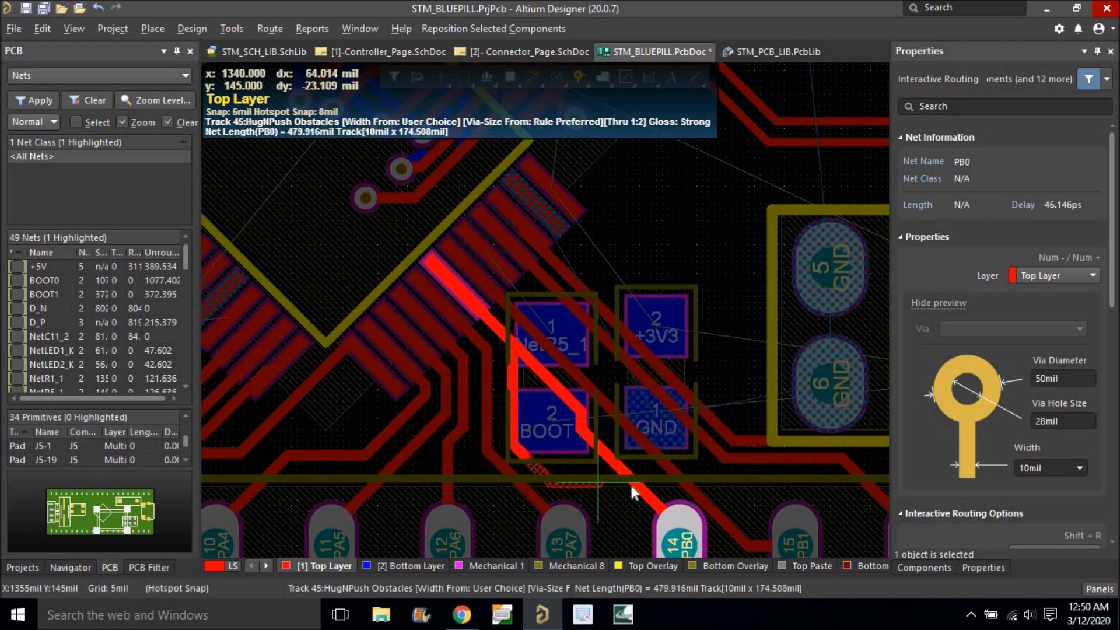
left_click(638, 488)
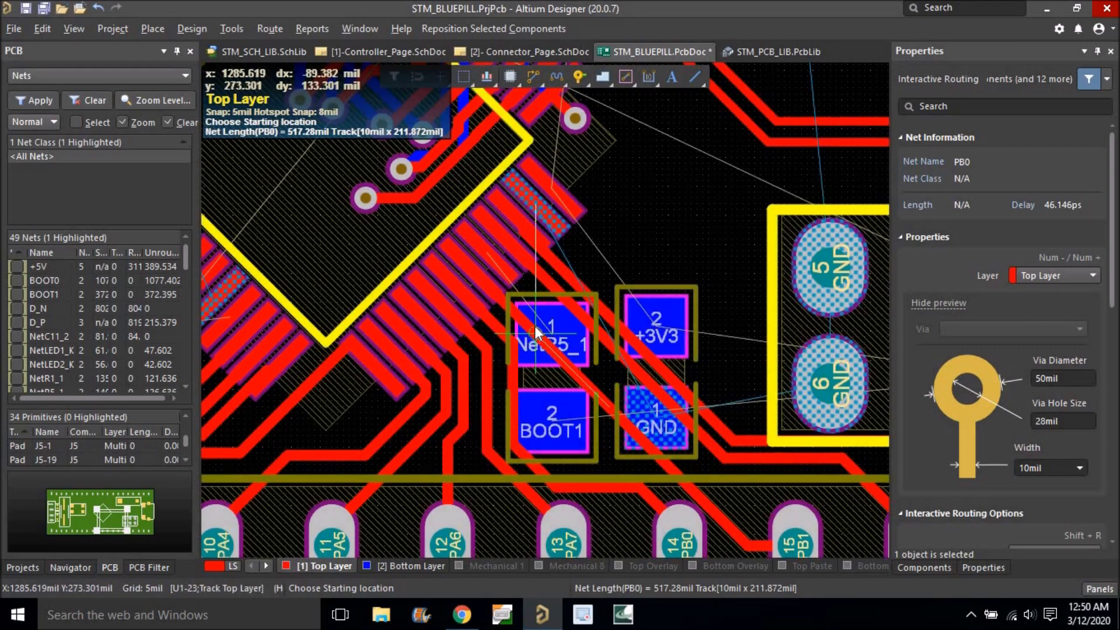
Reroute PB1 on the Top Layer with a 10 mil track running down beside the BOOT1 pad to header pad 15.
left_click(535, 338)
left_click(558, 458)
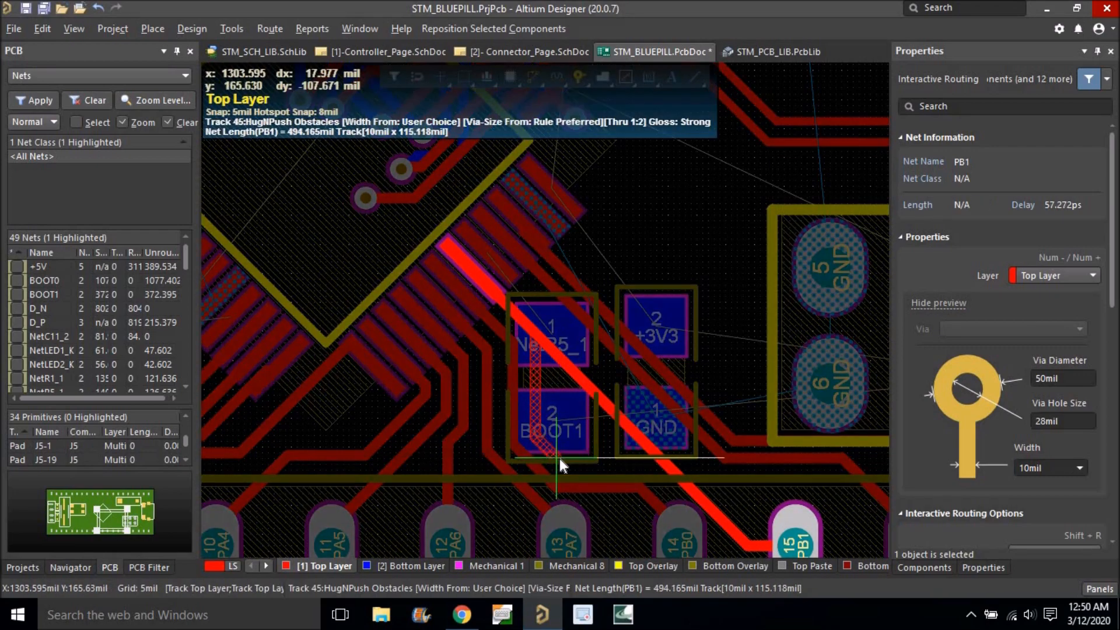
left_click(663, 460)
right_click(662, 460)
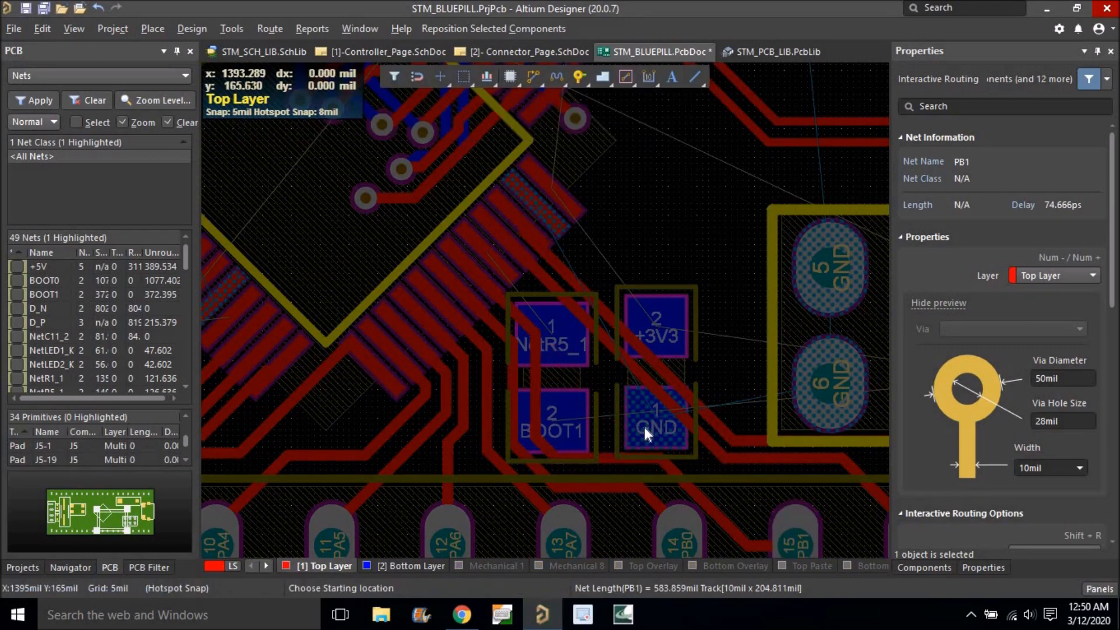
Move resistor R5 clear of the rerouted PB1 track, and shift the neighbouring +3V3/GND resistor right to restore the gap.
scroll(582, 376, "up", 3, "ctrl")
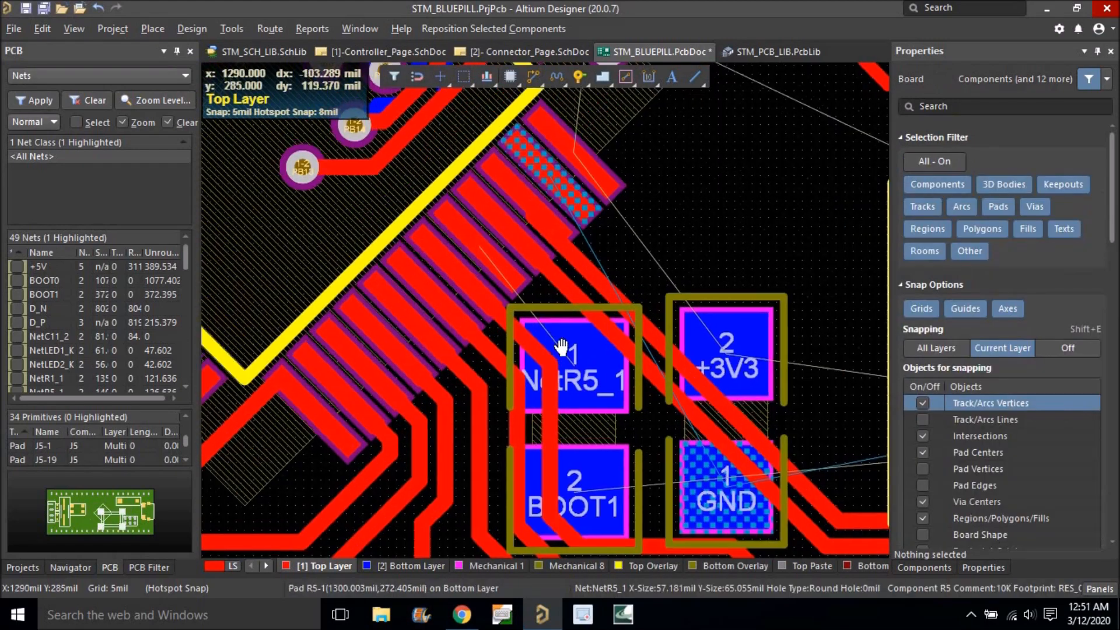
left_click_drag(544, 320, 590, 350)
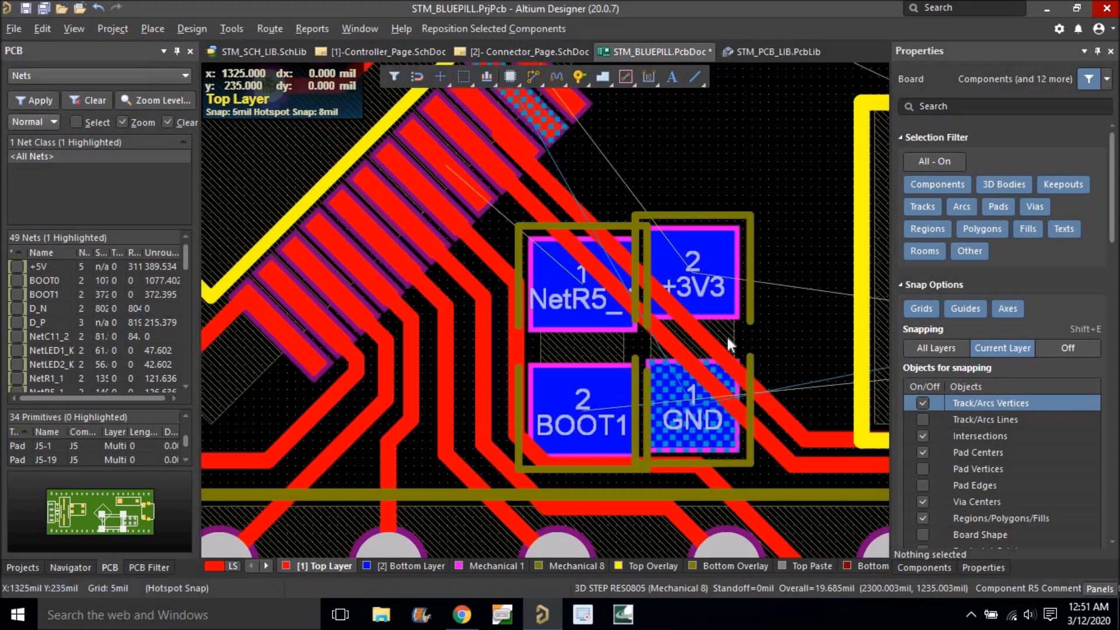
left_click_drag(695, 340, 726, 348)
mouse_move(583, 348)
left_mouse_down()
mouse_move(593, 349)
mouse_move(580, 346)
left_mouse_up()
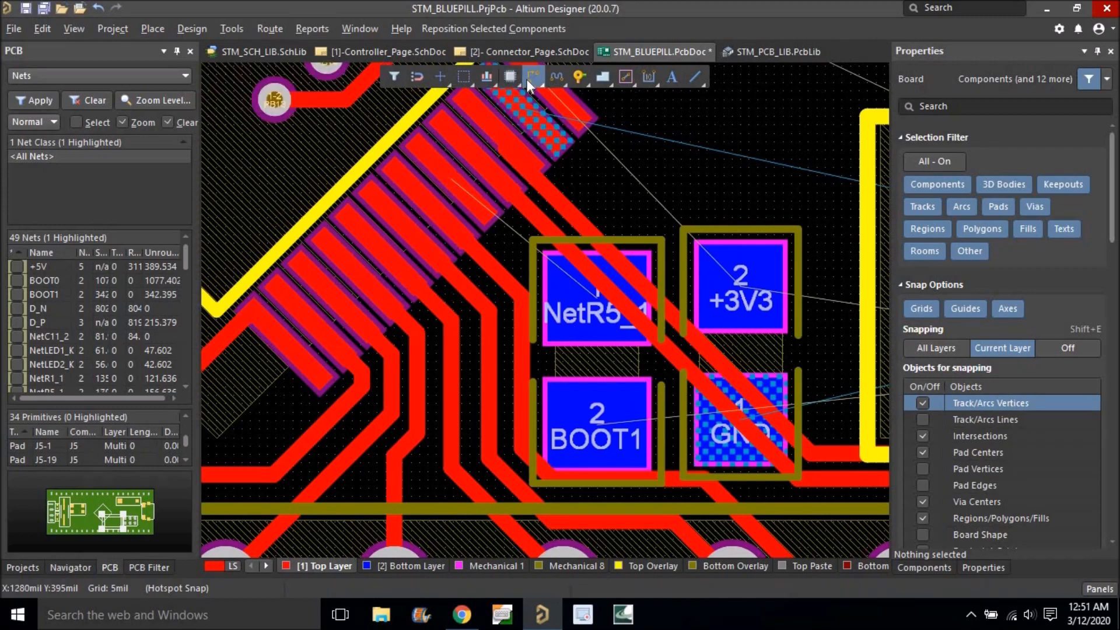
Route a short 10 mil NetR5_1 track on the Bottom Layer from the R5 pad toward the microcontroller pins.
scroll(527, 266, "up", 1, "ctrl")
left_click(574, 304)
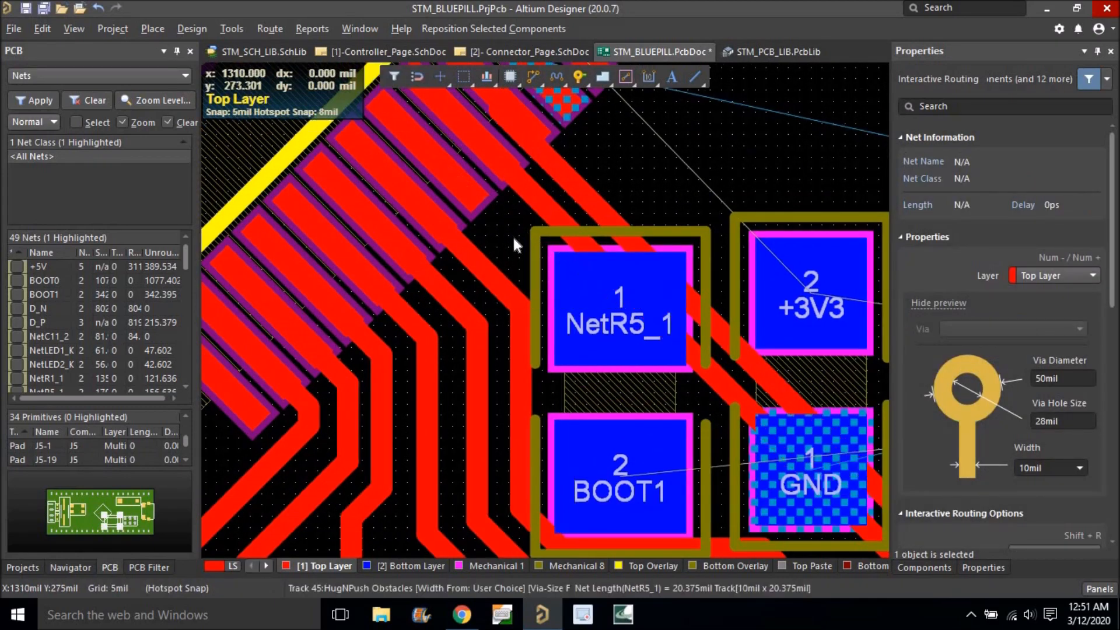
left_click(519, 246)
right_click(521, 255)
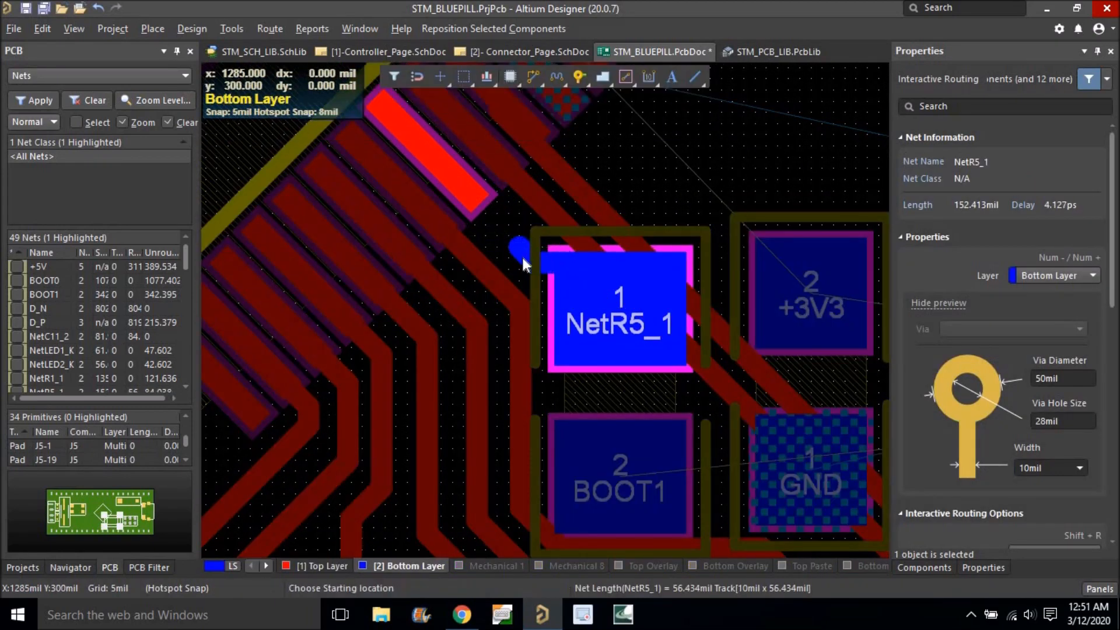
right_click(558, 250)
scroll(557, 249, "down", 2, "ctrl")
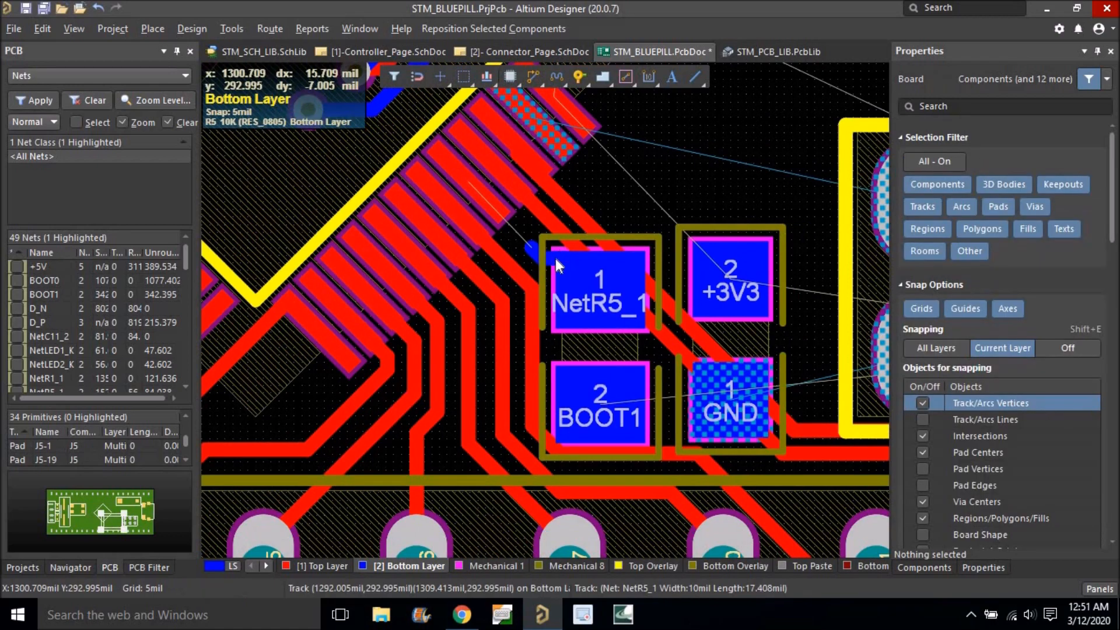
Place a via at the free end of the short NetR5_1 Bottom Layer track beside the R5 pad.
scroll(573, 227, "up", 1, "ctrl")
right_click(516, 240)
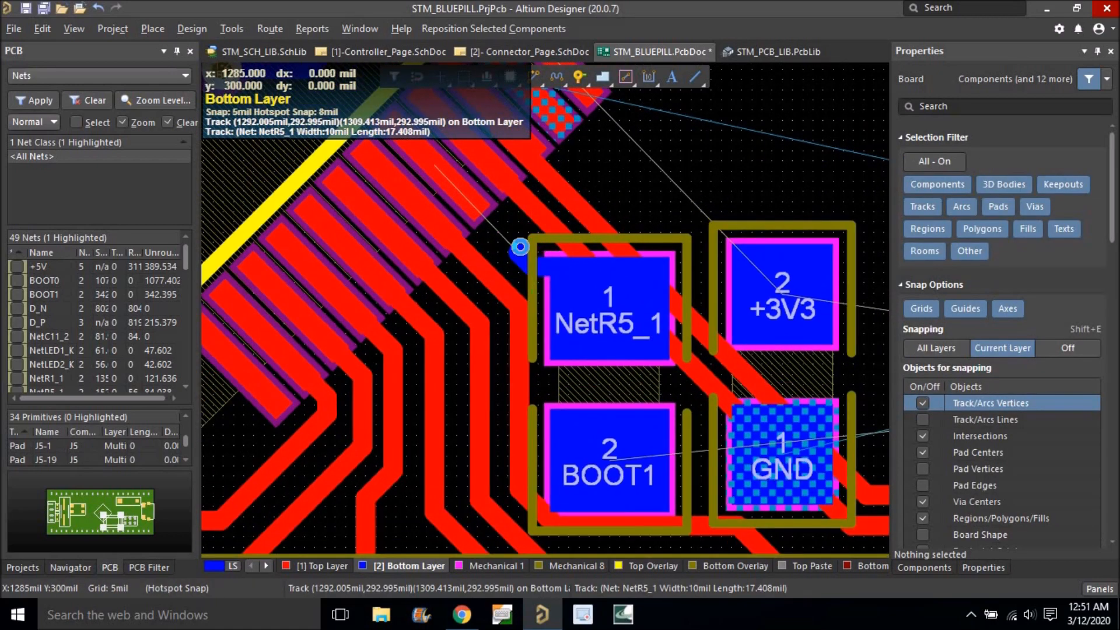
right_click_drag(501, 291, 563, 282)
left_click_drag(561, 285, 552, 286)
right_click_drag(538, 295, 493, 323)
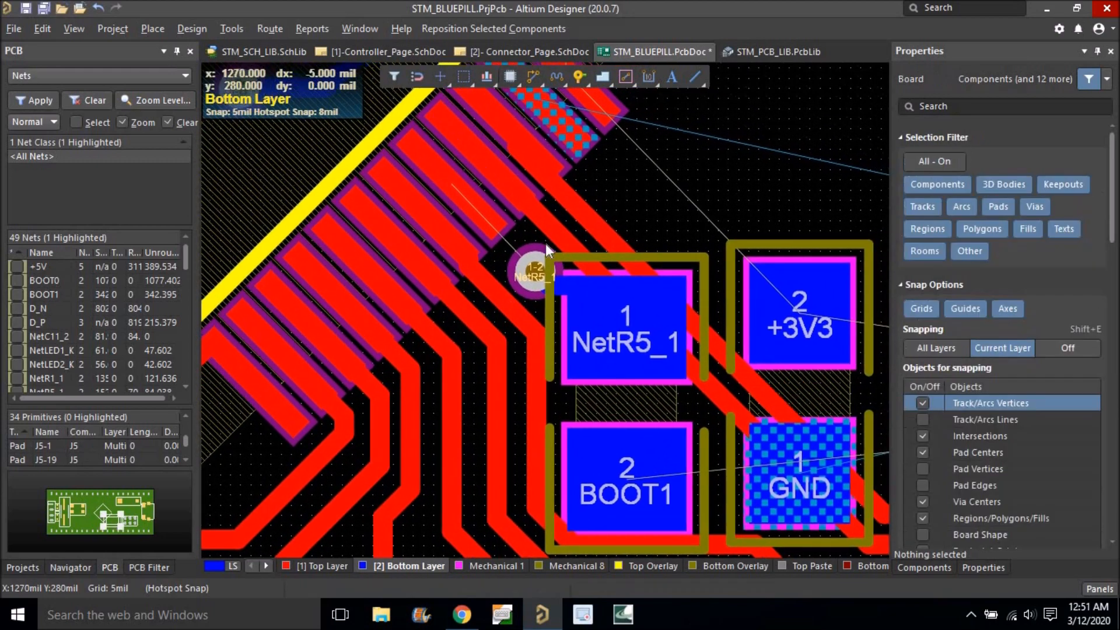
Route NetR5_1 on the Top Layer with a 10 mil track from its microcontroller pad to the via beside R5.
left_click(534, 77)
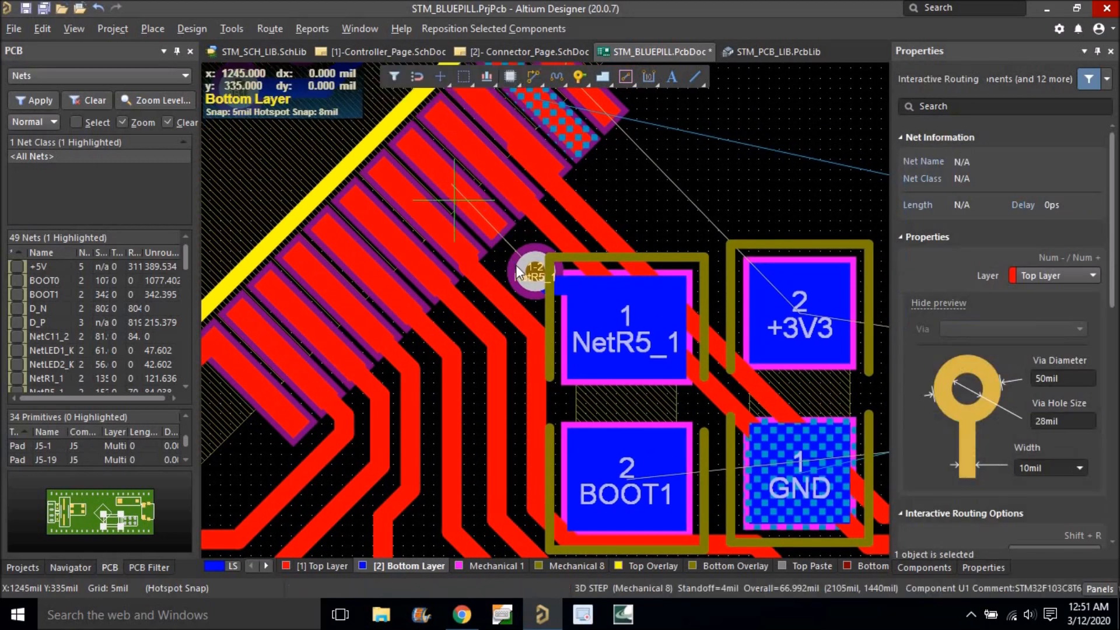
left_click(534, 271)
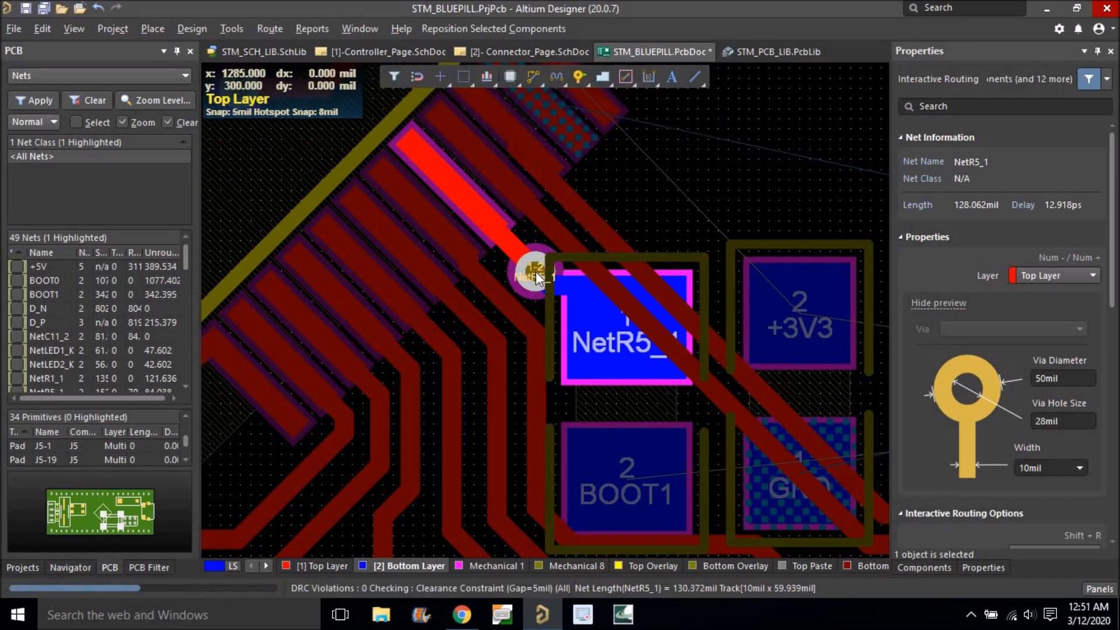
scroll(567, 282, "down", 4, "ctrl")
right_click(539, 293)
right_click(539, 292)
right_click_drag(479, 291, 437, 292)
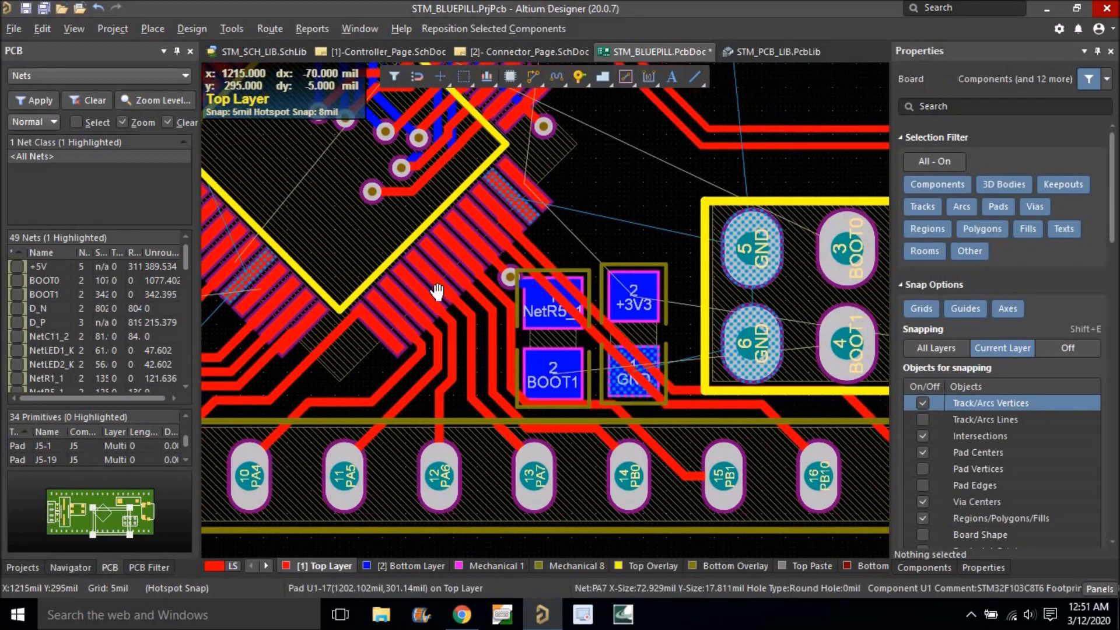
Move the NetR5_1 via slightly right and down, closer to the R5 pad.
scroll(497, 279, "up", 5, "ctrl")
left_click(496, 273)
left_click_drag(530, 281, 531, 281)
left_click_drag(434, 286, 459, 255)
scroll(431, 272, "down", 4, "ctrl")
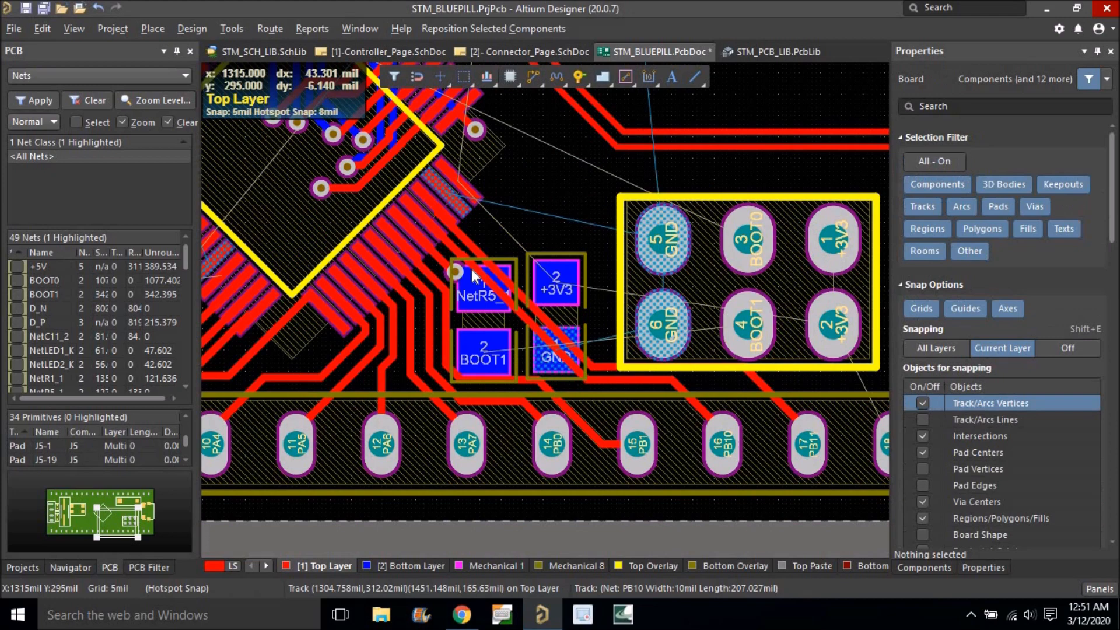
Examine the routing around the microcontroller in single-layer view, and the remaining unrouted connections with only Mechanical 1 displayed.
scroll(491, 250, "up", 3, "ctrl")
scroll(498, 240, "down", 4, "ctrl")
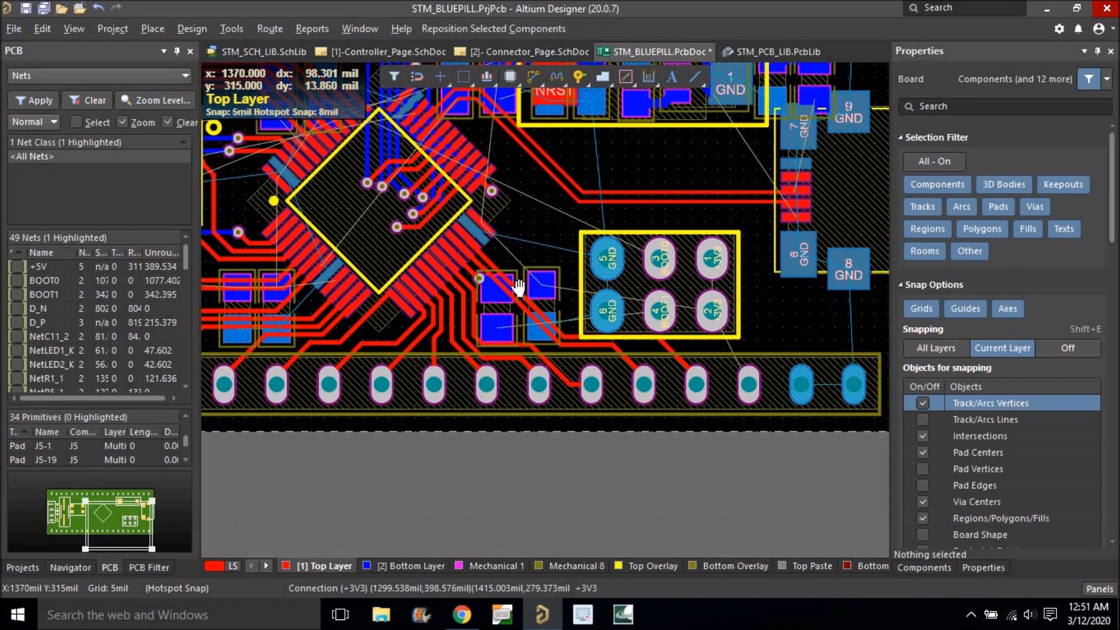
scroll(535, 271, "up", 1)
right_click_drag(500, 279, 549, 312)
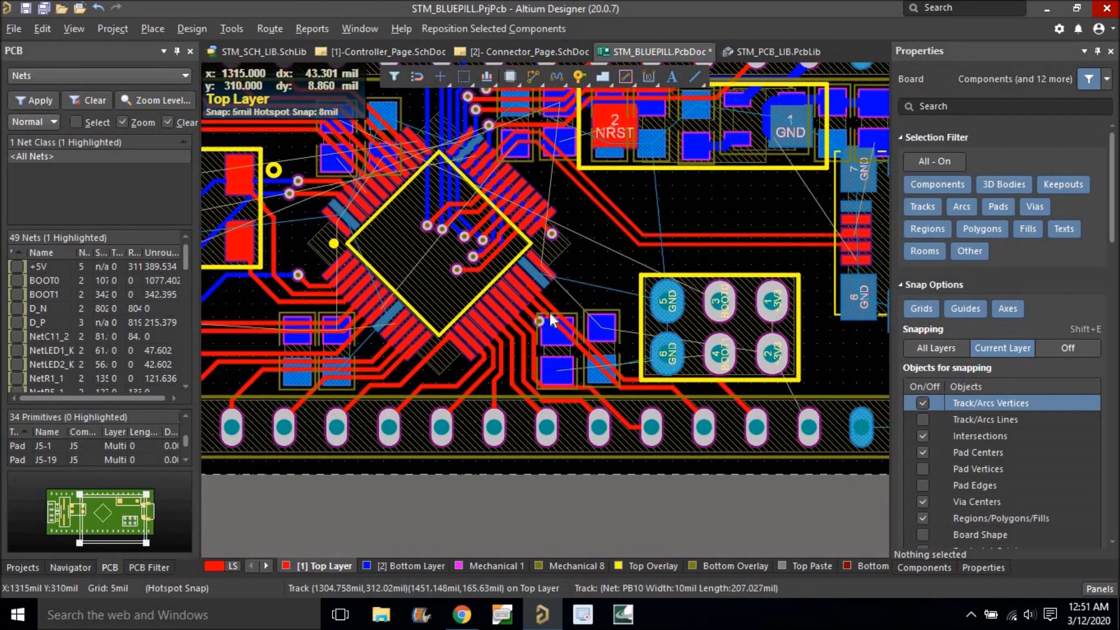
key("shift+s")
scroll(471, 467, "up", 2)
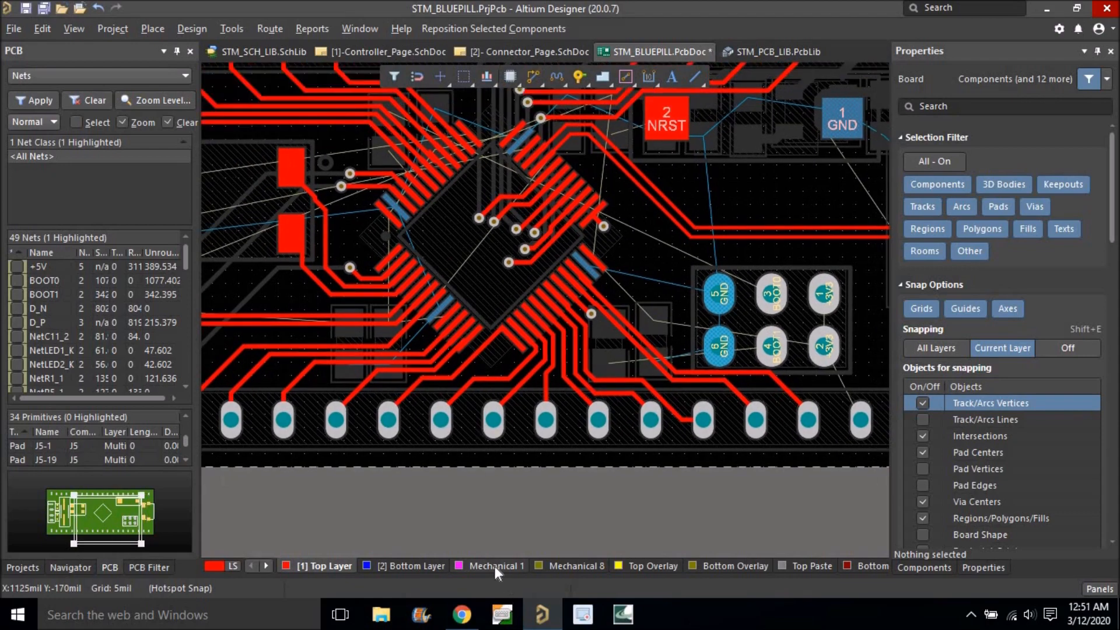
left_click(495, 566)
scroll(545, 466, "up", 1)
scroll(545, 466, "up", 2)
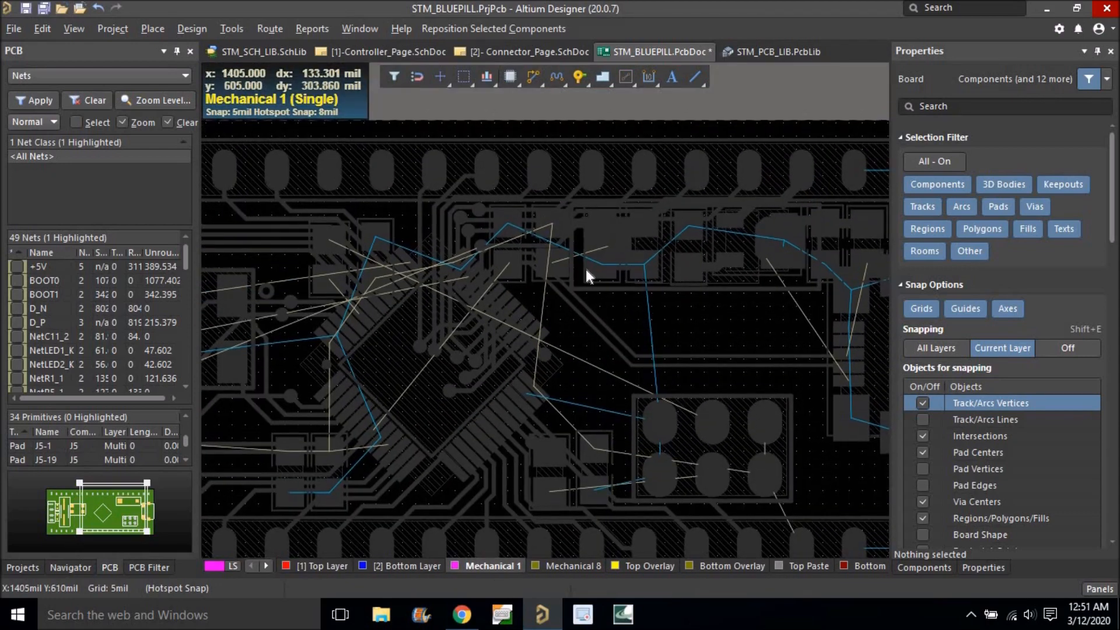
Route a 10 mil NRST track on the Bottom Layer from pad 1 NRST to just below the SW1 outline.
scroll(586, 268, "up", 2, "ctrl")
key("shift+s")
key("shift+s")
scroll(562, 264, "up", 3, "ctrl")
scroll(527, 254, "down", 2, "ctrl")
right_click_drag(555, 262, 588, 264)
key("ctrl+w")
scroll(571, 268, "up", 1, "ctrl")
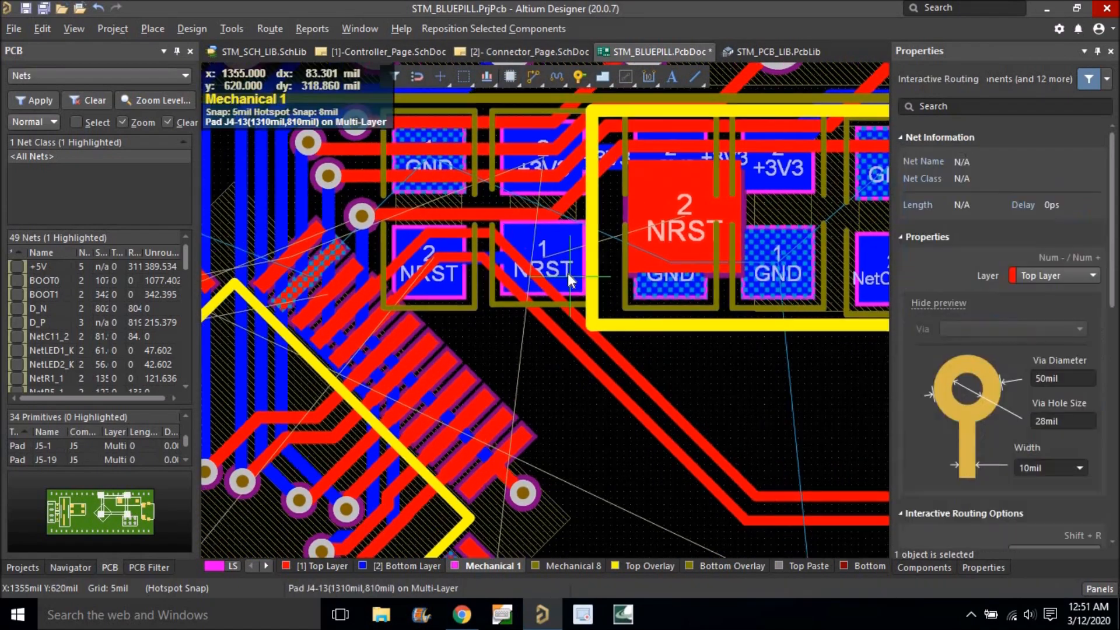
left_click(565, 264)
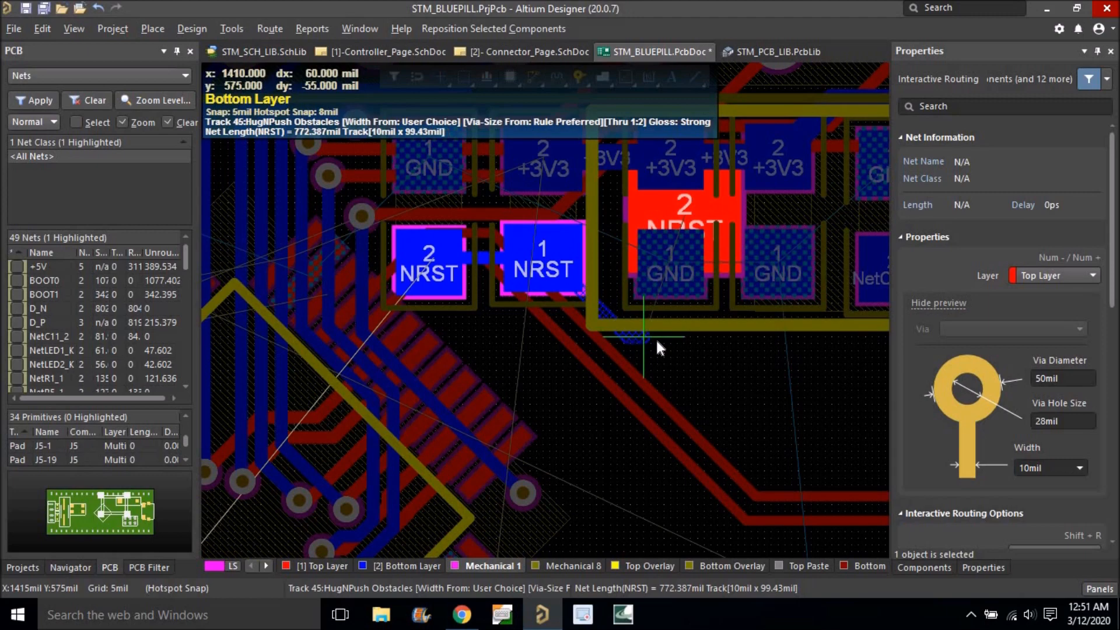
left_click(664, 341)
right_click(664, 341)
right_click(680, 351)
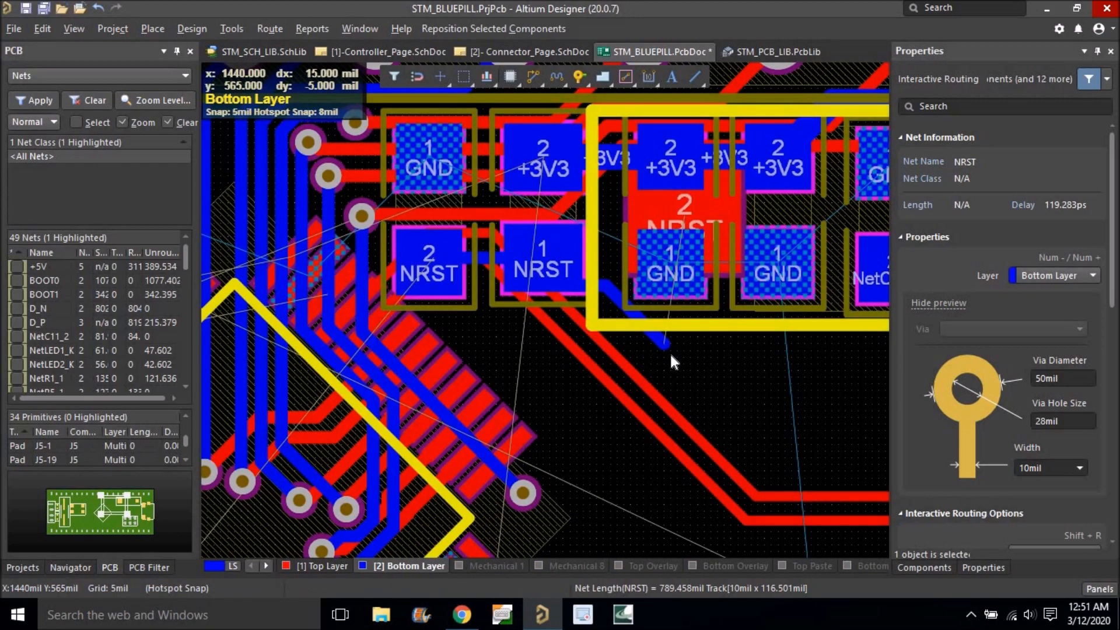
Place a via at the free end of the NRST track, at 1425, 570 mil.
scroll(670, 353, "up", 3, "ctrl")
key("p")
key("v")
left_click(663, 334)
right_click(661, 332)
scroll(657, 348, "down", 2, "ctrl")
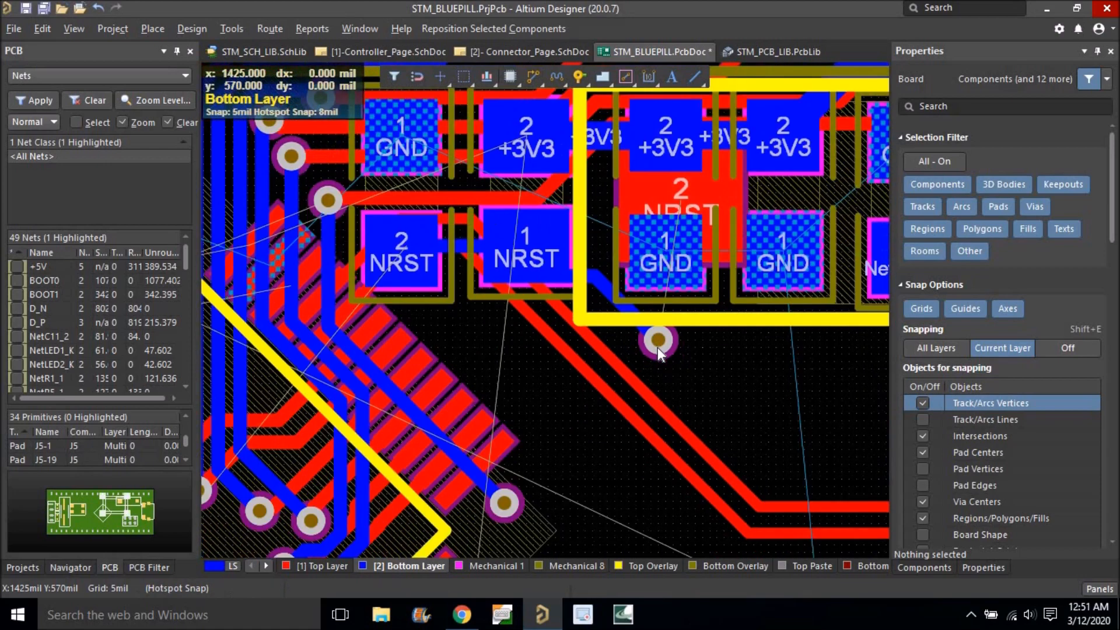
scroll(657, 347, "down", 1, "ctrl")
Route a 10 mil track on the Top Layer from SW1's NRST pad 2 to the new via.
left_click(337, 567)
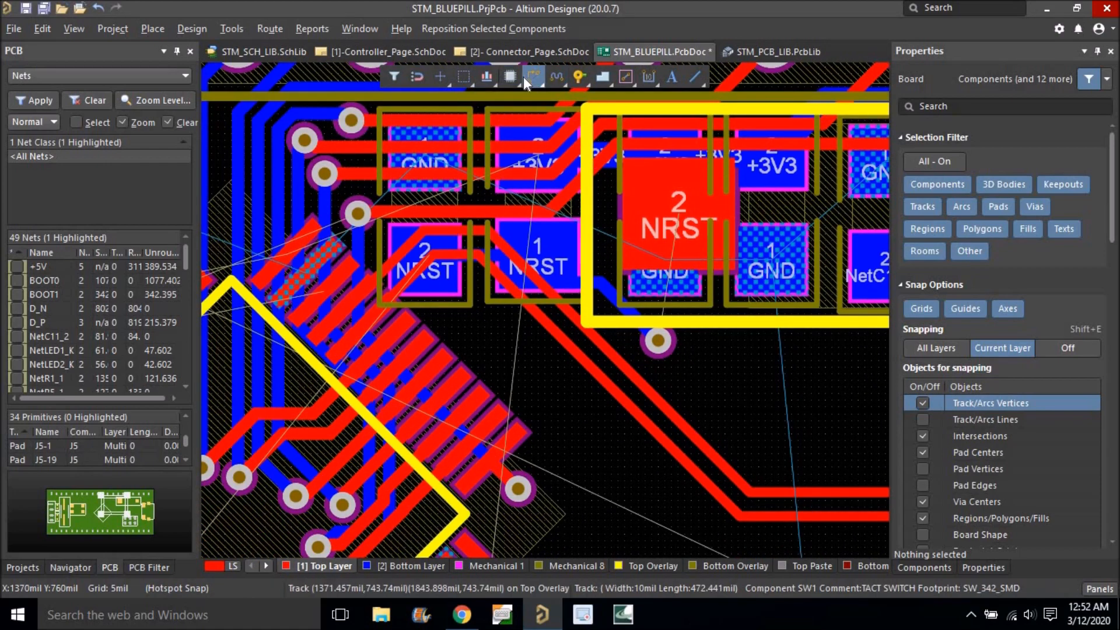
left_click(666, 224)
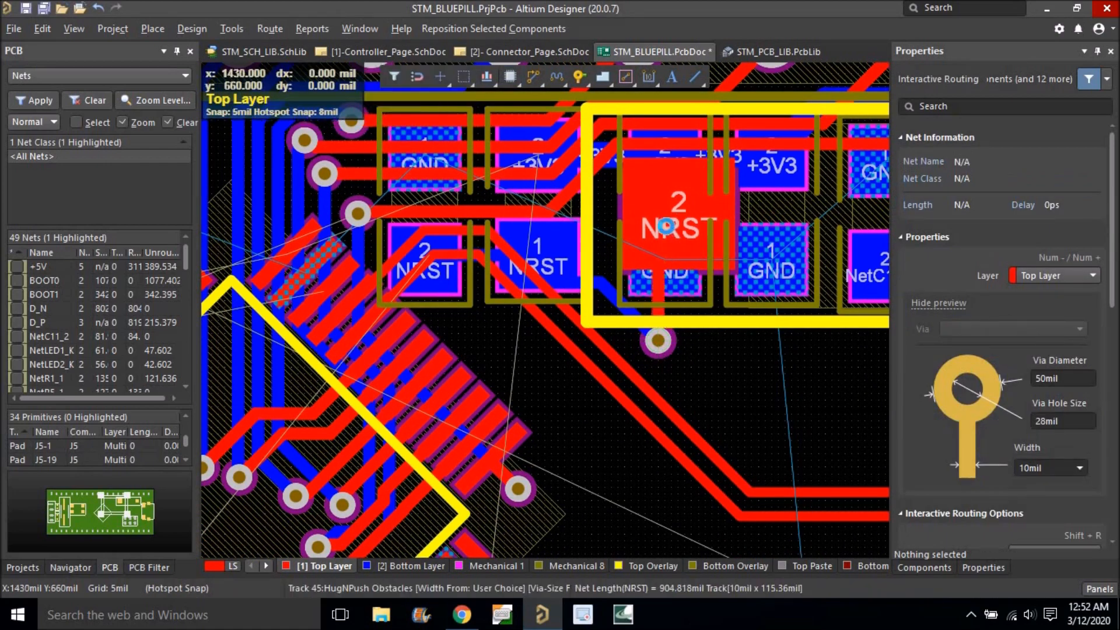
left_click(657, 341)
right_click(747, 359)
right_click(748, 359)
left_click(702, 373)
scroll(678, 349, "down", 1, "ctrl")
scroll(668, 354, "up", 3, "ctrl")
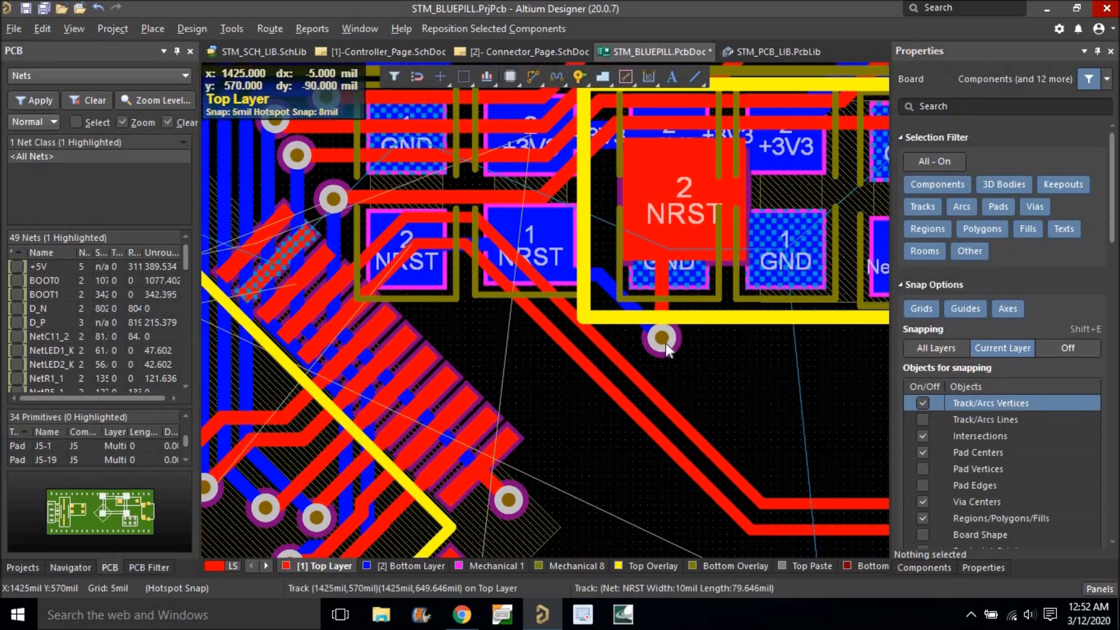
Move the NRST via up into the gap between pad 1 NRST and SW1's NRST pad 2.
left_click_drag(660, 336, 563, 192)
left_click_drag(565, 232, 665, 122)
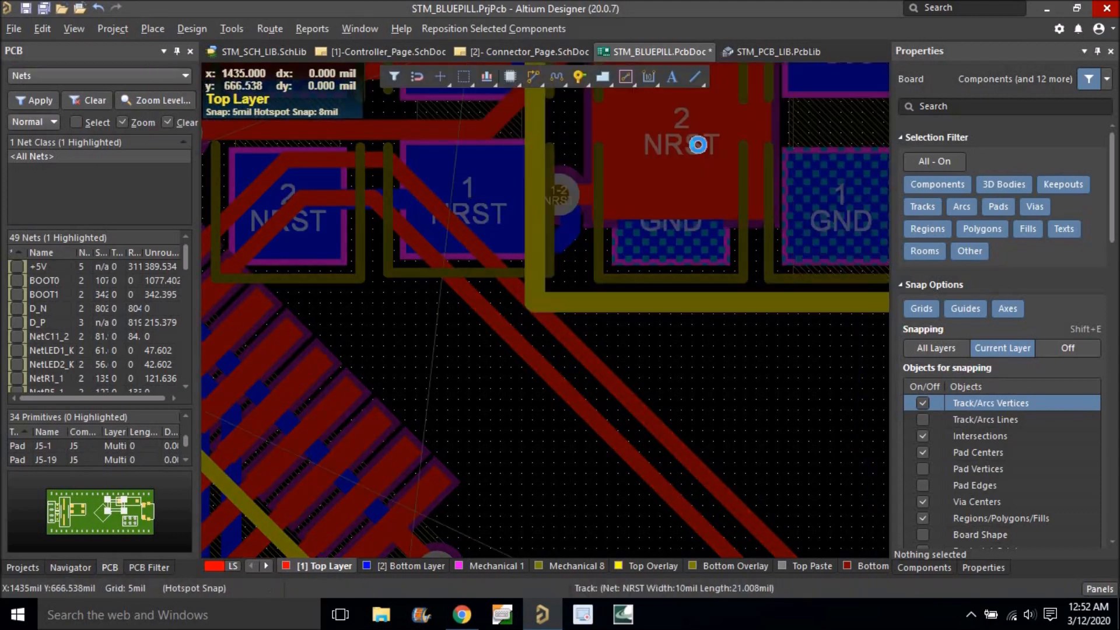
key("ctrl+z")
Select the leftover connected NRST track segments on the Bottom Layer beside the moved via and delete them.
left_click(563, 231)
left_click(568, 240)
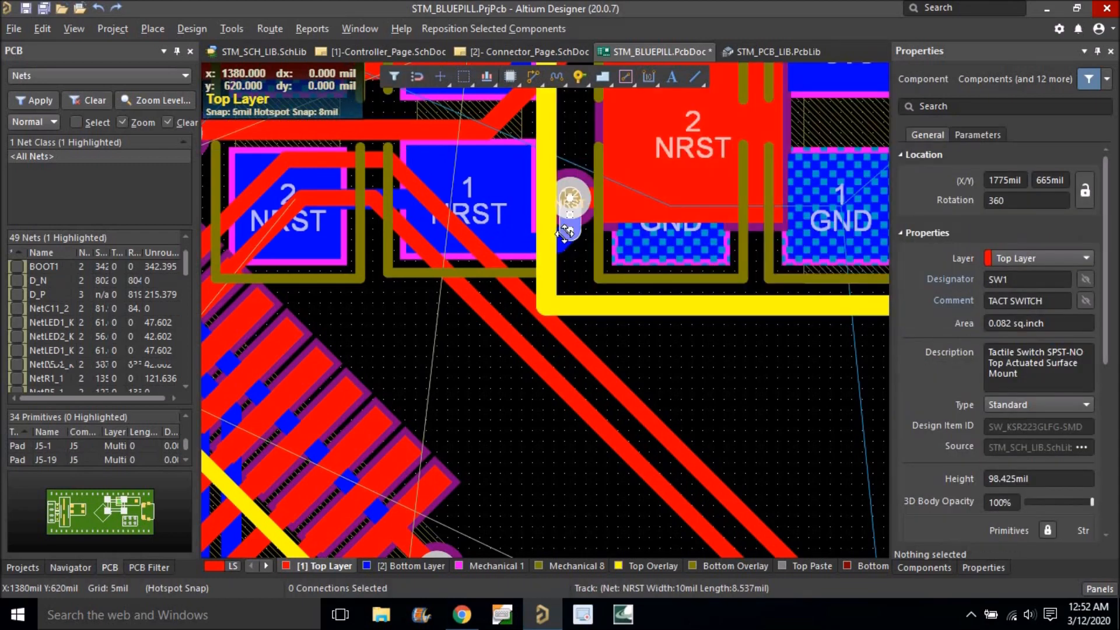
key("ctrl+h")
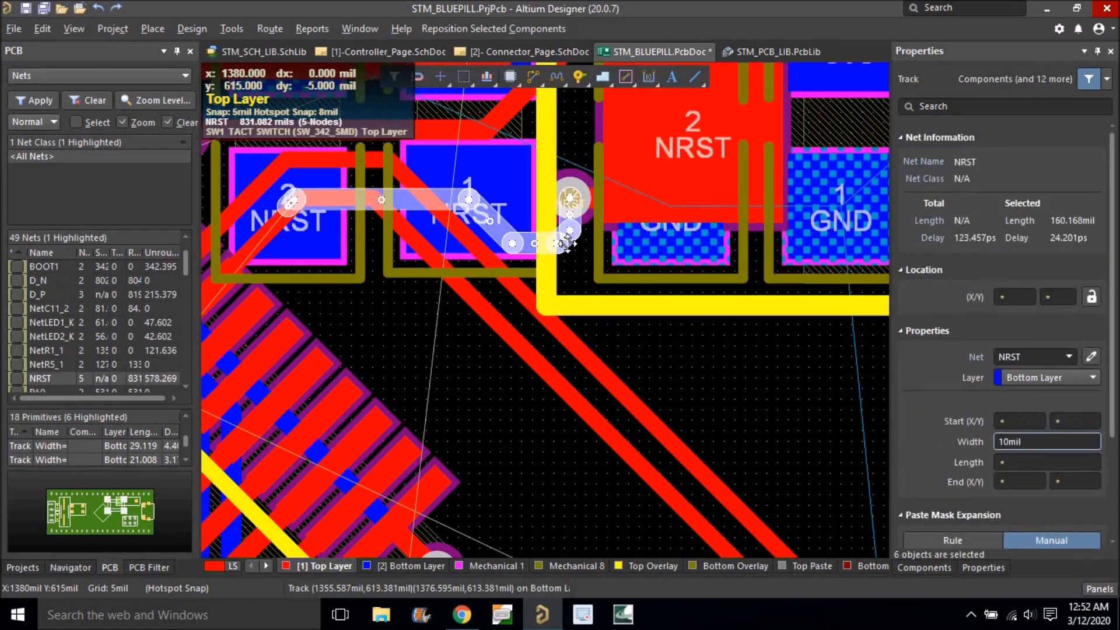
scroll(573, 247, "down", 1, "ctrl")
scroll(572, 247, "up", 1, "ctrl")
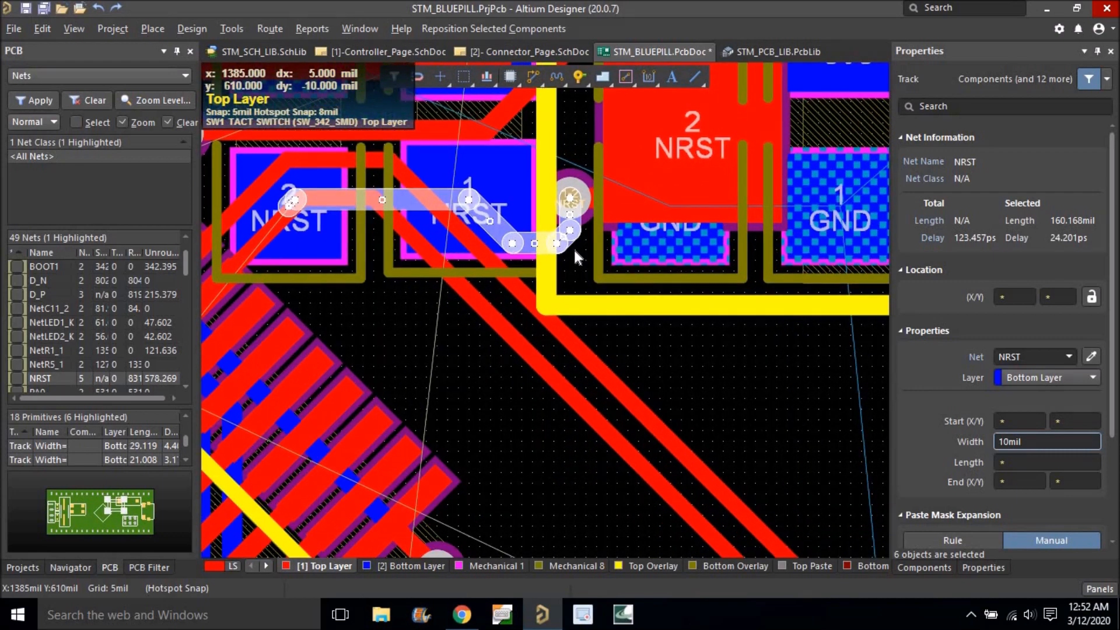
key("Delete")
scroll(571, 221, "down", 2, "ctrl")
right_click_drag(568, 275, 612, 414)
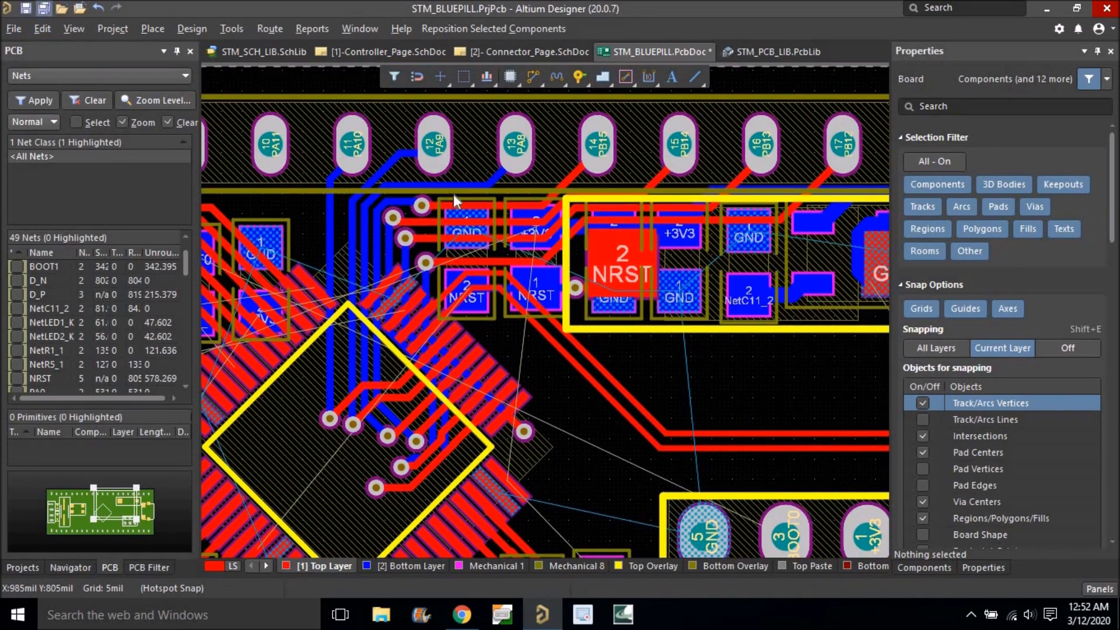
Route a 10 mil NetR1_1 track on the Top Layer from the microcontroller pad past R1 pad 1, ending at 860, 610 mil.
scroll(642, 285, "down", 2, "ctrl")
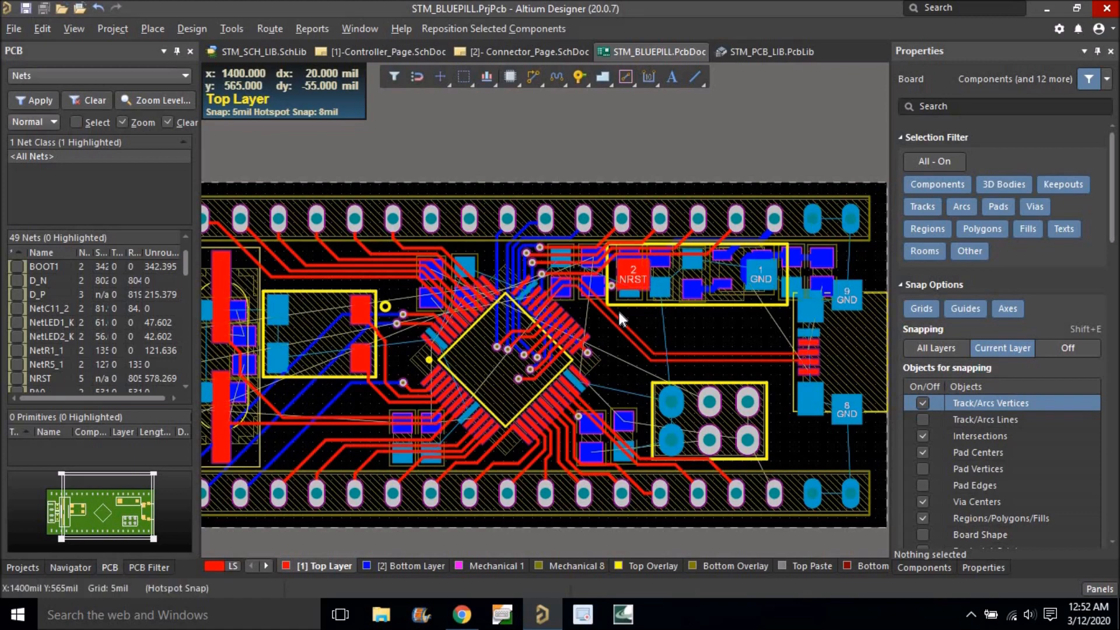
key("shift+s")
right_click_drag(629, 335, 553, 300)
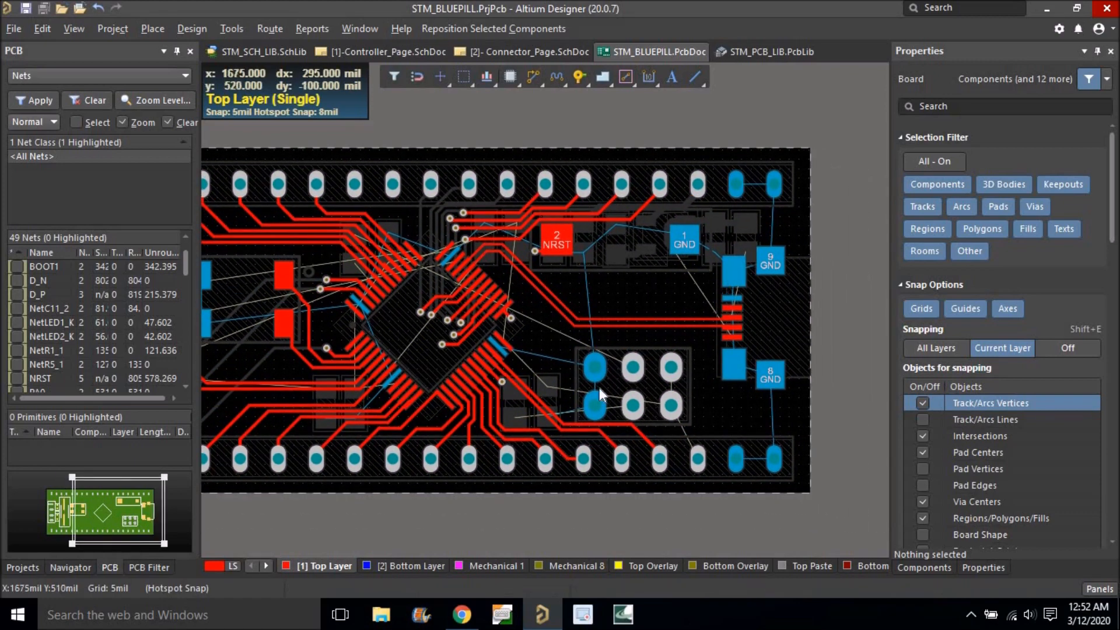
left_click(490, 565)
right_click_drag(491, 460, 643, 474)
scroll(502, 281, "up", 5, "ctrl")
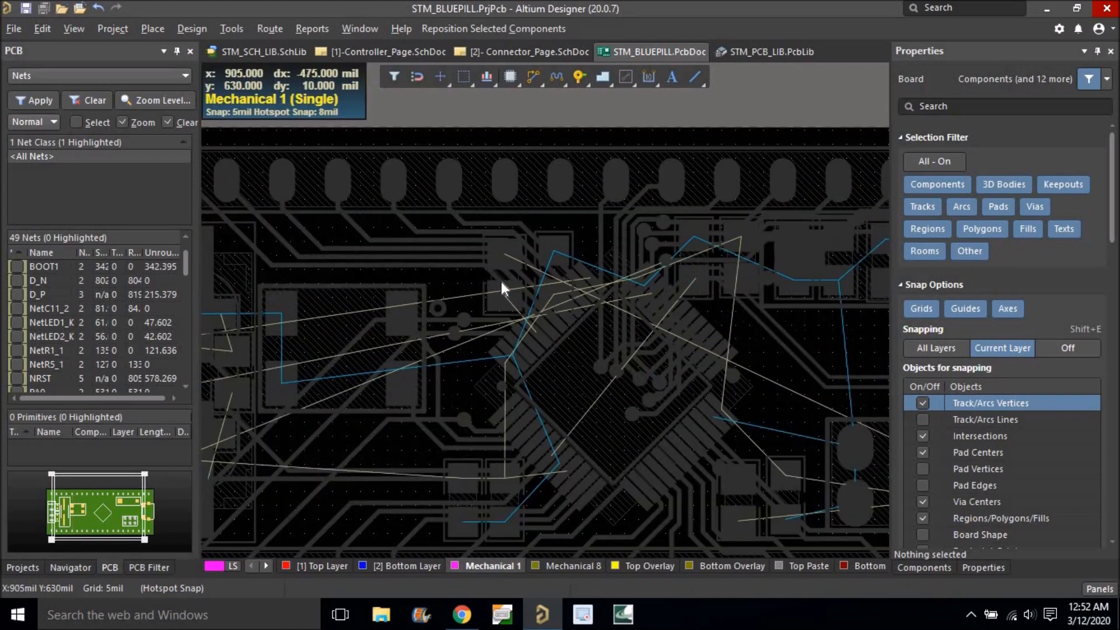
key("shift+s")
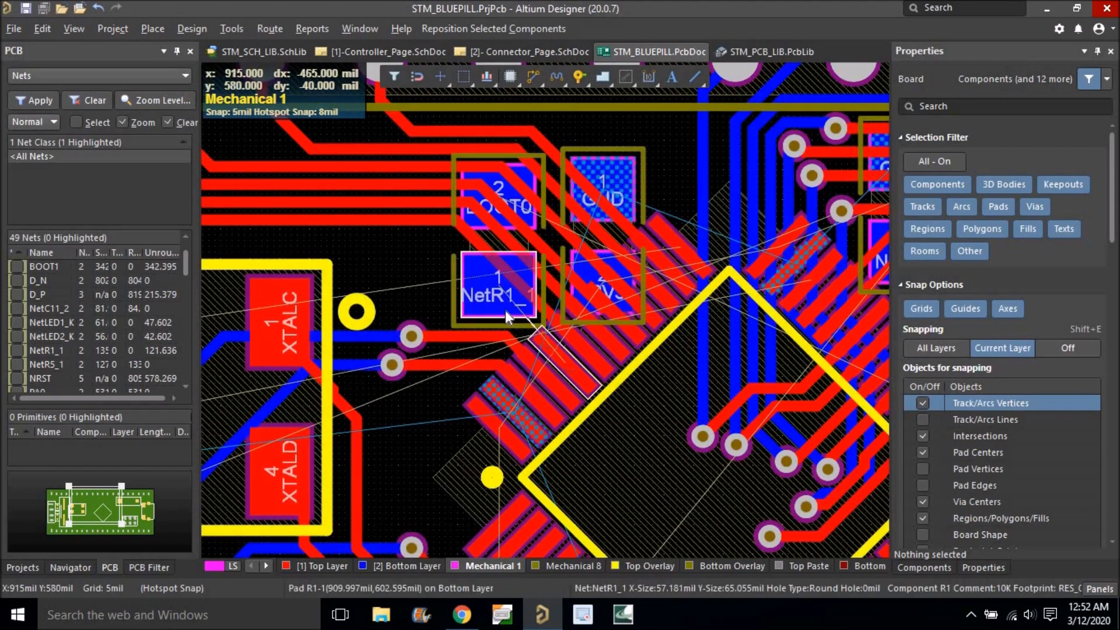
scroll(505, 310, "up", 2, "ctrl")
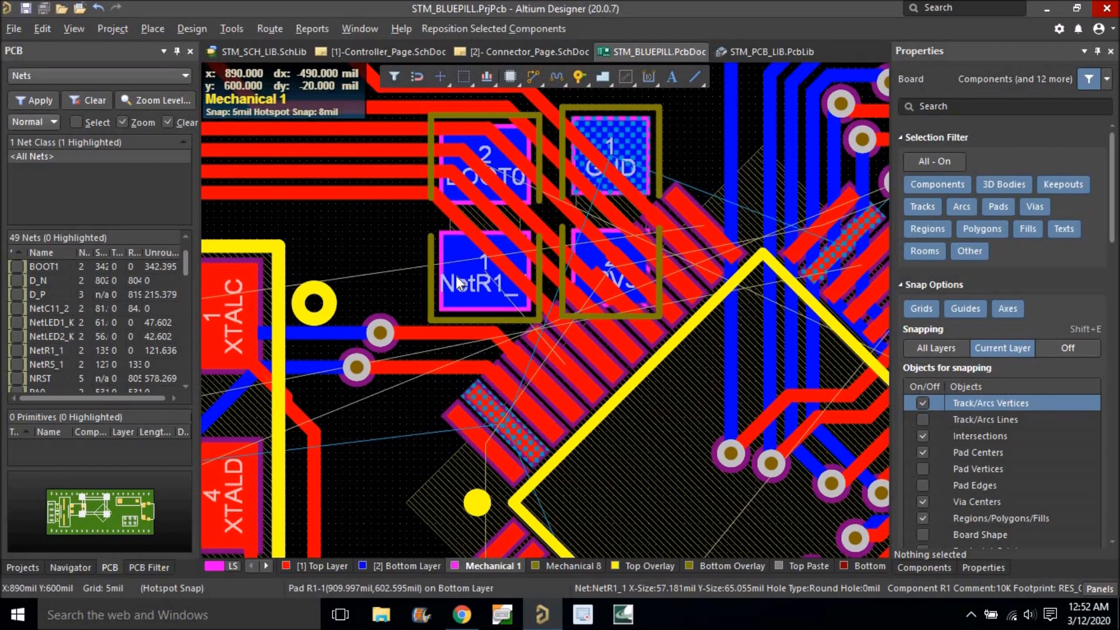
key("ctrl+w")
left_click(548, 348)
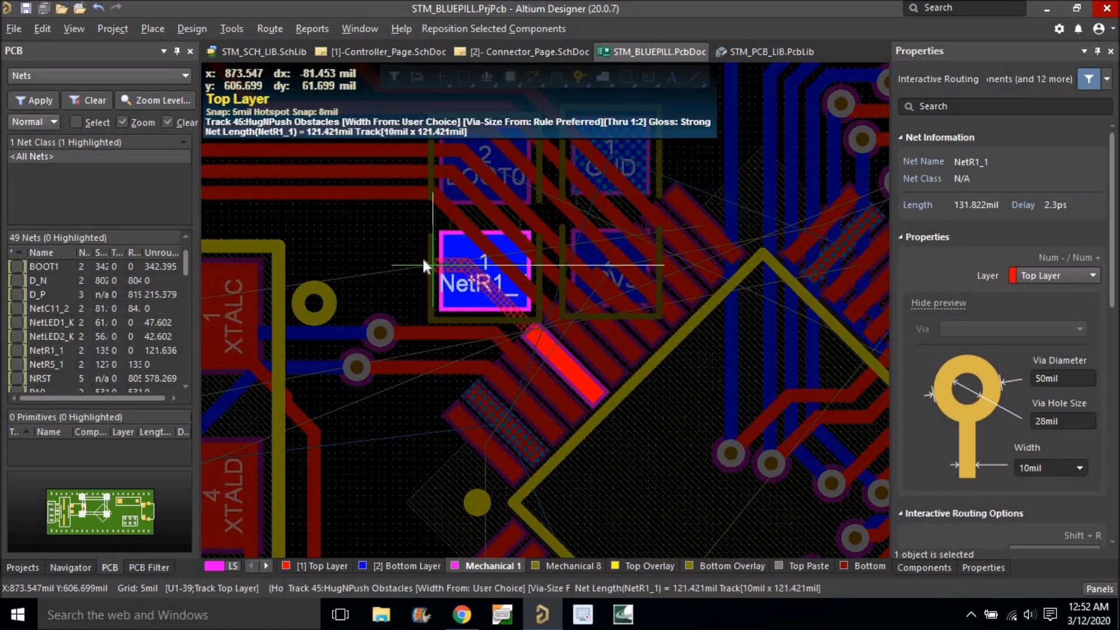
left_click(417, 262)
right_click(417, 265)
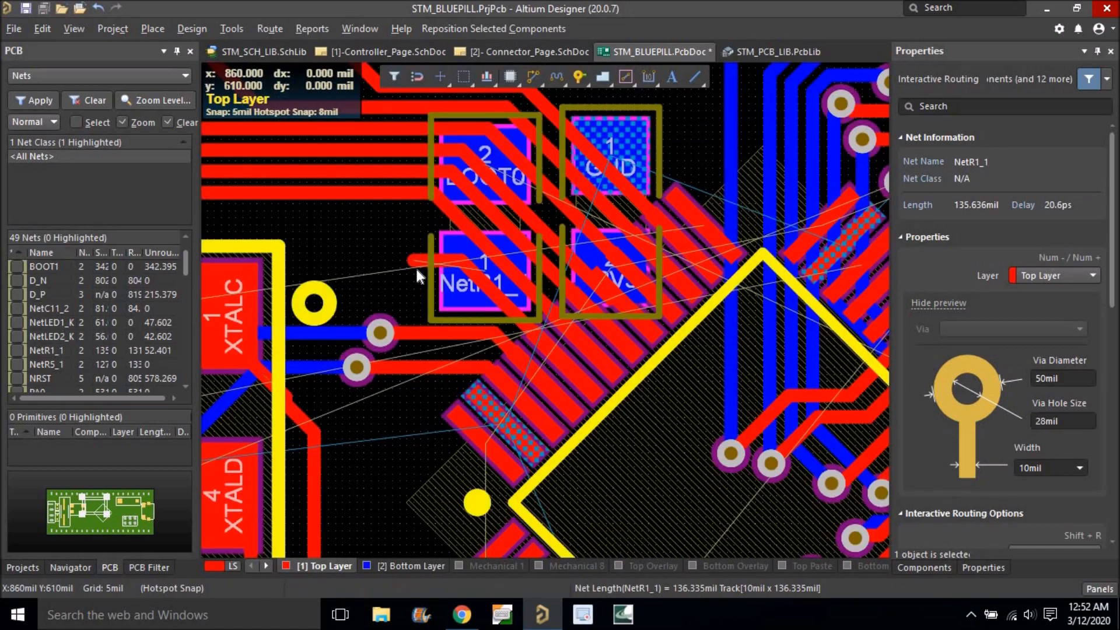
Place a via at the free end of the NetR1_1 track, at 860, 610 mil.
key("p")
key("v")
left_click(414, 267)
scroll(414, 267, "up", 2, "ctrl")
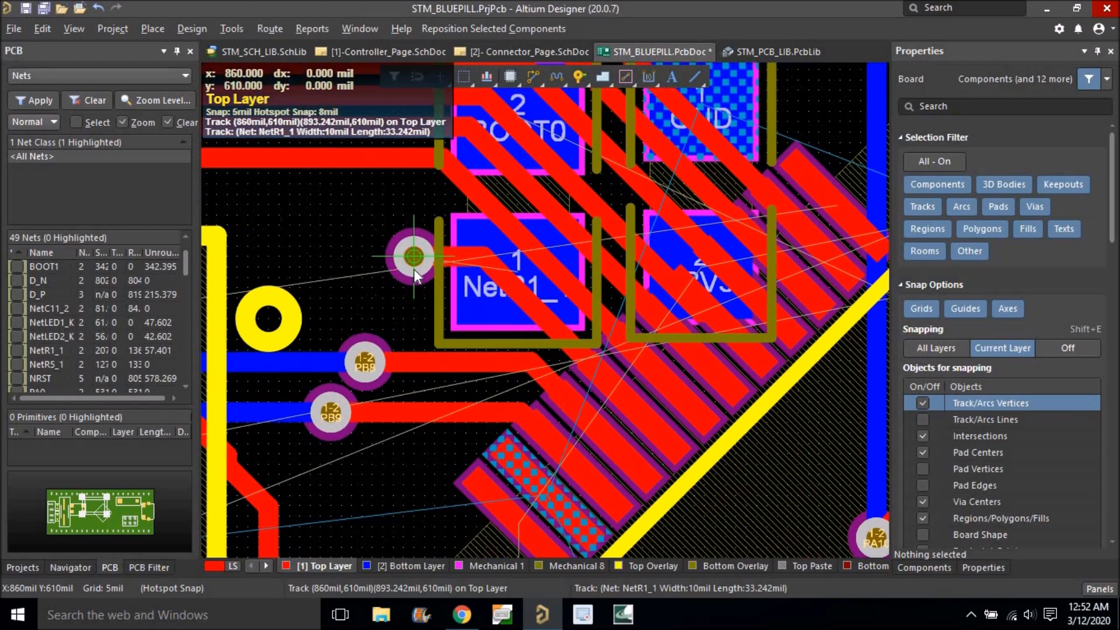
Route NetR1_1 on the Bottom Layer from the new via to R1 pad 1 with a 10 mil track.
left_click(389, 565)
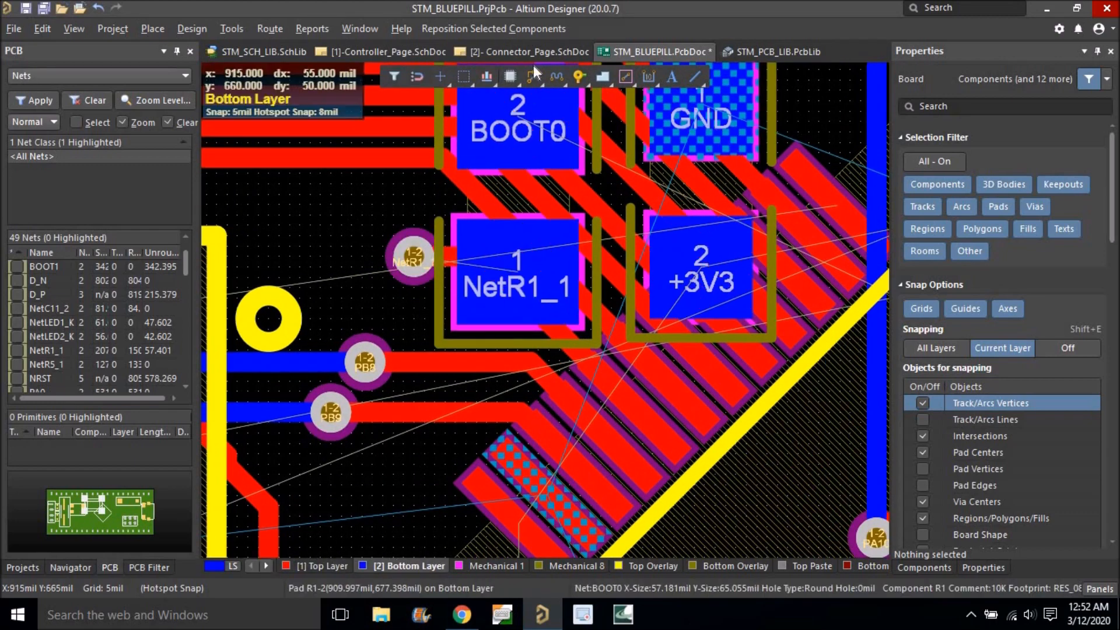
left_click(532, 77)
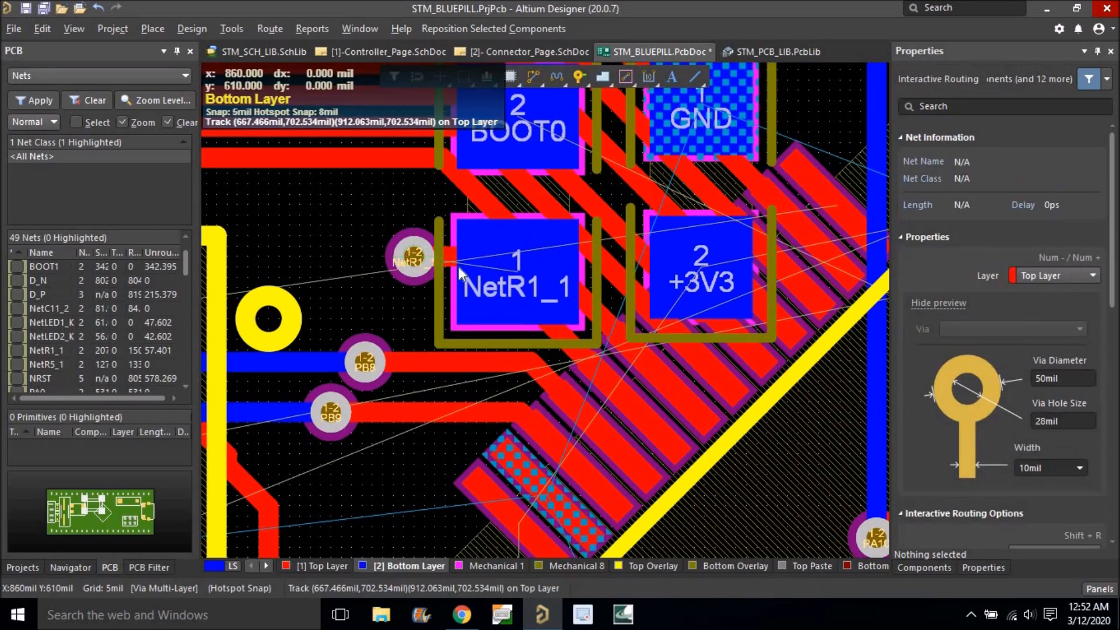
left_click(415, 257)
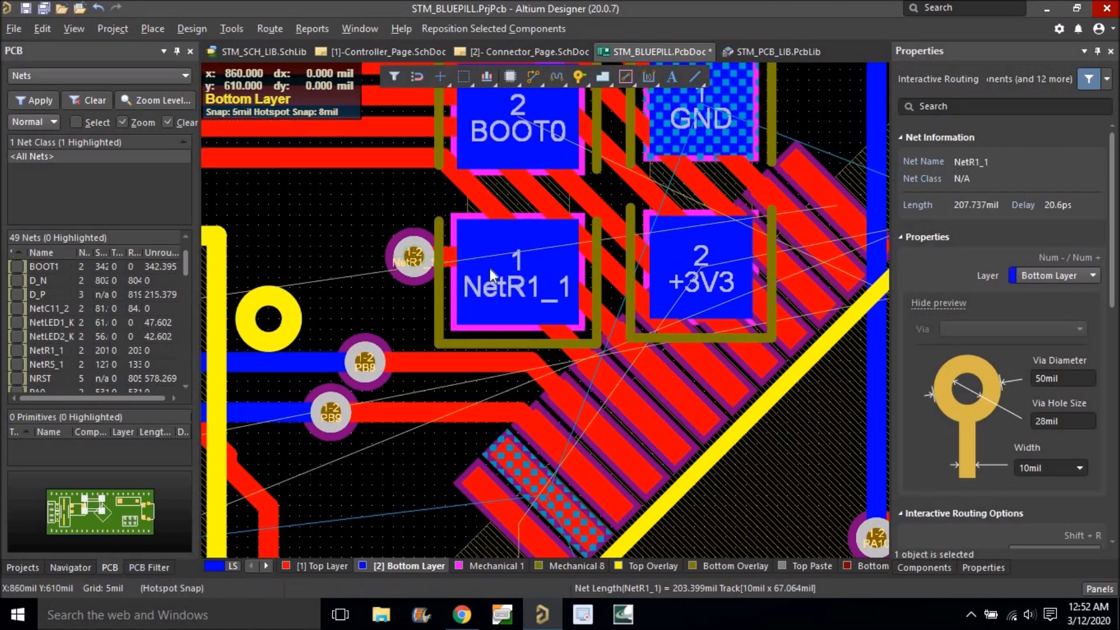
scroll(371, 215, "down", 4, "ctrl")
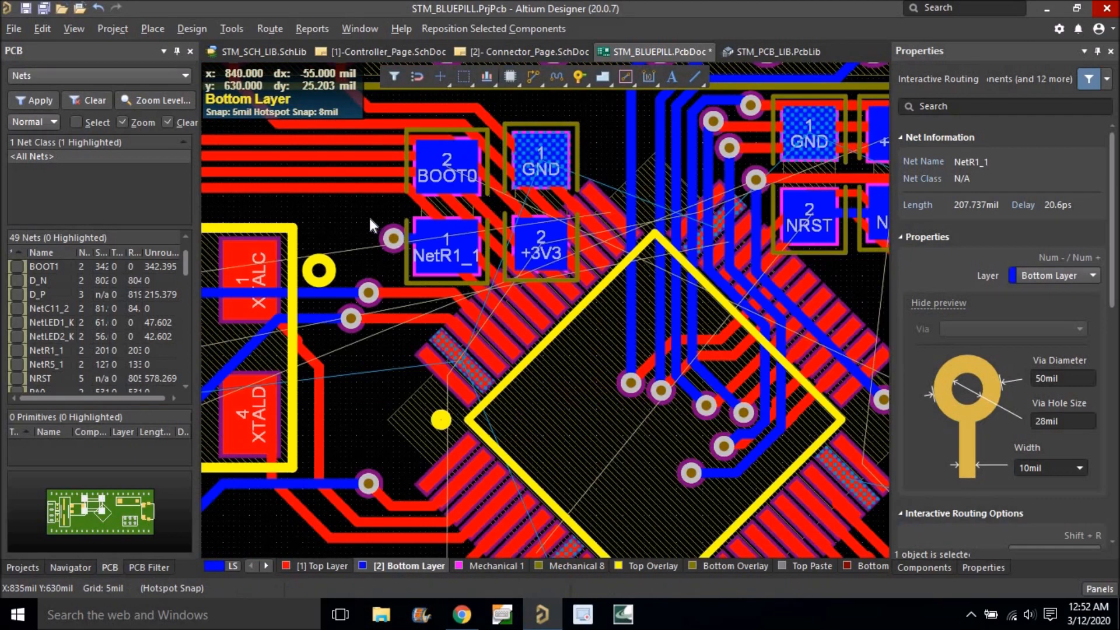
right_click(455, 226)
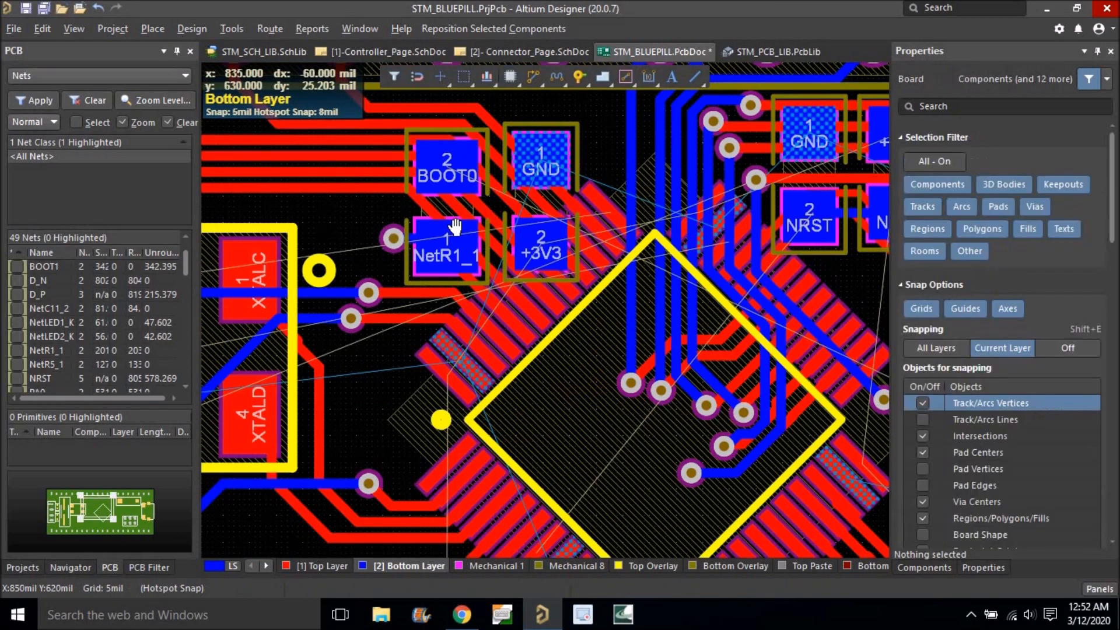
scroll(455, 226, "down", 2, "ctrl")
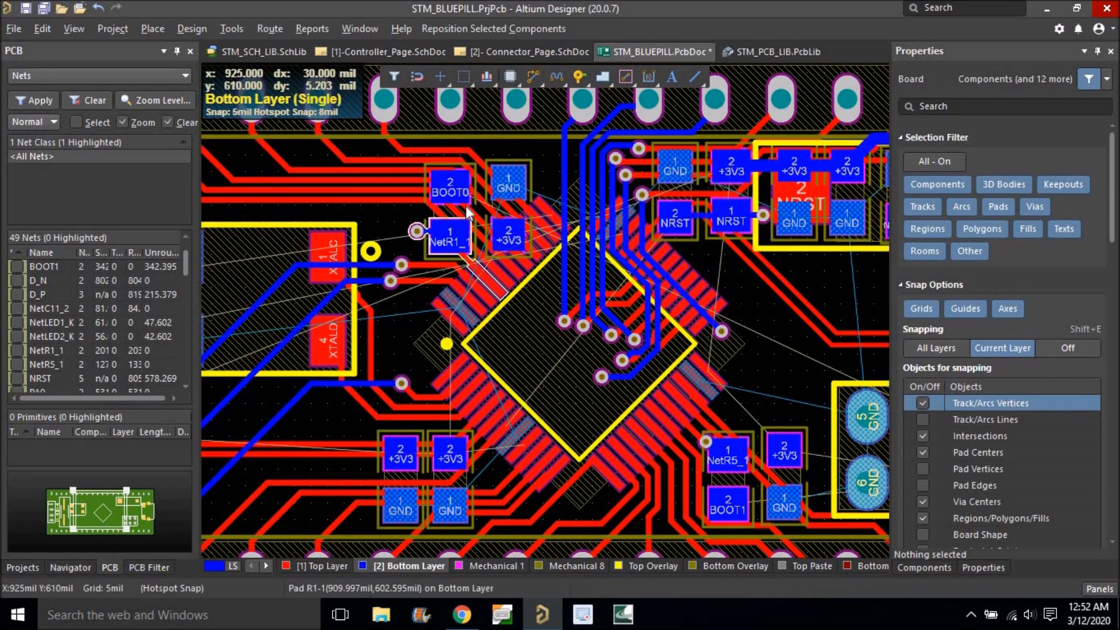
Route a 20 mil +3V3 track on the Top Layer from J2 pad 1 through pad 2 to header pin 18.
key("shift+s")
left_click(467, 561)
scroll(519, 313, "down", 3, "ctrl")
right_click_drag(522, 338, 412, 268)
scroll(600, 349, "up", 5, "ctrl")
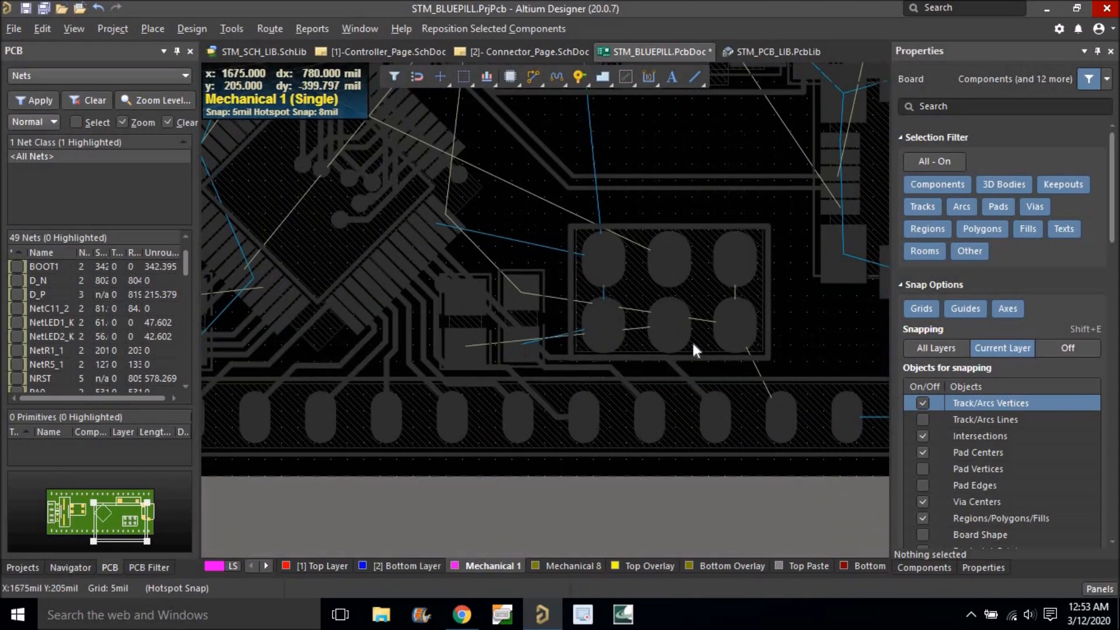
scroll(635, 329, "down", 3, "ctrl")
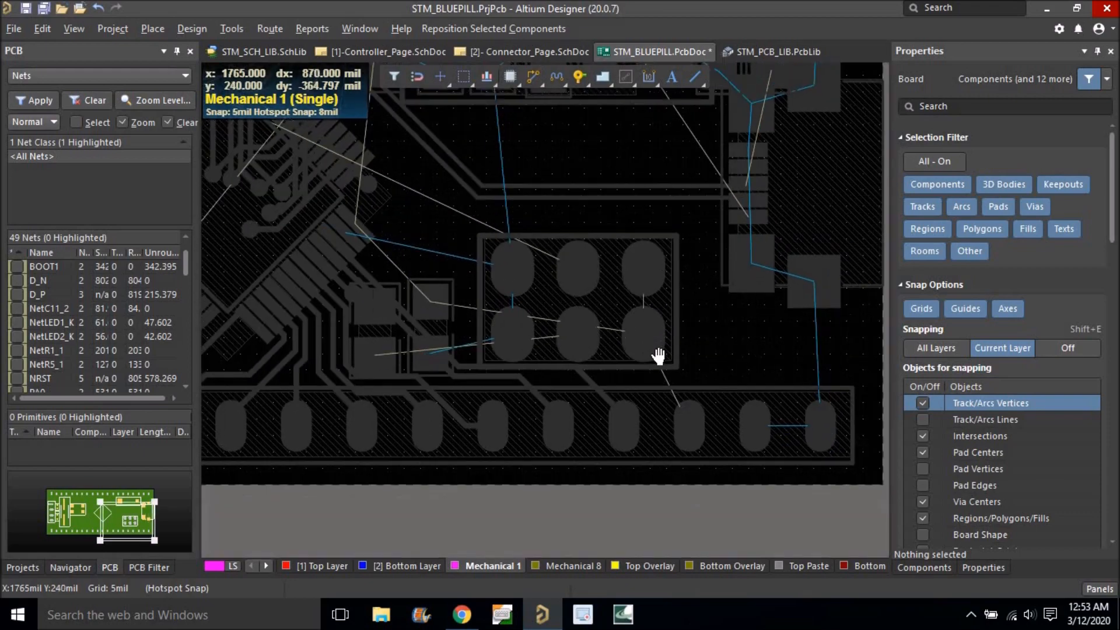
key("shift+s")
scroll(667, 373, "up", 2, "ctrl")
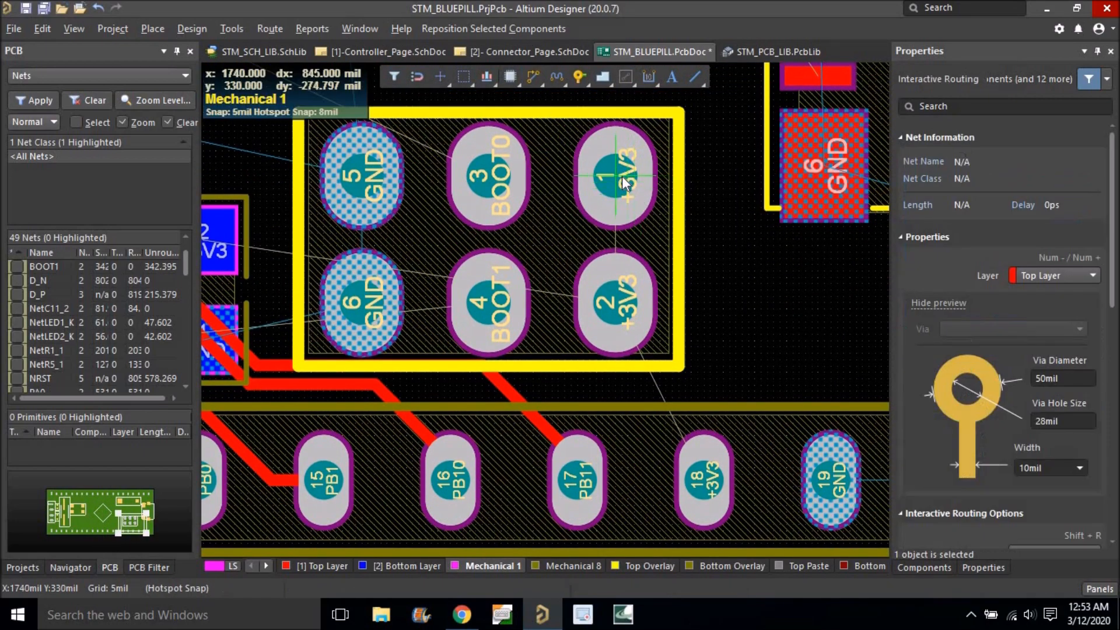
left_click(617, 297)
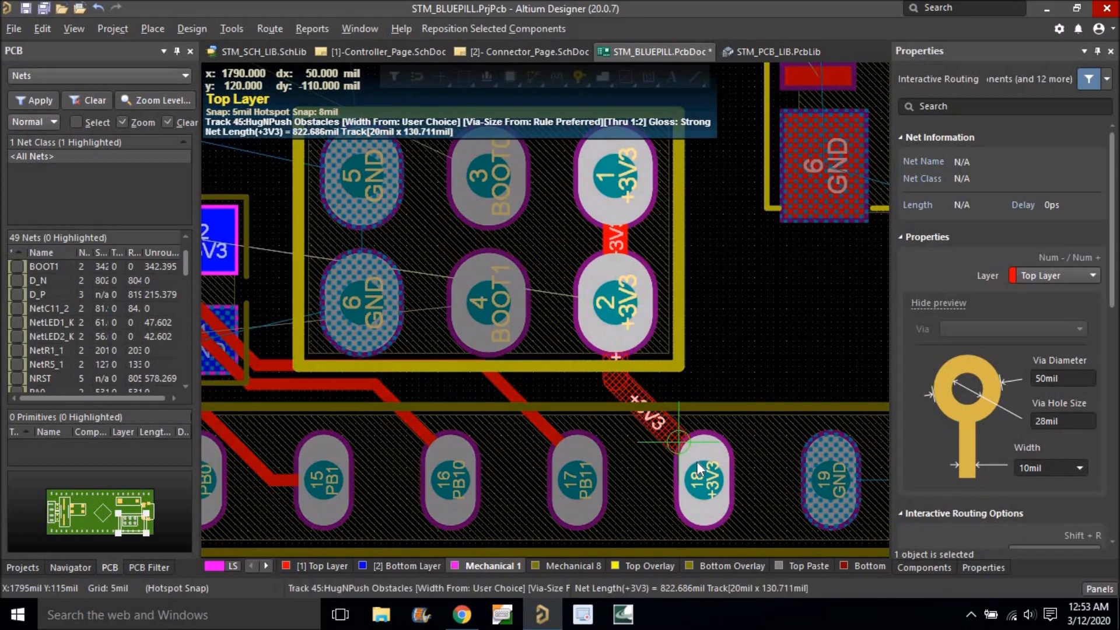
left_click(709, 442)
scroll(708, 393, "down", 2, "ctrl")
scroll(723, 318, "down", 1, "ctrl")
key("Escape")
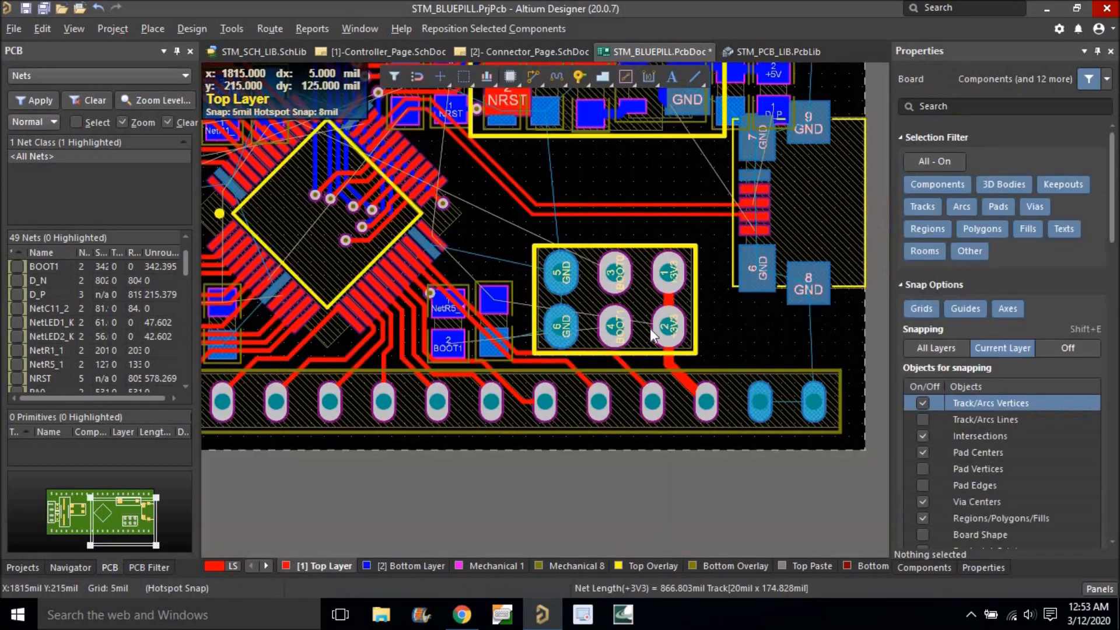
Route a 20 mil +3V3 track on the Top Layer from the microcontroller's +3V3 pad to just above the nearby component's pad 2.
right_click_drag(671, 334, 785, 400)
scroll(607, 362, "up", 2, "ctrl")
right_click_drag(601, 364, 694, 421)
scroll(693, 421, "up", 2, "ctrl")
key("ctrl+w")
scroll(579, 317, "up", 2, "ctrl")
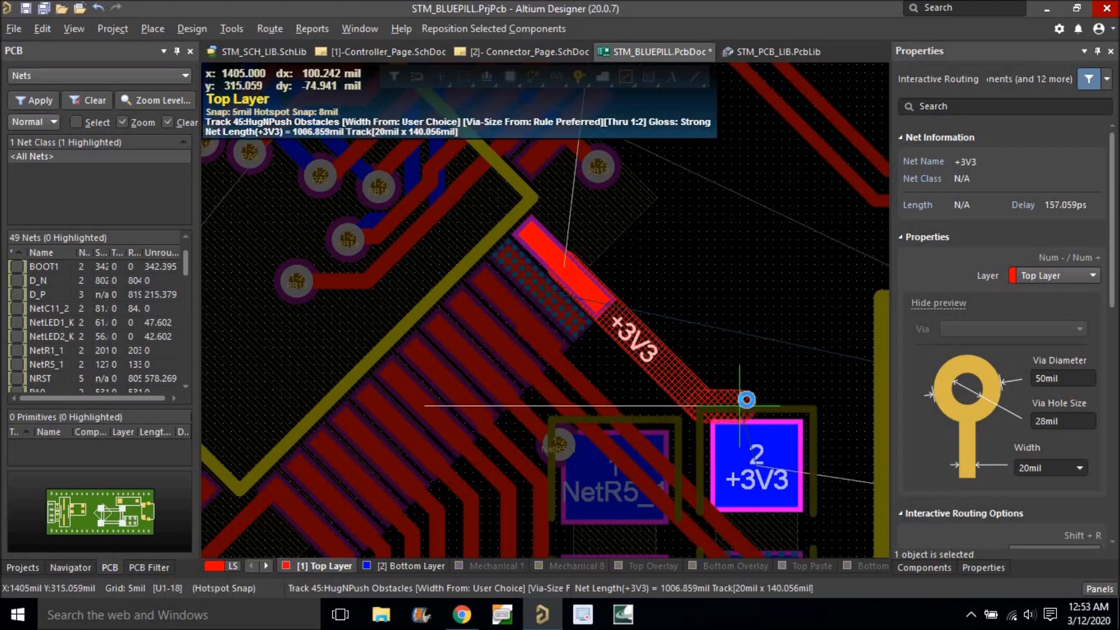
left_click(747, 399)
right_click(745, 399)
right_click_drag(728, 351, 687, 274)
right_click(688, 274)
Select the segments of the new +3V3 track and set their width to 10 mil.
left_click(605, 268)
key("Tab")
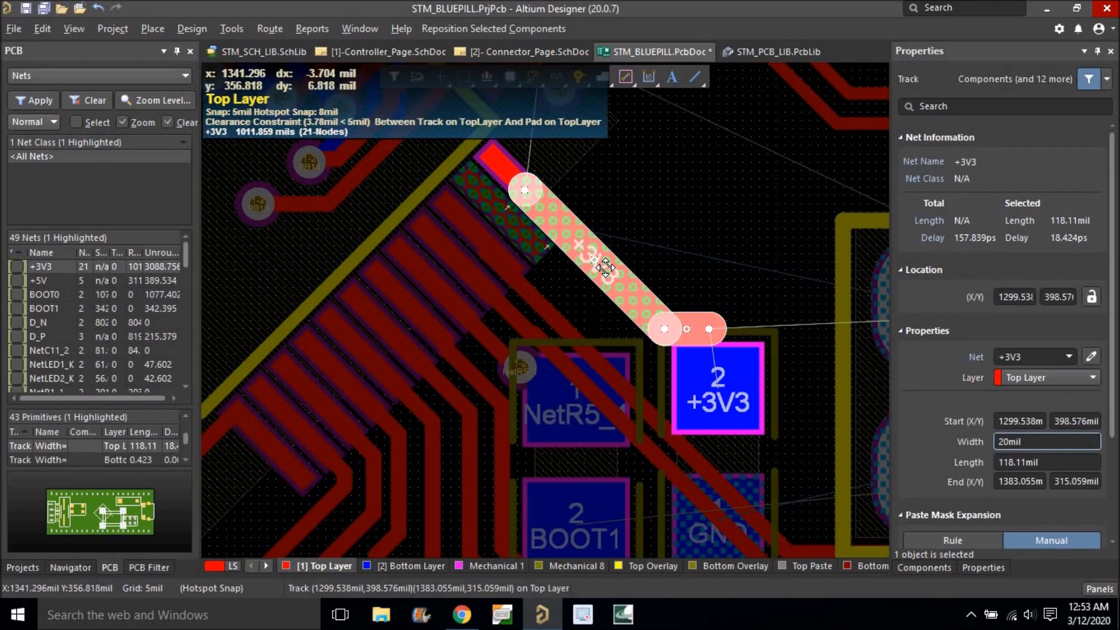
scroll(616, 275, "down", 1, "ctrl")
left_click(1028, 442)
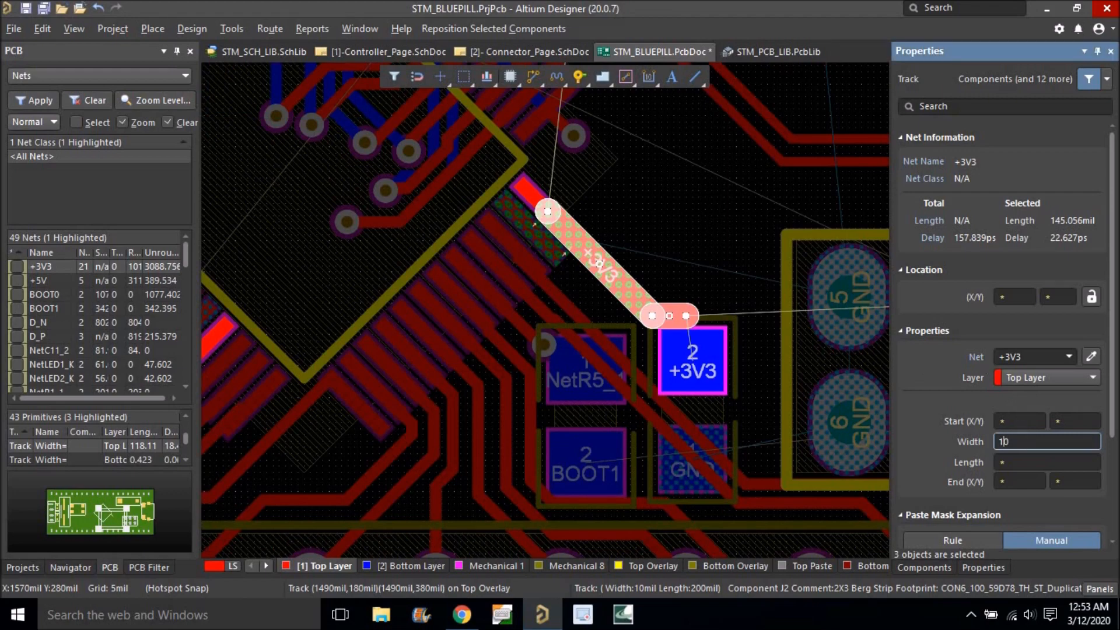
key("Return")
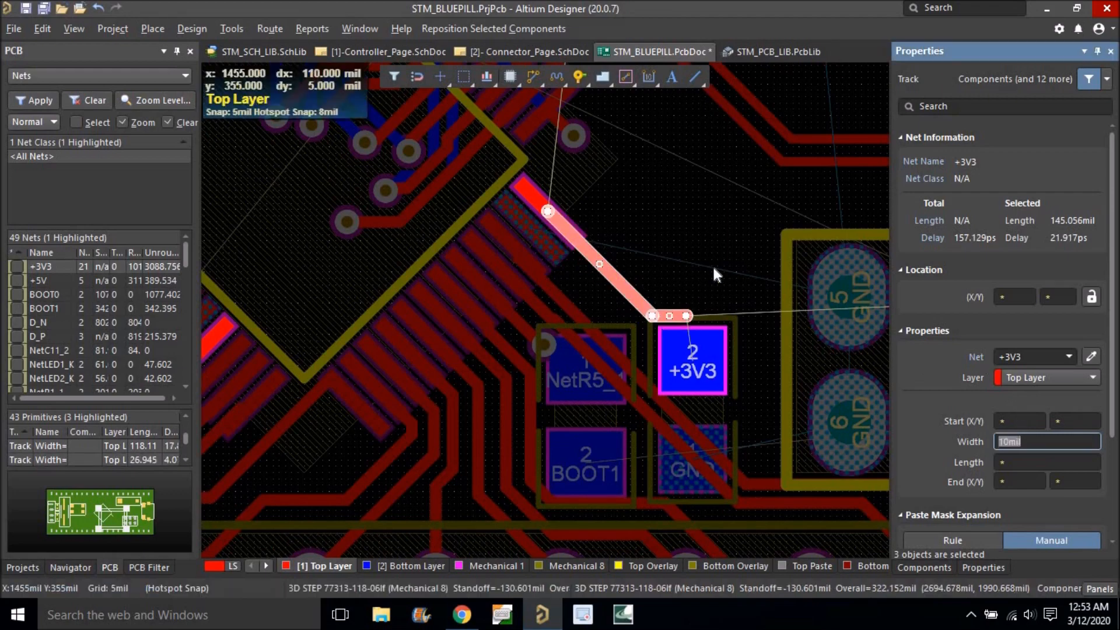
Place a via at the end of the new 10 mil +3V3 track, just above the component's pad 2.
left_click(692, 279)
scroll(683, 321, "up", 1, "ctrl")
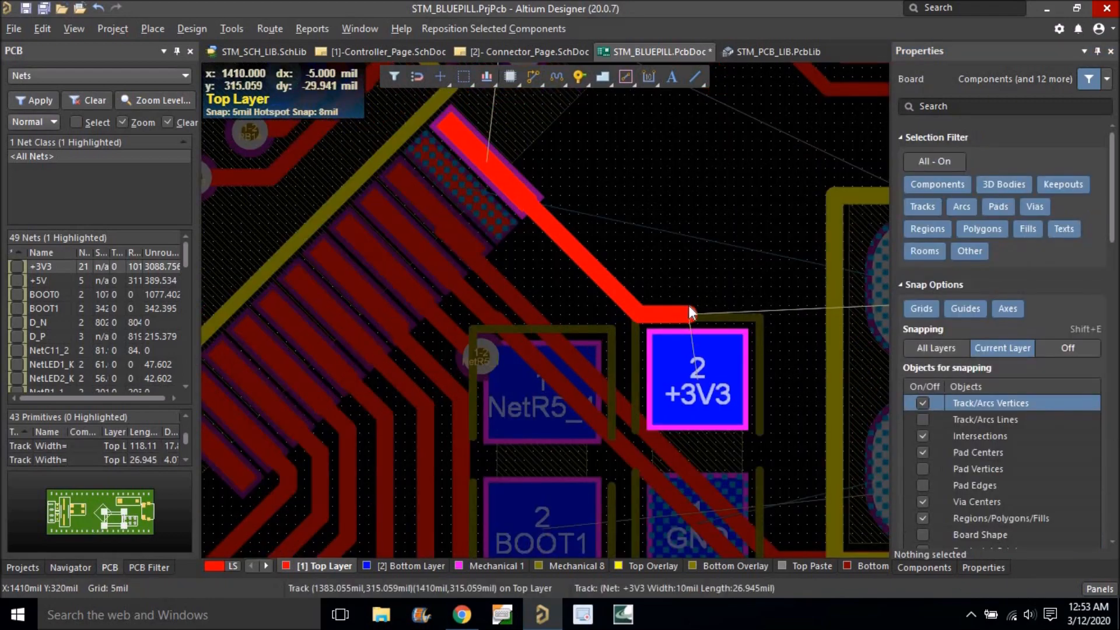
key("p")
key("v")
left_click(690, 313)
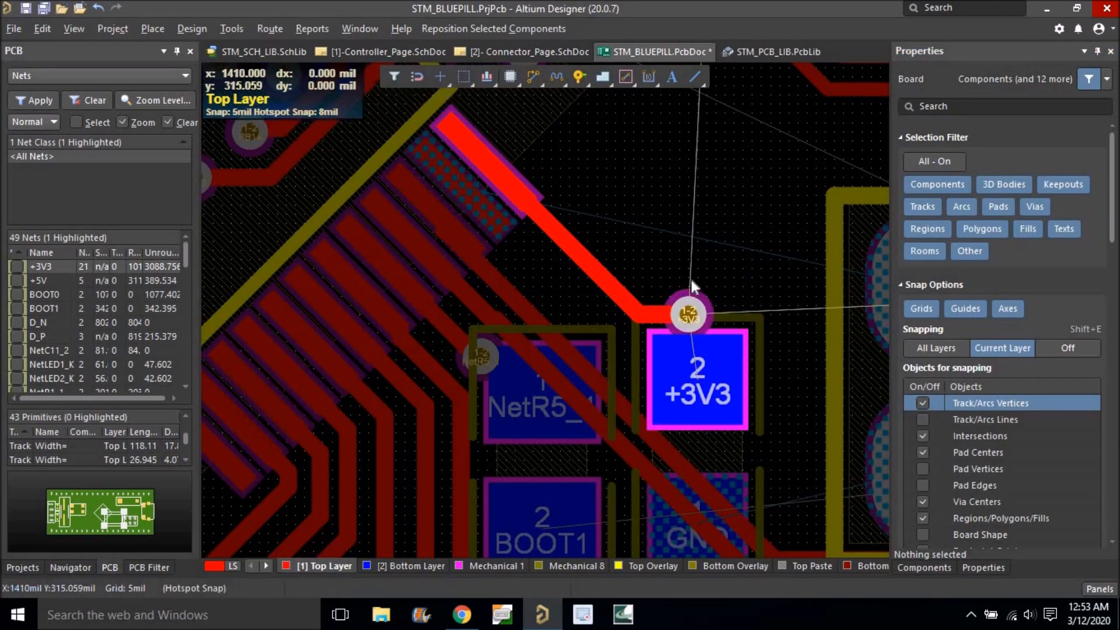
Route a 20 mil +3V3 track on the Bottom Layer from the component's pad 2 to the new via.
left_click(532, 77)
left_click(689, 368)
left_click(688, 314)
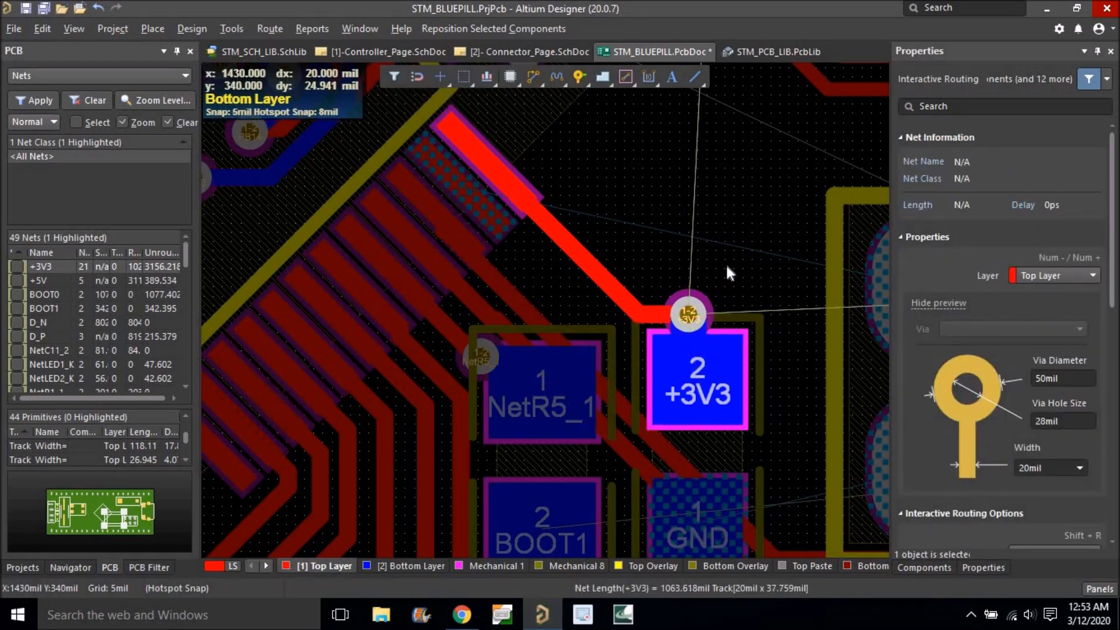
right_click(719, 260)
Route a 20 mil +3V3 track on the Bottom Layer joining the two adjacent +3V3 pads below the microcontroller's left corner, ending in a via beside them.
scroll(723, 261, "down", 4, "ctrl")
right_click_drag(679, 329, 725, 378)
scroll(532, 345, "up", 6, "ctrl")
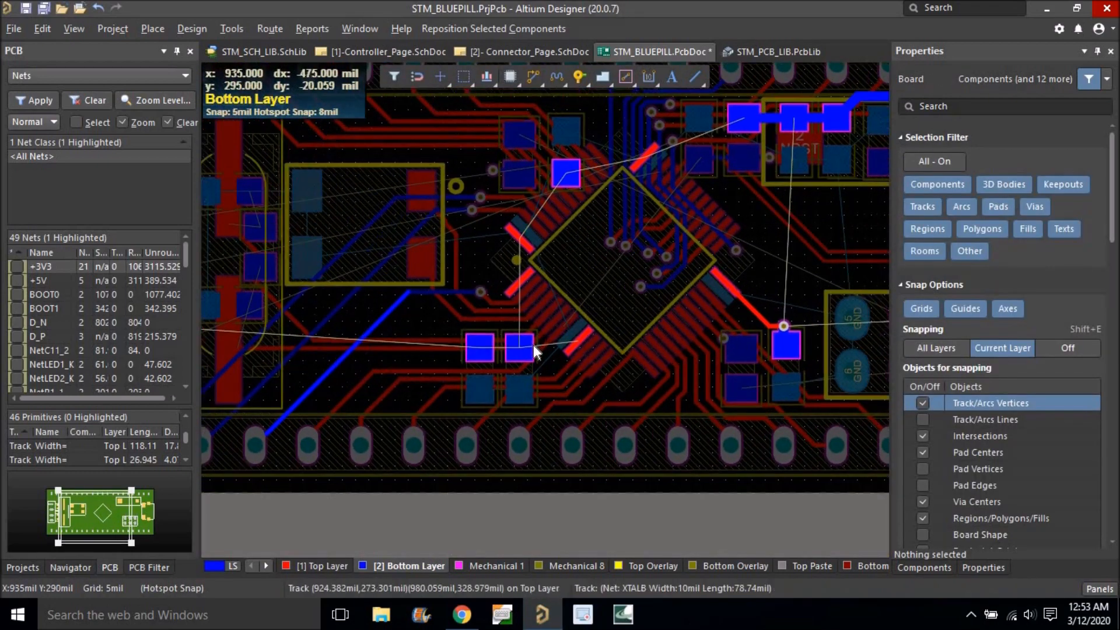
right_click_drag(532, 354, 536, 319)
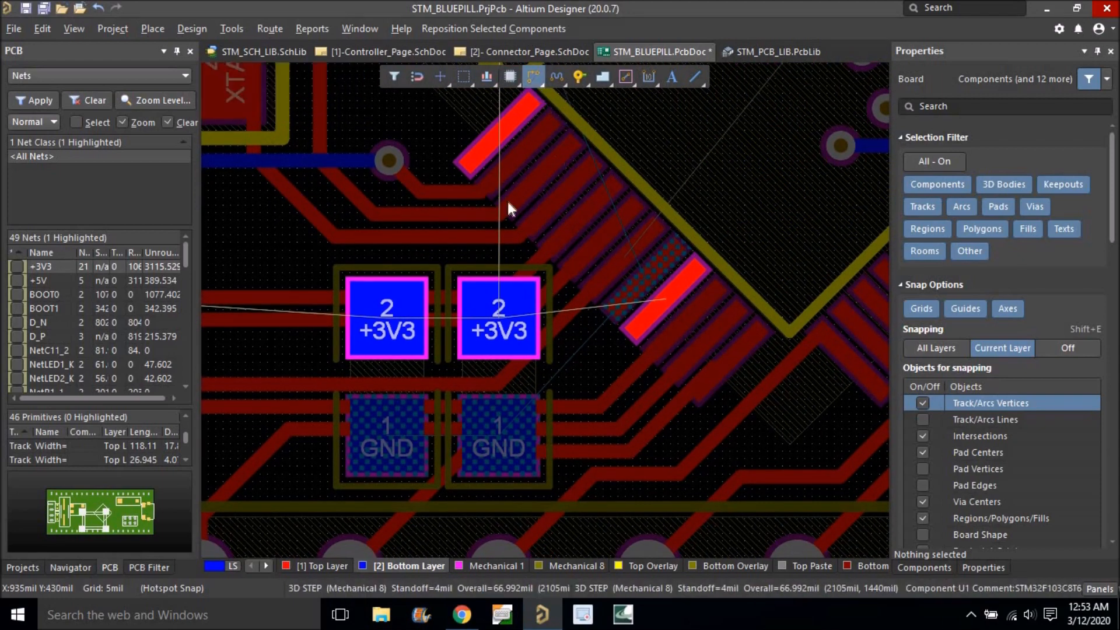
key("ctrl+w")
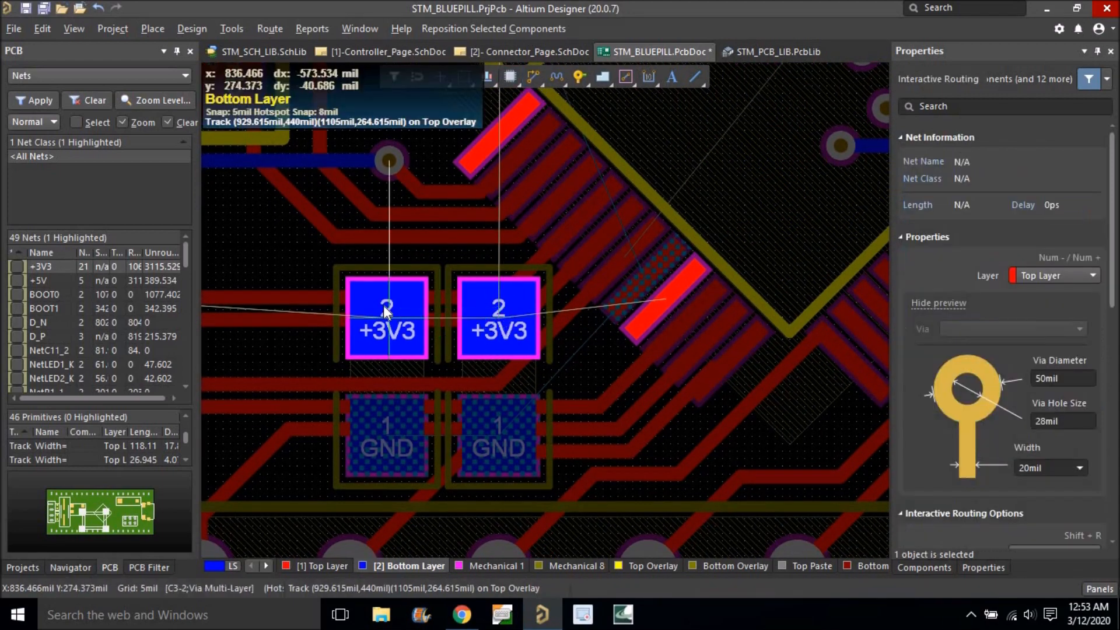
left_click(494, 324)
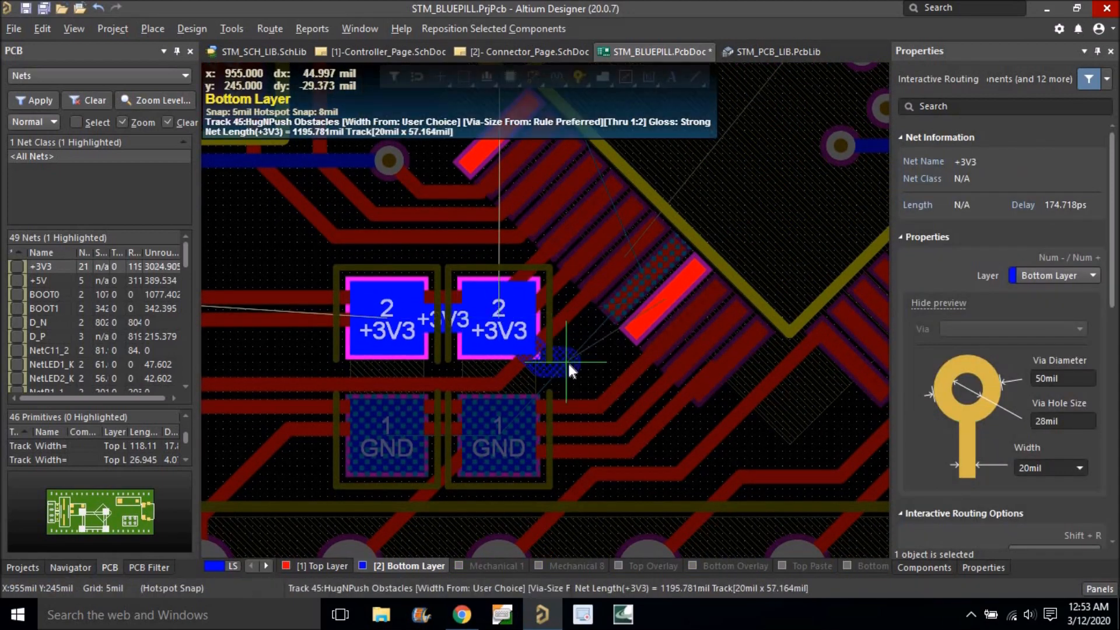
left_click(568, 360)
key("Escape")
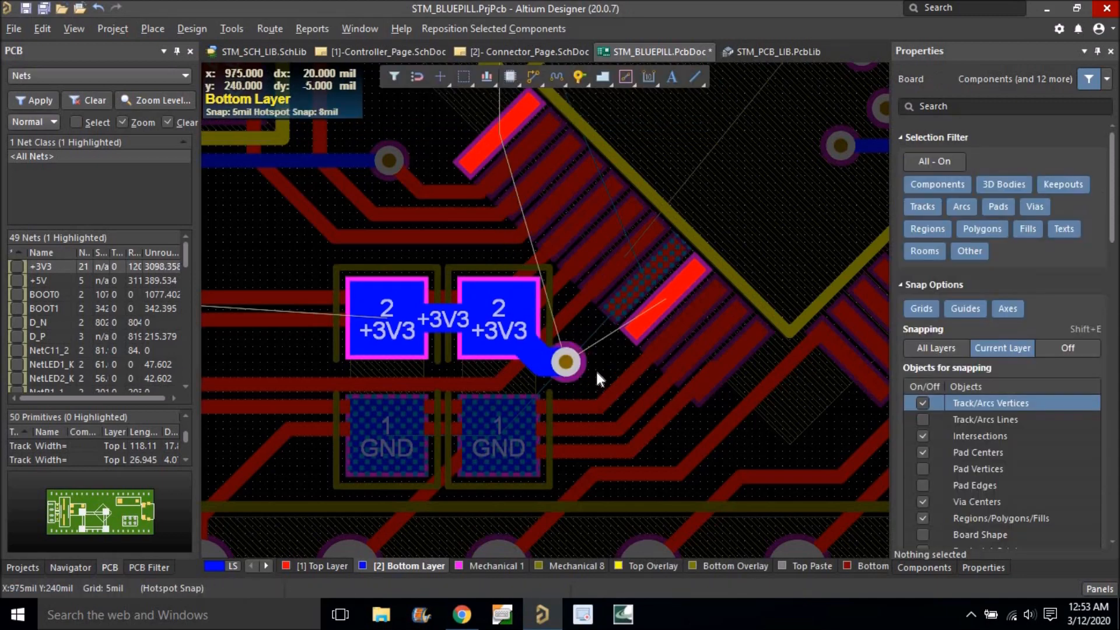
Route a 10 mil +3V3 track on the Top Layer from the microcontroller's lower-left +3V3 pad to the via beside the two joined pads.
left_click(533, 76)
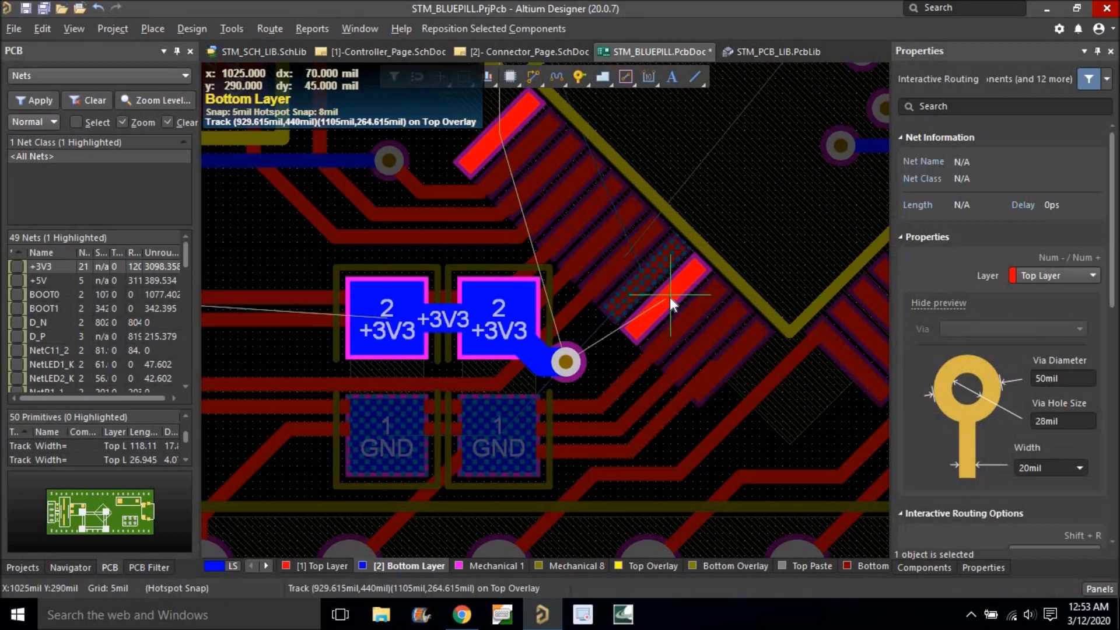
left_click(608, 352)
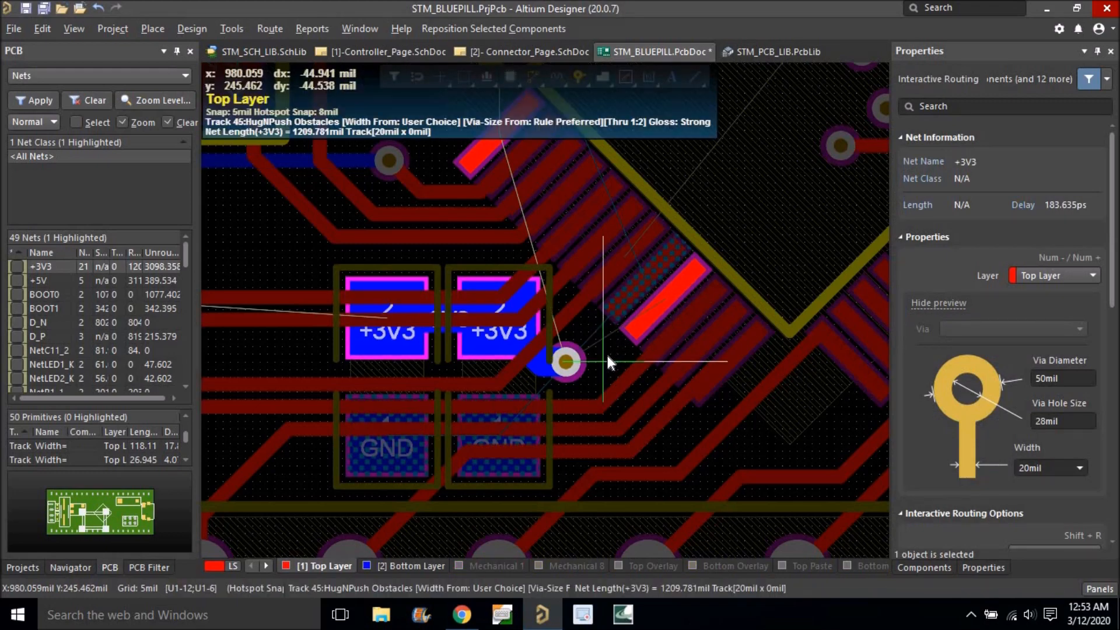
key("Tab")
type("10mil")
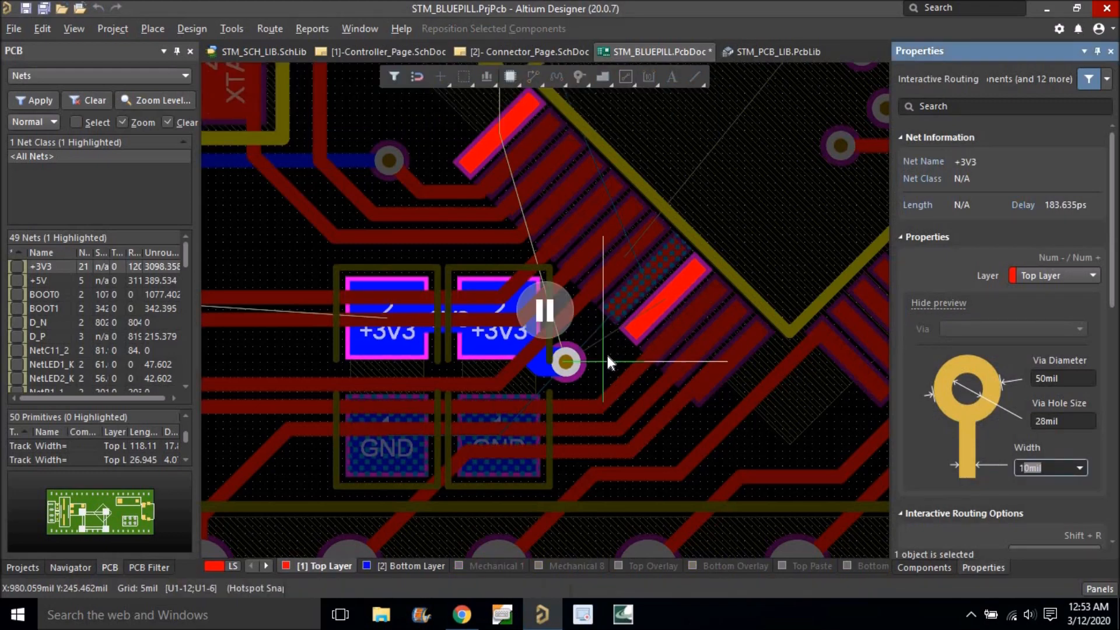
key("Return")
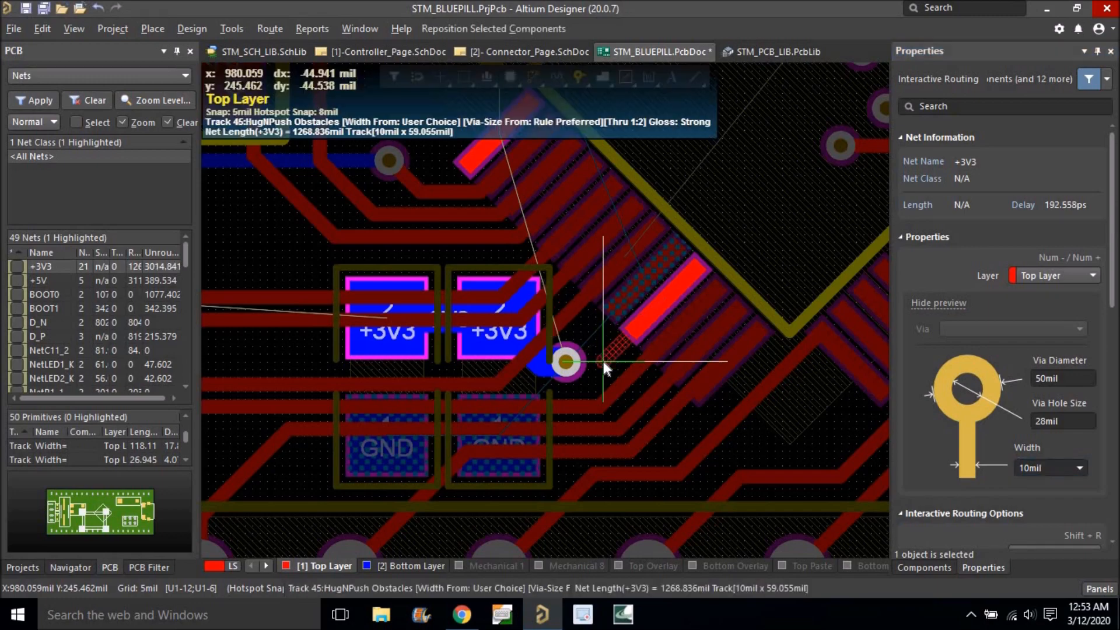
left_click(565, 362)
Route a short 10 mil +3V3 stub on the Top Layer outward from the microcontroller pad just below its left corner.
scroll(577, 342, "down", 2, "ctrl")
left_click(543, 181)
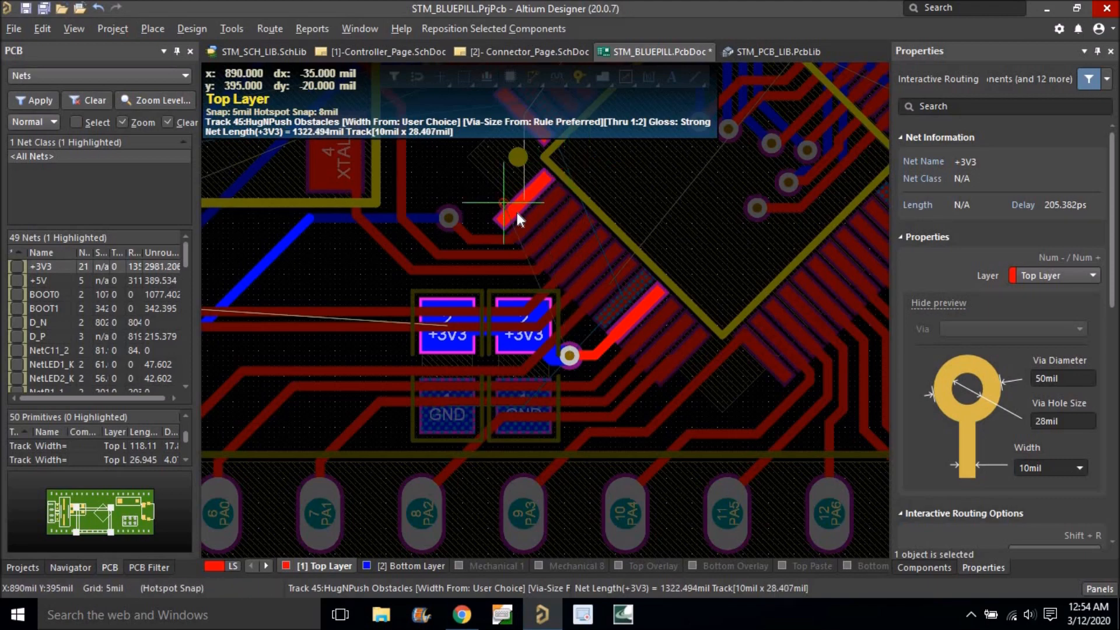
scroll(515, 209, "down", 1, "ctrl")
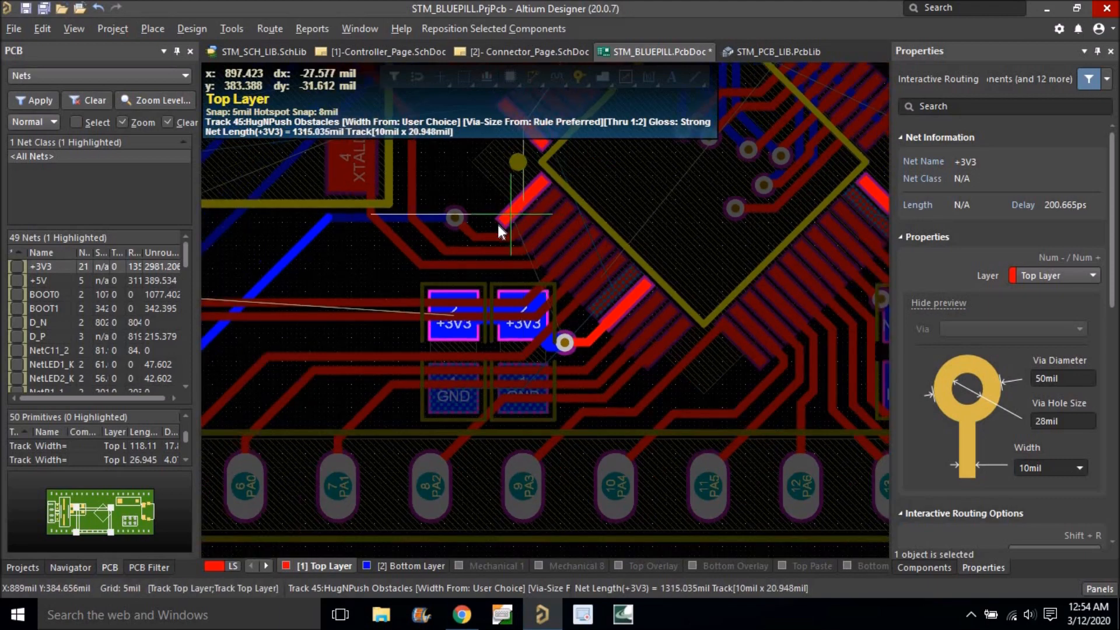
left_click(490, 193)
right_click(480, 200)
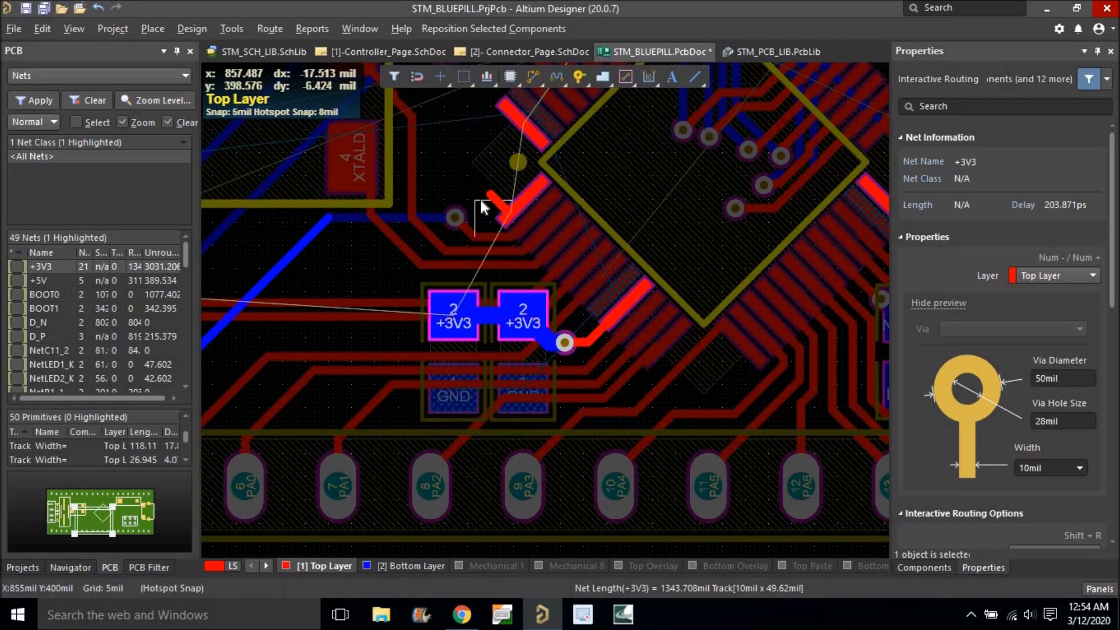
right_click(481, 200)
Place a via at the free end of the short +3V3 stub near the microcontroller's left corner.
scroll(481, 200, "up", 2, "ctrl")
key("ctrl+v")
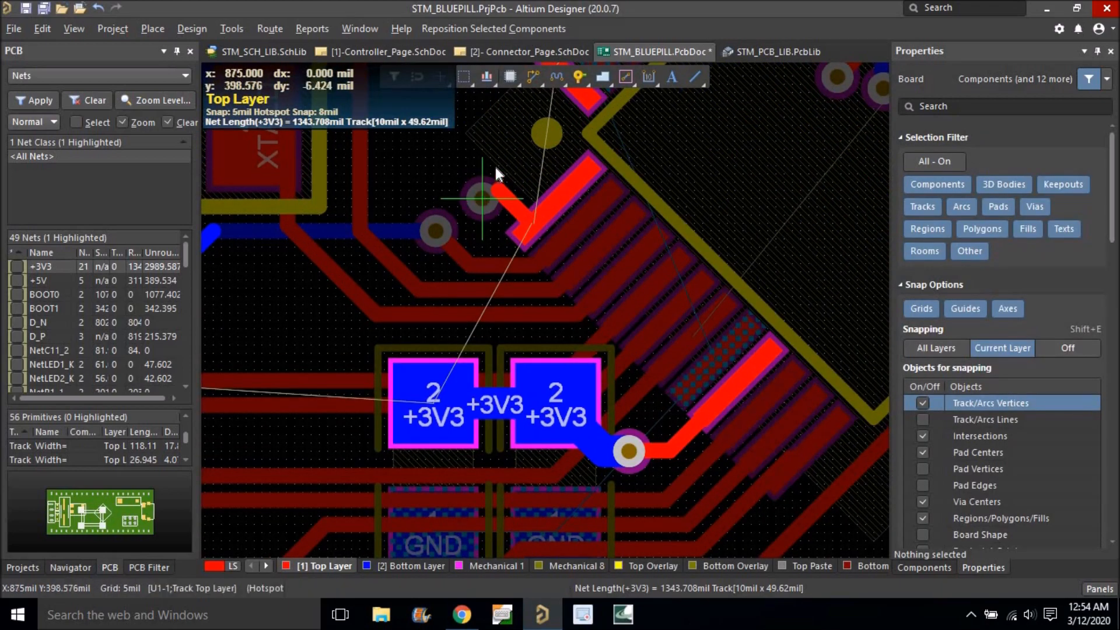
left_click(498, 190)
scroll(535, 195, "down", 1, "ctrl")
scroll(536, 198, "down", 1, "ctrl")
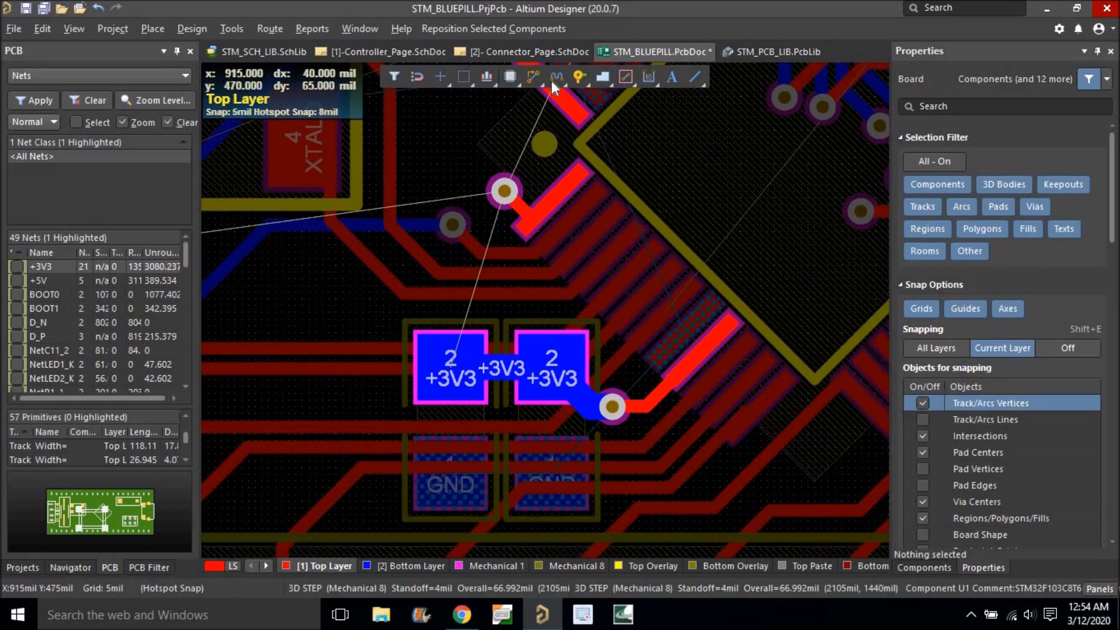
left_click(533, 76)
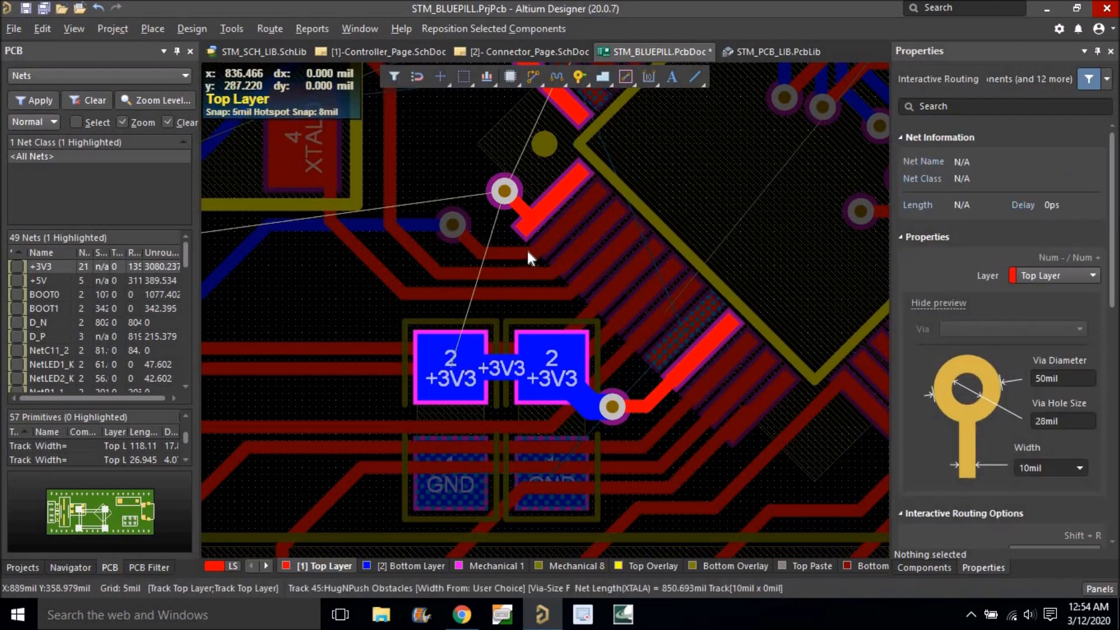
left_click(505, 191)
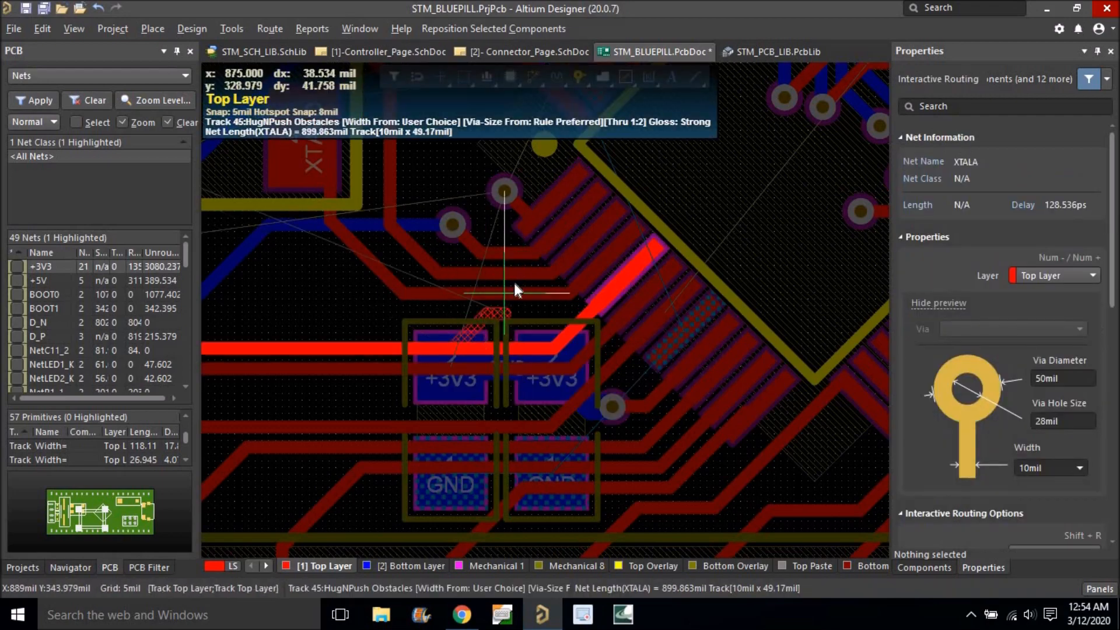
right_click(515, 281)
right_click(478, 327)
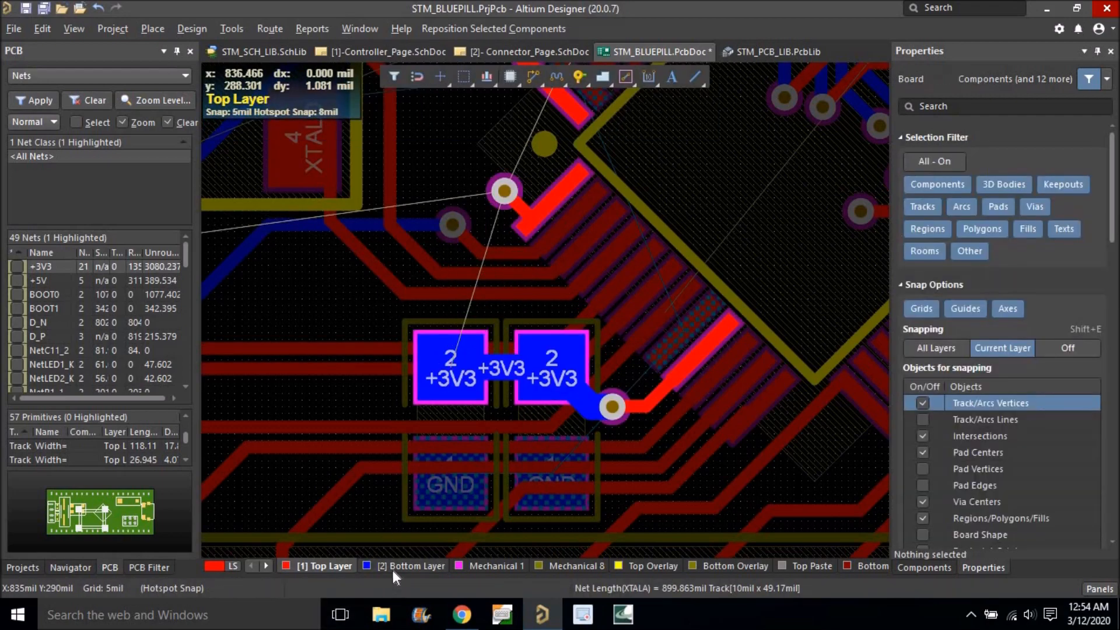
Route a 10 mil +3V3 track on the Bottom Layer from the left of the two joined +3V3 pads to the stub's via.
left_click(402, 566)
key("ctrl+w")
left_click(456, 356)
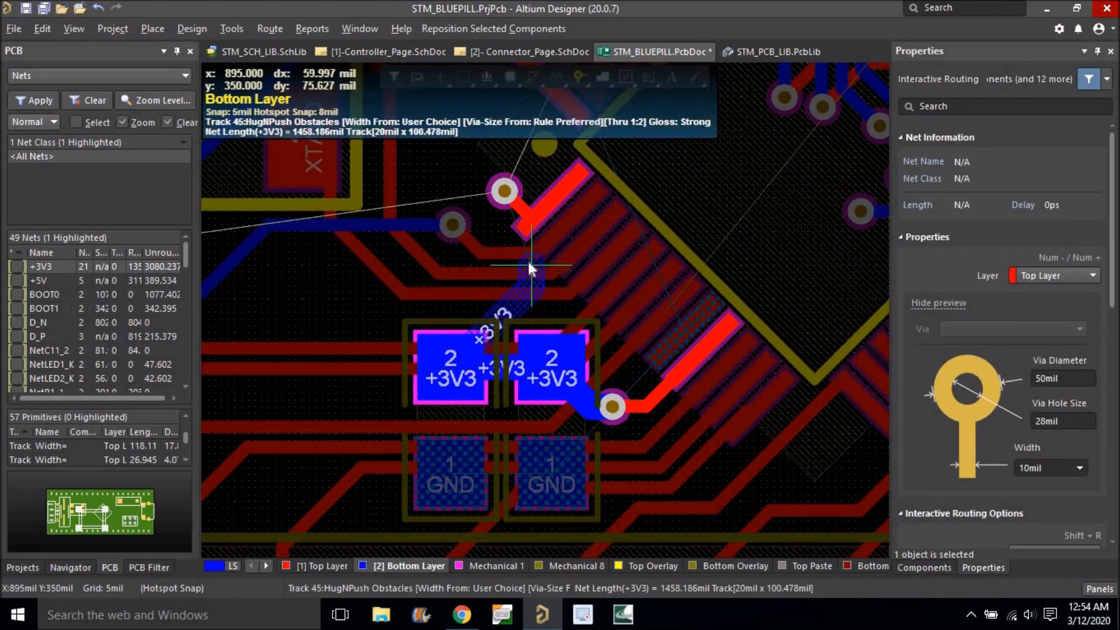
key("Tab")
type("10mil")
key("Return")
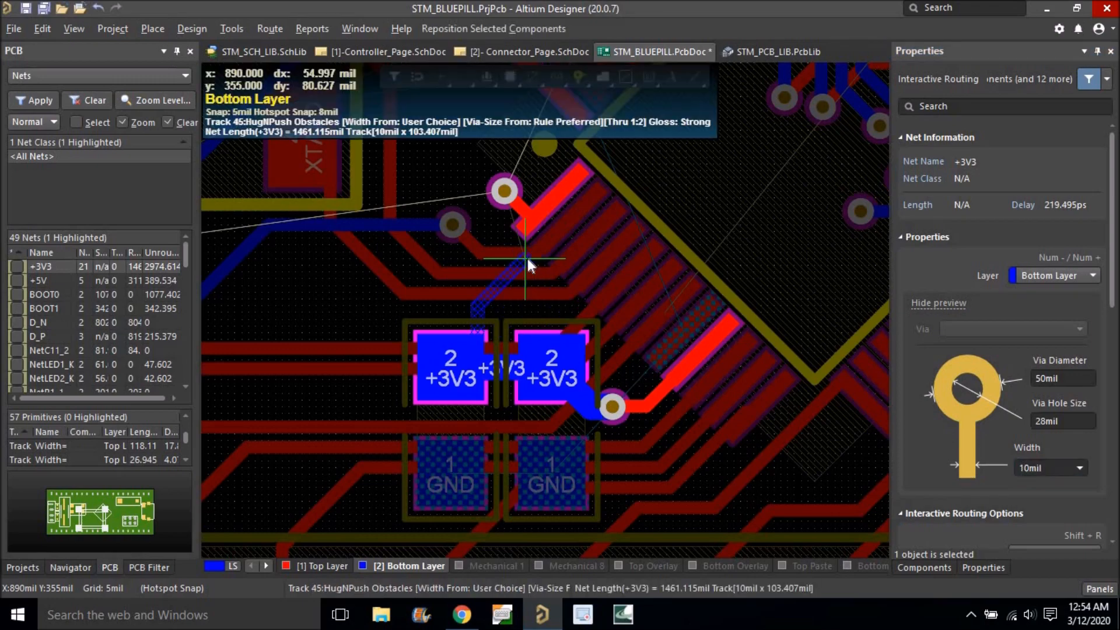
left_click(508, 187)
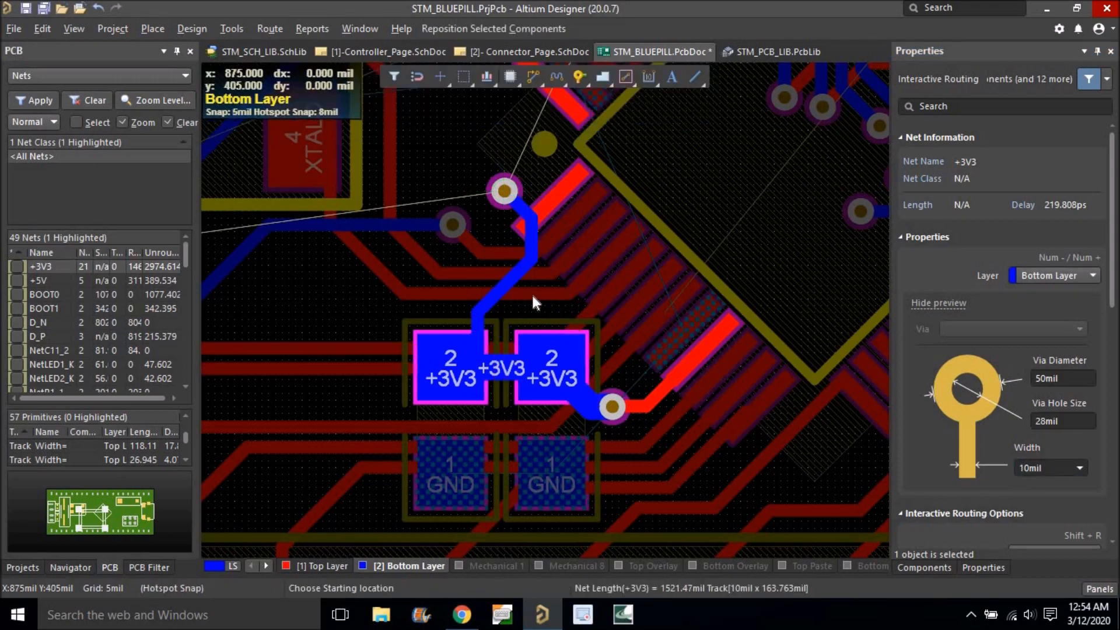
scroll(511, 297, "down", 2, "ctrl")
right_click(505, 298)
right_click(505, 298)
Route a 10 mil +3V3 track on the Bottom Layer from pad 2 beside the NetR1_1 pad into the microcontroller outline, ending in a via.
right_click_drag(477, 211, 441, 351)
scroll(446, 237, "up", 1, "ctrl")
scroll(466, 302, "up", 2, "ctrl")
right_click_drag(512, 239, 502, 280)
scroll(523, 249, "down", 1, "ctrl")
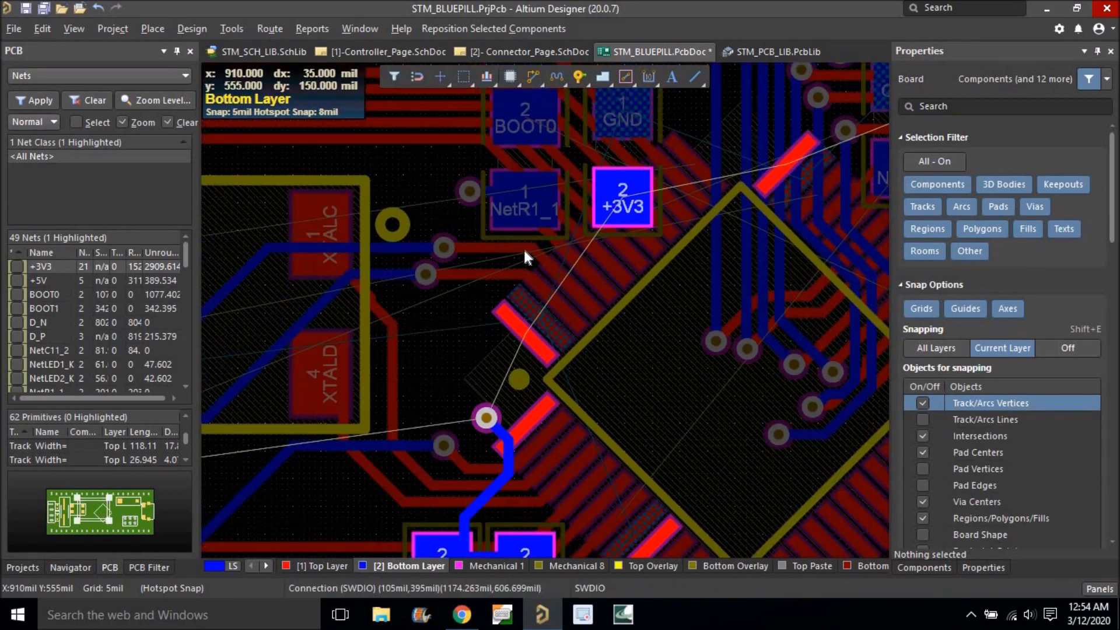
left_click(532, 76)
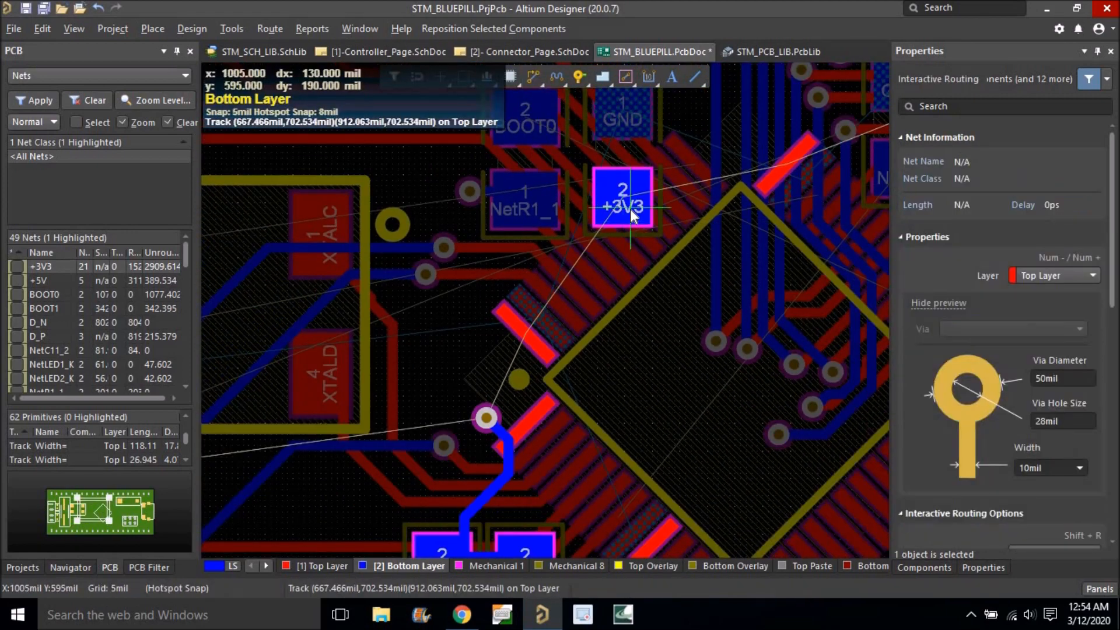
left_click(630, 209)
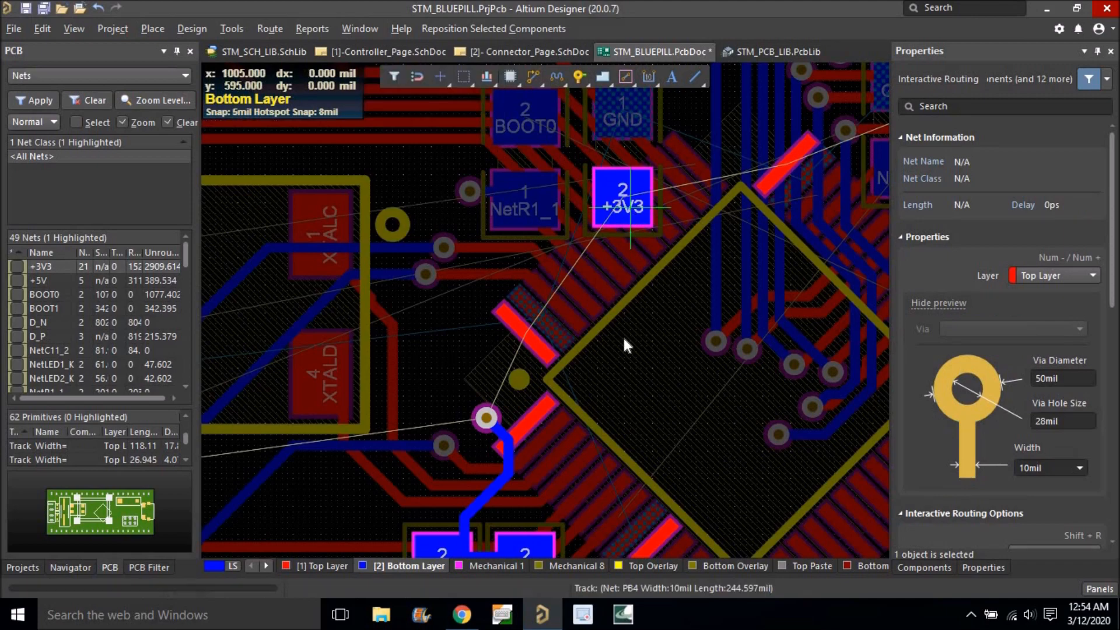
left_click(583, 362)
right_click(589, 369)
scroll(573, 375, "up", 1, "ctrl")
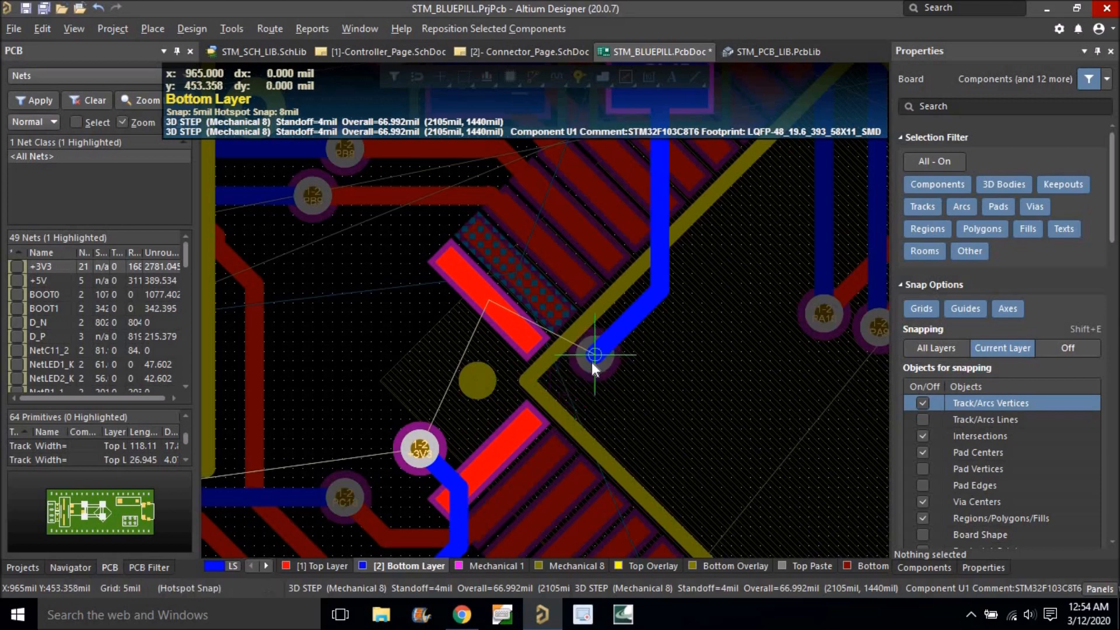
left_click(594, 355)
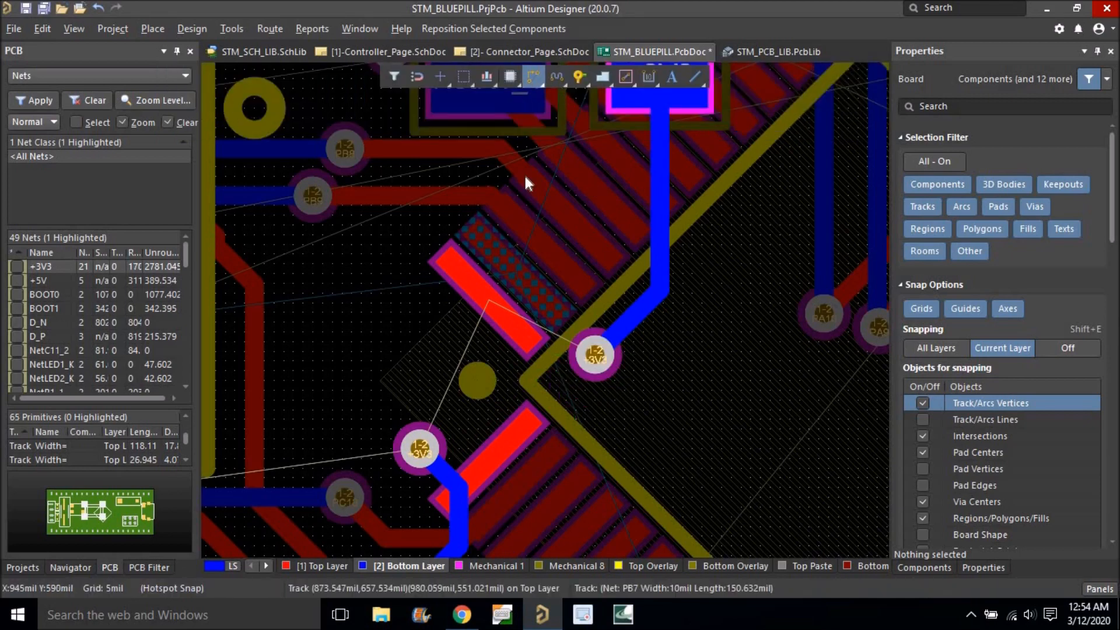
Route 10 mil +3V3 tracks on the Top Layer from both +3V3 pads at the microcontroller's left corner to the via inside its outline.
left_click(496, 310)
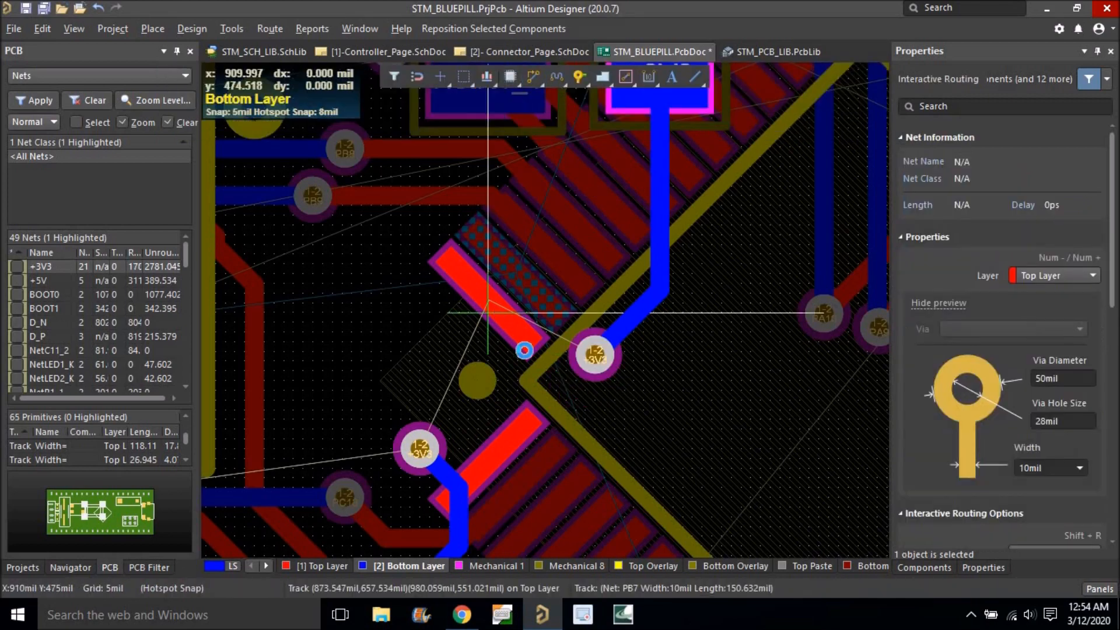
left_click(592, 362)
left_click(521, 423)
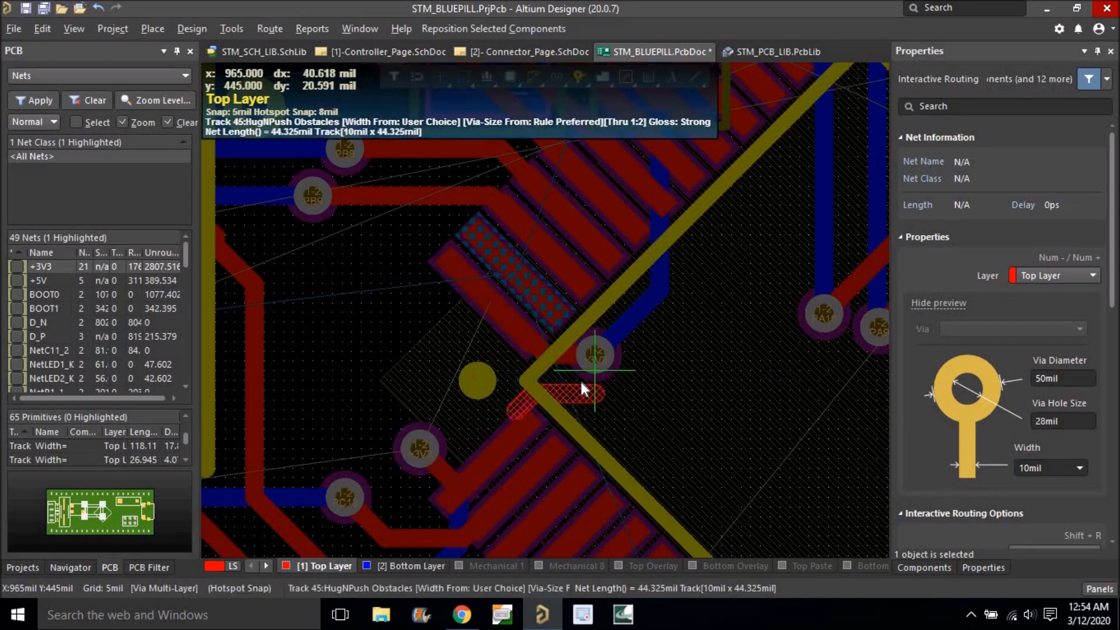
right_click(576, 382)
left_click(526, 423)
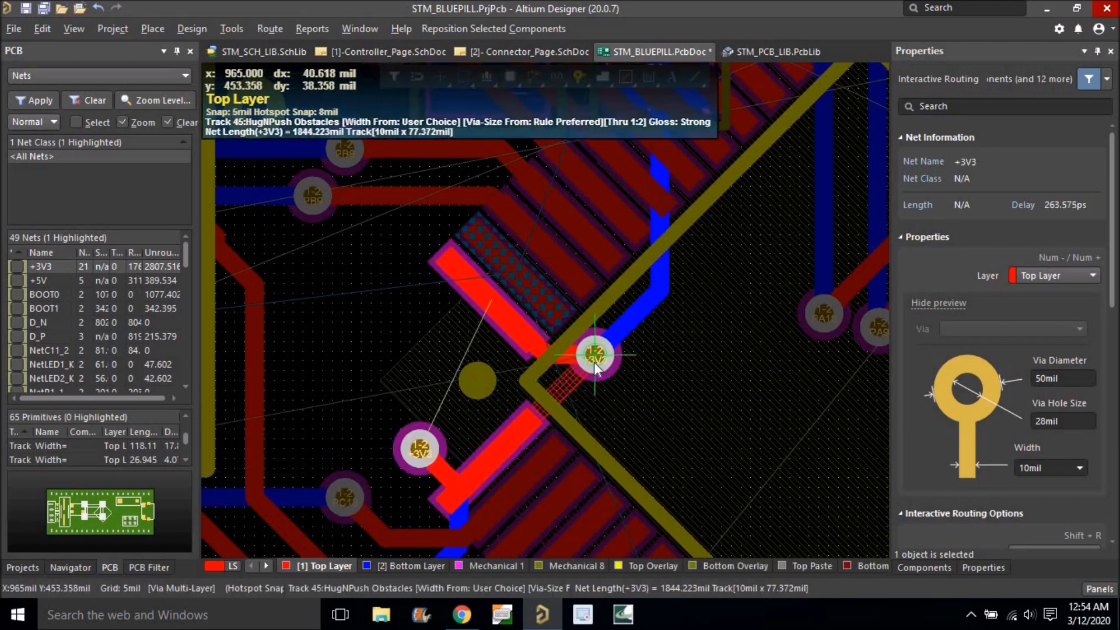
left_click(594, 361)
scroll(531, 327, "down", 5, "ctrl")
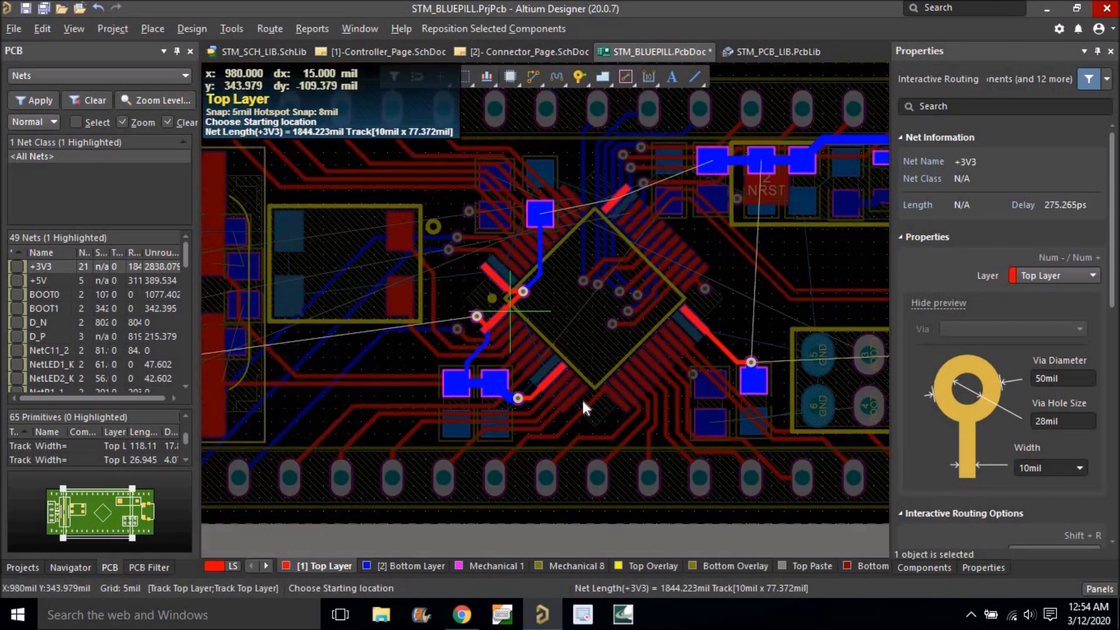
scroll(583, 400, "up", 6, "ctrl")
scroll(573, 350, "down", 4, "ctrl")
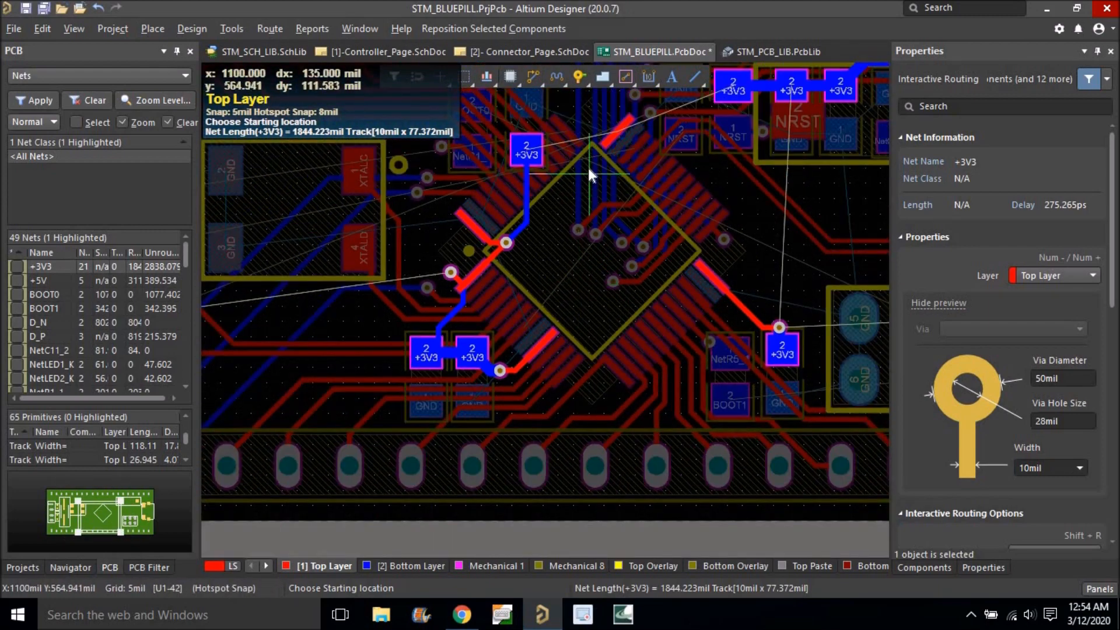
scroll(589, 170, "up", 3, "ctrl")
left_click(623, 120)
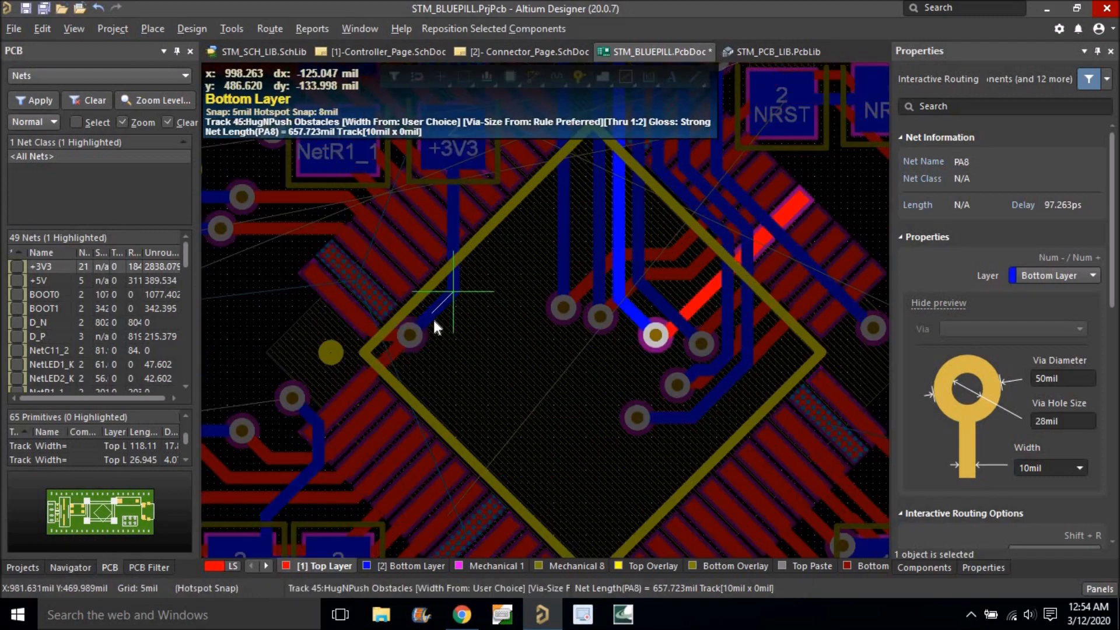
scroll(543, 245, "down", 2, "ctrl")
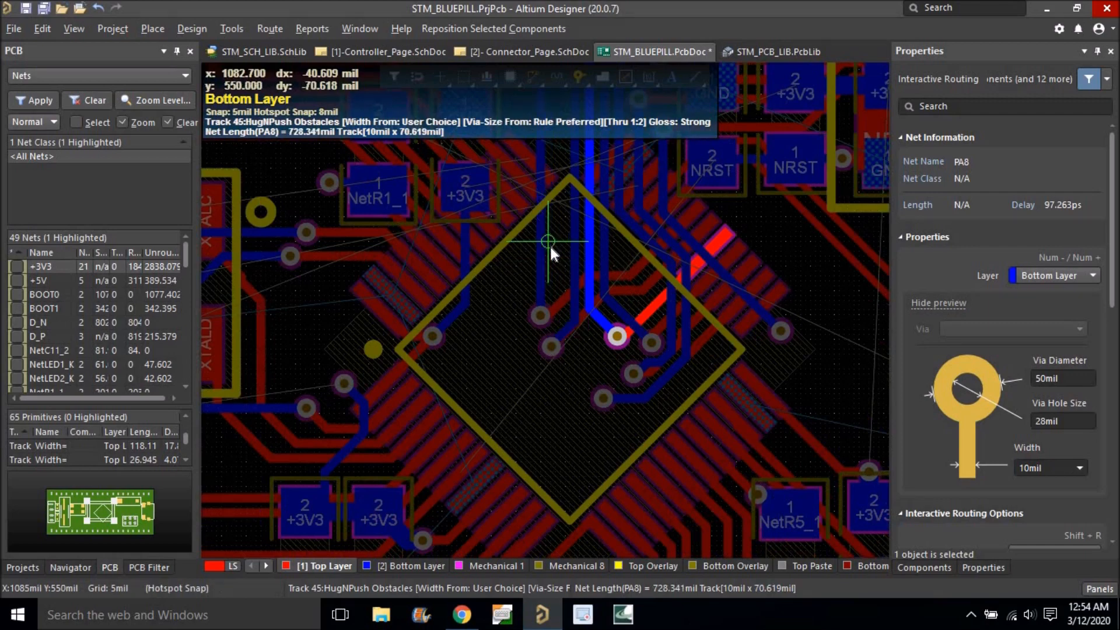
scroll(549, 243, "down", 1, "ctrl")
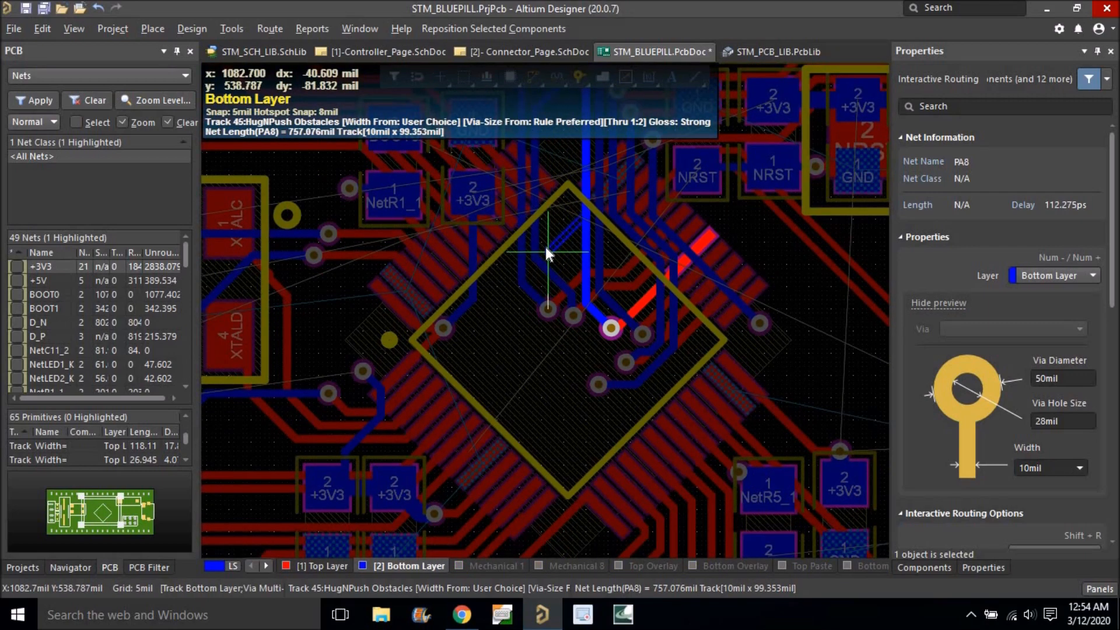
key("Escape")
key("Escape")
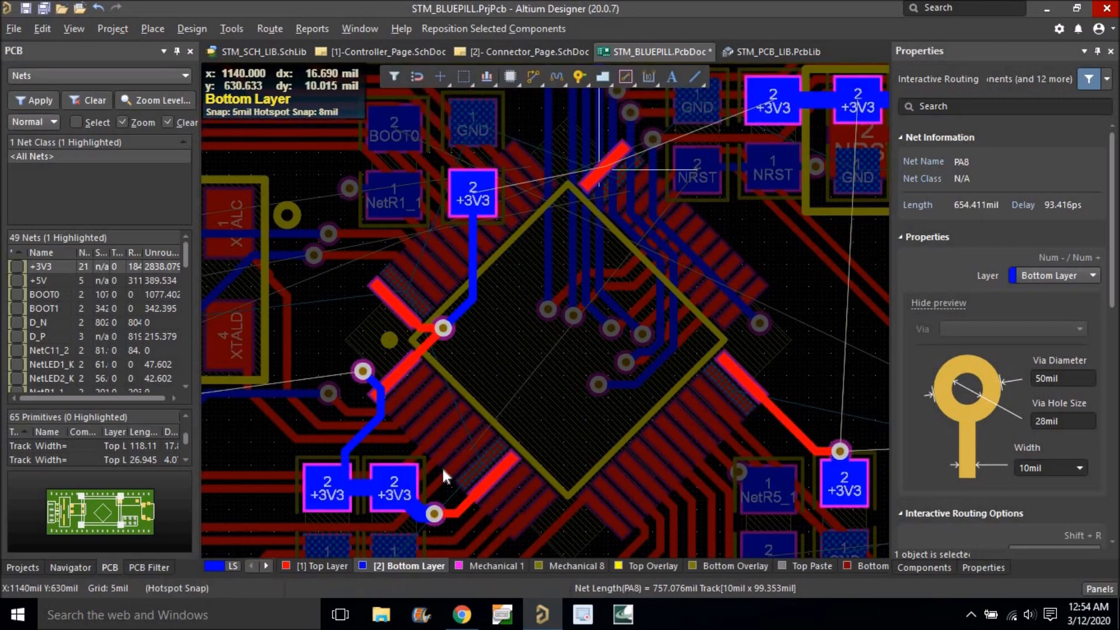
Route a 10 mil +3V3 track on the Top Layer from the pad at the microcontroller's upper corner to the +3V3 via inside its outline.
left_click(321, 565)
left_click(531, 81)
left_click(579, 191)
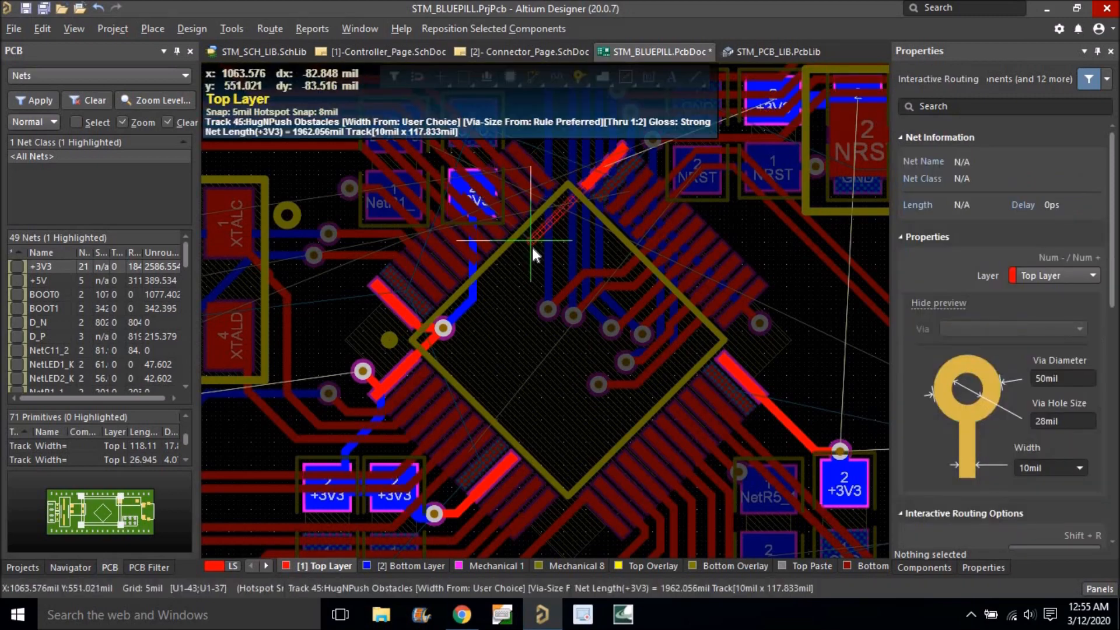
left_click(444, 327)
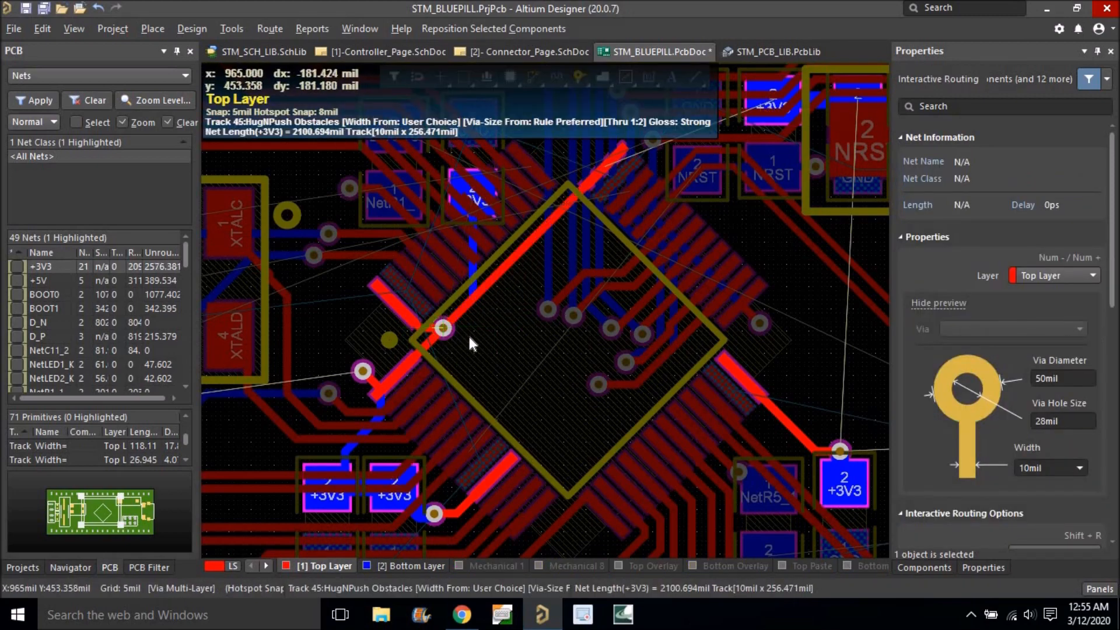
scroll(495, 280, "down", 2, "ctrl")
key("Escape")
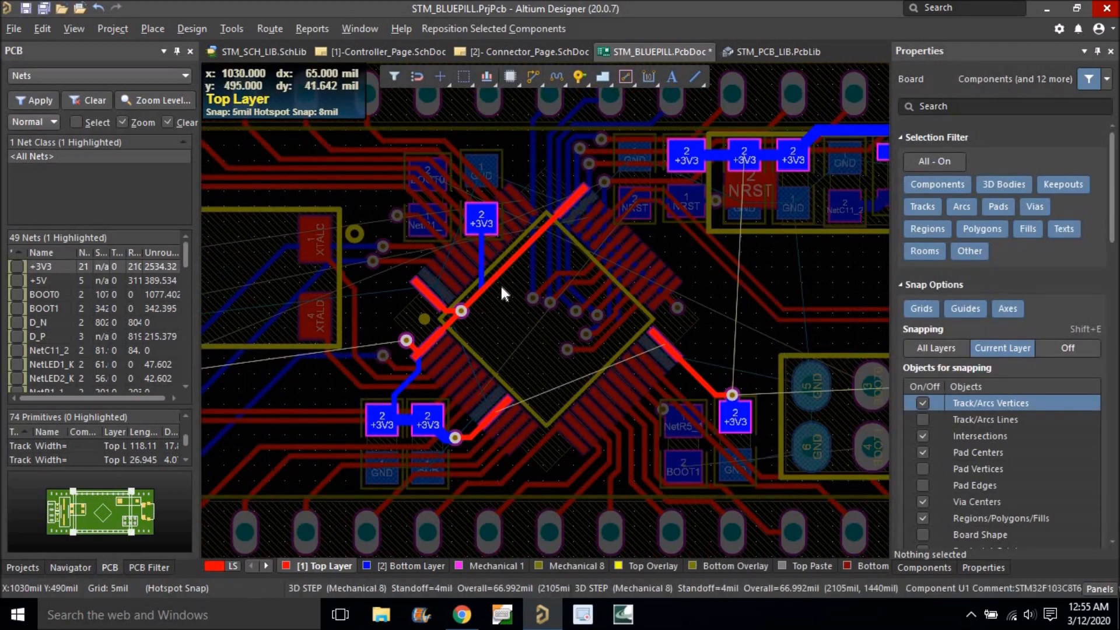
Examine the remaining unrouted +3V3 connections between the microcontroller, the NRST switch and the 2x3 header.
scroll(499, 285, "down", 1, "ctrl")
scroll(502, 284, "down", 1, "ctrl")
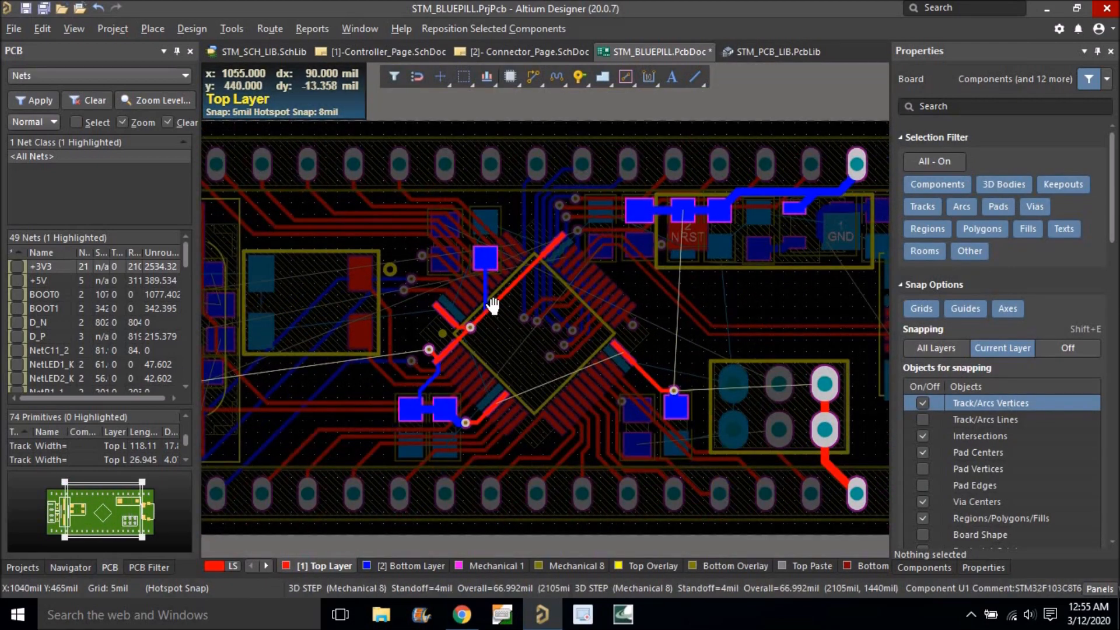
right_click_drag(492, 304, 493, 300)
right_click_drag(673, 400, 630, 377)
scroll(612, 300, "up", 5, "ctrl")
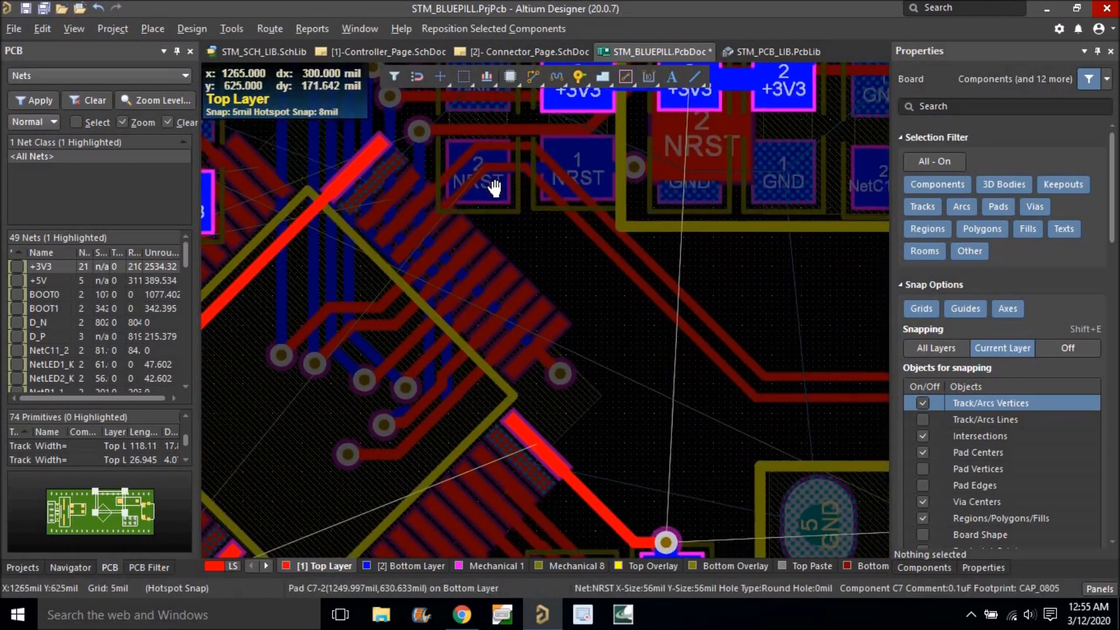
scroll(494, 222, "down", 2, "ctrl")
right_click_drag(551, 294, 435, 302)
scroll(435, 300, "down", 4, "ctrl")
right_click_drag(546, 336, 481, 350)
Start a 20 mil +3V3 track on the Bottom Layer from the upper pin row's +3V3 pin, around its last two pins to the board's right edge.
left_click(533, 77)
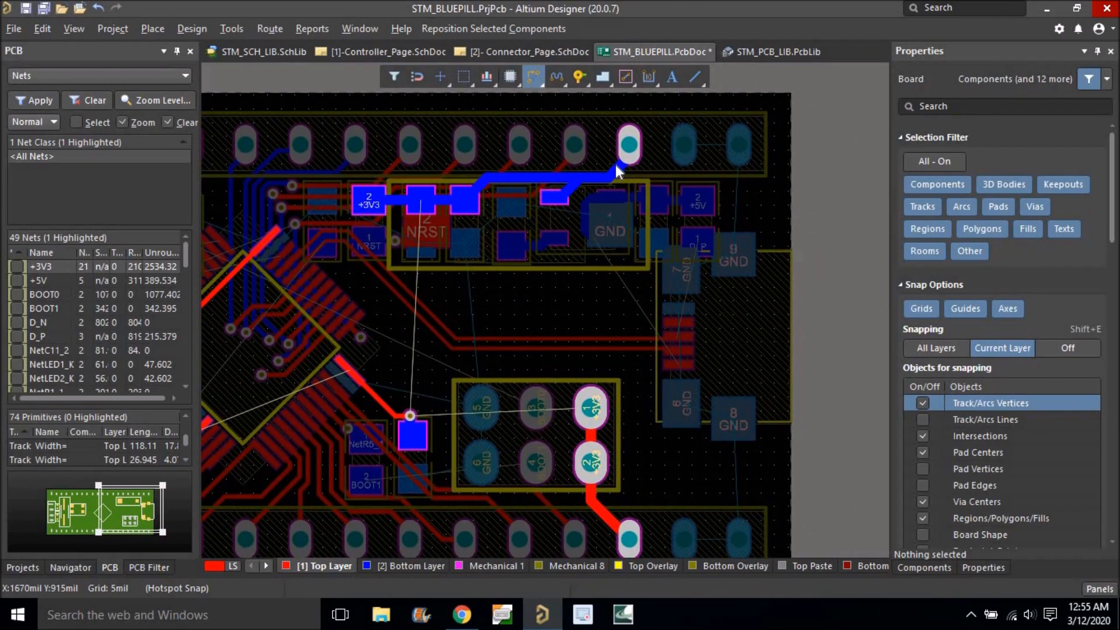
scroll(629, 145, "down", 4, "ctrl")
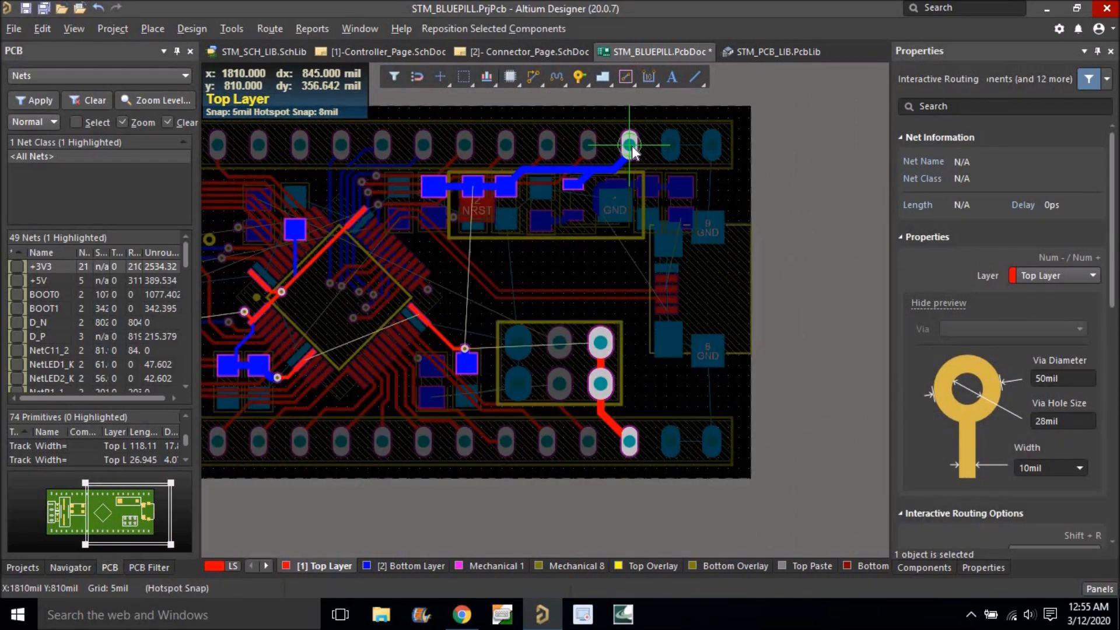
scroll(630, 145, "up", 5, "ctrl")
left_click(630, 145)
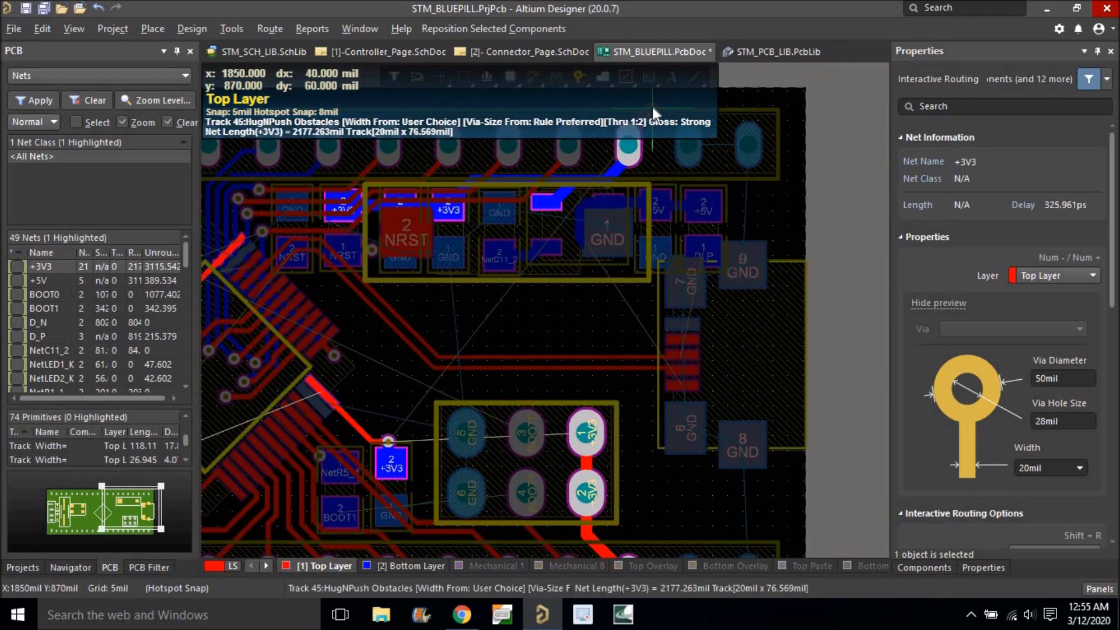
key("grave")
key("Escape")
right_click_drag(580, 178, 535, 245)
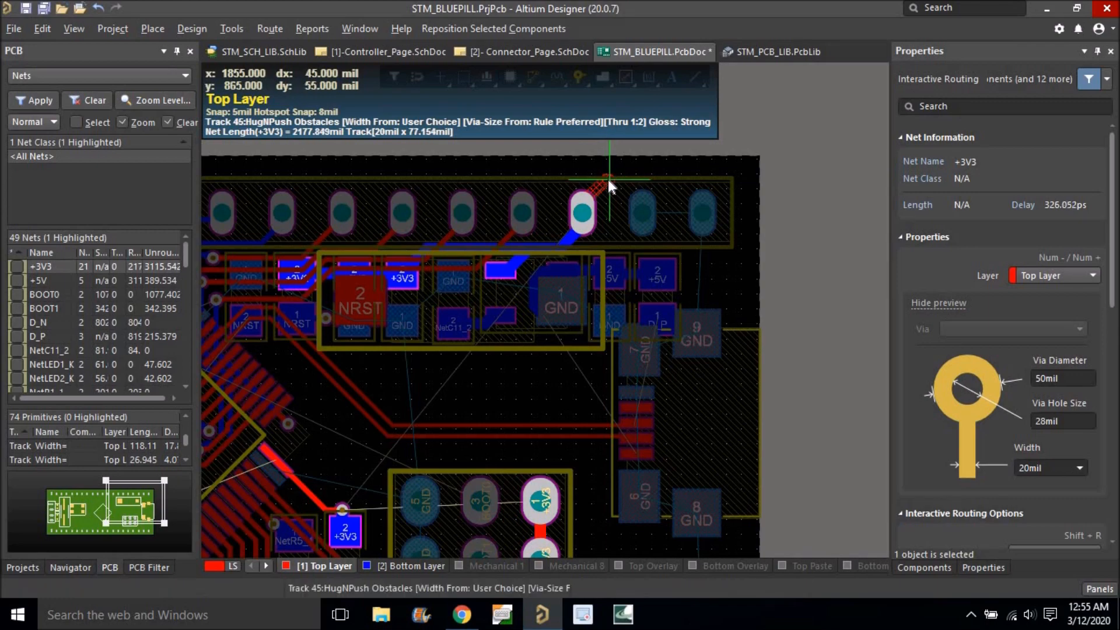
key("KP_Multiply")
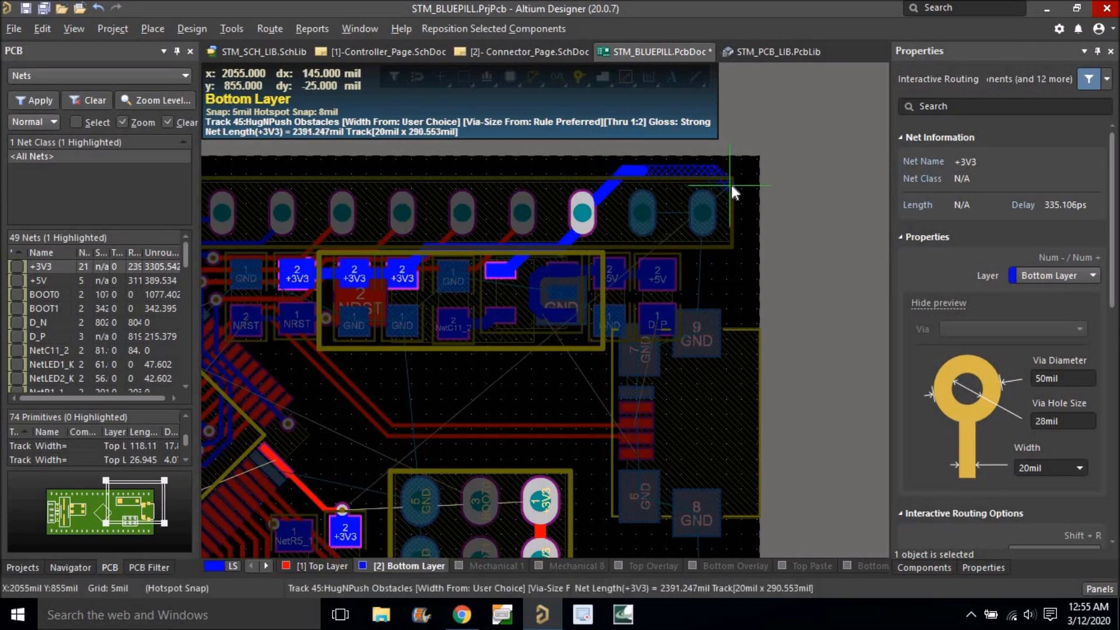
left_click(747, 191)
scroll(745, 202, "down", 1, "ctrl")
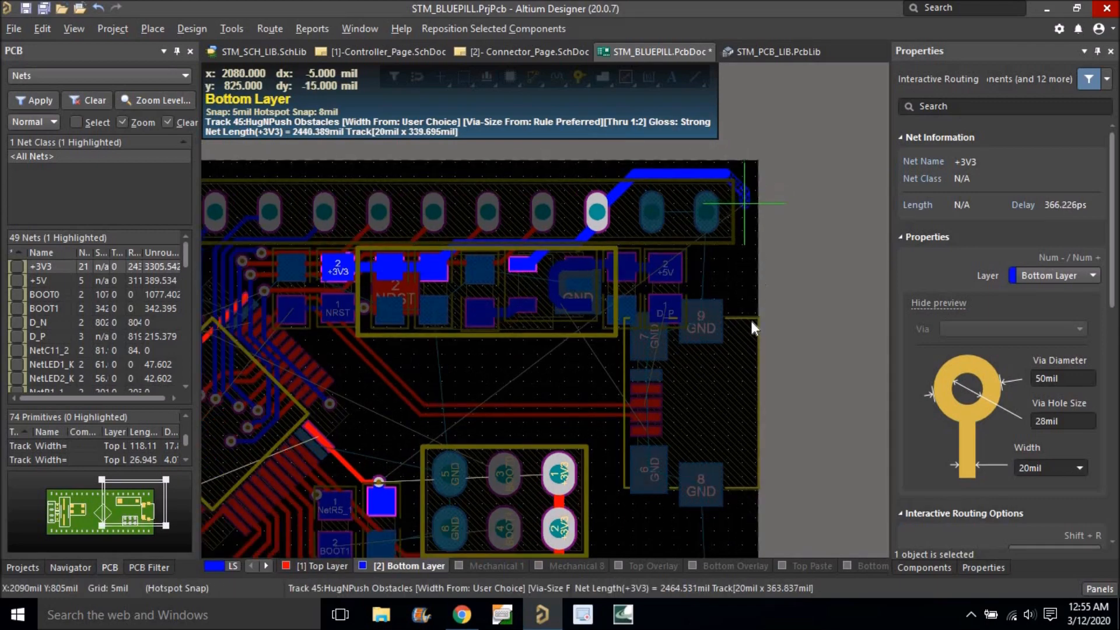
Continue the 20 mil +3V3 track down the board's right edge and end it at pad 2 of the 2x3 header.
right_click_drag(746, 346, 773, 147)
left_click(757, 337)
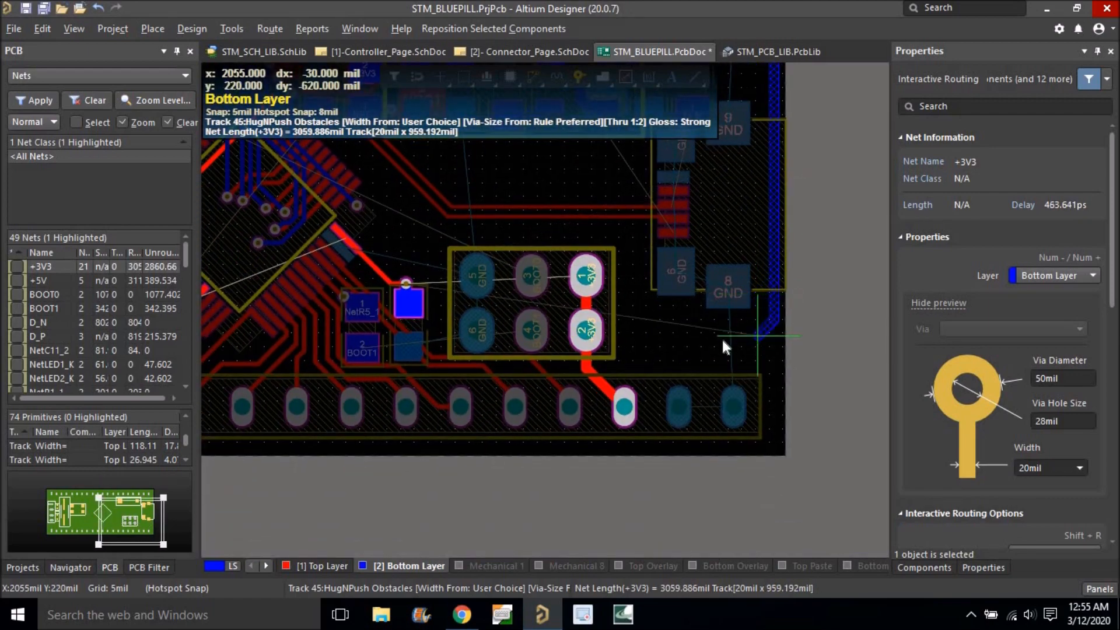
left_click(589, 335)
scroll(645, 321, "down", 4, "ctrl")
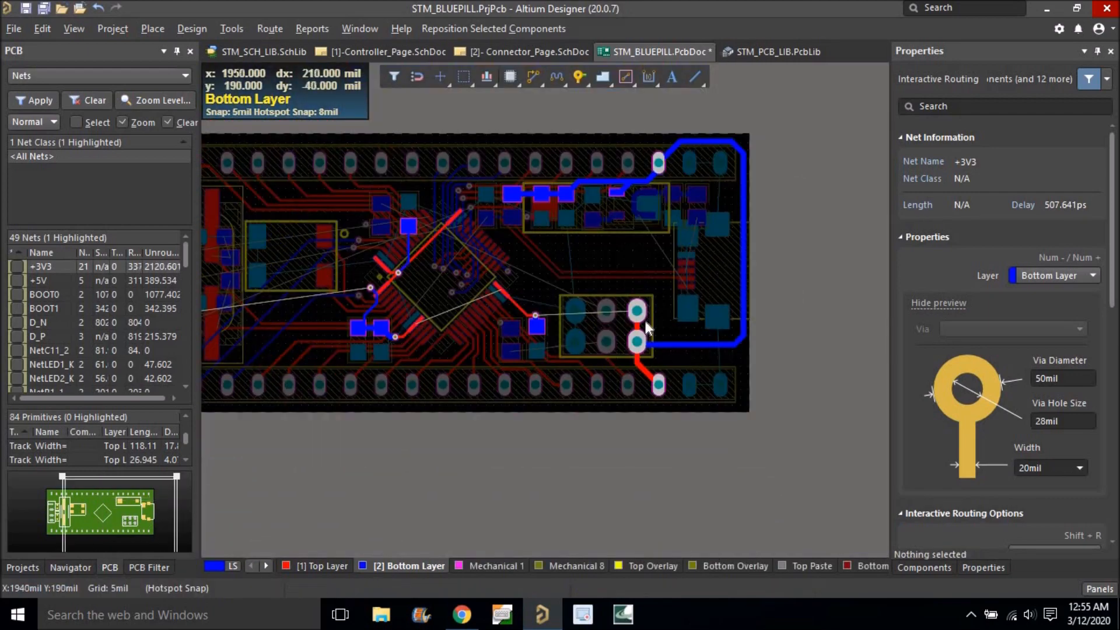
key("Escape")
Route a 20 mil +3V3 track on the Bottom Layer from pad 1 of the 2x3 header, above the header, to the +3V3 pad beside NetR5_1.
scroll(624, 345, "up", 5, "ctrl")
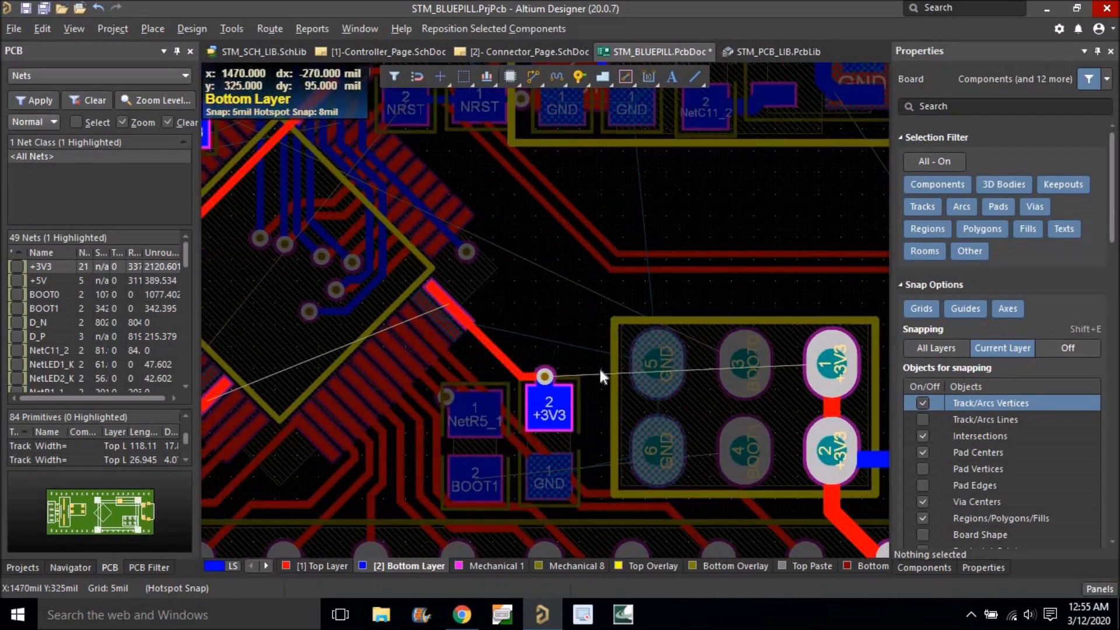
right_click_drag(600, 369, 541, 355)
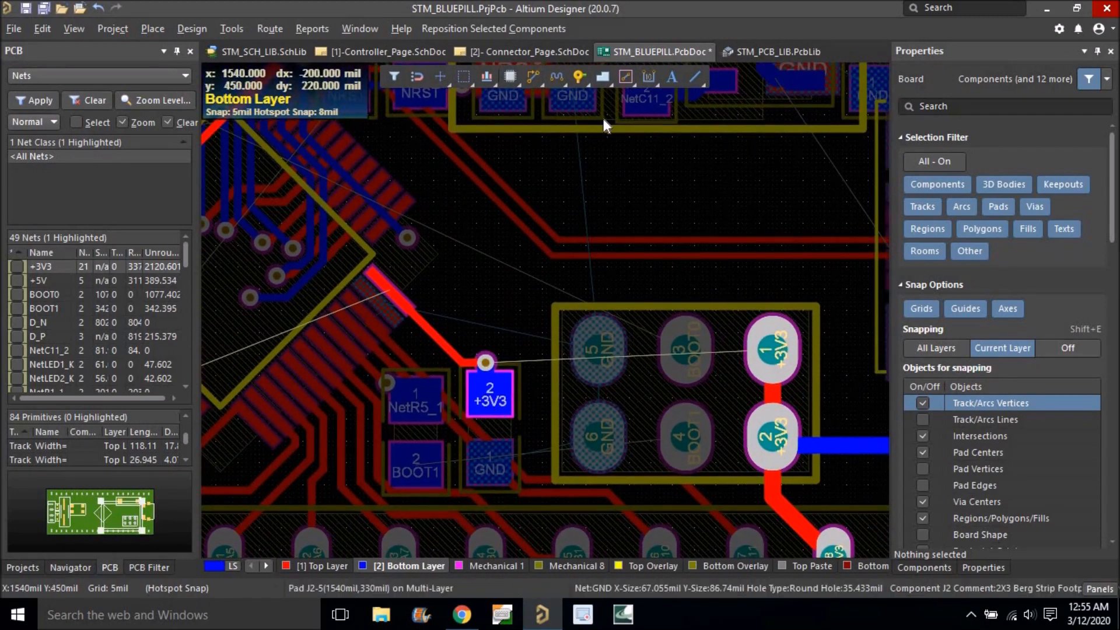
left_click(537, 79)
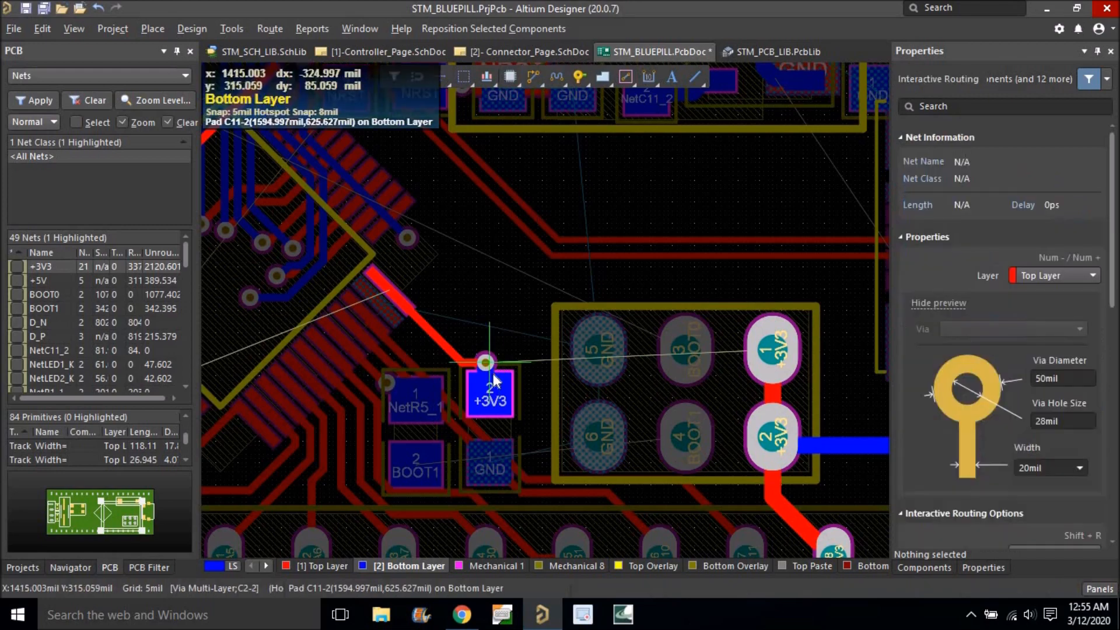
left_click(491, 396)
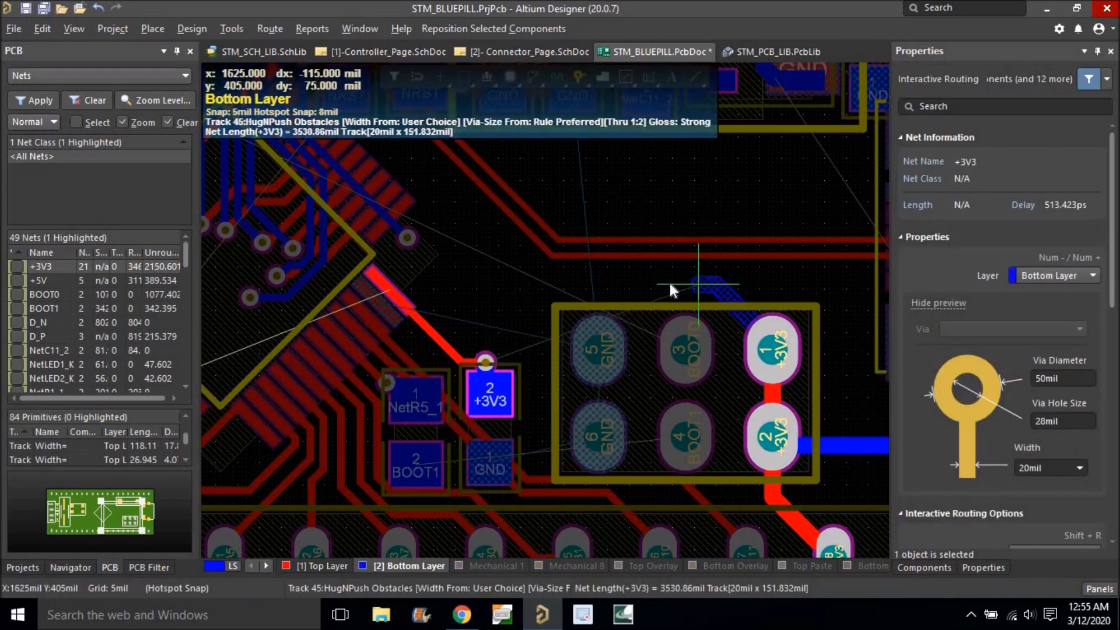
left_click(513, 332)
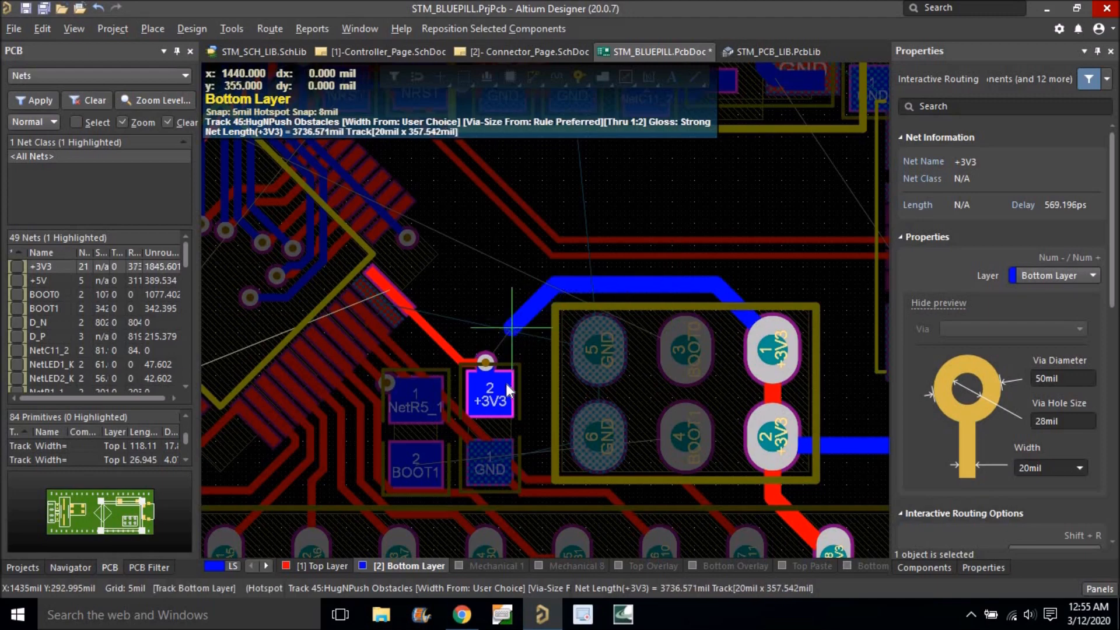
right_click(516, 308)
Route a 10 mil +3V3 track on the Top Layer through the microcontroller outline from the right corner's +3V3 pad to the lower-left side's +3V3 pad.
scroll(515, 308, "down", 5, "ctrl")
right_click_drag(540, 333, 690, 401)
scroll(642, 402, "up", 3, "ctrl")
right_click_drag(602, 373, 627, 366)
scroll(570, 362, "up", 2, "ctrl")
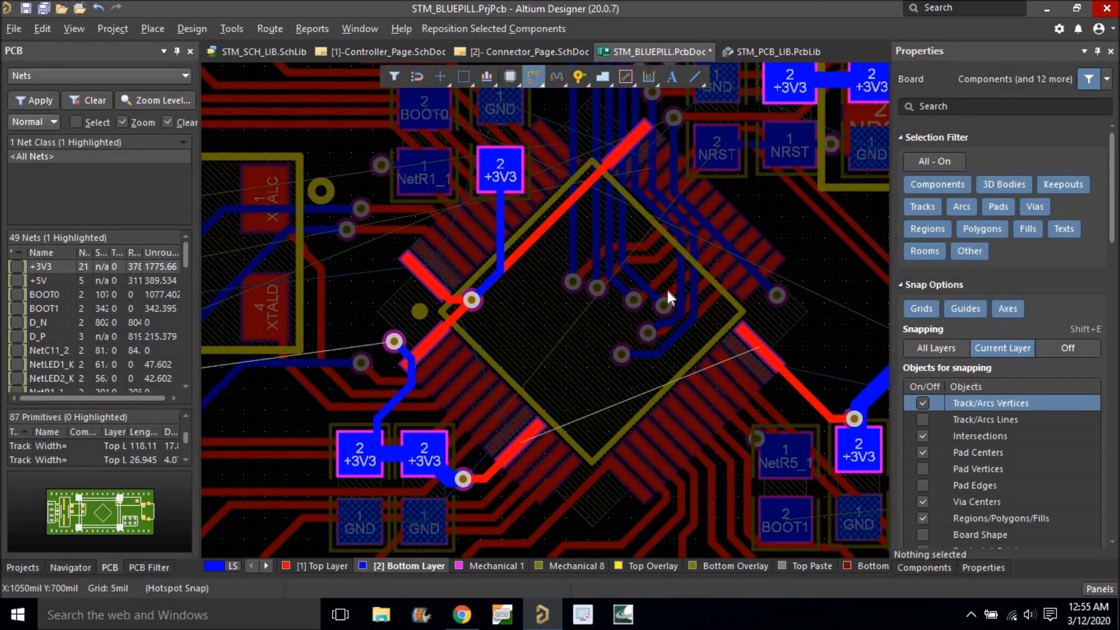
key("ctrl+w")
scroll(737, 341, "up", 2, "ctrl")
left_click(718, 307)
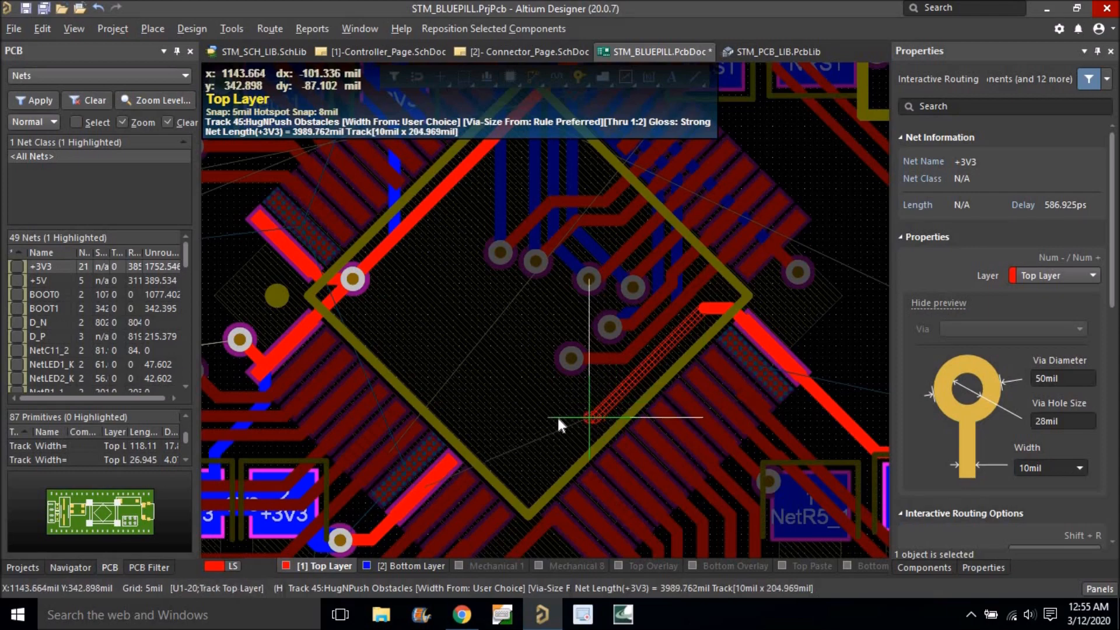
left_click(453, 466)
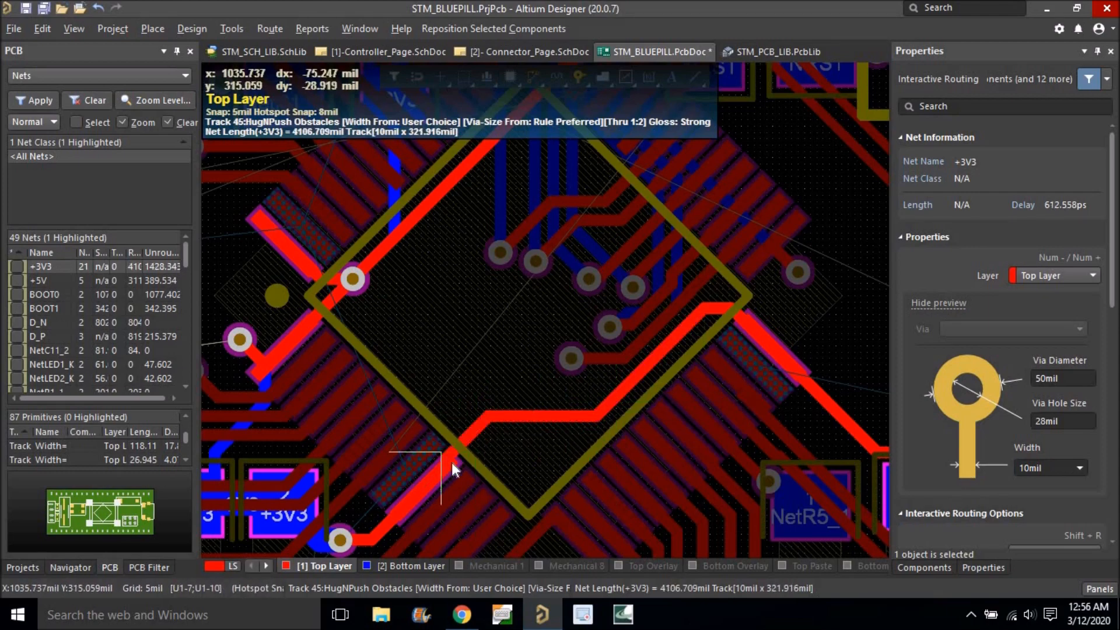
right_click(455, 467)
scroll(477, 443, "up", 2, "ctrl")
left_click_drag(466, 437, 475, 440)
Route a 10 mil +3V3 track on the Top Layer from pin 4 of the four-pin SWD header to the lower LED's A pad.
scroll(519, 262, "down", 5, "ctrl")
scroll(526, 274, "down", 3, "ctrl")
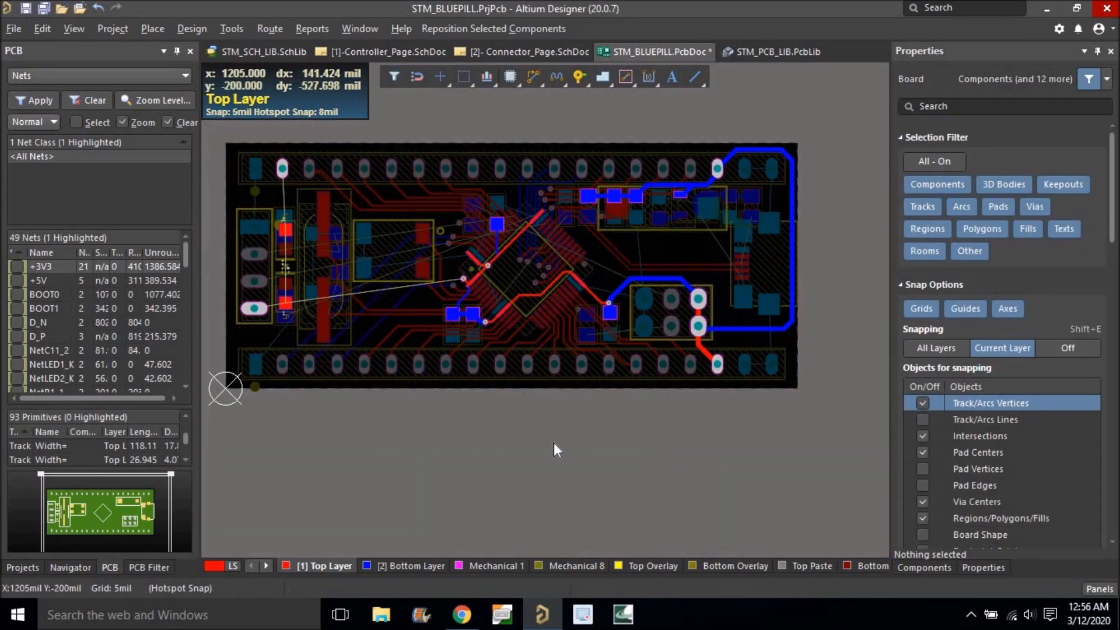
scroll(481, 428, "up", 3, "ctrl")
scroll(419, 355, "up", 6, "ctrl")
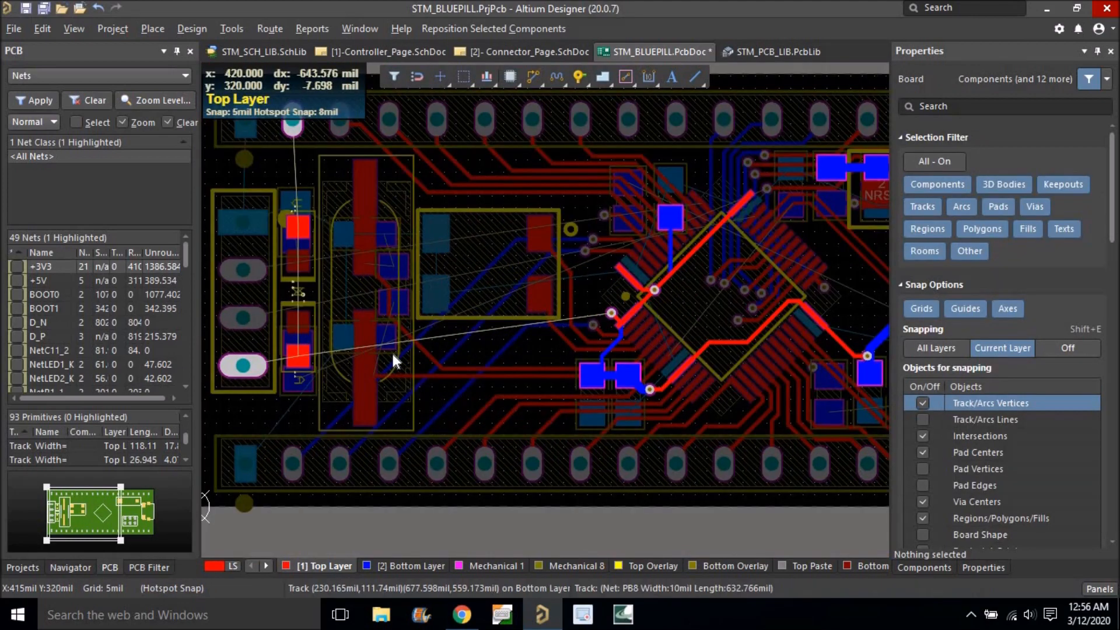
scroll(477, 395, "down", 2, "ctrl")
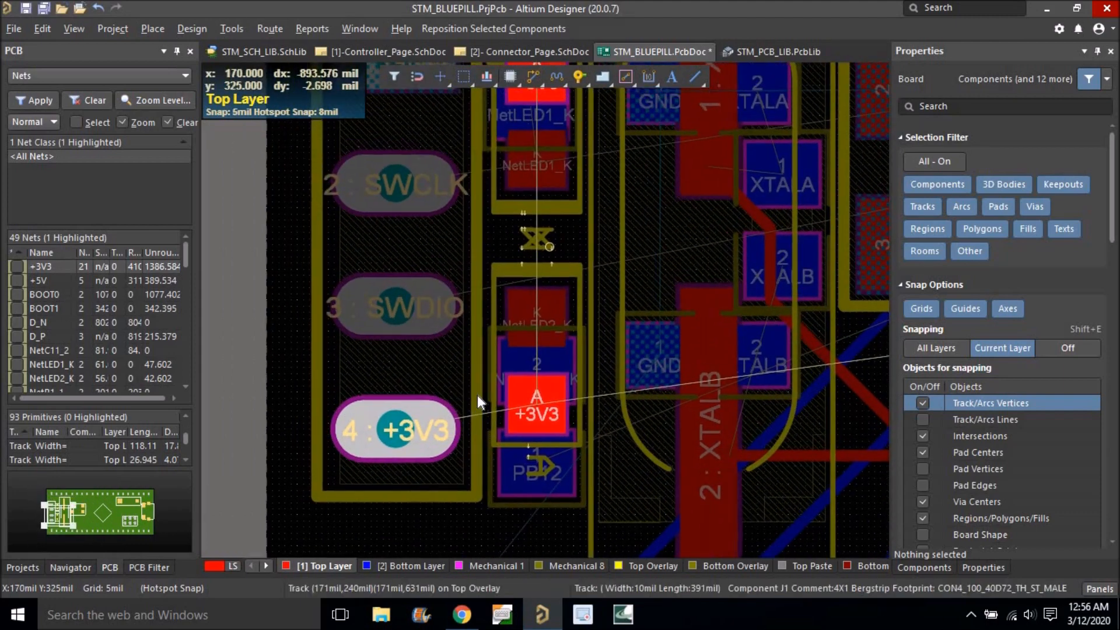
left_click(431, 421)
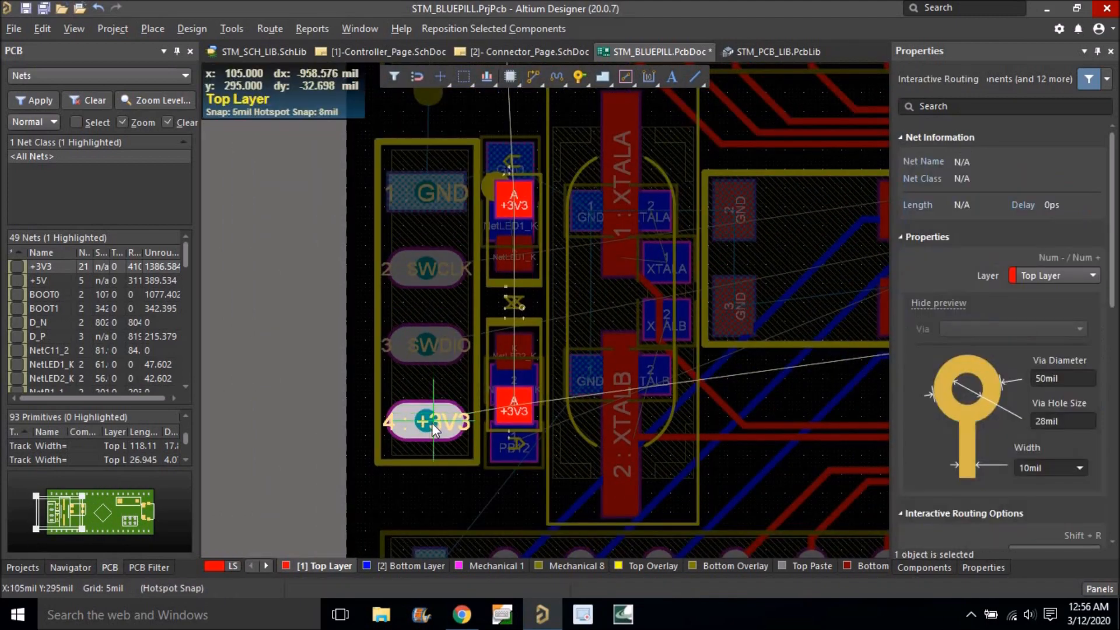
left_click(516, 407)
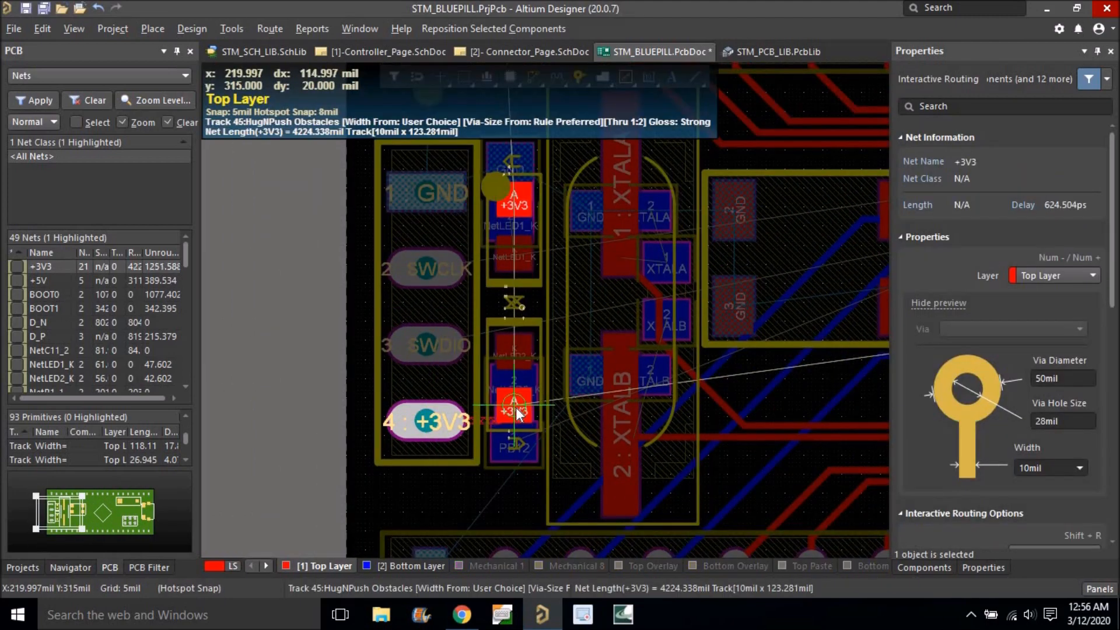
Route a 10 mil +3V3 track on the Top Layer from pin 4 of the SWD header around its outer side to the upper LED's A pad.
left_click(393, 411)
left_click(360, 375)
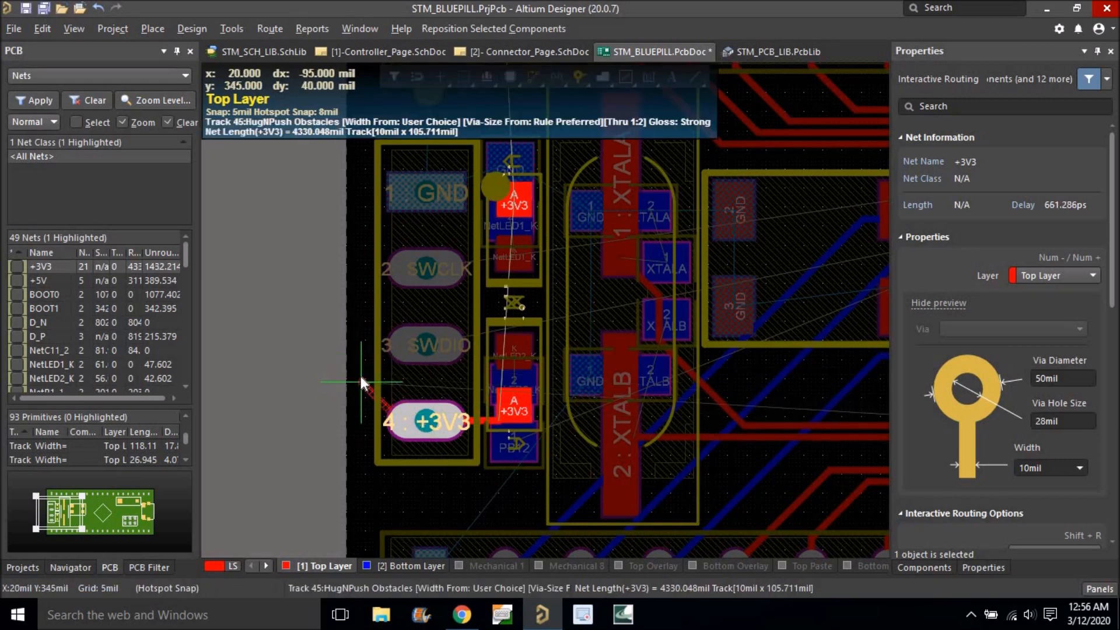
right_click(387, 145)
right_click_drag(409, 312, 435, 403)
left_click(388, 467)
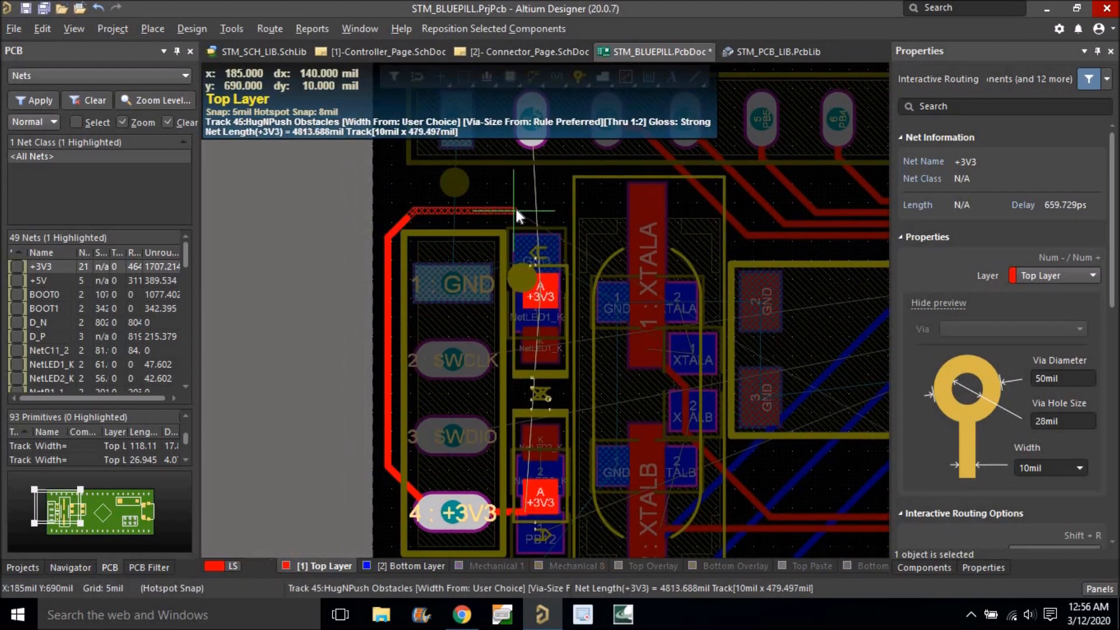
left_click(535, 230)
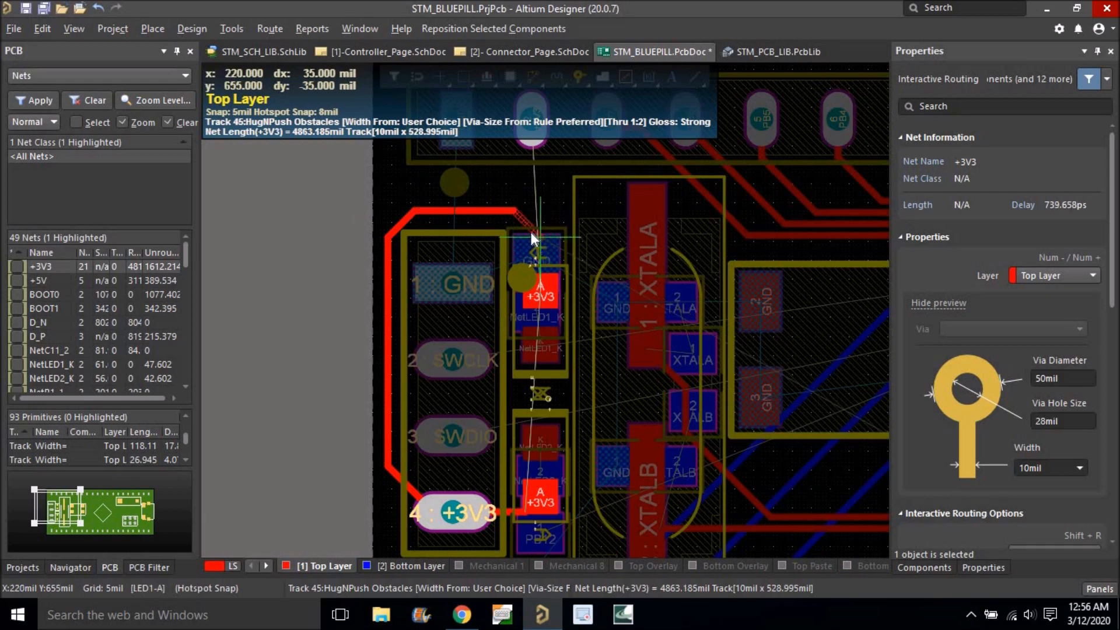
left_click(536, 268)
left_click(541, 295)
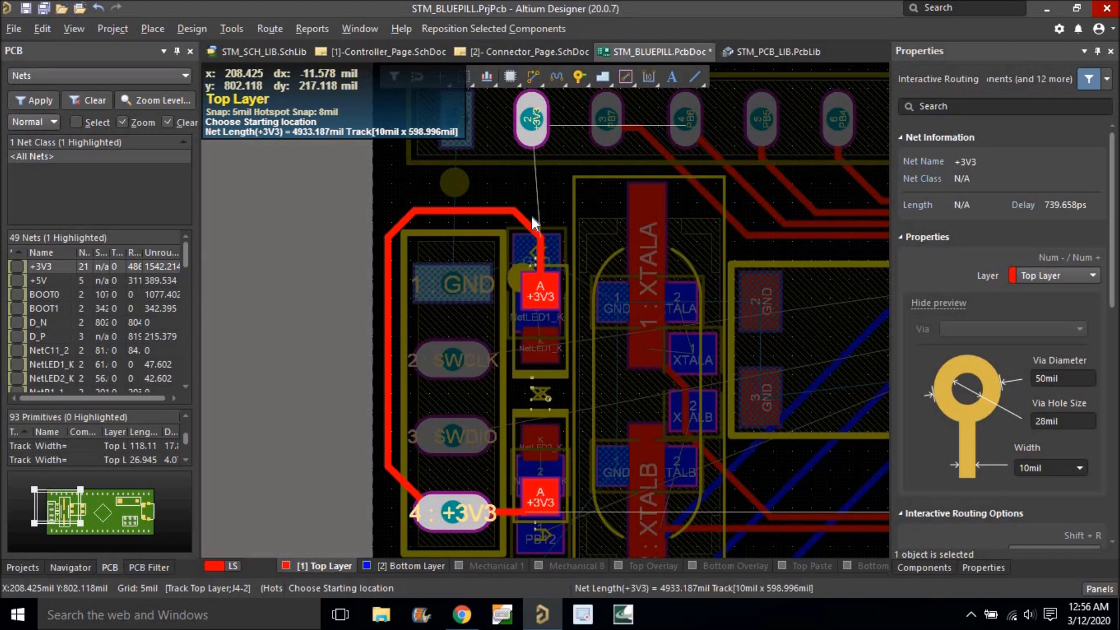
Route a 10 mil +3V3 track on the Top Layer from pin 2 of the upper pin header down to the track entering the upper LED.
left_click(534, 117)
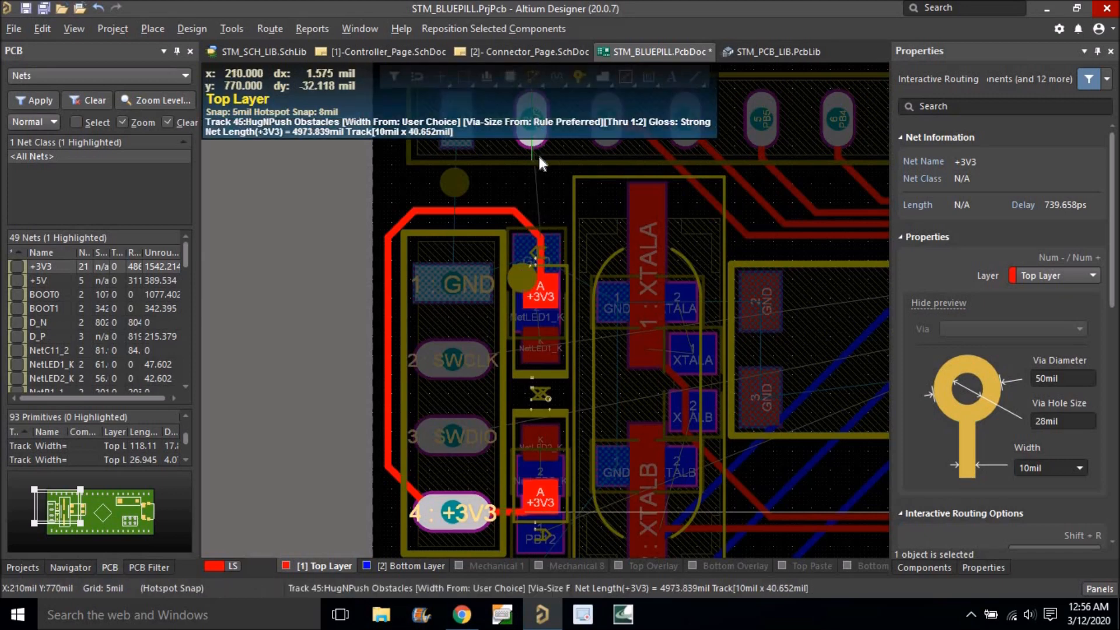
left_click(538, 239)
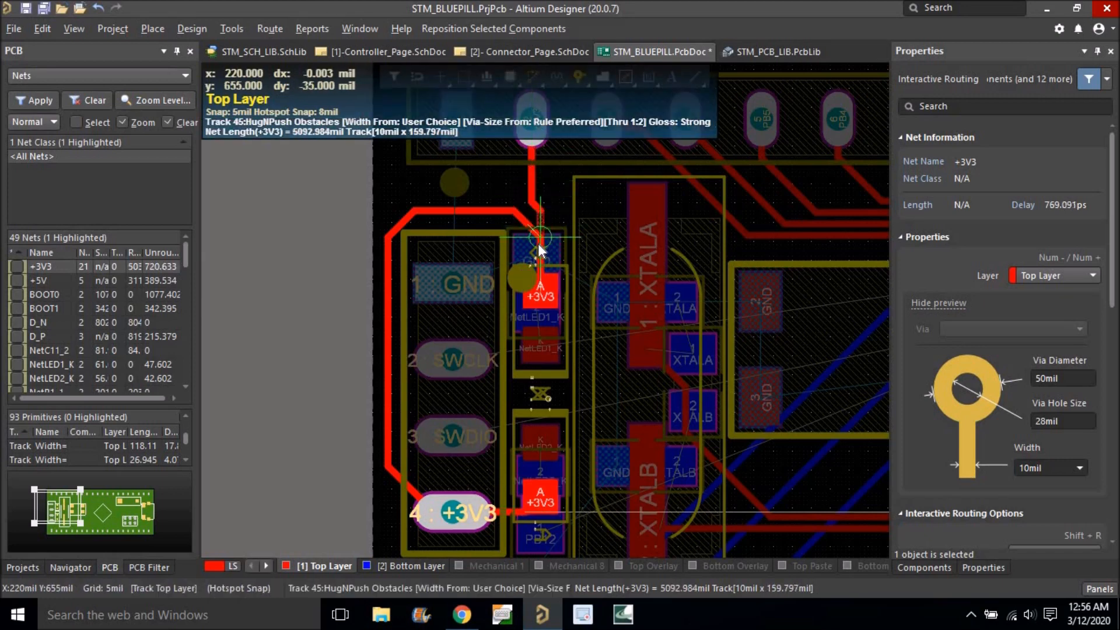
right_click(506, 207)
scroll(484, 179, "down", 5, "ctrl")
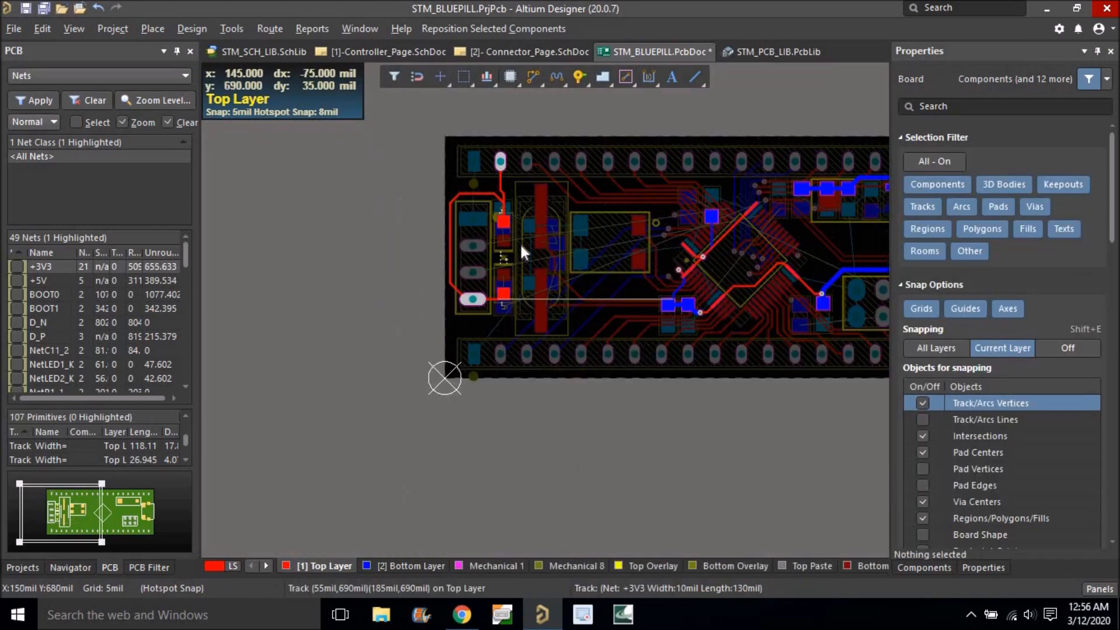
Route a 20 mil +3V3 track on the Bottom Layer along the board's upper edge from the upper header's pin 2 to the existing track near pin 18.
scroll(489, 363, "up", 2, "ctrl")
scroll(488, 365, "up", 1, "ctrl")
right_click_drag(479, 359, 426, 479)
scroll(418, 344, "up", 2, "ctrl")
scroll(471, 356, "down", 1, "ctrl")
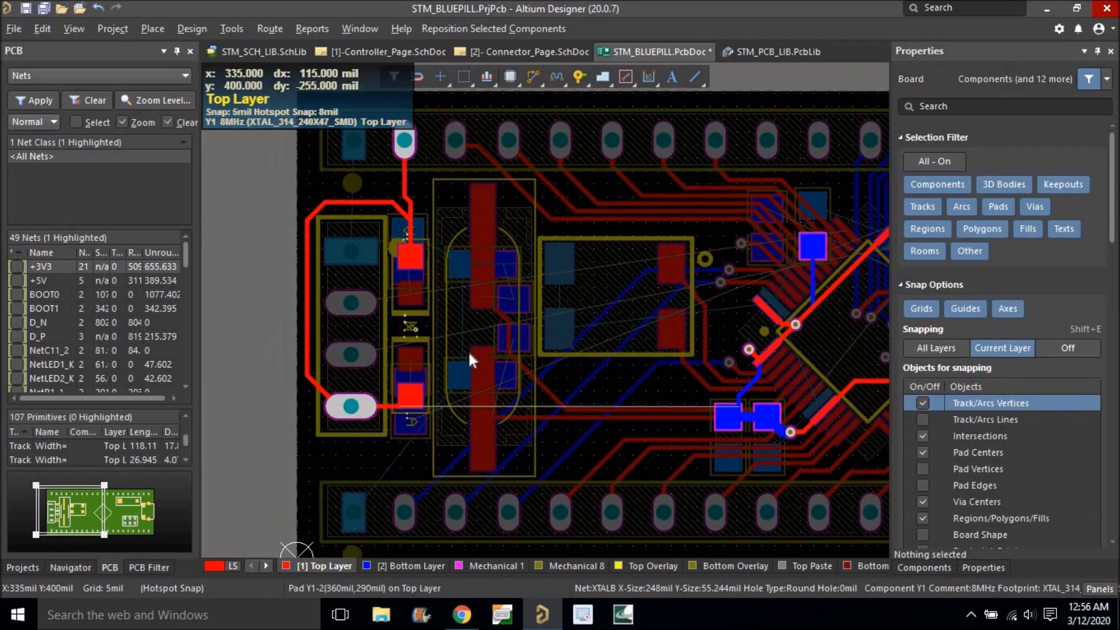
scroll(492, 328, "up", 2, "ctrl")
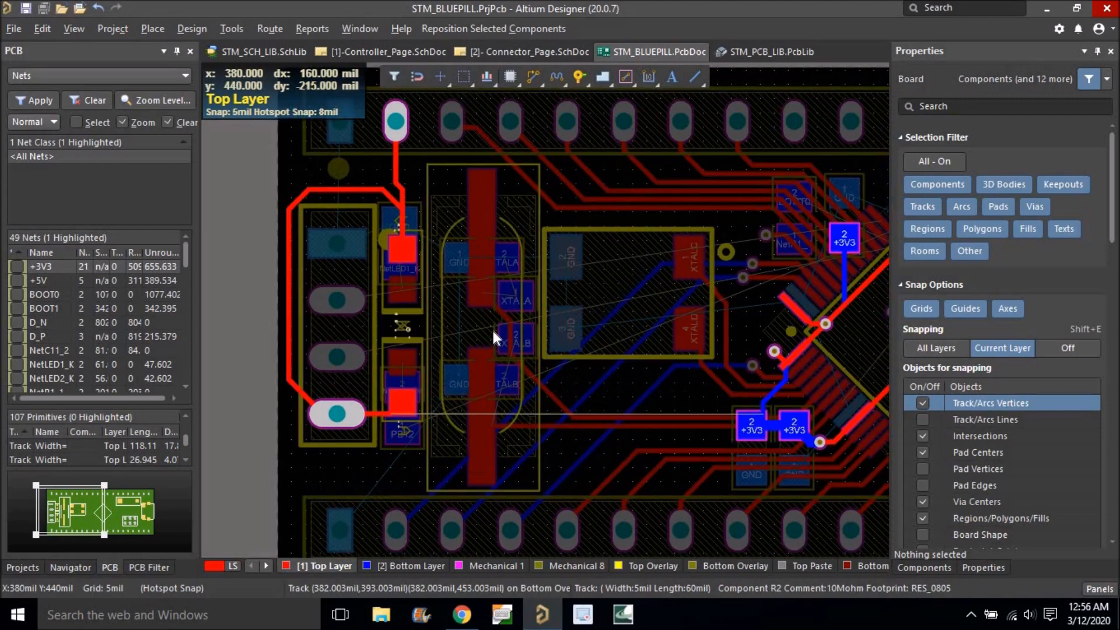
right_click_drag(492, 328, 524, 418)
scroll(535, 349, "down", 1, "ctrl")
scroll(492, 332, "down", 3, "ctrl")
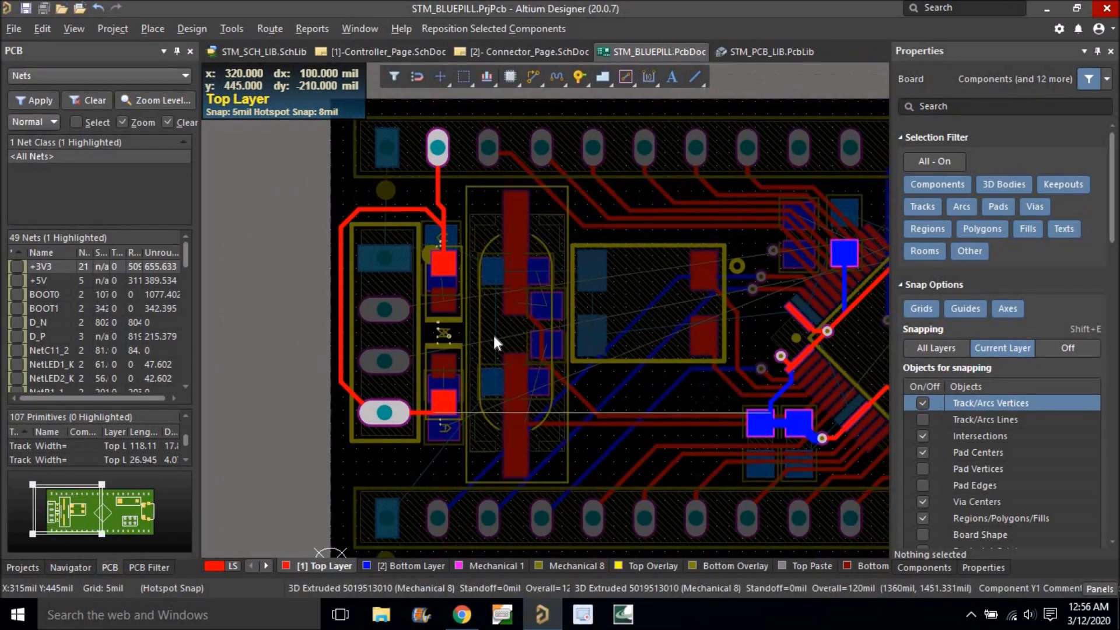
right_click_drag(646, 321, 483, 358)
left_click(533, 77)
left_click(283, 235)
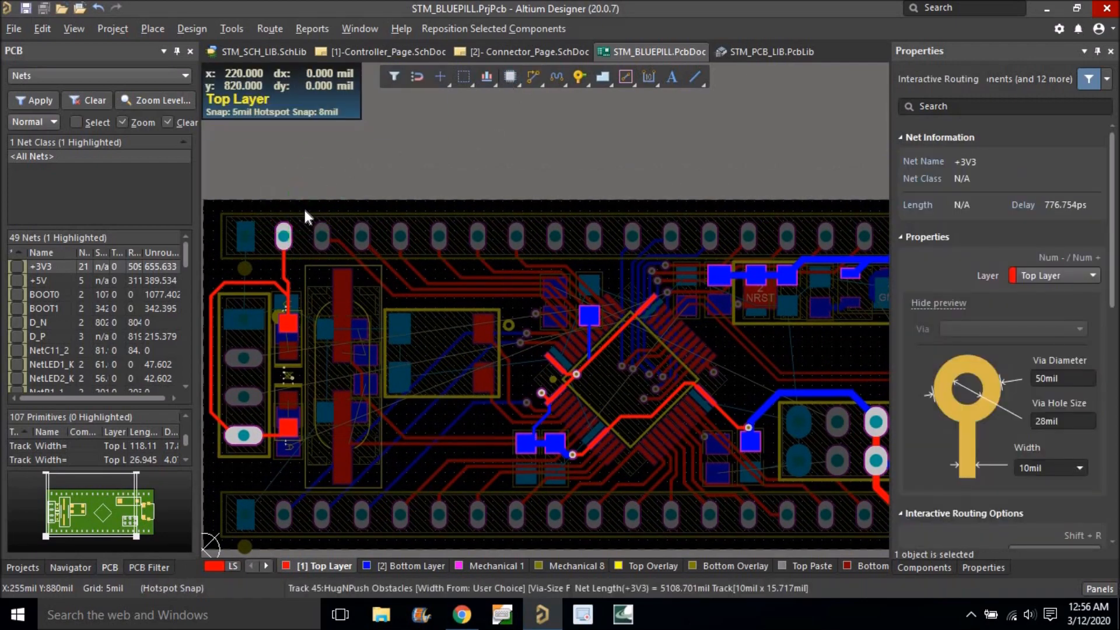
key("Tab")
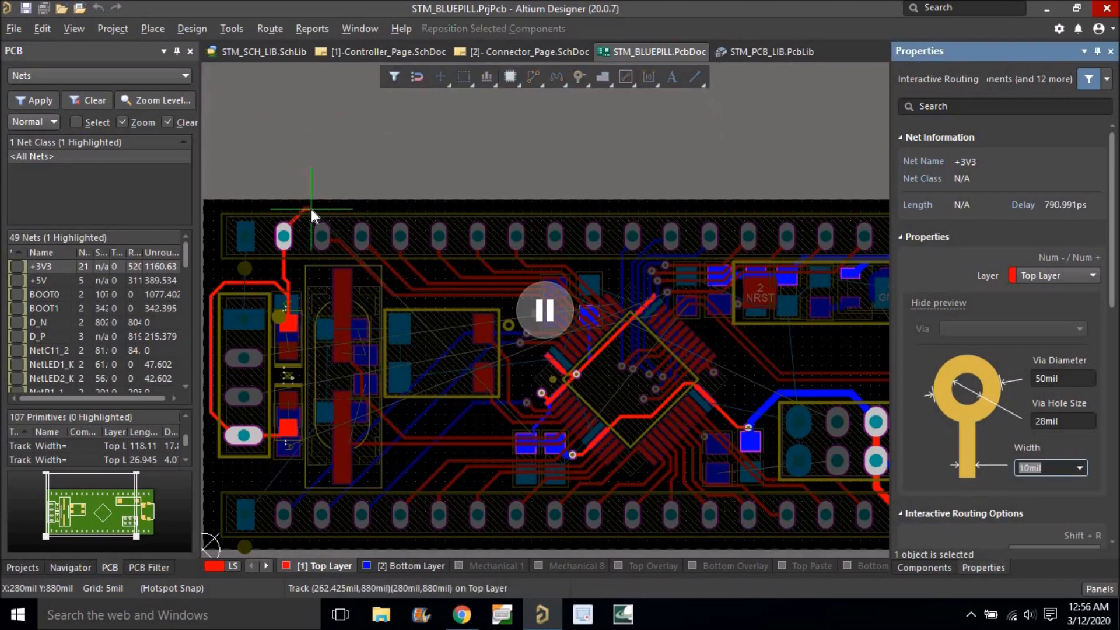
type("10")
key("Return")
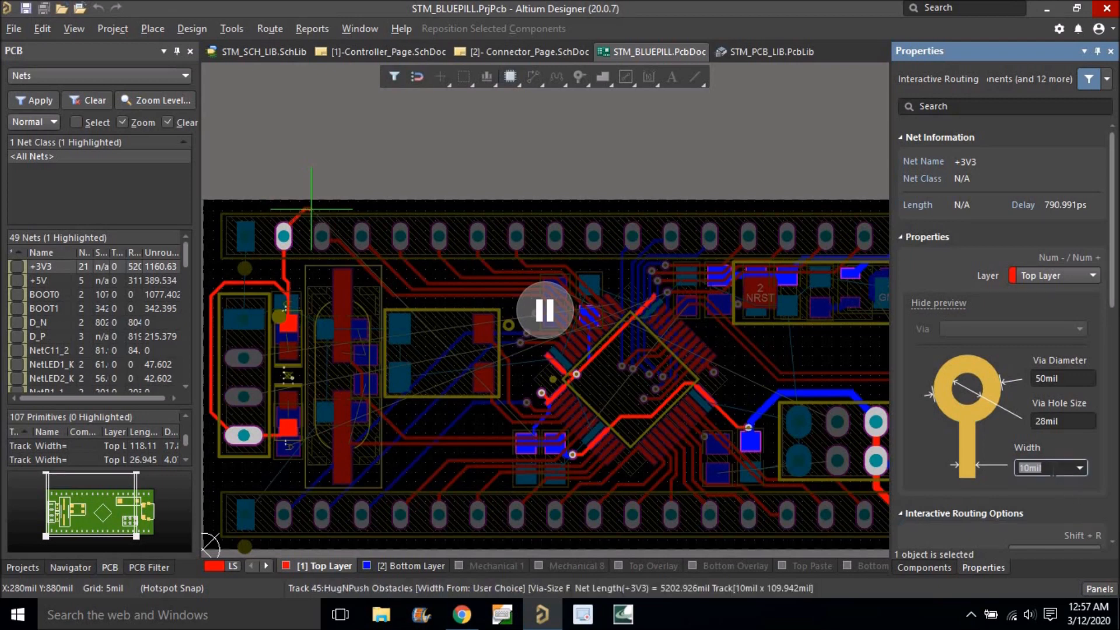
key("Return")
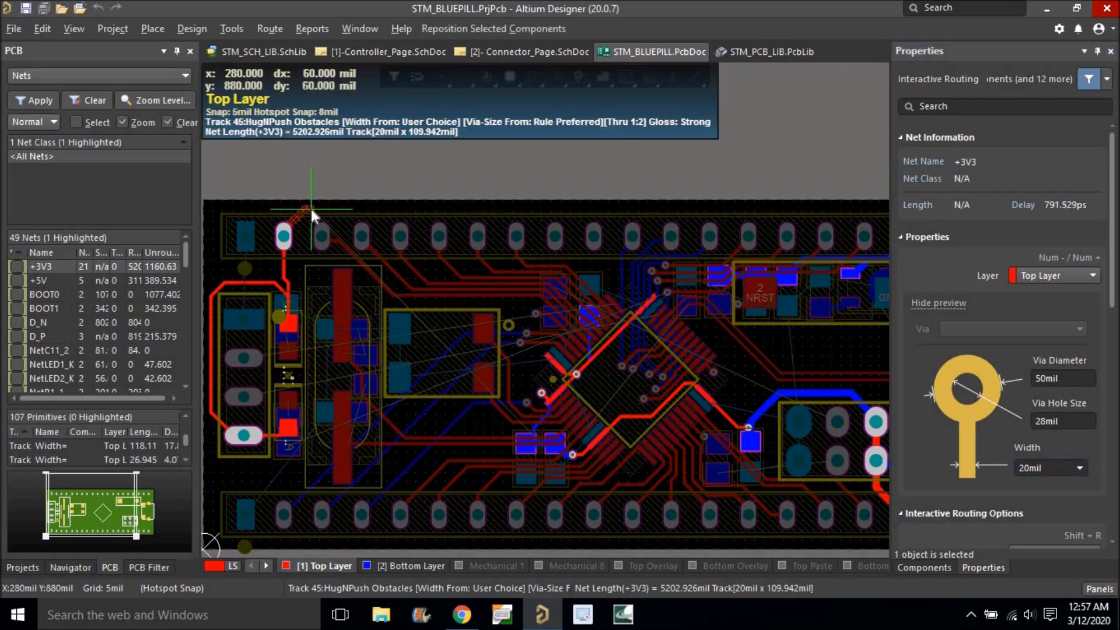
key("KP_Multiply")
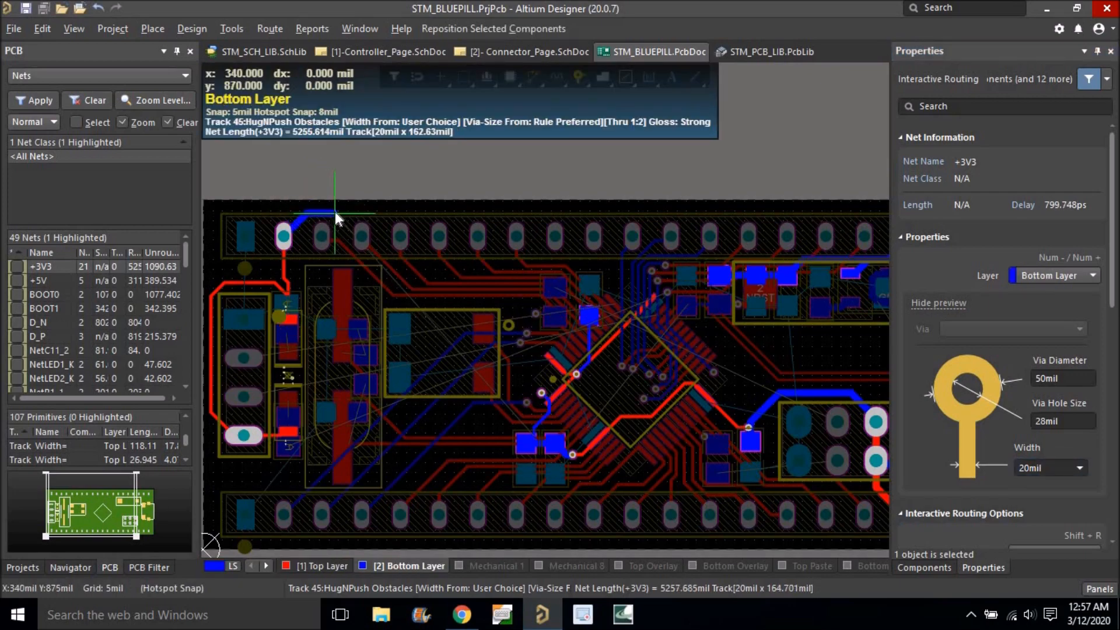
scroll(446, 214, "down", 2, "ctrl")
scroll(706, 206, "up", 1, "ctrl")
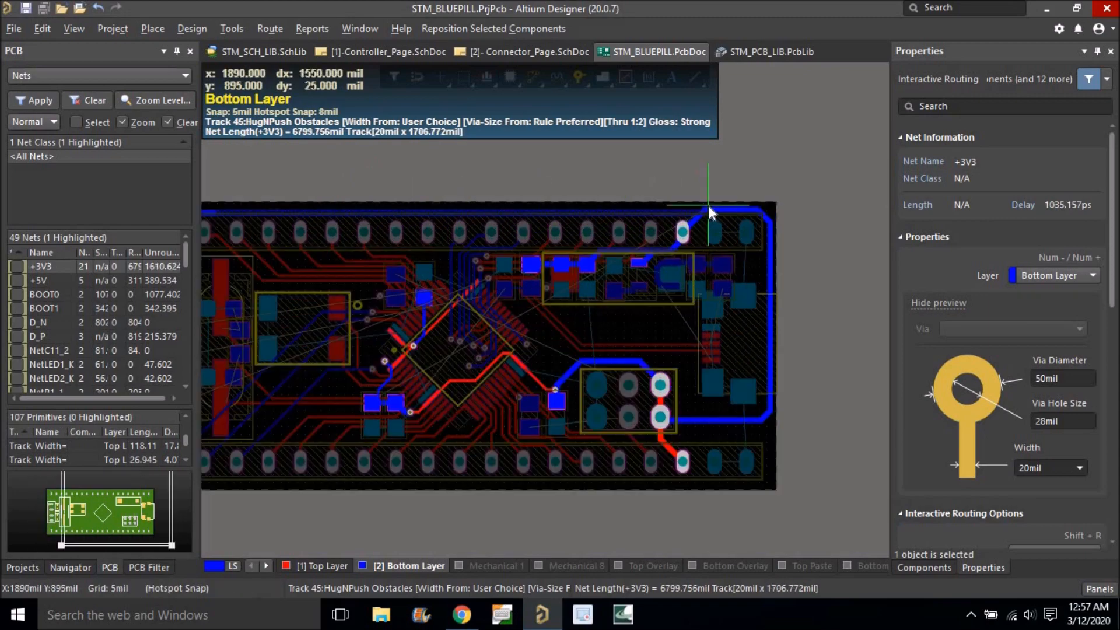
left_click(705, 210)
right_click(727, 177)
Examine the remaining unrouted connections across the board and around the USB connector in single-layer view, including the Mechanical 1 layer.
scroll(726, 178, "down", 3, "ctrl")
scroll(604, 267, "up", 1, "ctrl")
scroll(602, 272, "up", 2, "ctrl")
right_click_drag(580, 265, 619, 291)
scroll(546, 271, "down", 2, "ctrl")
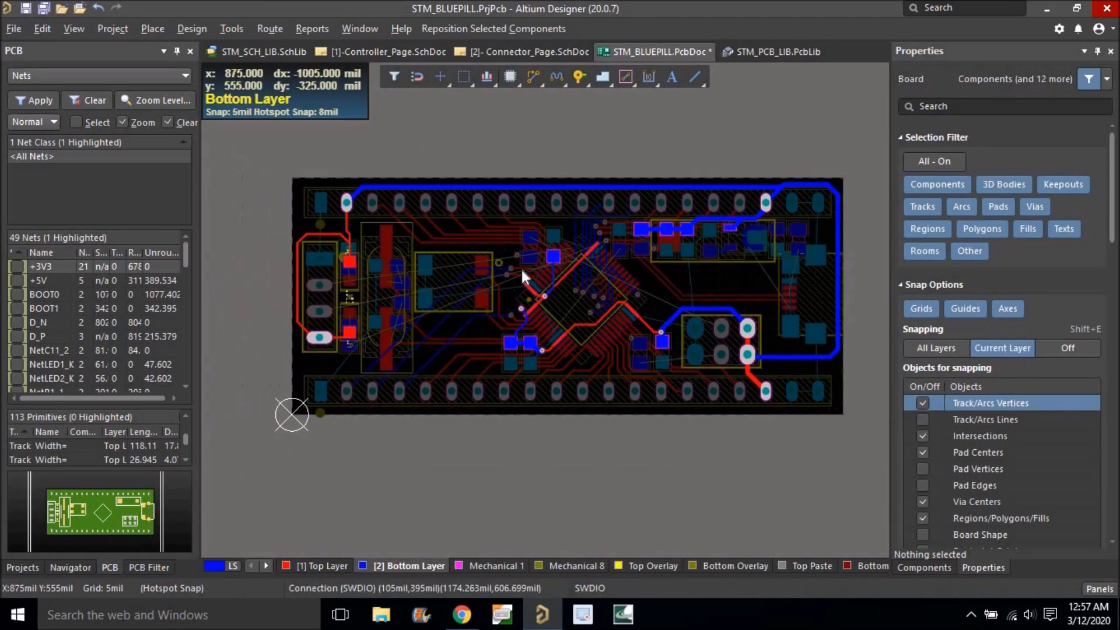
right_click_drag(517, 273, 487, 277)
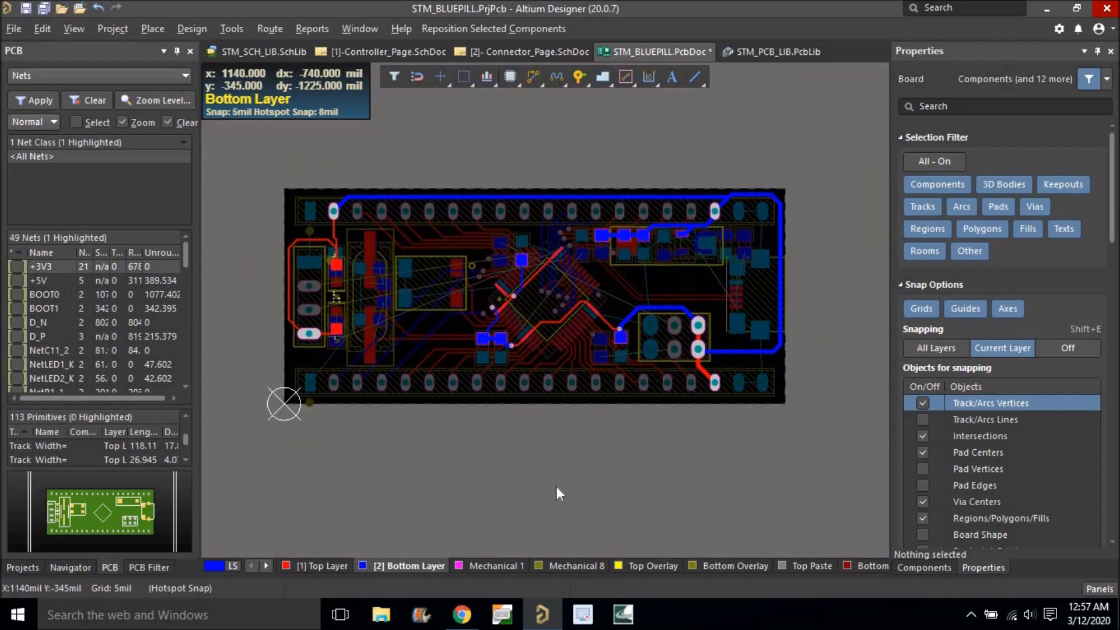
key("shift+s")
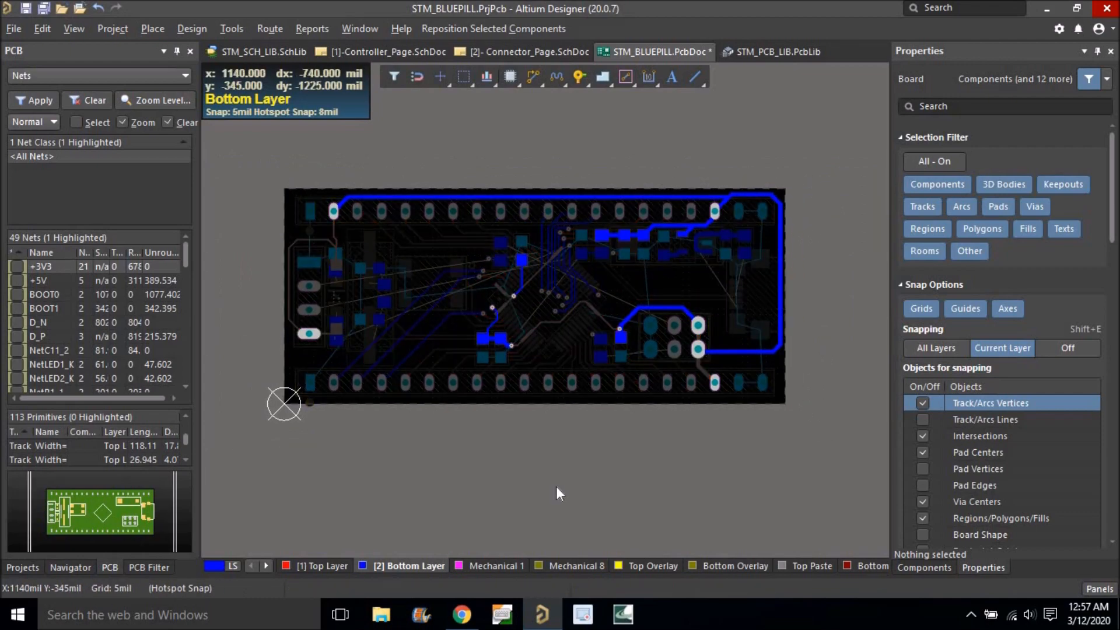
key("shift+s")
scroll(560, 365, "up", 2, "ctrl")
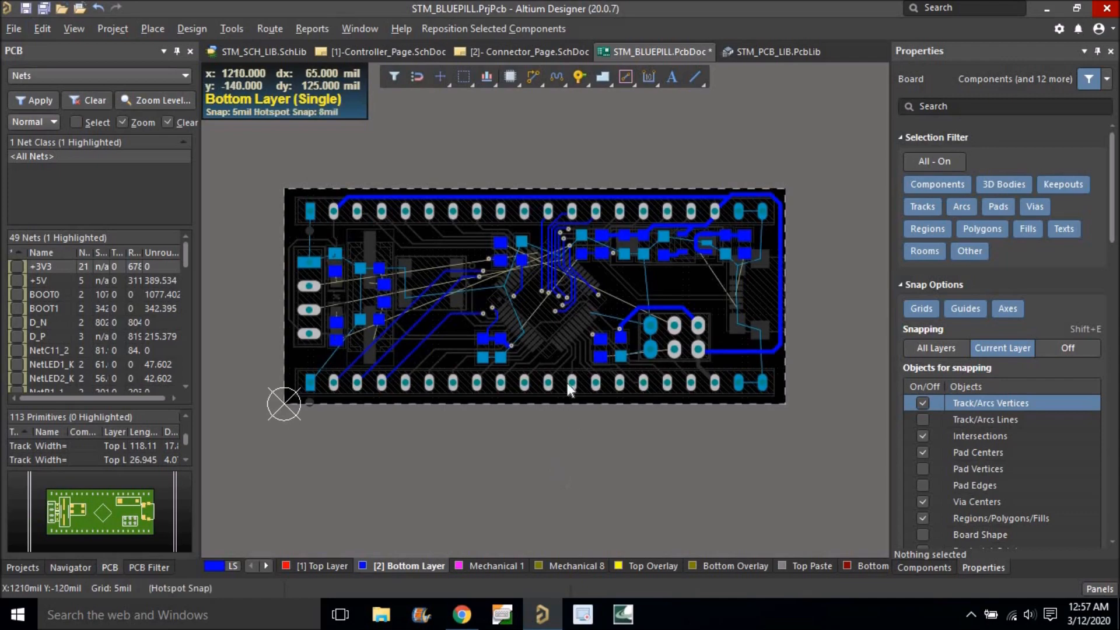
left_click(490, 565)
right_click_drag(583, 415, 512, 446)
scroll(746, 248, "up", 5, "ctrl")
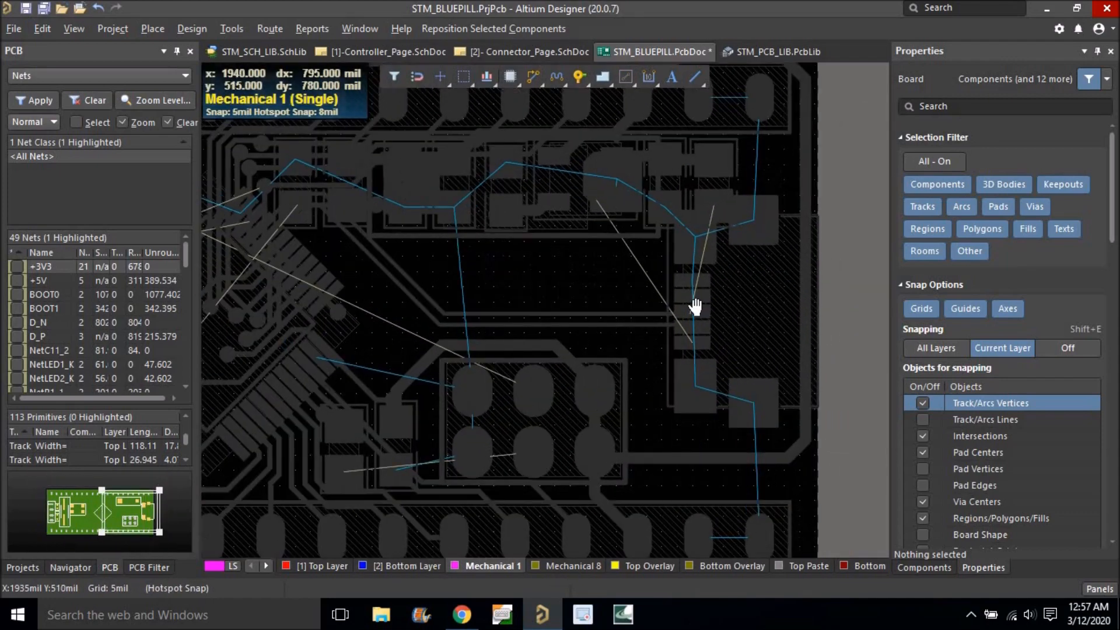
scroll(607, 346, "up", 2, "ctrl")
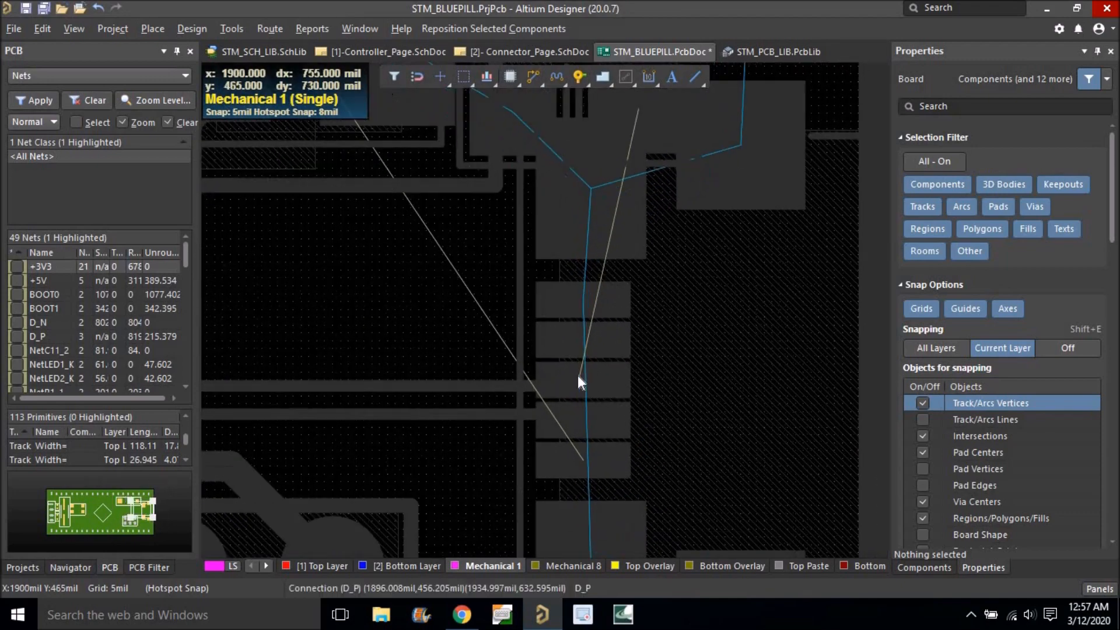
scroll(640, 185, "down", 3, "ctrl")
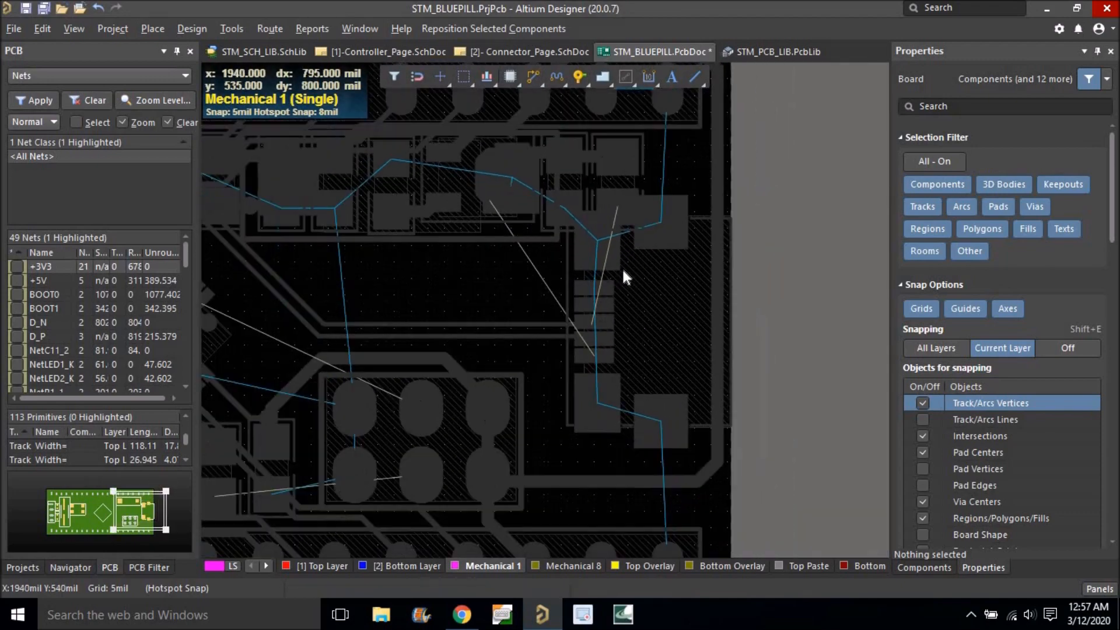
key("shift+s")
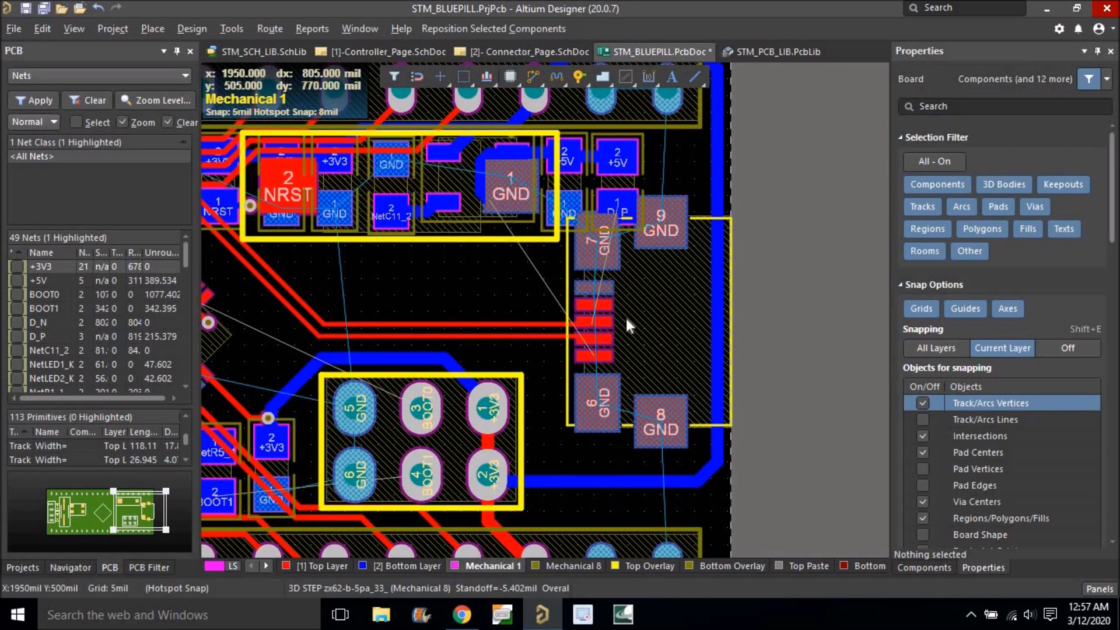
Move resistor R7 on the Bottom Layer to the free area beside the USB connector, just above the D_P track.
scroll(625, 318, "up", 2, "ctrl")
scroll(572, 362, "down", 1, "ctrl")
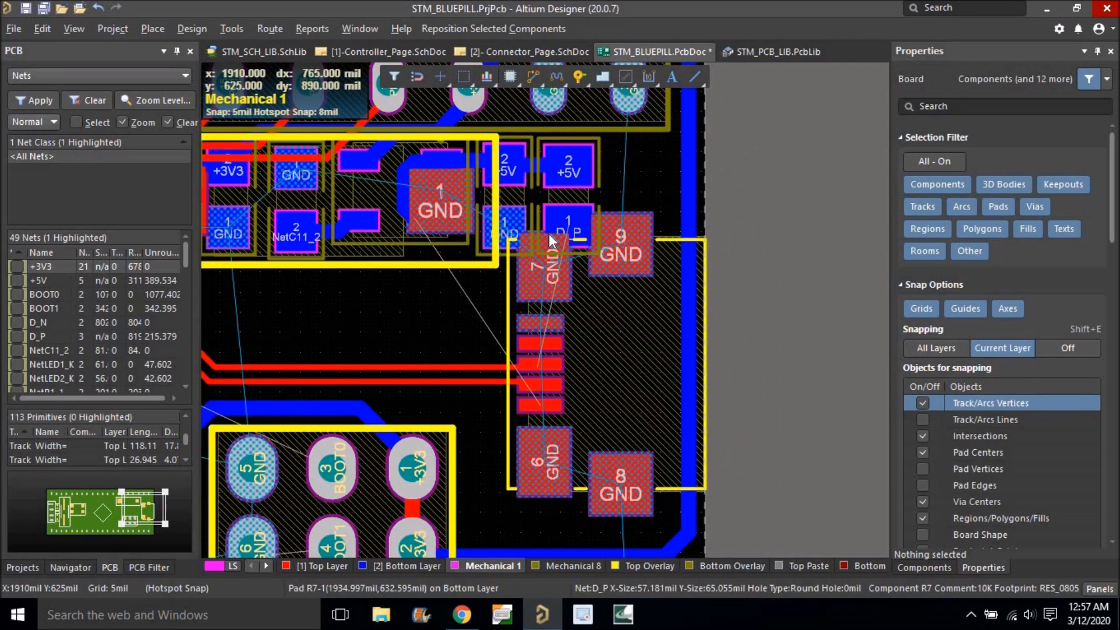
right_click_drag(568, 196, 680, 256)
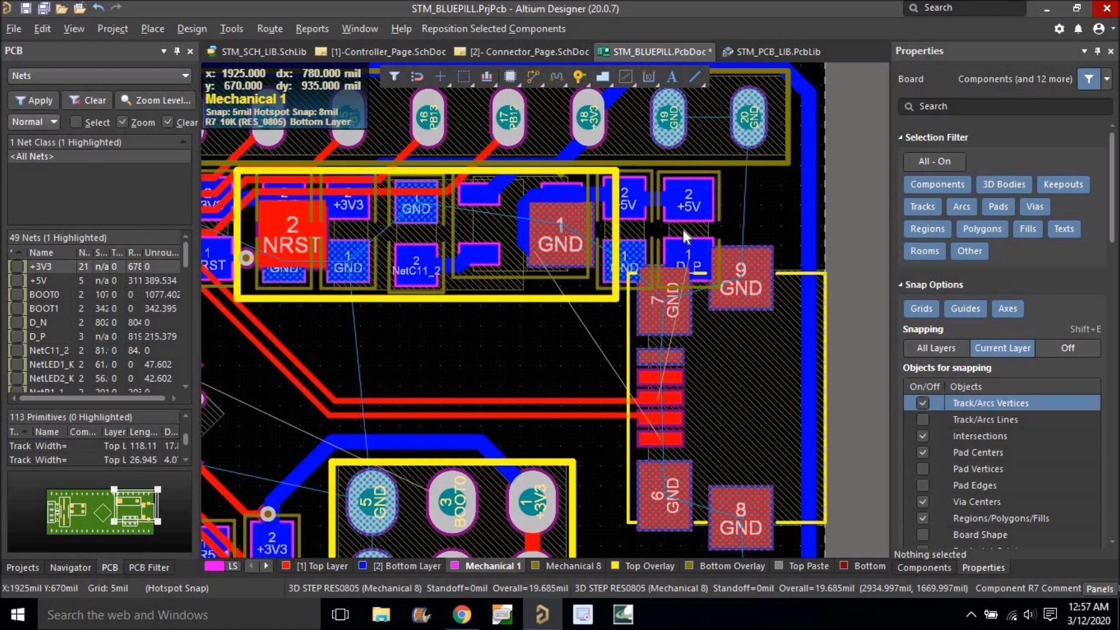
left_click(415, 565)
right_click_drag(516, 415, 499, 411)
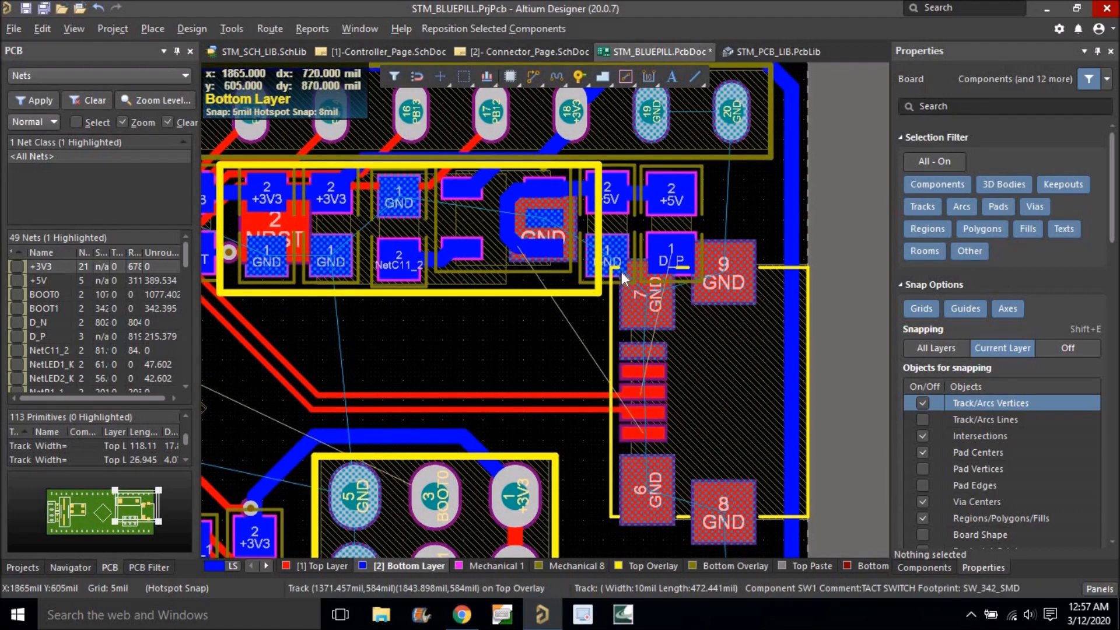
left_click(691, 222)
left_click_drag(695, 222, 548, 333)
left_click(583, 307)
right_click_drag(606, 256, 615, 234)
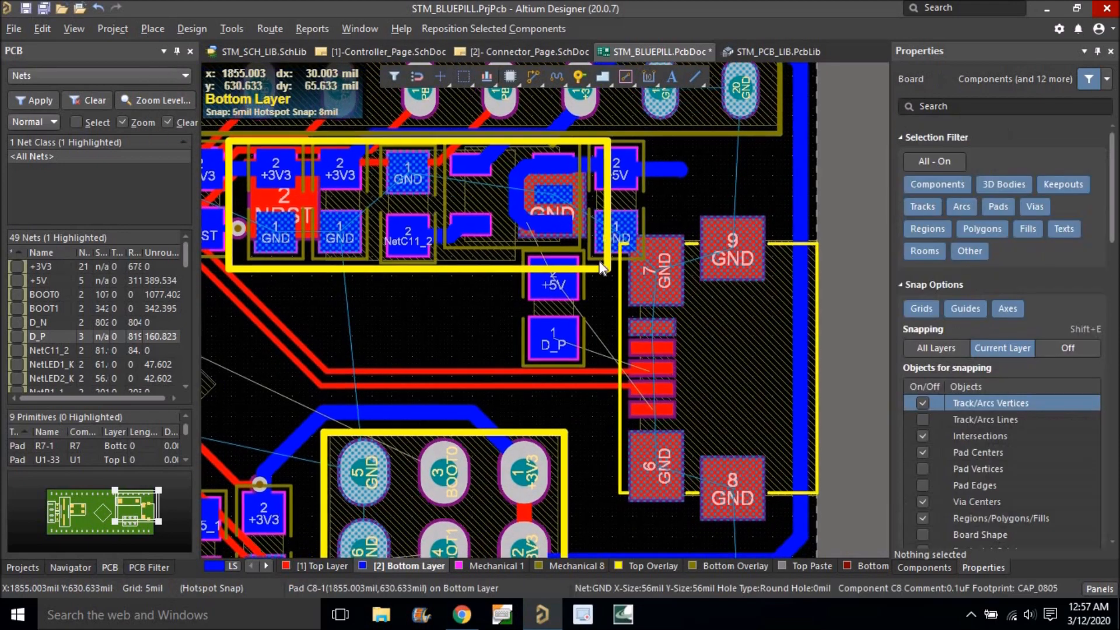
Route an 8 mil D_P track on the Top Layer from the USB D_P track to R7's pad 1, ending in a via.
scroll(564, 317, "up", 1, "ctrl")
scroll(564, 317, "up", 2, "ctrl")
right_click_drag(572, 303, 594, 244)
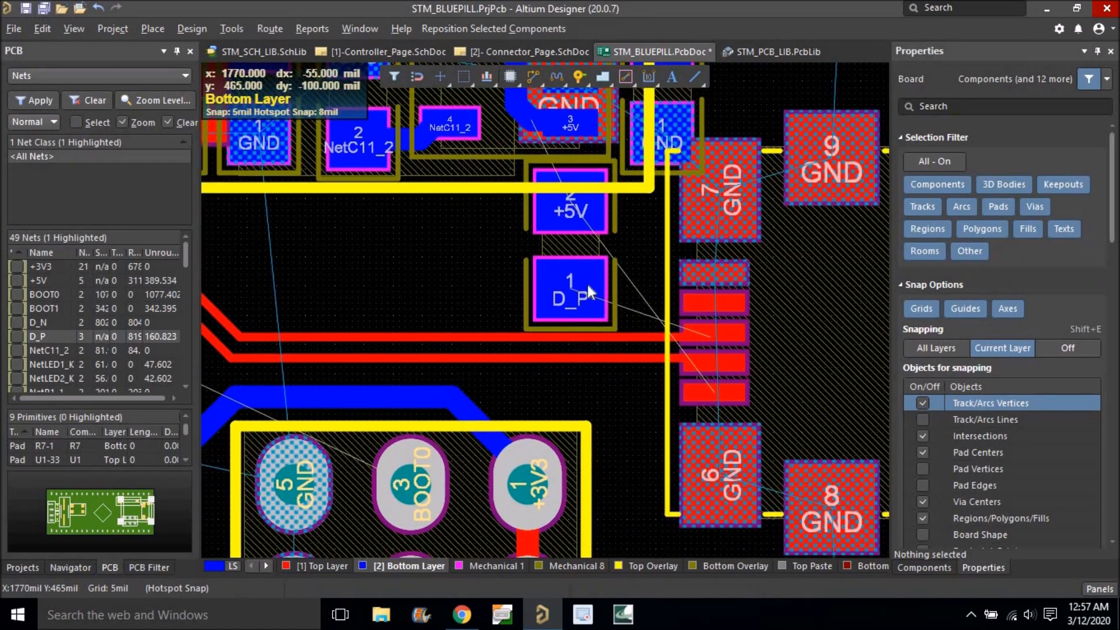
left_click(536, 80)
scroll(569, 297, "up", 2, "ctrl")
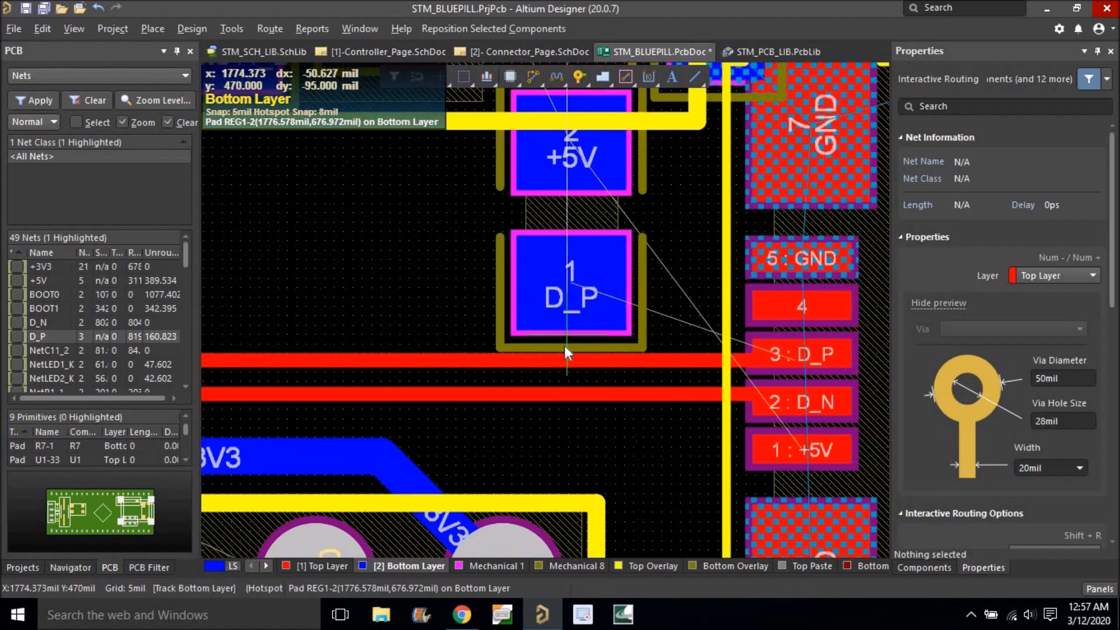
left_click(572, 299)
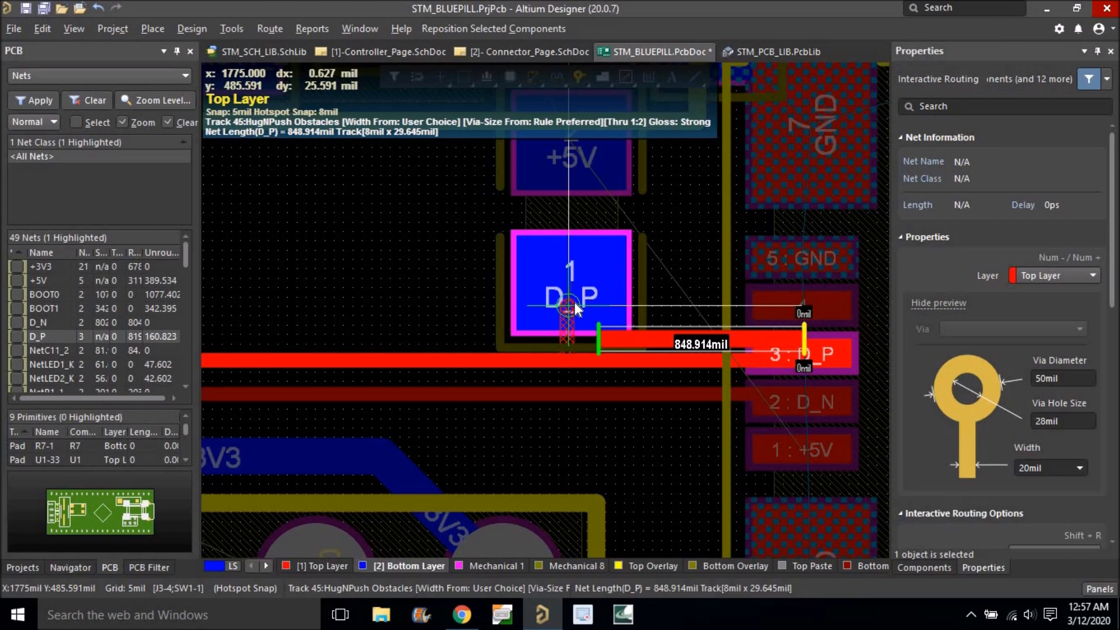
right_click(576, 301)
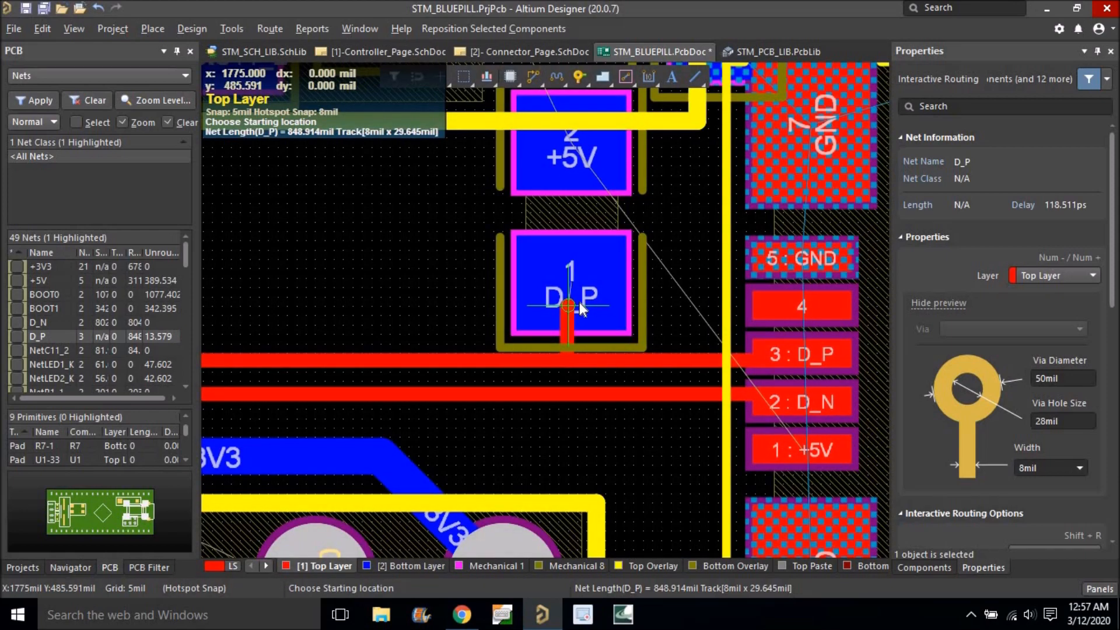
right_click(568, 305)
Delete the leftover +5V track pieces extending from capacitor C8's +5V pad on the Bottom Layer.
scroll(583, 294, "down", 4, "ctrl")
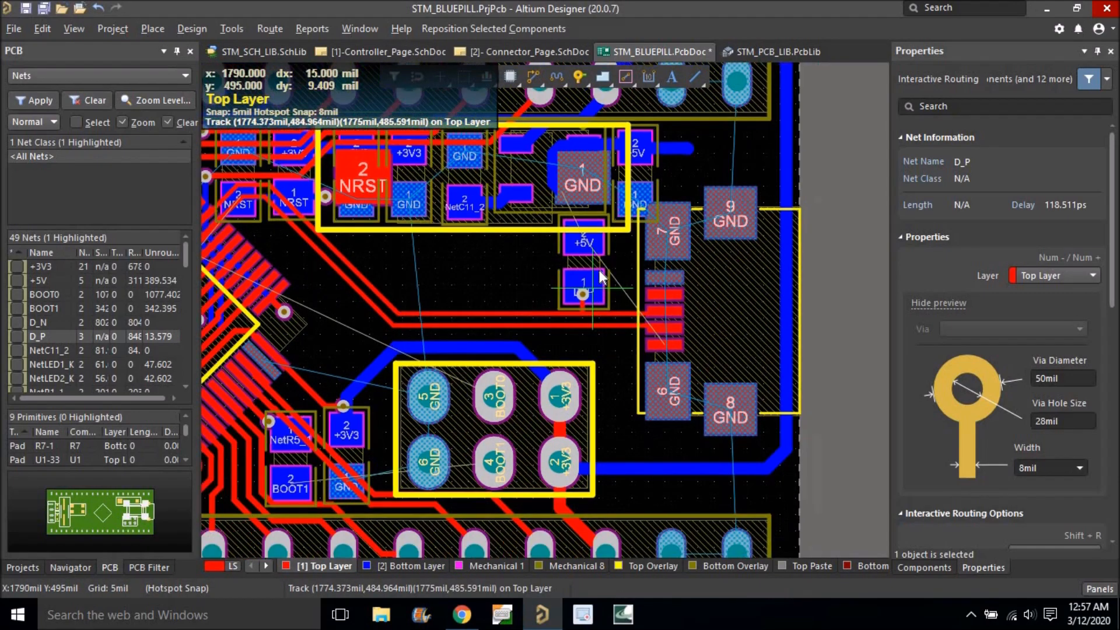
left_click(688, 149)
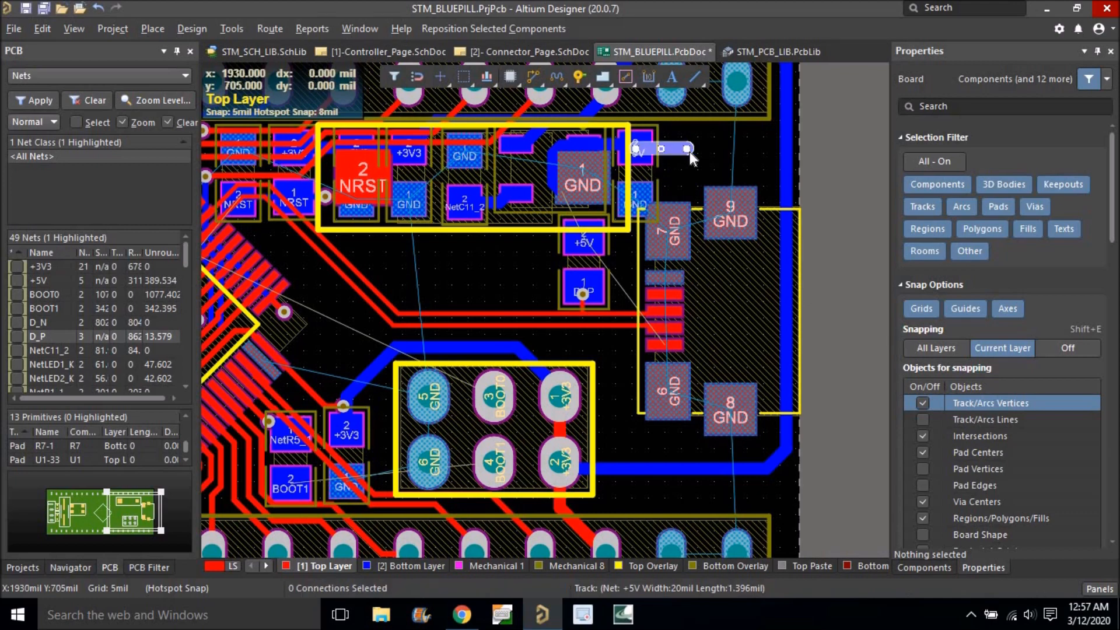
key("Delete")
left_click(684, 149)
scroll(652, 176, "up", 2, "ctrl")
key("Delete")
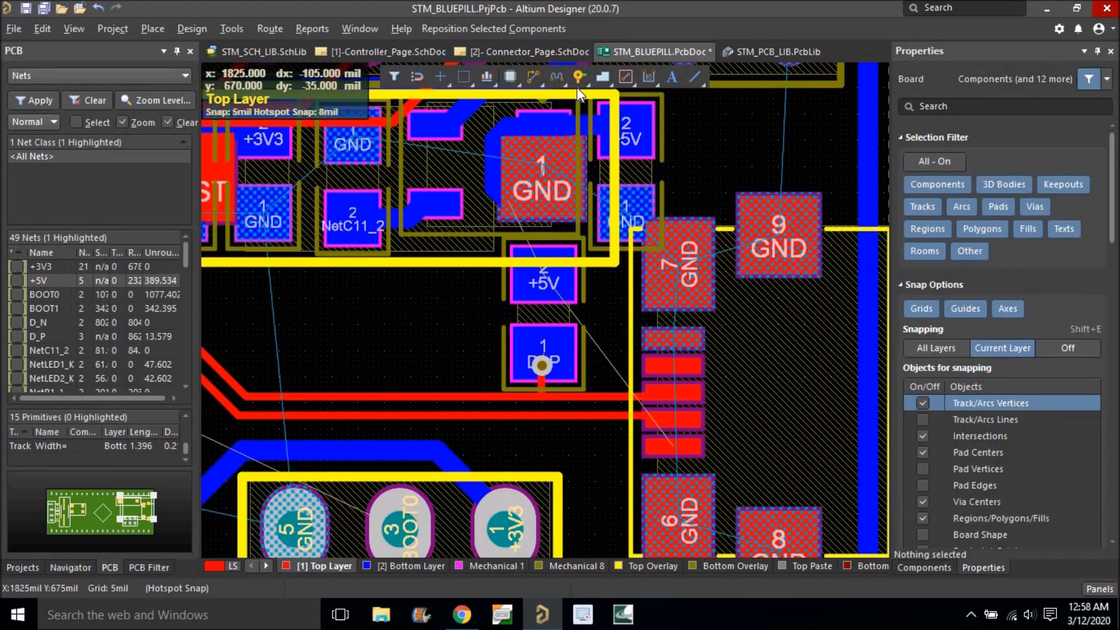
Route a 20 mil +5V track on the Bottom Layer from R7's pad 2 up to the regulator's +5V pad 3.
left_click(403, 566)
left_click(532, 77)
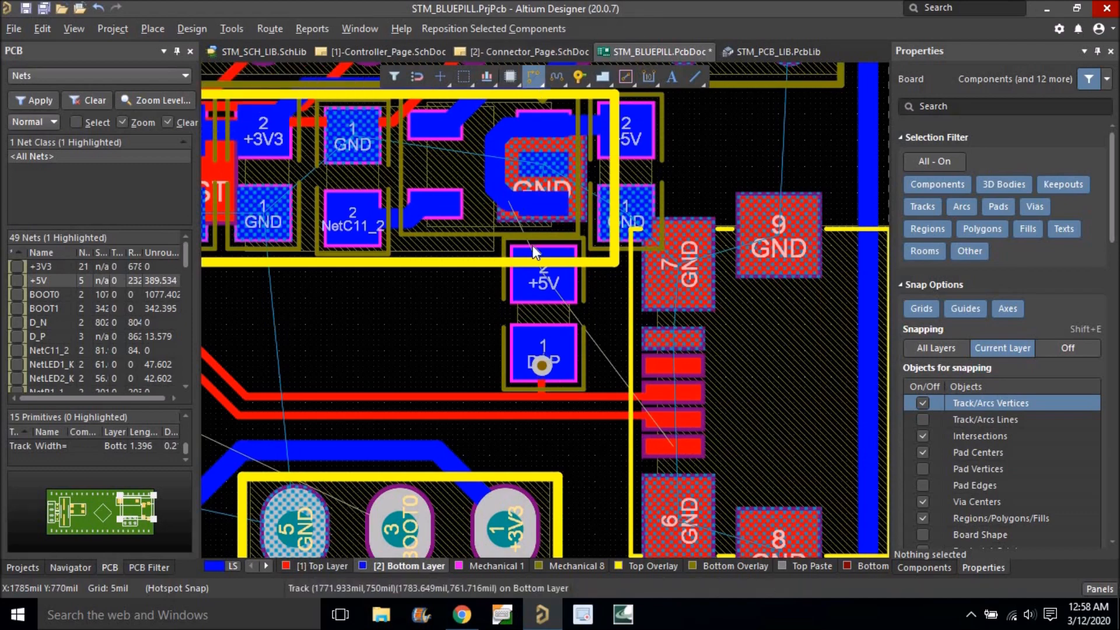
left_click(540, 284)
left_click(548, 204)
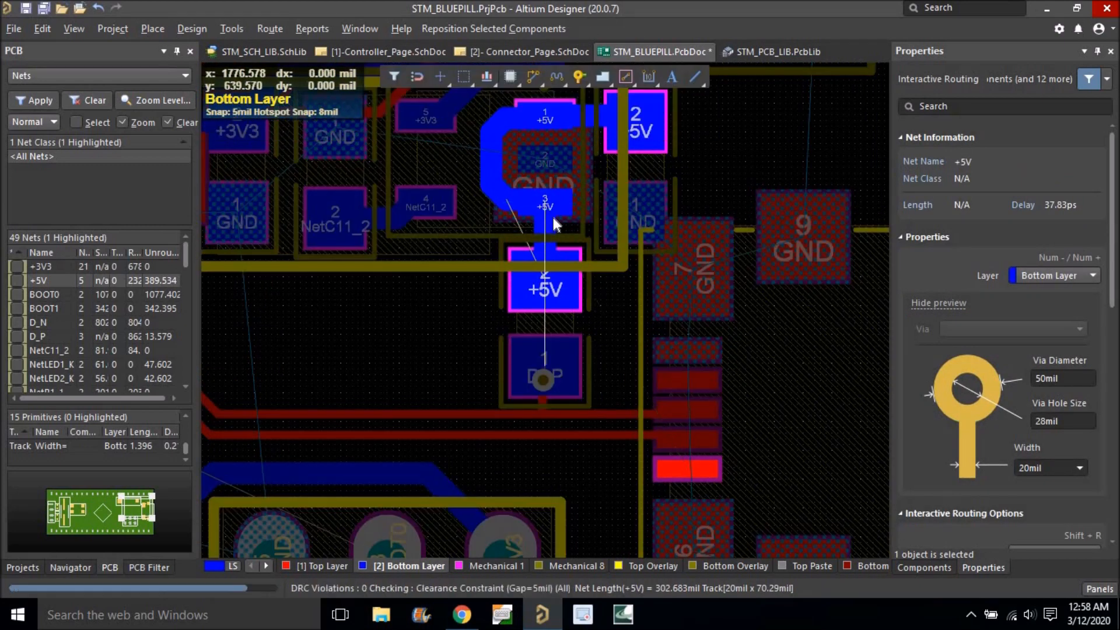
right_click(562, 238)
Route a 20 mil +5V track on the Bottom Layer from capacitor C8's pad 2 around USB pad 9, ending just beside the connector's +5V pad.
scroll(565, 238, "down", 7, "ctrl")
scroll(602, 304, "up", 2, "ctrl")
scroll(600, 306, "up", 3, "ctrl")
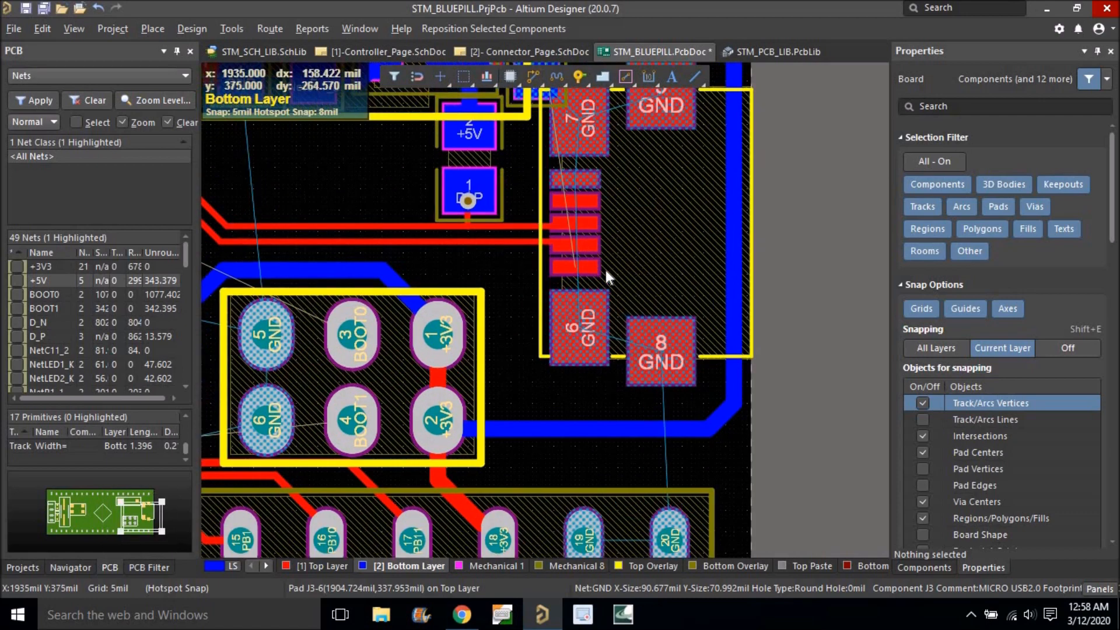
left_click(532, 76)
left_click(610, 239)
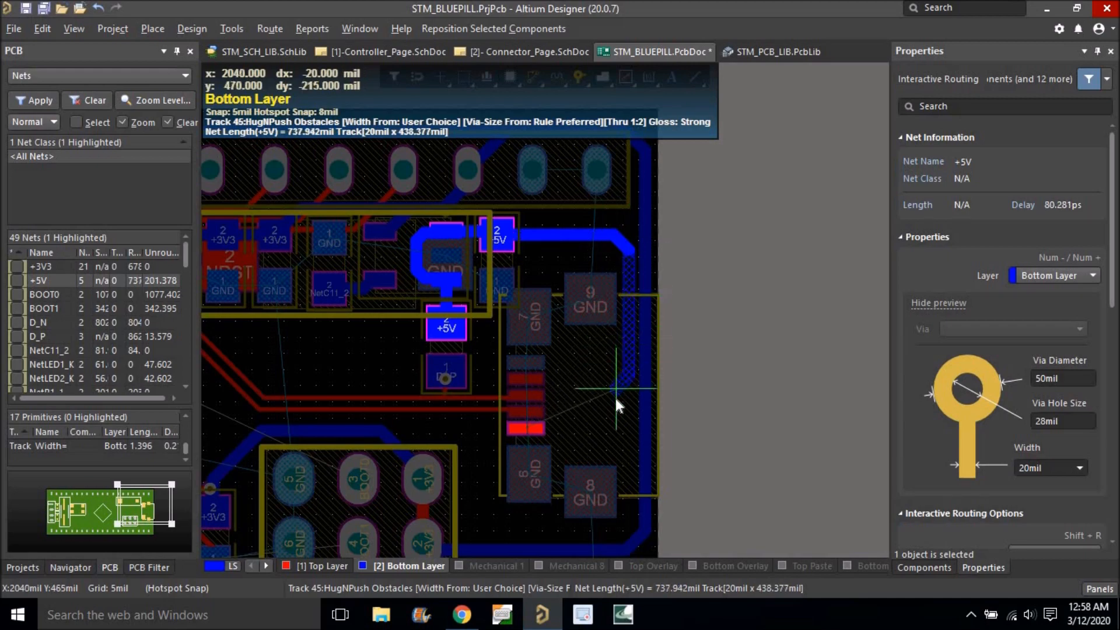
left_click(594, 421)
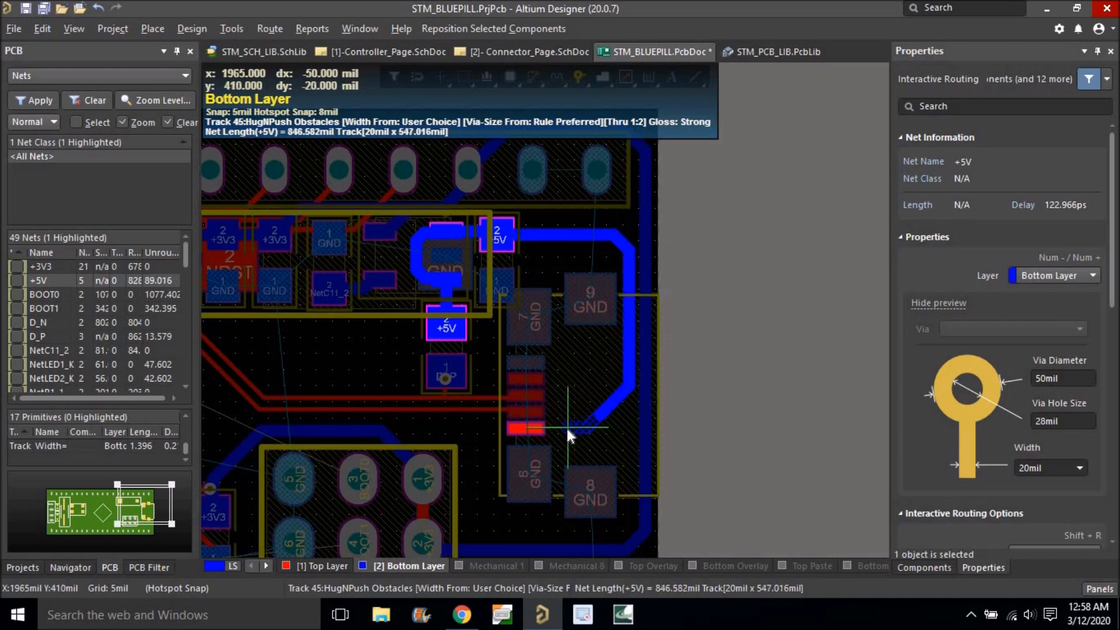
left_click(566, 428)
right_click(564, 431)
scroll(564, 432, "up", 2, "ctrl")
right_click(561, 431)
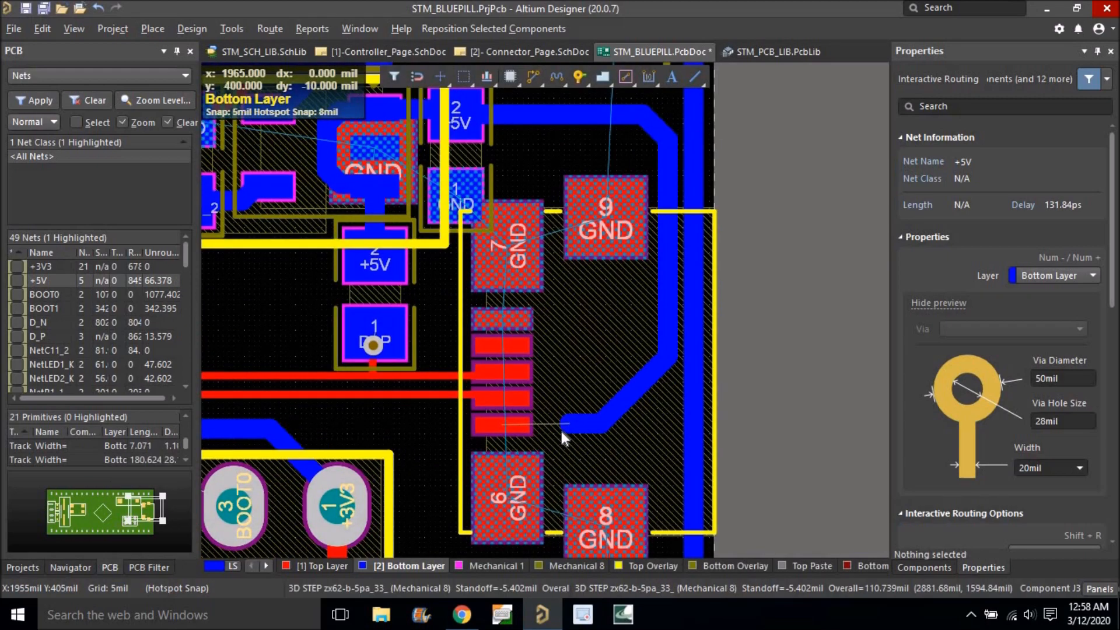
Place a via on the free end of the +5V track inside the USB connector outline.
key("p")
key("v")
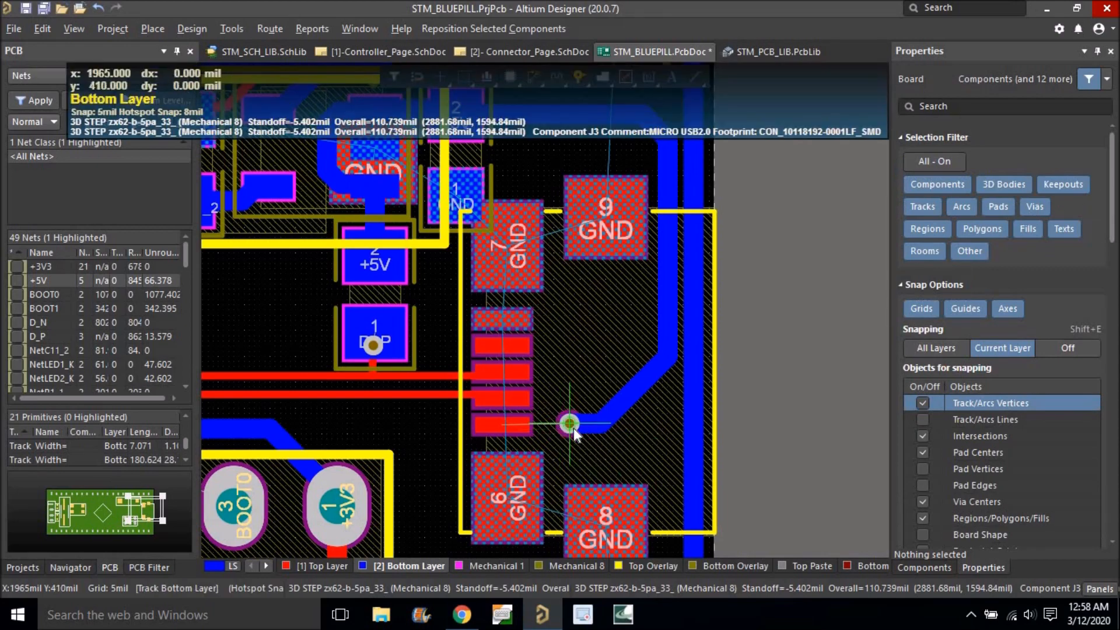
left_click(569, 424)
right_click(583, 438)
Route a 15 mil +5V track on the Top Layer from the USB connector's +5V pad to the new via.
left_click(540, 82)
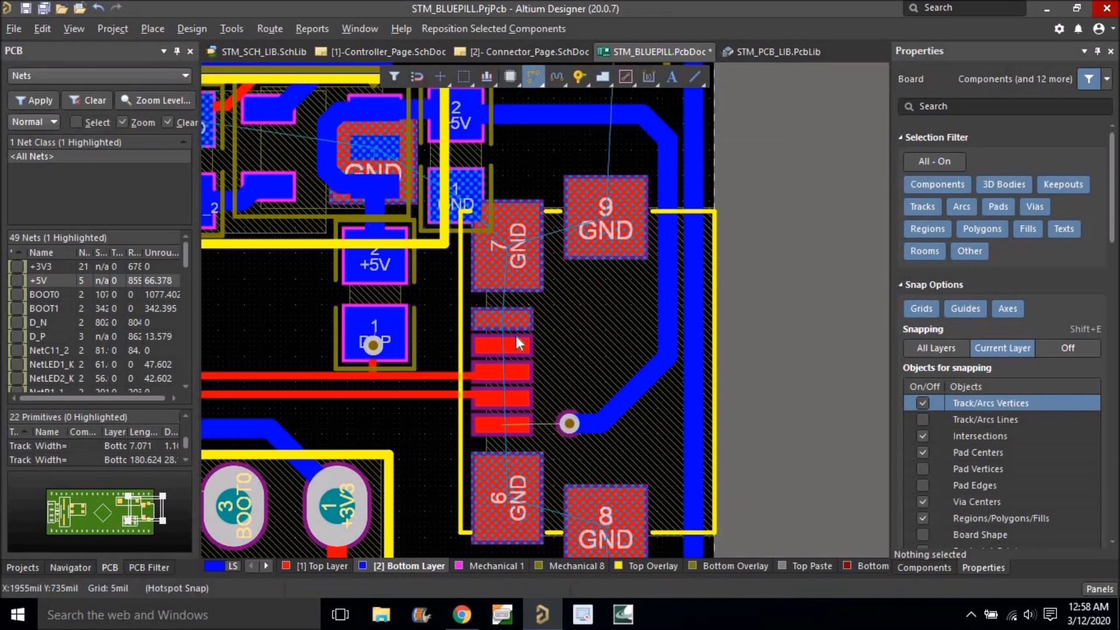
left_click(568, 427)
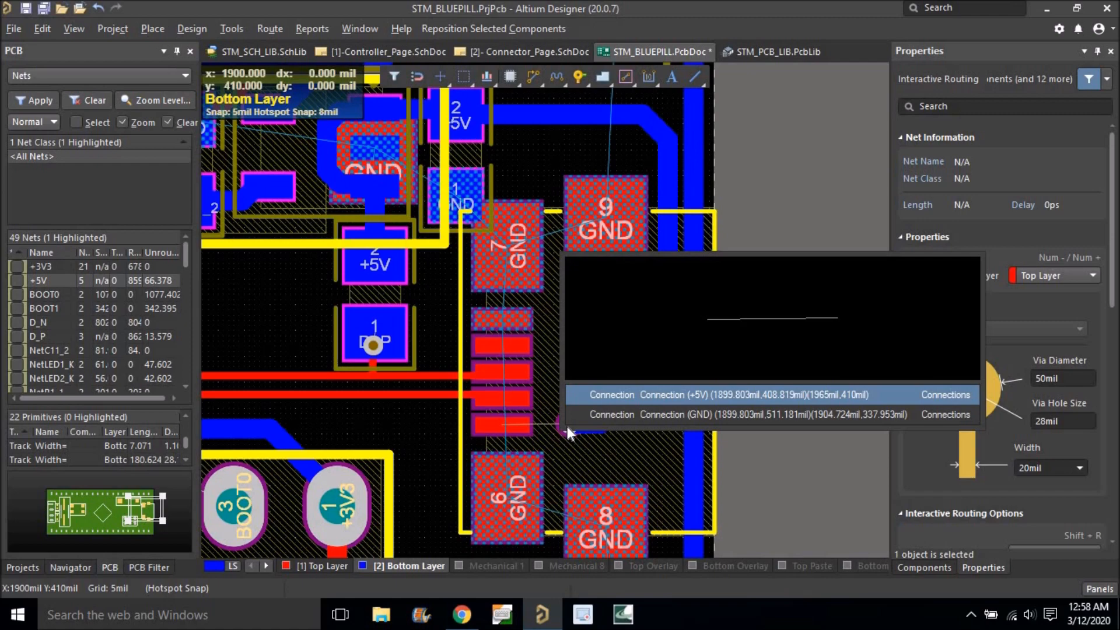
key("Down")
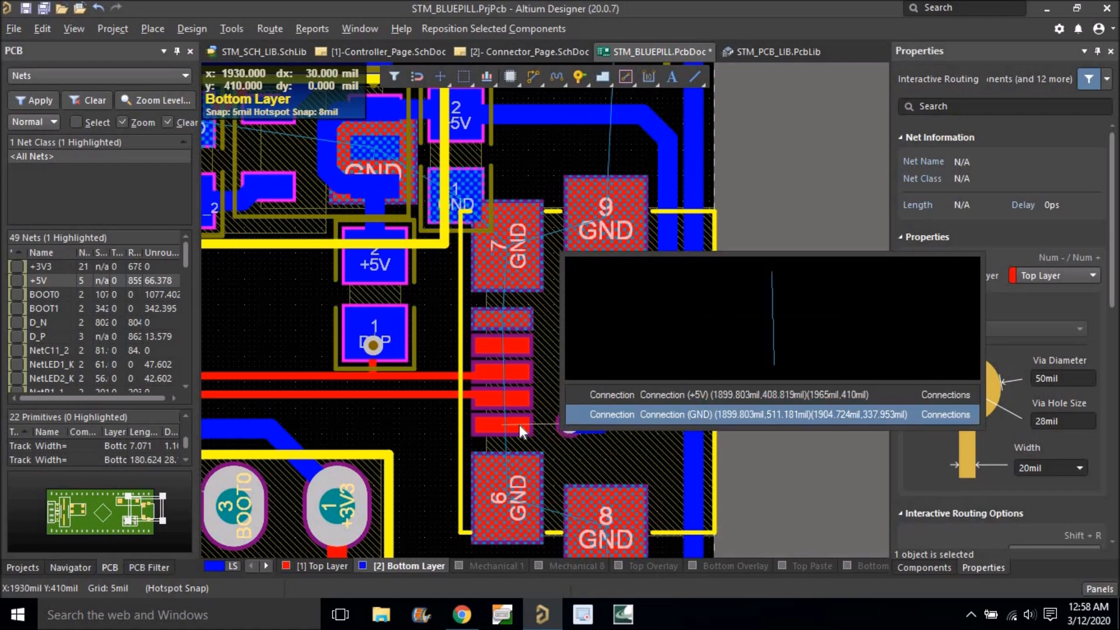
key("Up")
key("Return")
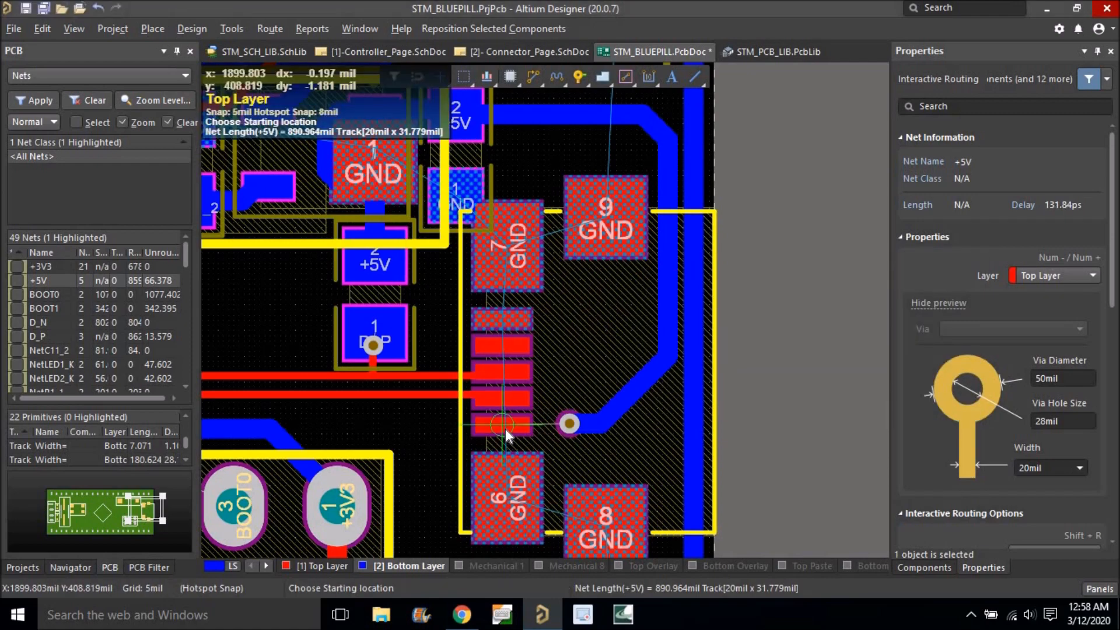
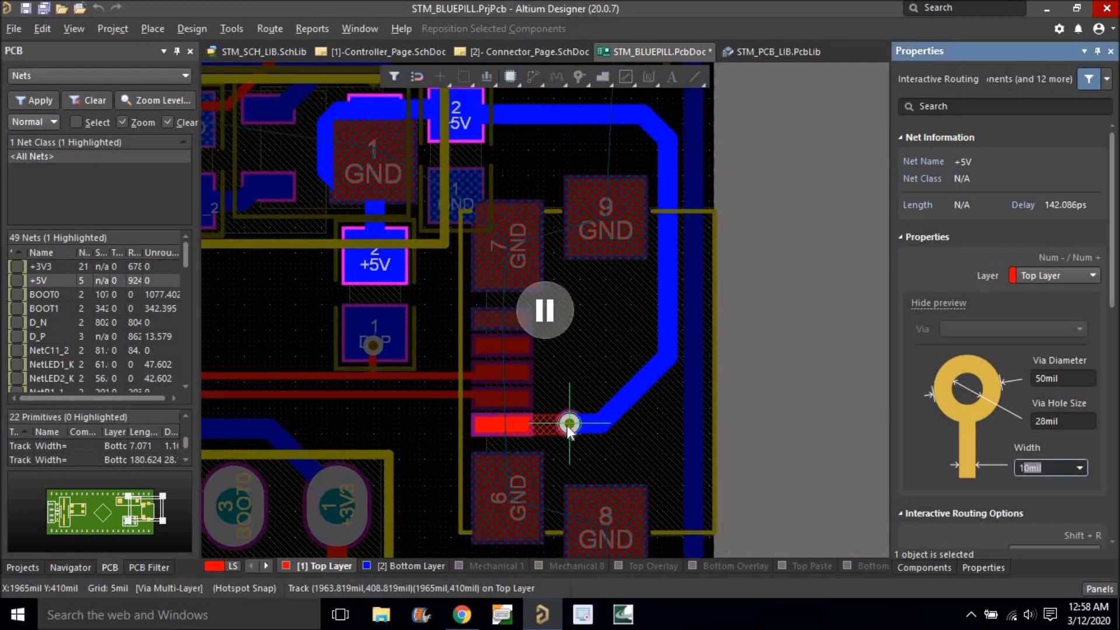
type("il")
left_click(568, 424)
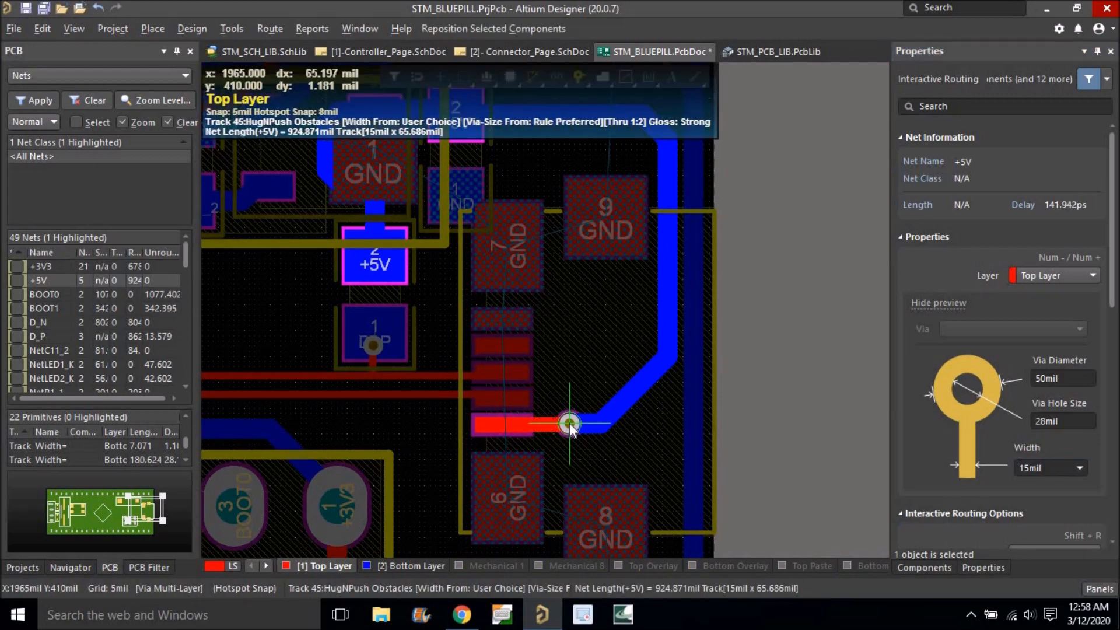
scroll(614, 326, "down", 2, "ctrl")
right_click(798, 296)
Examine the remaining unrouted connections around the boot header in single-layer view, on the Top Layer and Mechanical 1.
scroll(790, 300, "down", 3, "ctrl")
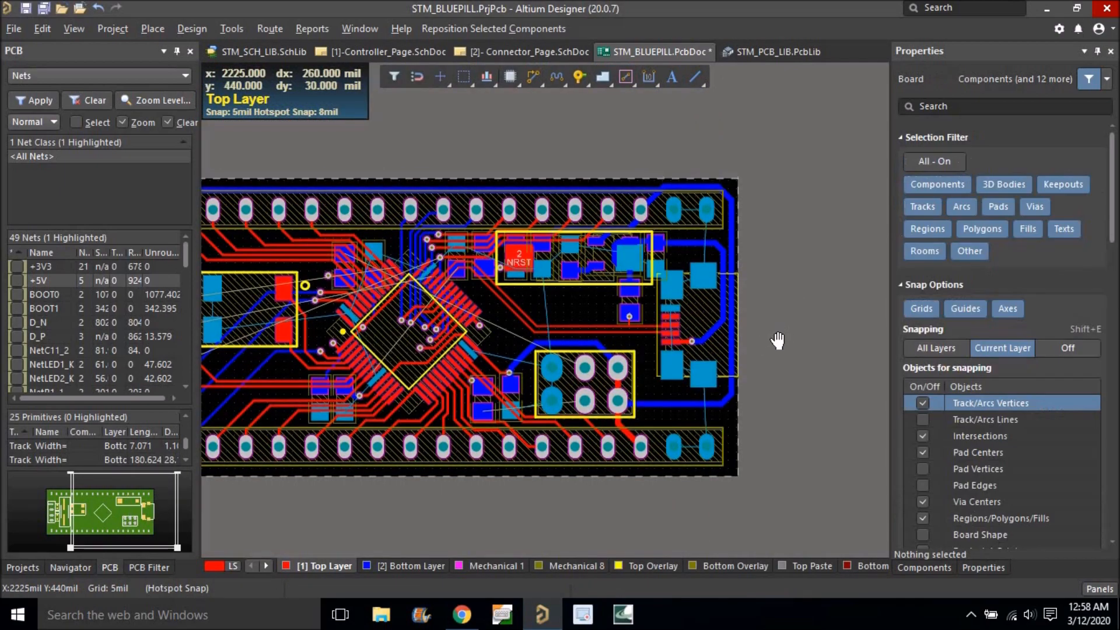
right_click_drag(778, 332, 792, 324)
key("shift+s")
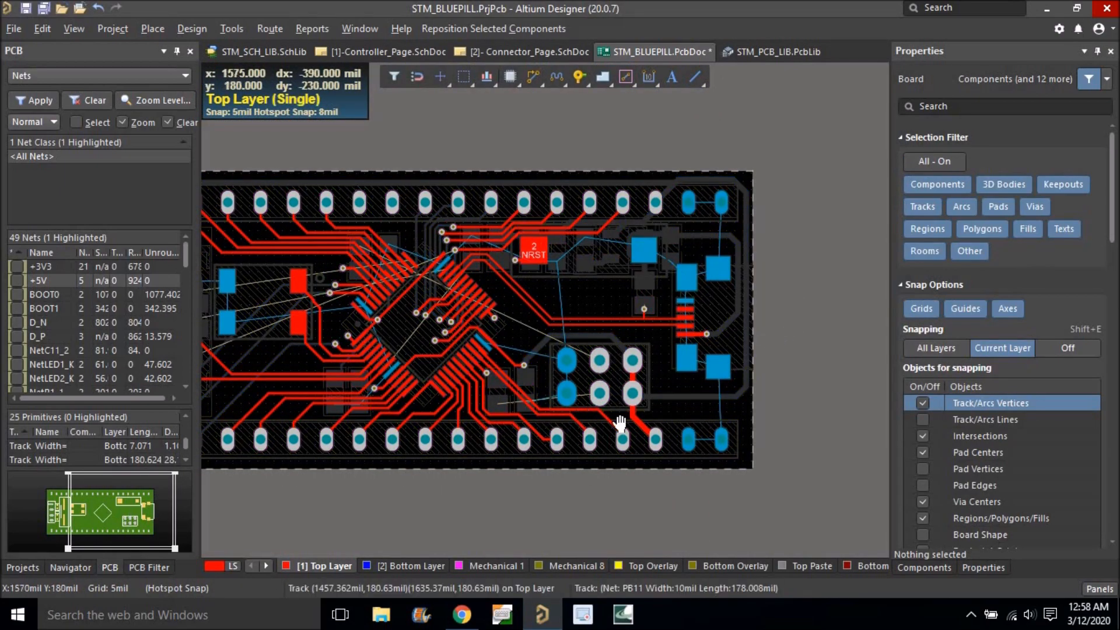
right_click_drag(582, 415, 661, 420)
left_click(466, 564)
right_click_drag(495, 435, 467, 406)
scroll(605, 384, "up", 4, "ctrl")
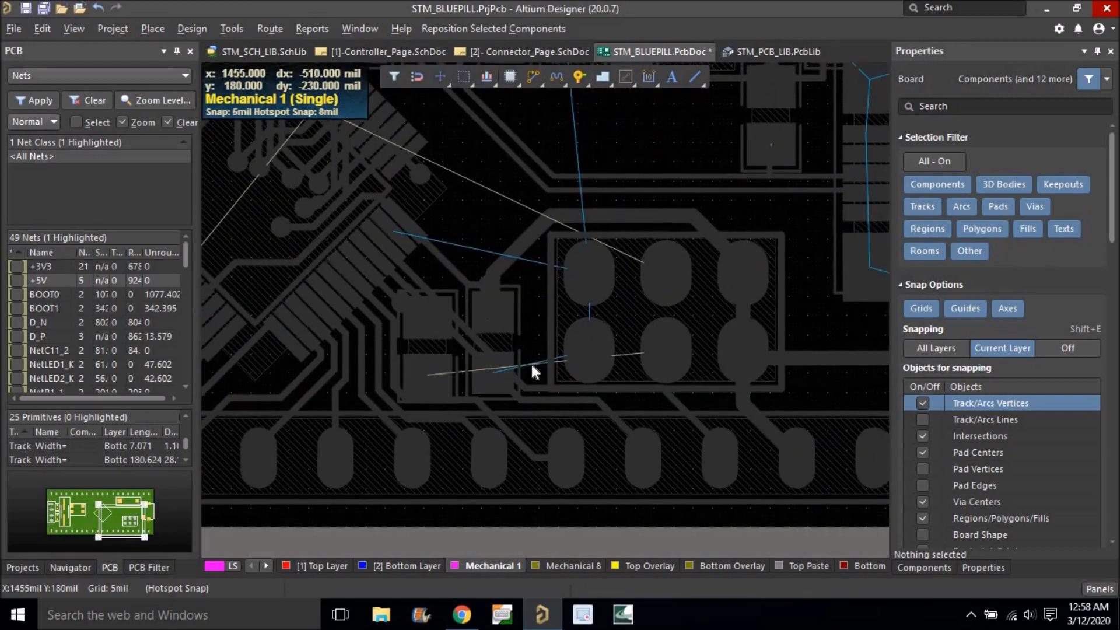
right_click_drag(583, 327, 578, 418)
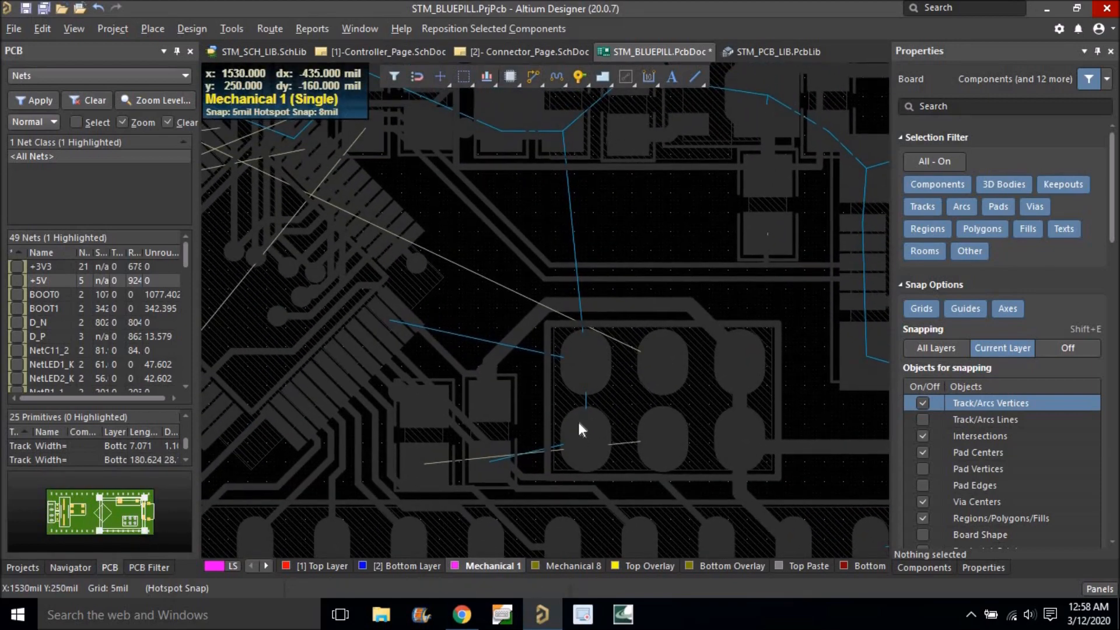
key("shift+s")
Route a 10 mil BOOT1 track on the Bottom Layer from R5's pad 2, passing below the neighbouring GND pad, to the boot header's pad 4.
right_click_drag(452, 264, 480, 193)
scroll(523, 385, "up", 1, "ctrl")
scroll(523, 384, "up", 2, "ctrl")
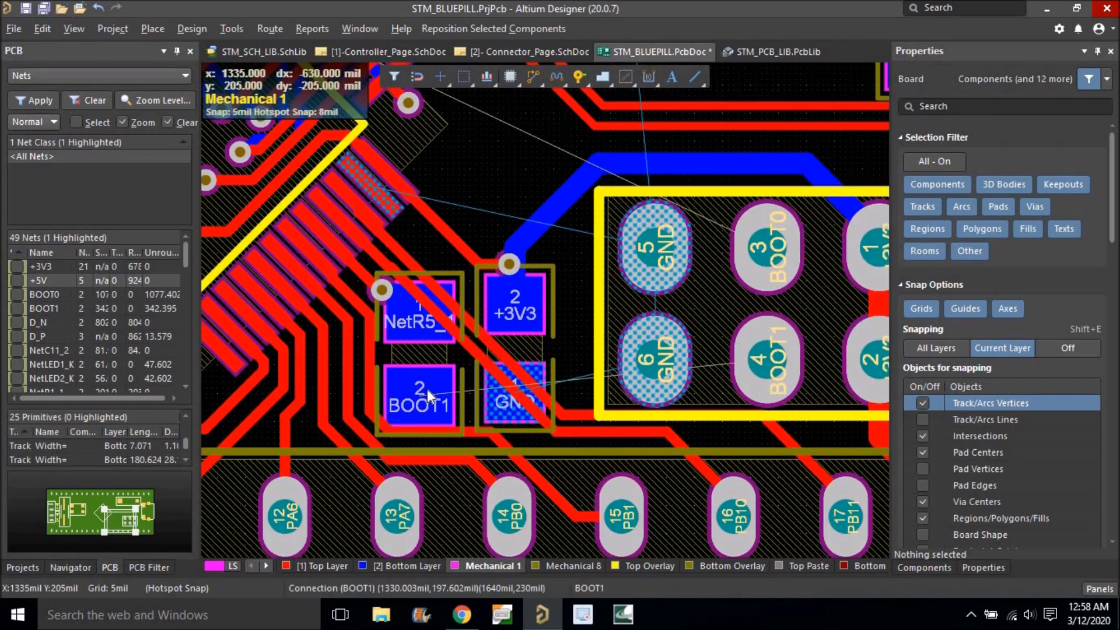
scroll(428, 392, "down", 2, "ctrl")
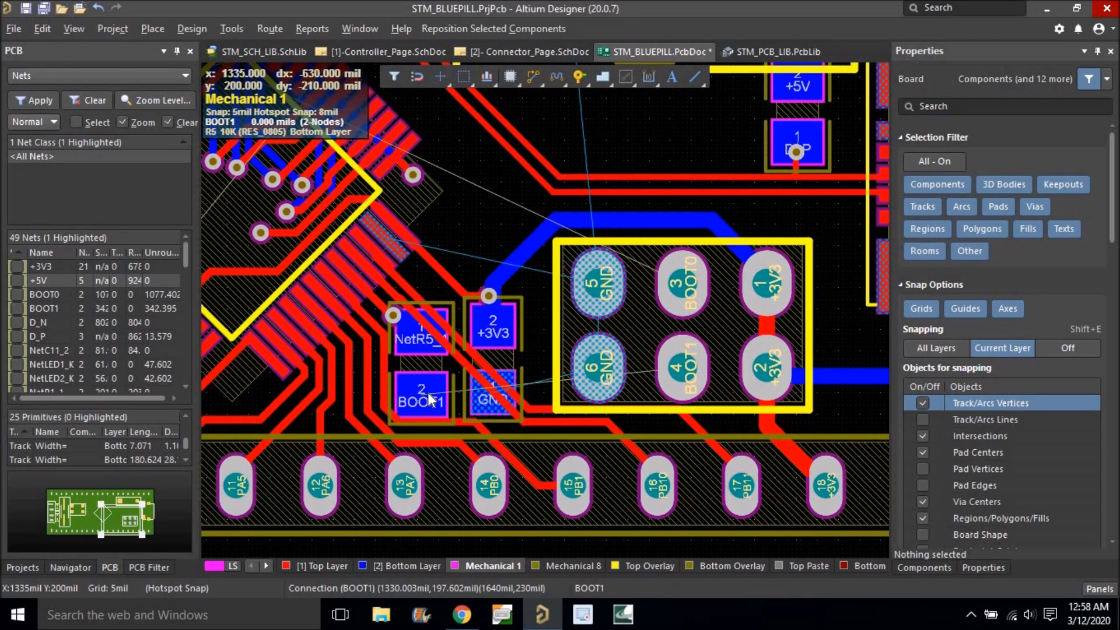
left_click(428, 398)
left_click(428, 399)
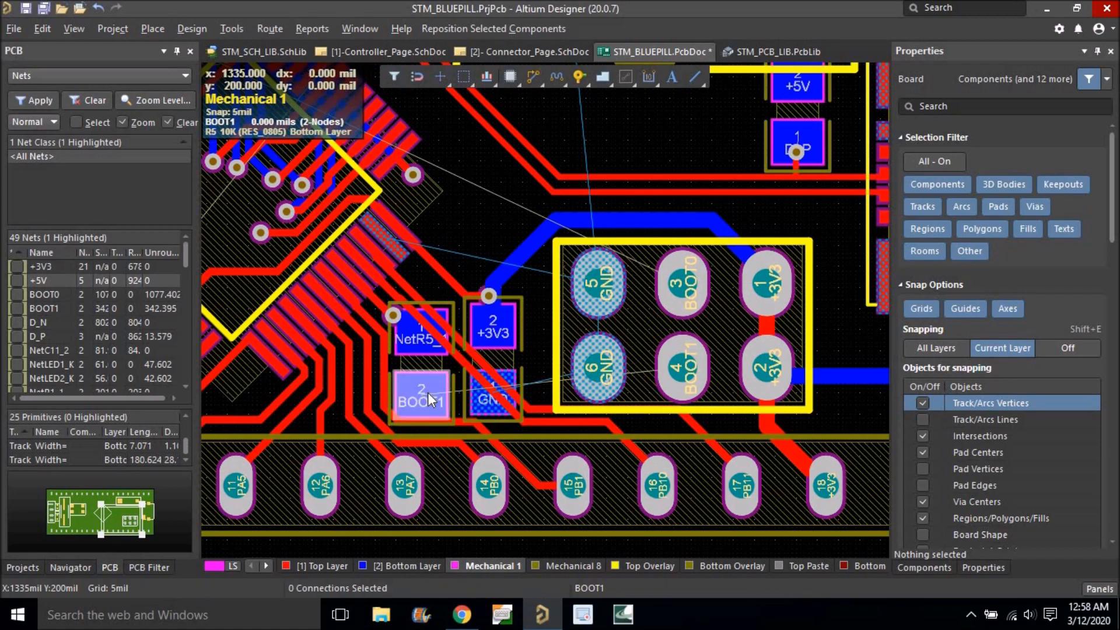
scroll(481, 336, "down", 2, "ctrl")
left_click(450, 381)
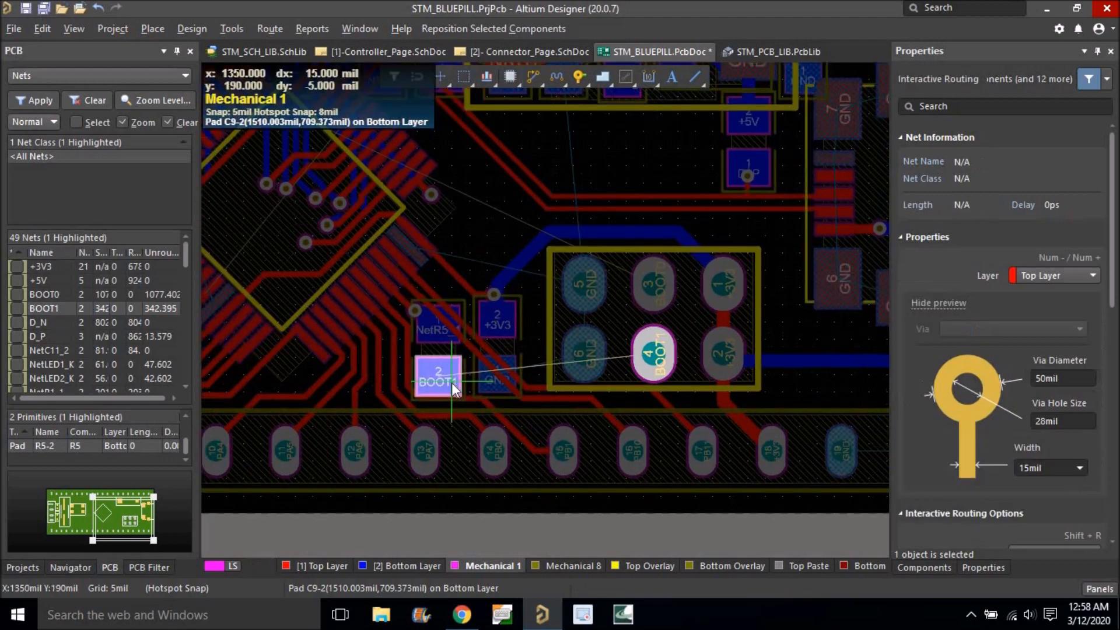
scroll(452, 382, "up", 3, "ctrl")
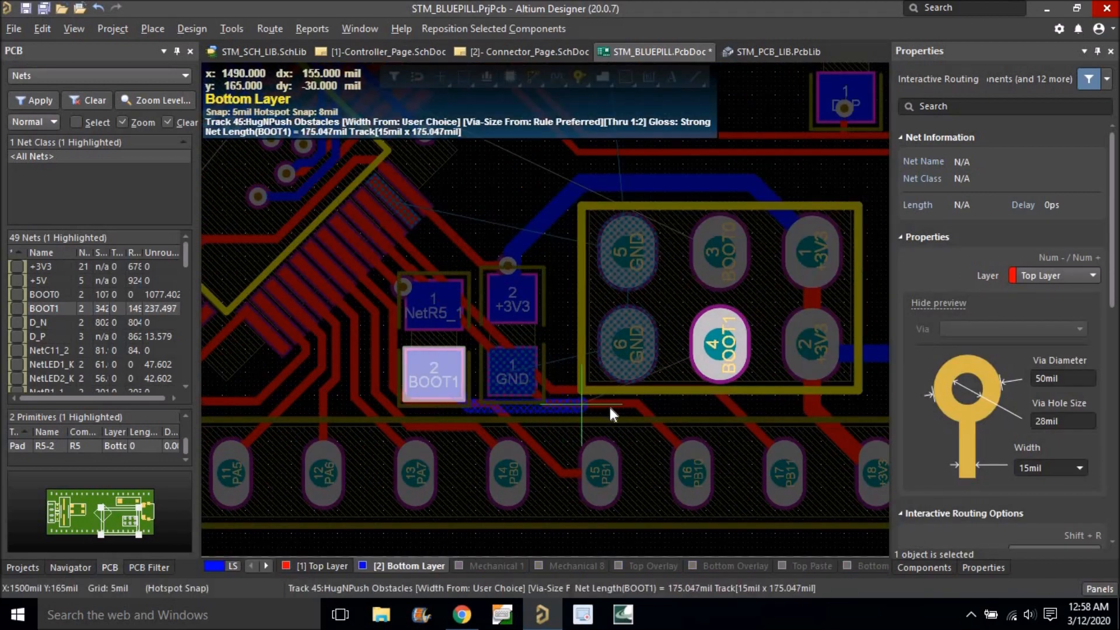
key("Tab")
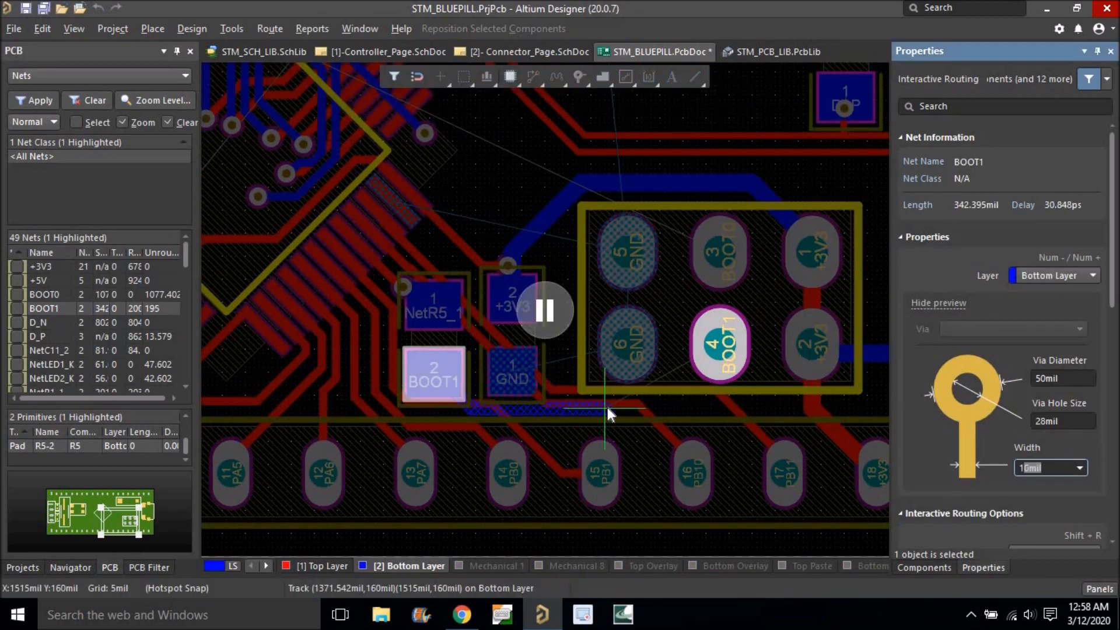
key("Return")
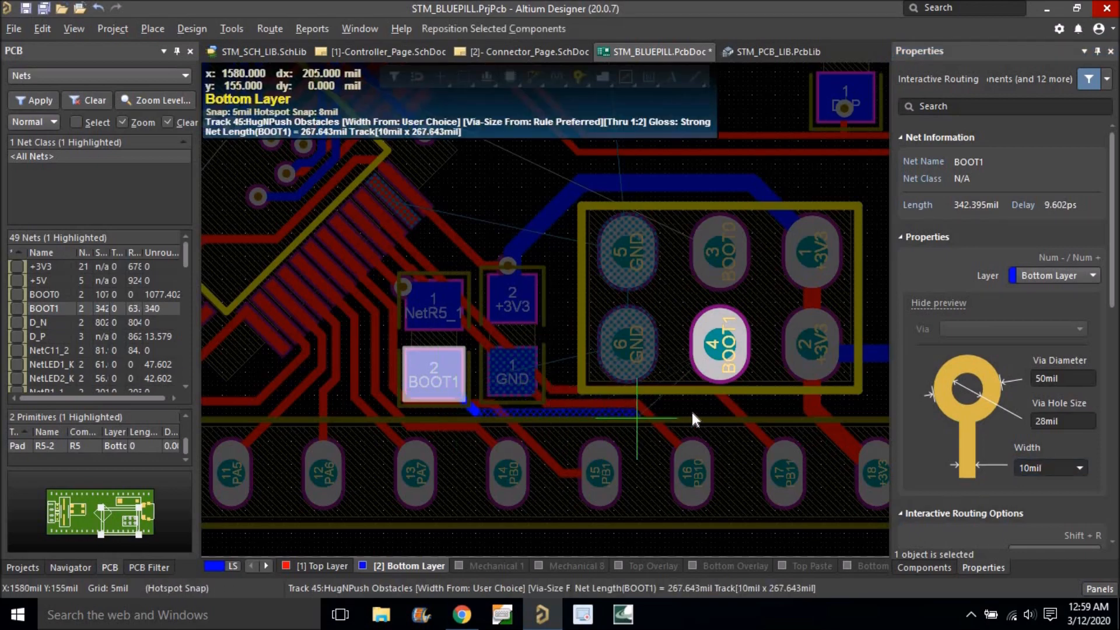
left_click(719, 365)
scroll(720, 326, "down", 5, "ctrl")
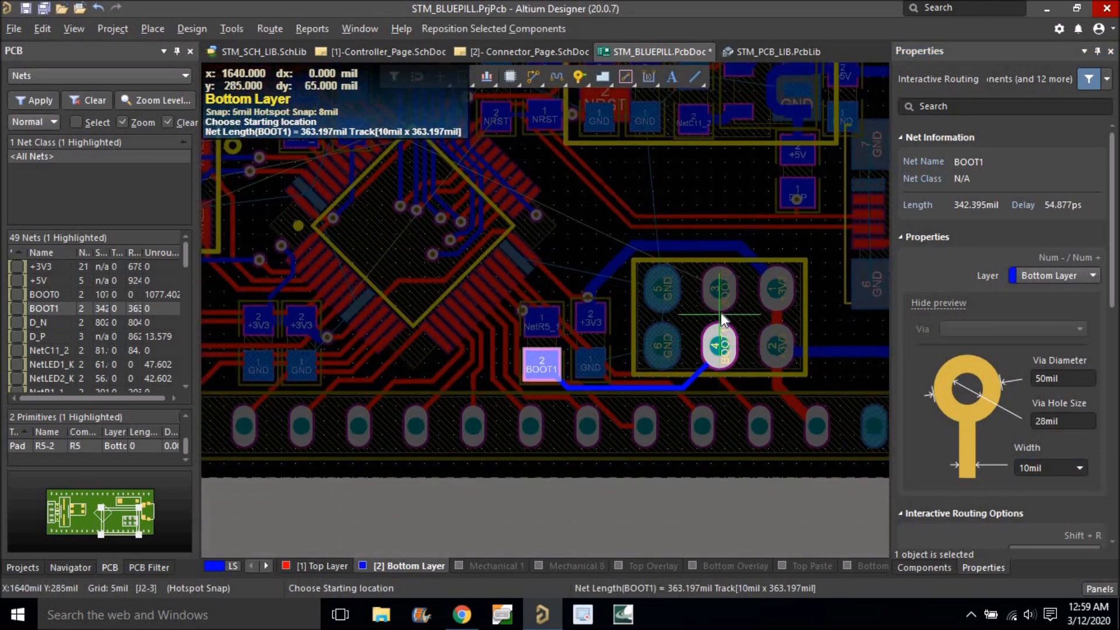
key("Escape")
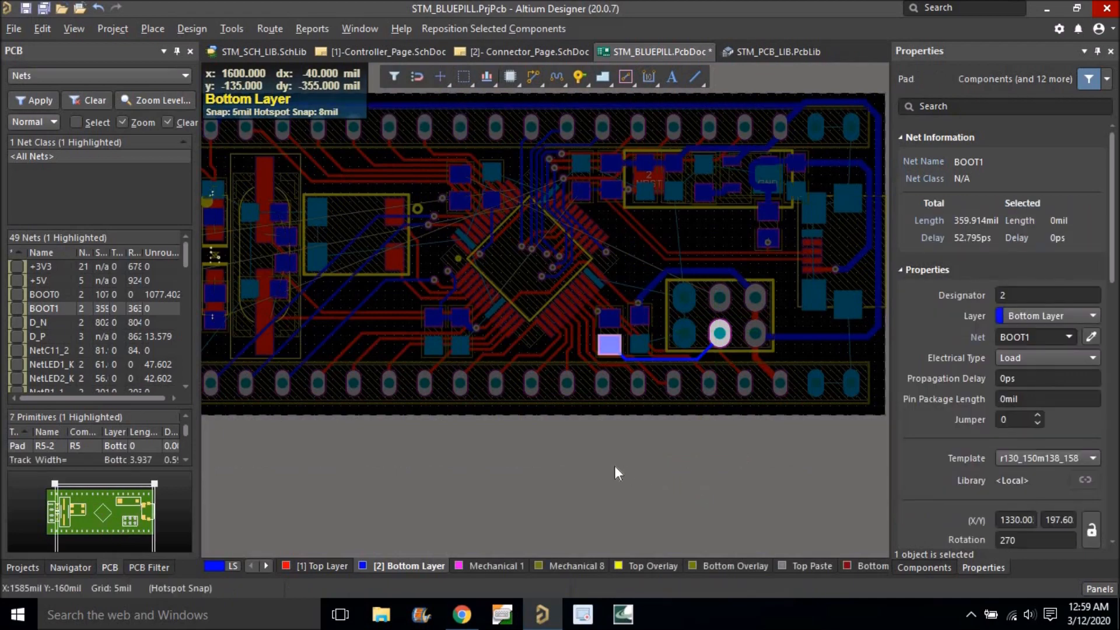
Examine the remaining unrouted connections around the SWD header, LEDs and crystals with Mechanical 1 in single-layer view.
key("shift+s")
left_click(610, 470)
left_click(509, 567)
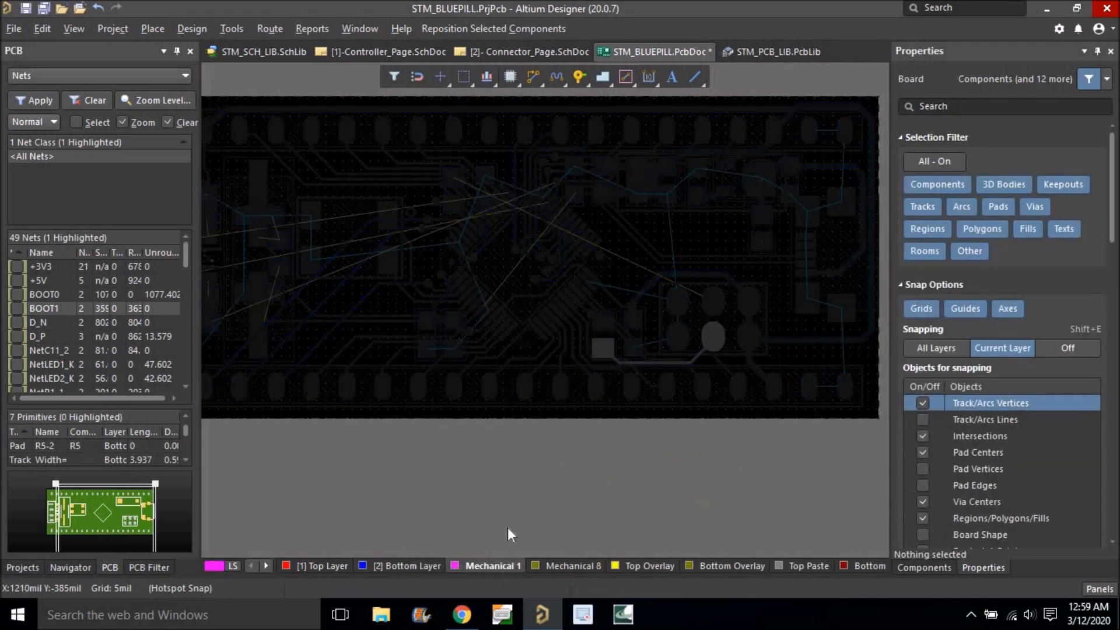
left_click(512, 491, "ctrl")
right_click_drag(492, 436, 670, 498)
scroll(453, 321, "up", 2, "ctrl")
scroll(331, 279, "up", 2, "ctrl")
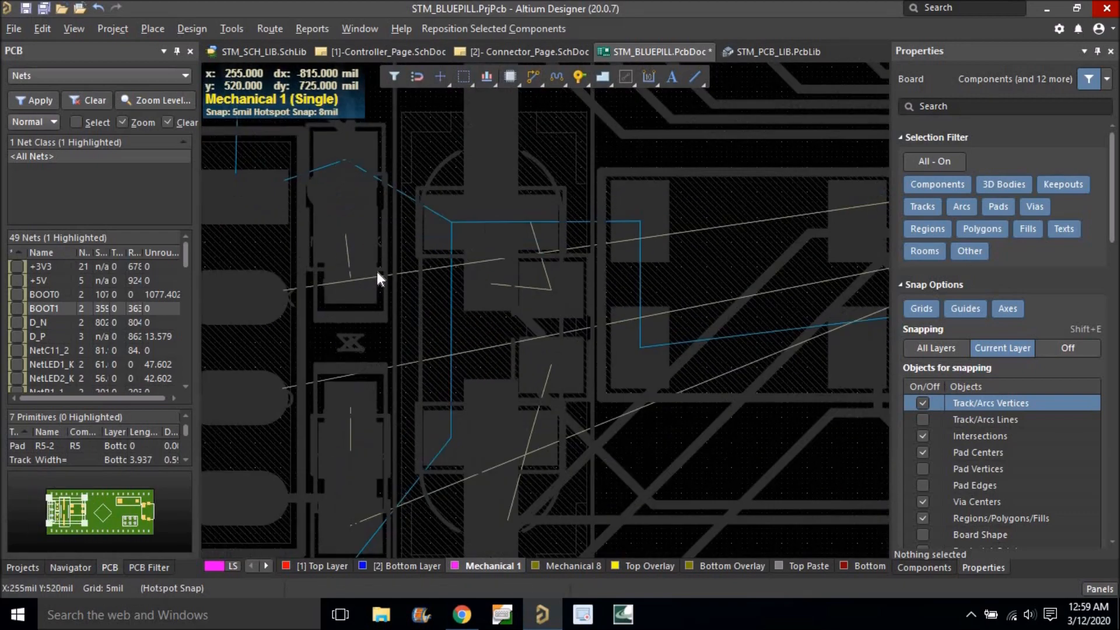
right_click_drag(378, 274, 401, 227)
mouse_move(444, 315)
right_mouse_down()
mouse_move(452, 348)
mouse_move(457, 330)
right_mouse_up()
scroll(451, 310, "down", 1, "ctrl")
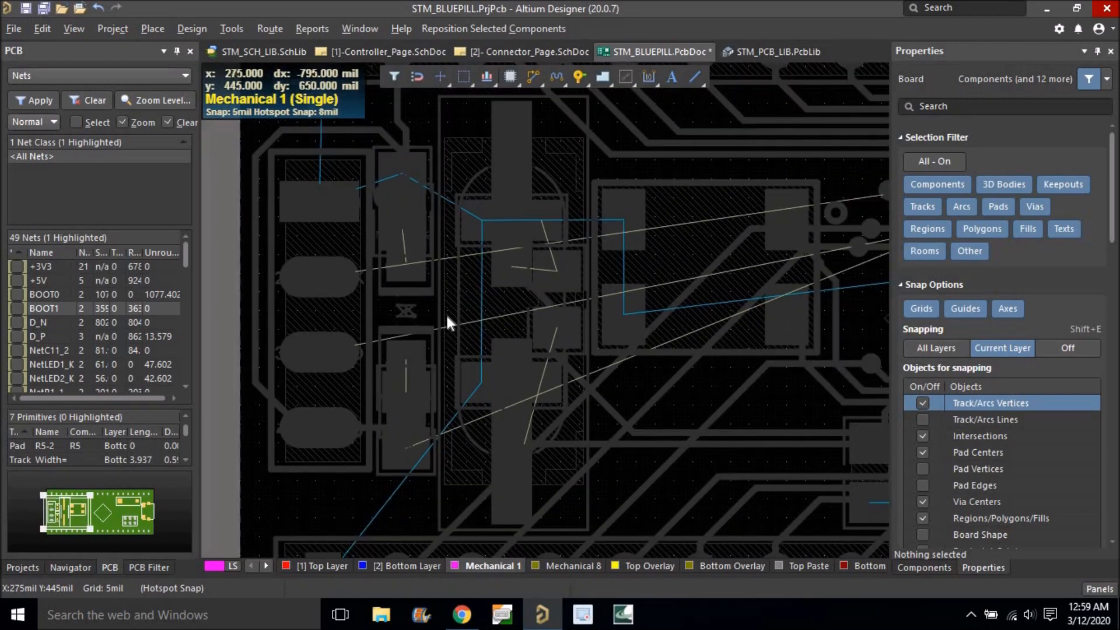
key("shift+s")
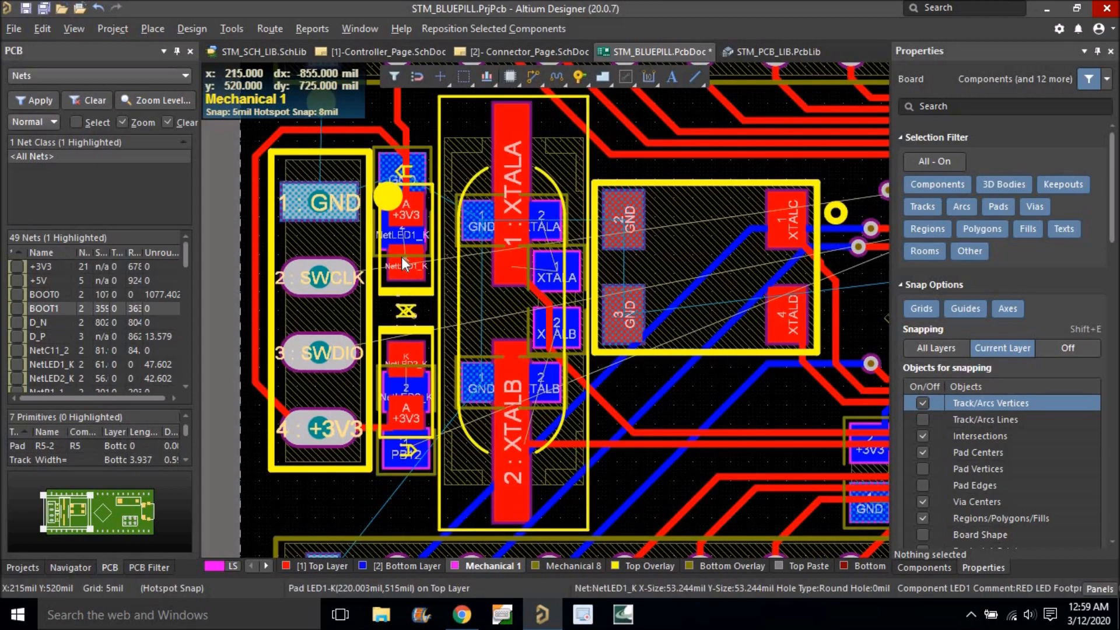
Route a 10 mil NetLED1_K track about 78 mil long on the Bottom Layer from the resistor's pad 2 to just past LED1's cathode pad.
scroll(400, 260, "up", 2, "ctrl")
scroll(400, 266, "down", 1, "ctrl")
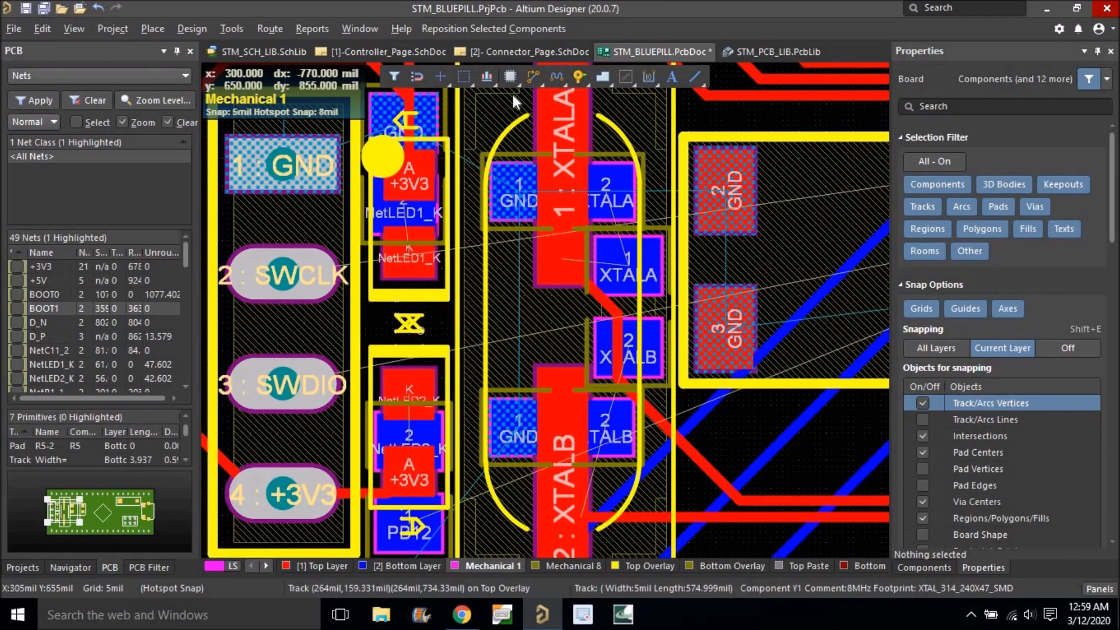
left_click(379, 565)
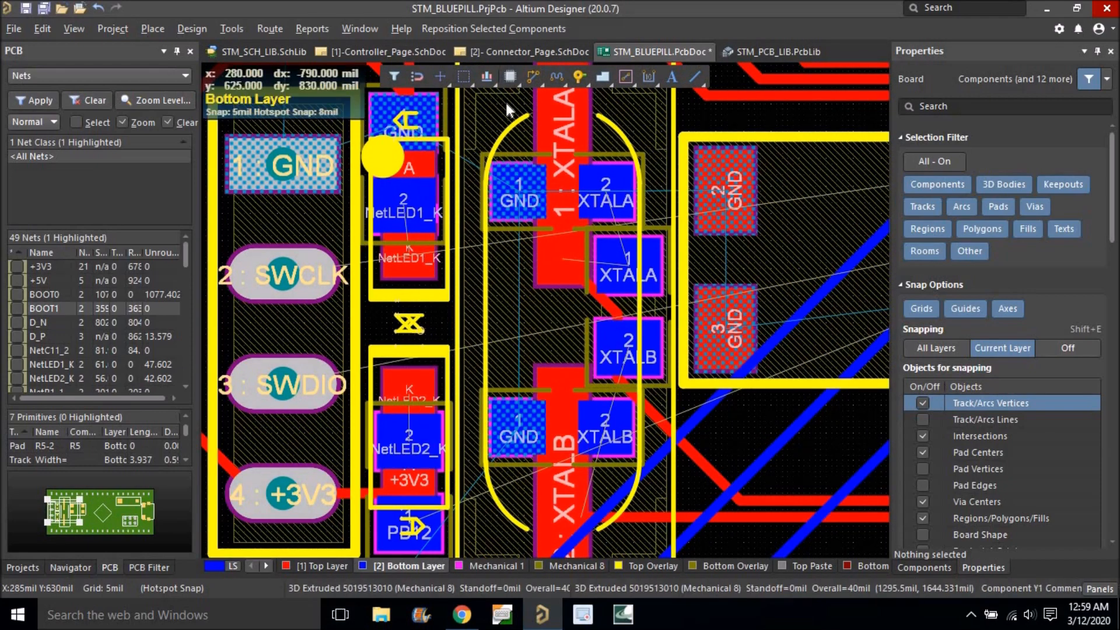
key("ctrl+w")
left_click(401, 212)
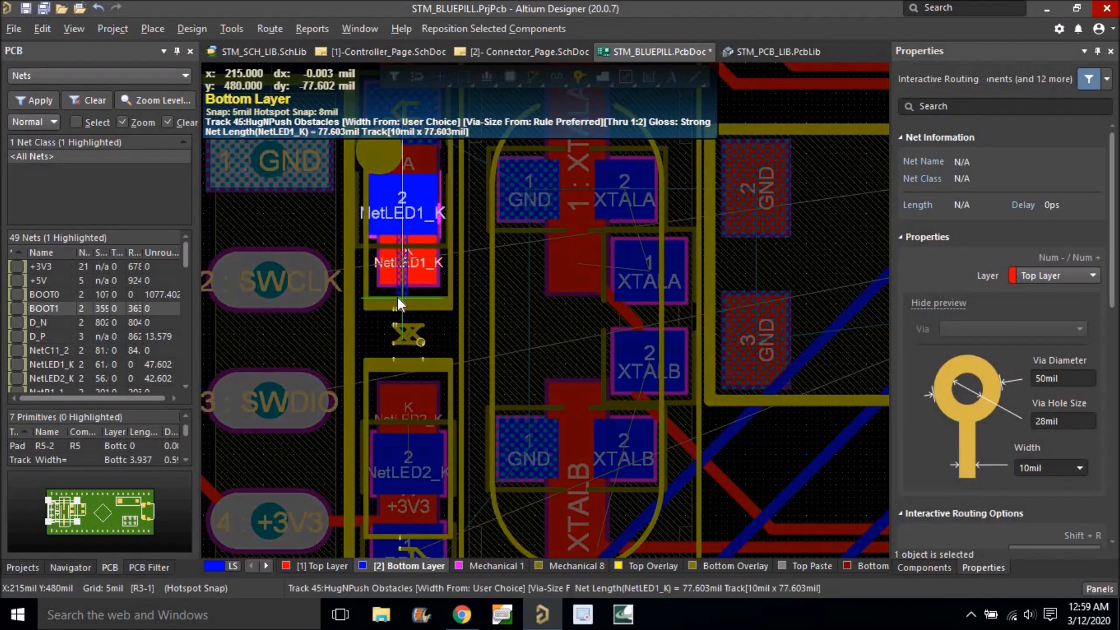
left_click(397, 298)
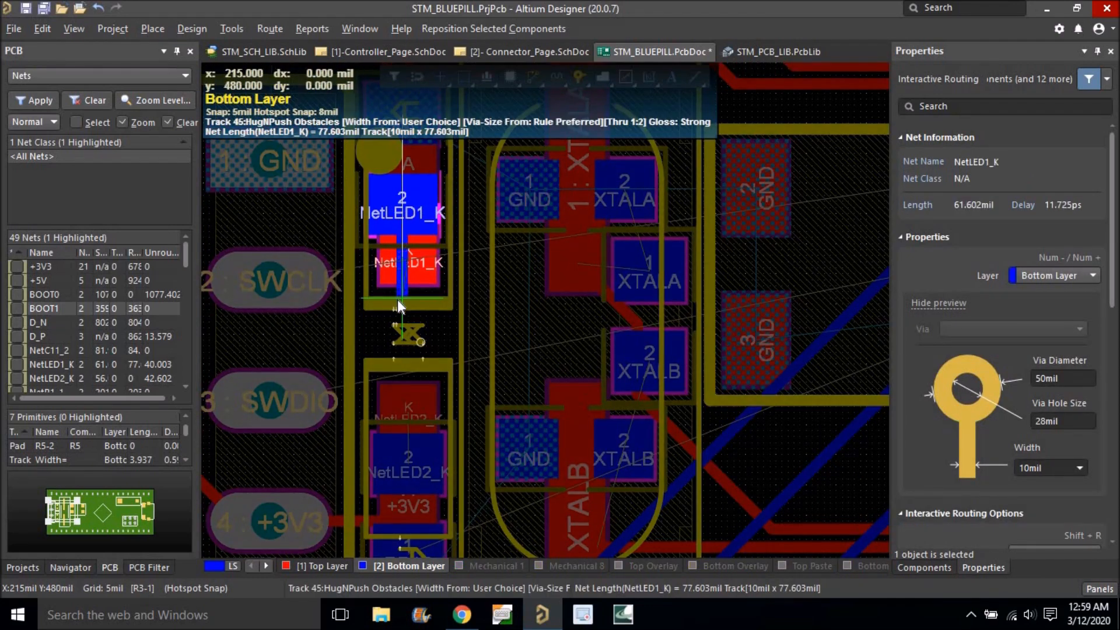
right_click(423, 319)
right_click(422, 319)
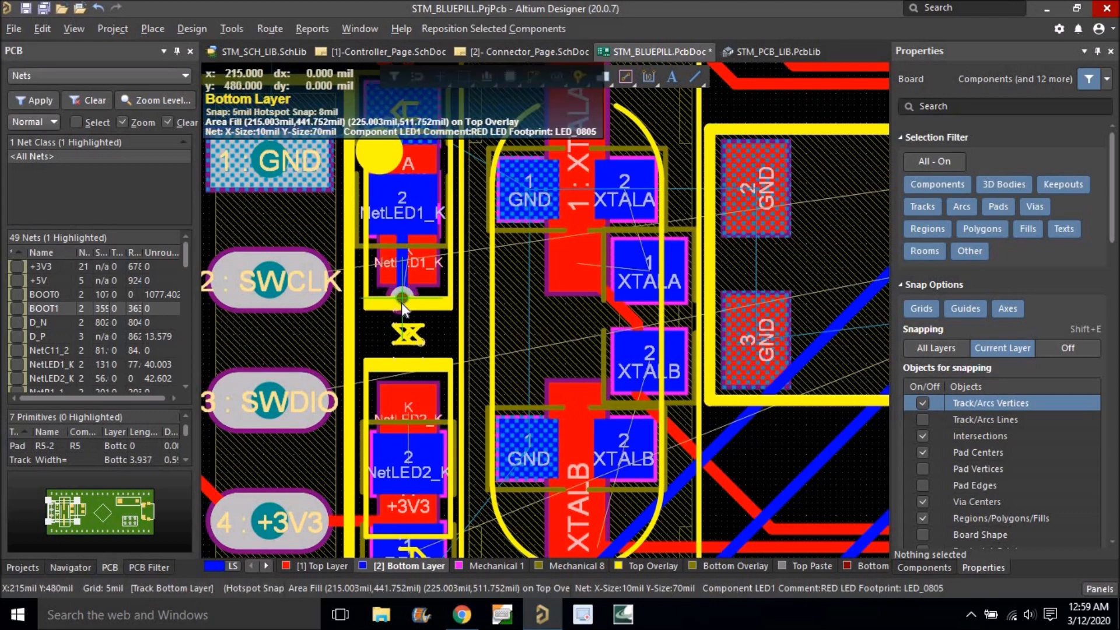
Route a 10 mil NetLED1_K track about 37 mil long on the Top Layer from LED1's cathode pad to the nearby via.
left_click(326, 566)
scroll(421, 310, "up", 2, "ctrl")
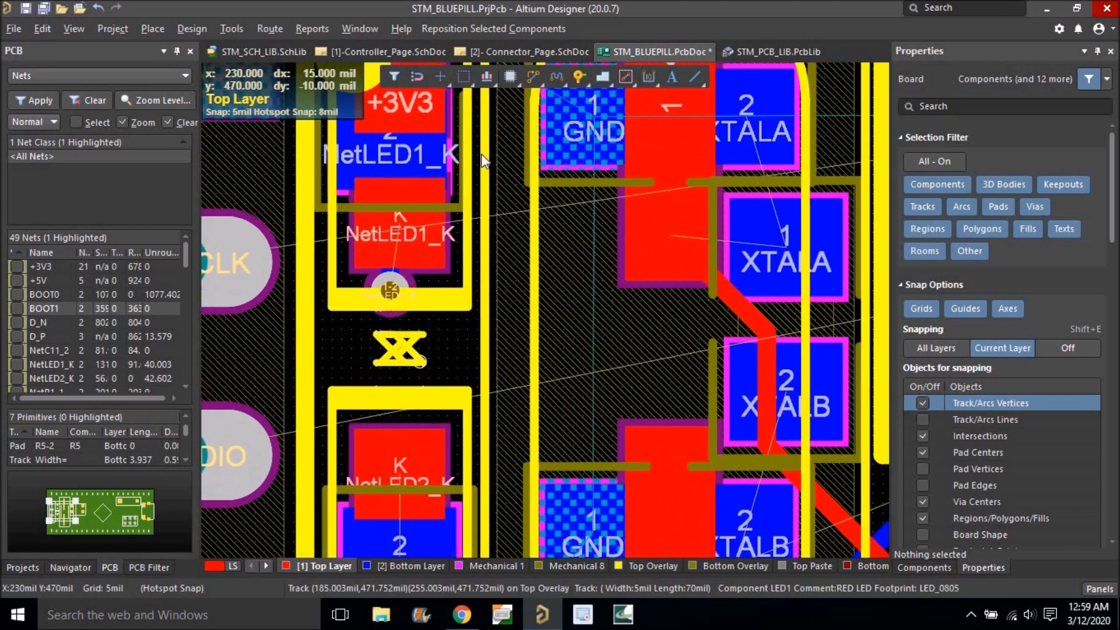
left_click(393, 233)
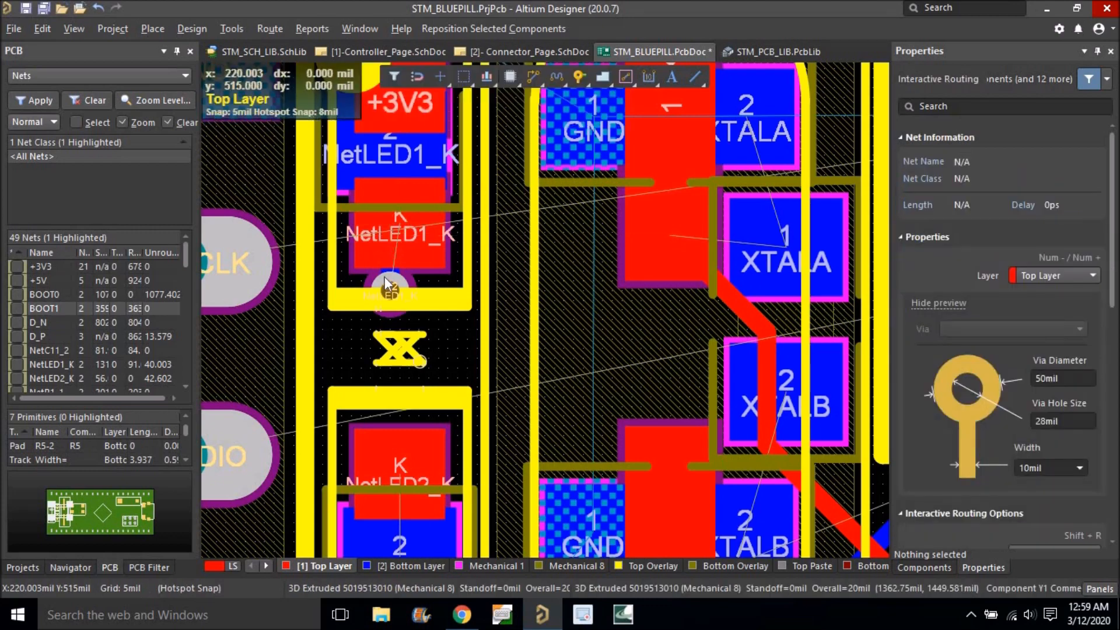
left_click(384, 287)
scroll(407, 208, "down", 3, "ctrl")
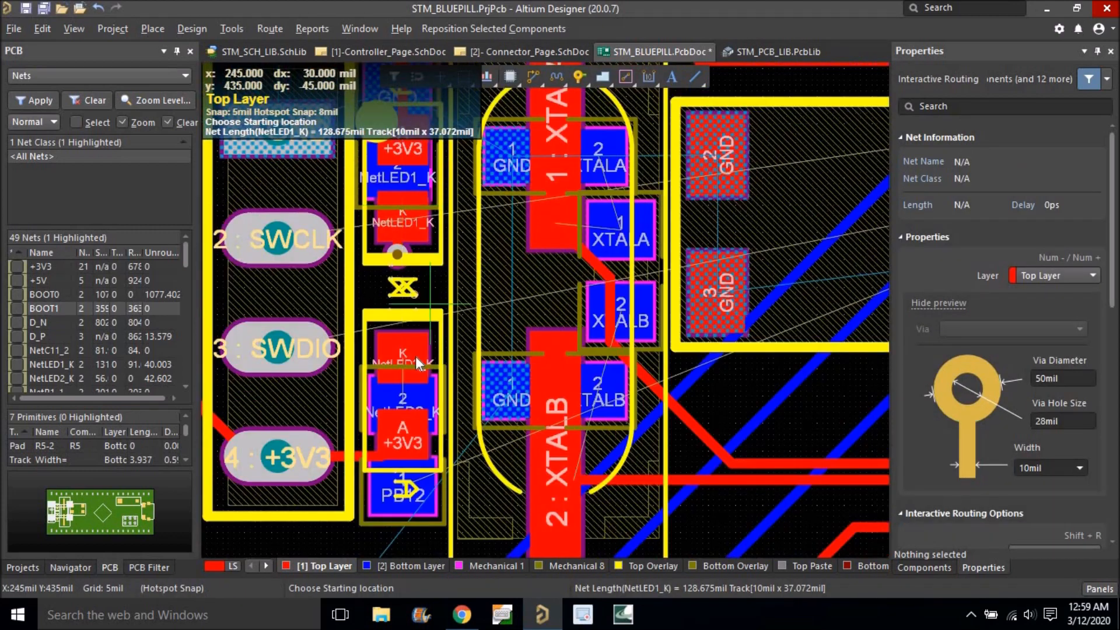
right_click(400, 394)
Route a 10 mil NetLED2_K track about 85 mil long on the Bottom Layer from the resistor's pad 2 past LED2's cathode, ending in a via.
scroll(405, 351, "up", 1, "ctrl")
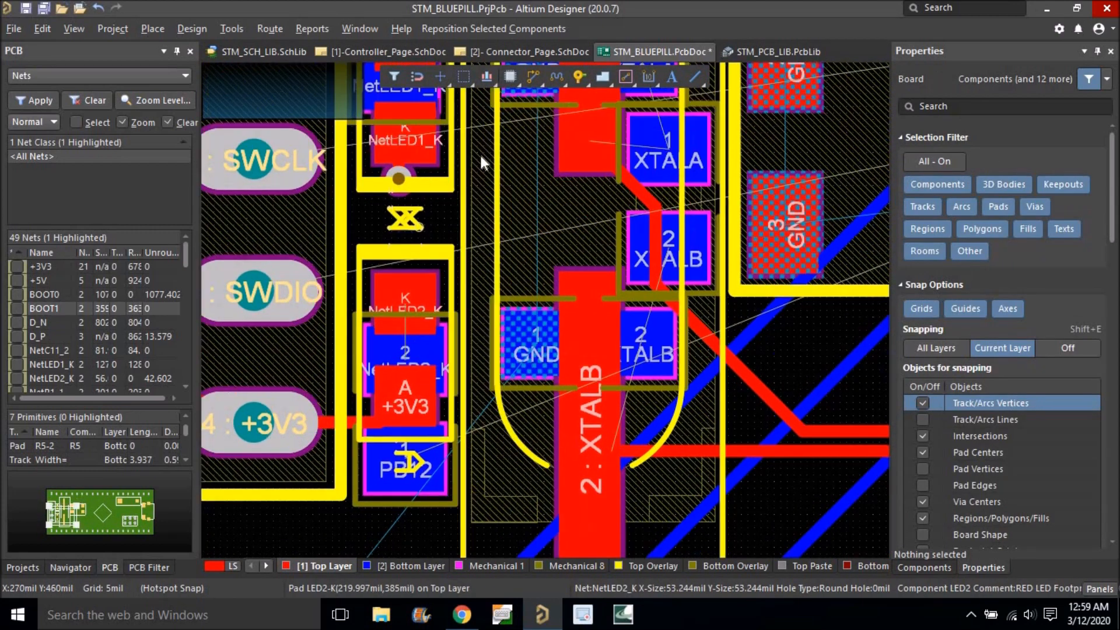
left_click(389, 564)
left_click(531, 76)
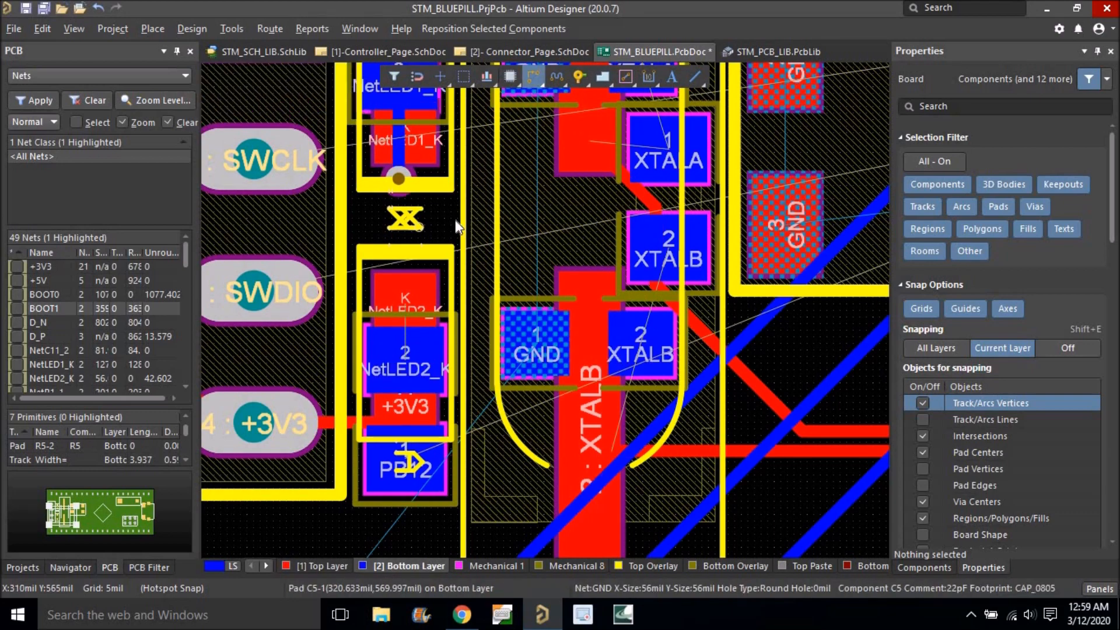
scroll(417, 318, "up", 2, "ctrl")
left_click(394, 355)
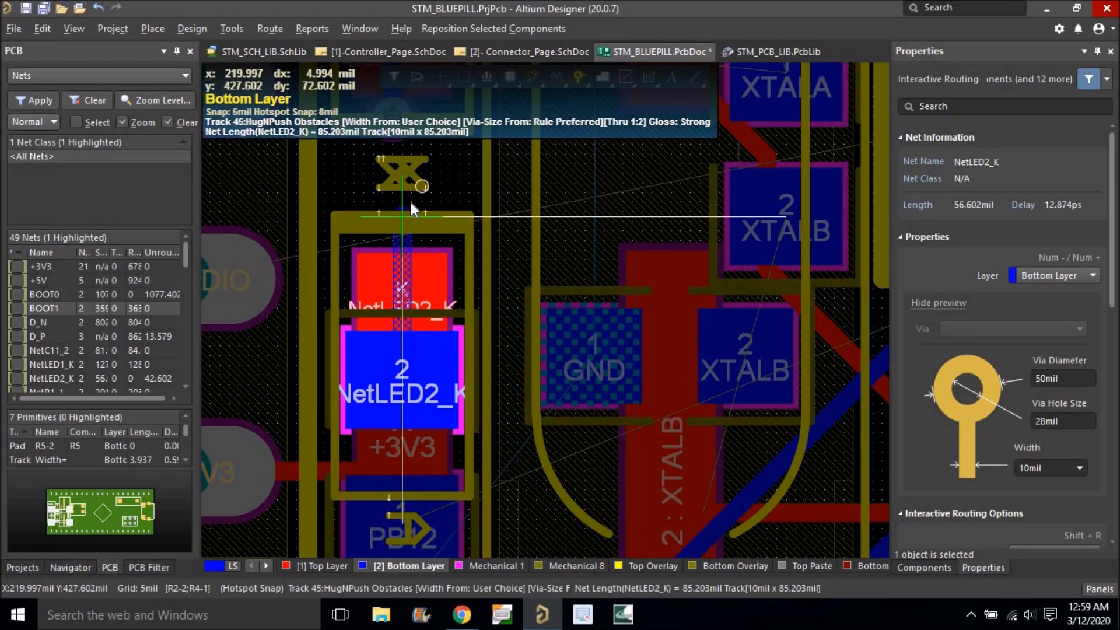
left_click(410, 202)
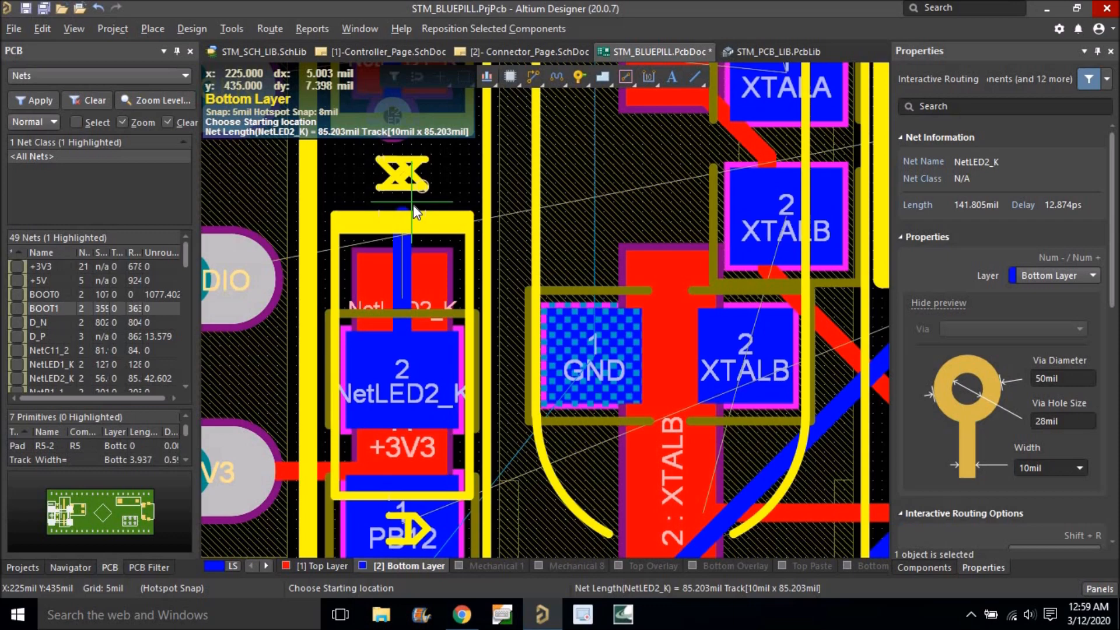
right_click(402, 218)
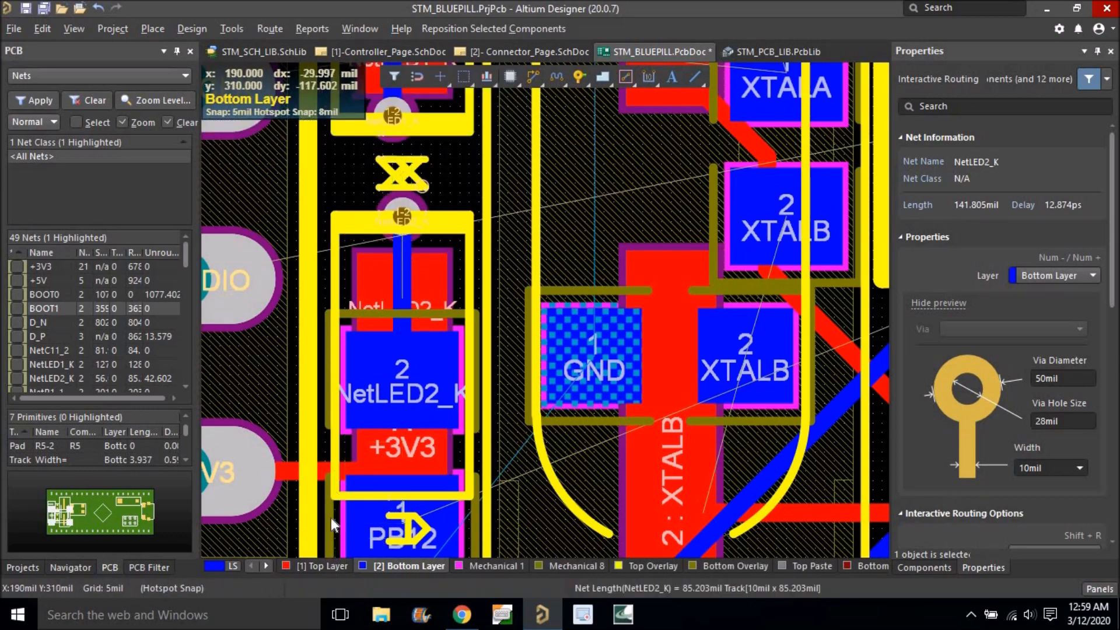
Route the NetLED2_K connection on the Top Layer from the via beside LED2 to LED2's cathode pad.
left_click(314, 566)
left_click(535, 79)
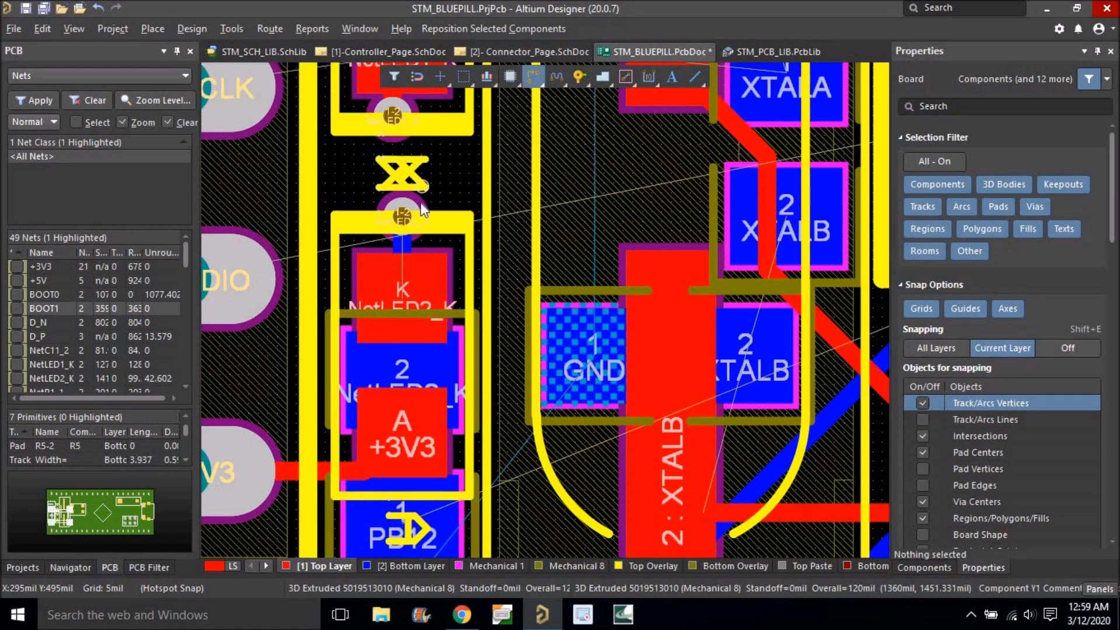
scroll(403, 213, "up", 2, "ctrl")
left_click(401, 219)
left_click(411, 334)
scroll(401, 271, "down", 2, "ctrl")
right_click(403, 257)
Examine the remaining unrouted connections around the crystals in single-layer view, on the Top Layer and Mechanical 1.
scroll(407, 245, "down", 5, "ctrl")
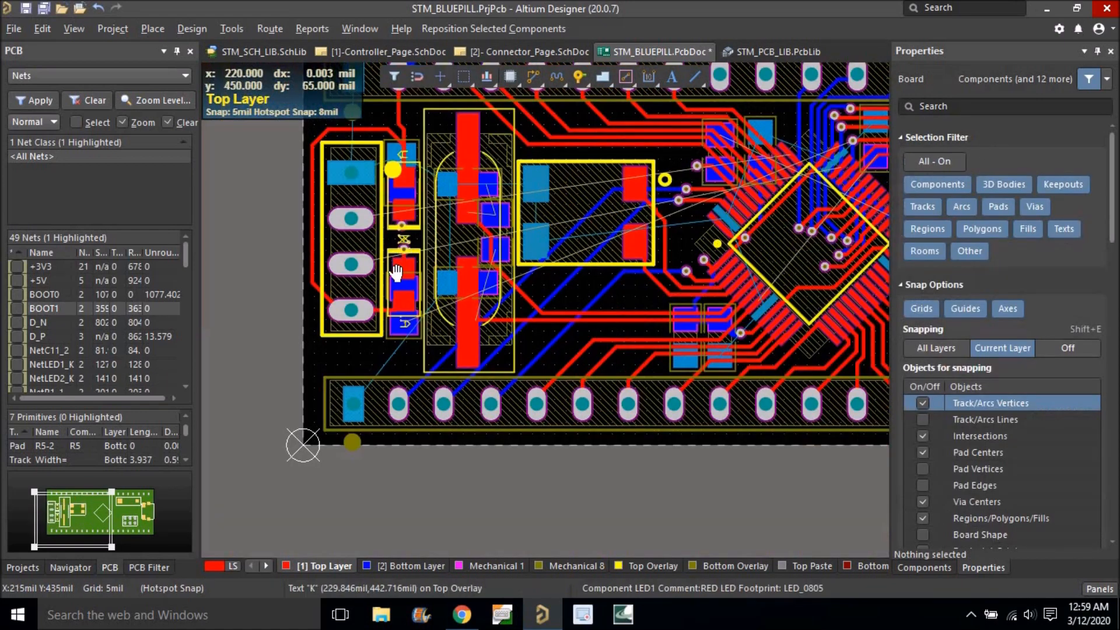
scroll(378, 259, "up", 1, "ctrl")
key("shift+s")
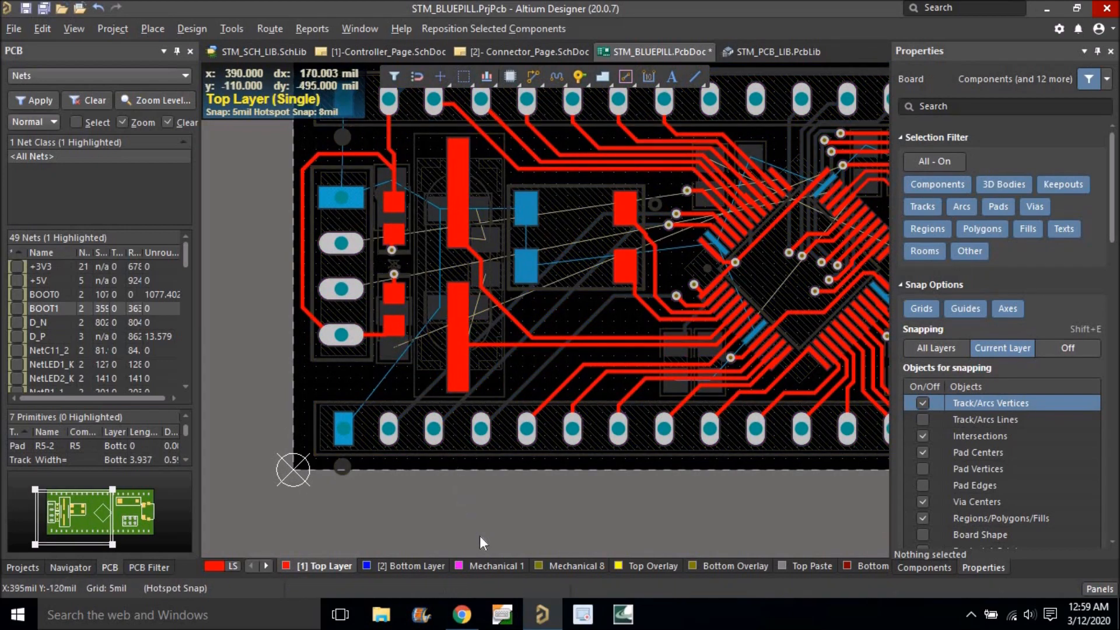
left_click(491, 563)
right_click_drag(481, 500, 443, 473)
scroll(443, 474, "down", 2, "ctrl")
right_click_drag(439, 420, 456, 372)
scroll(432, 310, "up", 4, "ctrl")
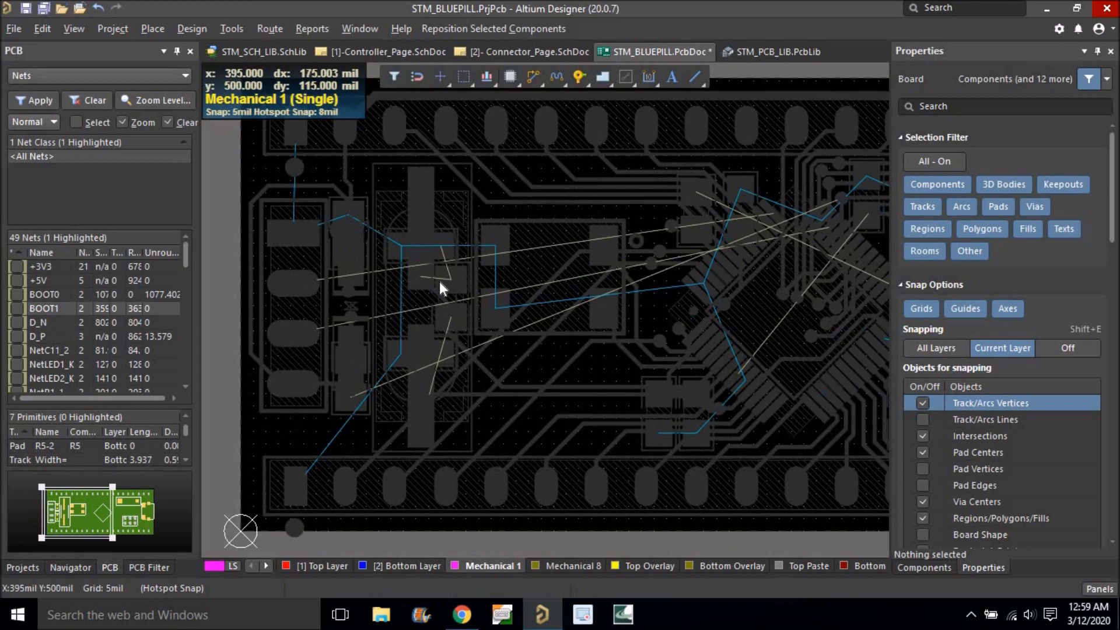
key("shift+s")
scroll(430, 262, "up", 4, "ctrl")
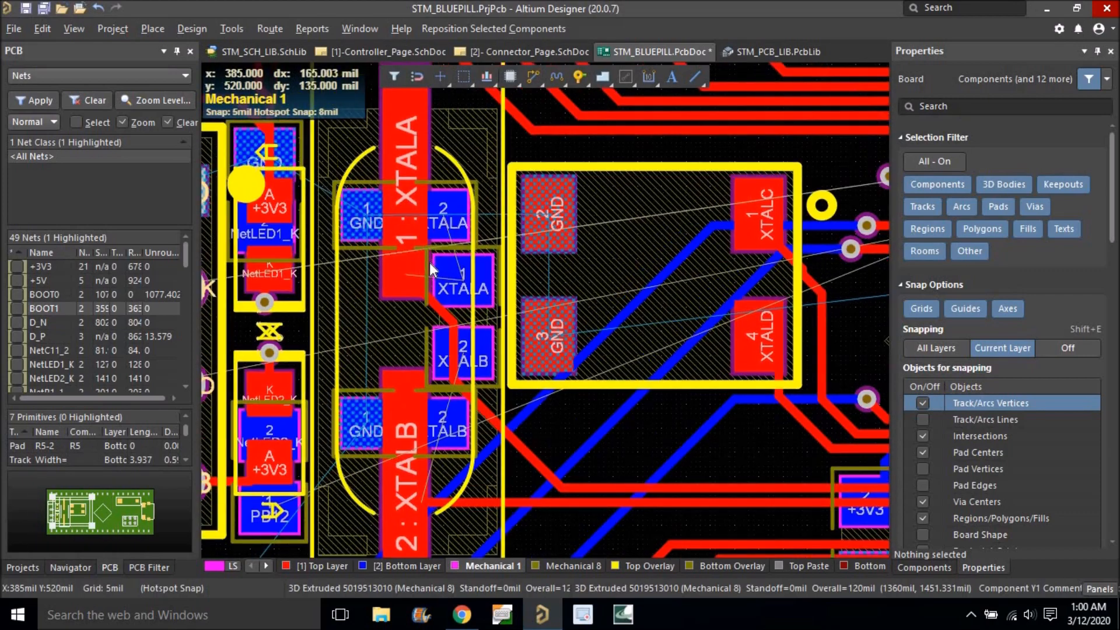
scroll(443, 215, "down", 3, "ctrl")
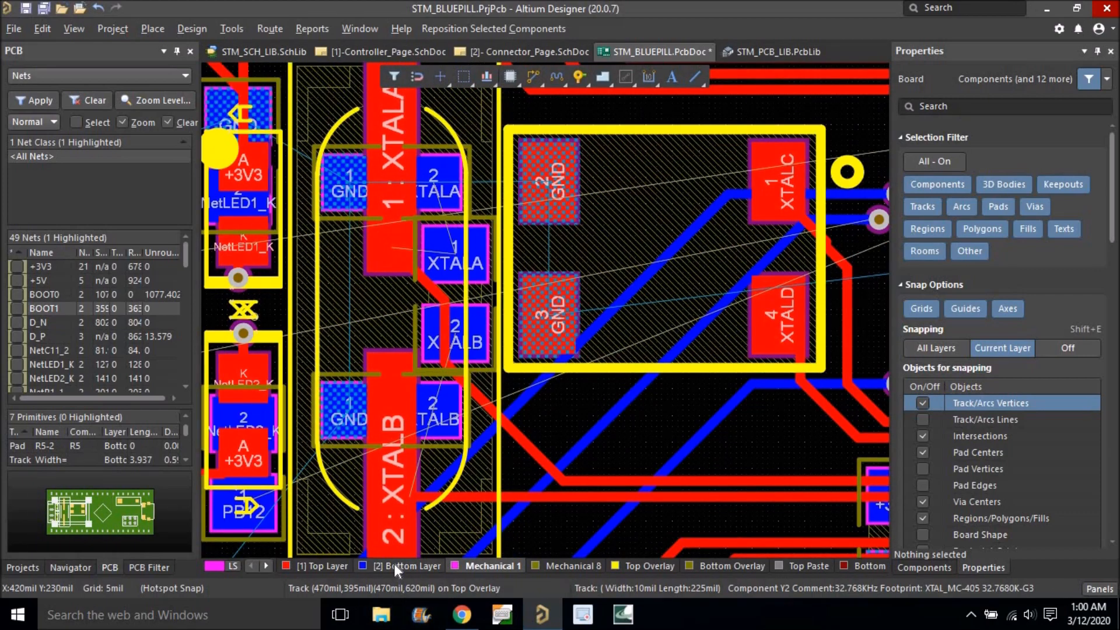
Route Bottom Layer tracks joining C5's pad 2 to R2's XTALA pad and C6's pad 2 to R2's XTALB pad.
left_click(393, 563)
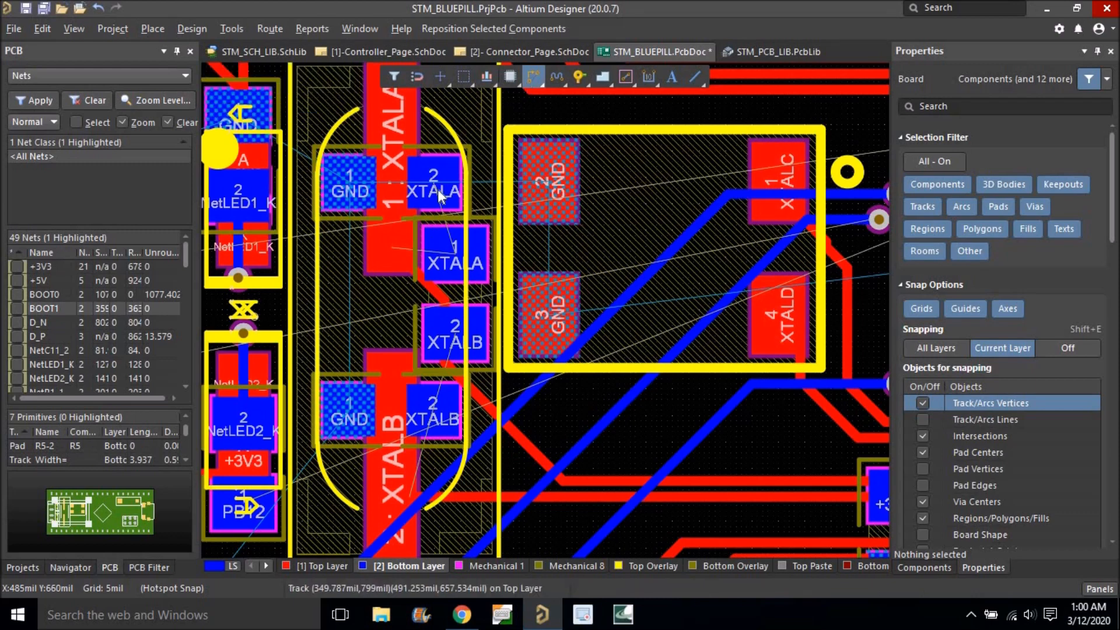
key("ctrl+w")
left_click(437, 189)
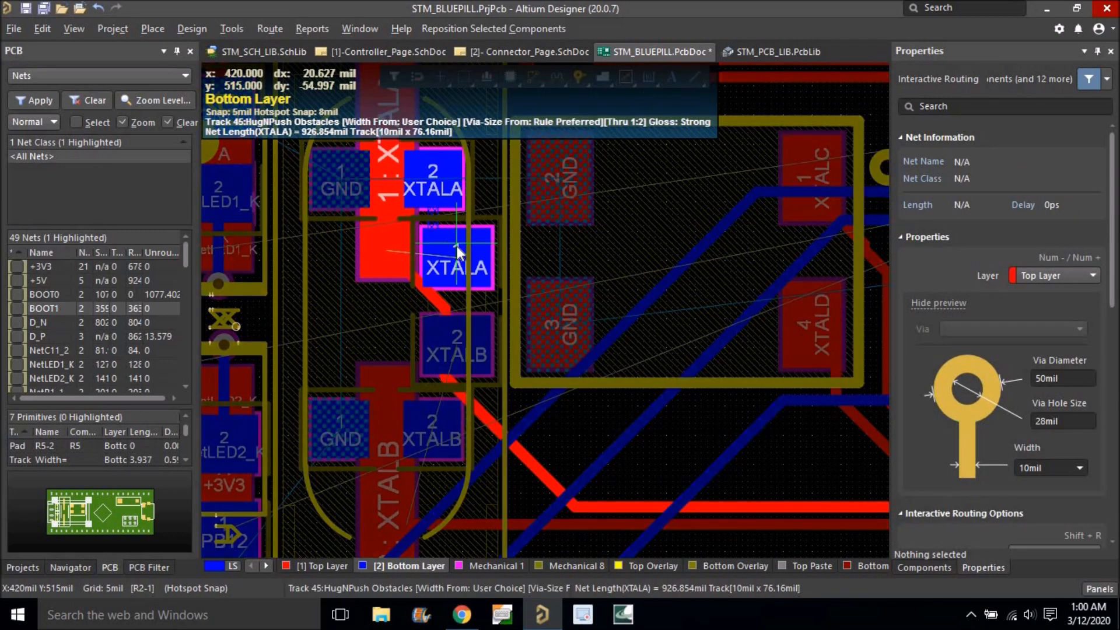
left_click(456, 248)
left_click(434, 417)
left_click(433, 422)
scroll(452, 315, "down", 1, "ctrl")
right_click(445, 339)
Route a 10 mil XTALB track 45 mil long on the Bottom Layer straight down from C6's pad 2.
right_click_drag(431, 297, 420, 111)
scroll(418, 250, "up", 2, "ctrl")
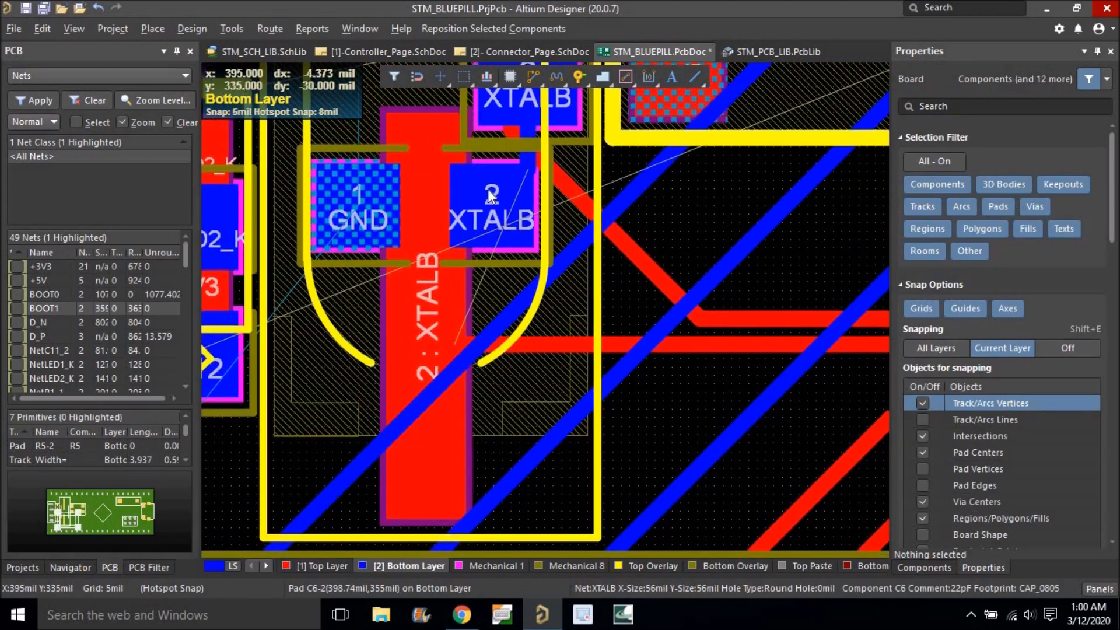
key("ctrl+w")
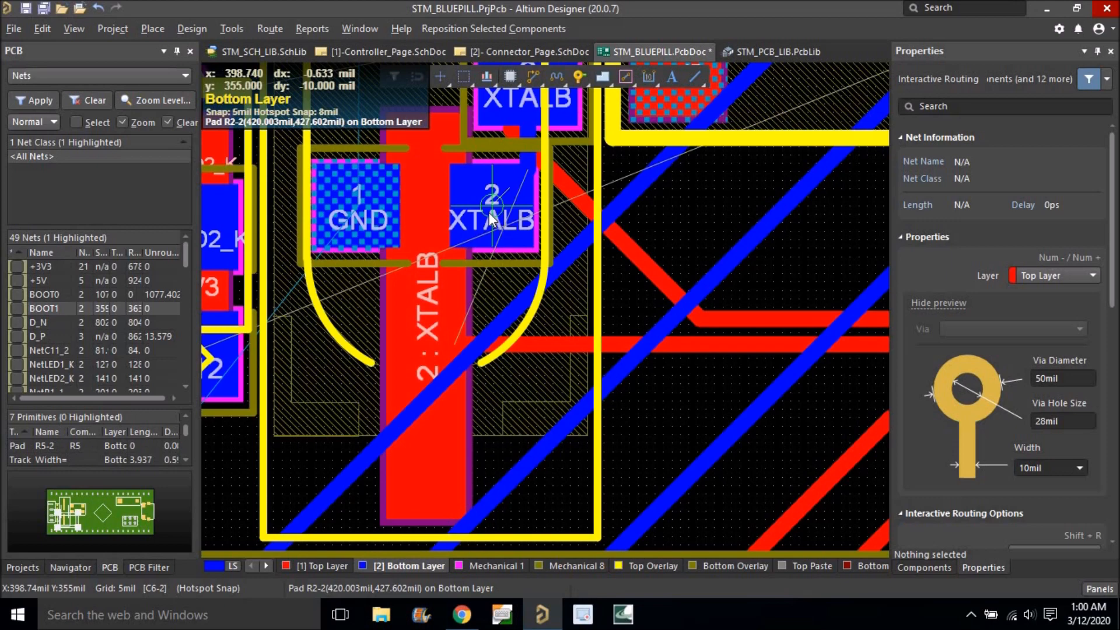
left_click(469, 286)
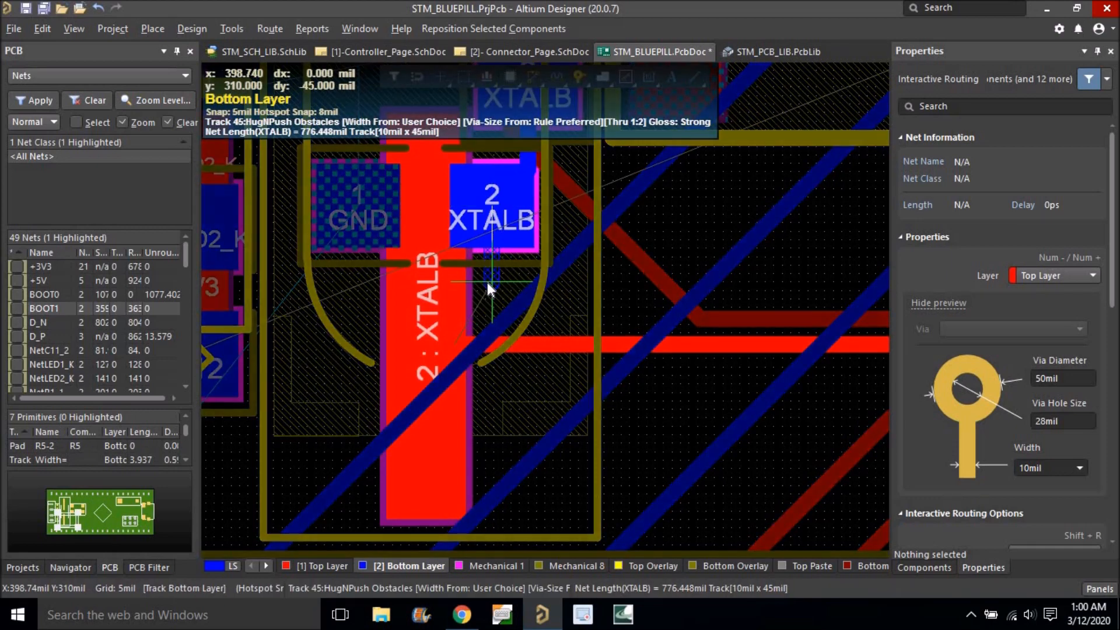
left_click(488, 283)
right_click(488, 283)
right_click(490, 311)
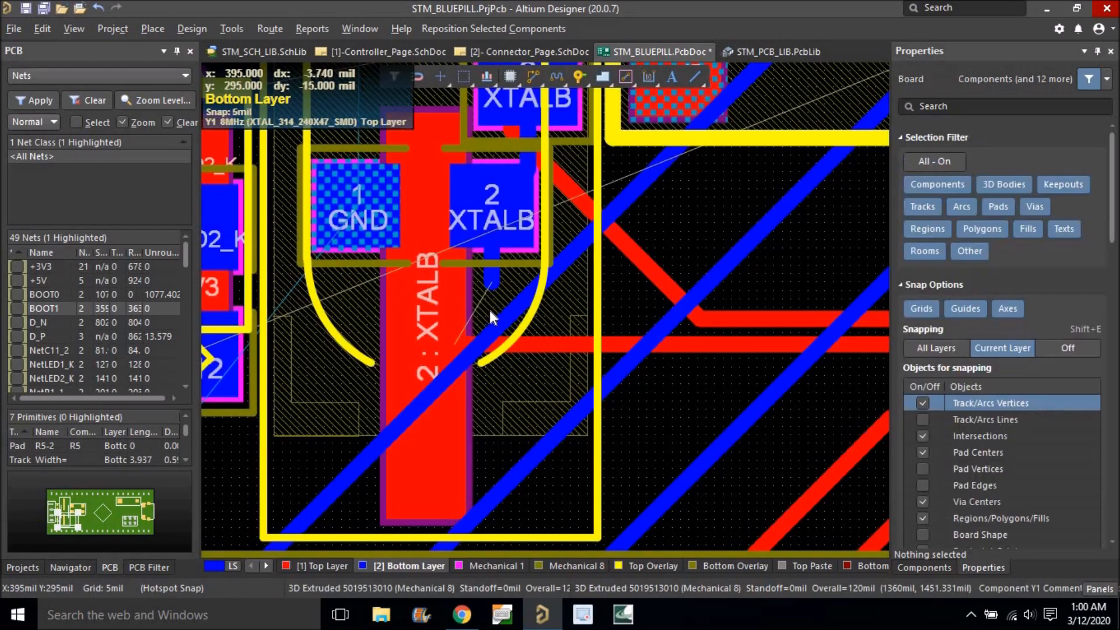
Place a via at the free end of the short XTALB track below C6's pad 2.
key("p")
key("v")
left_click(491, 282)
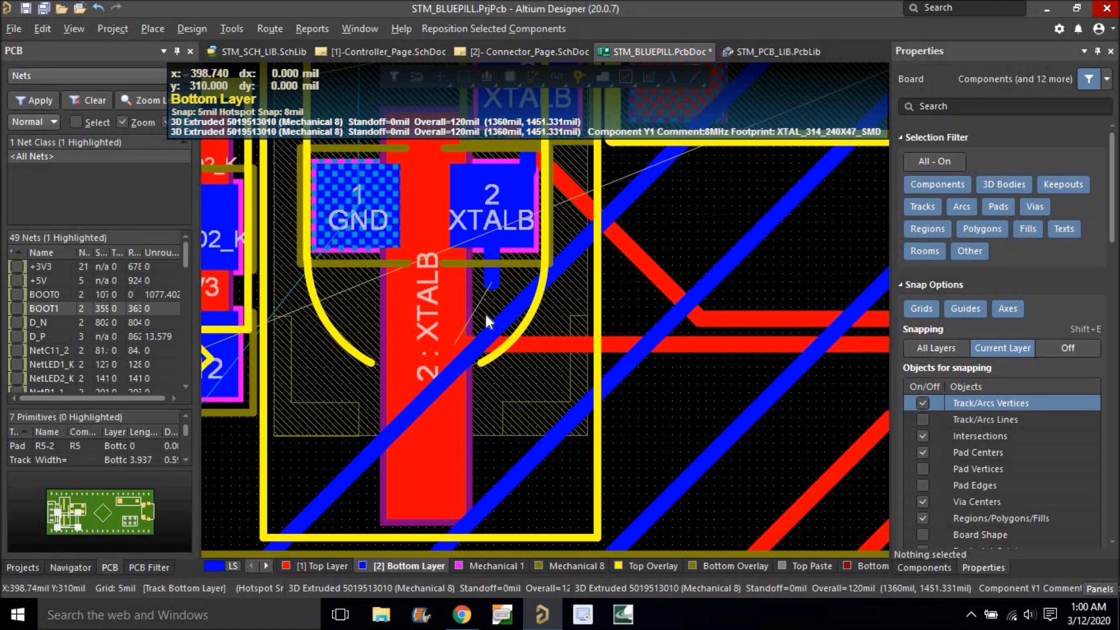
right_click(492, 284)
Route the XTALB connection on the Top Layer from the new via to crystal Y1's pad 2.
left_click(300, 560)
key("ctrl+w")
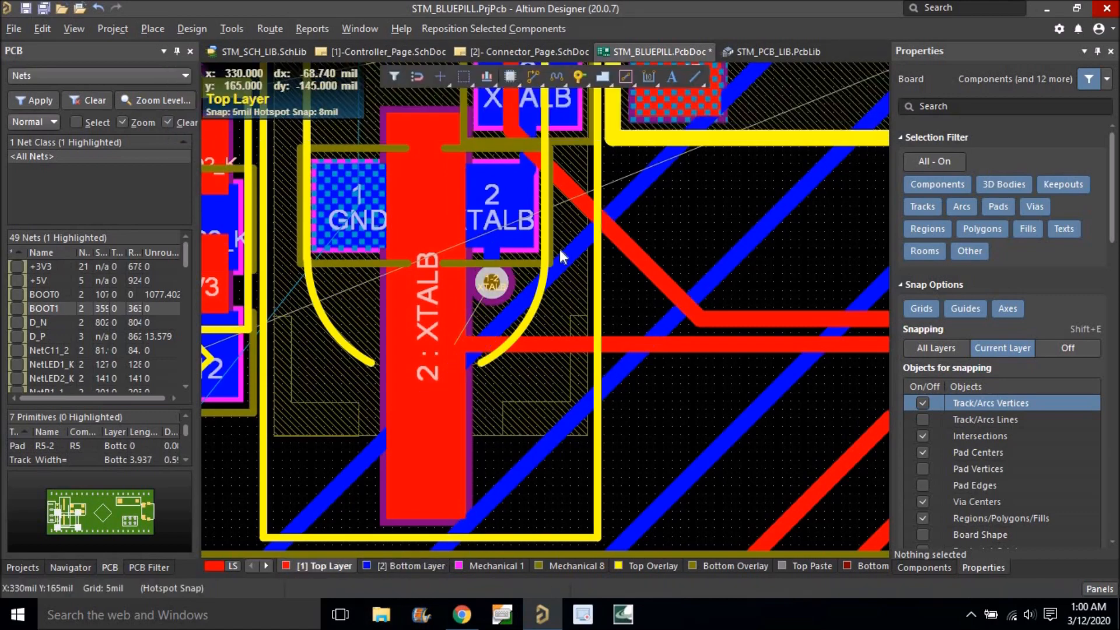
scroll(489, 279, "up", 1, "ctrl")
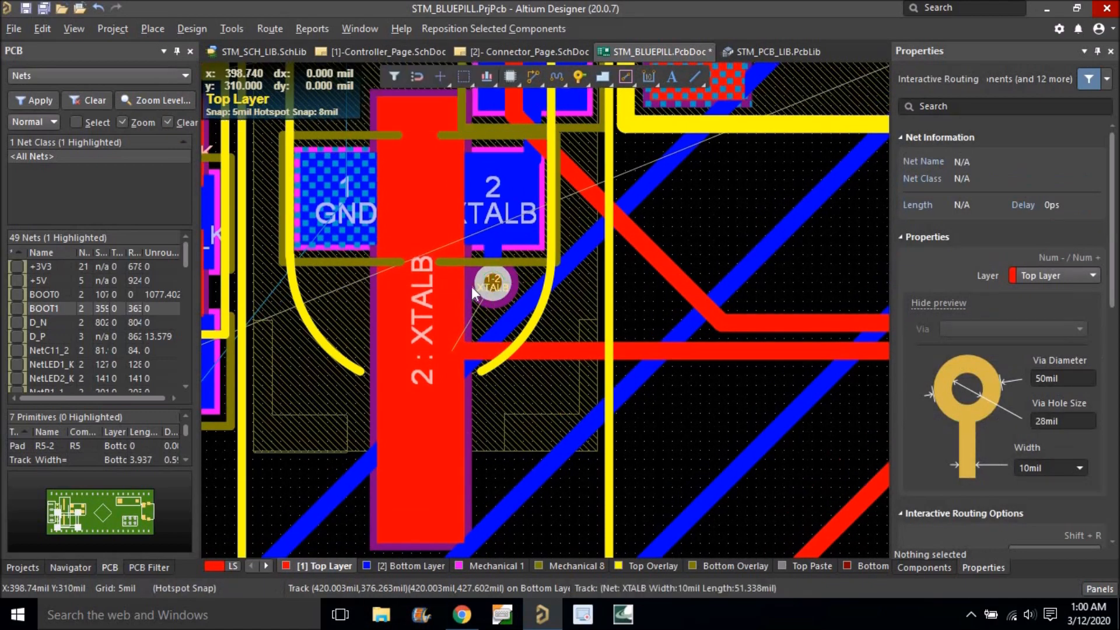
right_click(445, 304)
scroll(448, 312, "down", 5, "ctrl")
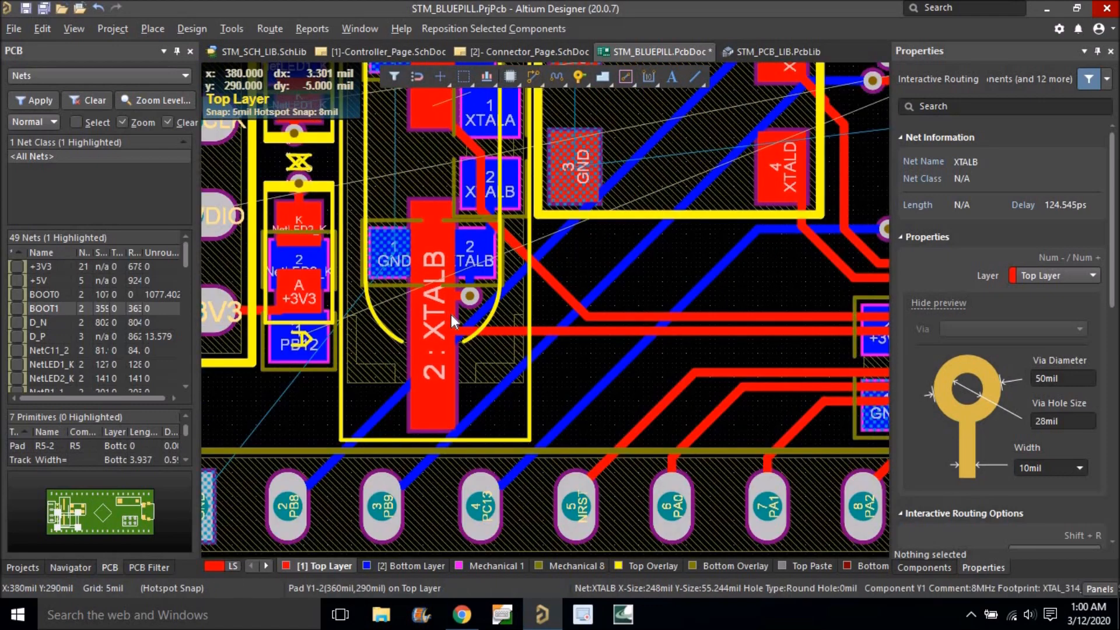
Route a 10 mil XTALA track about 40 mil long on the Bottom Layer straight up from C5's pad 2.
scroll(456, 168, "up", 5, "ctrl")
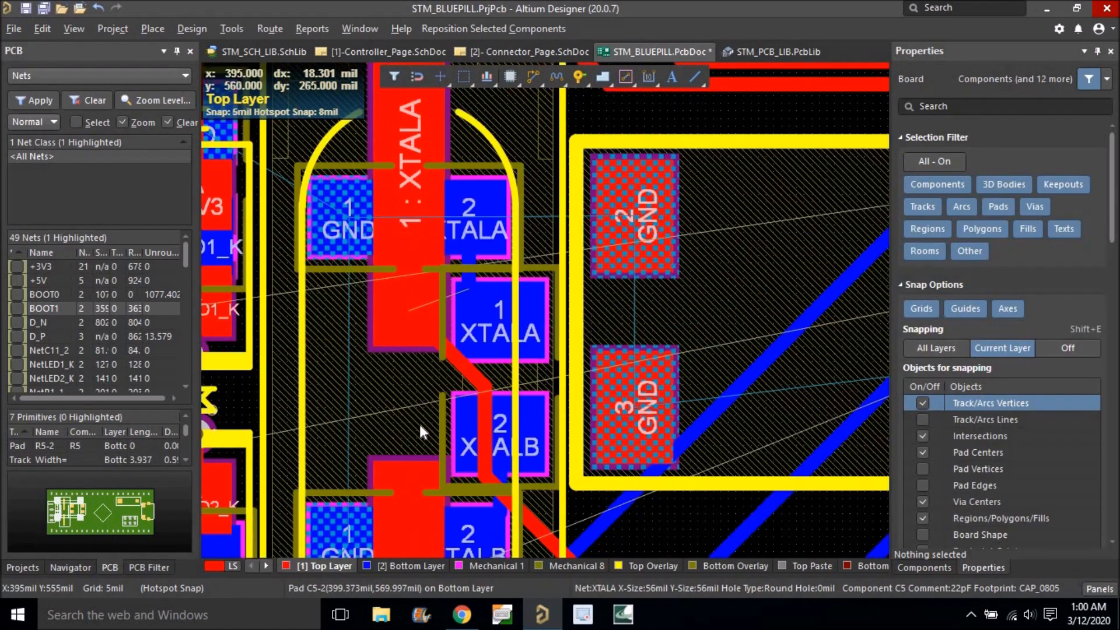
left_click(365, 566)
left_click(530, 75)
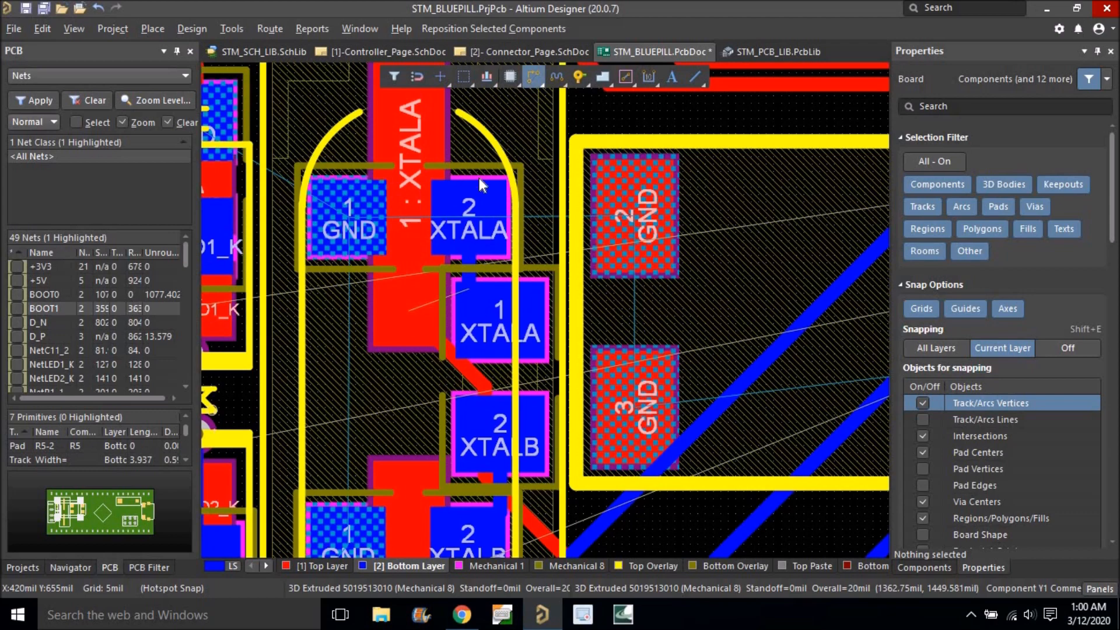
left_click(470, 211)
left_click(471, 156)
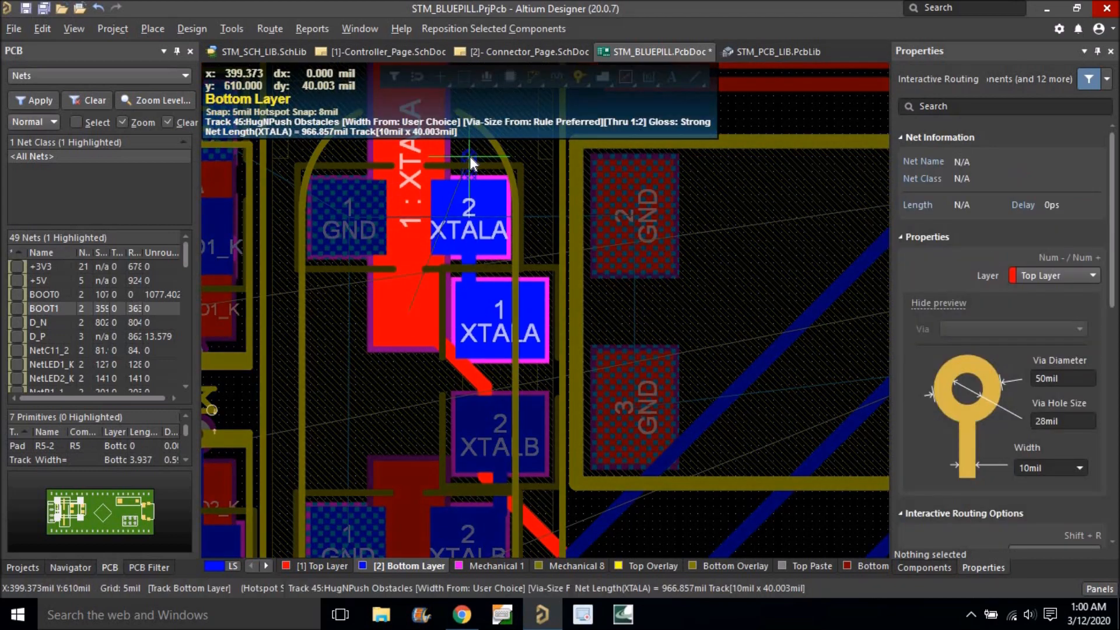
right_click(470, 156)
right_click(471, 157)
Place a via at the free end of the short XTALA track above C5's pad 2.
key("p")
key("v")
left_click(470, 156)
right_click(470, 156)
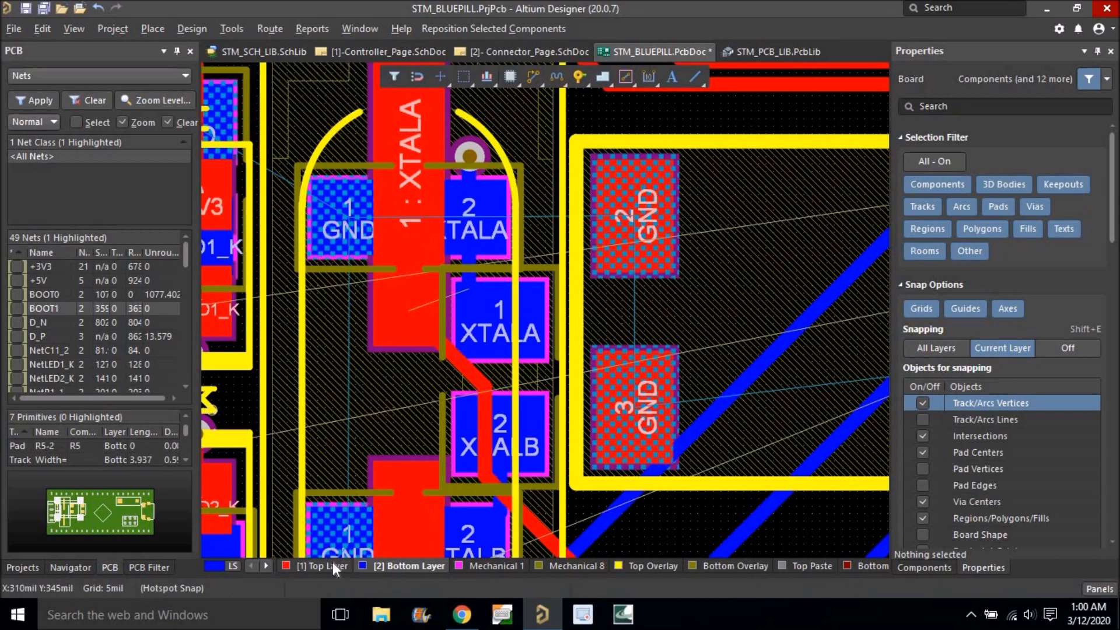
Route the XTALA connection on the Top Layer from the new via to crystal Y1's pad 1.
left_click(332, 563)
left_click(531, 76)
left_click(466, 158)
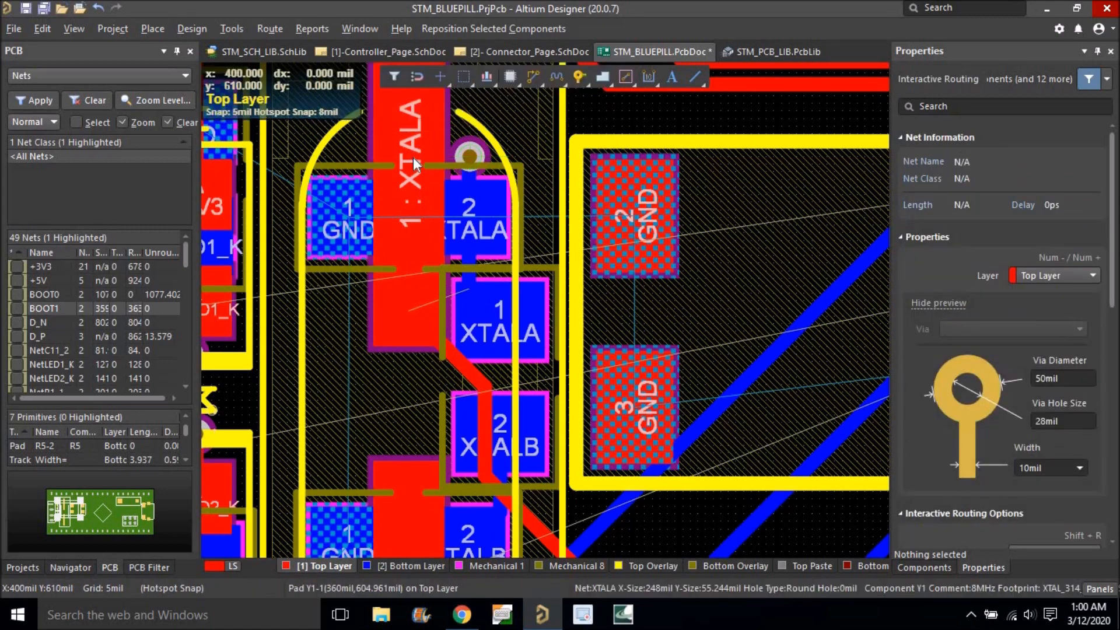
left_click(415, 159)
scroll(448, 198, "down", 5, "ctrl")
right_click(463, 263)
Examine the remaining unrouted connections across the board and around the microcontroller with Mechanical 1 in single-layer view.
right_click(459, 275)
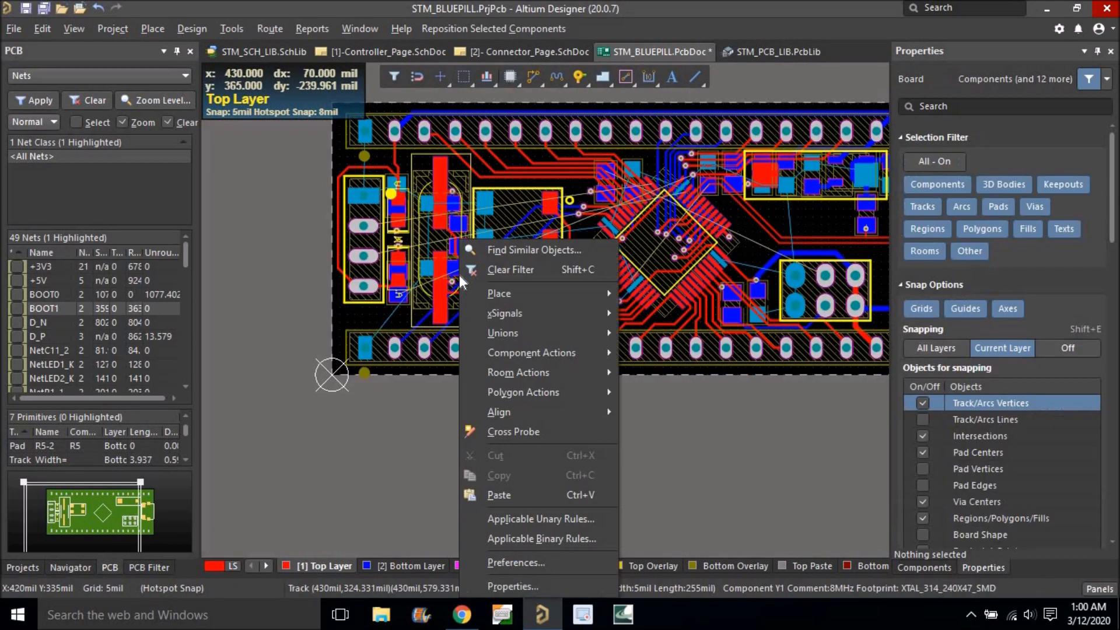
left_click(374, 492)
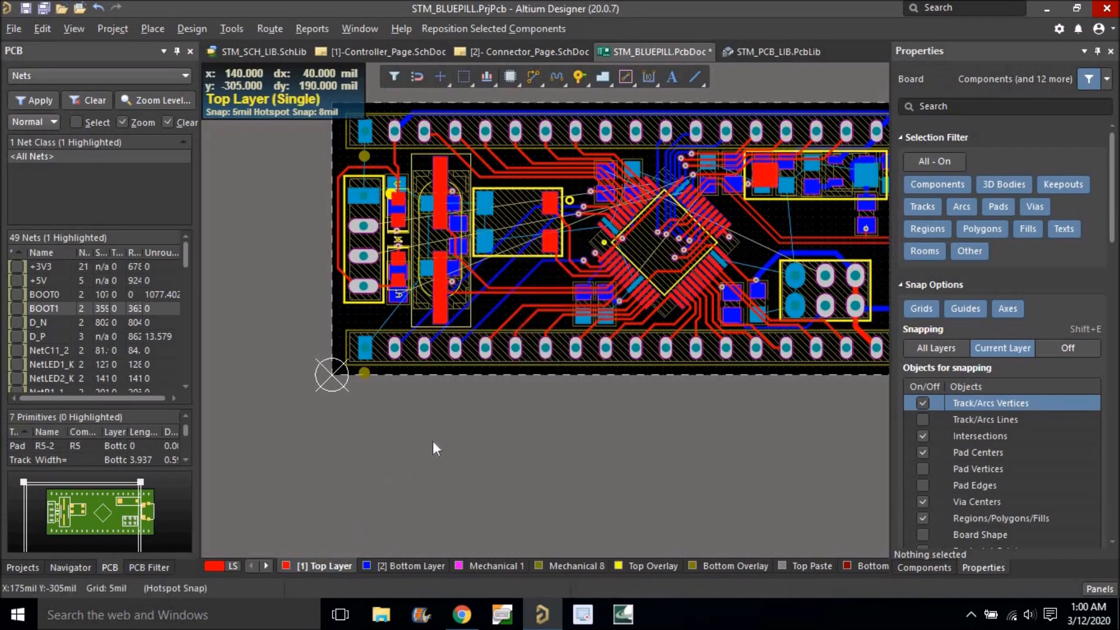
left_click(456, 566)
right_click_drag(569, 443, 483, 471)
scroll(499, 452, "down", 3, "ctrl")
scroll(690, 362, "up", 6, "ctrl")
right_click_drag(544, 304, 577, 335)
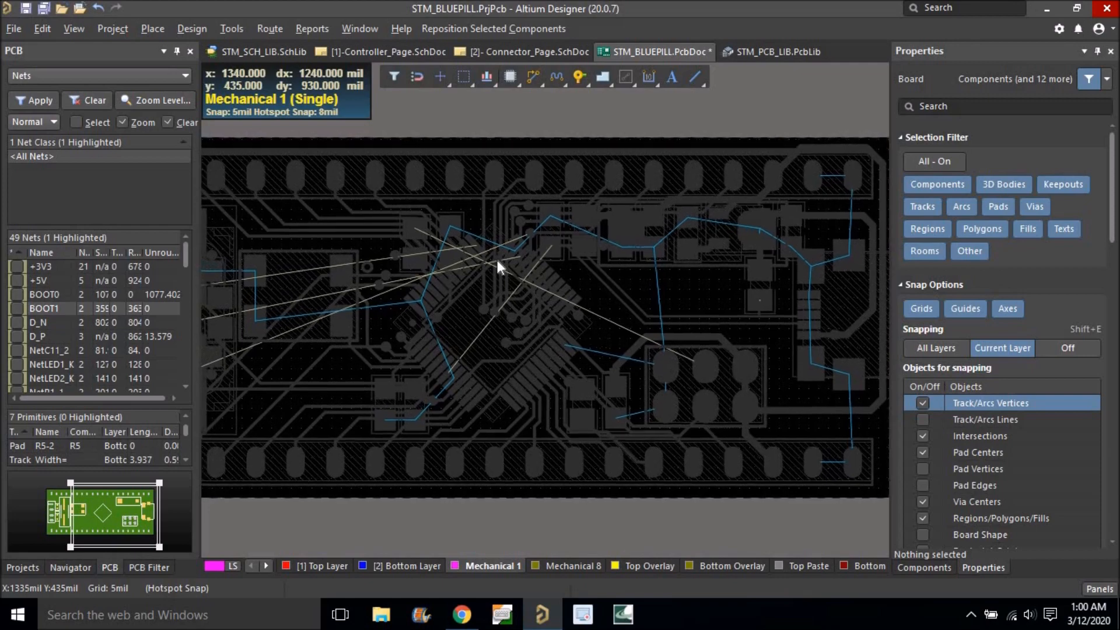
right_click_drag(446, 260, 450, 281)
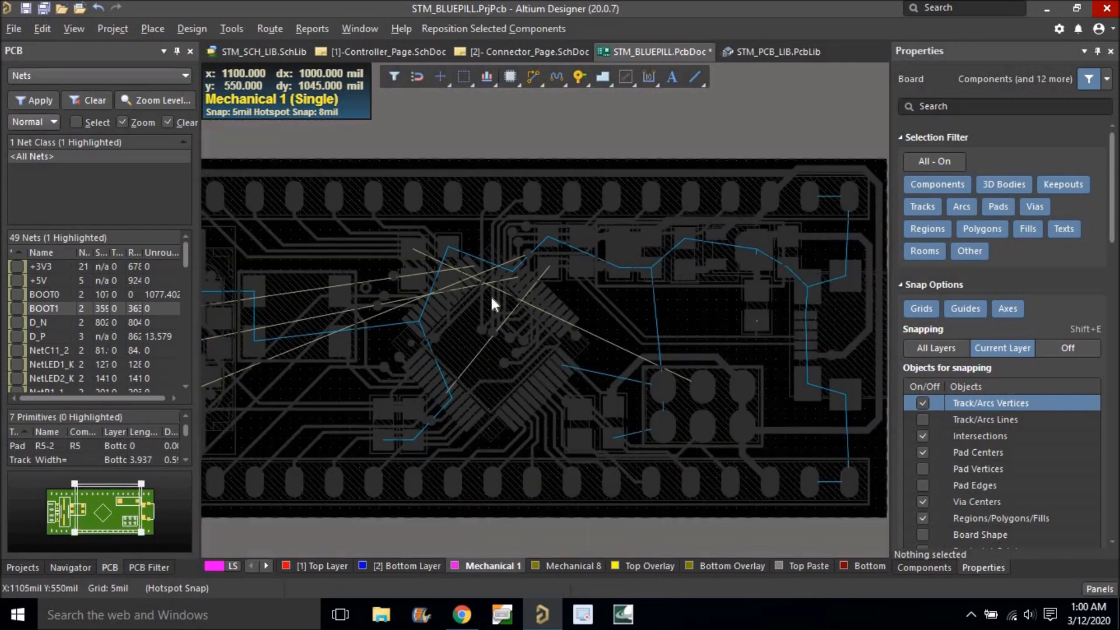
right_click_drag(453, 338, 505, 317)
scroll(563, 261, "up", 3, "ctrl")
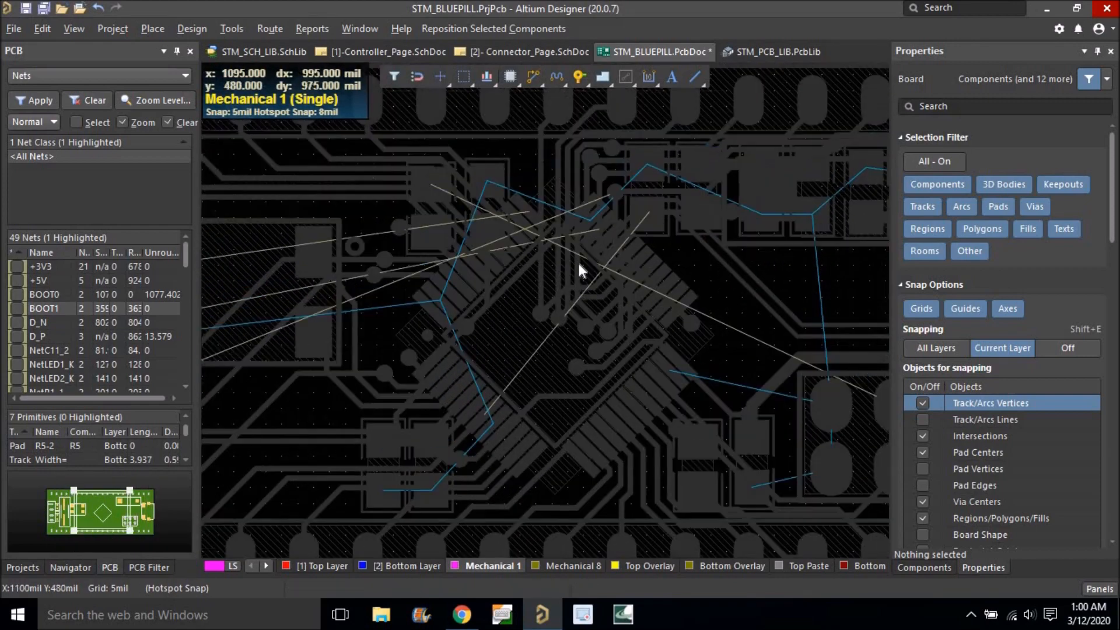
key("shift+s")
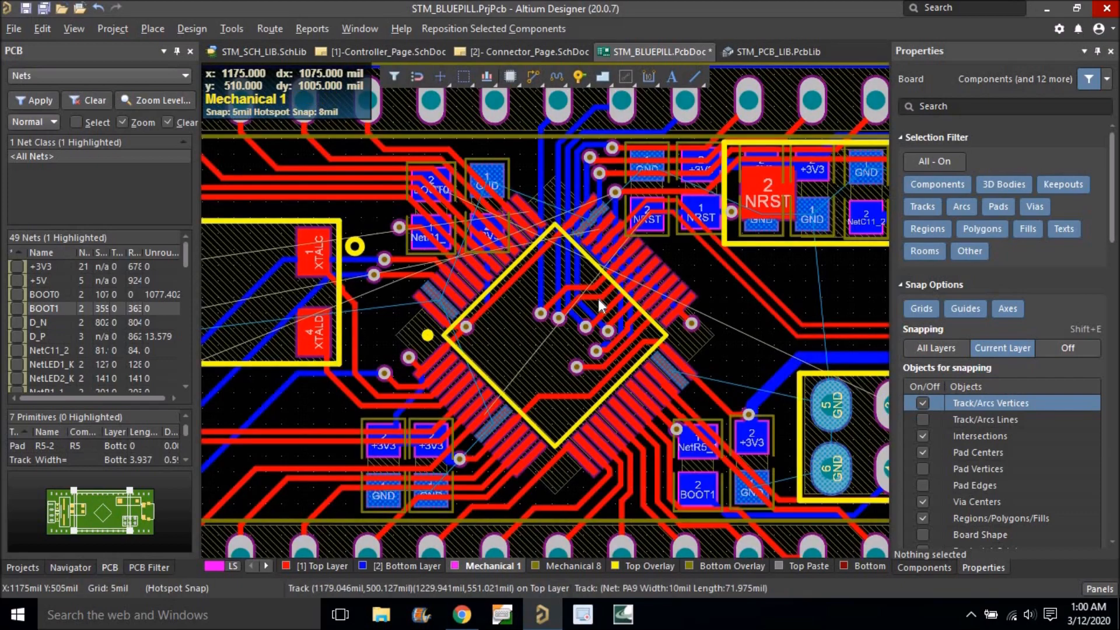
Highlight the NRST net and examine its unrouted connection between C7's pad 2 and the microcontroller's NRST pin.
left_click(656, 225, "ctrl")
scroll(655, 225, "up", 2, "ctrl")
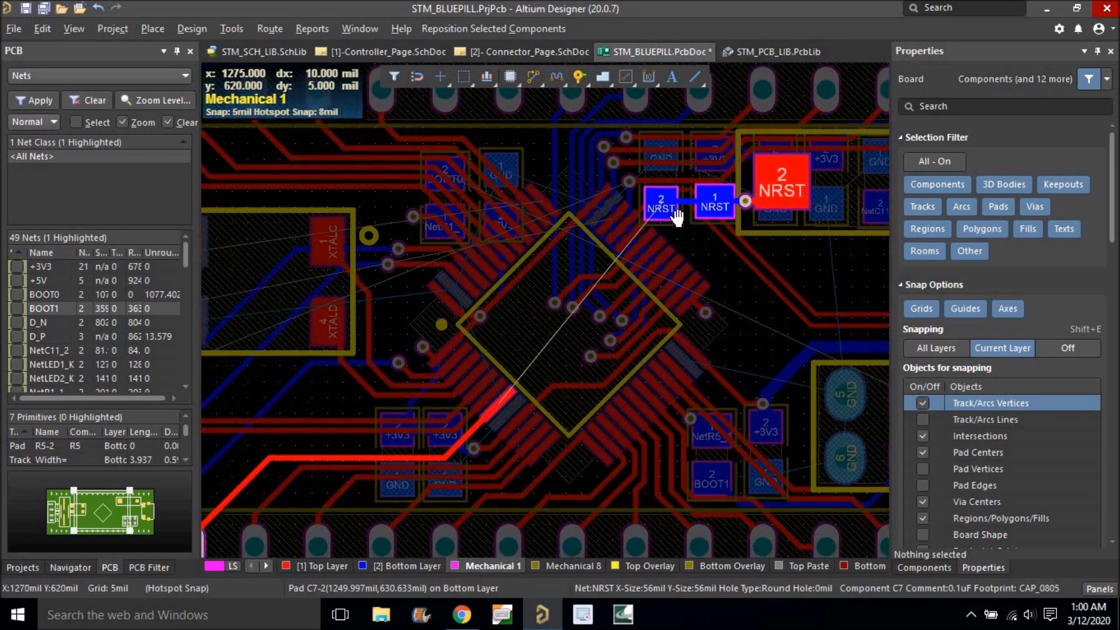
right_click_drag(692, 170, 744, 207)
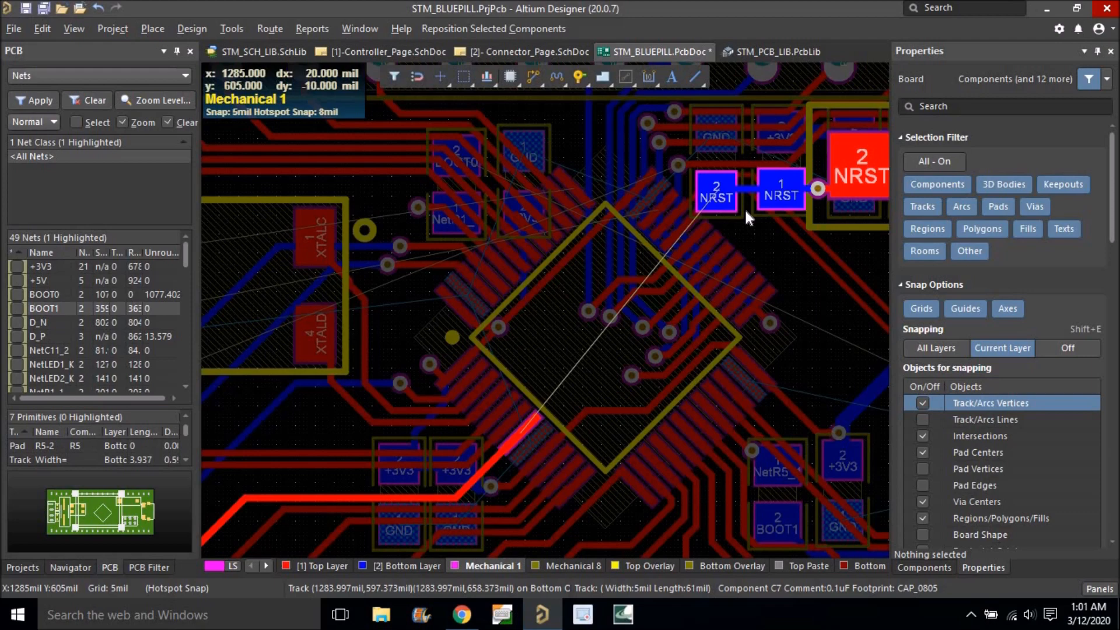
scroll(752, 203, "up", 3, "ctrl")
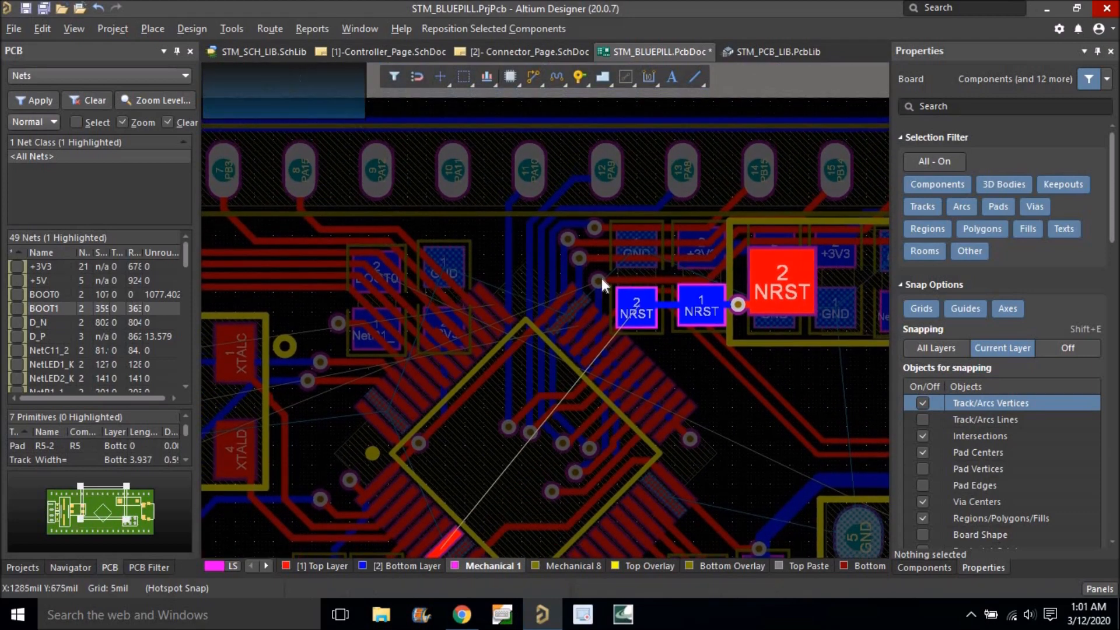
scroll(600, 279, "up", 1, "ctrl")
left_click(600, 279)
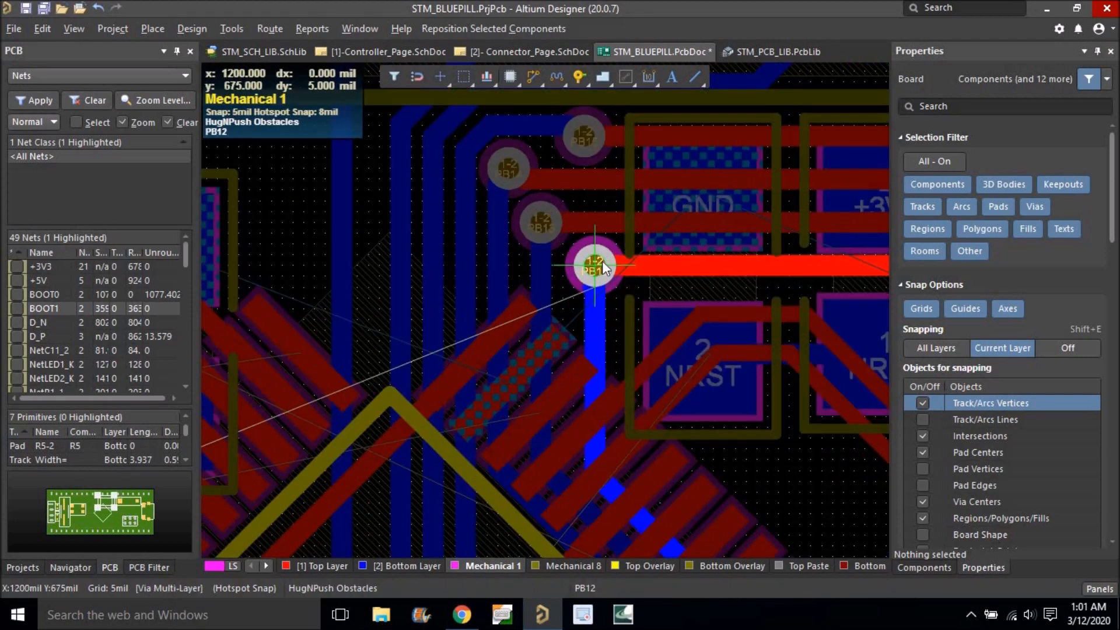
scroll(613, 235, "down", 2, "ctrl")
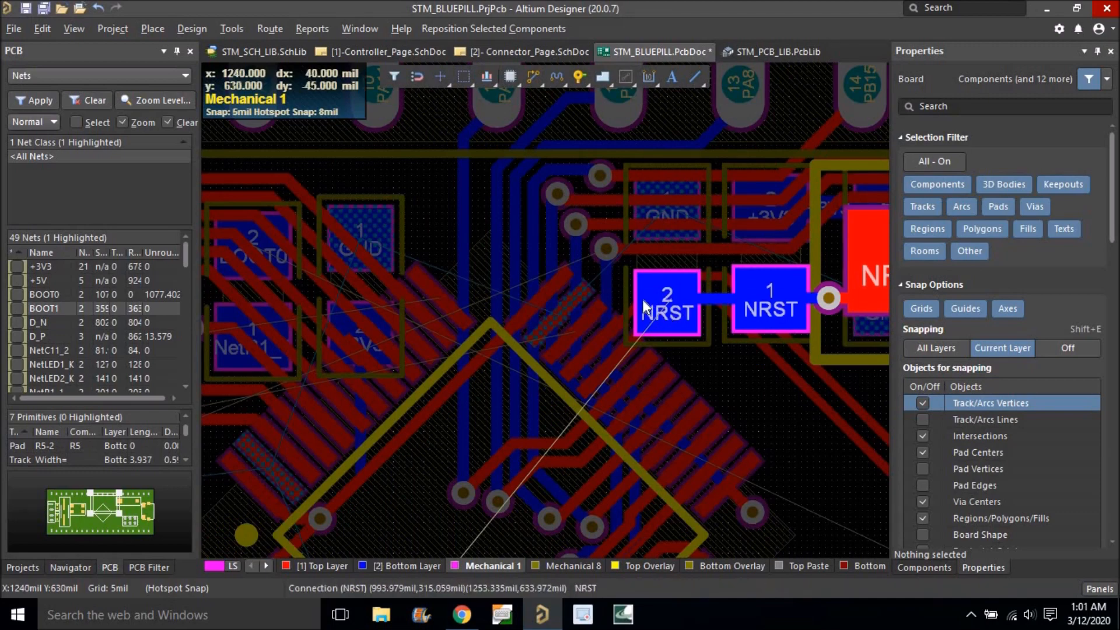
right_click_drag(473, 183, 520, 158)
scroll(521, 160, "down", 2, "ctrl")
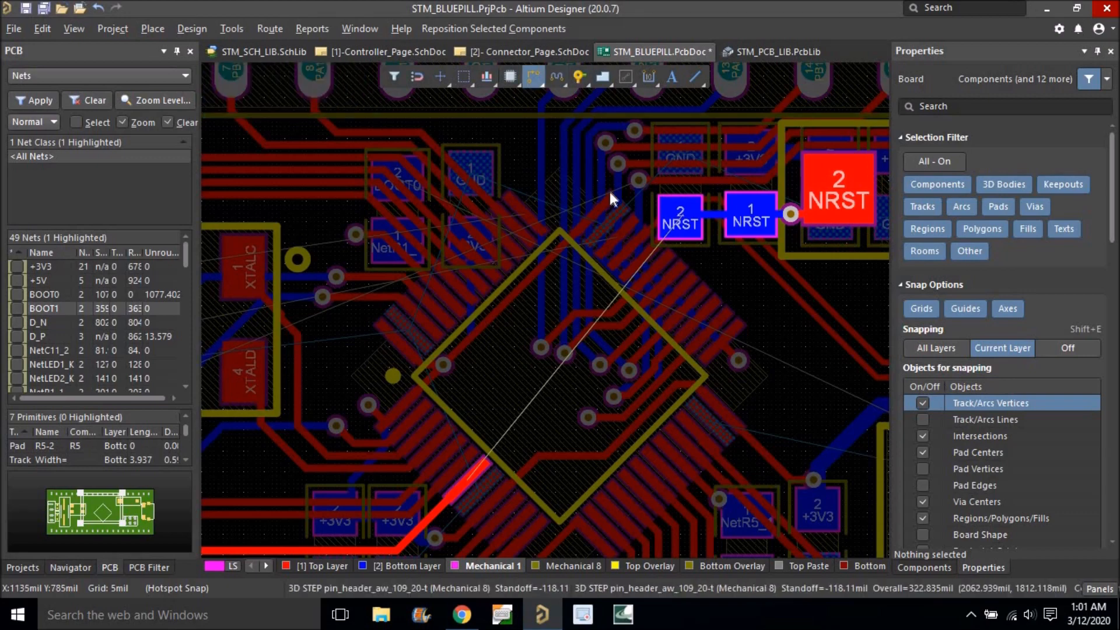
scroll(633, 209, "up", 1, "ctrl")
left_click(685, 227)
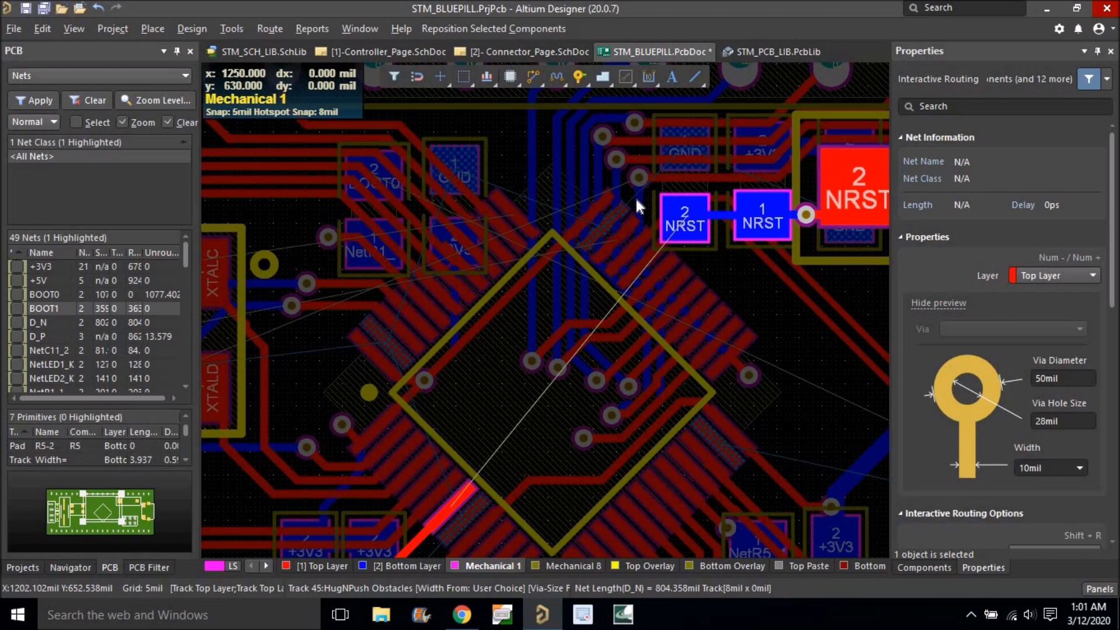
right_click(705, 243)
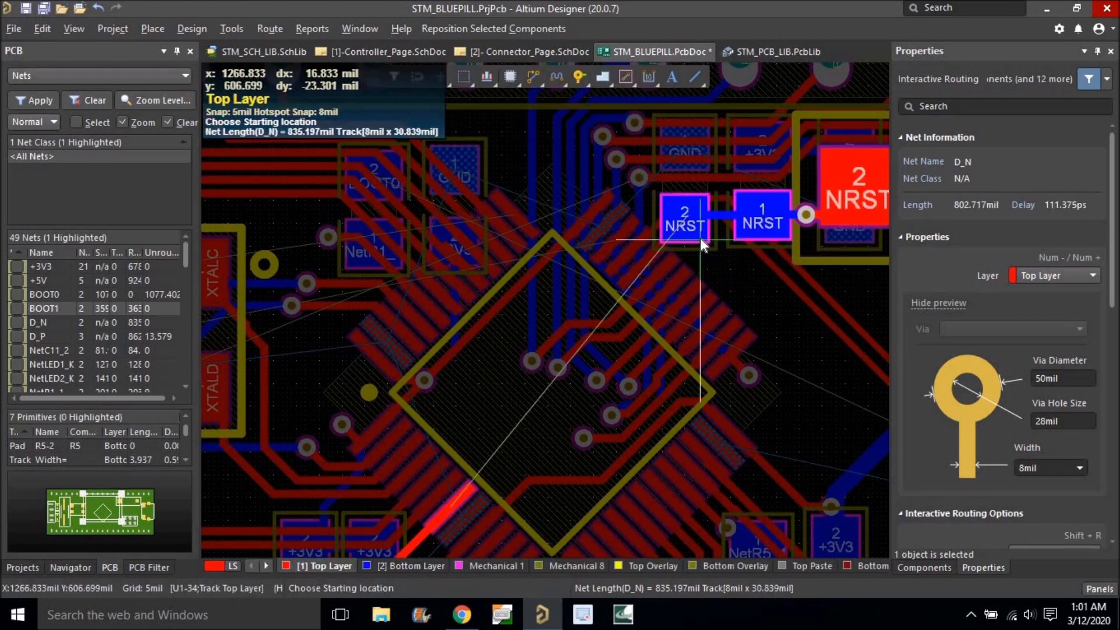
right_click(745, 339)
Start an NRST track at the via beside SW1's pad 2 and switch the route to the Top Layer.
left_click(389, 565)
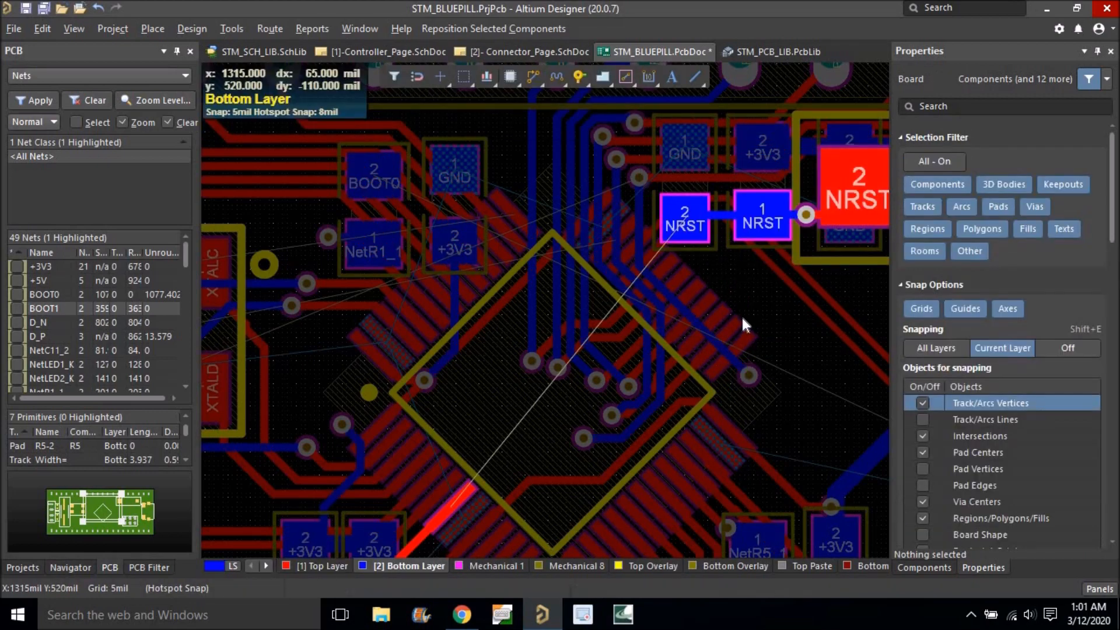
right_click_drag(743, 318, 616, 339)
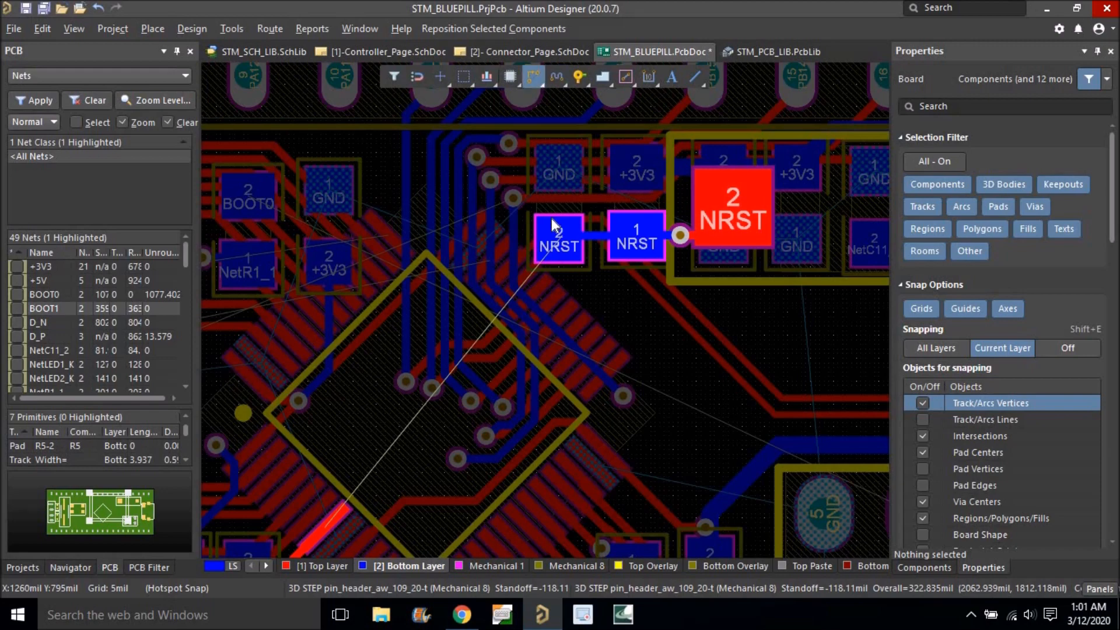
scroll(551, 218, "up", 1, "ctrl")
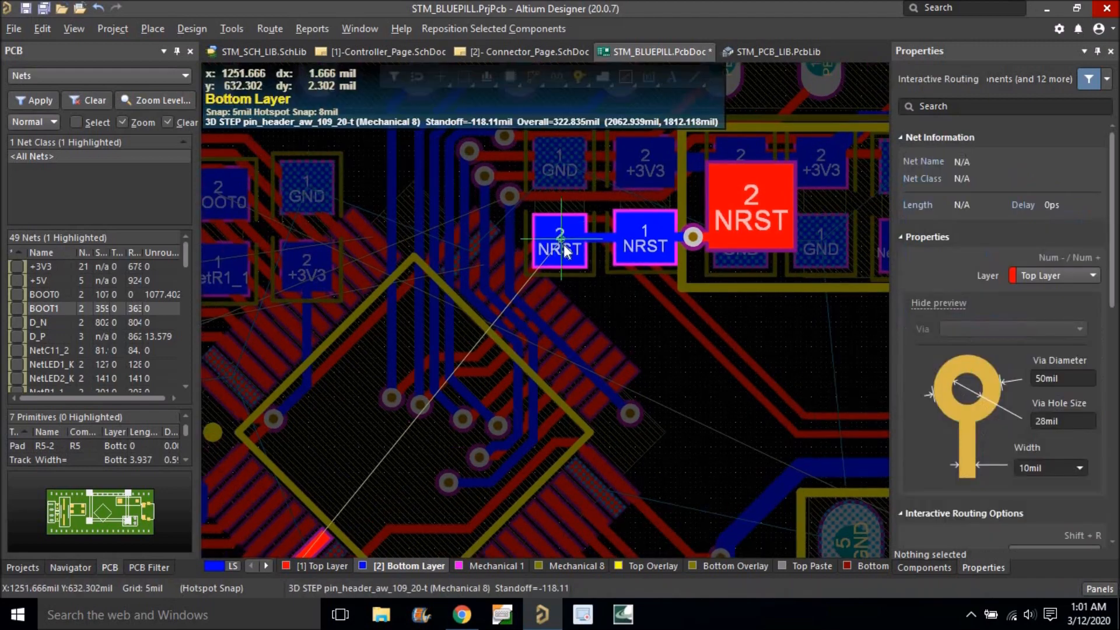
left_click(692, 238)
scroll(667, 217, "up", 1, "ctrl")
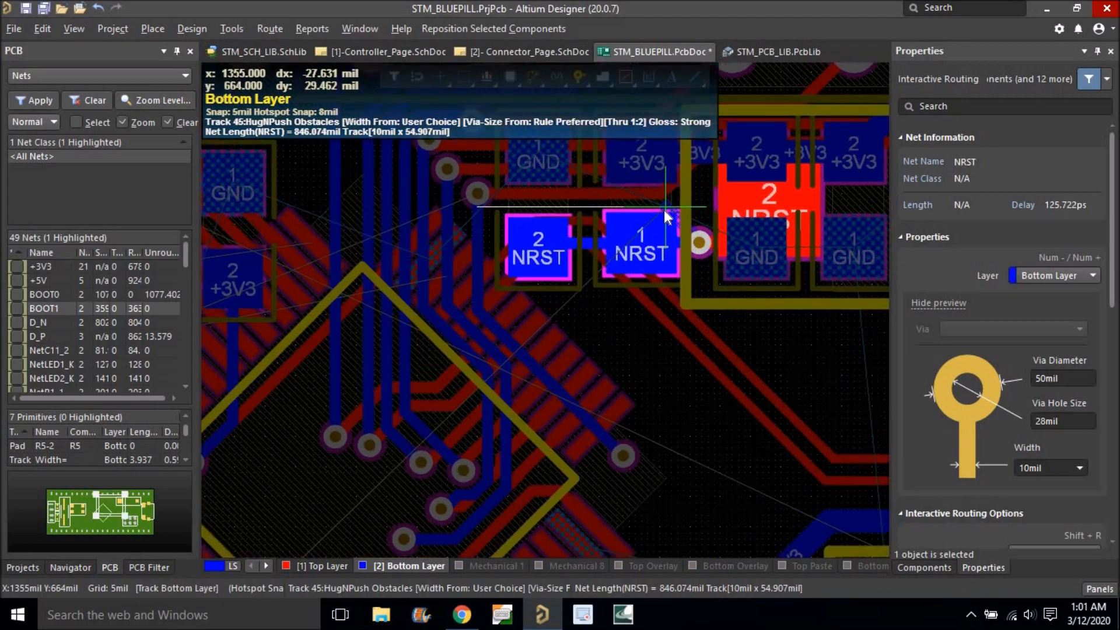
key("asterisk")
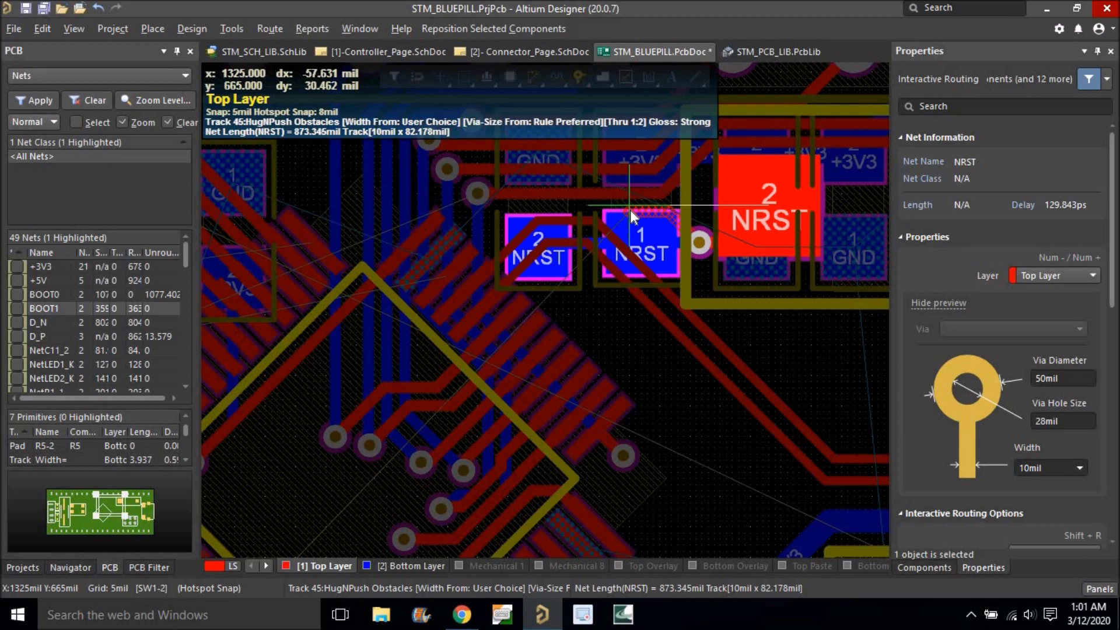
Try to set the width of the NRST track being routed to 8 mil.
key("Tab")
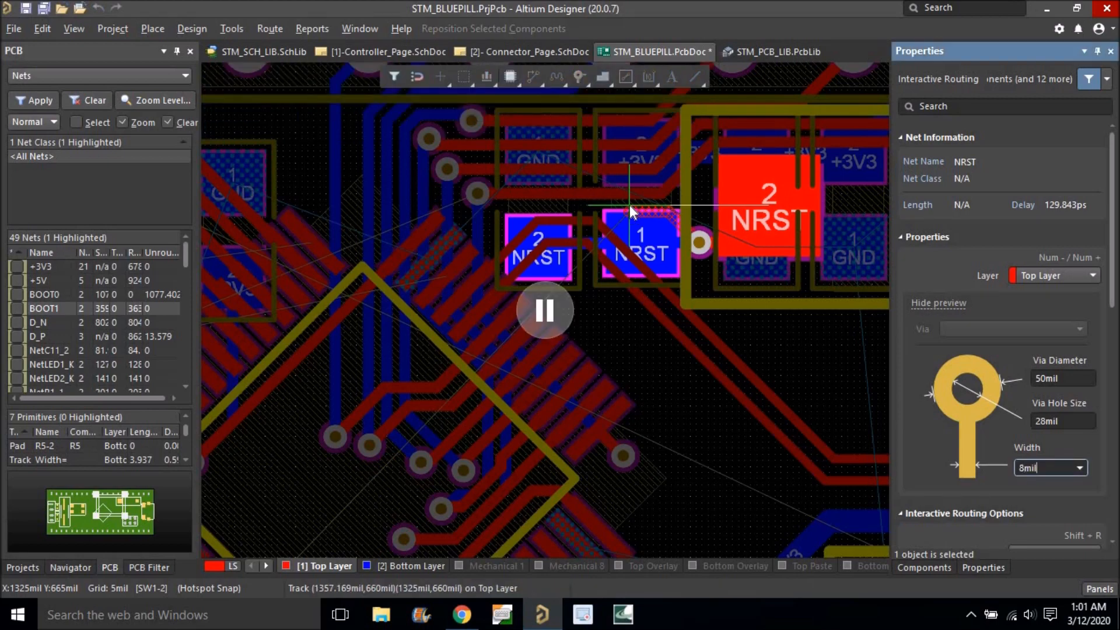
key("Return")
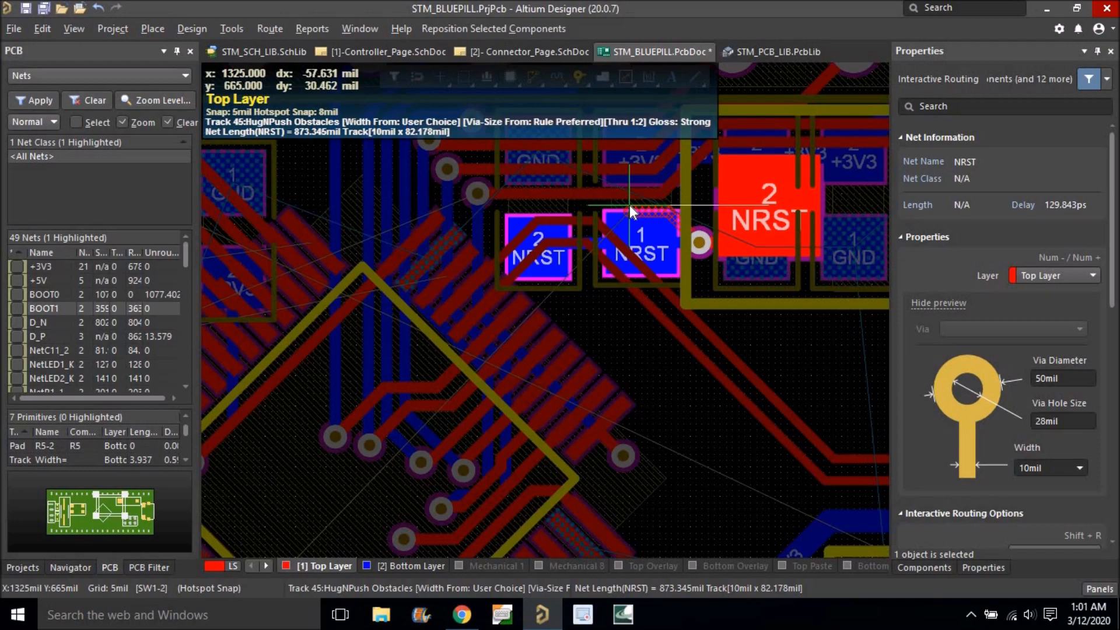
key("Tab")
type("8mil")
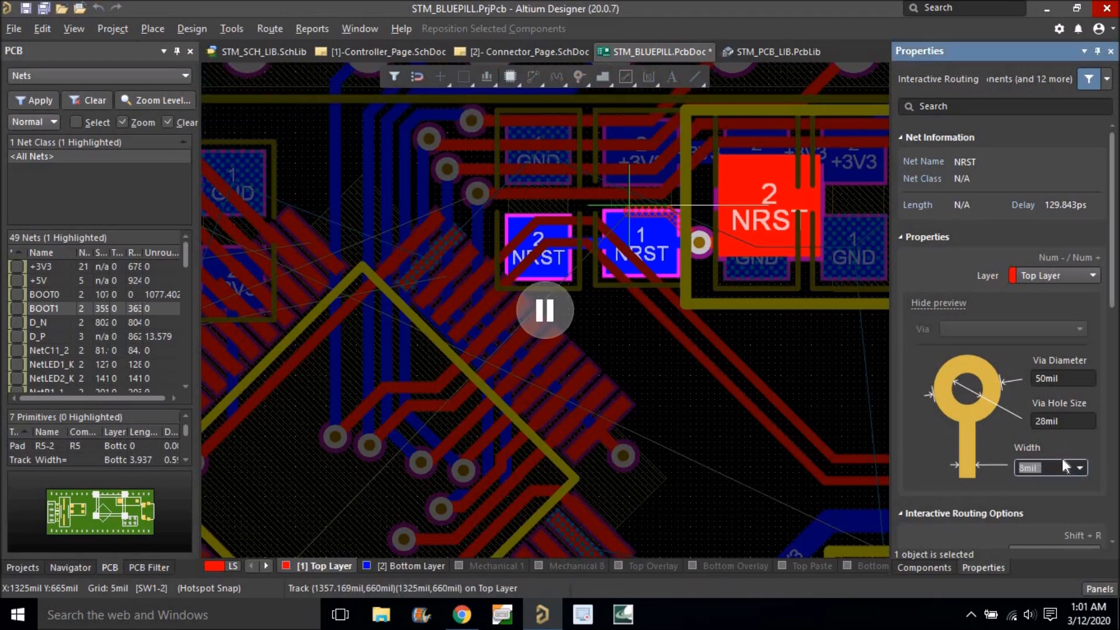
key("Return")
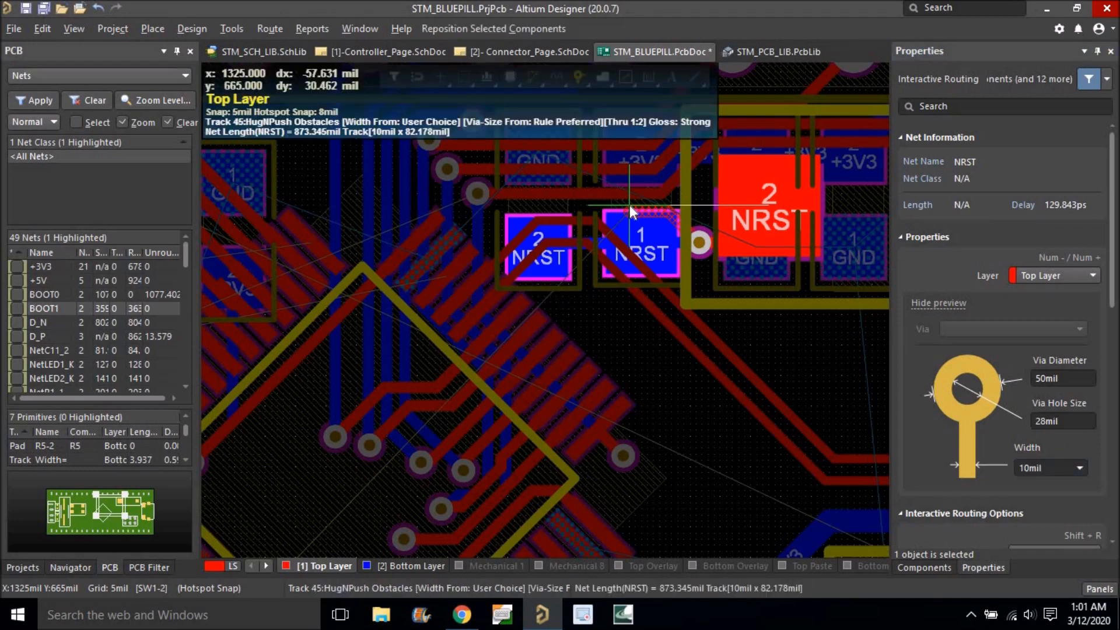
Pause routing and set the minimum width in the Width routing rule to 8 mil for both layers.
key("Tab")
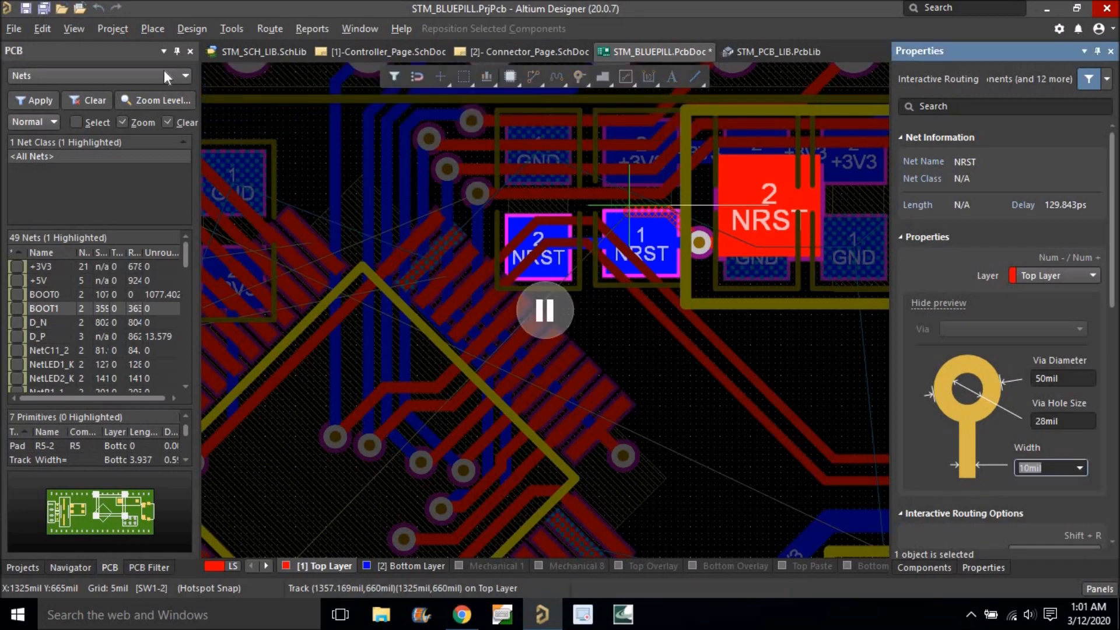
left_click(191, 29)
left_click(217, 91)
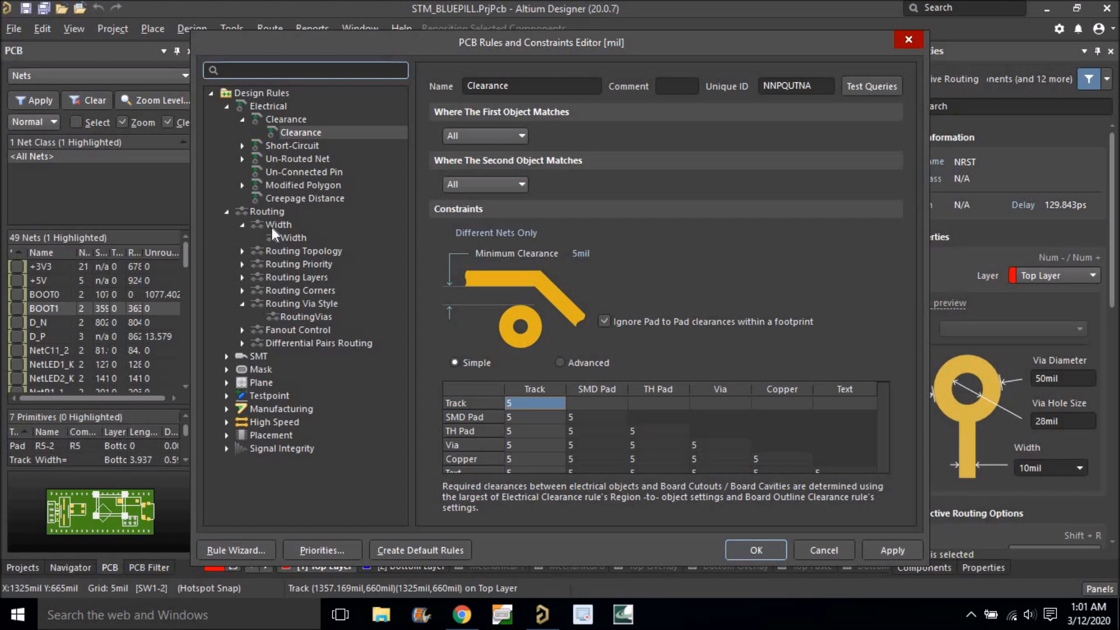
left_click(288, 238)
left_click(510, 209)
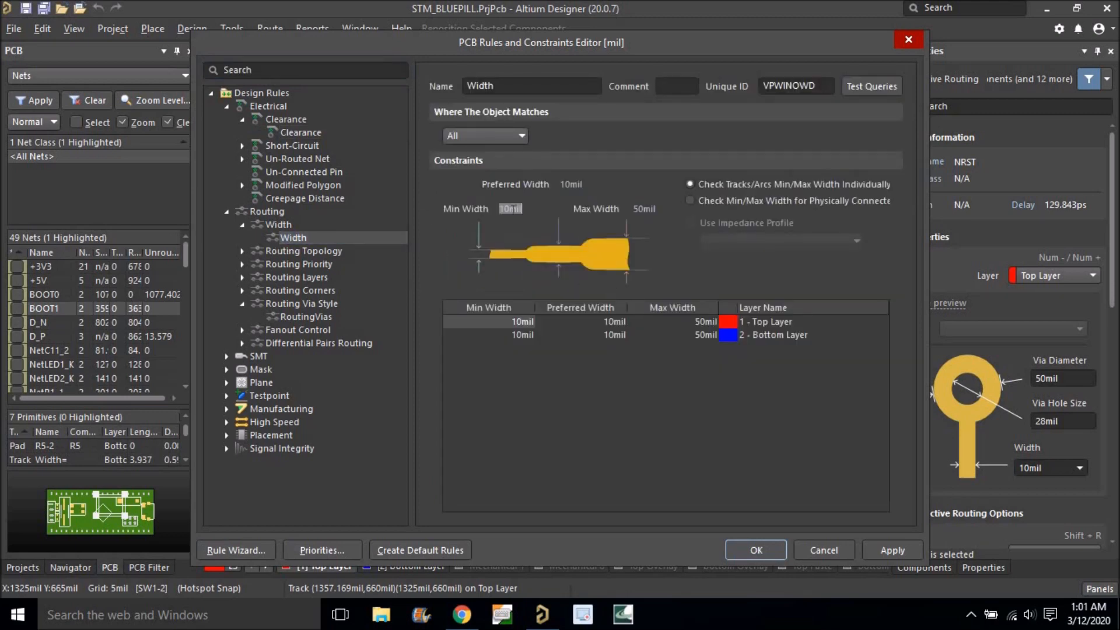
key("Tab")
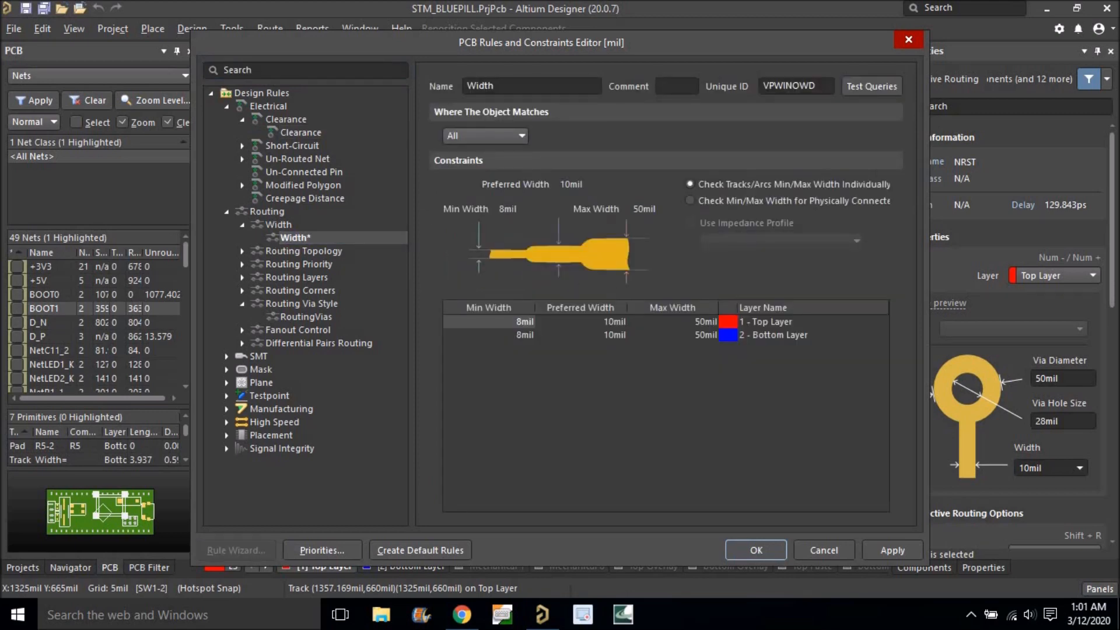
left_click(745, 554)
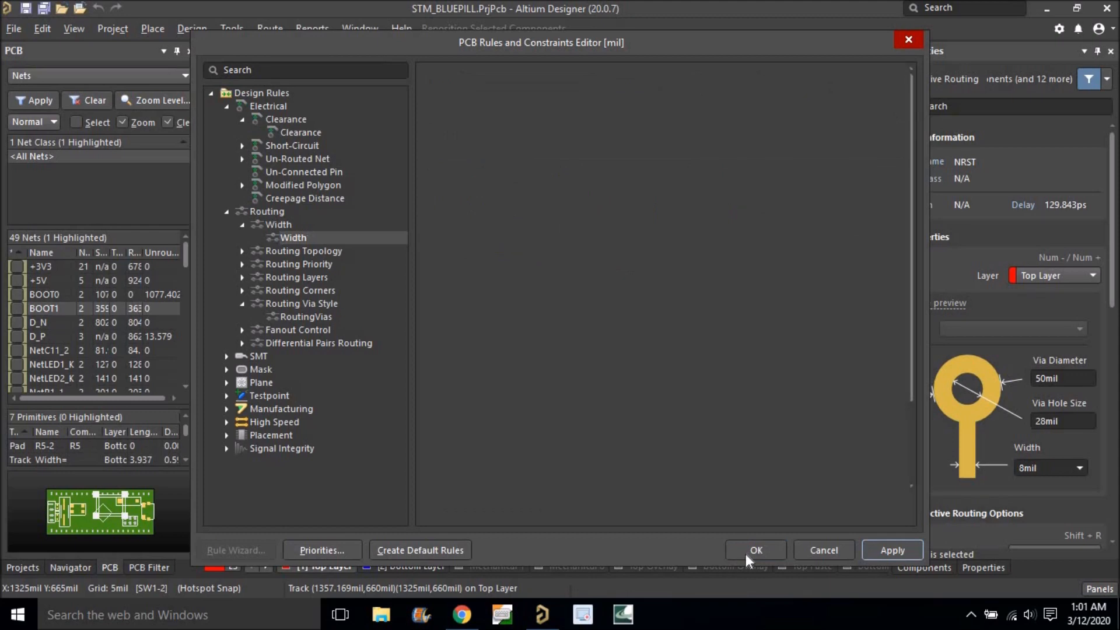
Route NRST on the Top Layer, 8 mil wide and about 363 mil long, past C7 to the free spot above U1's pin 37.
left_click(557, 306)
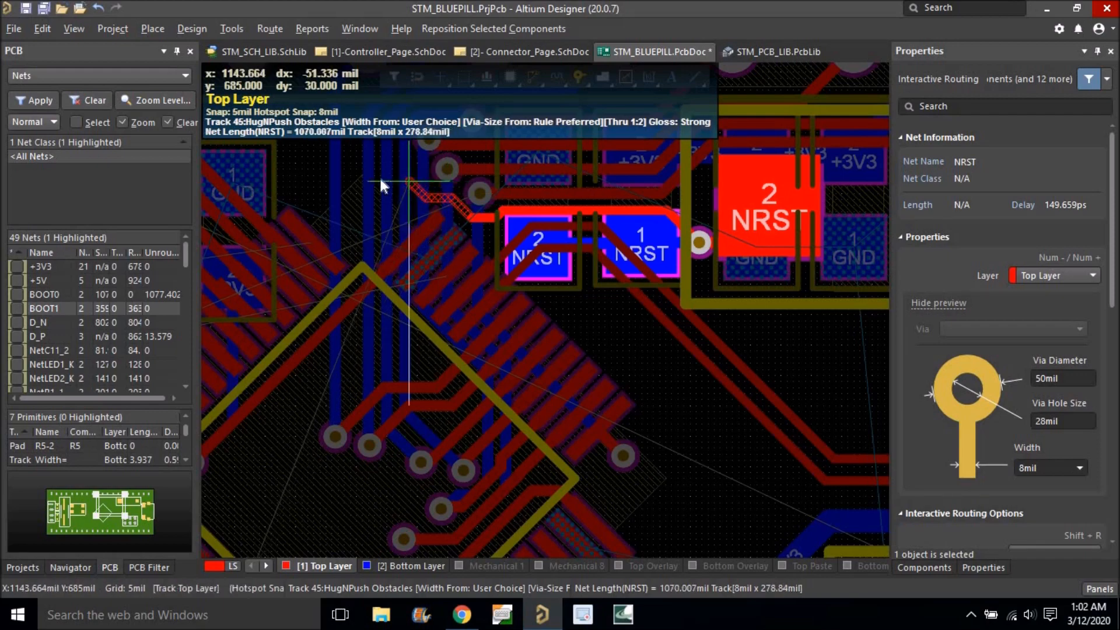
left_click(401, 197)
scroll(400, 197, "down", 2, "ctrl")
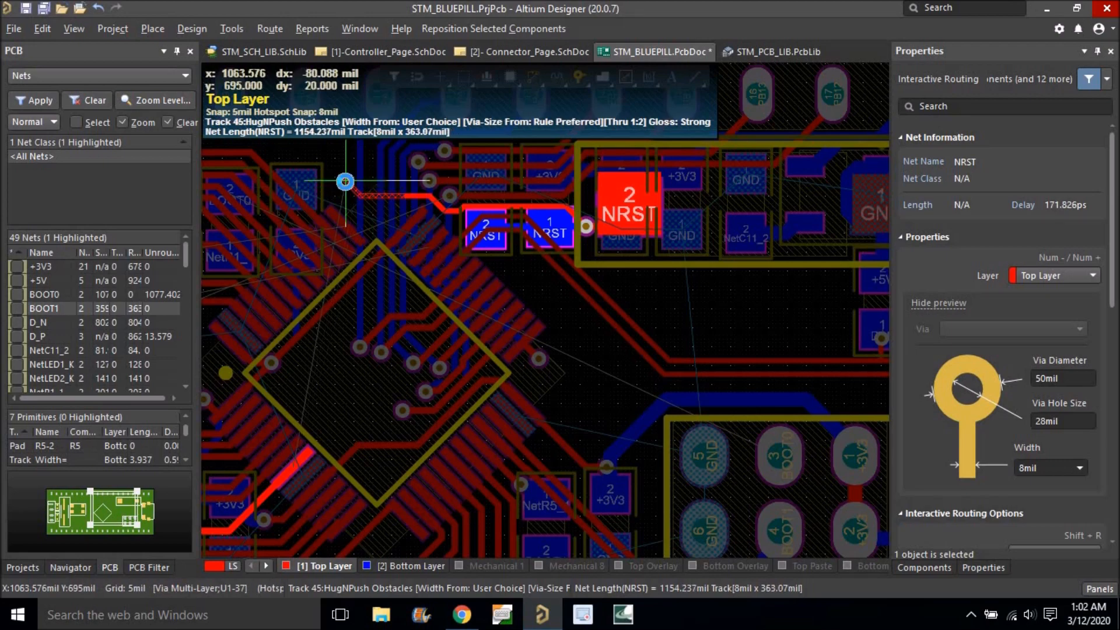
left_click(346, 181)
right_click(346, 181)
right_click(341, 171)
Place a via at the free end of the NRST Top Layer track above U1's pin 37.
right_click_drag(403, 206, 548, 256)
scroll(488, 233, "up", 2, "ctrl")
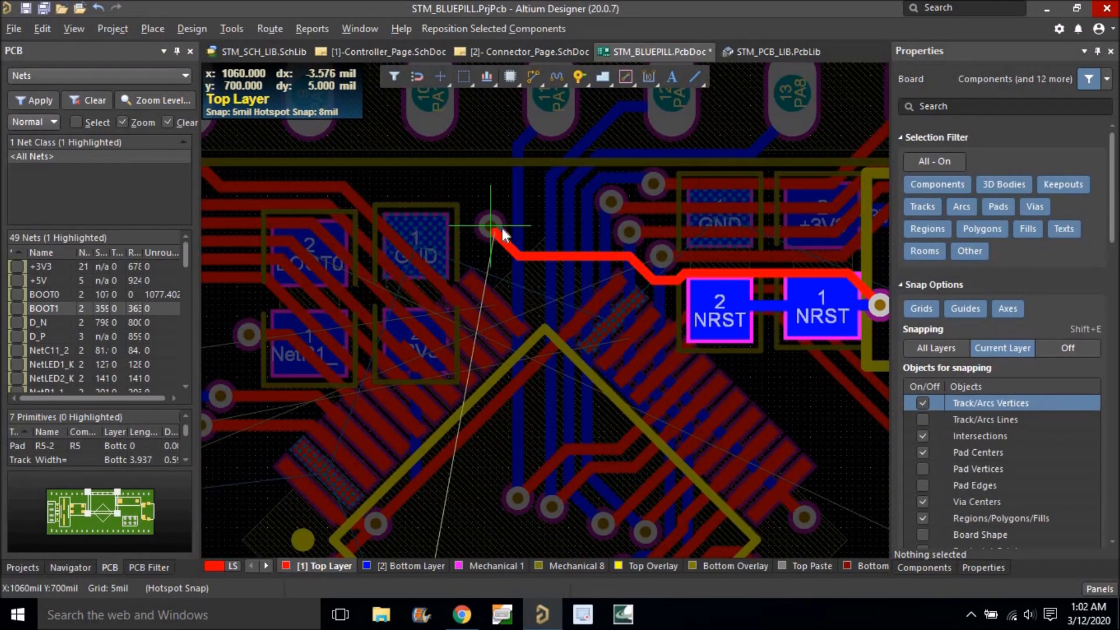
scroll(489, 232, "up", 1, "ctrl")
scroll(484, 230, "down", 2, "ctrl")
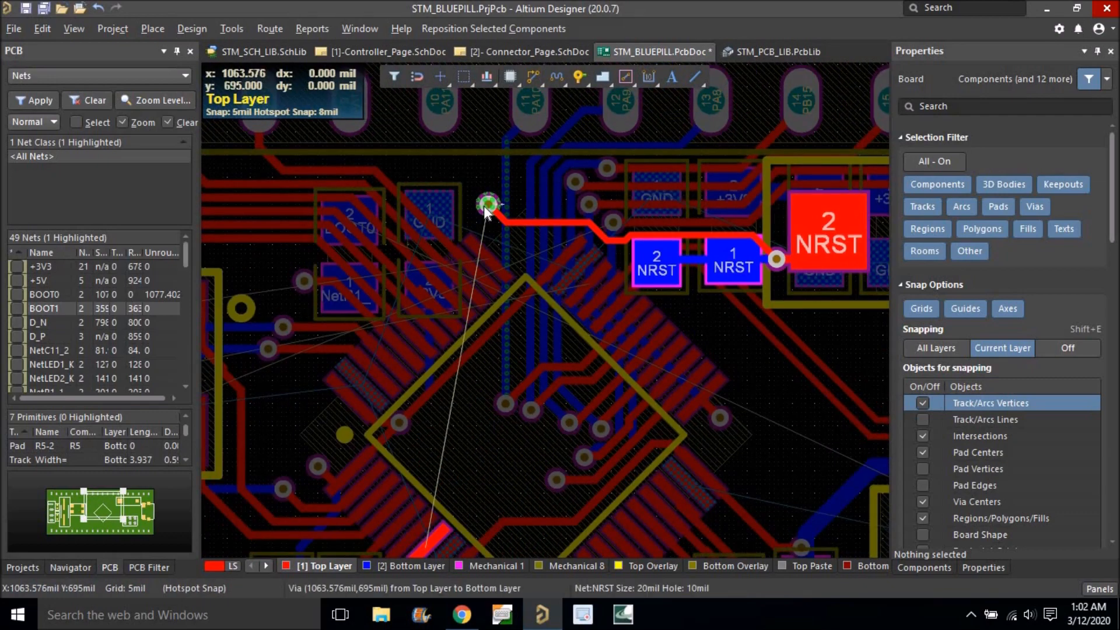
scroll(486, 201, "up", 3, "ctrl")
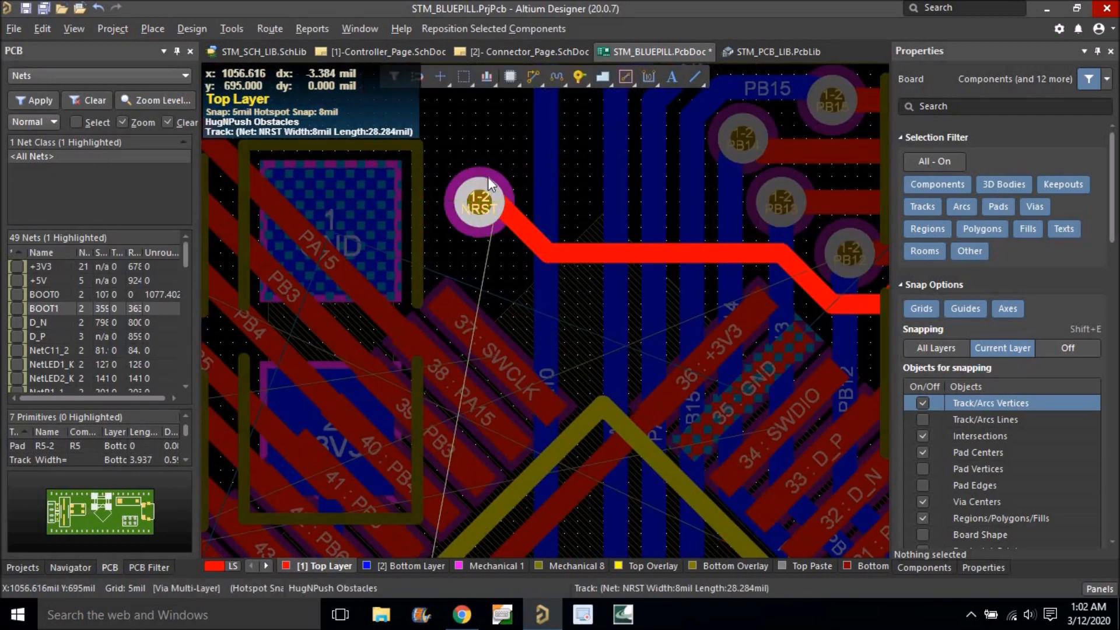
scroll(491, 182, "down", 2, "ctrl")
scroll(491, 180, "down", 2, "ctrl")
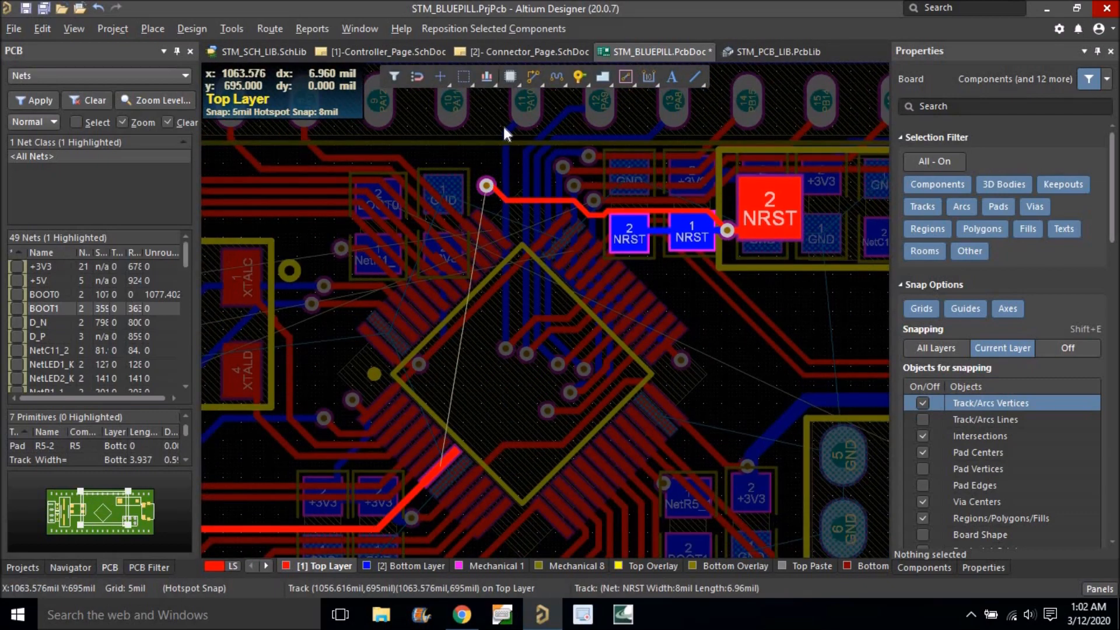
Route NRST on the Bottom Layer, 8 mil wide and about 354 mil long, from the new via down to the inner side of U1's pin 7.
scroll(492, 178, "up", 1, "ctrl")
left_click(486, 186)
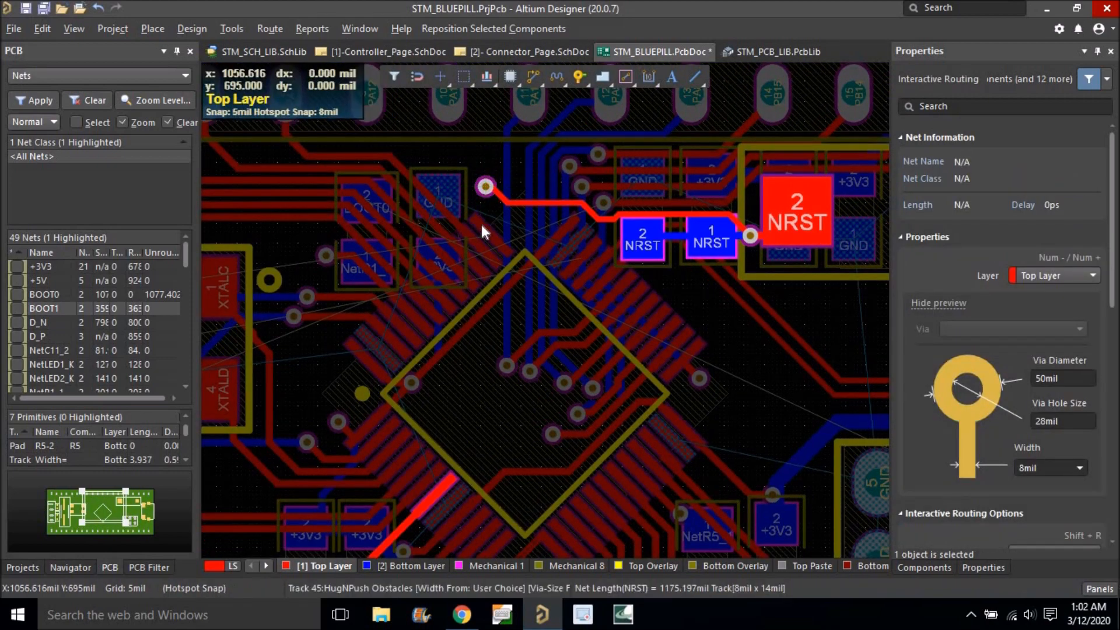
key("KP_Multiply")
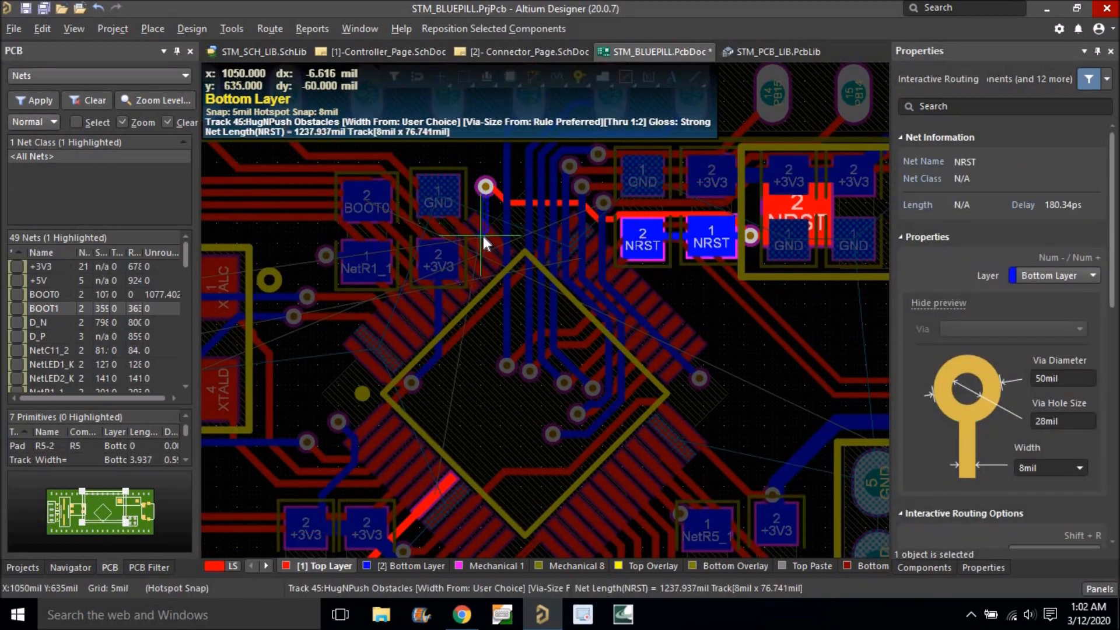
left_click(471, 457)
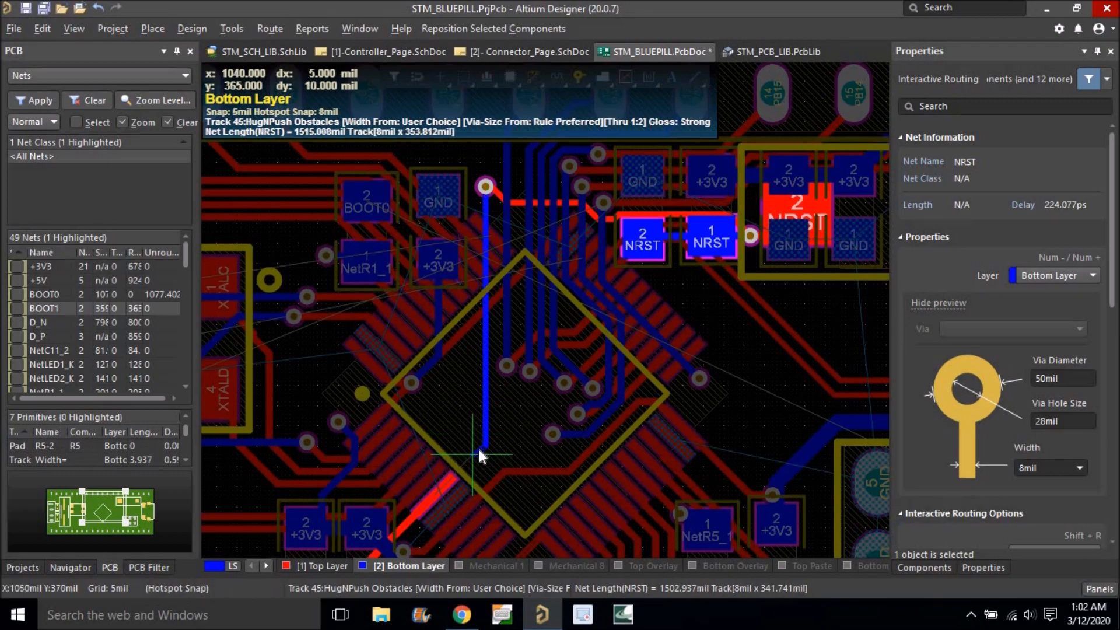
left_click(471, 453)
right_click_drag(555, 291, 628, 107)
right_click(532, 288)
Place a via at the free end of the NRST Bottom Layer track near U1's pin 7.
scroll(543, 291, "up", 5, "ctrl")
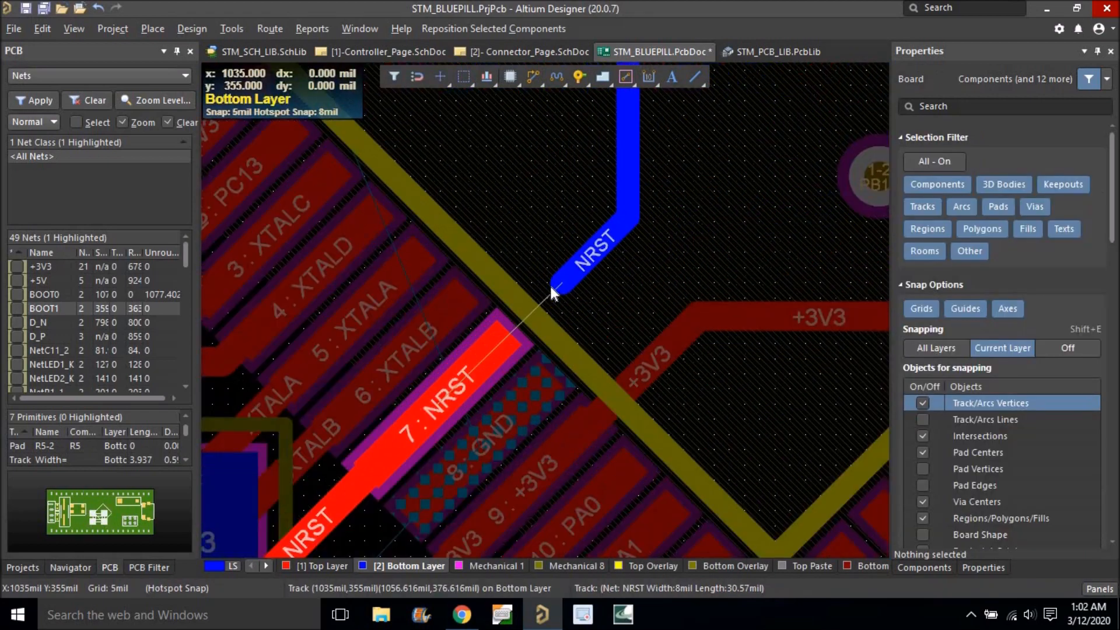
key("p")
key("v")
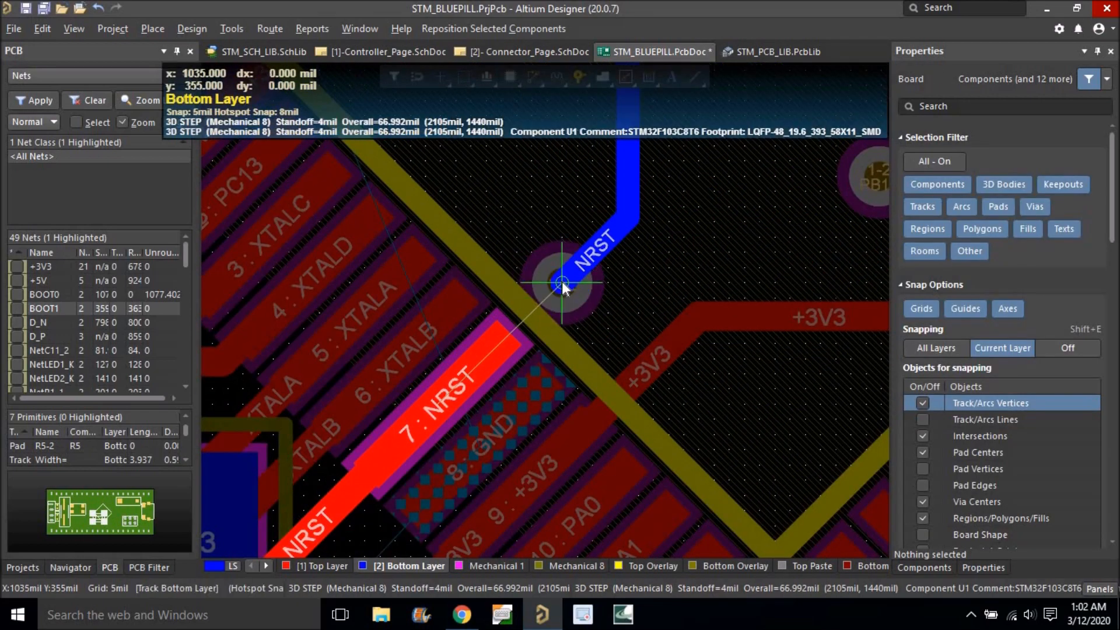
left_click(562, 281)
Try to route NRST on the Top Layer, 8 mil wide, between U1's pin 7 and the nearby via.
left_click(344, 565)
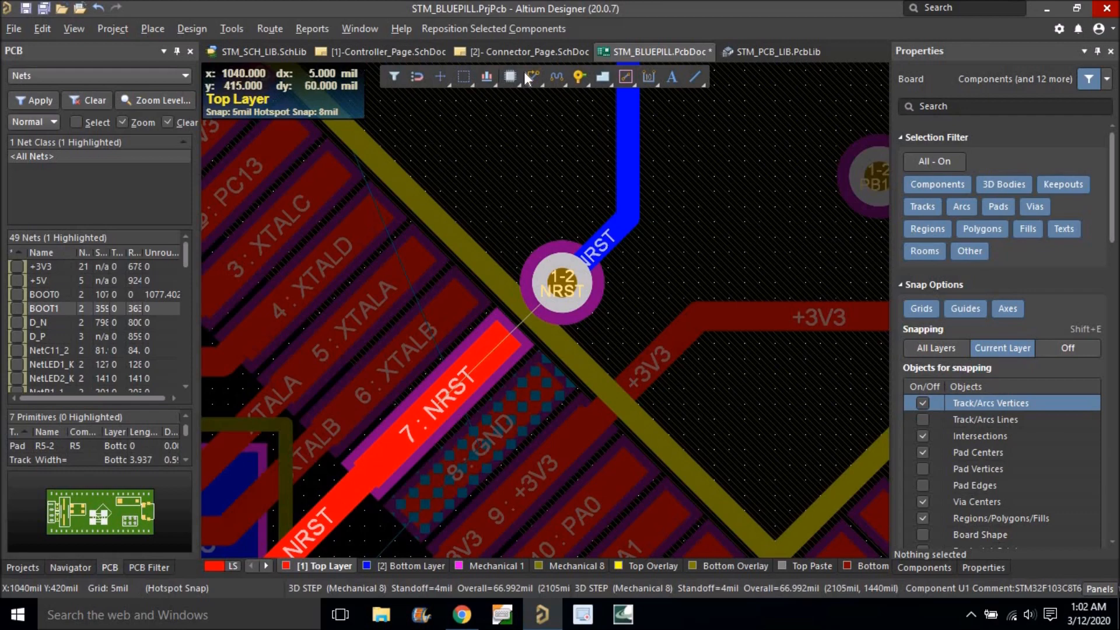
key("ctrl+w")
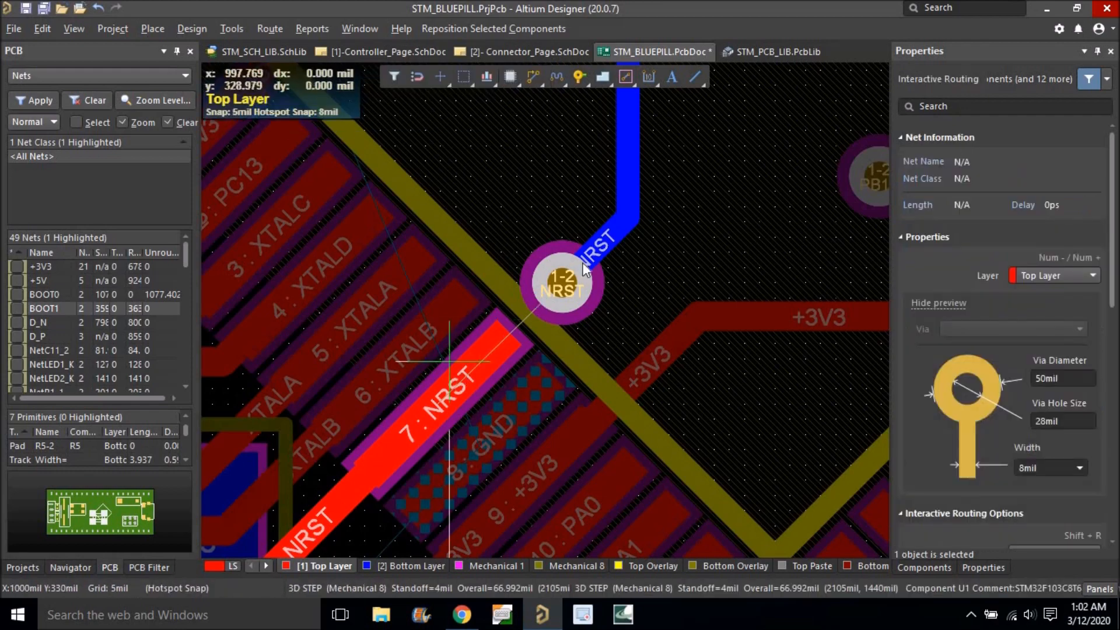
left_click(566, 285)
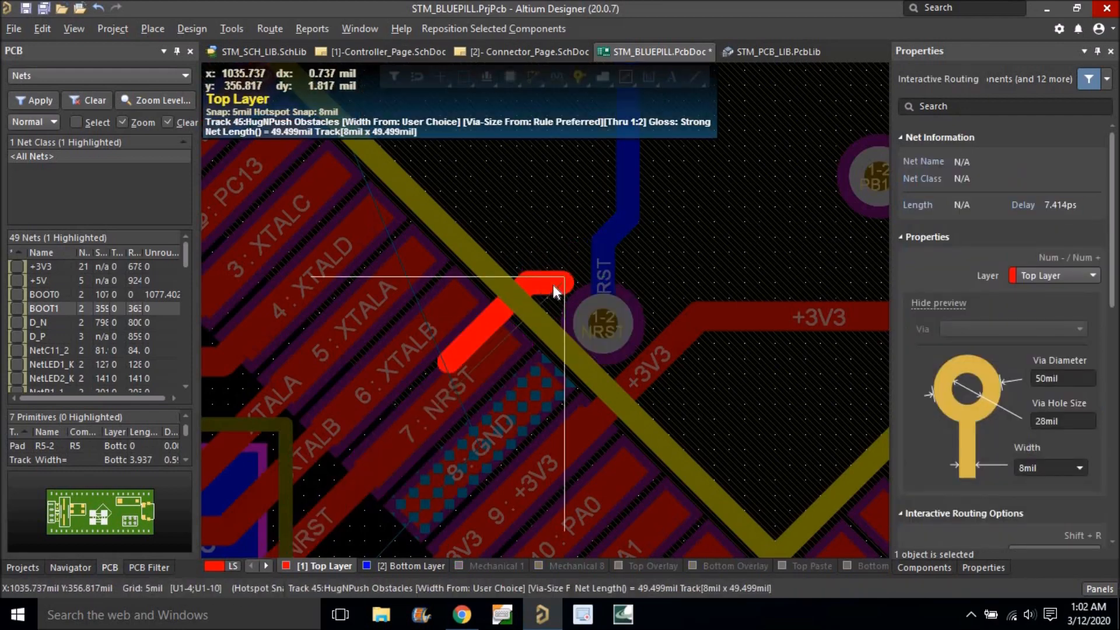
right_click(552, 285)
right_click(477, 345)
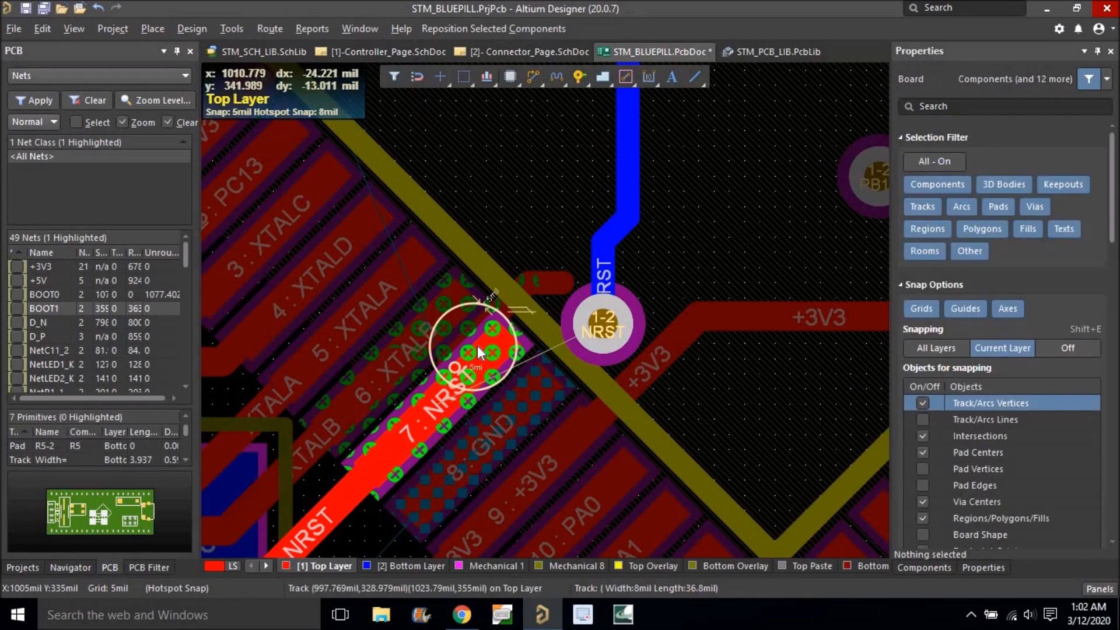
key("ctrl+z")
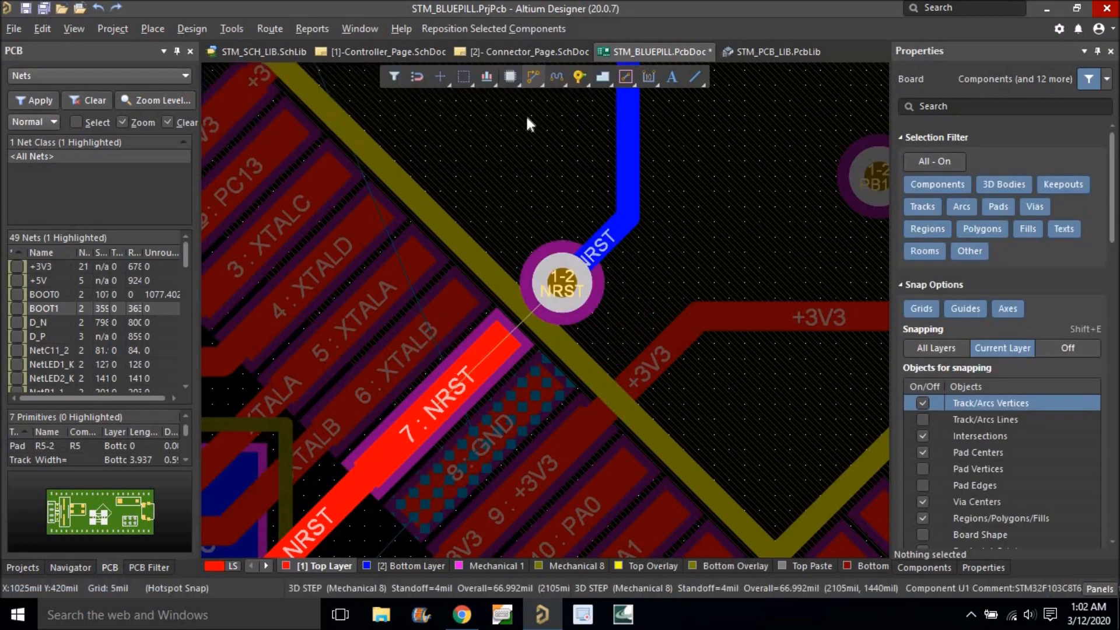
Route NRST on the Top Layer, 8 mil wide, from U1's pin 7 to the nearby NRST via.
key("ctrl+w")
left_click(449, 400)
left_click(559, 288)
right_click(585, 235)
Examine the remaining unrouted connection lines across the board in single-layer mode on Mechanical 1.
scroll(566, 166, "down", 6, "ctrl")
right_click_drag(584, 382, 600, 511)
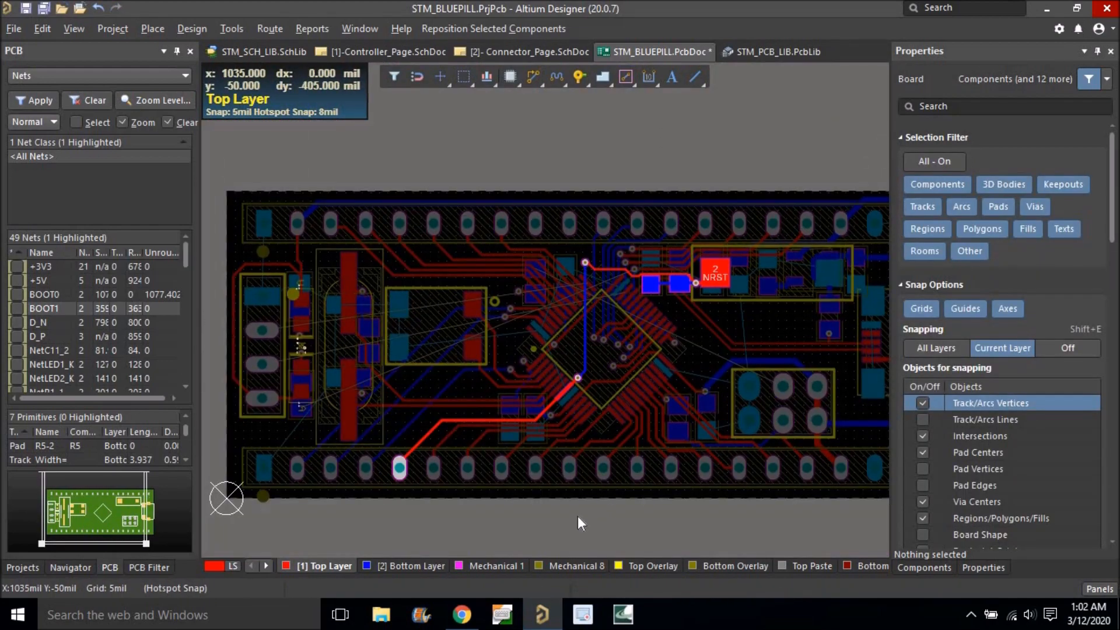
right_click_drag(576, 516, 562, 437)
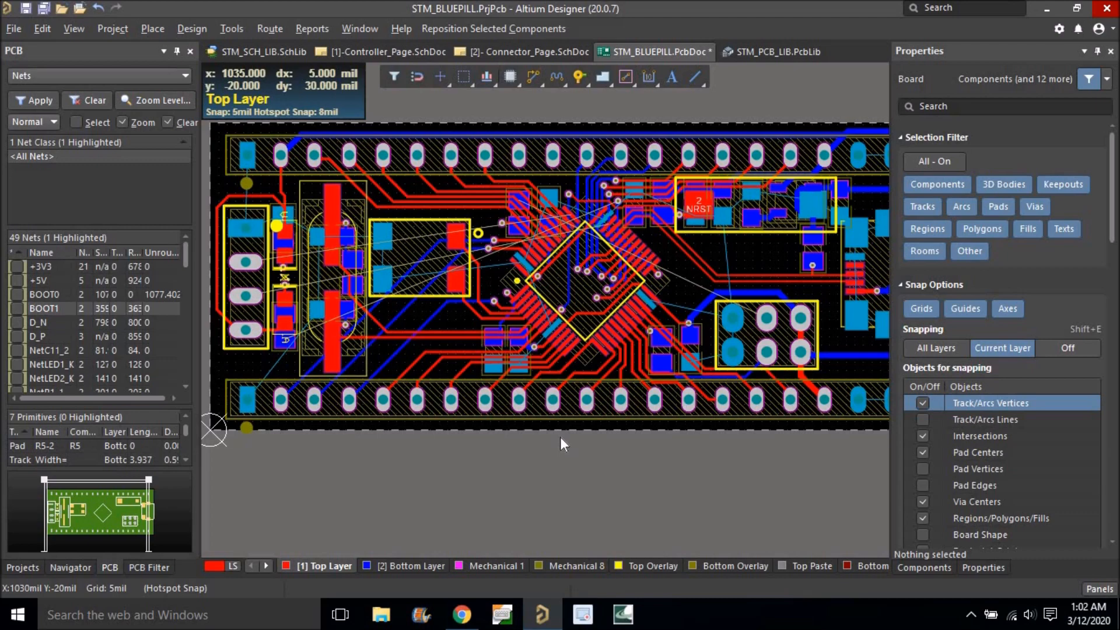
key("shift+s")
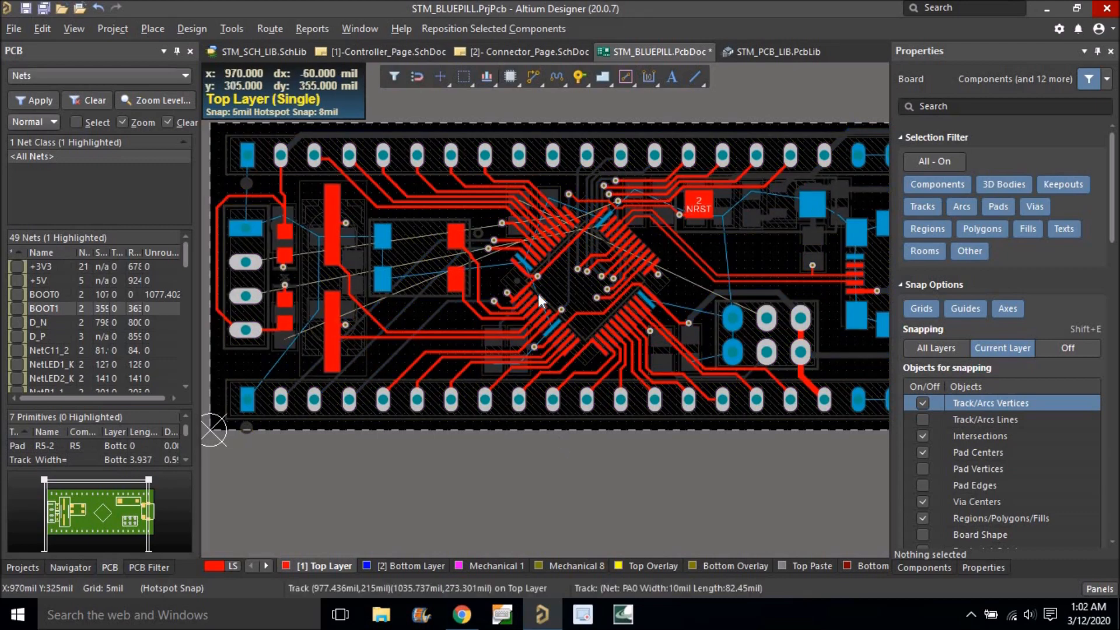
left_click(475, 566)
right_click_drag(531, 439, 458, 444)
right_click_drag(474, 310, 600, 307)
scroll(625, 201, "up", 2, "ctrl")
right_click_drag(596, 253, 535, 245)
scroll(570, 232, "up", 2, "ctrl")
right_click_drag(588, 220, 732, 233)
scroll(731, 232, "down", 2, "ctrl")
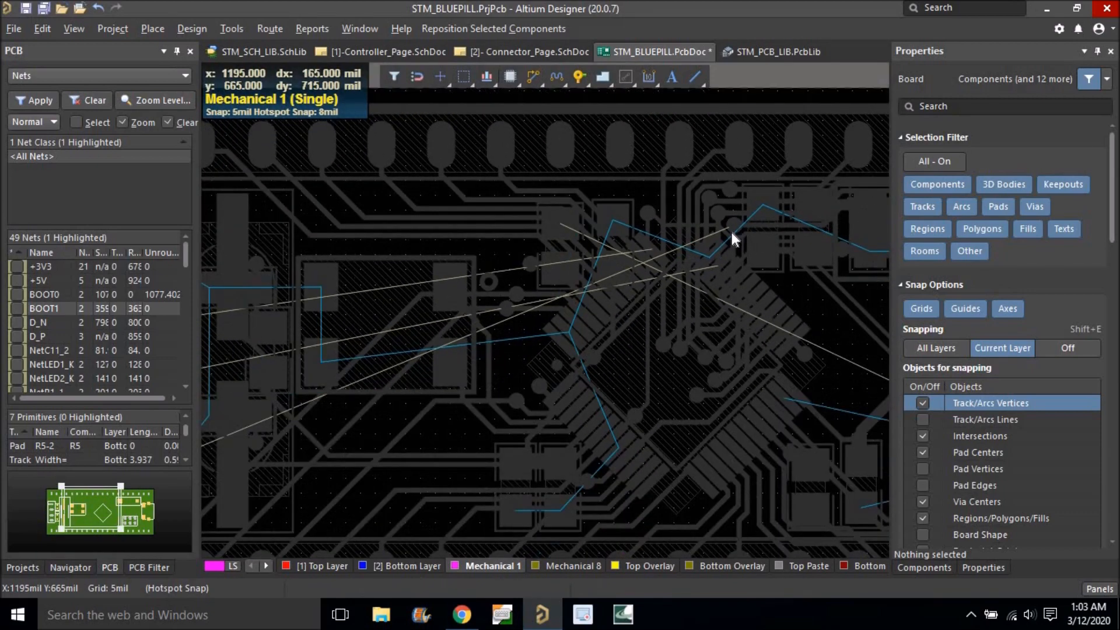
scroll(736, 232, "down", 2, "ctrl")
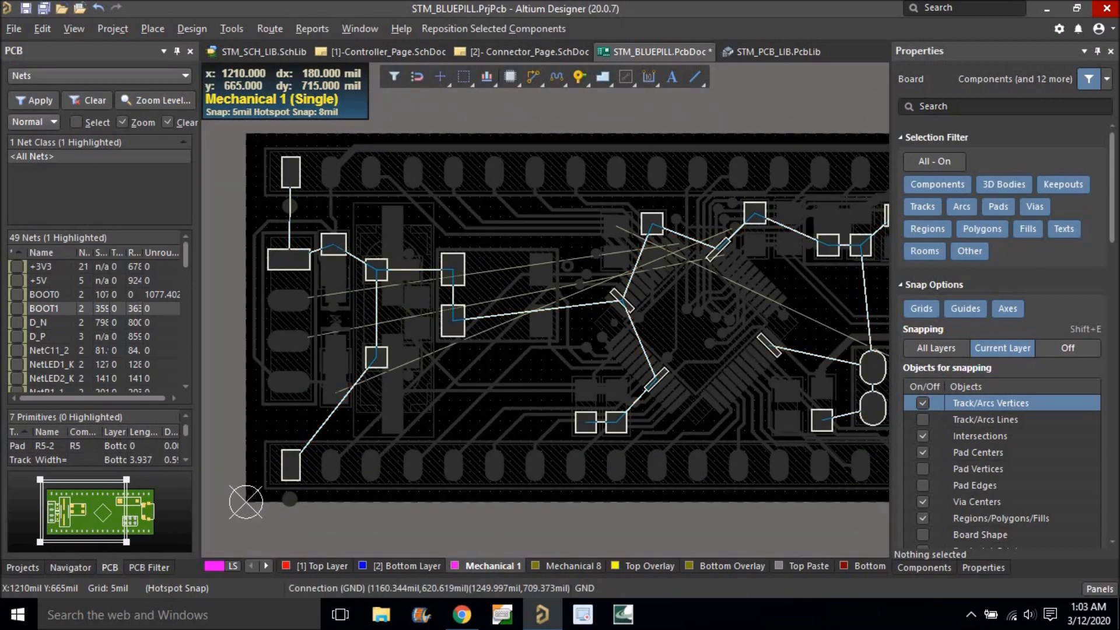
scroll(681, 278, "up", 6, "ctrl")
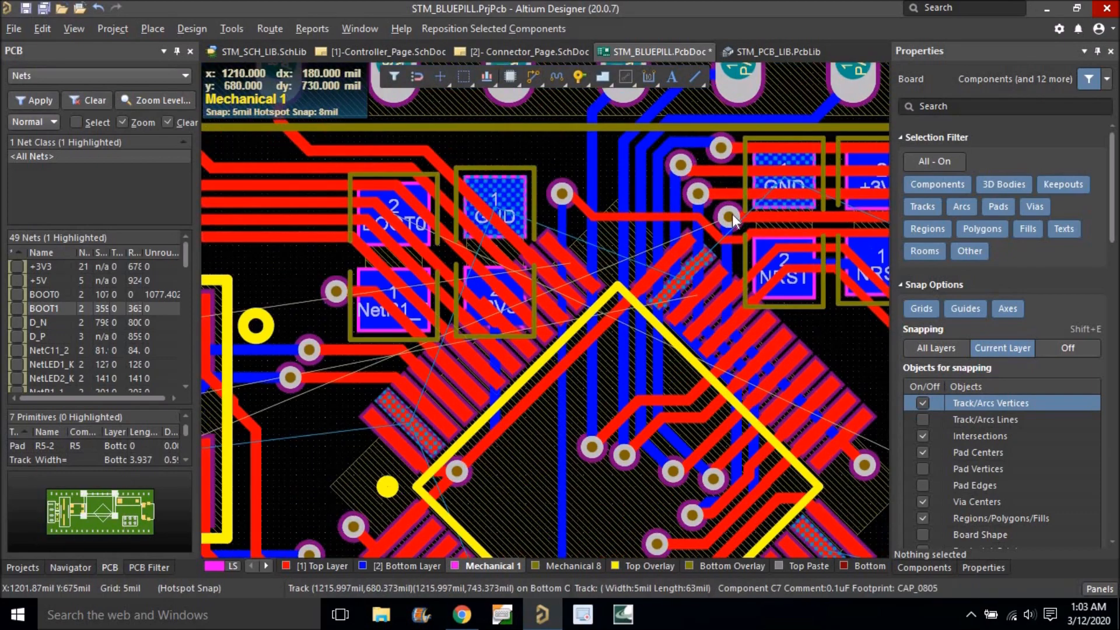
Highlight the PB12 net and trace its unrouted connection from the via beside C7 to R4's pad 1.
right_click_drag(733, 215, 565, 251)
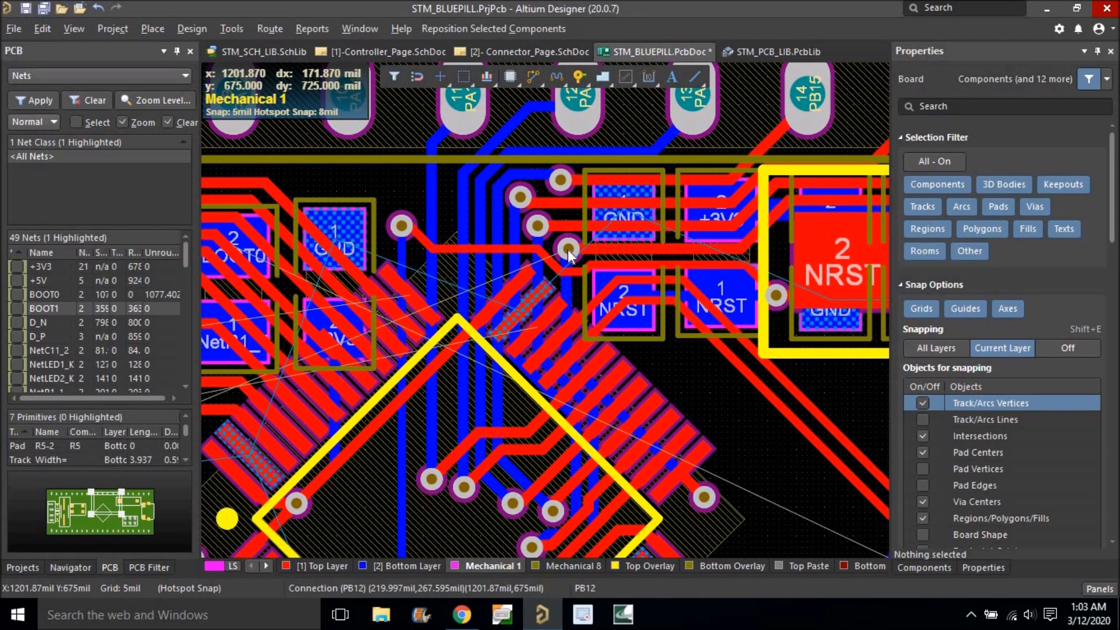
left_click(567, 250, "ctrl")
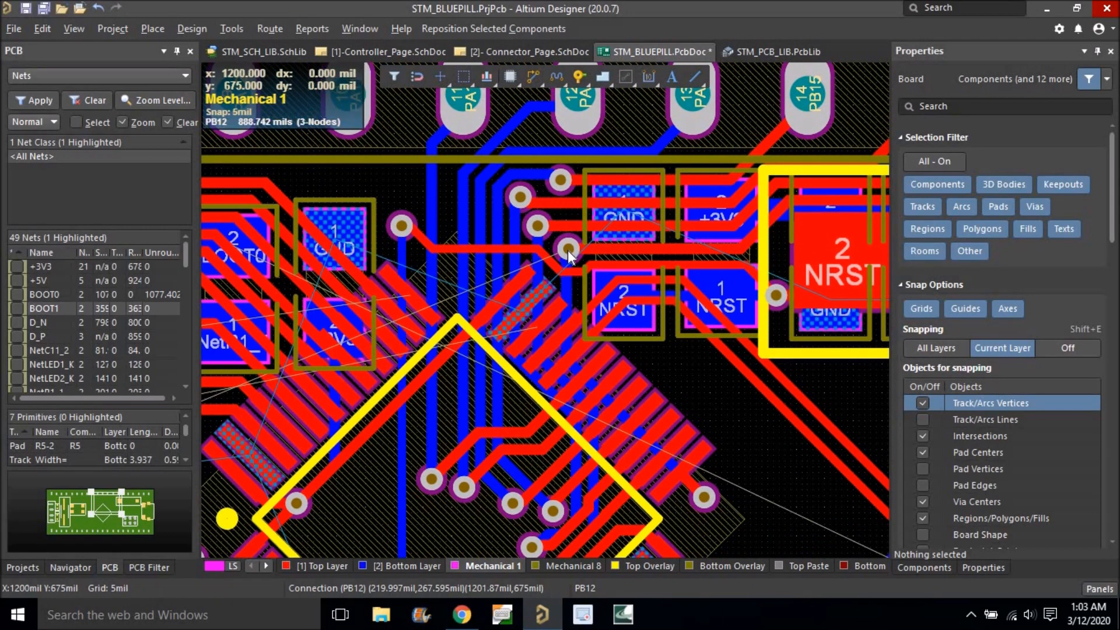
left_click(567, 250)
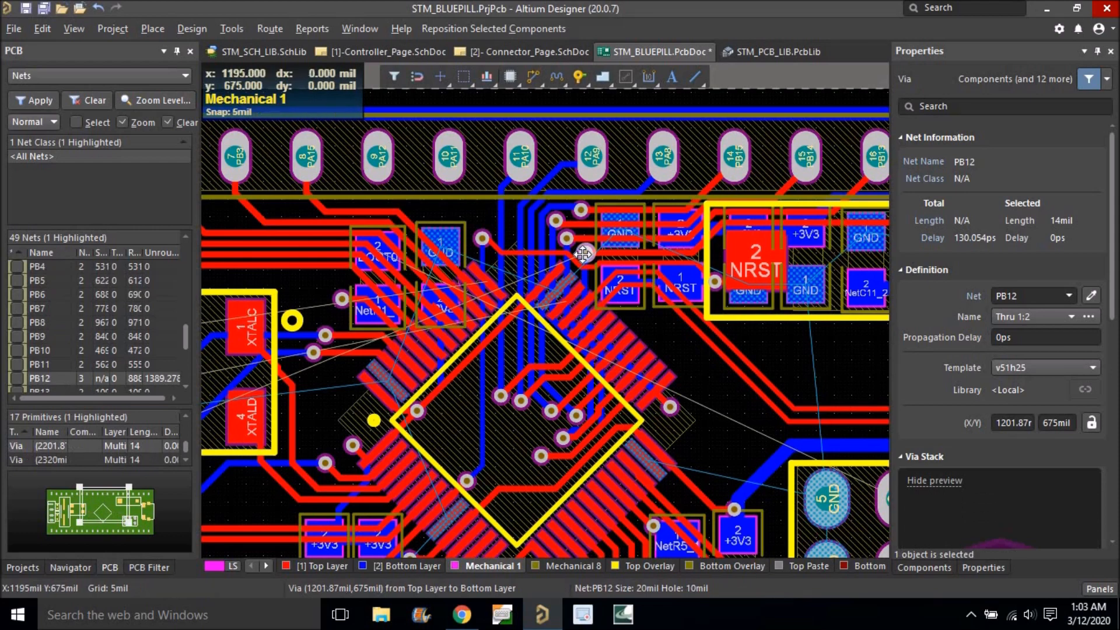
left_click(586, 255, "ctrl")
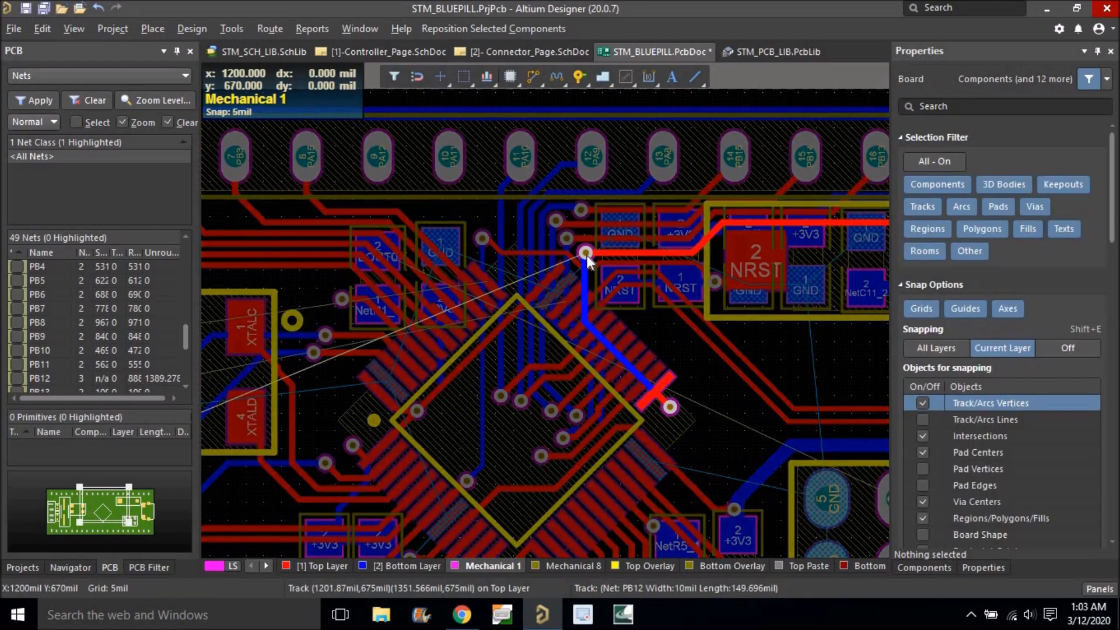
scroll(688, 258, "down", 5, "ctrl")
scroll(629, 269, "up", 5, "ctrl")
right_click_drag(471, 299, 635, 290)
scroll(456, 373, "up", 1, "ctrl")
scroll(452, 383, "up", 1, "ctrl")
right_click_drag(470, 395, 336, 409)
scroll(342, 419, "up", 5, "ctrl")
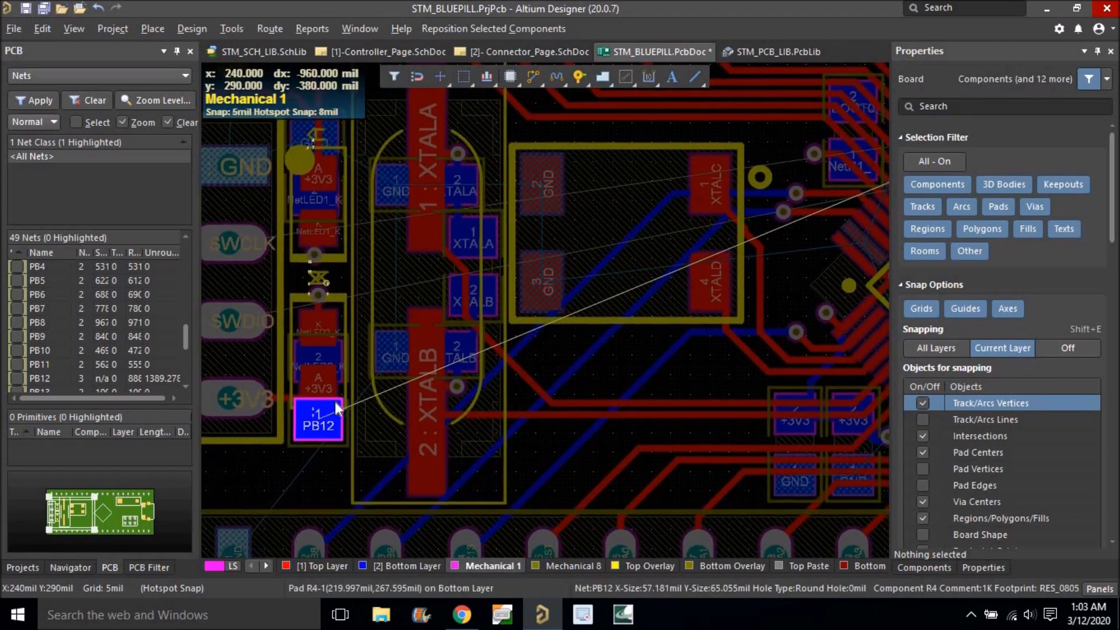
scroll(336, 409, "down", 4, "ctrl")
right_click_drag(505, 292, 494, 332)
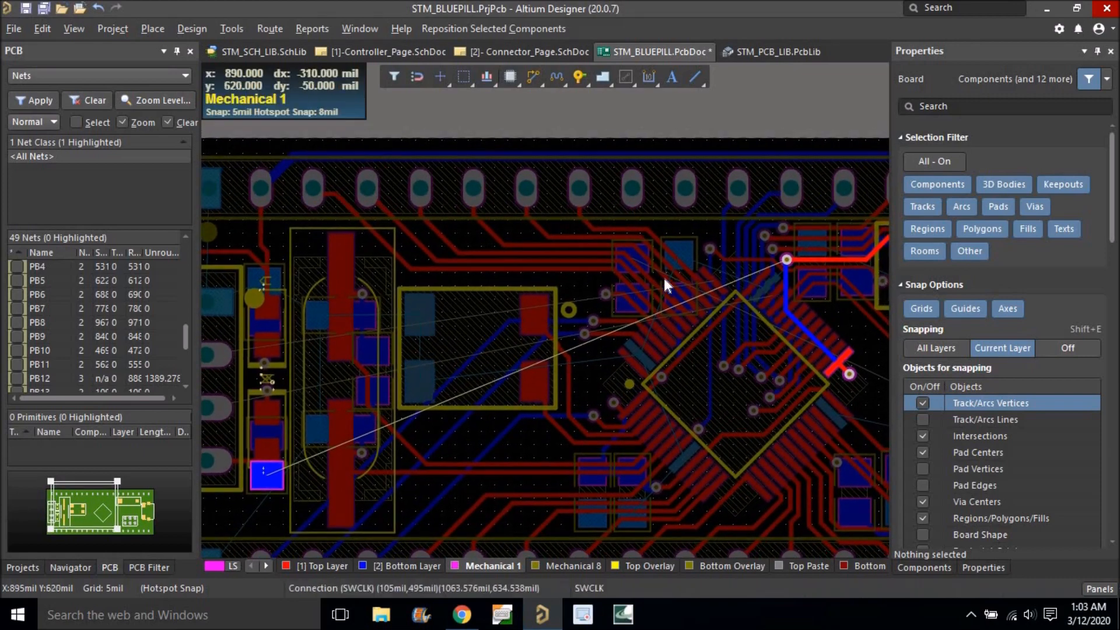
Examine the space around the PB12 via and its track up to J4's pin 17 for a possible routing path.
right_click_drag(764, 253, 756, 254)
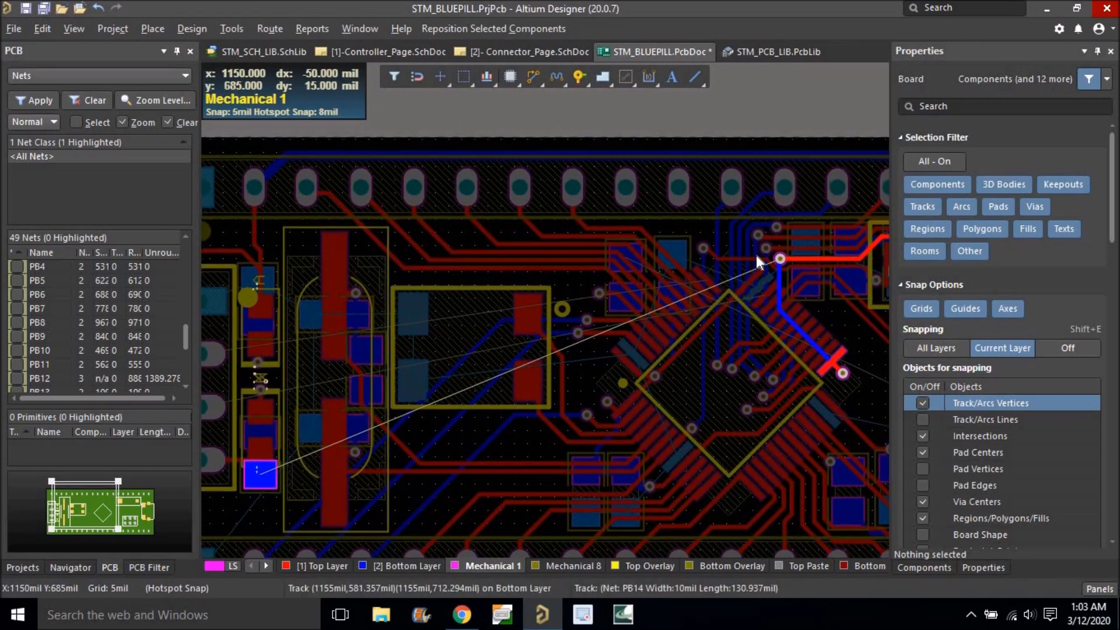
scroll(757, 255, "up", 5, "ctrl")
right_click_drag(722, 324, 551, 464)
right_click_drag(662, 322, 592, 327)
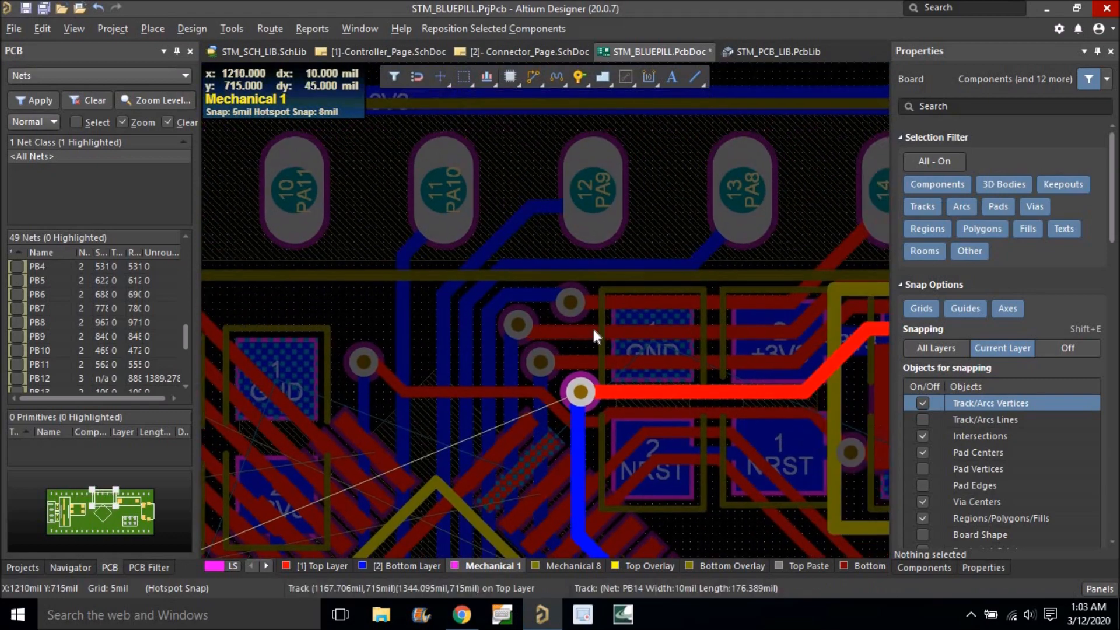
scroll(580, 307, "up", 2, "ctrl")
right_click_drag(600, 294, 551, 288)
scroll(532, 298, "down", 2, "ctrl")
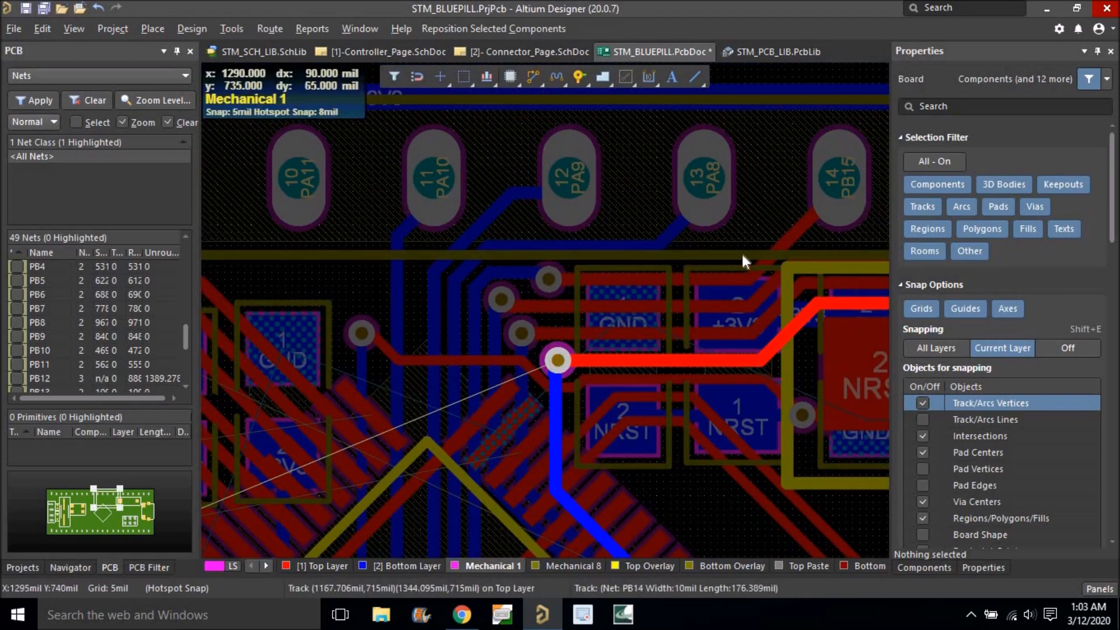
right_click_drag(545, 327, 428, 353)
scroll(428, 353, "down", 3, "ctrl")
scroll(645, 316, "down", 3, "ctrl")
right_click_drag(677, 312, 772, 301)
scroll(783, 298, "down", 1, "ctrl")
right_click_drag(843, 274, 858, 268)
scroll(859, 268, "down", 2, "ctrl")
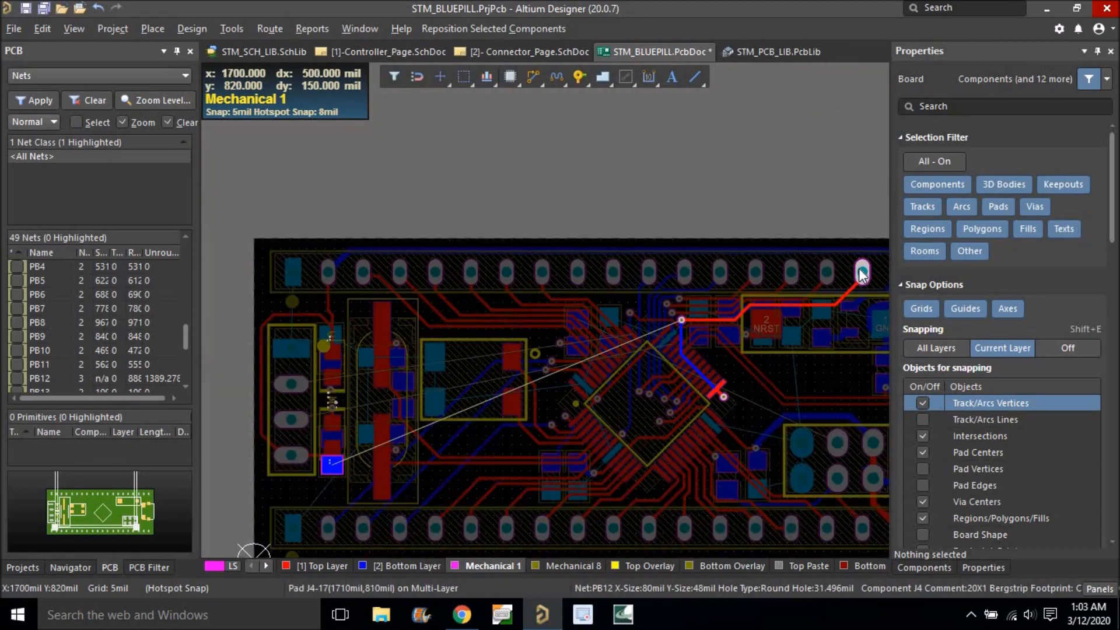
Route PB12 on the Top Layer, 10 mil wide and about 2512 mil long, from J4's pin 17 around the board edge to just below R4's pad 1.
left_click(532, 76)
scroll(816, 269, "up", 2, "ctrl")
scroll(868, 269, "down", 1, "ctrl")
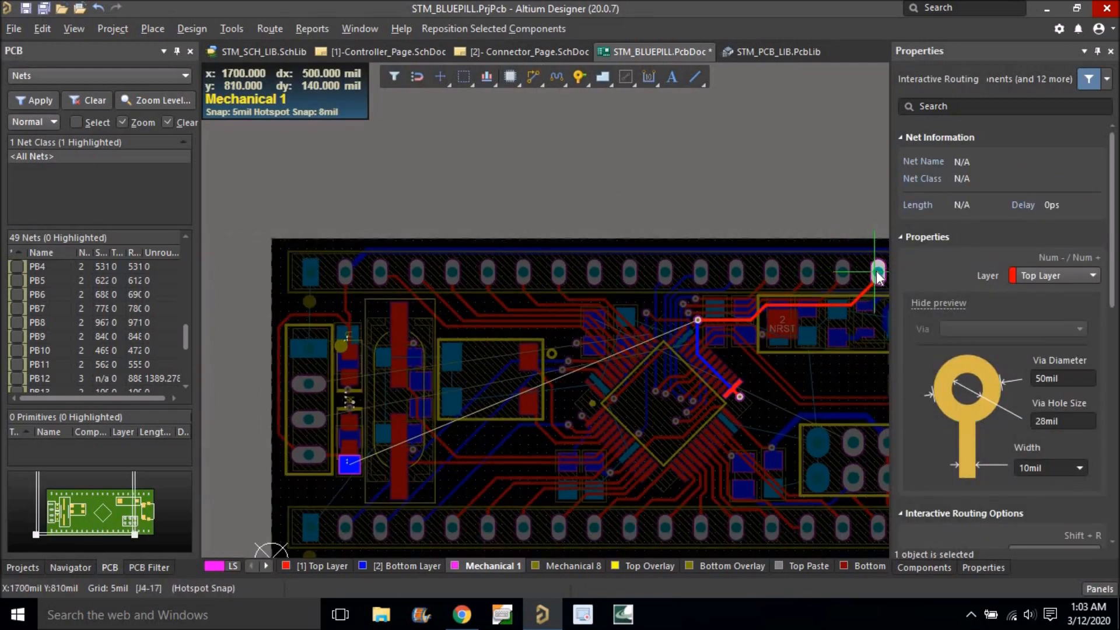
left_click(868, 257)
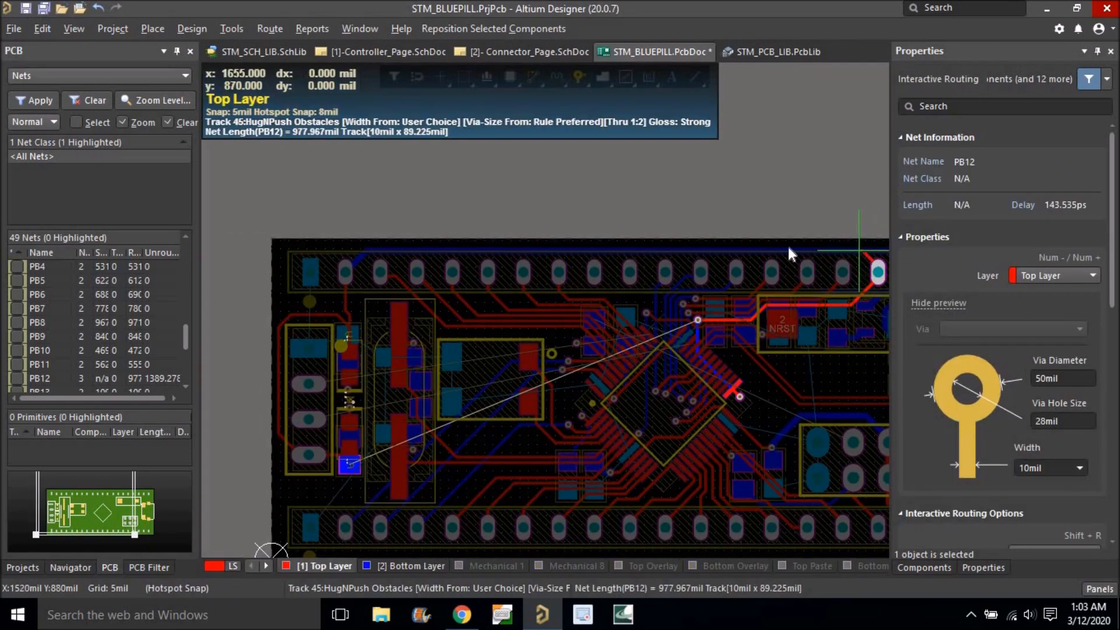
left_click(308, 246)
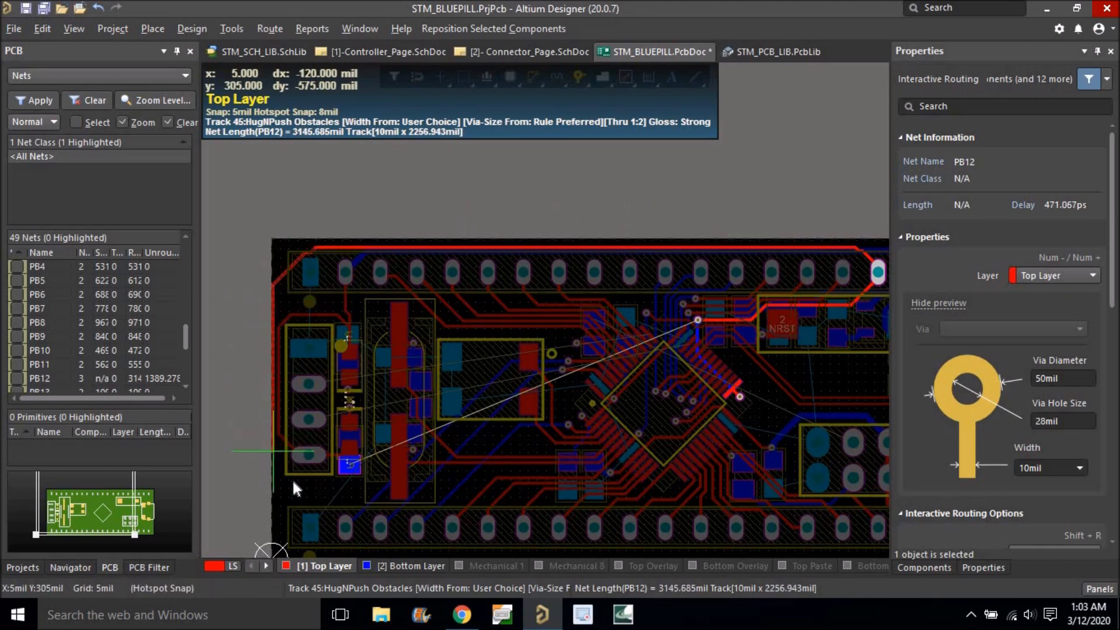
left_click(326, 489)
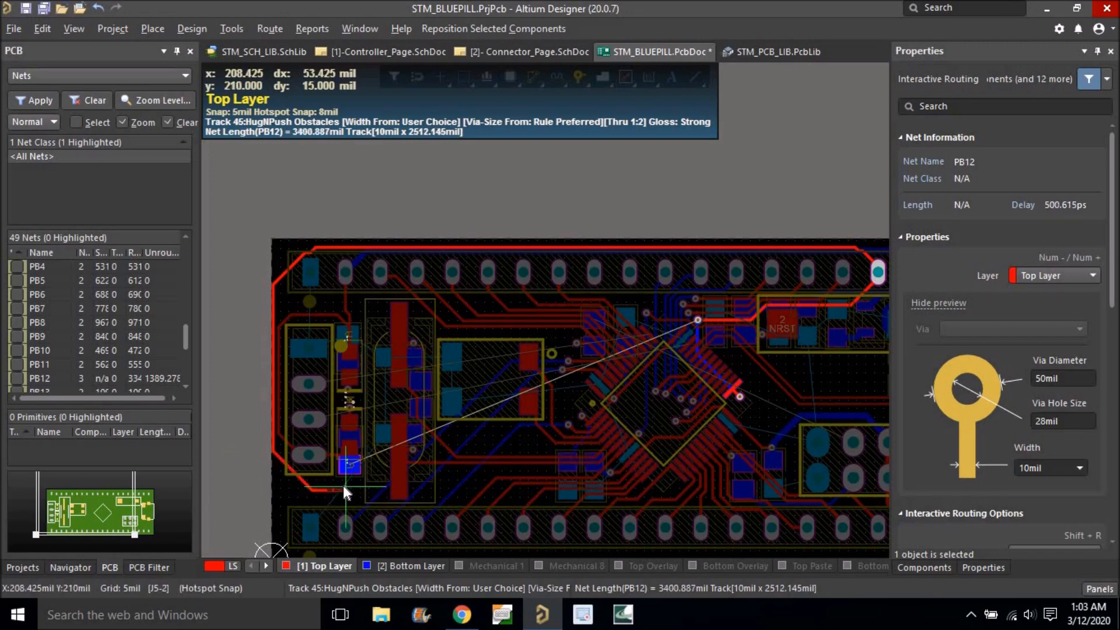
right_click(343, 486)
right_click(339, 489)
Place a via at the free end of the PB12 Top Layer track below R4's pad 1.
scroll(339, 489, "up", 4, "ctrl")
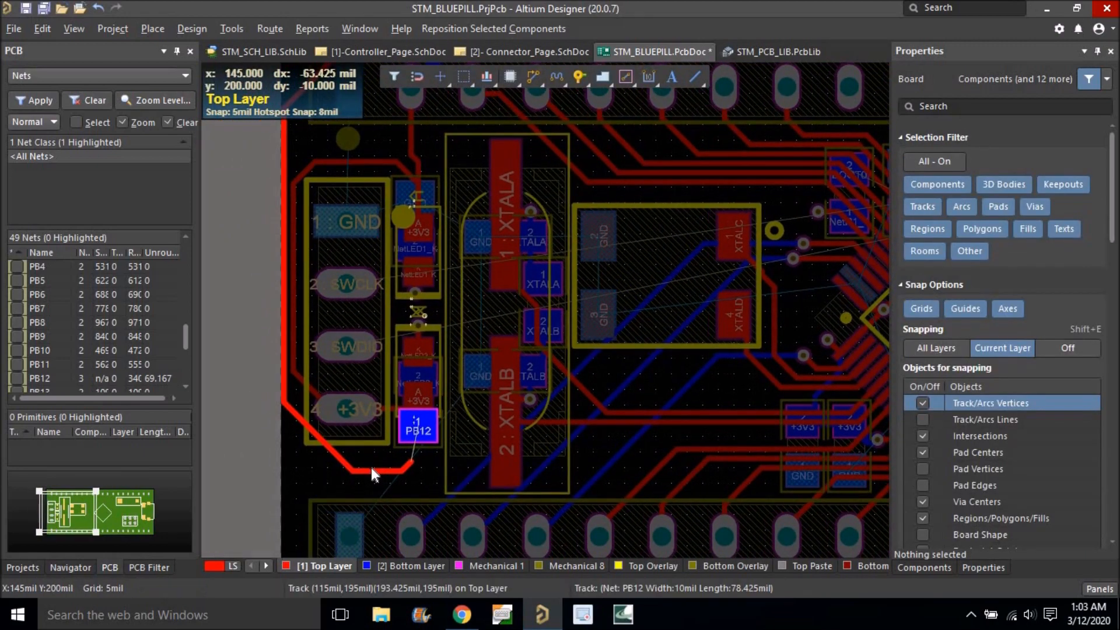
scroll(408, 464, "up", 2, "ctrl")
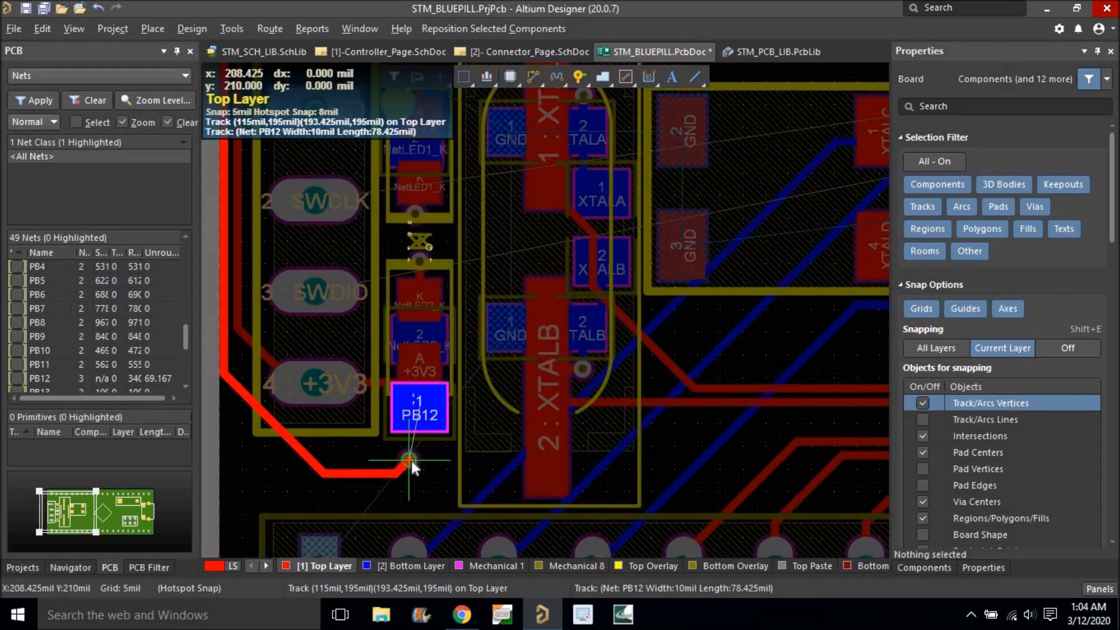
left_click(410, 460)
right_click(411, 460)
Route PB12 on the Bottom Layer, 10 mil wide, between the new via and R4's pad 1.
left_click(379, 565)
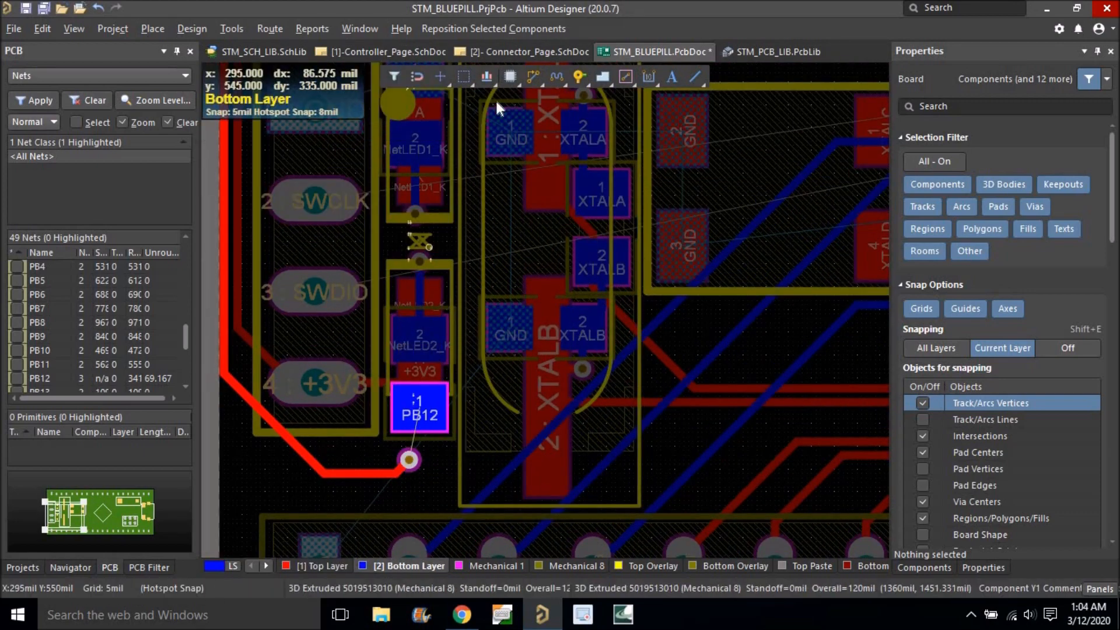
scroll(409, 460, "up", 2, "ctrl")
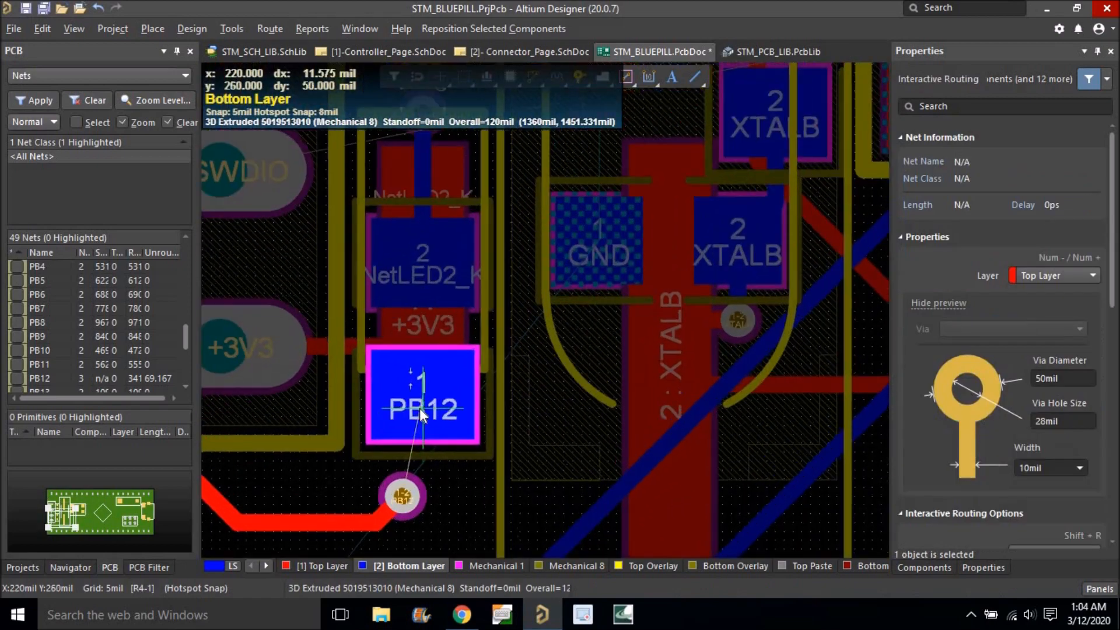
left_click(401, 501)
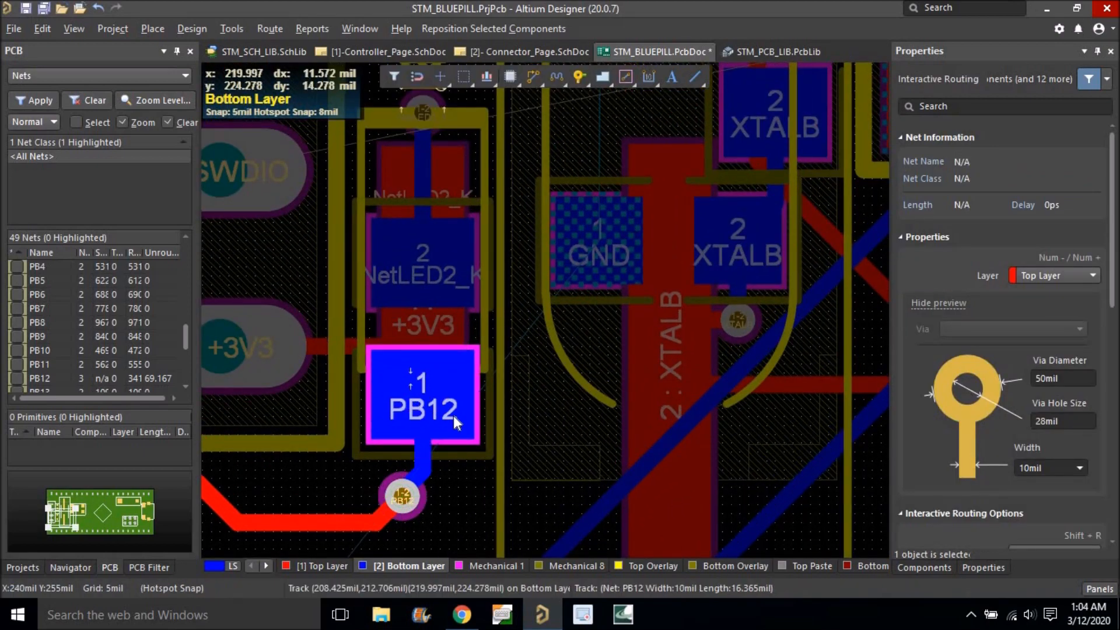
right_click(453, 415)
Clear the PB12 highlight and examine the connections still unrouted, including those from the SWD header, in single-layer mode on Mechanical 1.
scroll(450, 411, "down", 4, "ctrl")
right_click_drag(424, 423, 379, 428)
scroll(379, 427, "down", 2, "ctrl")
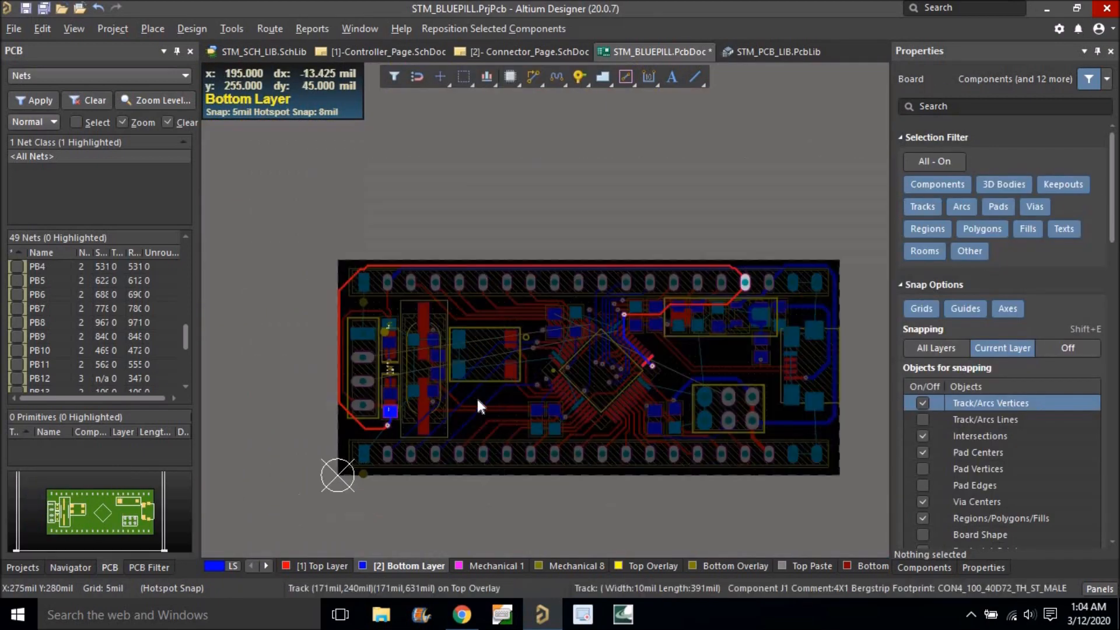
scroll(527, 465, "up", 2, "ctrl")
mouse_move(526, 465)
right_mouse_down()
mouse_move(534, 473)
mouse_move(541, 457)
right_mouse_up()
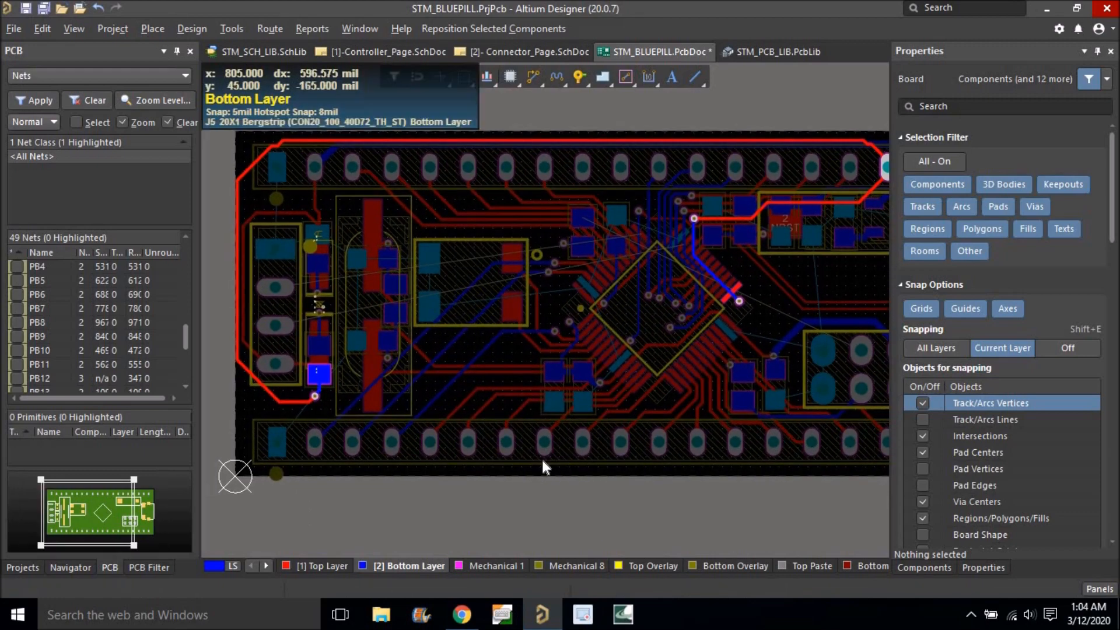
key("shift+s")
left_click(491, 561)
right_click_drag(487, 480, 444, 463)
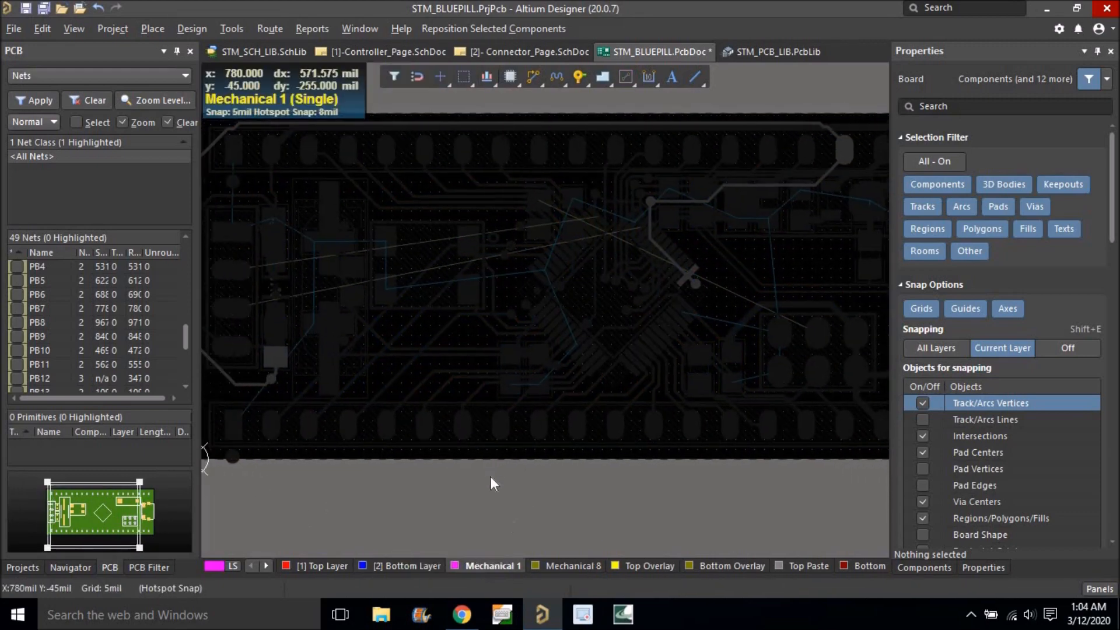
left_click(485, 474, "ctrl")
right_click_drag(506, 485, 545, 492)
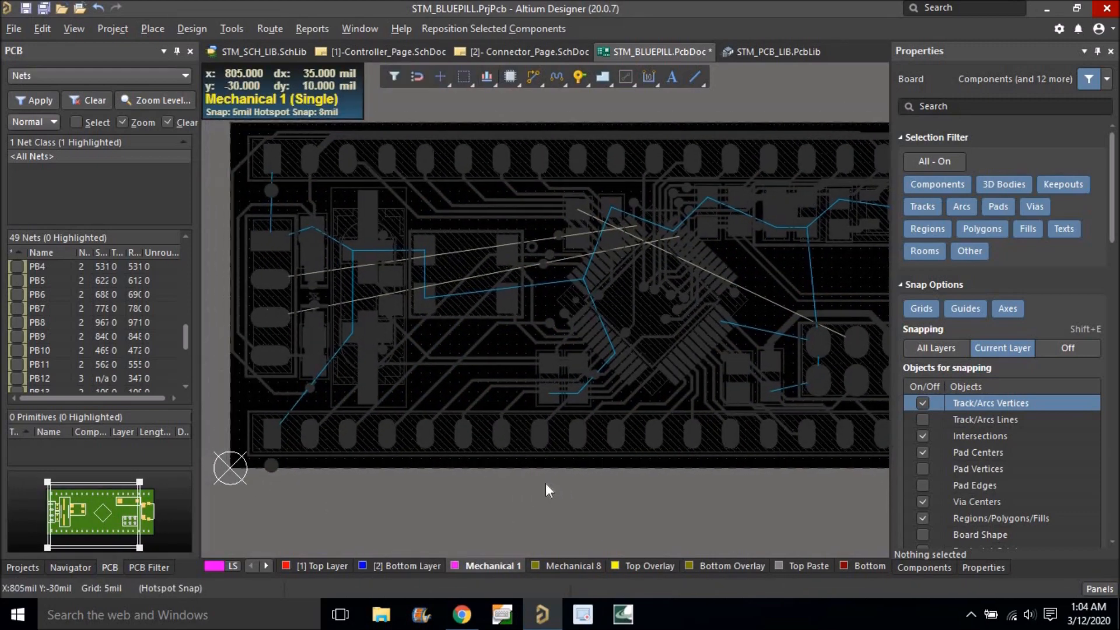
scroll(544, 492, "down", 2, "ctrl")
scroll(434, 343, "up", 3, "ctrl")
right_click_drag(413, 345, 422, 344)
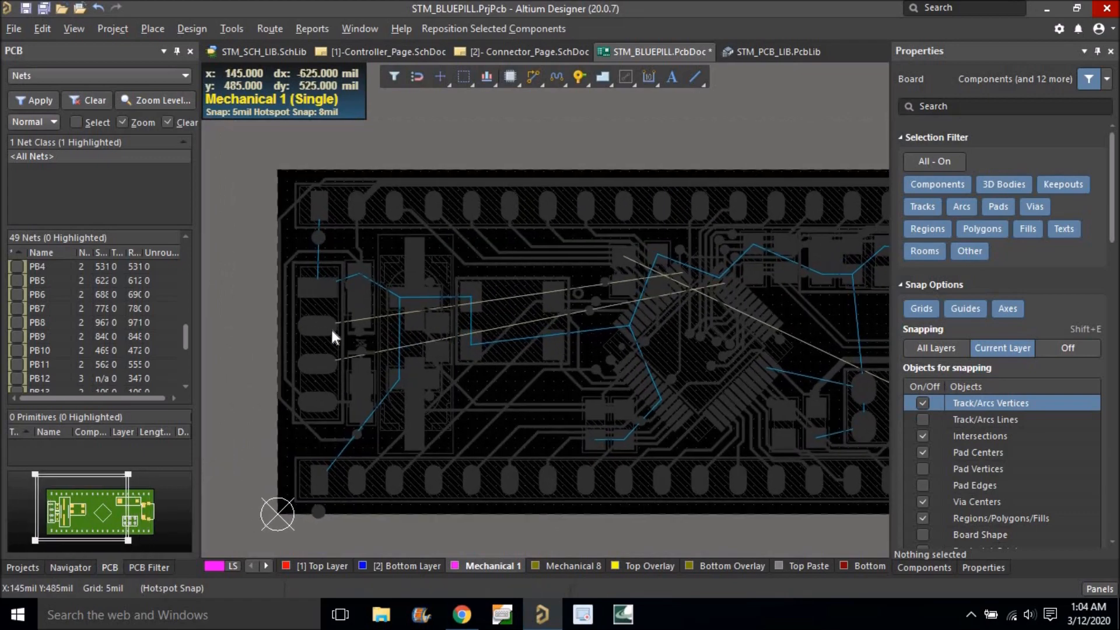
Leave single-layer mode and highlight the SWCLK net from J1's pin 2 to its pad on U1.
key("shift+s")
key("shift+s")
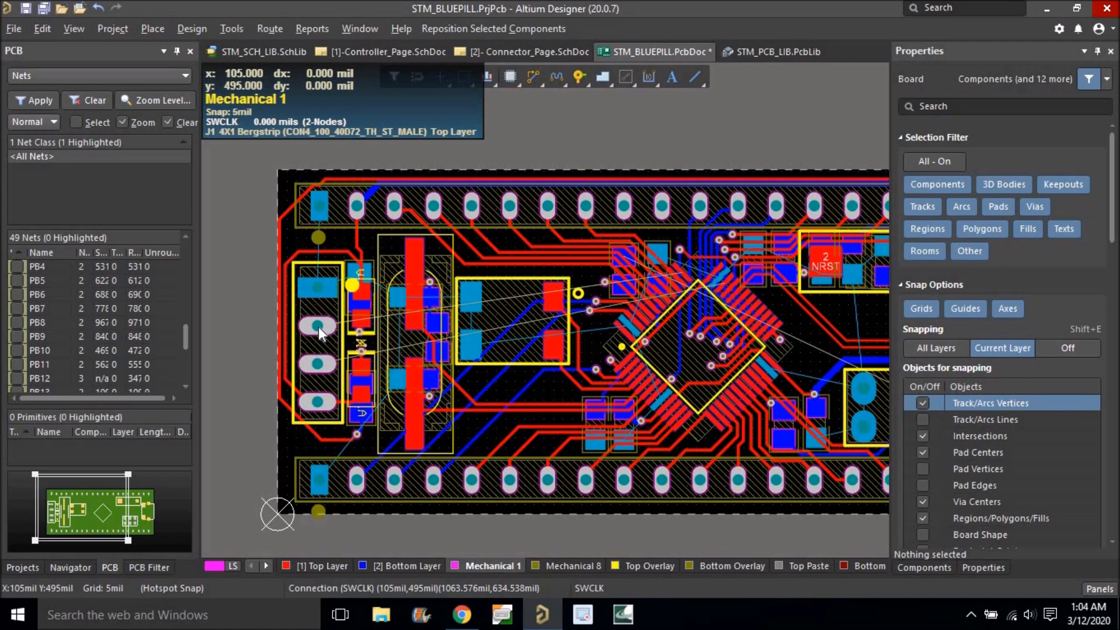
left_click(319, 330, "ctrl")
right_click_drag(319, 330, 299, 332)
scroll(576, 275, "up", 3, "ctrl")
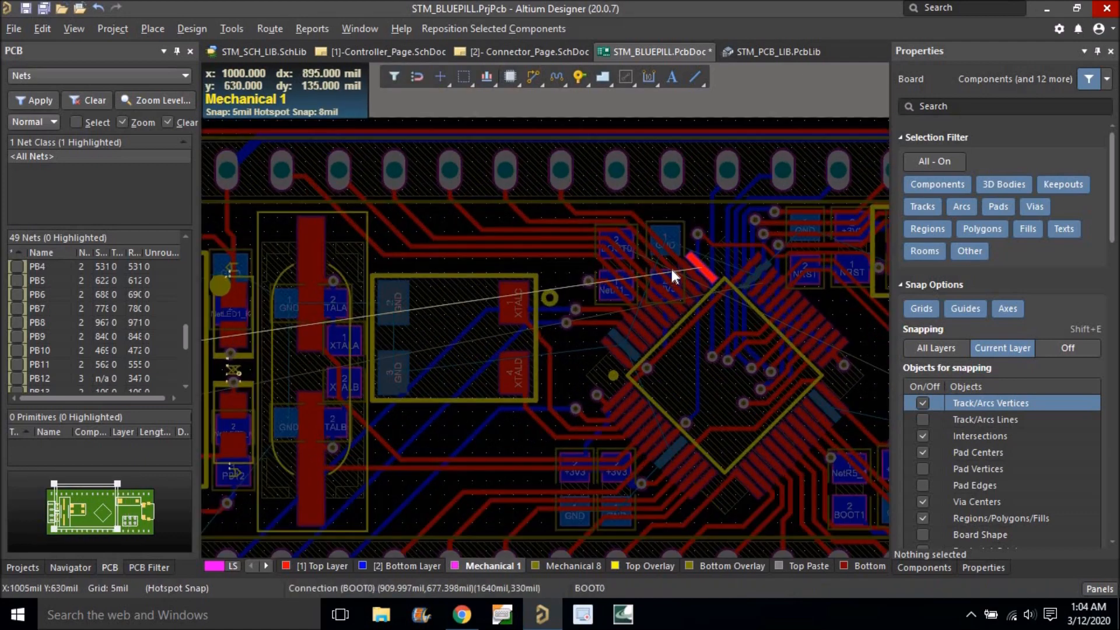
Route SWCLK on the Top Layer, 10 mil wide and about 163 mil long, diagonally outward from its U1 pad, and place a via at the free end.
right_click_drag(633, 199, 669, 210)
right_click(673, 204)
left_click(532, 76)
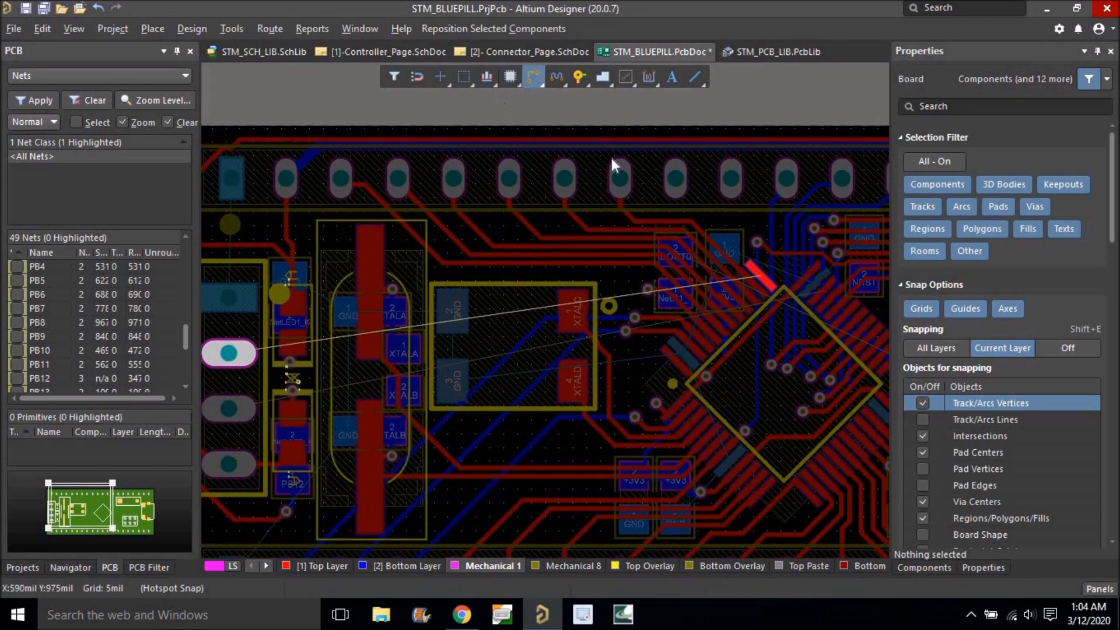
scroll(763, 275, "up", 4, "ctrl")
left_click(756, 272)
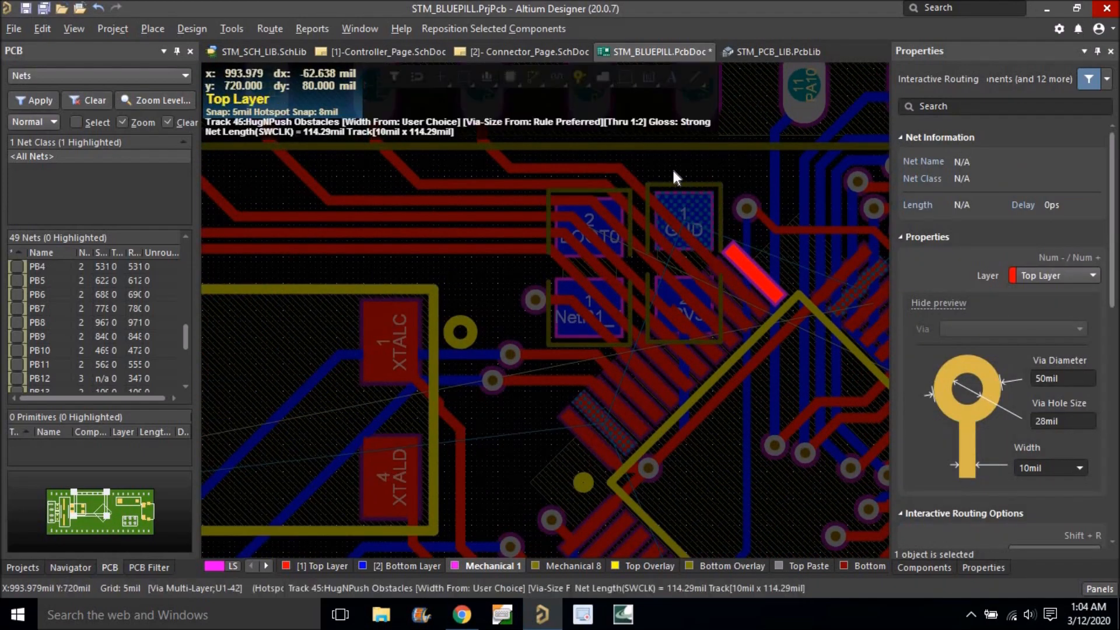
left_click(603, 143)
key("BackSpace")
right_click_drag(664, 240, 723, 339)
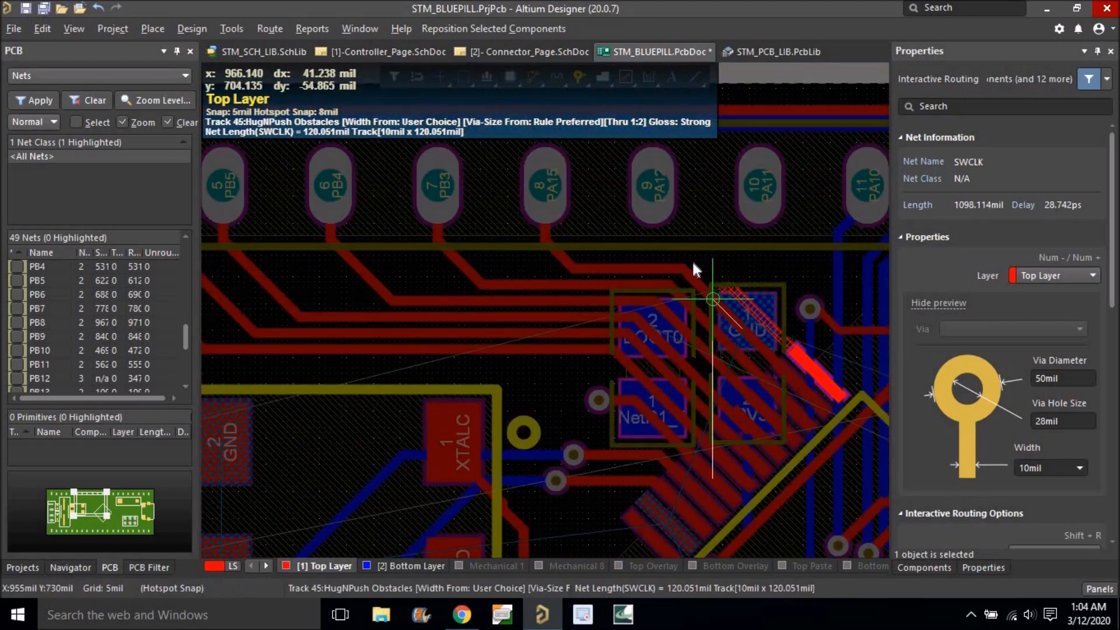
left_click(697, 250)
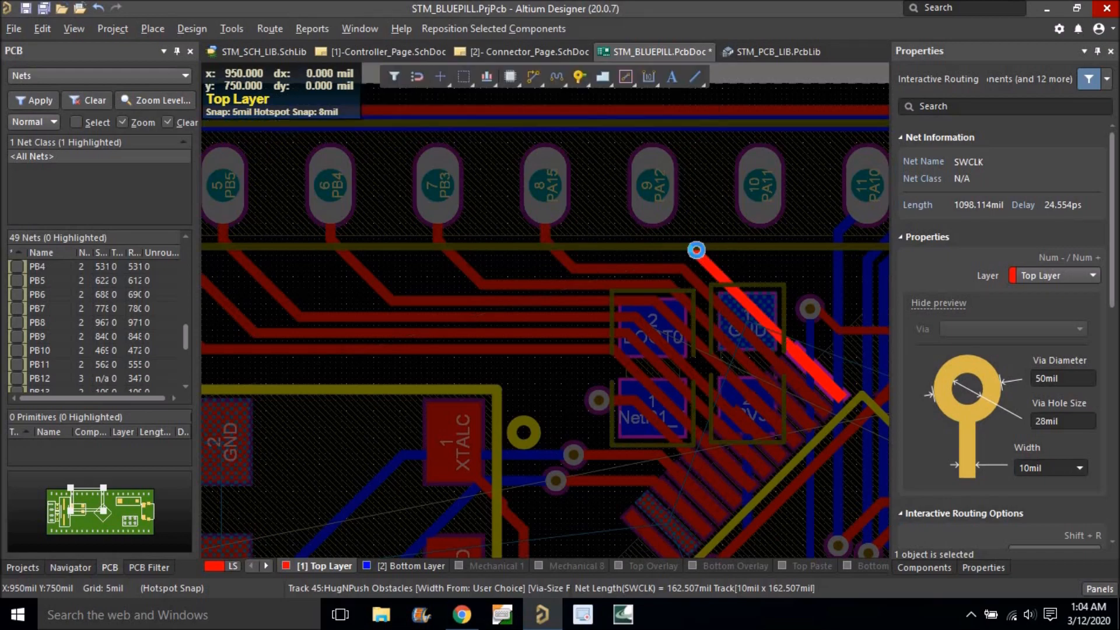
right_click(696, 250)
scroll(696, 251, "up", 1, "ctrl")
right_click(696, 250)
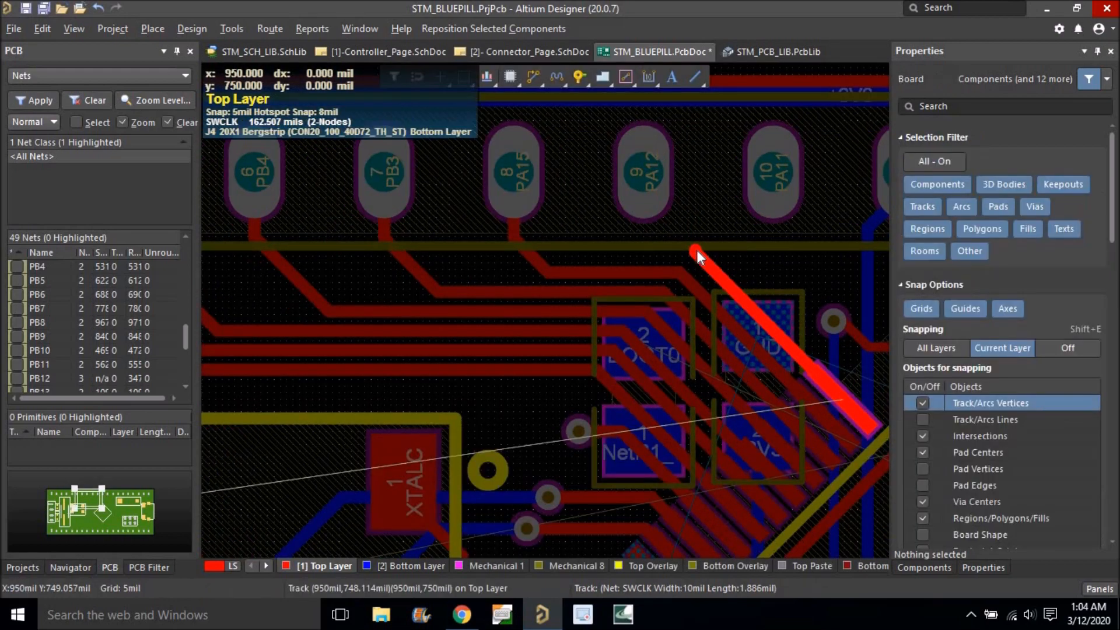
scroll(700, 251, "down", 2, "ctrl")
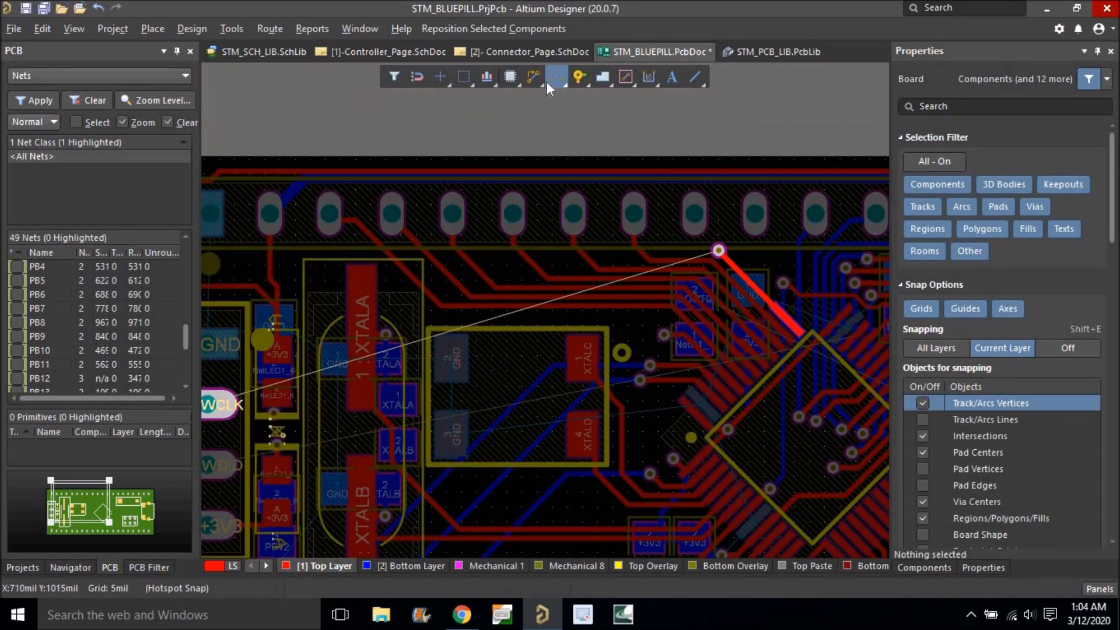
Route SWCLK on the Bottom Layer, 10 mil wide and about 1215 mil long, from the new via along J4 and around J1's outer side to J1's pin 2.
left_click(717, 250)
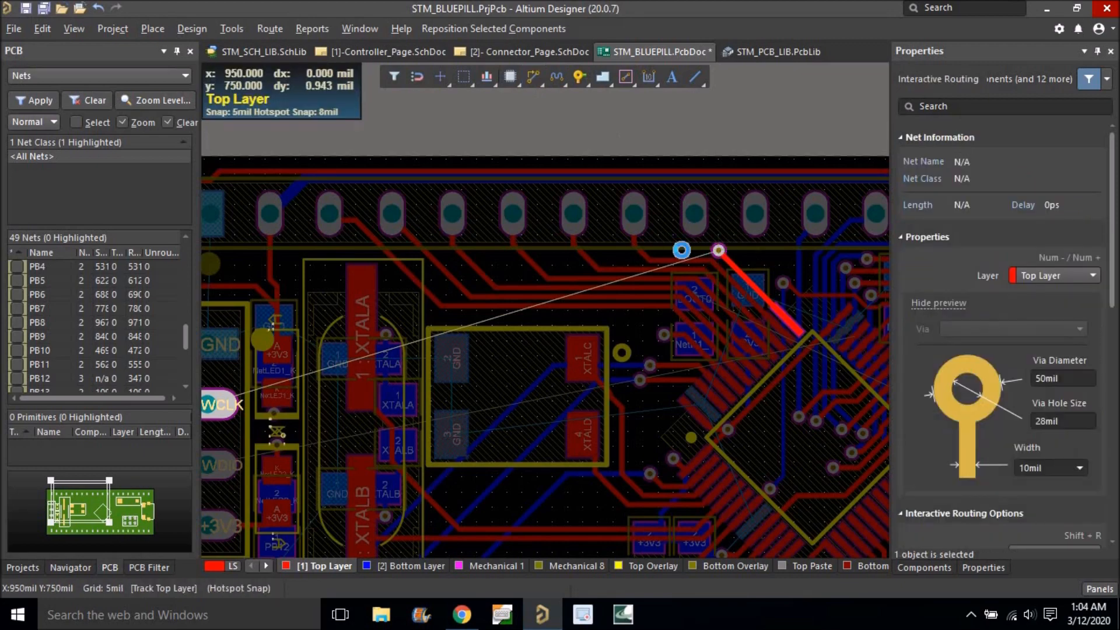
key("KP_Multiply")
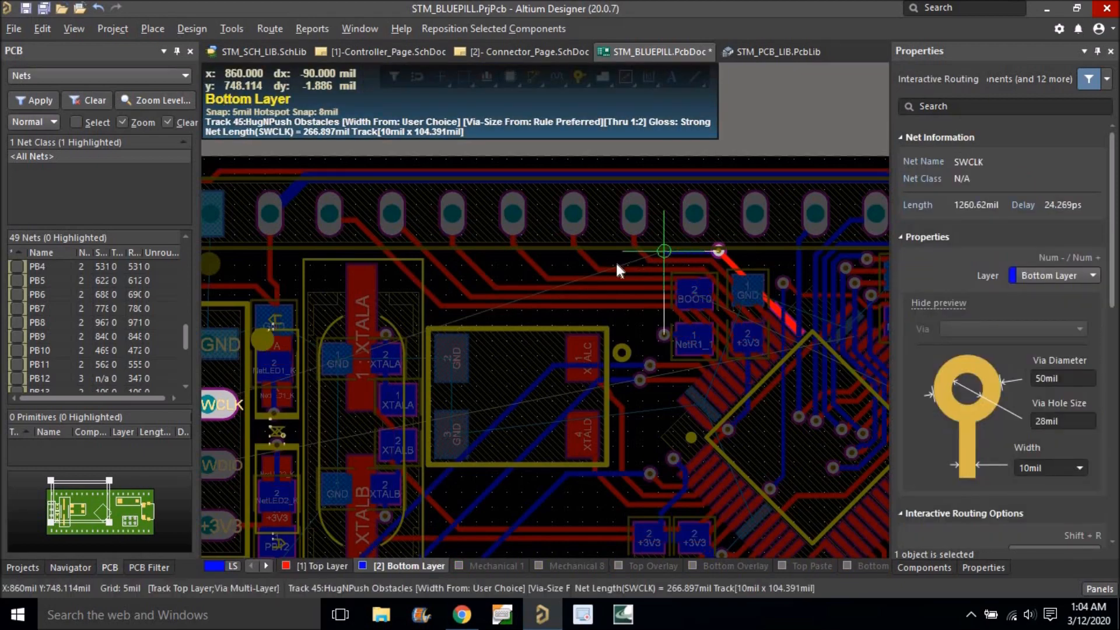
scroll(289, 276, "down", 3, "ctrl")
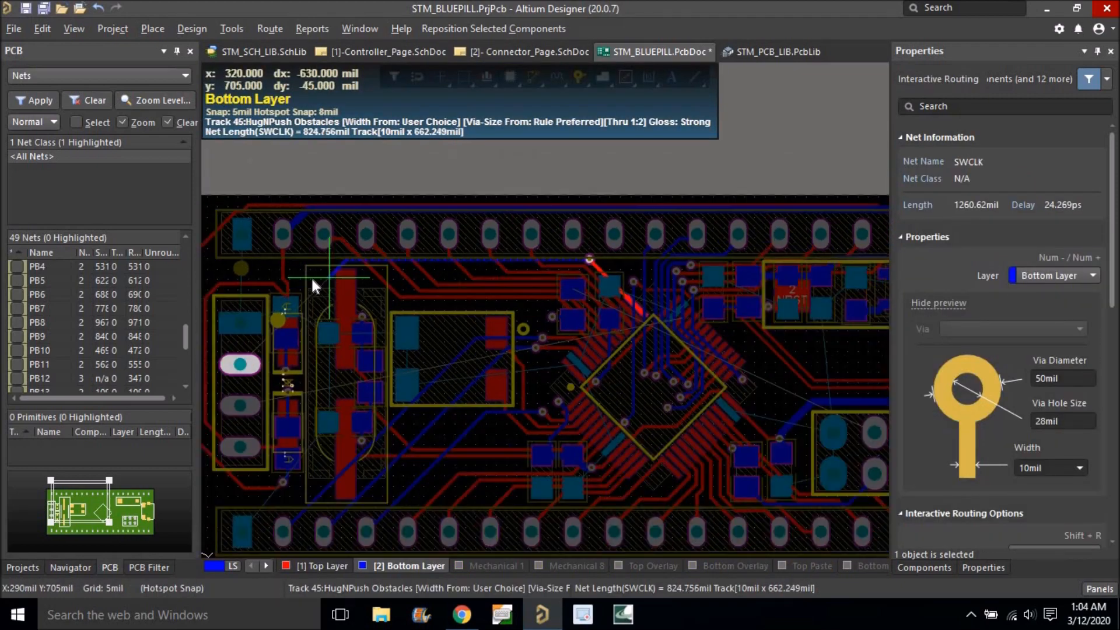
scroll(233, 301, "up", 1, "ctrl")
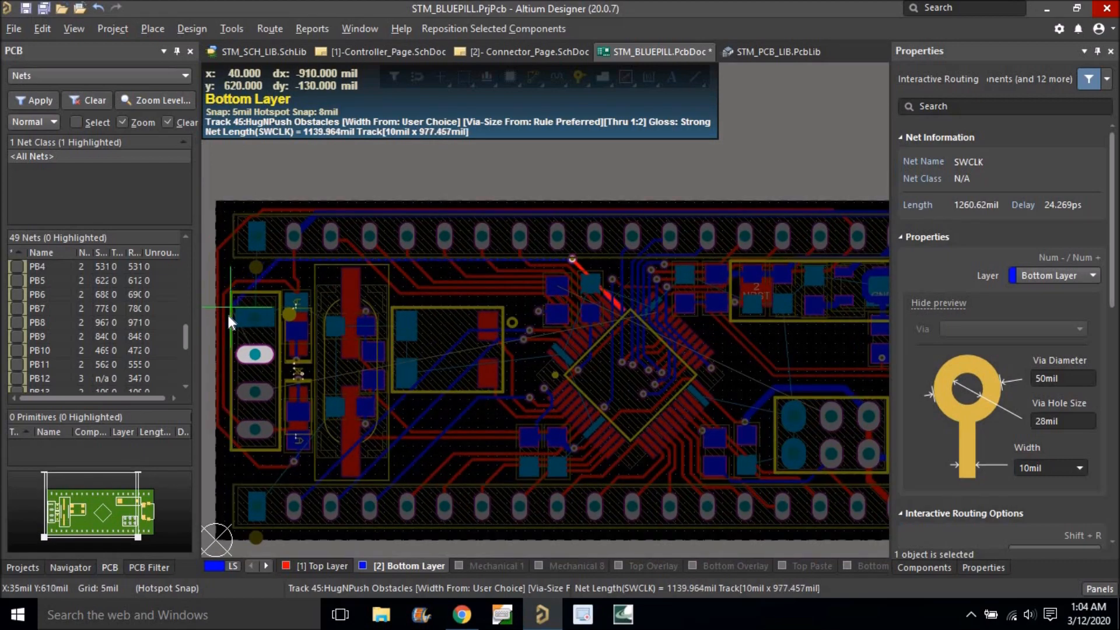
left_click(223, 300)
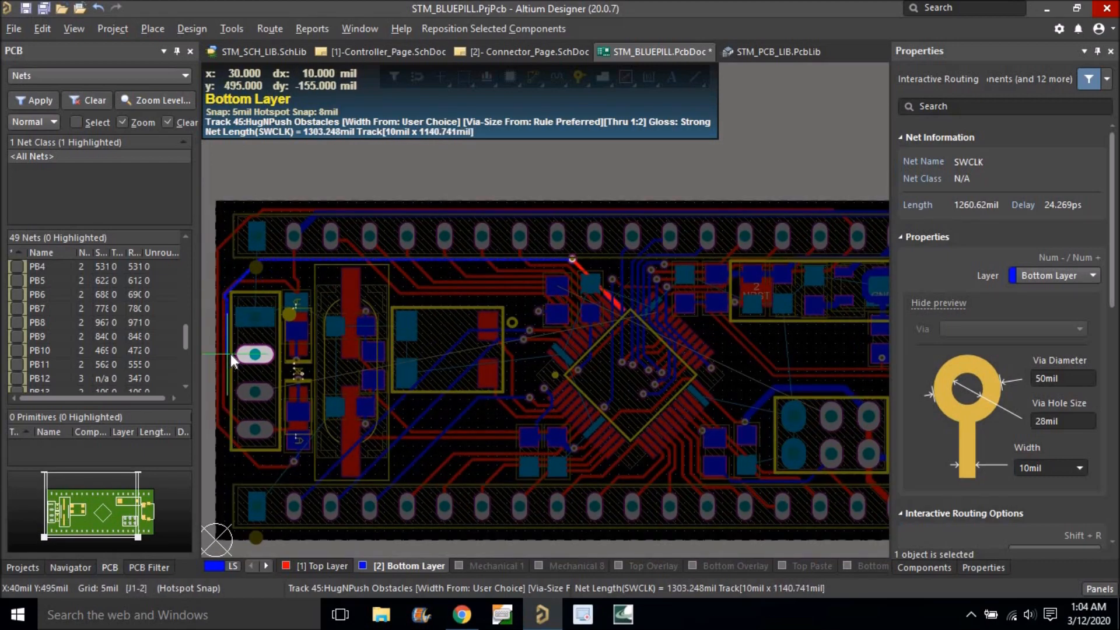
left_click(225, 348)
scroll(225, 349, "up", 1, "ctrl")
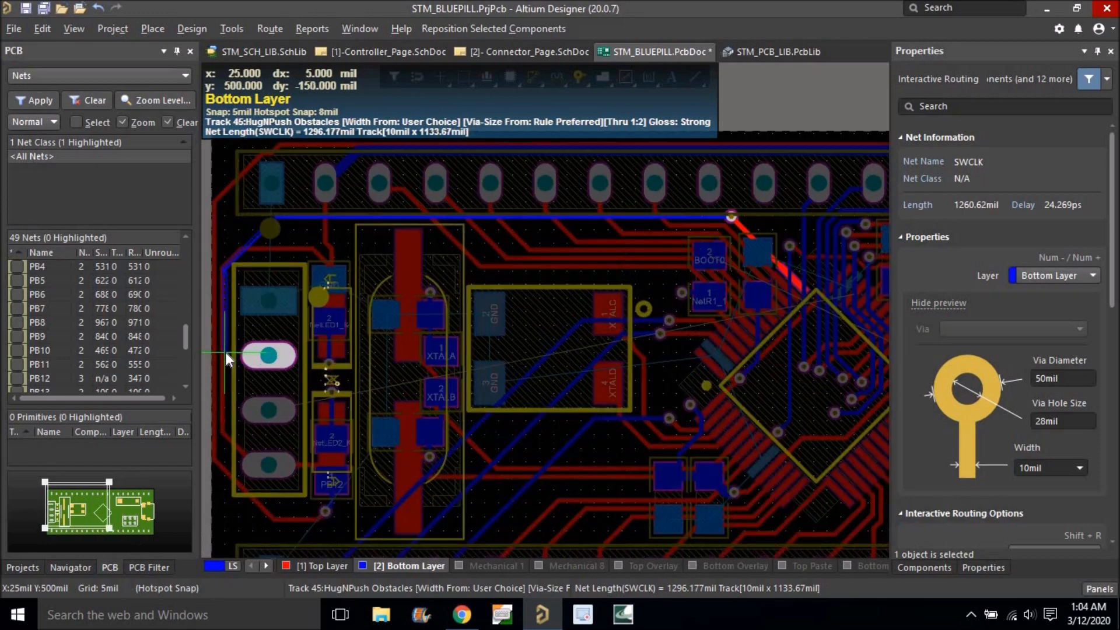
left_click(258, 365)
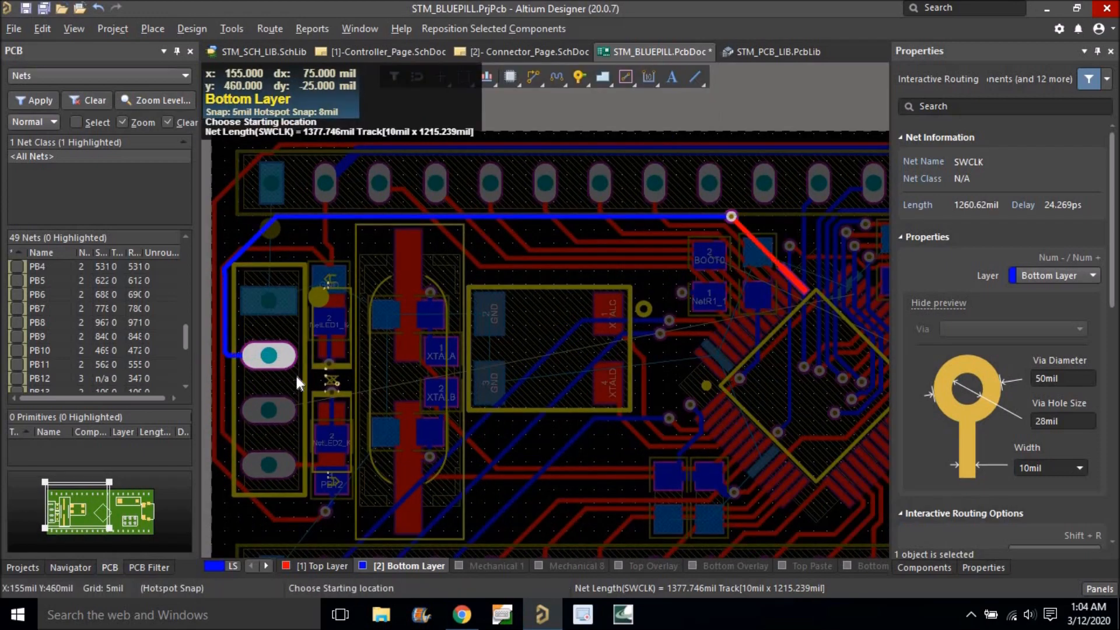
scroll(295, 373, "down", 1, "ctrl")
Highlight the SWDIO net at J1's third pin and examine the possible path between its U1 pad and the header.
left_click(265, 403)
scroll(753, 313, "up", 4, "ctrl")
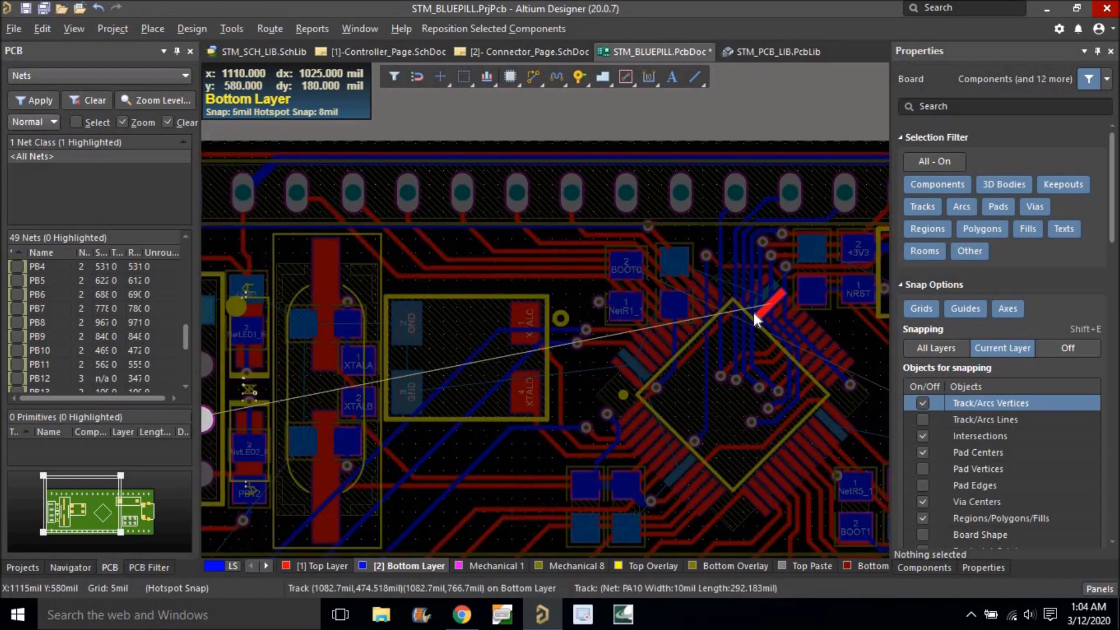
scroll(694, 352, "down", 4, "ctrl")
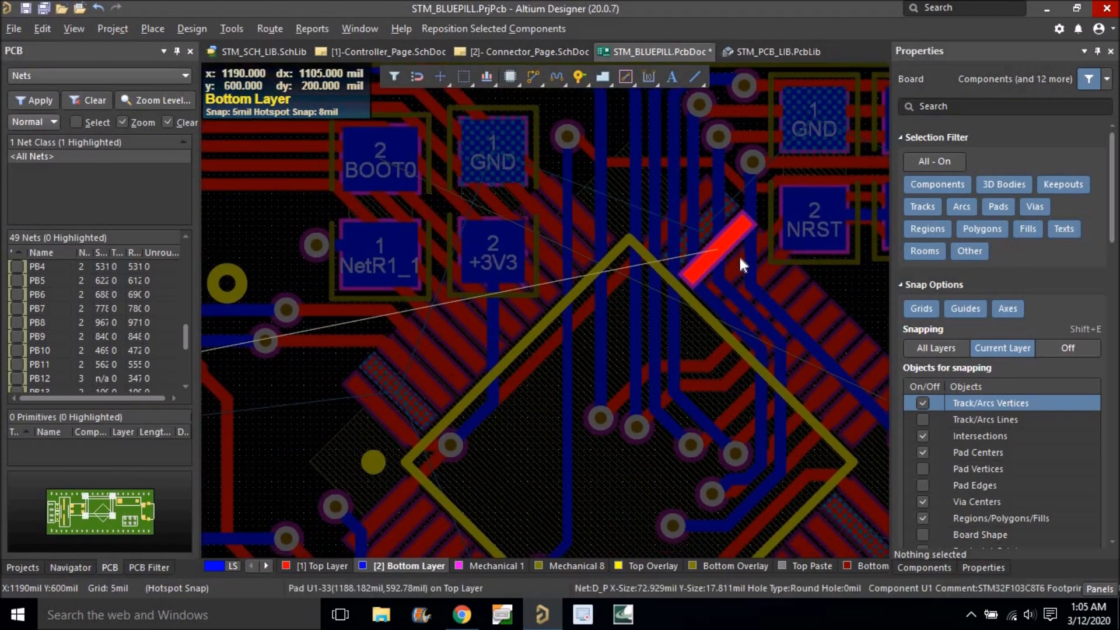
right_click_drag(750, 278, 793, 280)
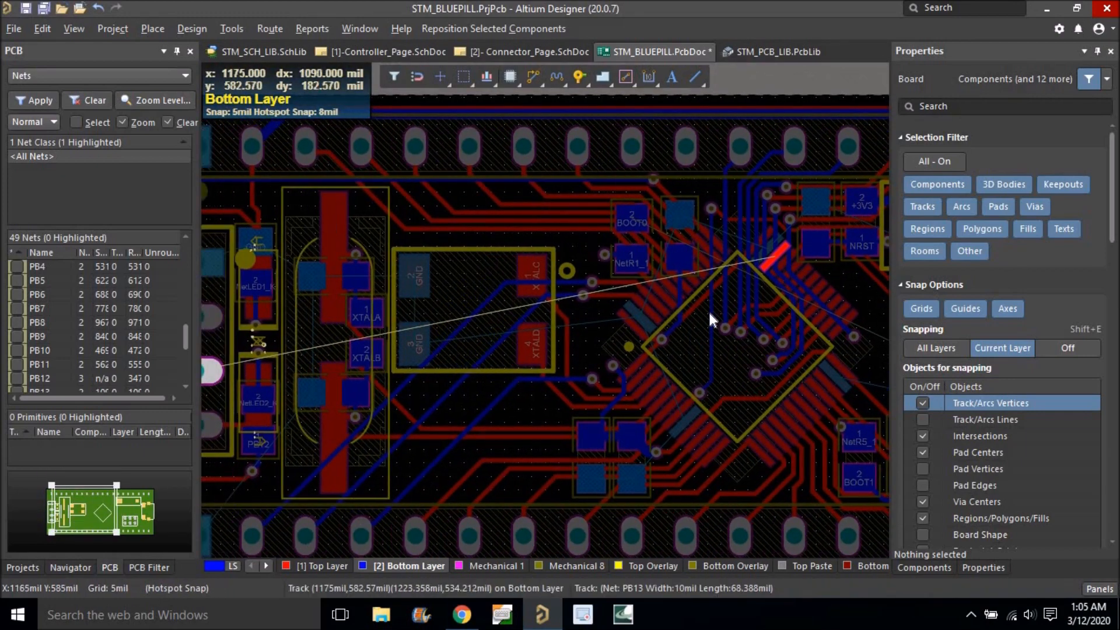
right_click_drag(683, 346, 736, 313)
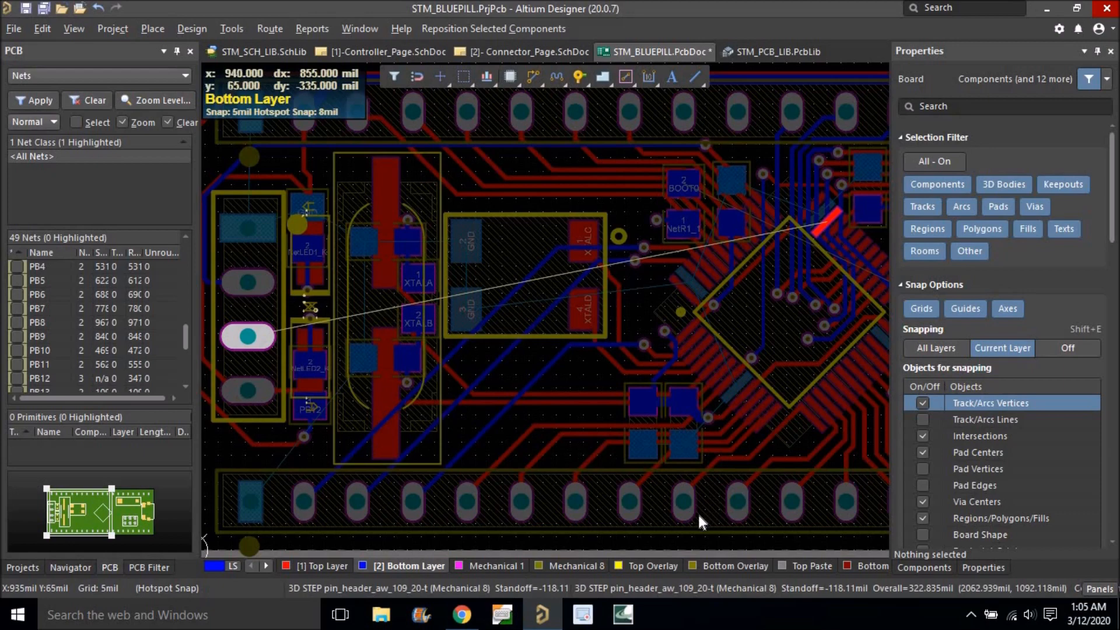
scroll(700, 506, "right", 1, "shift")
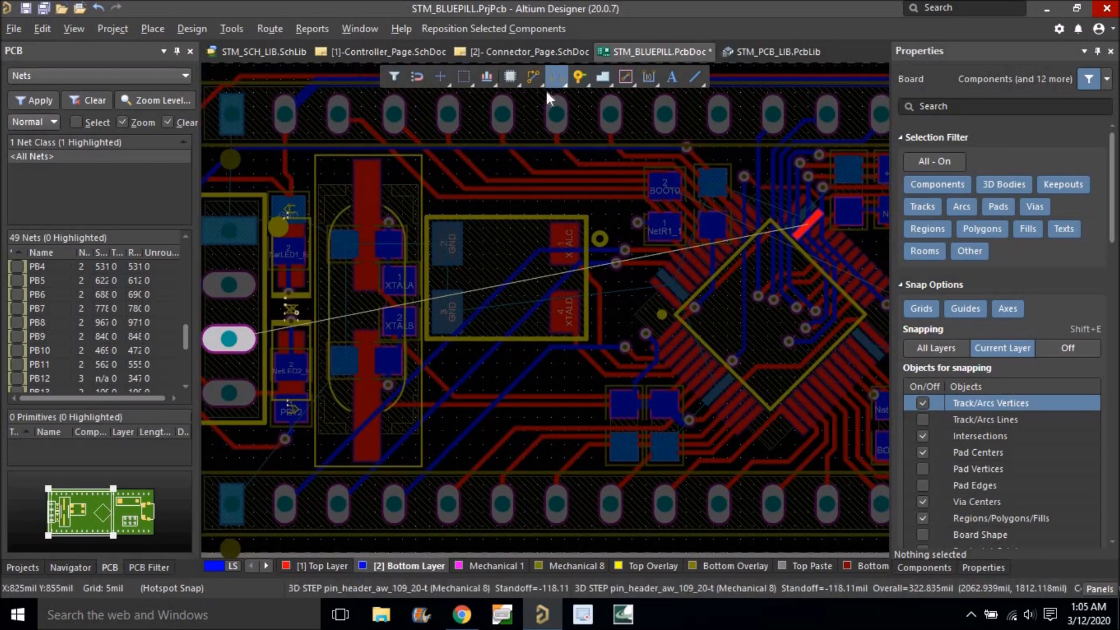
left_click(555, 76)
scroll(786, 229, "up", 4, "ctrl")
left_click(834, 234)
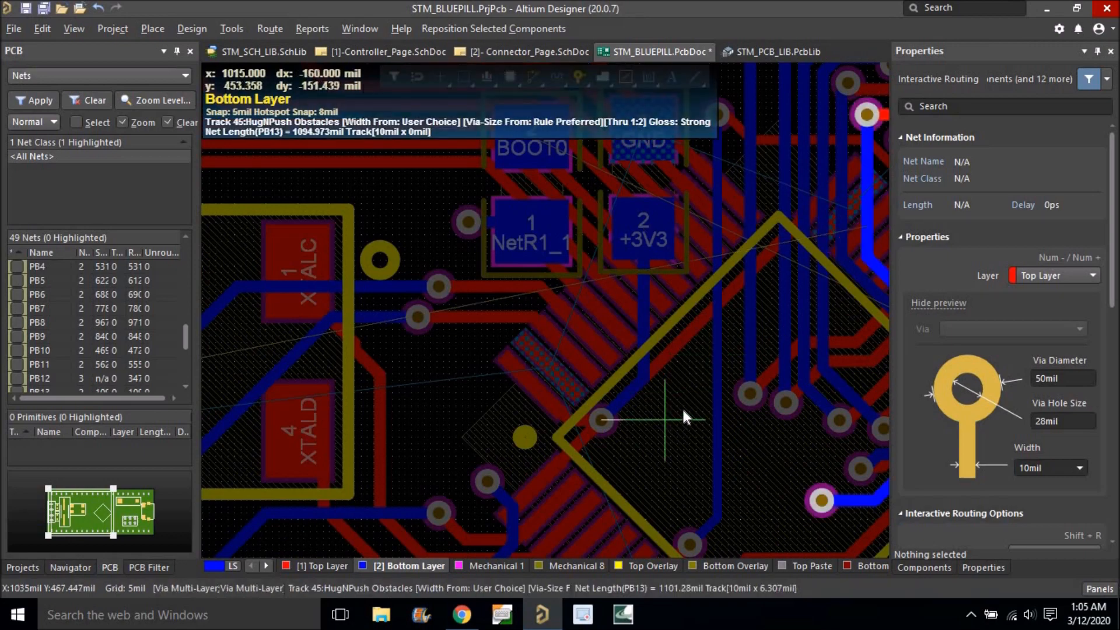
key("Escape")
key("Escape")
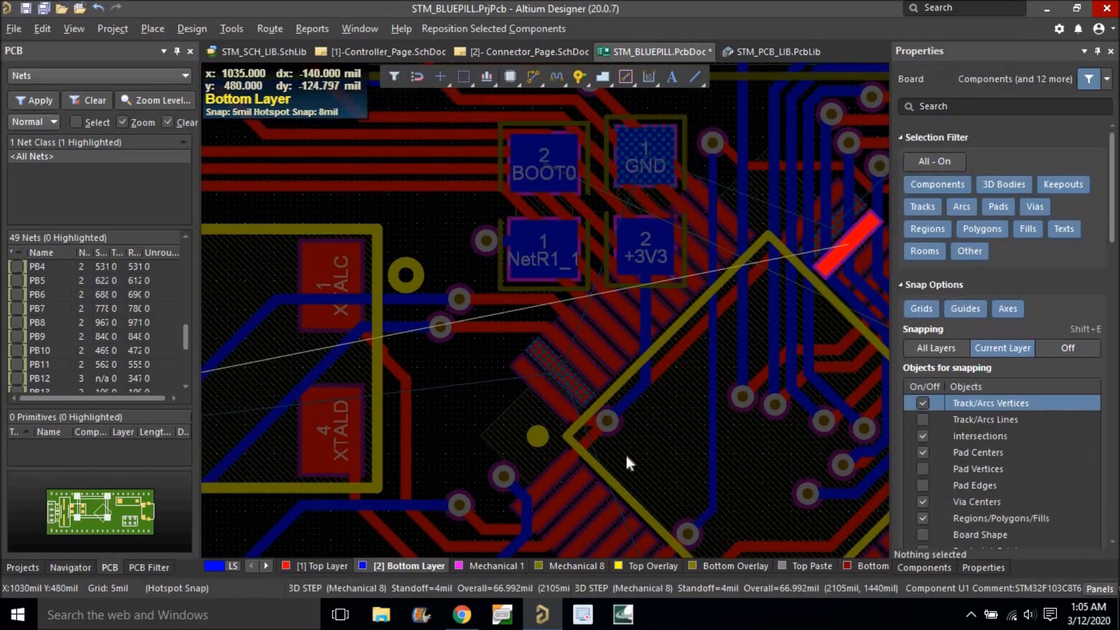
Route SWDIO on the Top Layer, 10 mil wide and about 223 mil long, from its pad diagonally inside U1's outline, and place a via at the free end.
left_click(327, 563)
left_click(554, 79)
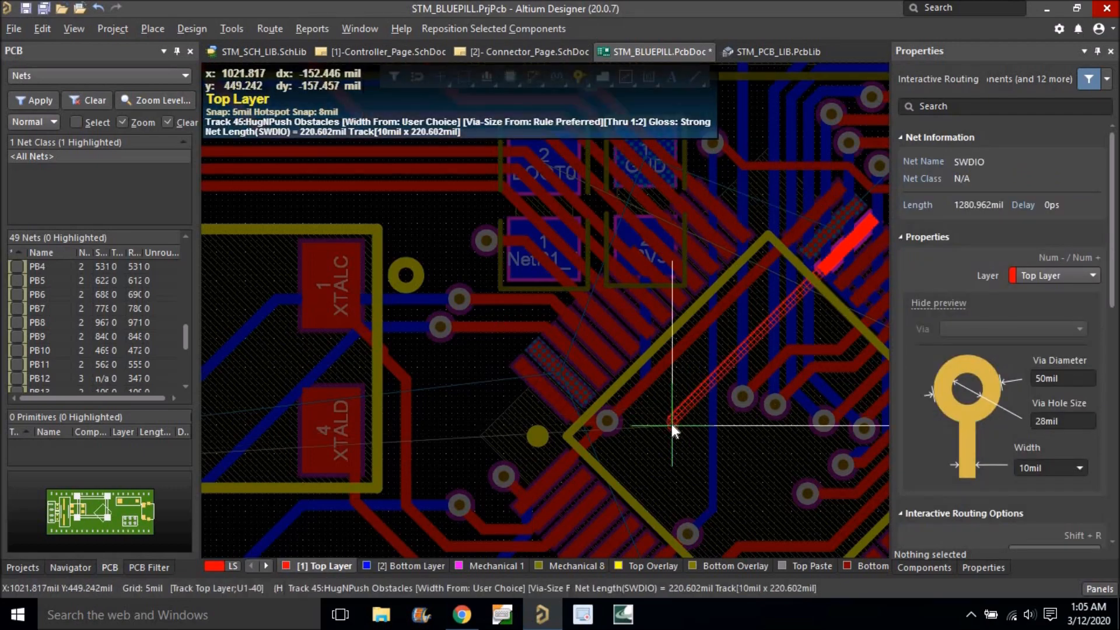
left_click(671, 424)
right_click(672, 432)
right_click_drag(651, 294, 646, 258)
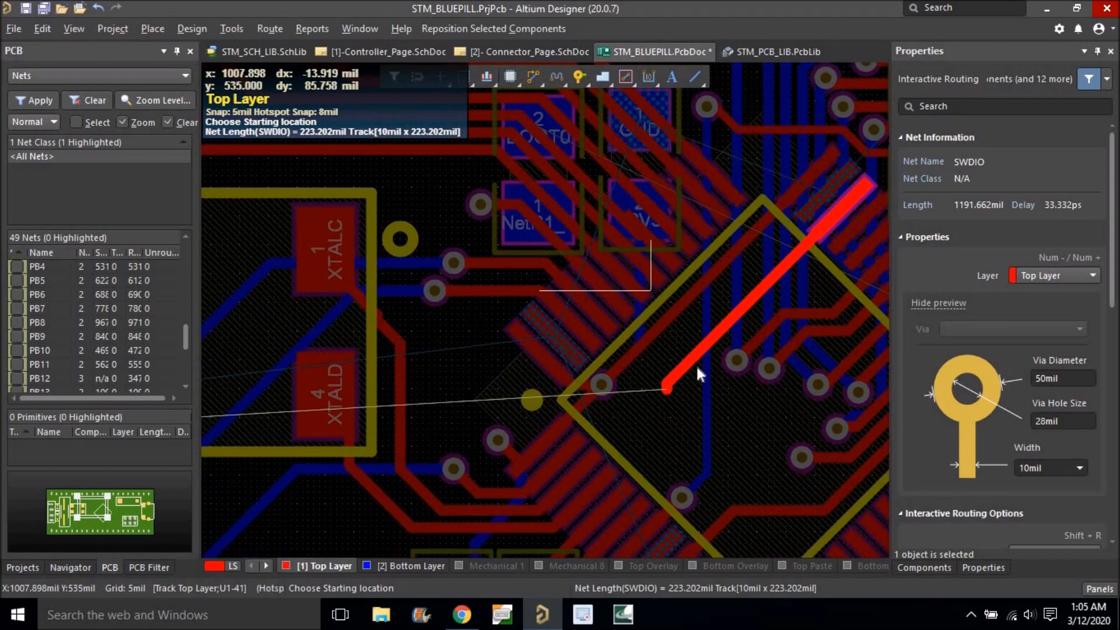
right_click(676, 376)
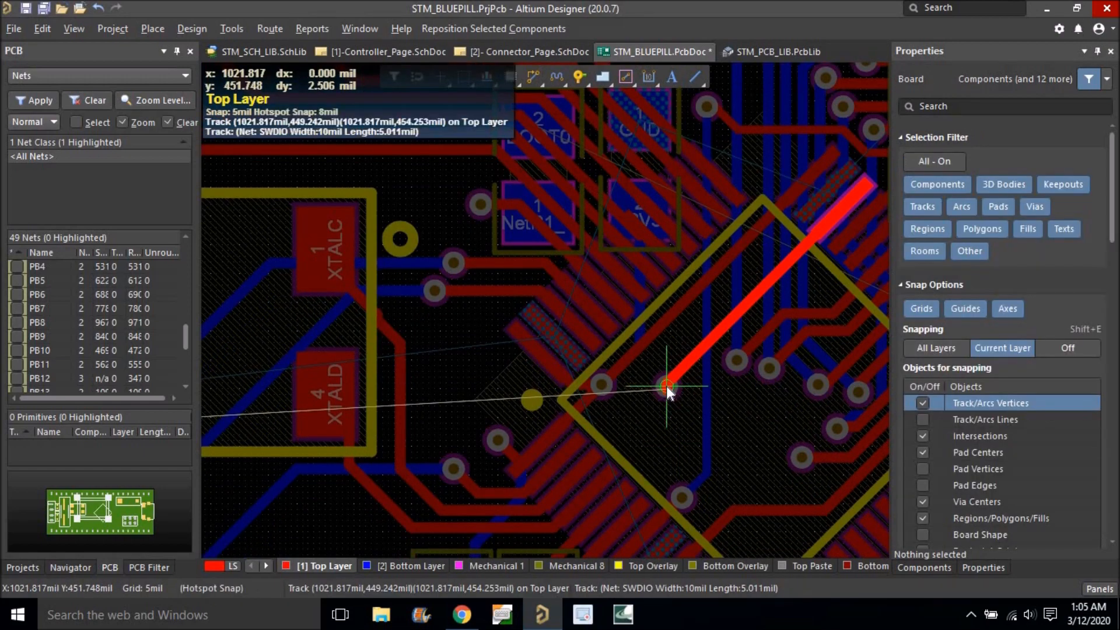
scroll(629, 251, "down", 4, "ctrl")
Route SWDIO on the Bottom Layer, 10 mil wide and about 1745 mil long, from the new via along the board's lower edge to J1's pin 3.
left_click(532, 77)
scroll(659, 261, "up", 2, "ctrl")
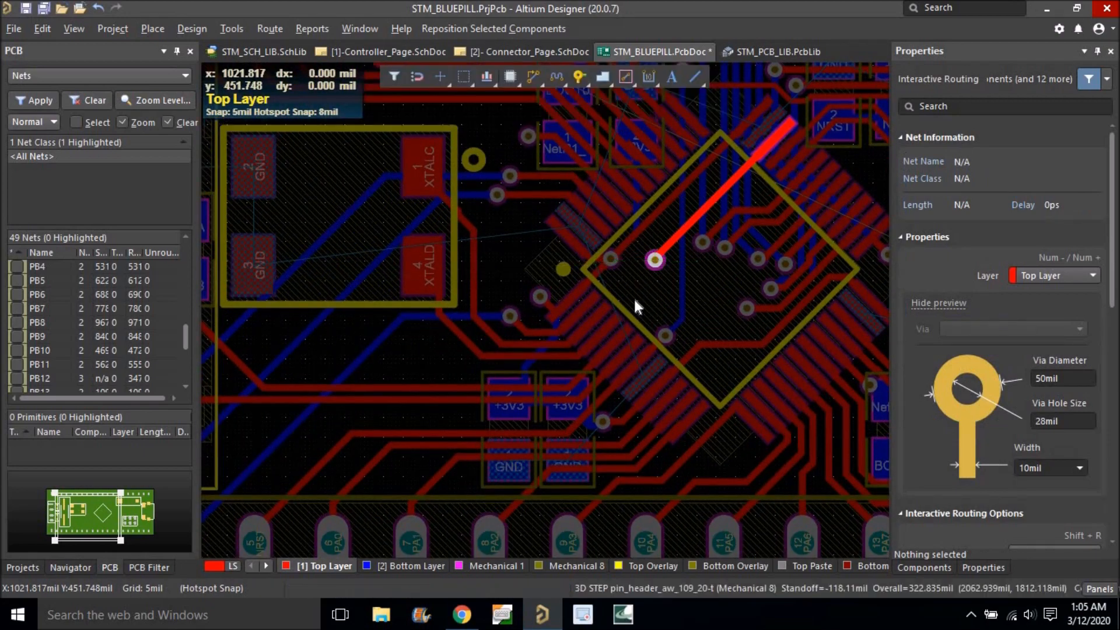
left_click(634, 299)
key("KP_Multiply")
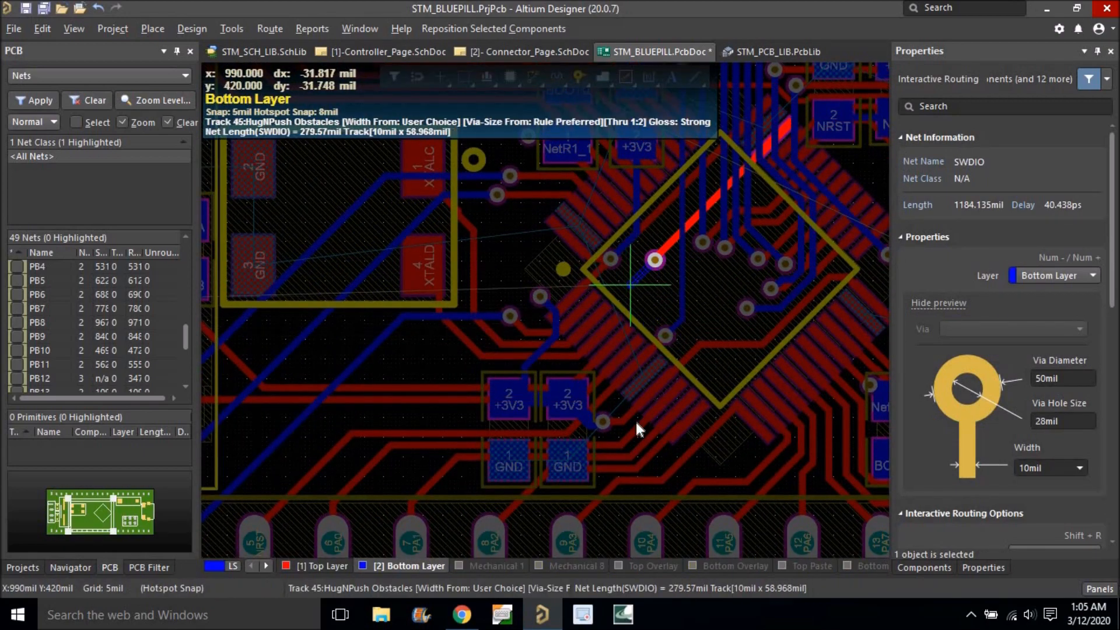
scroll(648, 451, "down", 1, "ctrl")
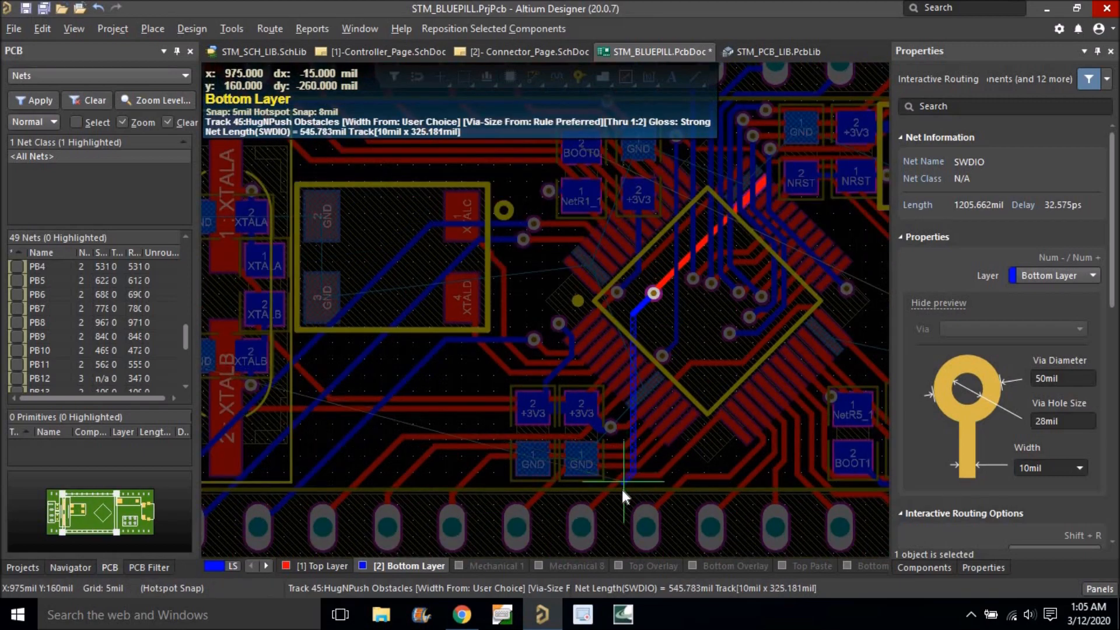
scroll(641, 431, "down", 1, "ctrl")
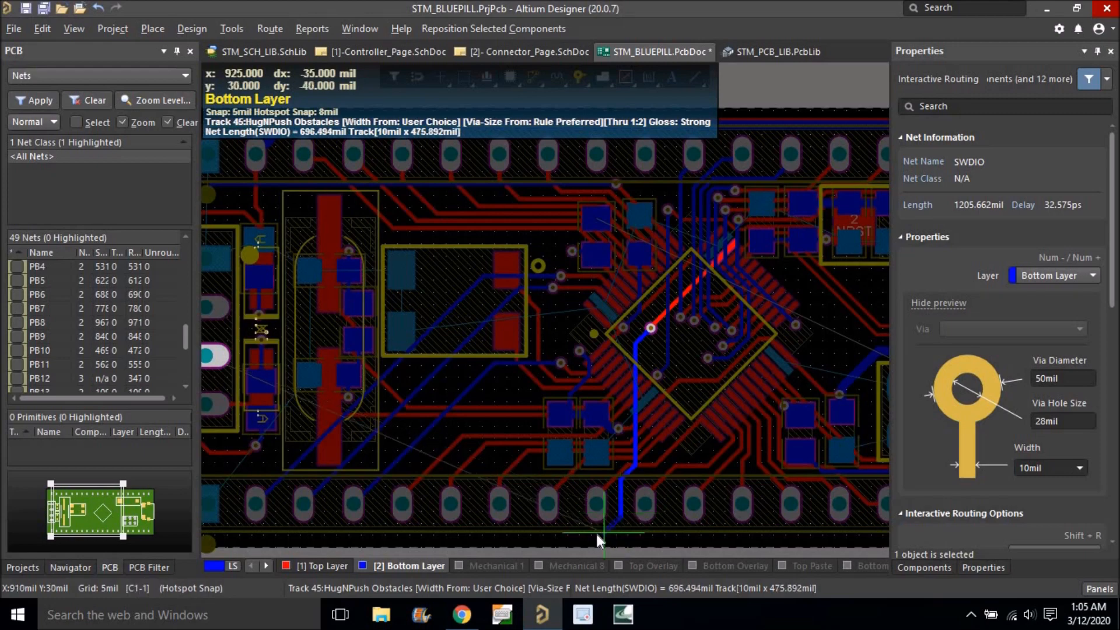
scroll(595, 533, "down", 1, "ctrl")
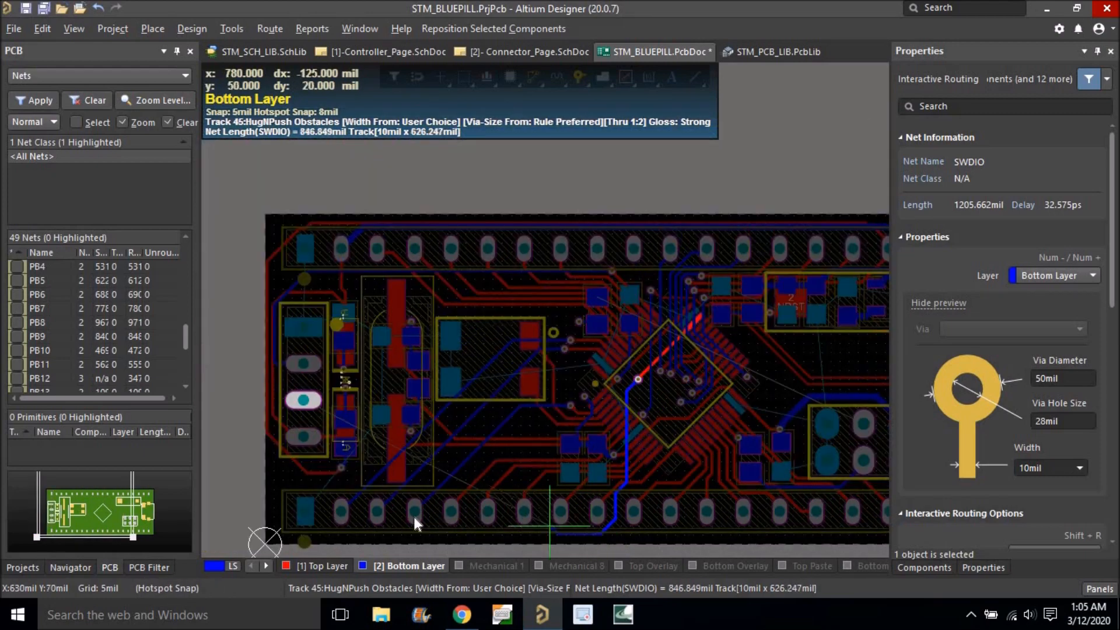
left_click(278, 505)
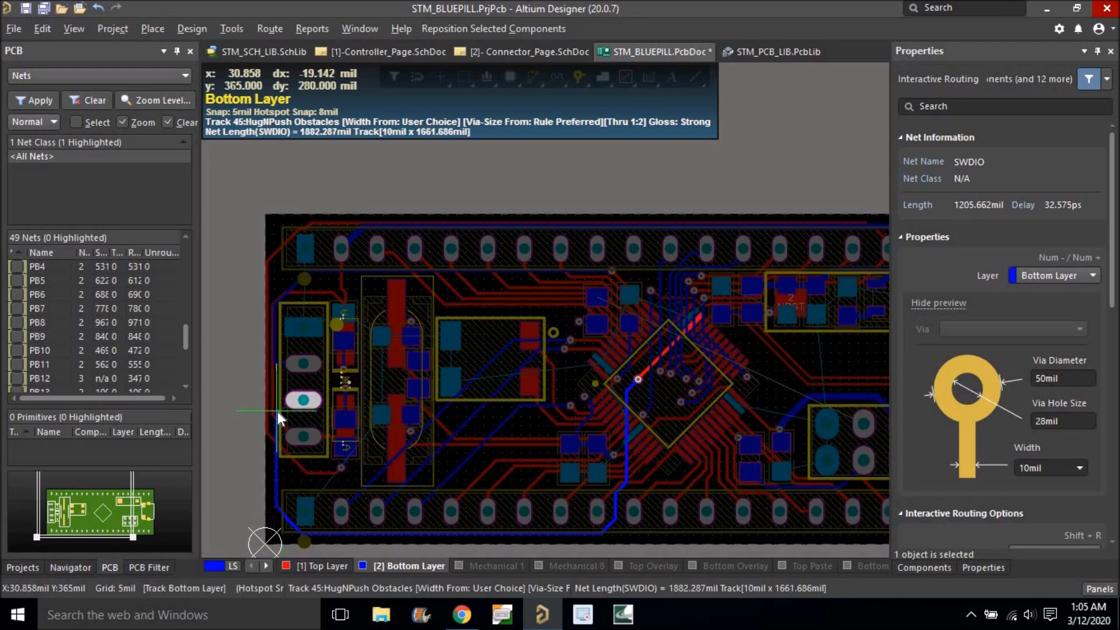
left_click(303, 399)
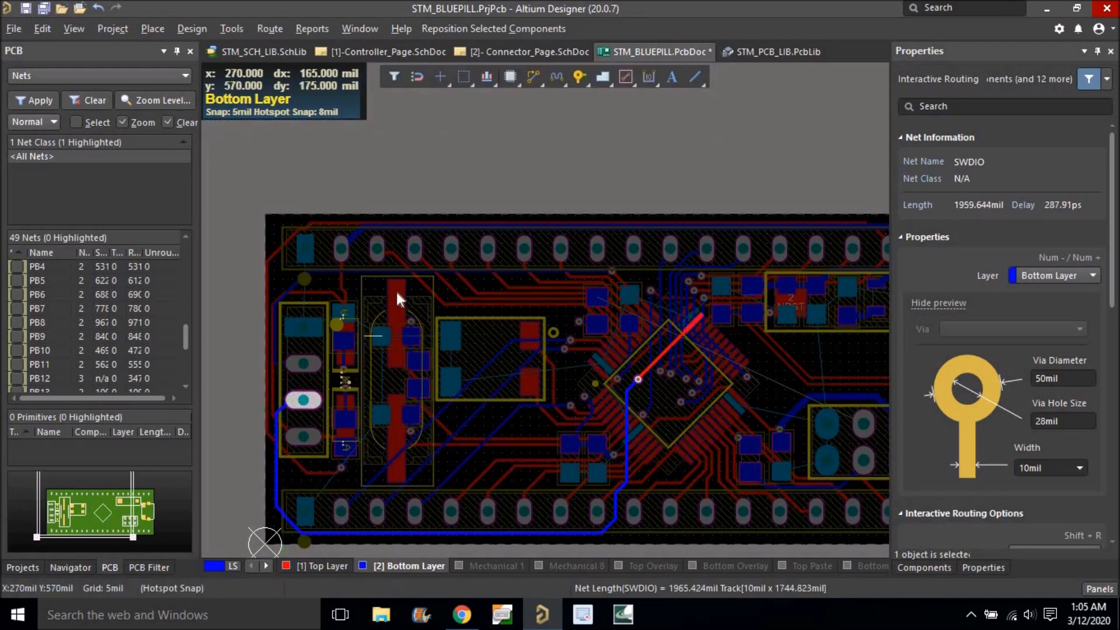
right_click(397, 292)
Clear the SWDIO highlight and examine the remaining unrouted connections, including BOOT0, in single-layer mode on Mechanical 1.
key("ctrl+Page_Down")
scroll(484, 424, "up", 5, "ctrl")
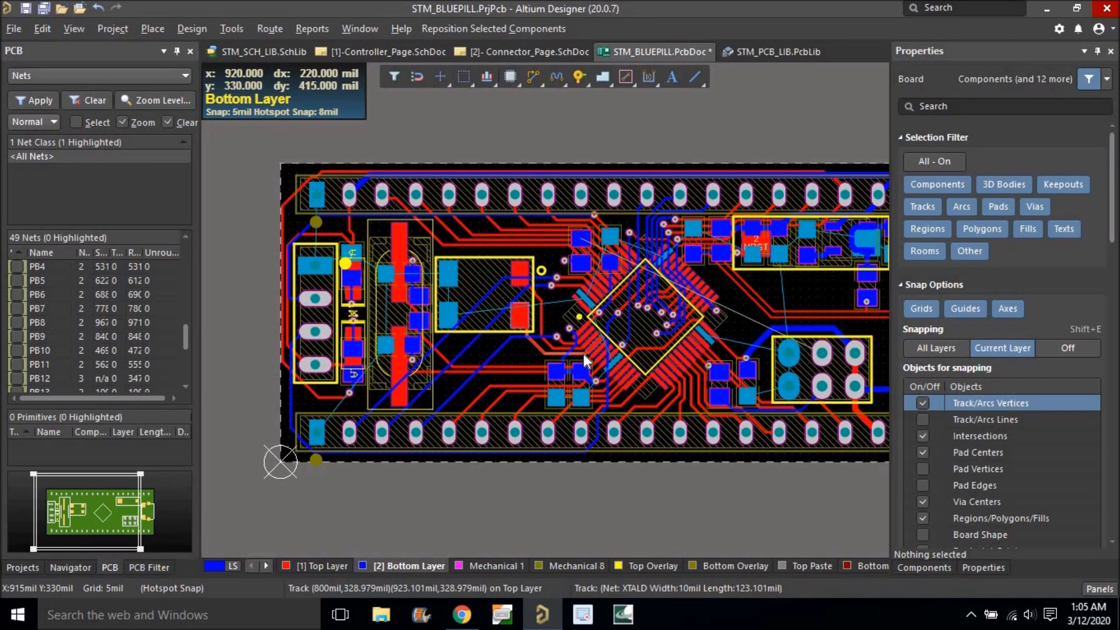
key("shift+s")
left_click(485, 566)
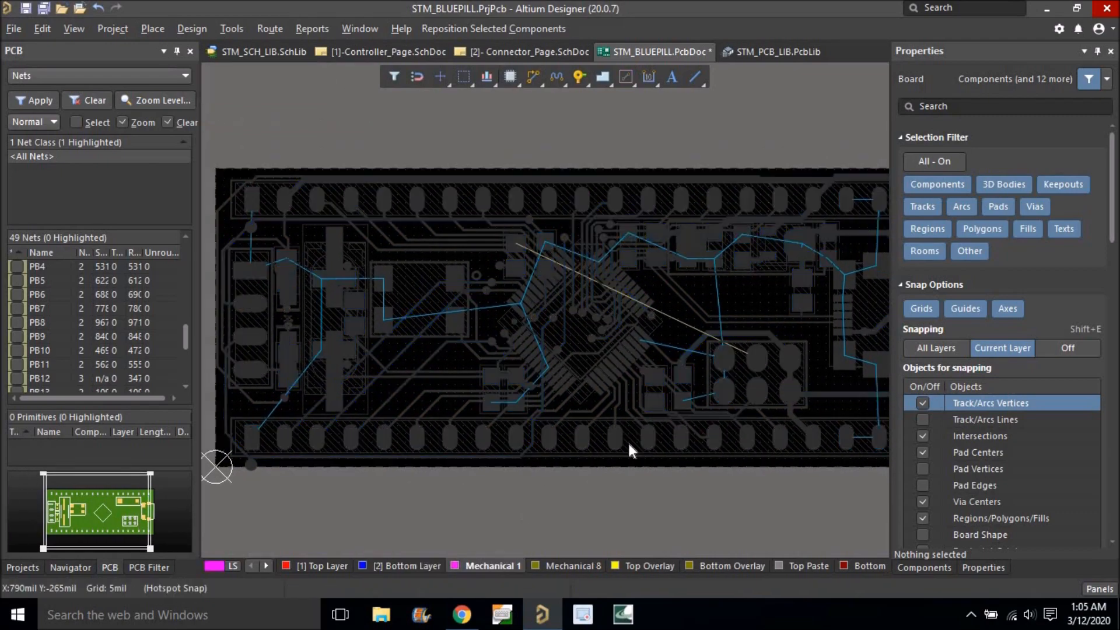
key("shift+h")
scroll(560, 286, "up", 2, "ctrl")
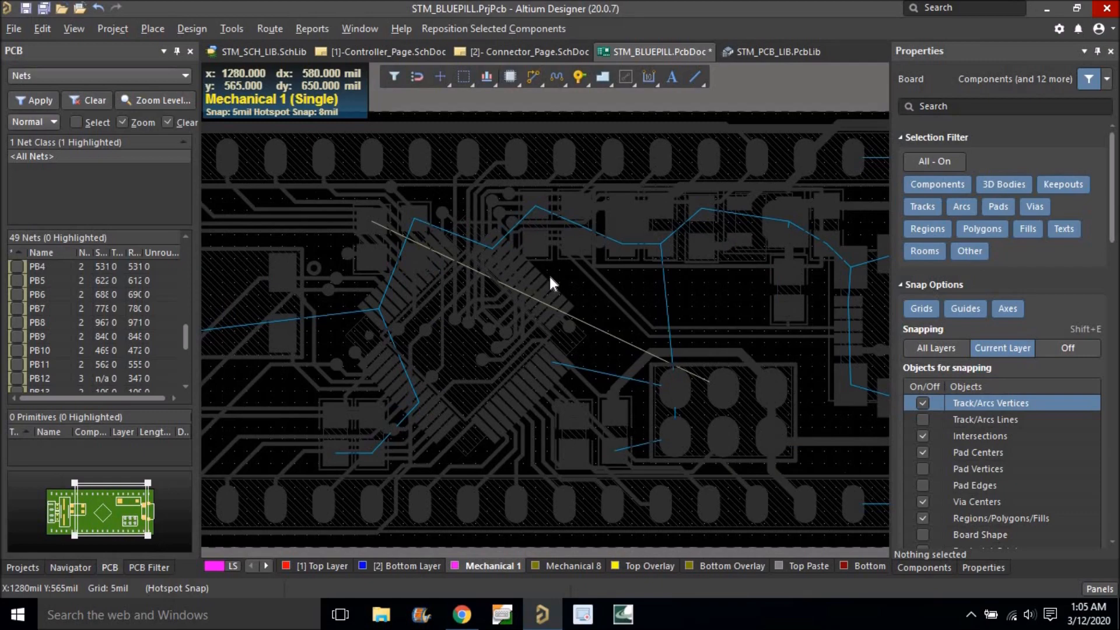
Return to the all-layer display and examine the possible path for the BOOT0 connection from R1's pad 2 around U1.
key("shift+s")
key("shift+s")
scroll(503, 260, "up", 1, "ctrl")
mouse_move(502, 261)
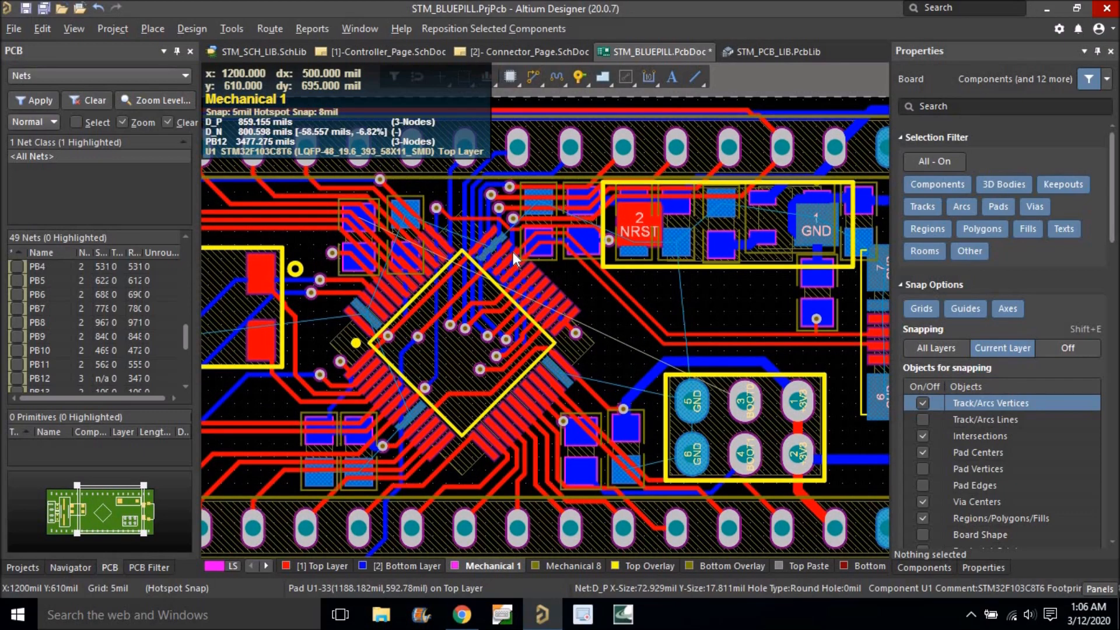
right_click_drag(771, 429, 805, 378)
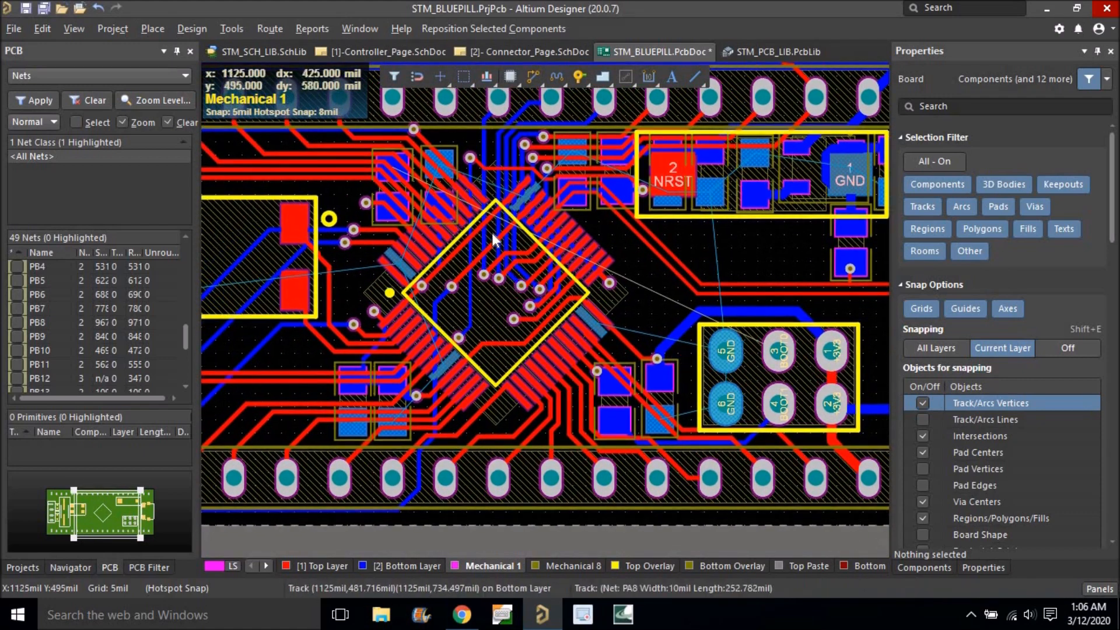
scroll(390, 174, "up", 2, "ctrl")
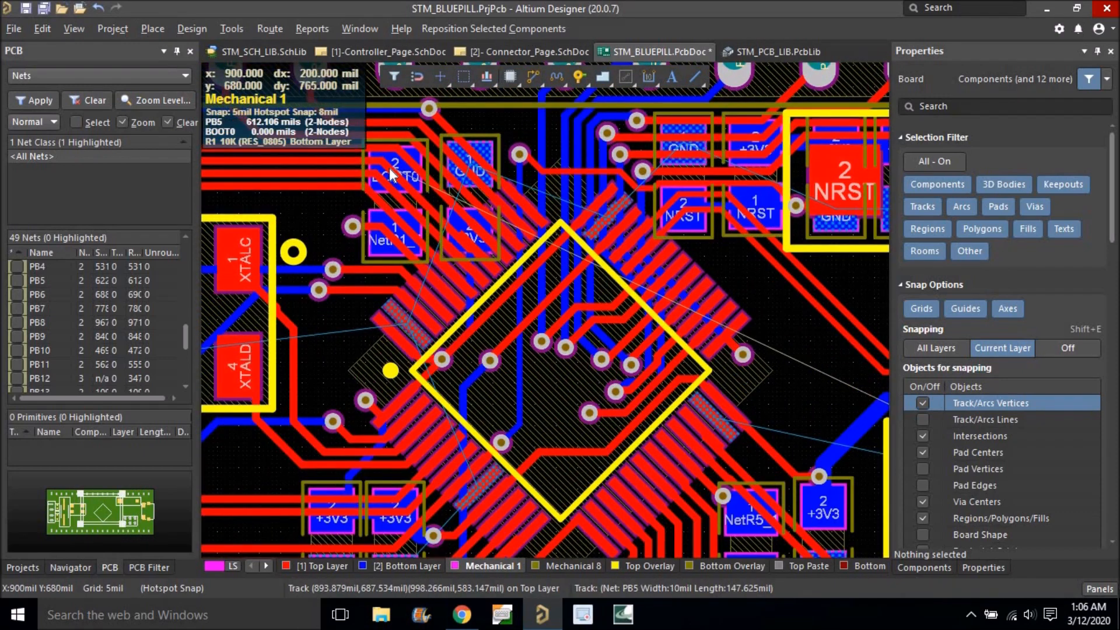
right_click_drag(390, 368, 425, 318)
scroll(452, 164, "down", 1, "ctrl")
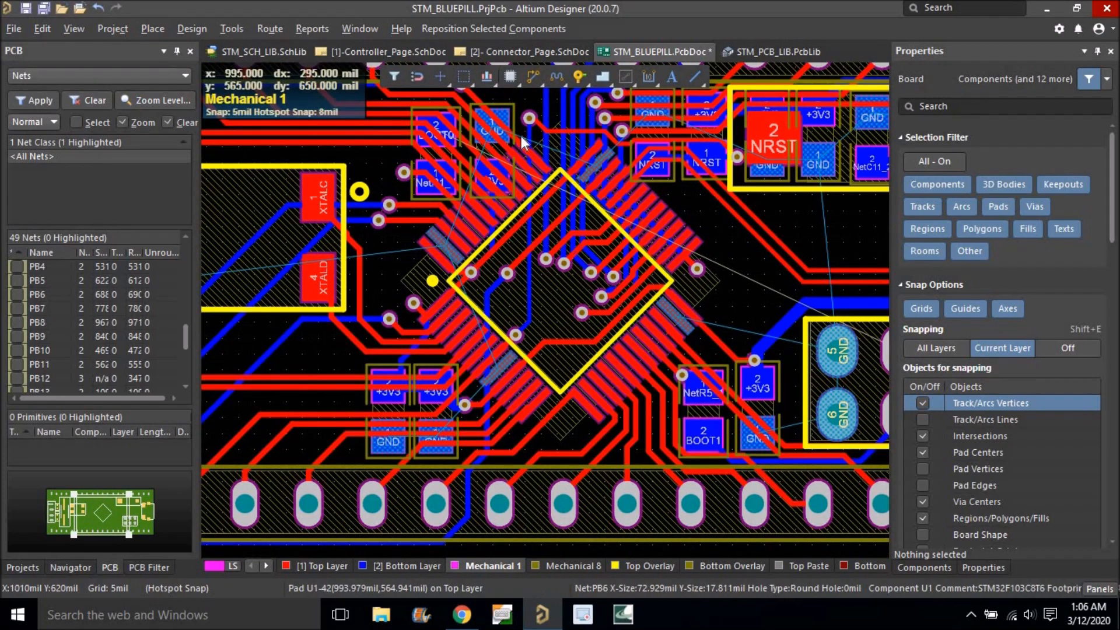
Route BOOT0 on the Bottom Layer, 10 mil wide, from R1's pad 2 down past U1's pin-1 corner to just below C1's GND pad.
left_click(533, 77)
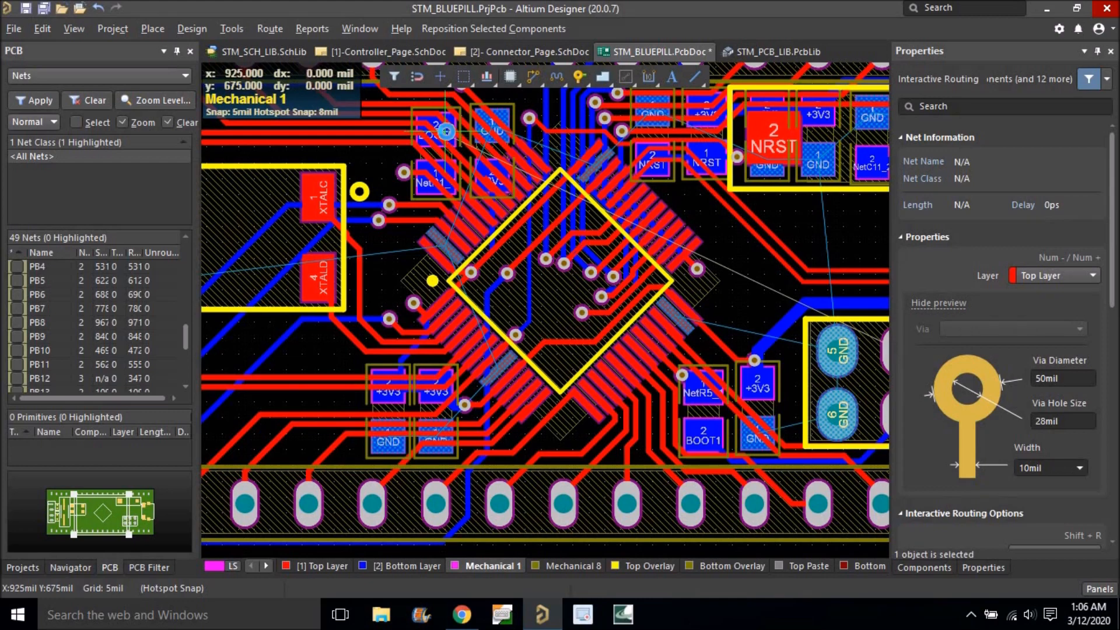
left_click(447, 132)
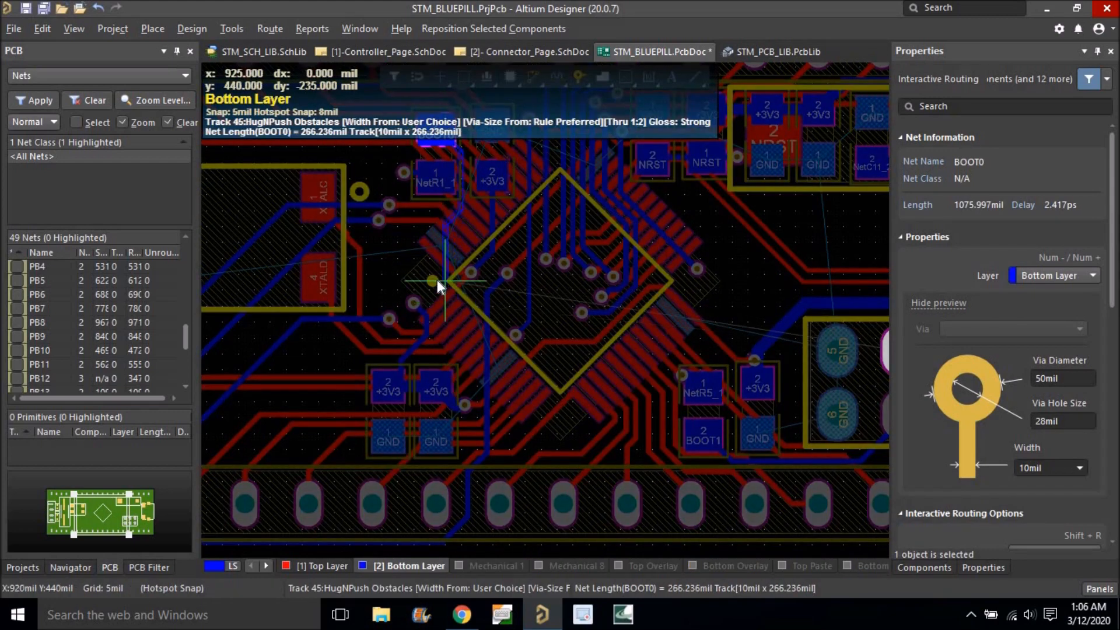
left_click(436, 281)
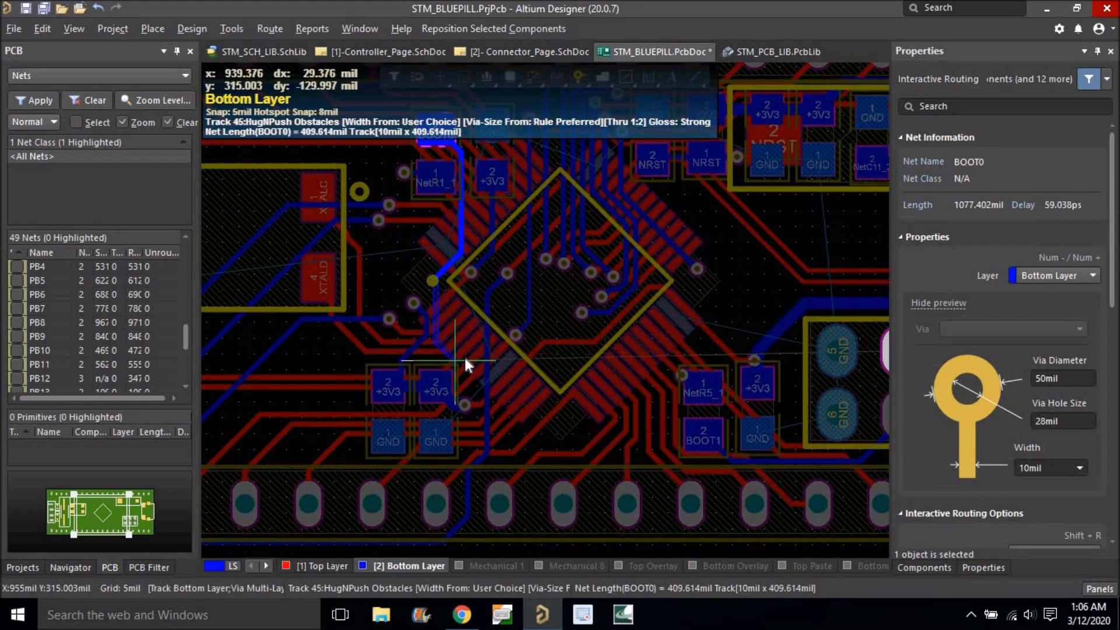
left_click(479, 431)
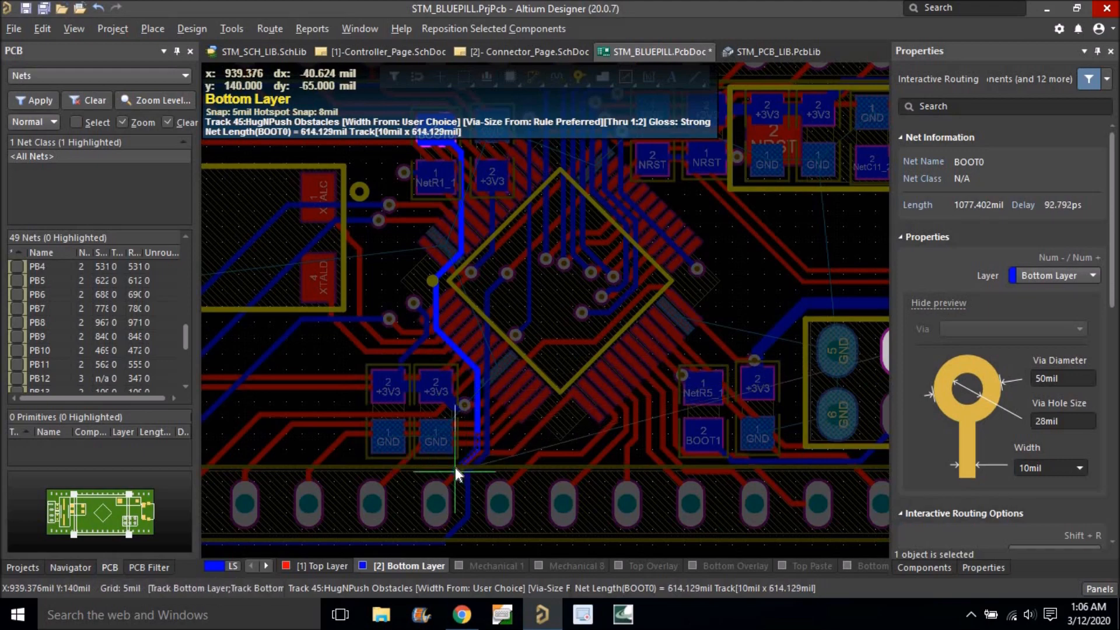
left_click(426, 465)
right_click(425, 465)
right_click(425, 464)
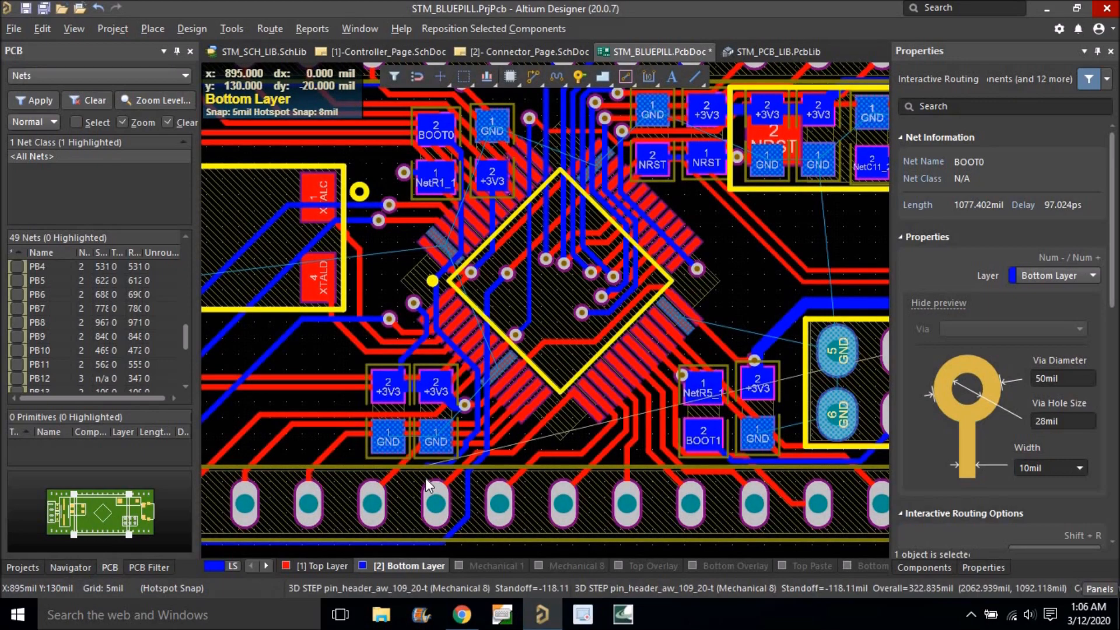
Place a via at the free end of the BOOT0 track below C1.
scroll(425, 477, "up", 2, "ctrl")
scroll(425, 461, "up", 1, "ctrl")
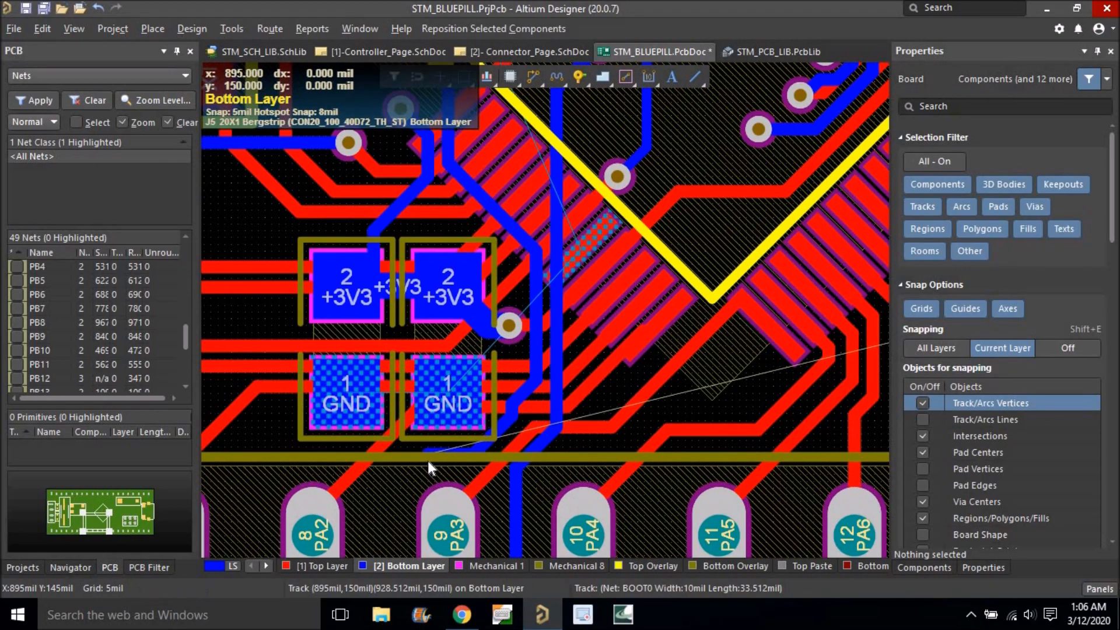
scroll(474, 384, "down", 4, "ctrl")
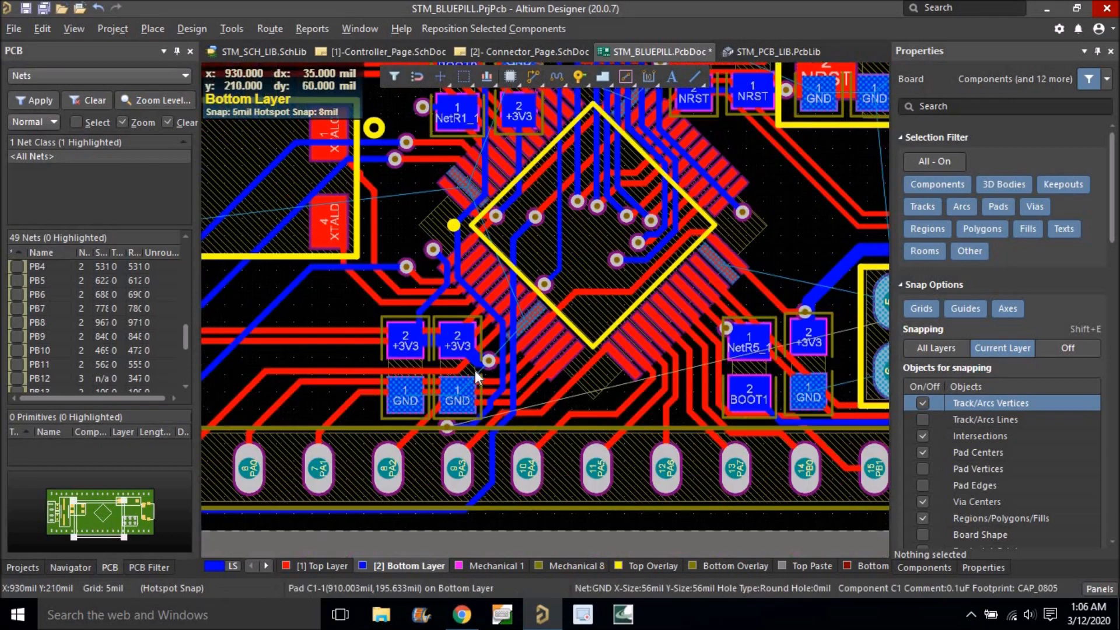
right_click_drag(465, 315, 463, 294)
Route BOOT0 on the Top Layer, 10 mil wide and about 1133 mil long, from the via along the board's lower edge and up between header pins 17 and 18.
left_click(530, 76)
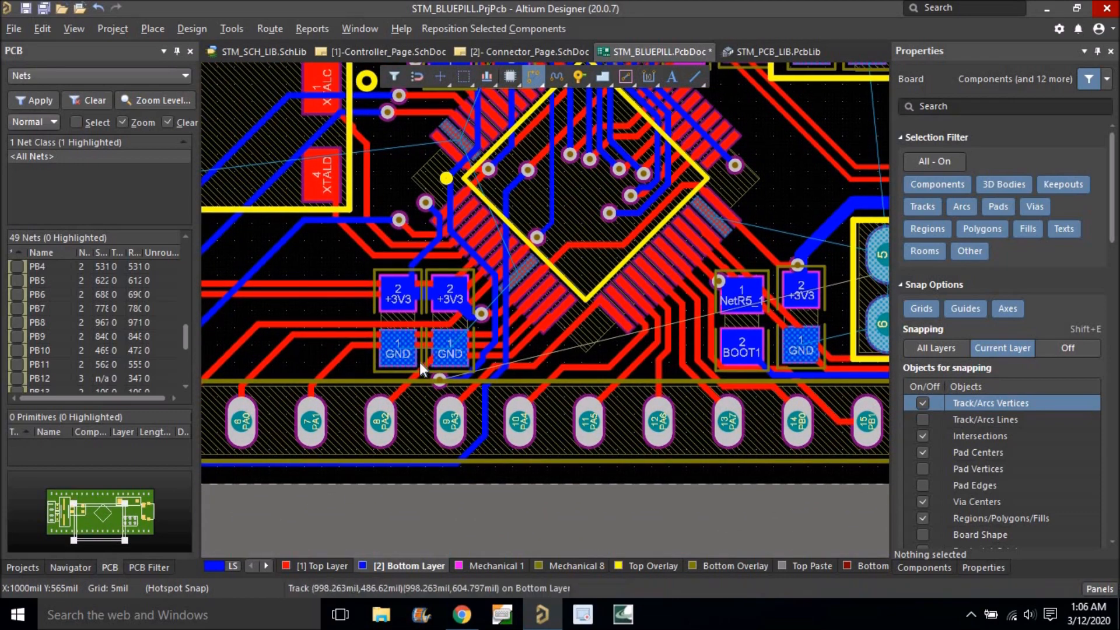
left_click(438, 381)
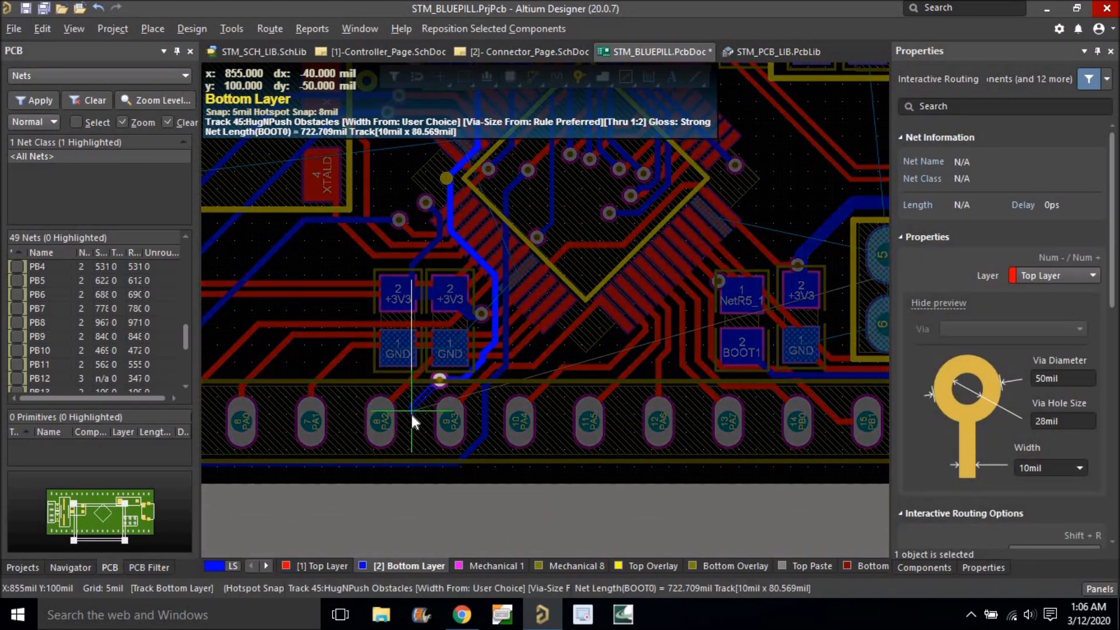
key("KP_Multiply")
left_click(415, 453)
scroll(449, 467, "down", 2, "ctrl")
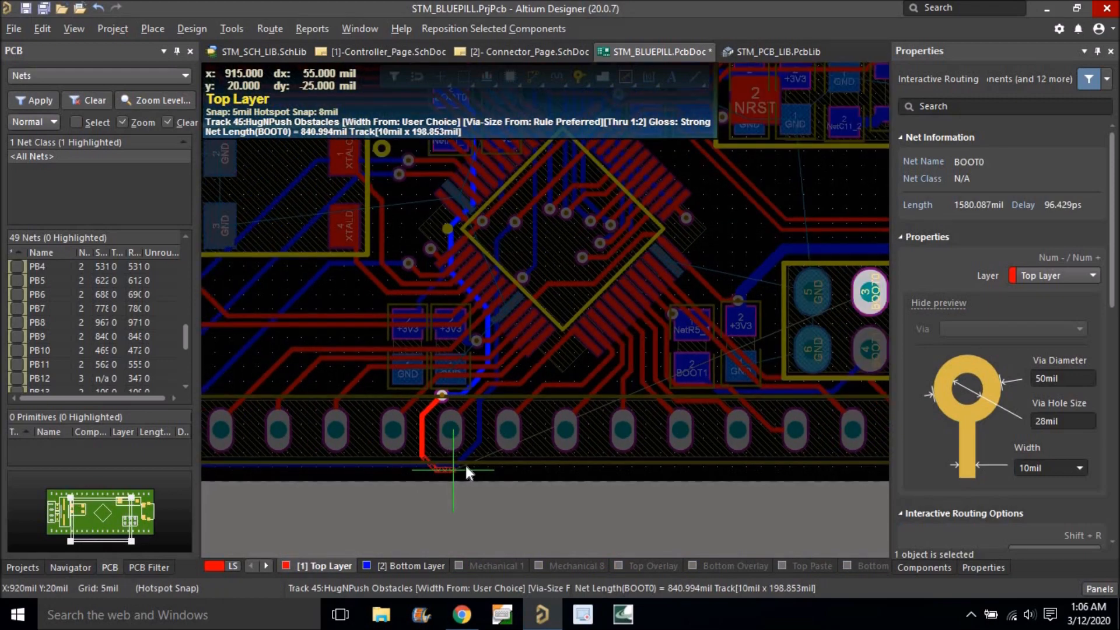
scroll(610, 471, "down", 2, "ctrl")
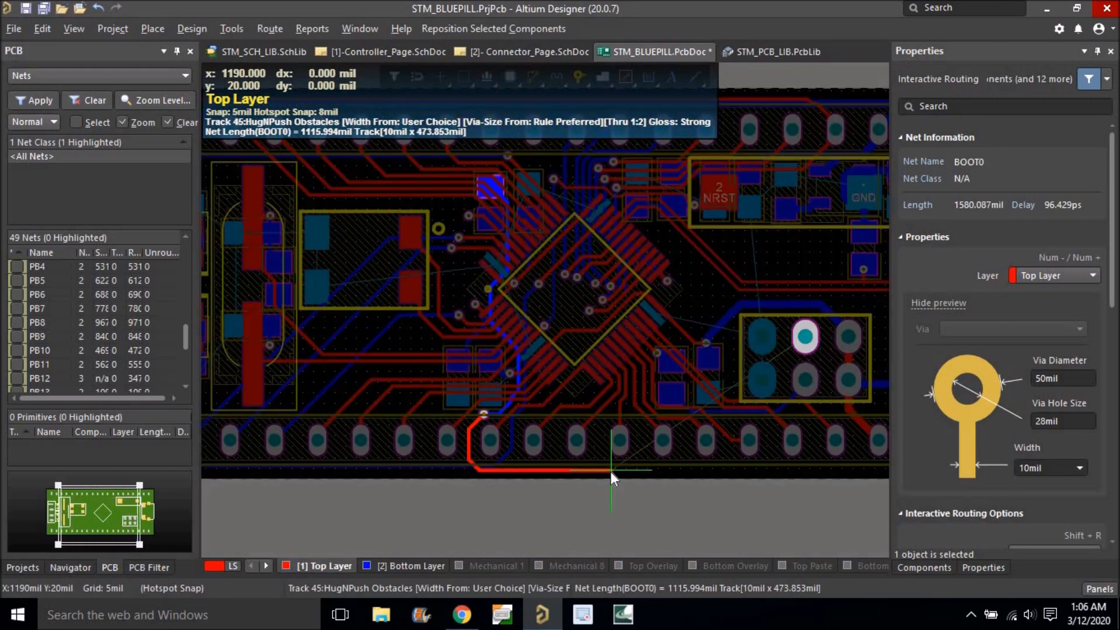
scroll(789, 459, "up", 2, "ctrl")
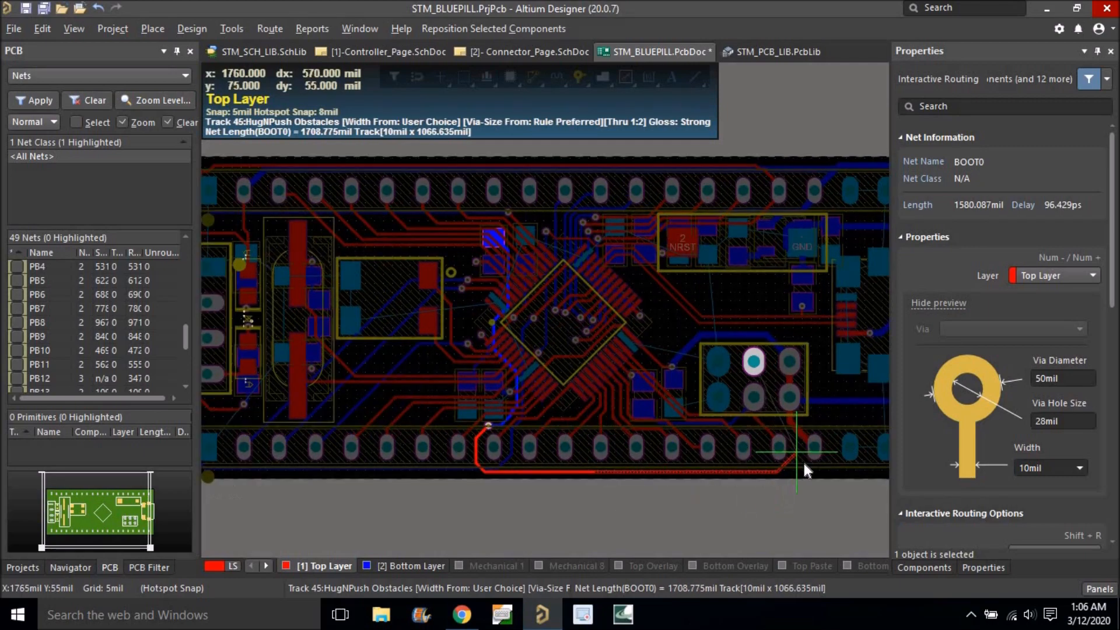
left_click(794, 463)
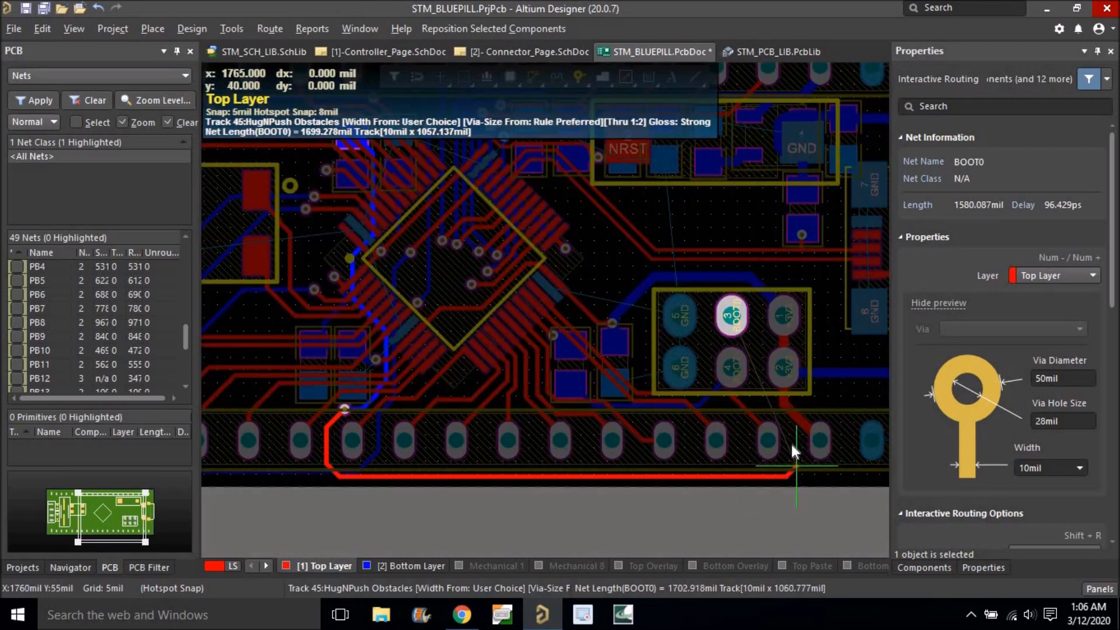
scroll(789, 441, "up", 2, "ctrl")
left_click(789, 409)
scroll(789, 404, "up", 1, "ctrl")
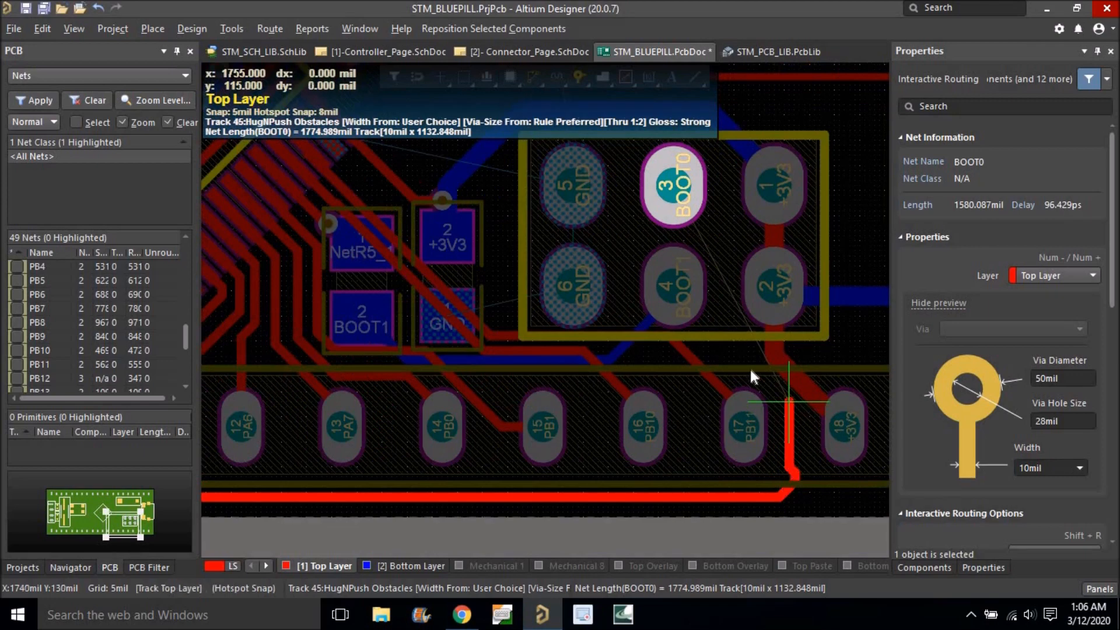
Finish routing the 10 mil BOOT0 track on the top layer, between the header pads up to BOOT0 pad 3.
left_click(729, 348)
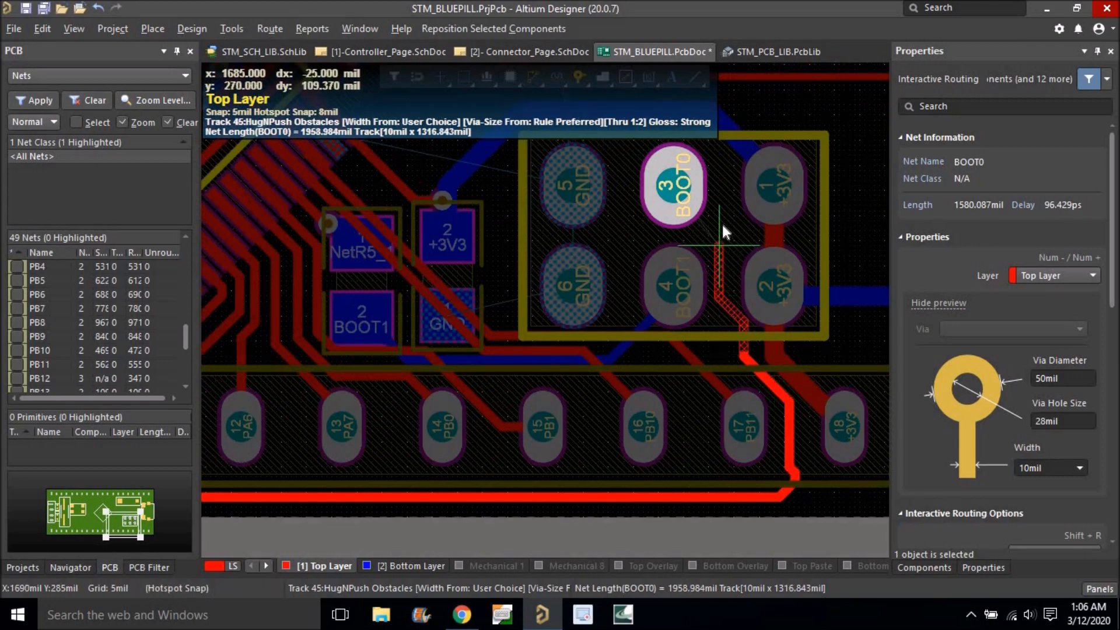
left_click(689, 199)
key("Escape")
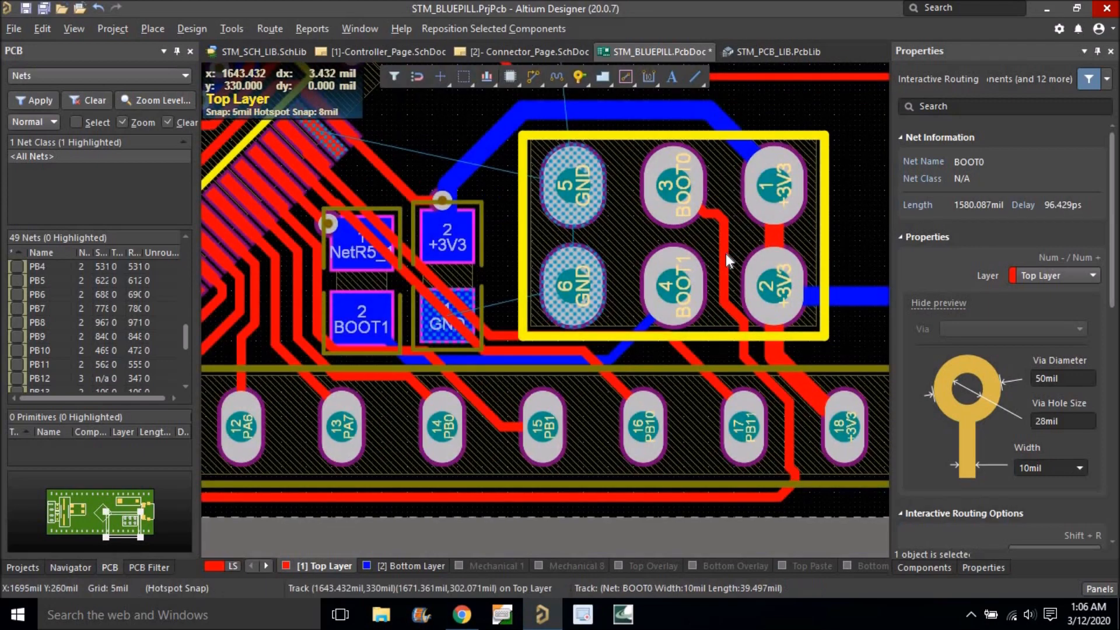
Select the entire BOOT0 route, gloss it to shorten its path, and save the board.
left_click(723, 252)
key("Tab")
scroll(749, 257, "down", 2, "ctrl")
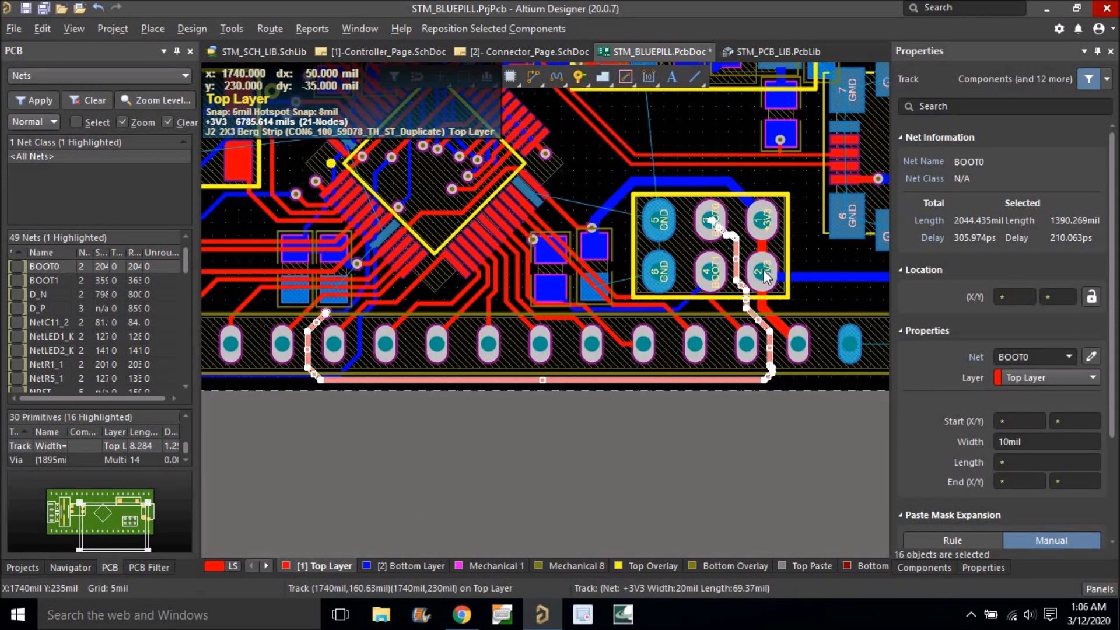
key("Delete")
scroll(563, 235, "down", 4, "ctrl")
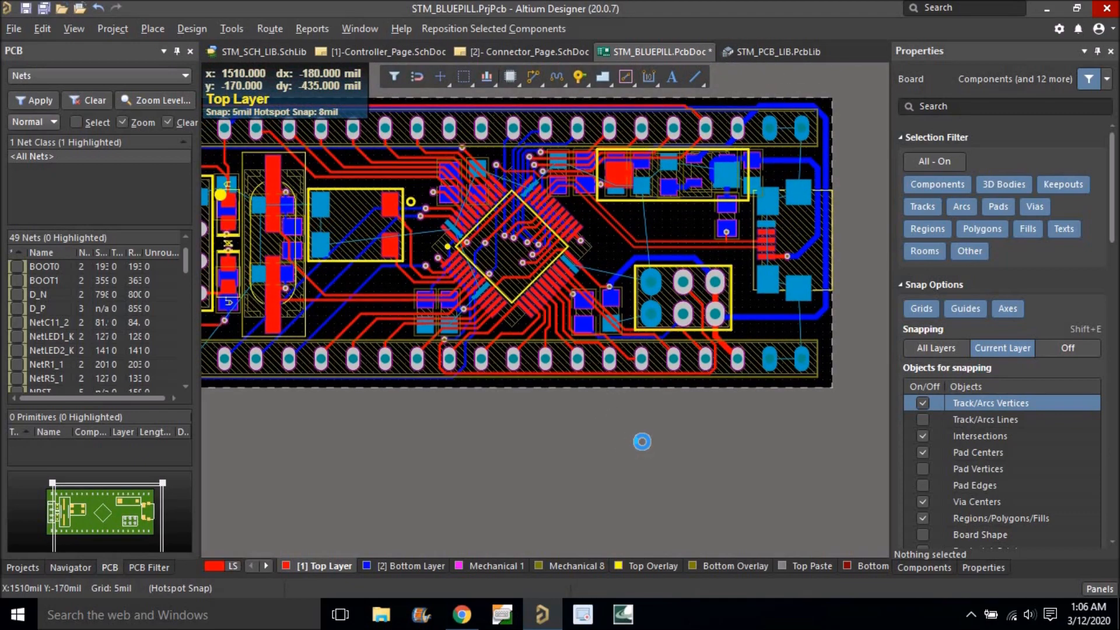
key("ctrl+s")
Examine the top layer and Mechanical 1 in single-layer mode, and return to the full-layer display.
scroll(741, 434, "down", 2, "ctrl")
scroll(583, 374, "up", 3, "ctrl")
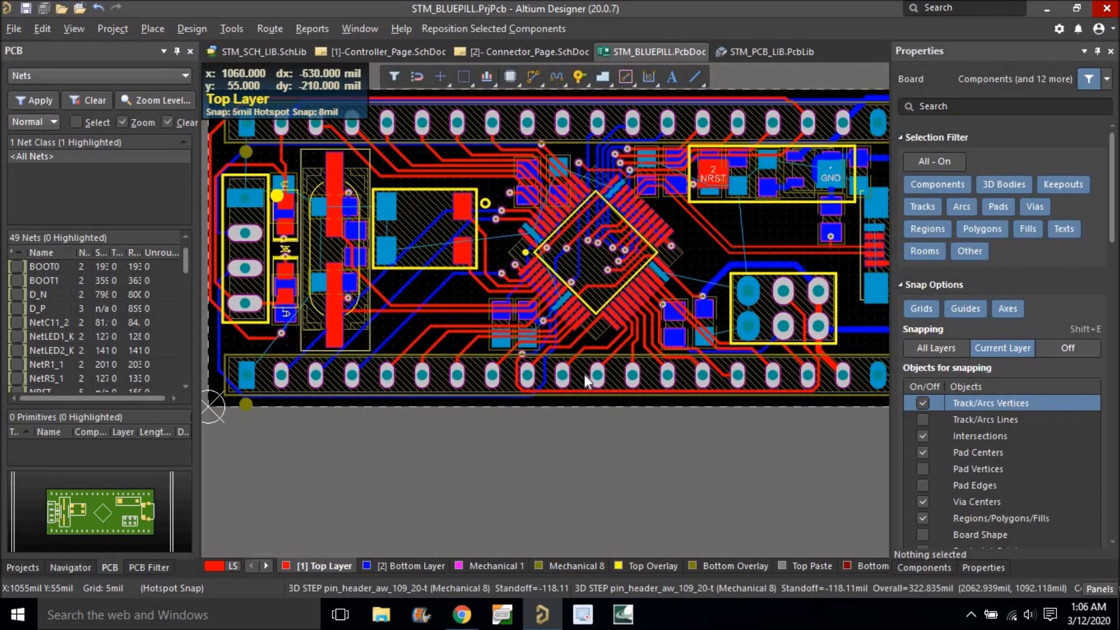
scroll(585, 425, "down", 2, "ctrl")
key("shift+s")
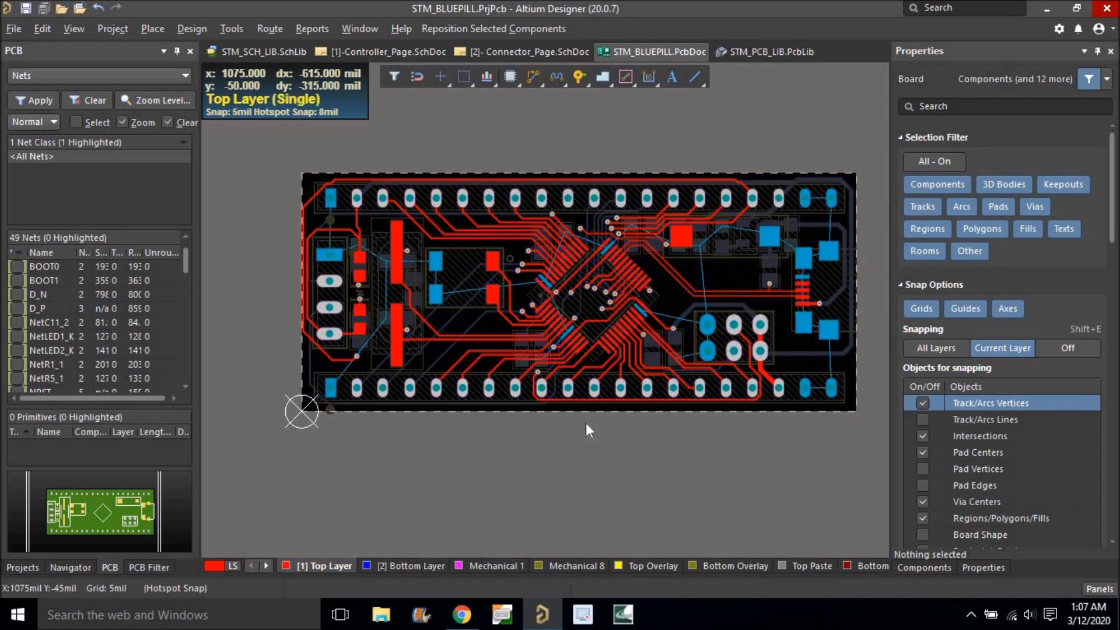
left_click(473, 564)
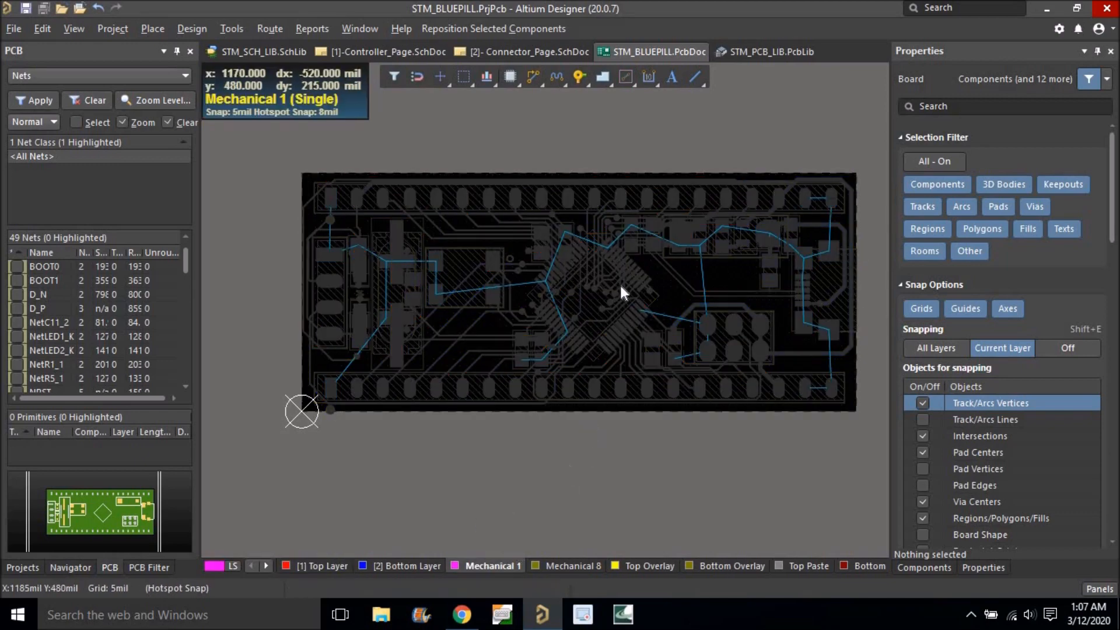
scroll(518, 278, "up", 2, "ctrl")
right_click_drag(413, 287, 500, 317)
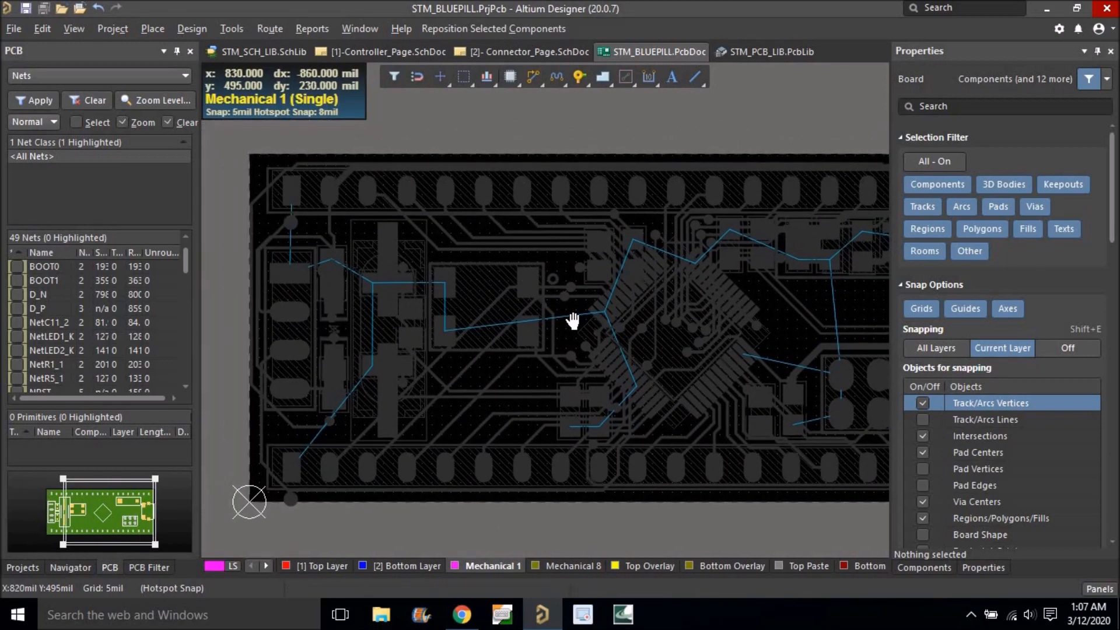
scroll(541, 307, "down", 3, "ctrl")
key("shift+s")
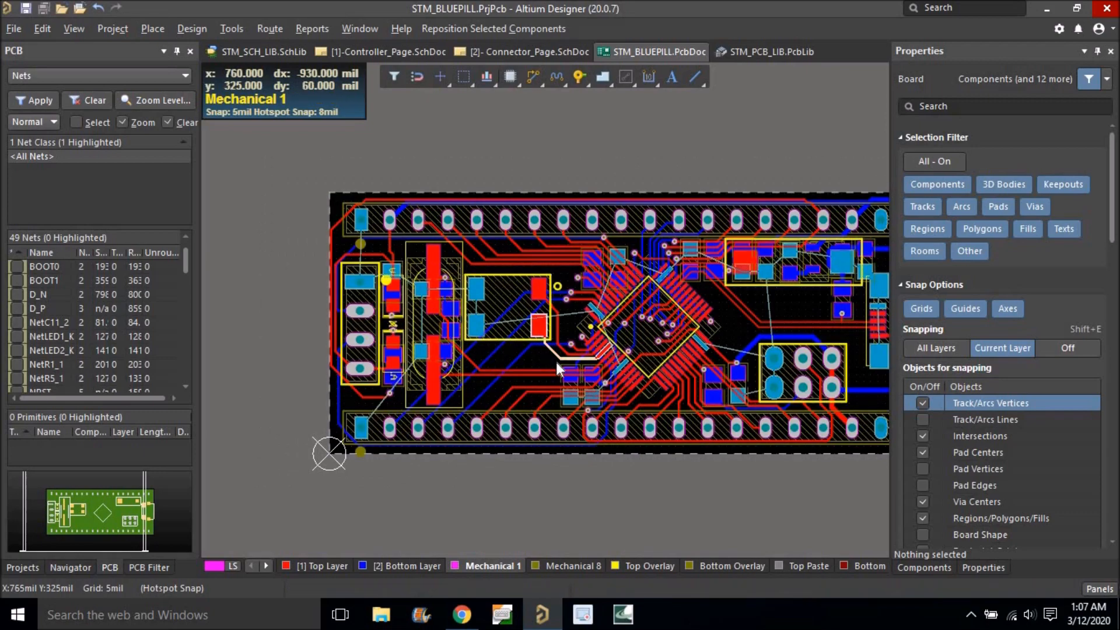
Examine the routed board, especially the tracks running along the board edge beside the SWCLK/SWDIO header.
scroll(519, 337, "down", 2, "ctrl")
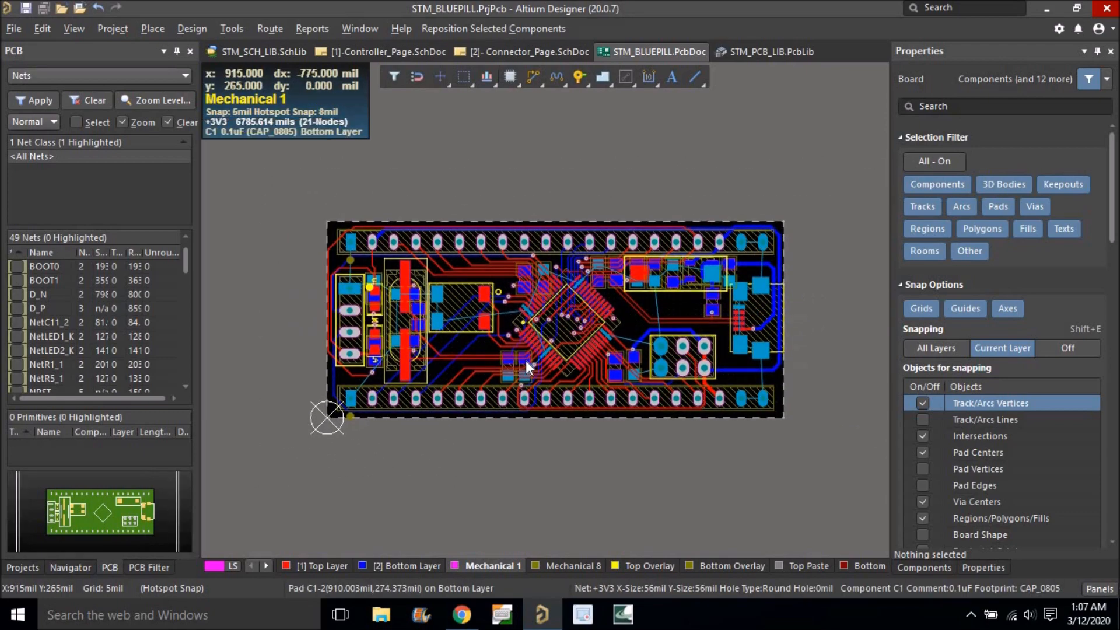
scroll(458, 319, "up", 1, "ctrl")
right_click_drag(457, 317, 450, 335)
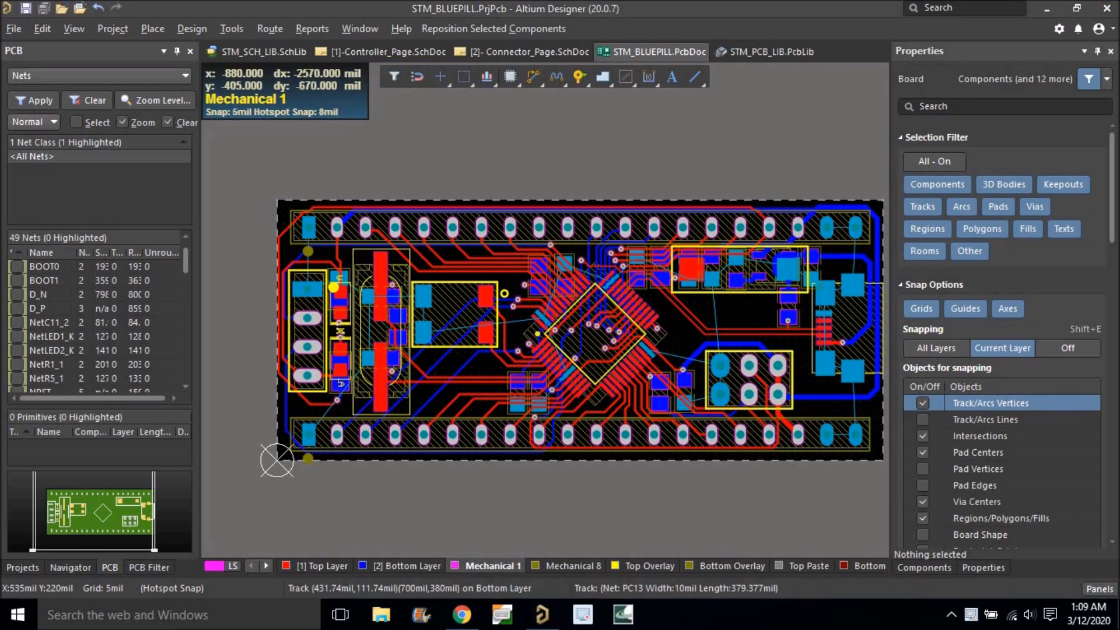
scroll(407, 312, "down", 2, "ctrl")
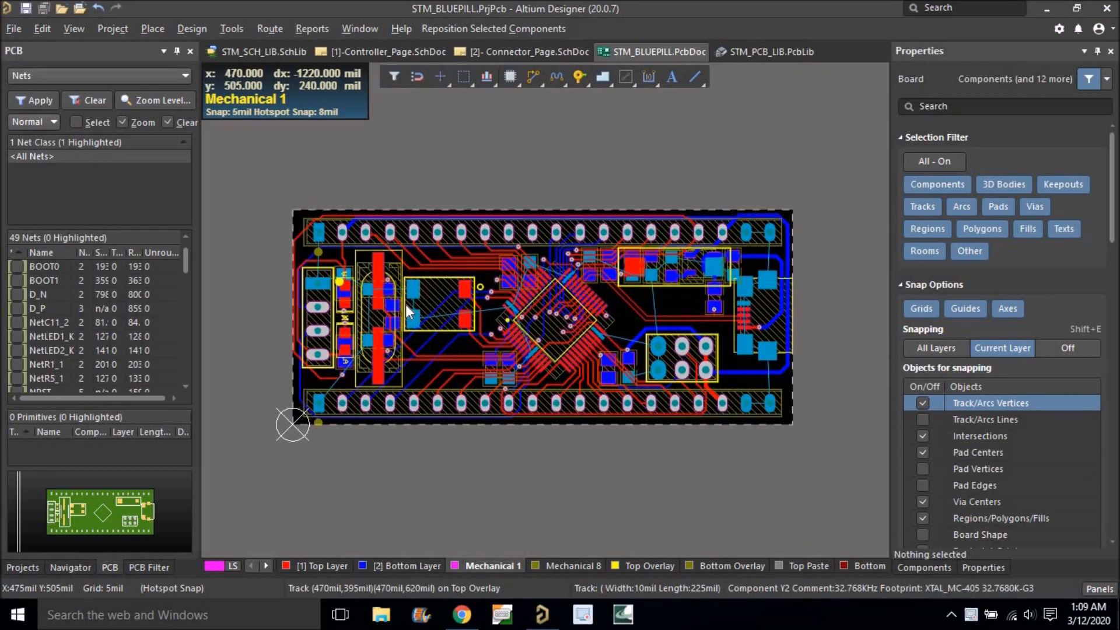
scroll(408, 309, "up", 2, "ctrl")
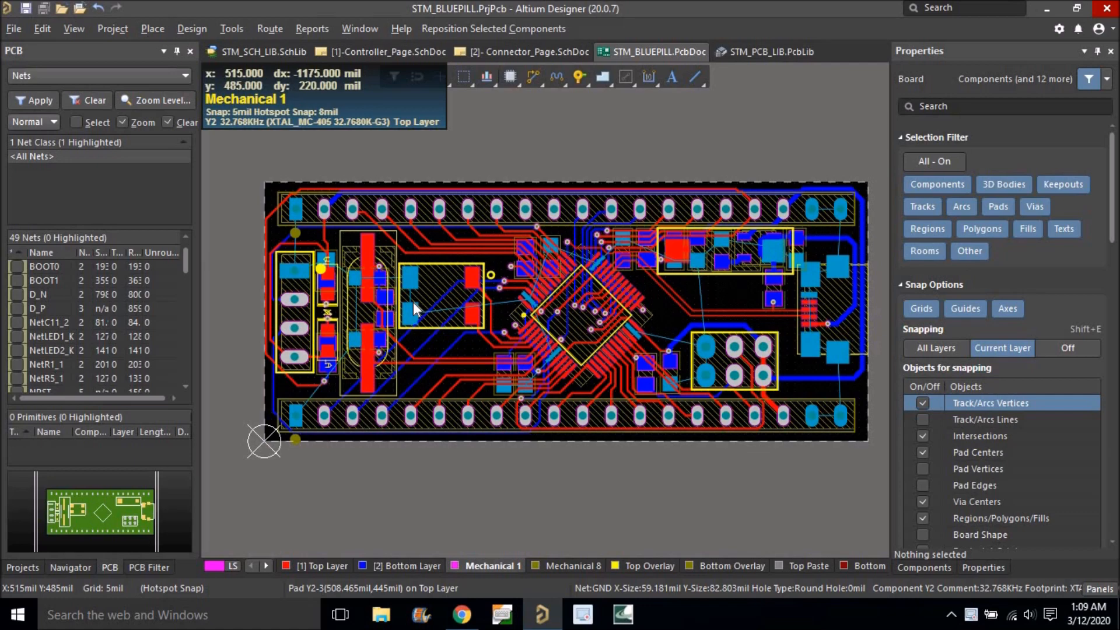
scroll(505, 323, "down", 1, "ctrl")
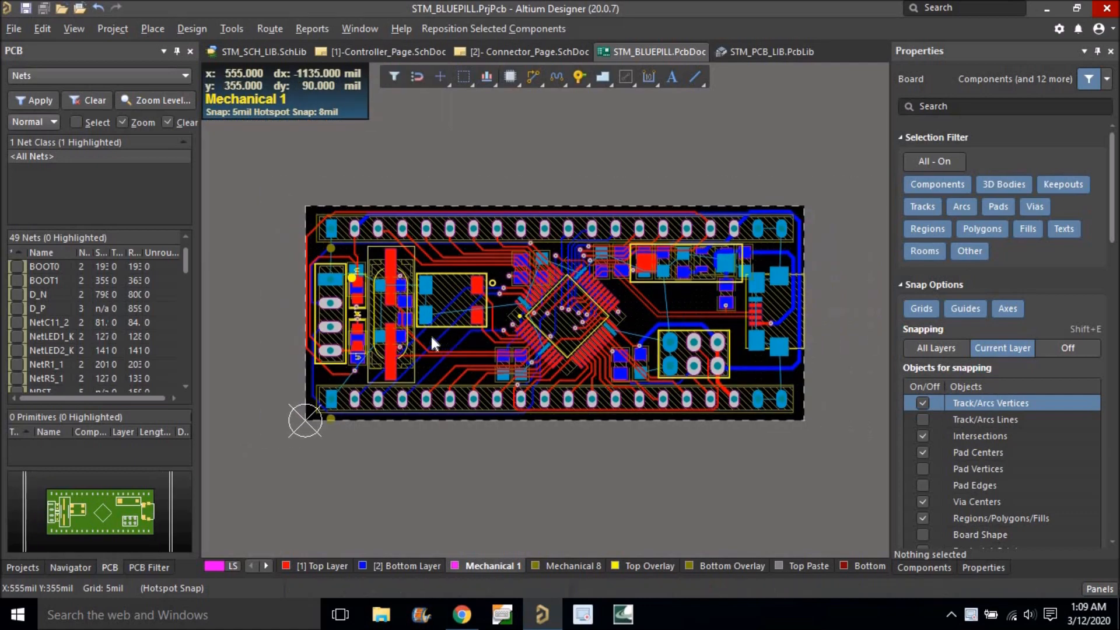
scroll(422, 333, "up", 2, "ctrl")
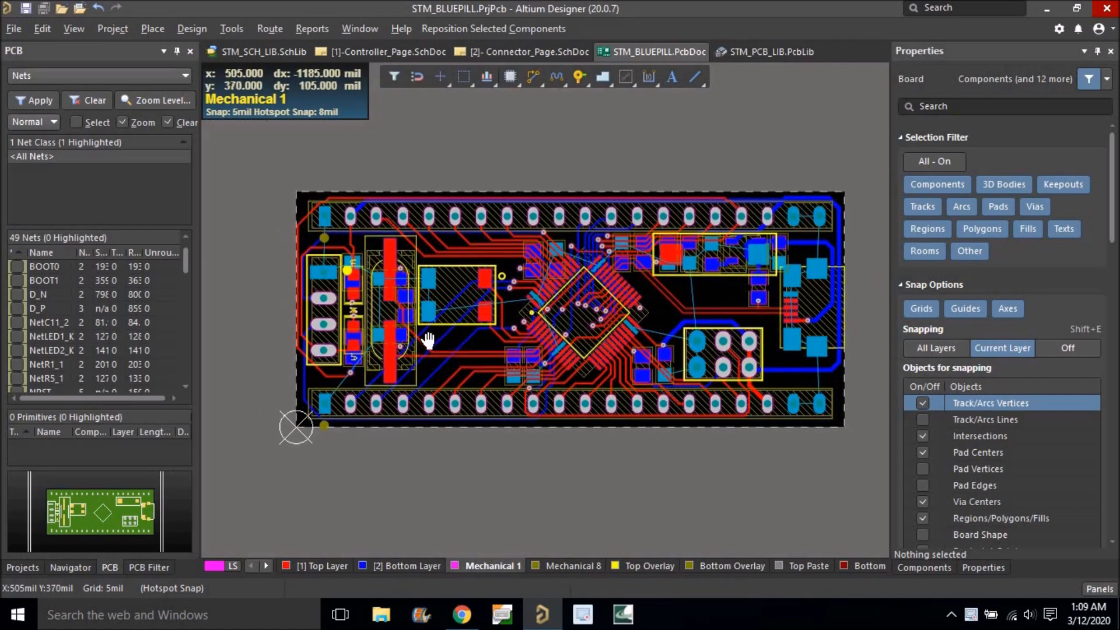
scroll(353, 269, "up", 4, "ctrl")
scroll(361, 246, "down", 3, "ctrl")
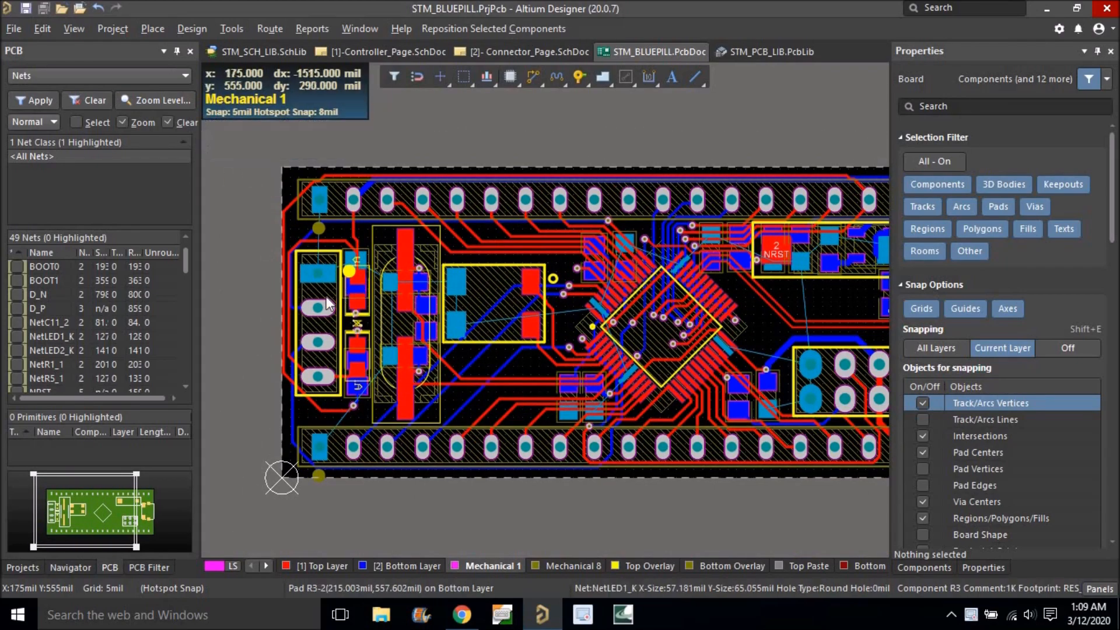
scroll(296, 309, "up", 2, "ctrl")
scroll(282, 315, "up", 3, "ctrl")
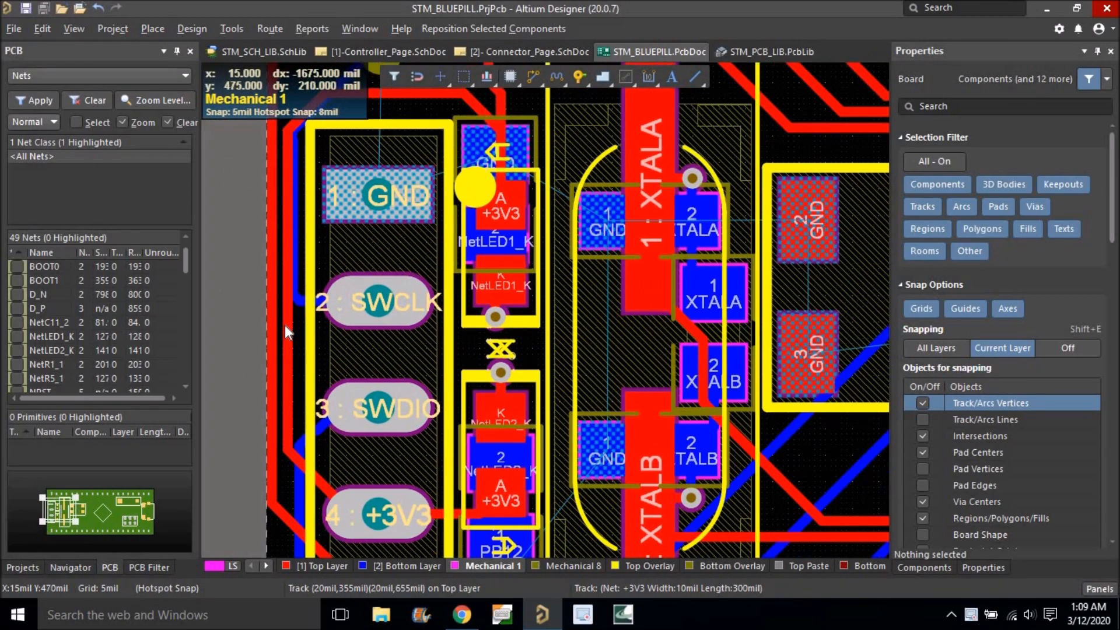
scroll(303, 328, "down", 2, "ctrl")
scroll(301, 331, "down", 3, "ctrl")
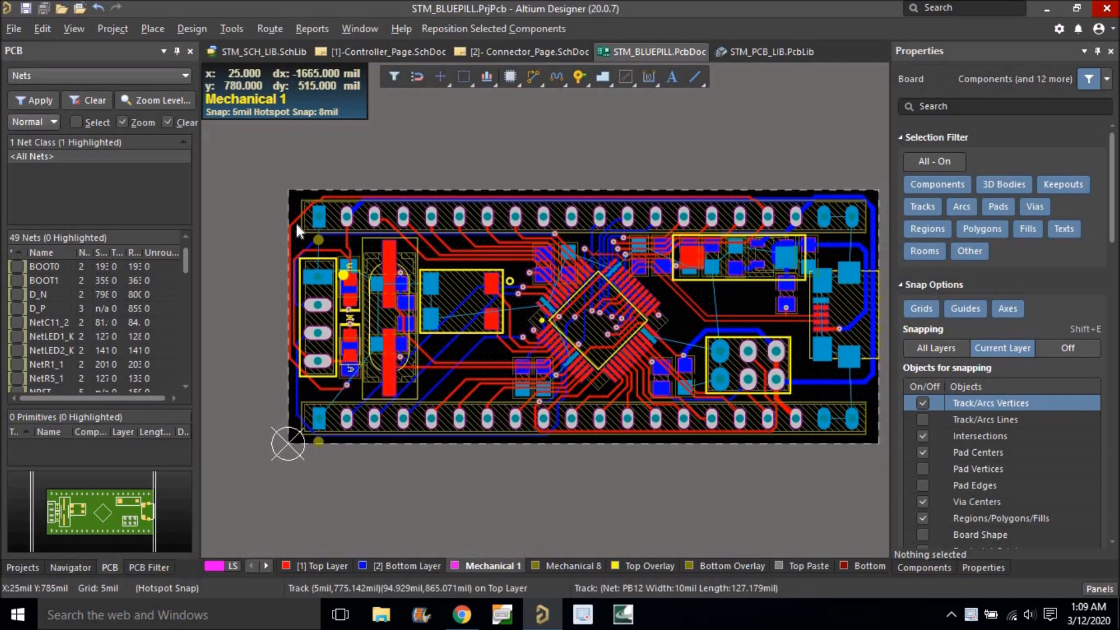
right_click_drag(376, 508, 374, 516)
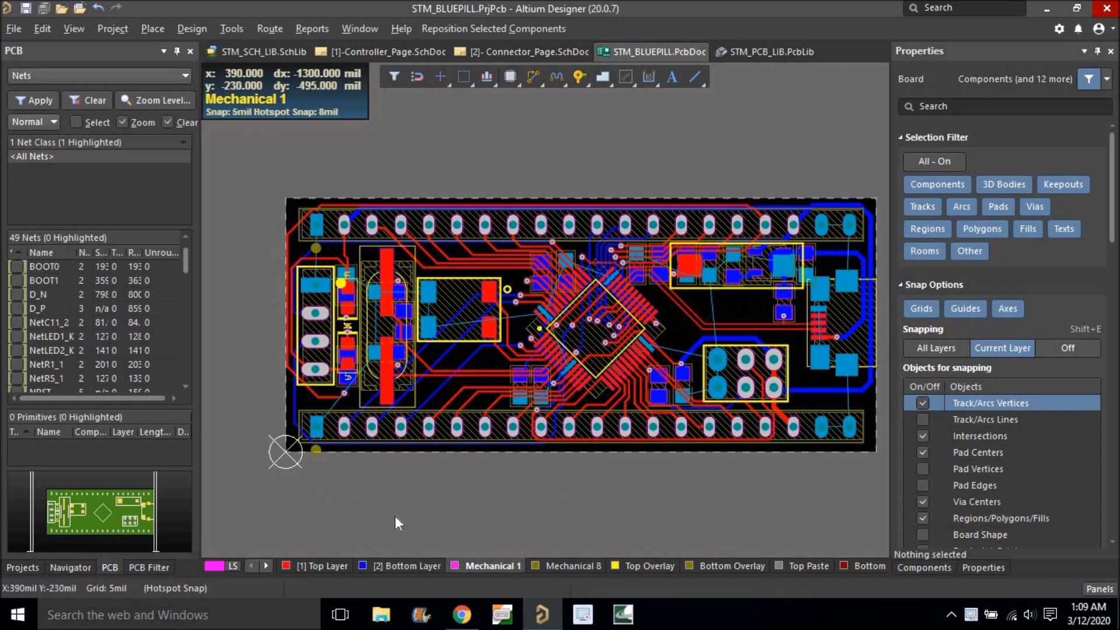
right_click_drag(394, 516, 393, 538)
right_click_drag(379, 451, 387, 418)
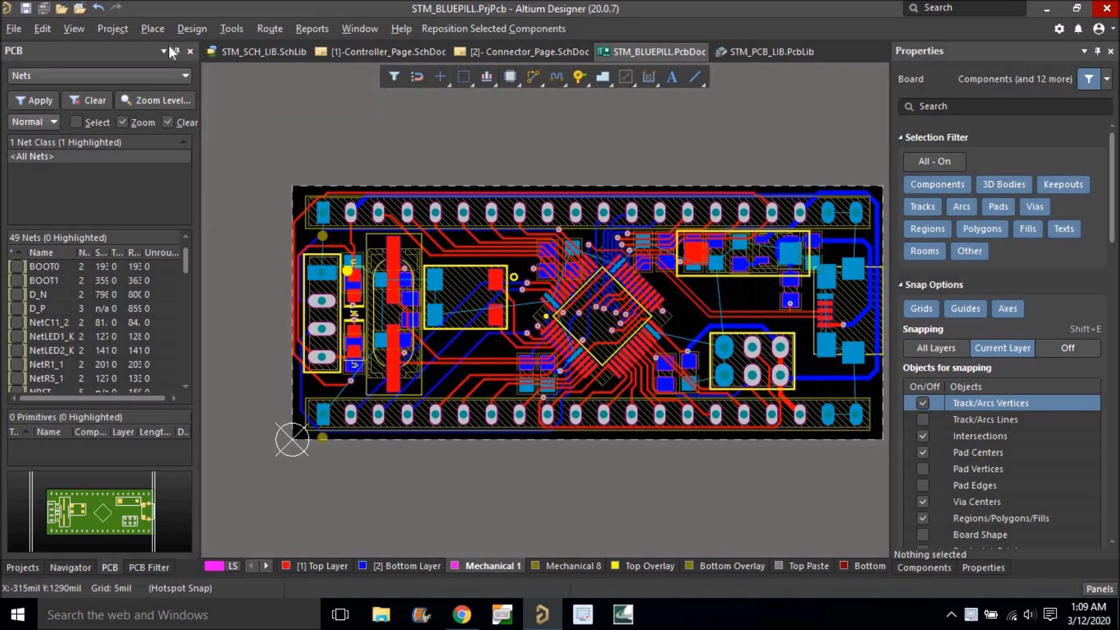
Create primitives from the board shape on the Keep-Out Layer with 5 mil width and cutouts included.
left_click(193, 30)
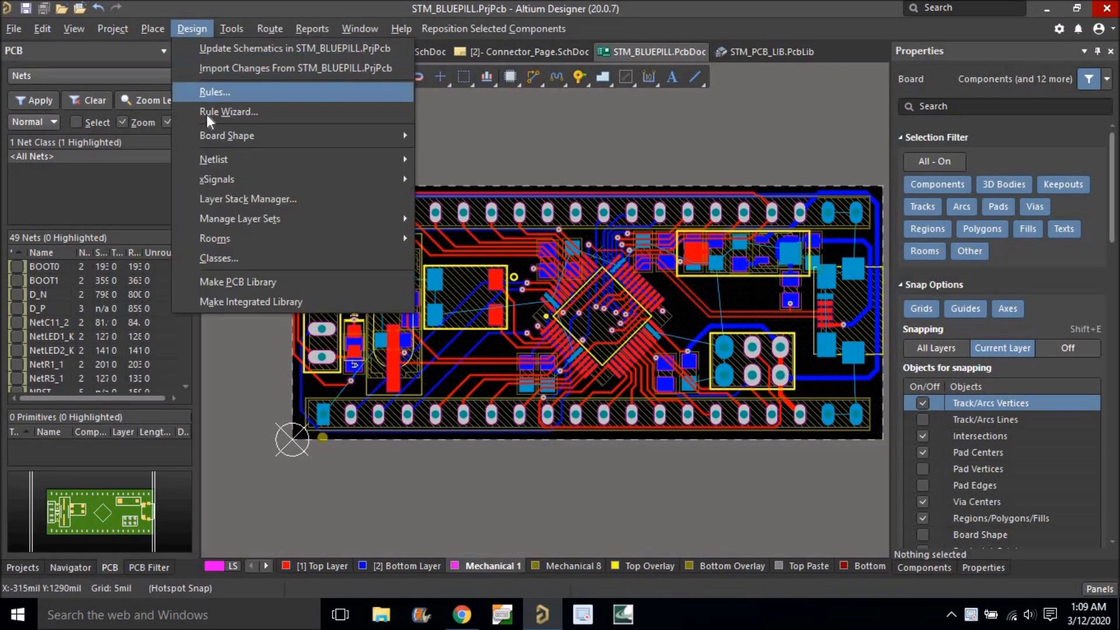
mouse_move(215, 136)
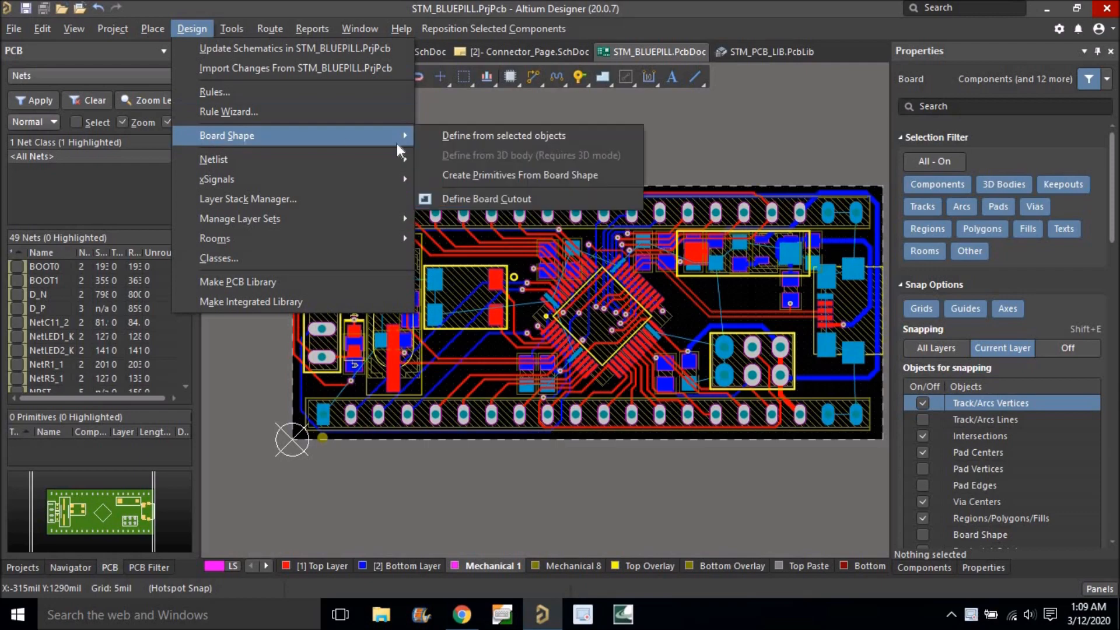
left_click(479, 178)
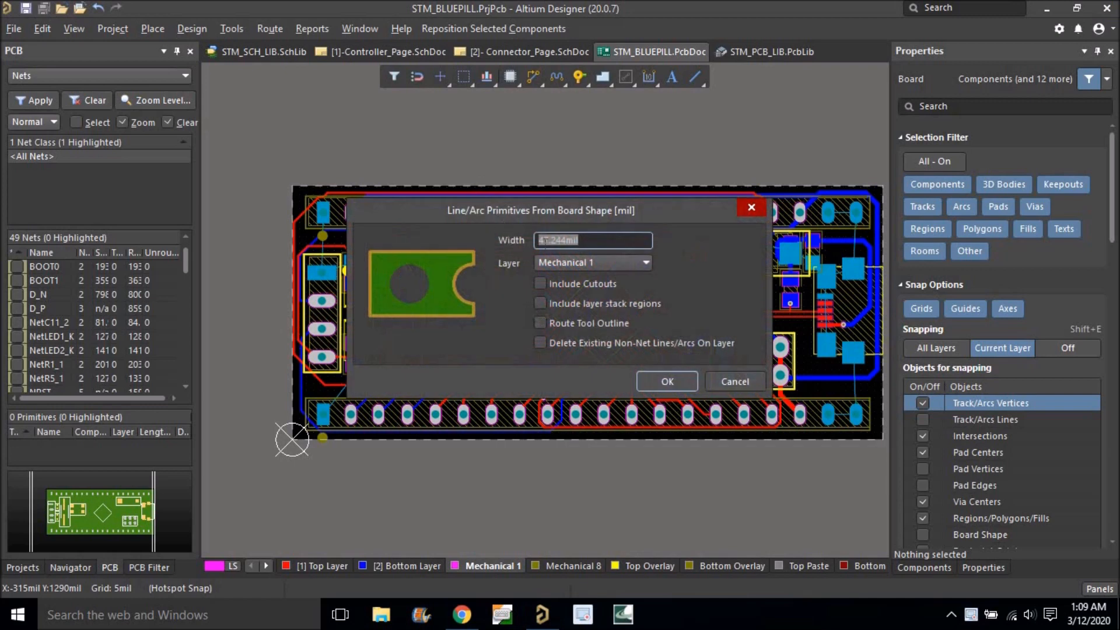
type("5")
left_click(574, 262)
scroll(582, 348, "down", 3)
left_click(579, 356)
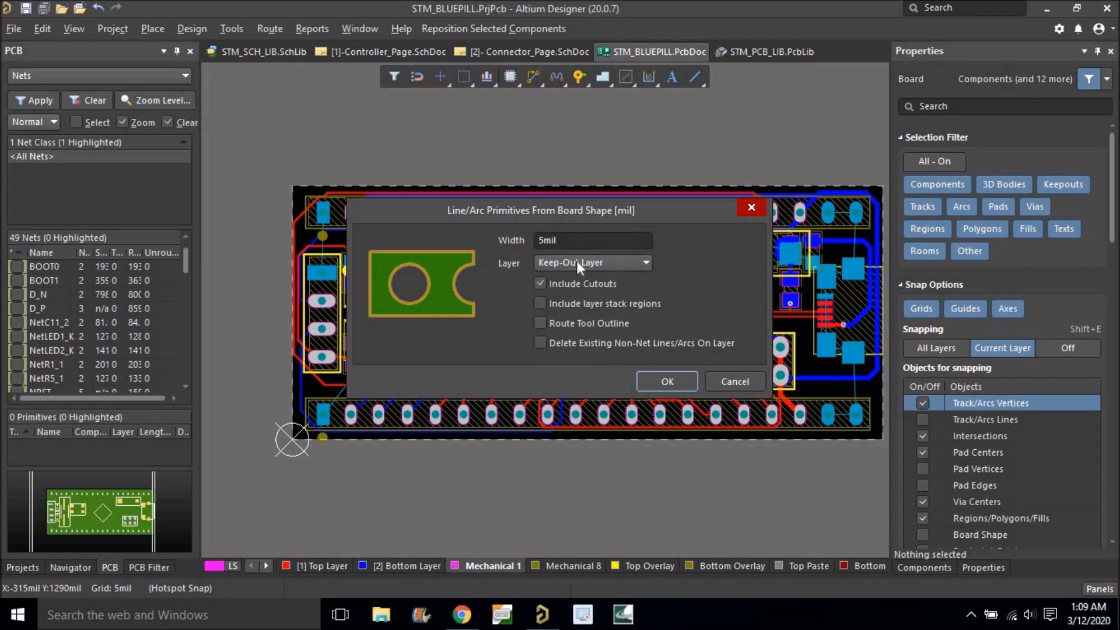
left_click(667, 382)
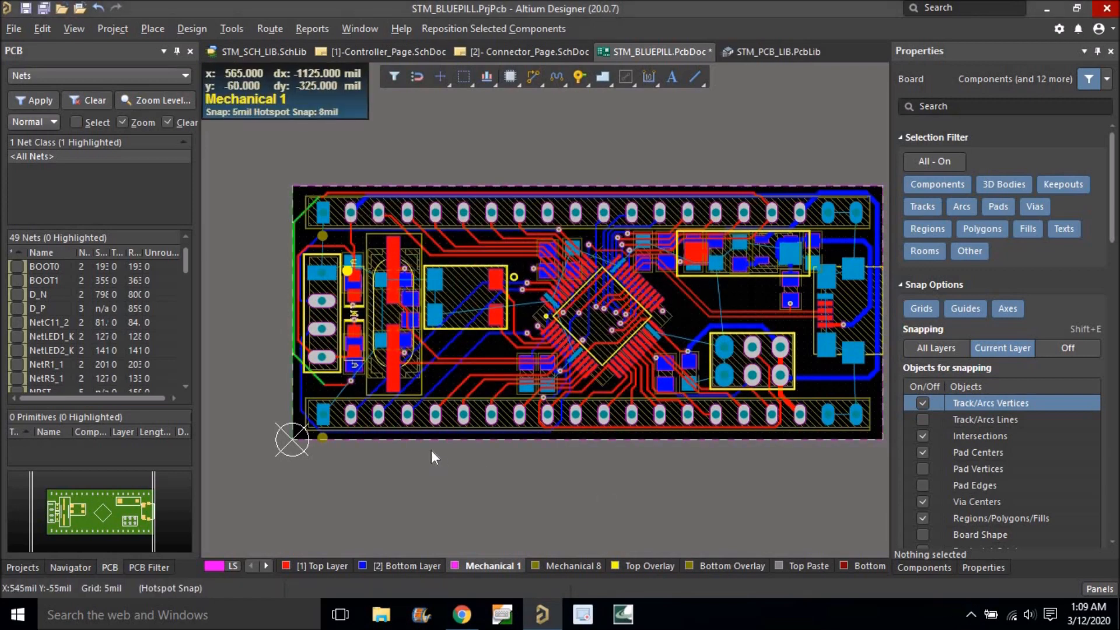
Move the vertical +3V3 and PB12 tracks beside the SWCLK/SWDIO header inward, clear of the keep-out outline.
scroll(376, 352, "up", 8, "ctrl")
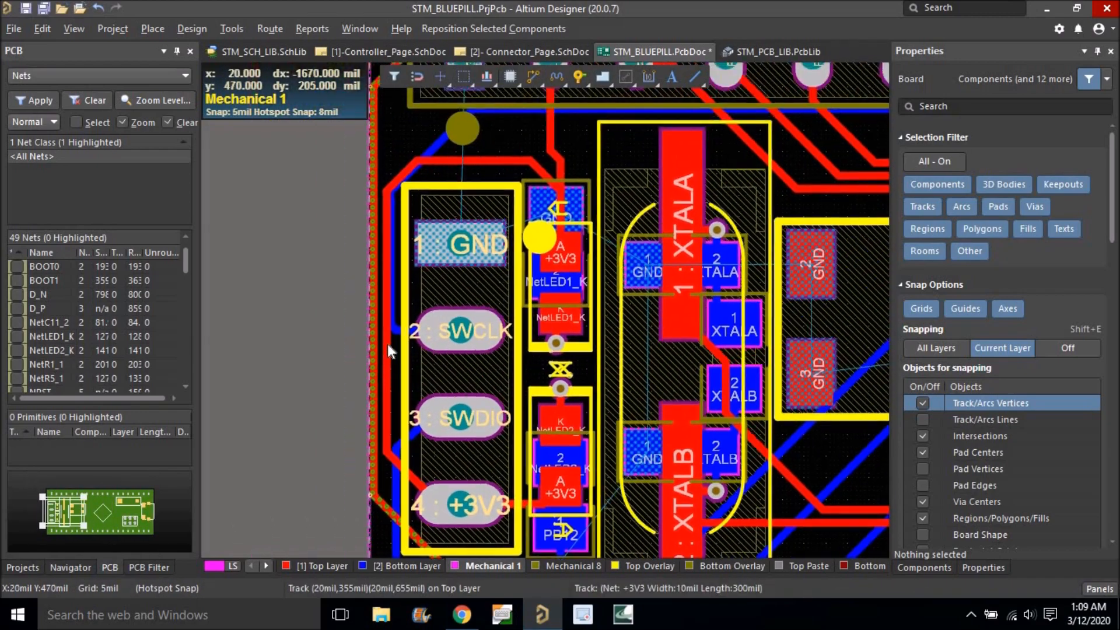
scroll(376, 328, "down", 5, "ctrl")
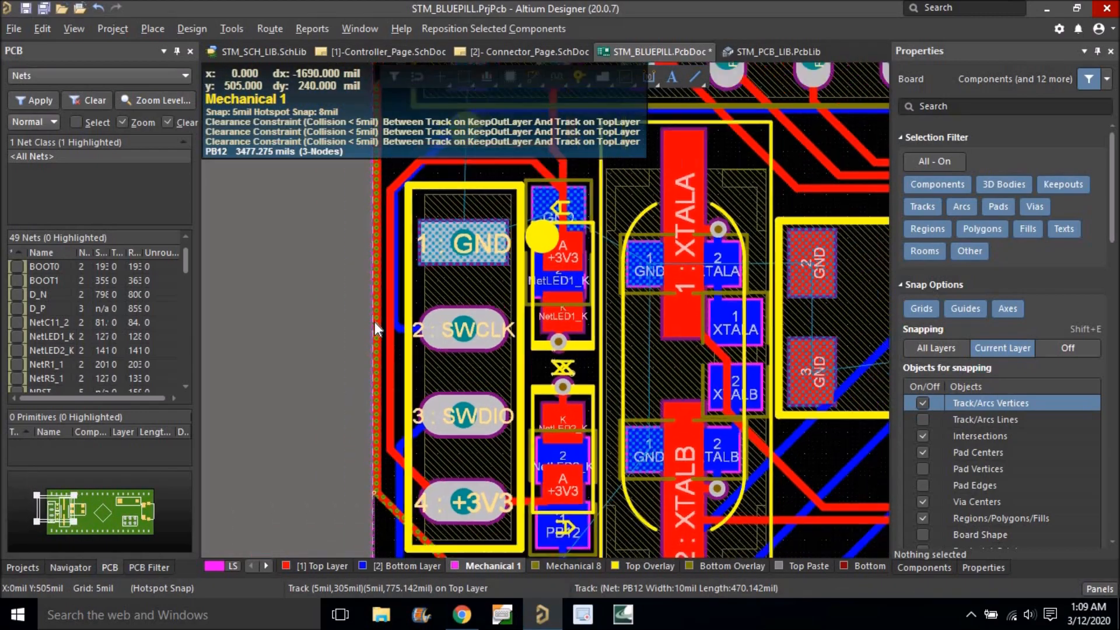
scroll(350, 337, "up", 4, "ctrl")
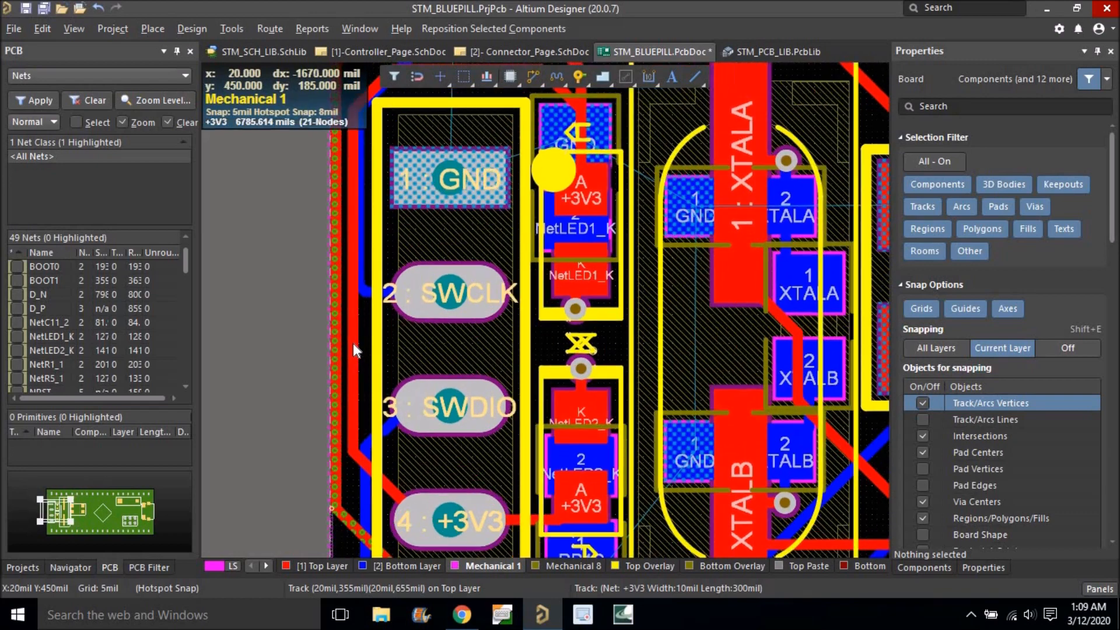
left_click(356, 344)
left_click_drag(355, 345, 341, 354)
scroll(344, 295, "down", 7, "ctrl")
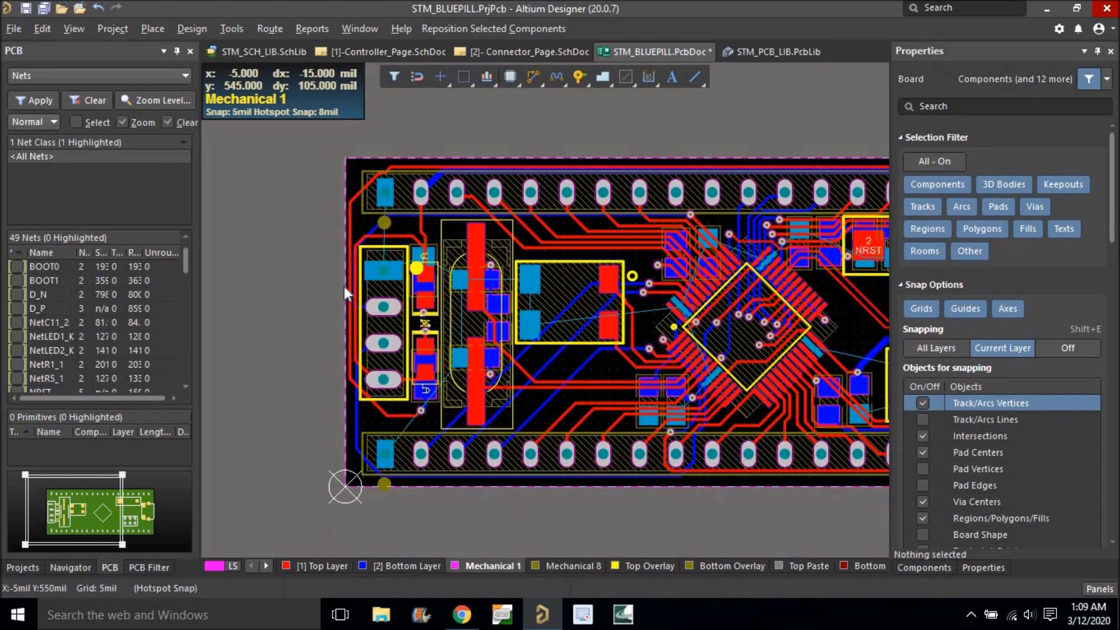
scroll(343, 327, "up", 3, "ctrl")
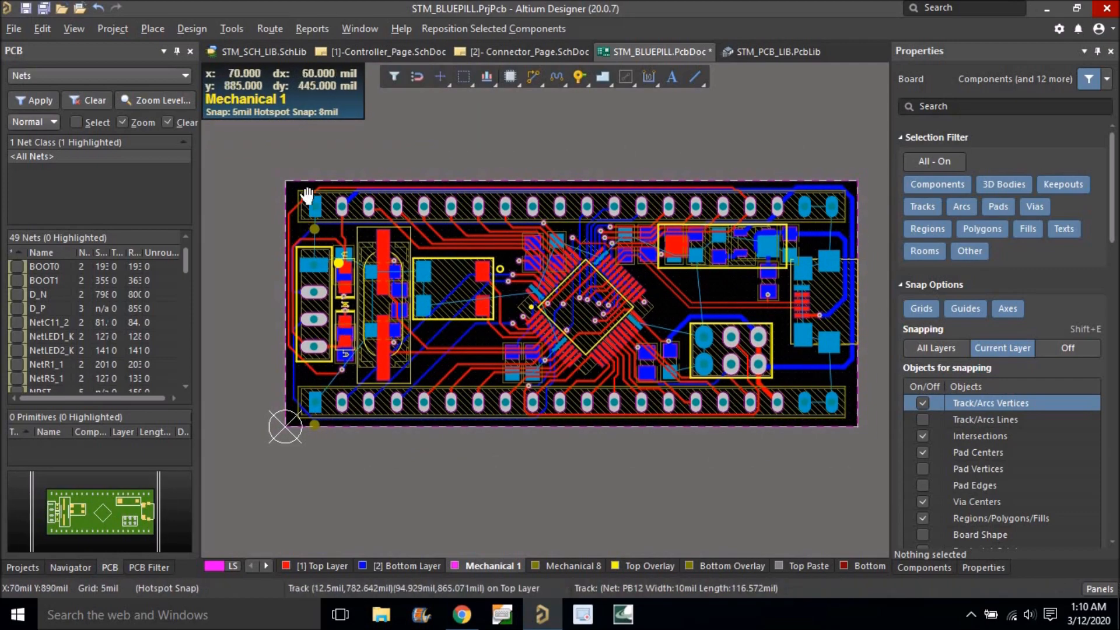
Start a polygon pour and assign it to the Top Layer and the GND net.
right_click_drag(308, 186, 316, 190)
right_click_drag(332, 146, 350, 153)
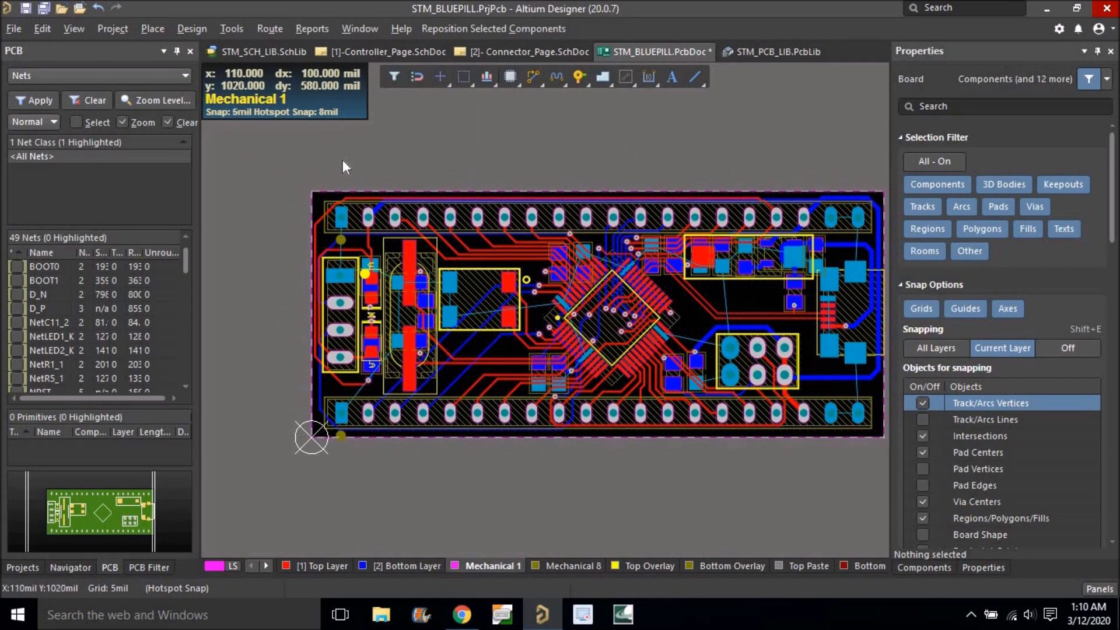
left_click(161, 30)
left_click(190, 299)
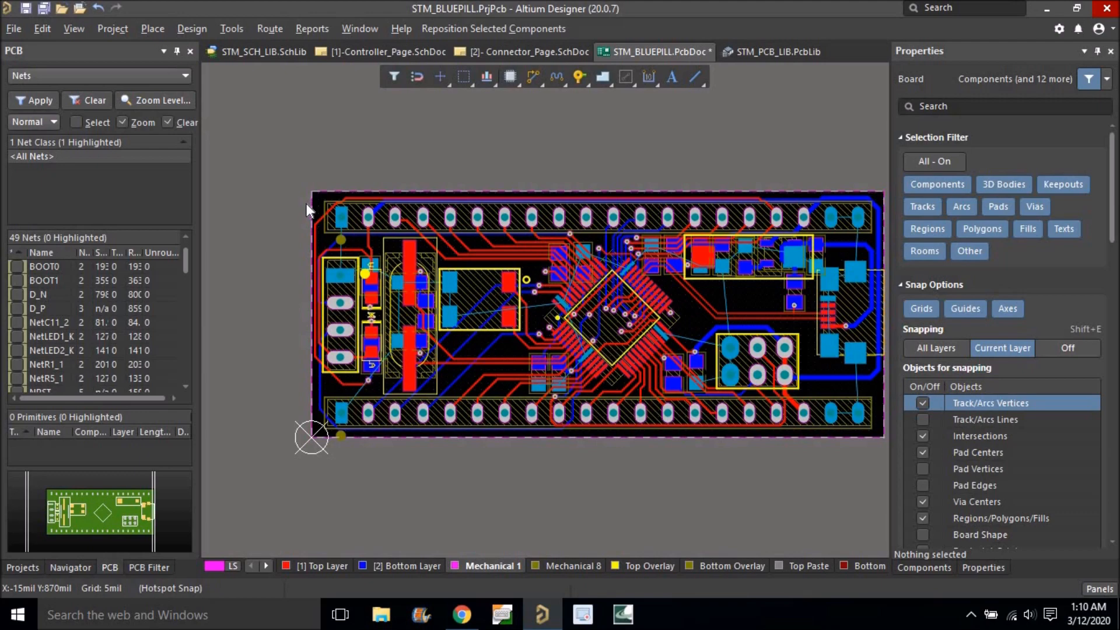
scroll(285, 202, "up", 1, "ctrl")
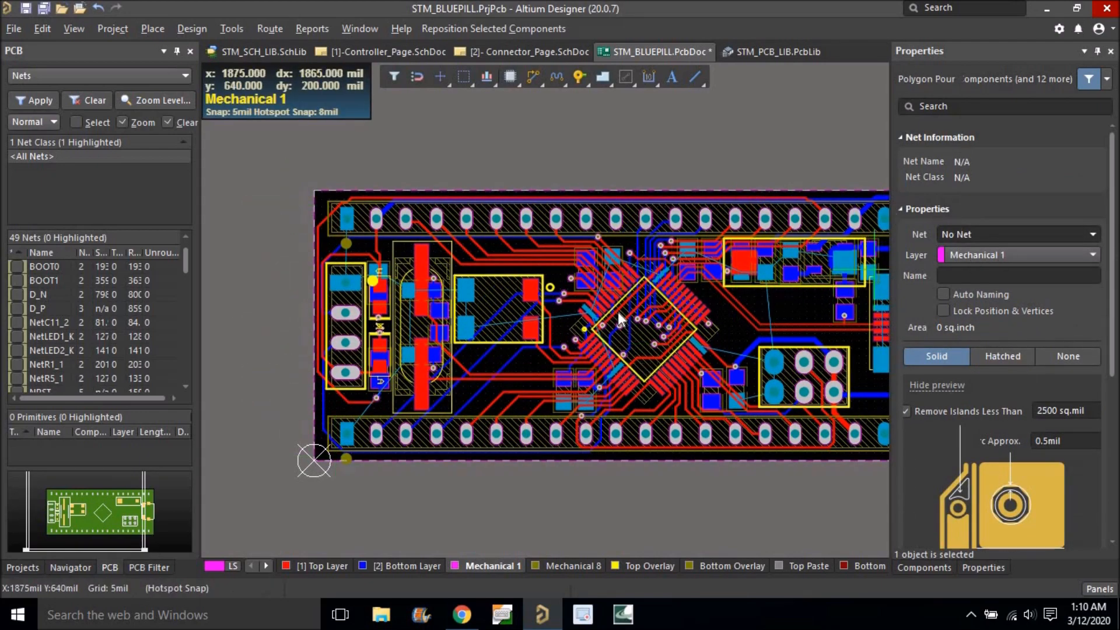
key("Tab")
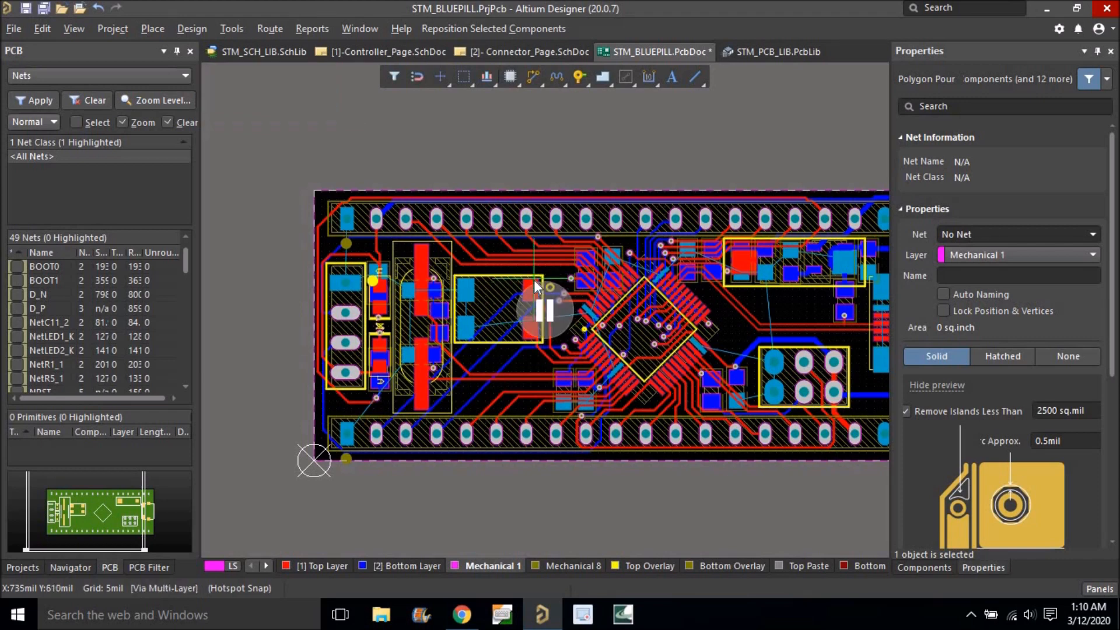
left_click(970, 255)
scroll(974, 276, "up", 1)
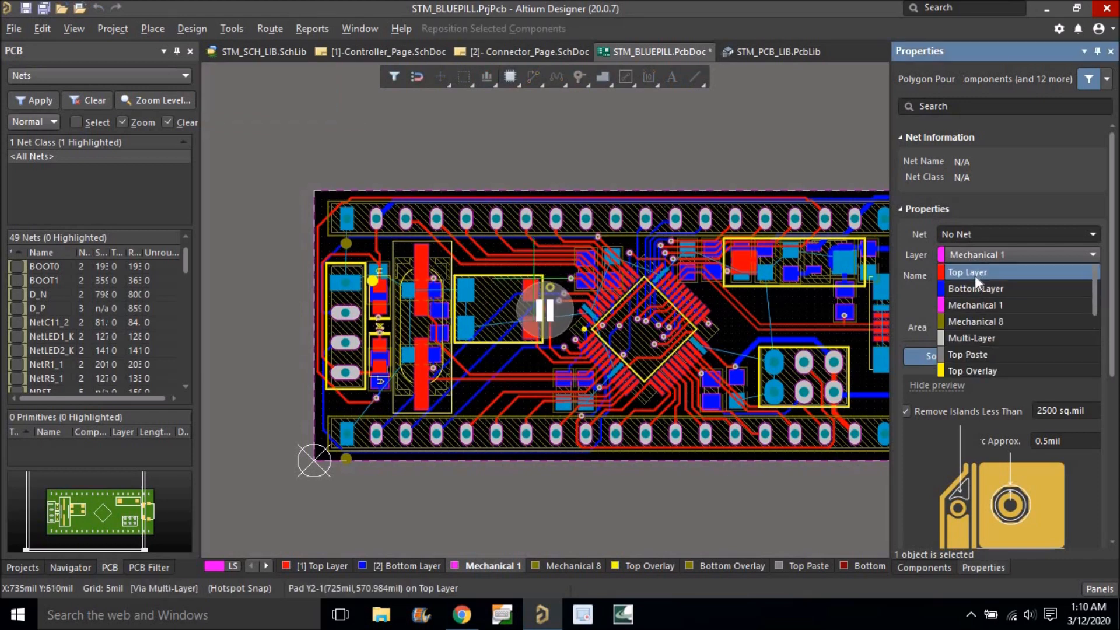
left_click(974, 275)
key("shift+Tab")
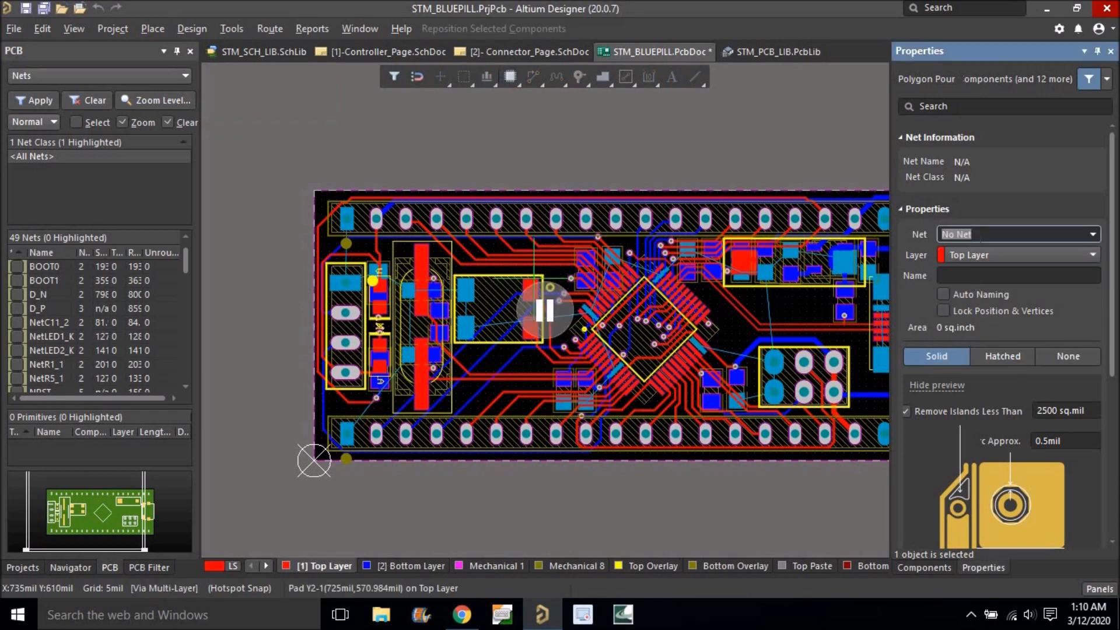
Set the polygon to Pour Over All Same Net Objects and enable Remove Dead Copper.
scroll(1004, 413, "down", 4)
left_click(999, 399)
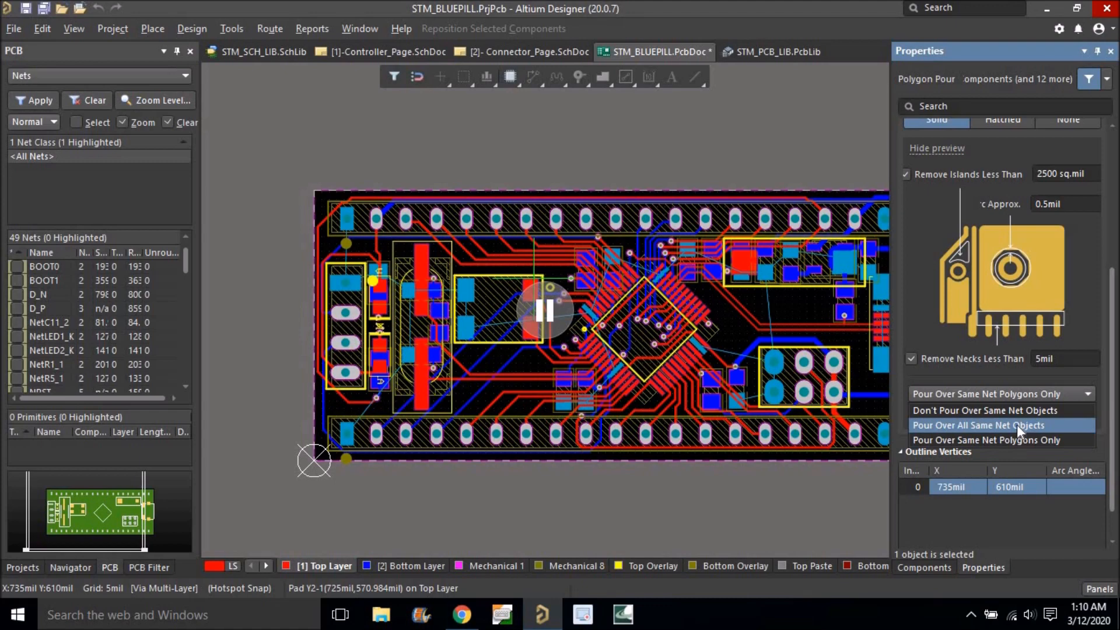
left_click(936, 431)
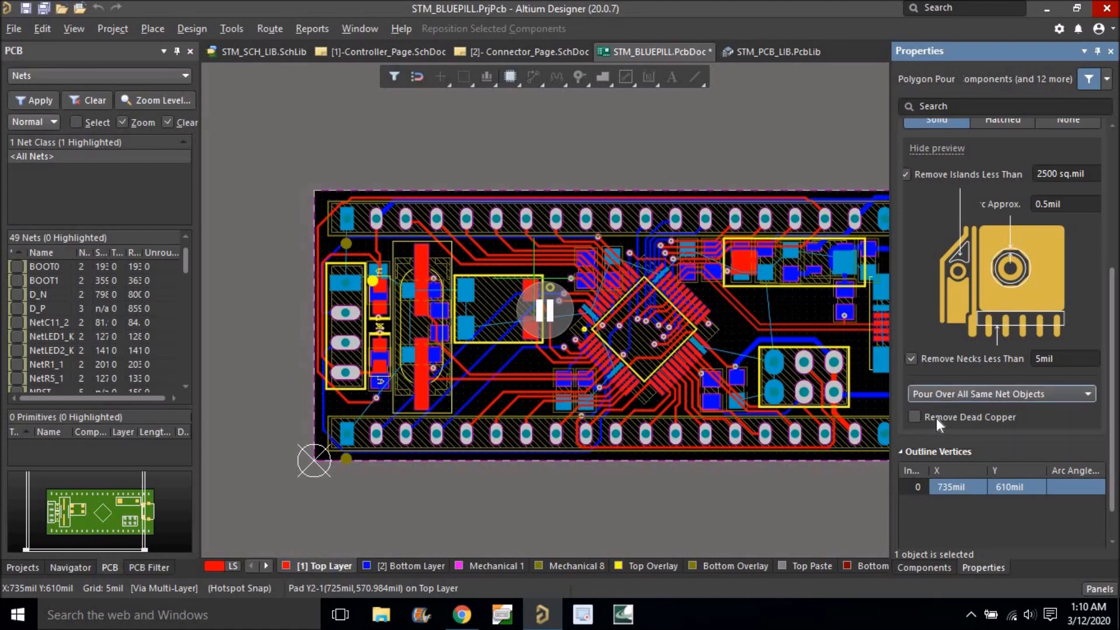
left_click(913, 417)
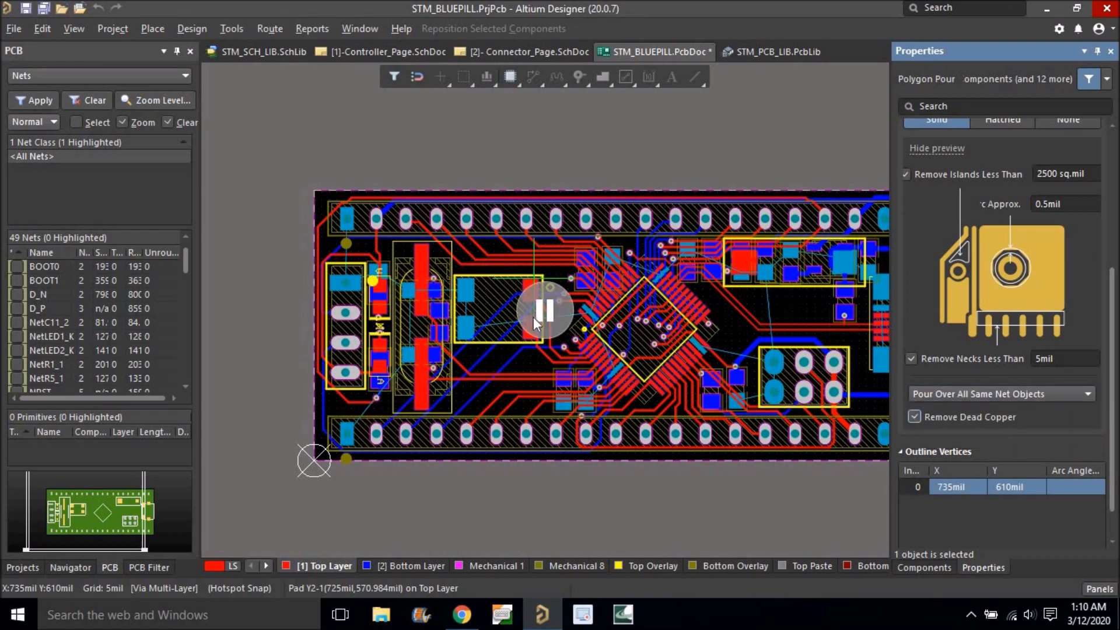
Outline the top-layer polygon pour through the four board corners, starting at the upper-left one, and complete it.
scroll(314, 191, "up", 4, "ctrl")
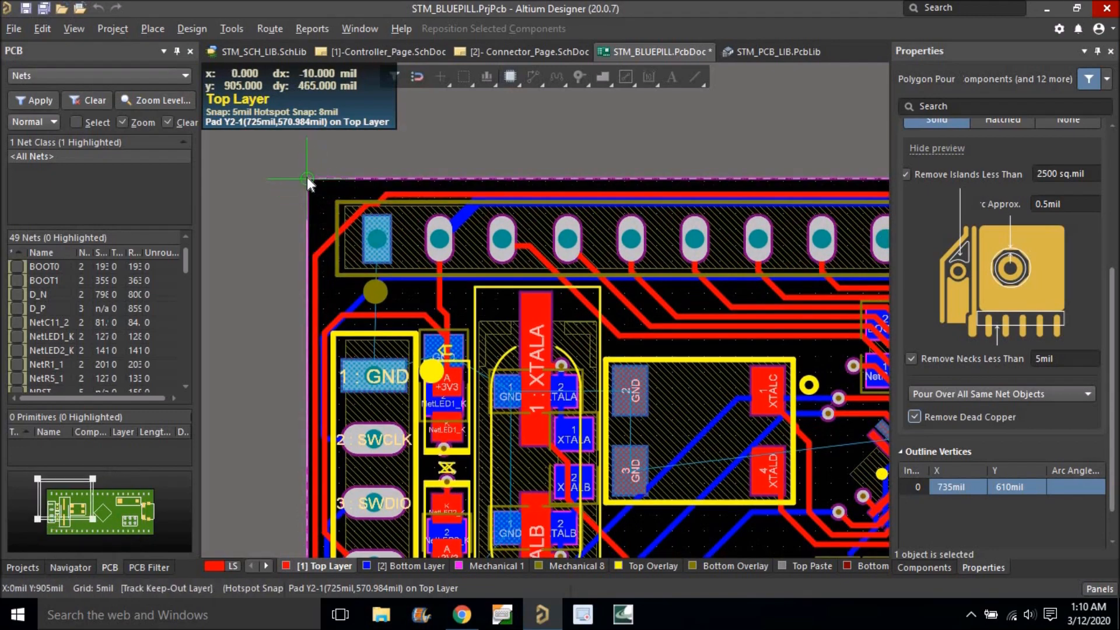
left_click(307, 176)
scroll(299, 169, "down", 4, "ctrl")
scroll(282, 409, "up", 4, "ctrl")
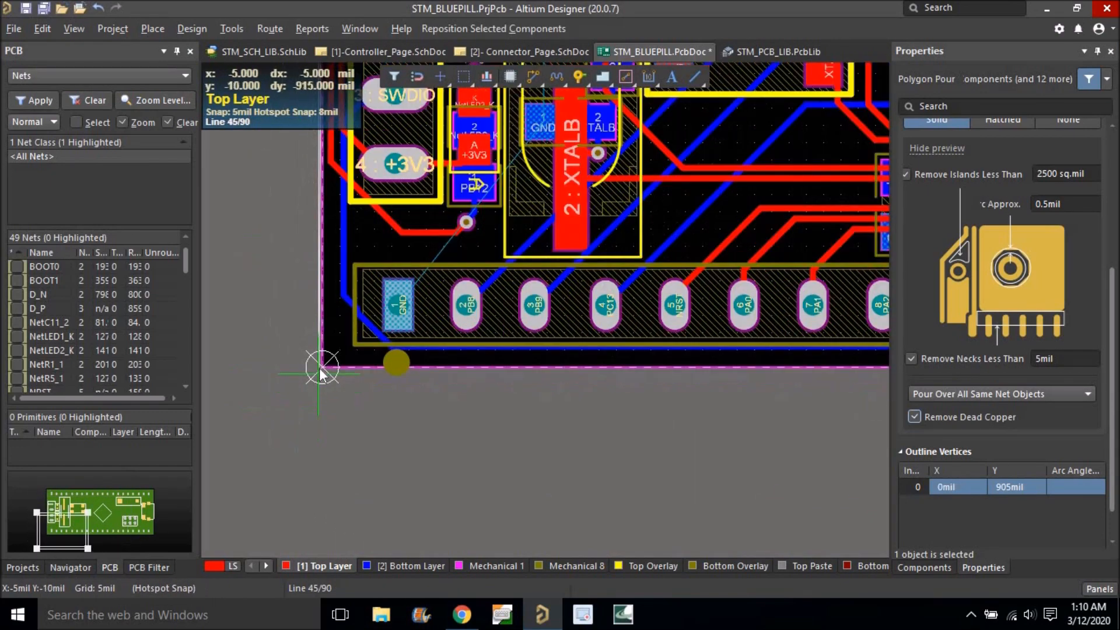
left_click(321, 369)
key("space")
scroll(274, 365, "down", 4, "ctrl")
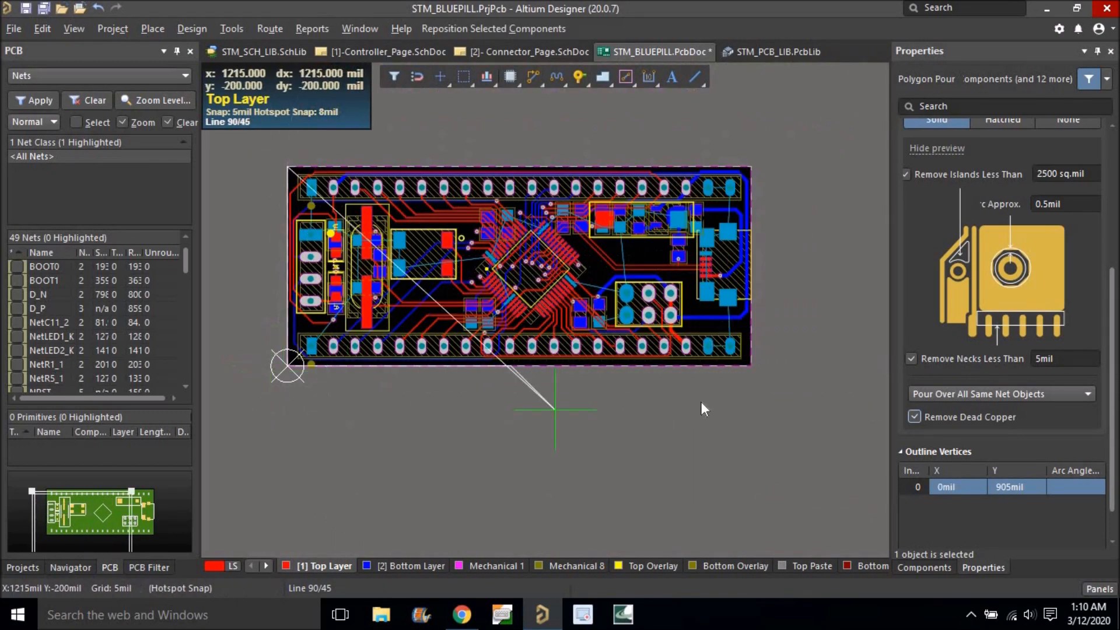
scroll(758, 362, "up", 5, "ctrl")
left_click(751, 365)
key("space")
scroll(781, 432, "down", 4, "ctrl")
scroll(797, 310, "up", 3, "ctrl")
left_click(782, 257)
right_click(806, 203)
right_click(806, 203)
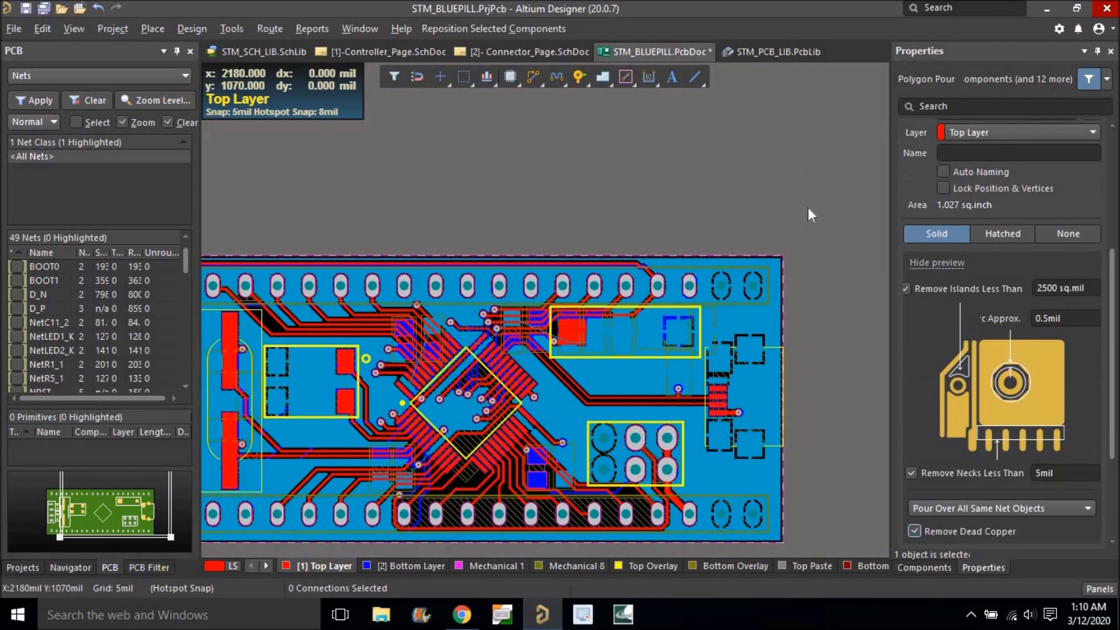
left_click(807, 207)
Turn off the net color override for the GND net.
scroll(807, 208, "down", 3, "ctrl")
scroll(470, 338, "up", 2, "ctrl")
scroll(145, 327, "down", 12)
left_click(20, 380)
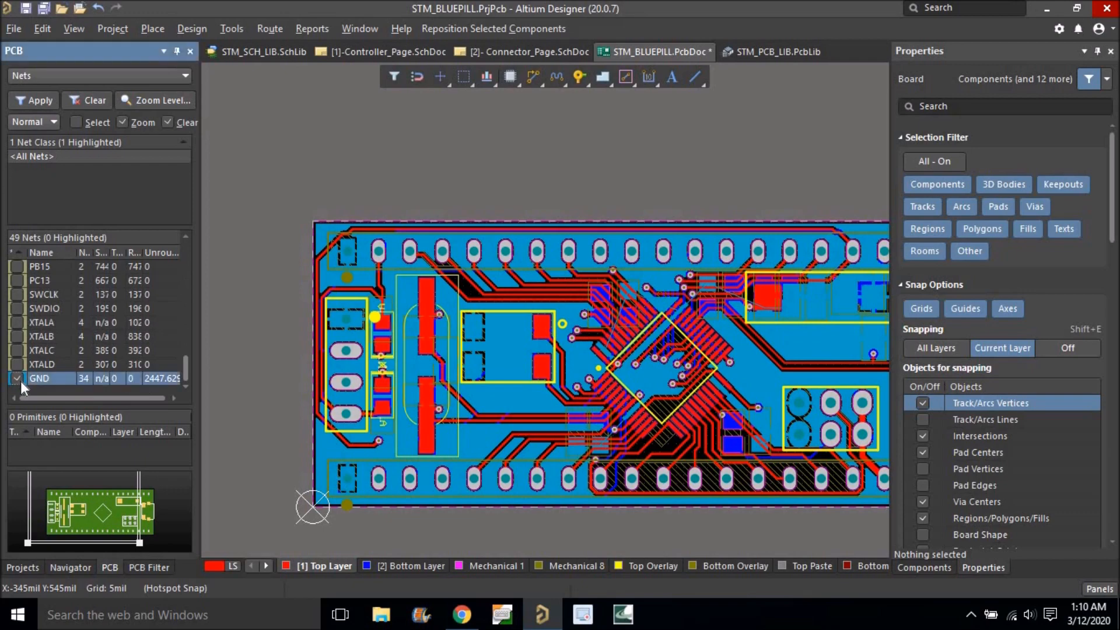
mouse_move(427, 354)
right_mouse_down()
mouse_move(524, 358)
mouse_move(445, 361)
right_mouse_up()
scroll(468, 354, "down", 2, "ctrl")
right_click_drag(397, 534, 389, 534)
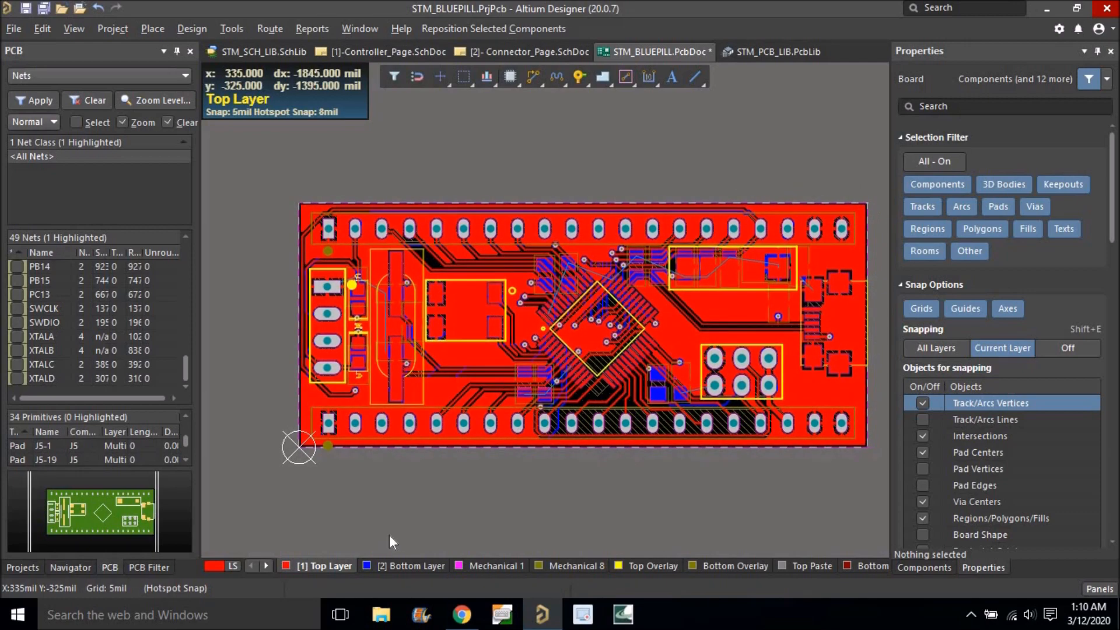
Start a second polygon pour and outline it through the board's four corners along the keep-out boundary.
left_click(152, 32)
left_click(173, 298)
scroll(289, 235, "up", 1, "ctrl")
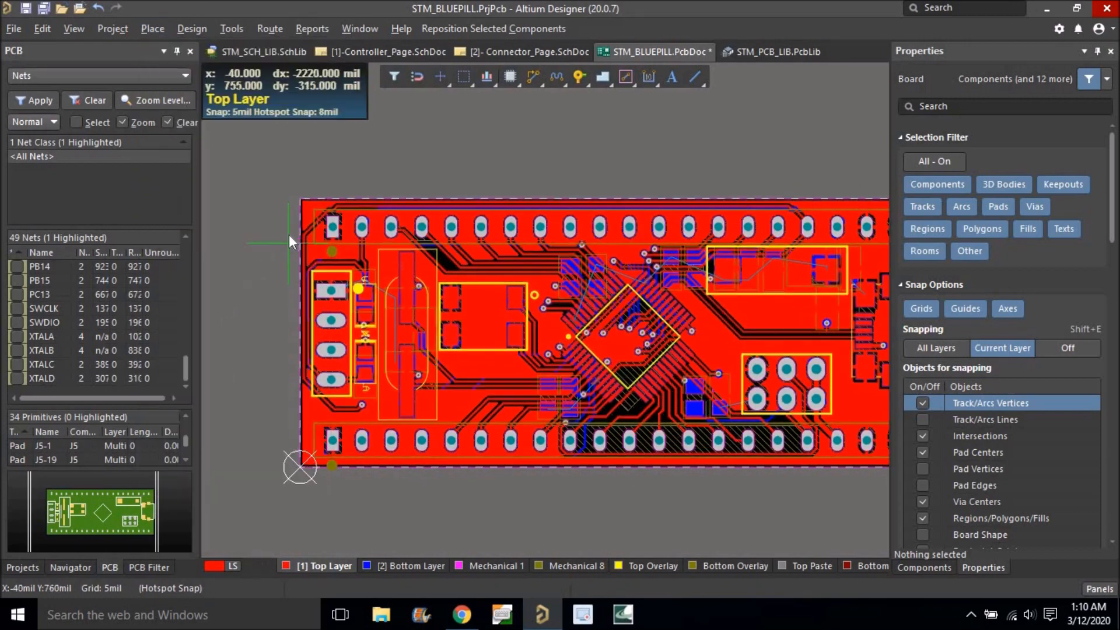
scroll(297, 221, "up", 3, "ctrl")
left_click(306, 164)
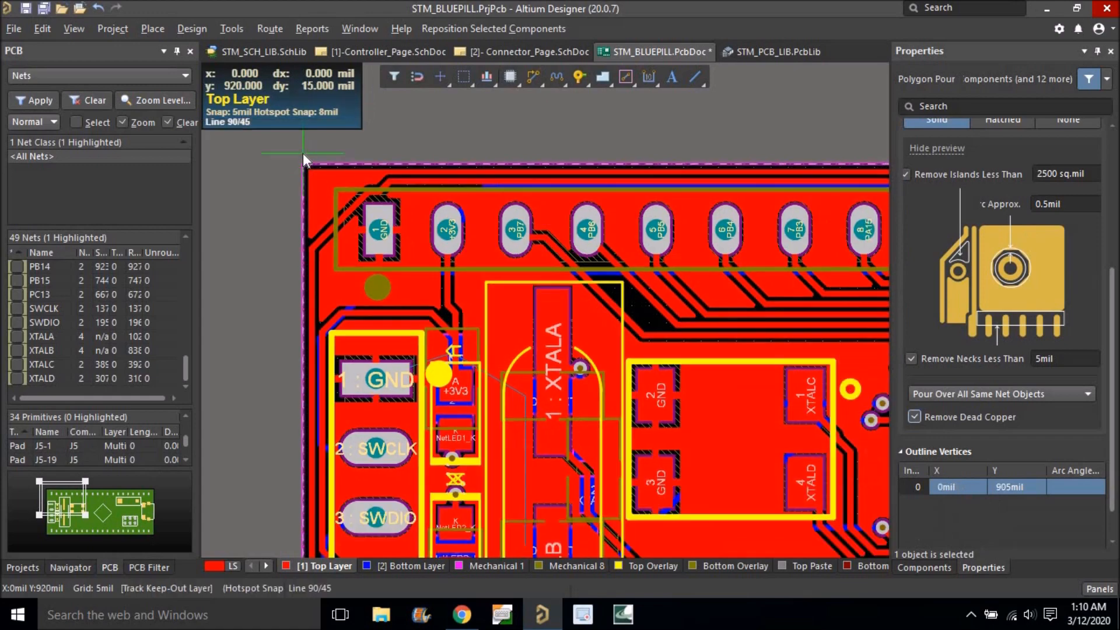
scroll(302, 153, "down", 3, "ctrl")
scroll(296, 488, "up", 3, "ctrl")
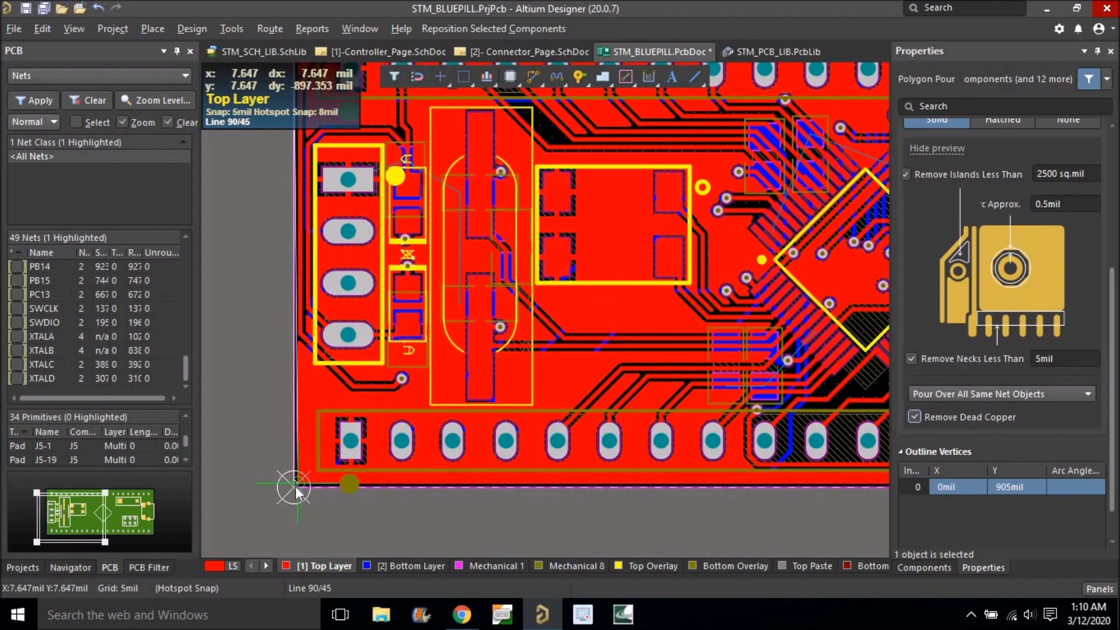
left_click(296, 487)
key("shift+space")
scroll(303, 443, "down", 3, "ctrl")
scroll(708, 457, "up", 2, "ctrl")
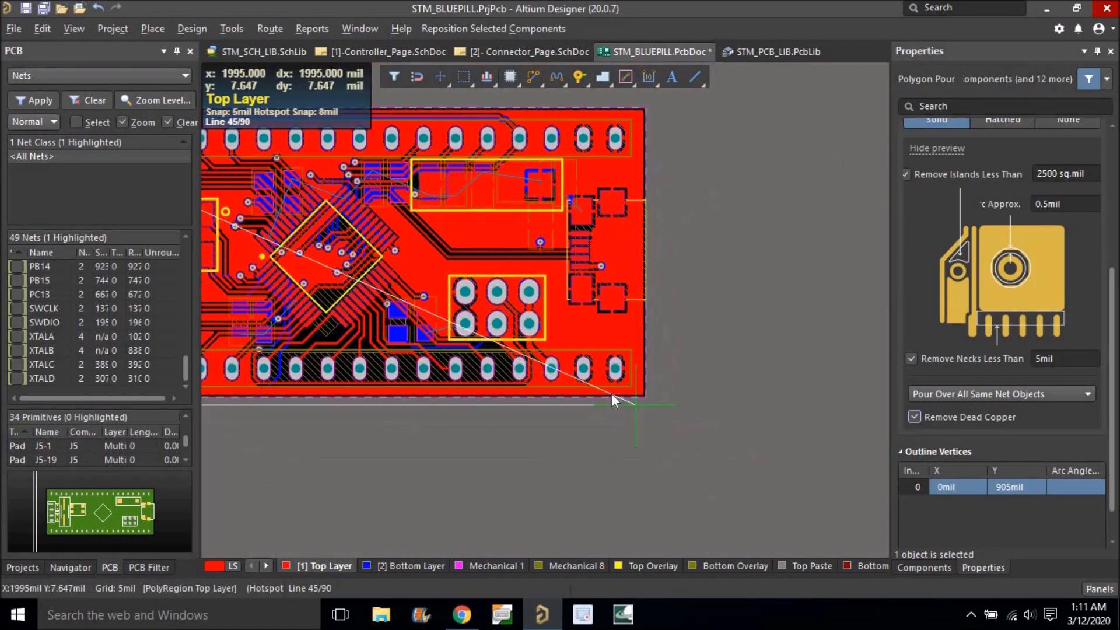
scroll(613, 397, "up", 2, "ctrl")
left_click(660, 397)
scroll(772, 495, "down", 3, "ctrl")
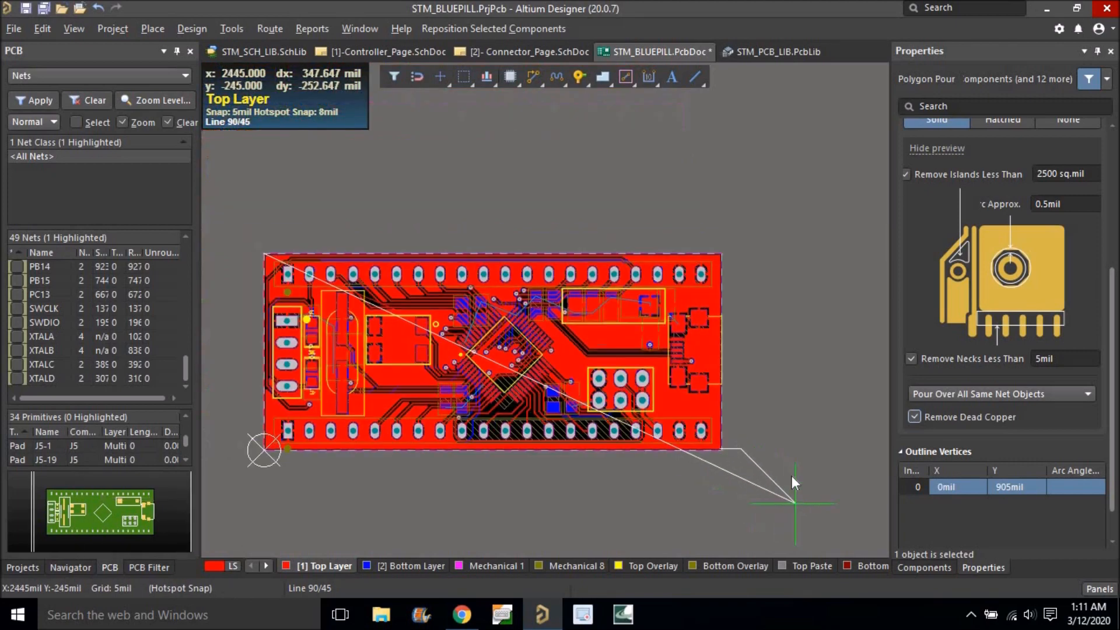
scroll(716, 231, "up", 1, "ctrl")
key("shift+space")
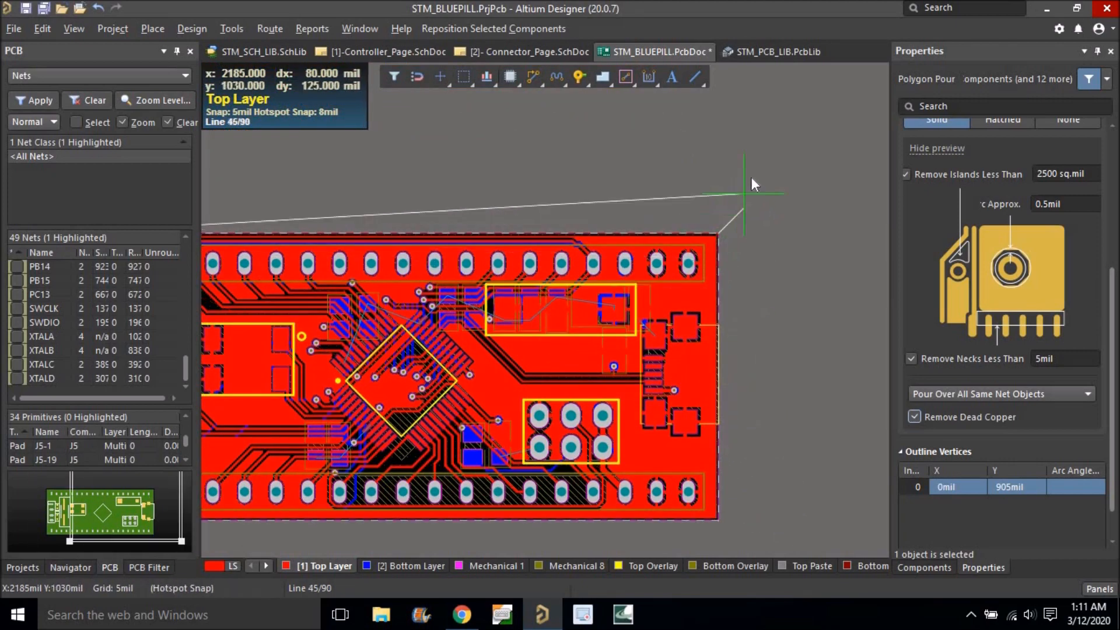
Assign the second polygon pour to the Bottom Layer and complete it.
scroll(775, 195, "down", 1, "ctrl")
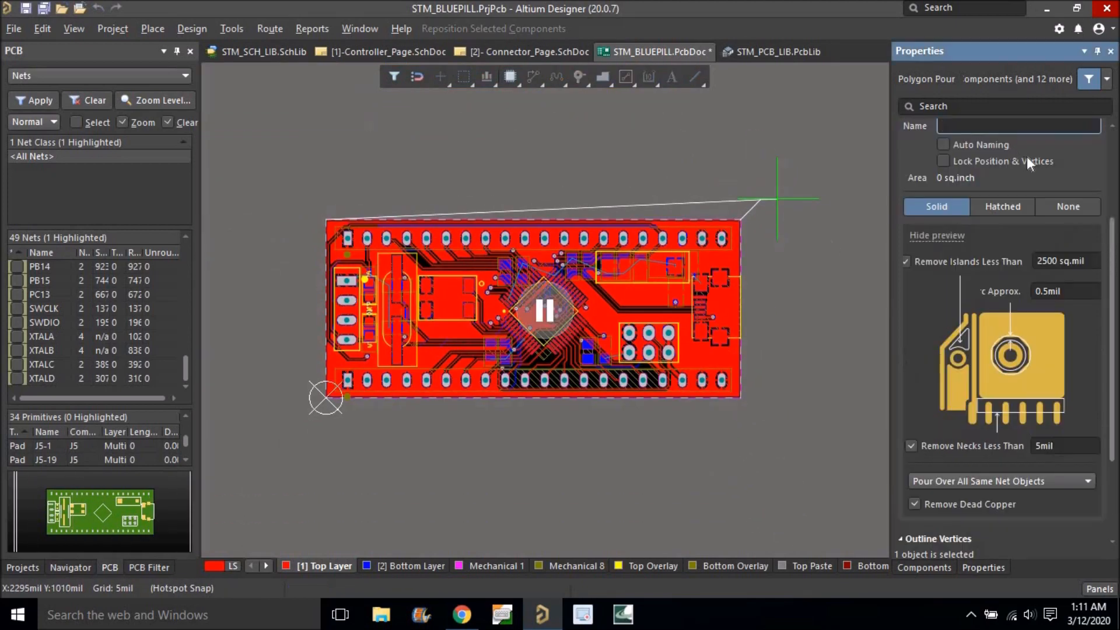
scroll(1023, 199, "up", 3)
left_click(1014, 256)
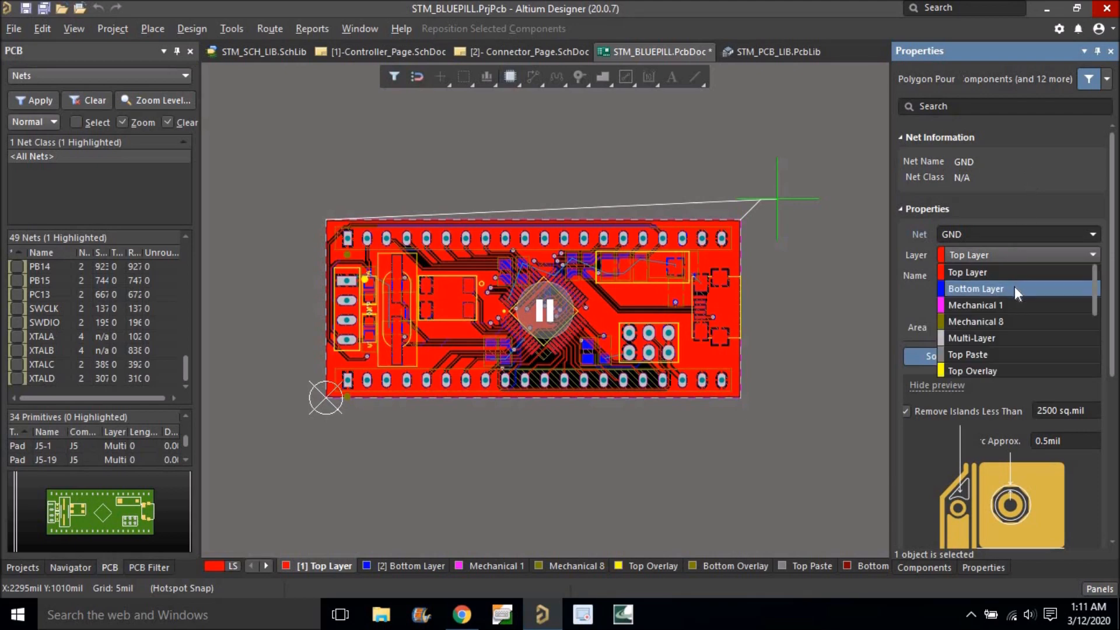
left_click(1013, 286)
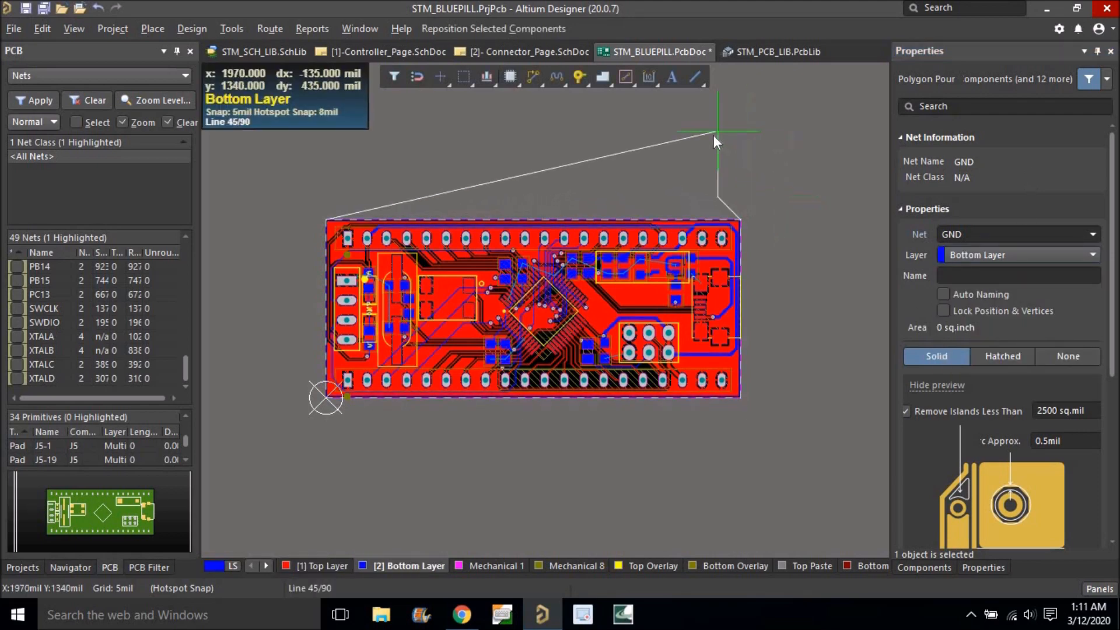
right_click(761, 166)
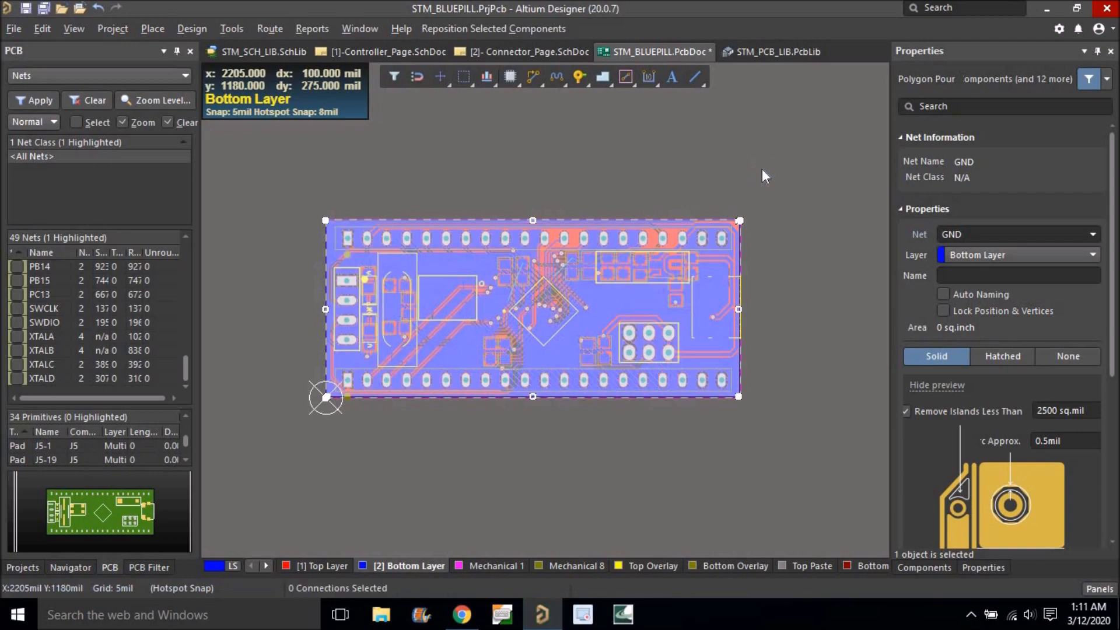
Examine the bottom and top copper pours, especially the gaps and vias around the microcontroller.
scroll(511, 310, "up", 5, "ctrl")
right_click_drag(517, 289, 541, 263)
scroll(541, 262, "down", 4, "ctrl")
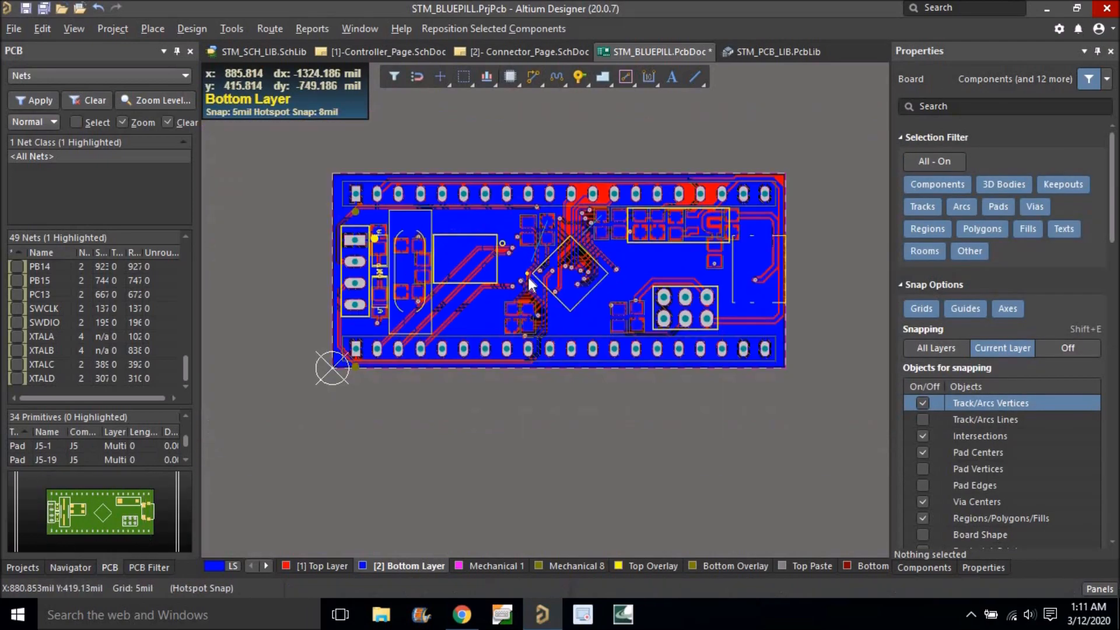
left_click(343, 565)
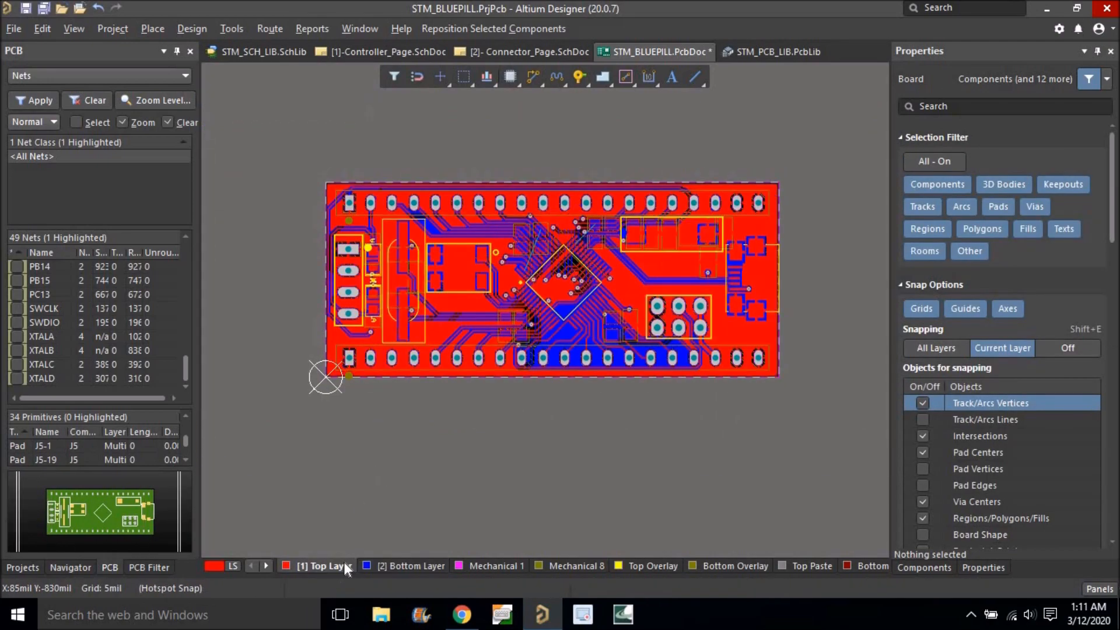
scroll(537, 256, "up", 5, "ctrl")
scroll(537, 254, "up", 1, "ctrl")
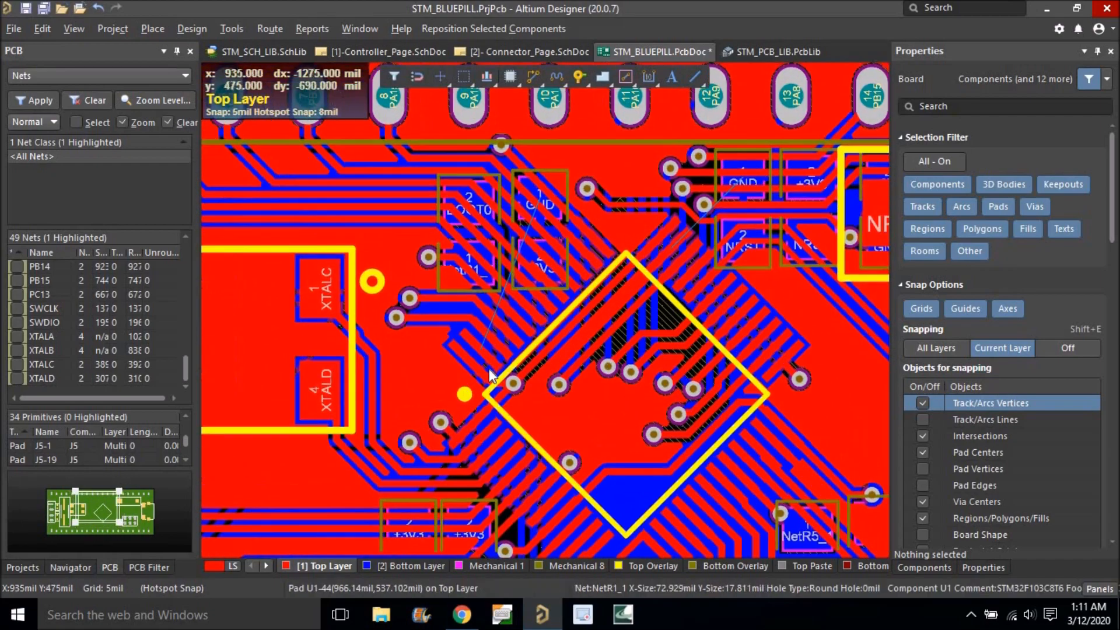
scroll(494, 368, "up", 2, "ctrl")
scroll(567, 204, "down", 3, "ctrl")
scroll(571, 213, "down", 3, "ctrl")
right_click_drag(530, 287, 592, 266)
scroll(591, 281, "up", 5, "ctrl")
scroll(531, 248, "down", 6, "ctrl")
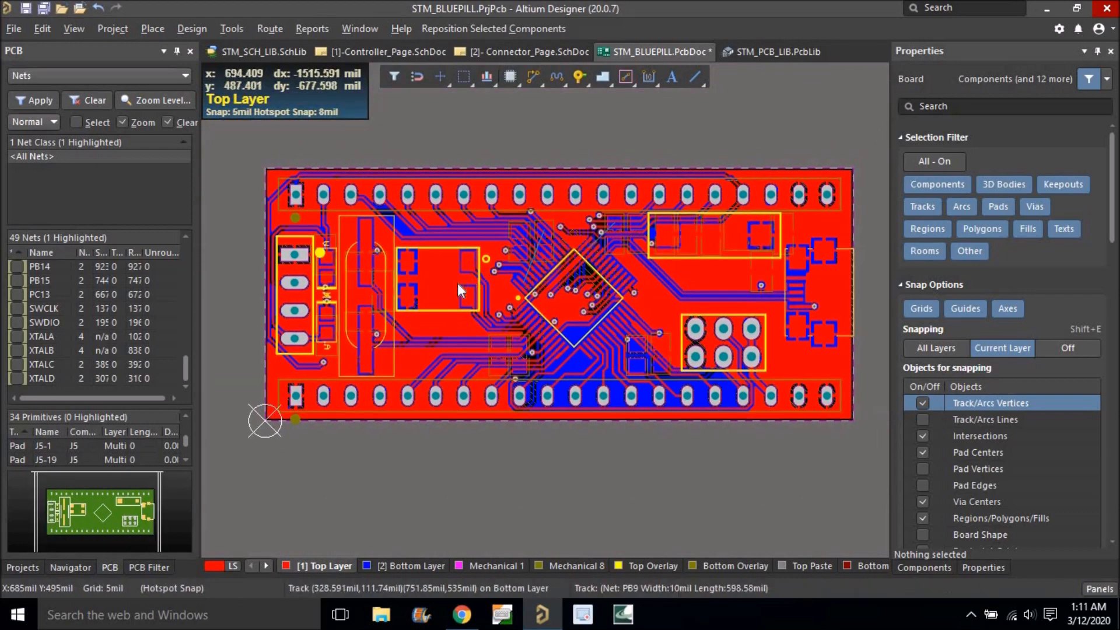
Start adding via stitching to a net with a grid of 50 mil.
left_click(160, 27)
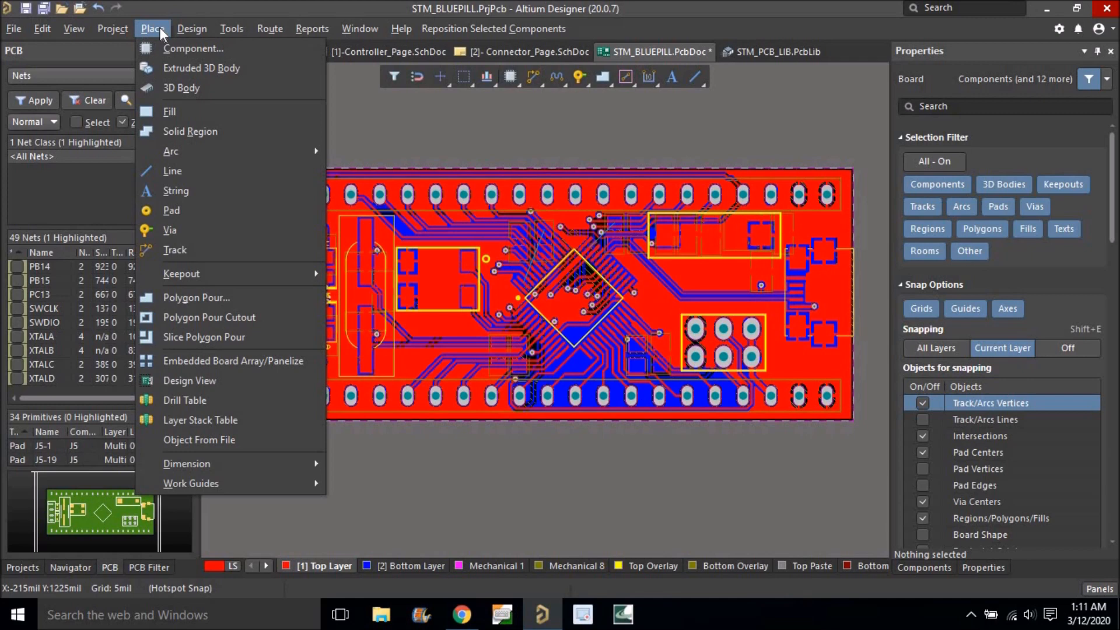
left_click(159, 27)
left_click(224, 27)
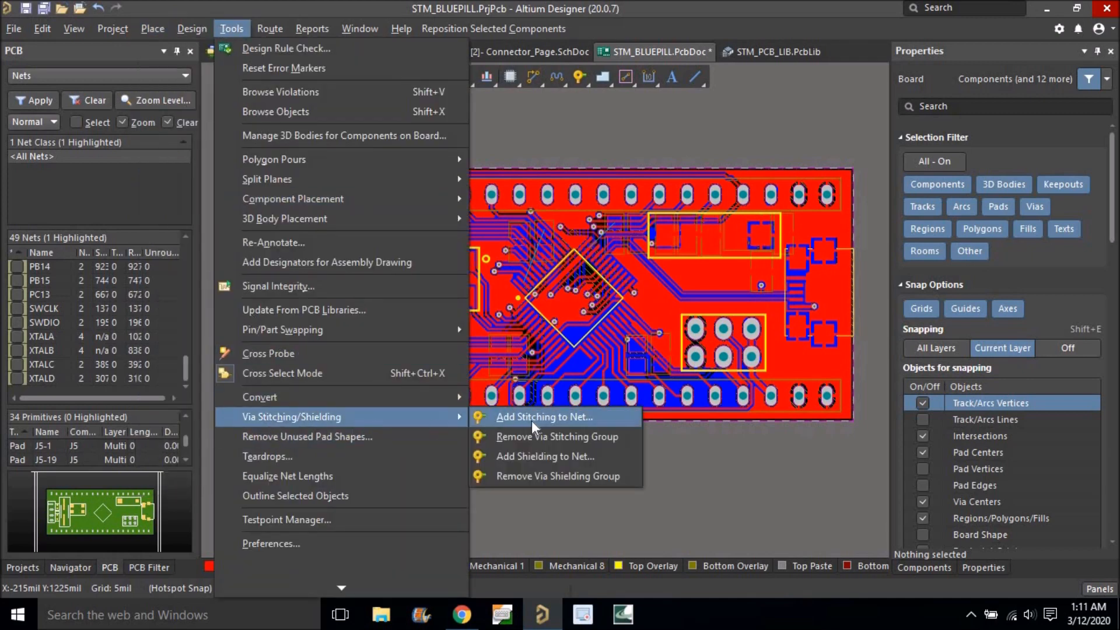
left_click(562, 421)
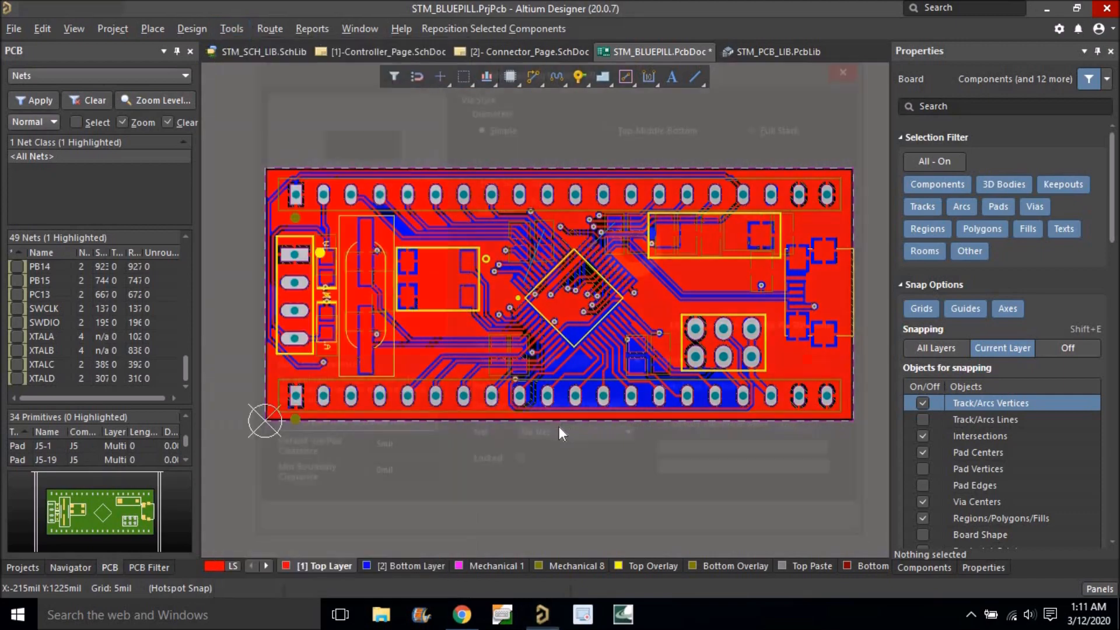
key("Tab")
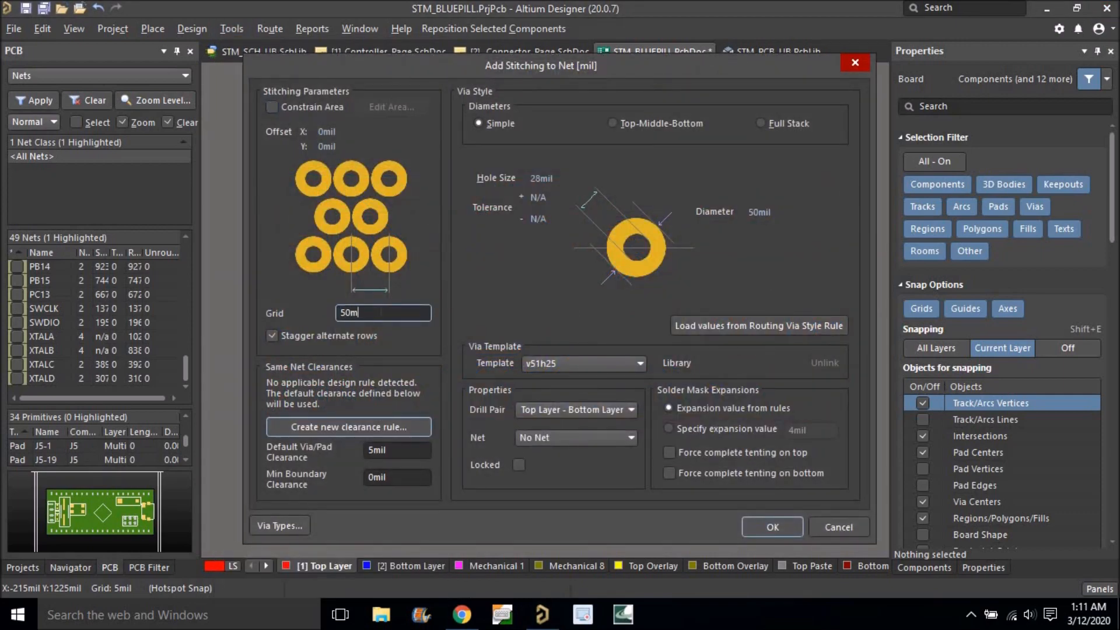
Add stitching vias to the GND net with a 10 mil hole, 20 mil diameter and forced tenting on top and bottom.
left_click(541, 177)
left_click(599, 436)
scroll(569, 516, "down", 2)
scroll(566, 495, "up", 2)
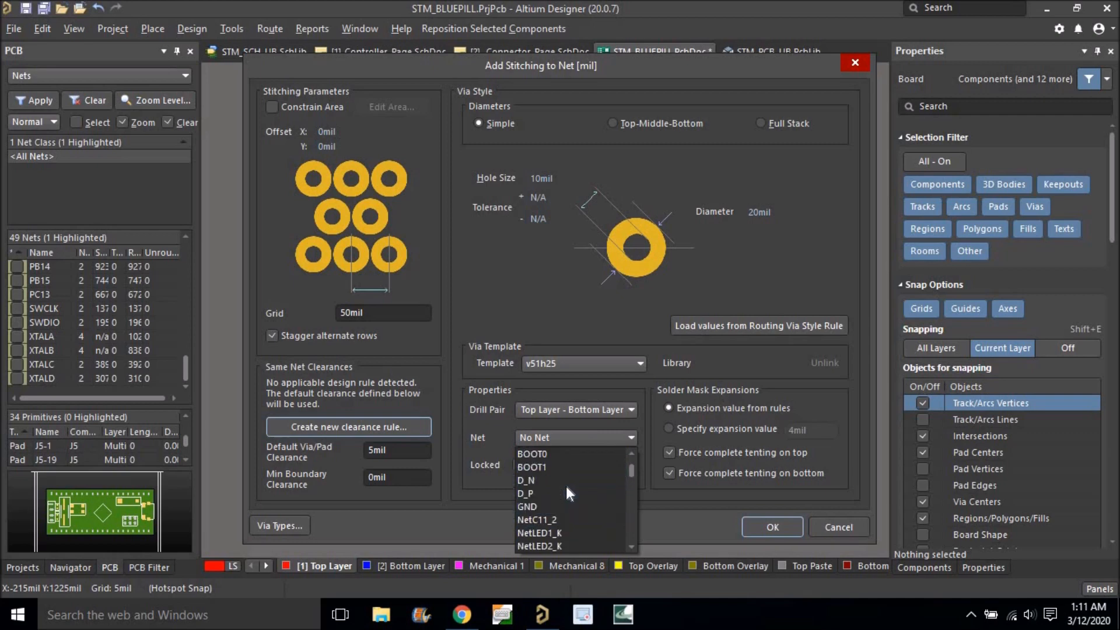
left_click(549, 496)
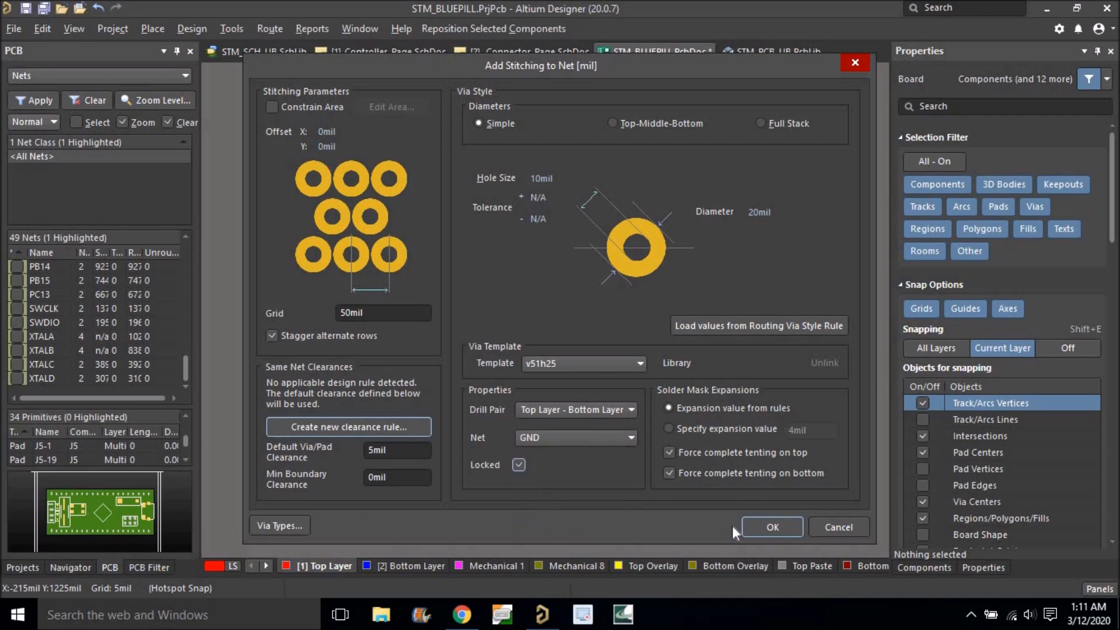
left_click(749, 531)
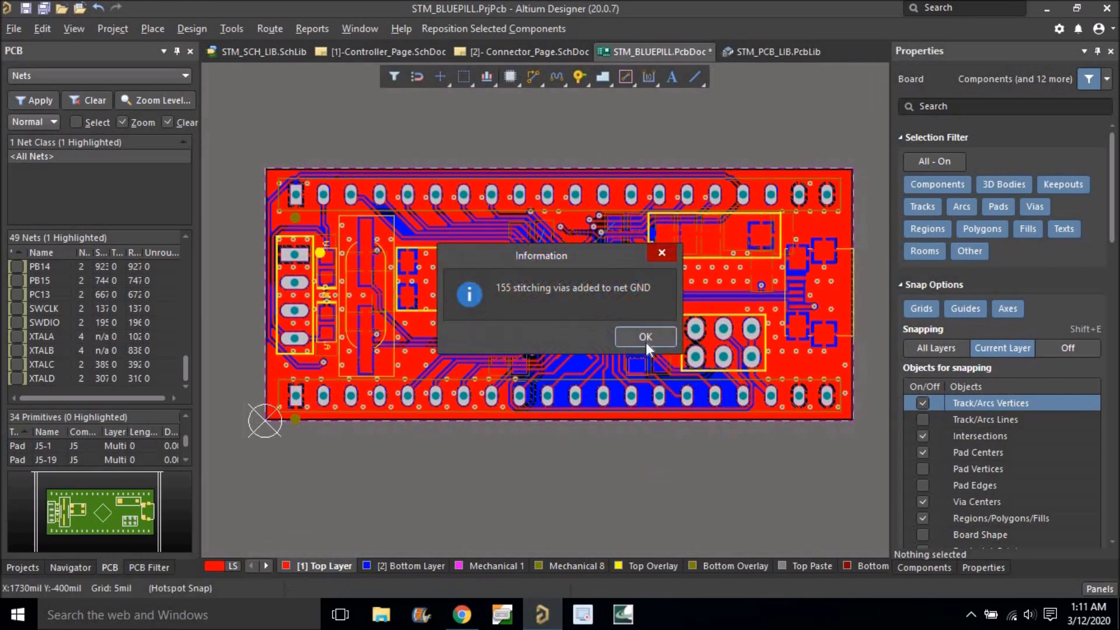
left_click(645, 337)
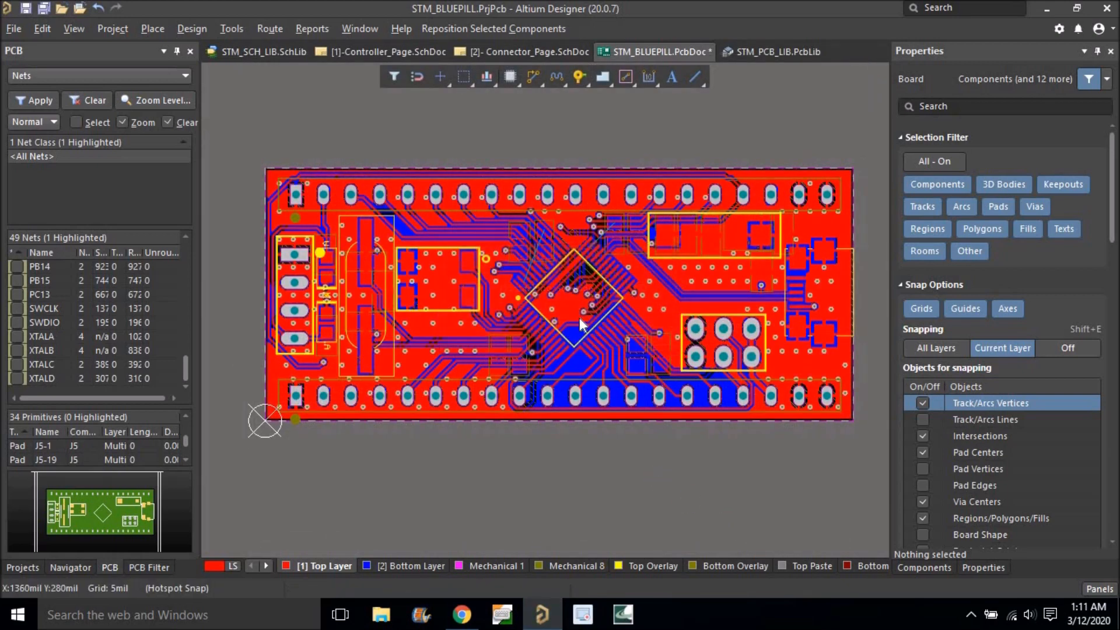
Route a 10 mil GND track on the Top Layer from the copper beside the microcontroller's left corner to the nearby stitching via.
left_click(513, 290)
scroll(513, 290, "up", 4, "ctrl")
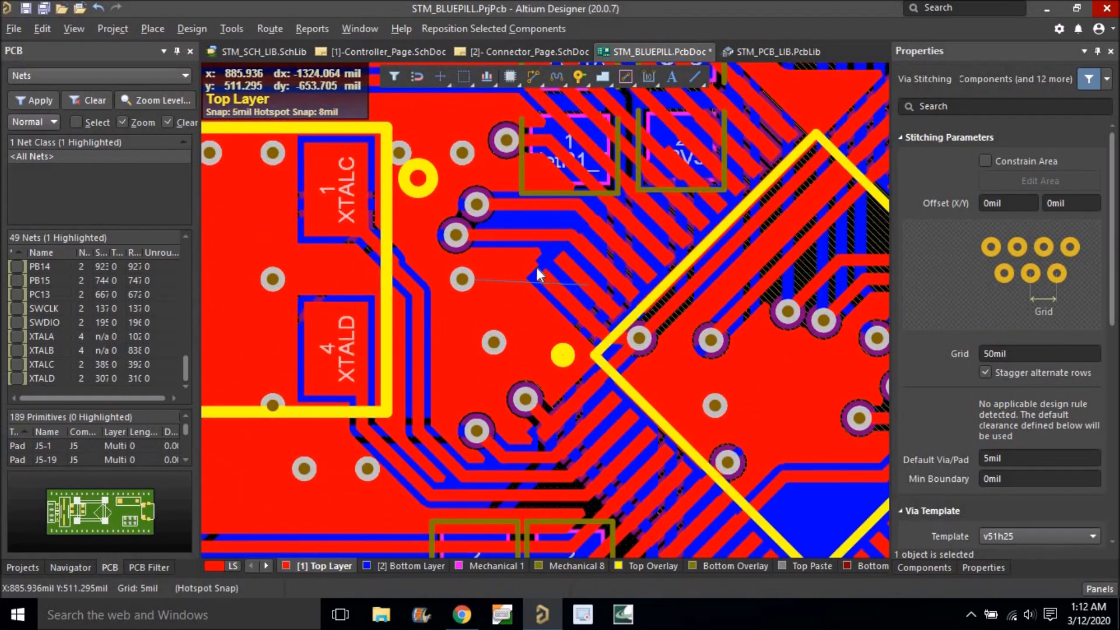
right_click_drag(536, 269, 569, 290)
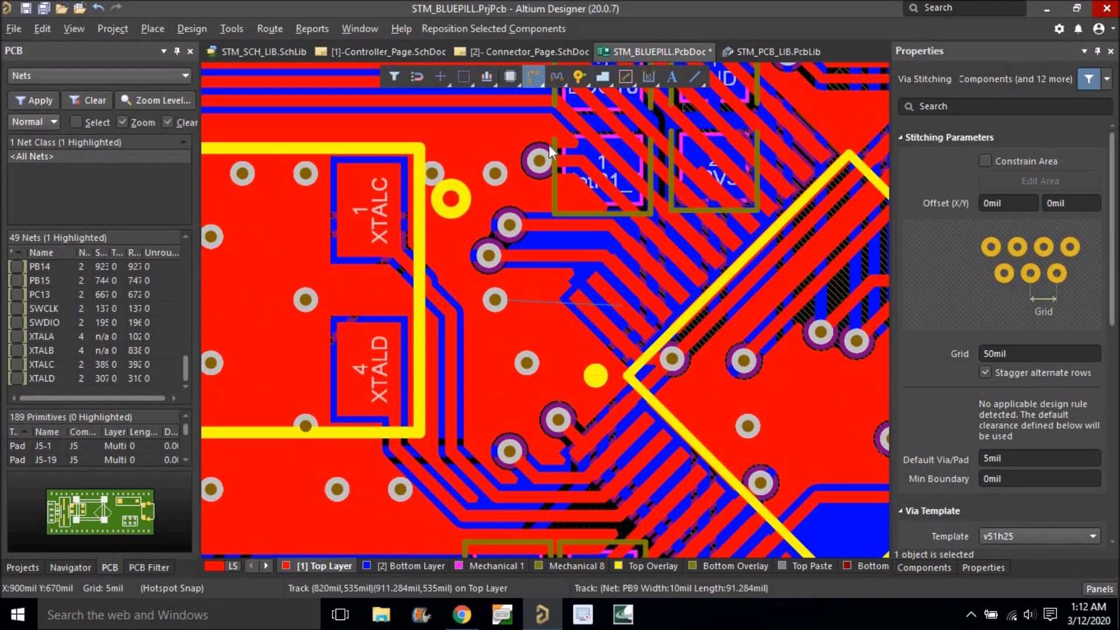
scroll(573, 256, "up", 5, "ctrl")
left_click(621, 315)
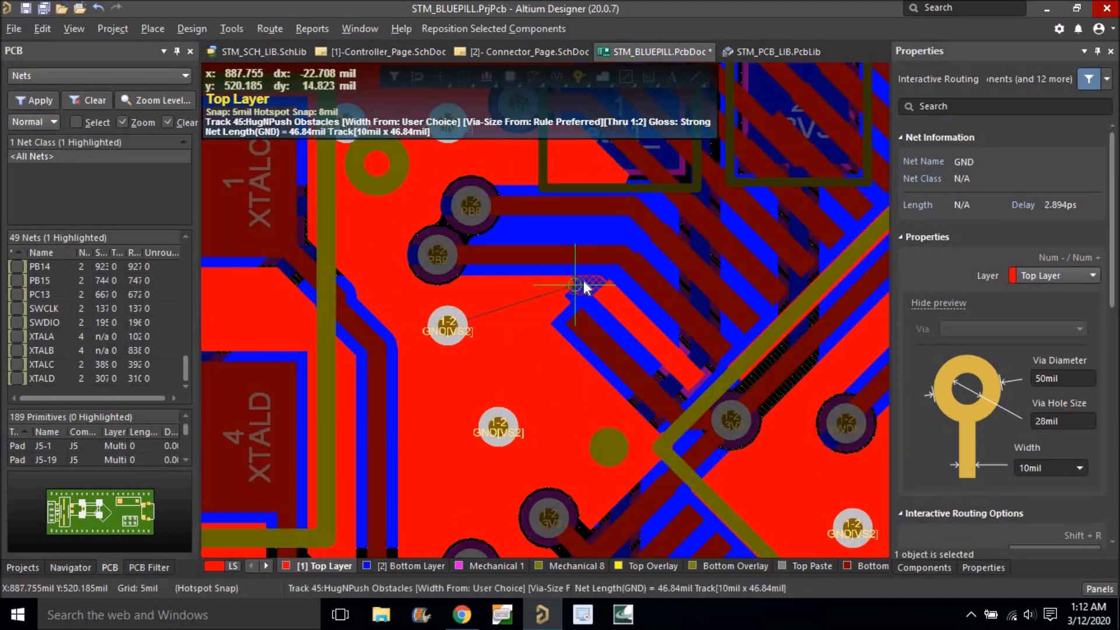
left_click(448, 325)
scroll(530, 280, "down", 3, "ctrl")
right_click(530, 281)
scroll(528, 282, "down", 6, "ctrl")
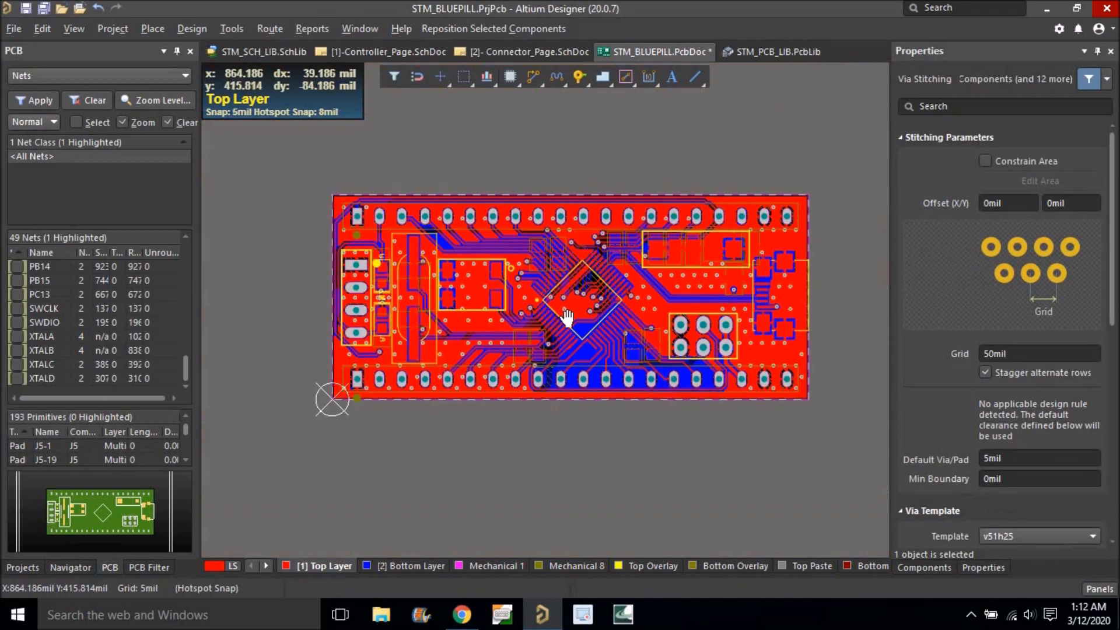
Examine the stitched board in single-layer mode on the Top Layer and Mechanical 1, and with all layers shown.
right_click_drag(561, 317, 599, 320)
key("shift+s")
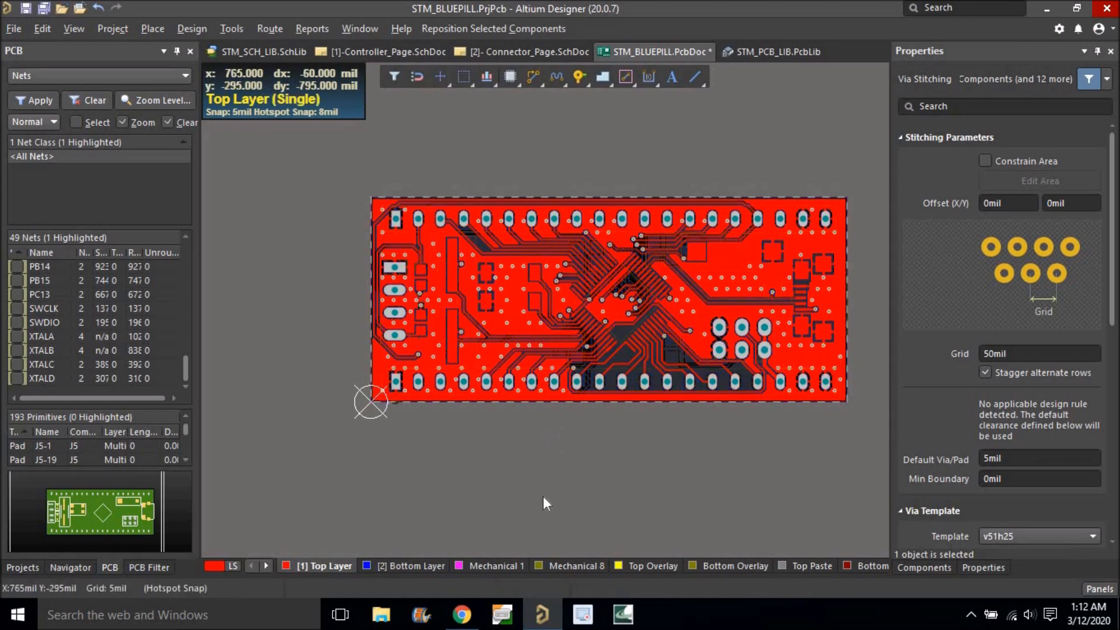
left_click(485, 563)
right_click_drag(582, 506, 551, 500)
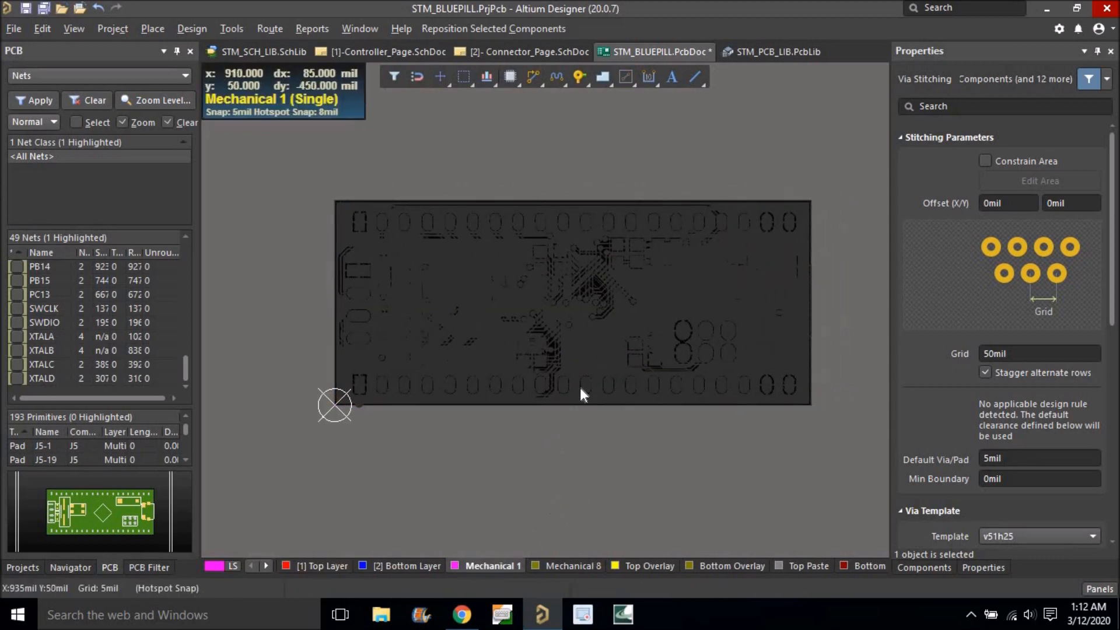
key("shift+s")
key("shift+s")
scroll(550, 393, "up", 3, "ctrl")
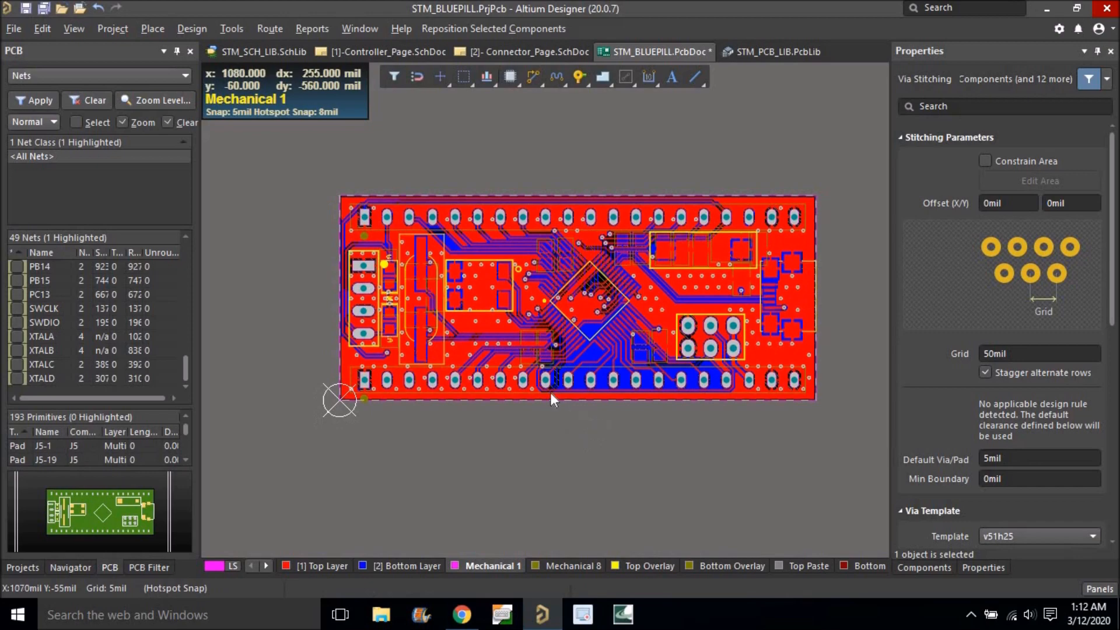
right_click_drag(391, 305, 361, 293)
right_click_drag(641, 342, 593, 364)
scroll(670, 326, "down", 3, "ctrl")
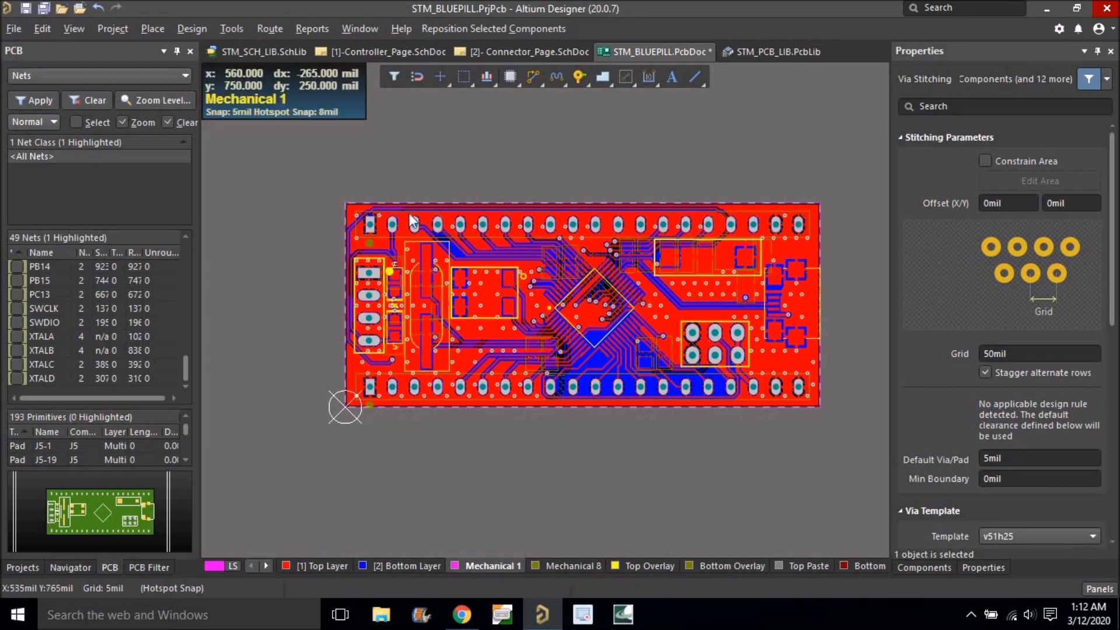
Move the short PB12 track segment above the upper header's GND pad closer to the board edge.
scroll(355, 217, "up", 3, "ctrl")
scroll(354, 217, "up", 5, "ctrl")
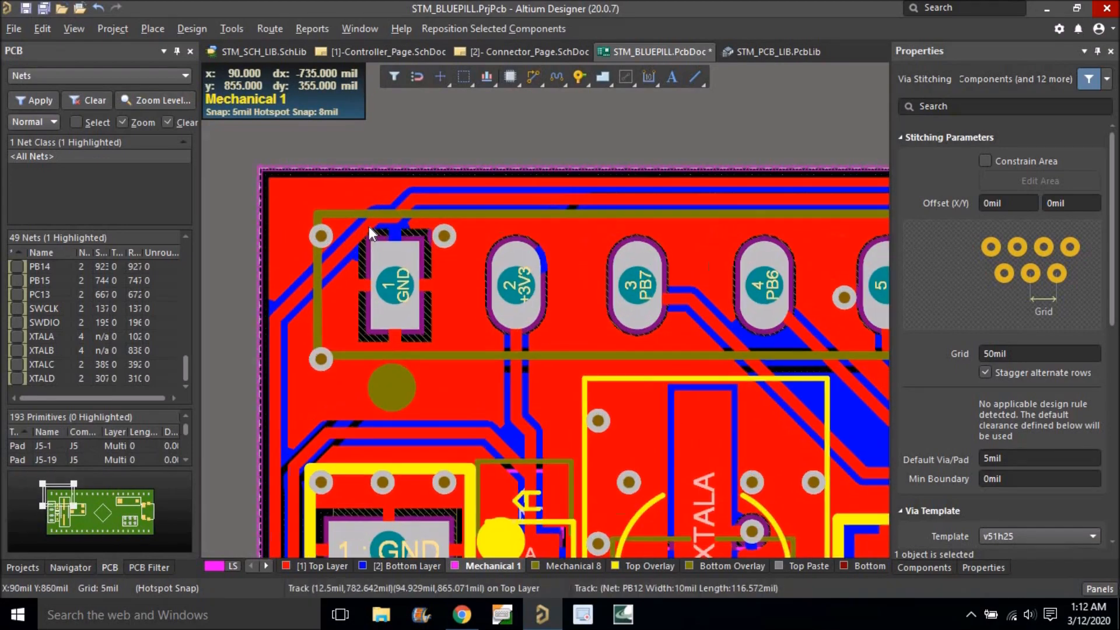
left_click(392, 214)
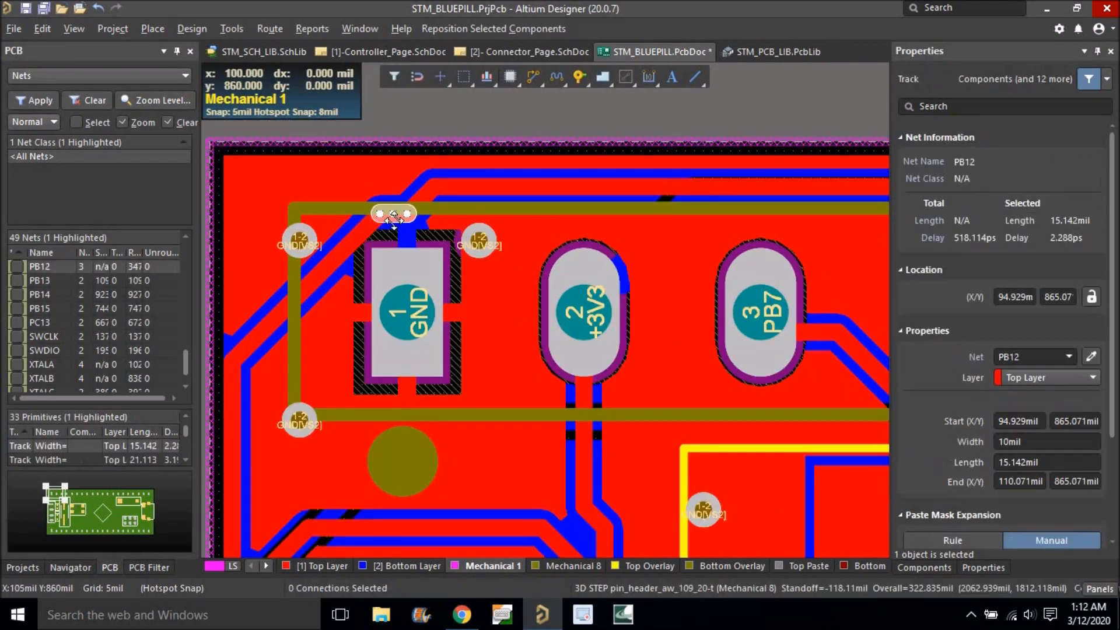
left_click_drag(392, 213, 386, 184)
scroll(373, 192, "down", 5, "ctrl")
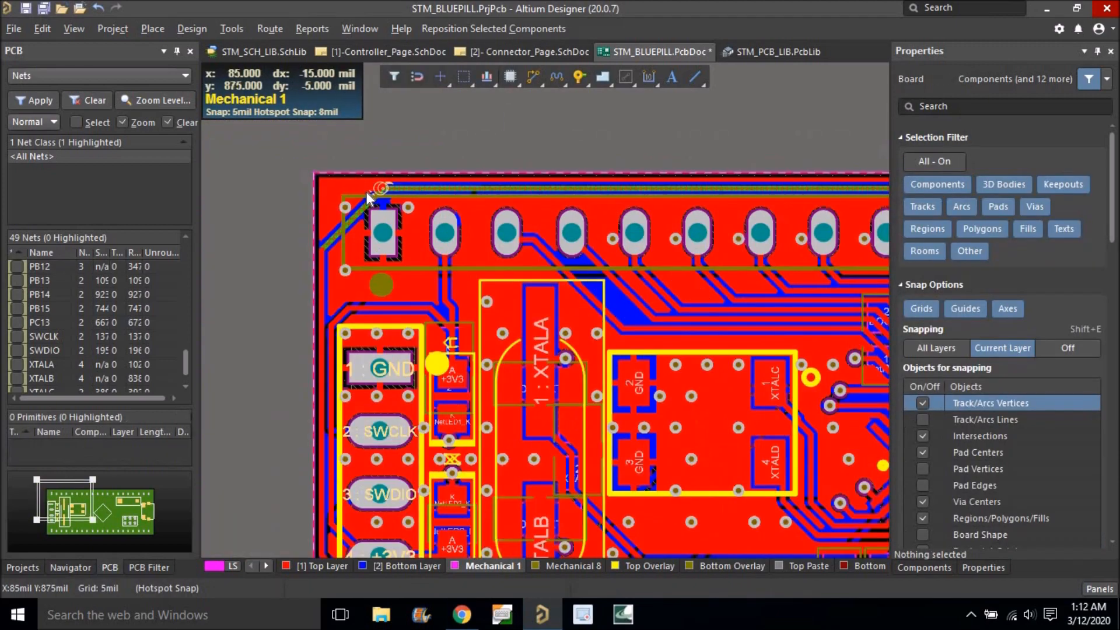
Repour all polygons on the board.
scroll(370, 201, "down", 6, "ctrl")
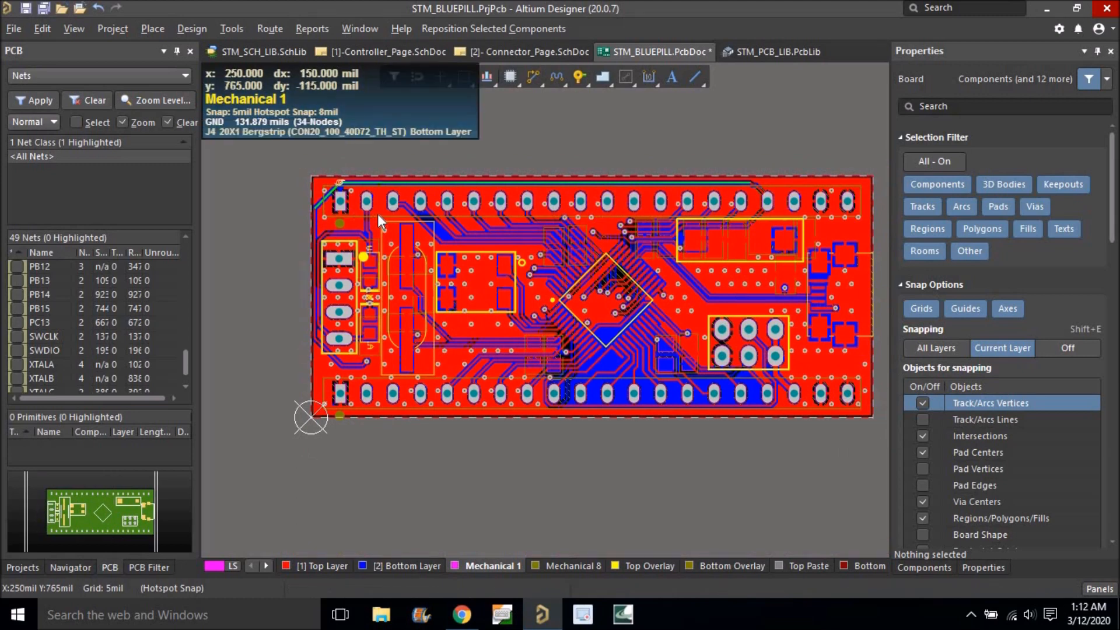
key("t")
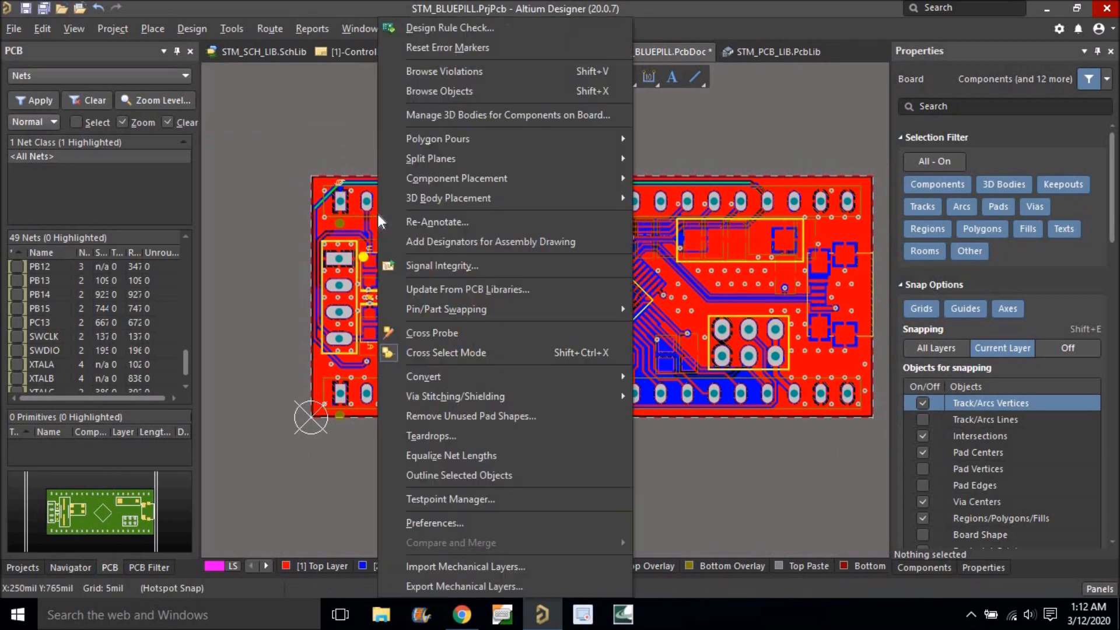
key("g")
key("a")
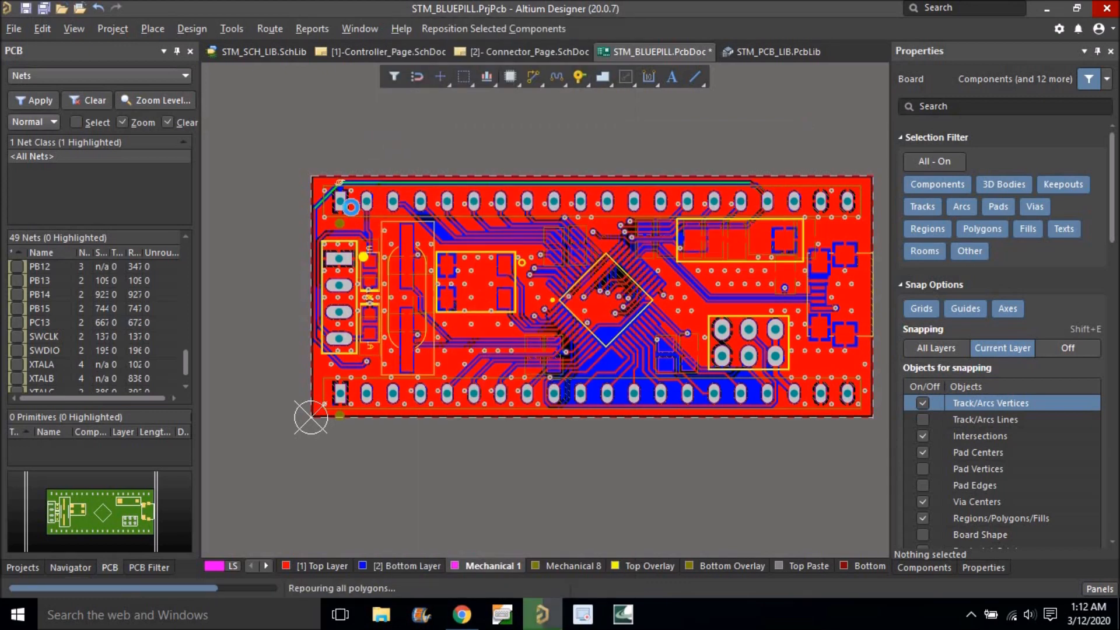
Inspect the repoured board in 2D and in a tilted 3D view, looking closely at the stitching vias below the crystals.
right_click_drag(413, 188, 385, 183)
scroll(457, 323, "up", 1, "ctrl")
mouse_move(458, 320)
right_mouse_down()
mouse_move(477, 297)
mouse_move(410, 312)
mouse_move(453, 337)
right_mouse_up()
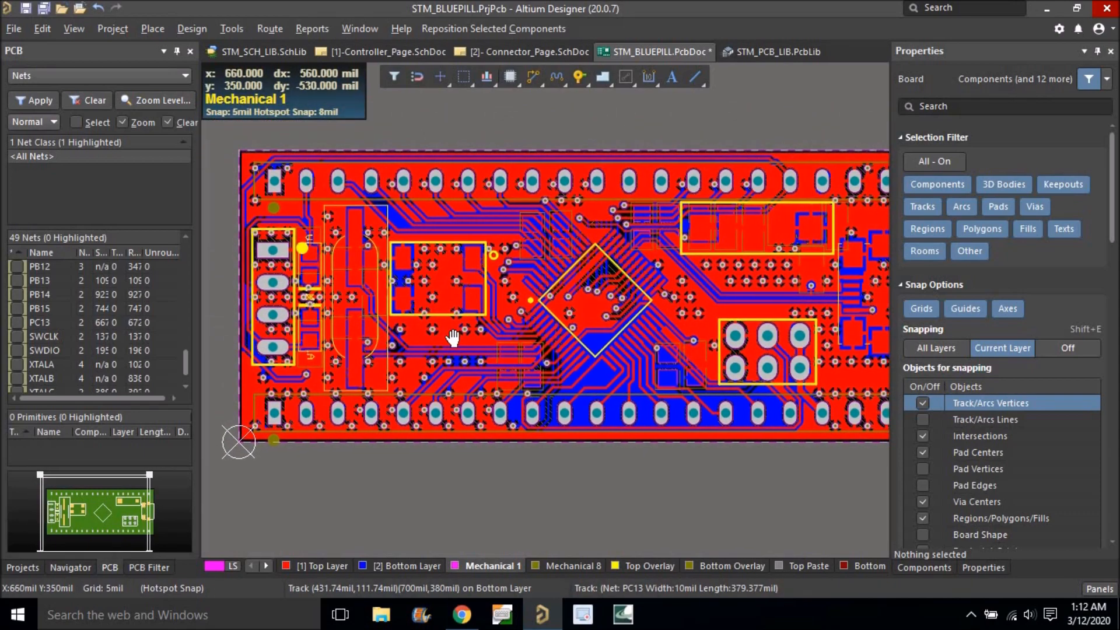
scroll(456, 327, "down", 1, "ctrl")
mouse_move(635, 495)
right_mouse_down()
mouse_move(619, 498)
mouse_move(628, 496)
right_mouse_up()
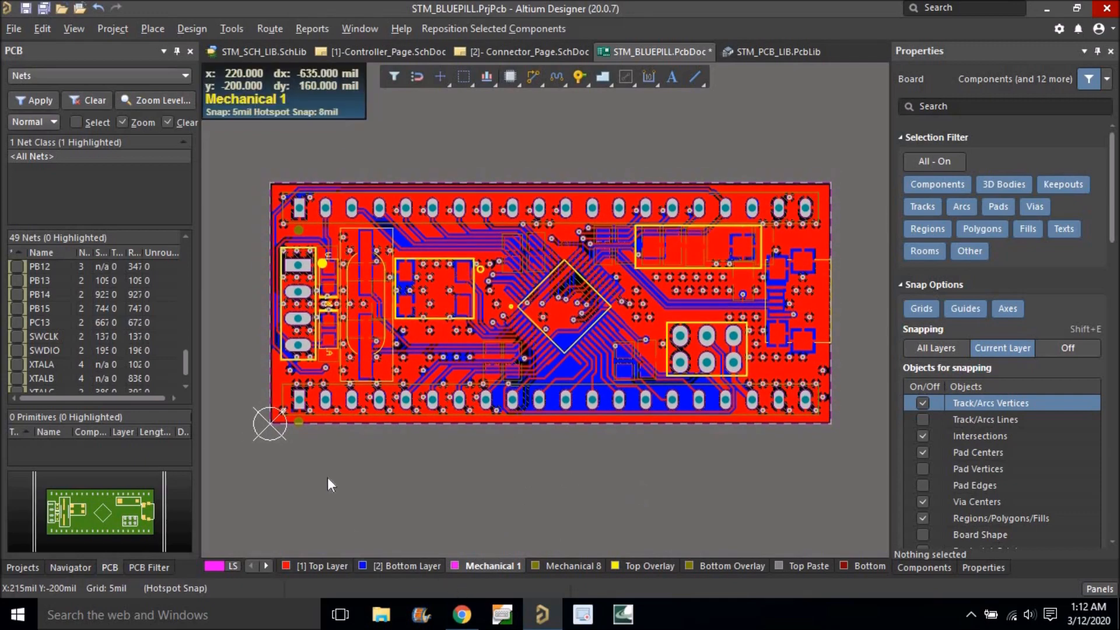
key("3")
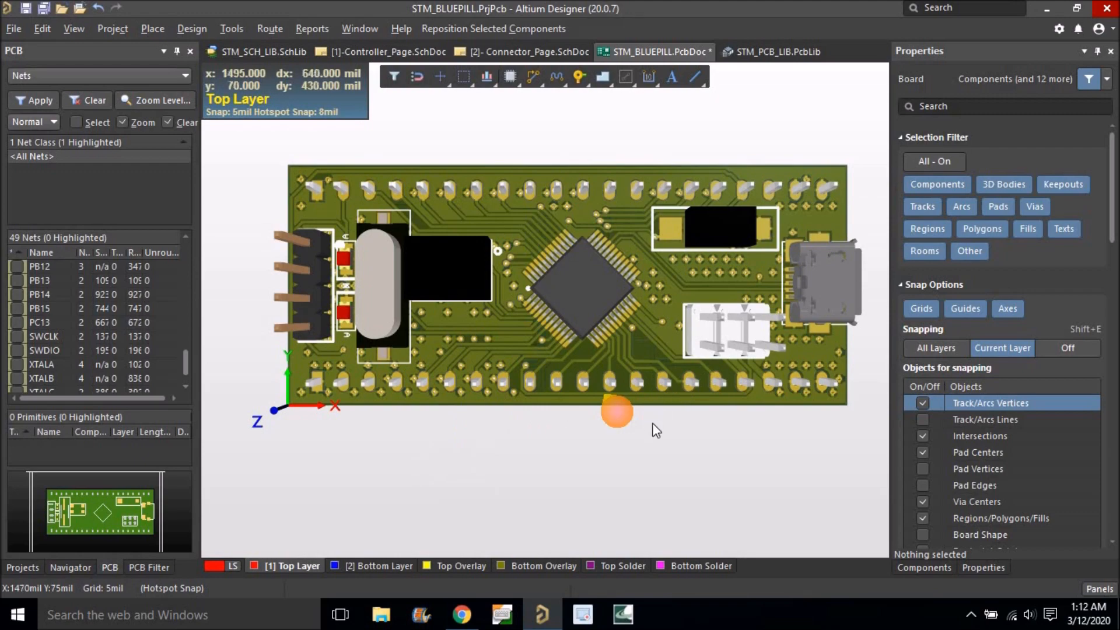
right_click_drag(653, 430, 474, 369, "shift")
scroll(473, 348, "up", 8, "ctrl")
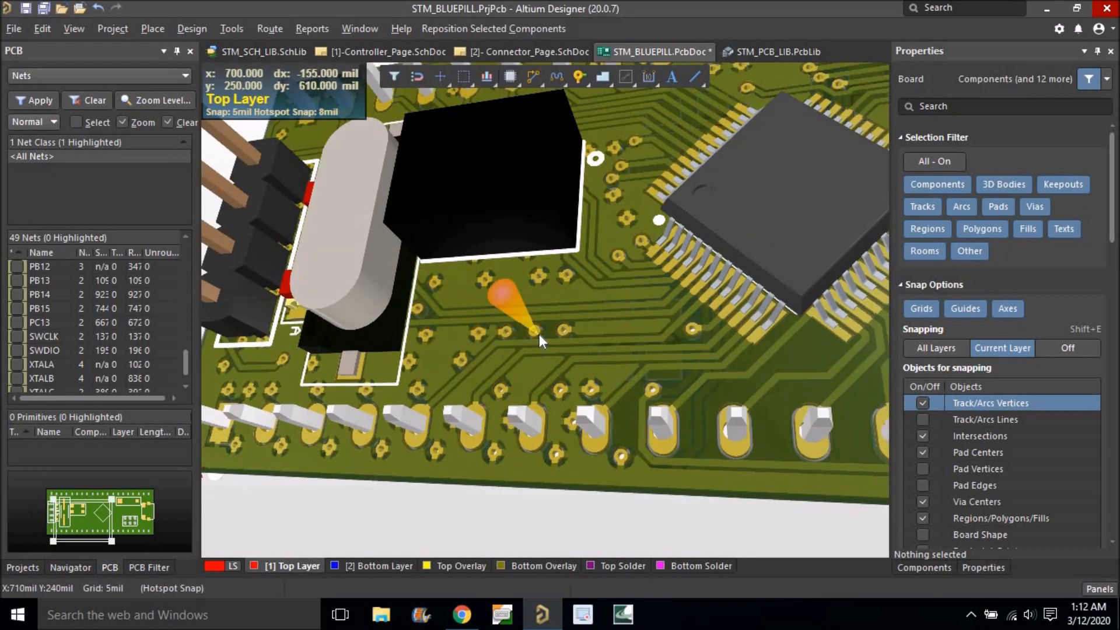
key("2")
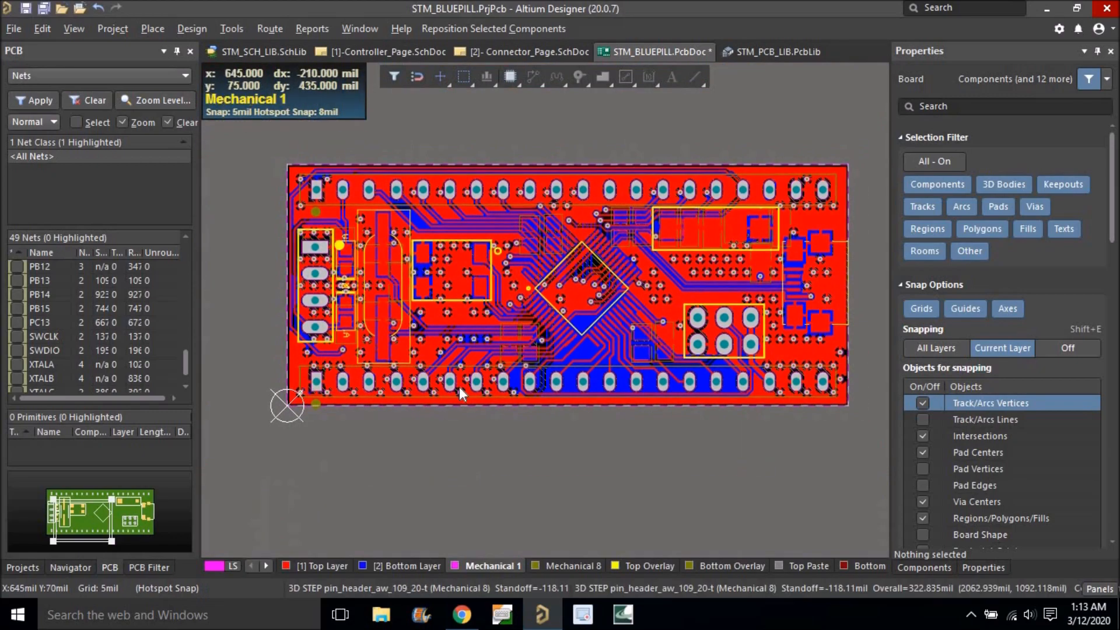
Examine how the GND stitching vias connect to the copper pours around the microcontroller and across the board.
scroll(449, 367, "up", 5, "ctrl")
scroll(435, 337, "down", 7, "ctrl")
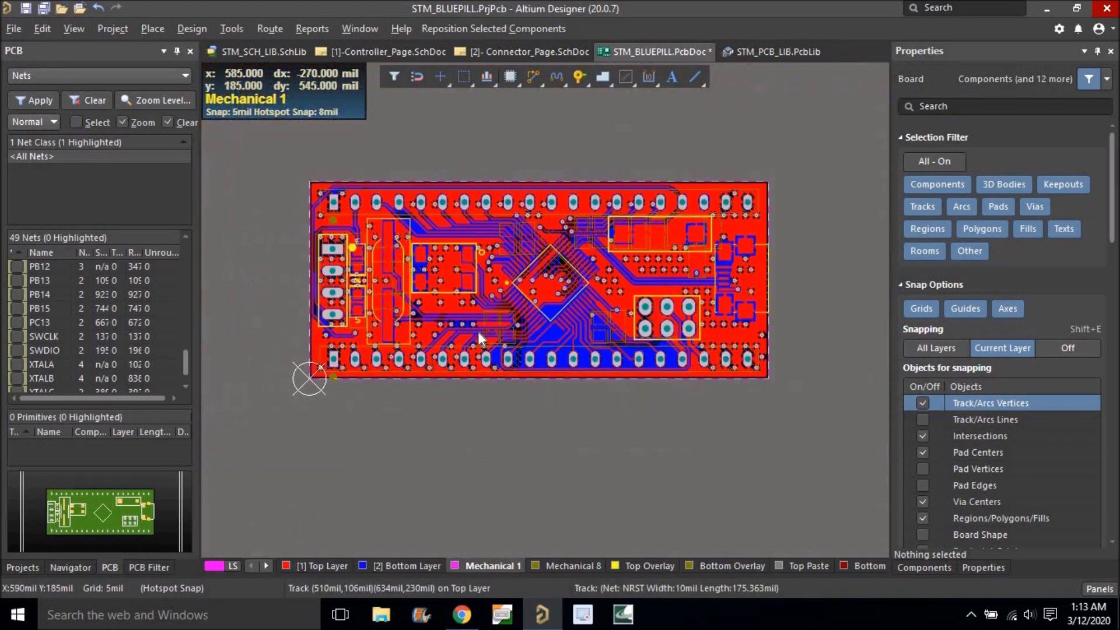
scroll(670, 256, "up", 6, "ctrl")
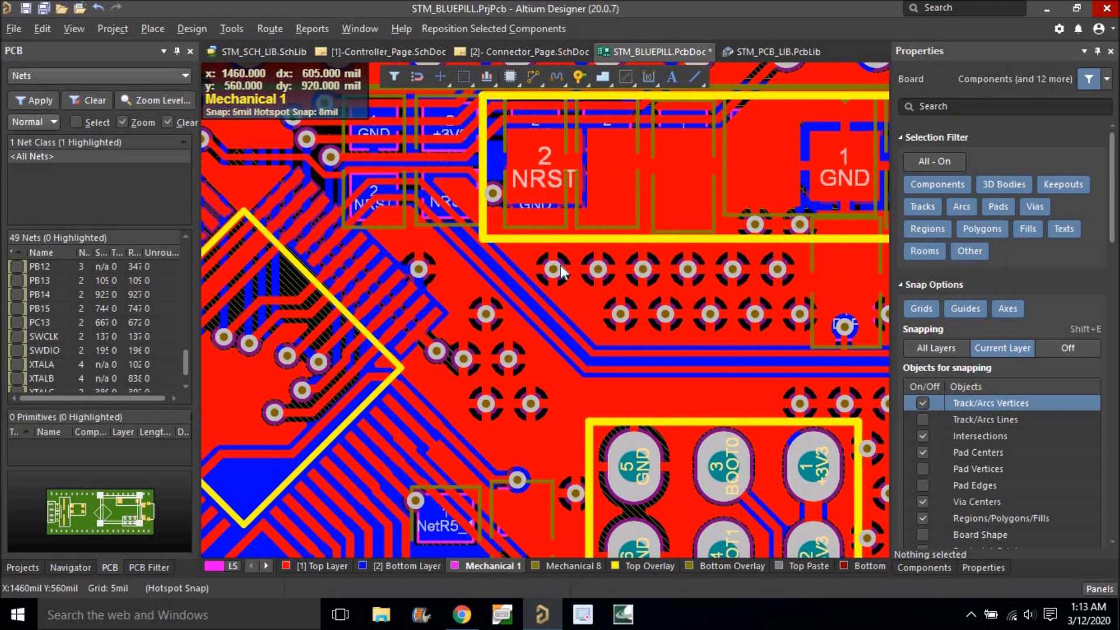
right_click_drag(562, 288, 701, 333)
scroll(663, 314, "down", 2, "ctrl")
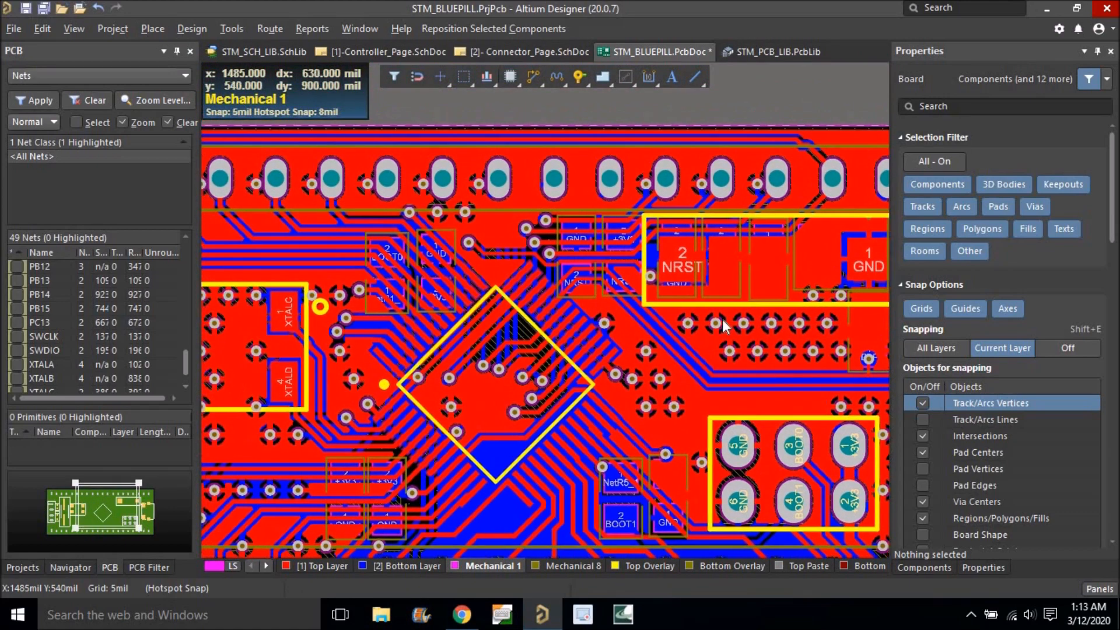
scroll(730, 302, "down", 1, "ctrl")
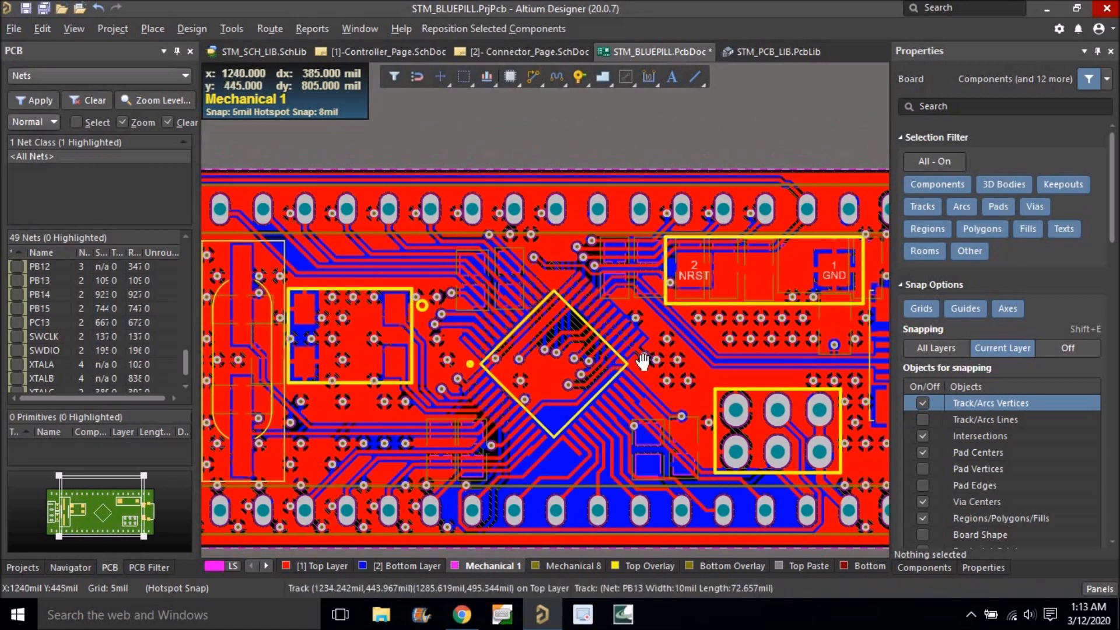
right_click_drag(642, 360, 726, 331)
right_click_drag(408, 252, 500, 259)
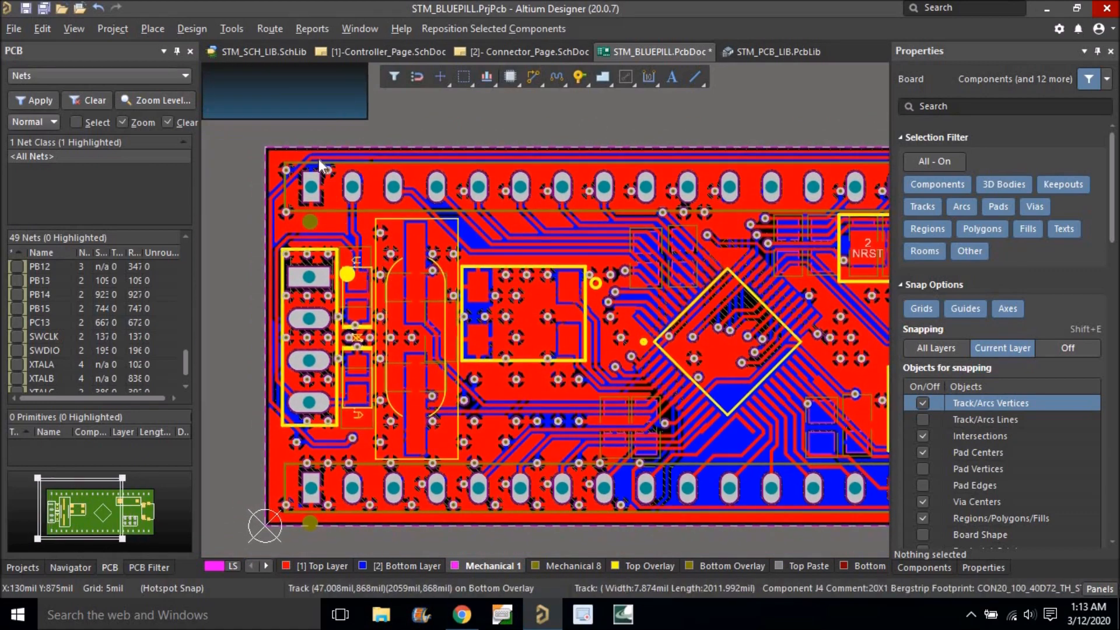
Set the PolygonConnect design rule's connect style to Direct Connect and apply the rule change.
left_click(199, 30)
mouse_move(226, 34)
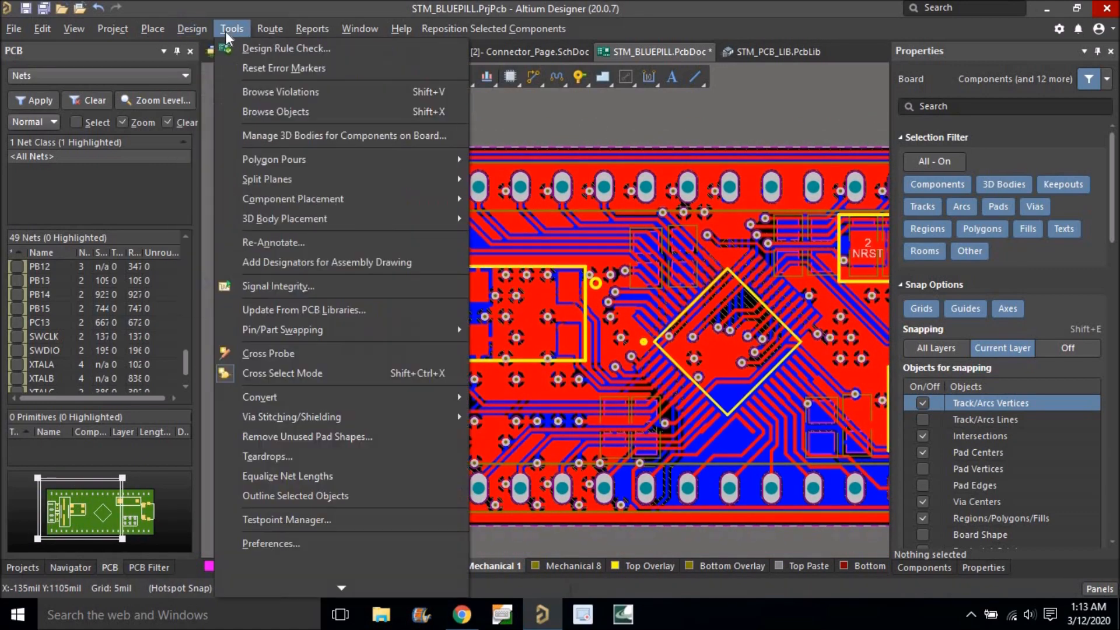
left_click(198, 98)
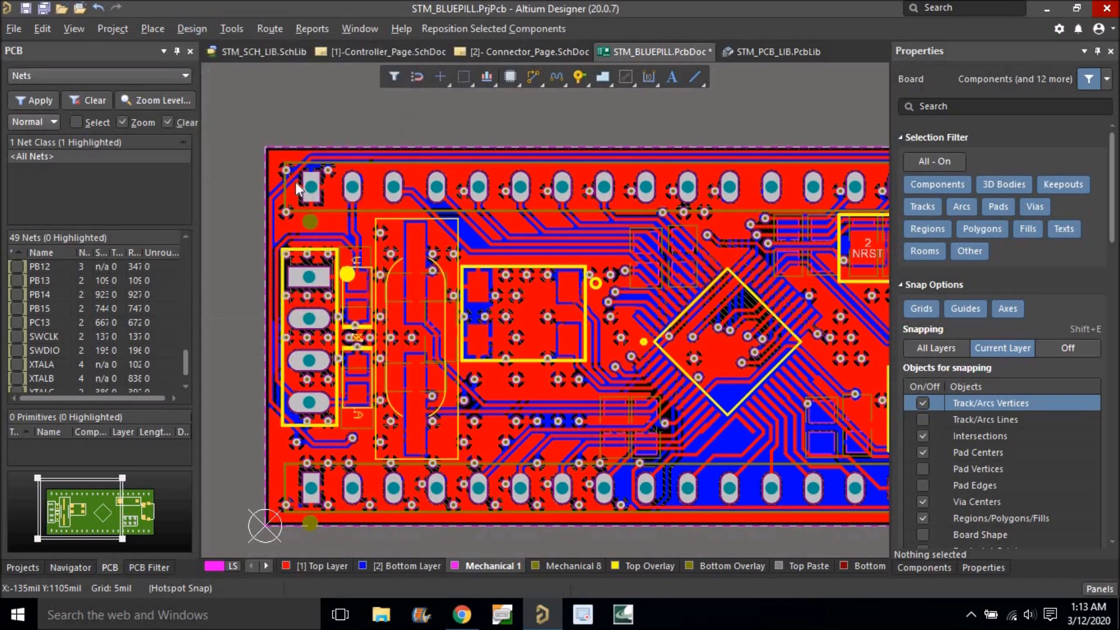
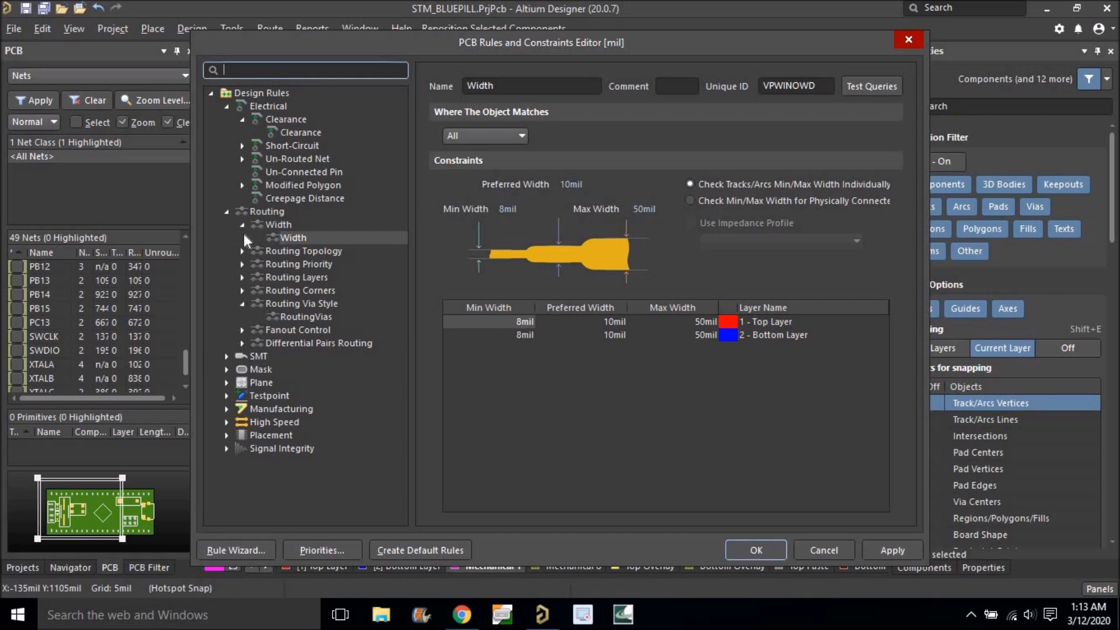
left_click(241, 250)
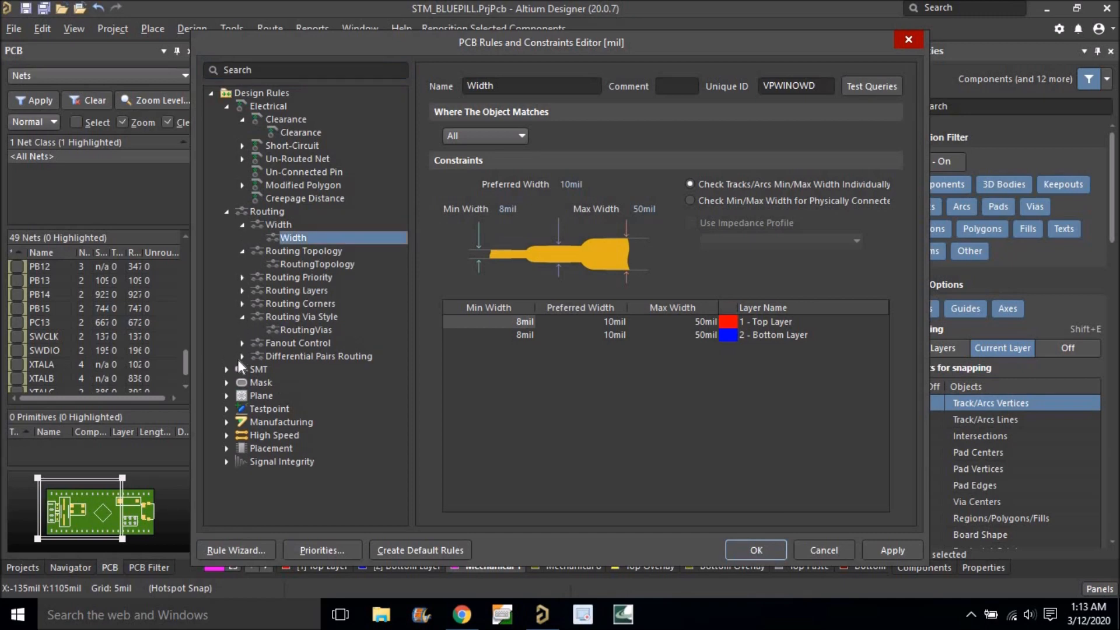
left_click(226, 395)
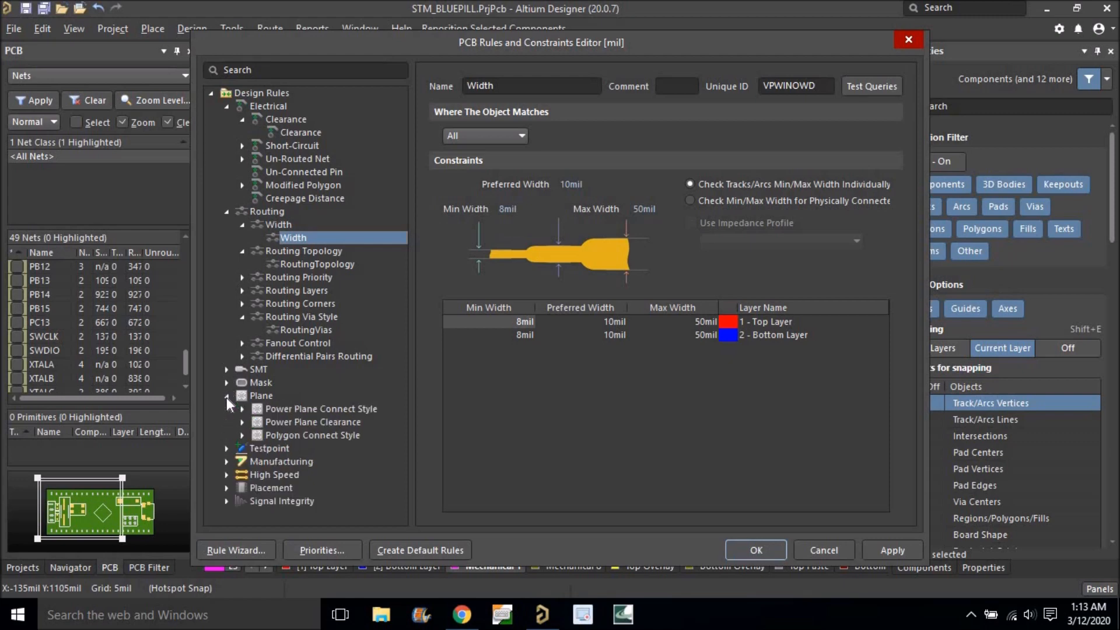
left_click(247, 436)
left_click(305, 446)
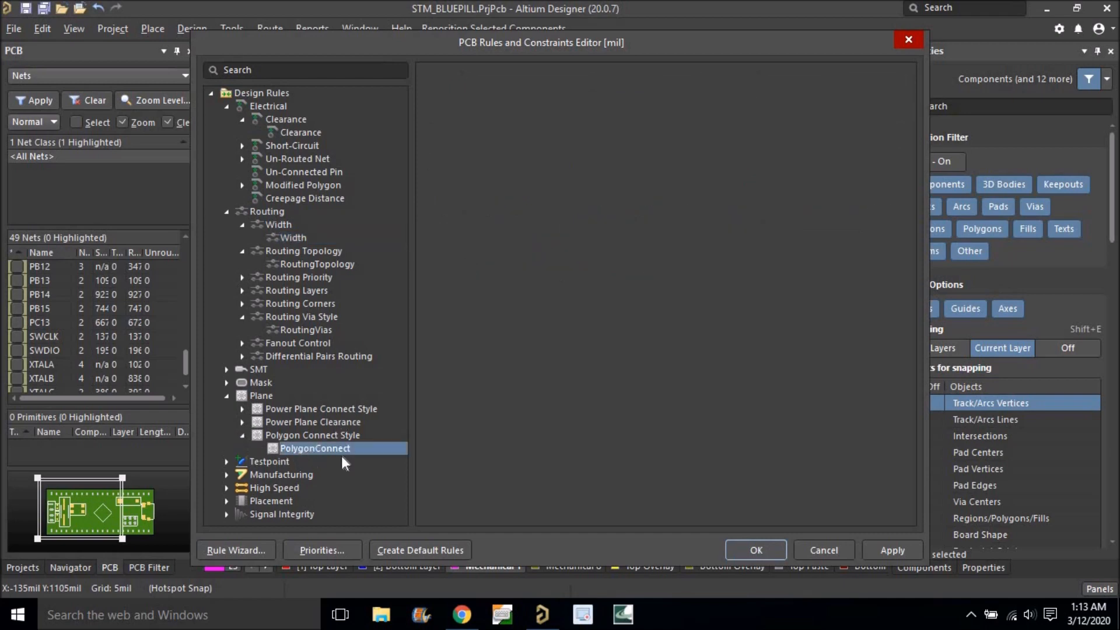
left_click(595, 282)
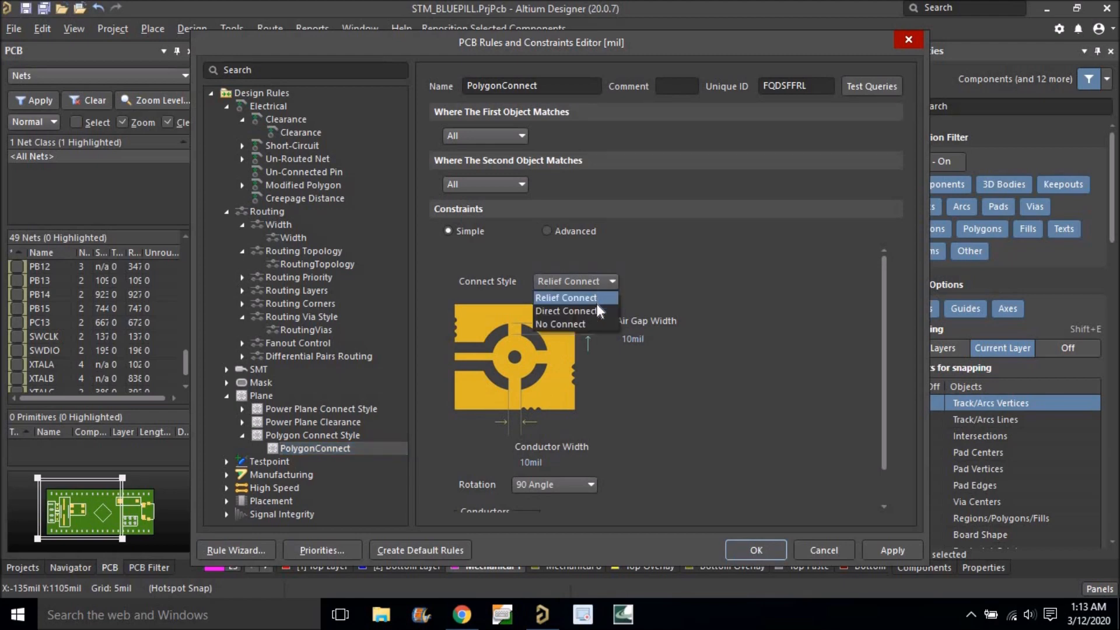
left_click(594, 307)
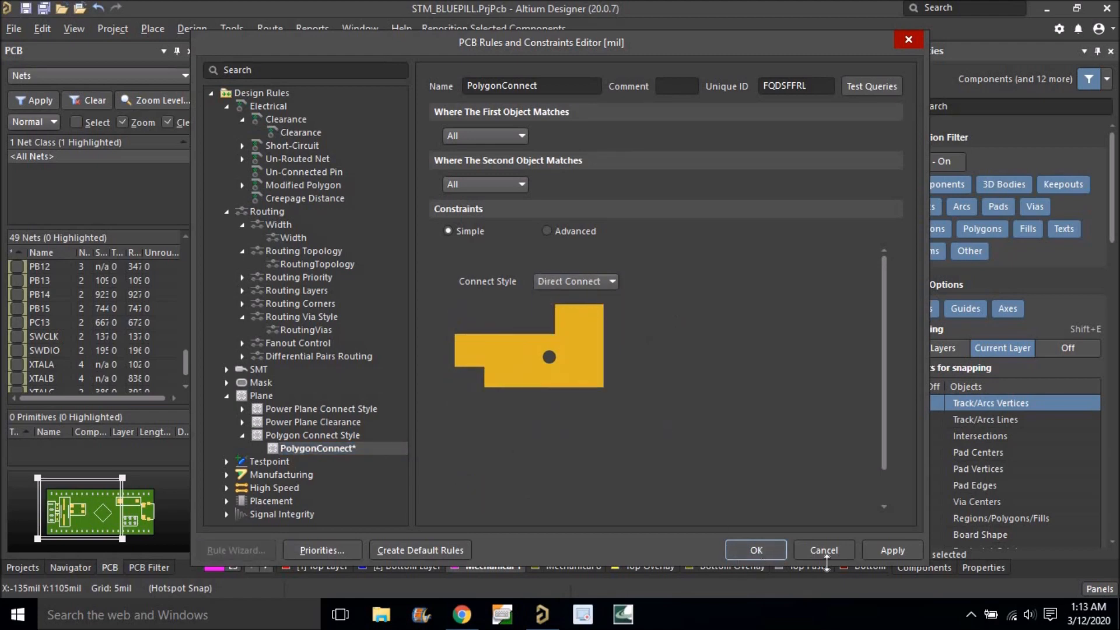
left_click(906, 551)
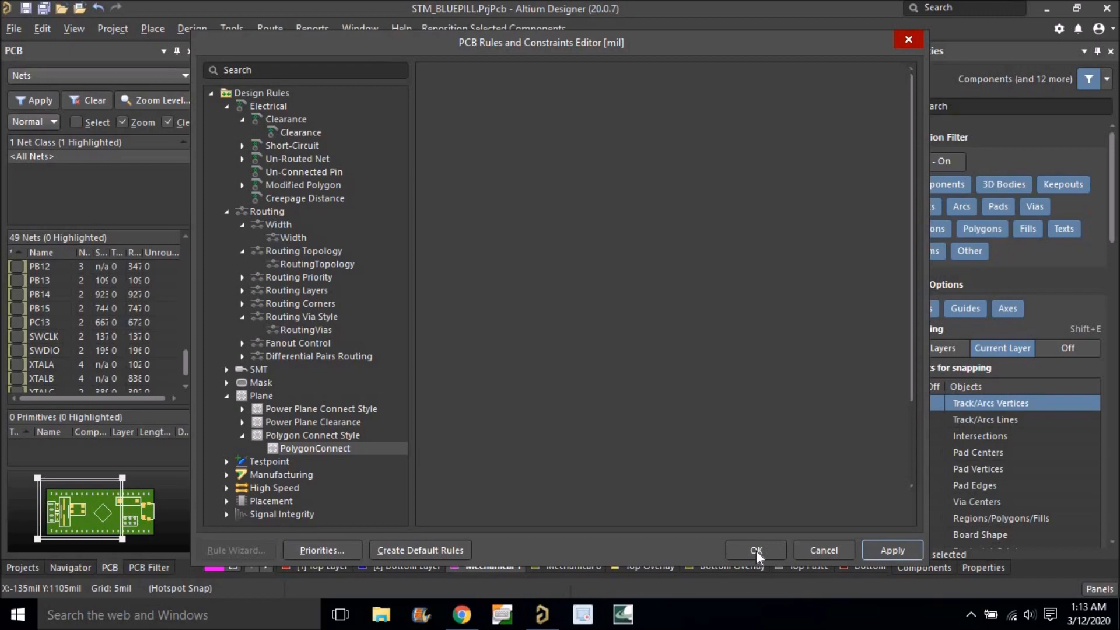
left_click(756, 550)
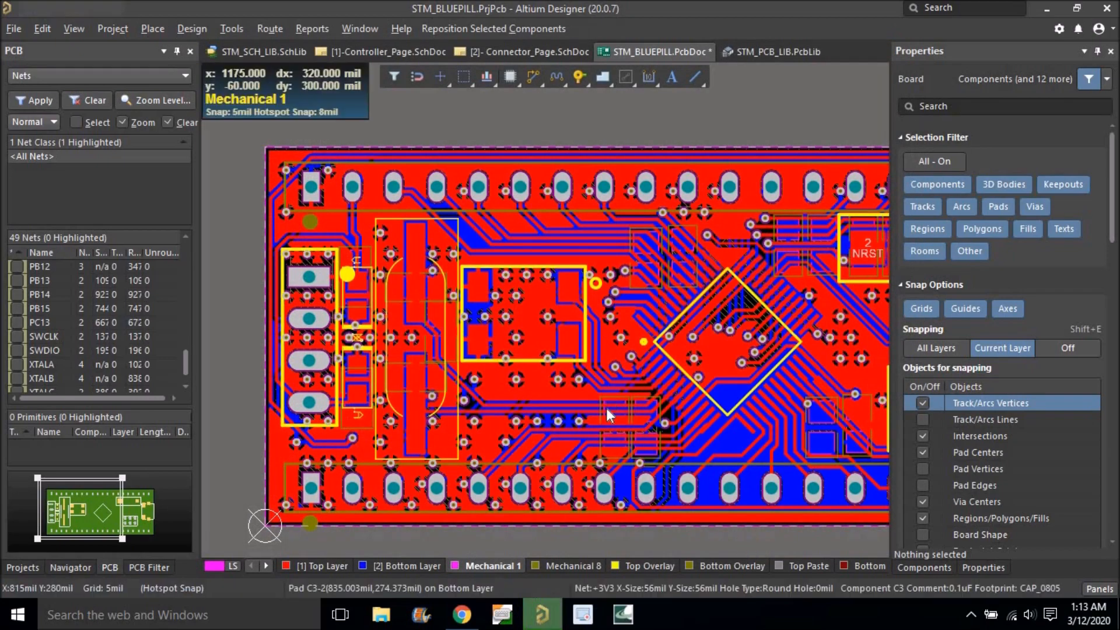
Repour all polygons and check how the GND stitching vias around the crystals connect to the copper.
scroll(503, 303, "down", 4, "ctrl")
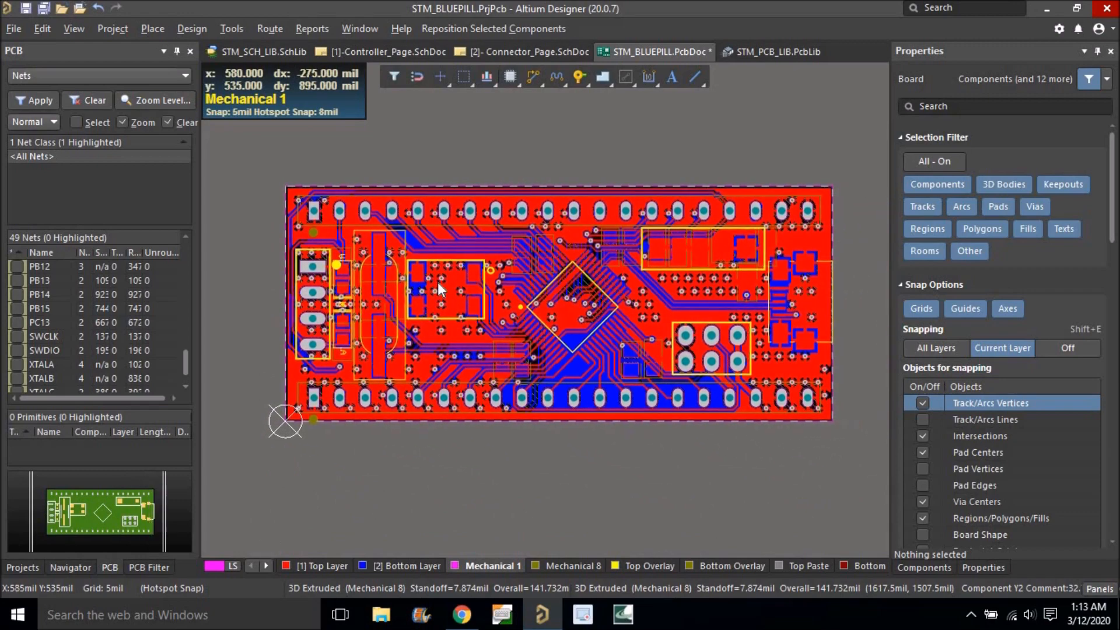
key("t")
key("g")
key("a")
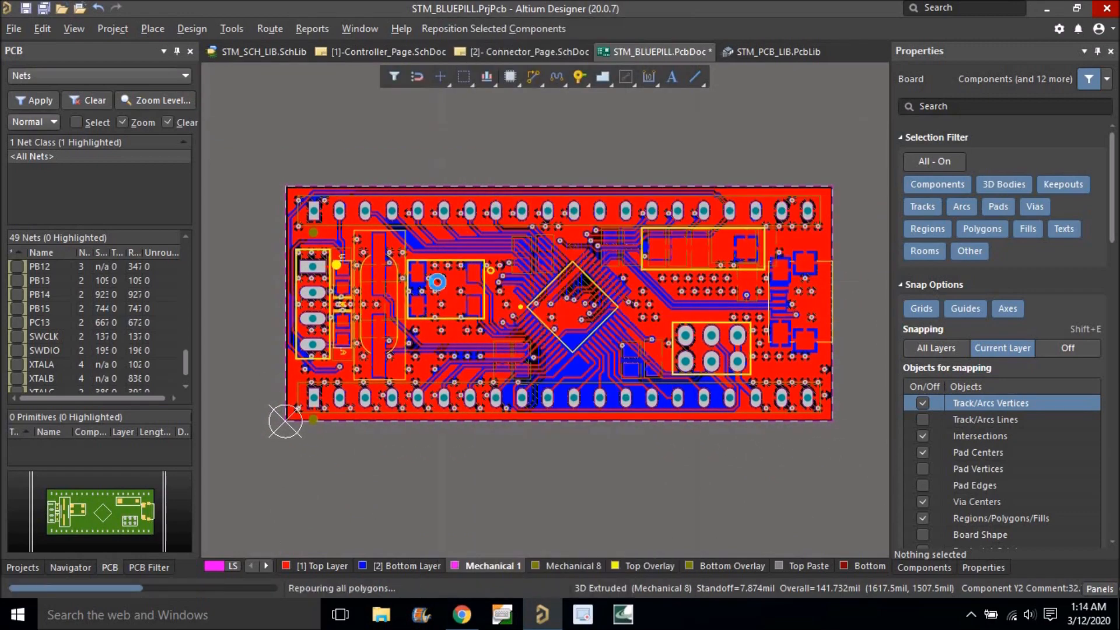
right_click_drag(438, 287, 487, 317)
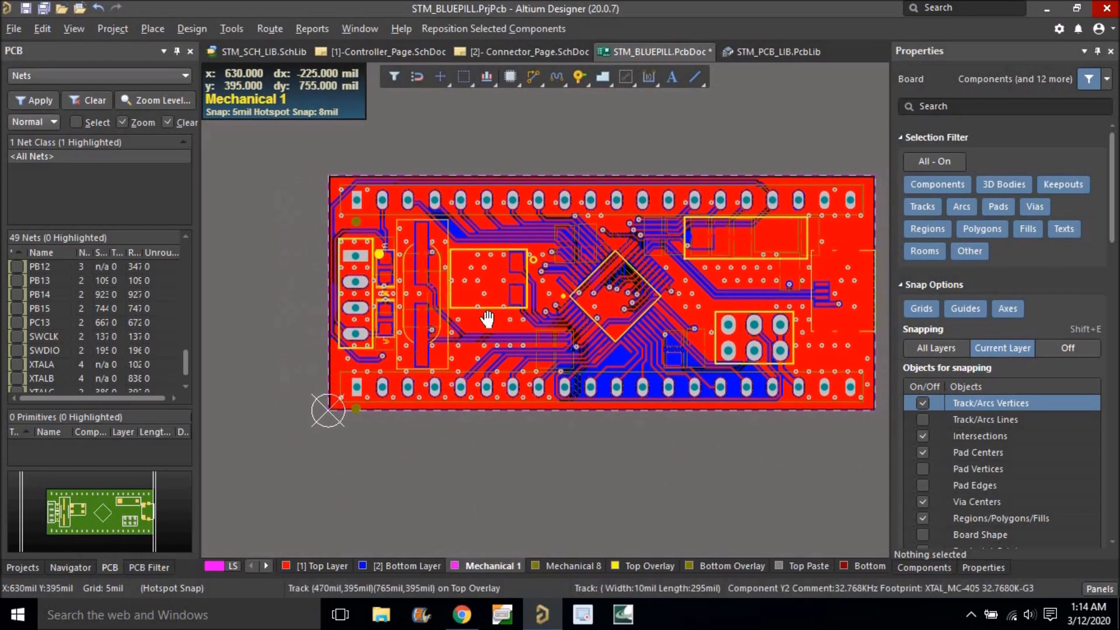
scroll(487, 310, "up", 3, "ctrl")
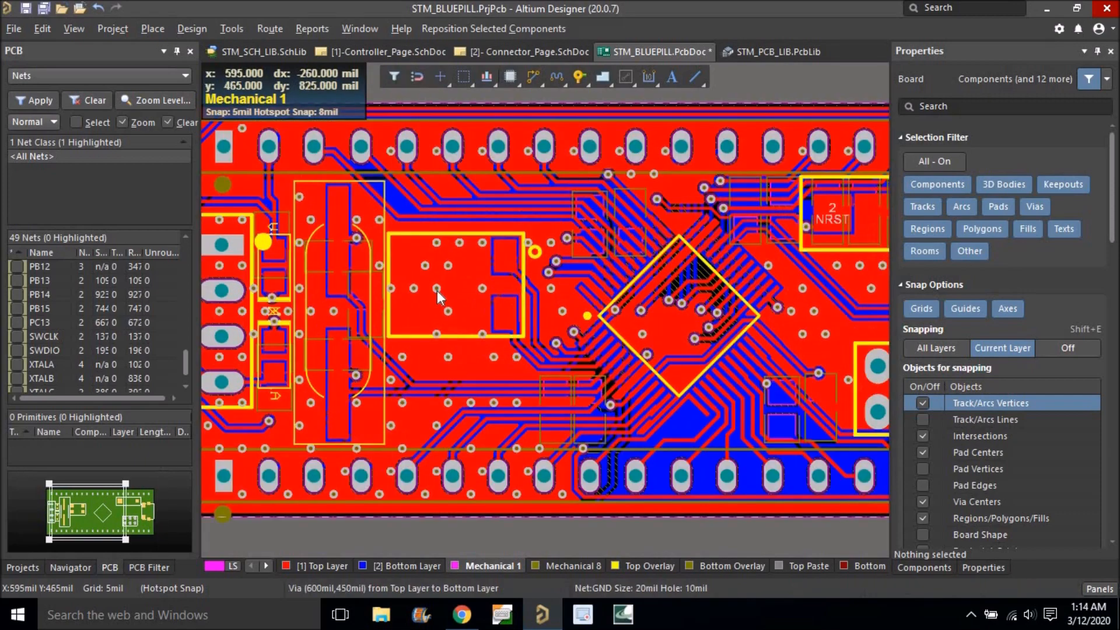
scroll(428, 273, "up", 3, "ctrl")
scroll(479, 281, "down", 5, "ctrl")
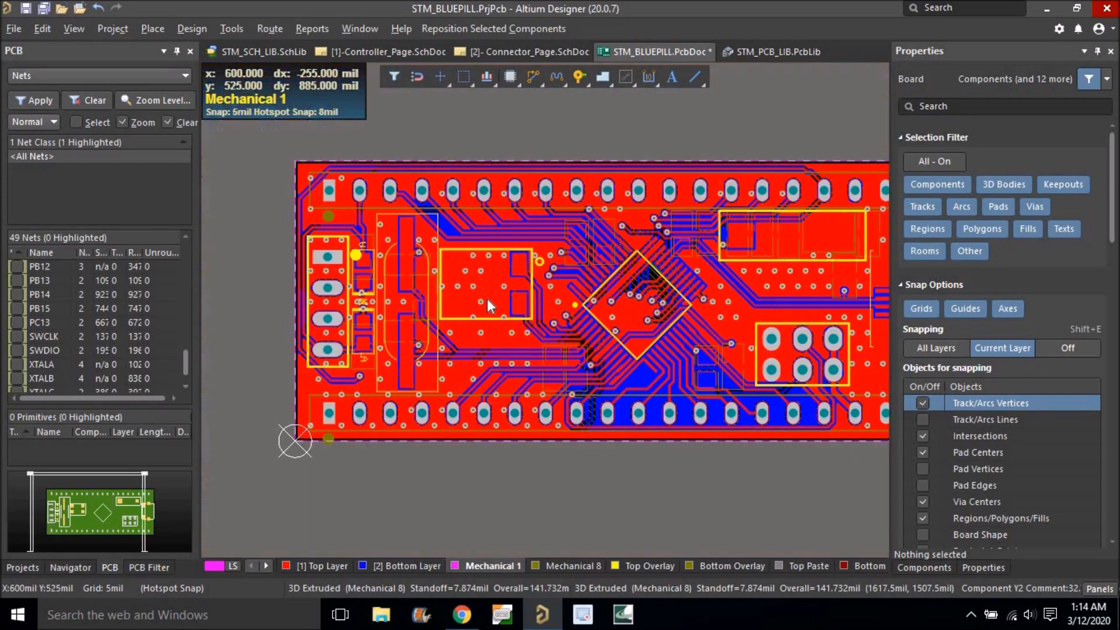
Make the designator of the four-pin connector J1 visible.
scroll(338, 289, "up", 2, "ctrl")
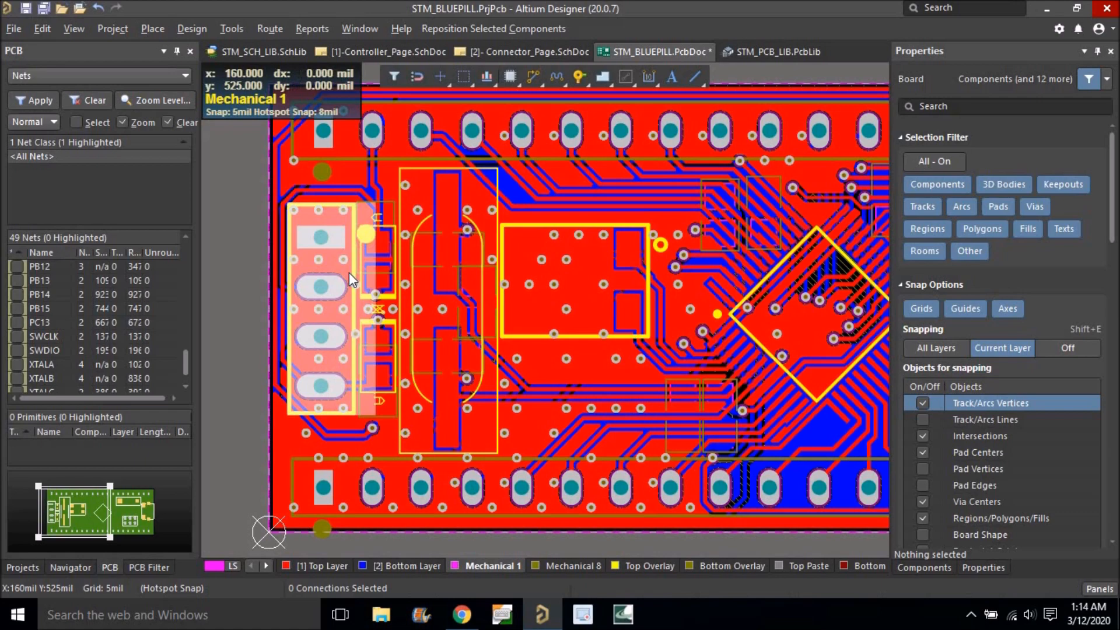
left_click(349, 272)
left_click(1084, 279)
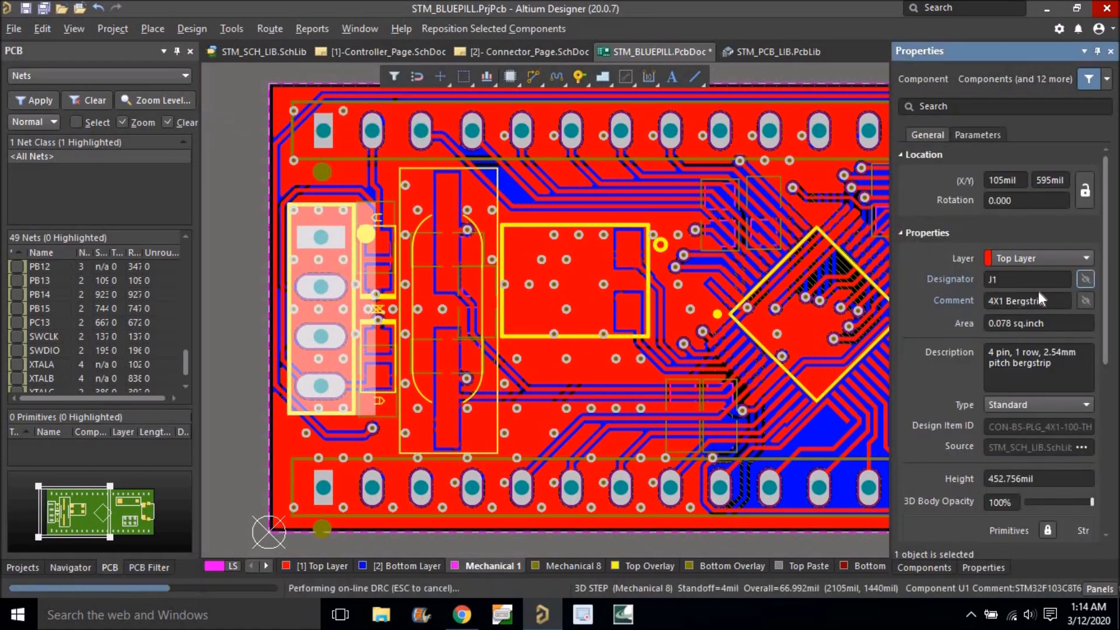
Use Find Similar Objects on the J1 text to select all texts with the same Designator string type and make them visible.
left_click(298, 179)
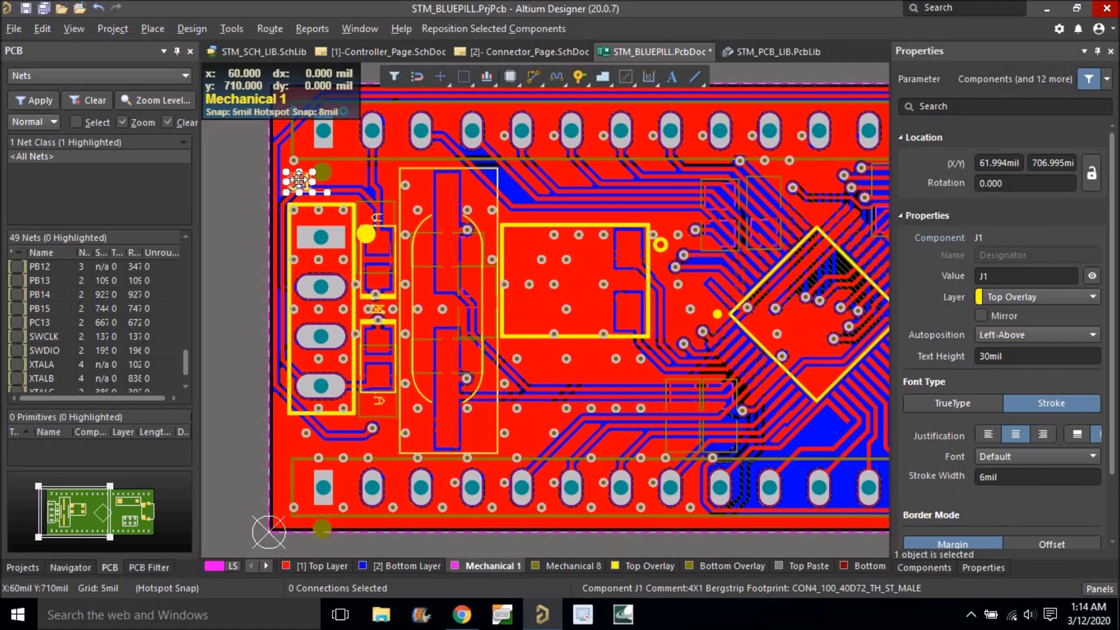
key("shift+f")
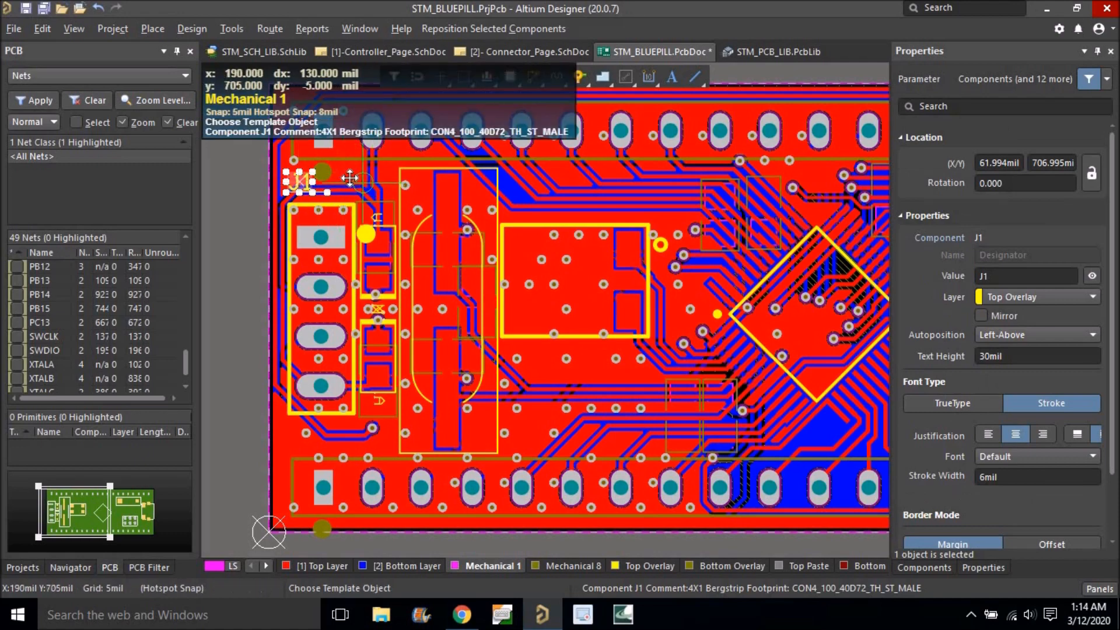
scroll(280, 177, "up", 2, "ctrl")
left_click(310, 186)
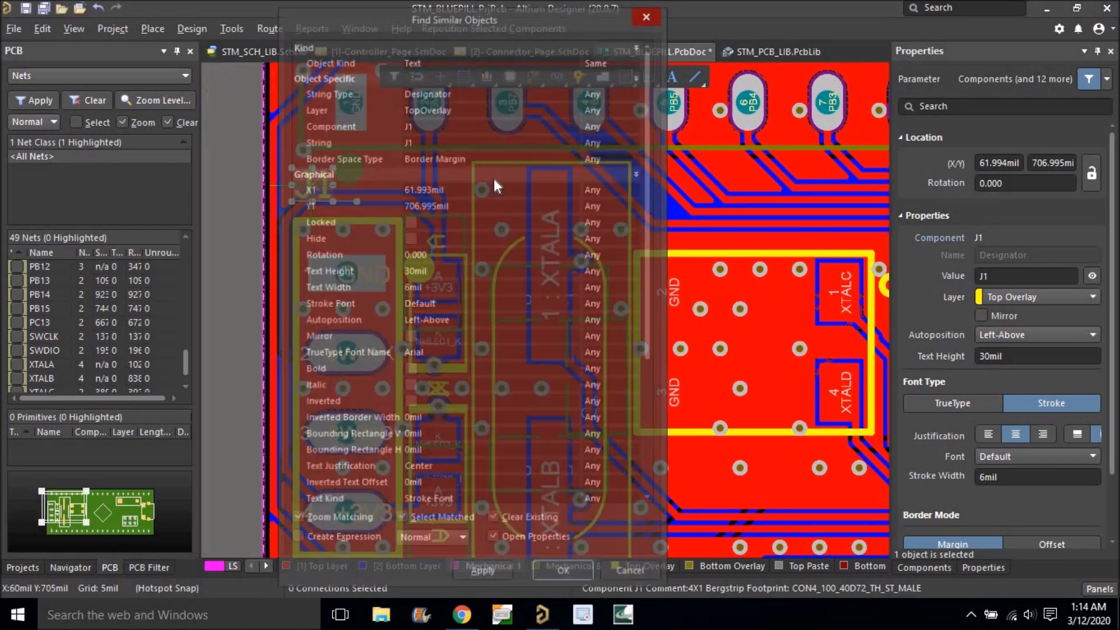
left_click(634, 91)
left_click(611, 121)
left_click(563, 573)
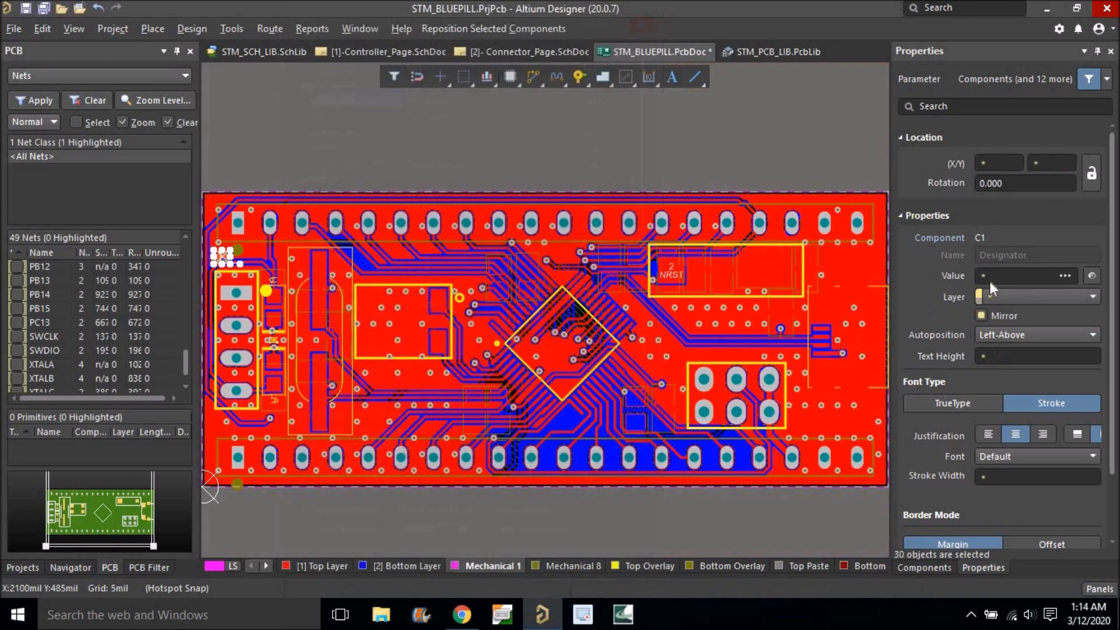
left_click(1091, 276)
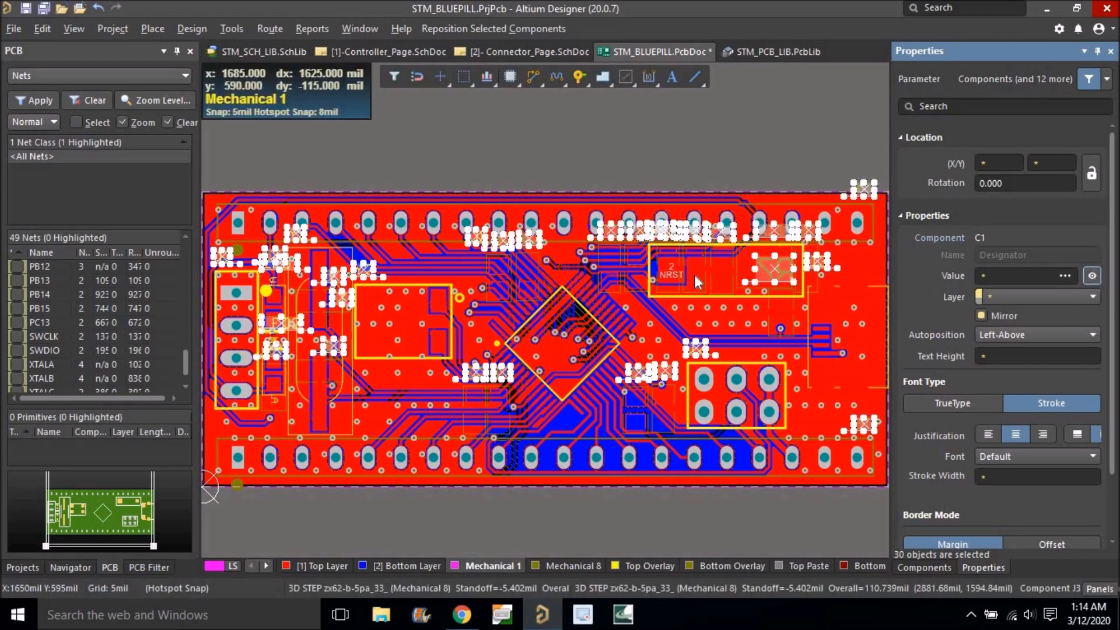
Deselect the designators and examine their placement across the whole board.
scroll(695, 269, "down", 3, "ctrl")
scroll(519, 254, "up", 5, "ctrl")
scroll(350, 274, "down", 2, "ctrl")
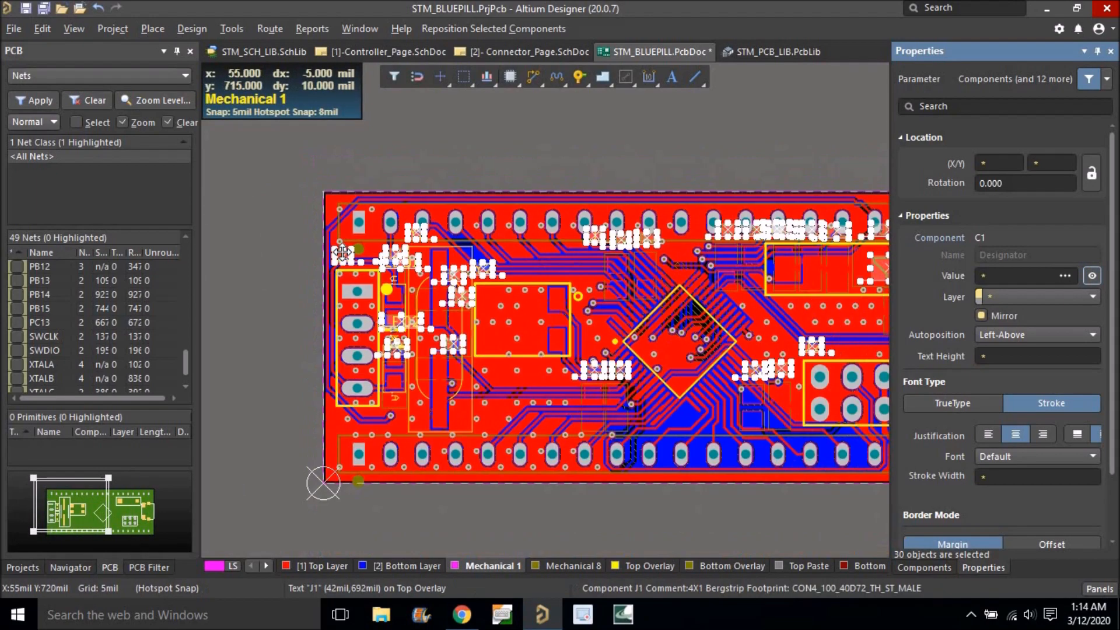
right_click_drag(264, 324, 242, 313)
scroll(282, 309, "down", 2, "ctrl")
right_click_drag(369, 349, 424, 342)
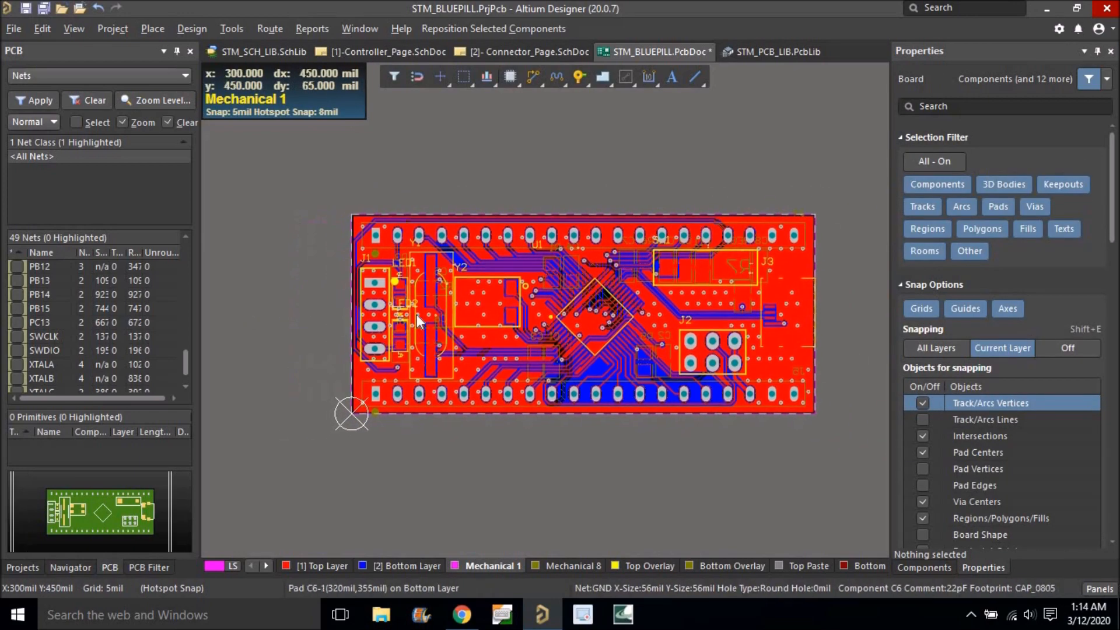
scroll(443, 508, "up", 1, "ctrl")
right_click_drag(393, 528, 398, 572)
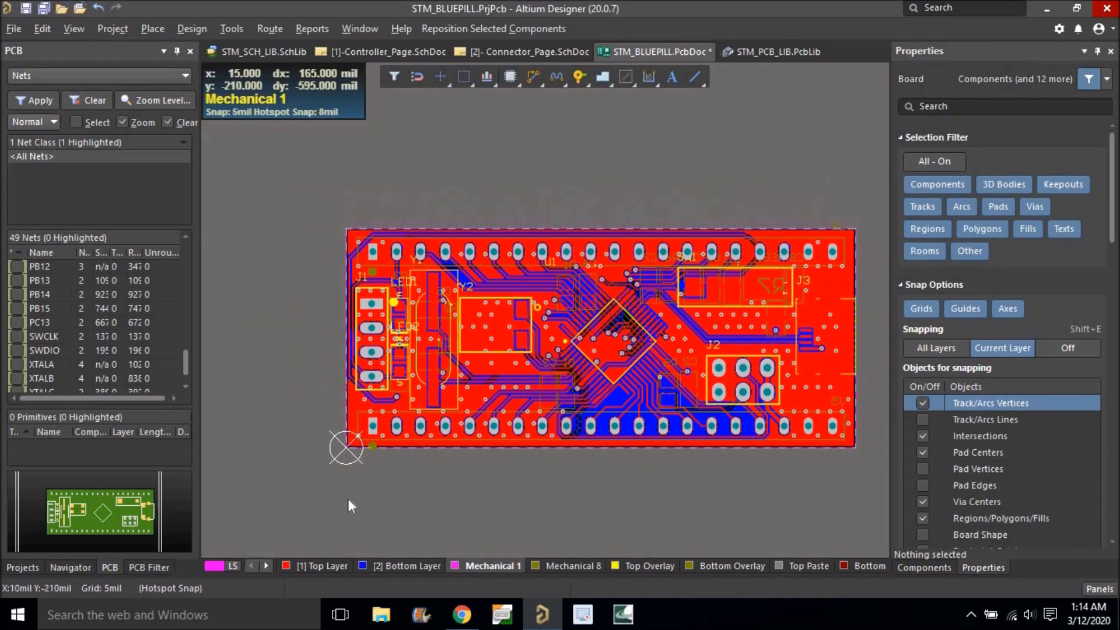
scroll(345, 499, "up", 2, "ctrl")
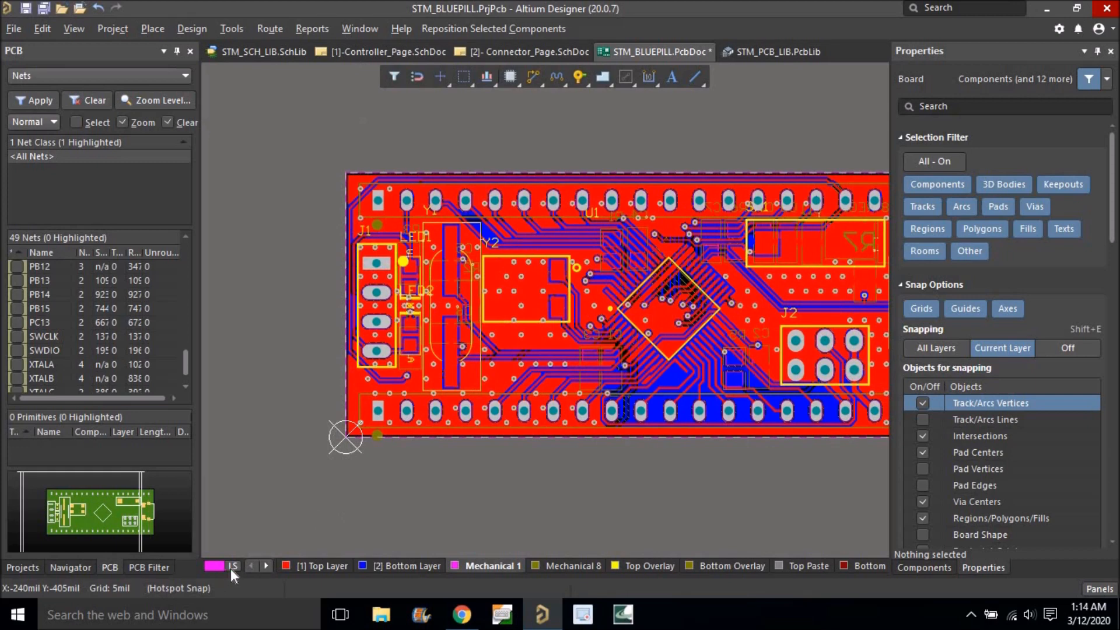
Switch the layer set to All Layers and display only the Top Overlay in single-layer mode.
left_click(231, 569)
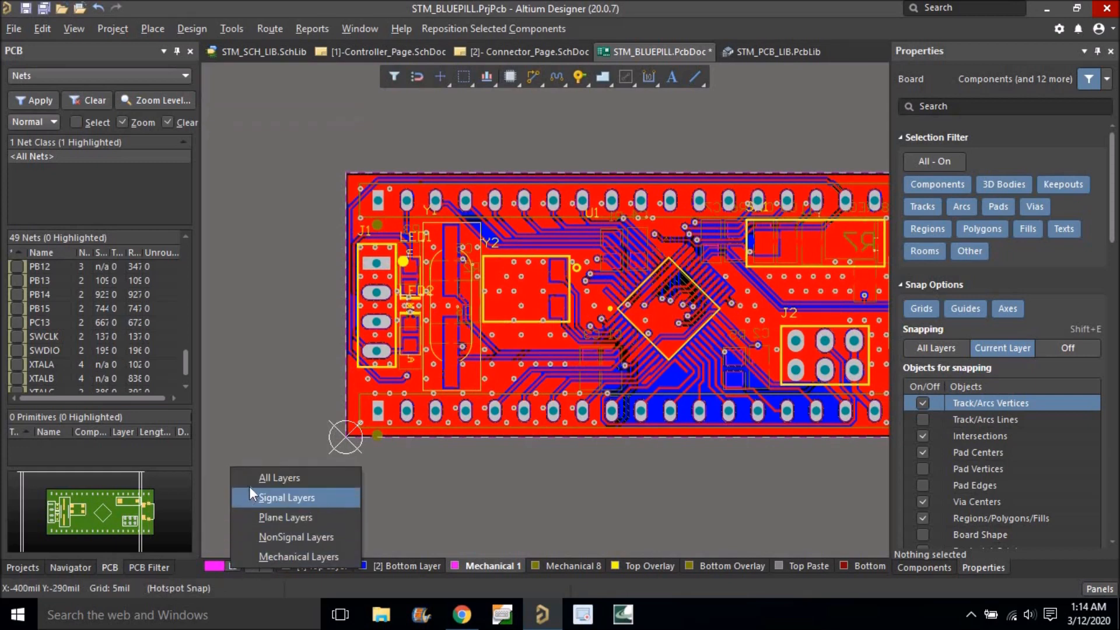
left_click(251, 433)
left_click(234, 567)
left_click(260, 468)
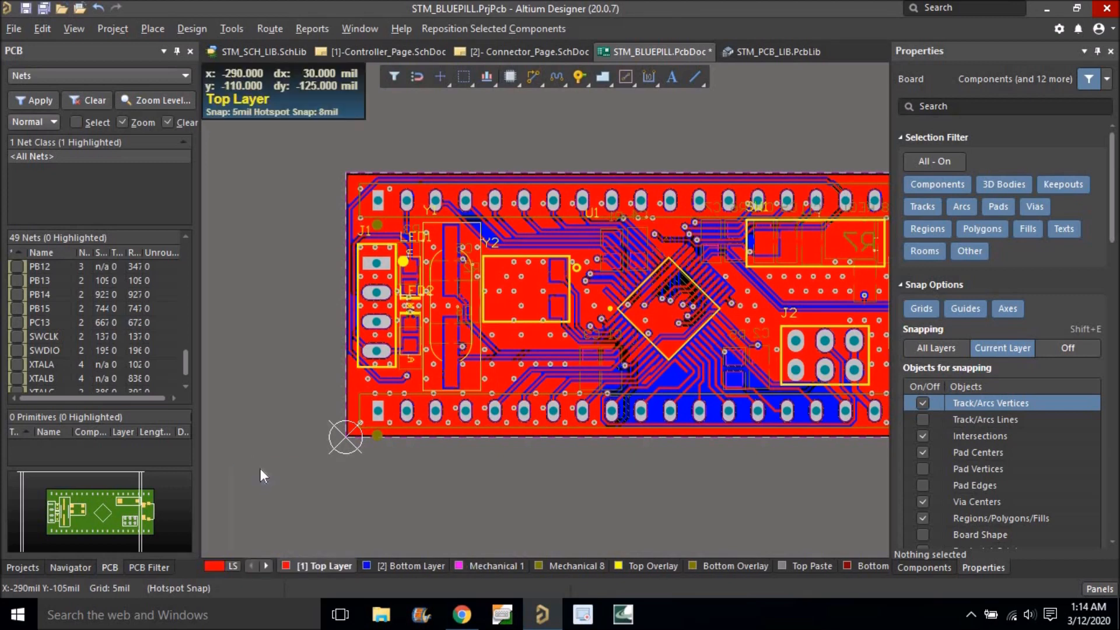
left_click(653, 565)
right_click_drag(562, 500, 541, 501)
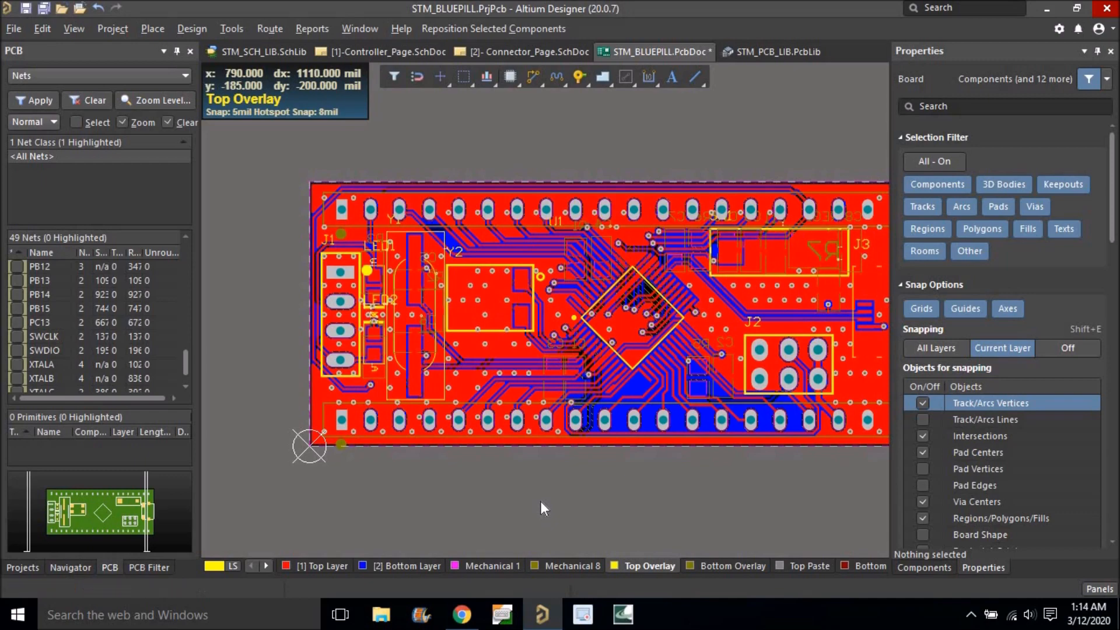
key("shift+s")
Place the J1 designator just above its connector and rotate the LED1 designator vertically above its LED outline.
scroll(337, 239, "up", 5, "ctrl")
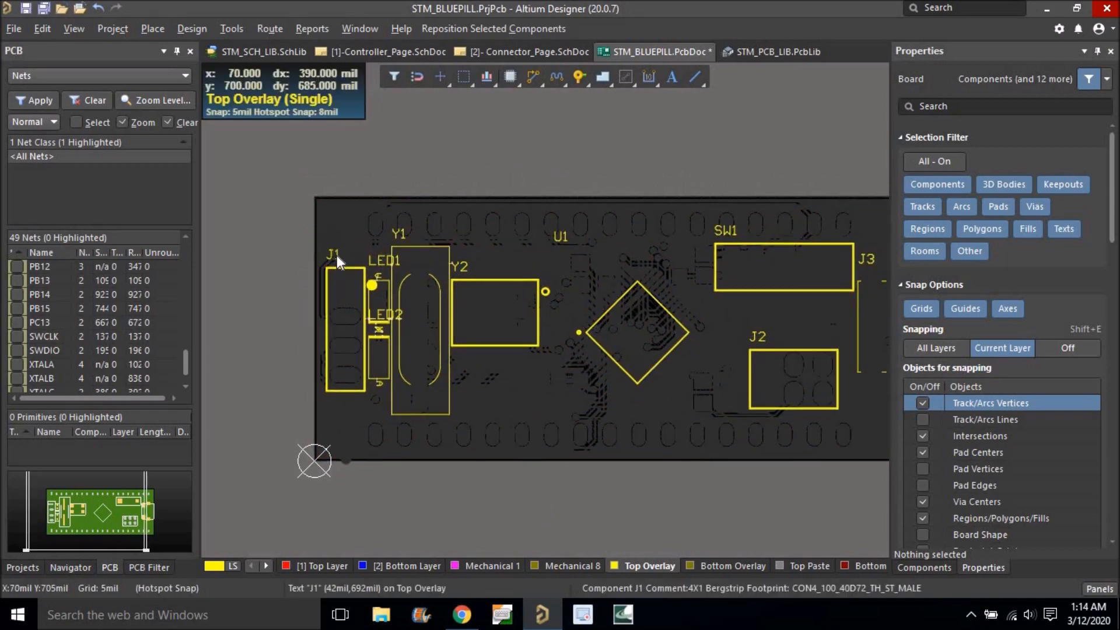
left_click_drag(331, 241, 319, 245)
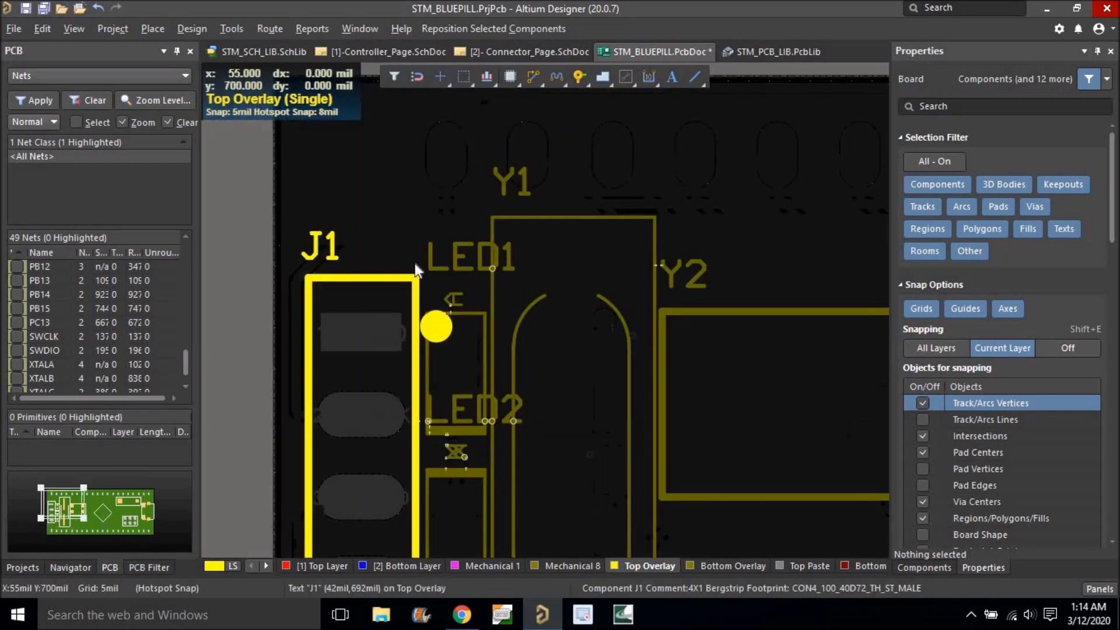
left_click_drag(442, 262, 447, 237)
key("space")
Rotate the LED2 designator vertically and move it below the lower LED's outline.
right_click_drag(466, 365, 457, 95)
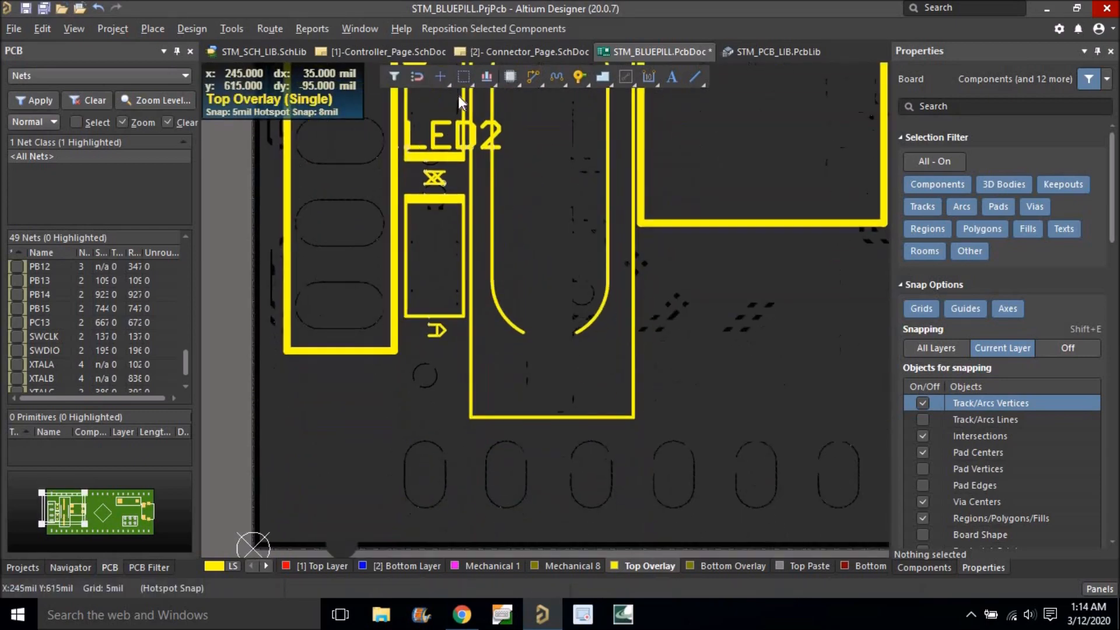
left_click_drag(453, 149, 433, 391)
key("space")
scroll(431, 402, "down", 6, "ctrl")
scroll(458, 278, "up", 5, "ctrl")
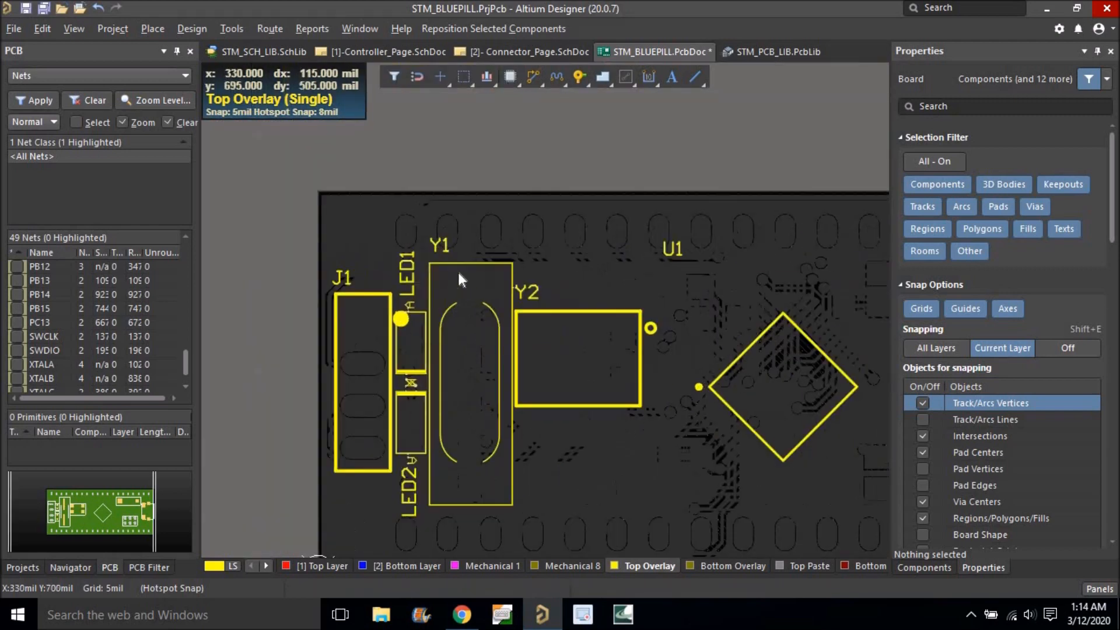
Place the Y1 designator vertically beside its crystal's upper right corner and move the Y2 designator below its own outline.
left_click_drag(439, 236, 572, 279)
right_click_drag(583, 308, 470, 184)
left_click_drag(470, 183, 489, 387)
Move the U1 designator beside the microcontroller's pin 1 dot, to the left of the chip outline.
scroll(625, 366, "down", 3, "ctrl")
right_click_drag(602, 352, 471, 393)
scroll(531, 297, "up", 2, "ctrl")
left_click_drag(536, 254, 580, 342)
left_click_drag(552, 442, 549, 442)
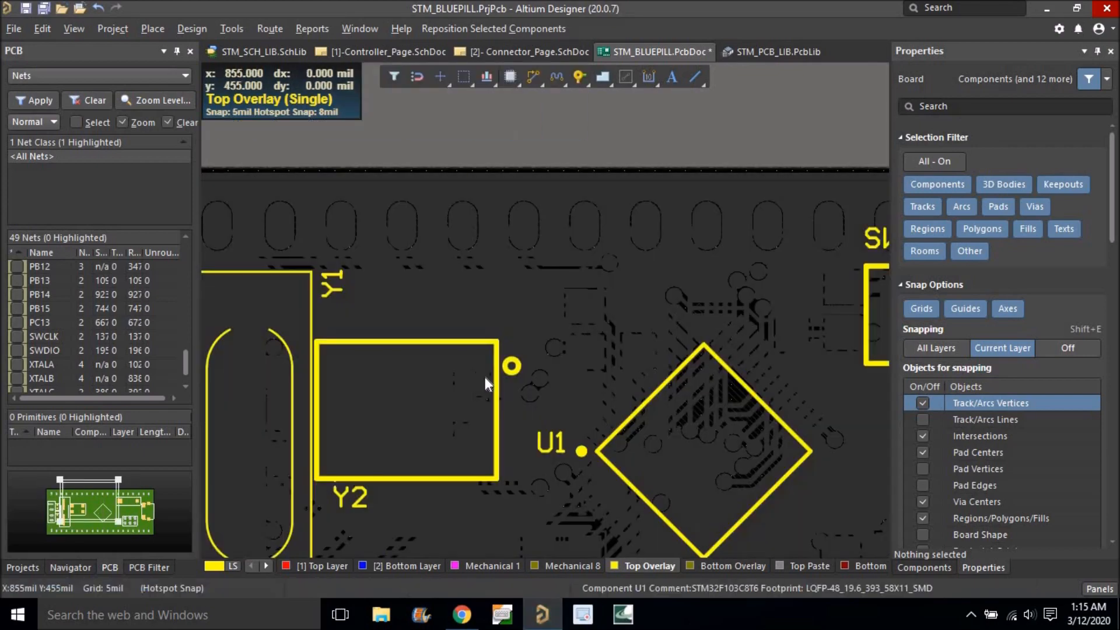
scroll(502, 382, "down", 3, "ctrl")
right_click(512, 382)
scroll(463, 334, "down", 2, "ctrl")
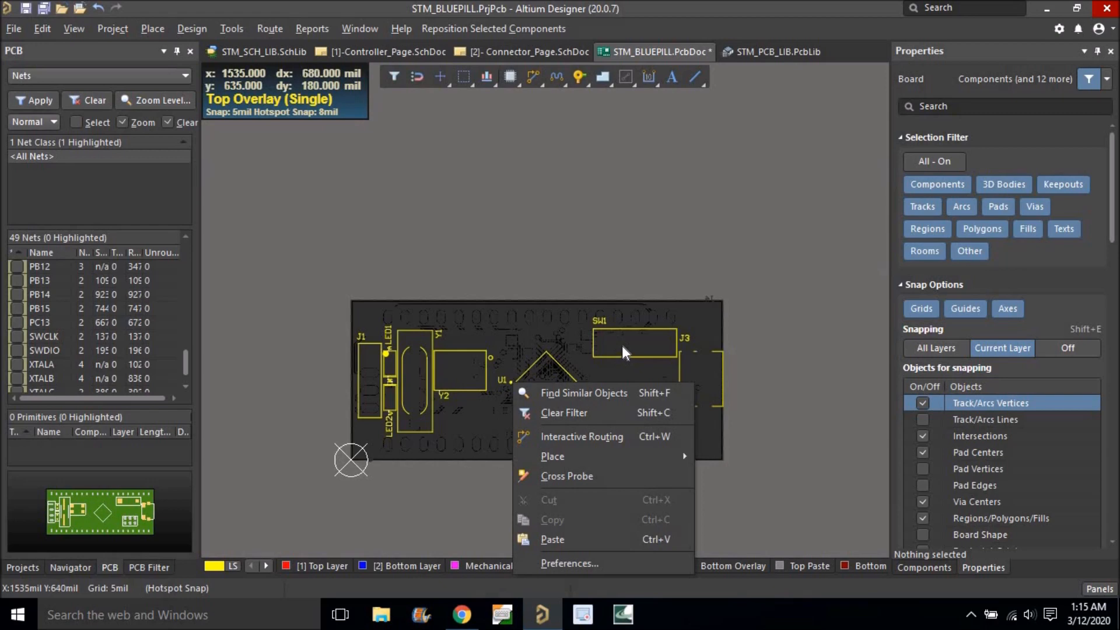
Move the SW1 designator just below the lower left corner of its switch outline.
scroll(622, 345, "up", 2, "ctrl")
right_click_drag(562, 303, 520, 275)
scroll(520, 275, "up", 2, "ctrl")
left_click_drag(550, 275, 559, 407)
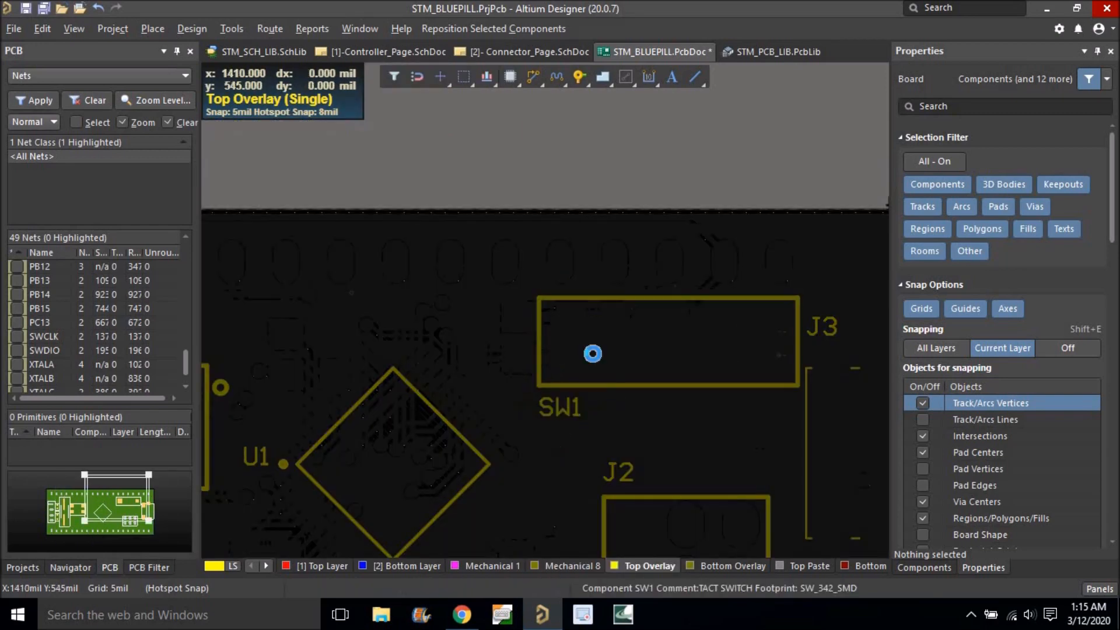
right_click(557, 255)
Place the J2 designator just above its header outline and move the J3 designator above the USB connector's outline.
scroll(605, 408, "down", 2, "ctrl")
right_click_drag(570, 457, 508, 385)
scroll(551, 369, "up", 3, "ctrl")
left_click_drag(547, 353, 541, 356)
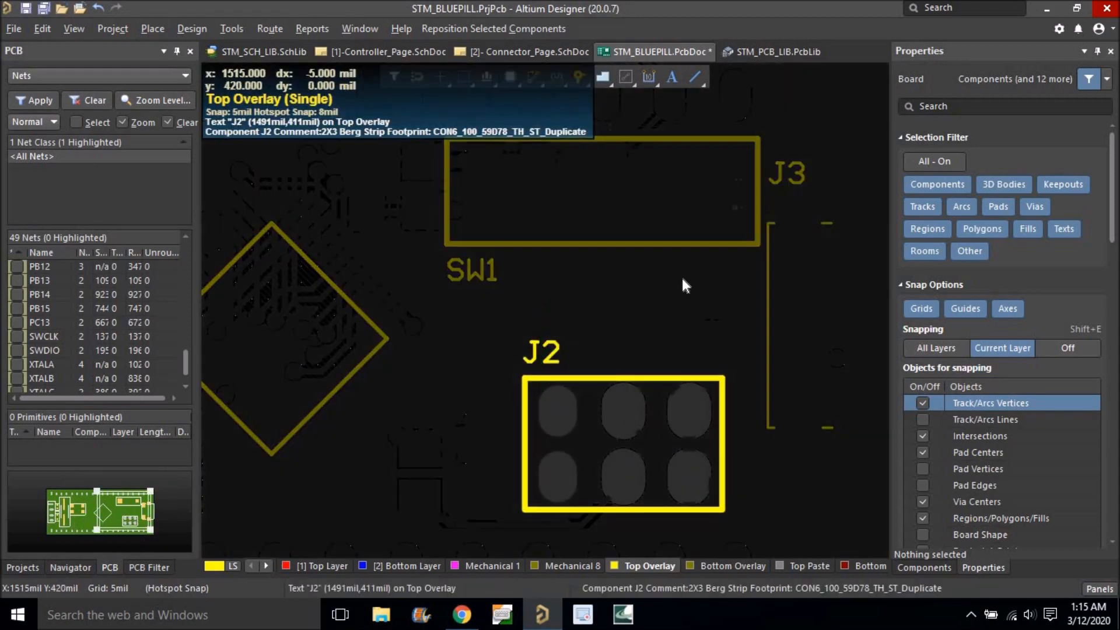
right_click_drag(567, 242, 568, 242)
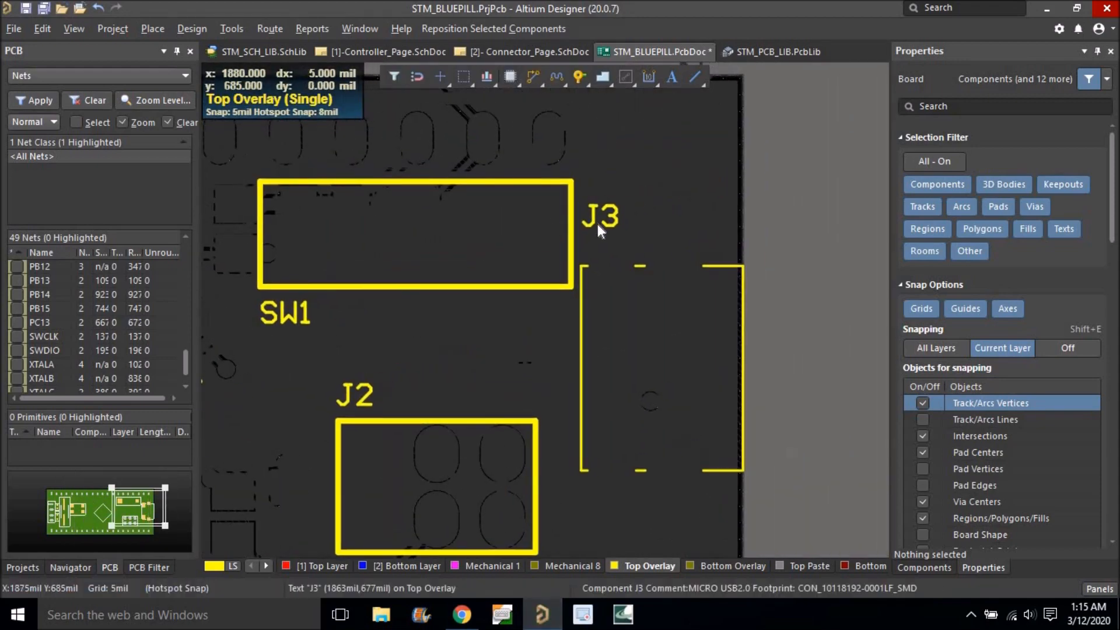
left_click(602, 221)
left_click(637, 251)
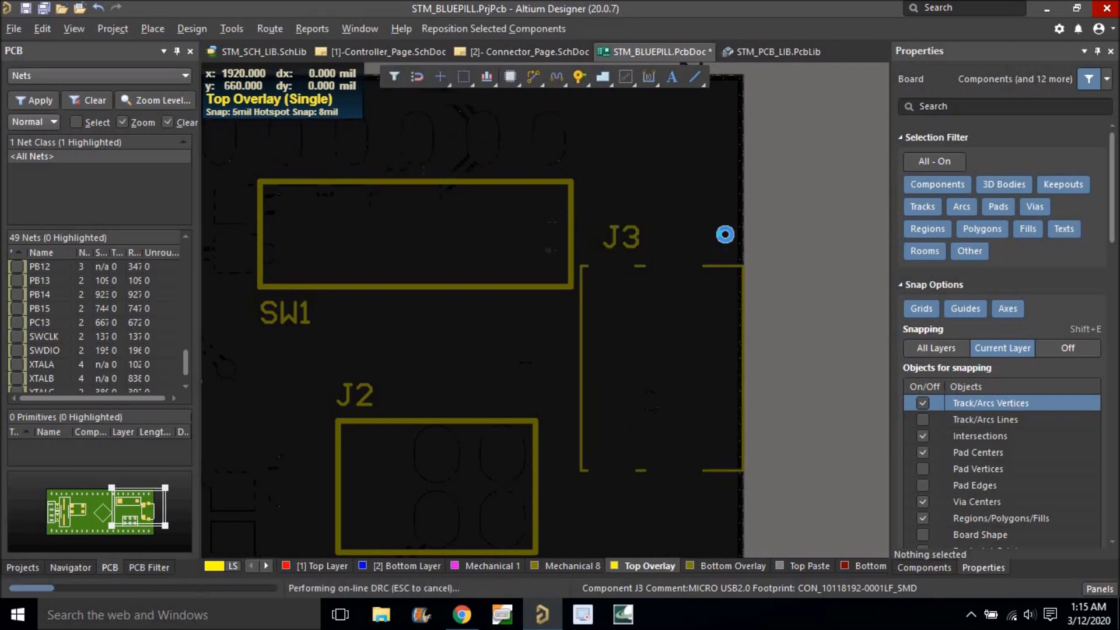
Make the Bottom Overlay the active layer and flip the board view to read its text unmirrored.
scroll(694, 306, "down", 5, "ctrl")
left_click(723, 567)
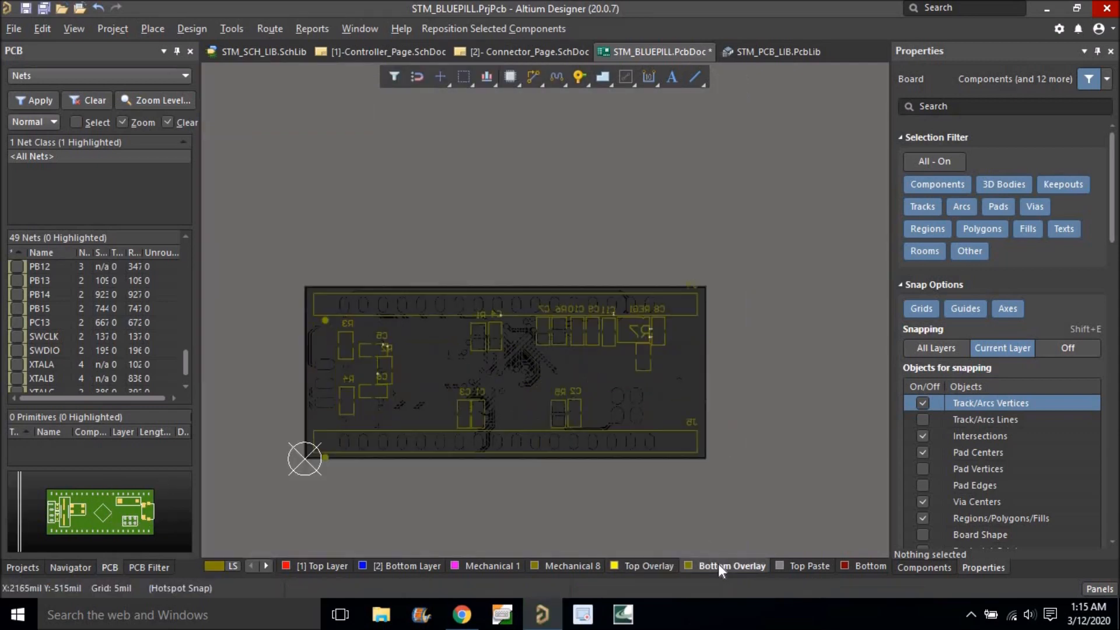
key("v")
key("b")
scroll(572, 290, "up", 5, "ctrl")
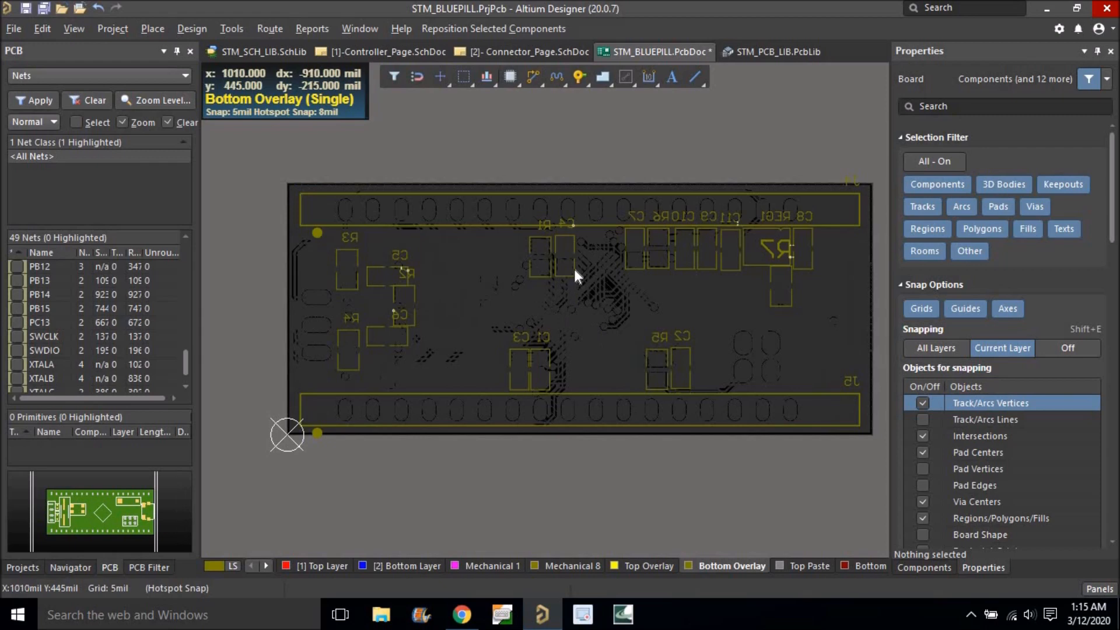
scroll(564, 235, "down", 1, "ctrl")
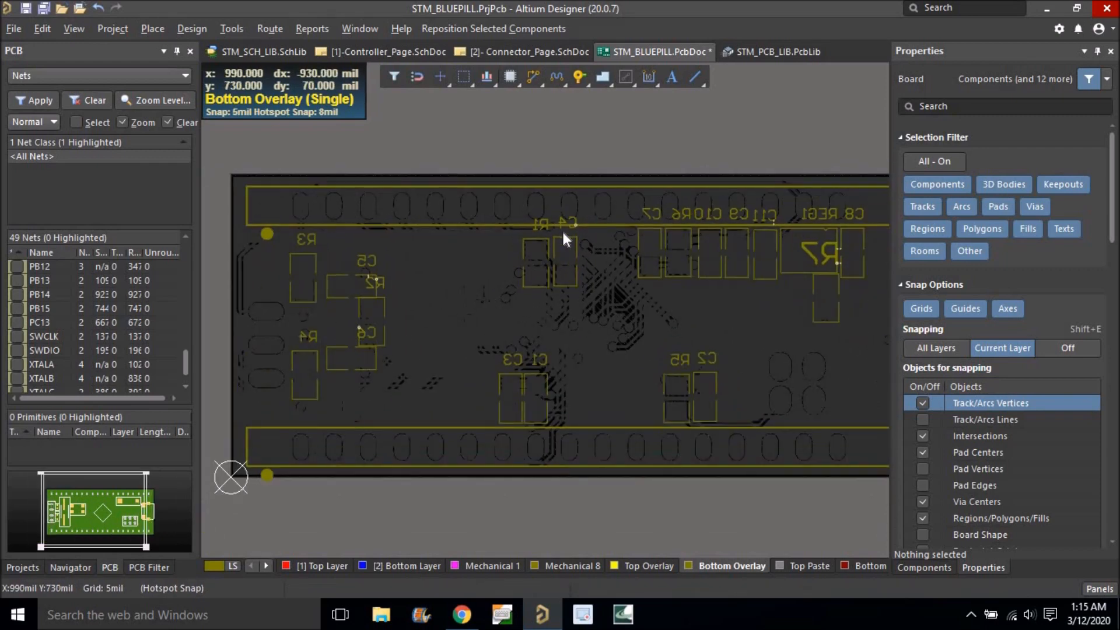
key("v")
key("b")
right_click_drag(535, 243, 571, 301)
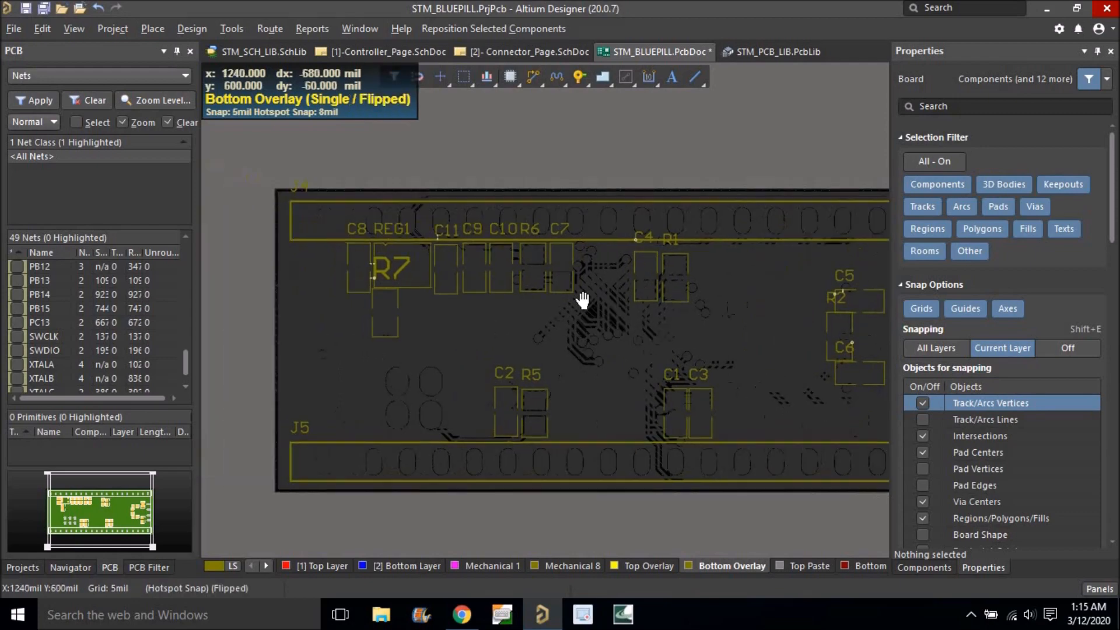
Set the R7 designator's text height to 30 mil and its stroke width to 6 mil.
scroll(456, 275, "up", 3, "ctrl")
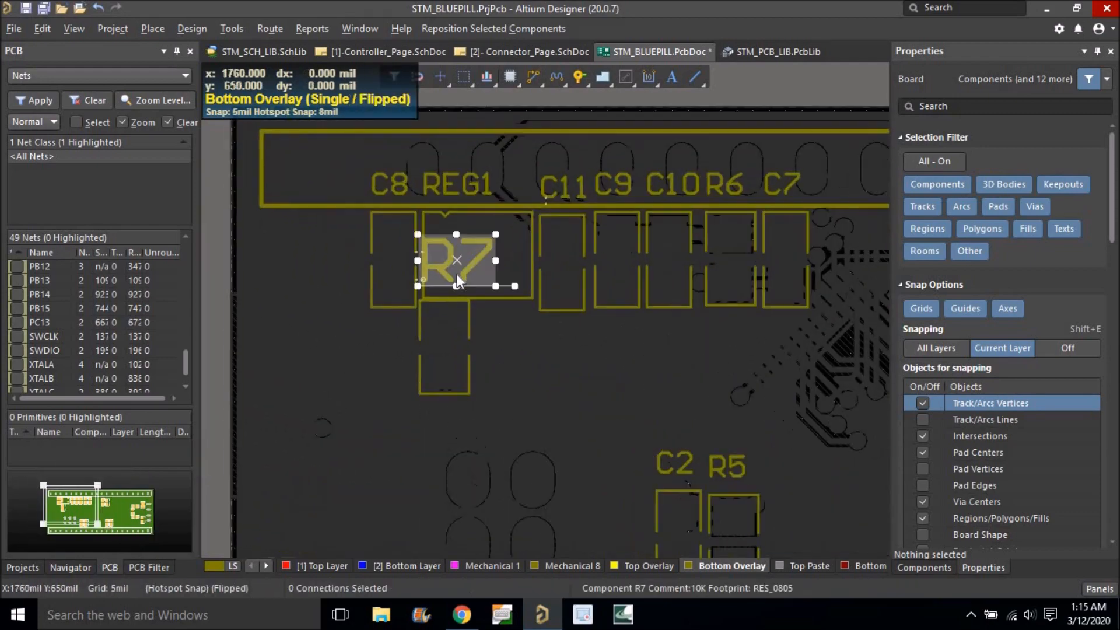
left_click(457, 274)
scroll(424, 275, "down", 3, "ctrl")
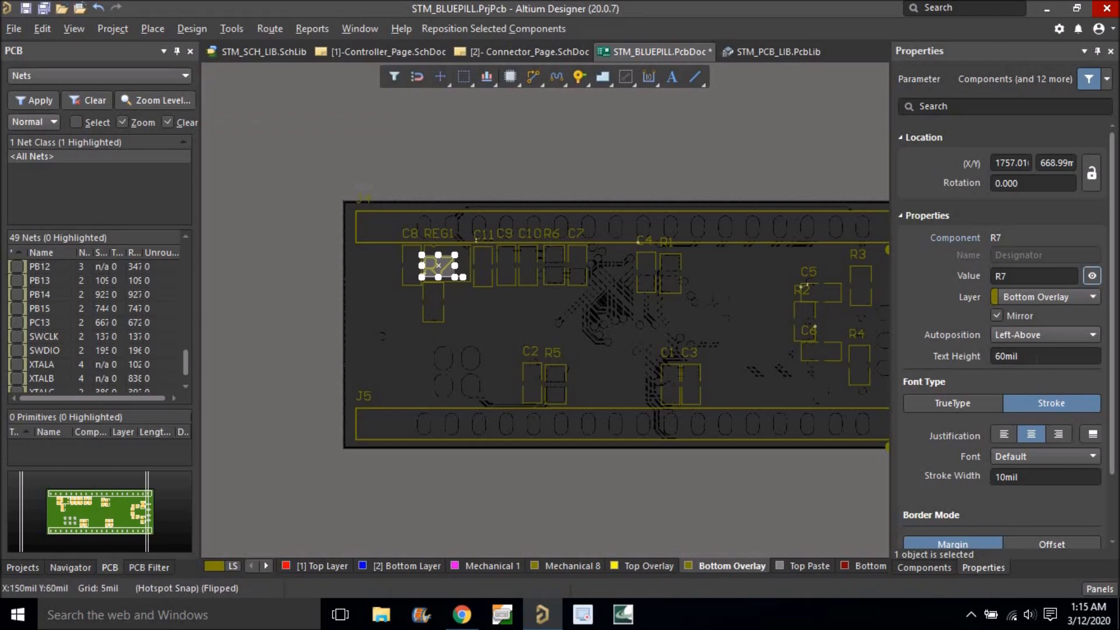
left_click(1036, 358)
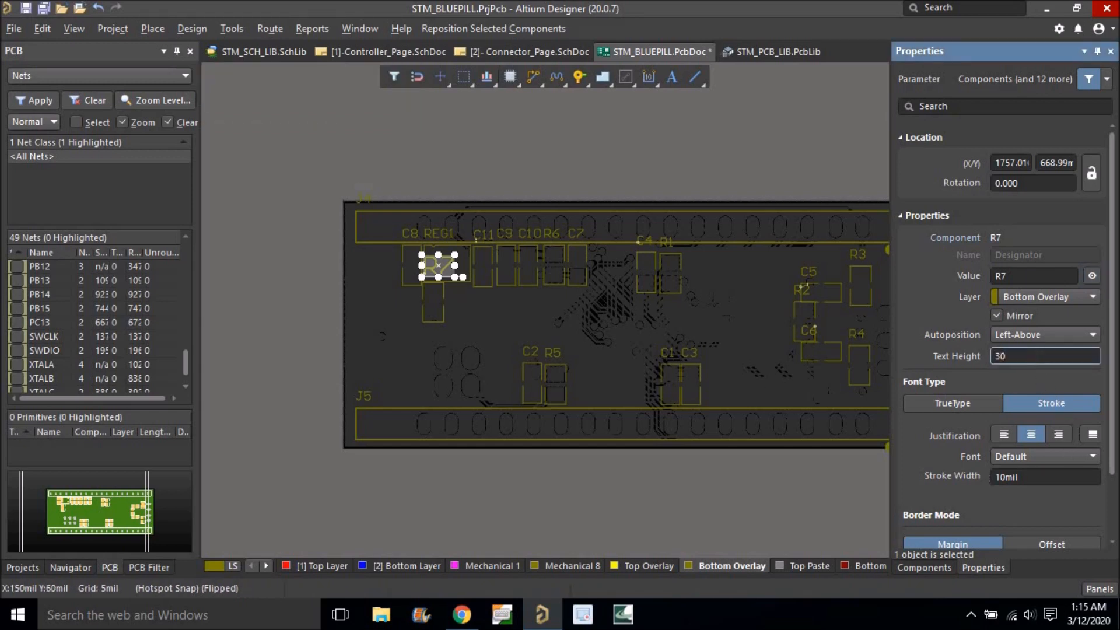
type("30mil")
key("Return")
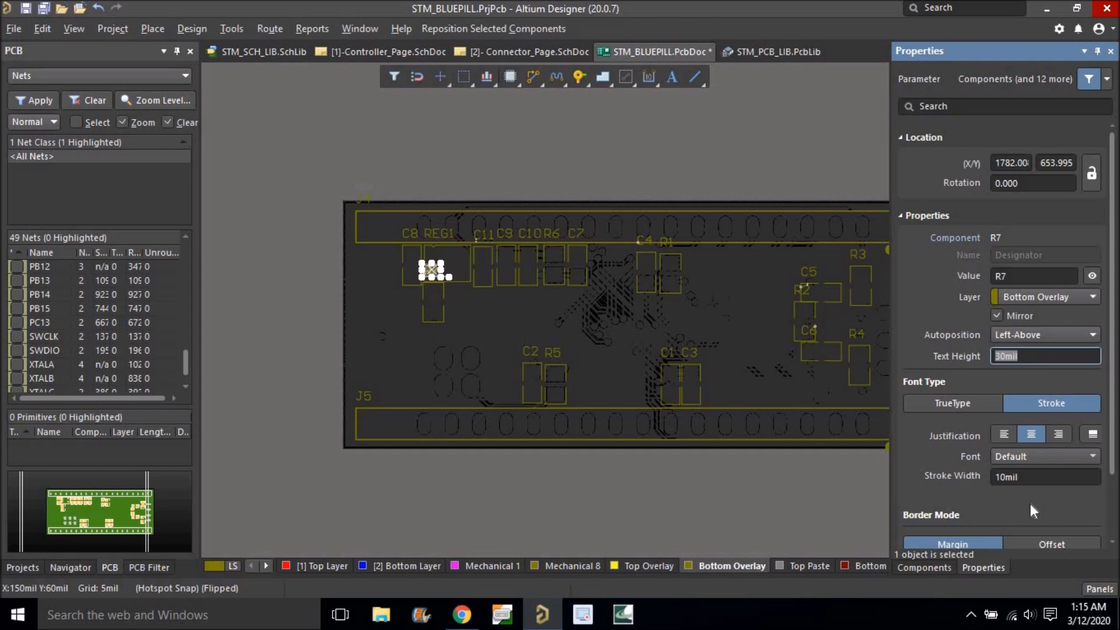
left_click(1037, 477)
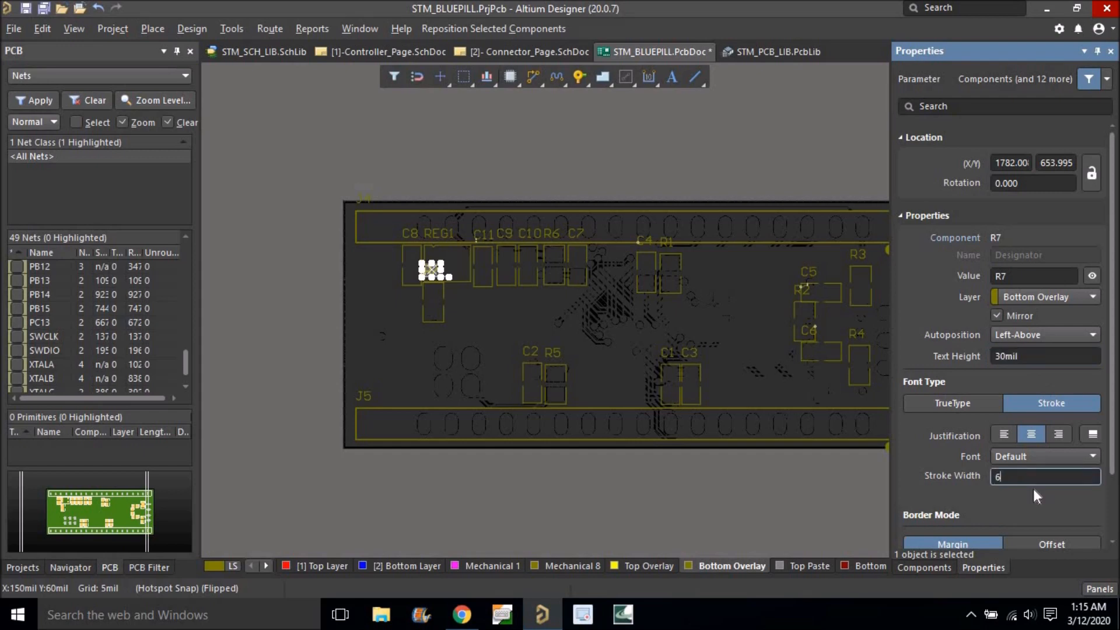
type("6mil")
key("Return")
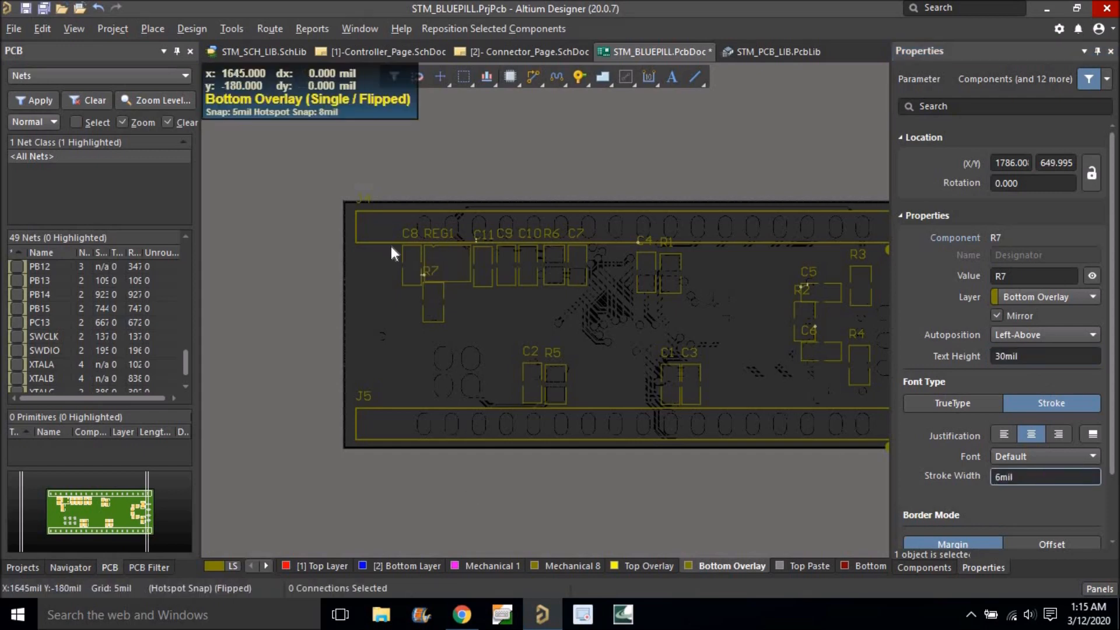
Move the J4 designator below its header's left end, and place C8 and R7 vertically below their outlines.
left_click(390, 225)
scroll(390, 225, "up", 3, "ctrl")
left_click_drag(337, 176, 332, 275)
left_click_drag(429, 240, 471, 433)
key("space")
key("space")
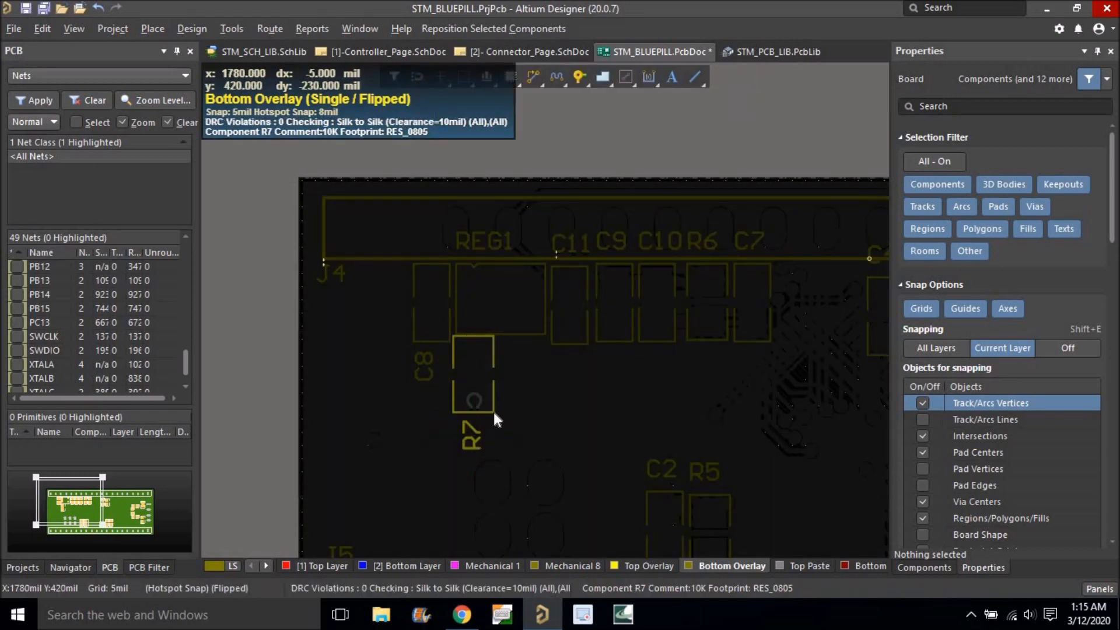
Rotate the REG1 and C11 designators vertically and place them below their component outlines.
left_click_drag(484, 242, 518, 366)
key("space")
key("space")
right_click_drag(442, 304, 368, 219)
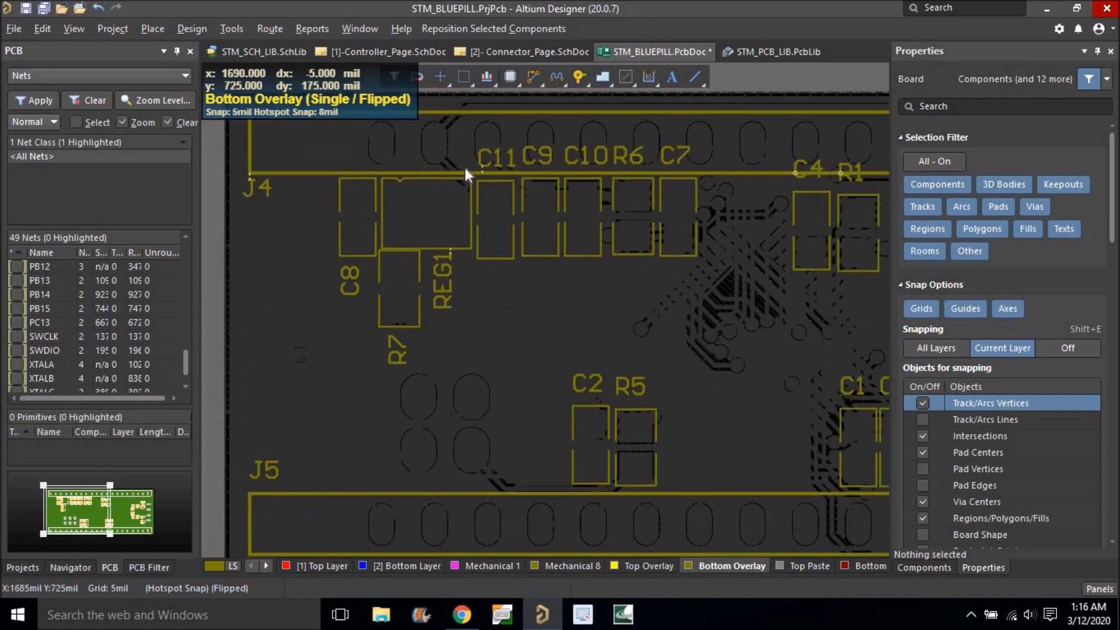
left_click_drag(487, 163, 494, 278)
key("space")
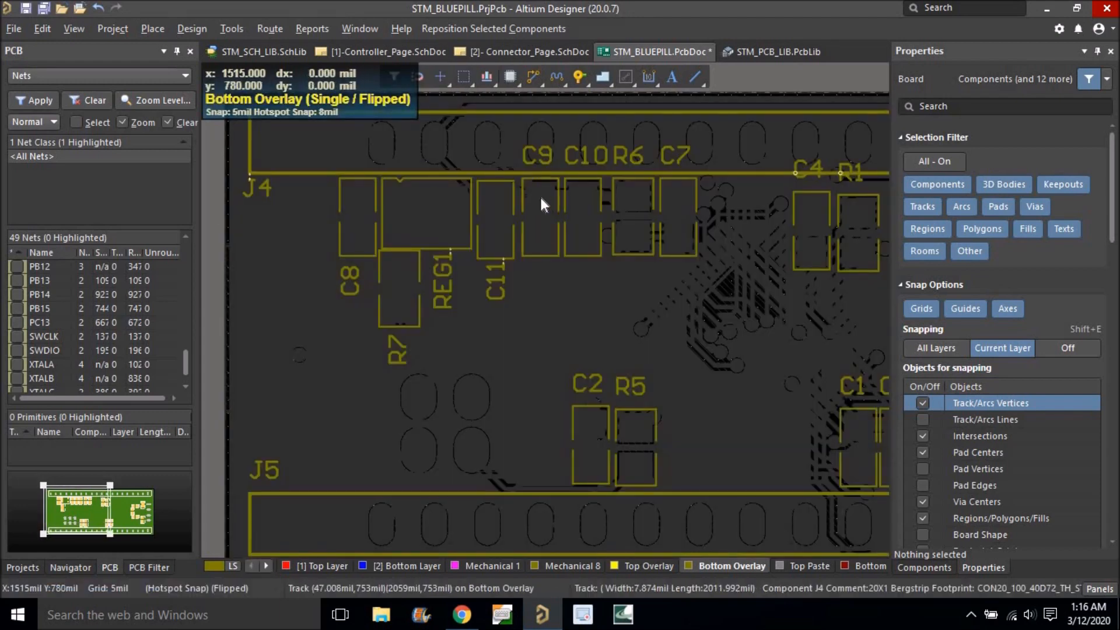
Rotate the C9, C10, R6 and C7 designators vertically and place each directly below its outline.
left_click_drag(537, 160, 540, 298)
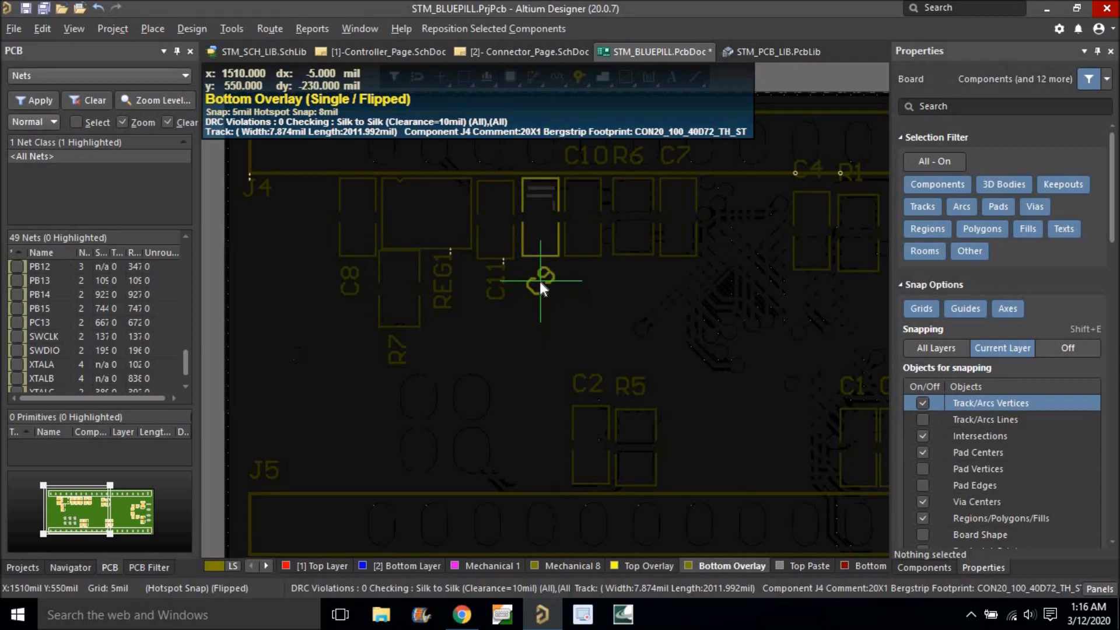
left_click_drag(540, 281, 537, 281)
key("space")
left_click_drag(583, 155, 583, 283)
key("space")
left_click_drag(625, 157, 633, 282)
left_click_drag(675, 166, 677, 281)
key("space")
Rotate the C4 and R1 designators vertically and place them below their outlines.
right_click_drag(631, 254, 533, 245)
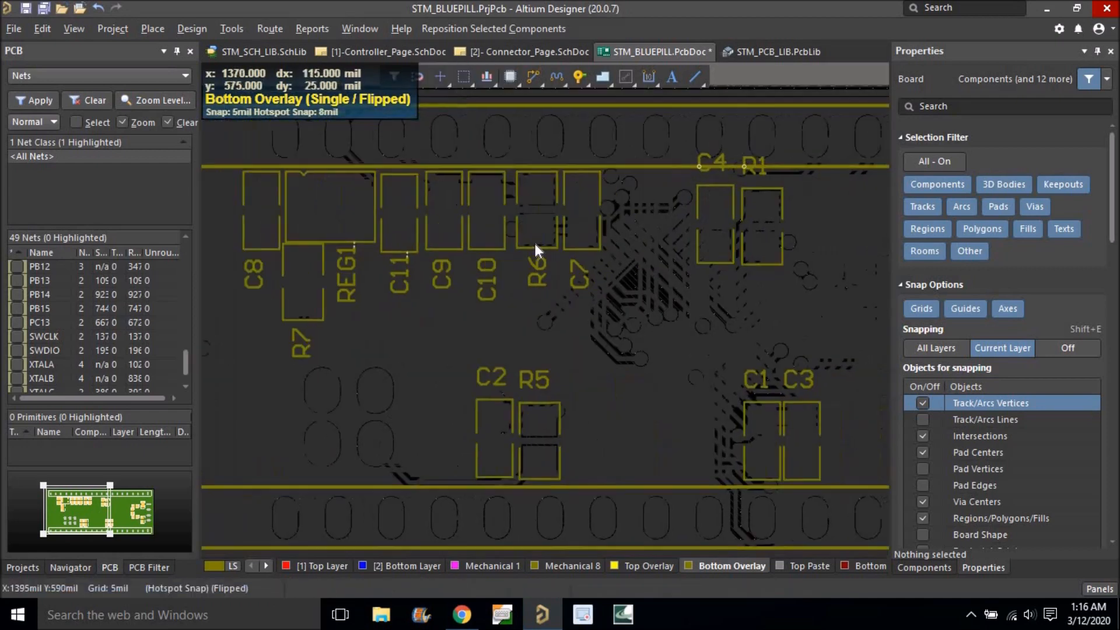
scroll(533, 238, "down", 2, "ctrl")
scroll(653, 225, "up", 2, "ctrl")
left_click_drag(602, 141, 603, 268)
key("space")
left_click_drag(645, 149, 647, 268)
key("space")
Place R2 vertically left of its outline, C6 below its outline, and R3 and R4 vertically above theirs.
key("ctrl+Page_Down")
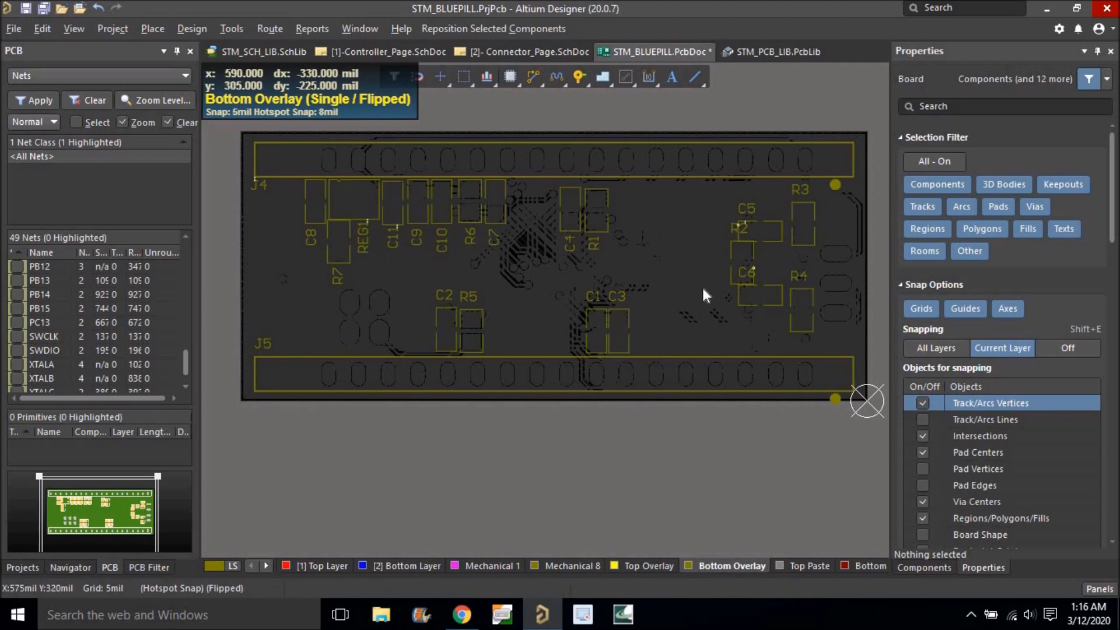
scroll(509, 234, "up", 4, "ctrl")
left_click_drag(488, 264, 510, 428)
key("space")
key("space")
key("space")
left_click_drag(607, 349, 608, 353)
left_click_drag(611, 185, 614, 191)
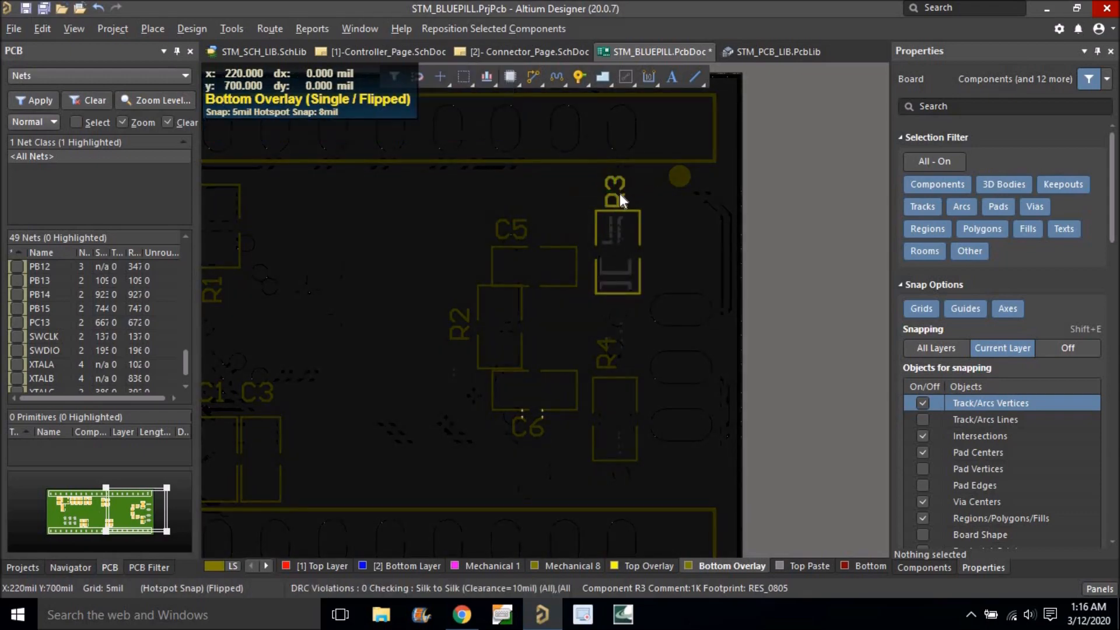
Rotate the C1, C3, C2 and R5 designators vertically and place each directly above its outline.
scroll(662, 191, "down", 3, "ctrl")
right_click_drag(647, 285, 834, 261)
scroll(558, 285, "up", 3, "ctrl")
right_click_drag(467, 262, 629, 275)
scroll(533, 298, "up", 3, "ctrl")
scroll(549, 300, "down", 4, "ctrl")
scroll(545, 291, "up", 2, "ctrl")
left_click_drag(539, 289, 600, 282)
key("space")
right_click(554, 317)
left_click(640, 293)
scroll(449, 333, "down", 5, "ctrl")
mouse_move(438, 333)
right_mouse_down()
mouse_move(414, 325)
mouse_move(456, 324)
right_mouse_up()
scroll(712, 324, "up", 4, "ctrl")
scroll(711, 310, "up", 2, "ctrl")
left_click_drag(712, 313, 785, 308)
key("space")
key("space")
key("space")
key("space")
key("space")
key("space")
key("space")
key("space")
key("space")
key("space")
scroll(638, 225, "down", 5, "ctrl")
right_click_drag(584, 245, 547, 285)
left_click(464, 428)
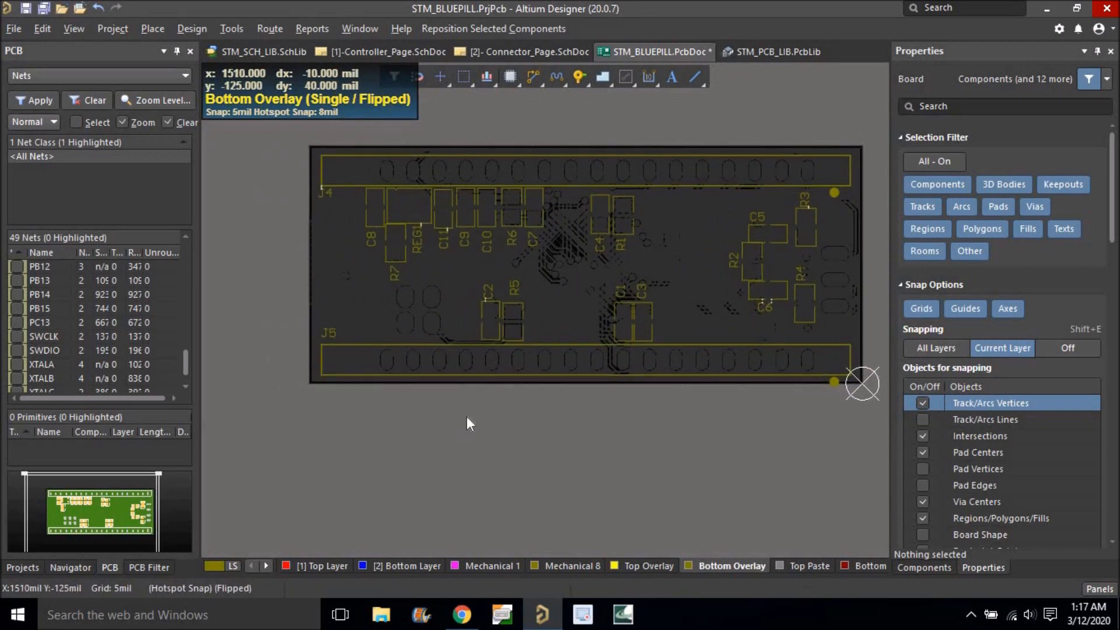
Flip the board view back to its normal orientation and leave single-layer mode to display all layers.
key("ctrl+f")
right_click_drag(466, 416, 639, 472)
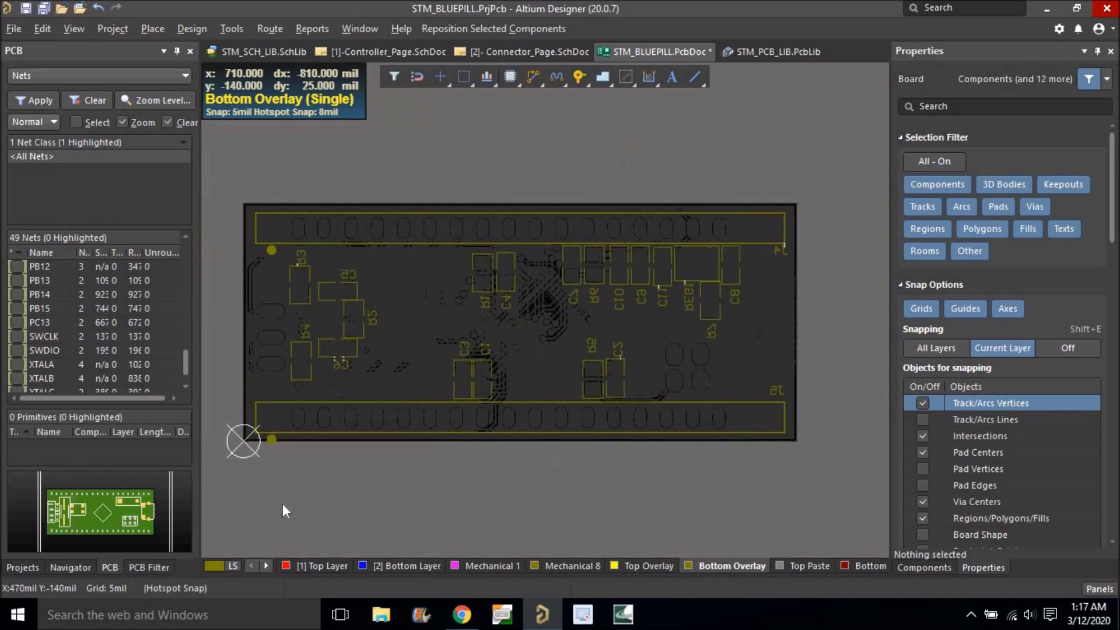
left_click(233, 565)
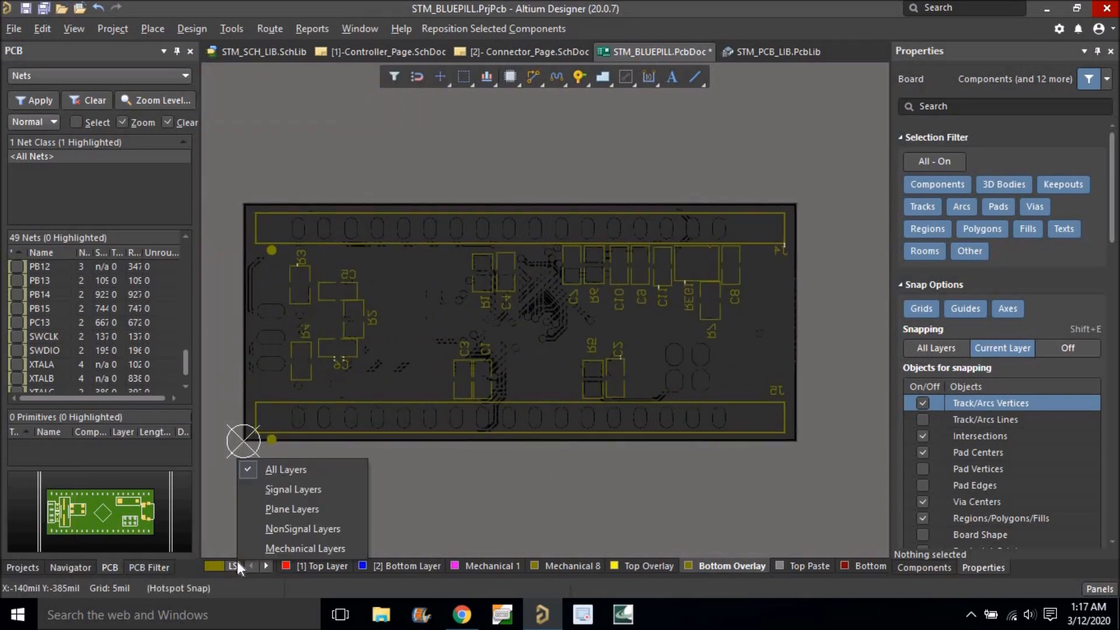
left_click(466, 500)
right_click_drag(485, 496, 537, 481)
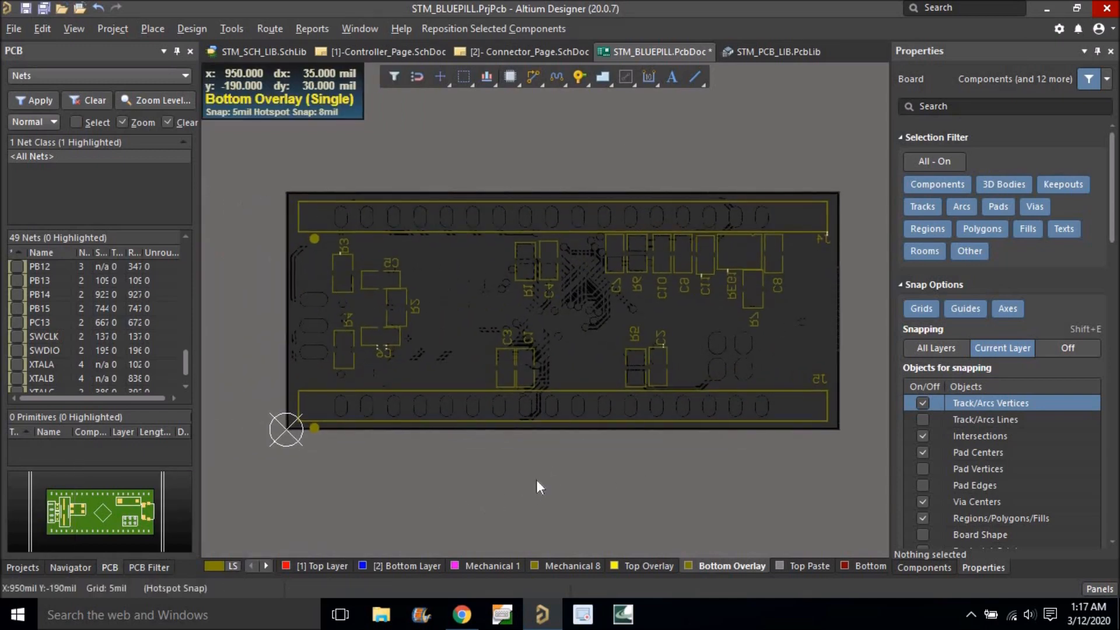
key("shift+s")
key("shift+s")
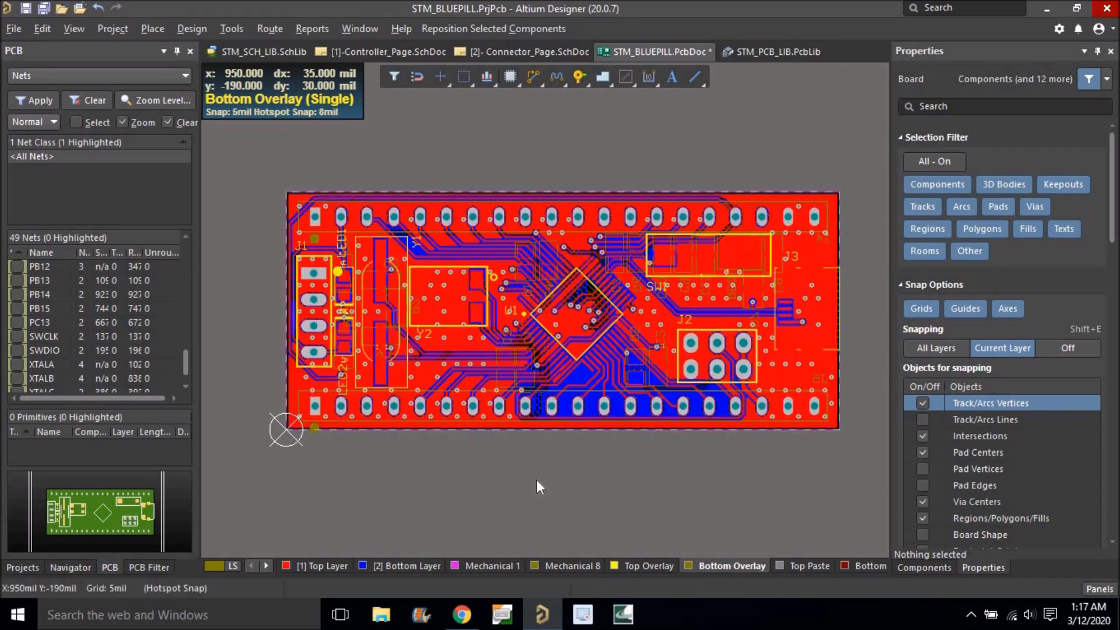
Make Top Overlay the active layer for adding labels around the J2 header.
mouse_move(525, 458)
right_mouse_down()
mouse_move(547, 445)
mouse_move(524, 459)
right_mouse_up()
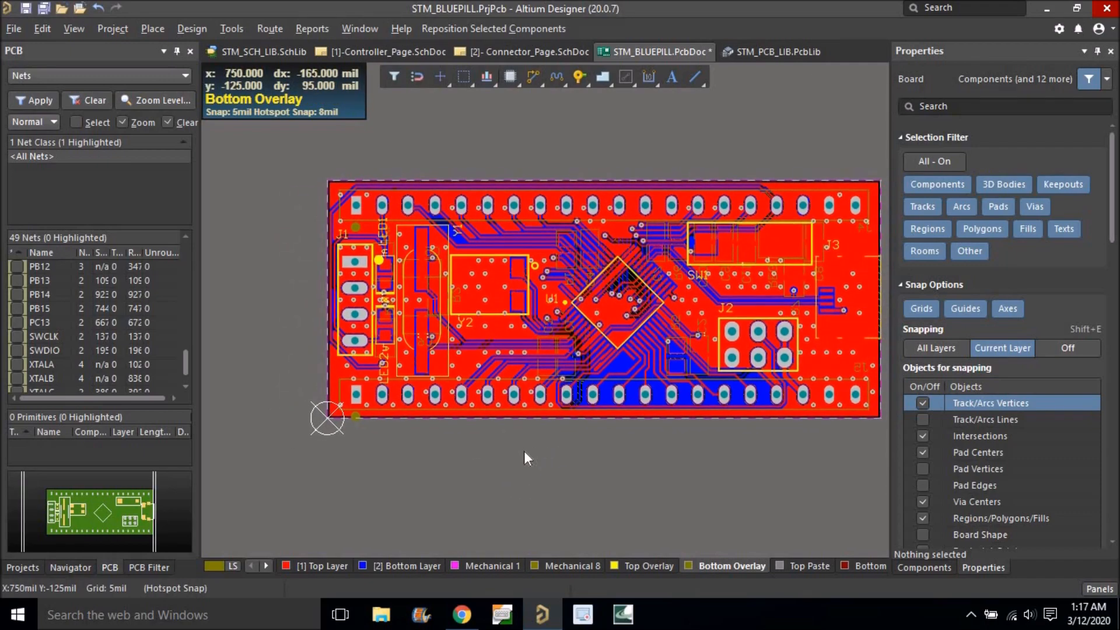
right_click_drag(648, 446, 540, 401)
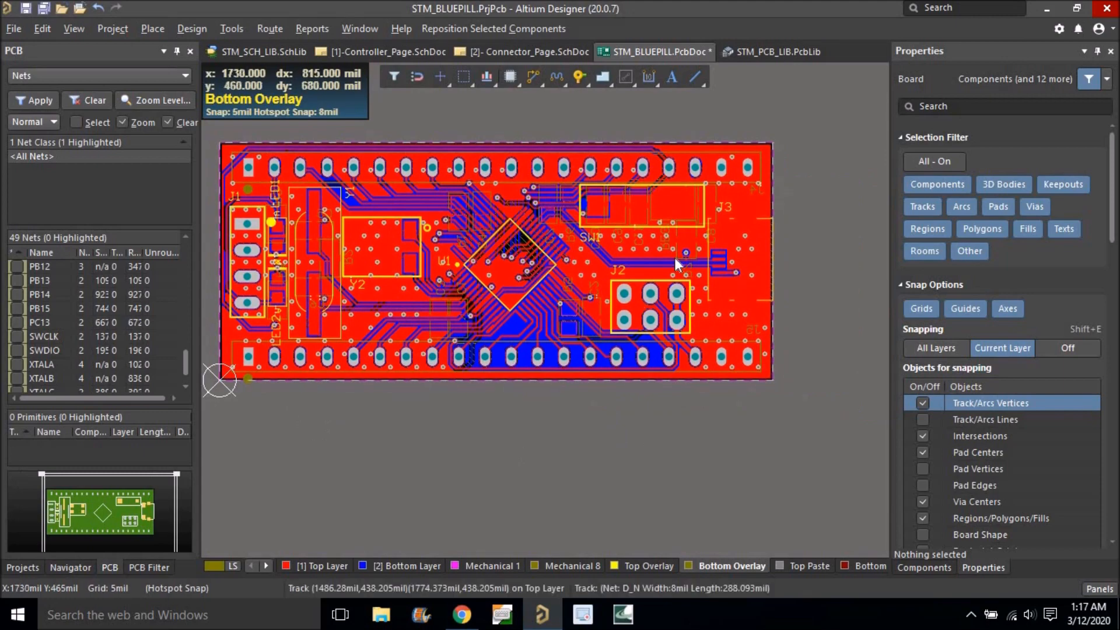
scroll(628, 278, "up", 2, "ctrl")
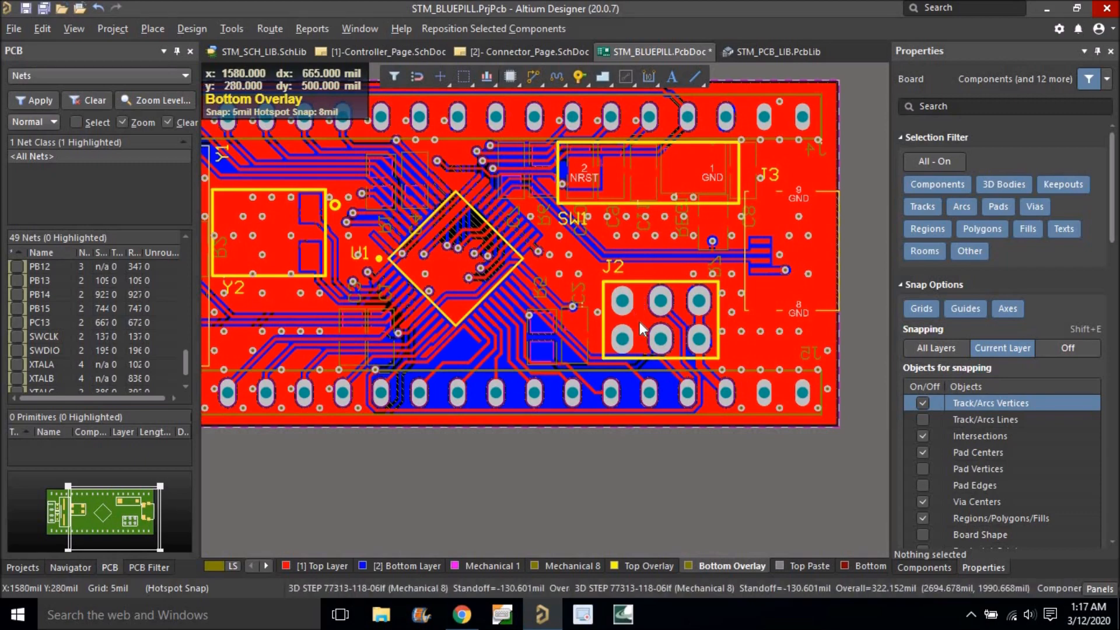
scroll(652, 340, "up", 2, "ctrl")
scroll(652, 341, "up", 1, "ctrl")
right_click_drag(651, 341, 593, 344)
right_click_drag(604, 276, 563, 339)
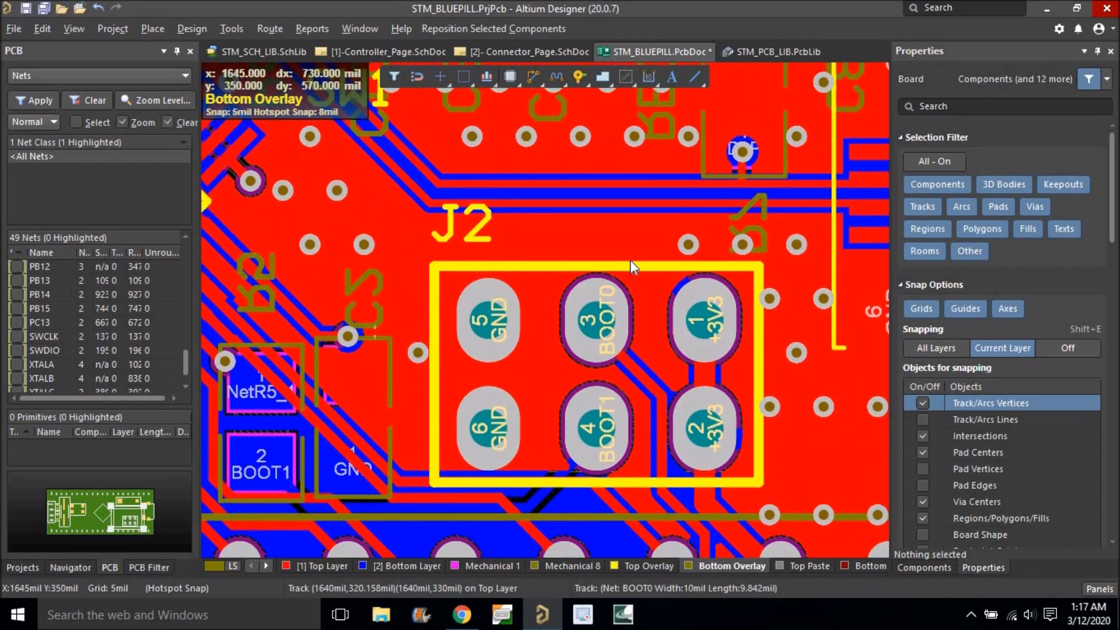
right_click_drag(576, 280, 636, 270)
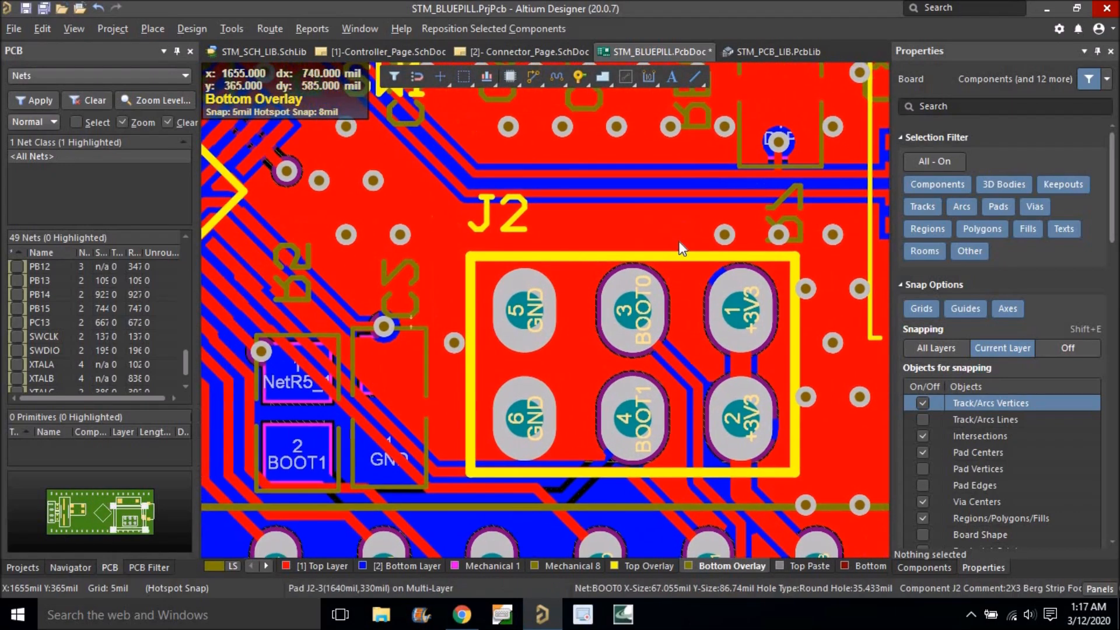
left_click(628, 567)
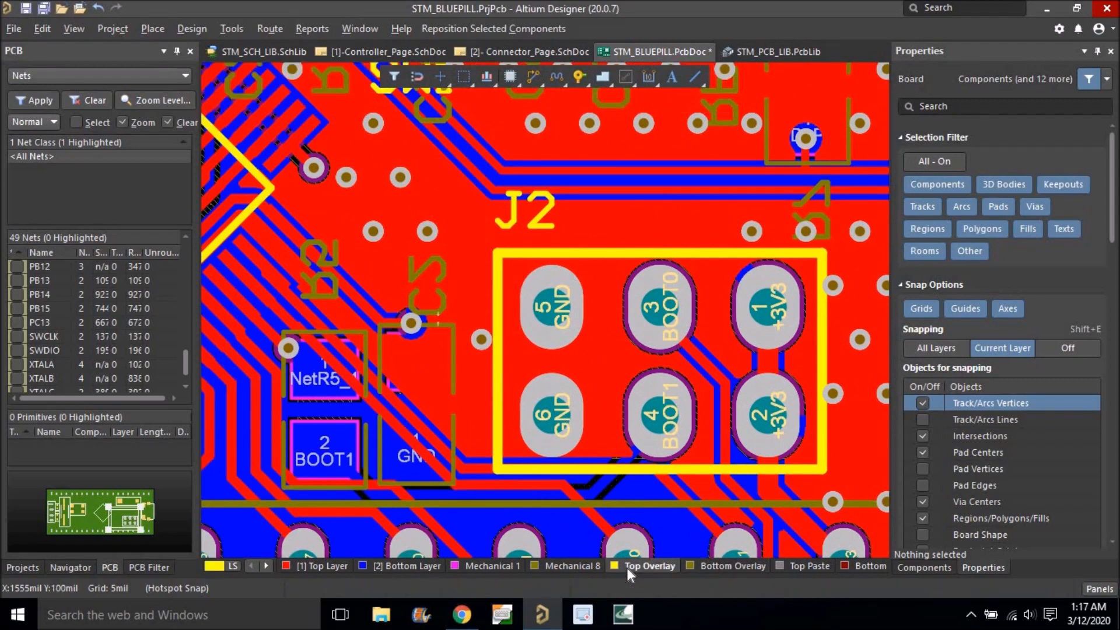
Place a text string above the J2 outline on Top Overlay with 30 mil text height and 6 mil stroke width.
left_click(669, 86)
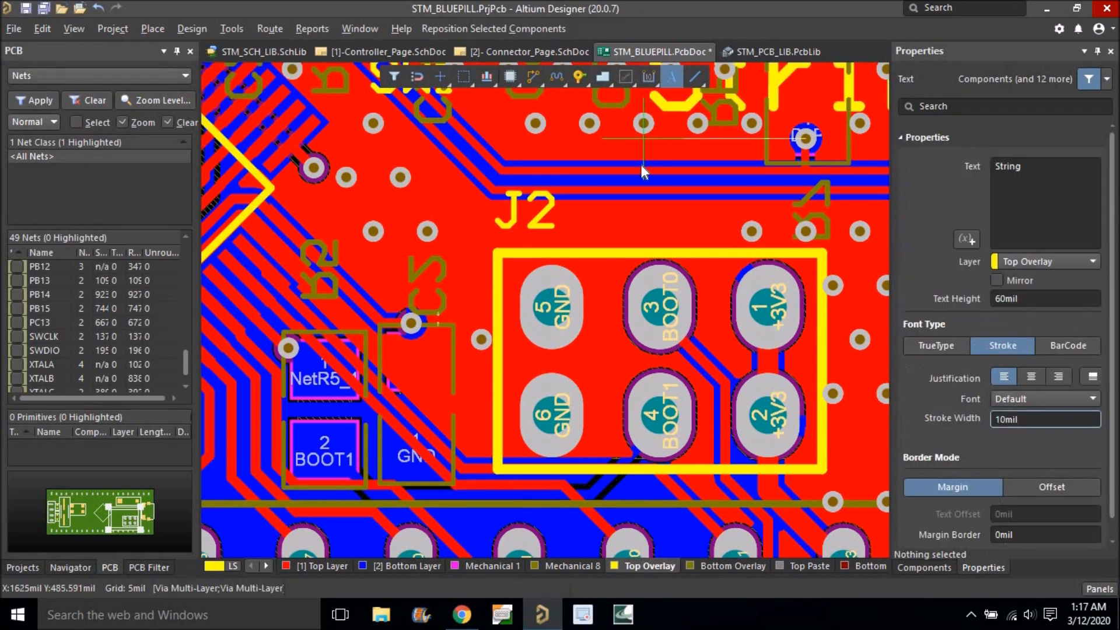
key("Tab")
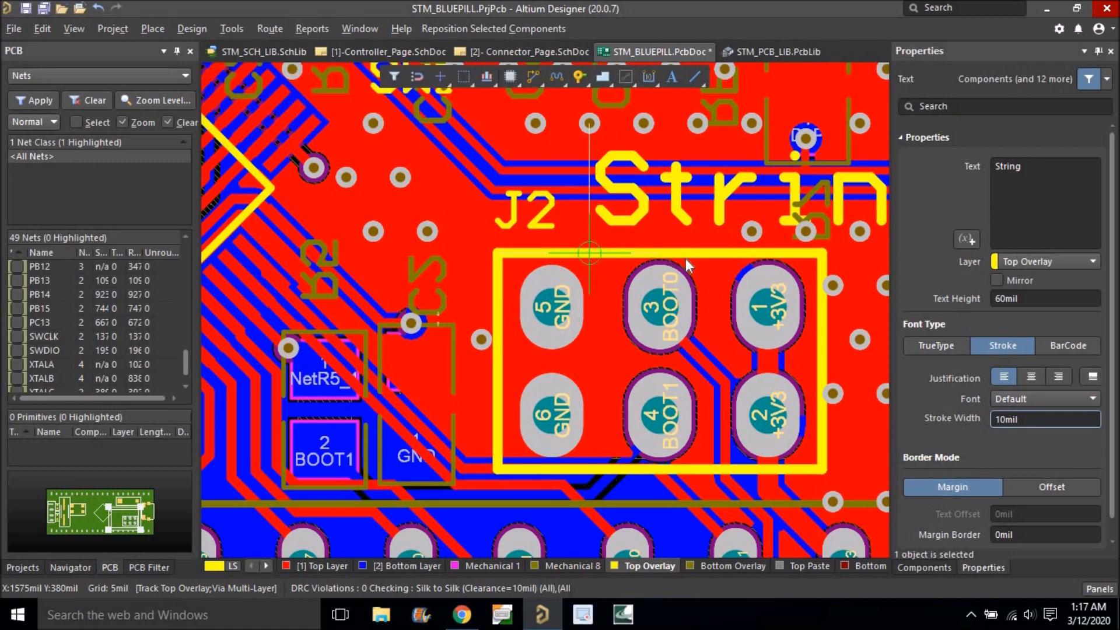
left_click(1028, 298)
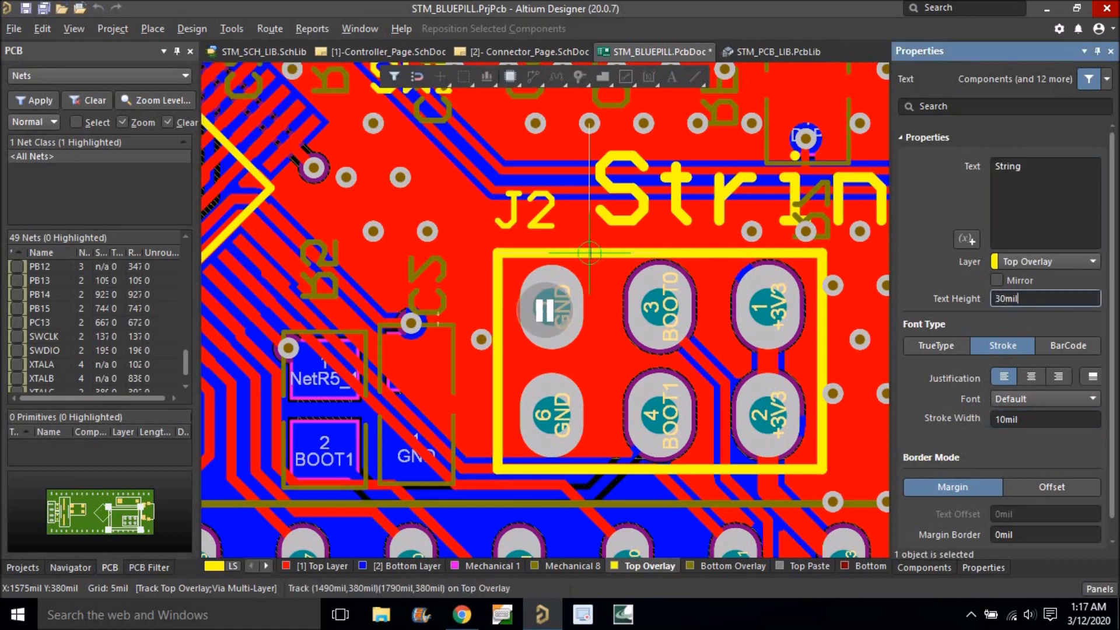
type("30mil")
key("Return")
key("Tab")
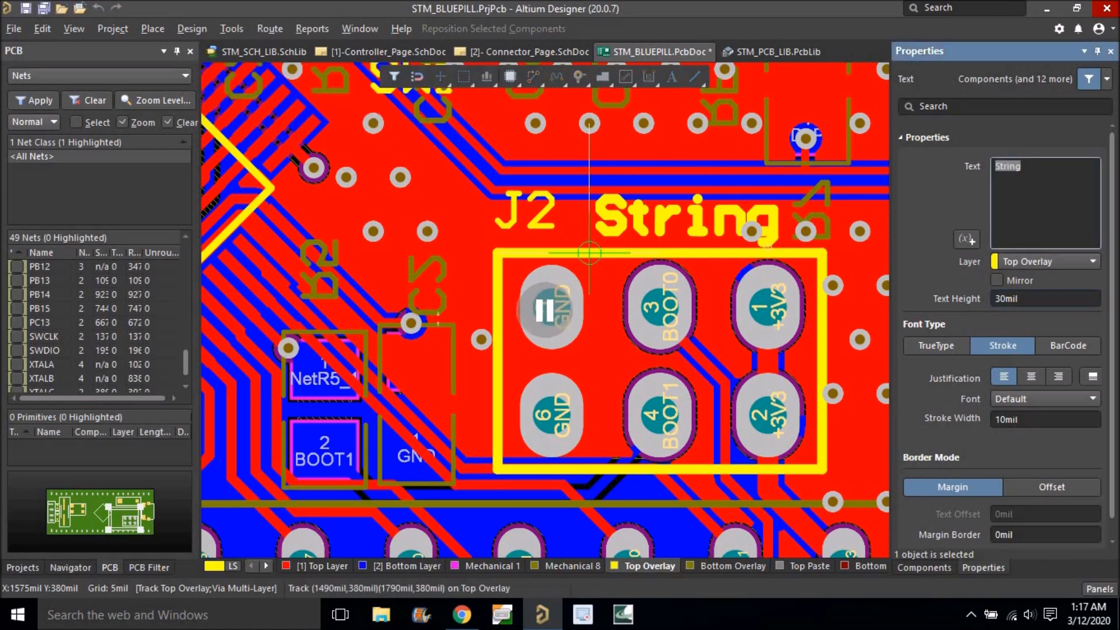
left_click(1030, 419)
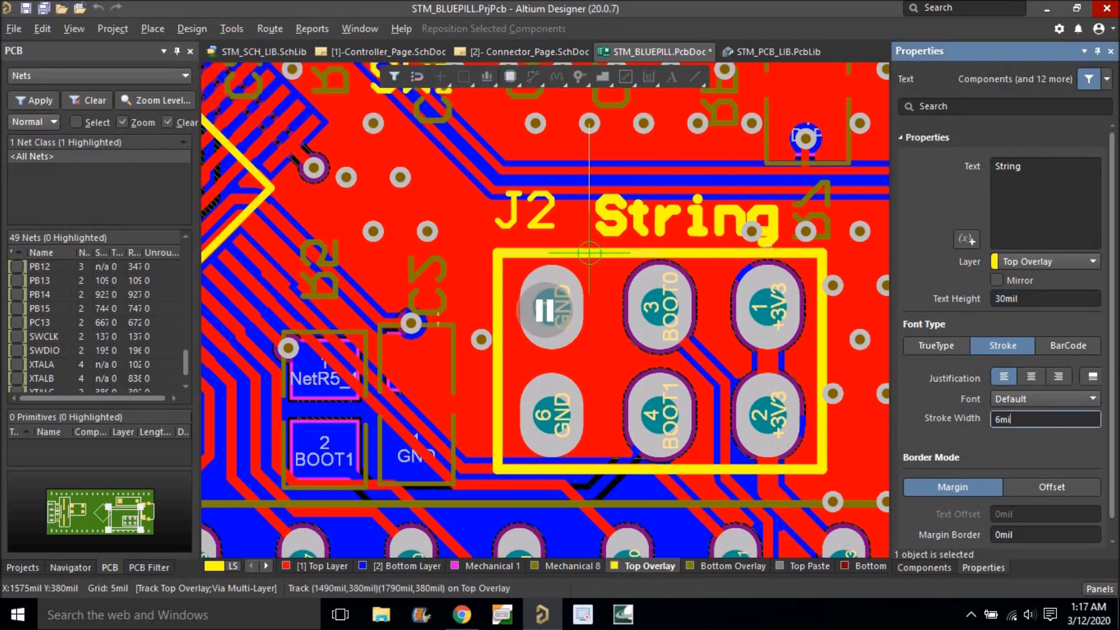
key("Return")
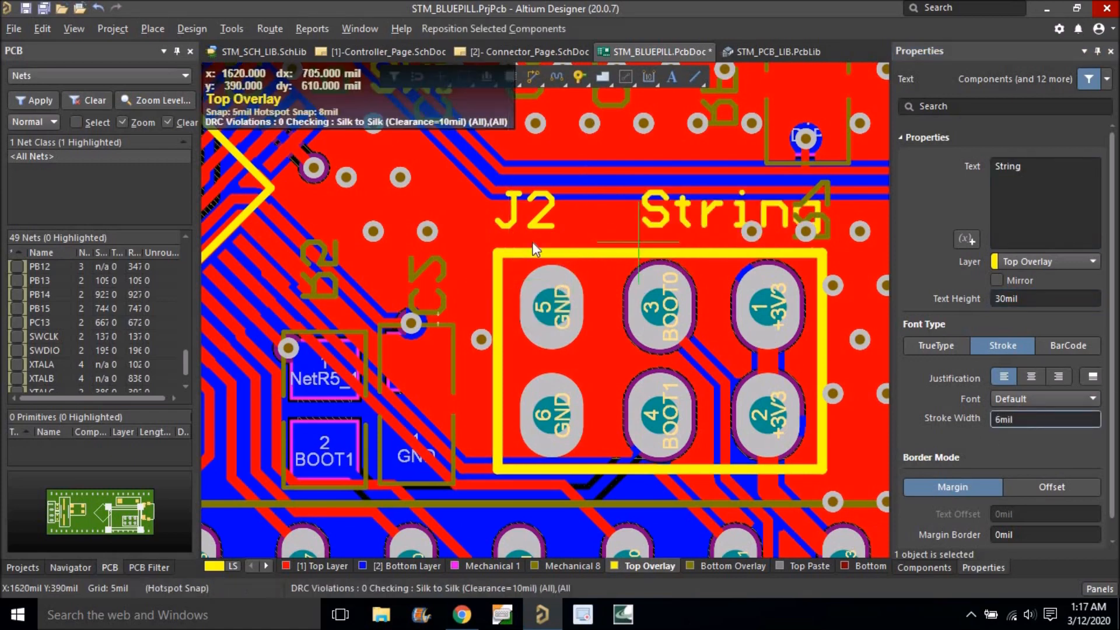
scroll(560, 232, "down", 2, "ctrl")
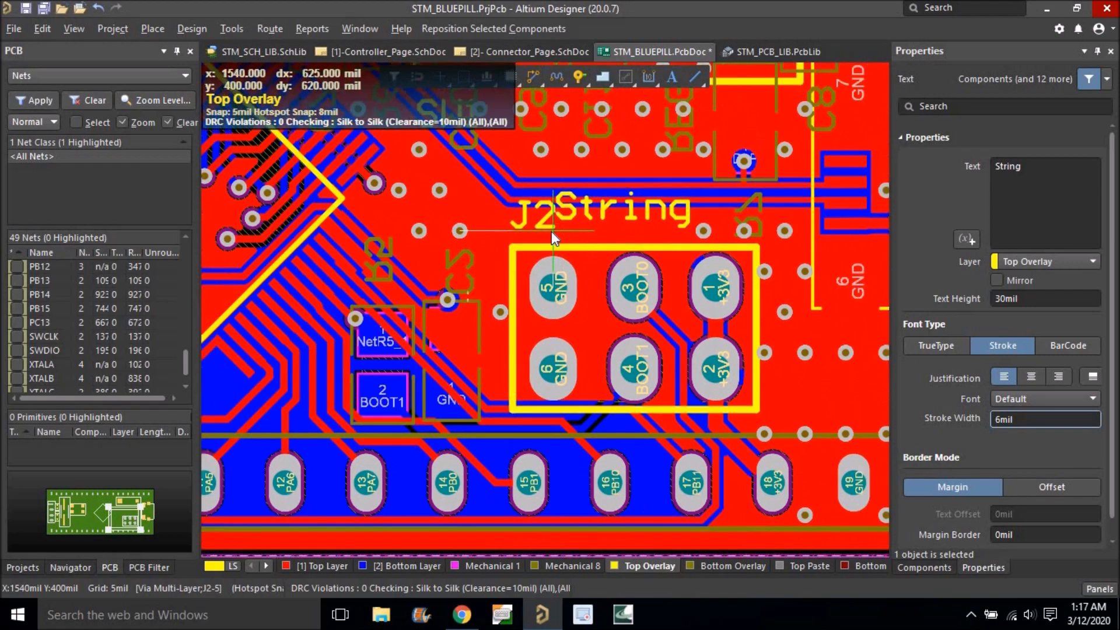
left_click(611, 233)
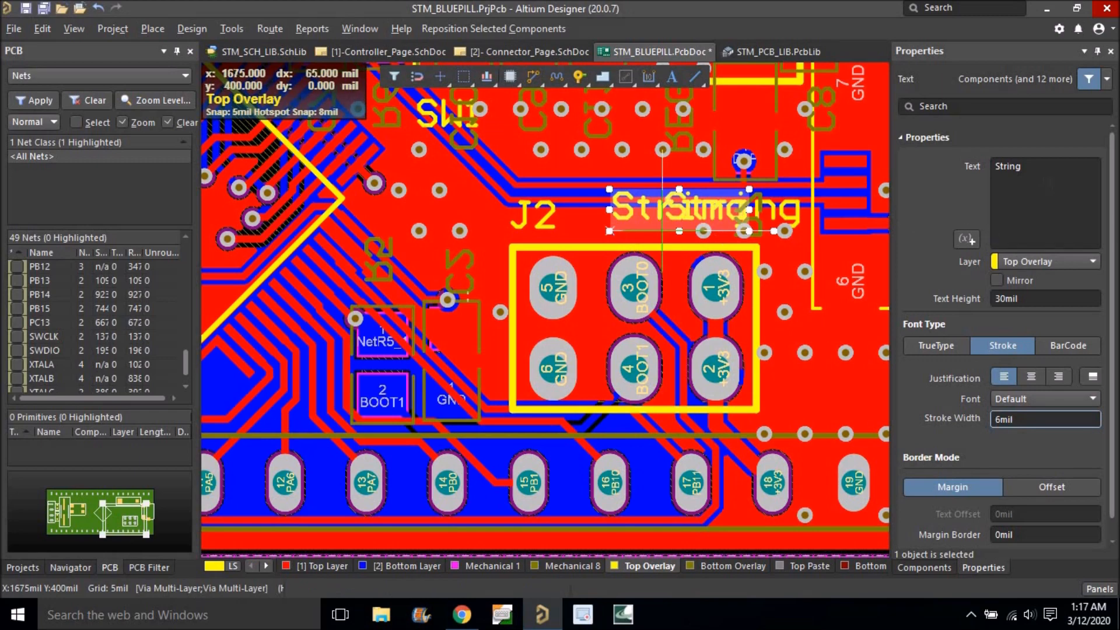
Place a second text reading BOOT0 above the first string, and move the first string beside J2 pad 2.
left_click(1040, 176)
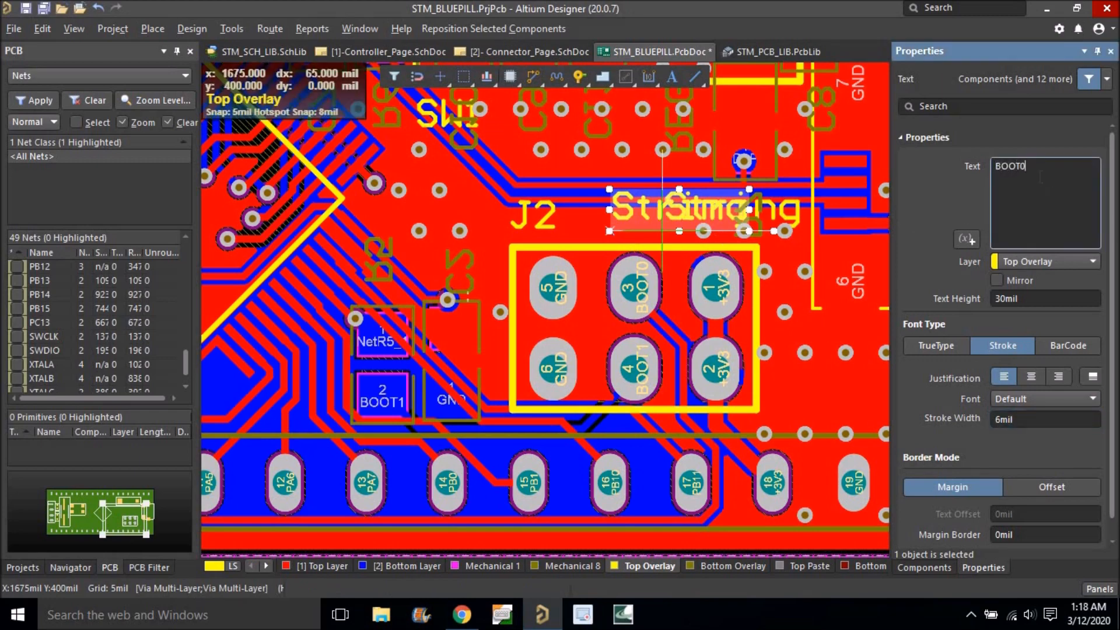
type("BOOT0")
key("Return")
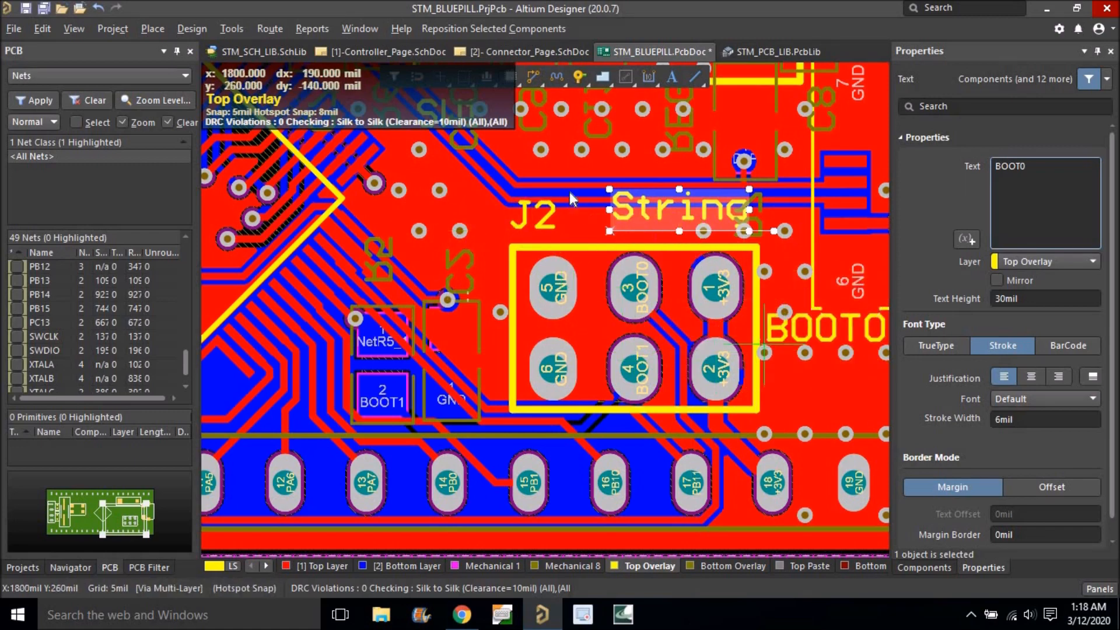
left_click(596, 186)
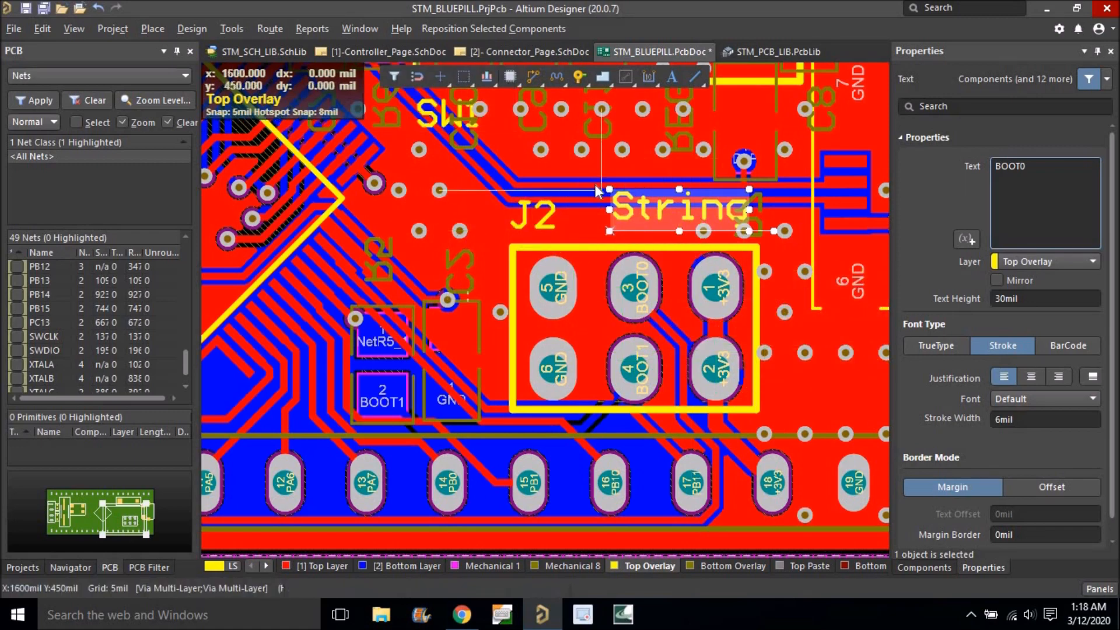
right_click(627, 217)
left_click_drag(628, 216, 780, 395)
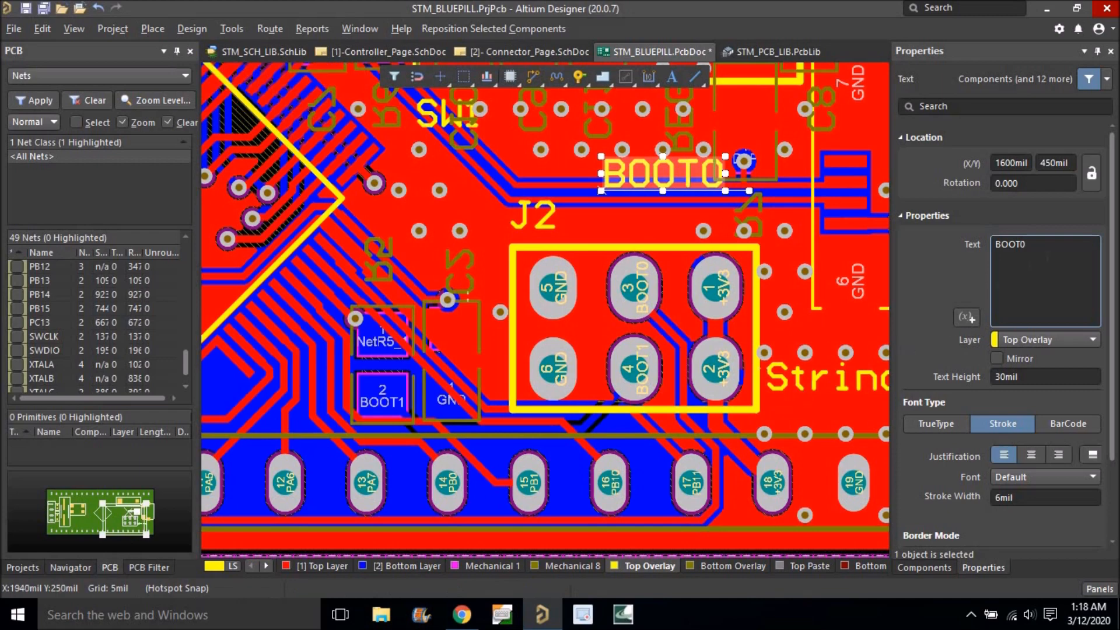
Change the BOOT0 text to BOOT1 and restore it to BOOT0.
double_click(1048, 255)
type("BOOT")
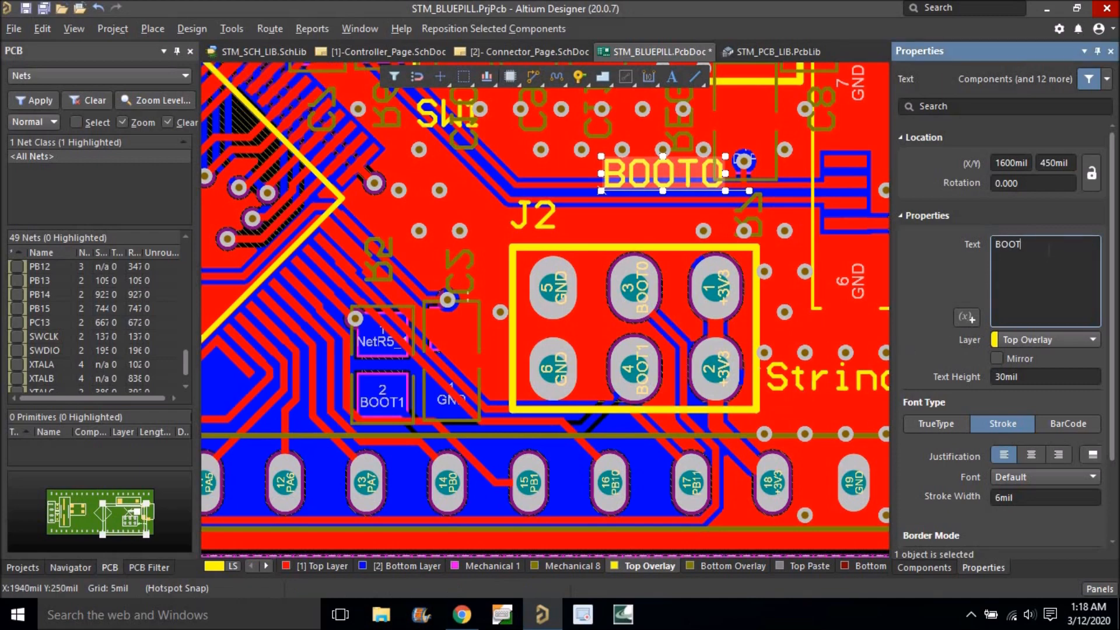
type("1")
key("Return")
right_click_drag(749, 330, 566, 303)
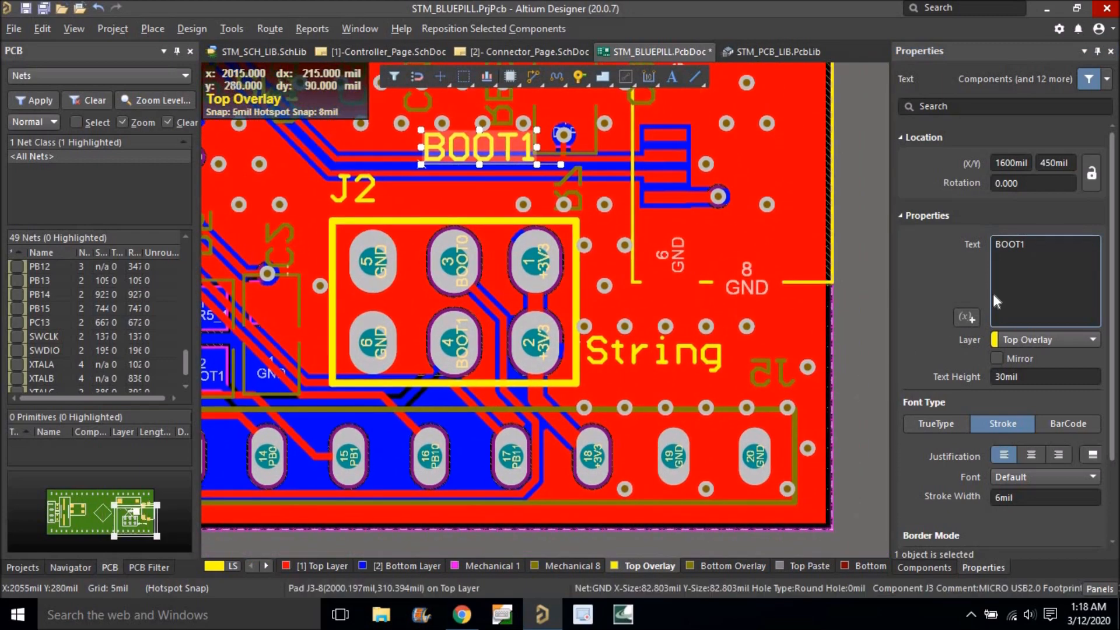
left_click(1059, 261)
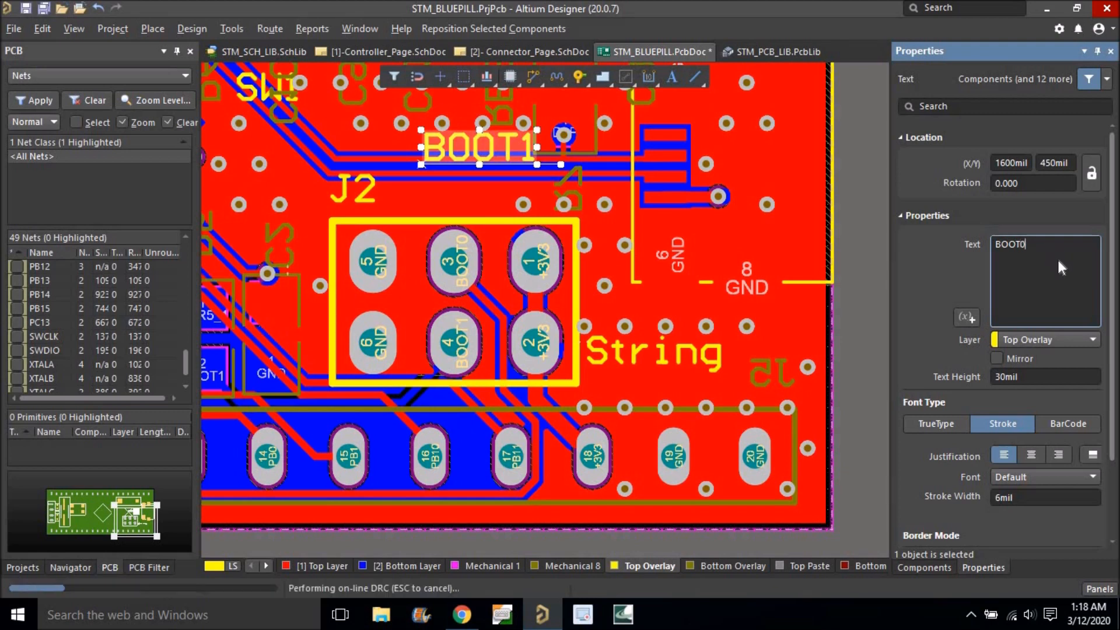
Change the placeholder string beside J2 pad 2 to BOOT1.
left_click(655, 352)
double_click(1039, 255)
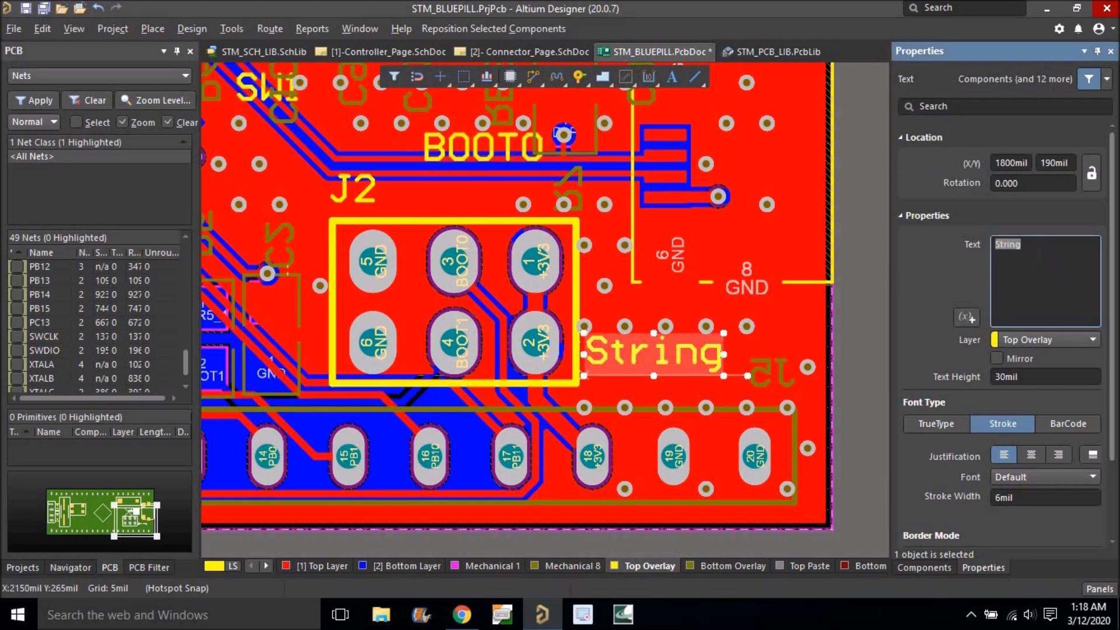
type("BOOT1")
key("Return")
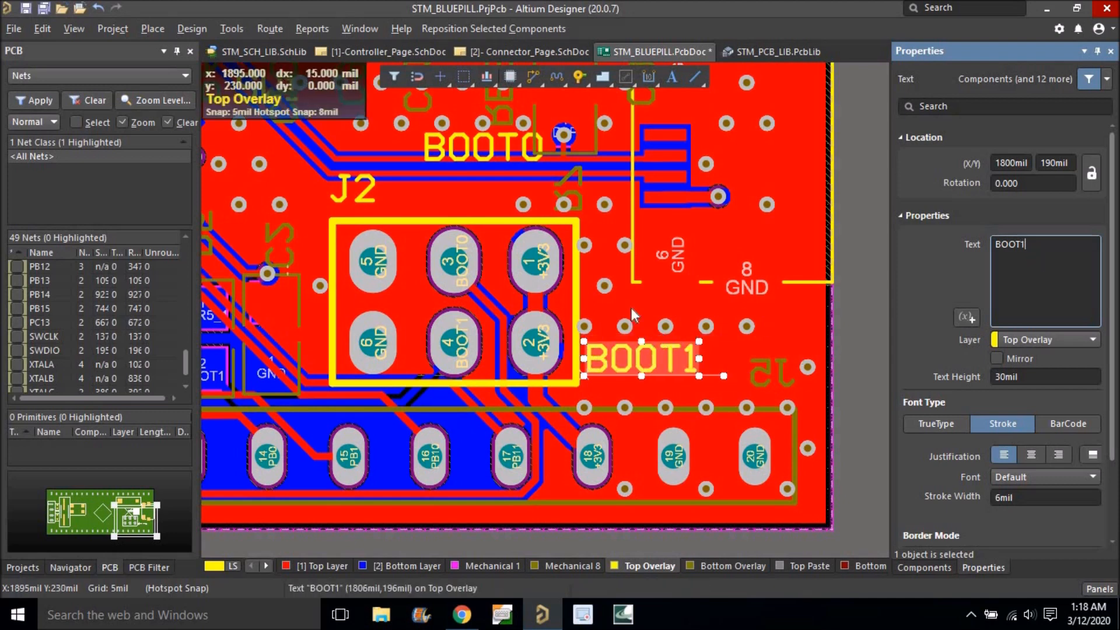
Move the BOOT0 text beside J2 directly above BOOT1, and align BOOT1 beneath it.
left_click_drag(491, 156, 600, 332)
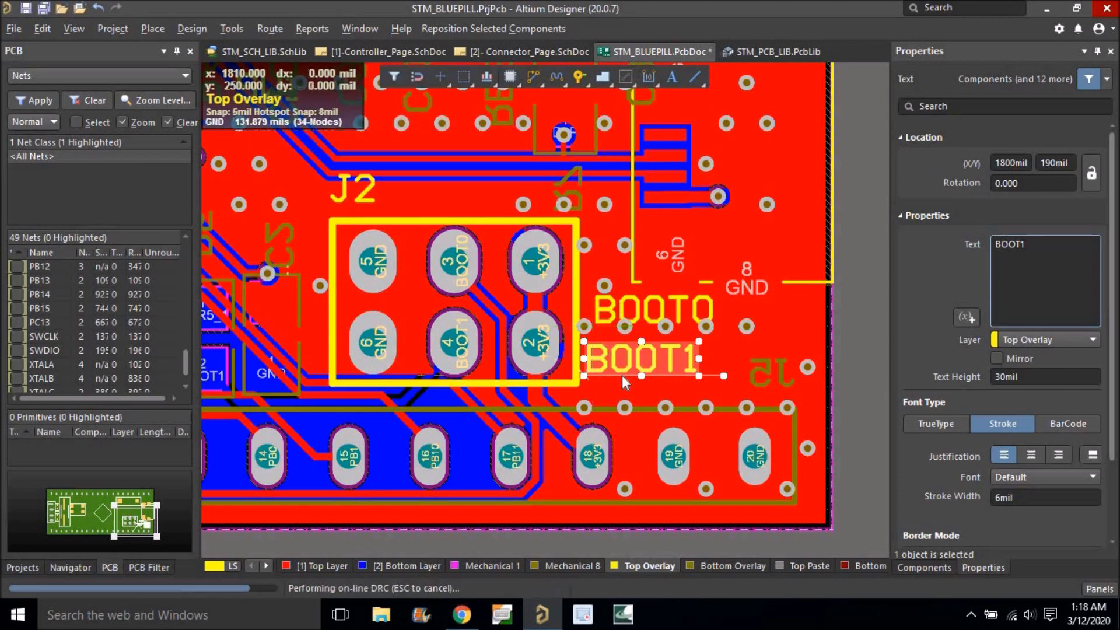
mouse_move(620, 372)
left_mouse_down()
mouse_move(599, 376)
mouse_move(611, 376)
left_mouse_up()
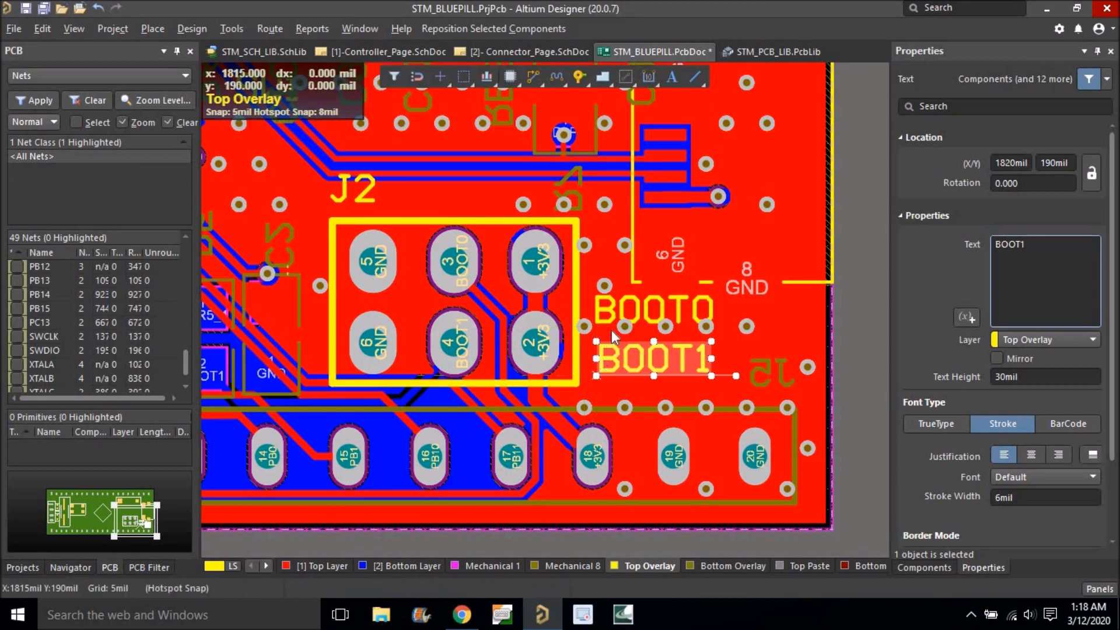
scroll(611, 330, "down", 2, "ctrl")
left_click(816, 321)
scroll(806, 330, "down", 3, "ctrl")
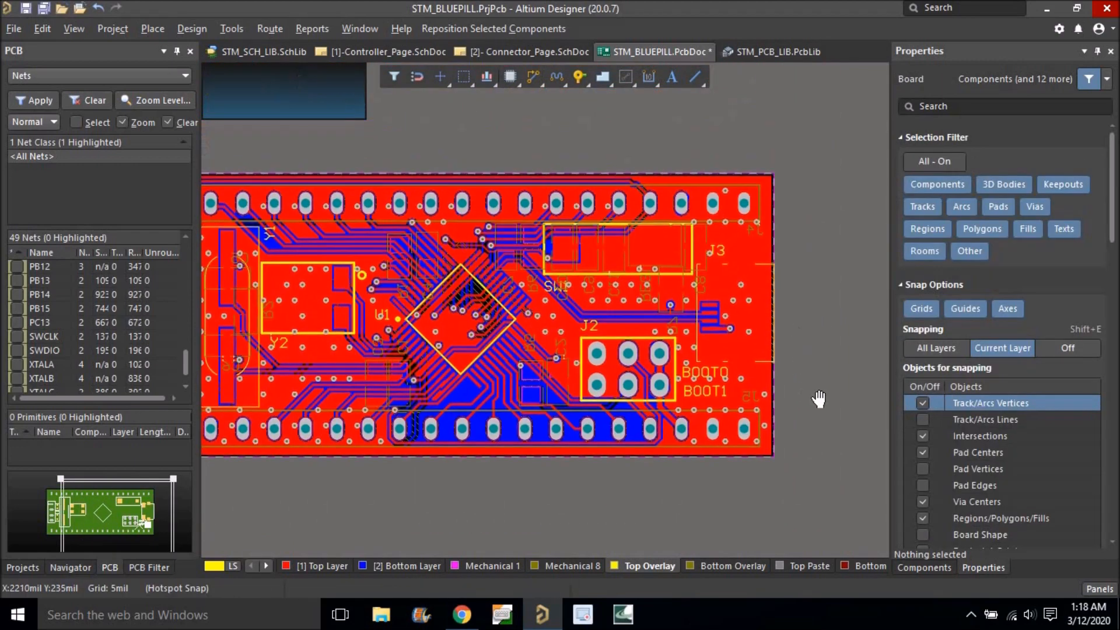
Copy the BOOT1 text and paste it, rotated vertically, between pads 19 and 20 of header J5.
scroll(438, 408, "up", 5, "ctrl")
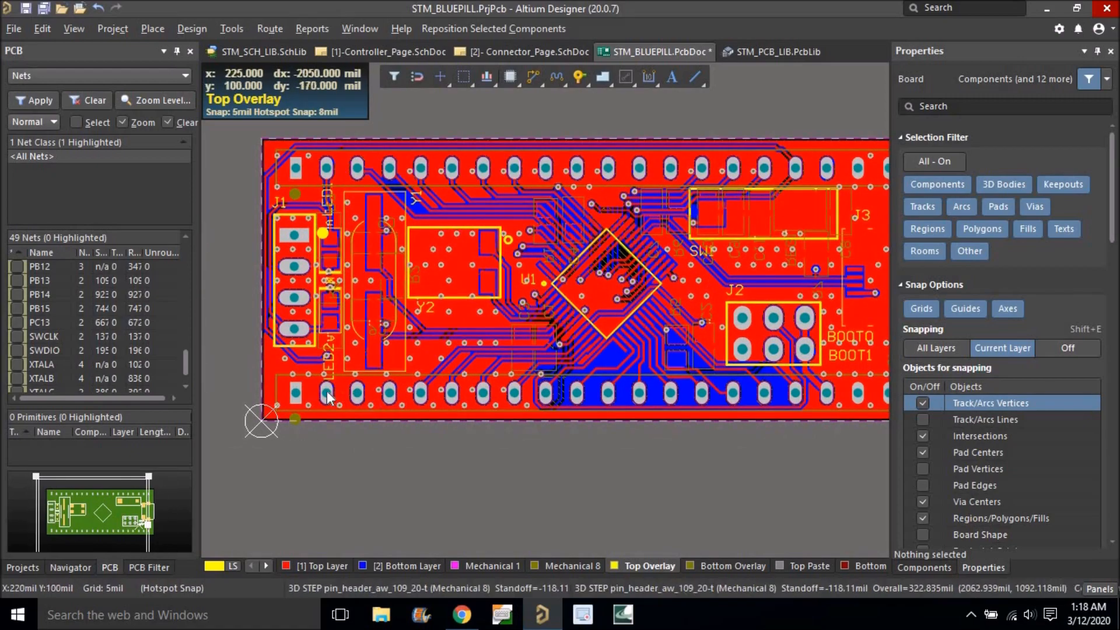
scroll(335, 375, "down", 5, "ctrl")
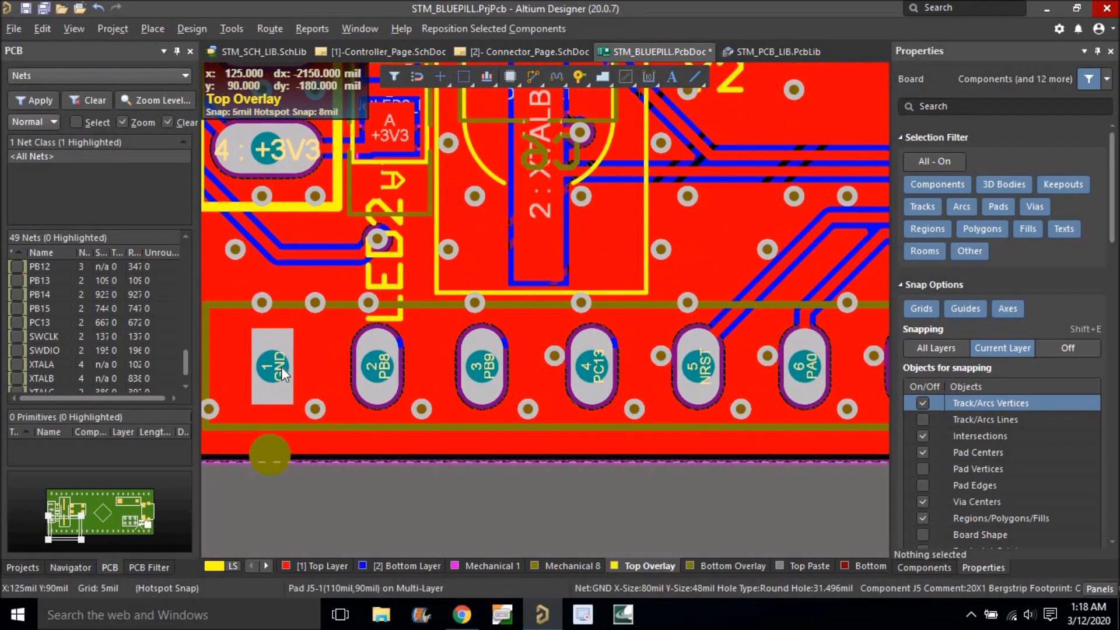
scroll(772, 352, "up", 3, "ctrl")
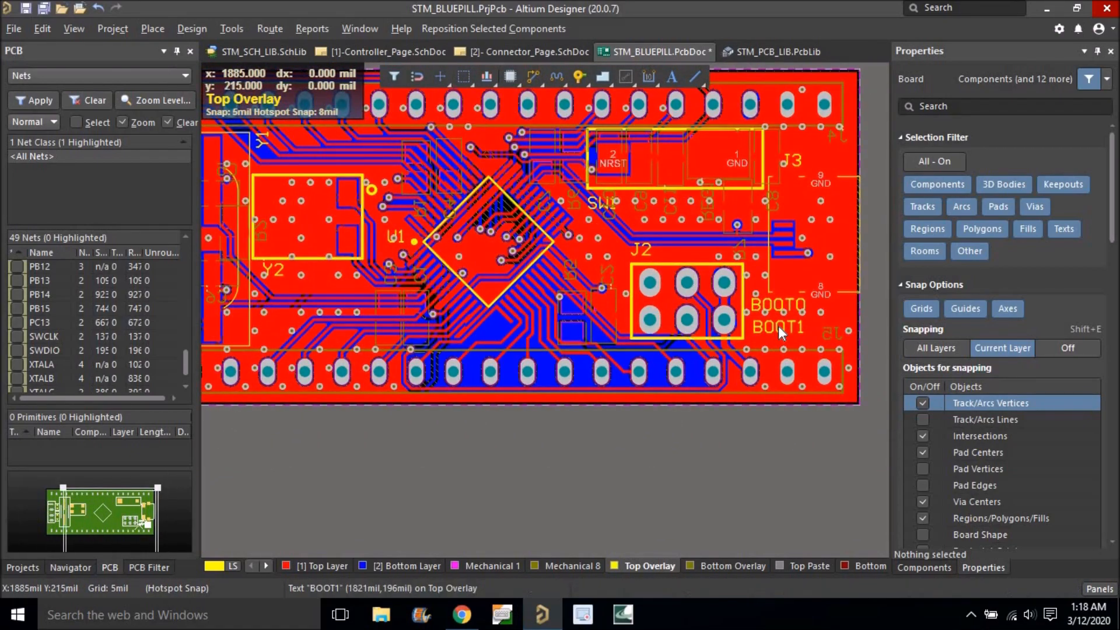
left_click(778, 326)
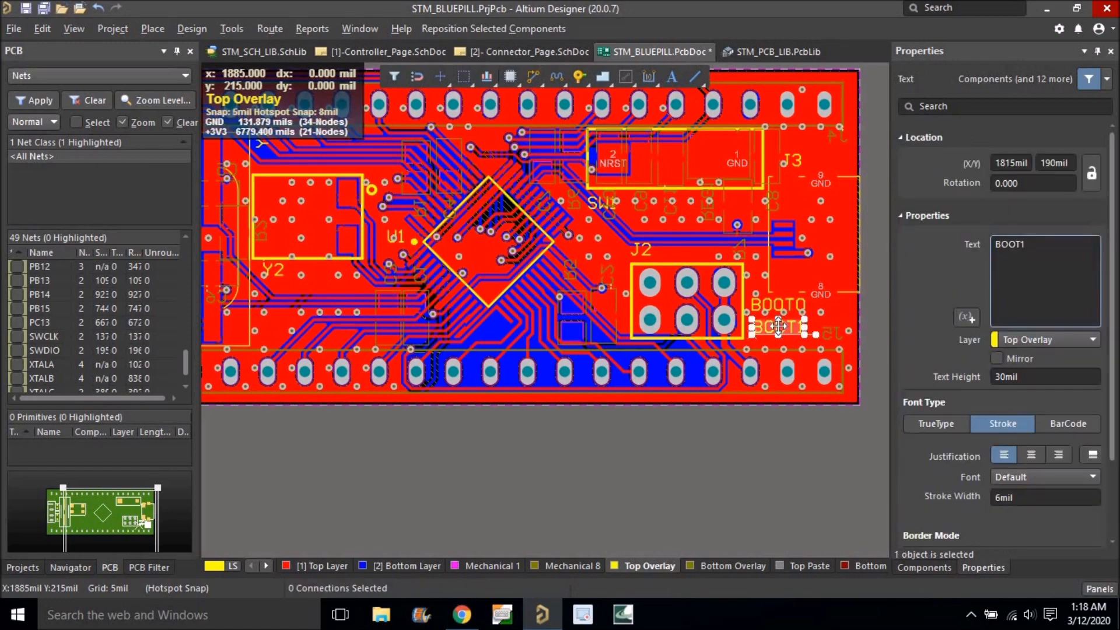
key("ctrl+c")
scroll(816, 350, "up", 2, "ctrl")
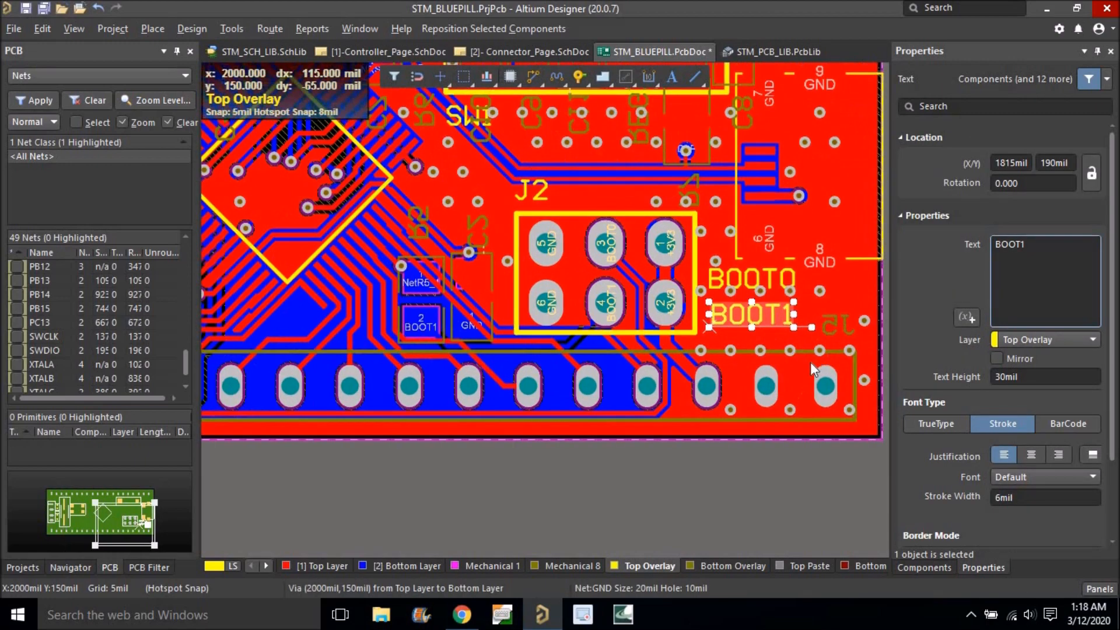
key("ctrl+v")
scroll(796, 379, "up", 3, "ctrl")
key("space")
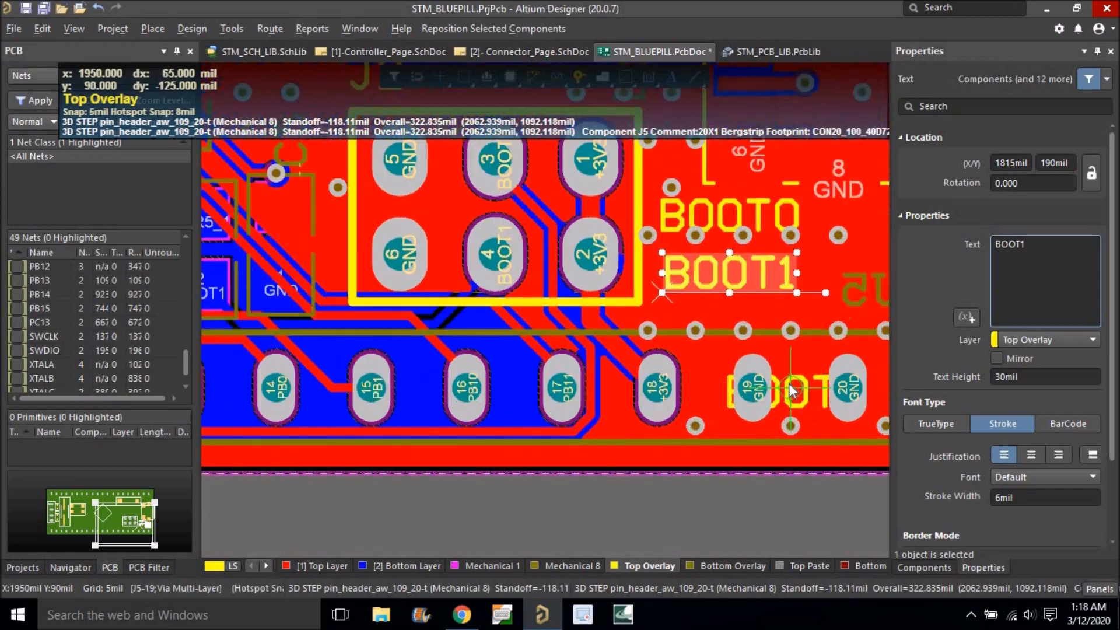
left_click(802, 388)
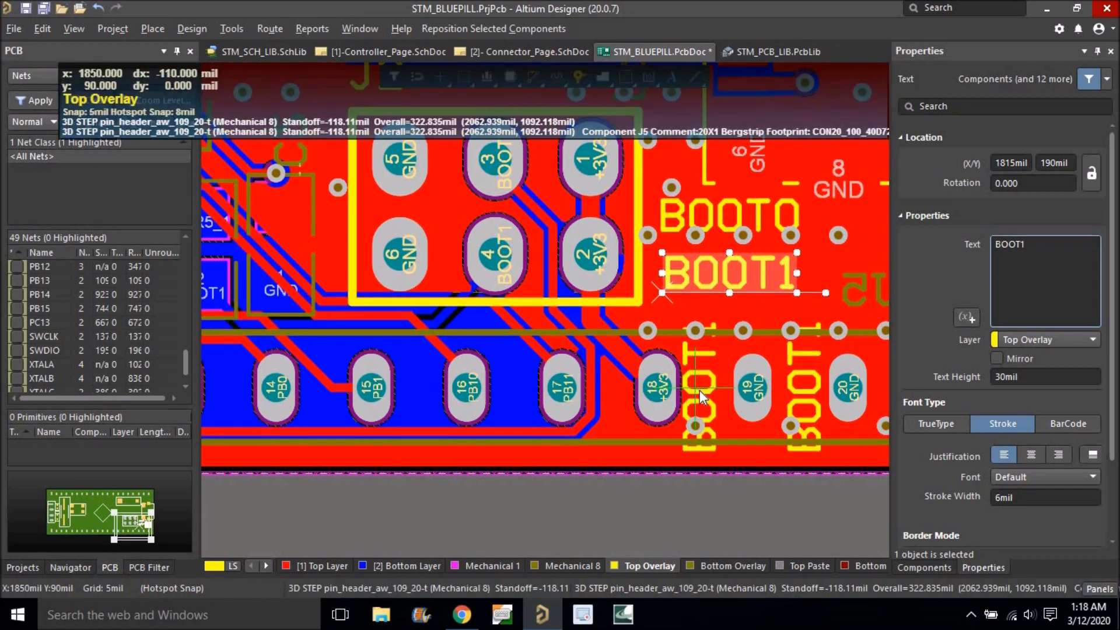
Paste two more vertical BOOT1 copies between J5 pads 18 and 19 and between pads 17 and 18.
key("ctrl+v")
left_click(706, 394)
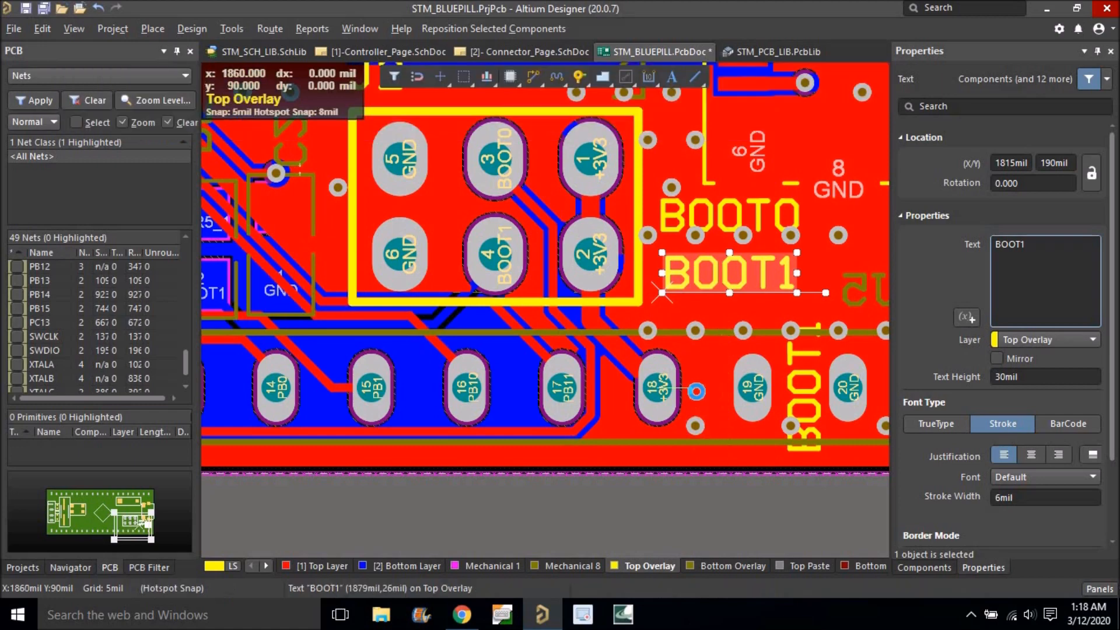
key("ctrl+v")
left_click(624, 407)
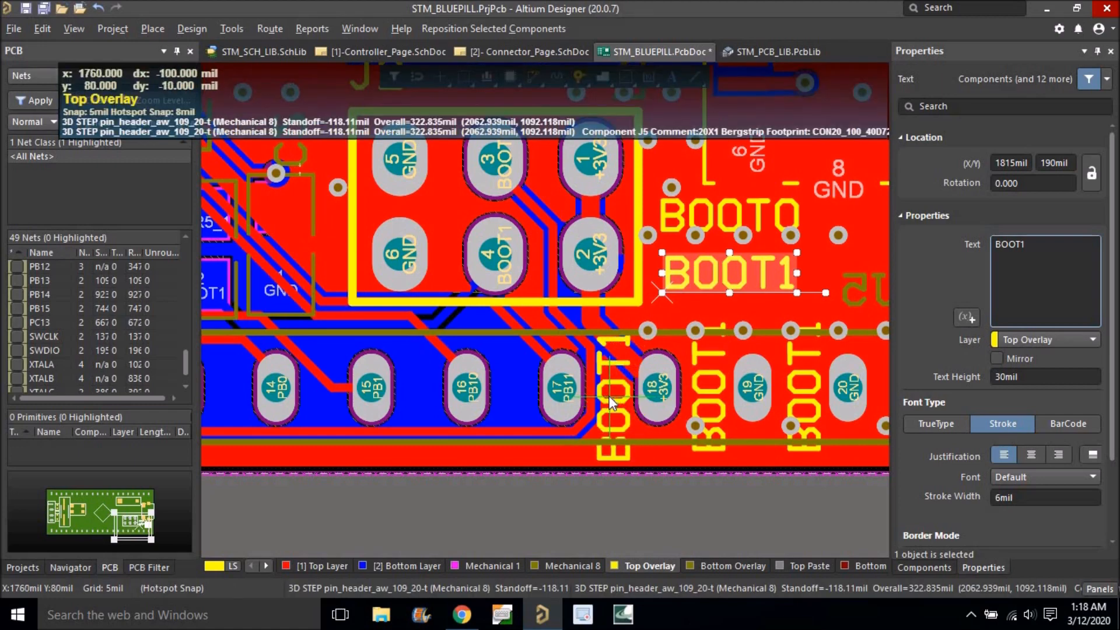
Change the vertical BOOT1 texts beside J5 pads 20 and 19 to GND.
scroll(609, 395, "down", 2, "ctrl")
scroll(718, 410, "up", 2, "ctrl")
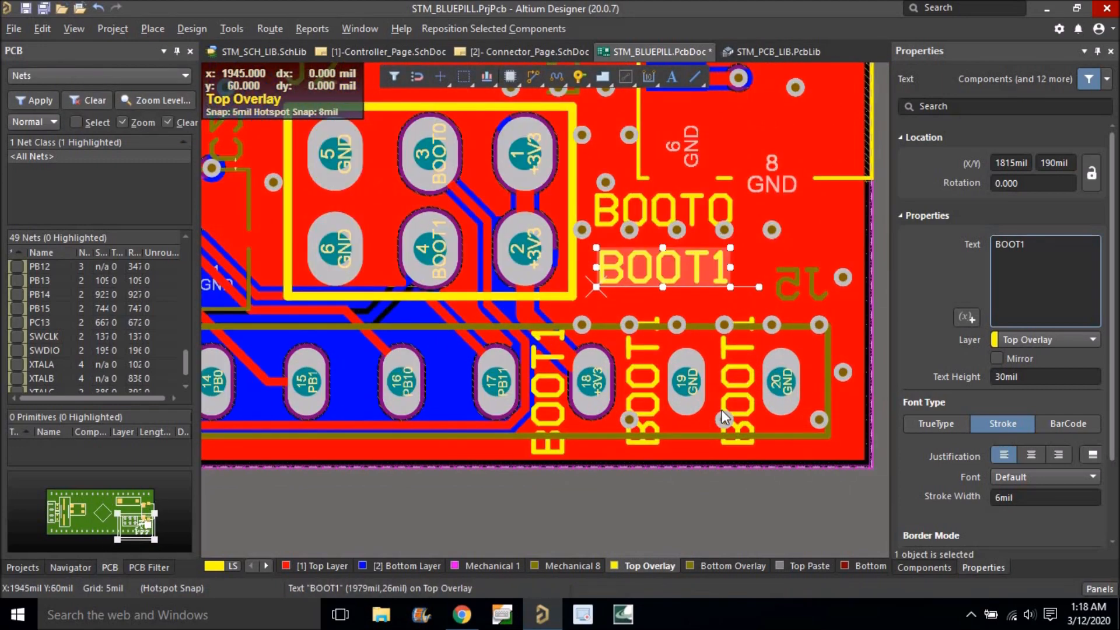
left_click(730, 402)
left_click(1034, 246)
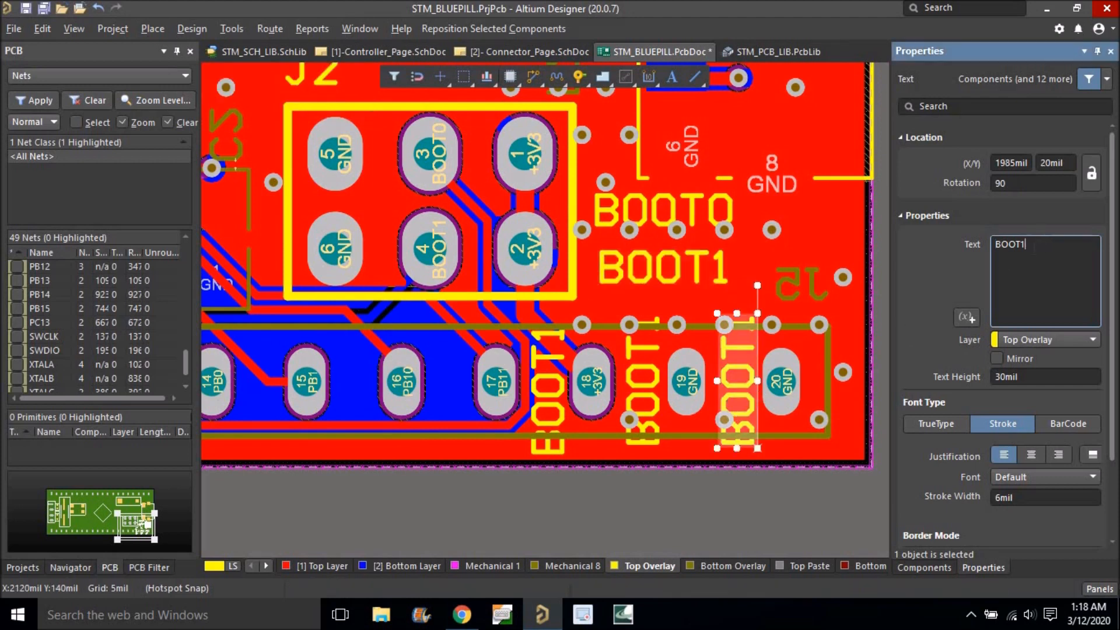
type("GND")
key("Return")
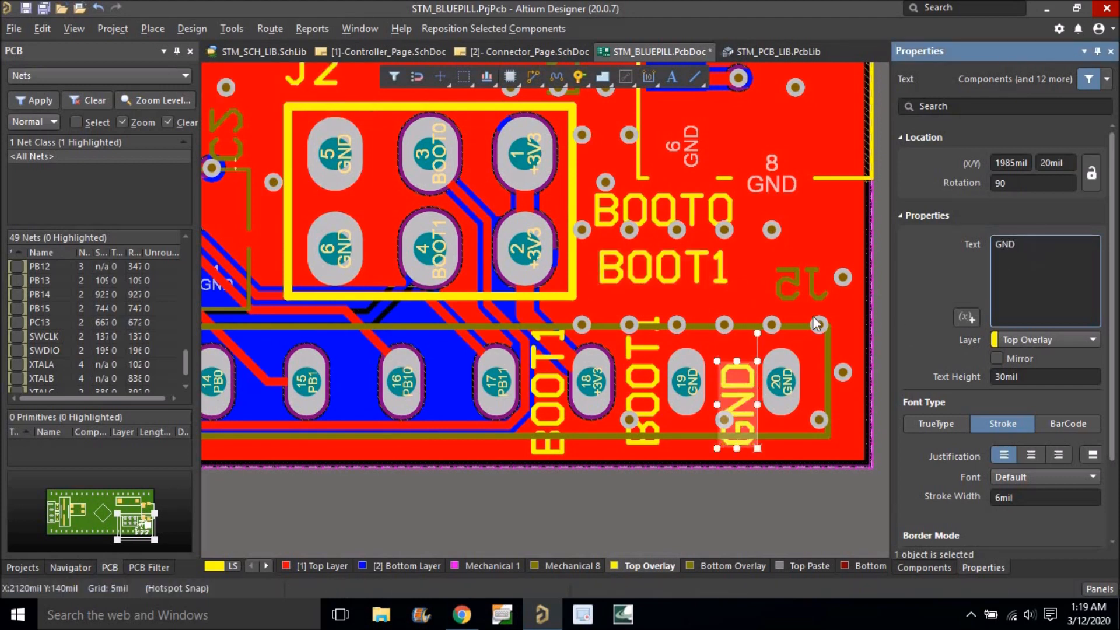
left_click(646, 402)
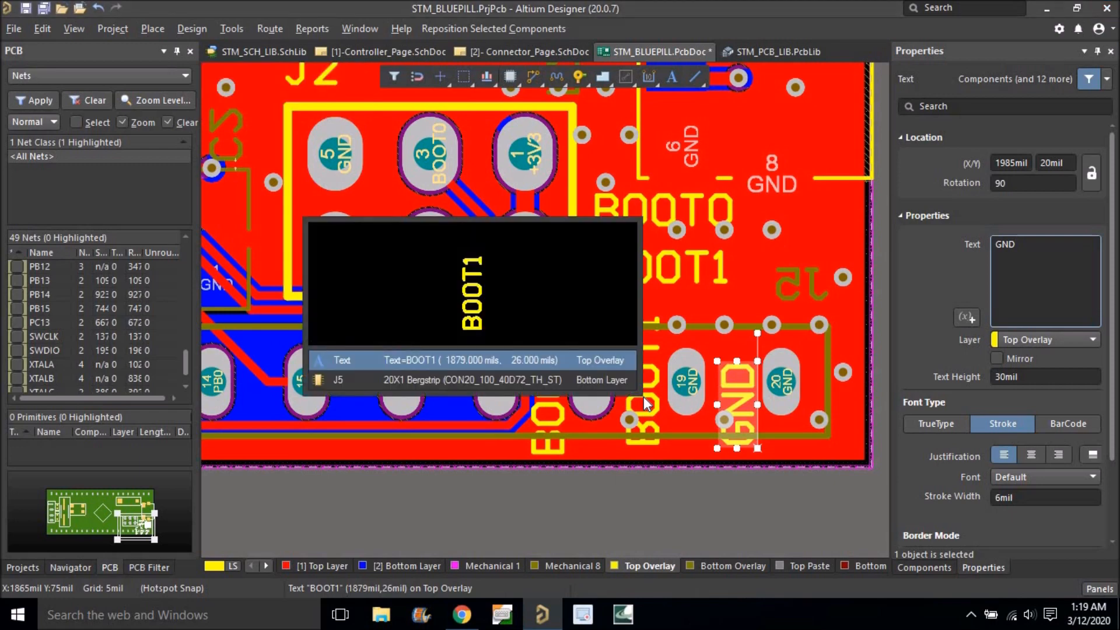
left_click(572, 359)
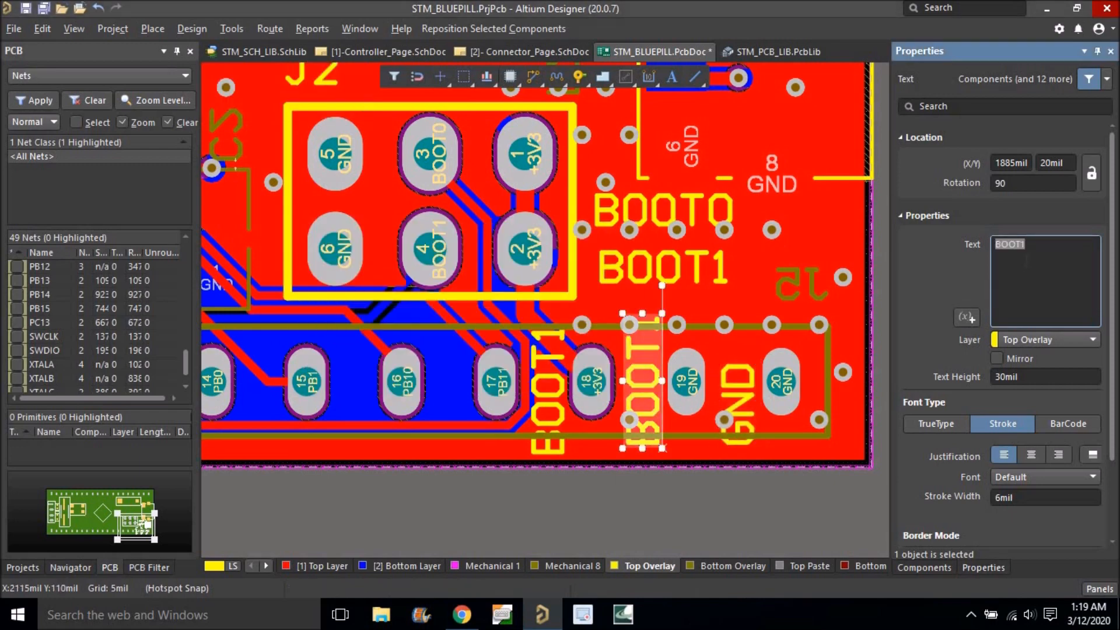
type("GND")
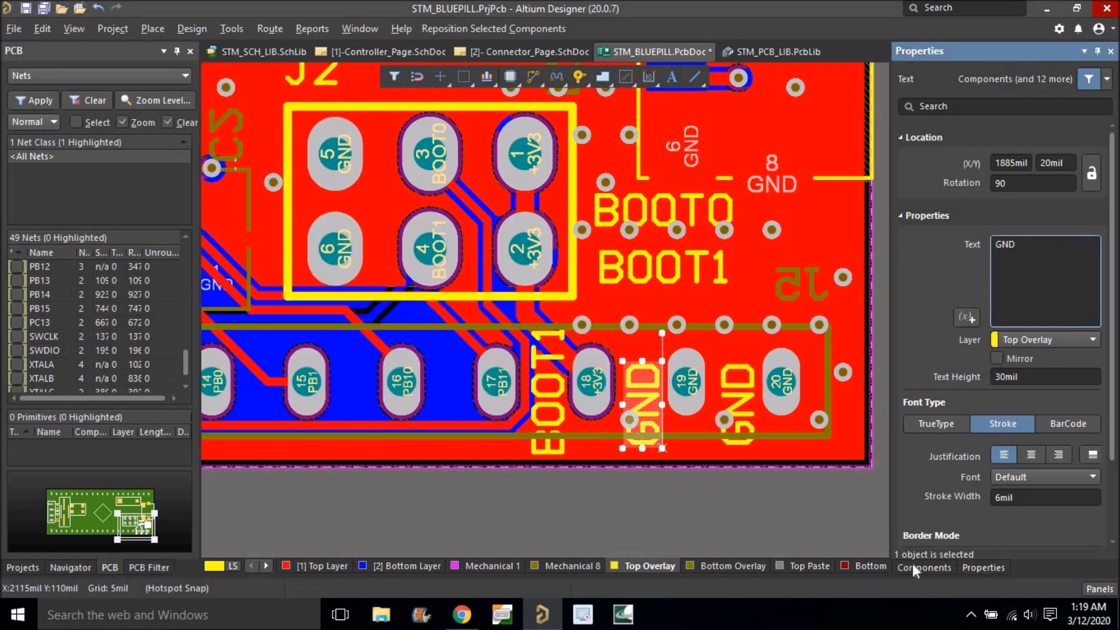
Deselect everything and restrict the selection filter to Texts only.
left_click(762, 490)
left_click(943, 163)
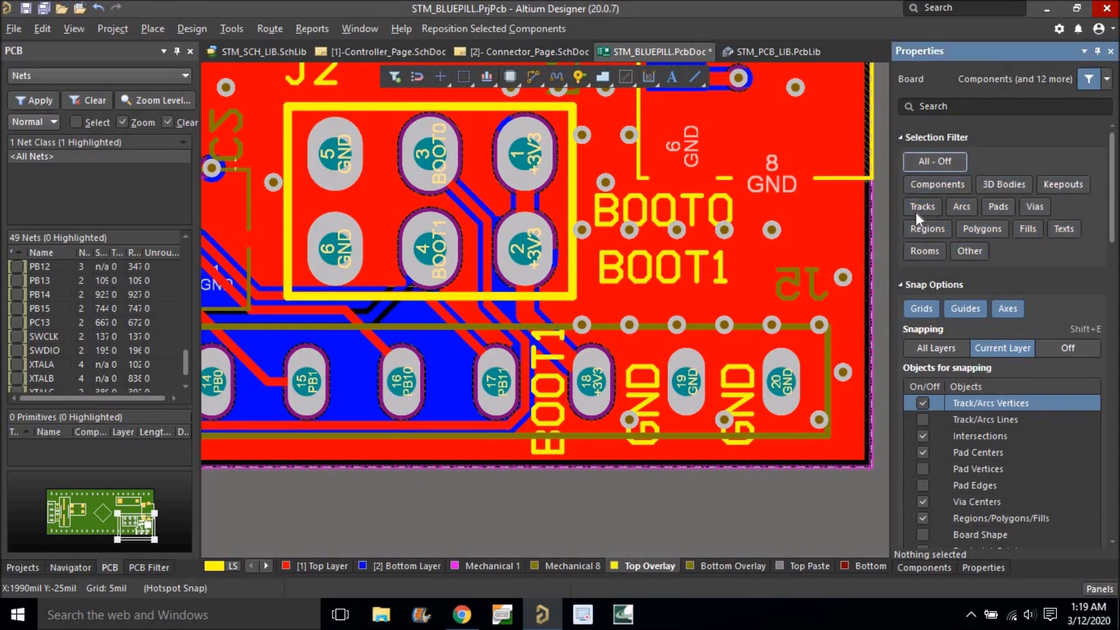
left_click(1060, 228)
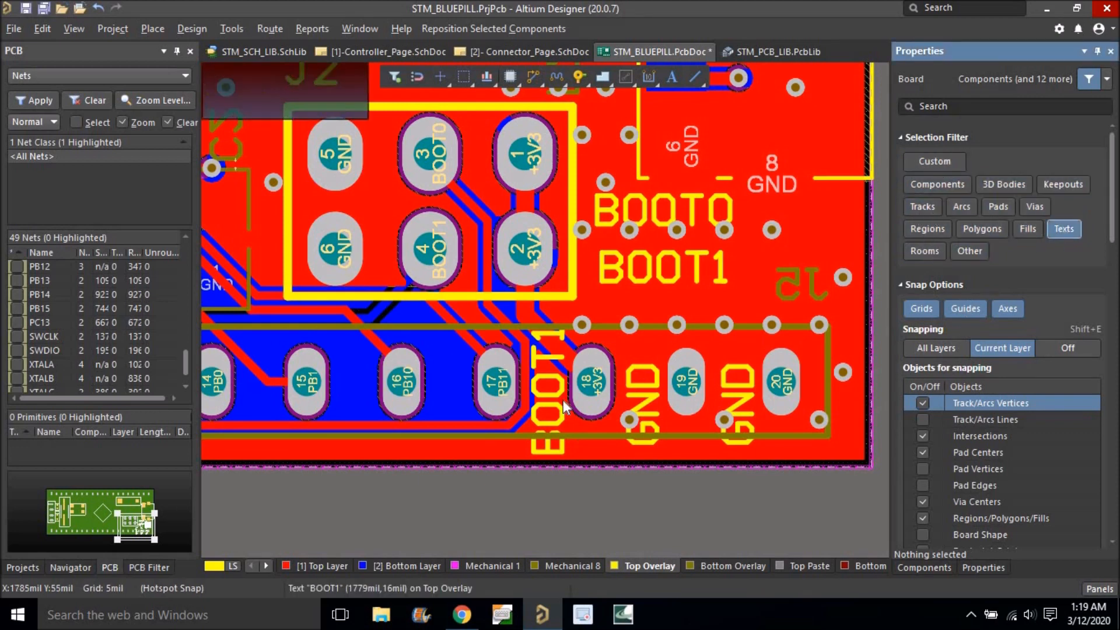
Change the vertical BOOT1 text between J5 pads 17 and 18 to +3V3.
left_click_drag(566, 454, 568, 453)
left_click(541, 397)
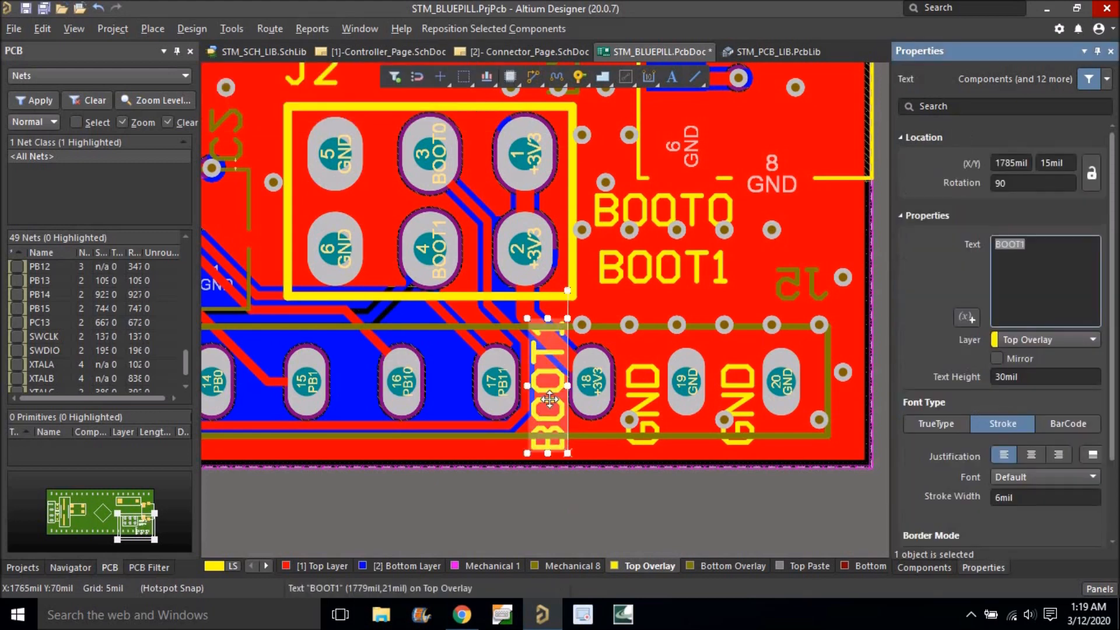
type("+3V3")
left_click(538, 509)
Paste two vertical BOOT1 copies between J5 pads 16 and 17 and between pads 15 and 16.
right_click_drag(515, 460, 548, 448)
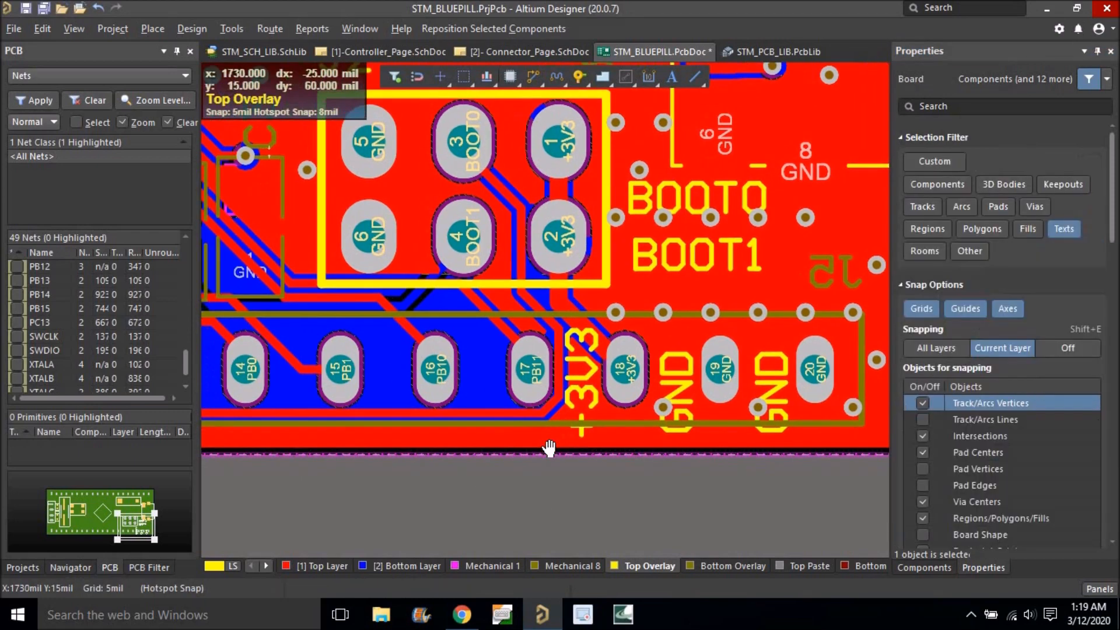
key("ctrl+v")
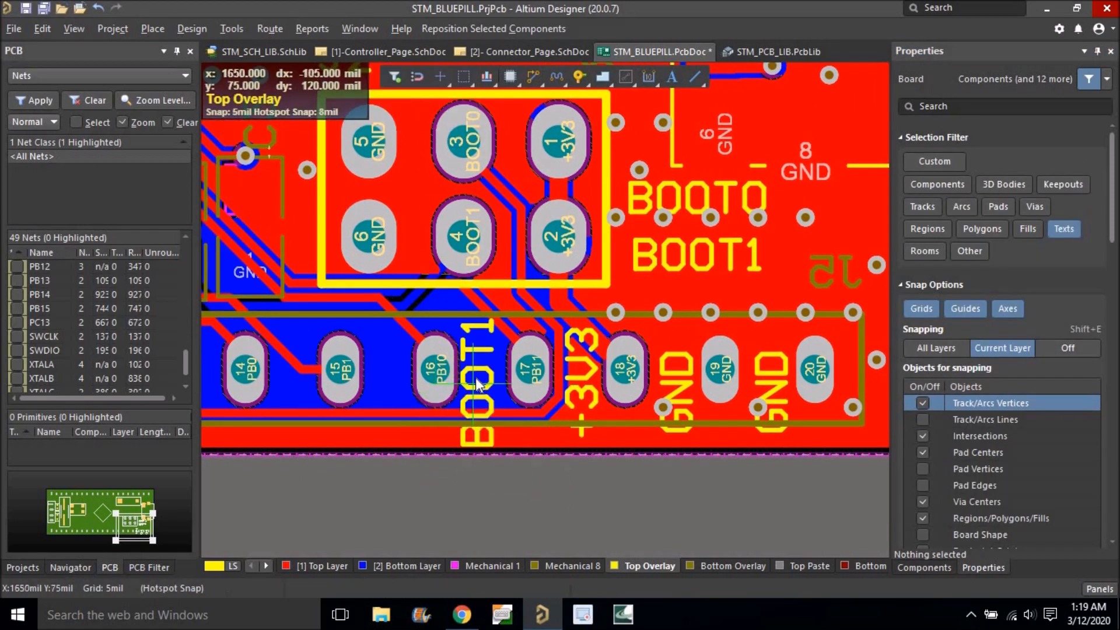
left_click(480, 373)
key("ctrl+v")
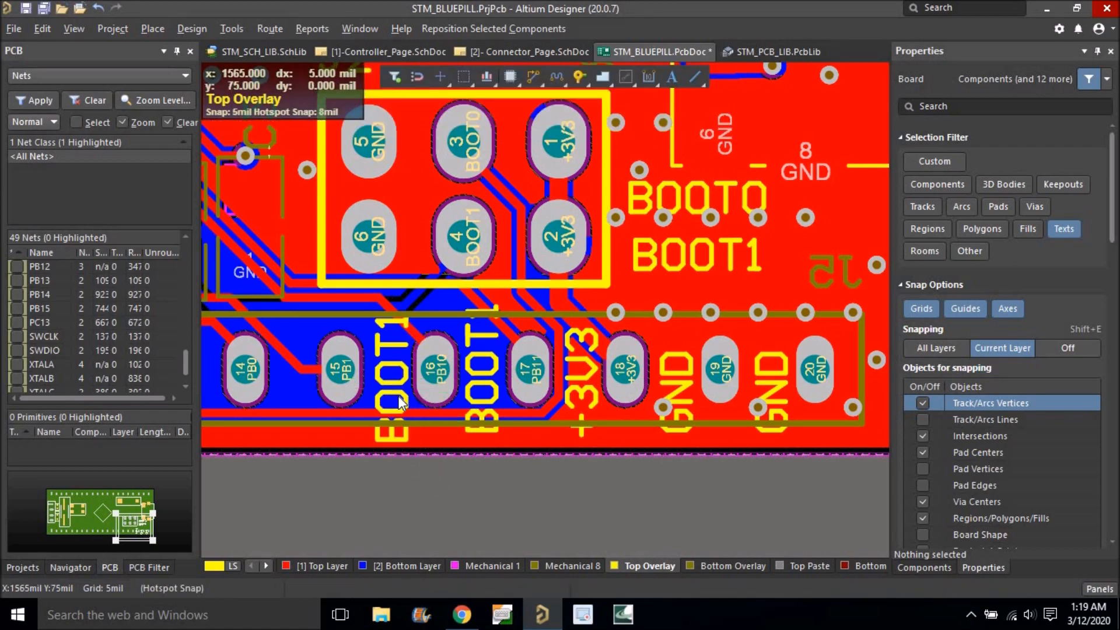
left_click(400, 402)
Copy the five vertical labels beside J5 pads 16 to 20 as one group, using the last GND text as reference point.
left_click(481, 399, "shift")
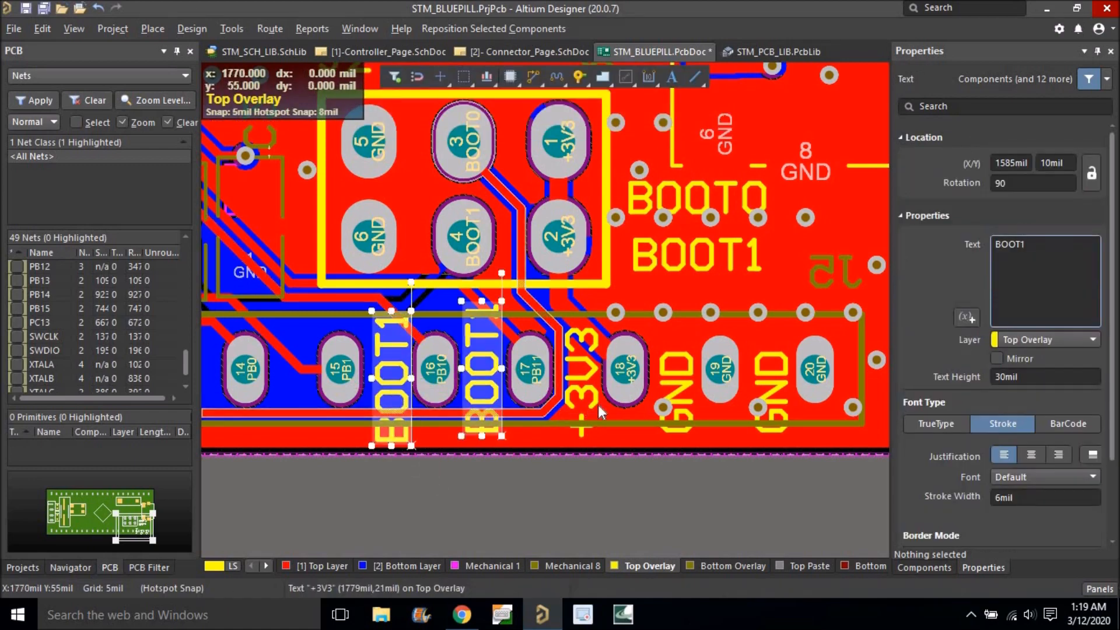
left_click(586, 401, "shift")
left_click(681, 408, "shift")
left_click(771, 408, "shift")
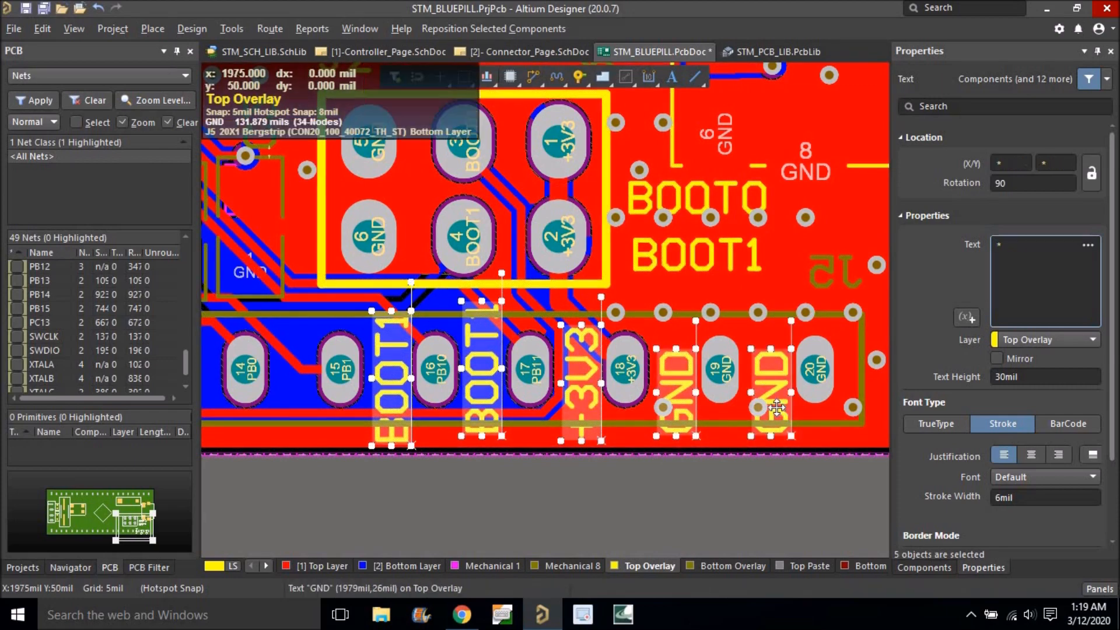
key("ctrl+c")
left_click(762, 407)
Paste the five-label group three times along J5, beside pads 11 to 15, 6 to 10 and 1 to 5.
scroll(773, 414, "down", 2, "ctrl")
left_click(591, 466)
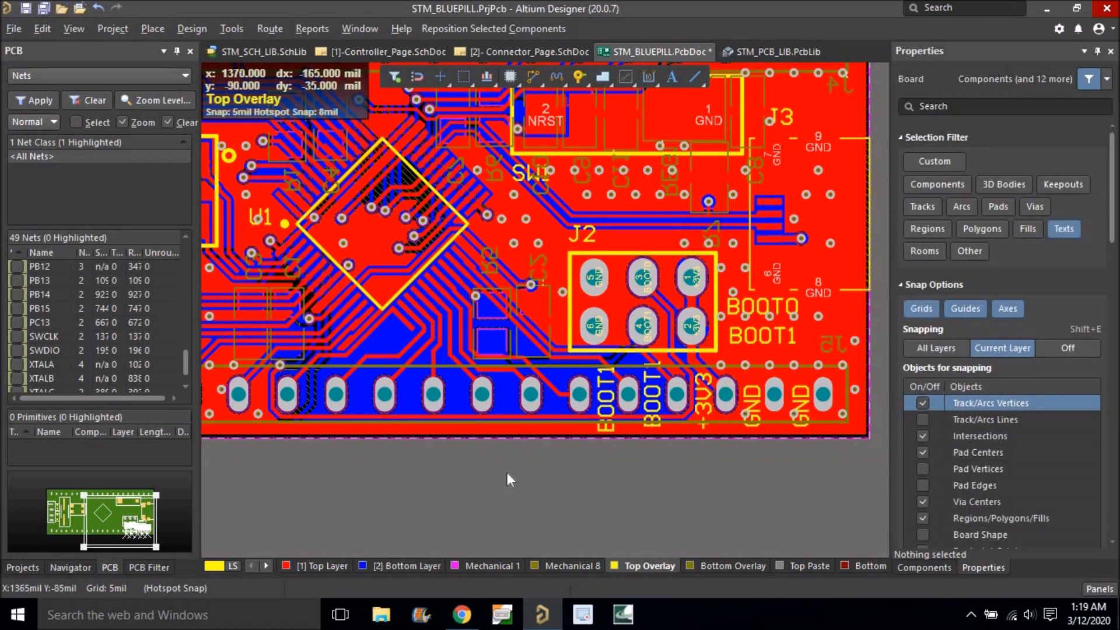
key("ctrl+v")
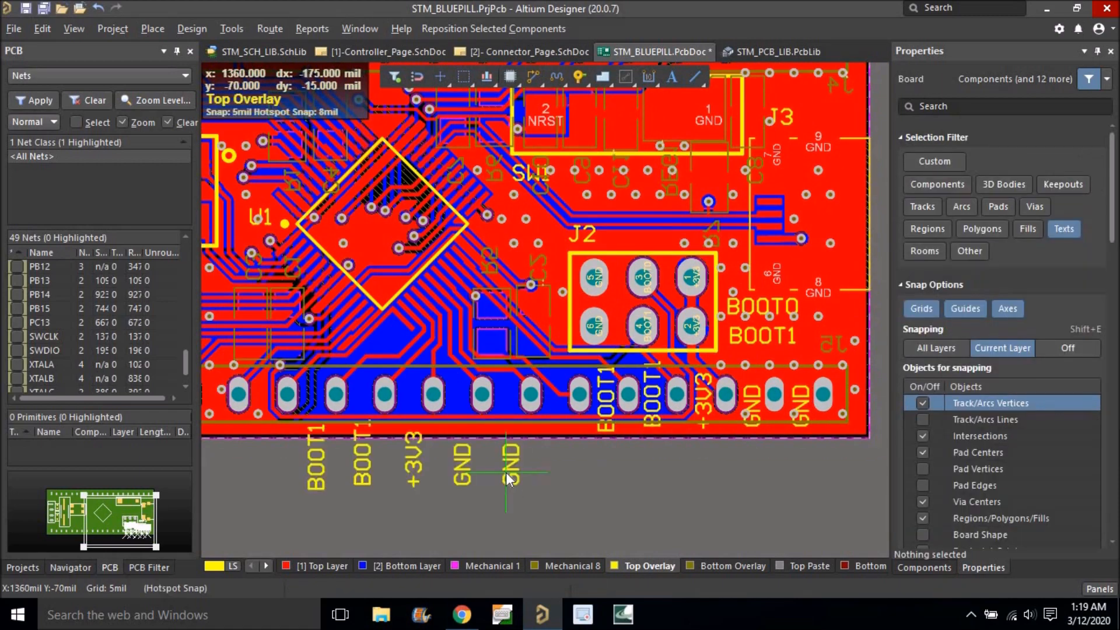
left_click(553, 406)
right_click_drag(531, 457, 747, 457)
scroll(736, 457, "down", 1, "ctrl")
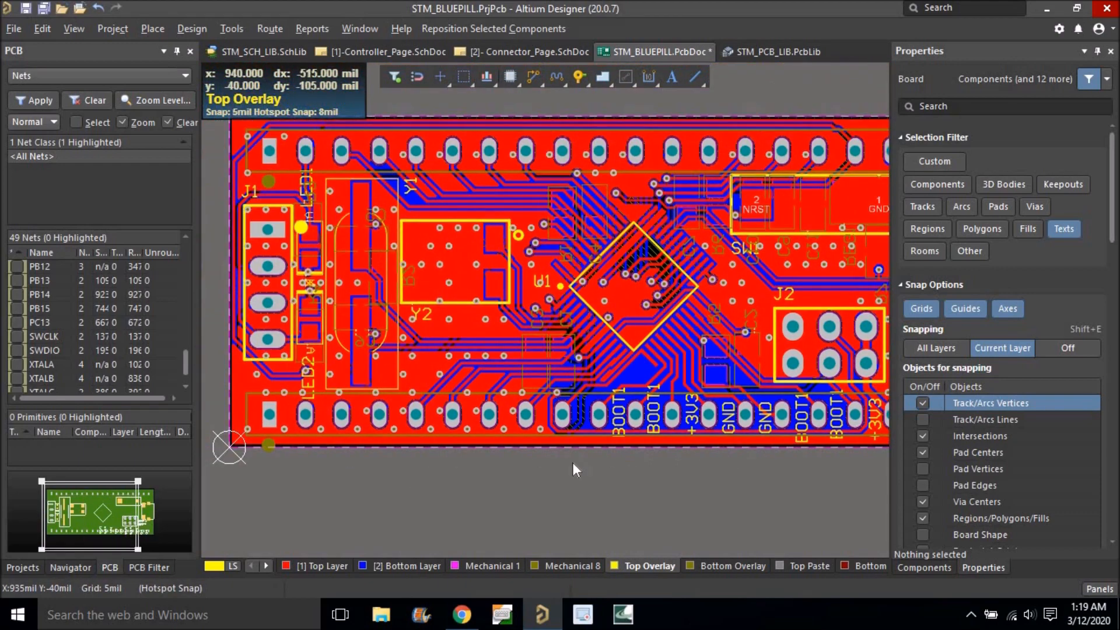
key("ctrl+v")
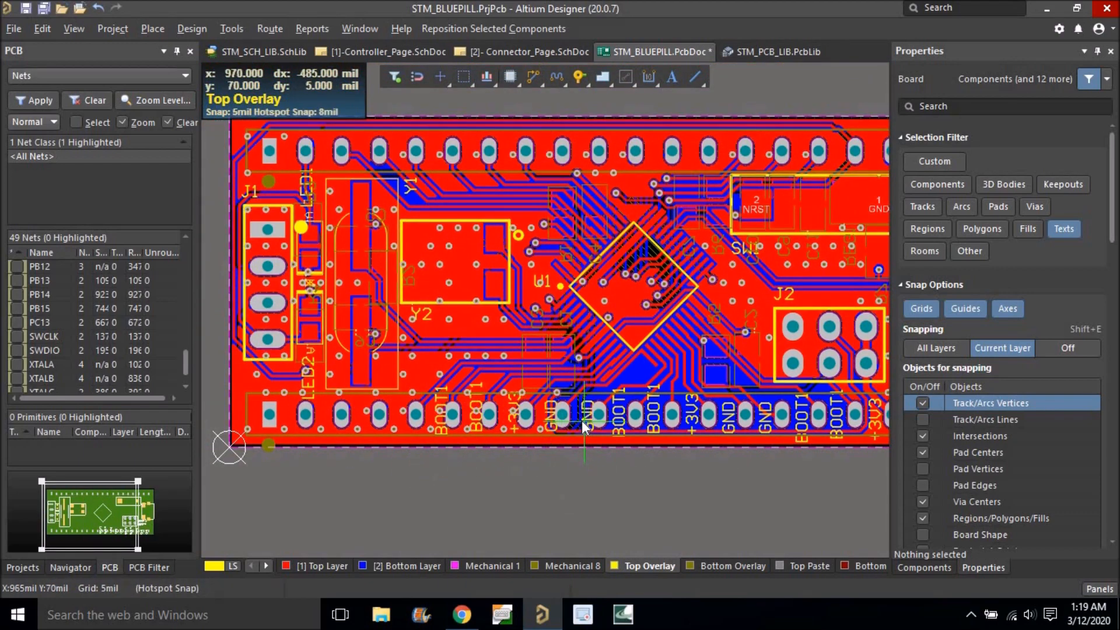
left_click(581, 425)
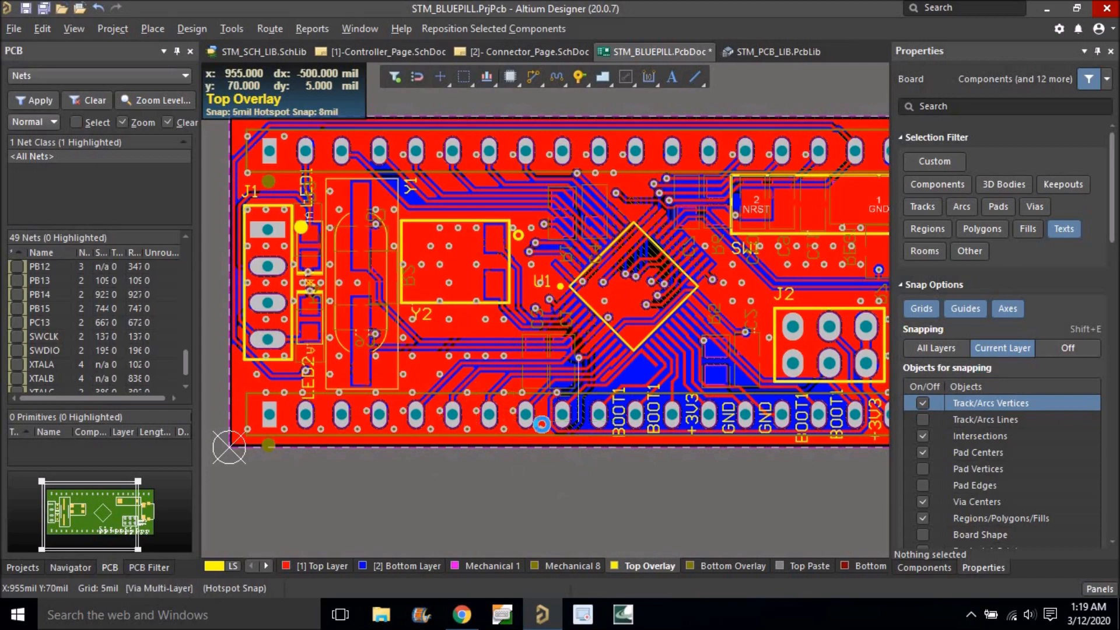
scroll(357, 424, "up", 1, "ctrl")
key("ctrl+v")
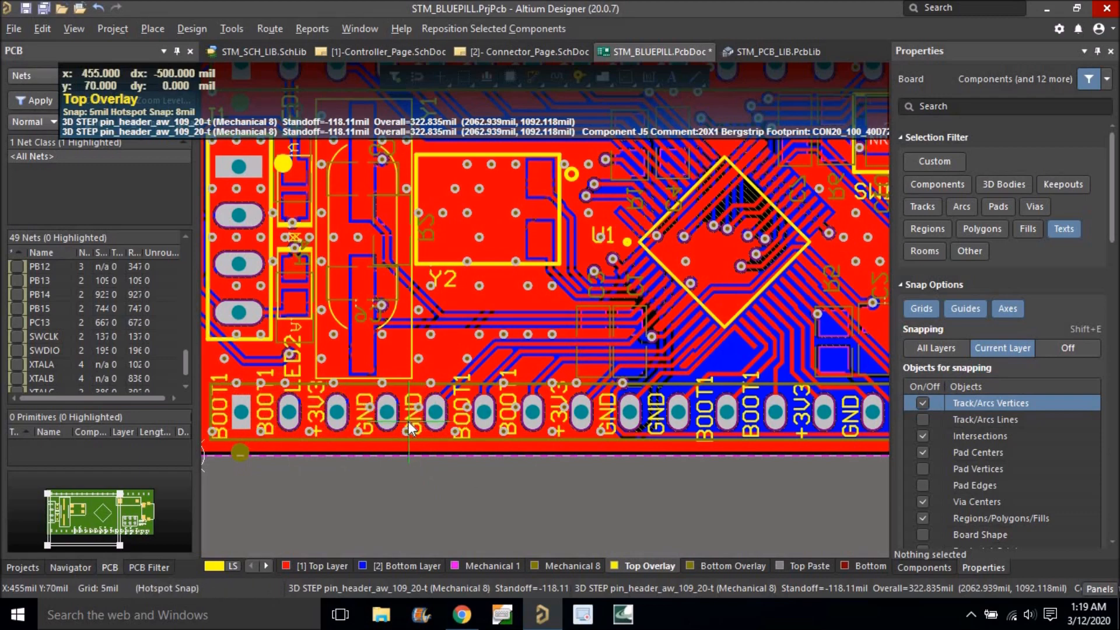
left_click(407, 421)
Paste the five-label group four times along header J4 to place a text beside each of its pads.
scroll(524, 404, "down", 2, "ctrl")
right_click_drag(383, 390, 354, 468)
scroll(355, 317, "up", 1, "ctrl")
key("ctrl+v")
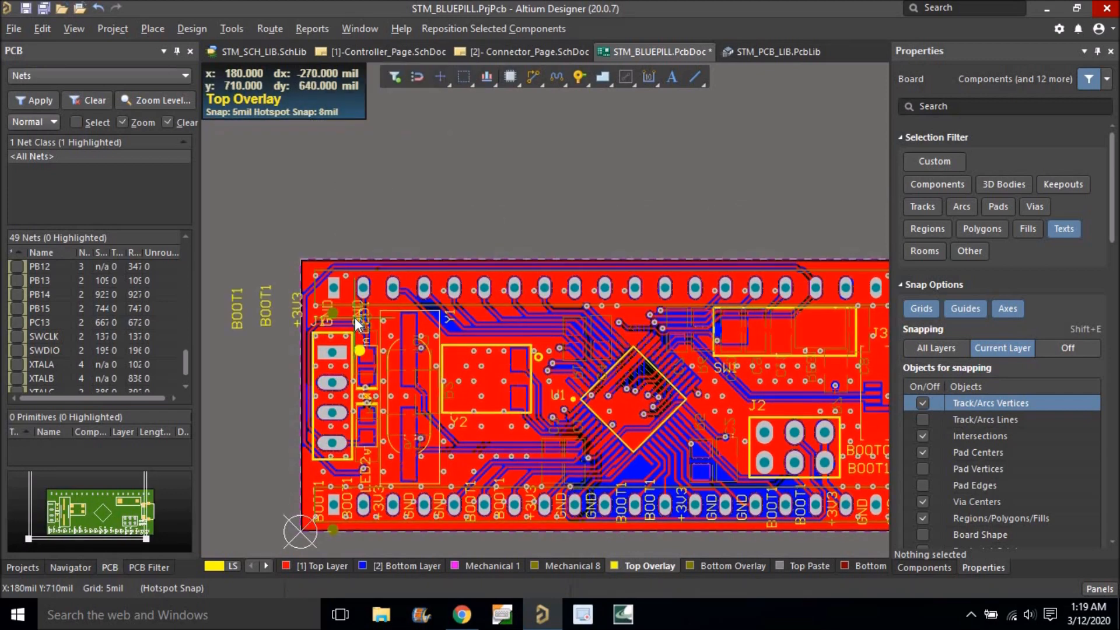
left_click(436, 294)
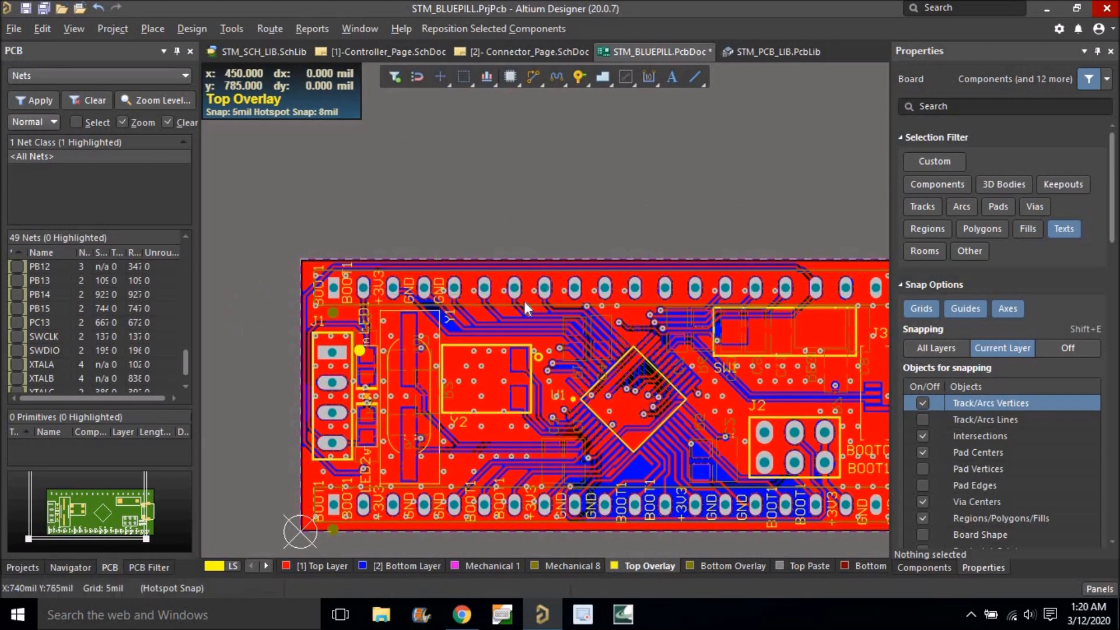
left_click(587, 296)
right_click_drag(572, 296, 442, 299)
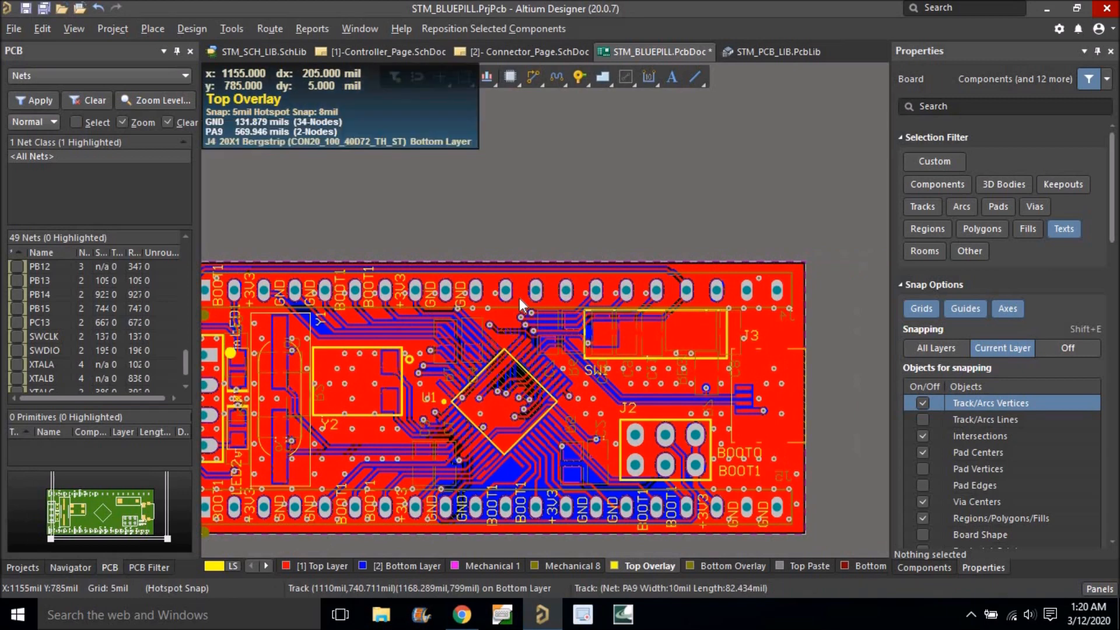
key("ctrl+v")
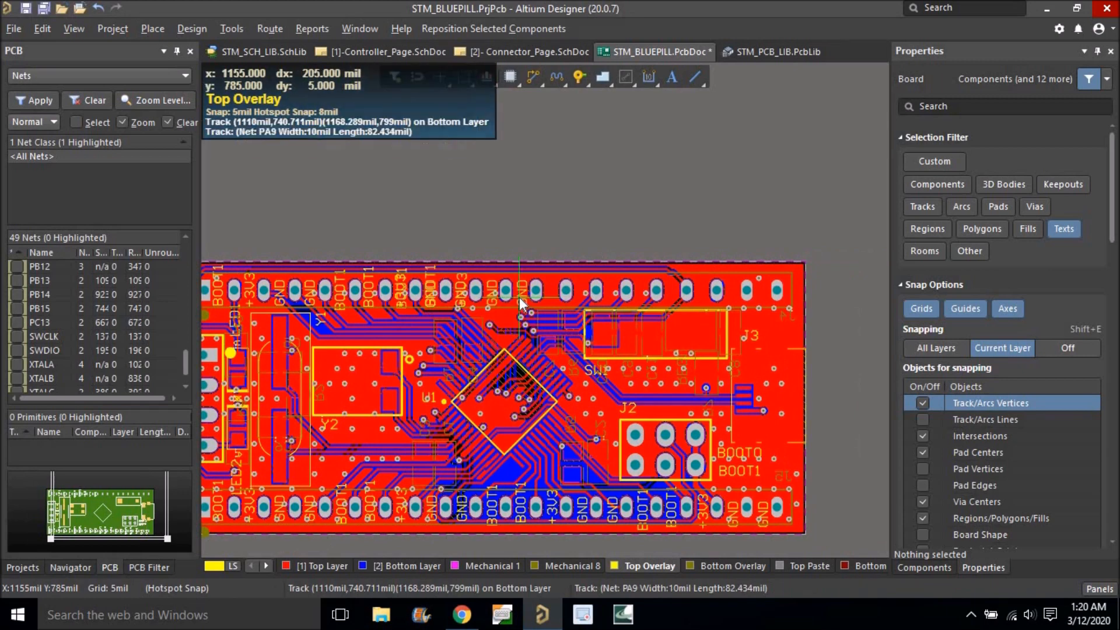
left_click(610, 302)
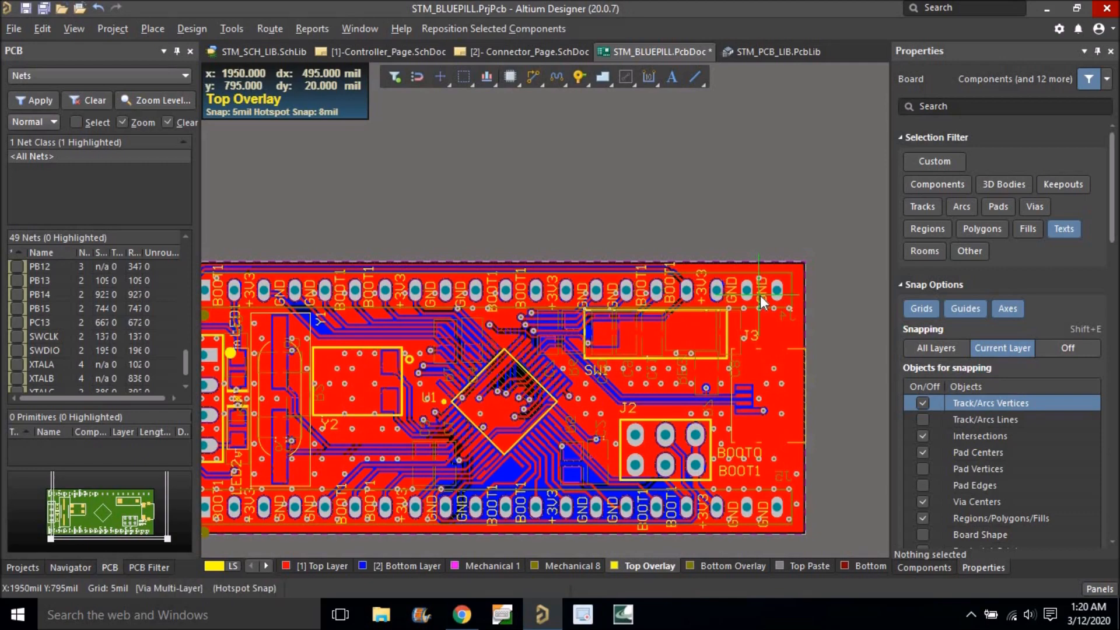
Change the BOOT1 text between J5 pads 16 and 17 to PB11.
scroll(682, 545, "up", 3, "ctrl")
scroll(694, 515, "up", 2, "ctrl")
right_click_drag(683, 512, 662, 395)
right_click_drag(569, 338, 433, 361)
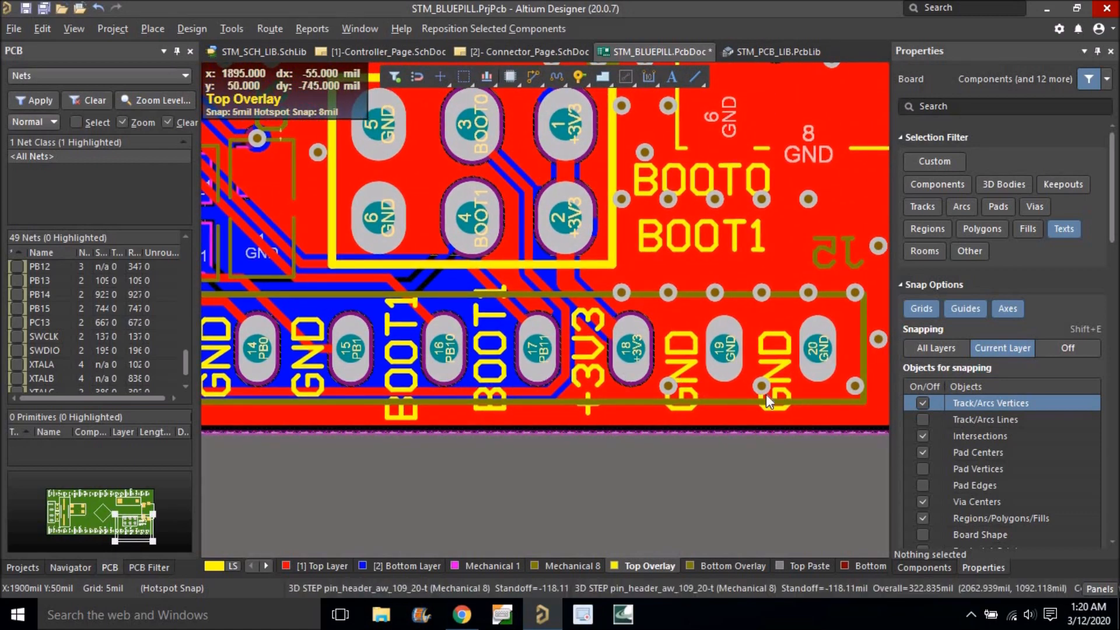
right_click_drag(587, 371, 671, 383)
left_click(580, 374)
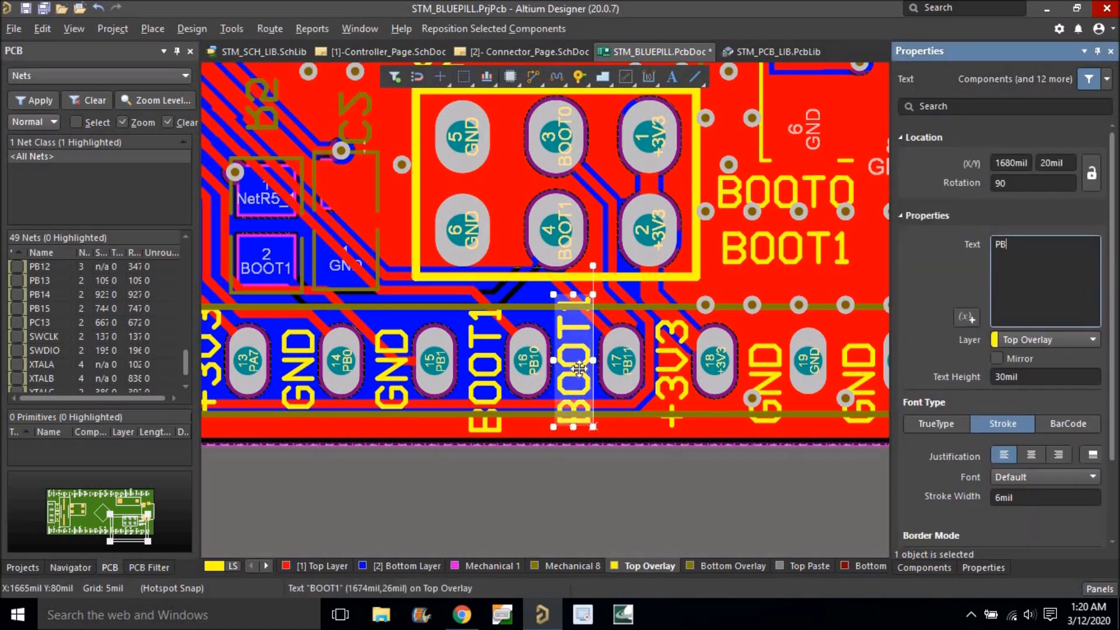
key("Return")
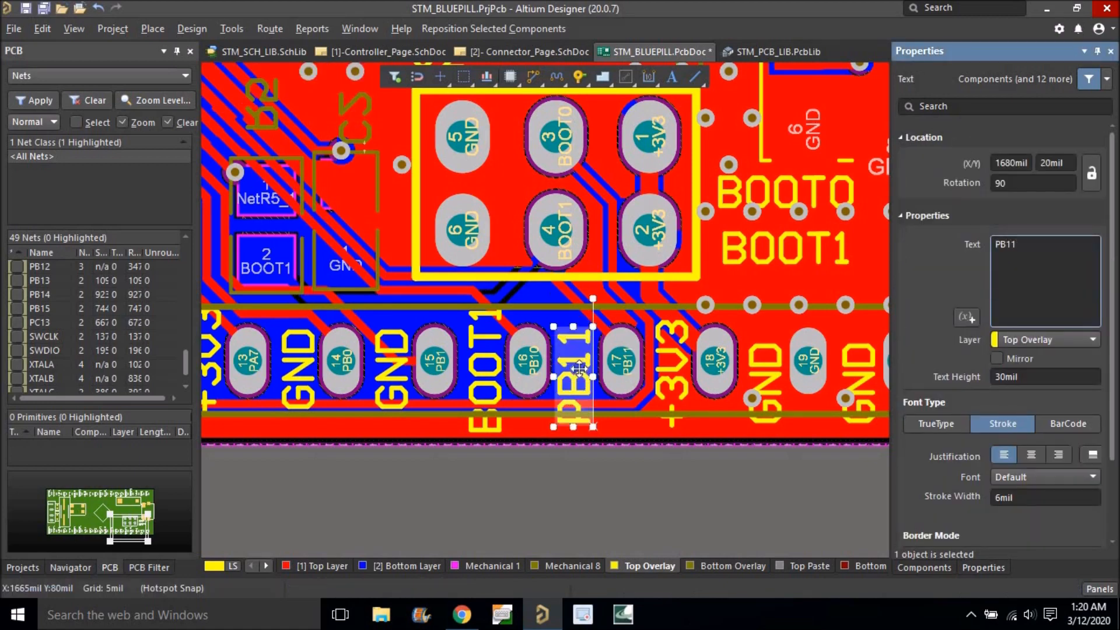
Change the text beside J5 pad 16 to PB10 and the text beside pad 15 to PB1.
left_click(481, 388)
type("PB10")
key("Return")
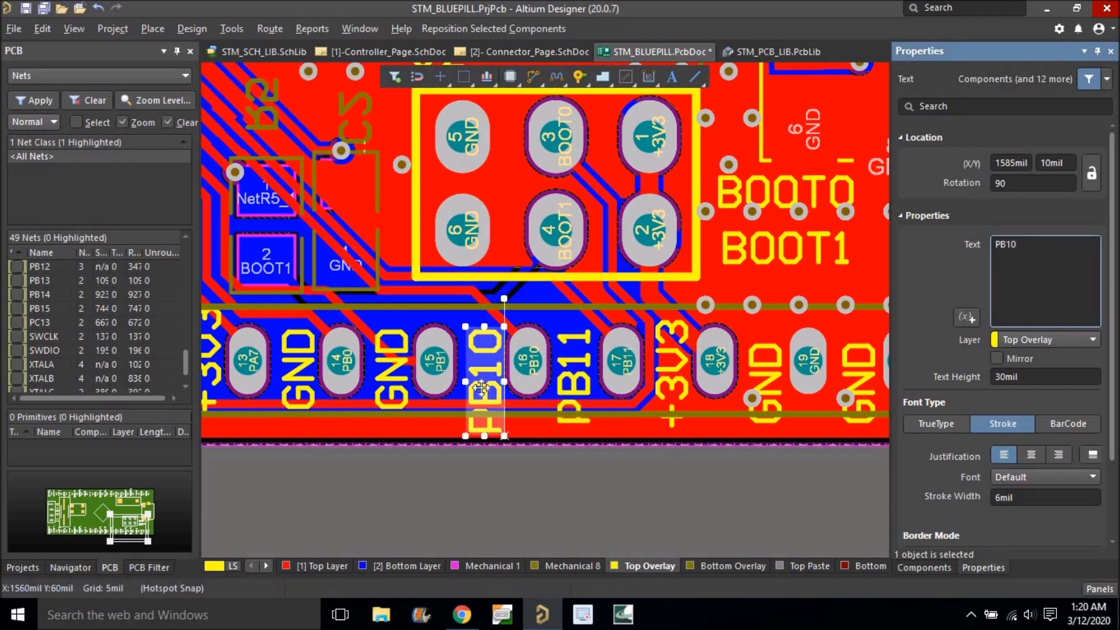
left_click(390, 373)
key("Return")
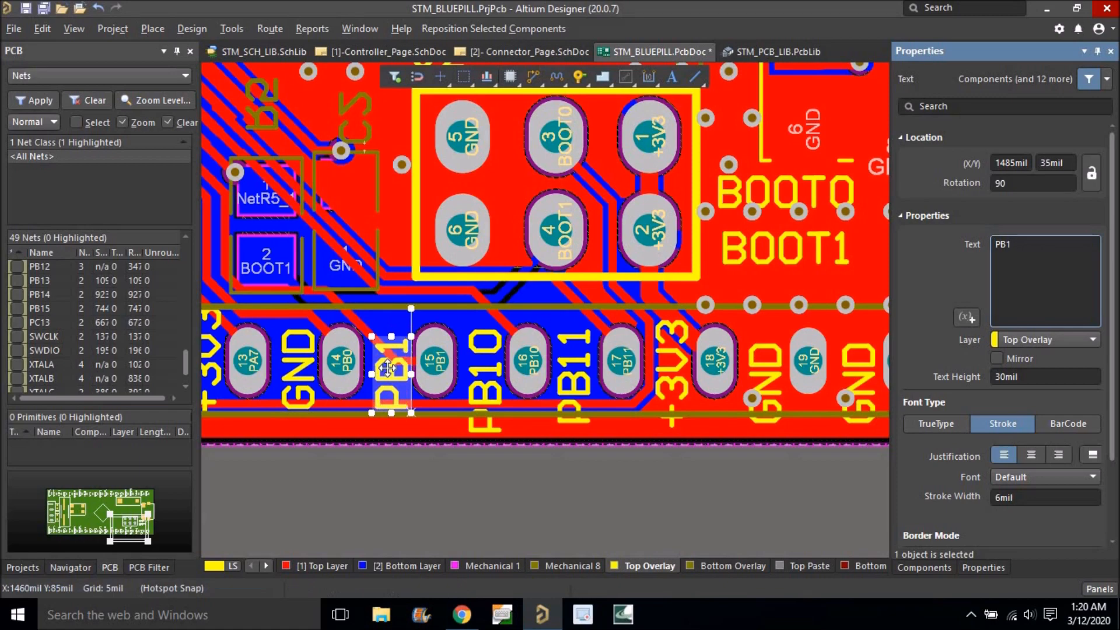
Change the text beside J5 pad 14 to PB0 and the text beside pad 13 to PA7.
scroll(387, 368, "down", 2, "ctrl")
right_click_drag(348, 384, 550, 391)
scroll(549, 390, "up", 2, "ctrl")
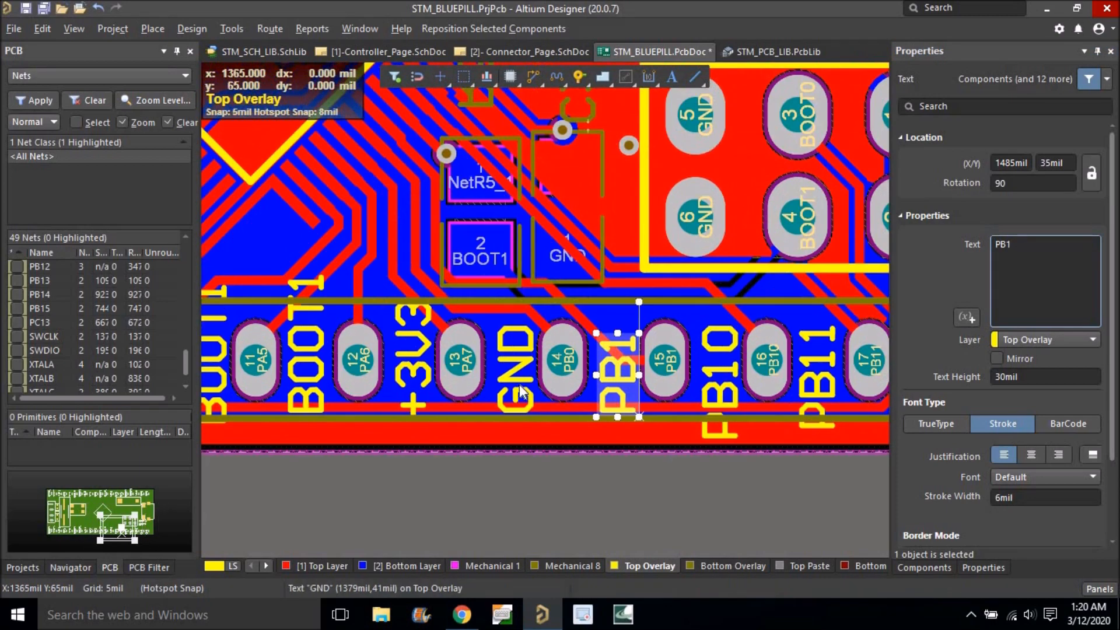
left_click(520, 388)
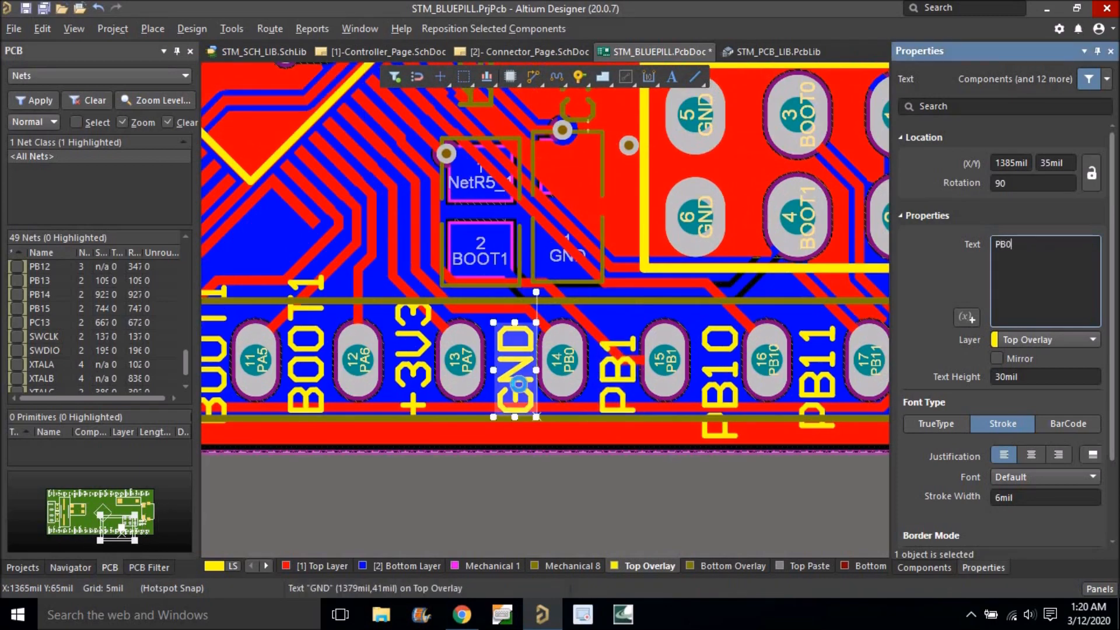
key("Return")
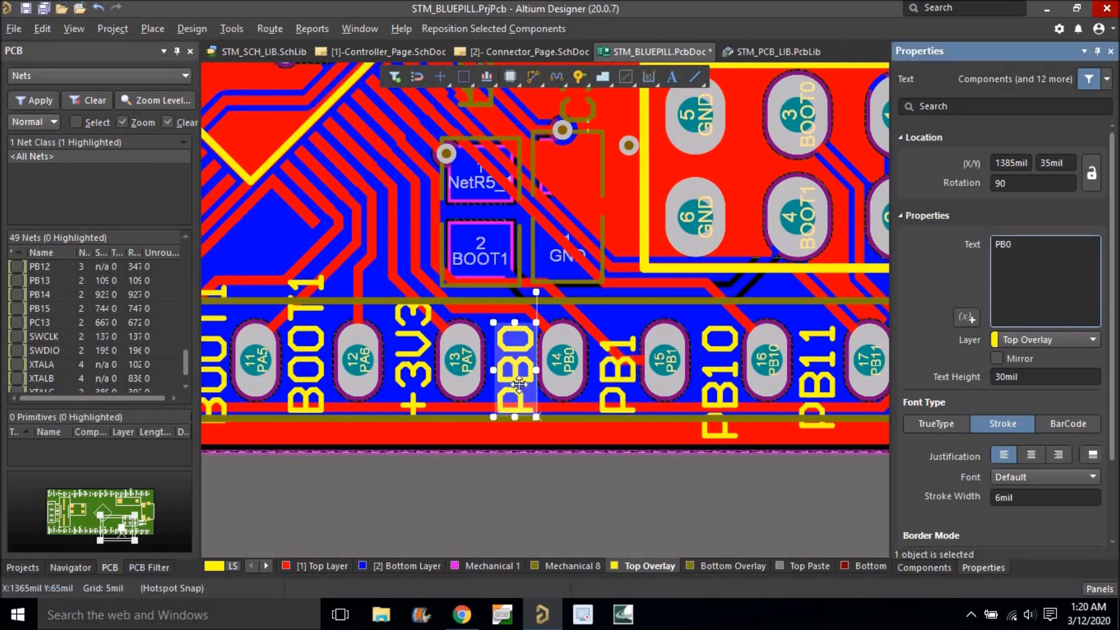
left_click(417, 403)
type("PA7")
key("Return")
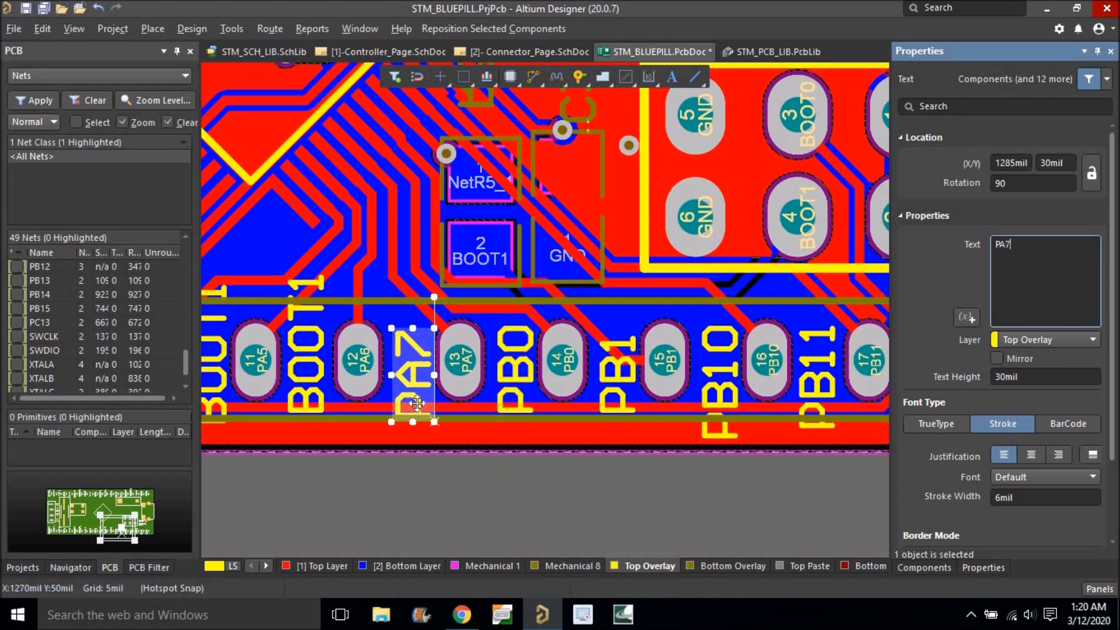
Change the text beside J5 pad 12 to PA6 and the text beside pad 11 to PA5.
left_click(303, 396)
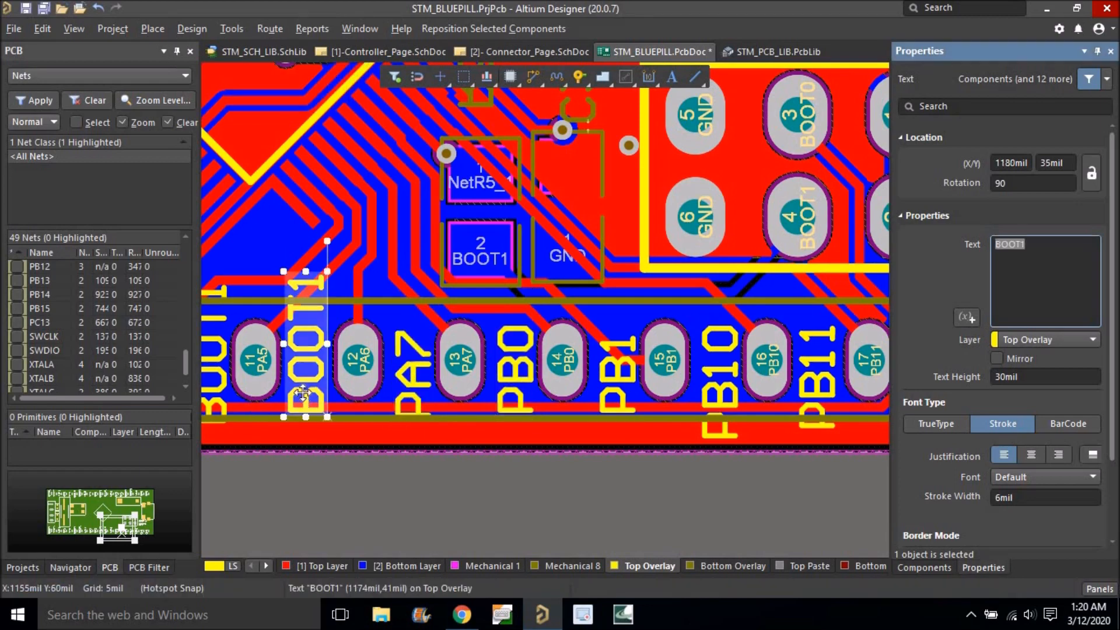
key("Return")
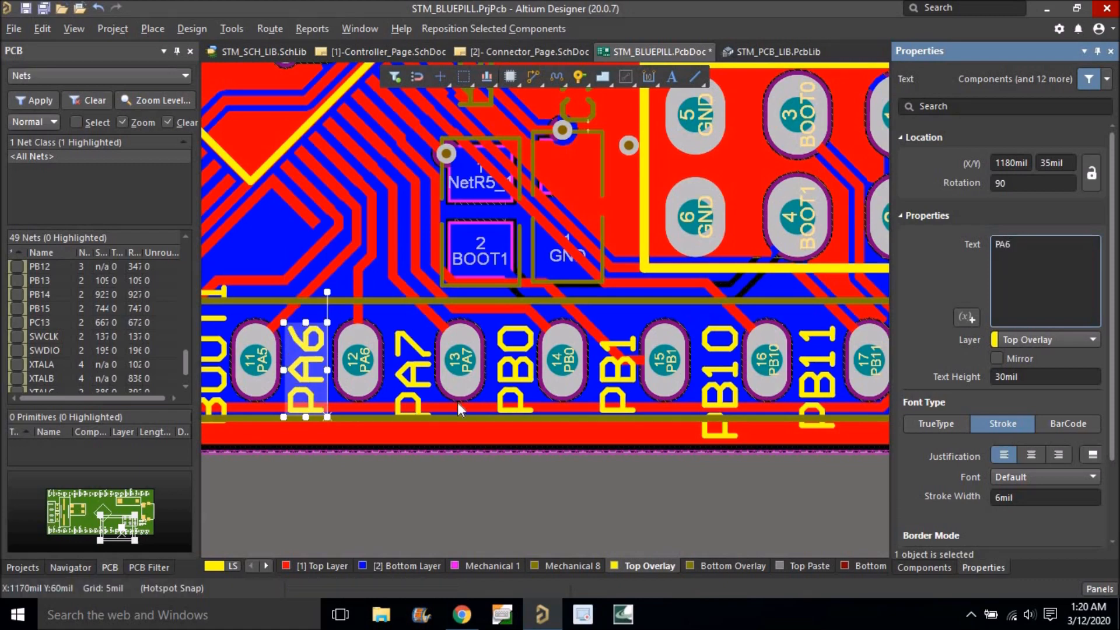
scroll(390, 419, "down", 2, "ctrl")
scroll(389, 418, "up", 4, "ctrl")
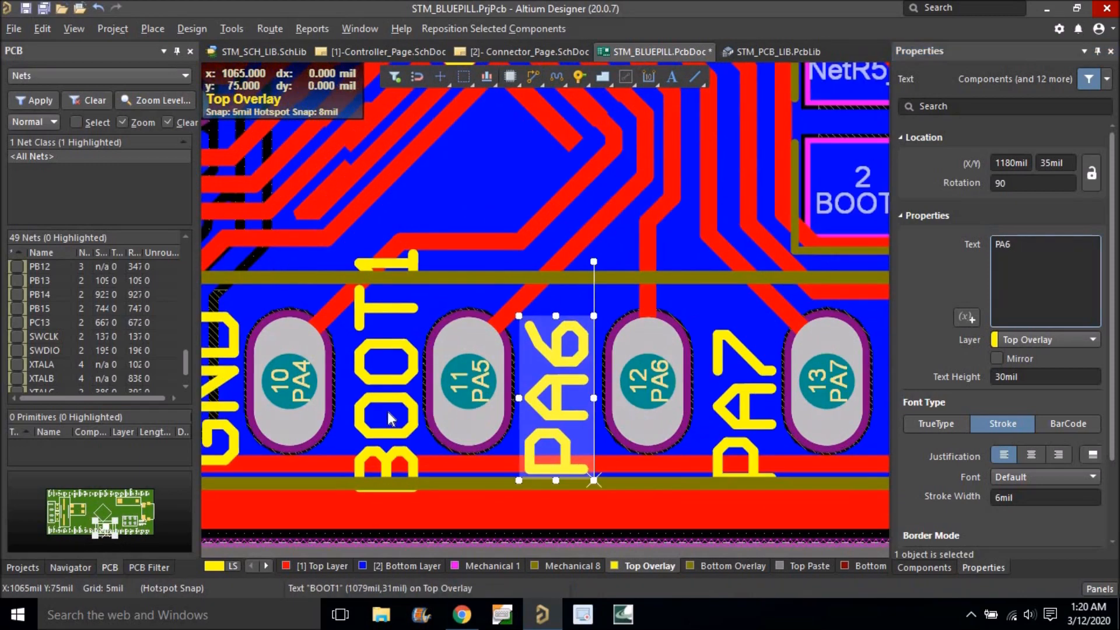
left_click(388, 414)
type("PA")
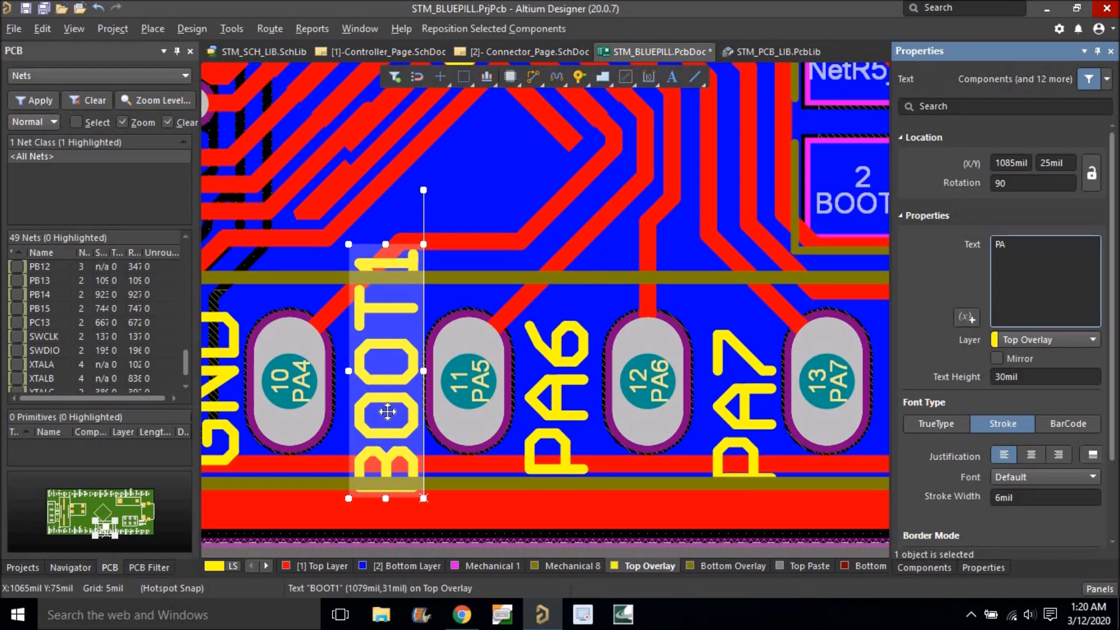
type("5")
key("Return")
Change the text beside J5 pad 10 to PA4 and the text beside pad 9 to PA3.
scroll(647, 411, "down", 3, "ctrl")
scroll(559, 410, "up", 3, "ctrl")
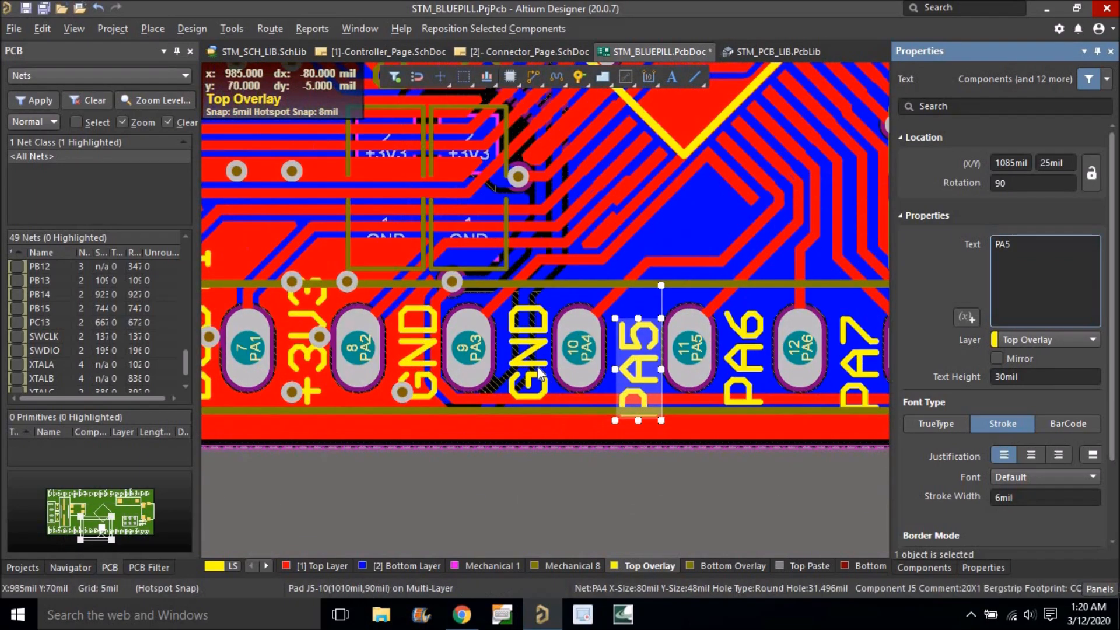
left_click(535, 367)
scroll(534, 366, "up", 2, "ctrl")
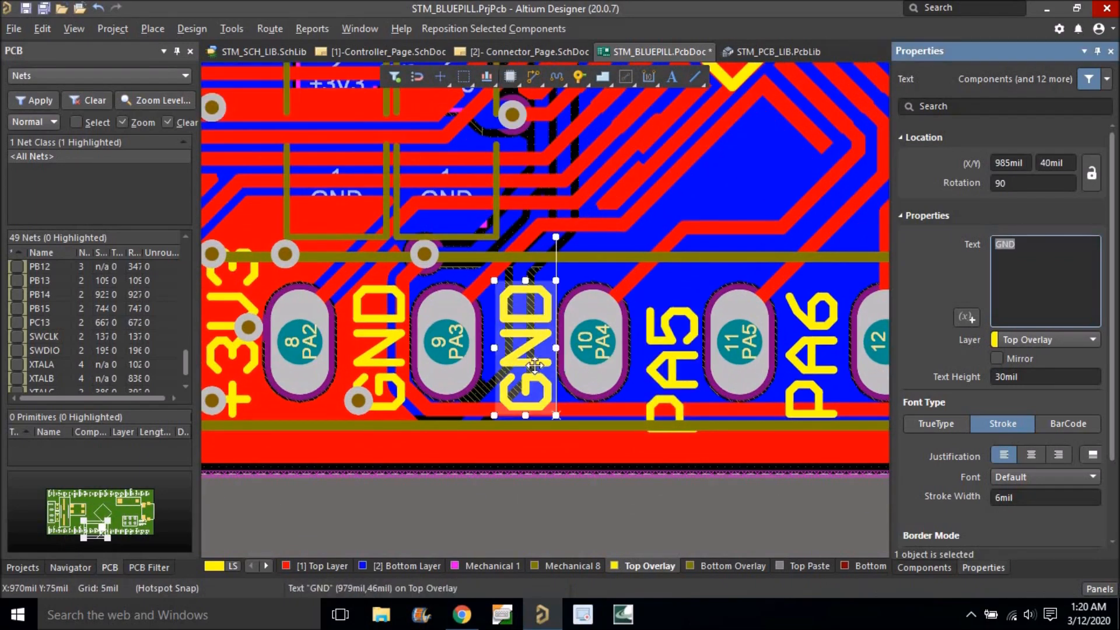
type("PA4")
key("Return")
scroll(489, 359, "down", 3, "ctrl")
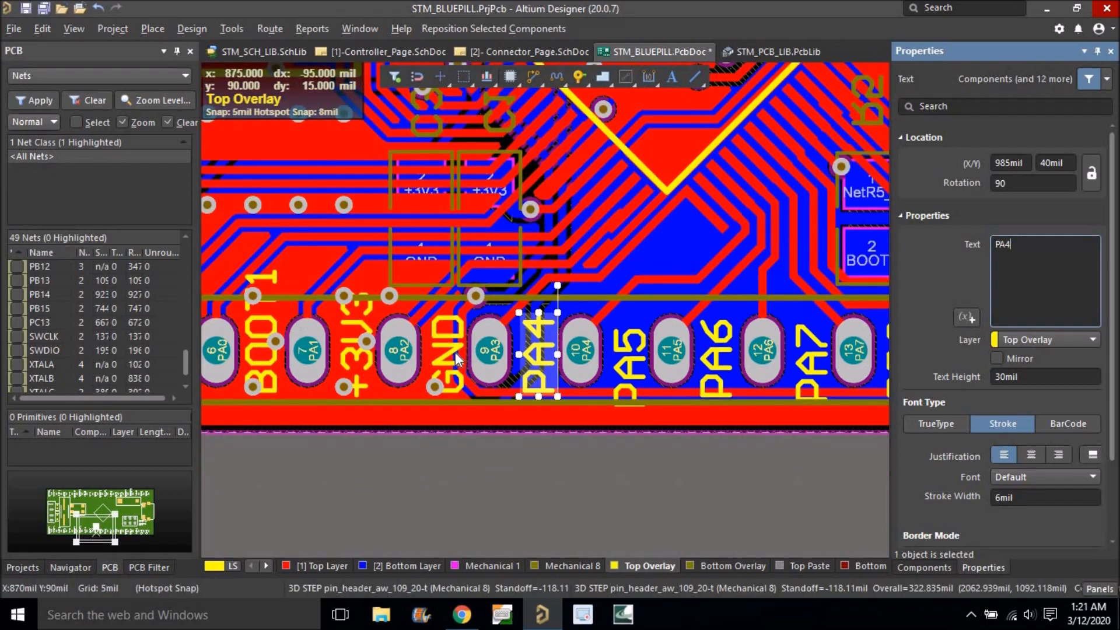
scroll(443, 356, "up", 3, "ctrl")
left_click(443, 355)
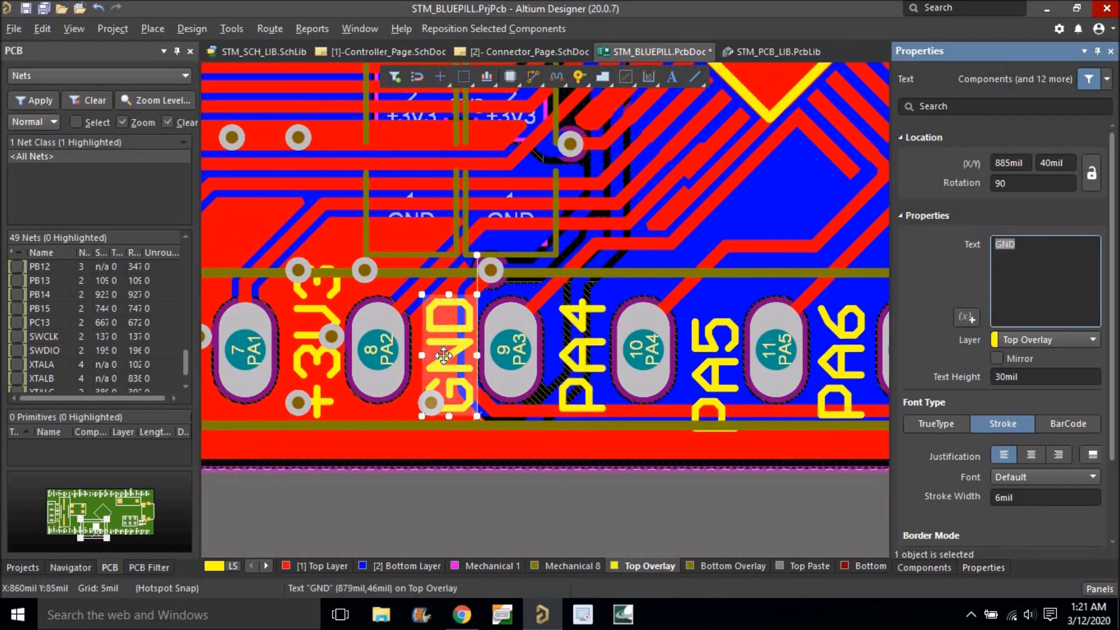
key("Return")
Change the text beside J5 pad 8 to PA2 and the text beside pad 7 to PA1.
scroll(440, 376, "down", 3, "ctrl")
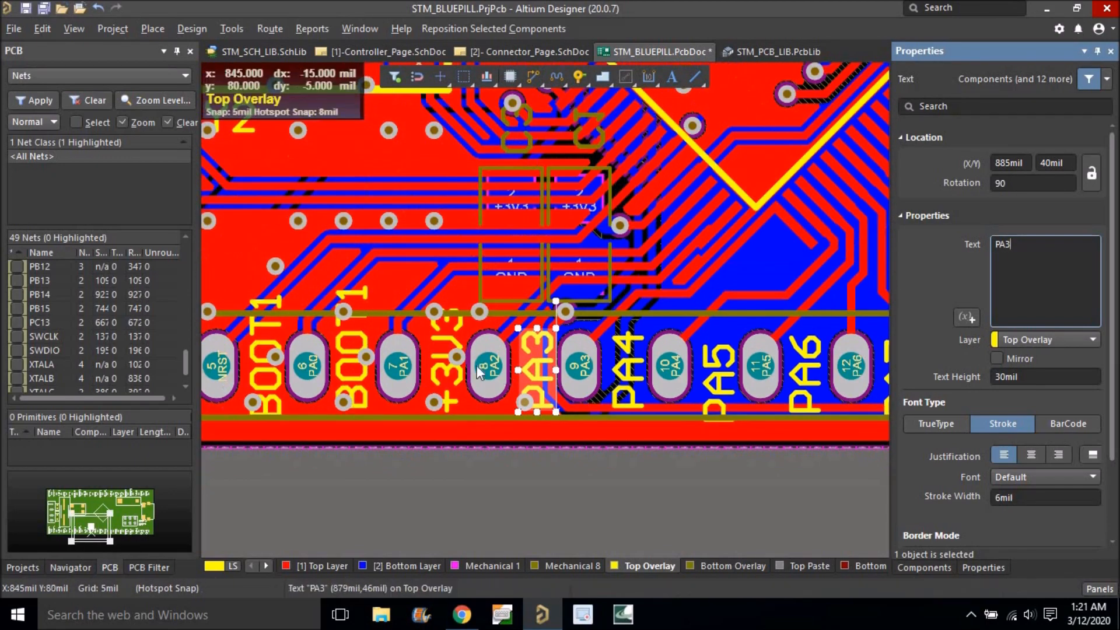
scroll(440, 376, "up", 3, "ctrl")
left_click(440, 375)
type("PA2")
key("Return")
scroll(461, 397, "down", 3, "ctrl")
scroll(489, 417, "up", 3, "ctrl")
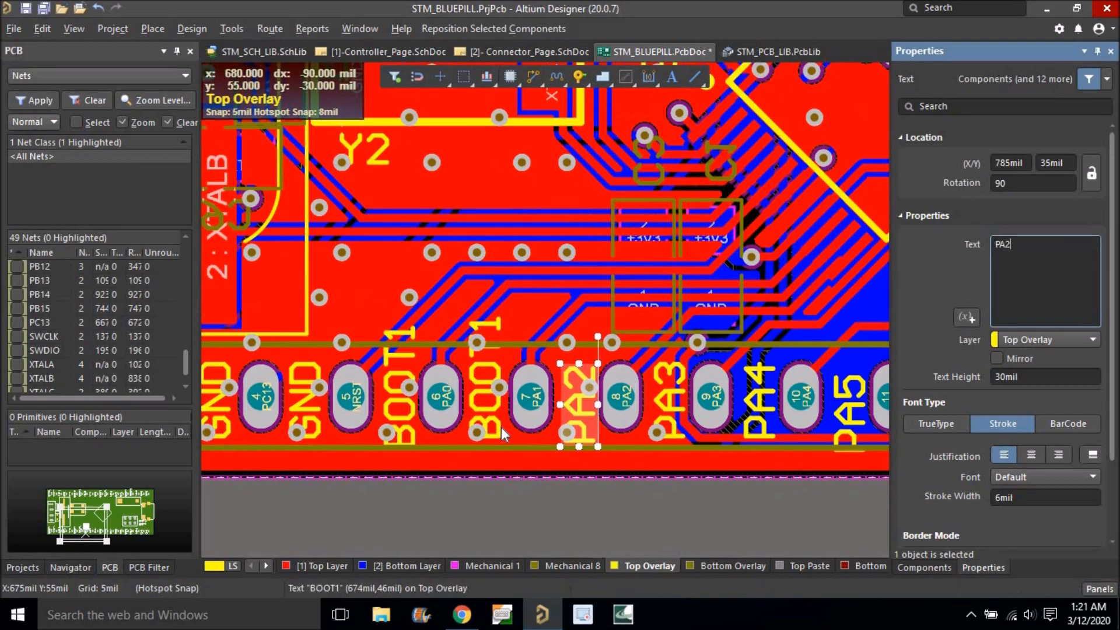
left_click(481, 412)
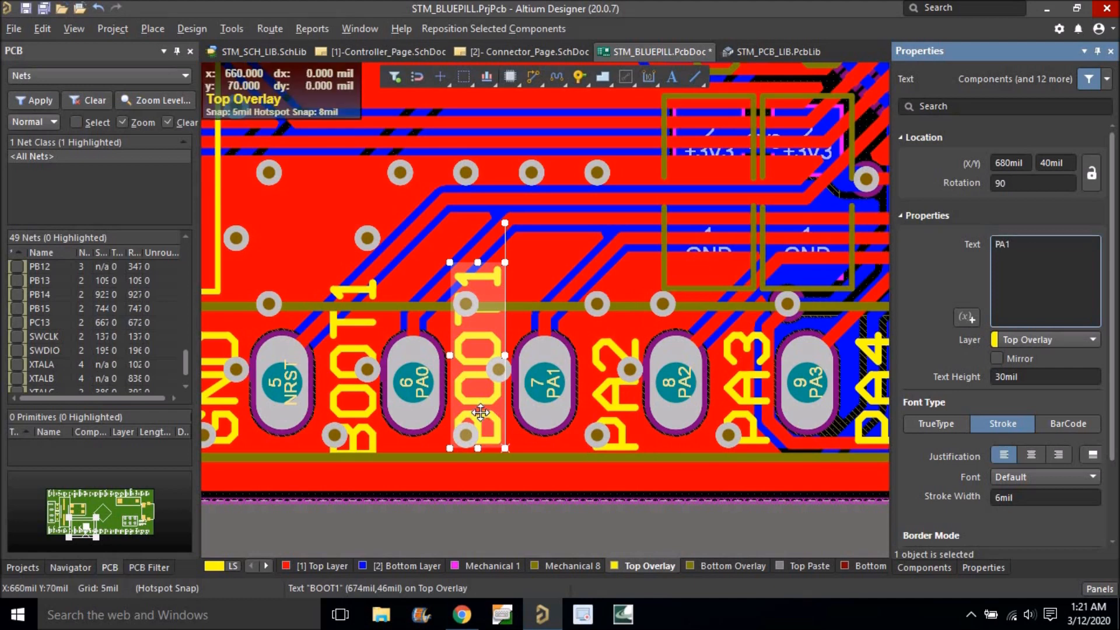
key("Return")
Change the text beside J5 pad 6 to PA0 and the text beside pad 5 to NRST.
left_click(346, 409)
key("Return")
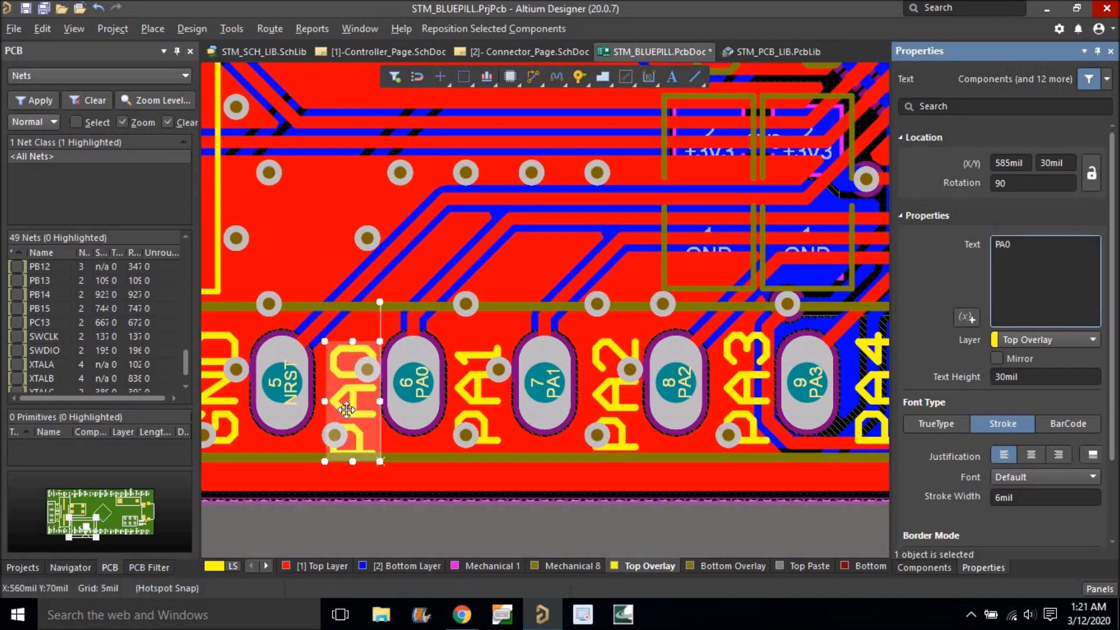
scroll(604, 328, "down", 5, "ctrl")
scroll(438, 360, "up", 3, "ctrl")
scroll(436, 359, "up", 2, "ctrl")
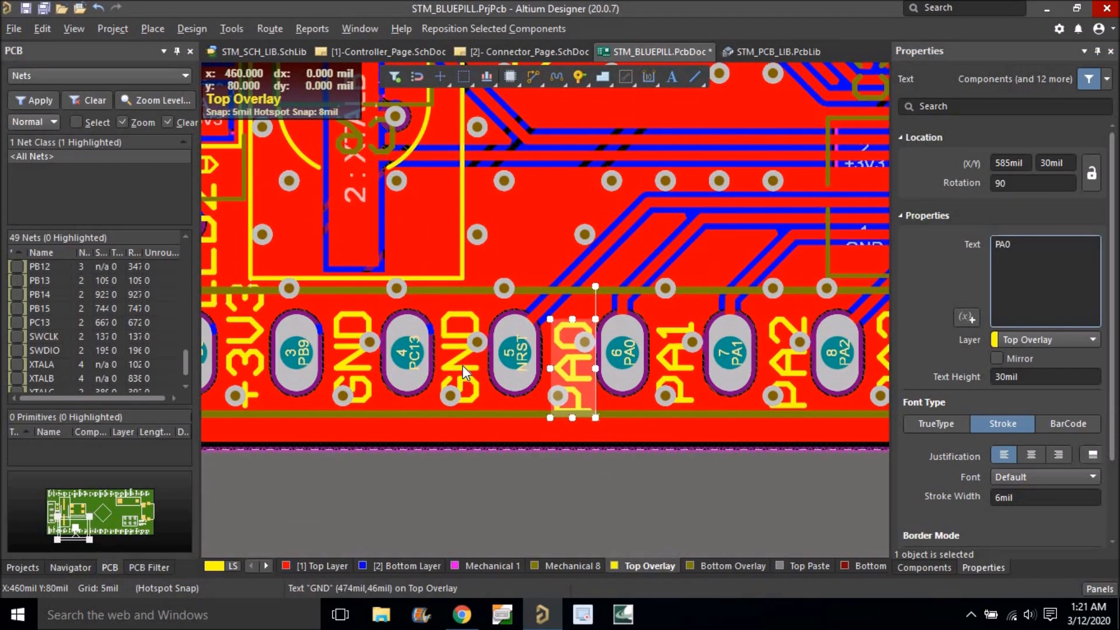
left_click(456, 363)
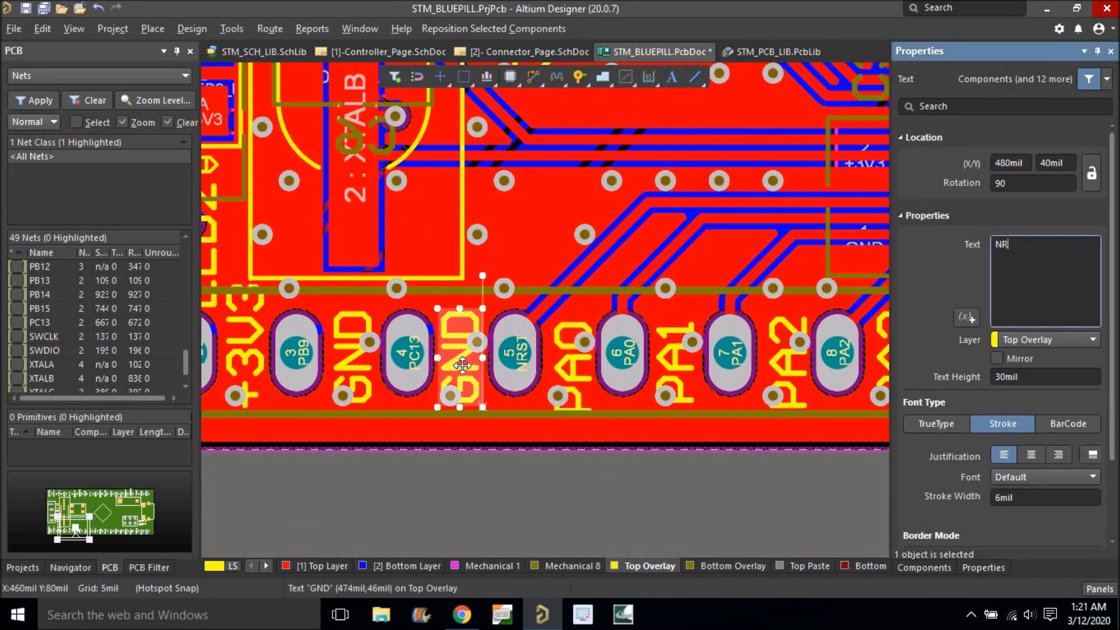
type("NRST")
key("Return")
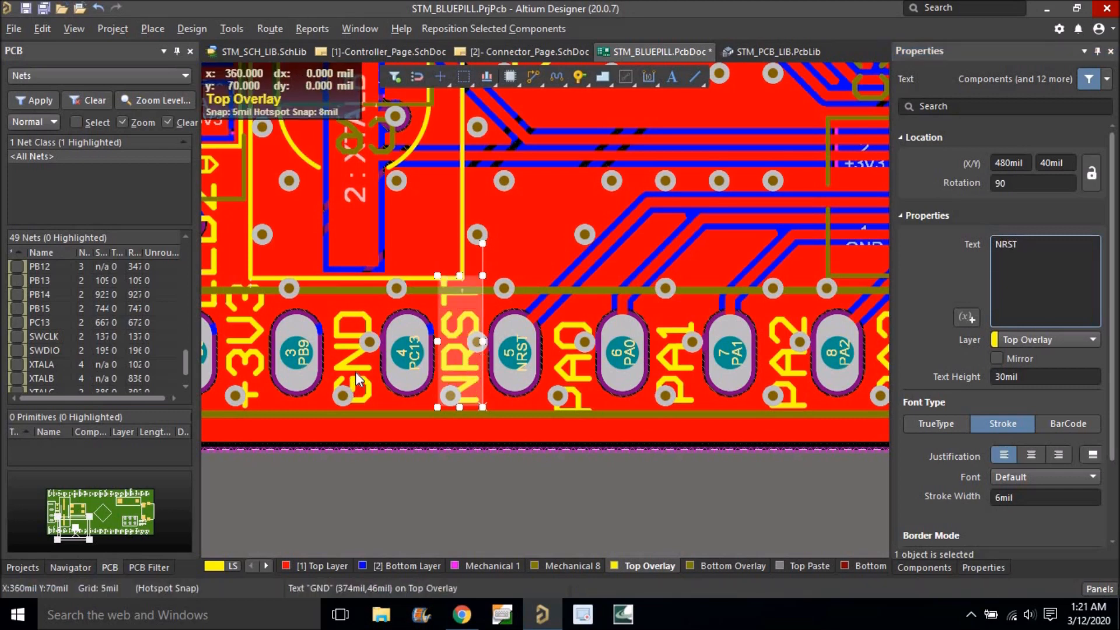
Change the text beside J5 pad 4 to PC13 and the text beside pad 3 to PB9.
left_click(355, 373)
type("PC1")
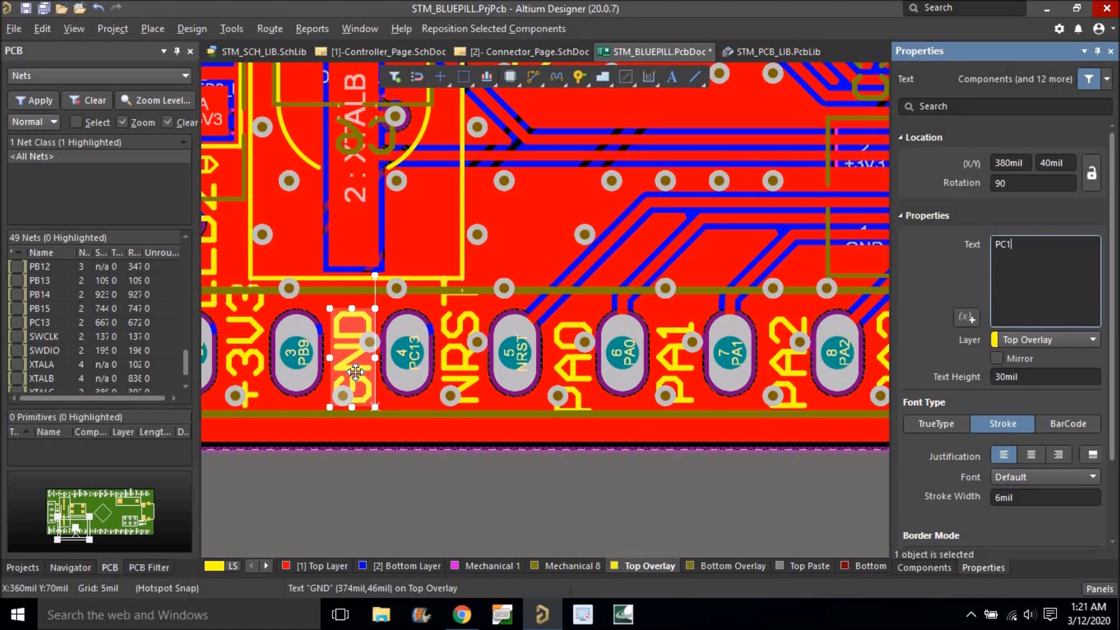
type("3")
key("Return")
scroll(532, 334, "down", 4, "ctrl")
scroll(376, 358, "up", 4, "ctrl")
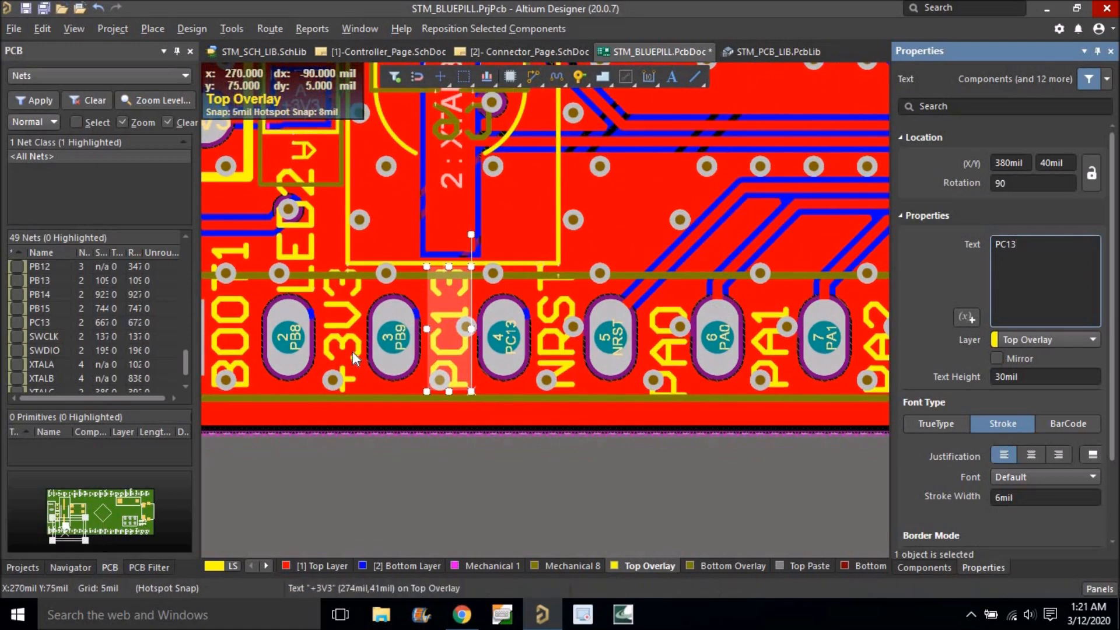
left_click(351, 349)
type("PB9")
key("Return")
Change the text beside J5 pad 2 to PB8 and the text beside pad 1 to GND.
scroll(351, 349, "down", 4, "ctrl")
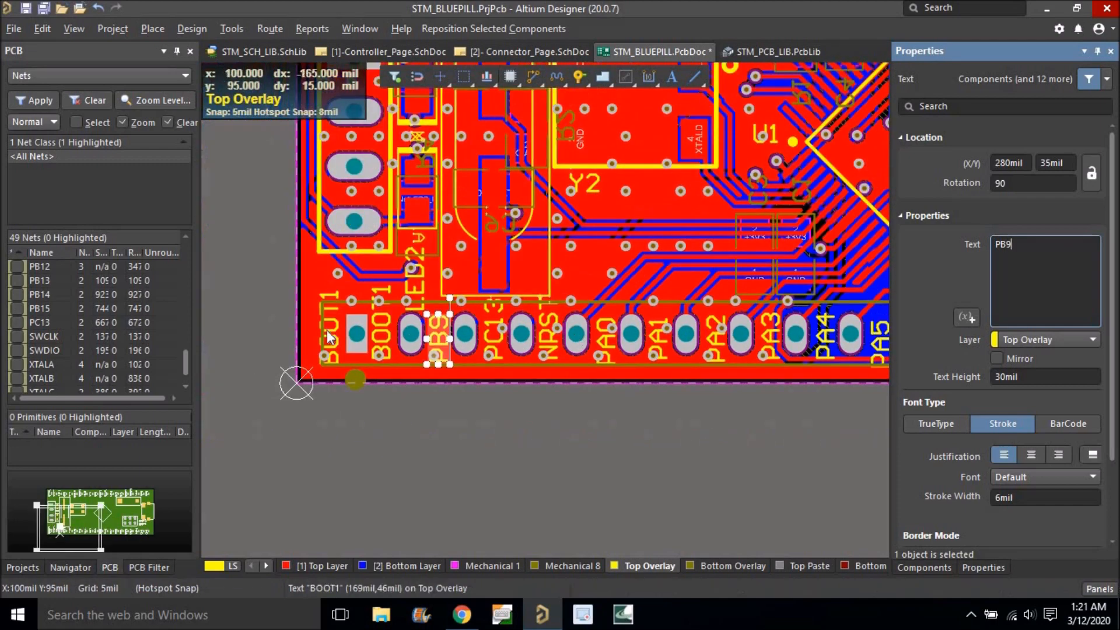
scroll(326, 330, "up", 4, "ctrl")
left_click(411, 344)
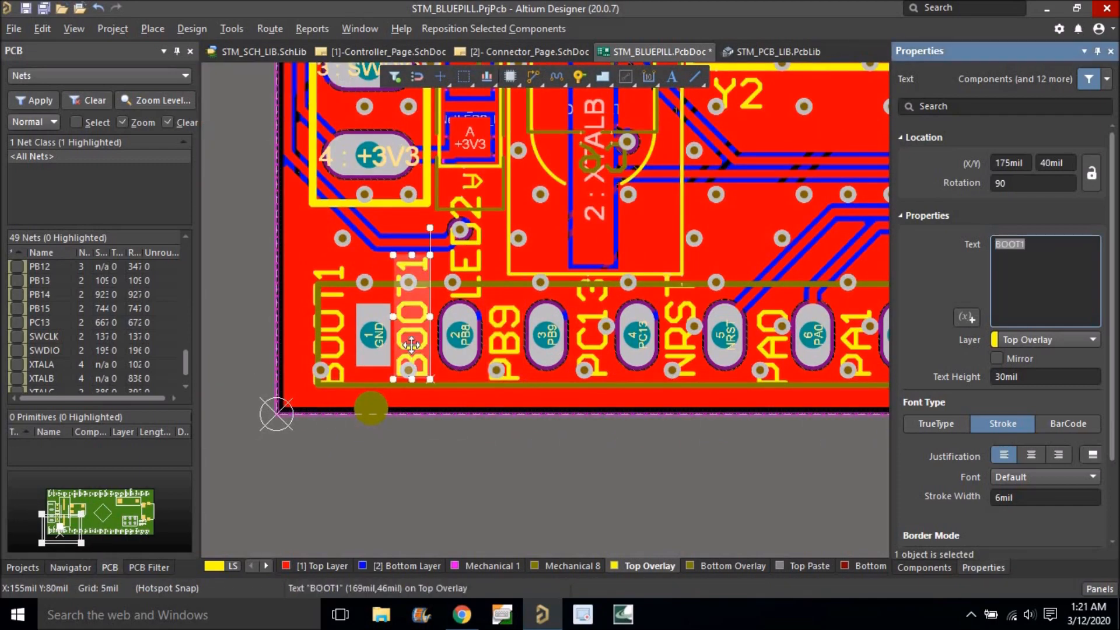
type("PB8")
key("Return")
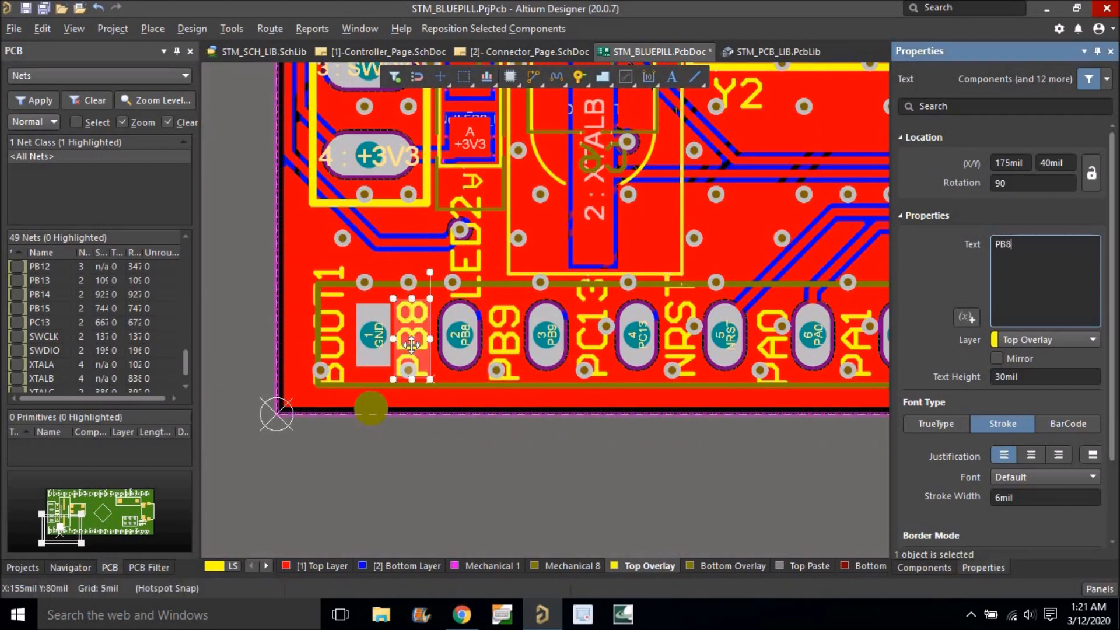
left_click(330, 340)
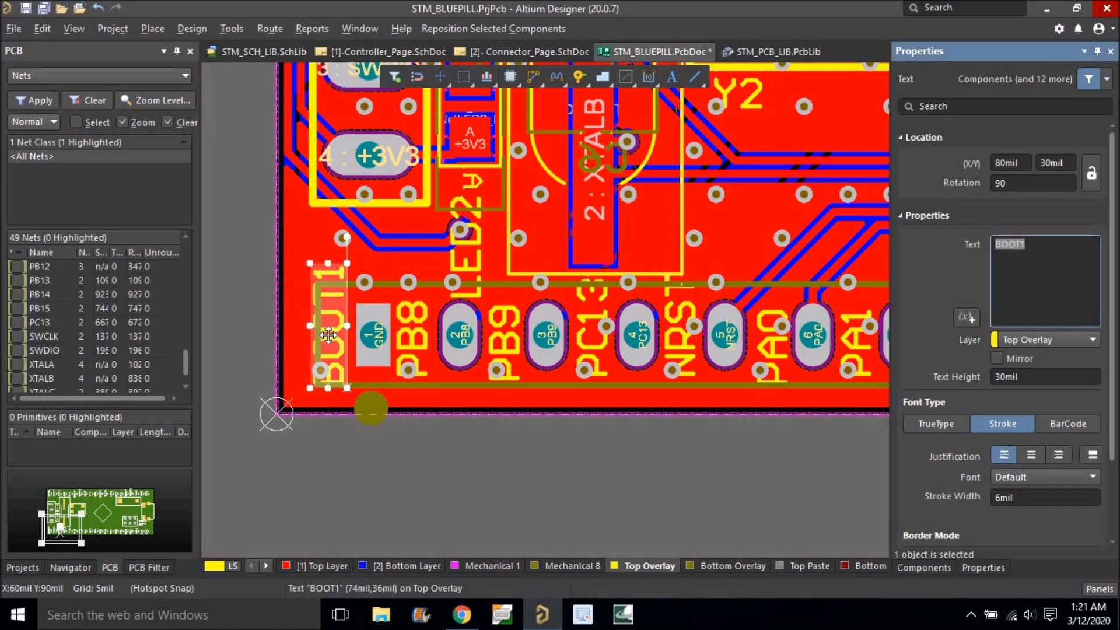
type("GND")
key("Return")
scroll(396, 387, "down", 5, "ctrl")
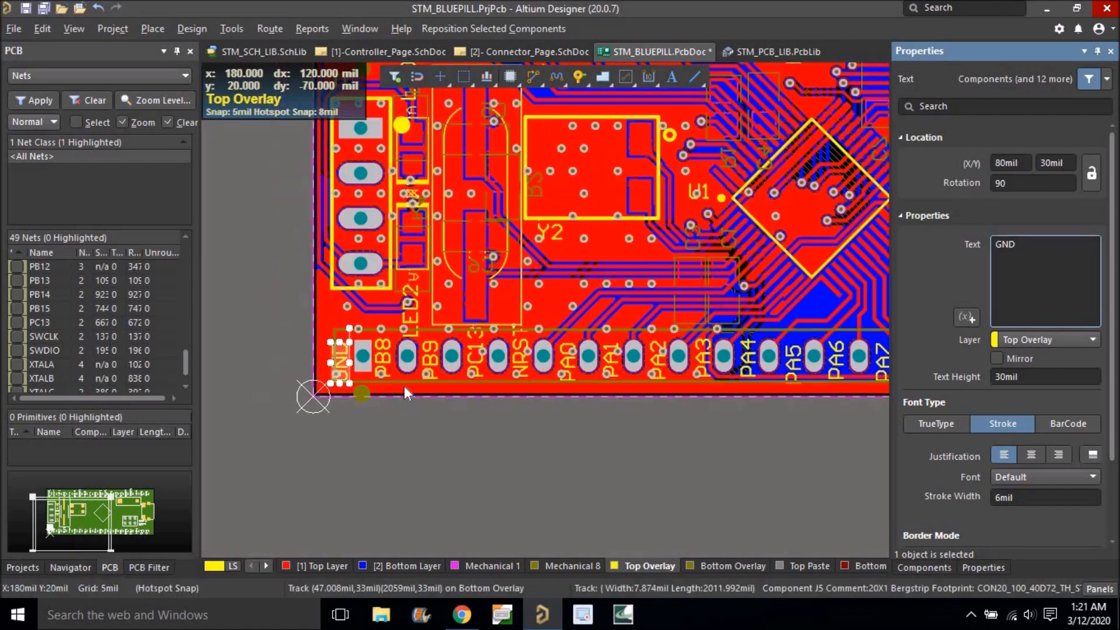
left_click(541, 461)
Change the text beside pad 1 of header J4 to GND and the text beside pad 2 to +3V3.
scroll(413, 293, "up", 5, "ctrl")
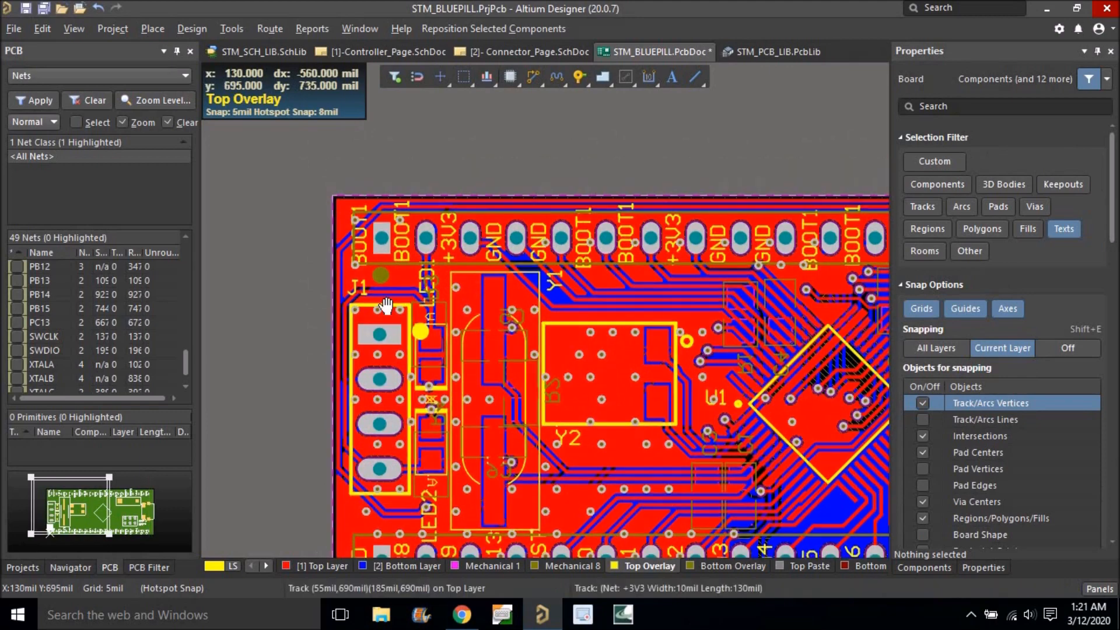
left_click(337, 258)
type("GND")
key("Return")
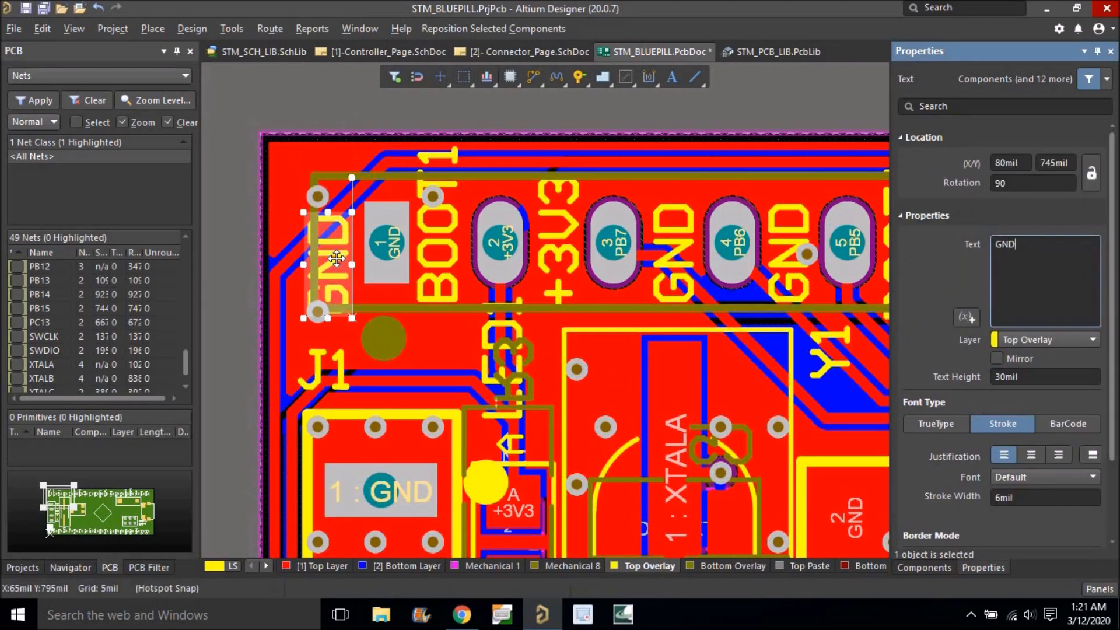
left_click(441, 249)
type("+3V3")
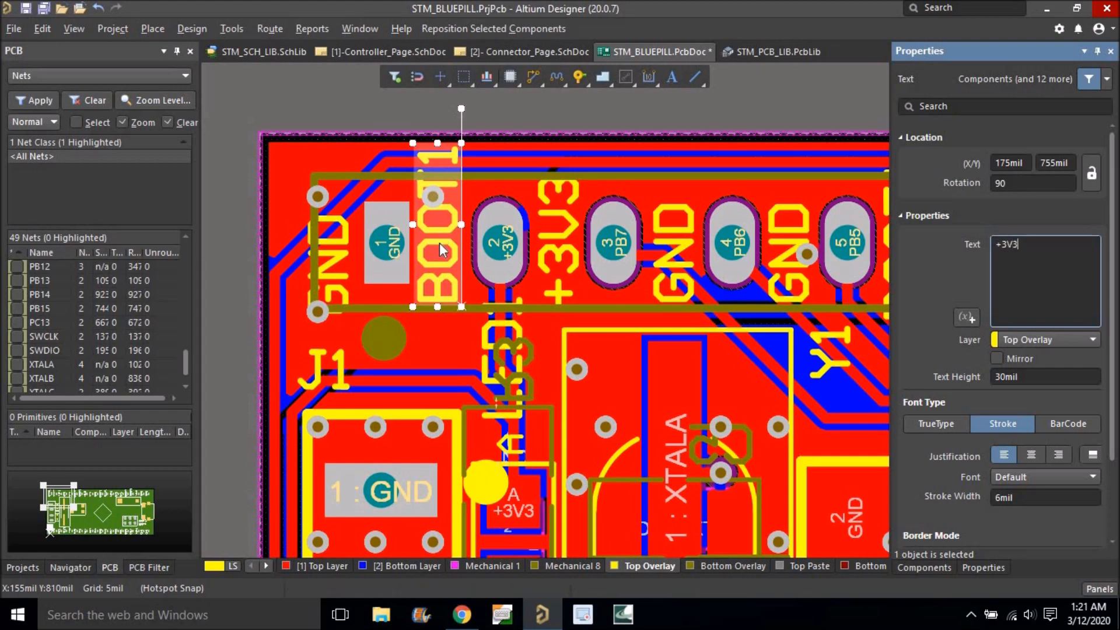
key("Return")
Change the text beside J4 pad 3 to PB7 and the text beside pad 4 to PB6.
left_click(559, 245)
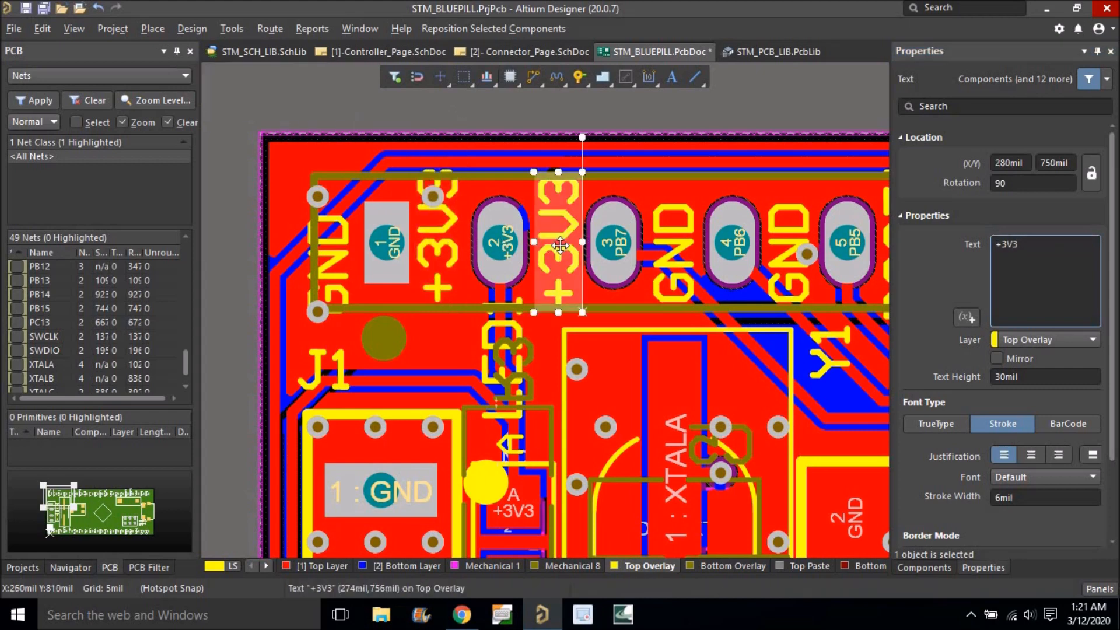
type("PB7")
key("Return")
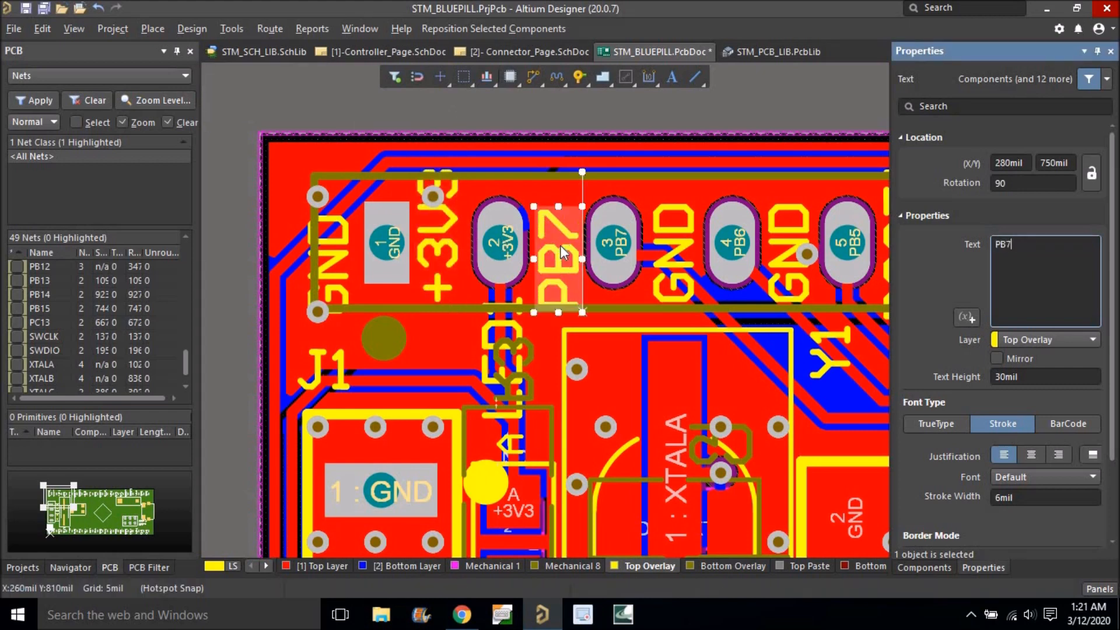
left_click(667, 243)
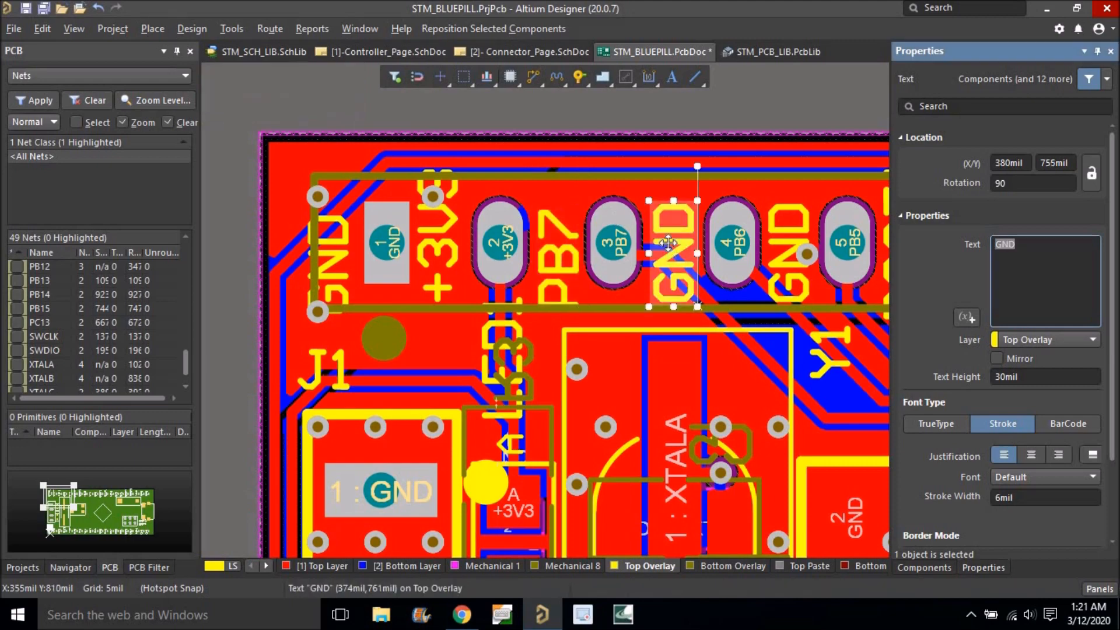
type("PB6")
key("Return")
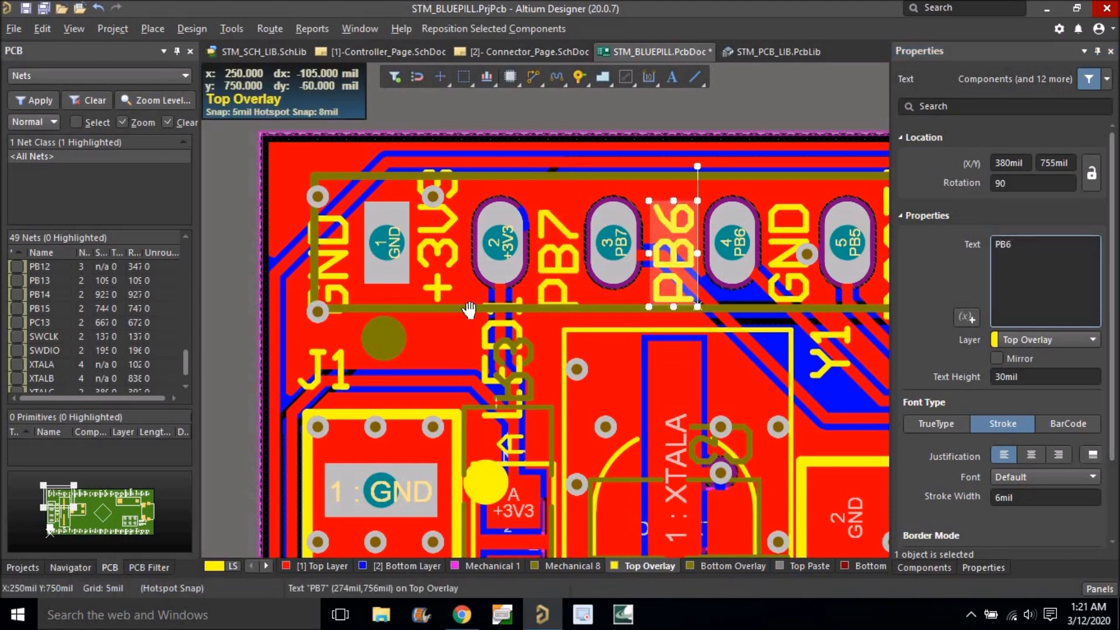
Change the text beside J4 pad 5 to PB5 and the text beside pad 6 to PB4.
right_click_drag(773, 258, 412, 223)
scroll(430, 237, "up", 2, "ctrl")
left_click(429, 237)
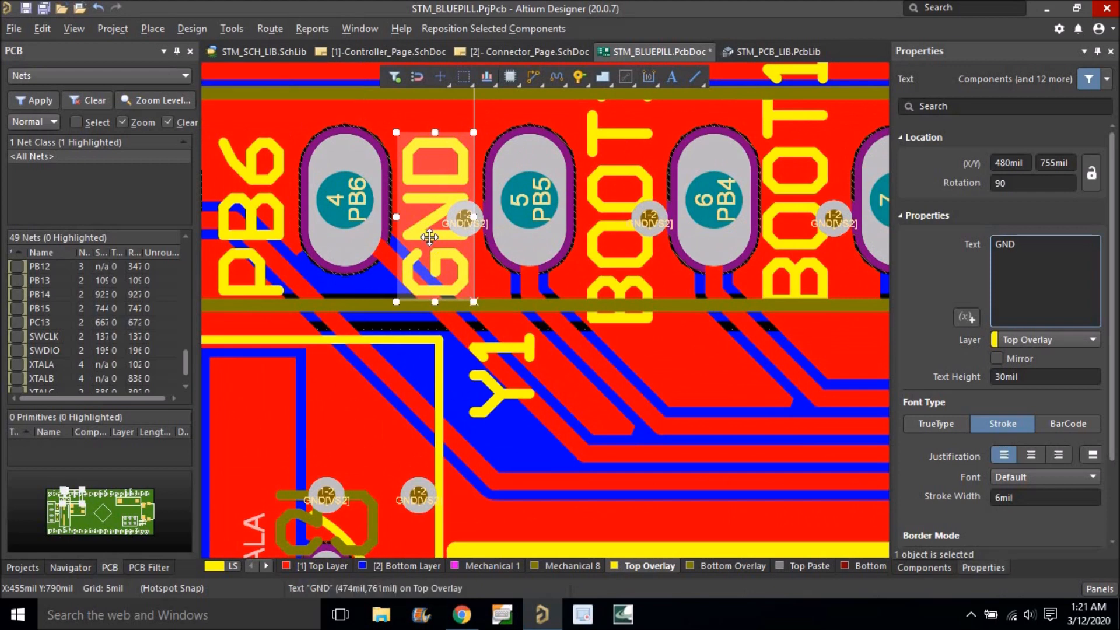
type("PB5")
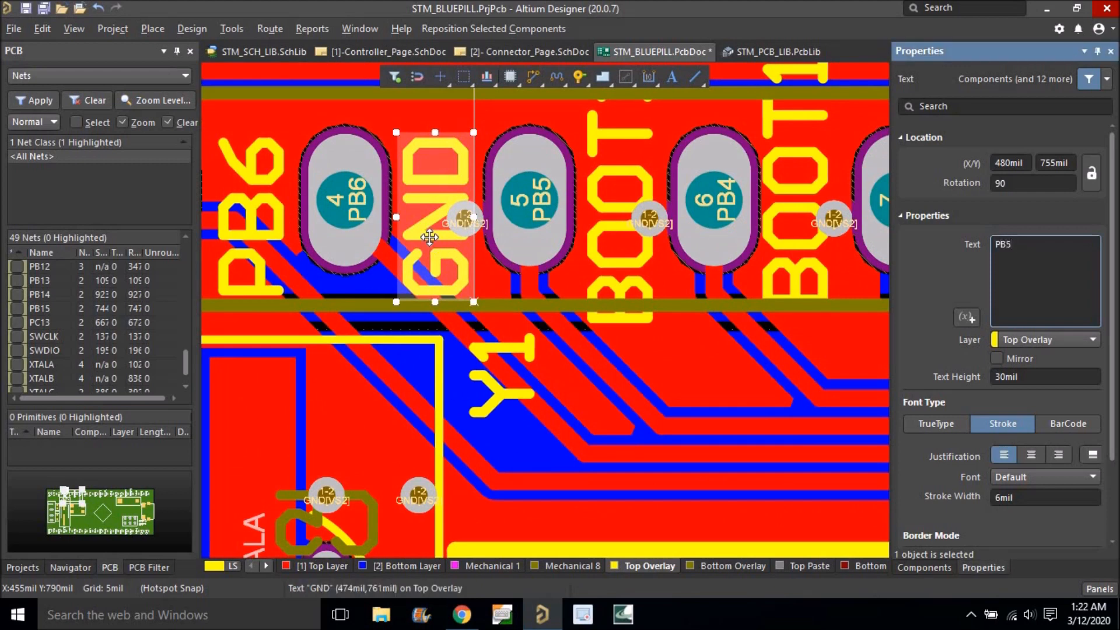
key("Return")
left_click(621, 274)
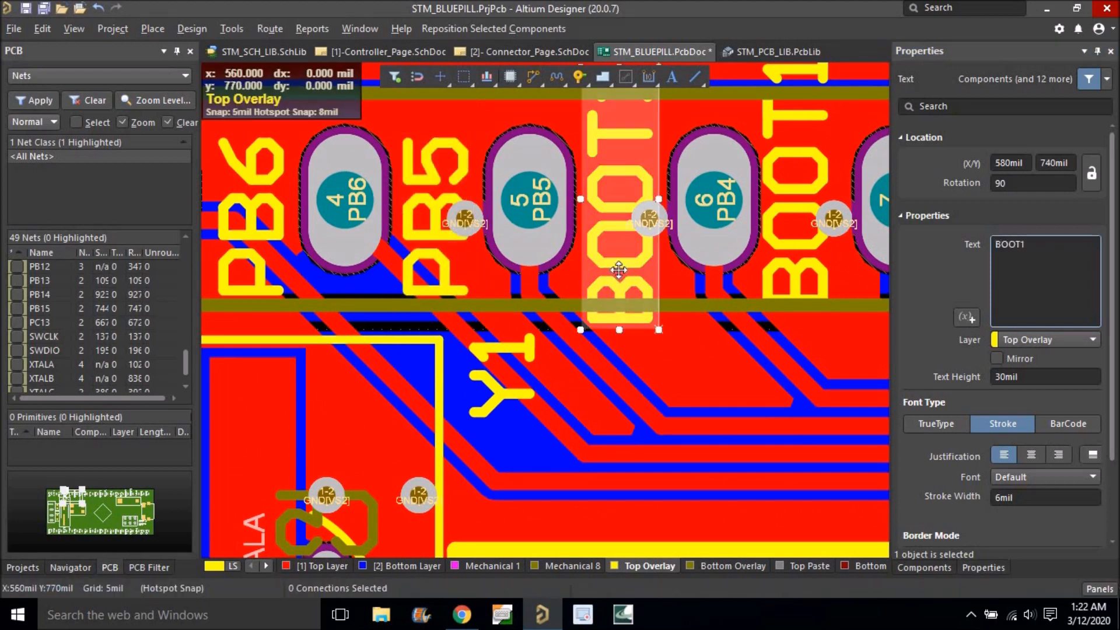
type("PB4")
key("Return")
Change the text beside J4 pad 7 to PB3 and the text beside pad 8 to PA15.
right_click_drag(611, 255, 310, 321)
left_click(485, 288)
key("Tab")
type("PB3")
key("Return")
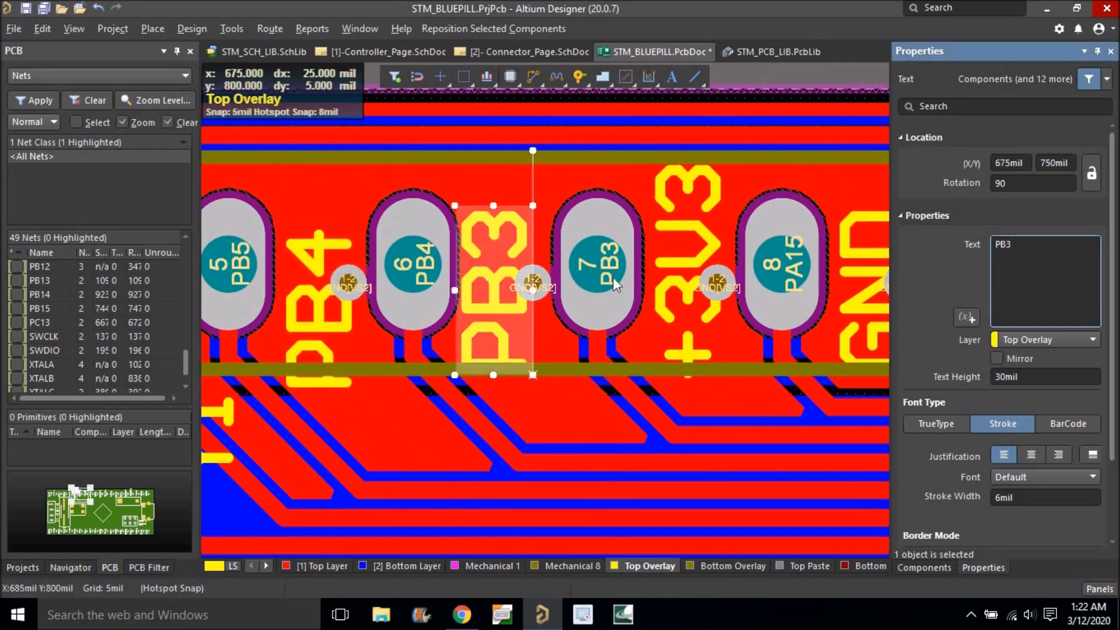
left_click(694, 307)
key("Tab")
type("PA1")
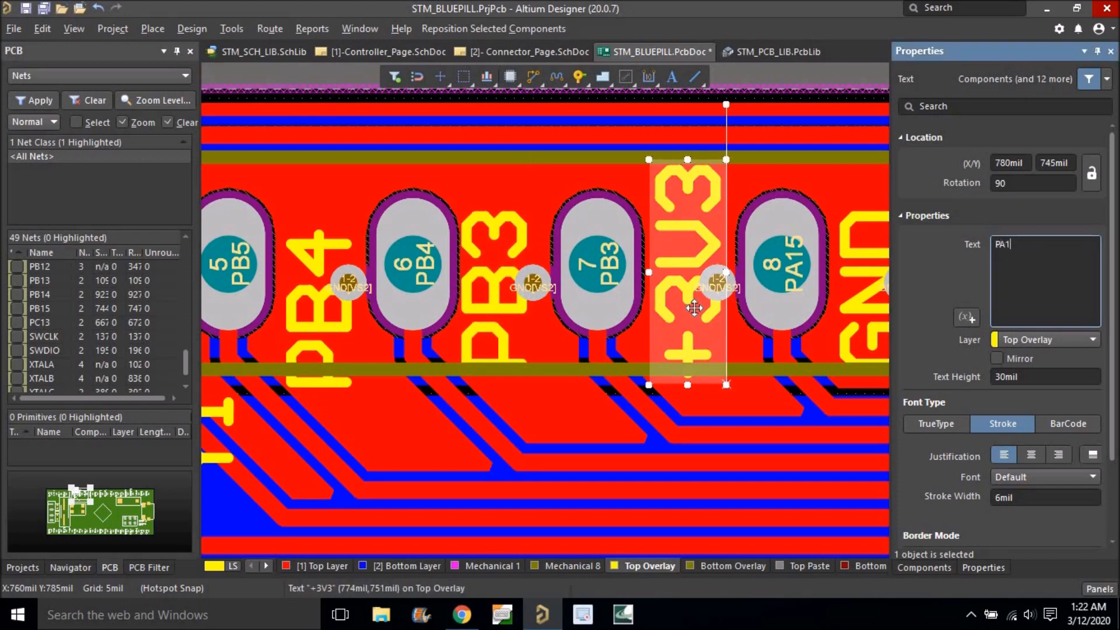
type("5")
key("Return")
right_click_drag(681, 309, 450, 293)
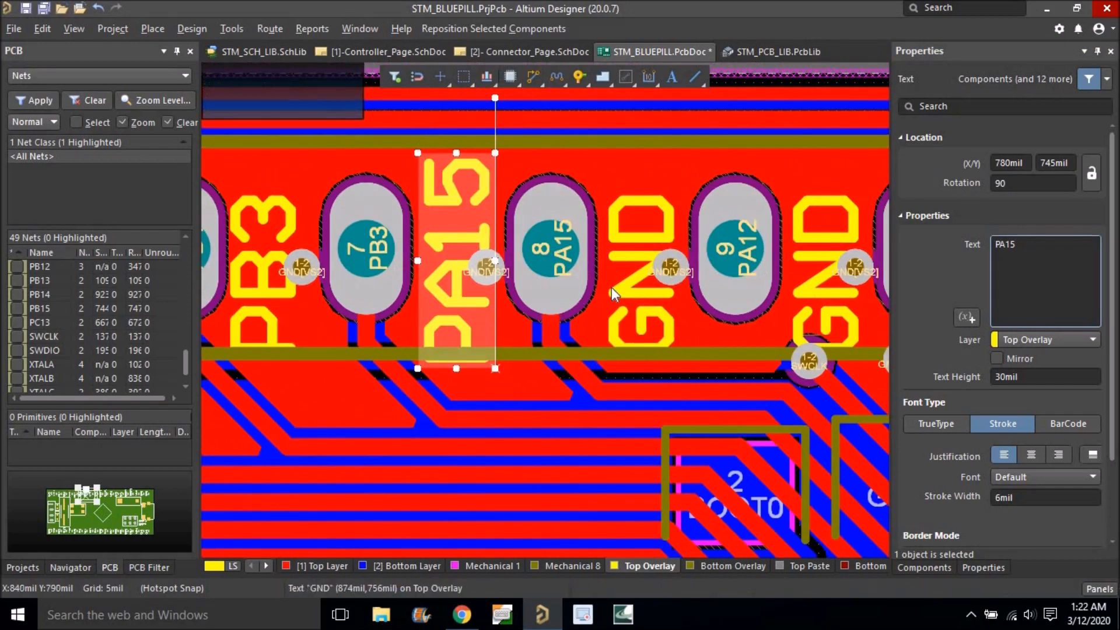
Change the text beside J4 pad 9 to PA12 and the text beside pad 10 to PA11.
left_click(637, 288)
key("Tab")
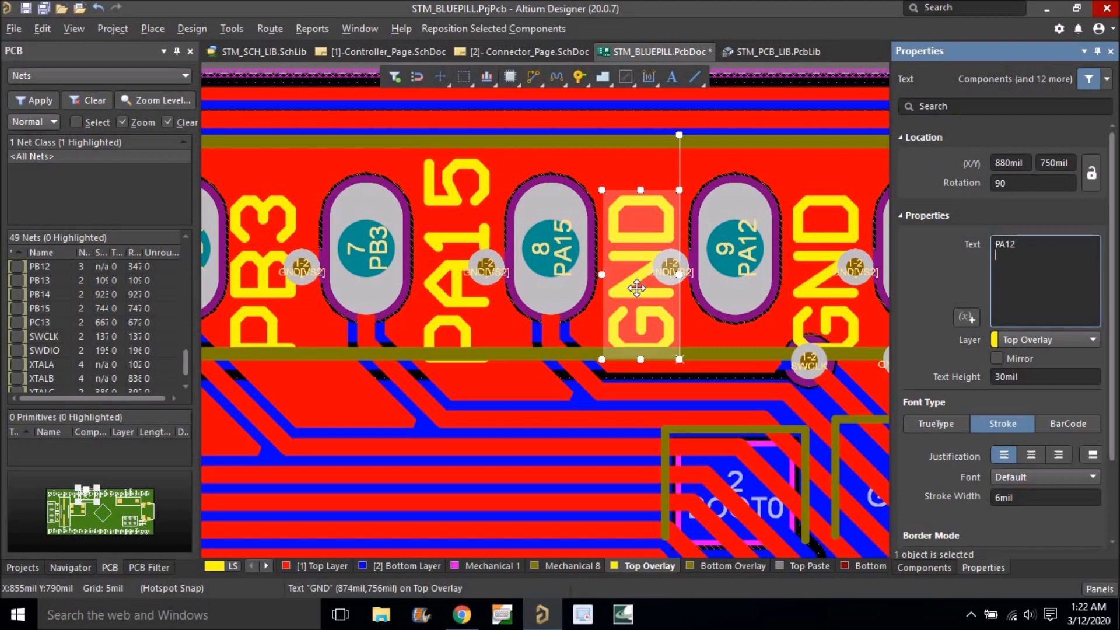
key("Return")
right_click_drag(822, 292, 593, 292)
left_click(600, 294)
key("Tab")
type("PA")
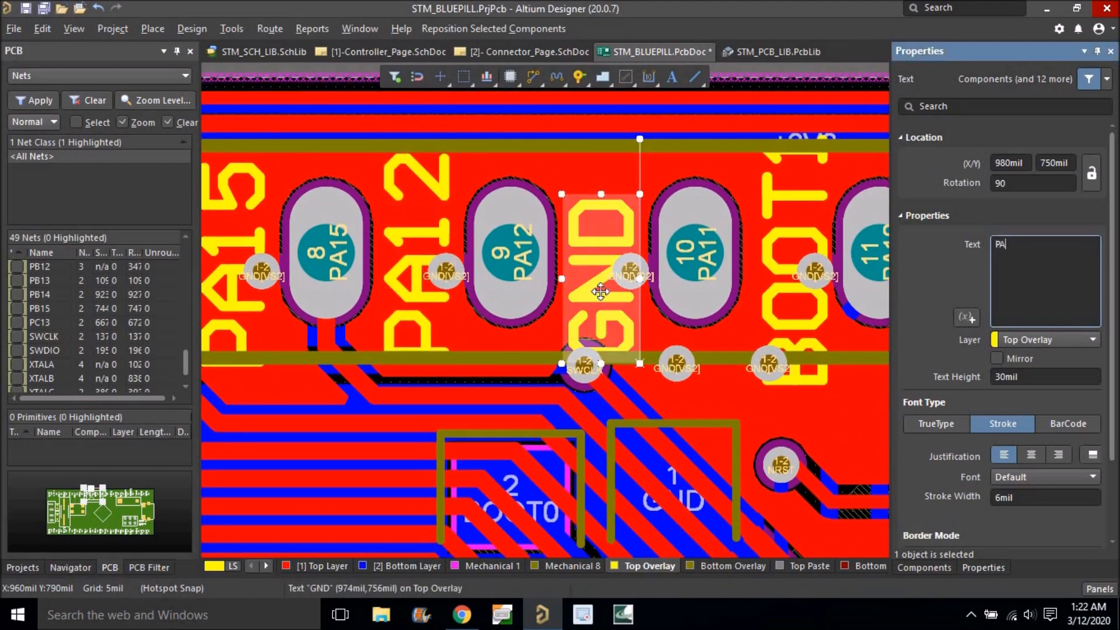
type("11")
key("Return")
Change the text beside J4 pad 11 to PA10 and the text beside pad 12 to PA9.
right_click_drag(696, 315, 517, 281)
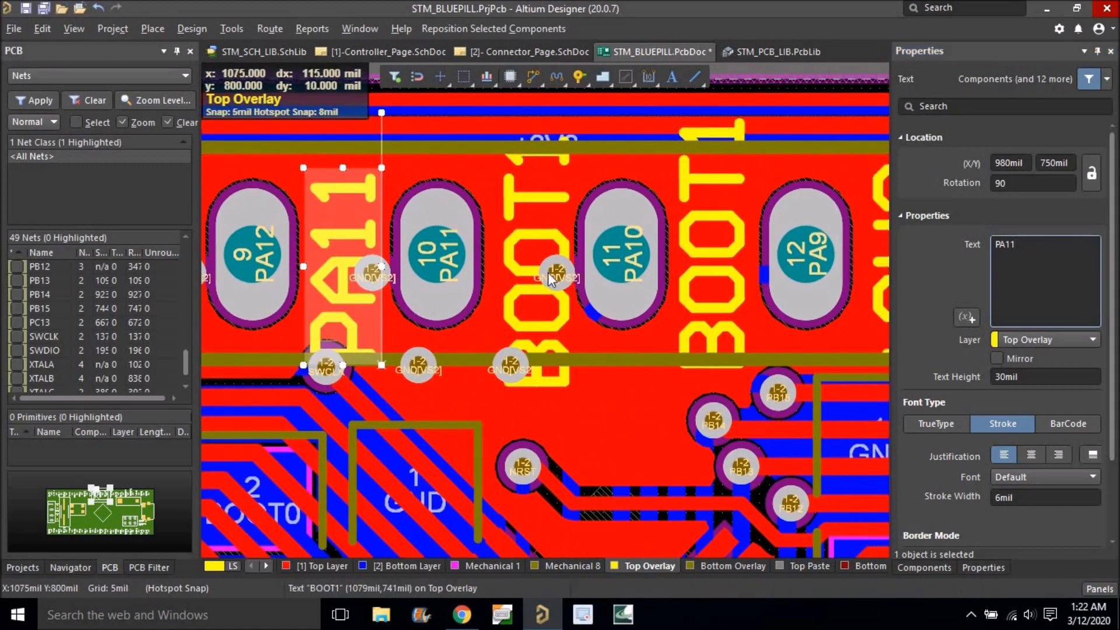
left_click(531, 288)
key("Tab")
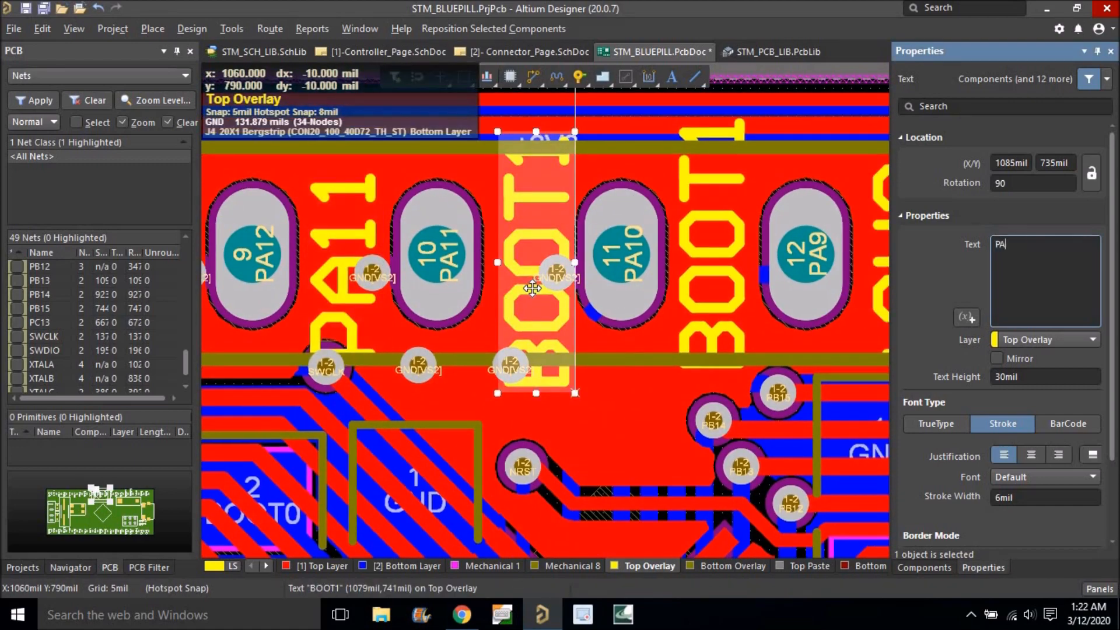
key("Return")
right_click_drag(700, 305, 527, 298)
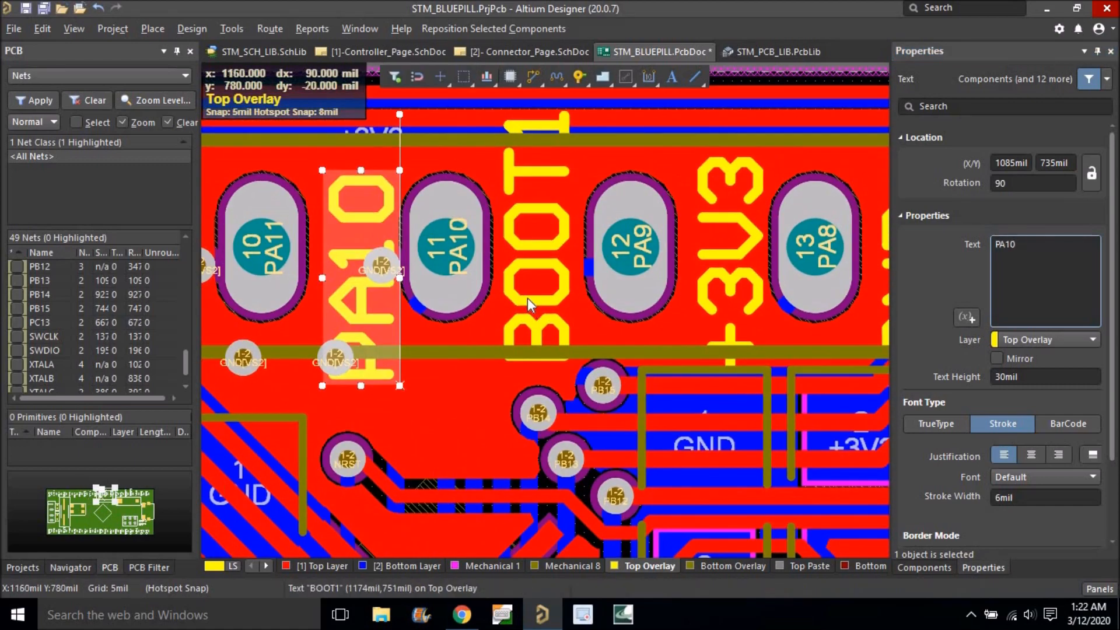
left_click(527, 298)
key("Tab")
type("PA")
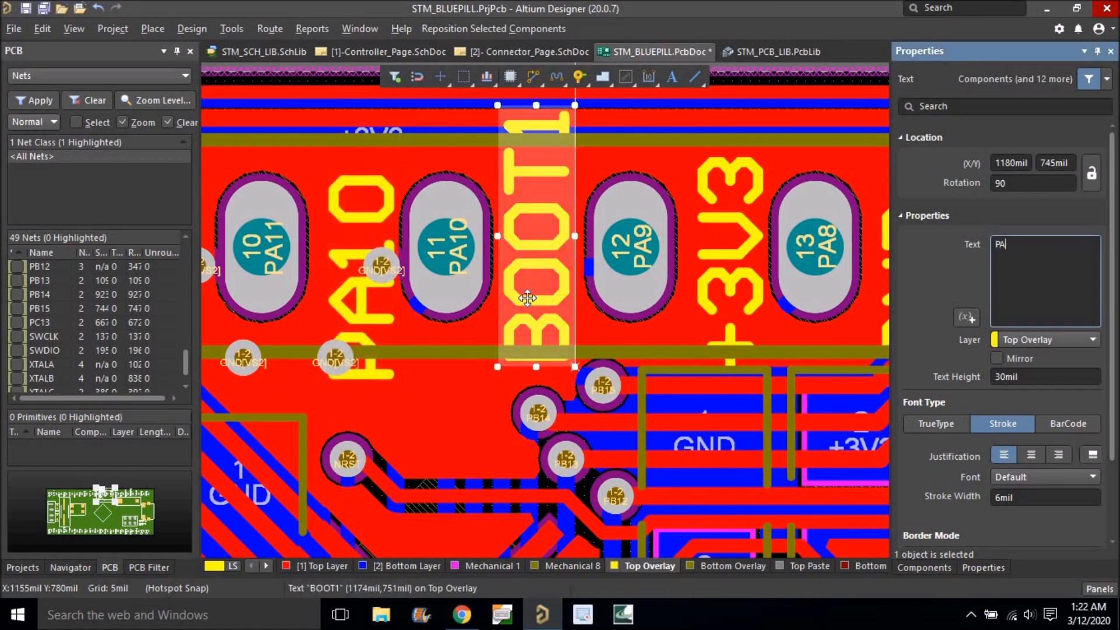
type("9")
Change the text beside J4 pad 13 to PA8 and the text beside pad 14 to PB15.
right_click_drag(562, 296, 277, 304)
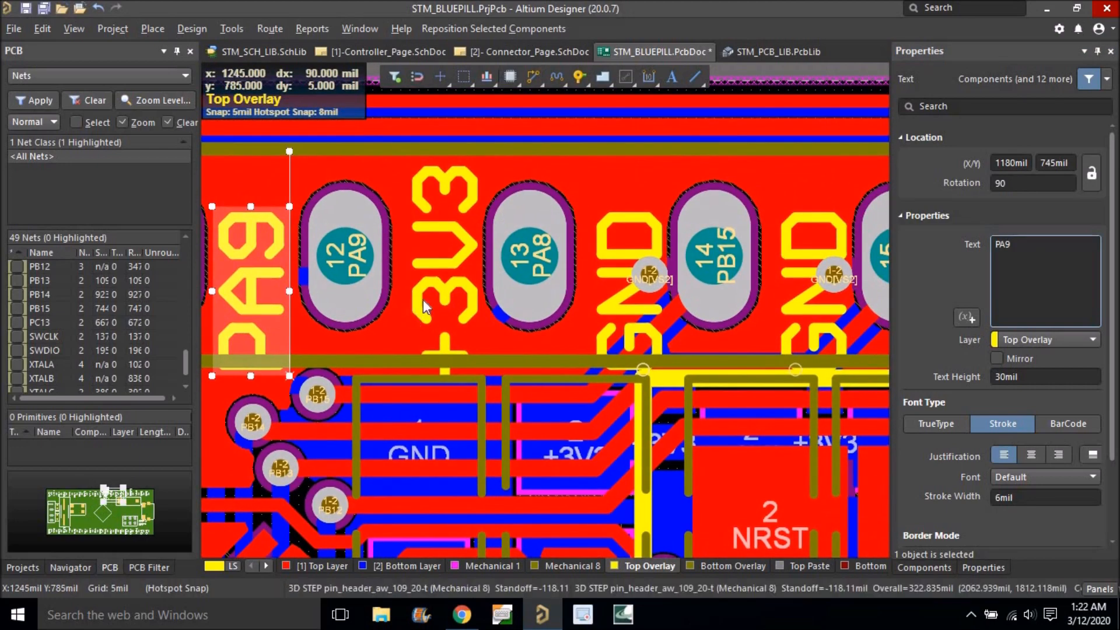
left_click(443, 293)
key("Tab")
type("PA8")
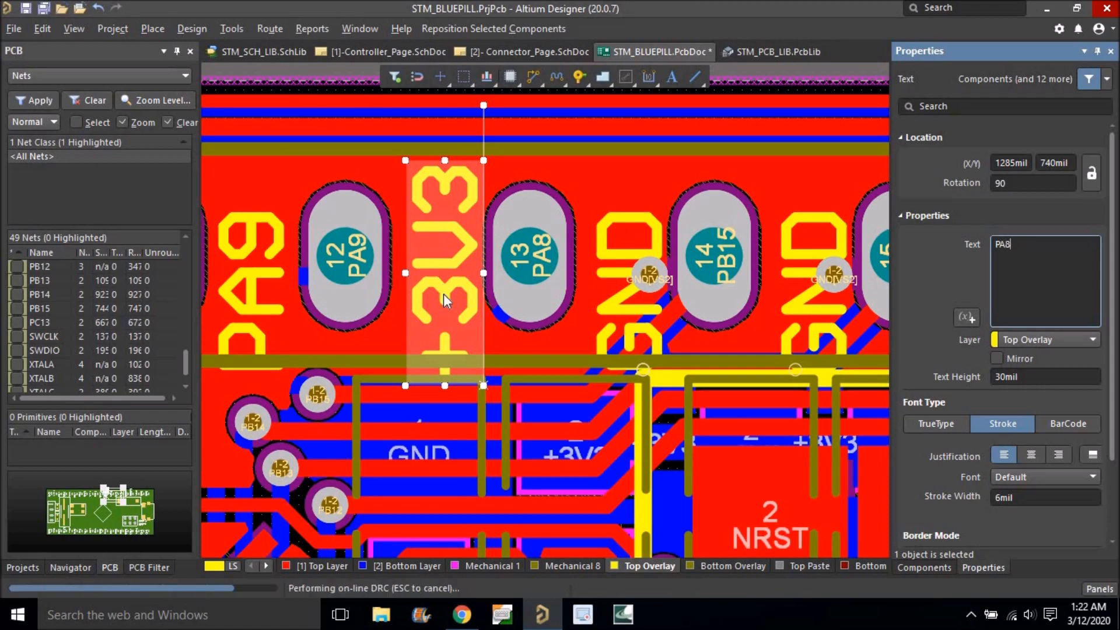
left_click(635, 289)
key("Tab")
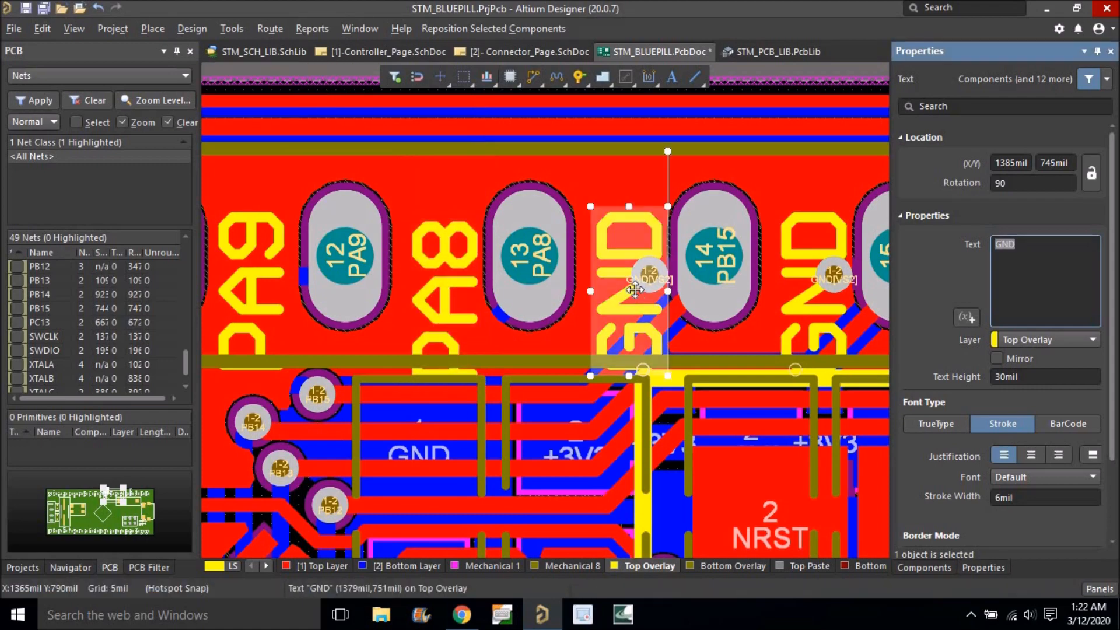
type("PB15")
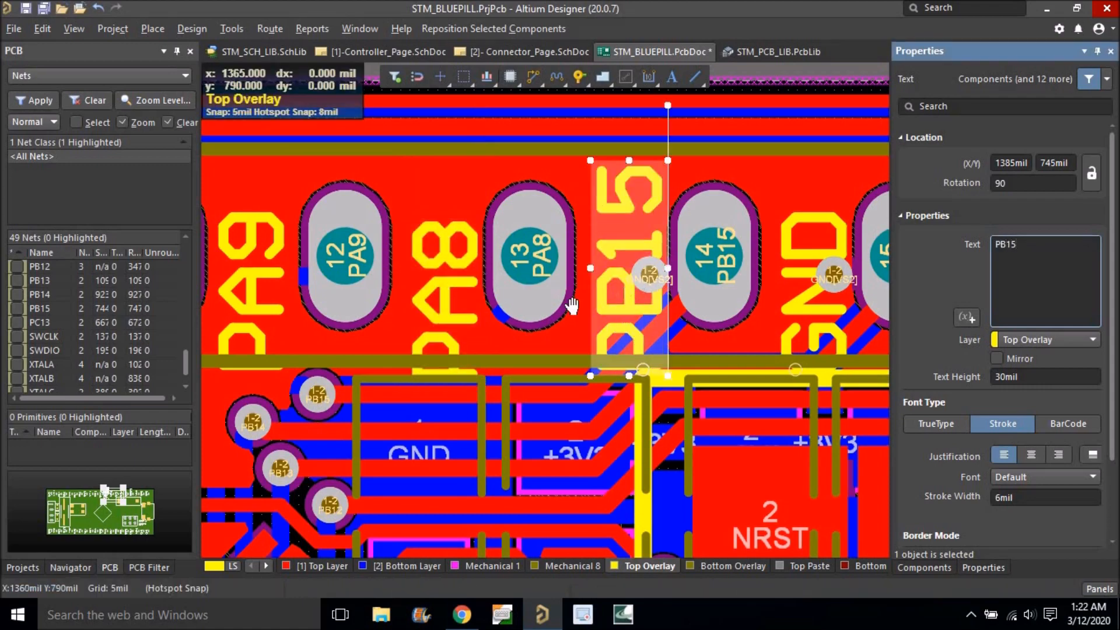
Change the text beside J4 pad 15 to PB14 and the text beside pad 16 to PB13.
right_click_drag(797, 313, 434, 312)
left_click(450, 315)
key("Tab")
type("P")
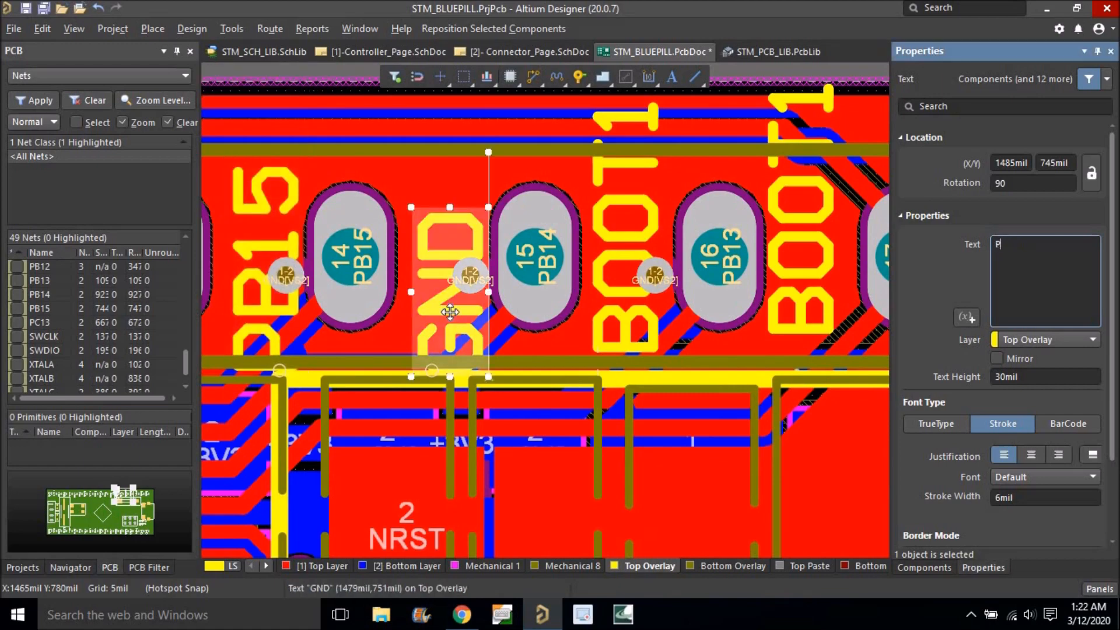
key("Return")
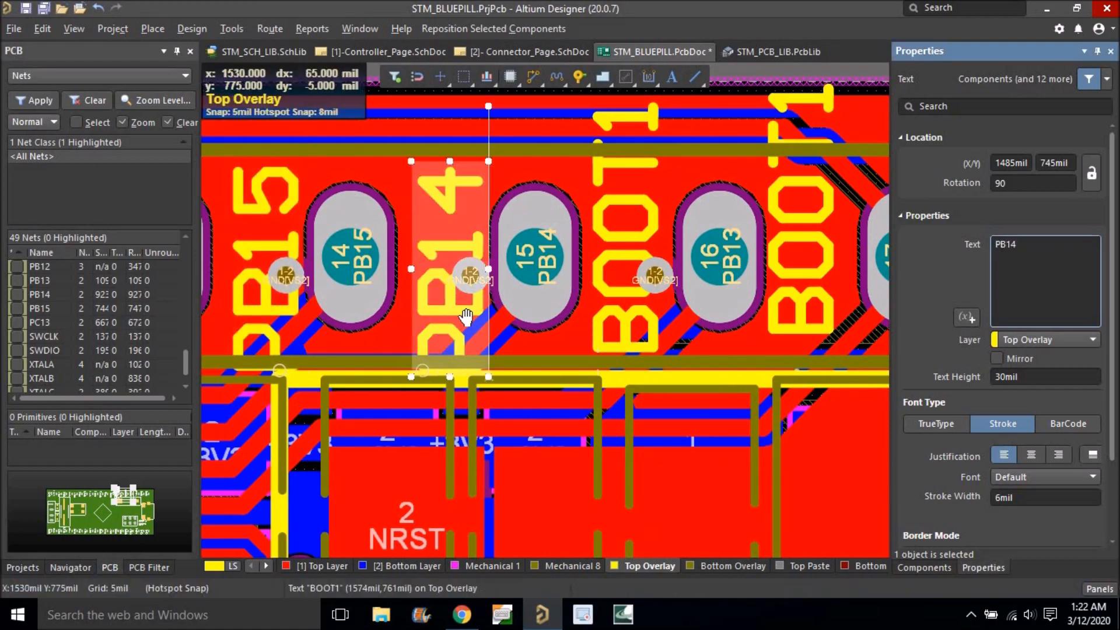
right_click_drag(625, 295, 397, 295)
left_click(399, 300)
key("Tab")
type("PB13")
key("Return")
Change the text beside J4 pad 17 to PB12 and deselect it.
left_click(572, 286)
key("Tab")
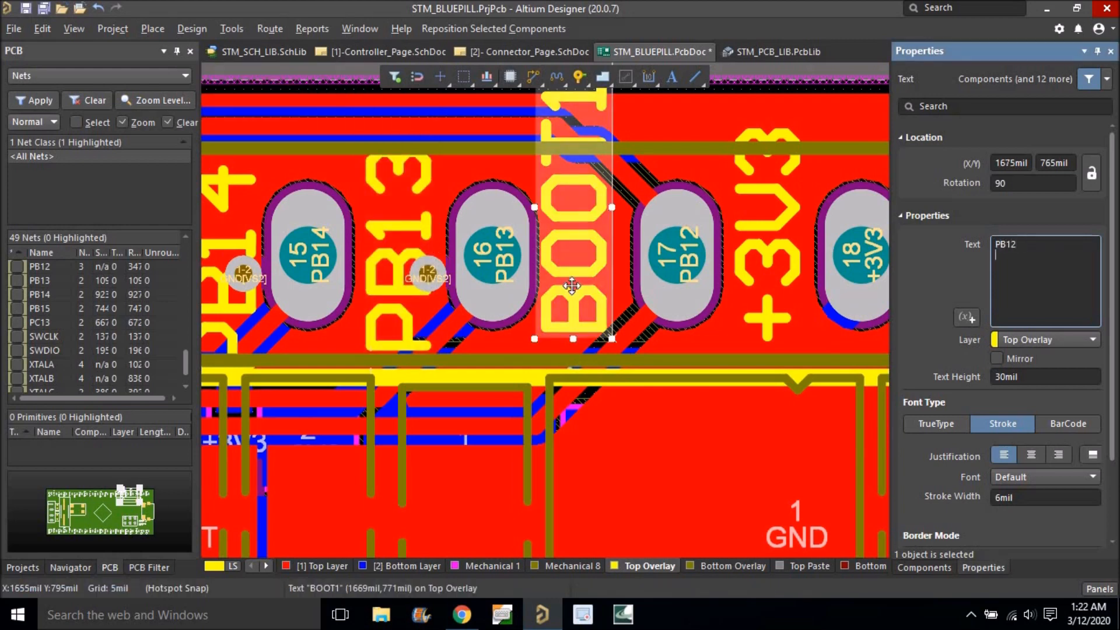
key("Return")
right_click_drag(681, 306, 501, 306)
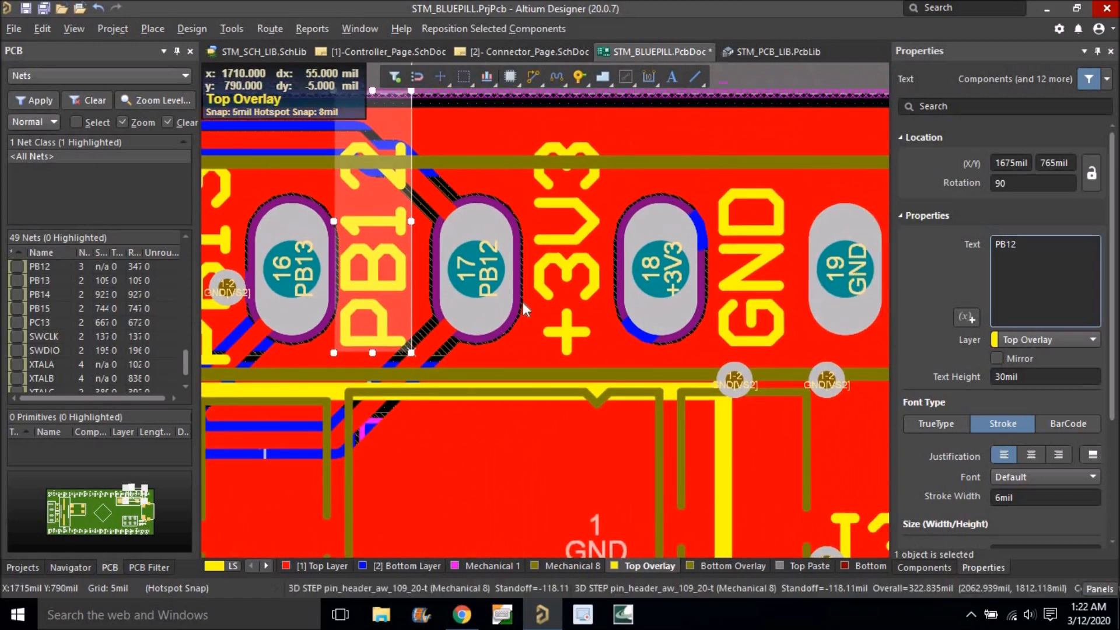
scroll(568, 288, "right", 5, "shift")
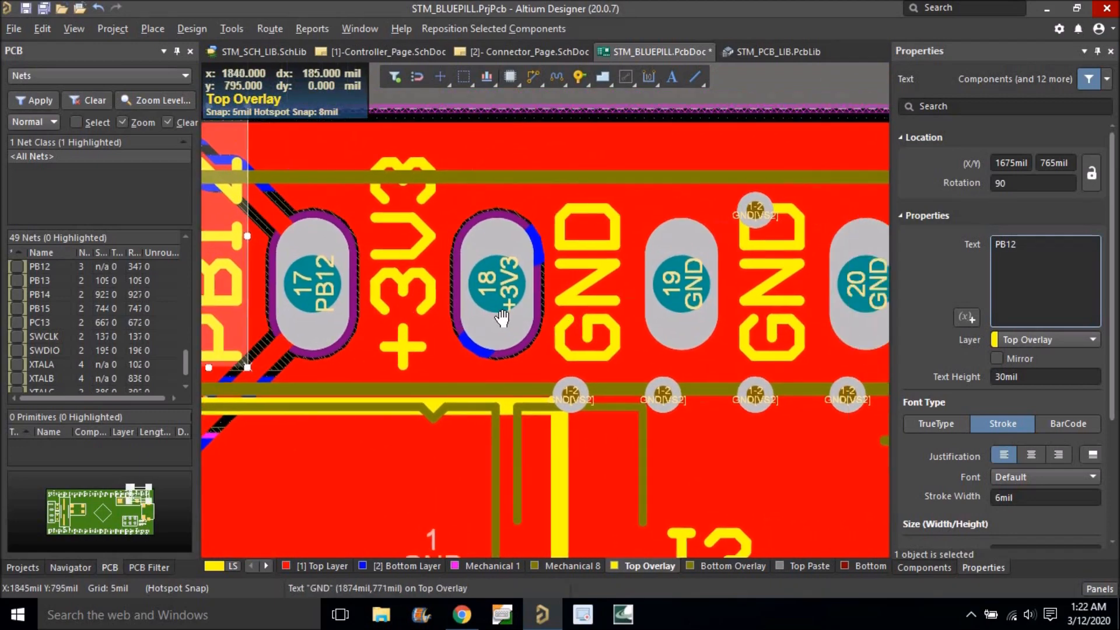
scroll(632, 197, "down", 6, "ctrl")
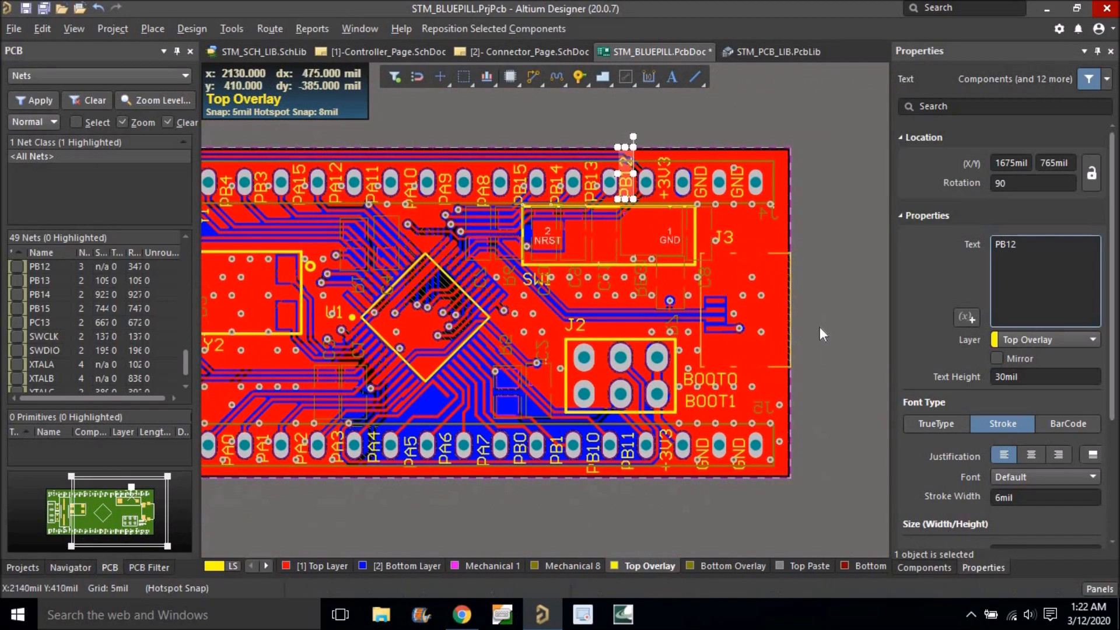
left_click(831, 316)
Examine the net names on the four pads of header J1 and the free space around it.
scroll(830, 317, "down", 4, "ctrl")
right_click_drag(614, 423, 559, 434)
scroll(539, 424, "up", 2, "ctrl")
scroll(332, 286, "up", 6, "ctrl")
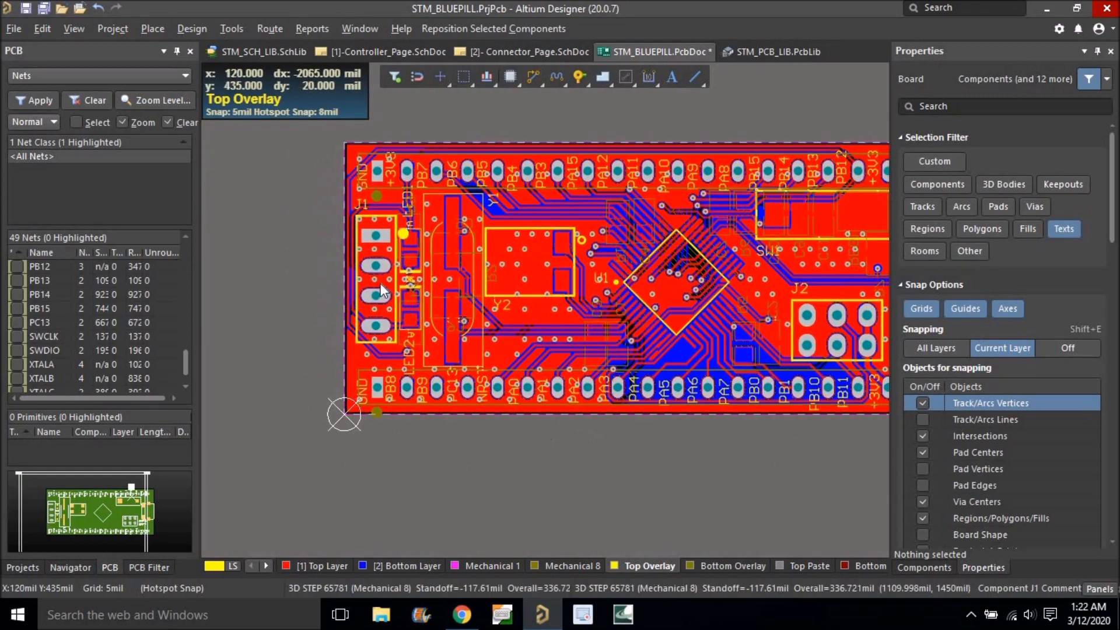
scroll(374, 253, "up", 3, "ctrl")
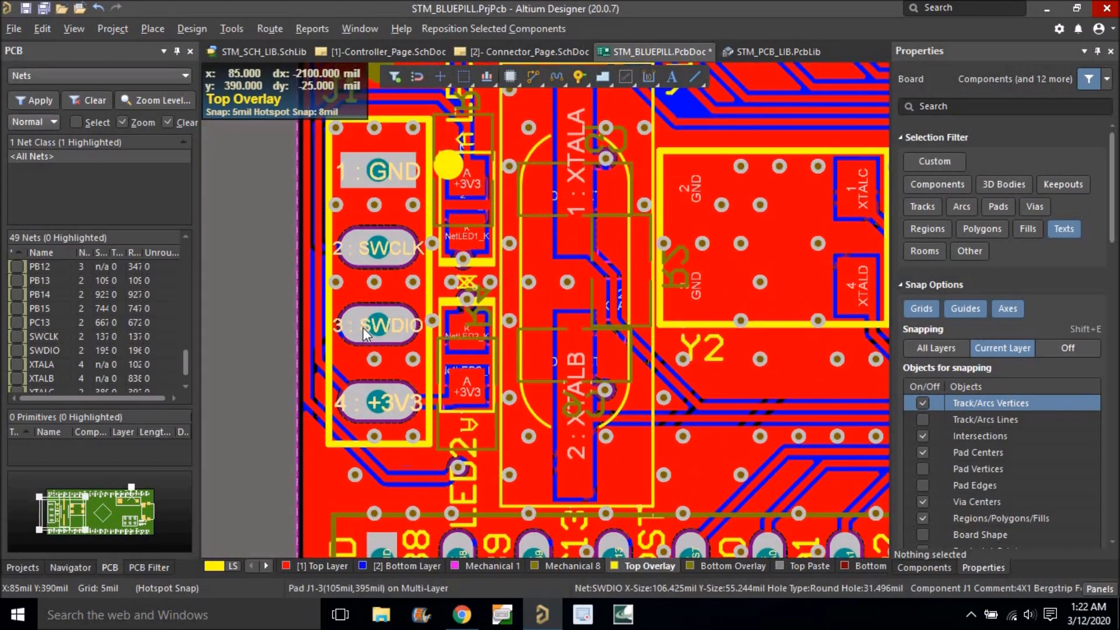
scroll(411, 333, "down", 3, "ctrl")
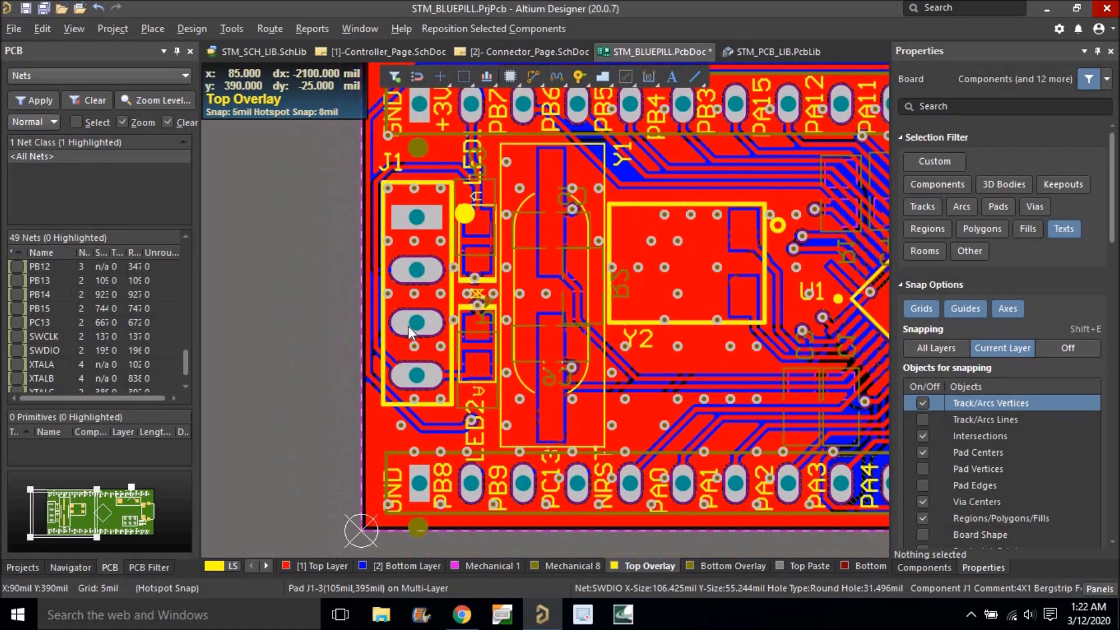
scroll(407, 325, "down", 1, "ctrl")
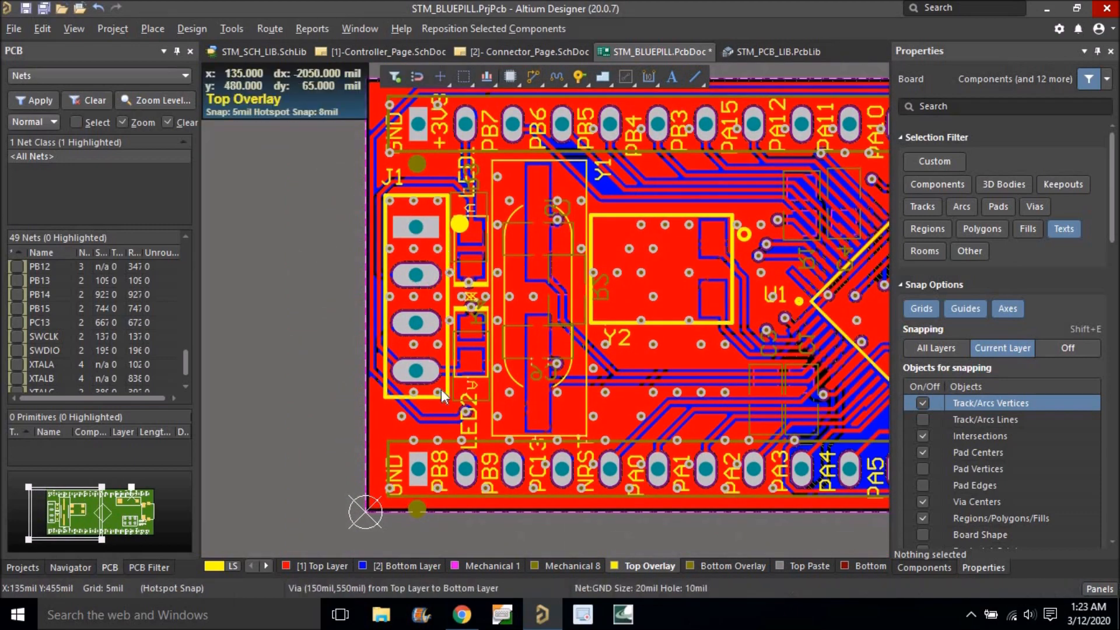
scroll(574, 355, "right", 1, "shift")
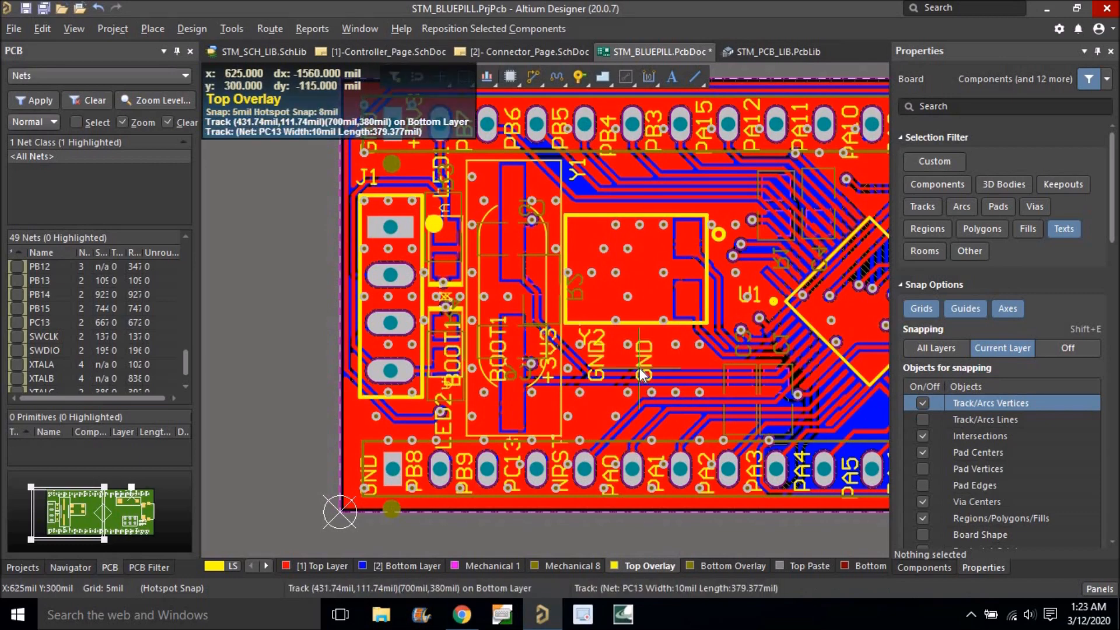
Copy the NRST label of header J5 and paste four horizontal copies stacked below crystal Y2.
left_click(559, 464)
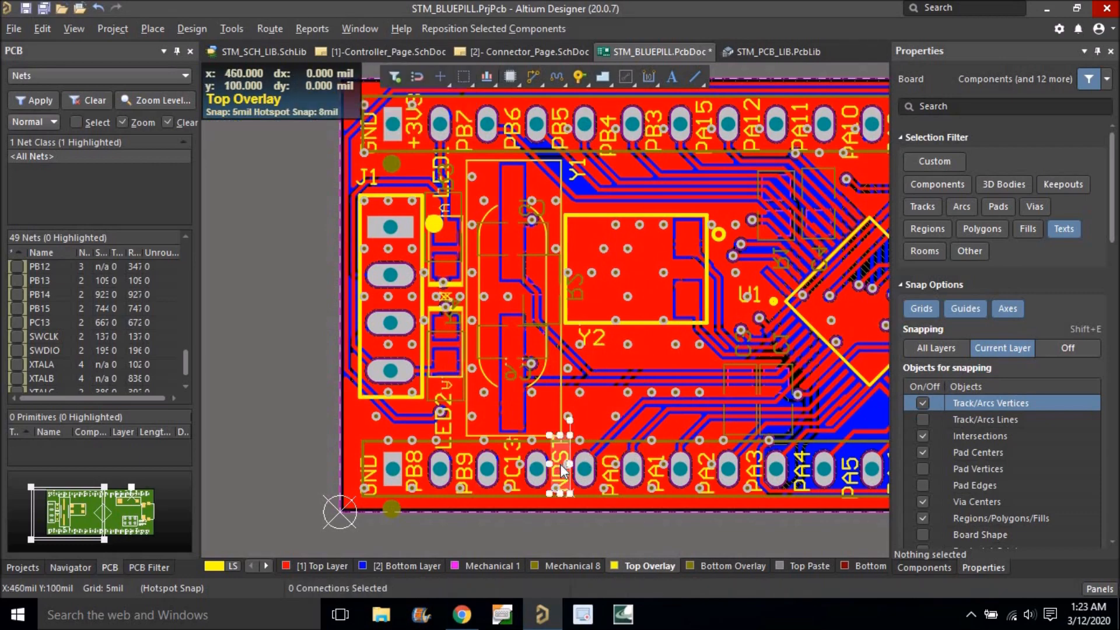
key("ctrl+c")
left_click(559, 464)
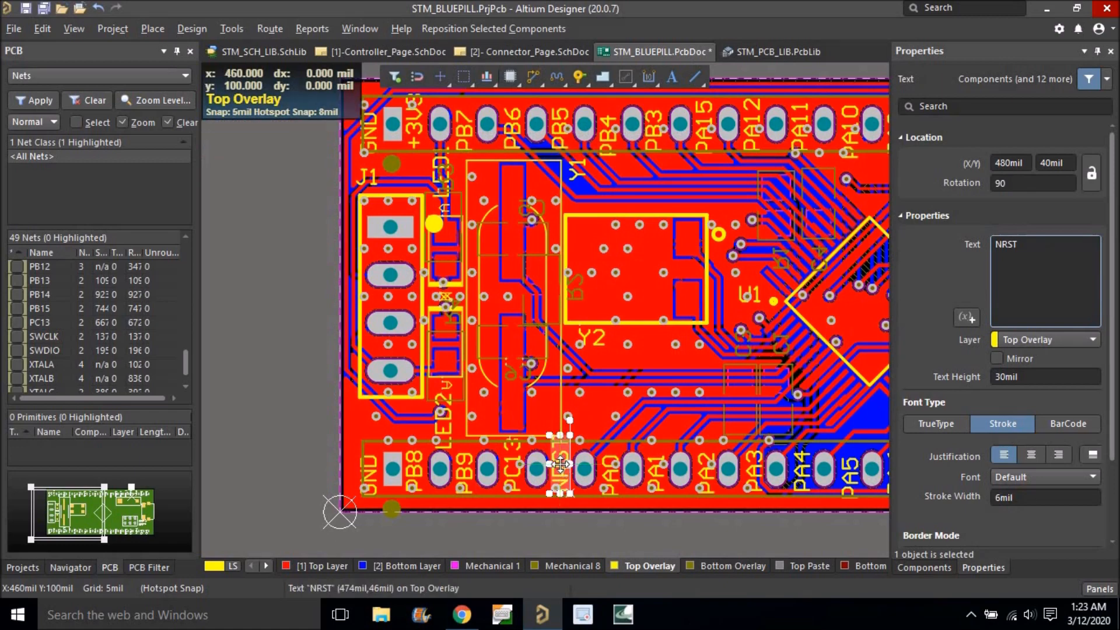
key("ctrl+v")
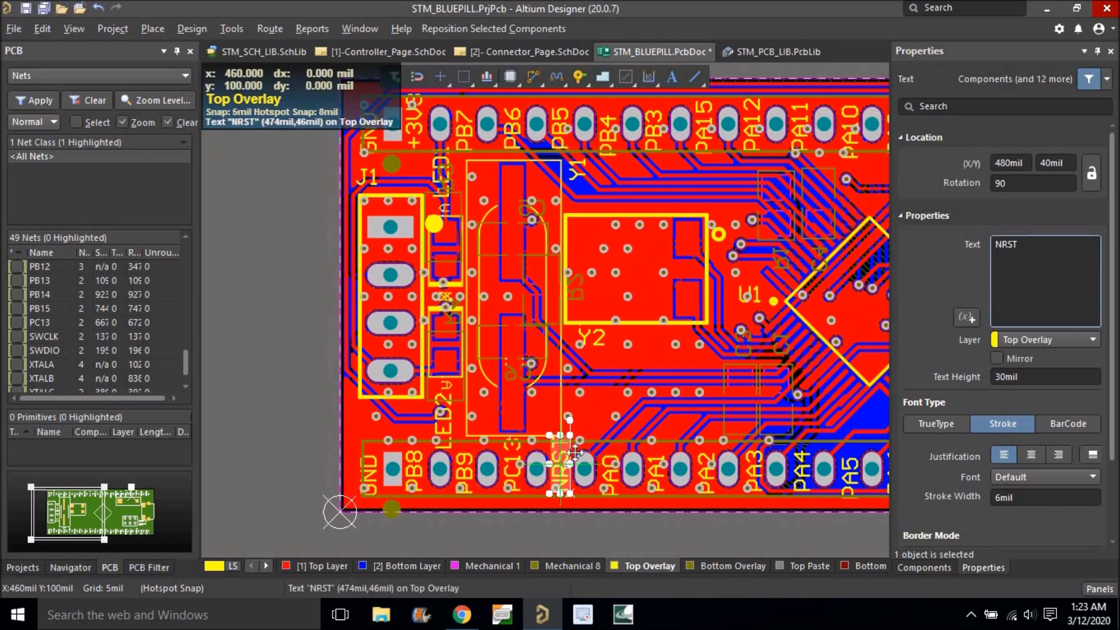
key("space")
left_click(635, 365)
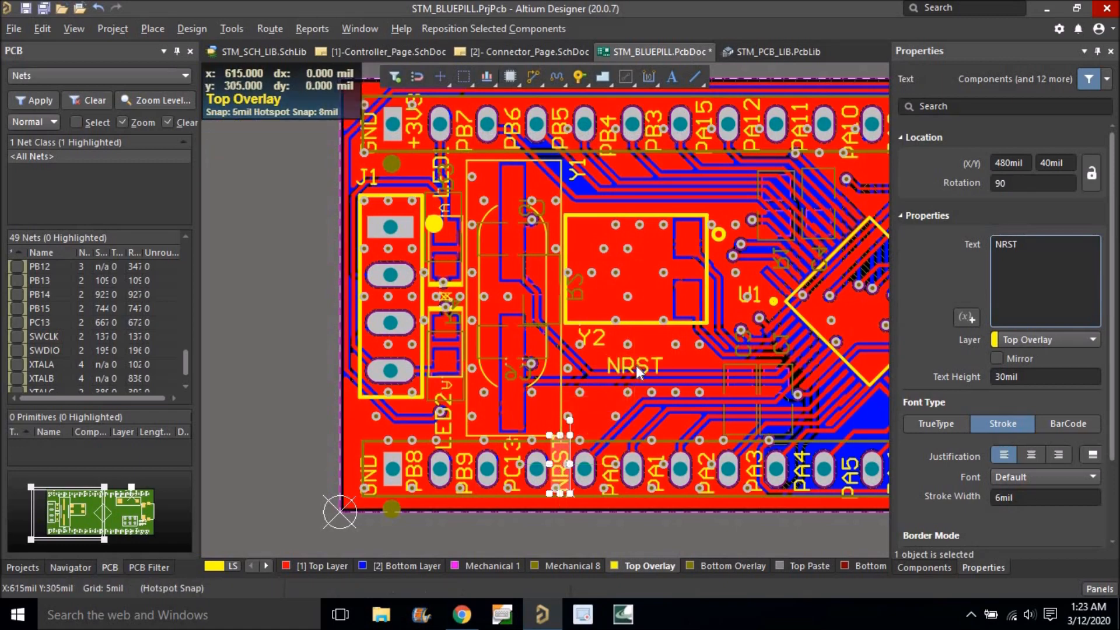
key("ctrl+v")
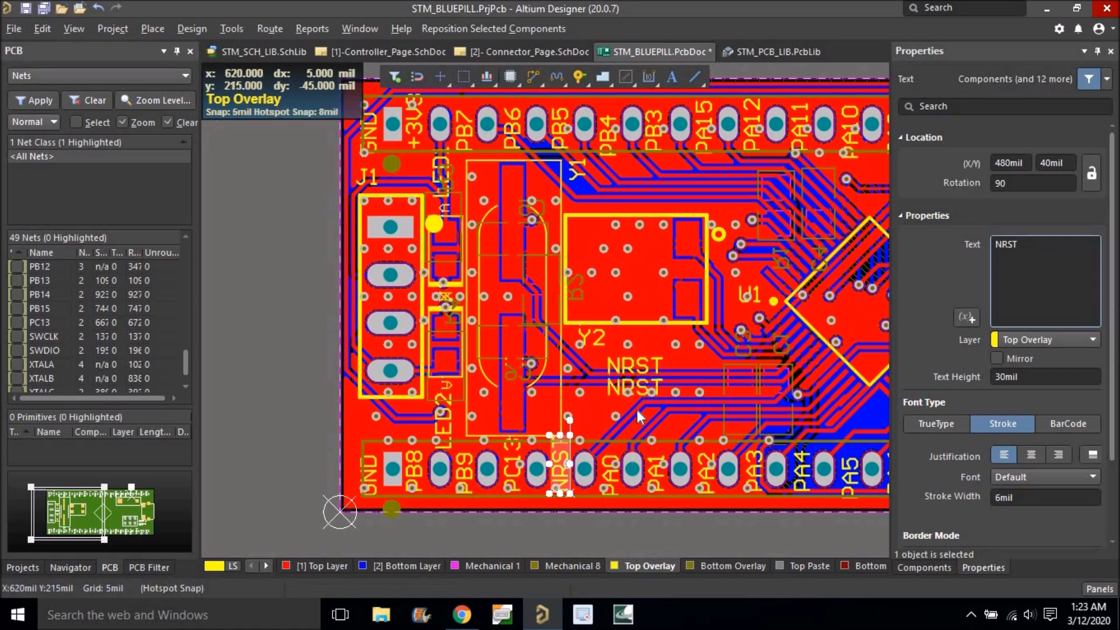
left_click(633, 387)
key("ctrl+v")
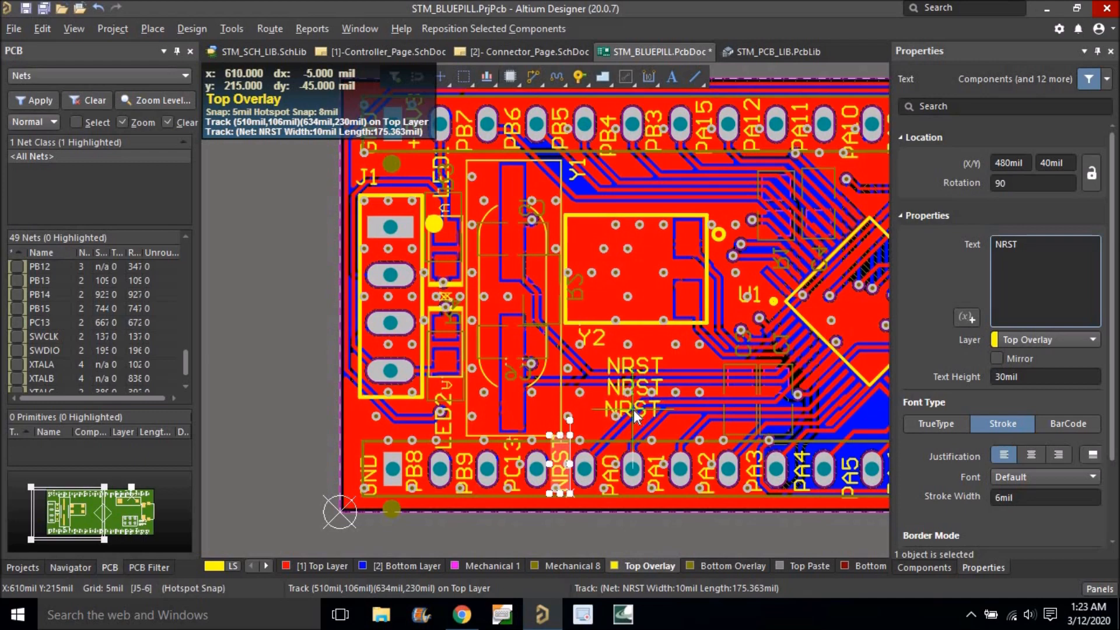
left_click(638, 415)
key("ctrl+v")
left_click(636, 428)
Change the uppermost pasted NRST text below Y2 to GND and the second one to SWCLK.
scroll(631, 372, "up", 1, "ctrl")
scroll(631, 378, "up", 1, "ctrl")
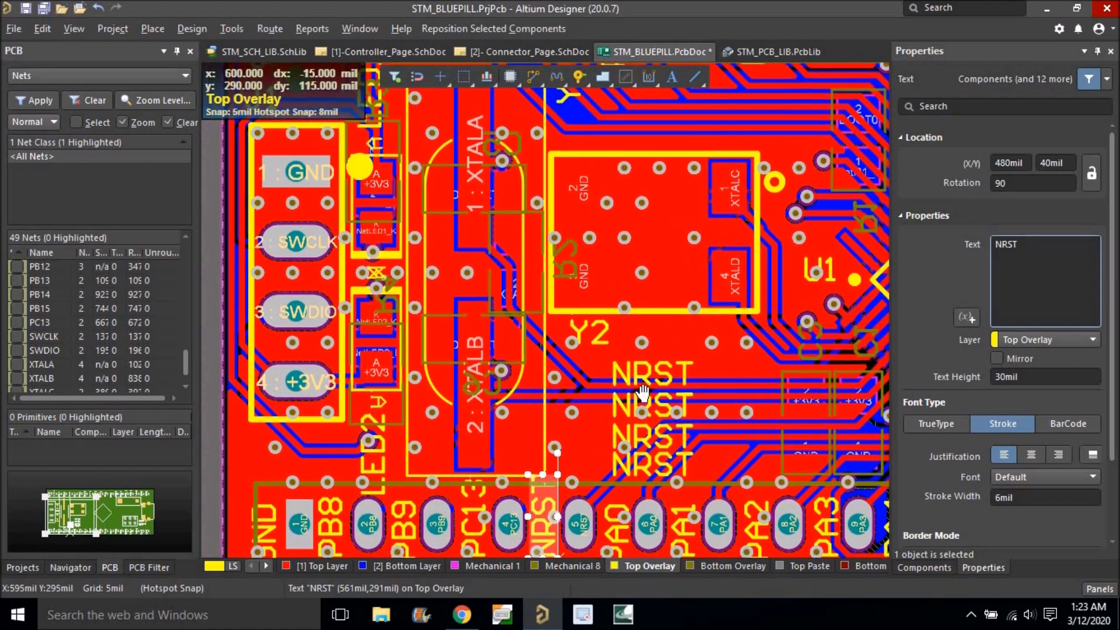
double_click(647, 382)
type("GND")
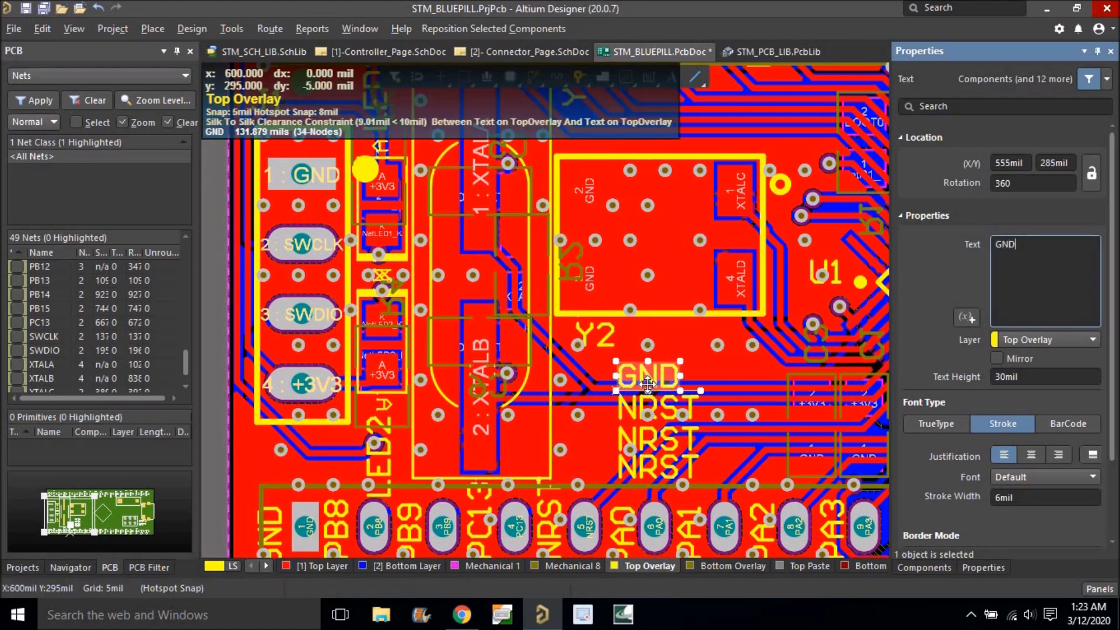
double_click(656, 403)
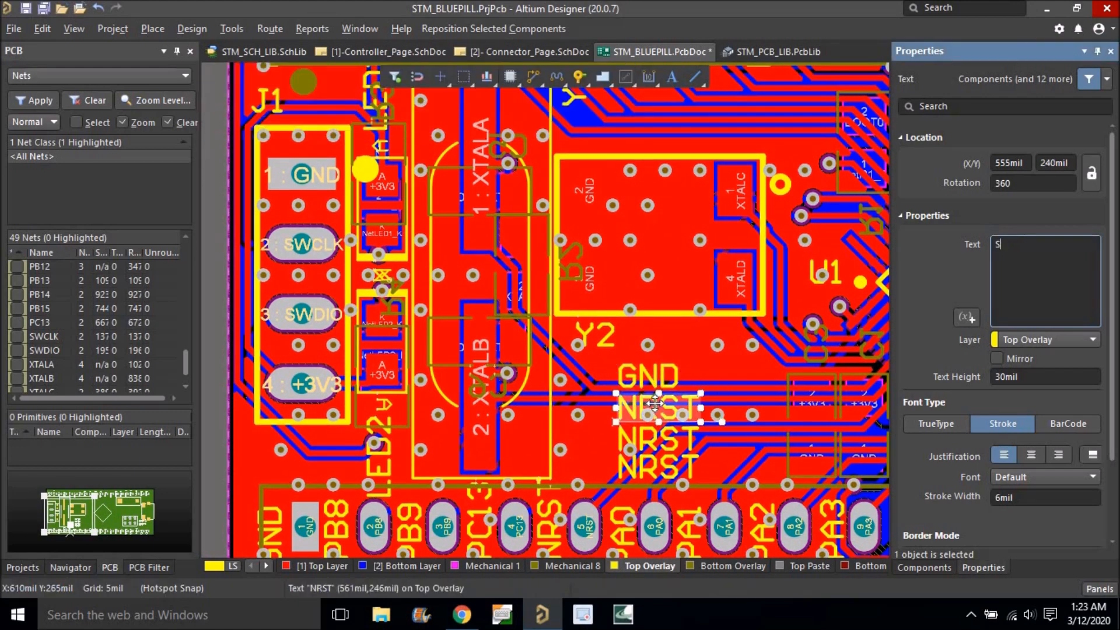
left_click(655, 402)
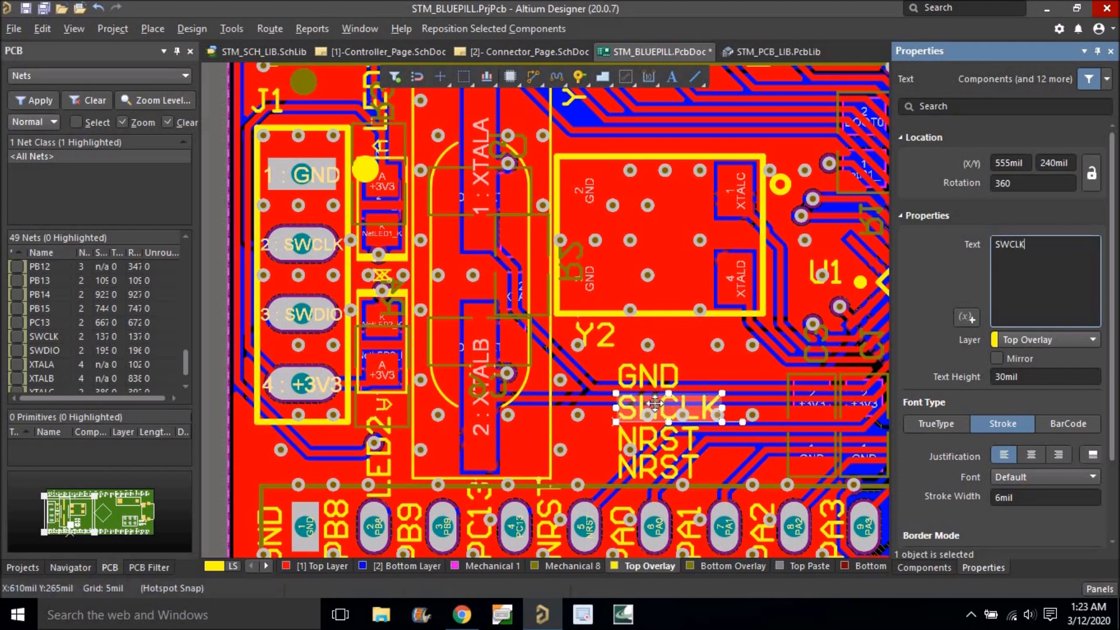
Change the third pasted text below Y2 to SWDIO and the fourth one to +3V3.
left_click(669, 442)
double_click(668, 439)
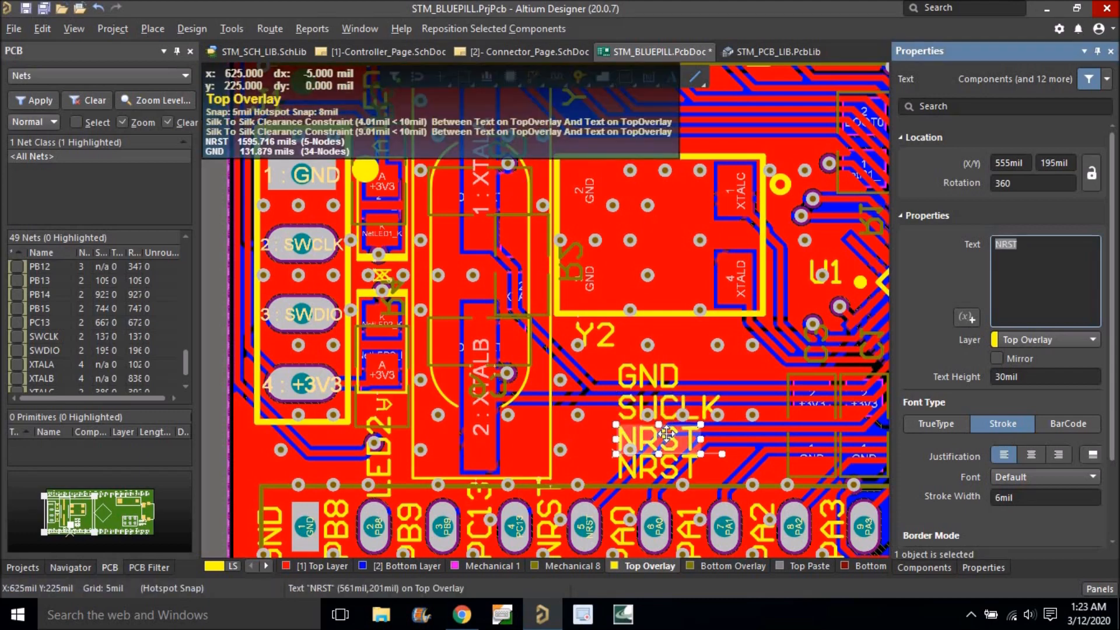
type("SWDIO")
key("Return")
left_click(649, 471)
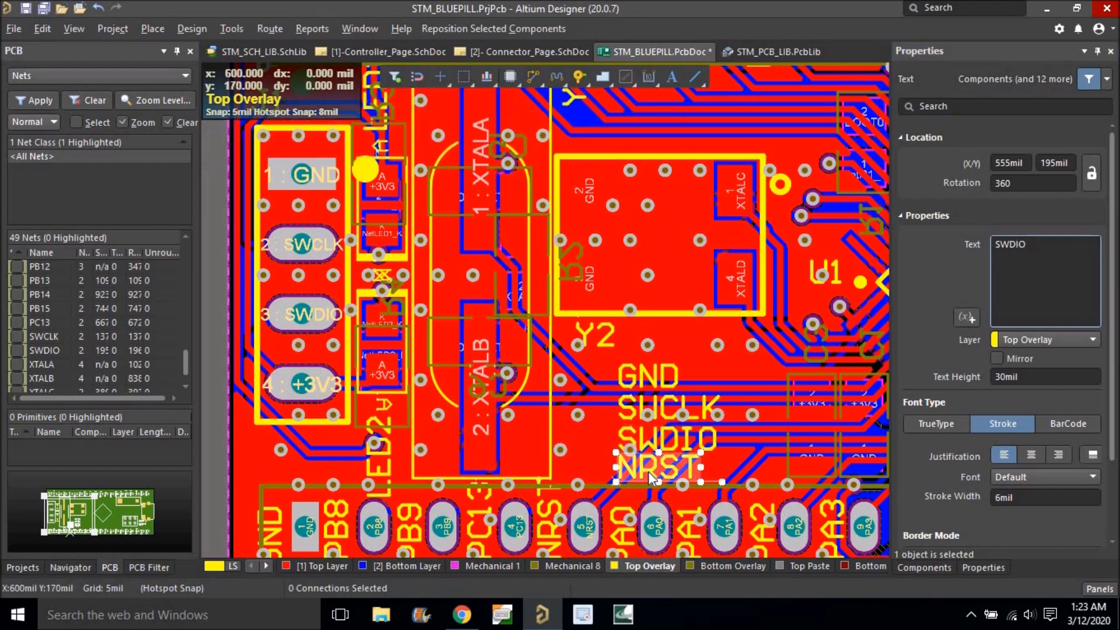
double_click(648, 472)
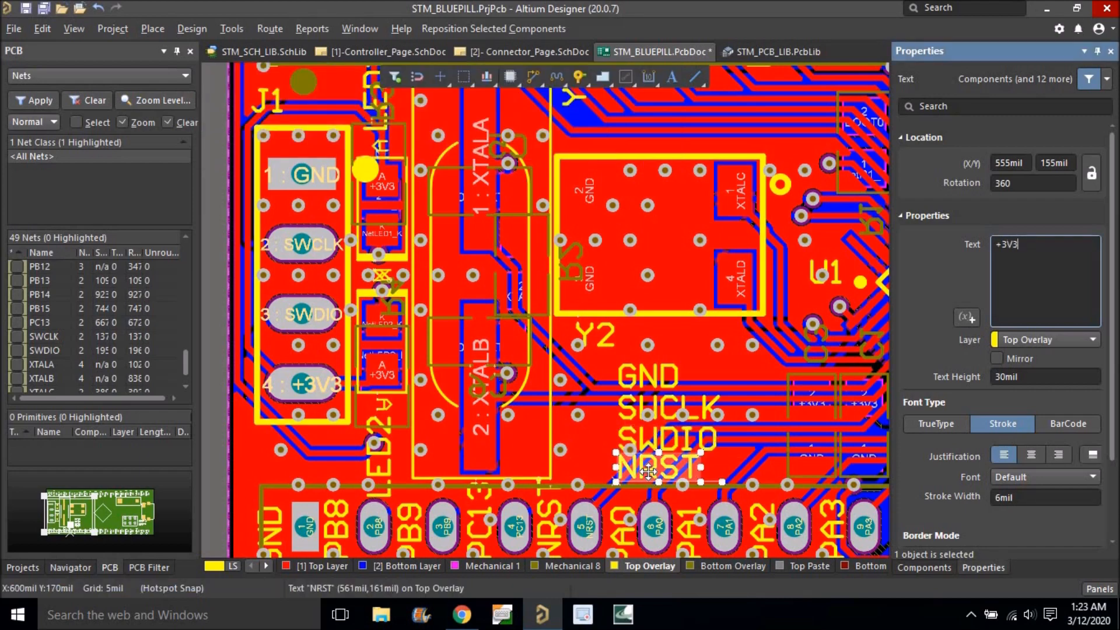
key("Return")
scroll(621, 457, "down", 3, "ctrl")
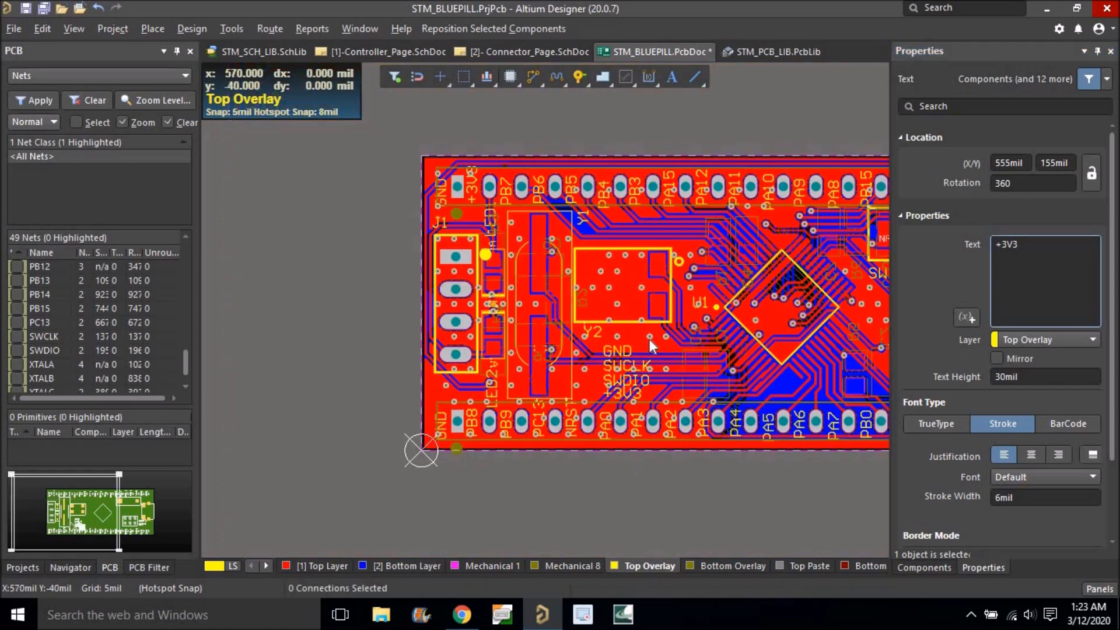
Frame the four pin labels below Y2 with a 10 mil Top Overlay line rectangle of about 185 by 185 mil.
scroll(649, 338, "up", 3, "ctrl")
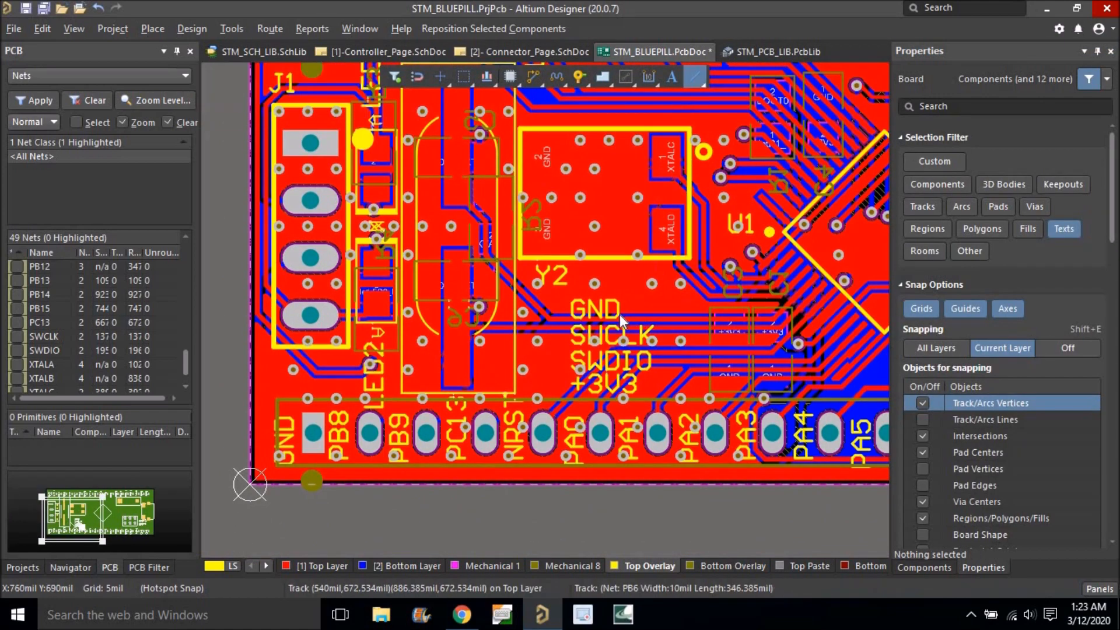
scroll(621, 321, "up", 2, "ctrl")
left_click(551, 285)
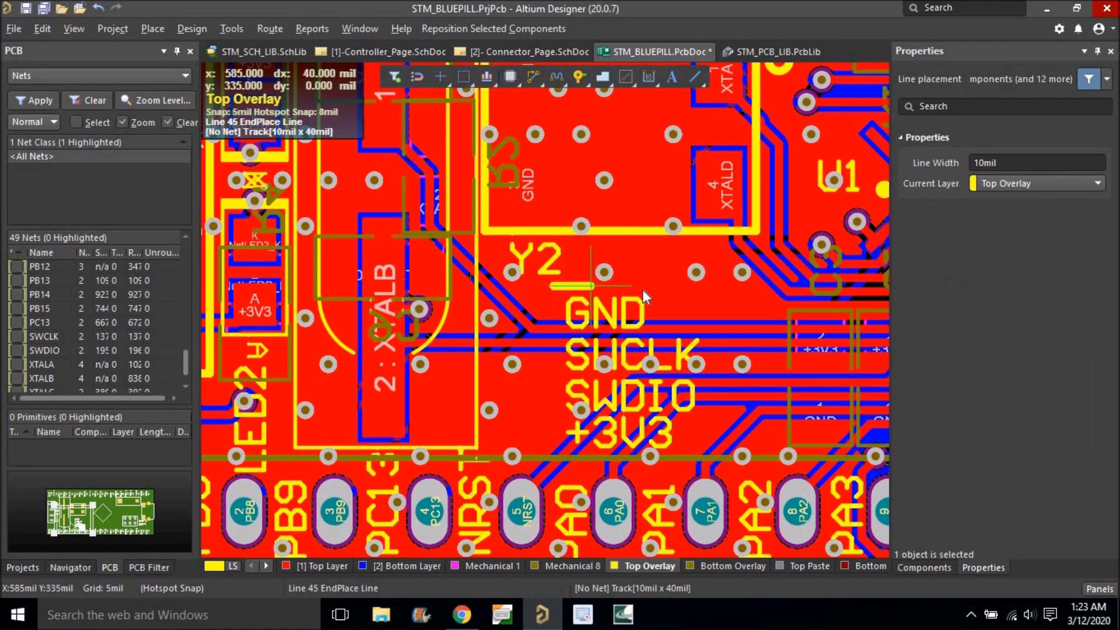
left_click(725, 287)
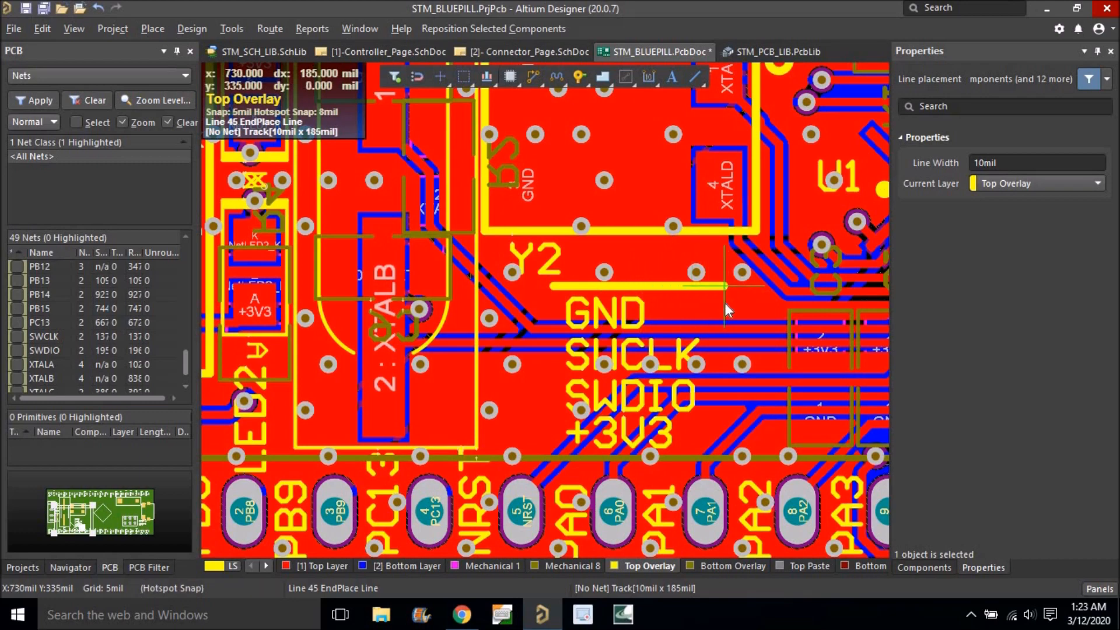
left_click(725, 459)
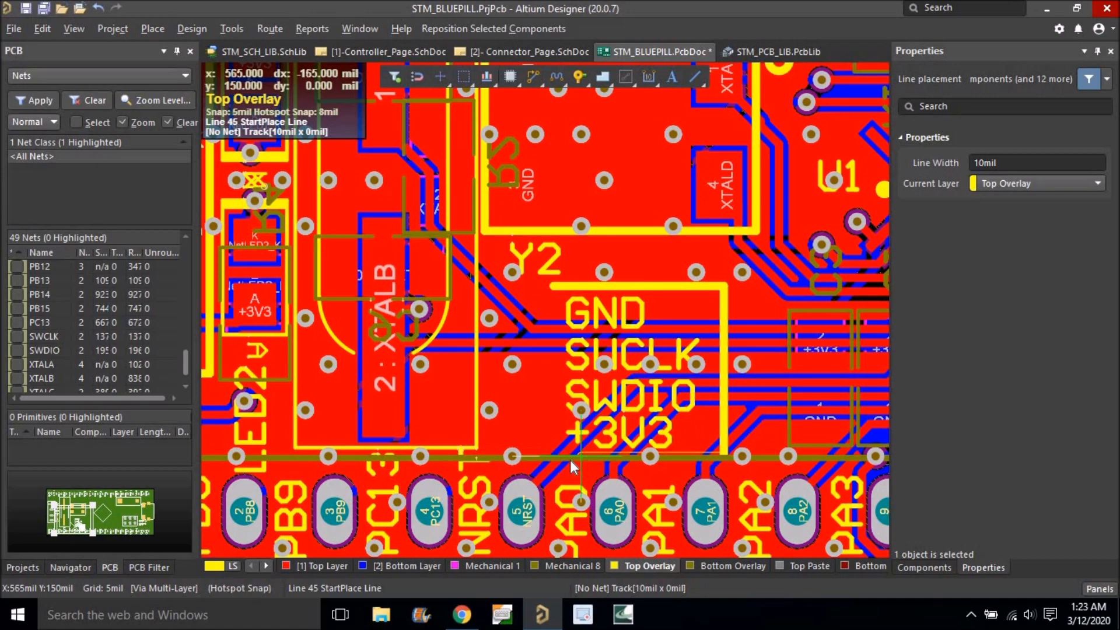
left_click(554, 458)
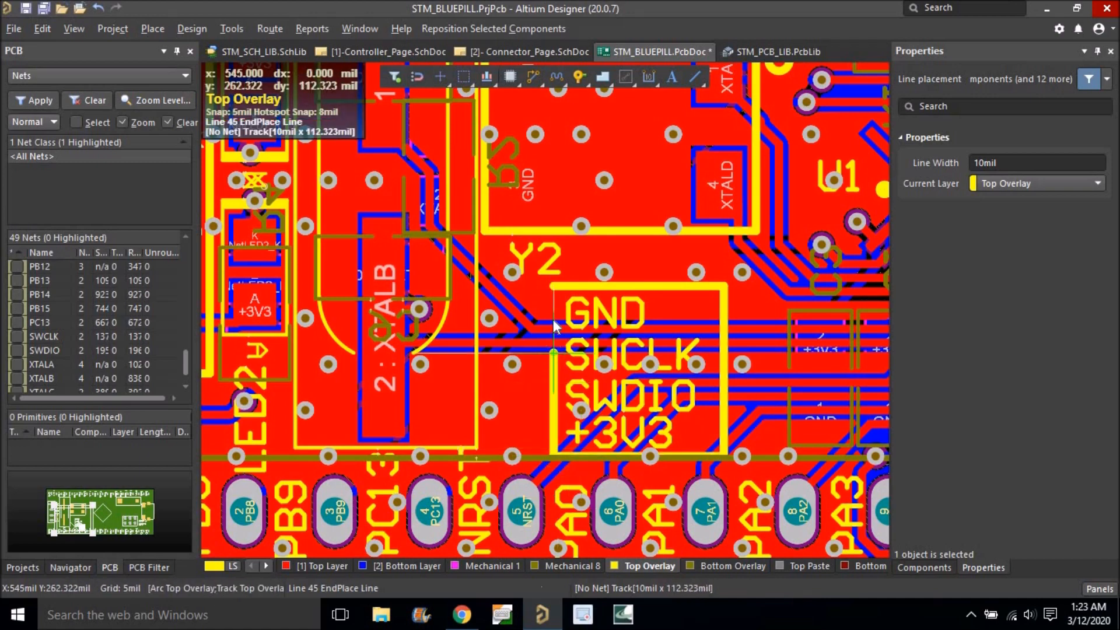
left_click(554, 288)
key("Escape")
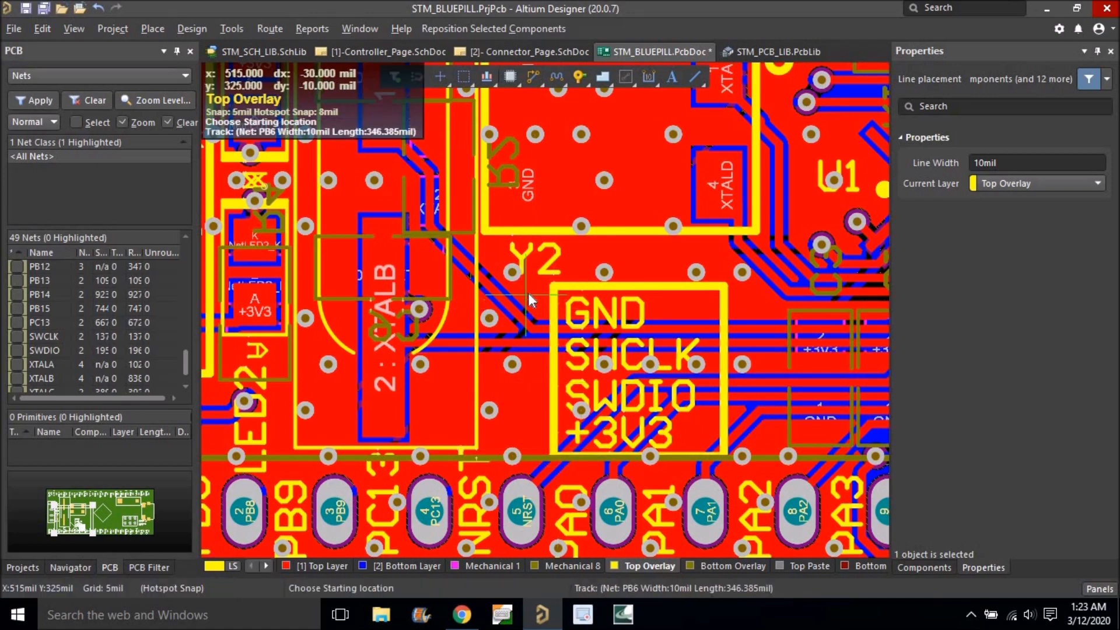
Inspect the framed header labels in the 3D view and return to the 2D layout.
scroll(577, 301, "down", 5, "ctrl")
right_click_drag(592, 427, 542, 467)
right_click_drag(547, 421, 477, 467)
scroll(527, 433, "up", 1, "ctrl")
scroll(534, 432, "up", 1, "ctrl")
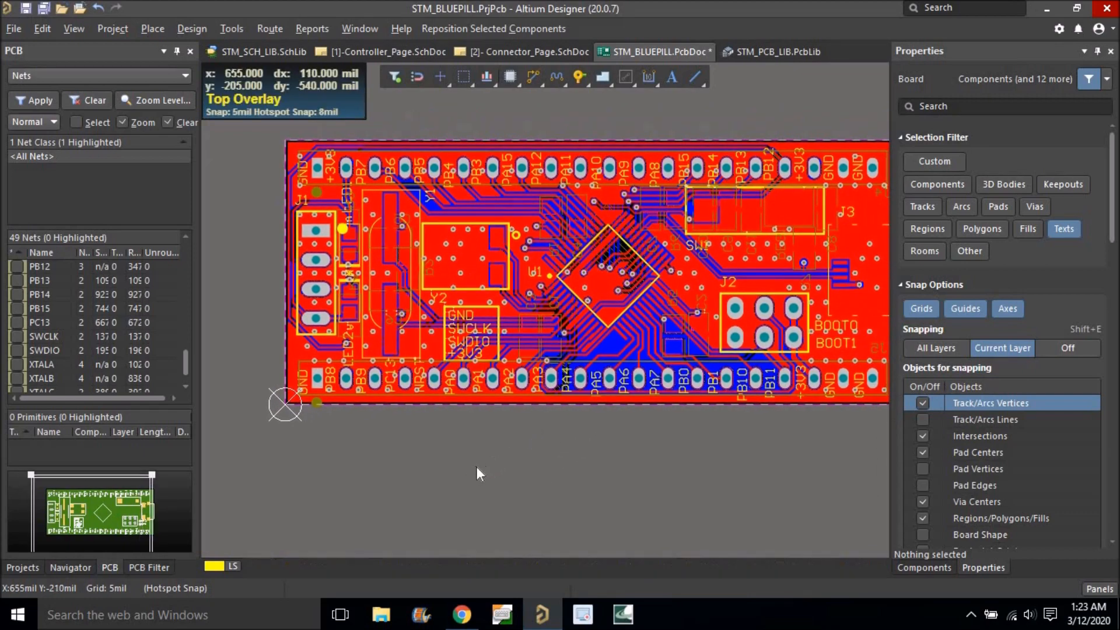
key("3")
scroll(597, 419, "down", 4, "ctrl")
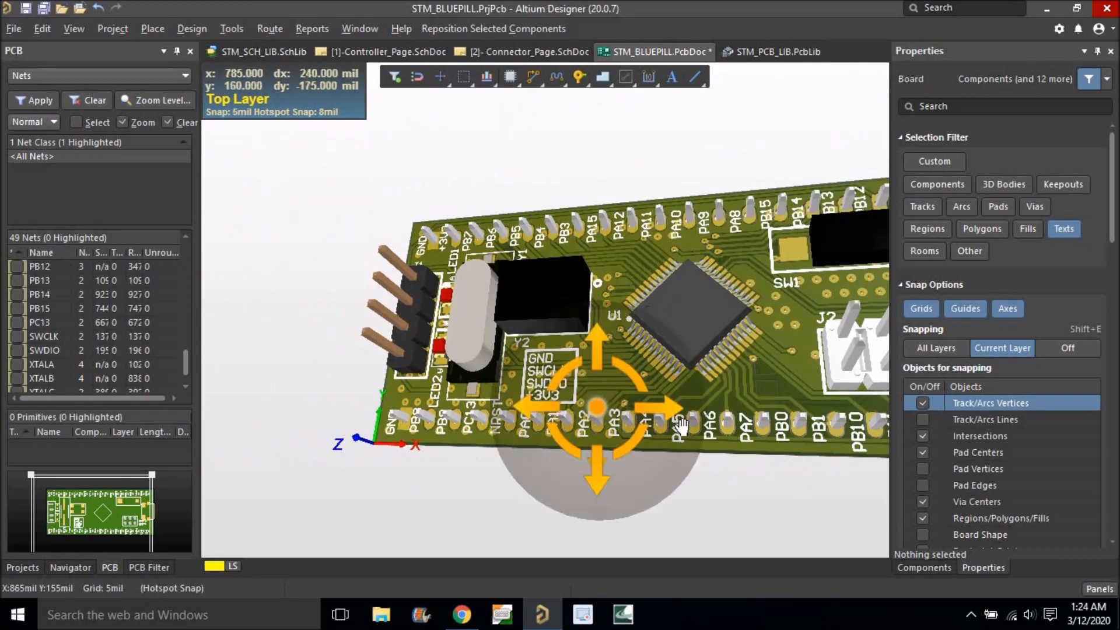
right_click_drag(640, 418, 707, 427, "shift")
key("2")
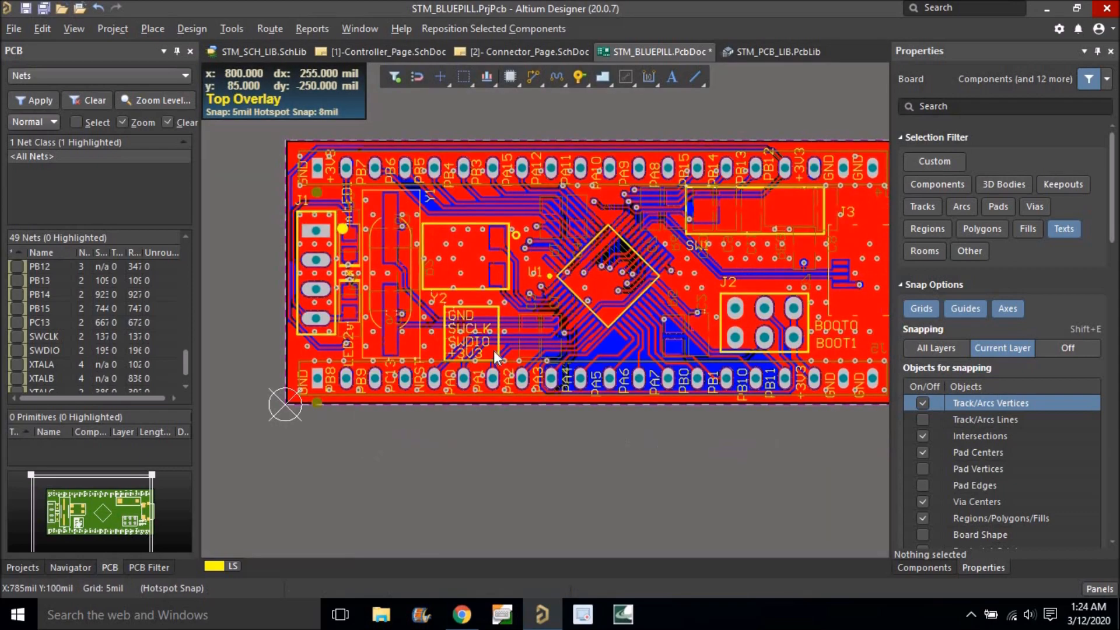
Turn on all object types in the selection filter so that vias can be selected.
scroll(404, 315, "up", 5, "ctrl")
scroll(403, 336, "up", 2, "ctrl")
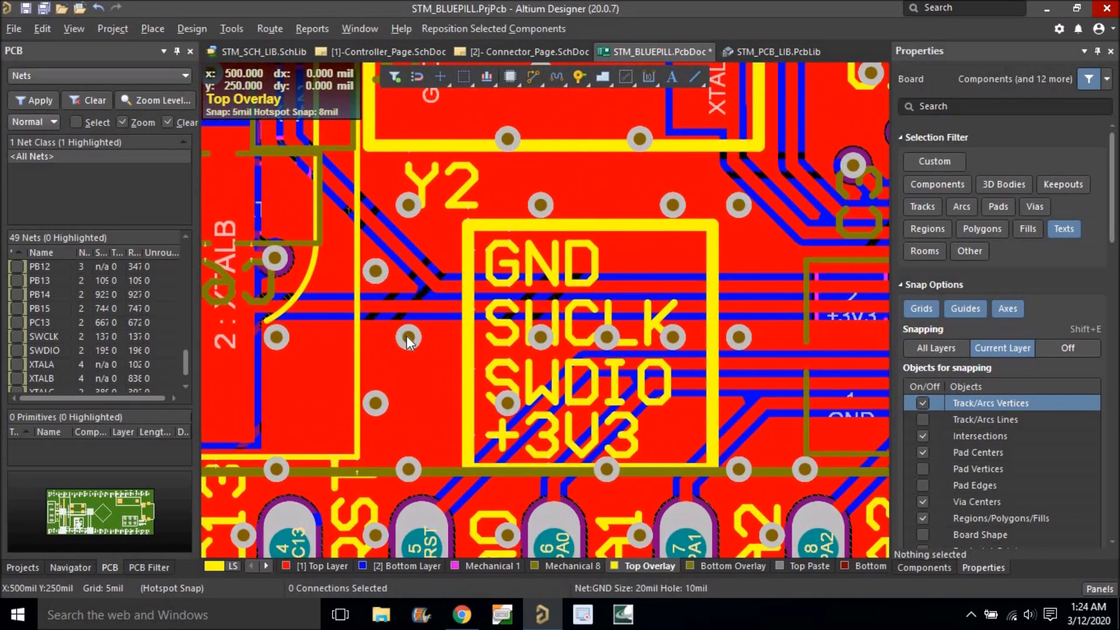
right_click_drag(407, 334, 433, 330)
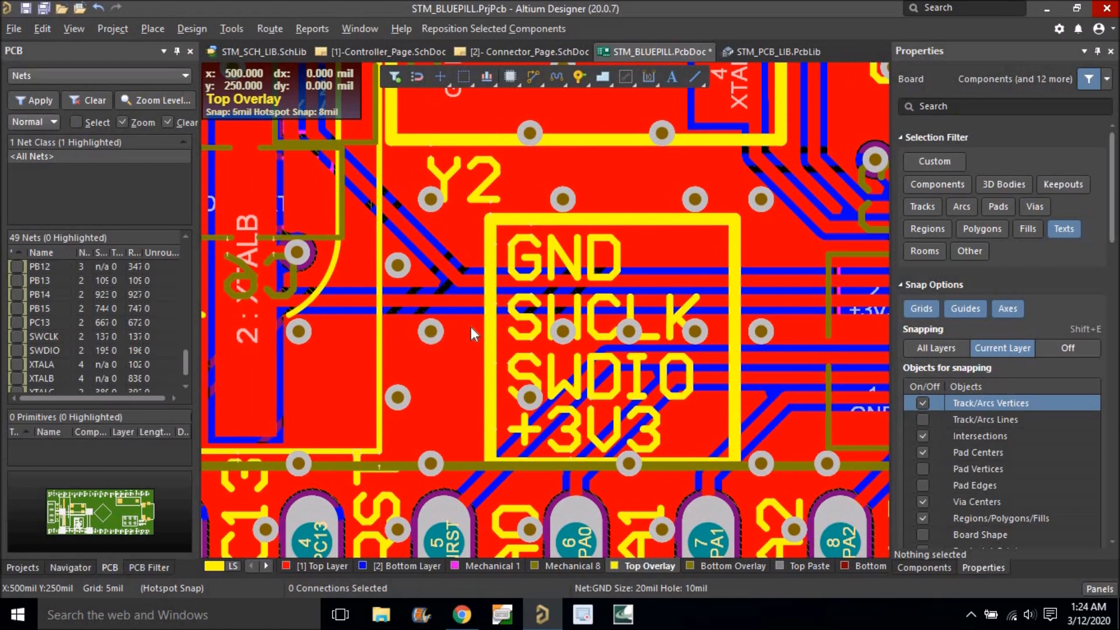
left_click(932, 159)
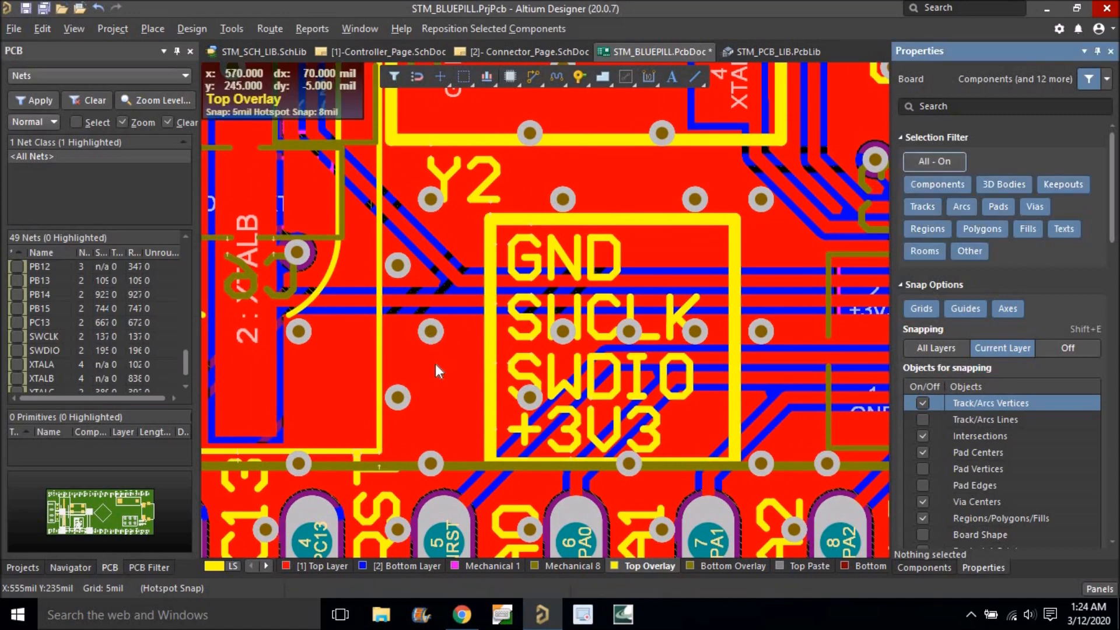
Select all vias on the board with Find Similar Objects from a GND via beside the framed labels, matching the layer as Same.
left_click(430, 335)
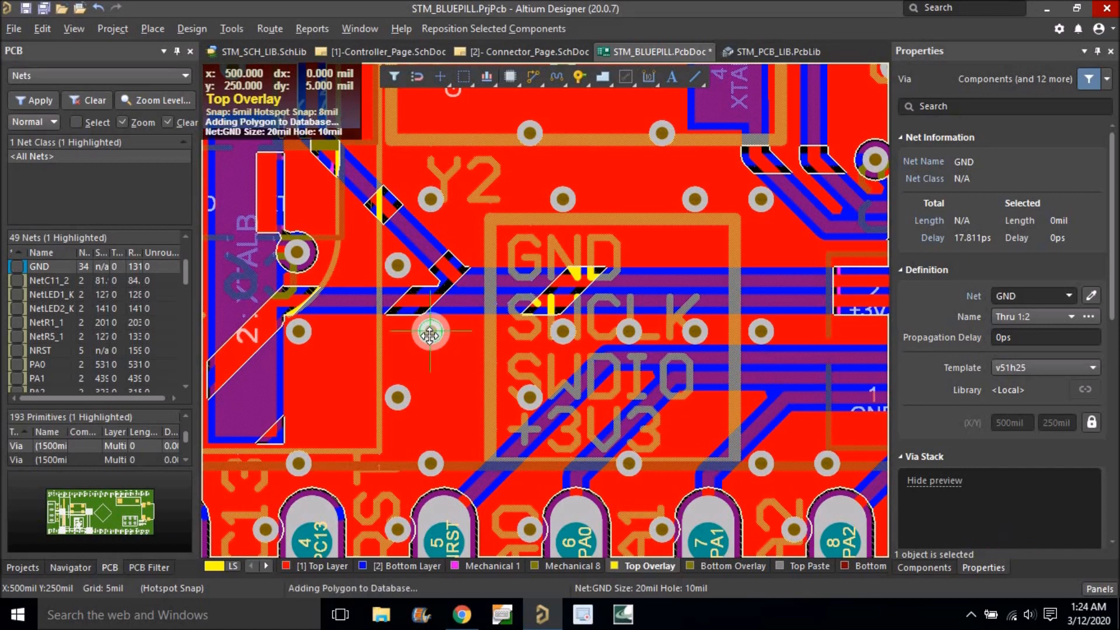
key("shift+f")
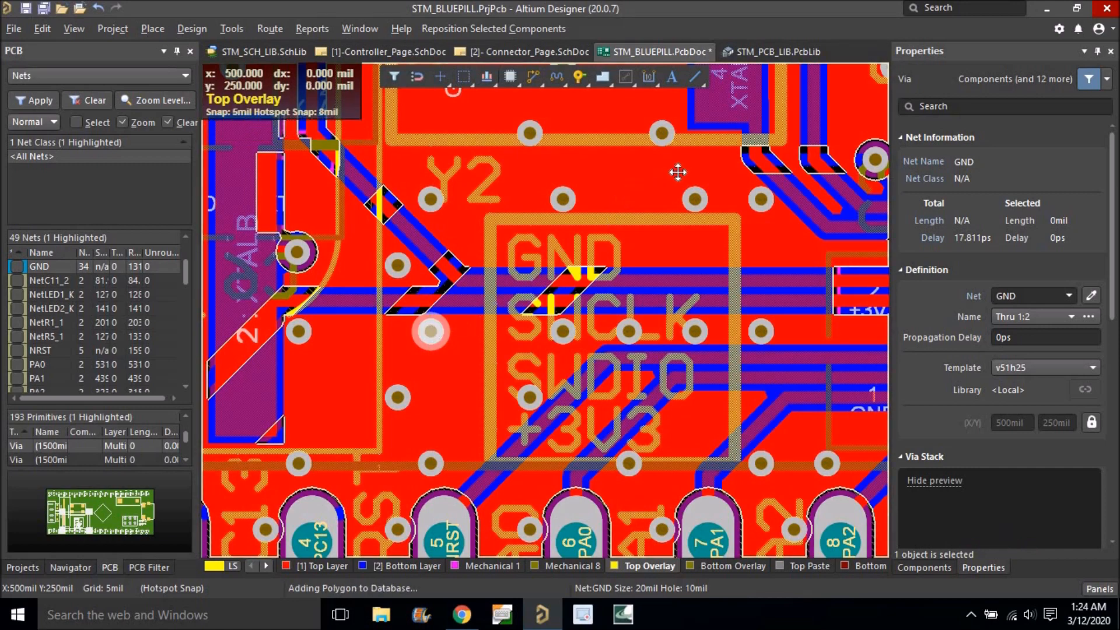
left_click(675, 168)
left_click(635, 92)
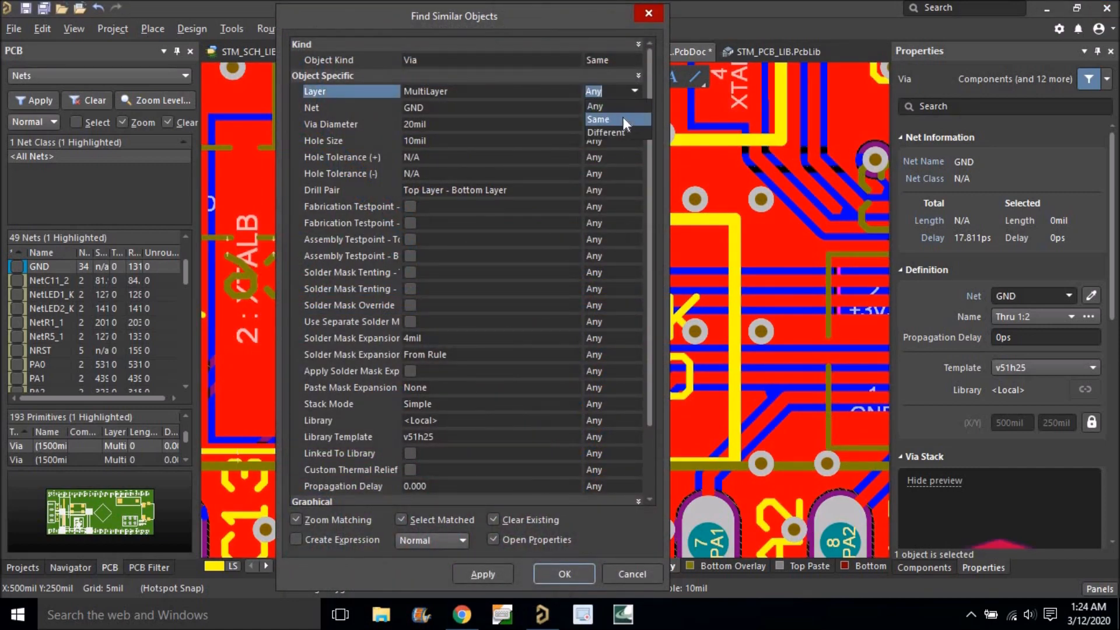
left_click(553, 567)
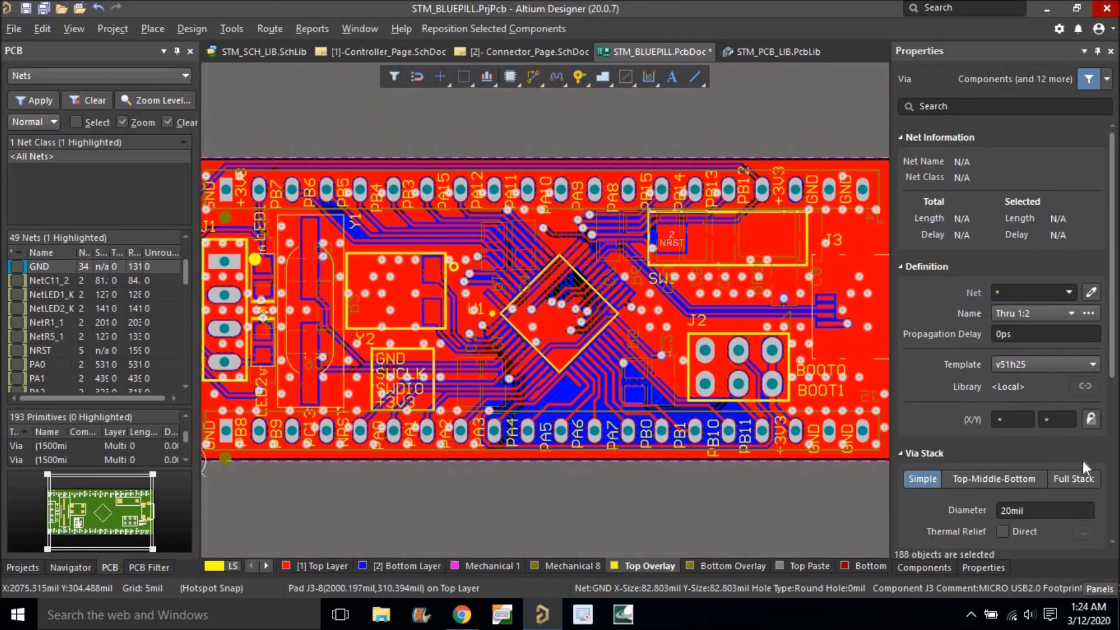
Set the selected vias' solder mask expansion to Manual, tent them on top and bottom, and clear the selection.
scroll(1082, 461, "down", 5)
left_click(1067, 456)
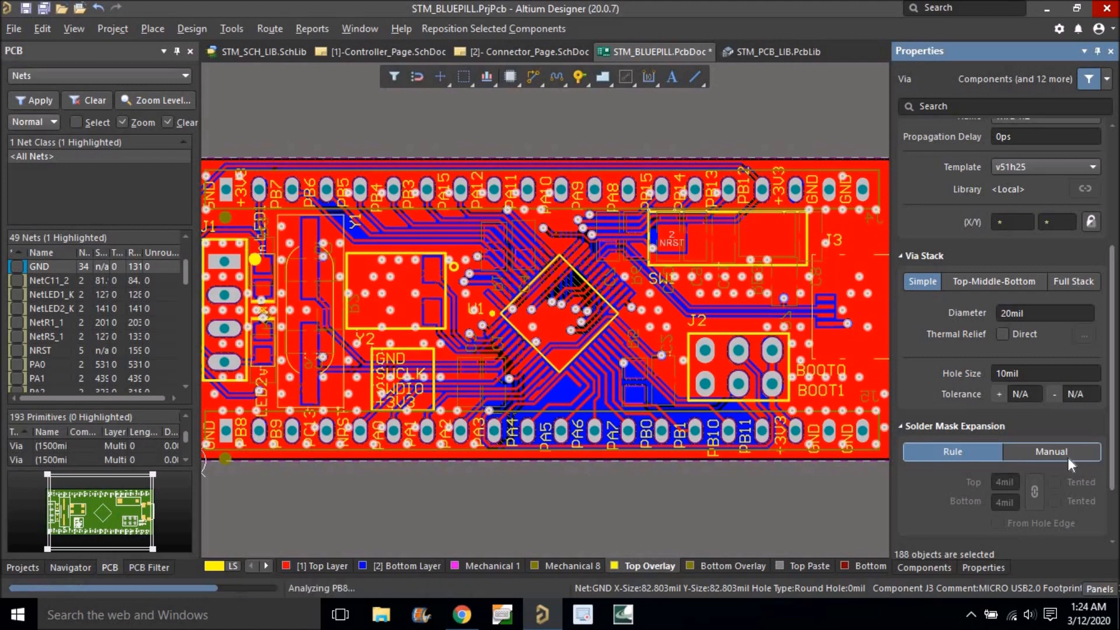
left_click(1056, 500)
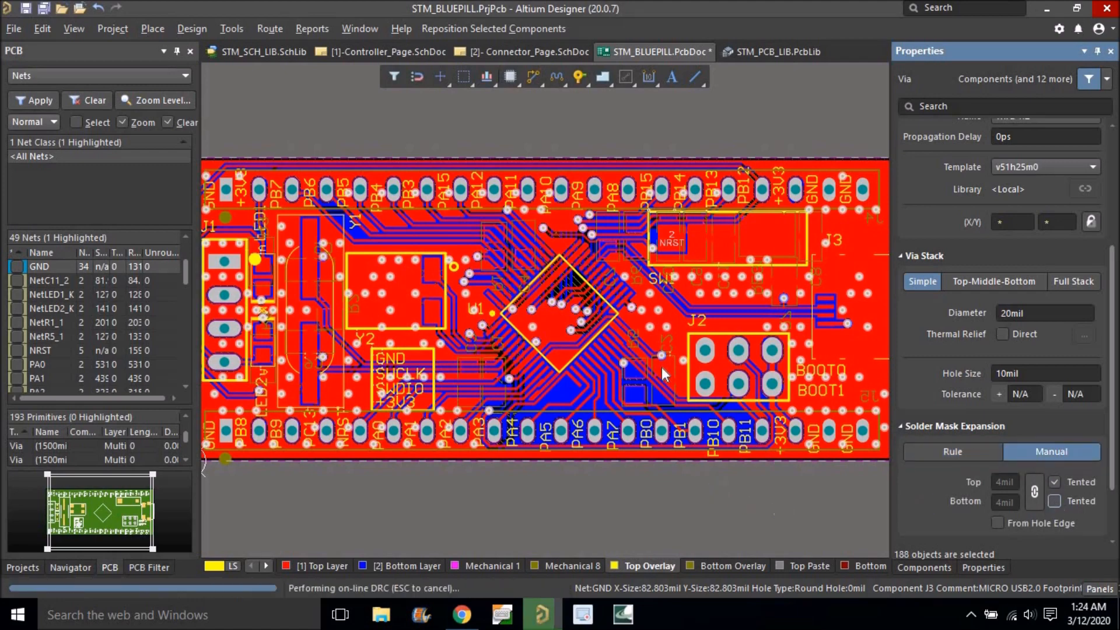
scroll(661, 363, "down", 4, "ctrl")
left_click(594, 457)
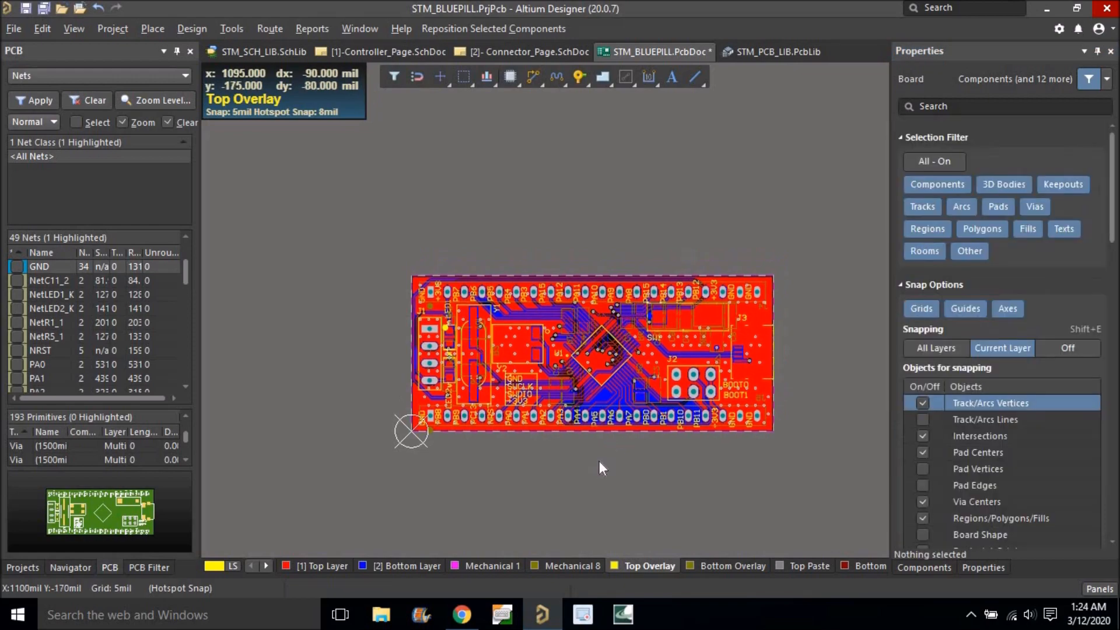
Examine the via tenting in the 3D view by rotating and flipping the board.
scroll(578, 458, "up", 3, "ctrl")
key("3")
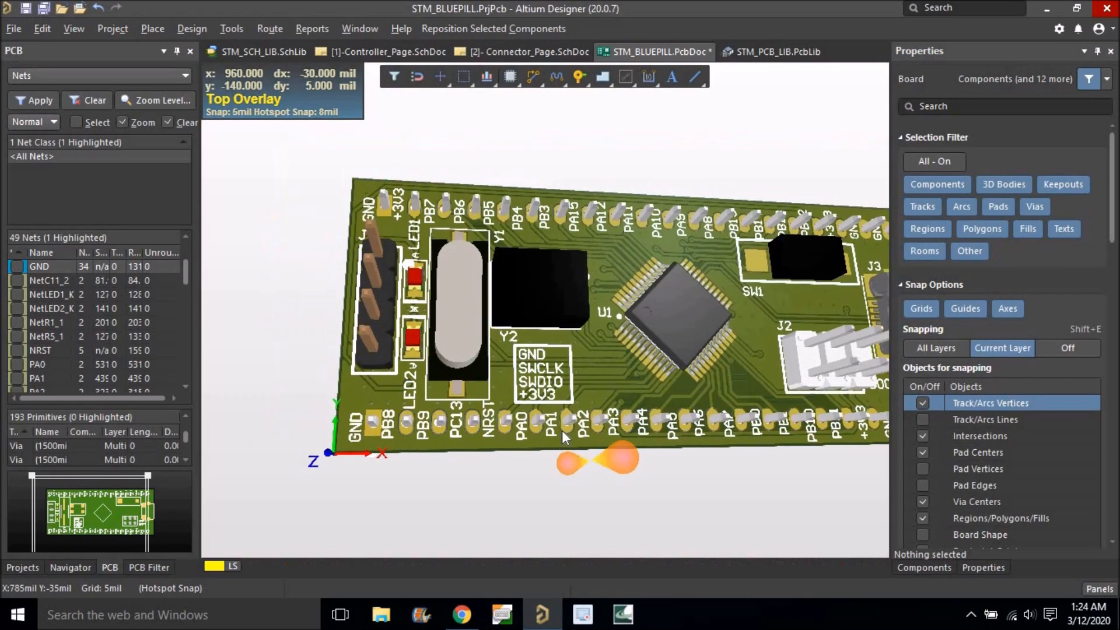
right_click_drag(558, 384, 562, 323, "shift")
key("v")
key("b")
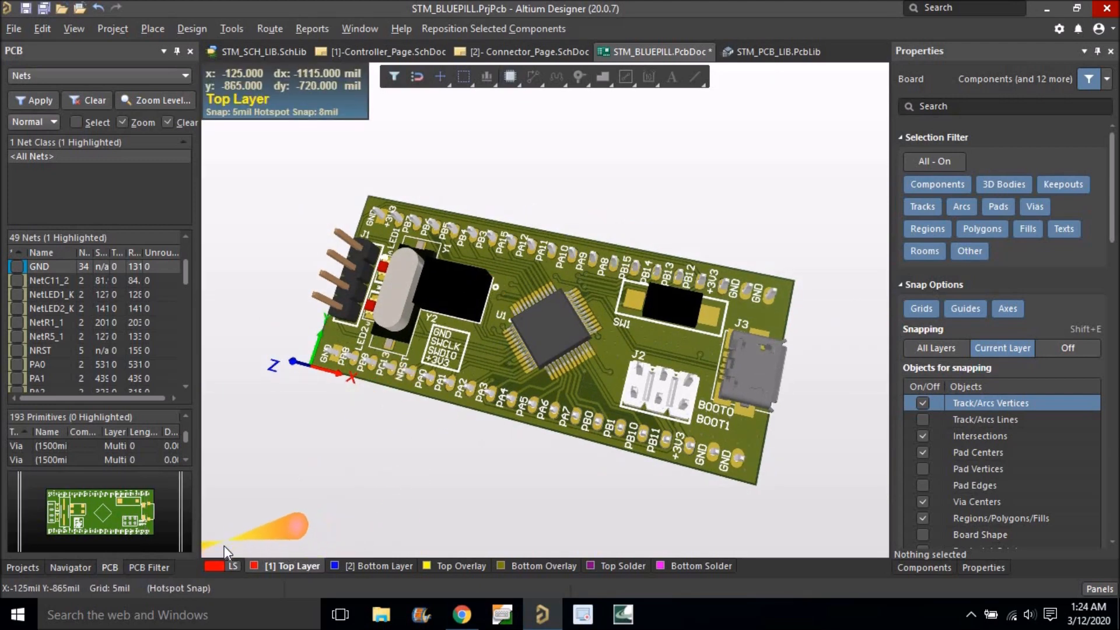
Change the 3D colours of the top and bottom solder mask to dark blue in the view configuration.
left_click(231, 566)
left_click(215, 566)
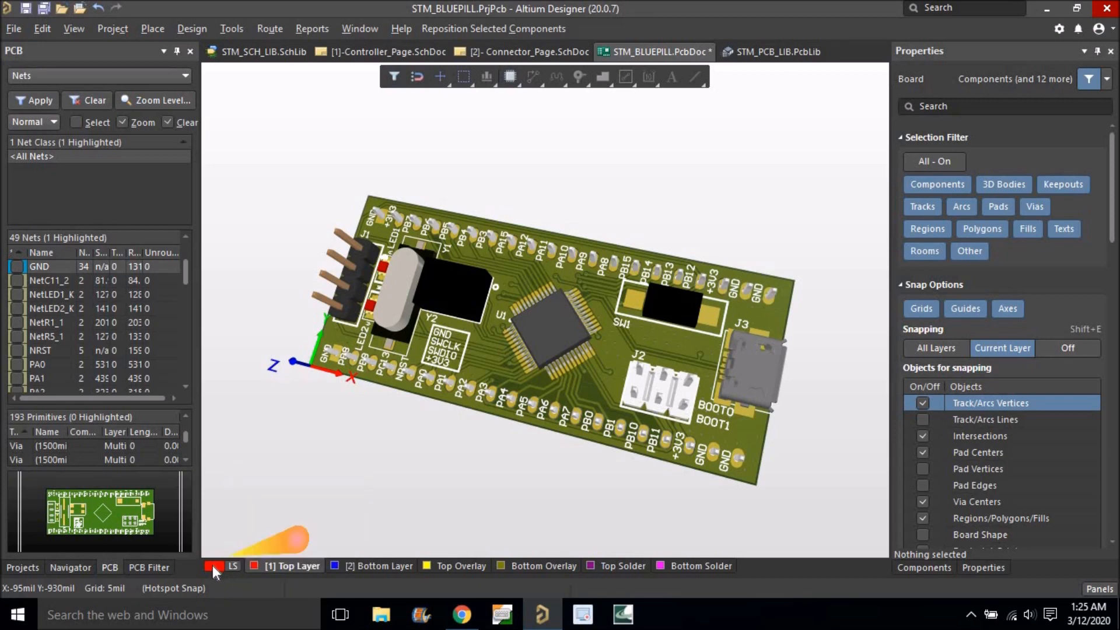
left_click(212, 565)
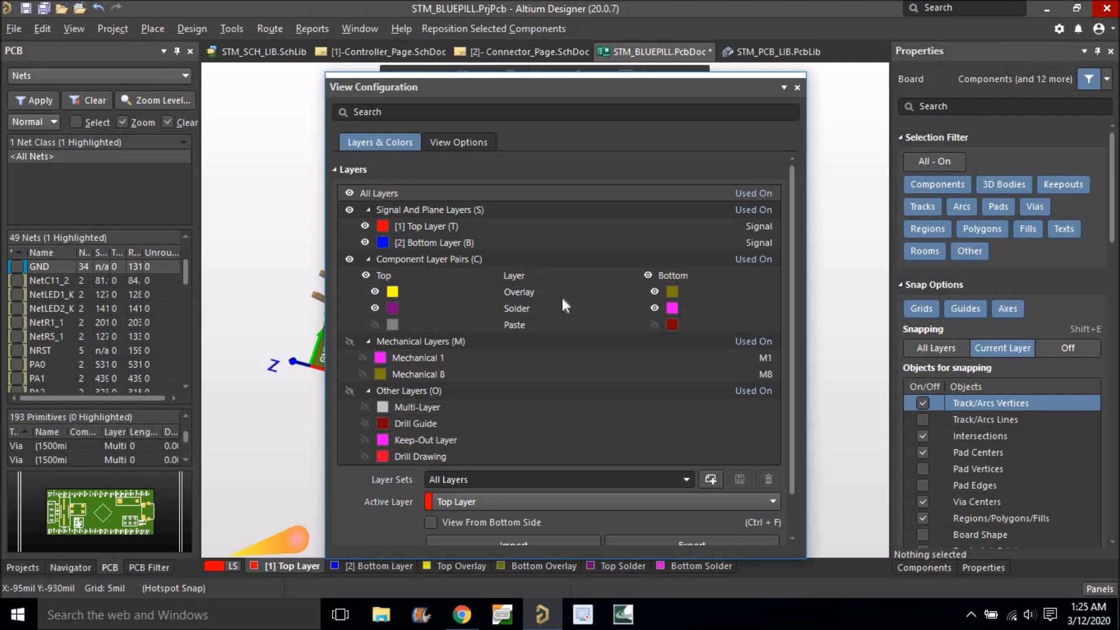
left_click(455, 141)
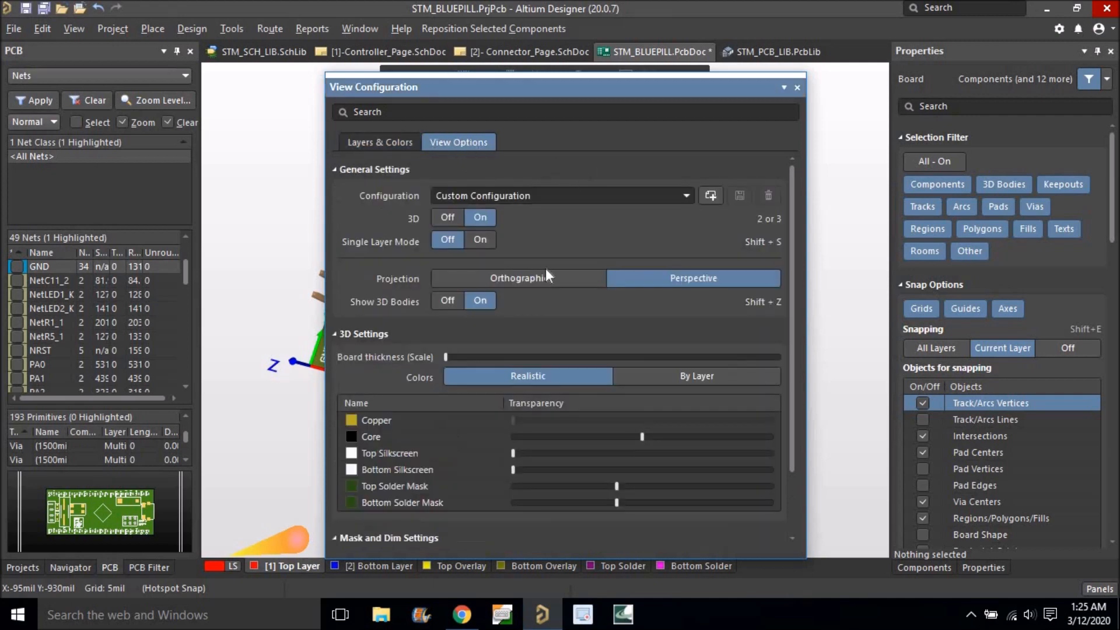
scroll(546, 274, "down", 3)
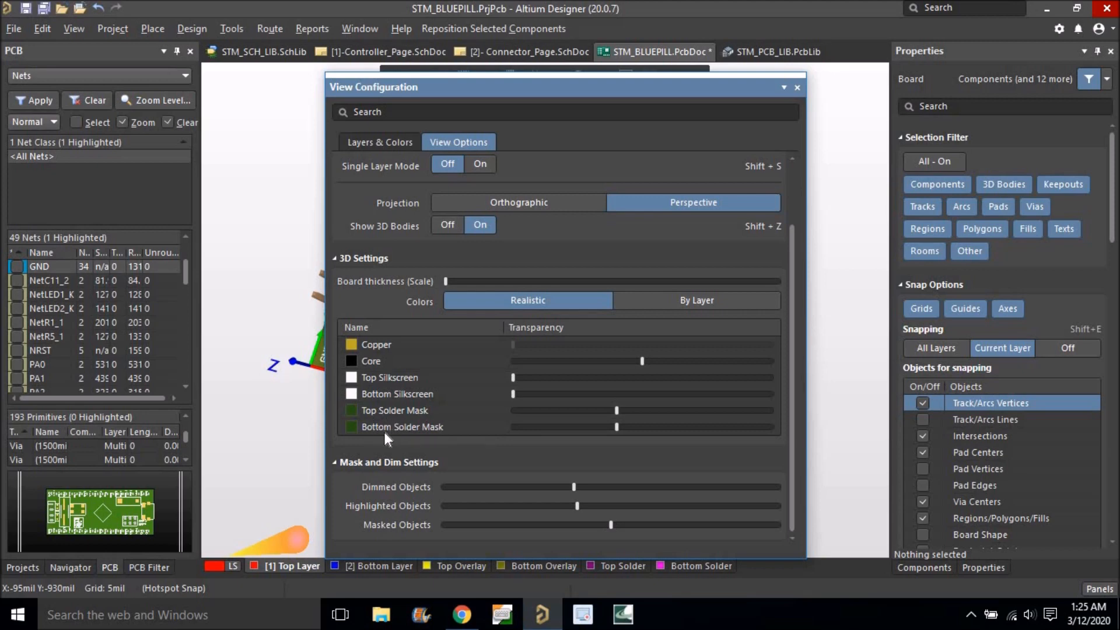
left_click(351, 410)
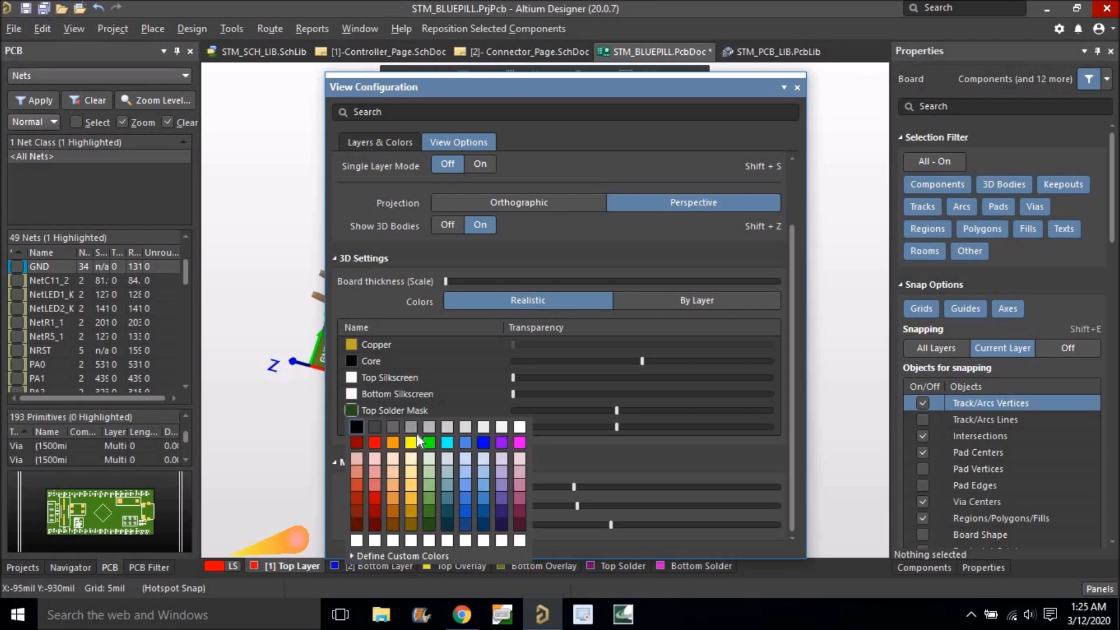
left_click(482, 526)
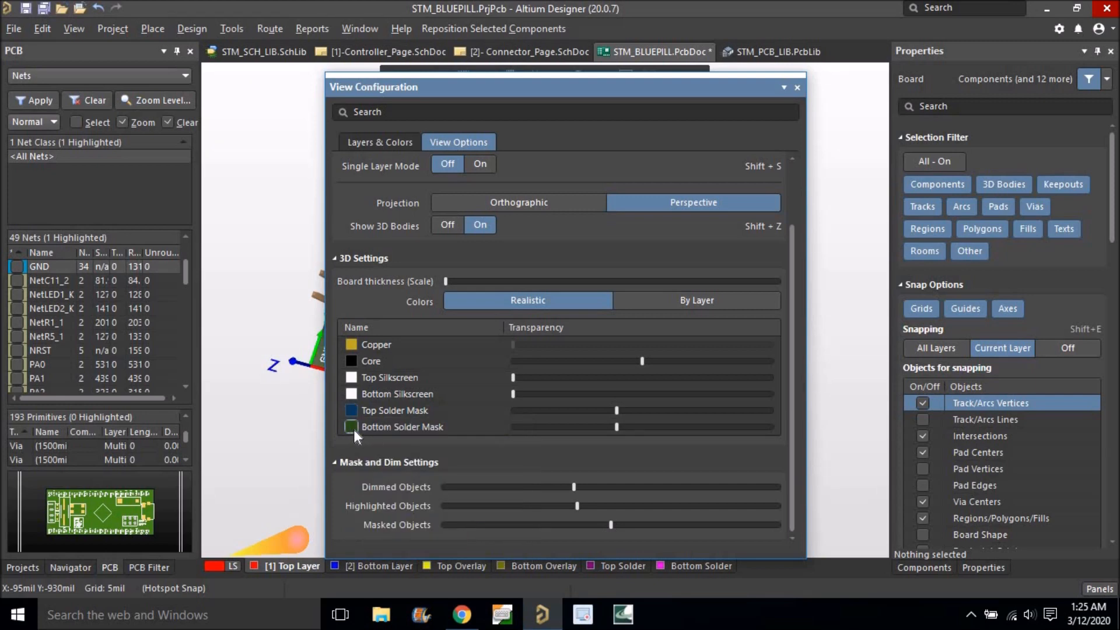
left_click(351, 427)
left_click(500, 542)
Move the View Configuration window off the board and close it.
left_click_drag(737, 92, 688, 23)
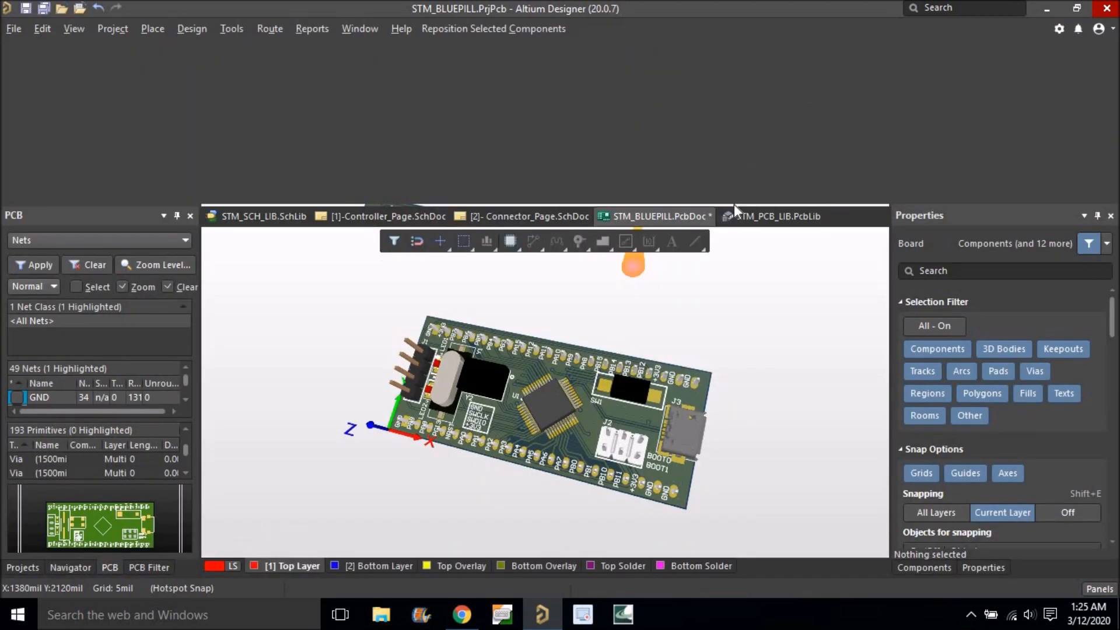
left_click_drag(782, 56, 600, 161)
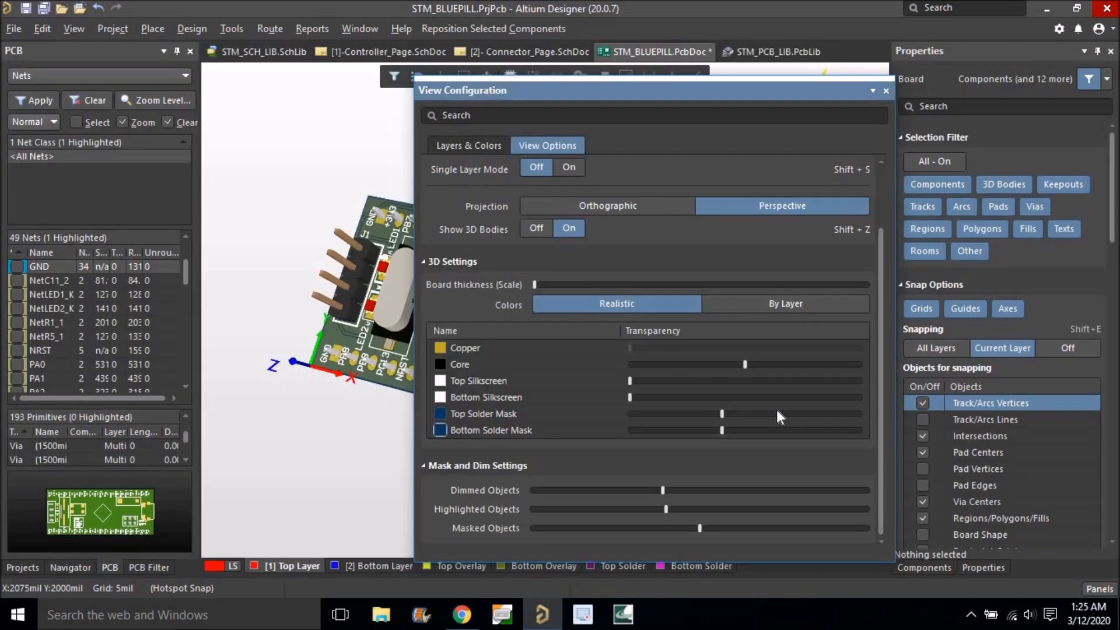
left_click_drag(773, 87, 732, 79)
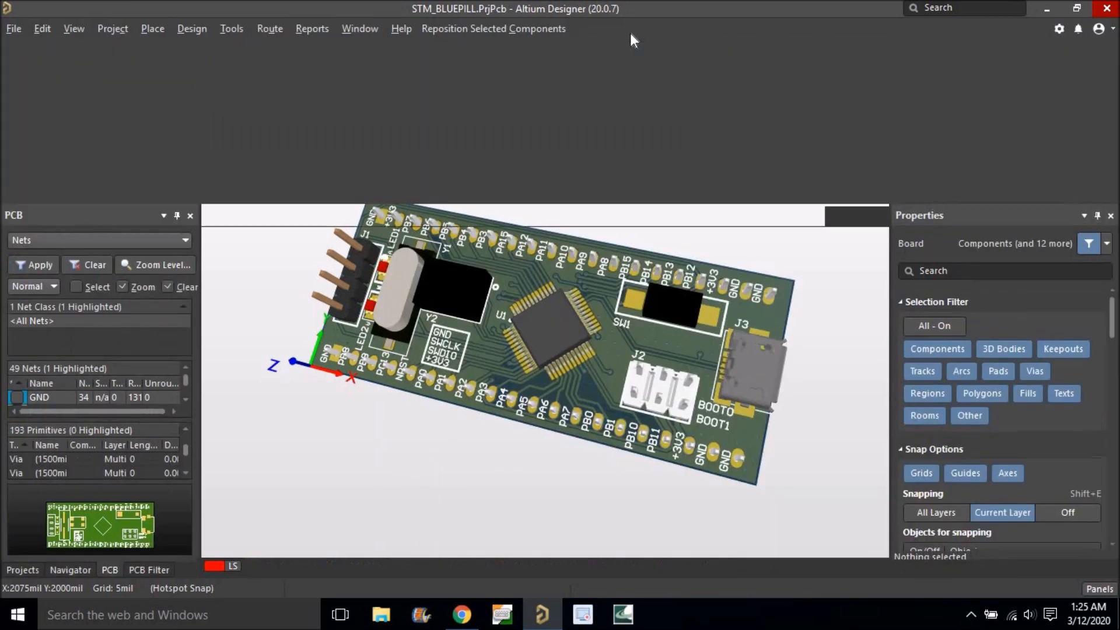
left_click_drag(632, 51, 275, 139)
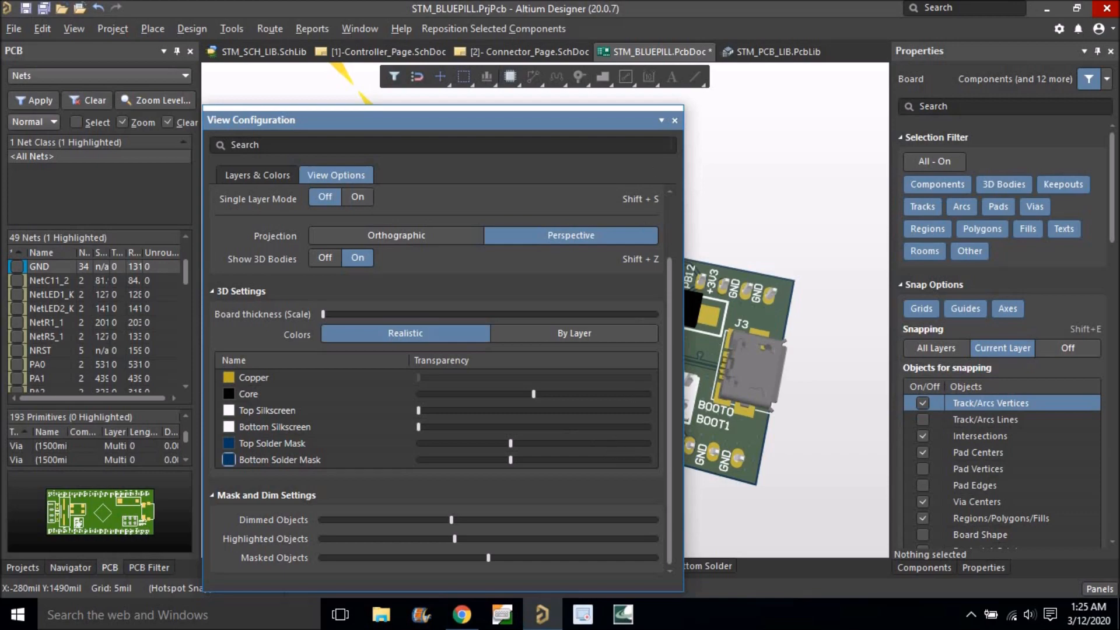
left_click(674, 121)
Examine the blue board in 3D from several angles, checking the labels and component placement.
right_click_drag(643, 331, 591, 455, "shift")
right_click_drag(548, 366, 490, 349, "shift")
scroll(363, 333, "up", 3, "ctrl")
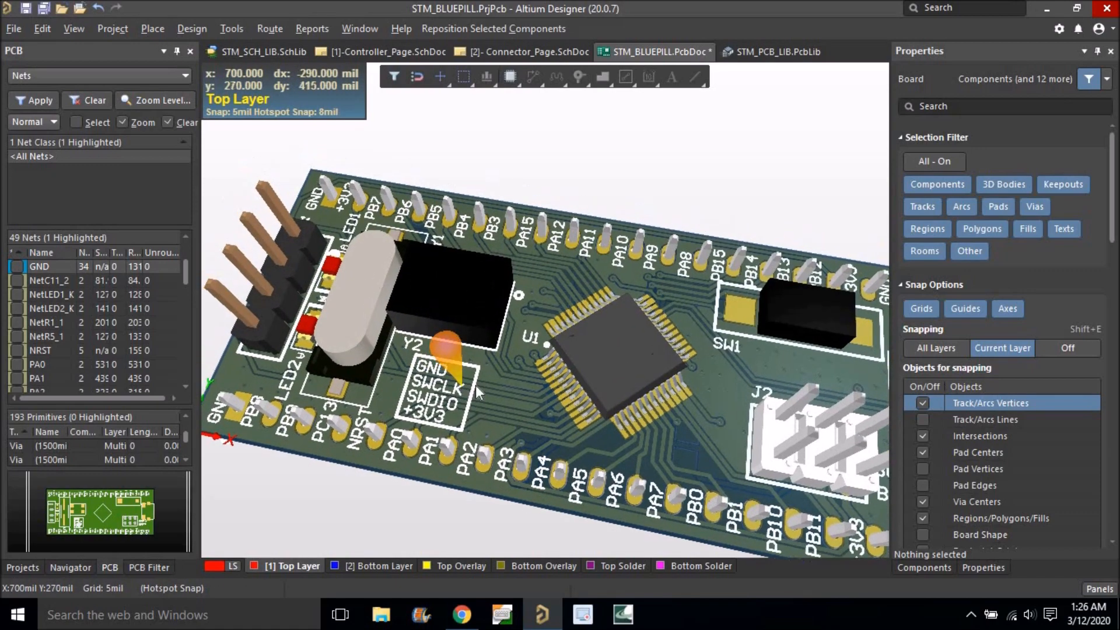
scroll(477, 385, "down", 2, "ctrl")
right_click_drag(479, 391, 454, 461, "shift")
scroll(414, 382, "down", 3, "ctrl")
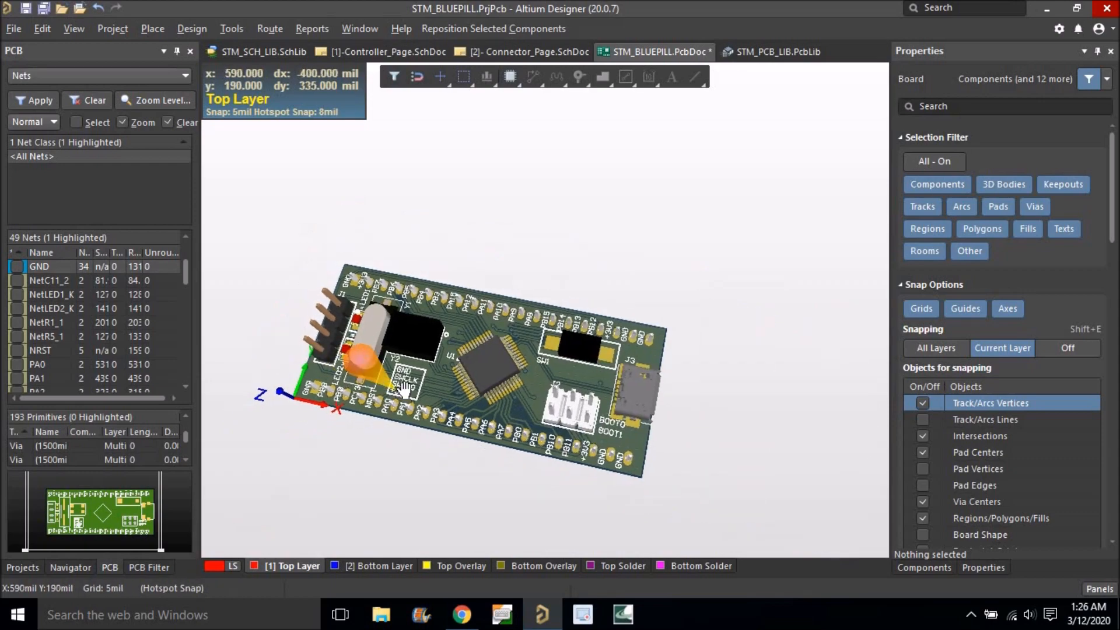
scroll(416, 383, "up", 4, "ctrl")
right_click_drag(479, 373, 502, 380, "shift")
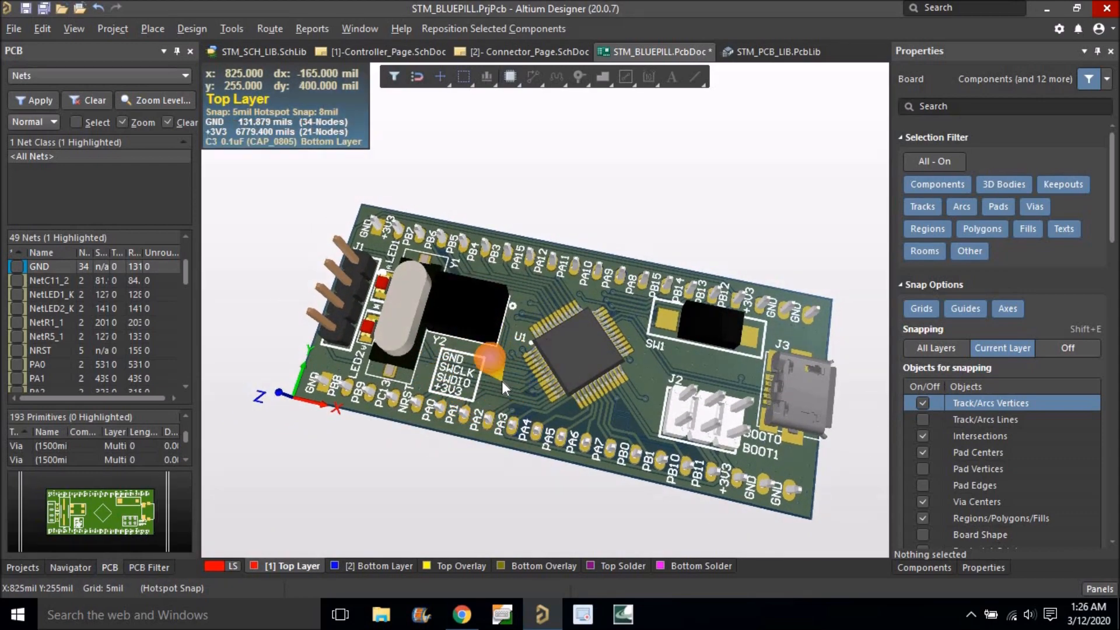